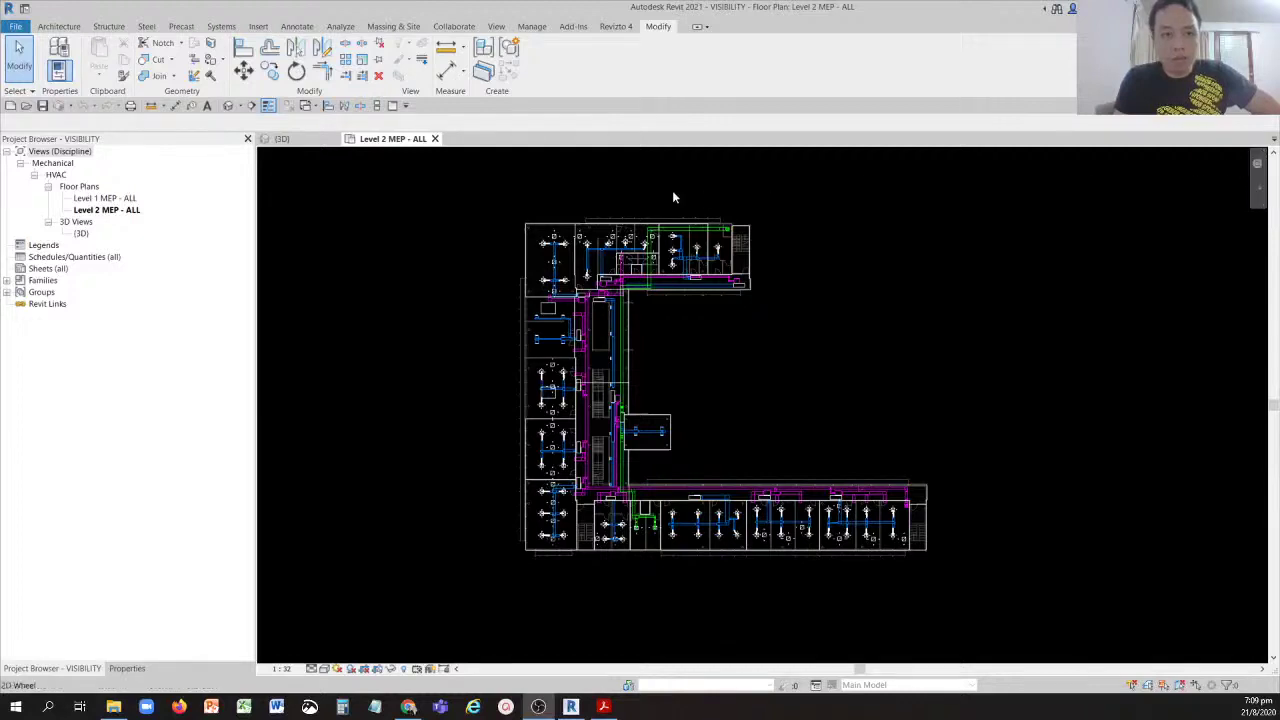
Activate the {3D} view of the ductwork model and pan it slightly down.
click(294, 141)
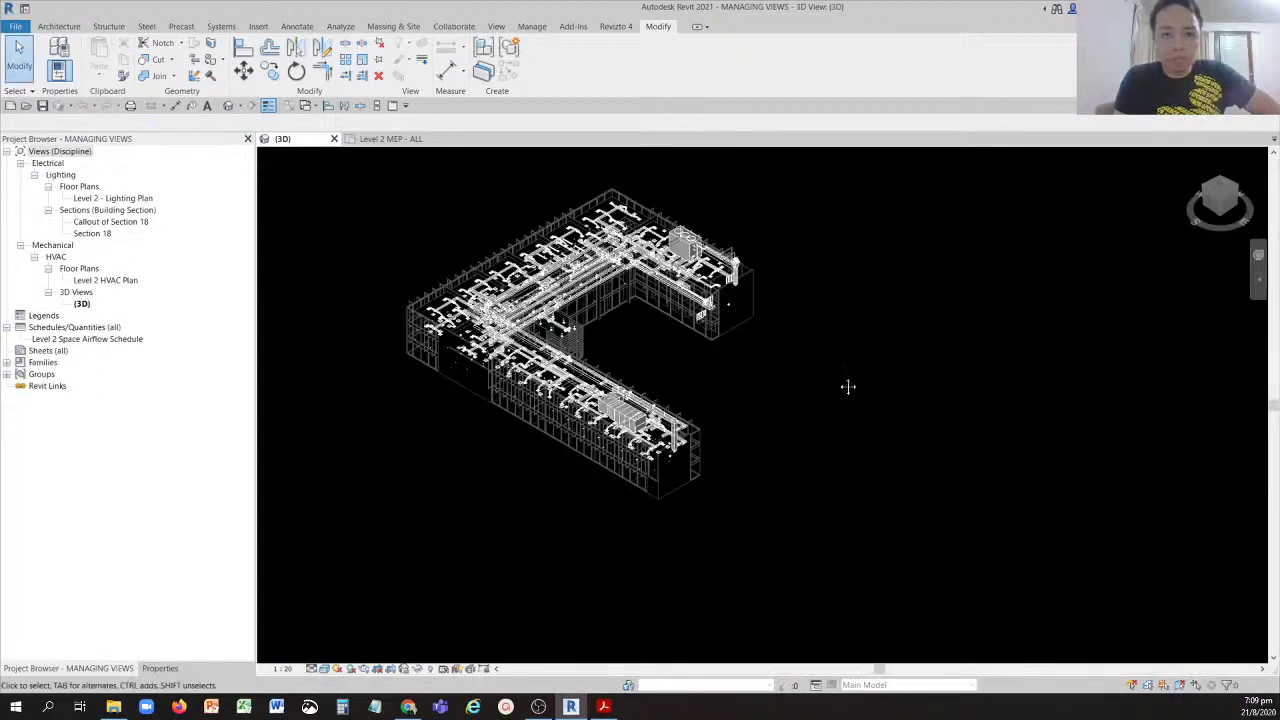
middle_drag(846, 386, 849, 414)
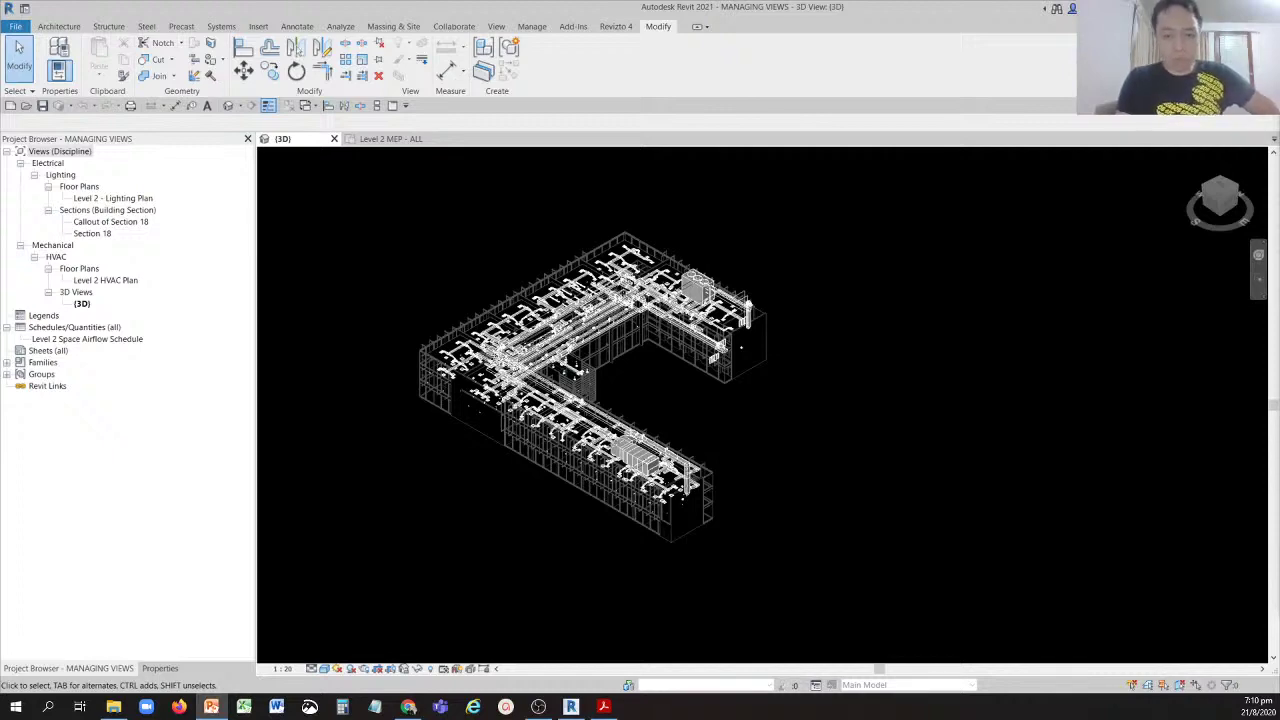
Snip the 'WE START AT 7:30 PM NEW ZEALAND TIME' notice, enlarge the snip window, and copy it.
click(309, 706)
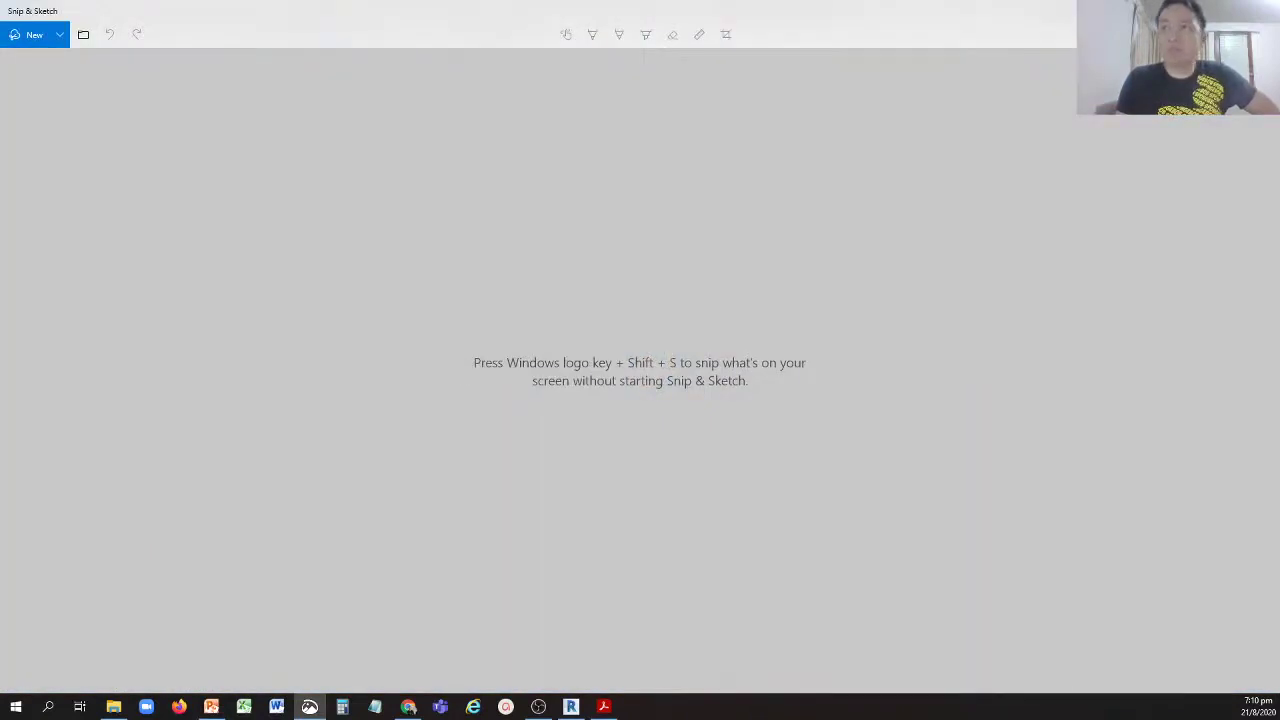
click(30, 38)
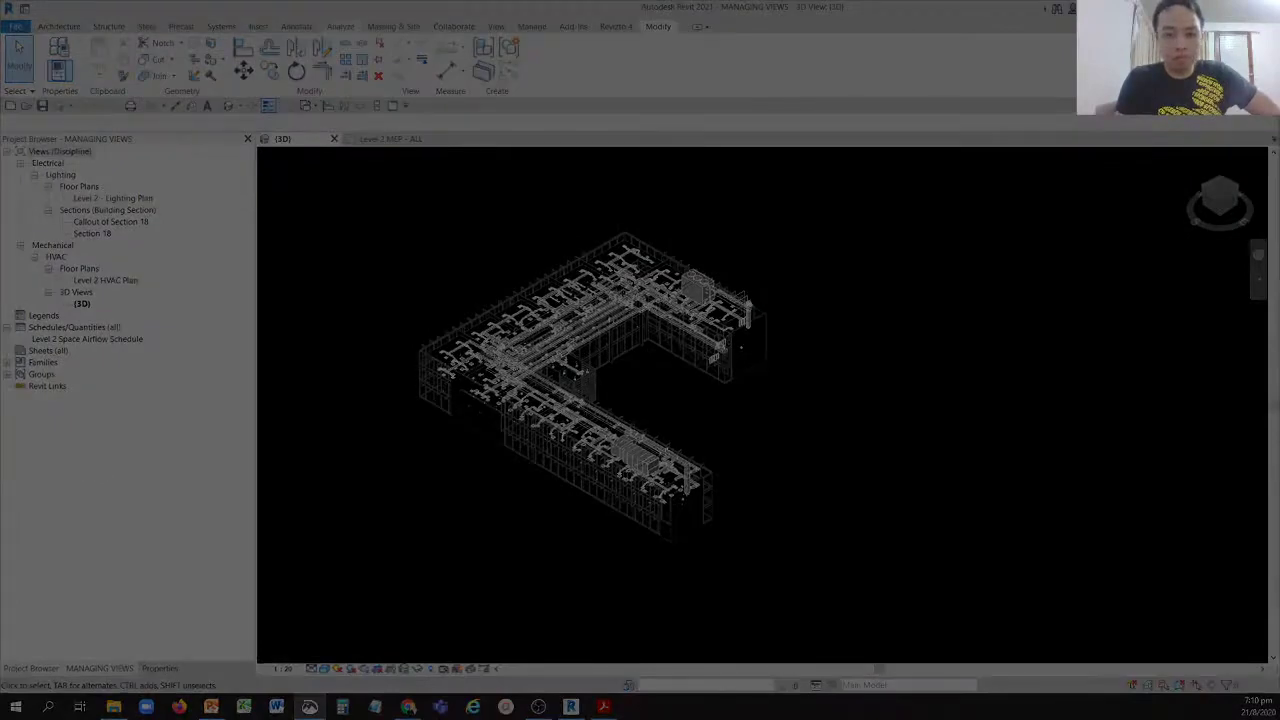
key(Escape)
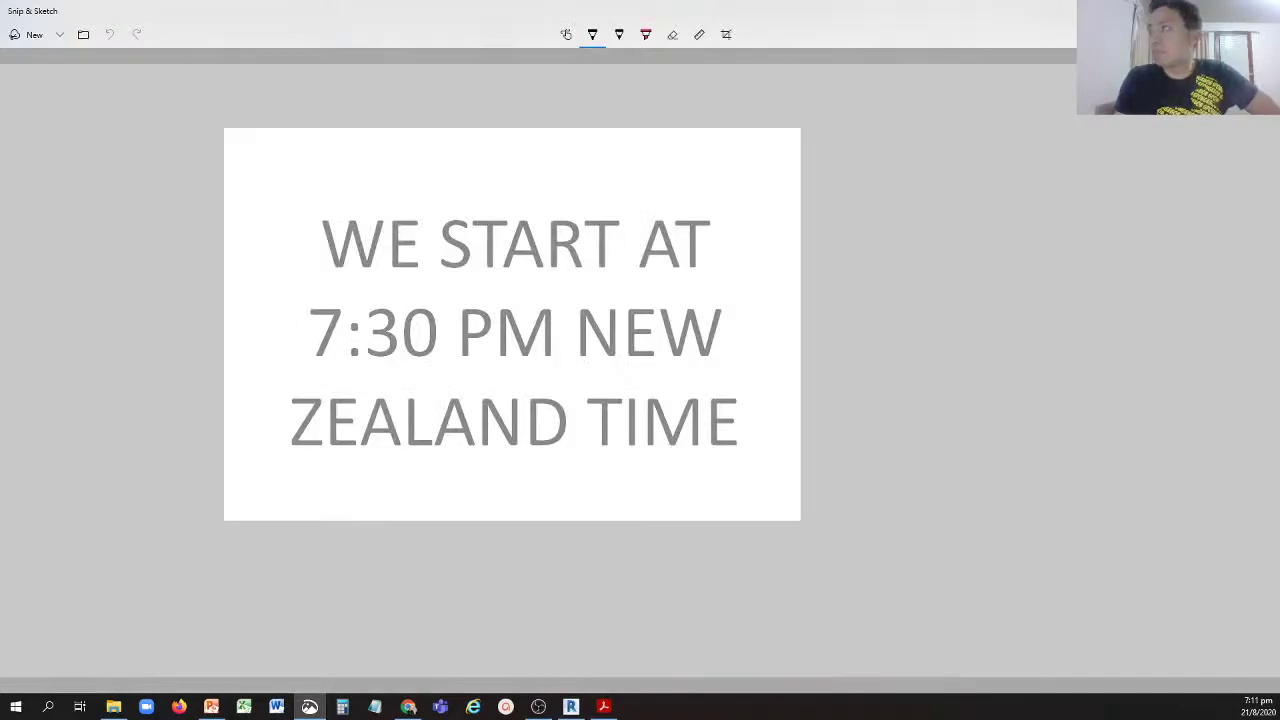
key(super+Down)
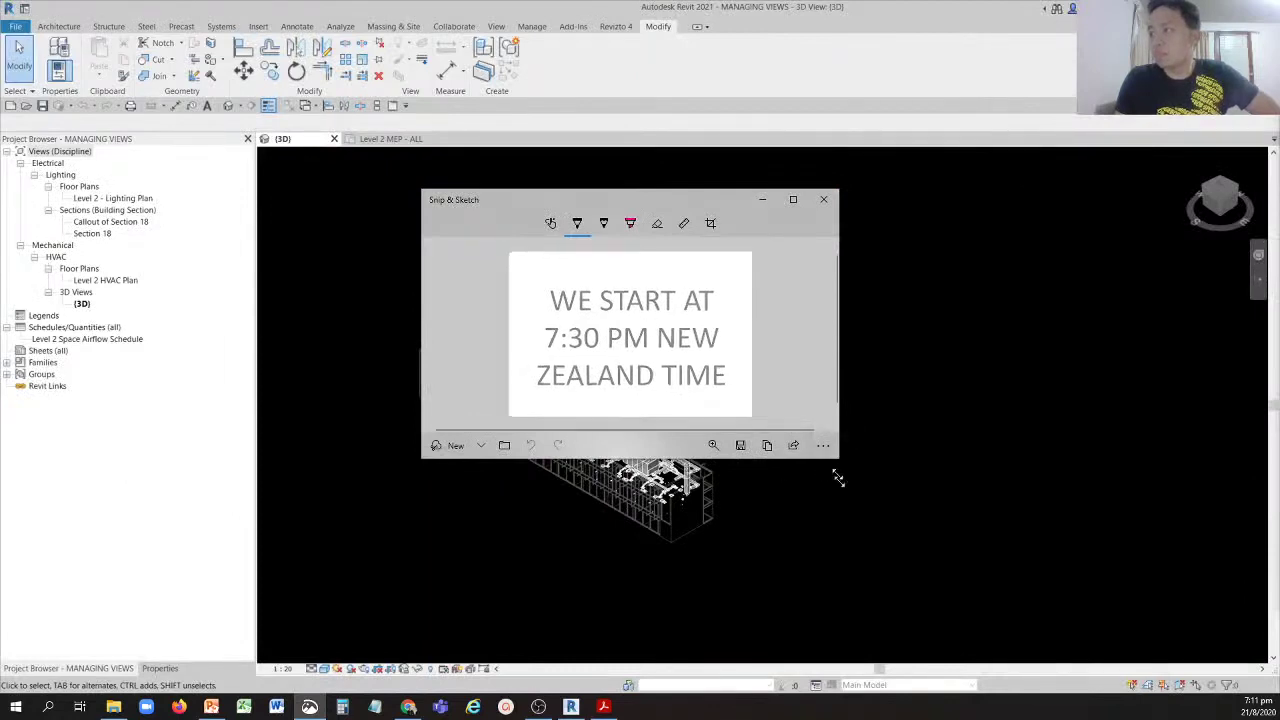
drag(838, 478, 876, 568)
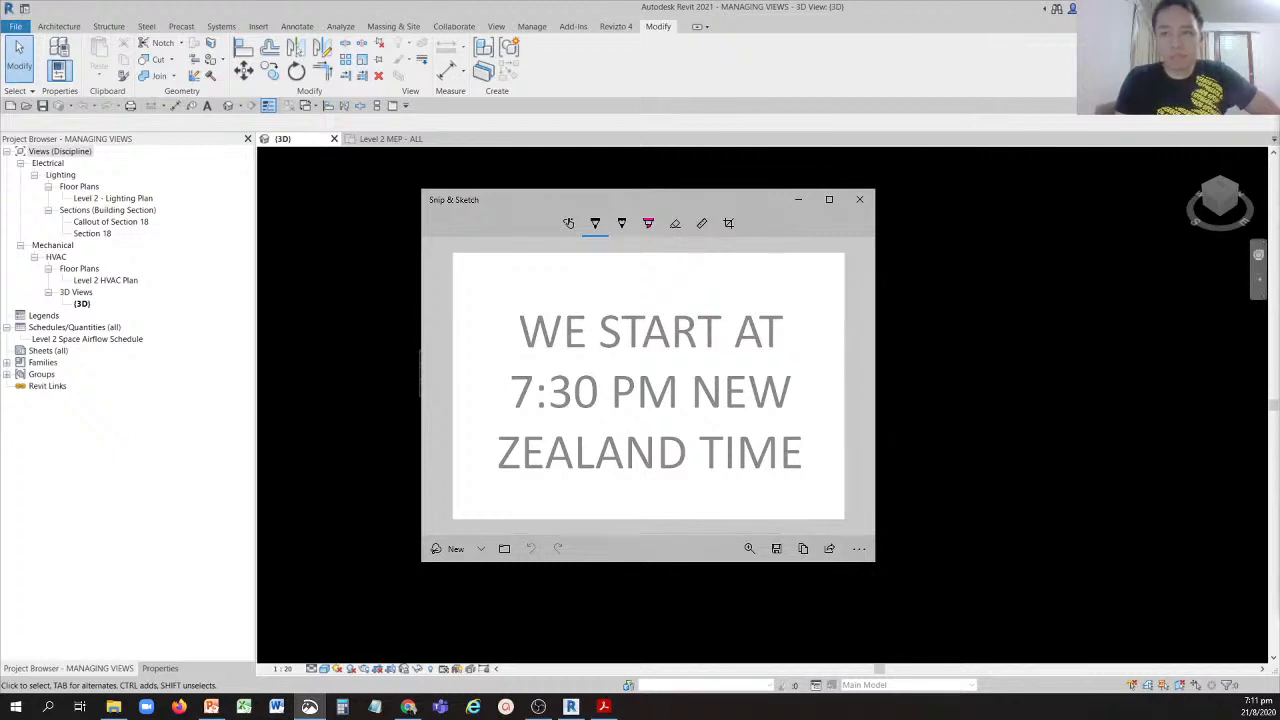
key(ctrl+c)
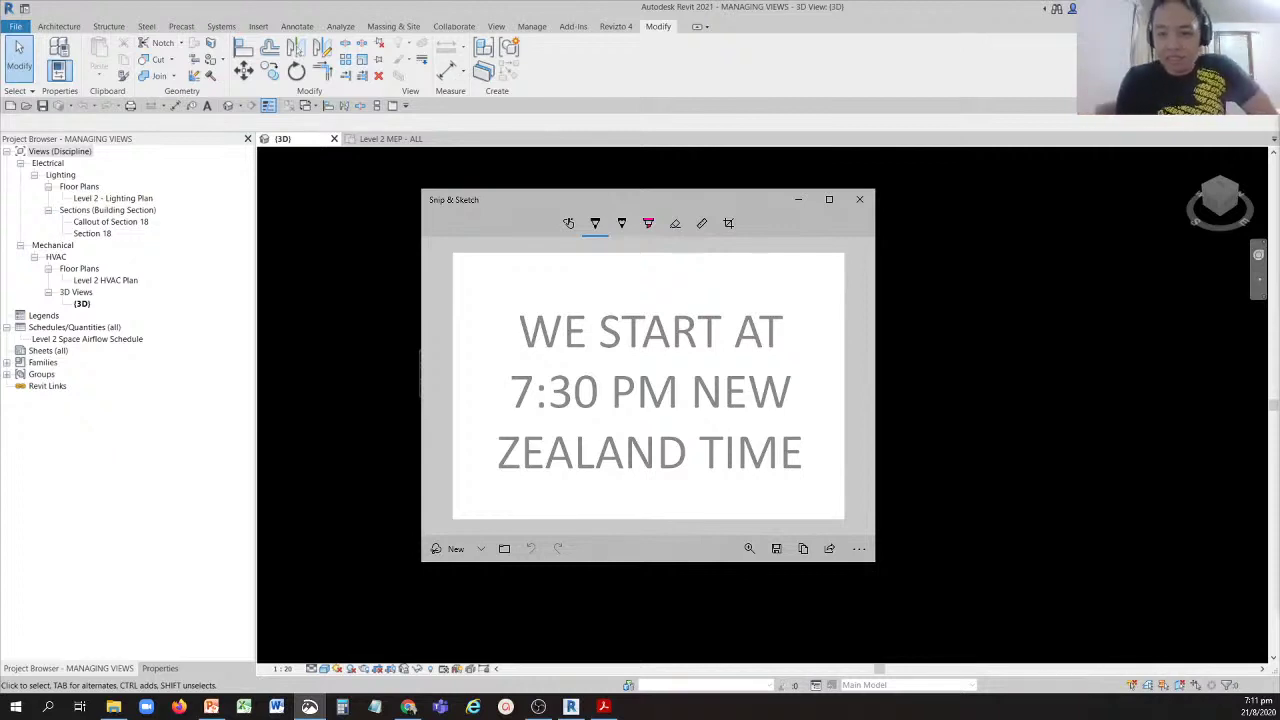
key(alt+Tab)
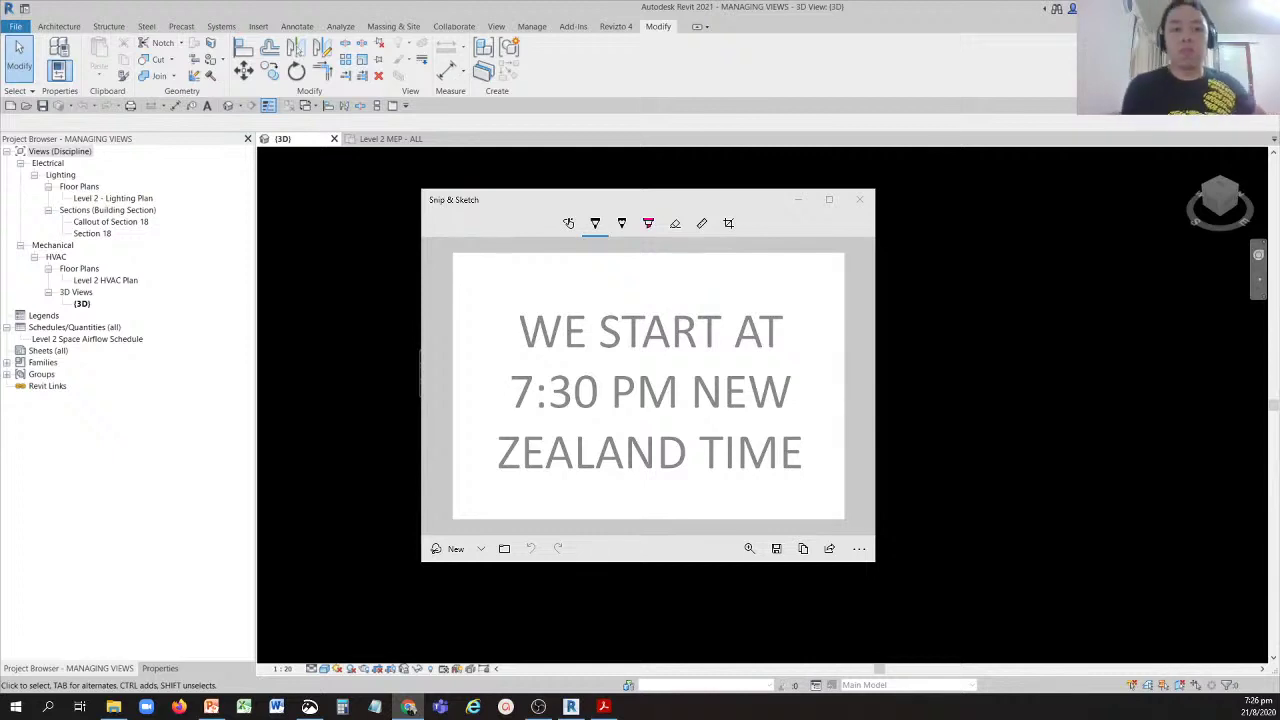
click(309, 707)
click(309, 707)
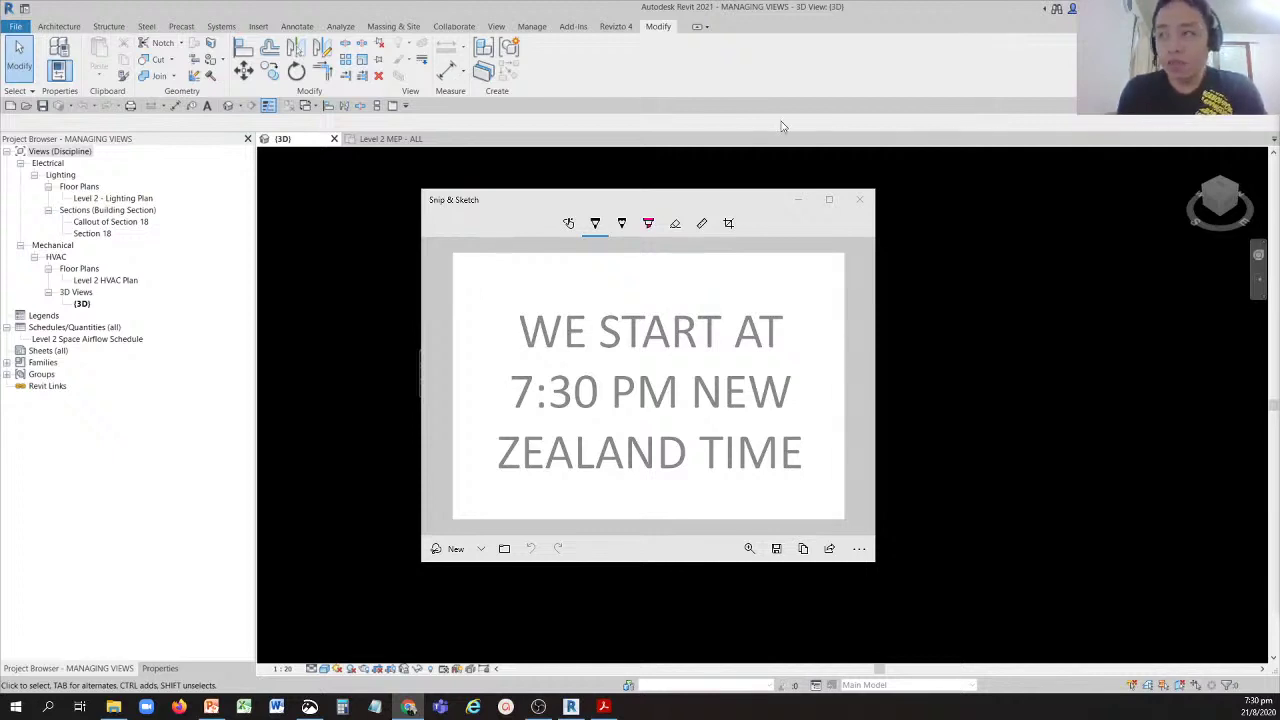
Close the start-time notice and open Visibility/Graphic Overrides for the {3D} view with VV.
click(859, 200)
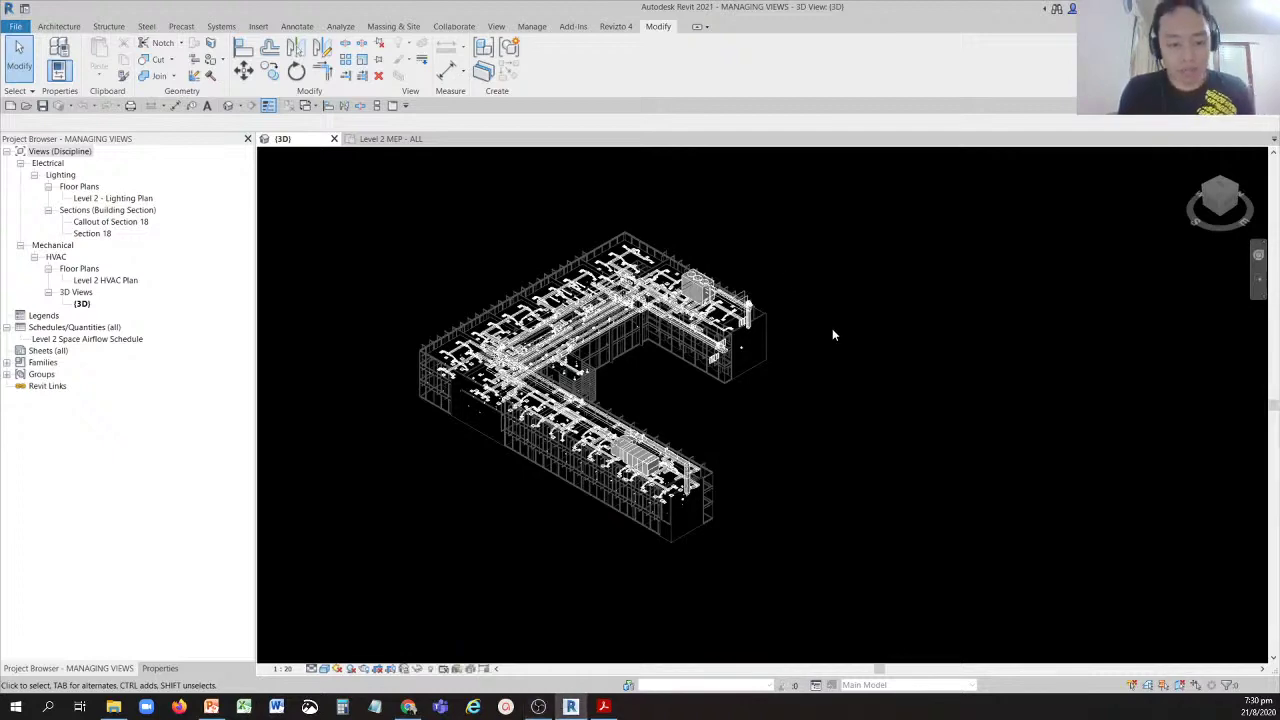
key(v)
key(v)
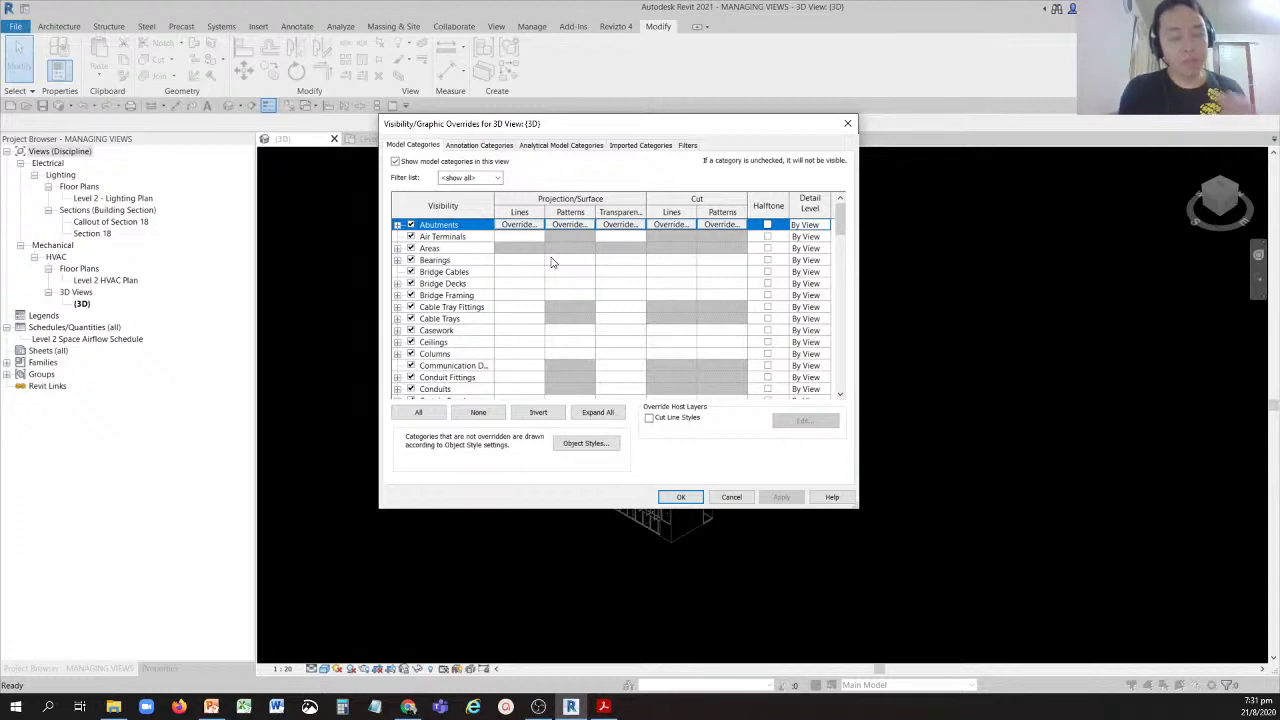
Close the Visibility/Graphic Overrides dialog without applying any changes.
click(847, 125)
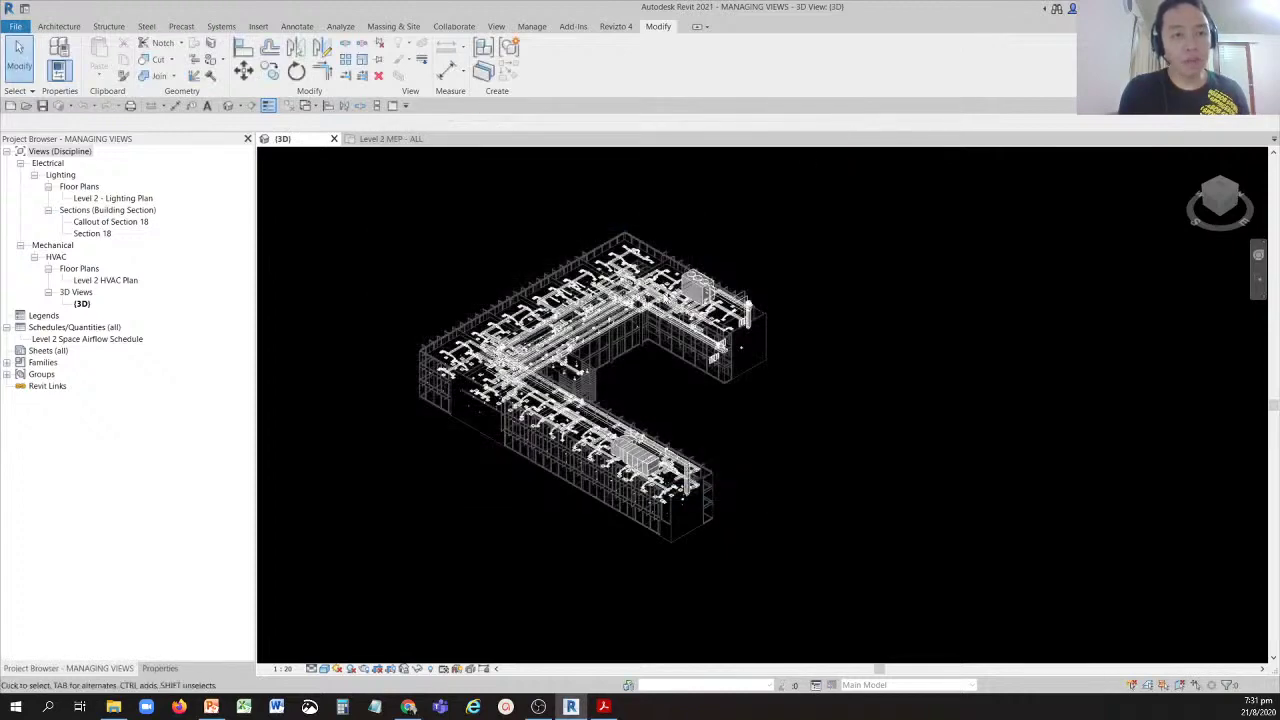
click(160, 668)
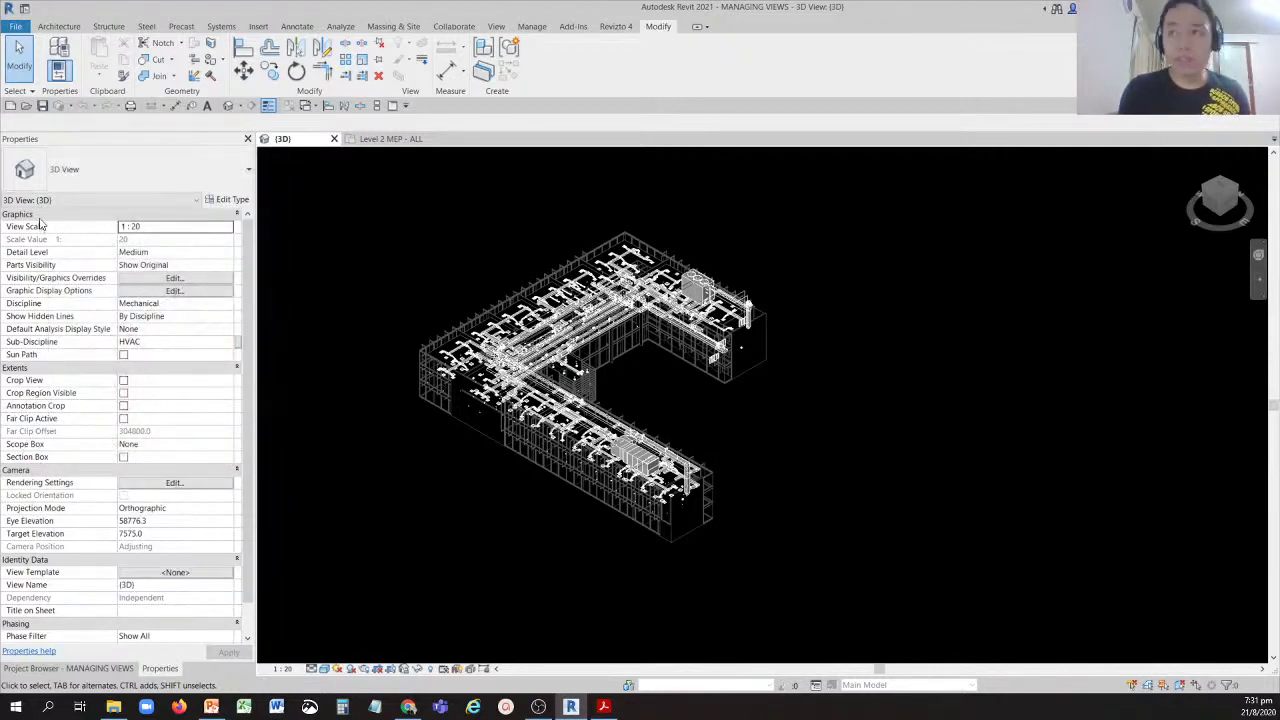
click(152, 232)
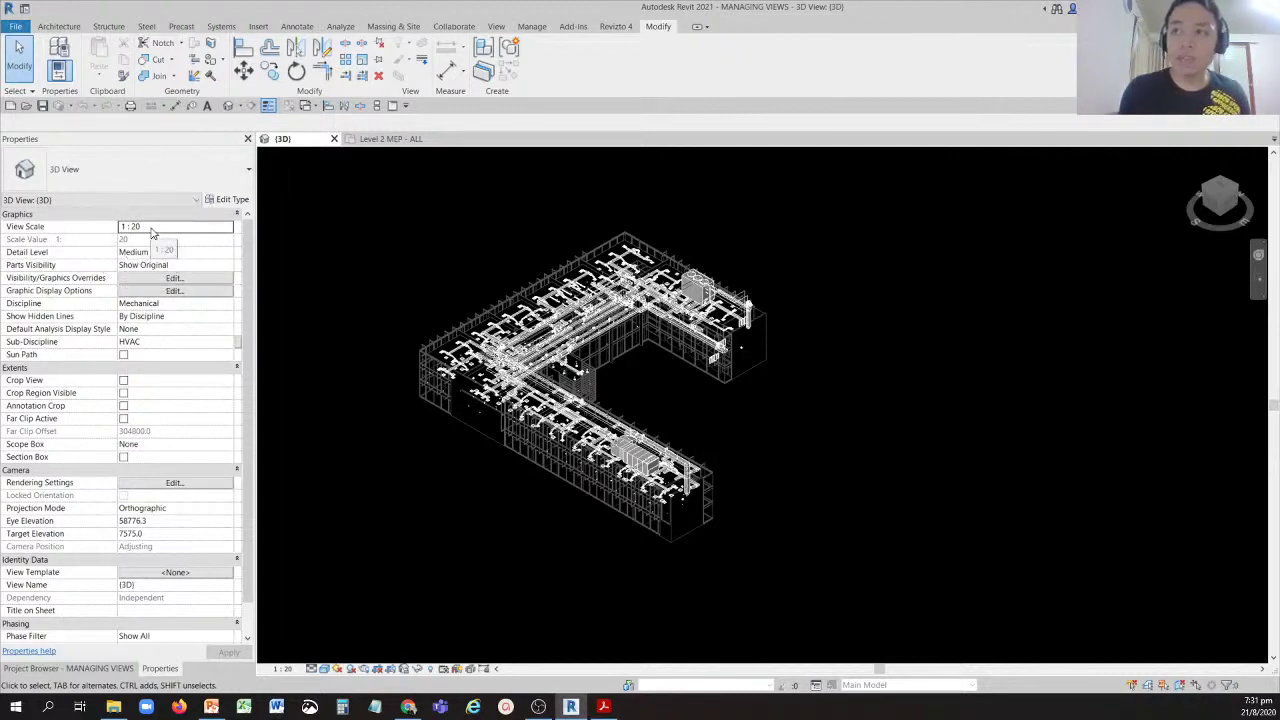
click(38, 309)
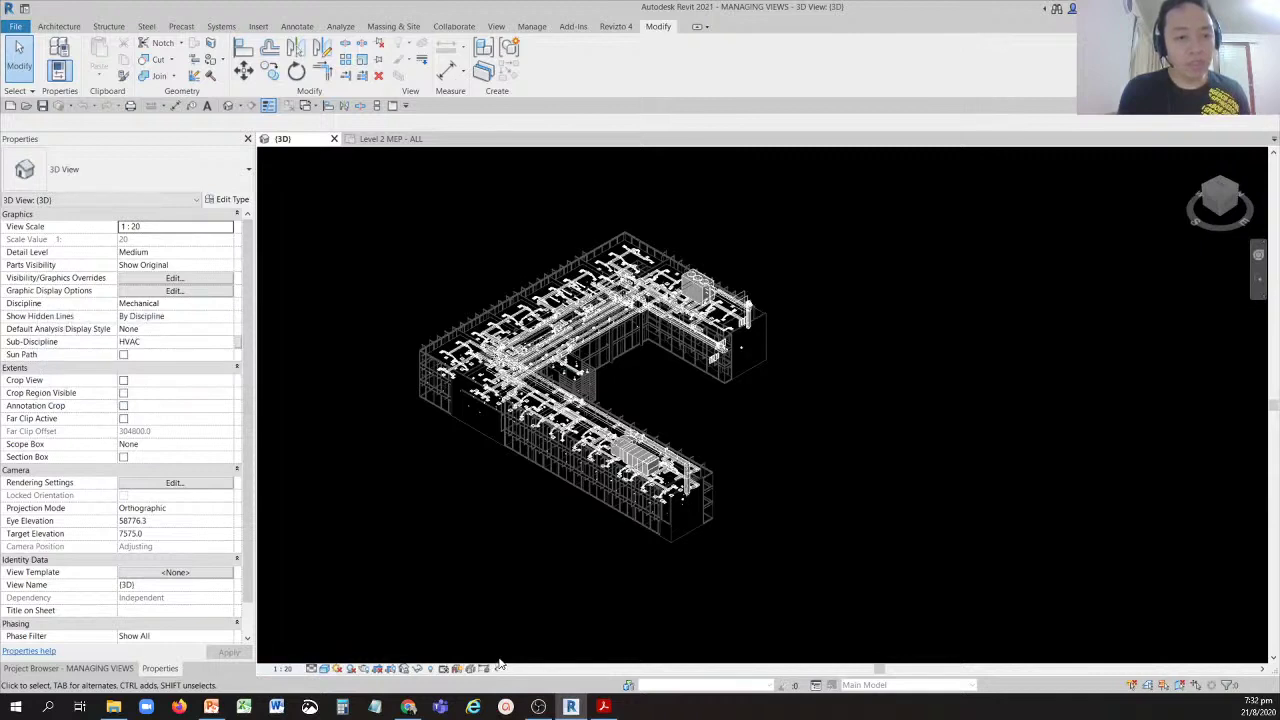
click(359, 670)
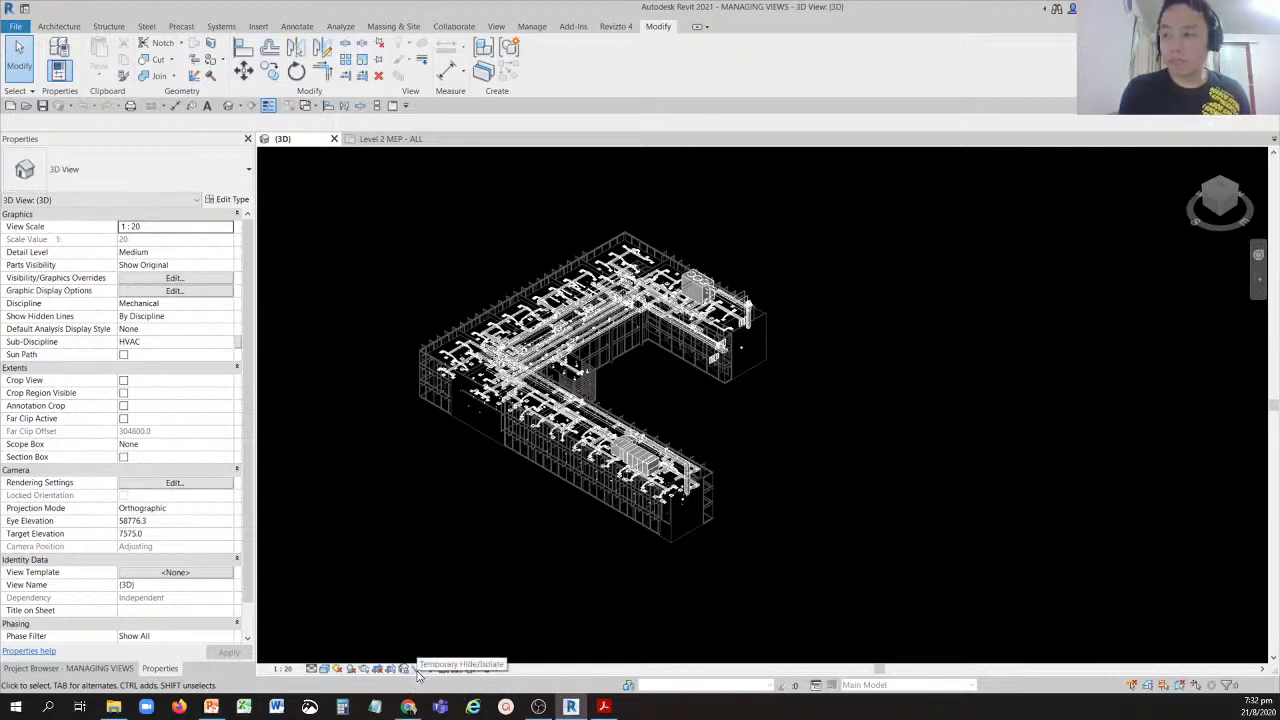
click(417, 669)
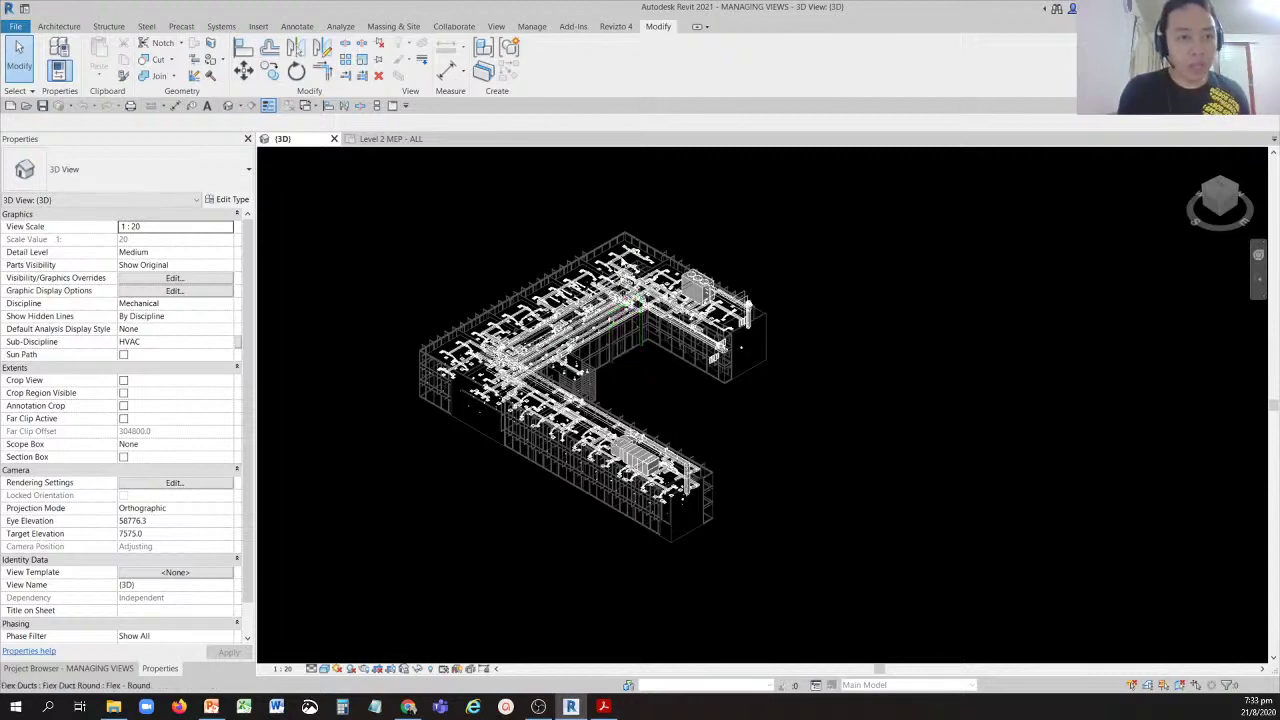
On the View tab, open the View Templates dropdown in the Graphics panel, dismiss it, then reopen it.
click(497, 27)
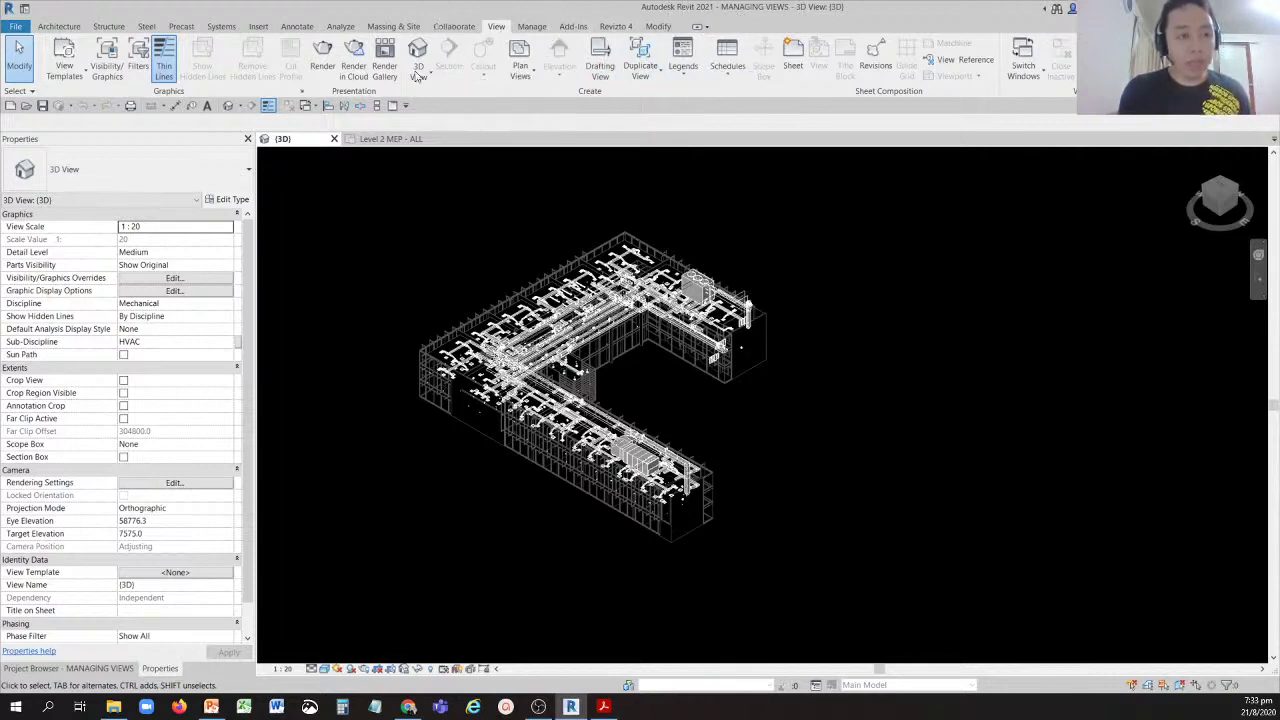
click(184, 99)
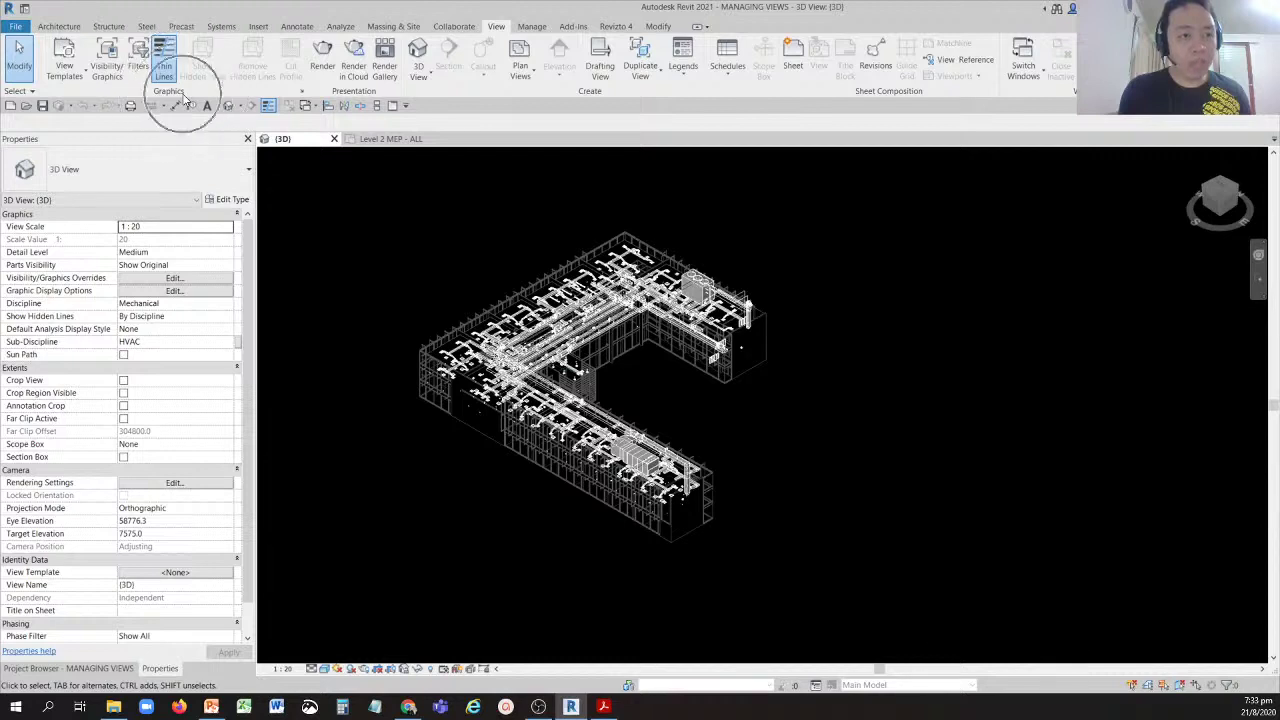
click(66, 88)
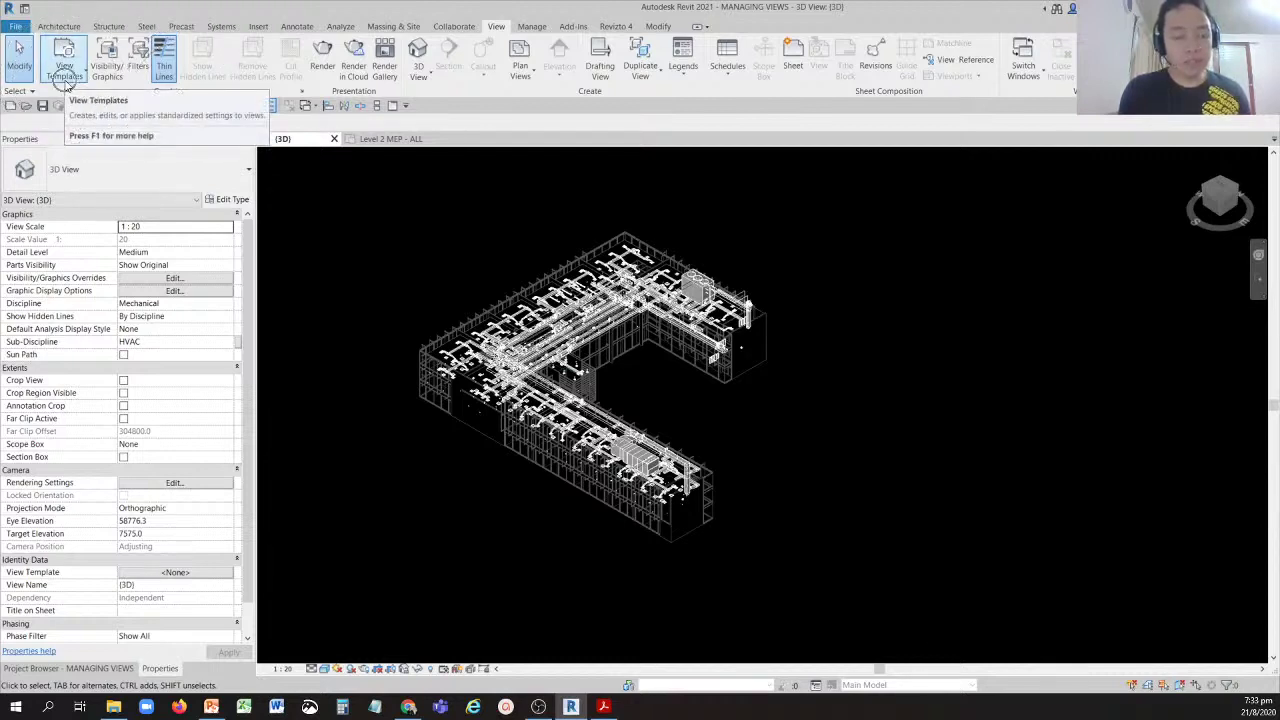
click(66, 88)
click(66, 88)
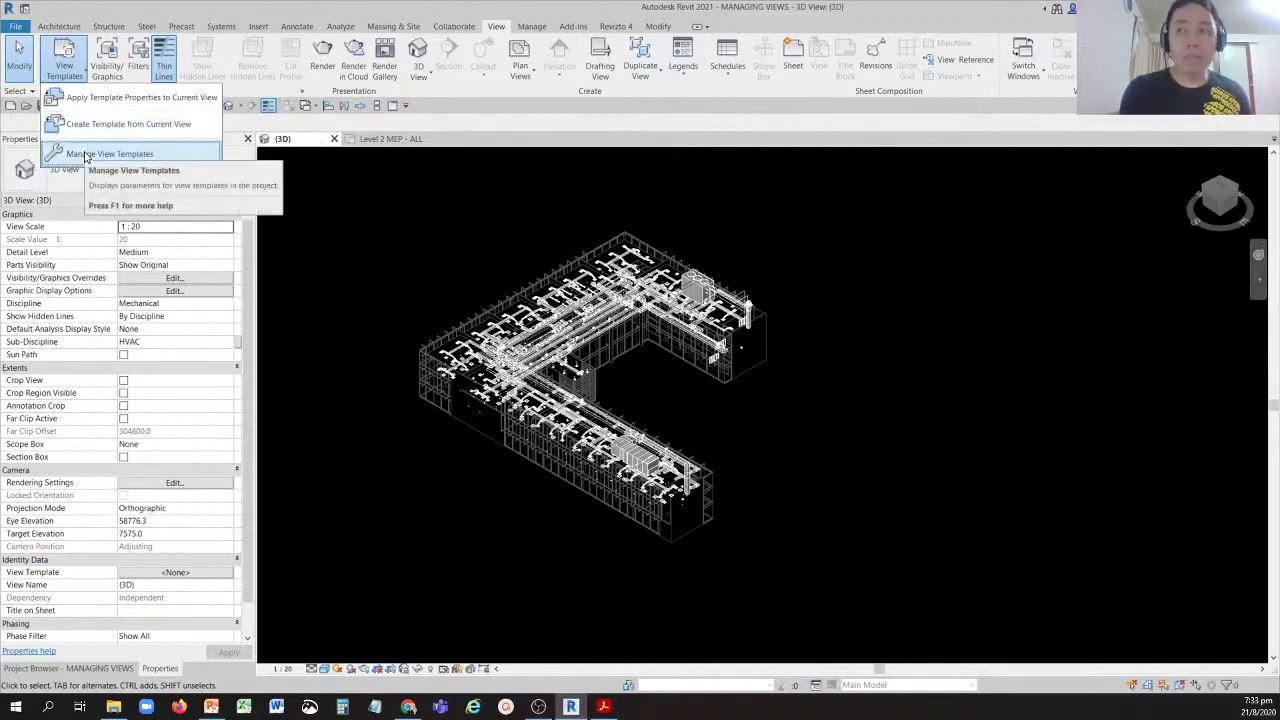
click(288, 188)
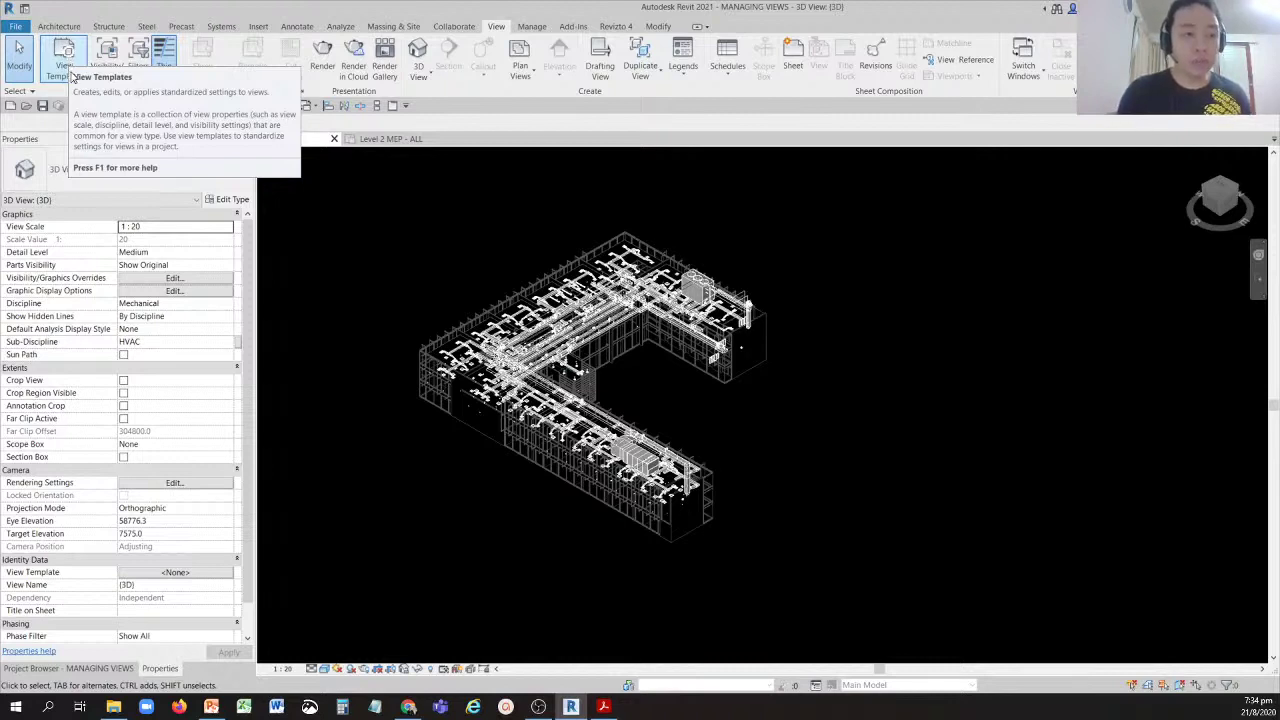
click(68, 66)
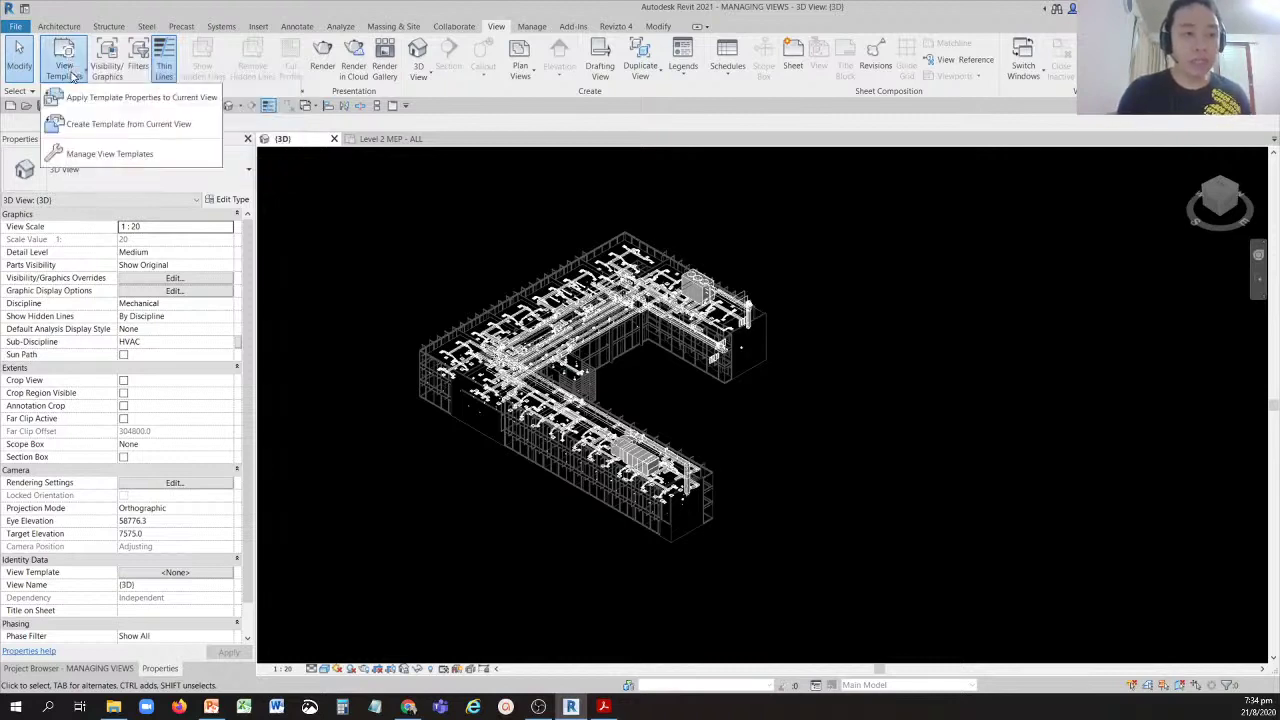
Open Manage View Templates, center the dialog, and review the 3D Coordination View settings.
click(105, 156)
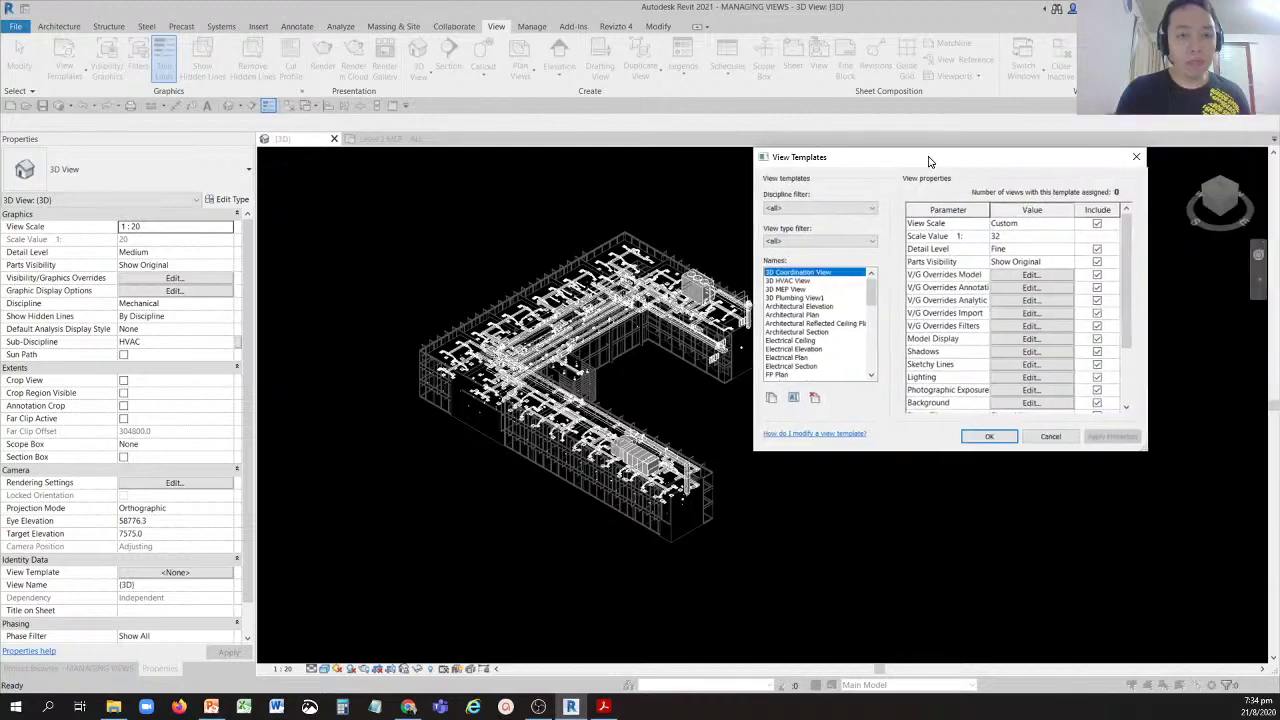
drag(935, 169, 627, 226)
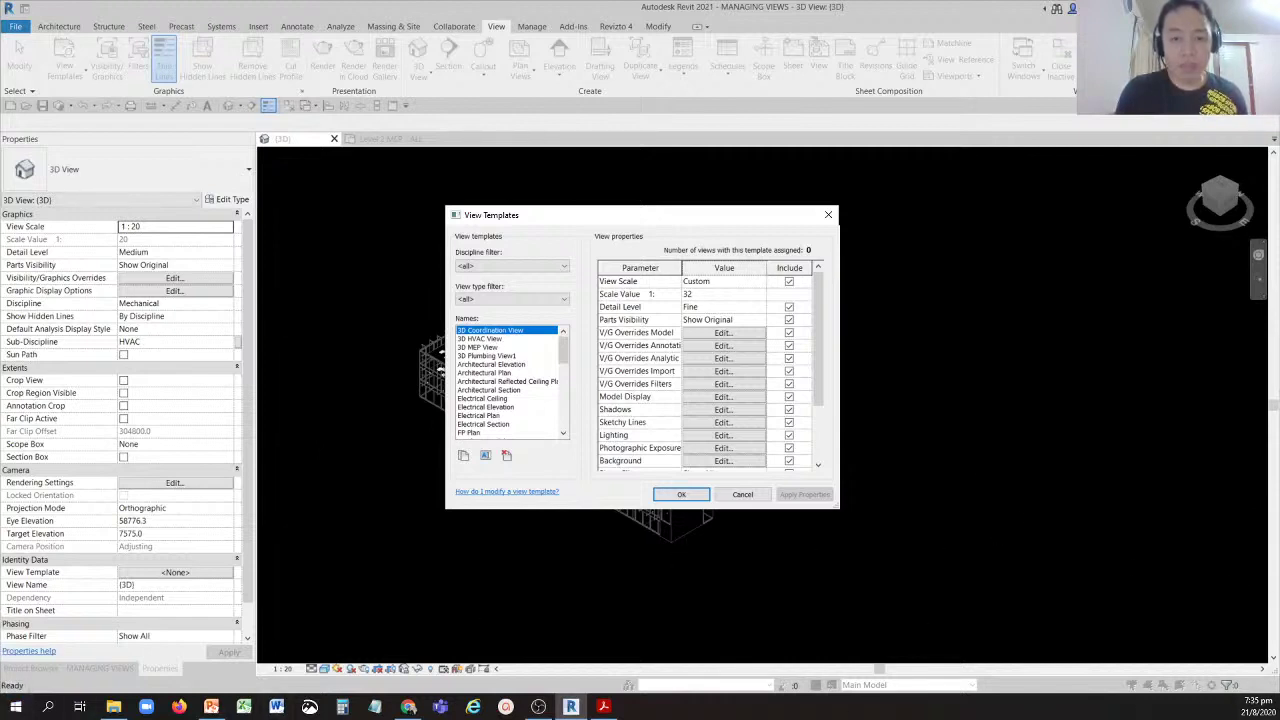
click(603, 706)
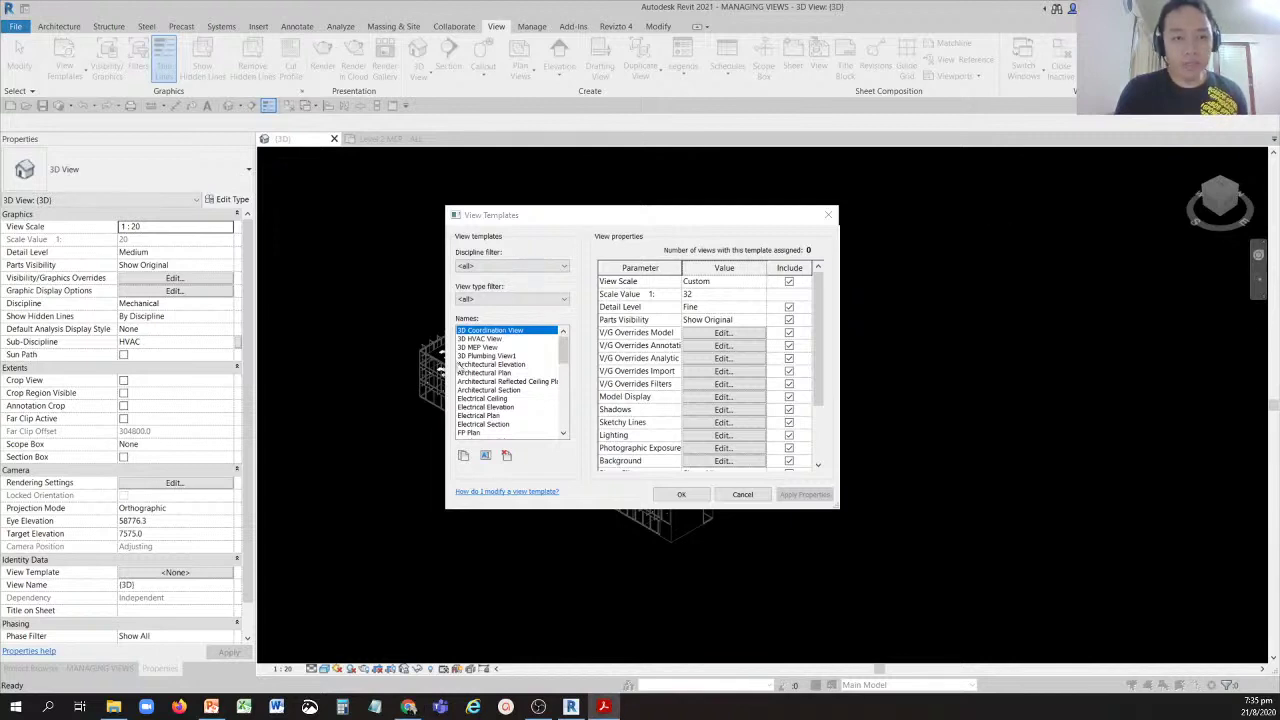
click(381, 307)
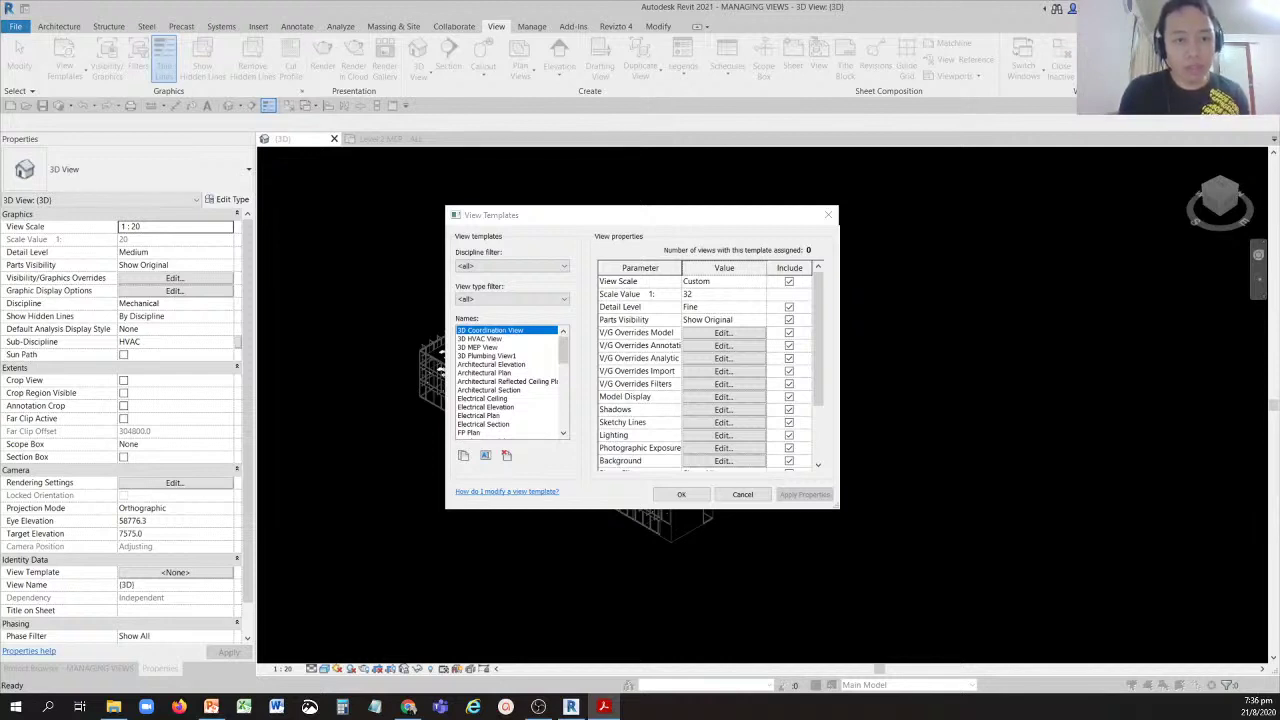
Close the View Templates dialog, leaving the {3D} view's template at <None>.
click(827, 218)
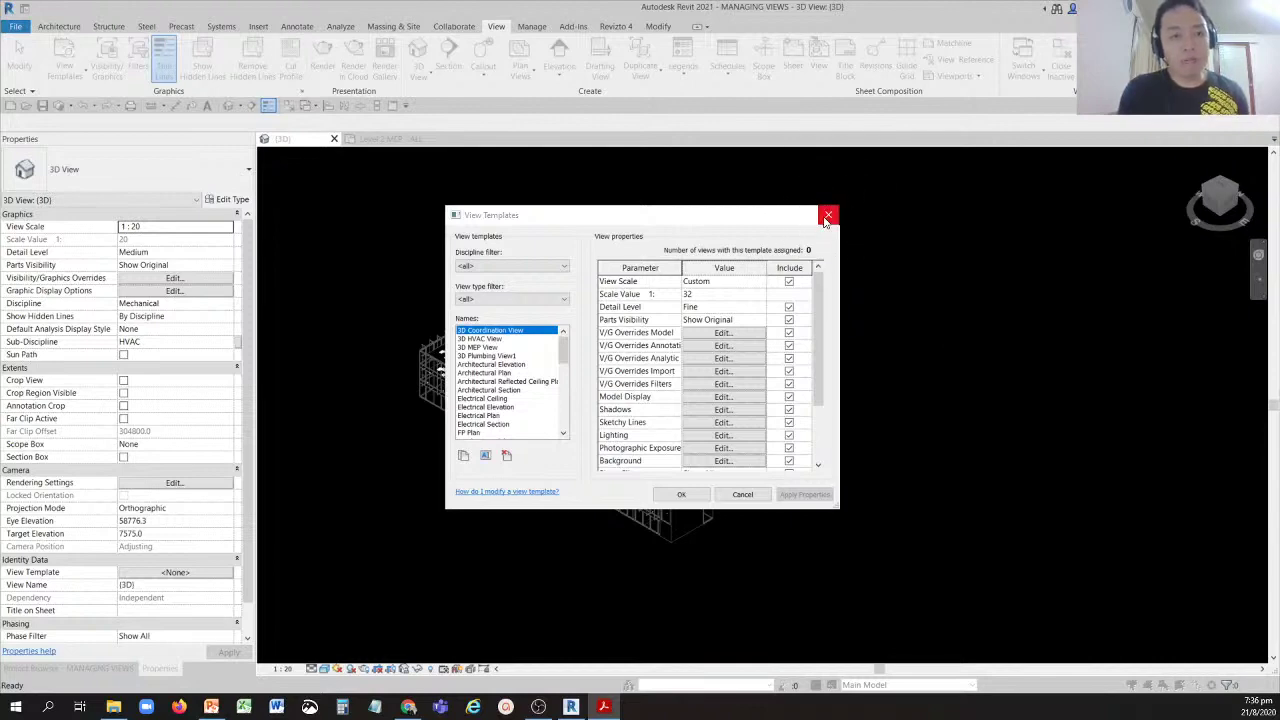
click(827, 217)
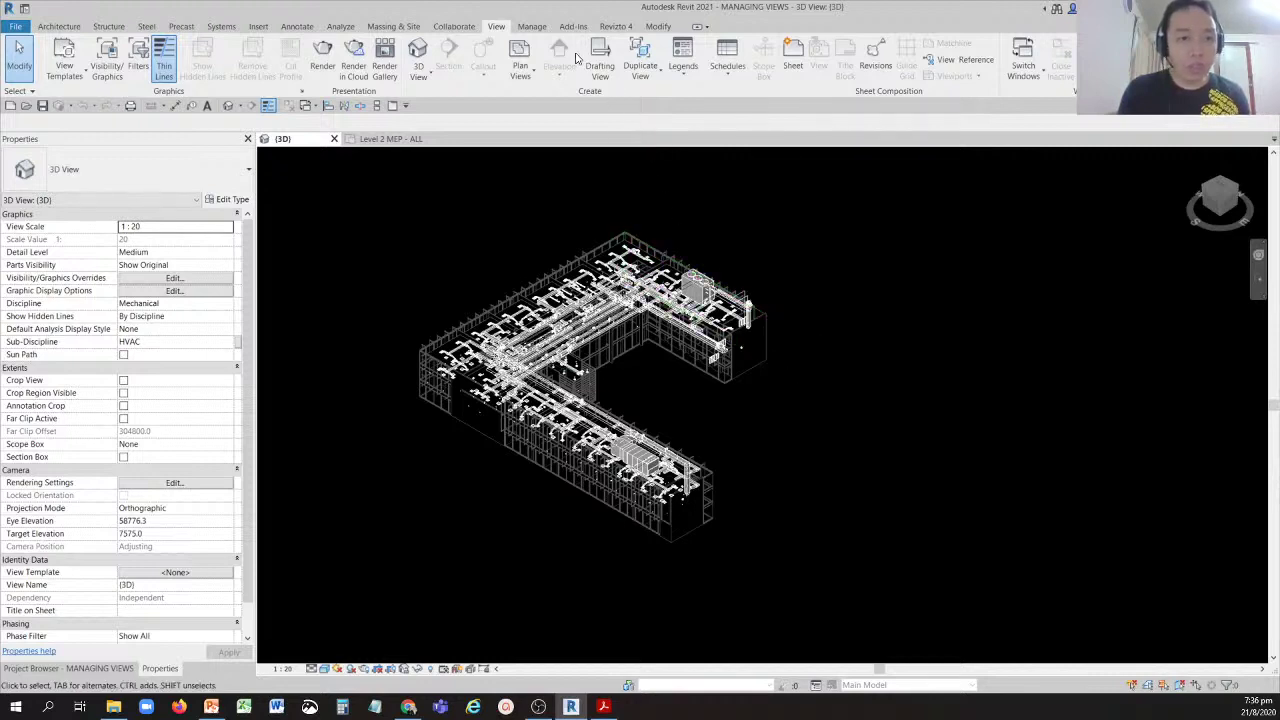
Pick the window arrangement option on the View tab for the {3D} and Level 2 MEP - ALL views.
click(496, 28)
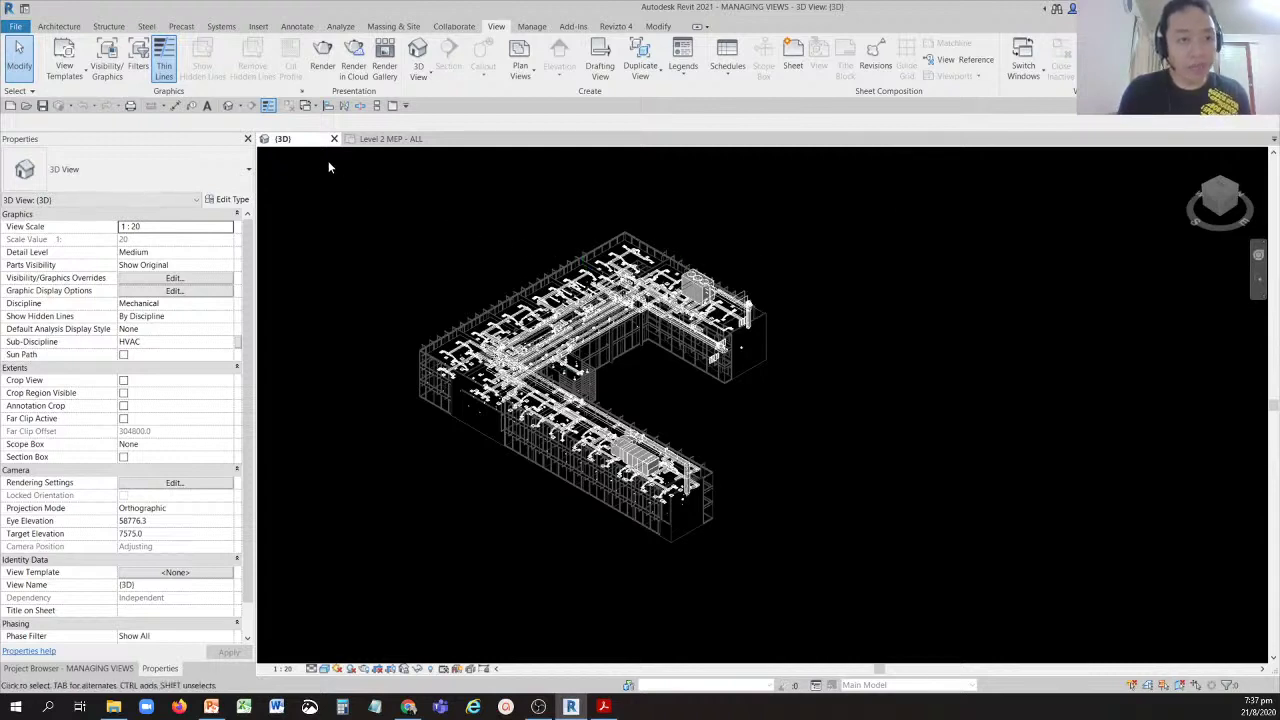
click(395, 142)
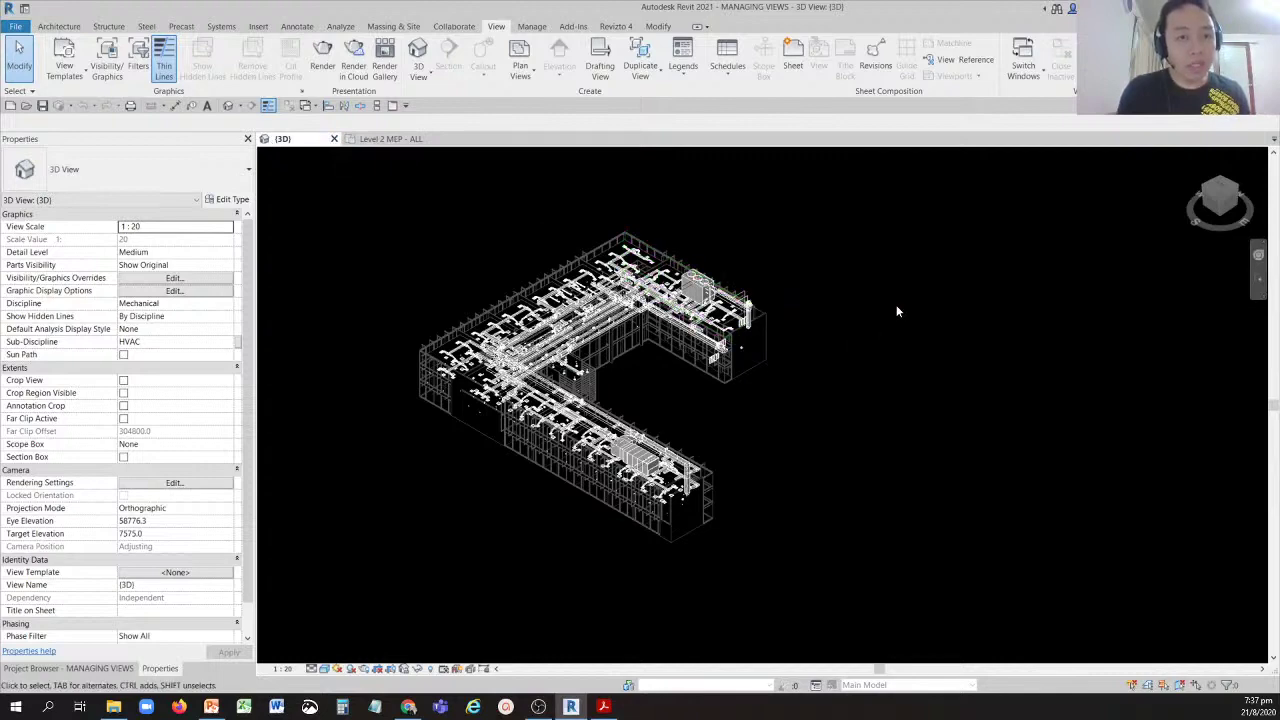
Tile the views with WT, then activate Level 2 MEP - ALL and pan to show the whole floor.
key(w)
key(t)
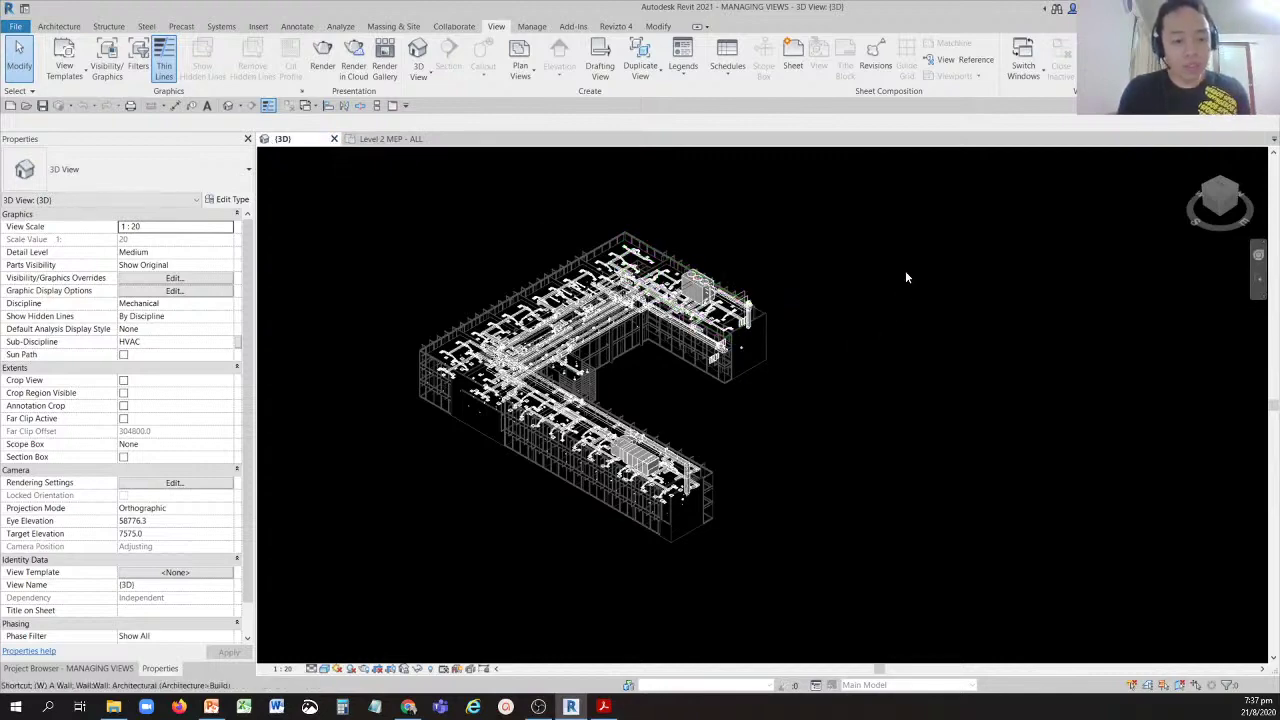
scroll(674, 400, down, 3)
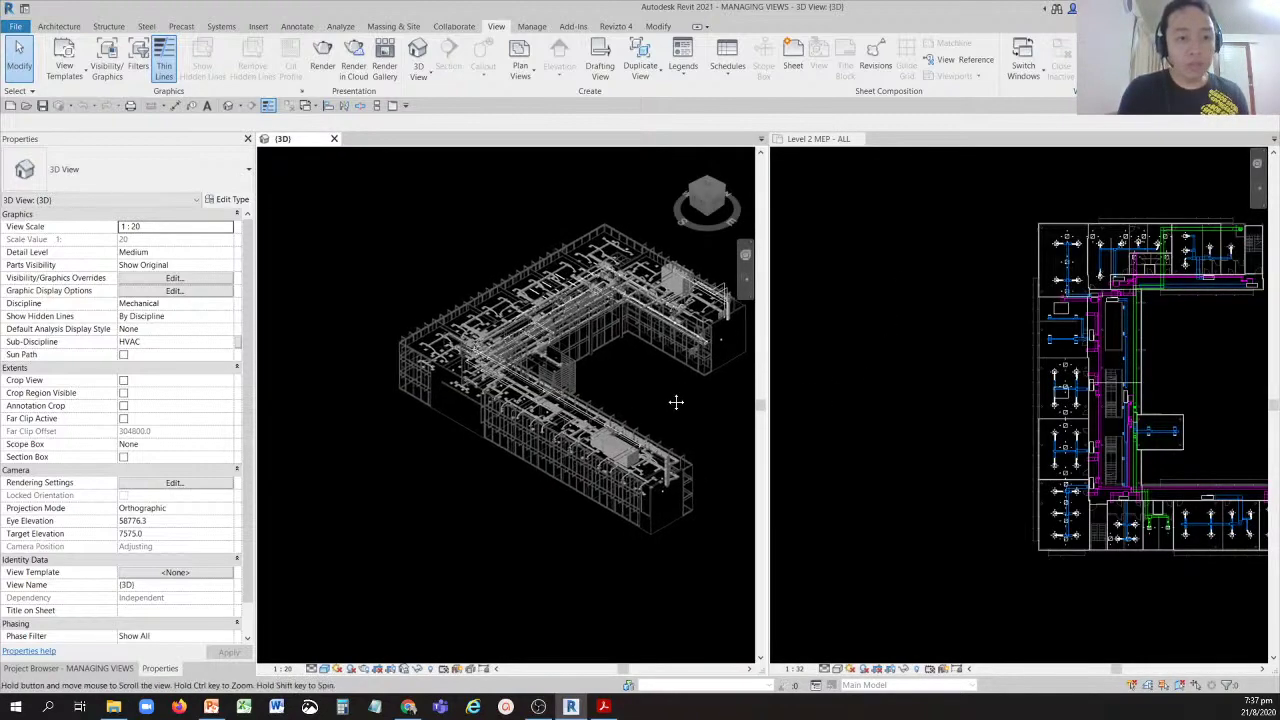
click(881, 378)
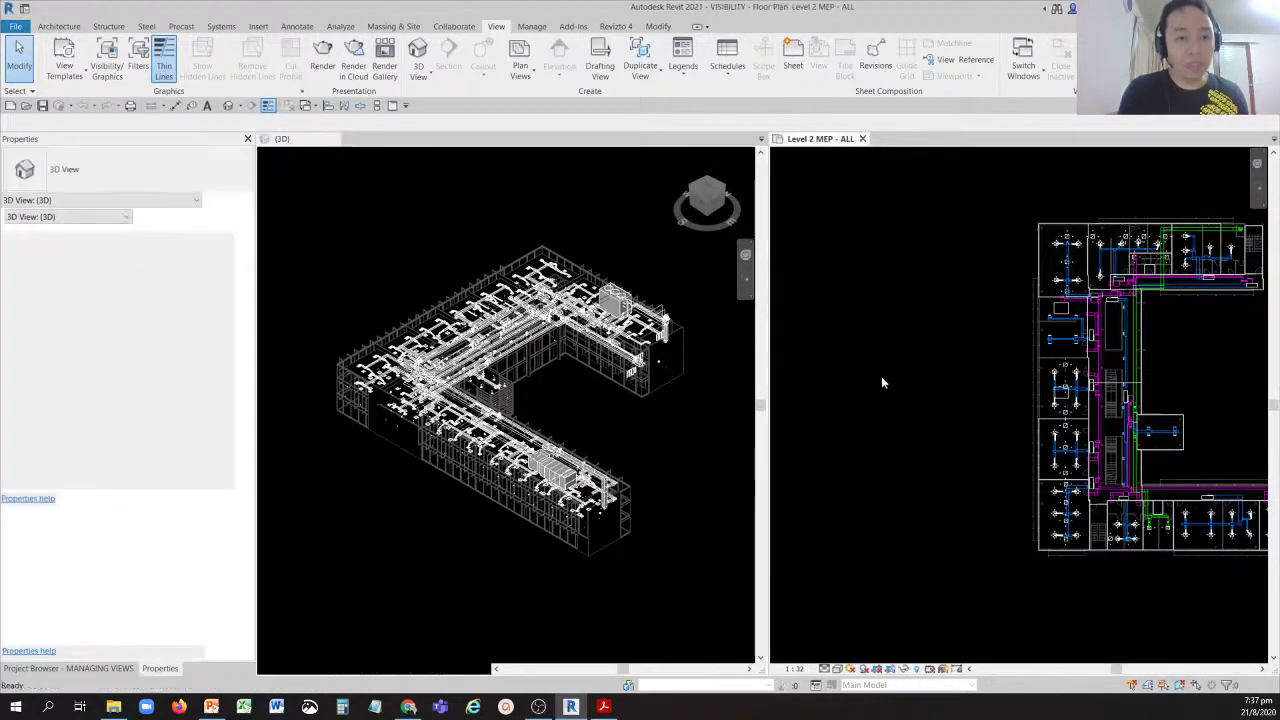
click(881, 398)
middle_drag(955, 403, 890, 402)
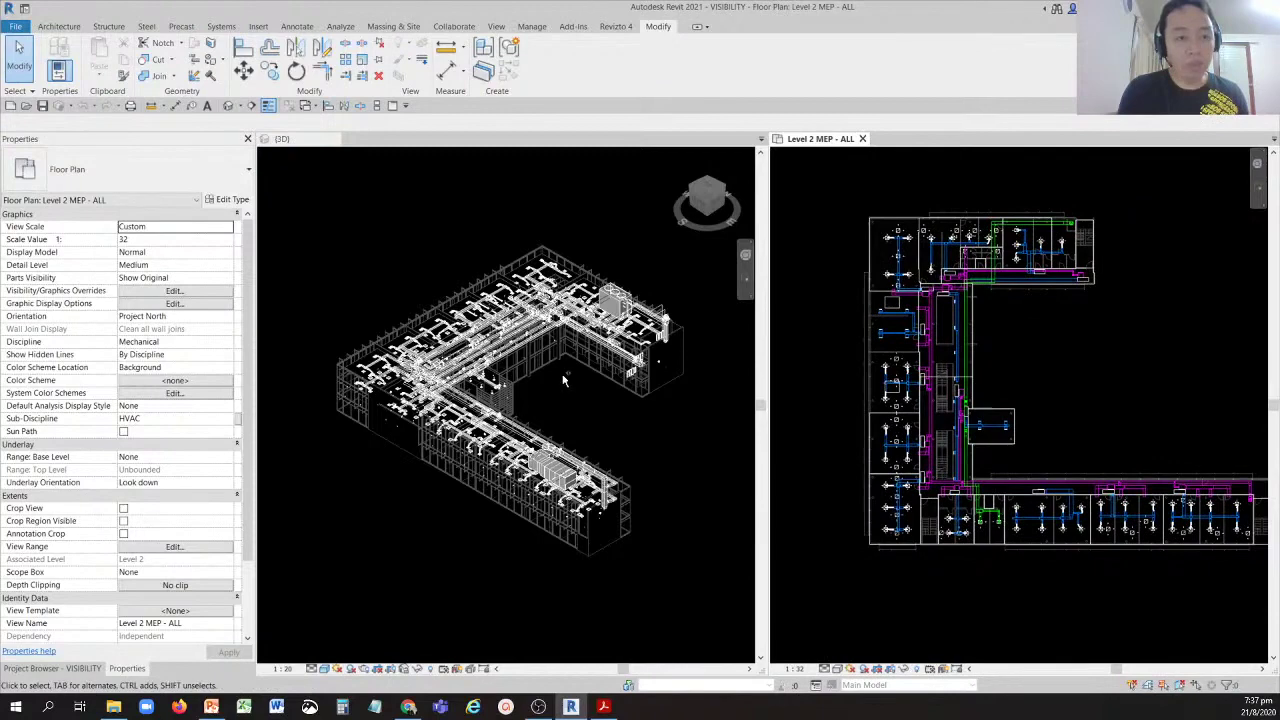
Make the {3D} view active and orbit the ductwork model to a slightly different angle.
click(1102, 364)
click(458, 227)
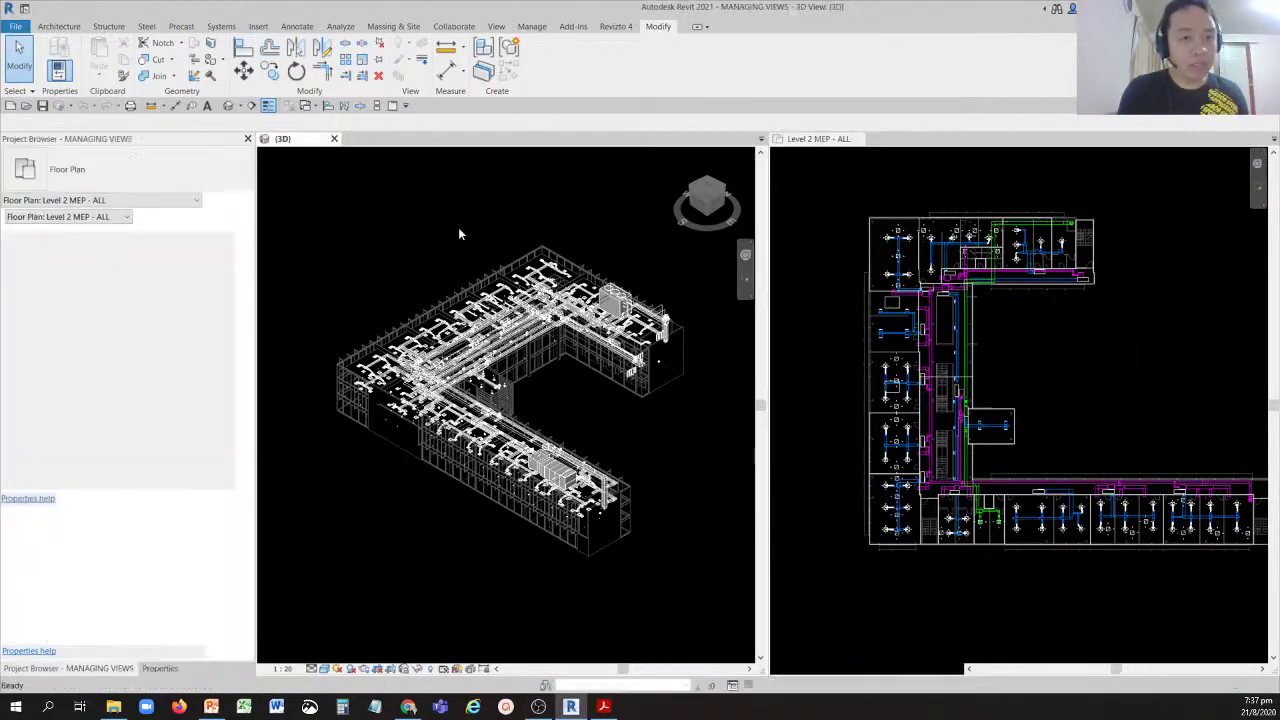
click(826, 272)
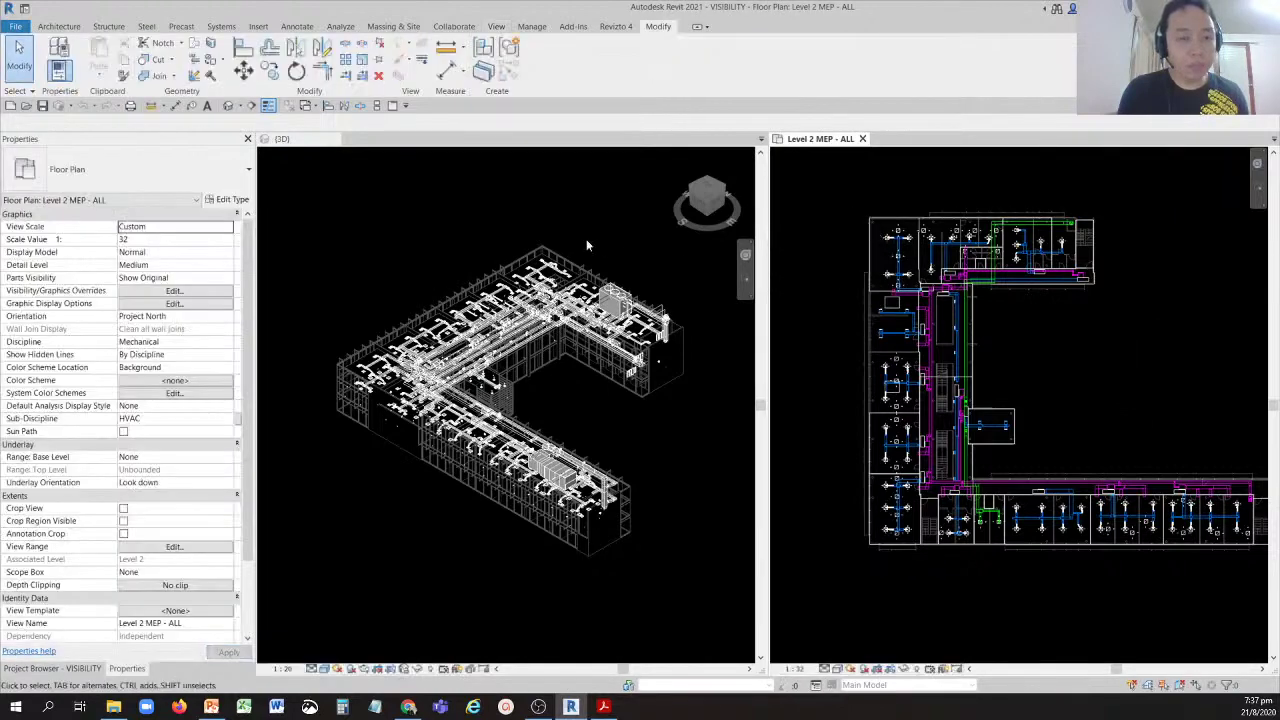
click(452, 206)
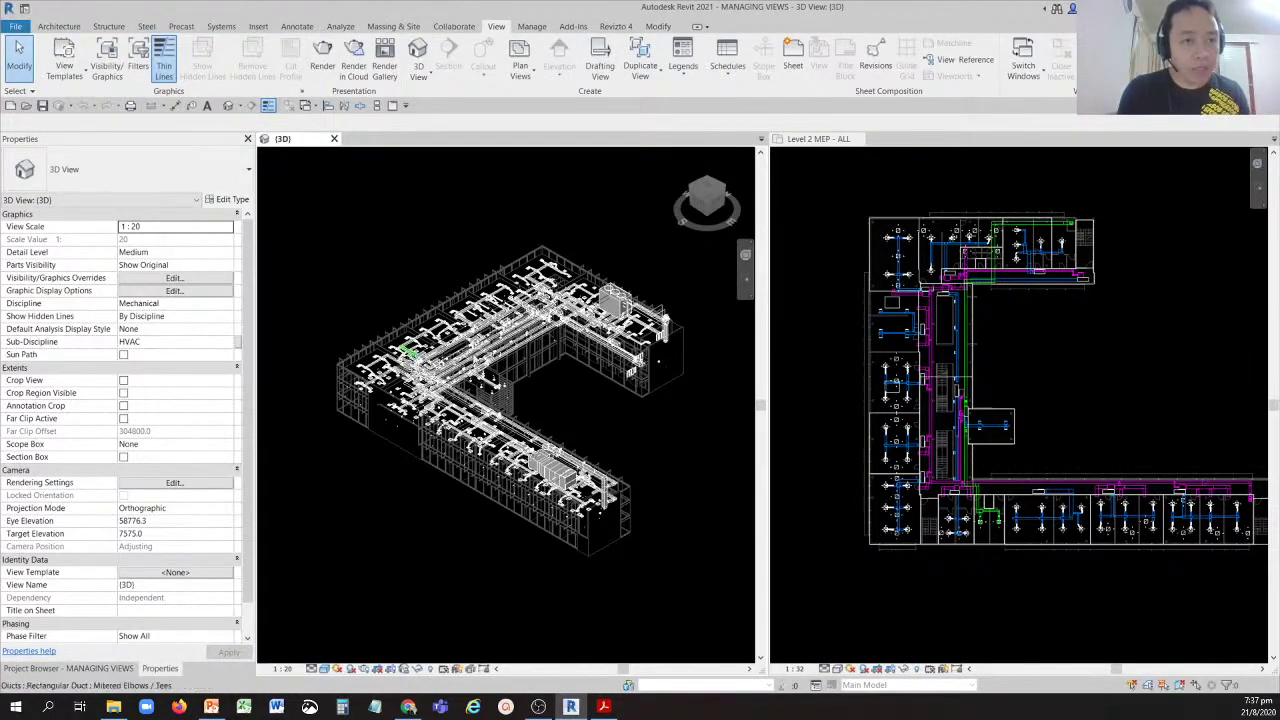
click(416, 252)
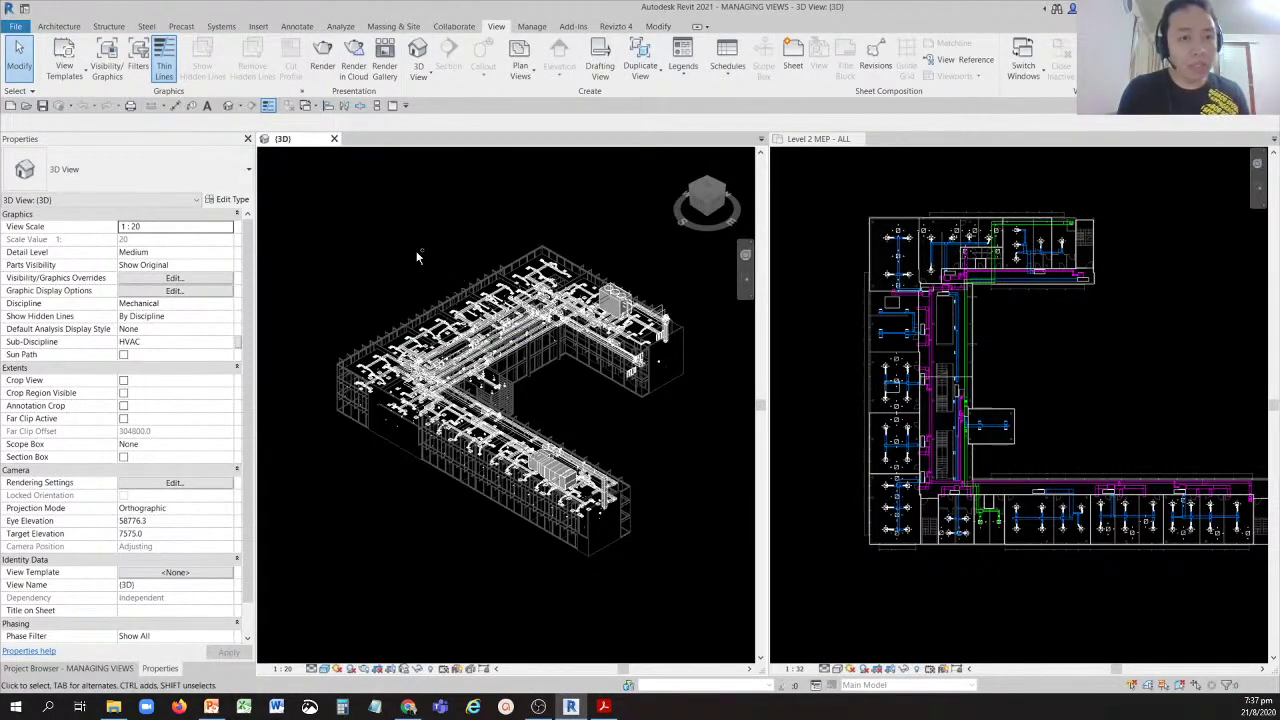
mouse_move(418, 258)
shift+middle_down()
mouse_move(443, 277)
mouse_move(437, 264)
shift+middle_up()
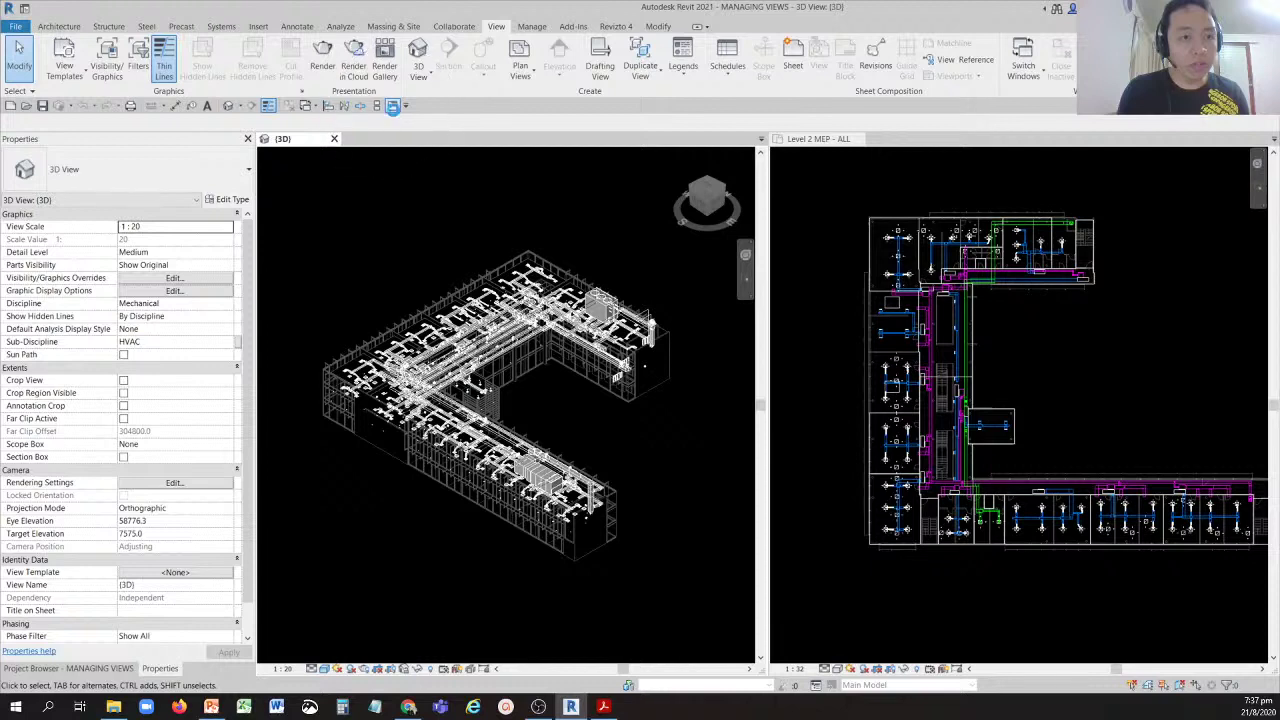
Return the views to tabs with Tab Views, zoom out the {3D} view, and show the Project Browser.
click(393, 108)
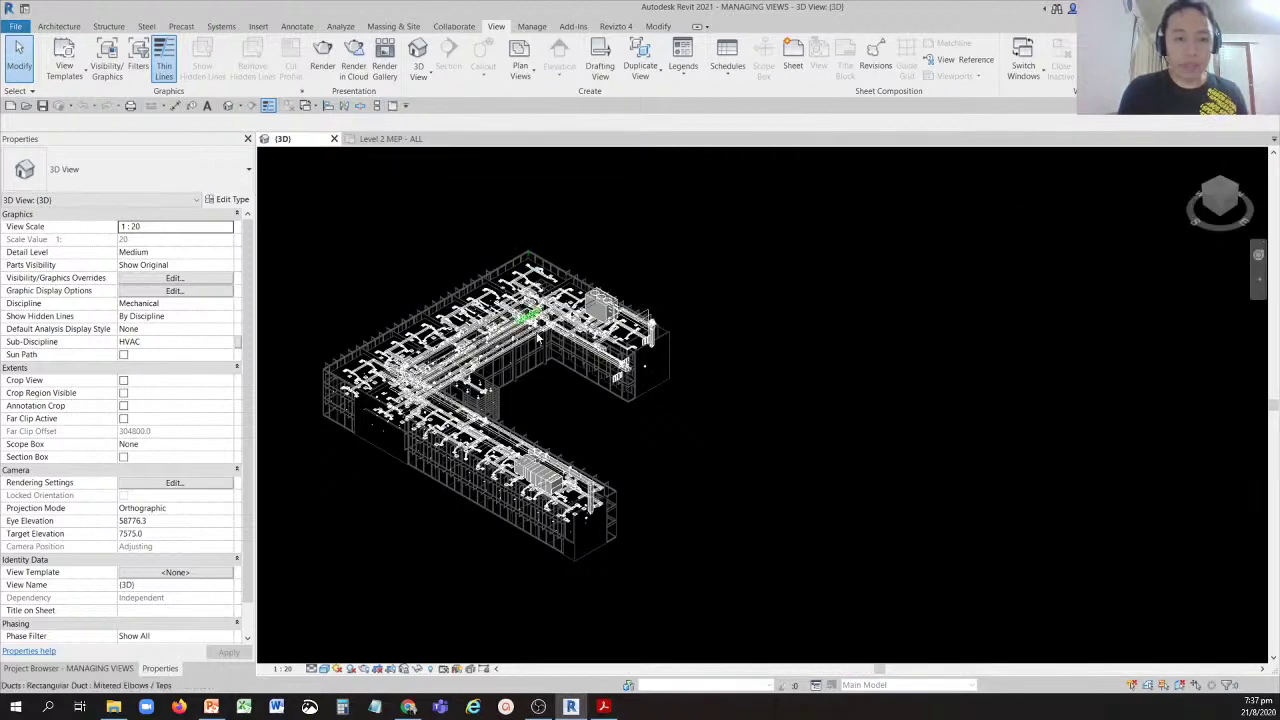
scroll(741, 390, down, 2)
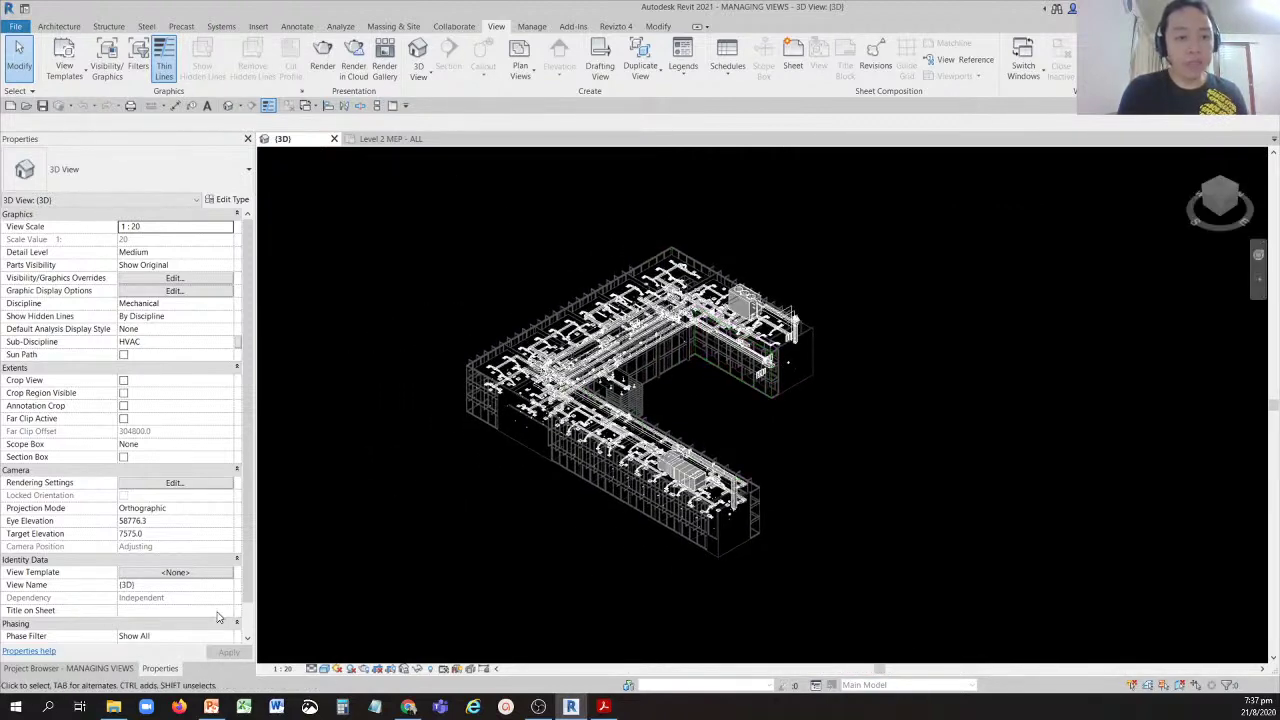
click(77, 668)
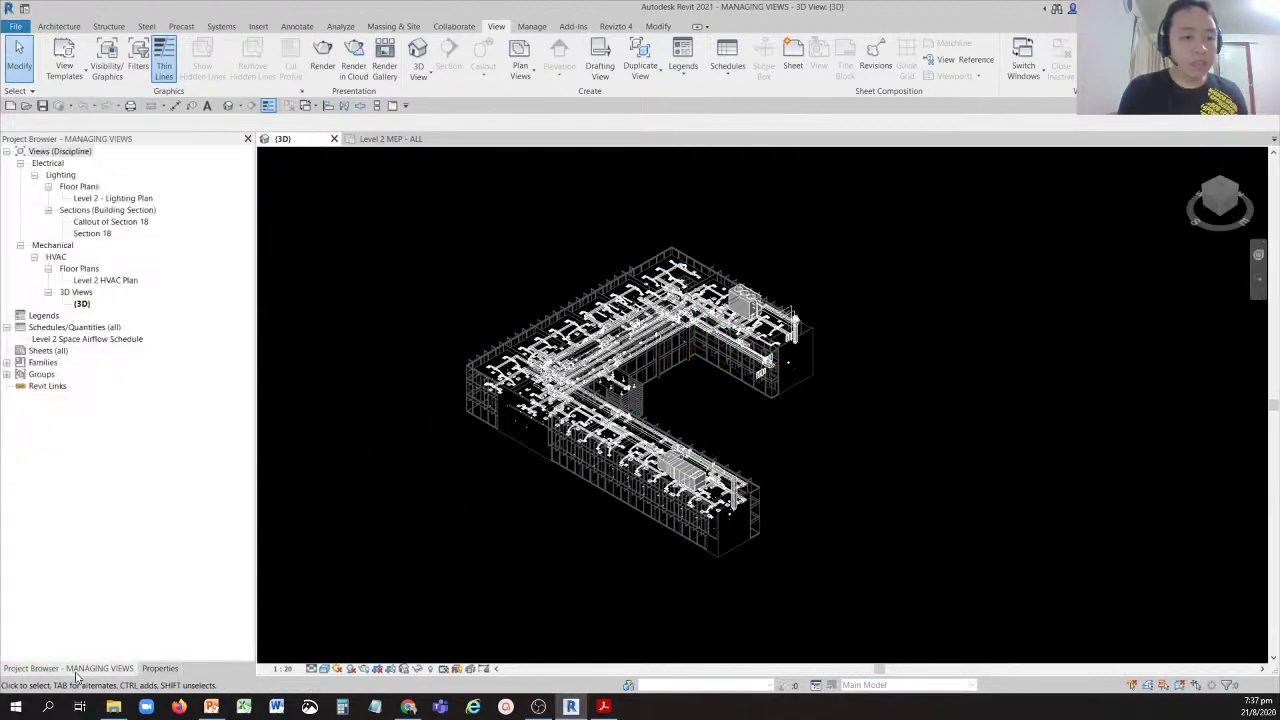
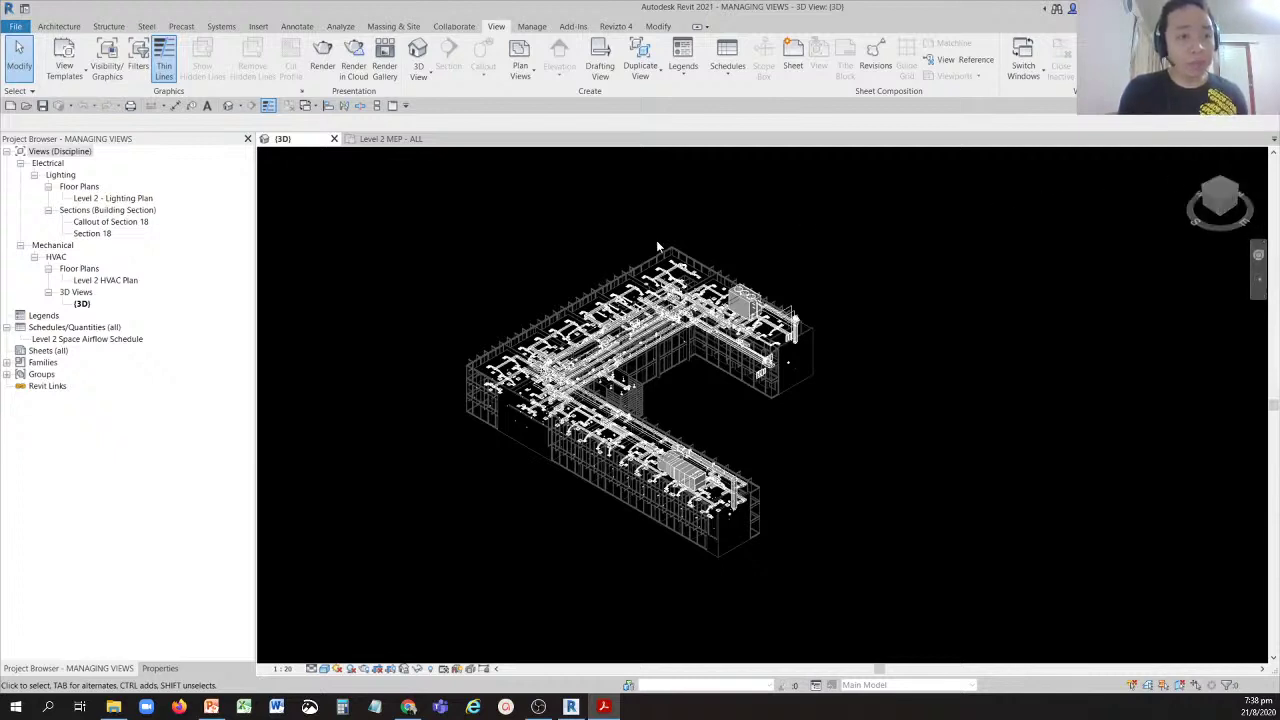
Open the Level 2 HVAC Plan floor plan and select its name in the Project Browser.
click(118, 212)
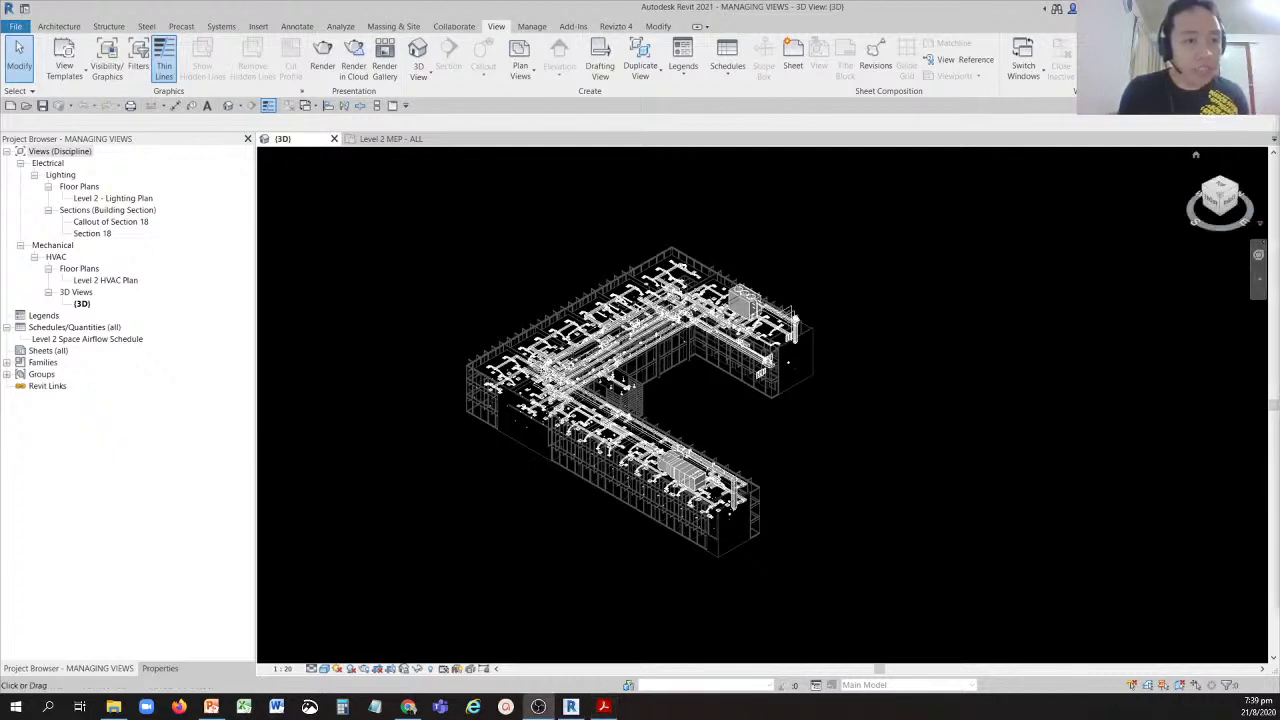
double_click(108, 281)
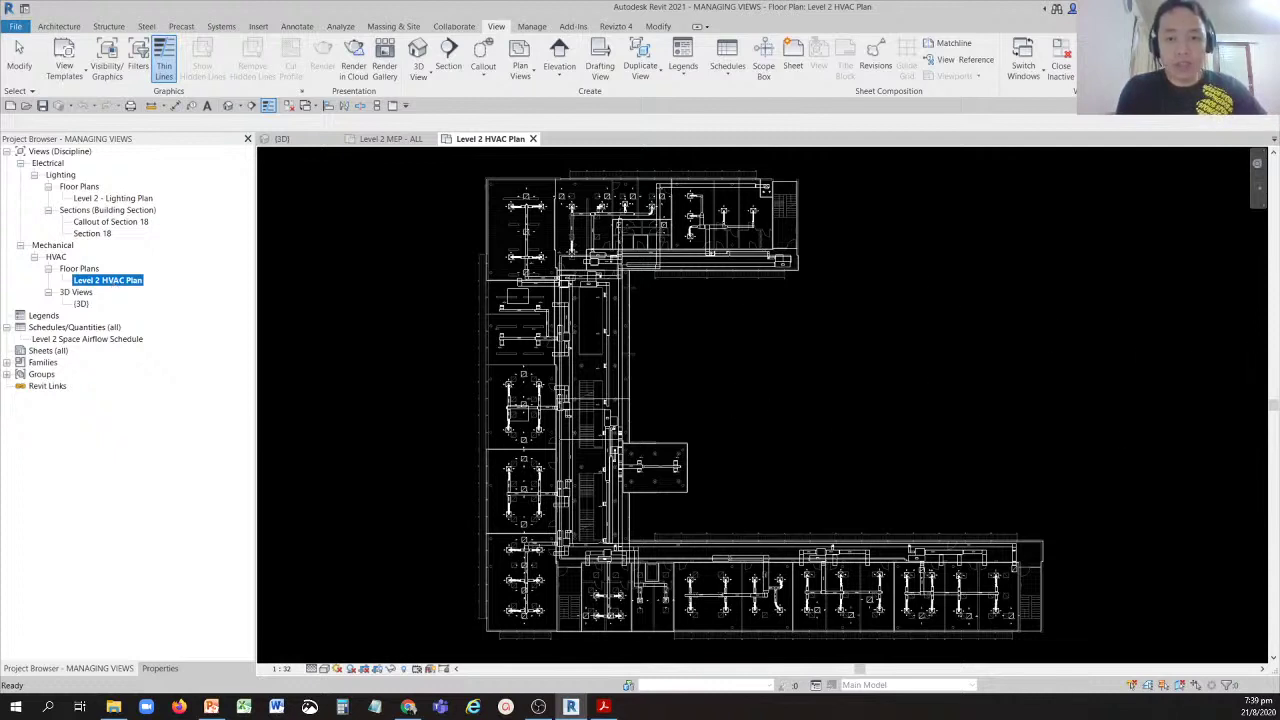
click(603, 706)
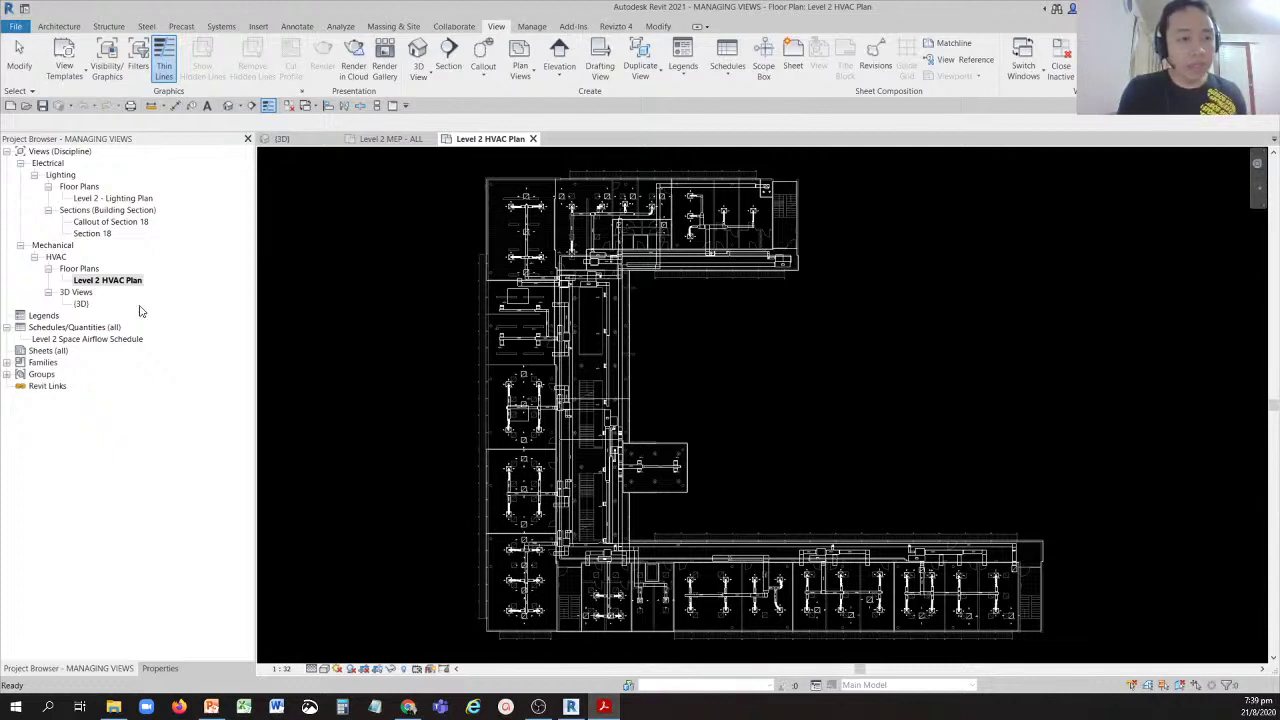
click(99, 285)
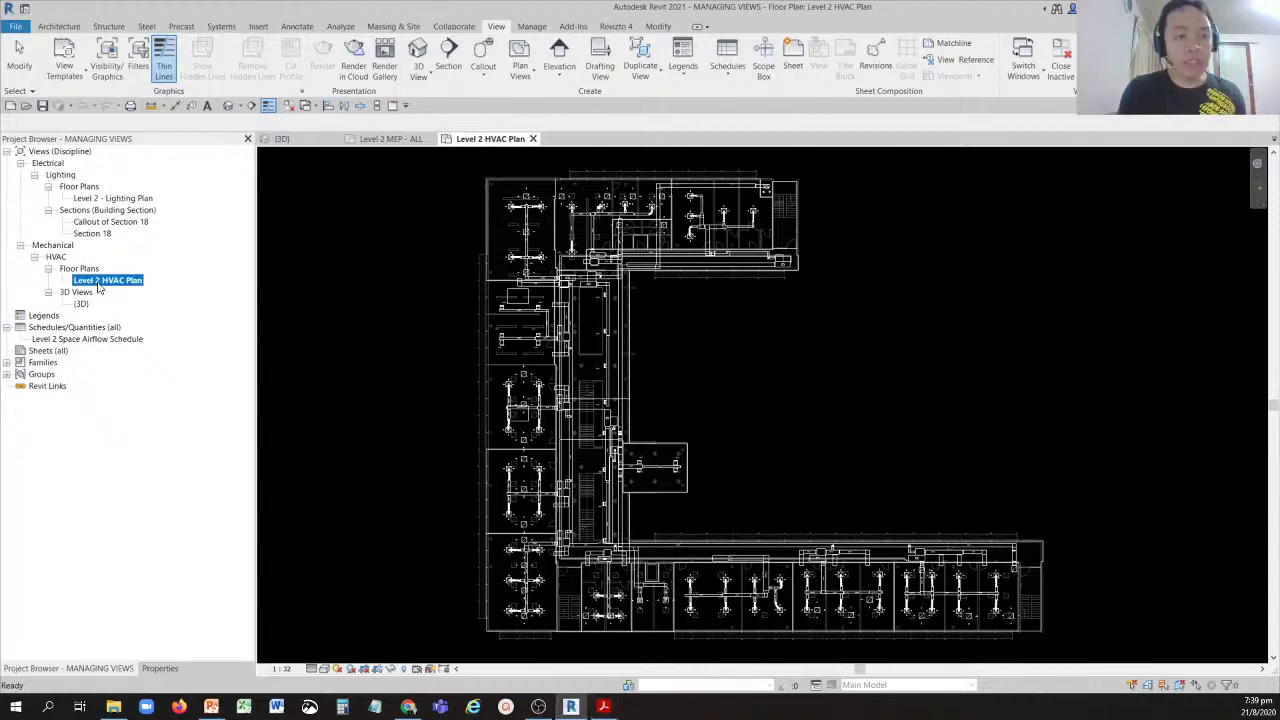
click(99, 284)
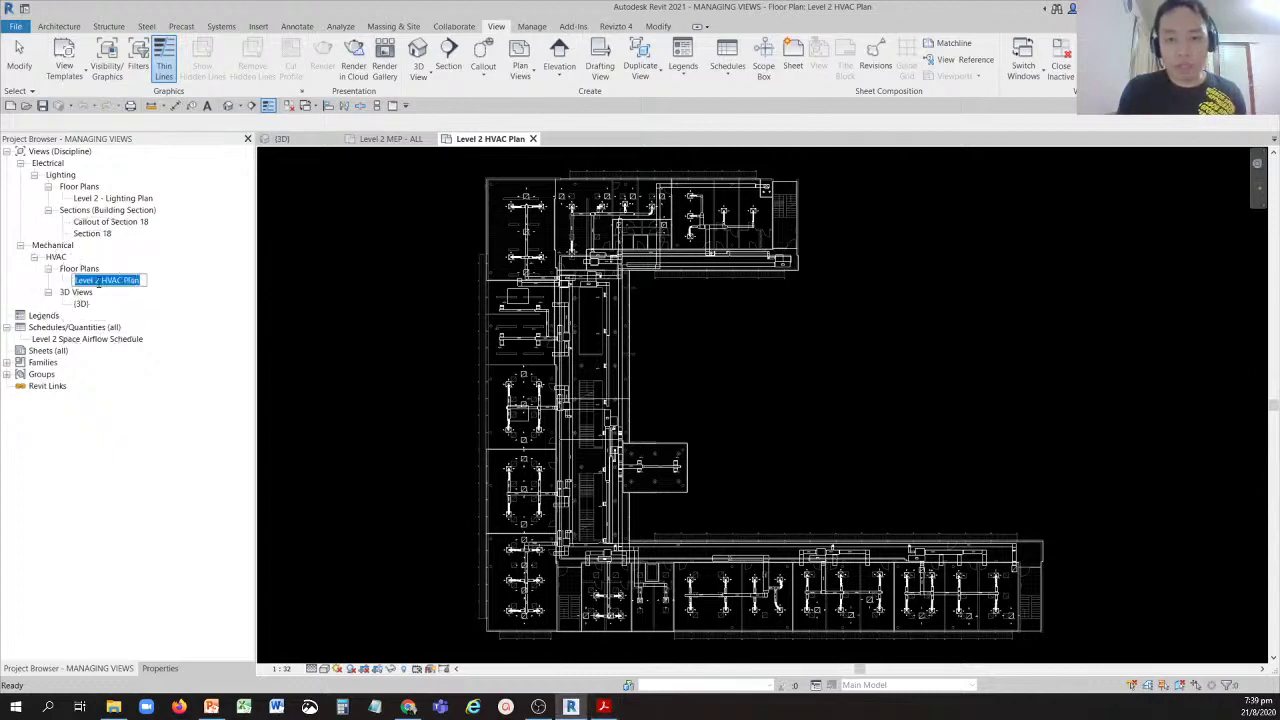
Duplicate Level 2 HVAC Plan without detailing, creating Level 2 HVAC Plan Copy 1.
right_click(99, 283)
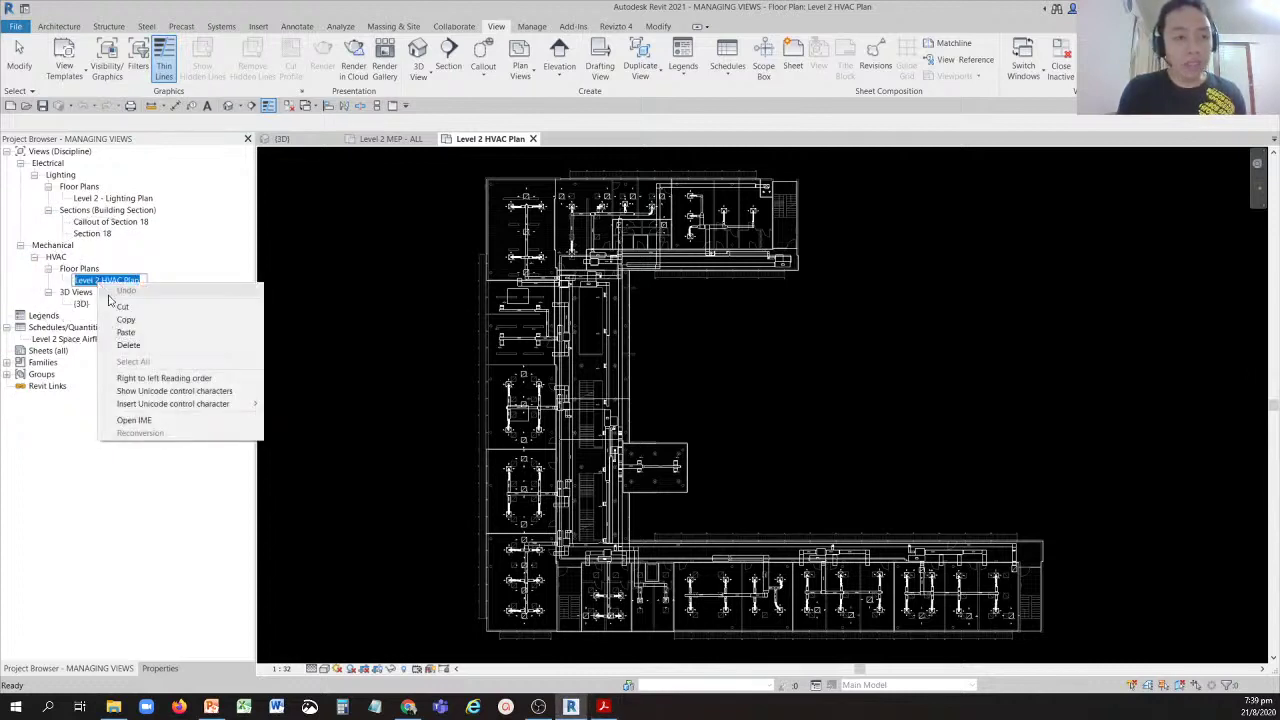
click(181, 245)
right_click(140, 284)
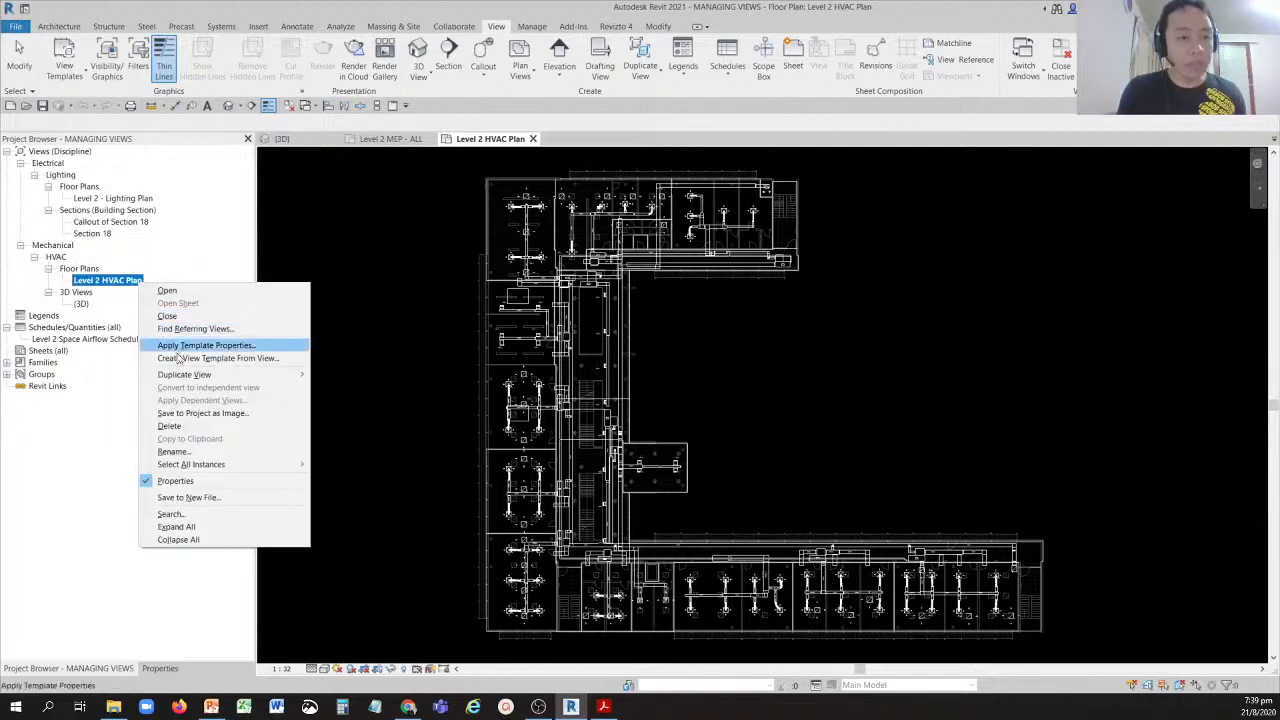
mouse_move(188, 375)
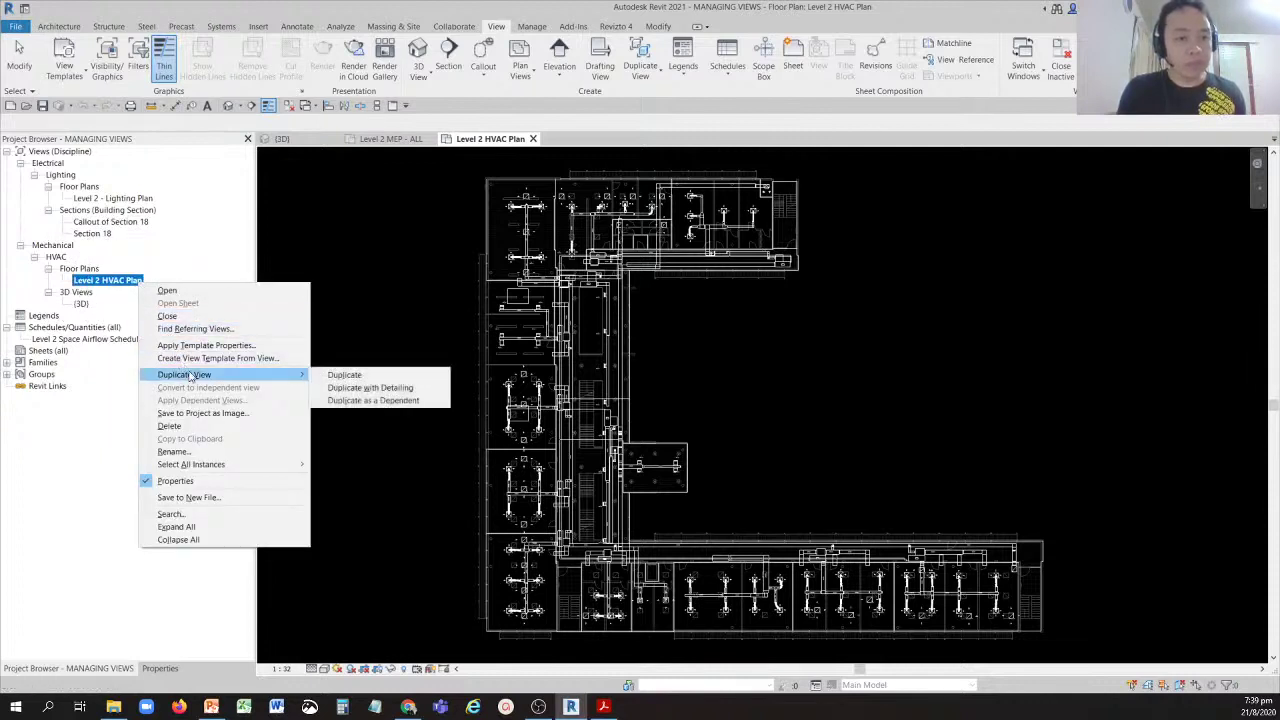
click(354, 377)
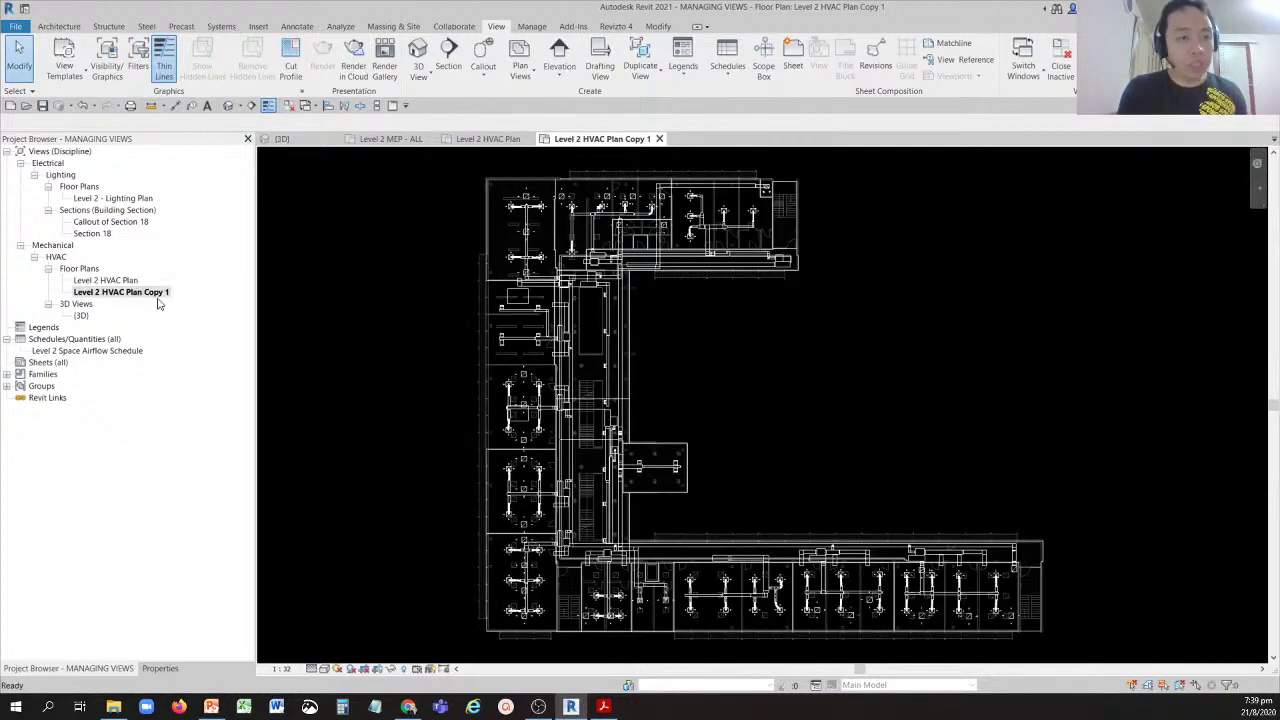
click(157, 296)
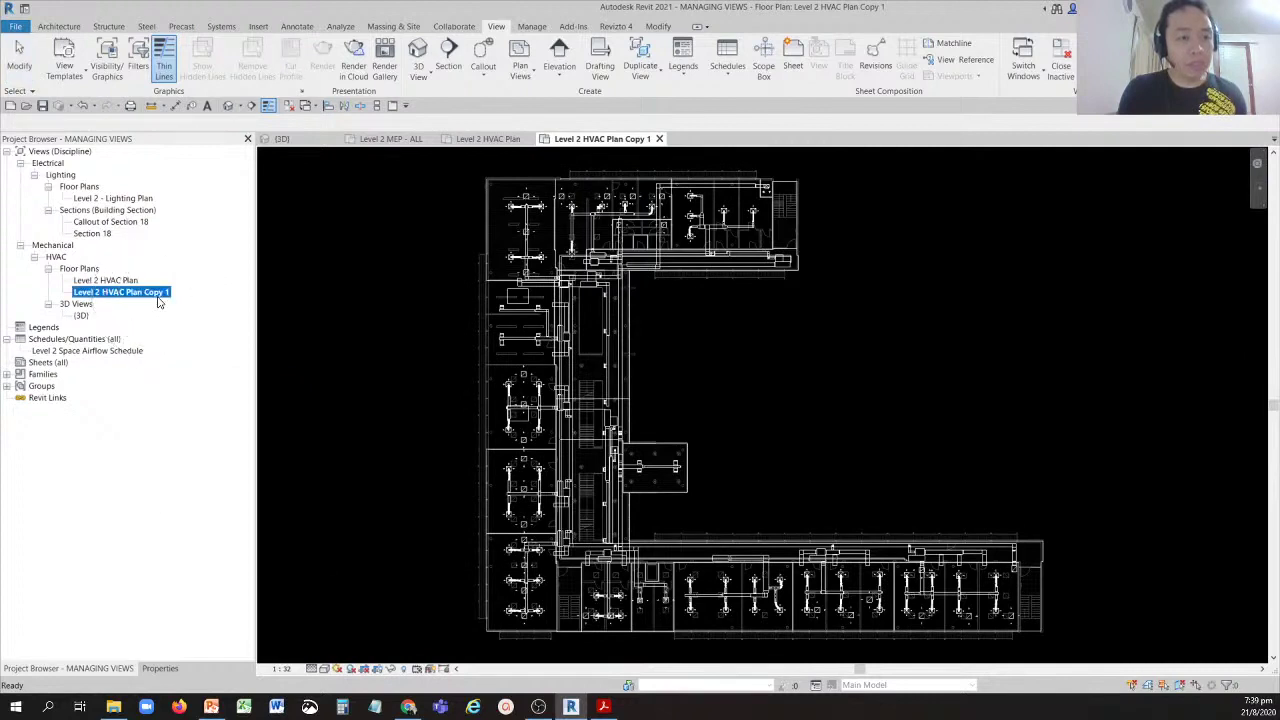
Rename Level 2 HVAC Plan Copy 1 to 'Level 2 HVAC Plan - Return'.
right_click(157, 298)
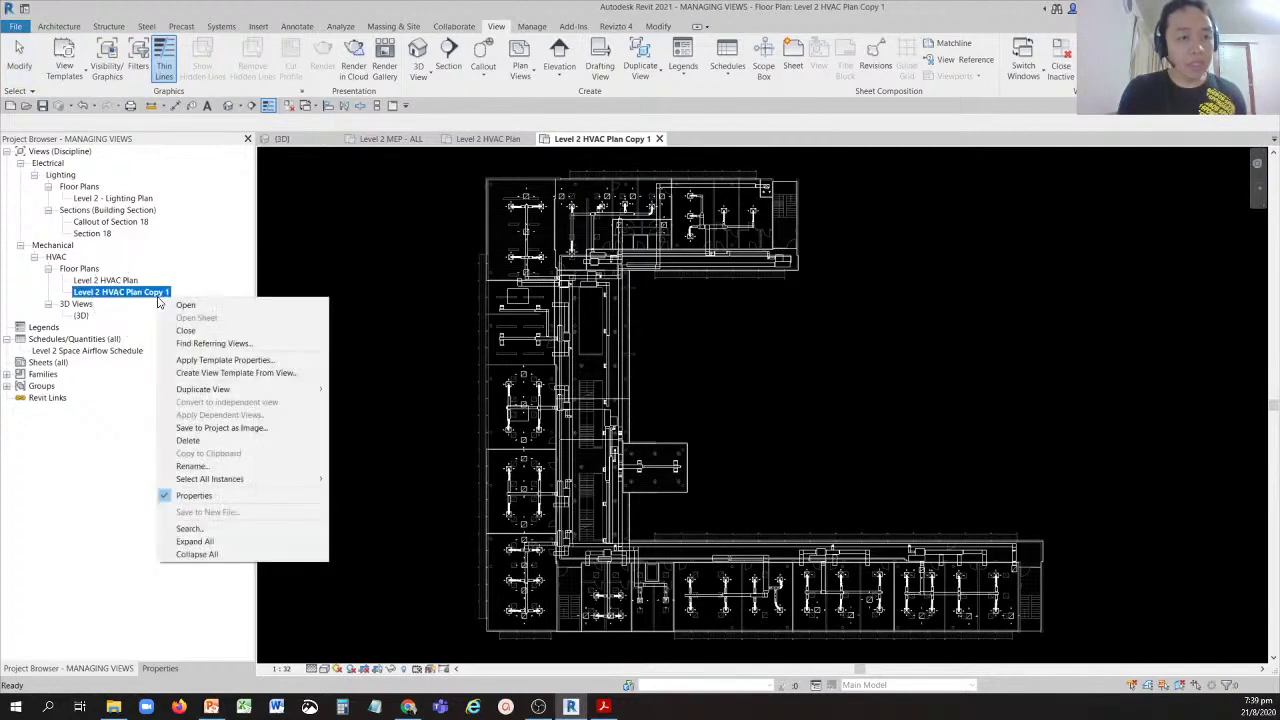
click(192, 466)
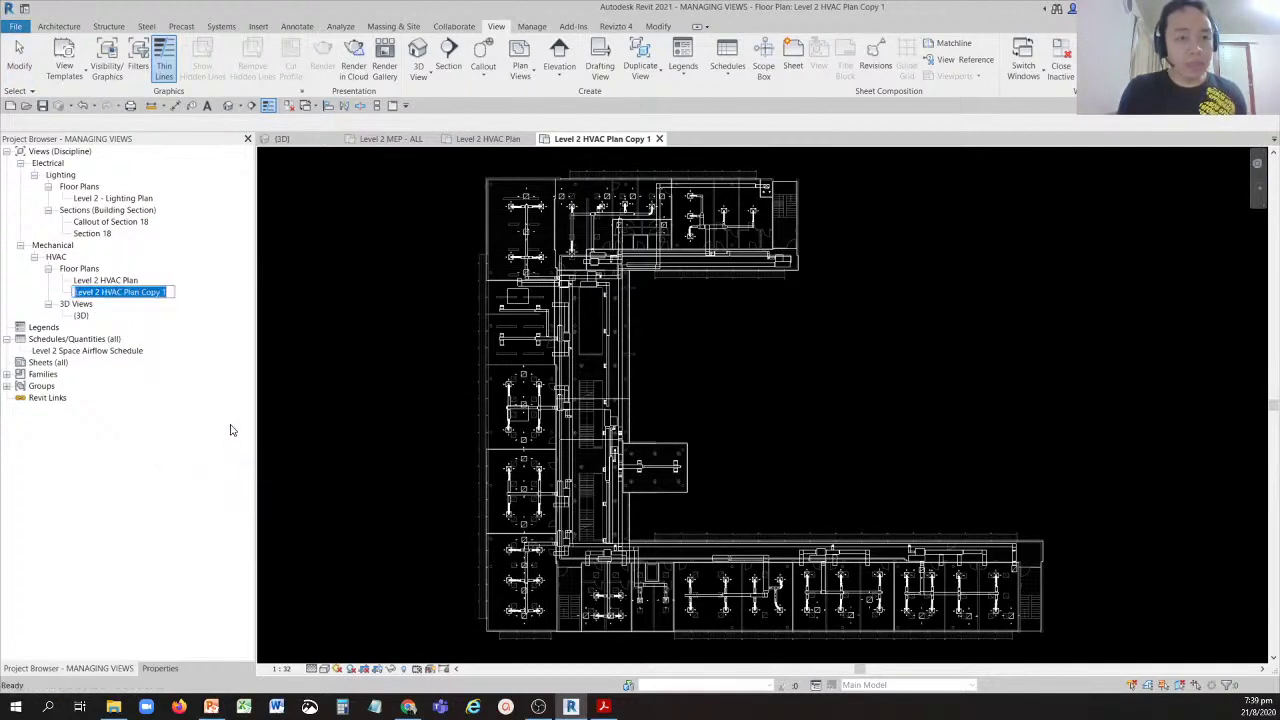
click(171, 293)
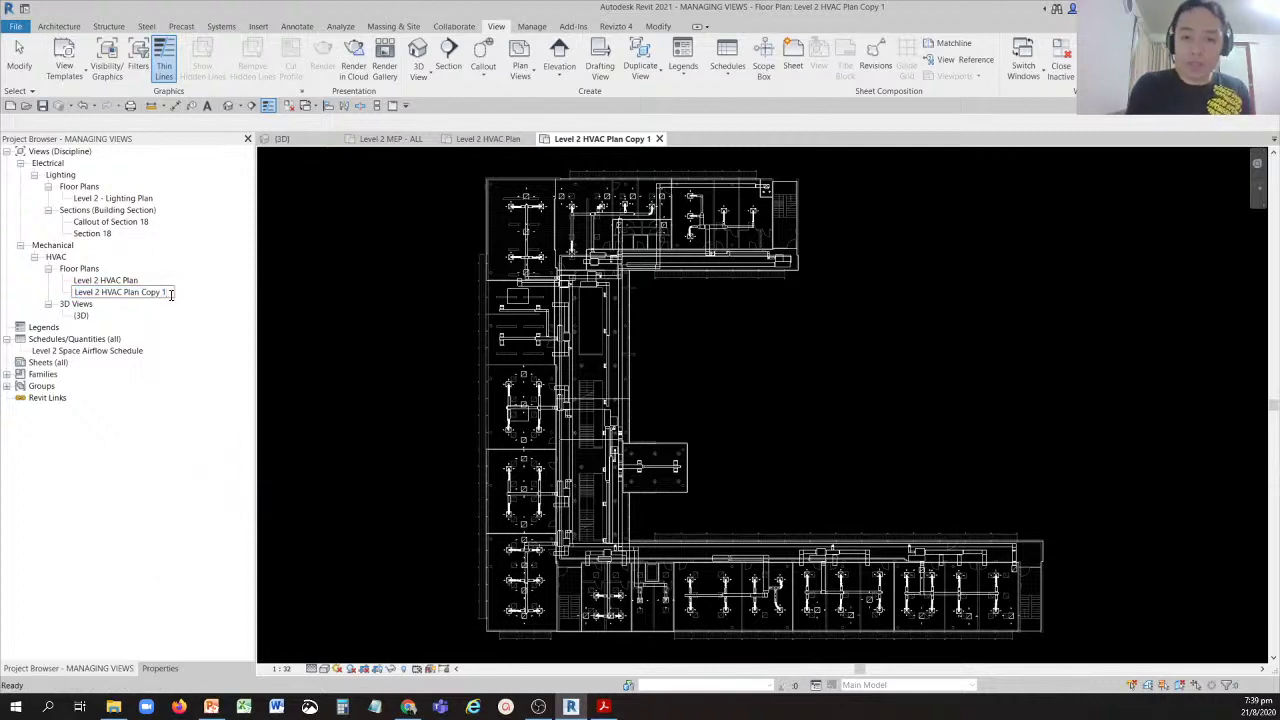
key(BackSpace)
key(BackSpace)
key(BackSpace)
key(BackSpace)
key(BackSpace)
key(BackSpace)
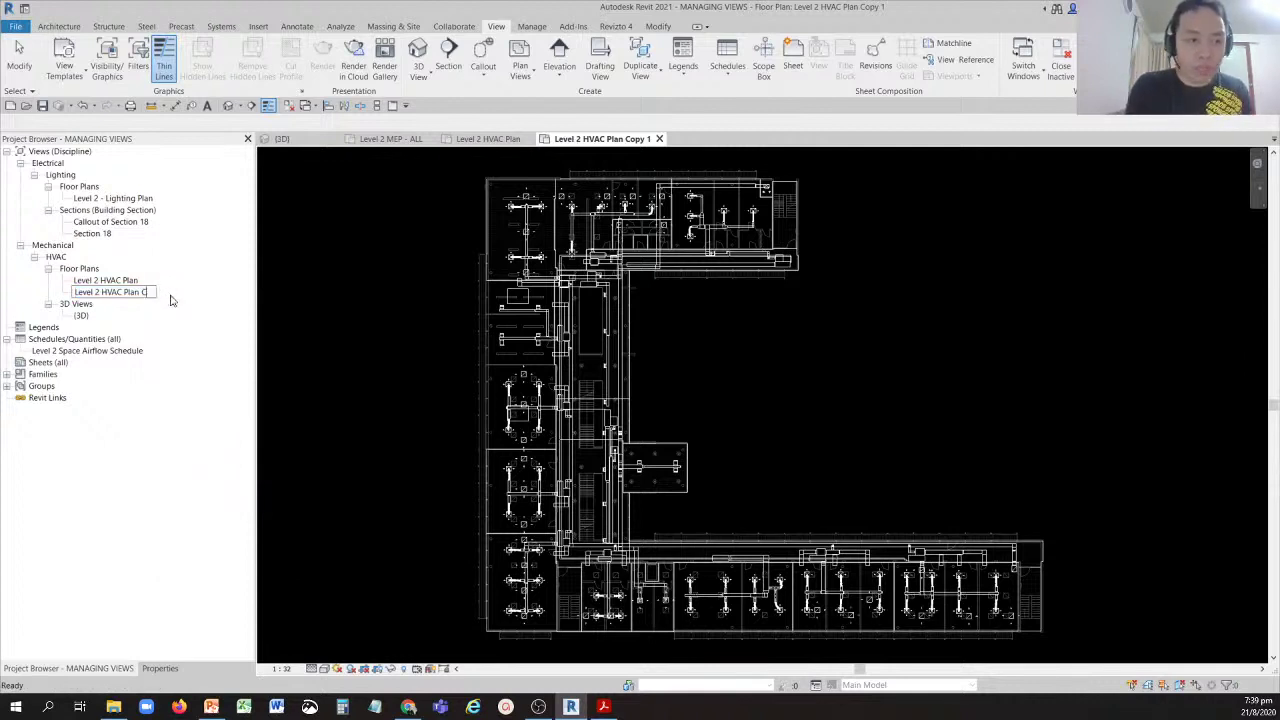
key(BackSpace)
text(-)
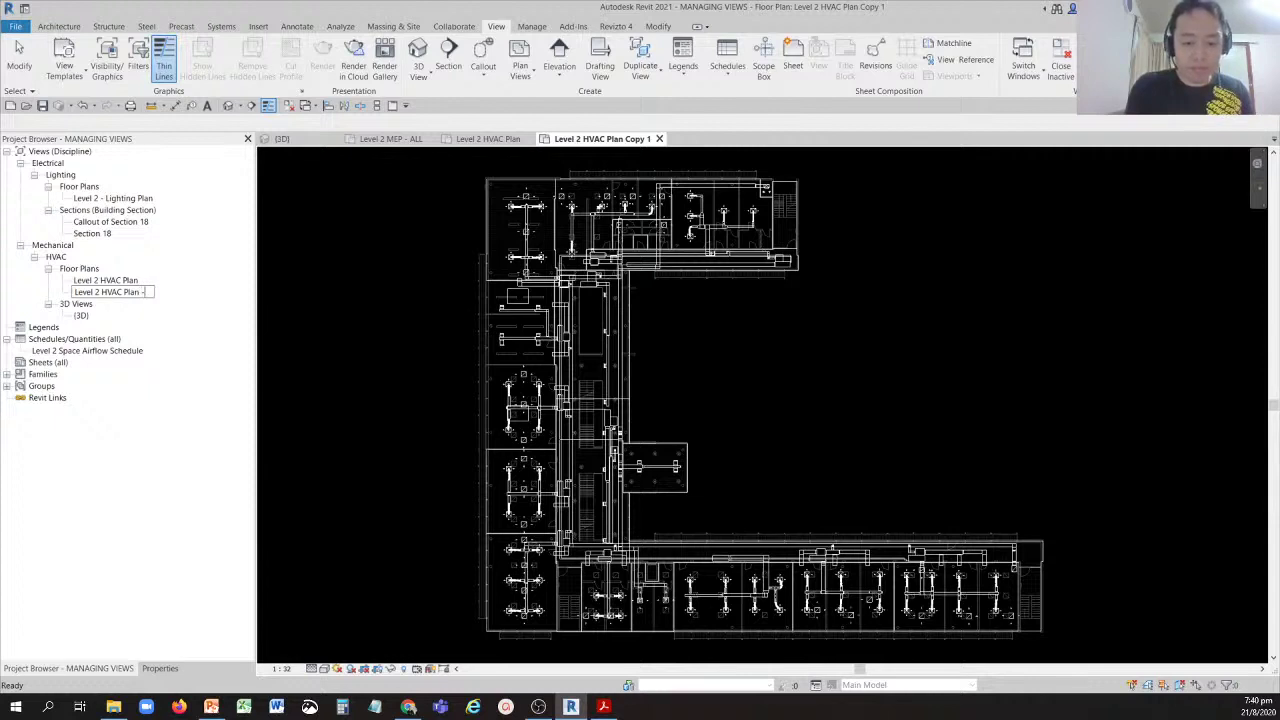
text( Return)
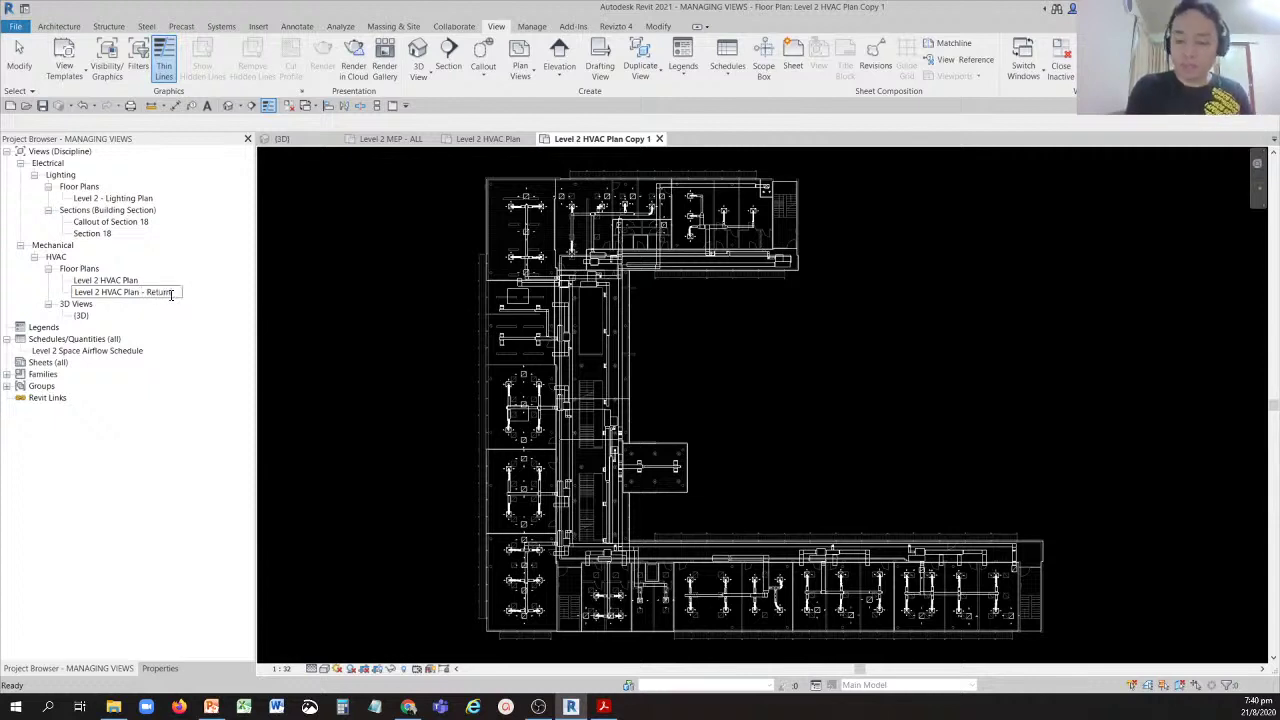
key(Return)
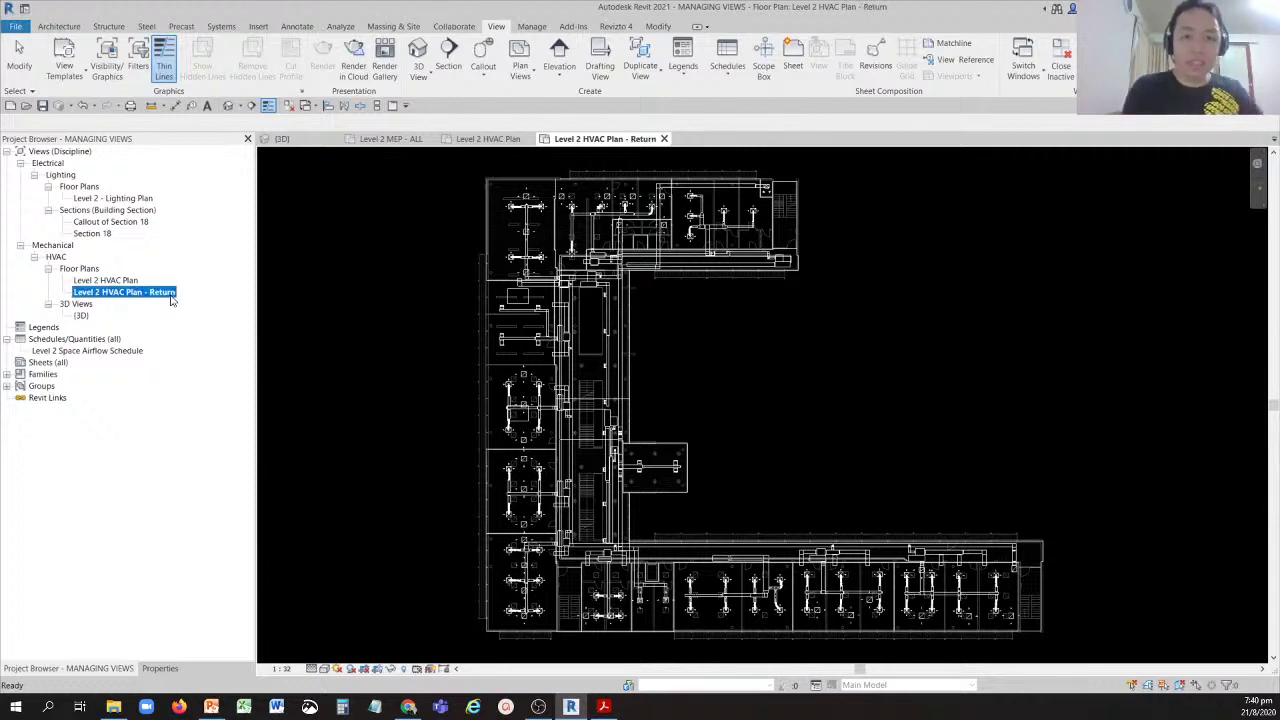
click(305, 337)
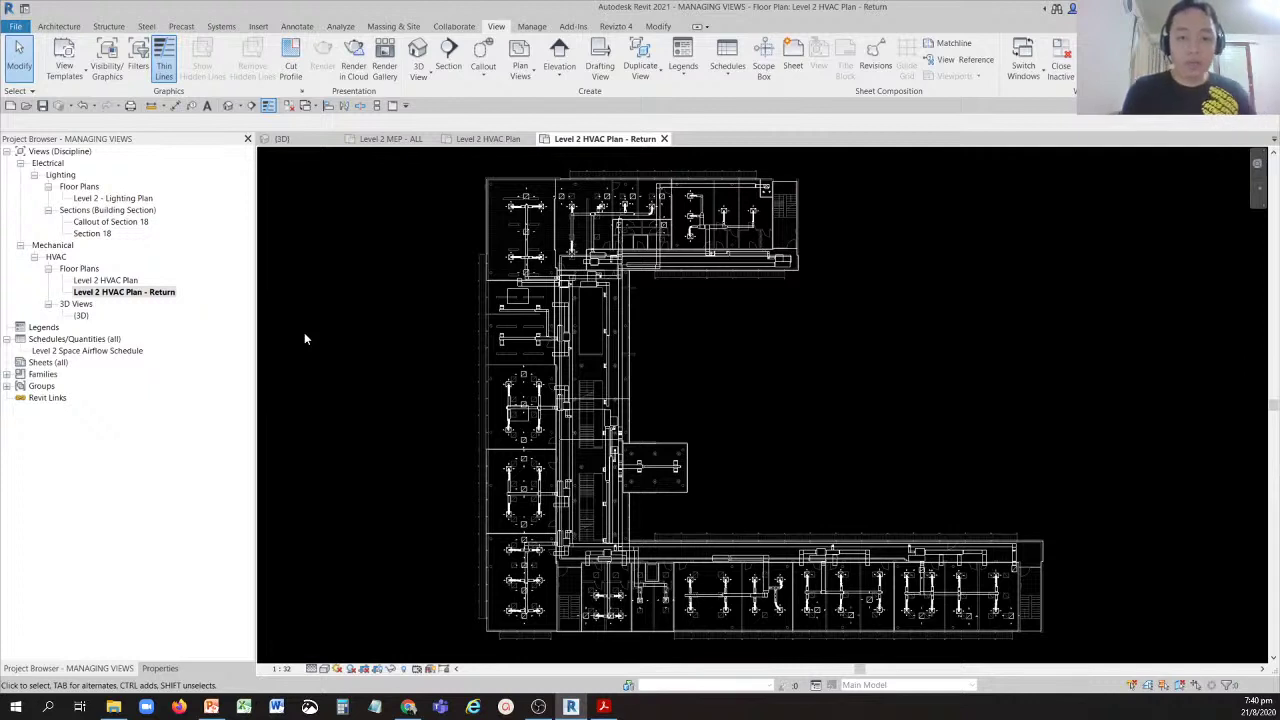
Duplicate Level 2 HVAC Plan with detailing, producing a new Copy 1 view.
click(110, 280)
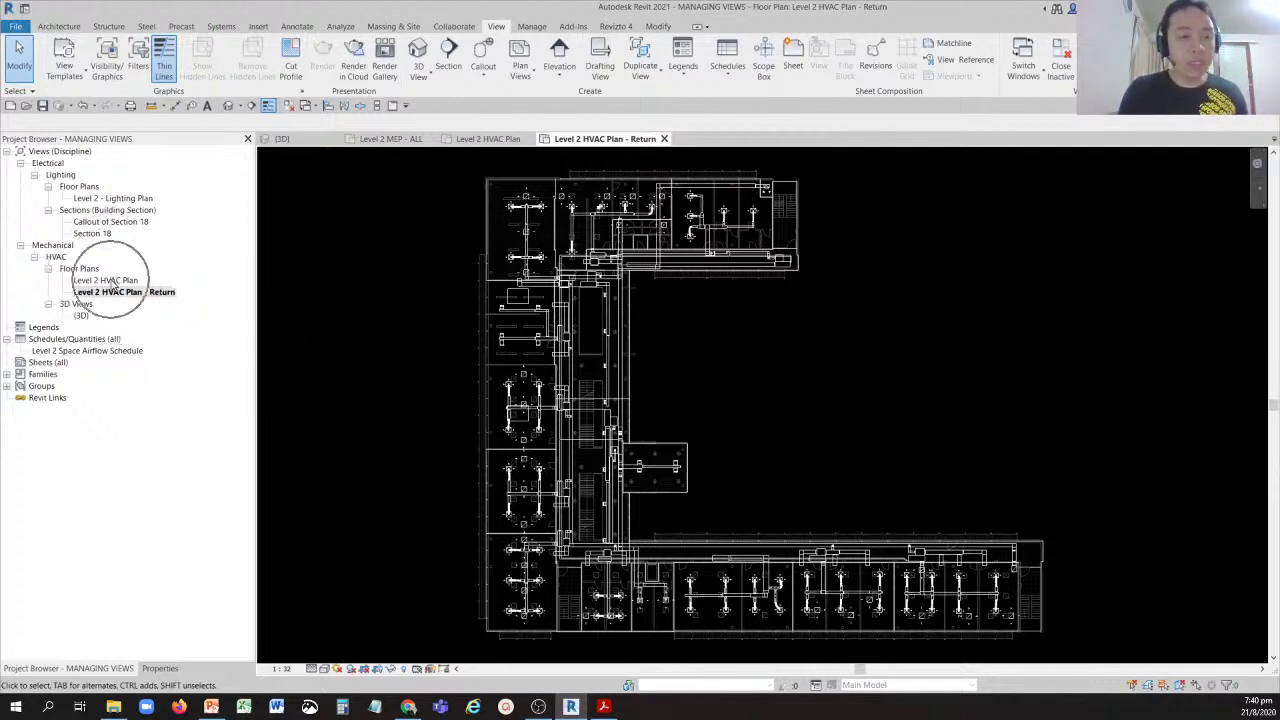
right_click(113, 284)
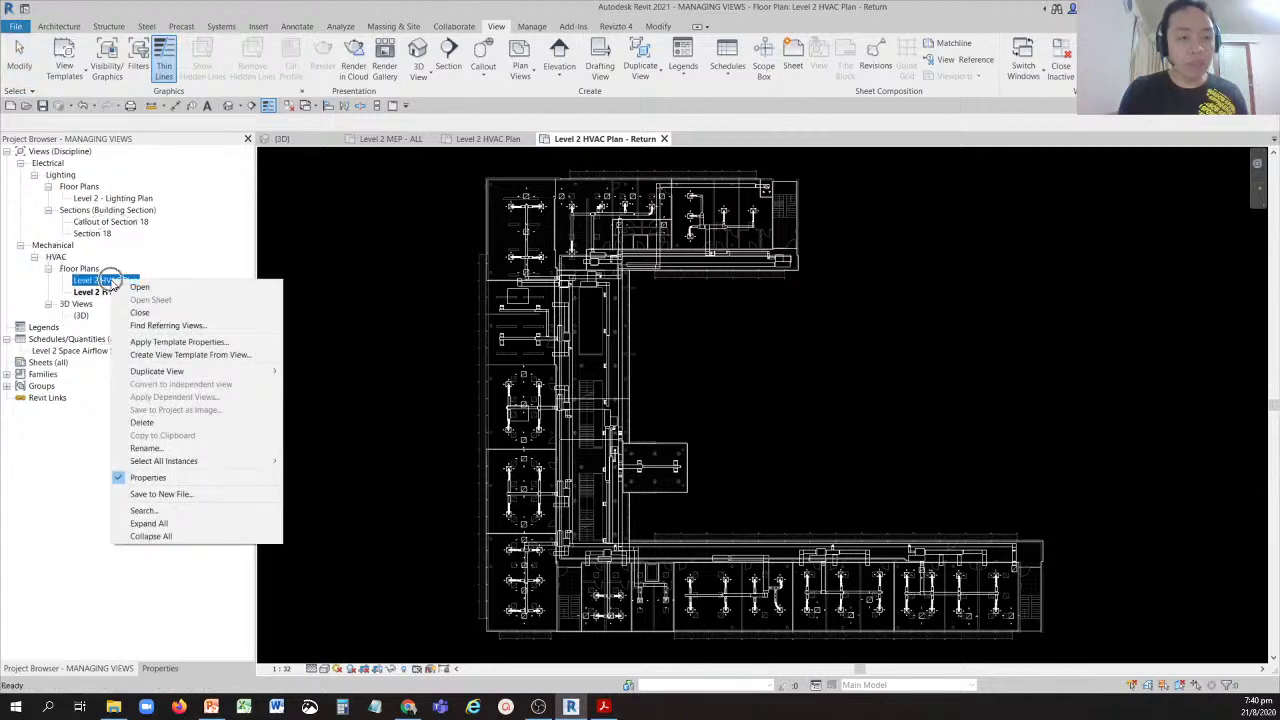
click(173, 372)
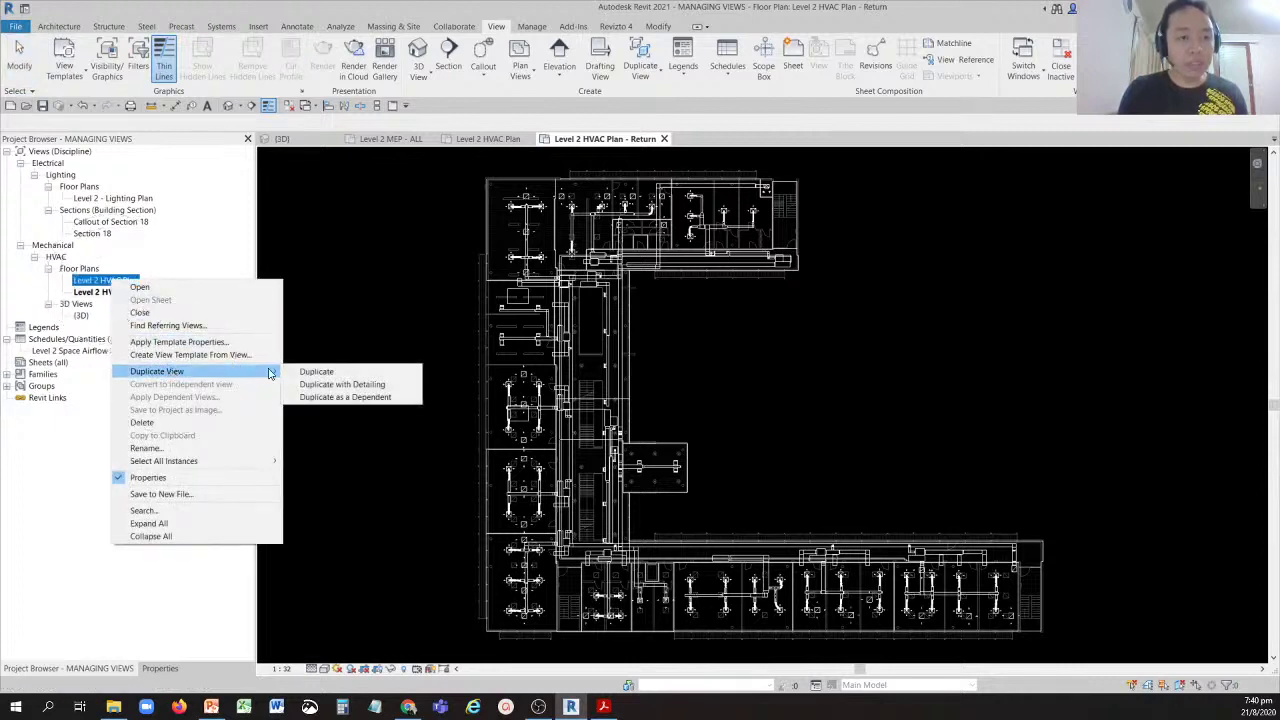
click(354, 386)
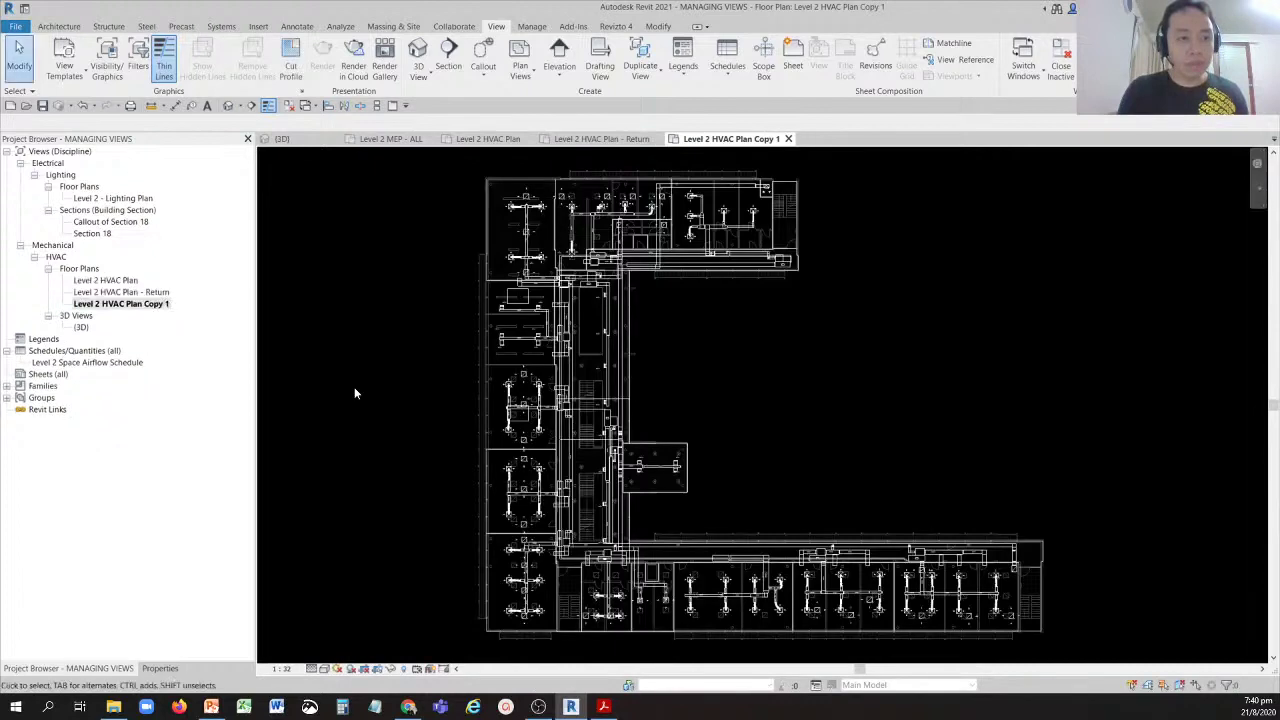
Rename the detailed Copy 1 view to 'Level 2 HVAC Plan - Supply'.
click(157, 307)
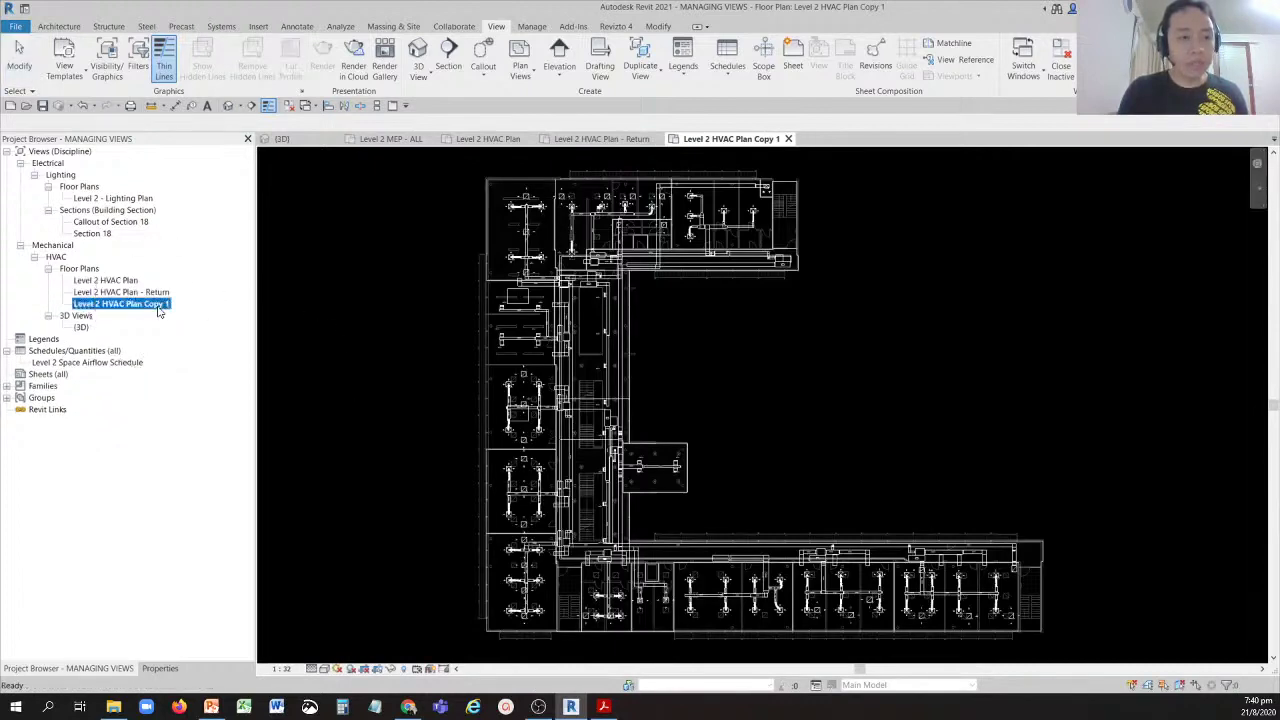
right_click(157, 312)
click(227, 475)
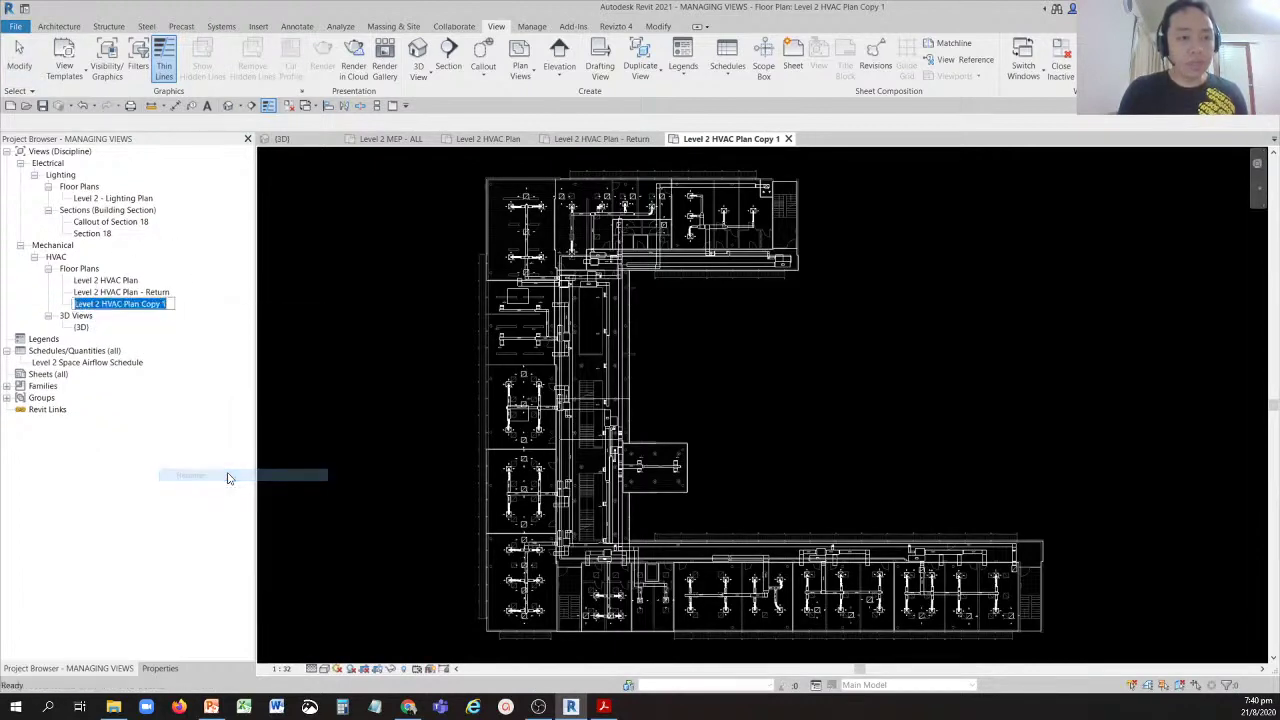
key(End)
key(BackSpace)
key(BackSpace)
key(BackSpace)
key(BackSpace)
key(BackSpace)
key(BackSpace)
key(BackSpace)
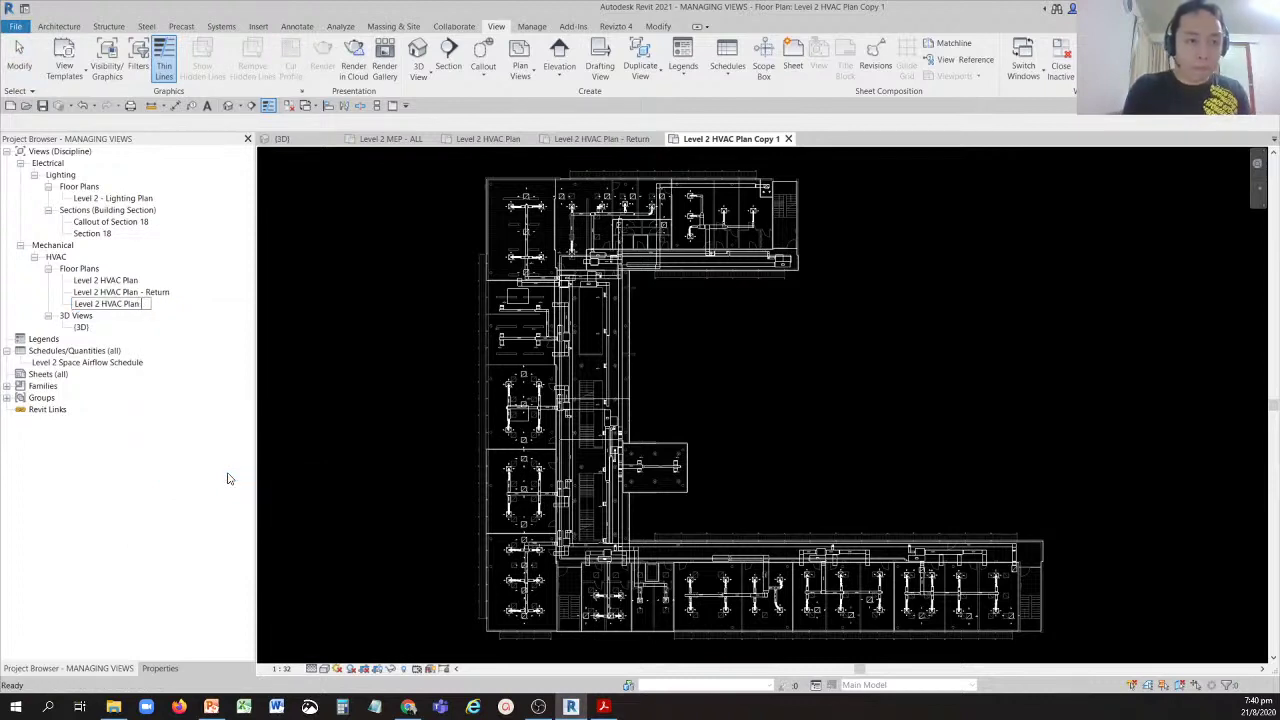
text(- Supply)
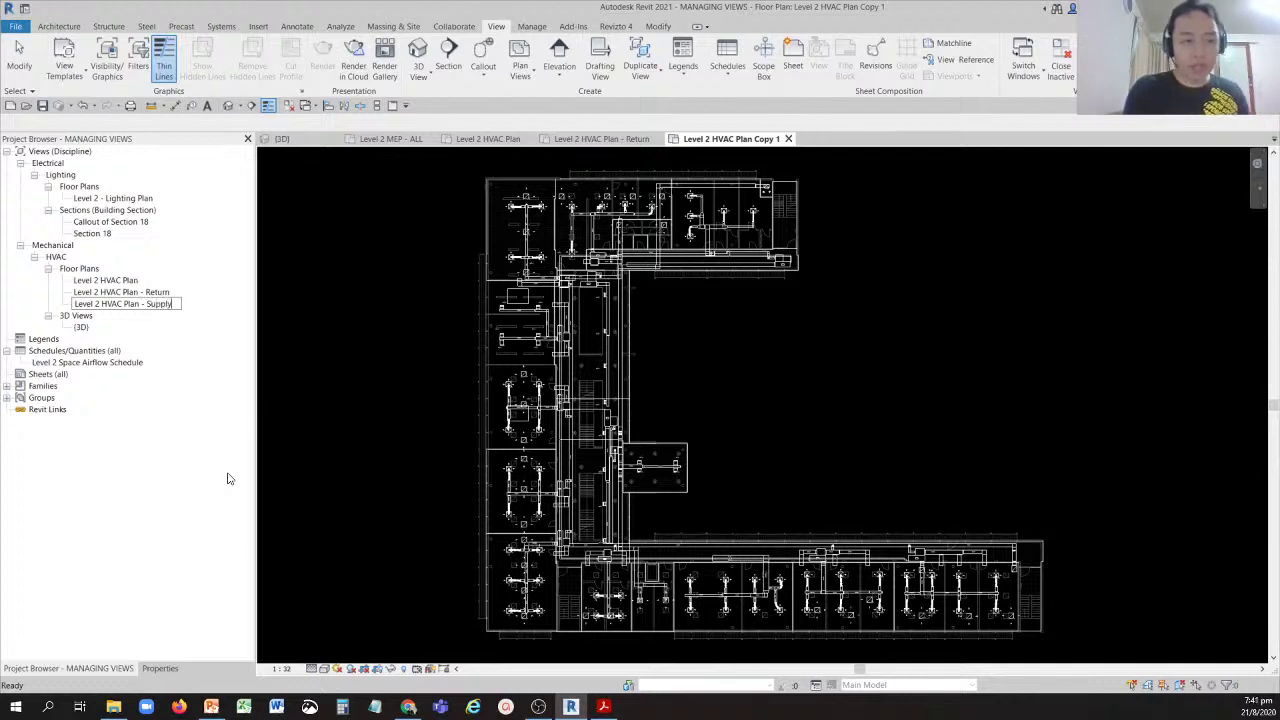
key(Return)
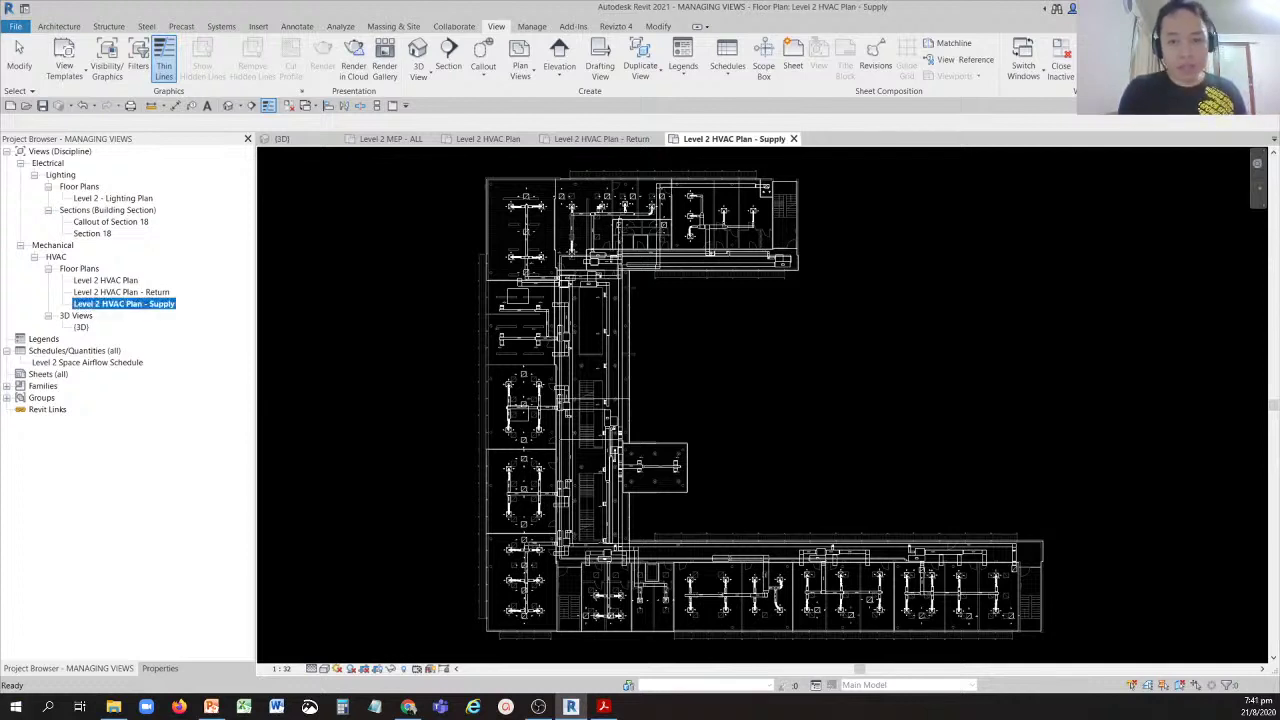
click(408, 706)
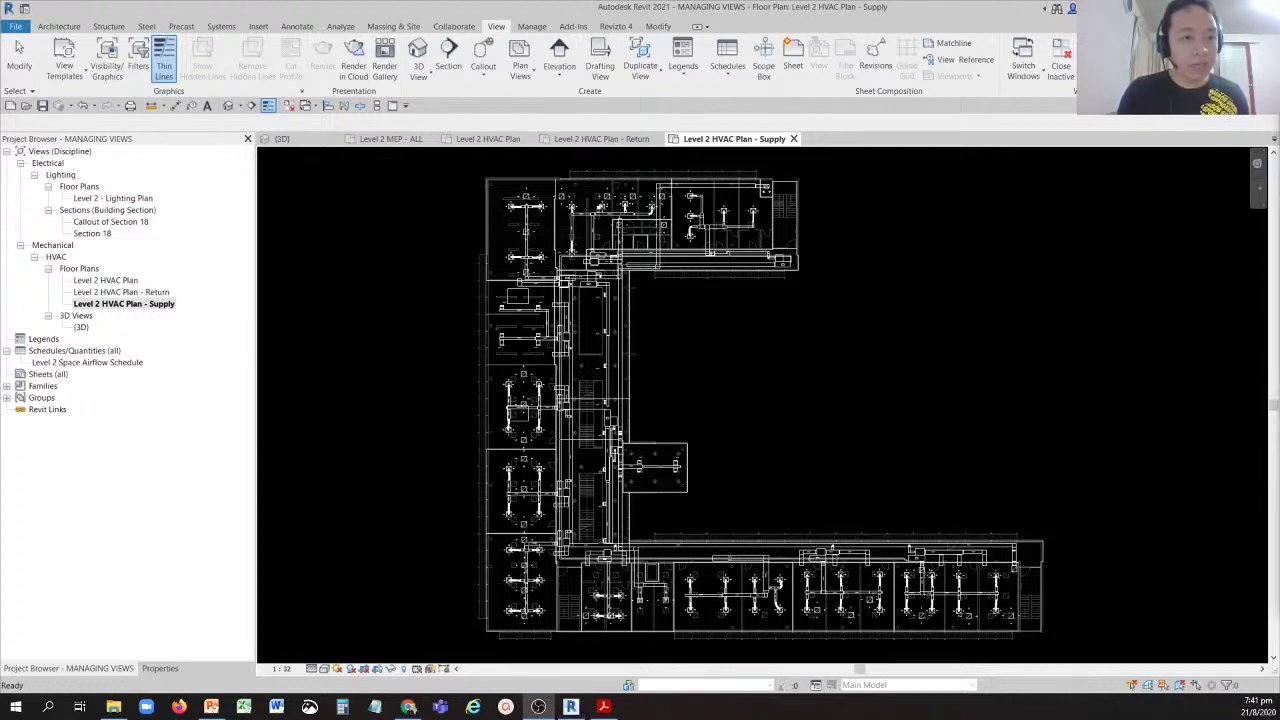
click(135, 306)
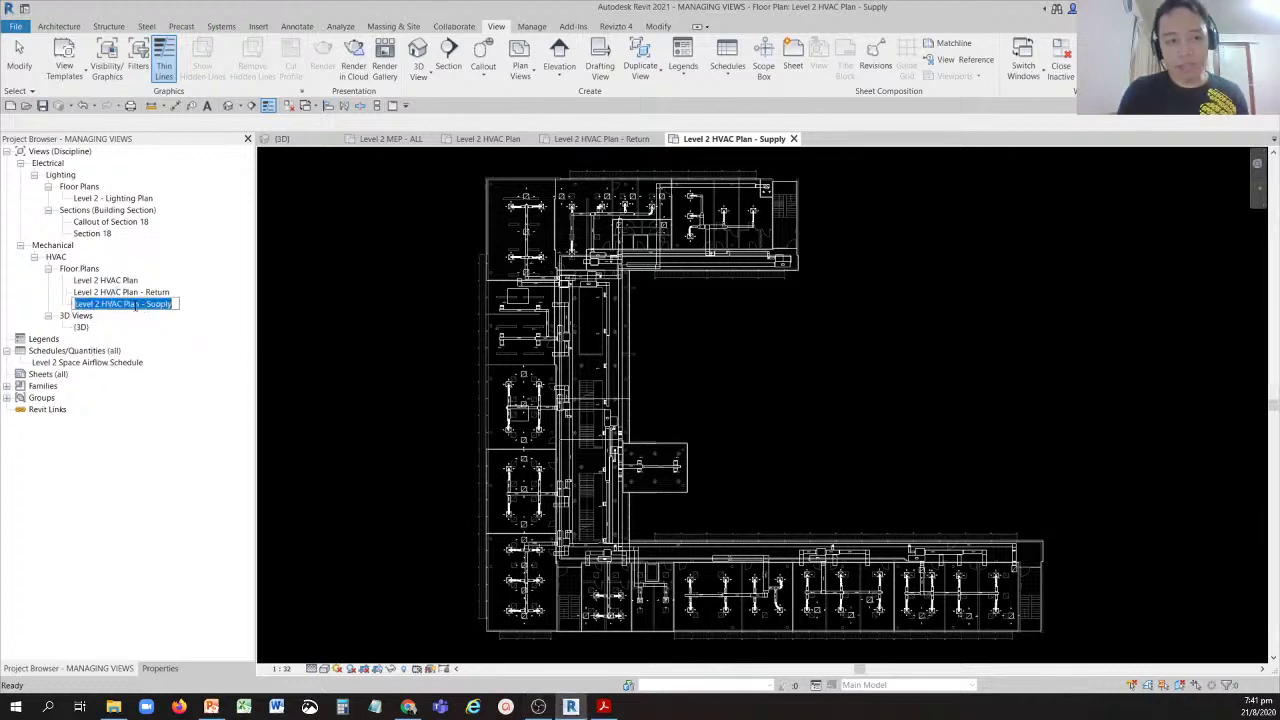
click(170, 316)
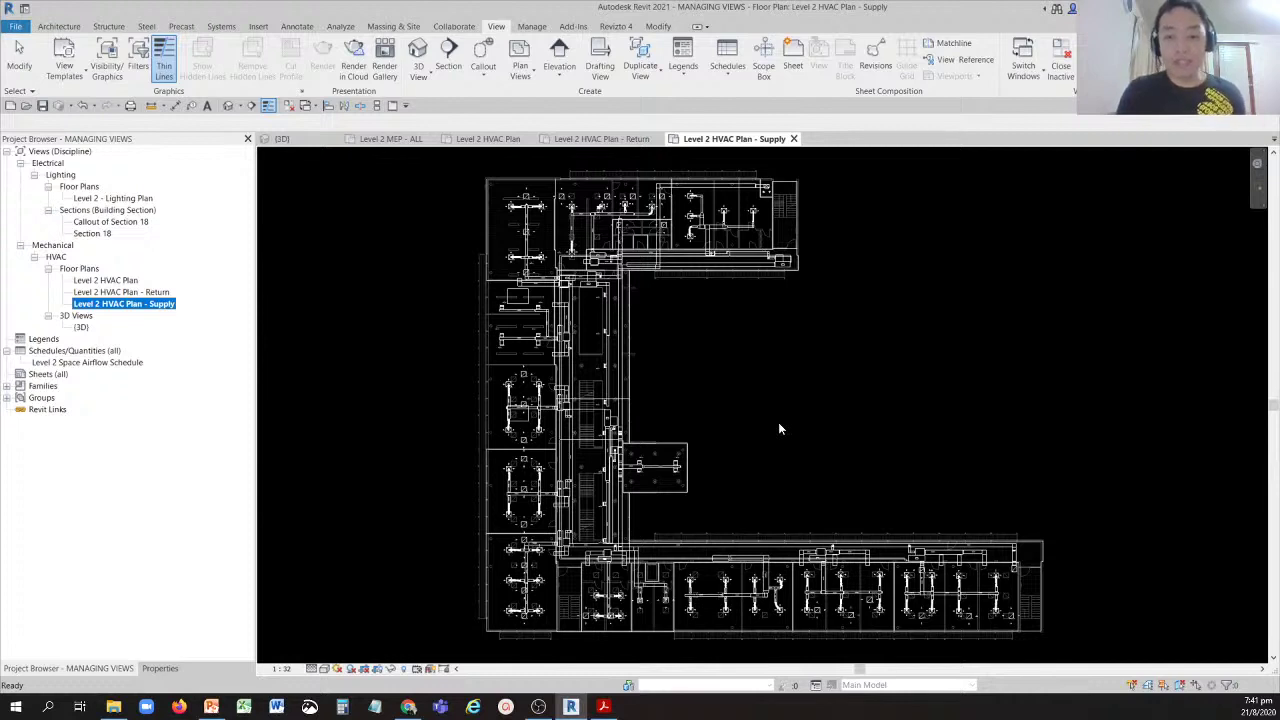
click(425, 345)
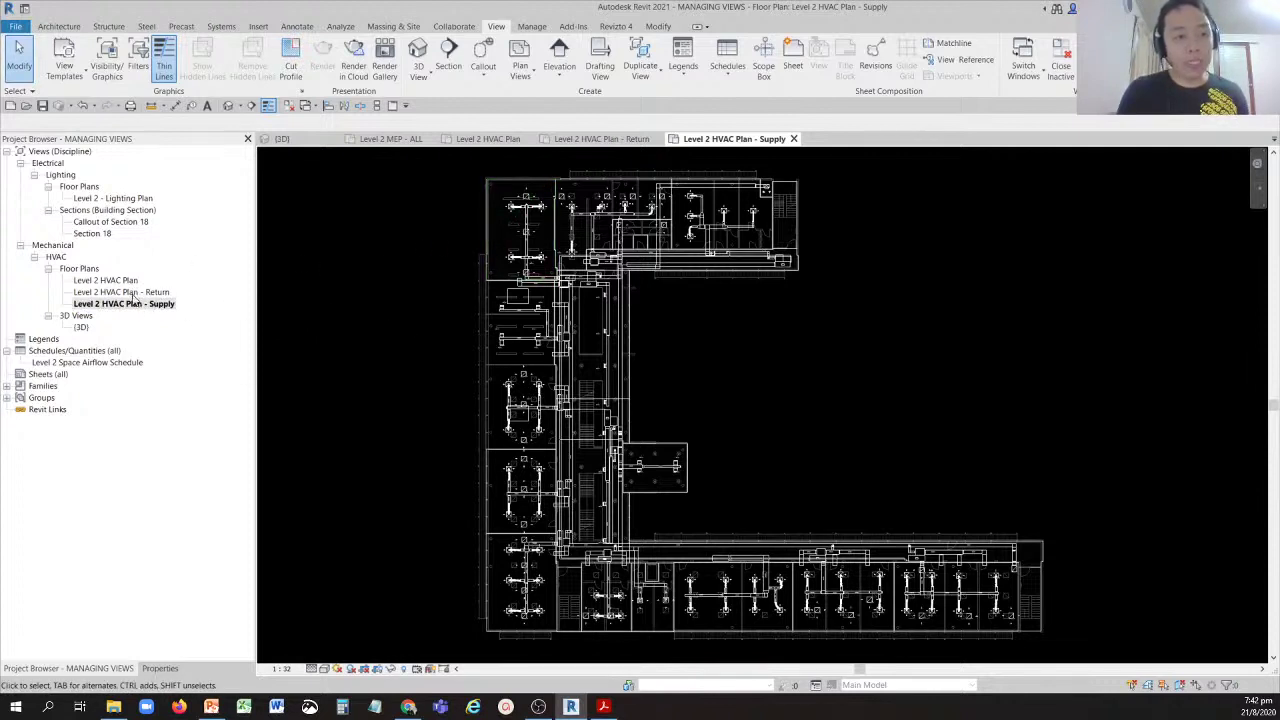
click(118, 281)
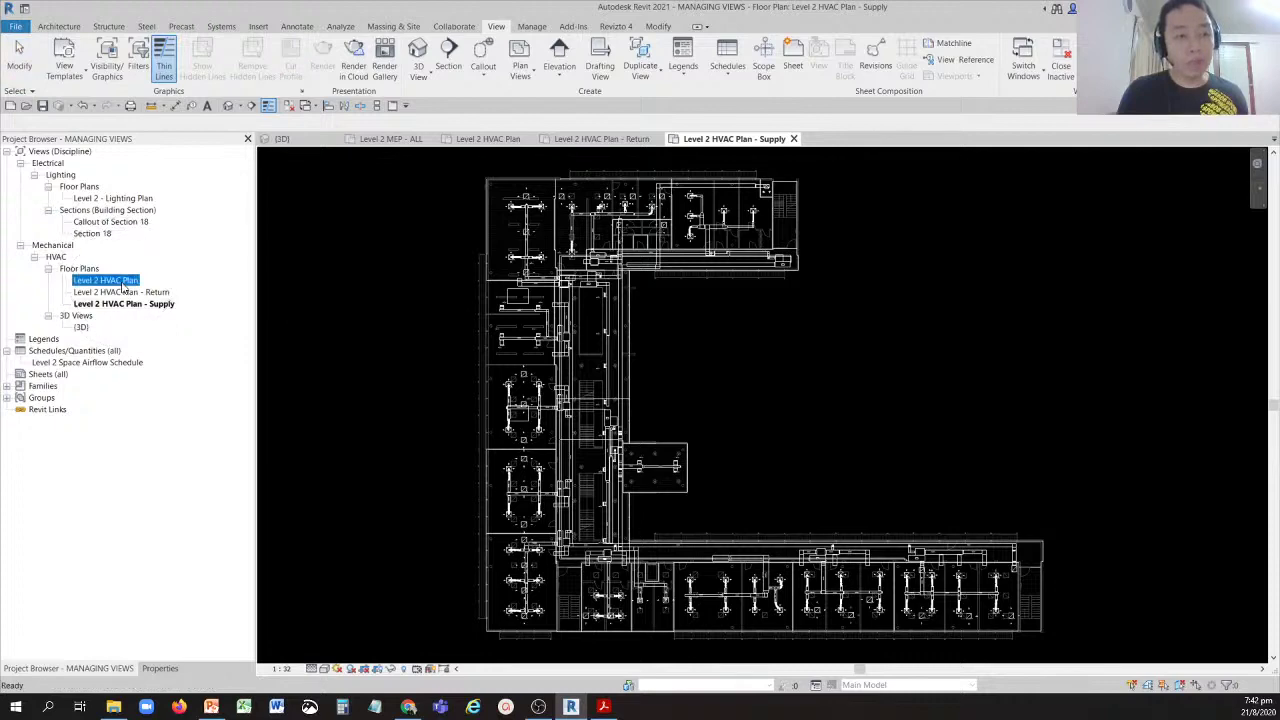
Reopen Level 2 HVAC Plan, zoom to the diffusers and select the 235.0 L/s airflow tag.
double_click(118, 281)
middle_drag(596, 381, 596, 466)
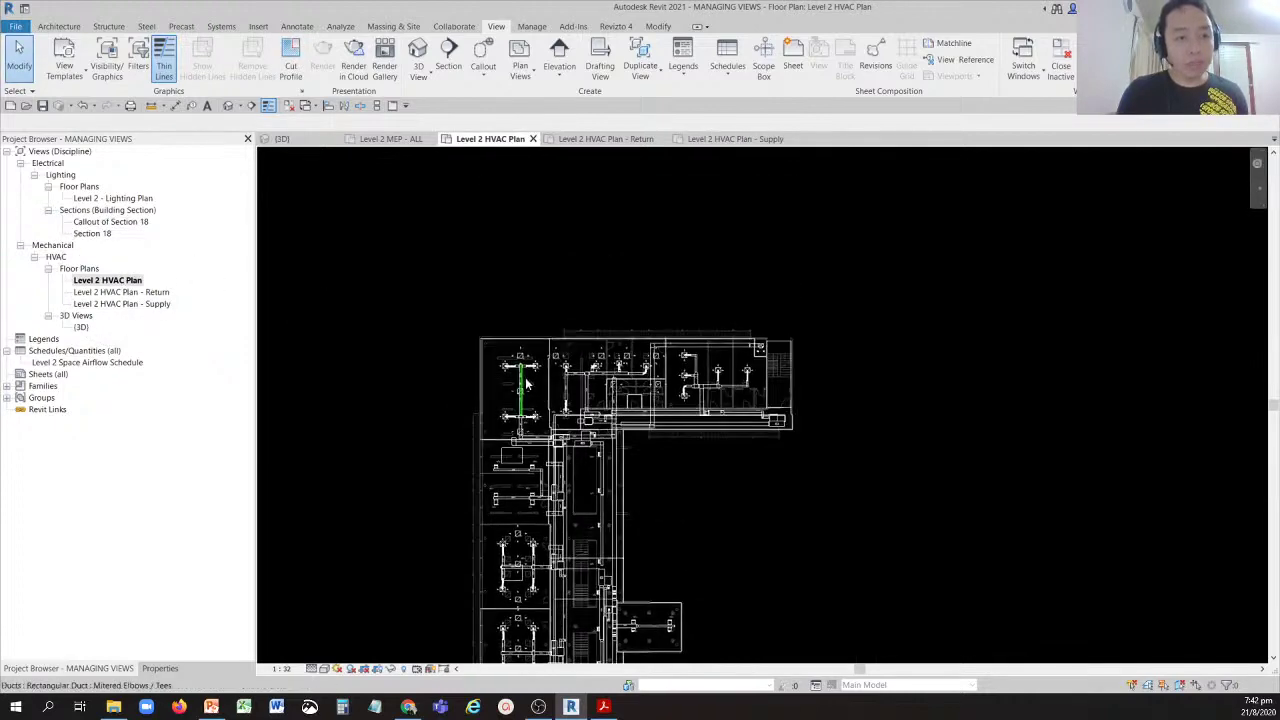
scroll(514, 366, up, 10)
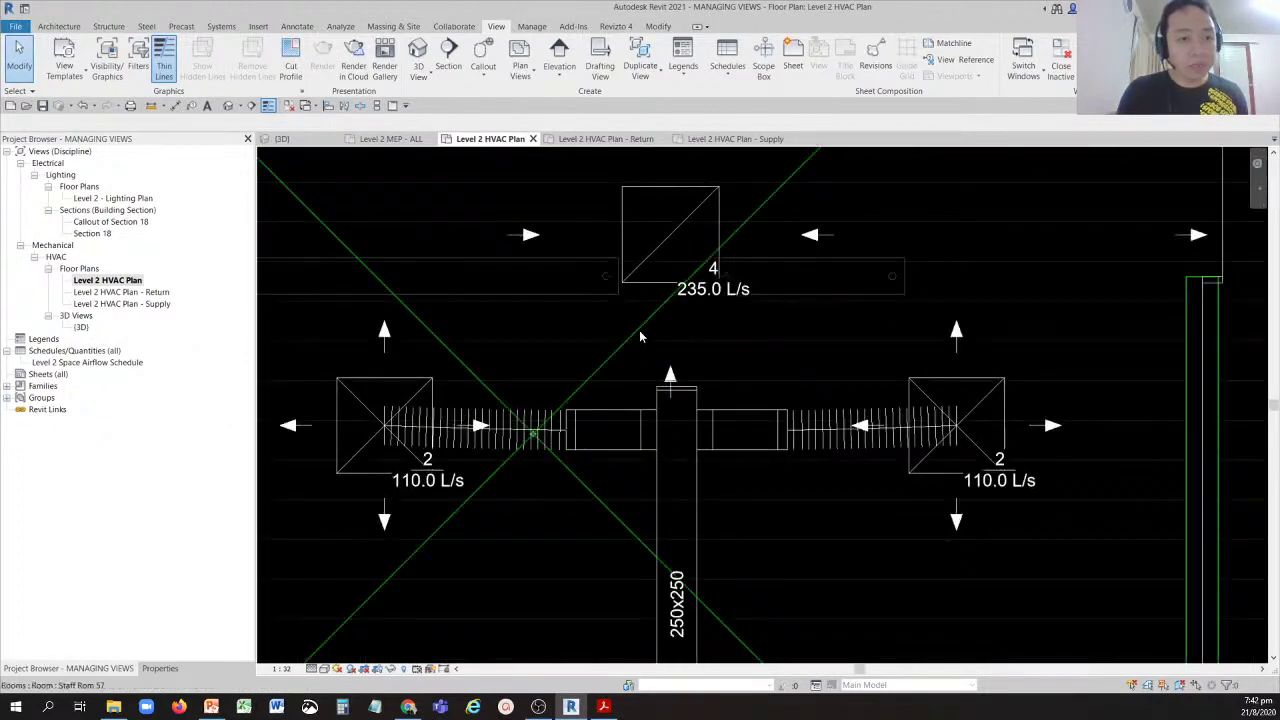
click(694, 299)
click(695, 302)
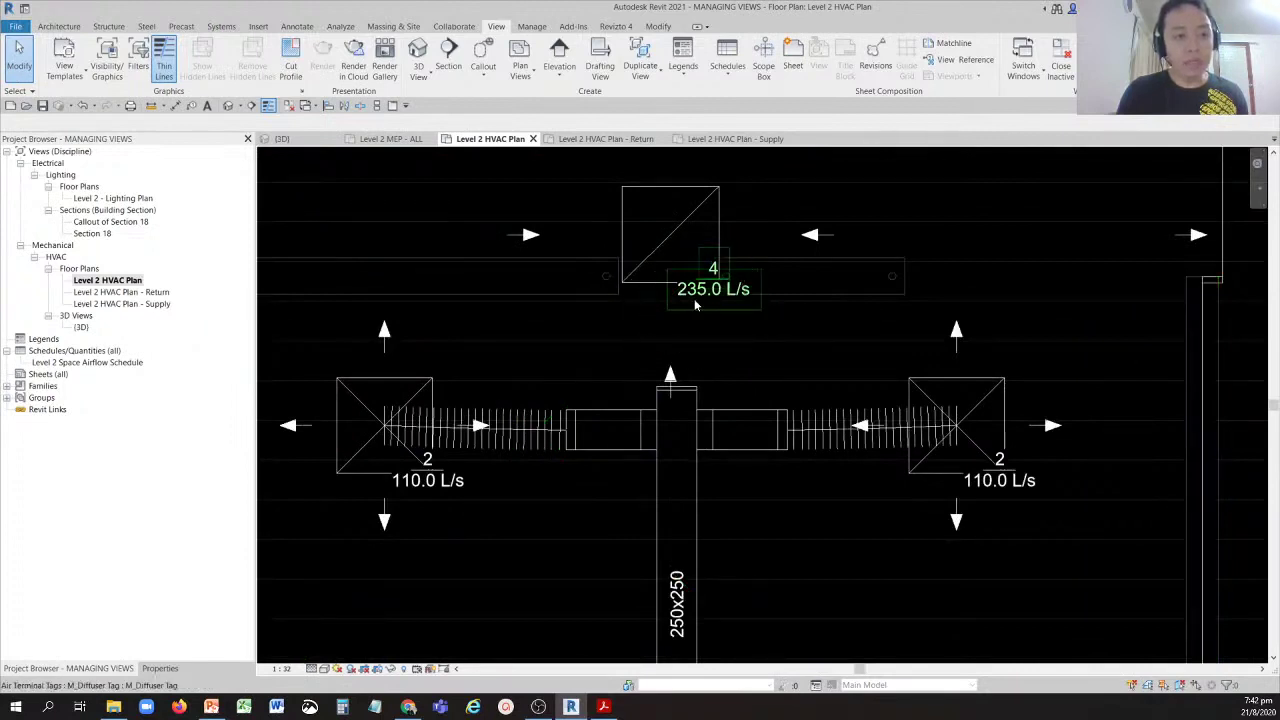
click(157, 293)
Open Level 2 HVAC Plan - Return and compare it with Level 2 HVAC Plan's tags.
click(157, 295)
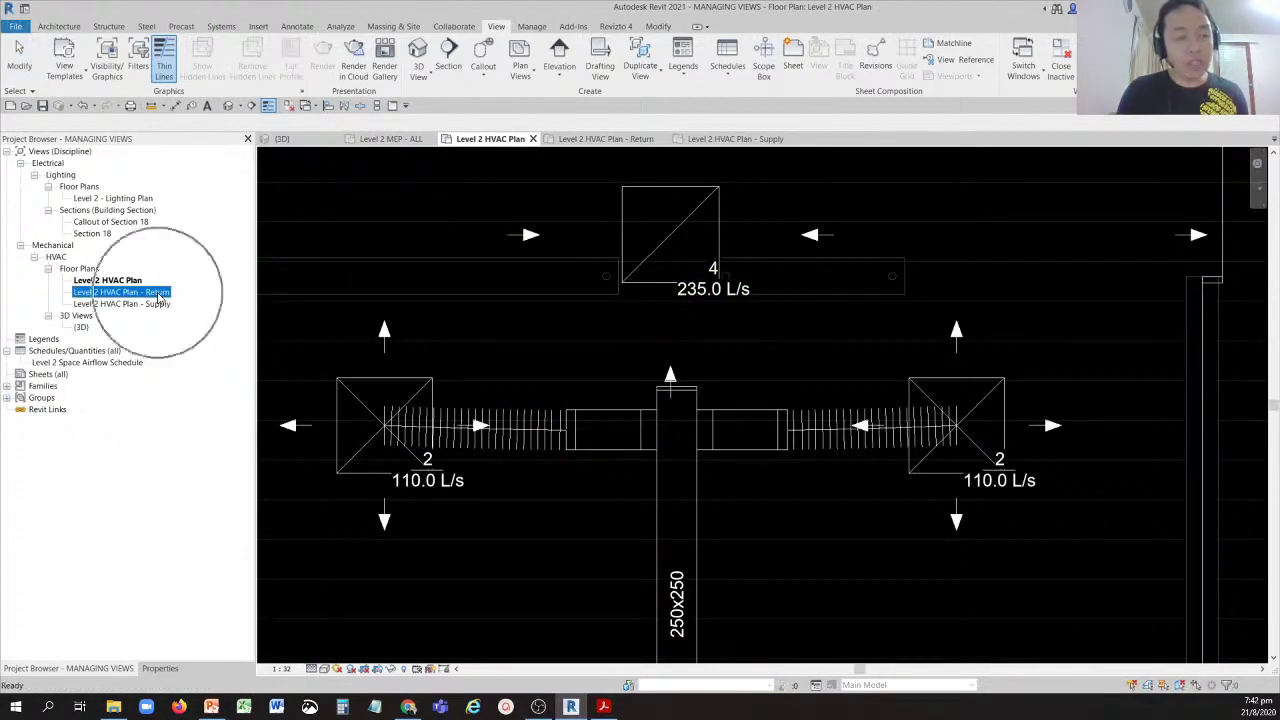
double_click(157, 294)
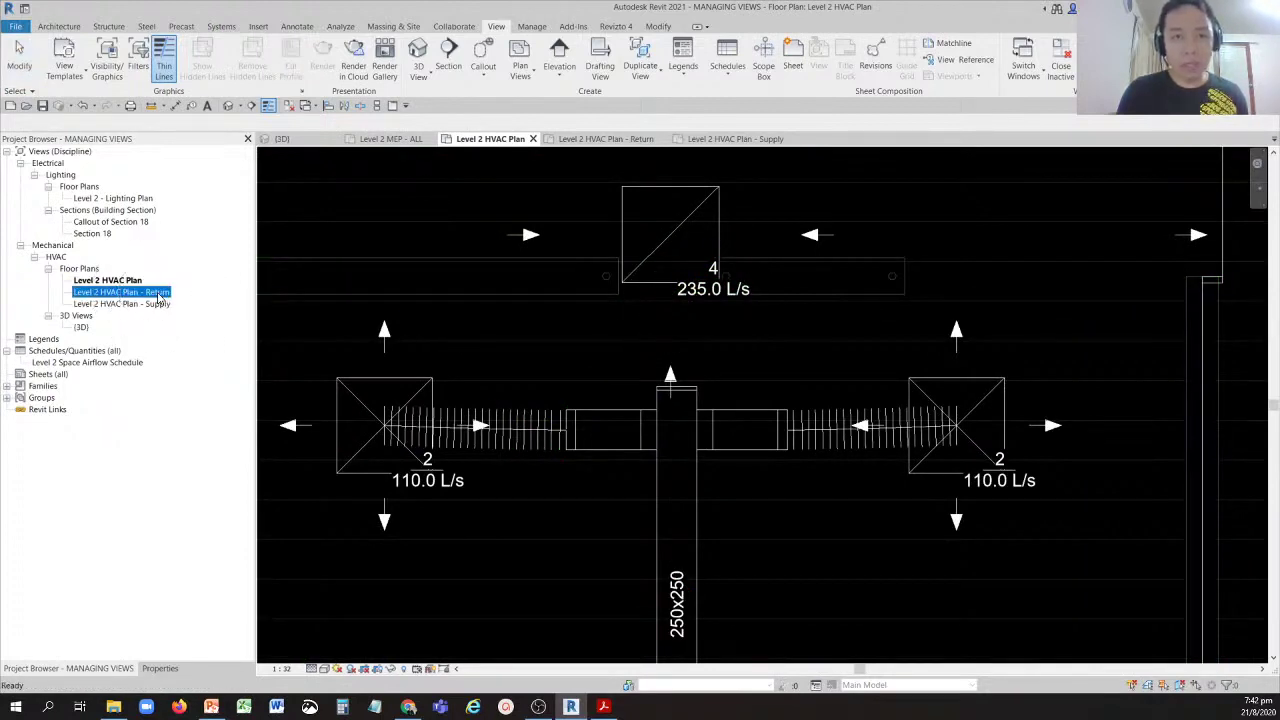
scroll(489, 258, up, 10)
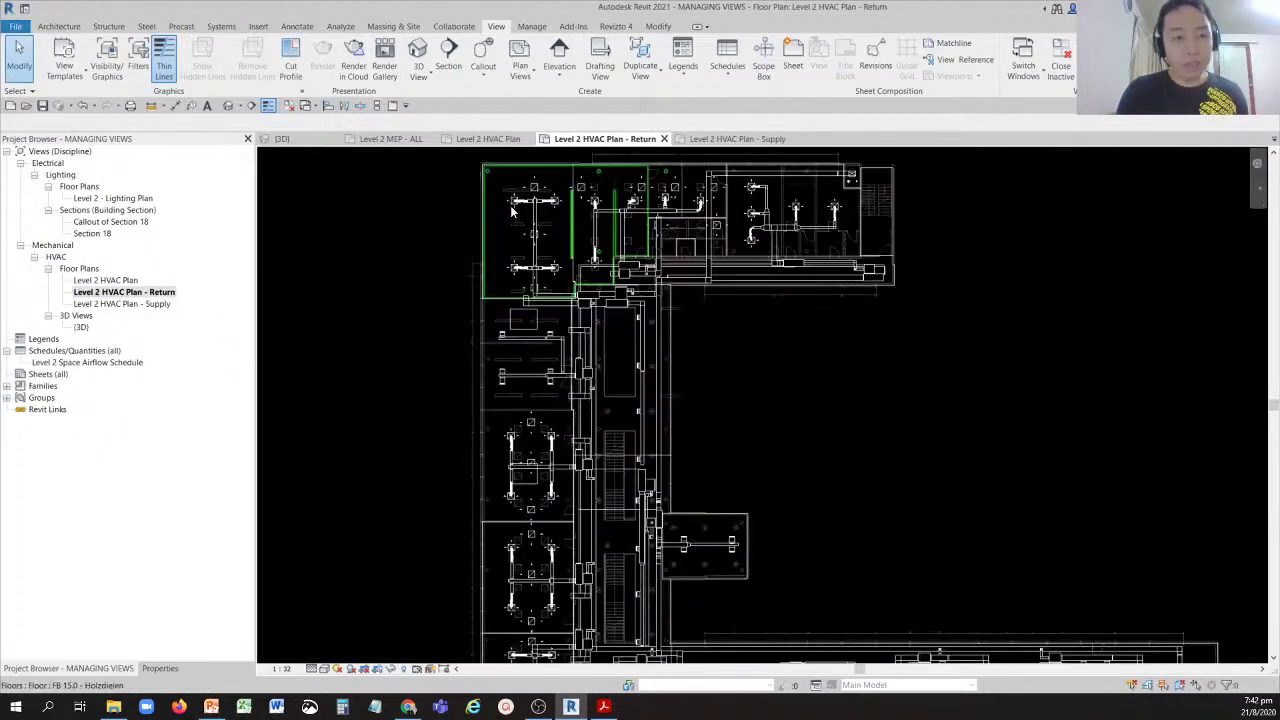
middle_drag(648, 452, 650, 472)
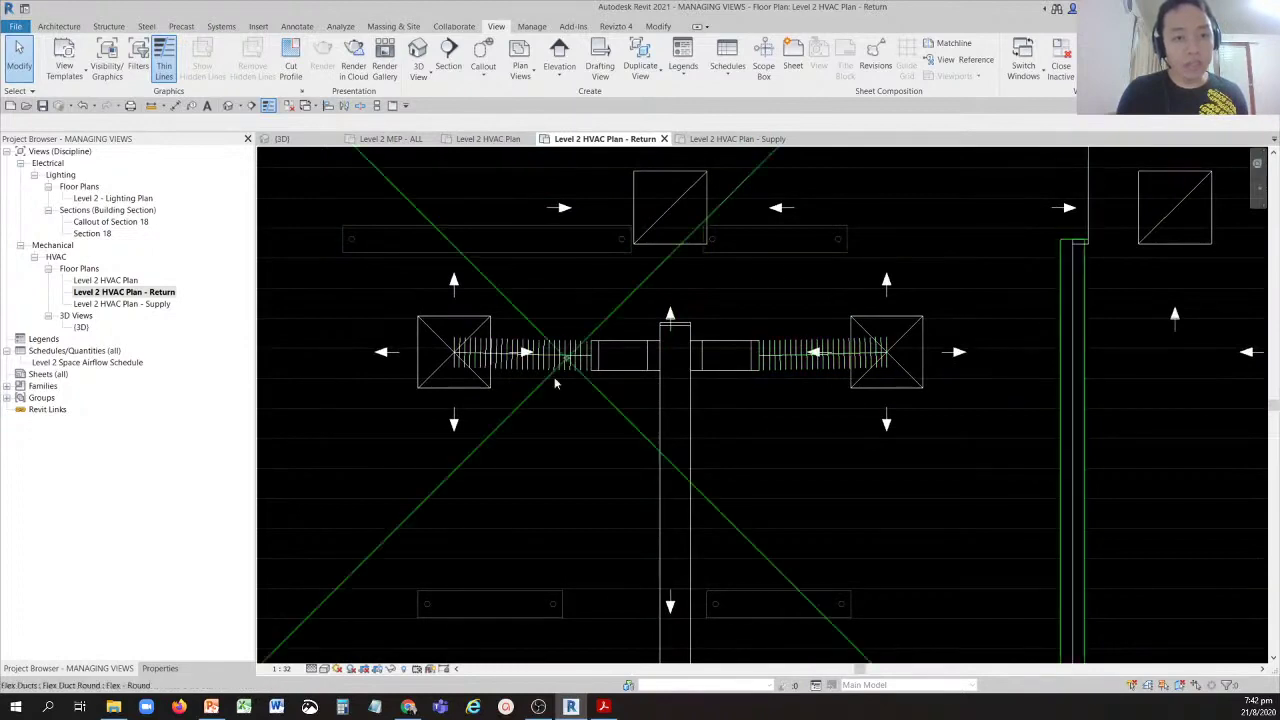
click(488, 138)
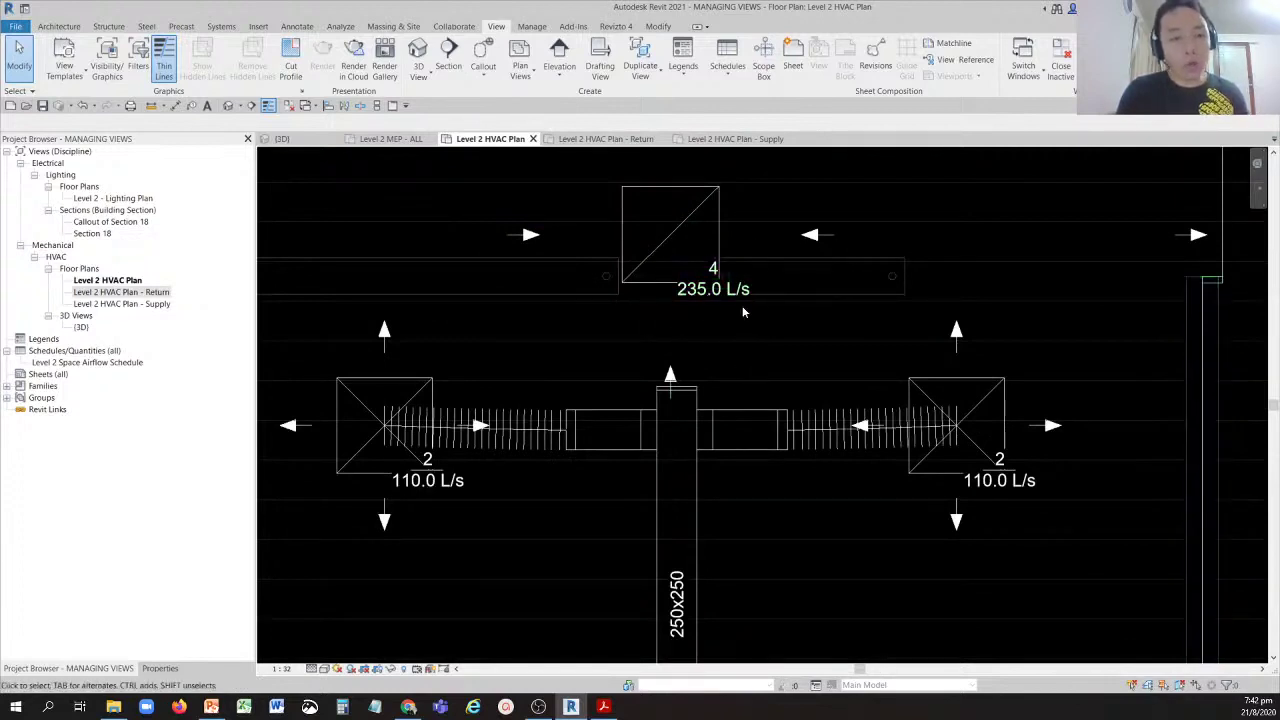
click(625, 141)
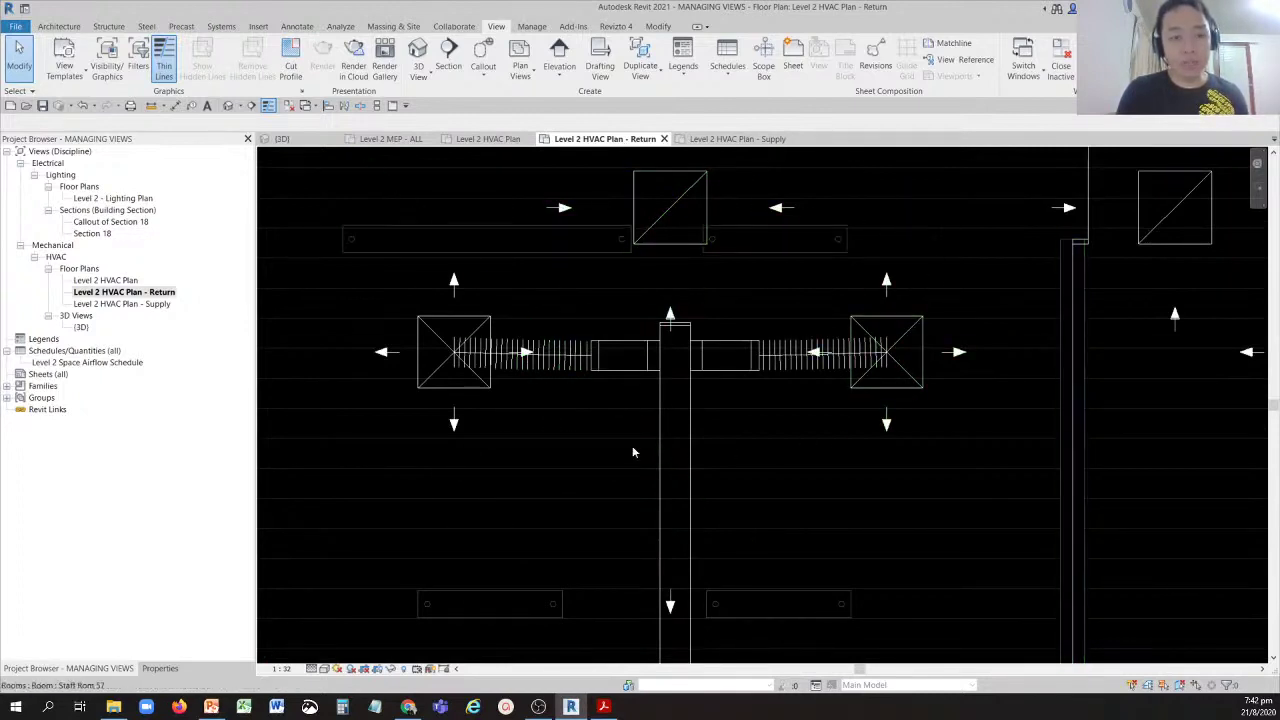
click(108, 305)
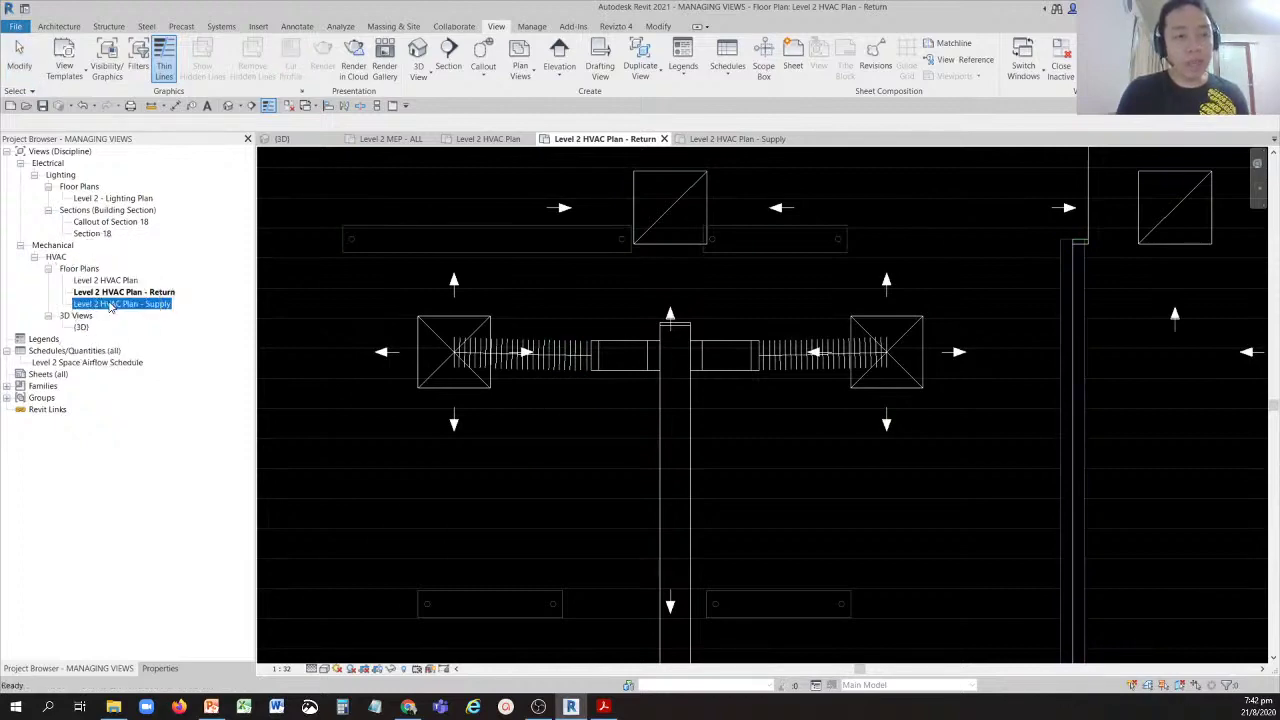
Open Level 2 HVAC Plan - Supply, zoom to its 235.0 L/s tag, and tile windows (WT).
double_click(108, 305)
scroll(675, 205, up, 8)
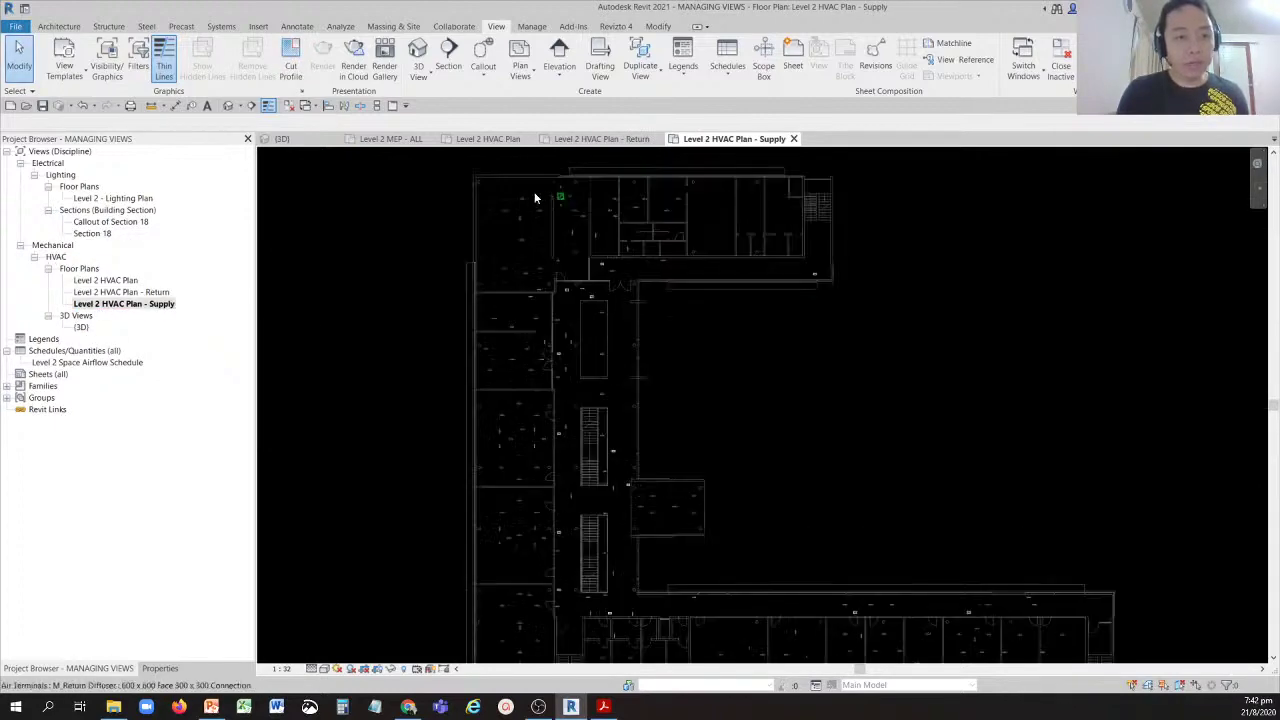
middle_drag(499, 234, 703, 400)
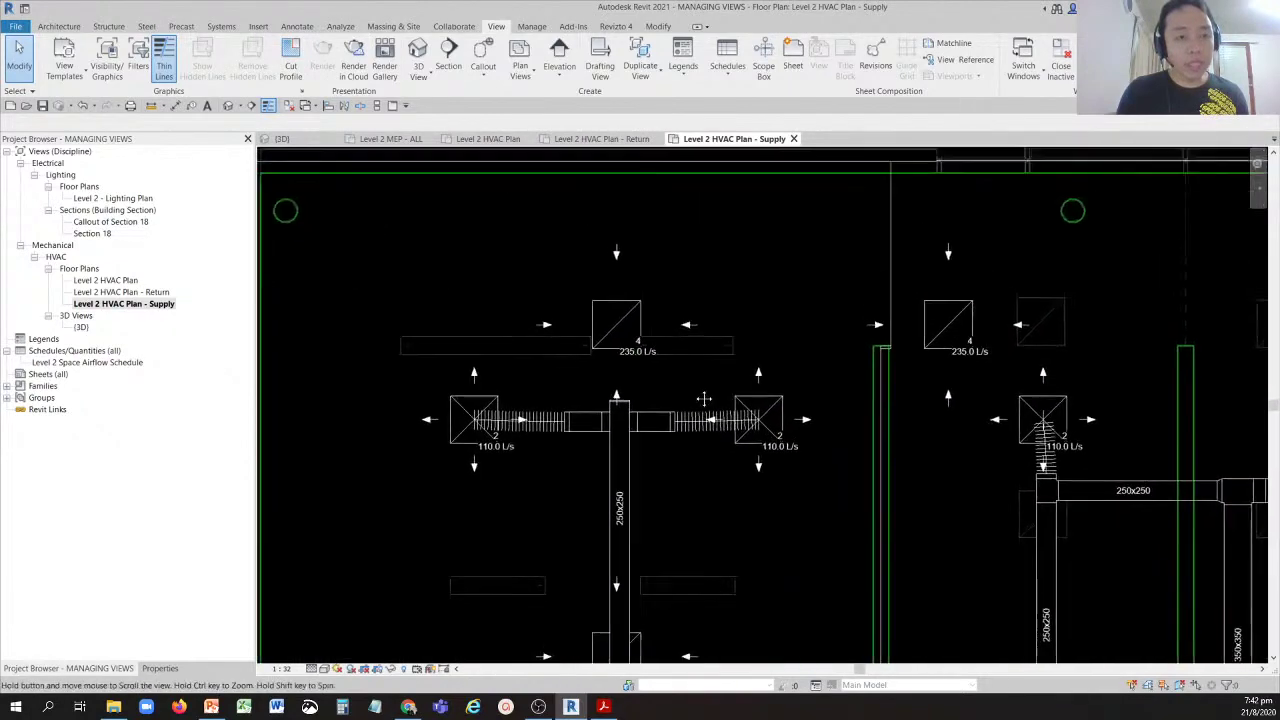
scroll(646, 370, up, 6)
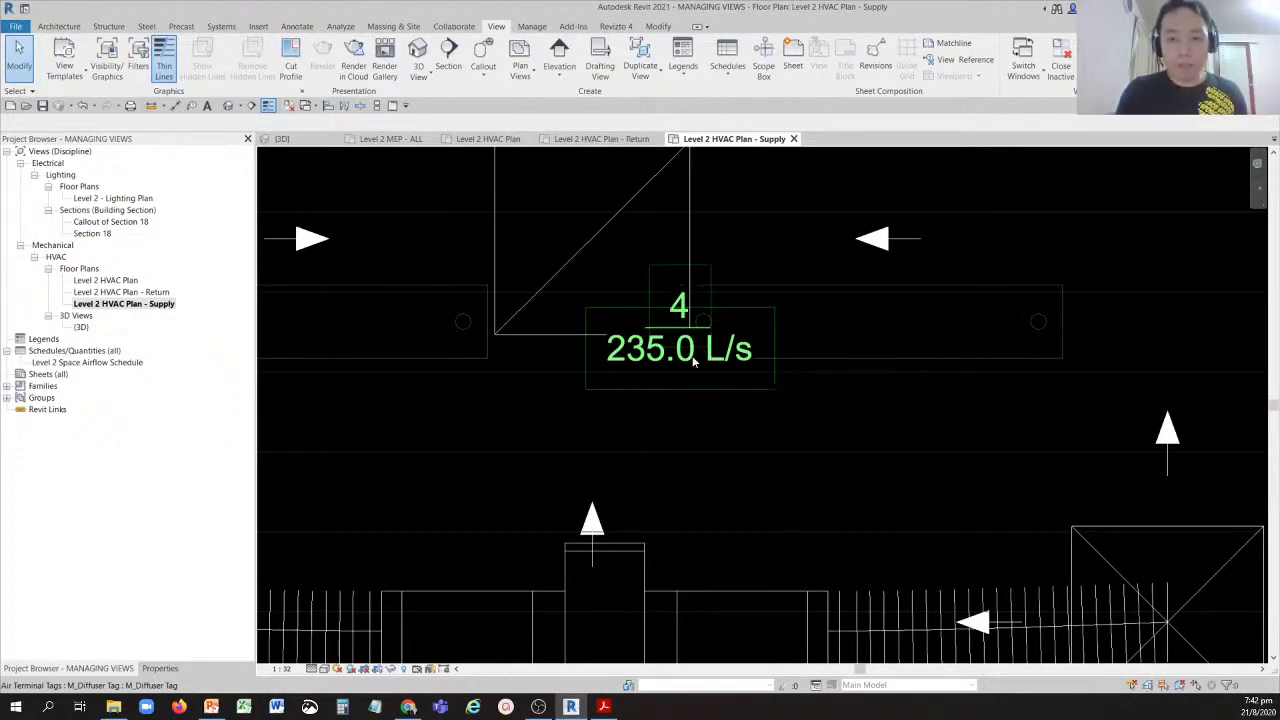
scroll(660, 402, down, 2)
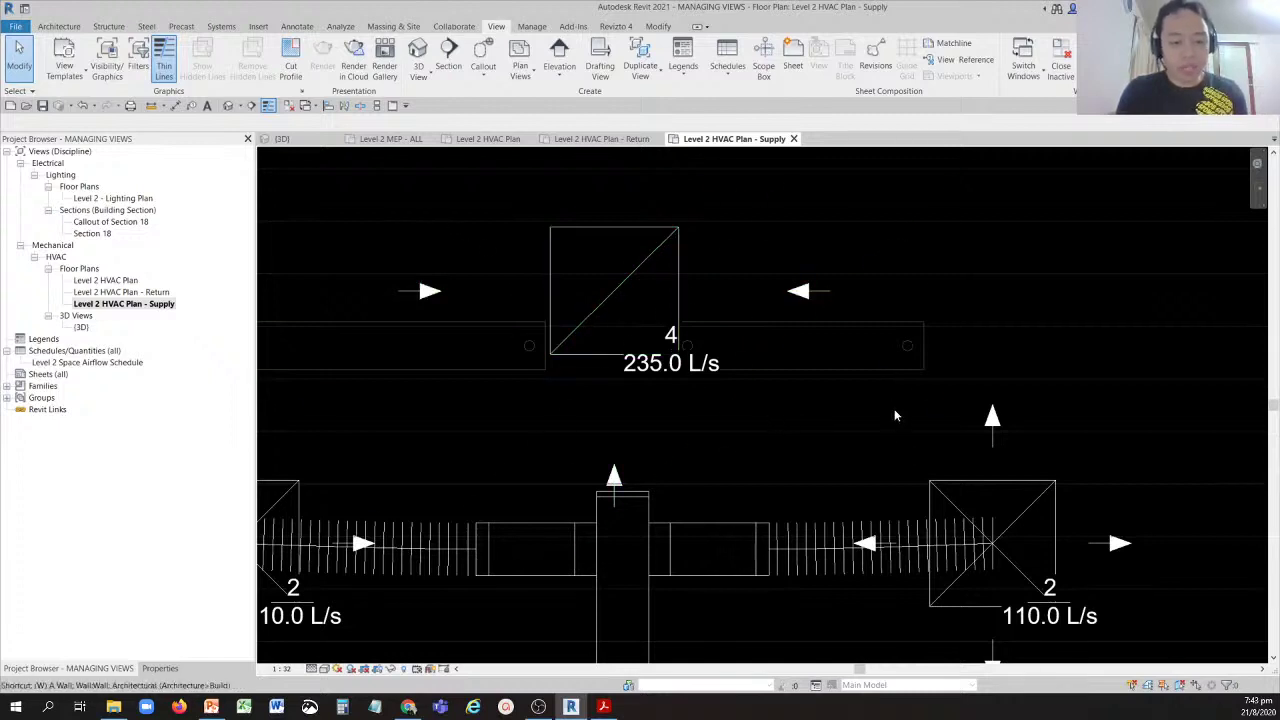
key(w)
key(t)
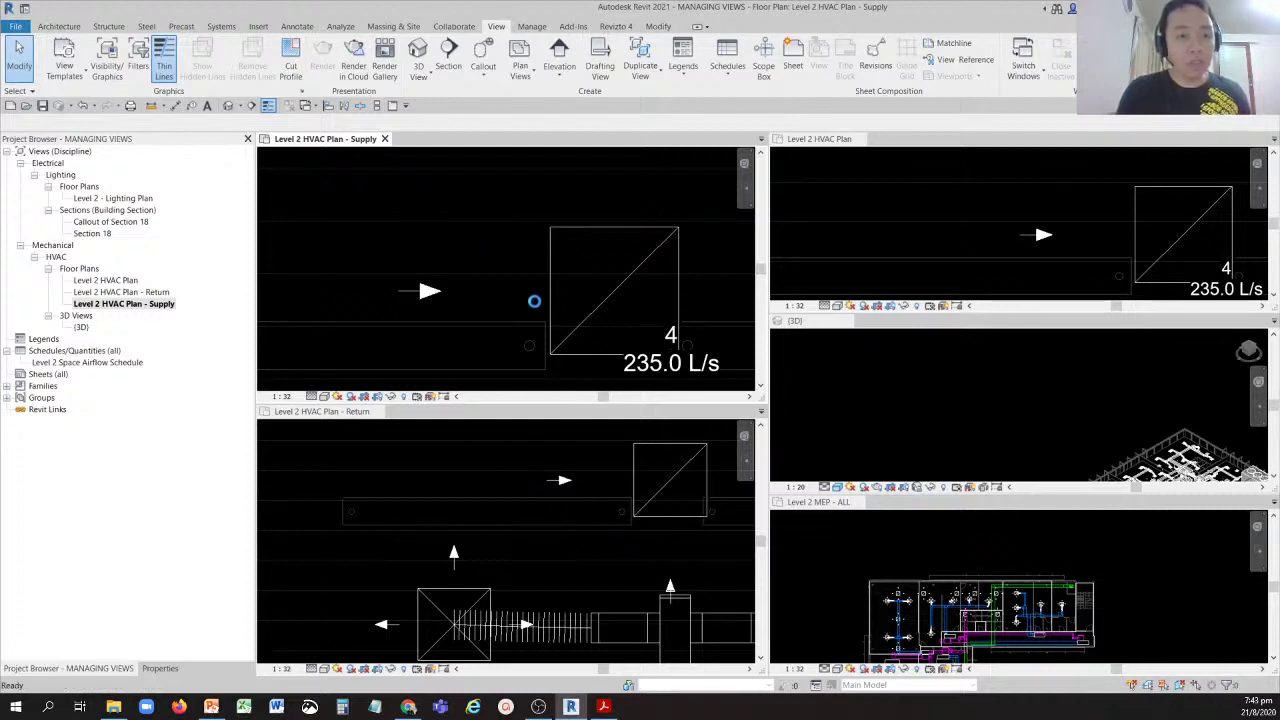
Zoom all tiled views to fit (ZA) and activate the Level 2 HVAC Plan - Return window.
key(z)
key(a)
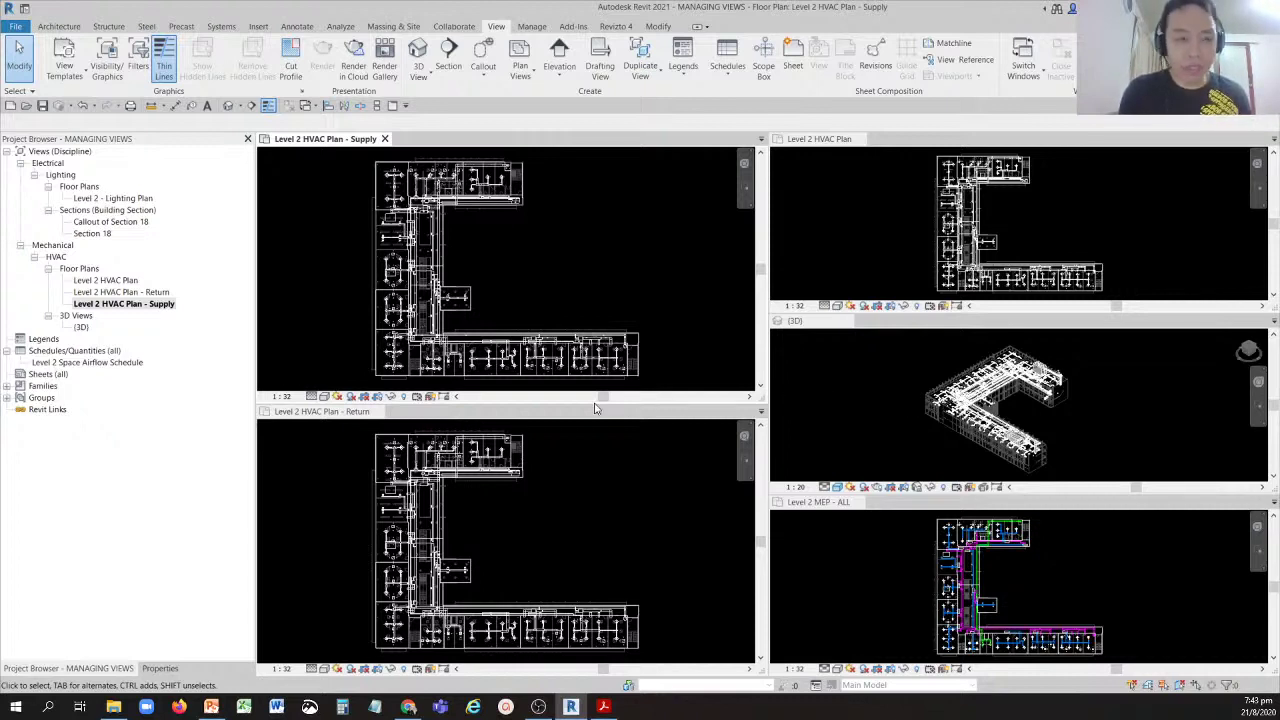
click(130, 304)
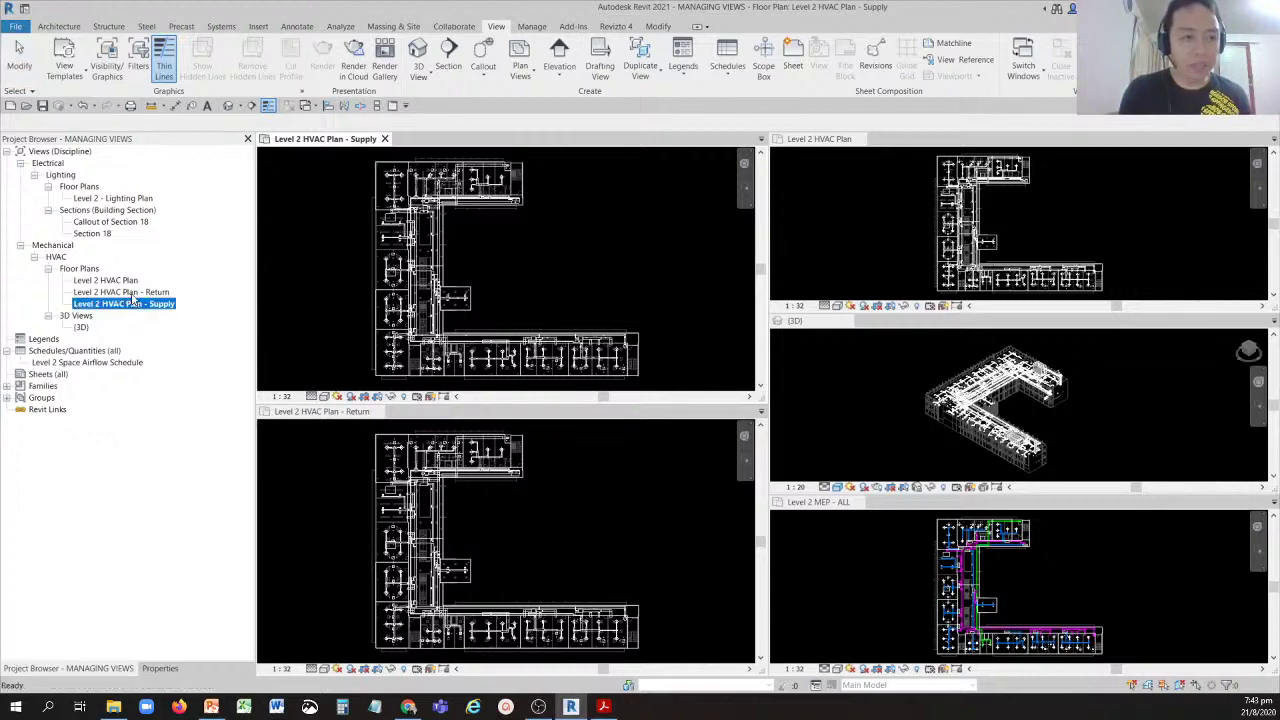
double_click(132, 293)
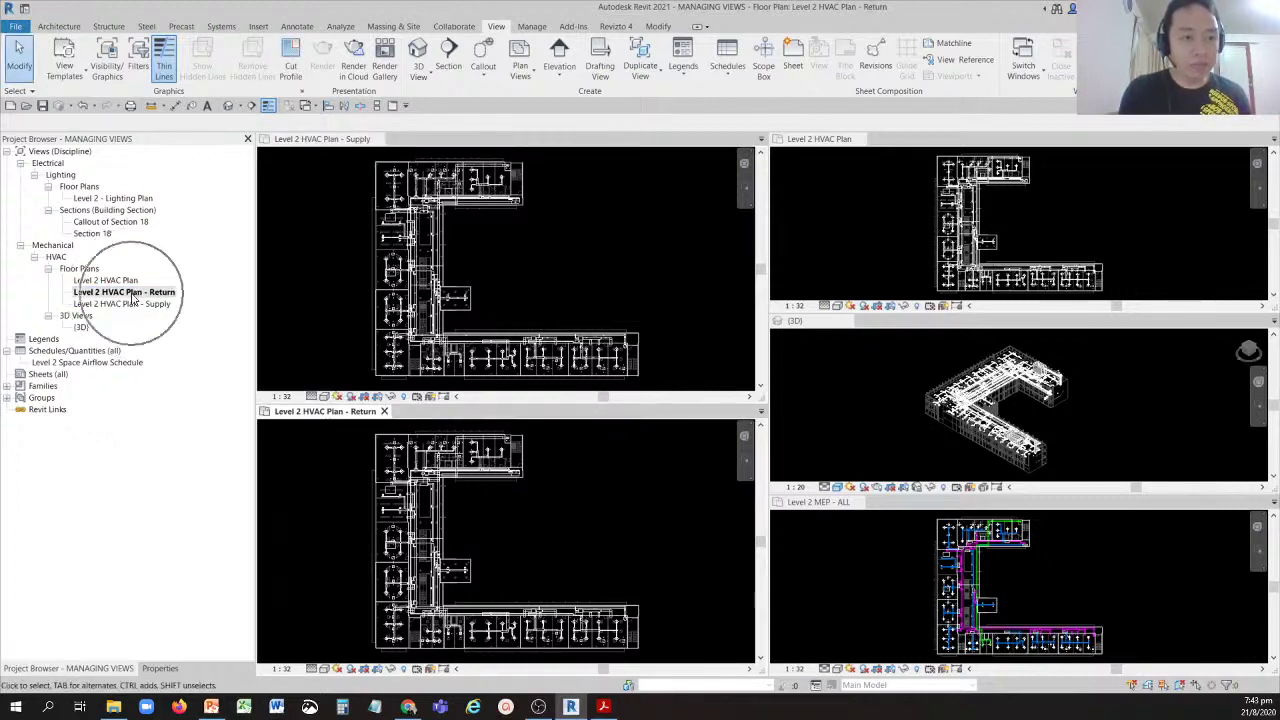
click(611, 526)
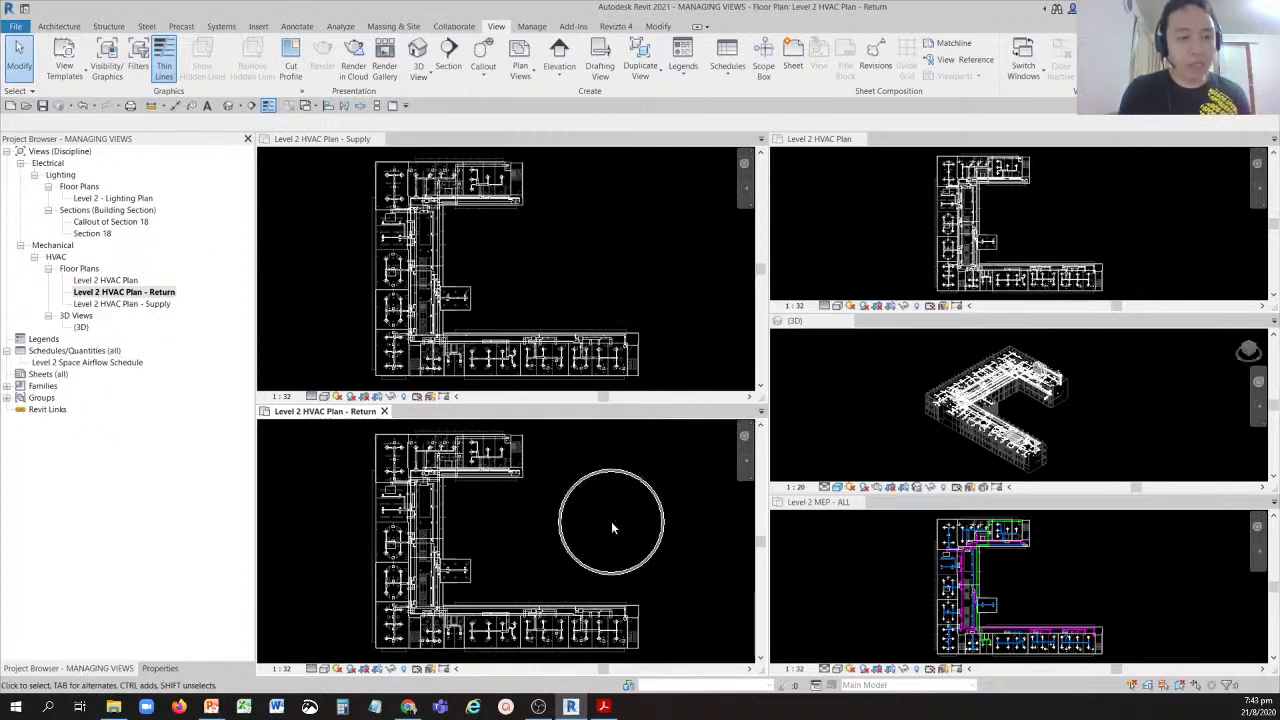
click(352, 415)
click(548, 538)
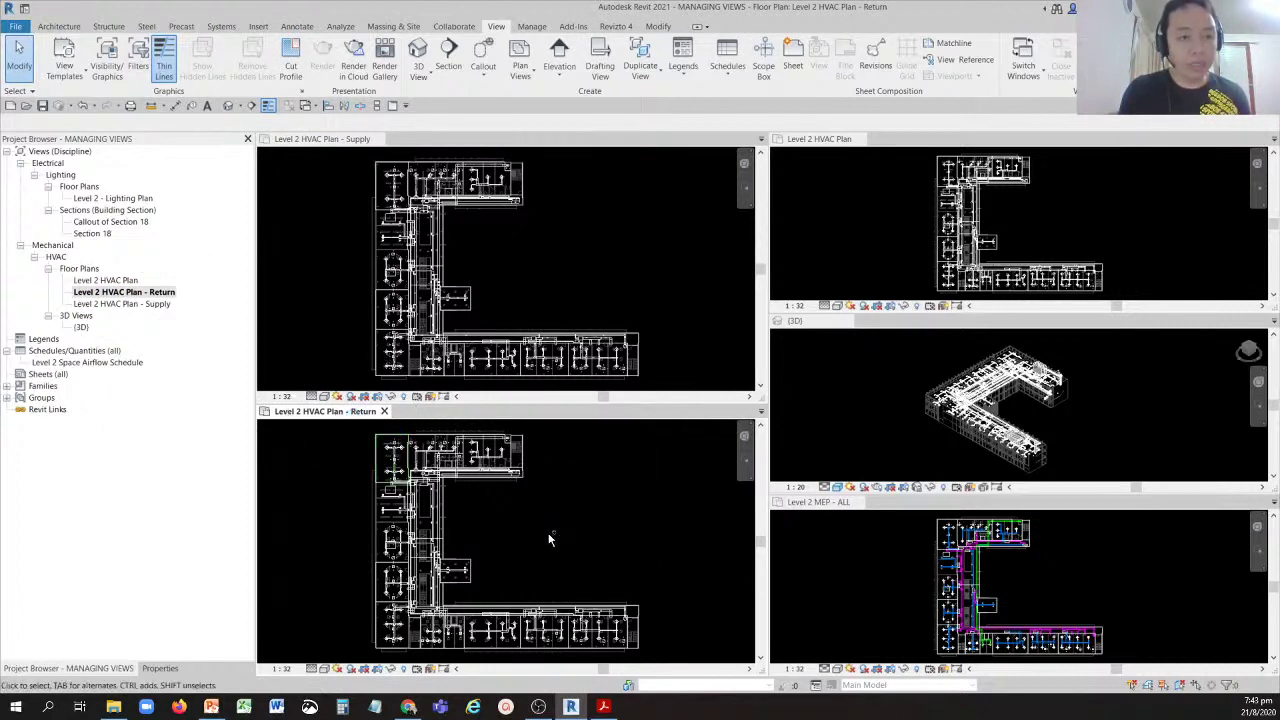
click(548, 534)
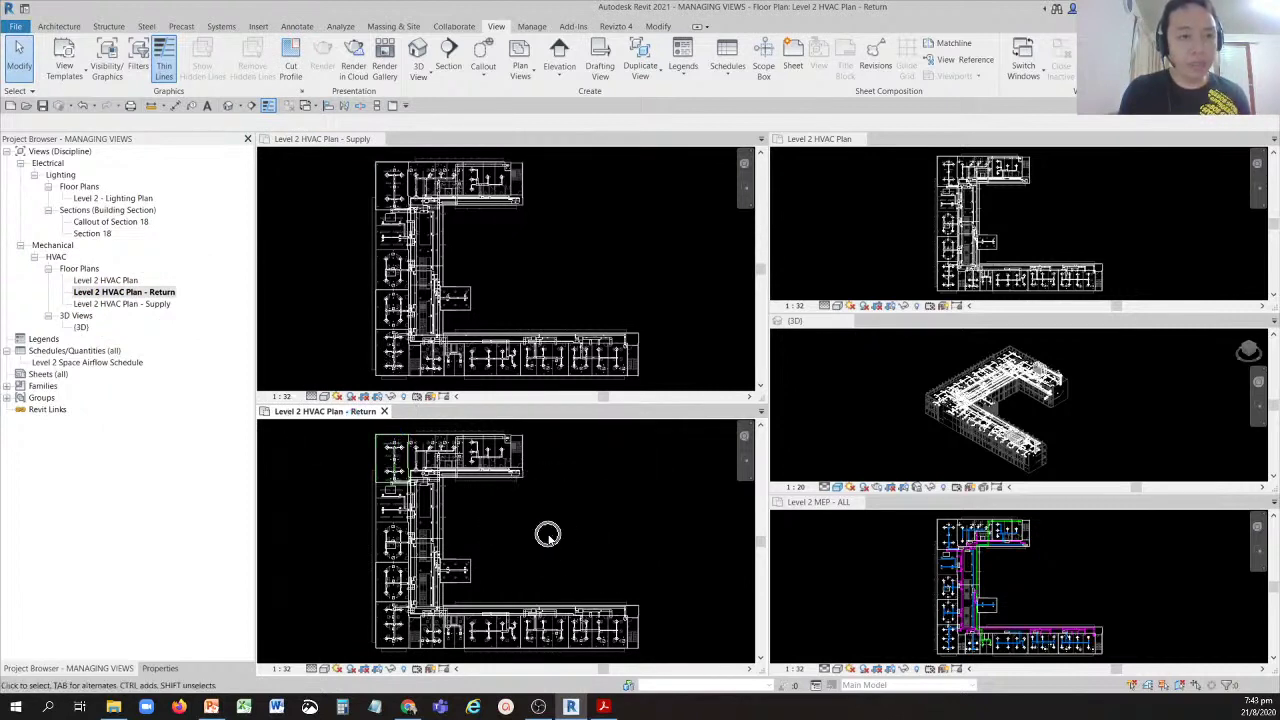
Restore tabbed views and pan and zoom the Return plan to show the full building.
click(392, 107)
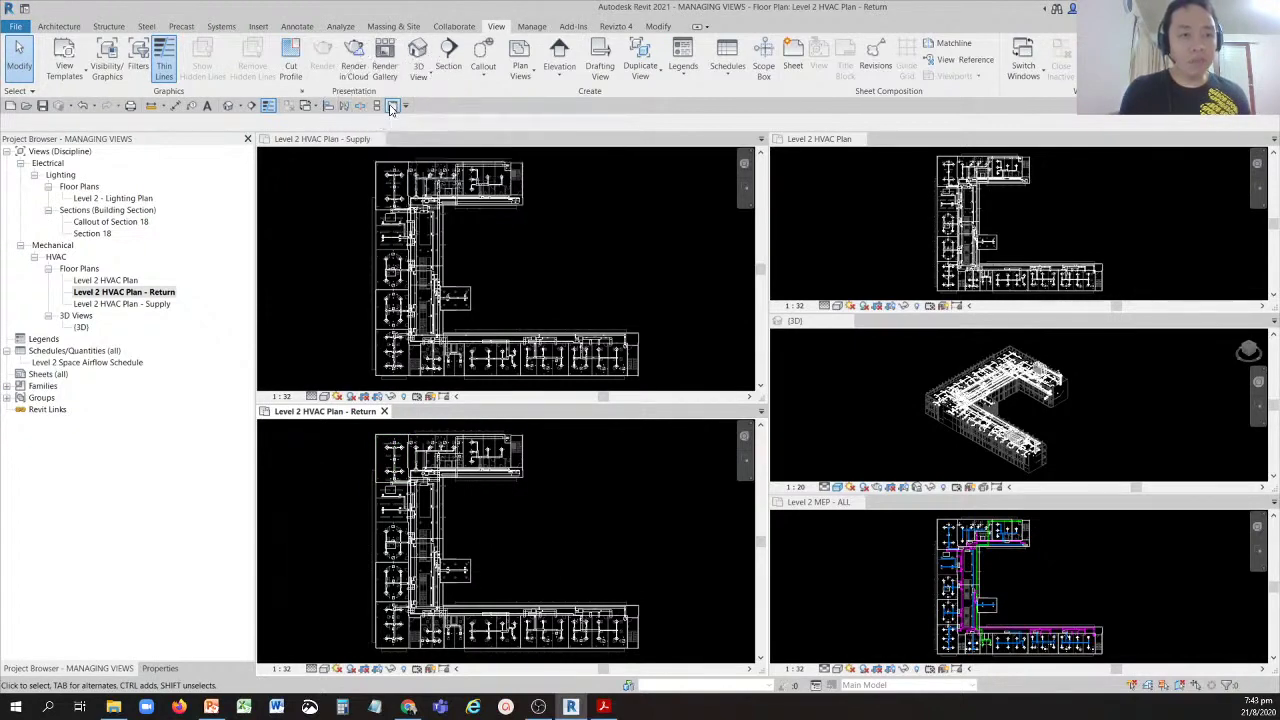
middle_drag(530, 268, 714, 412)
scroll(690, 408, up, 5)
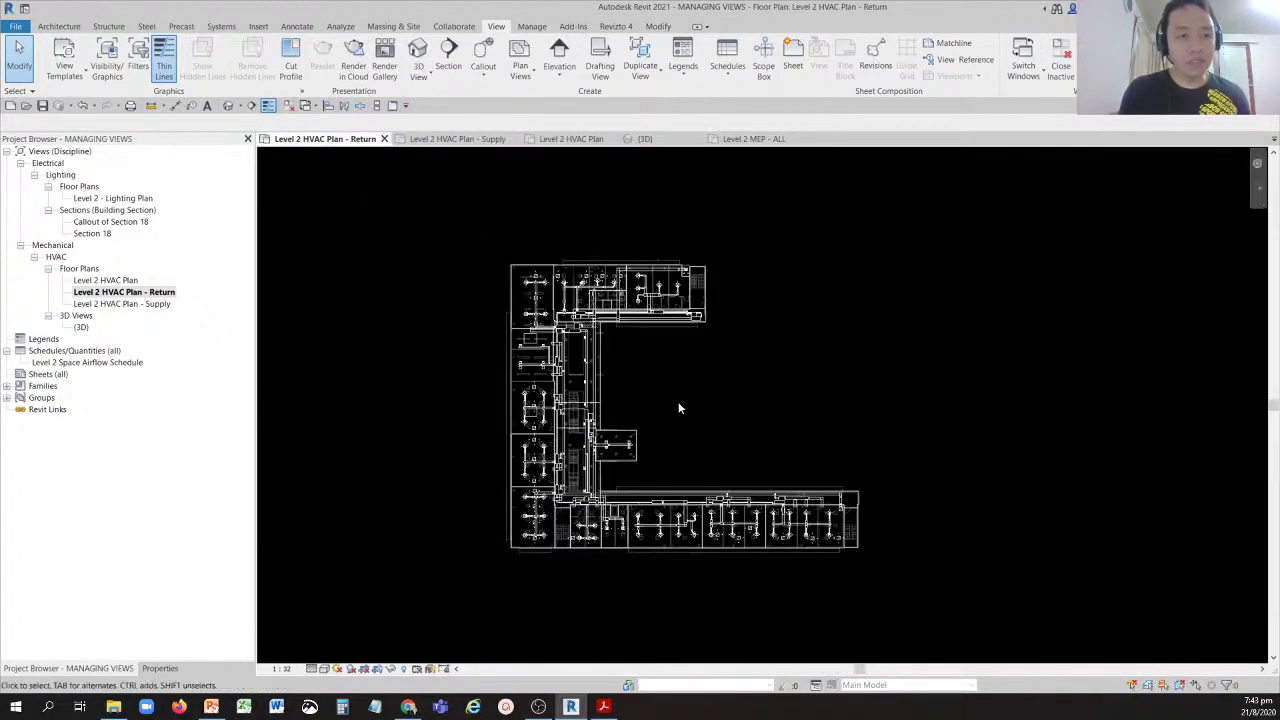
scroll(764, 405, down, 1)
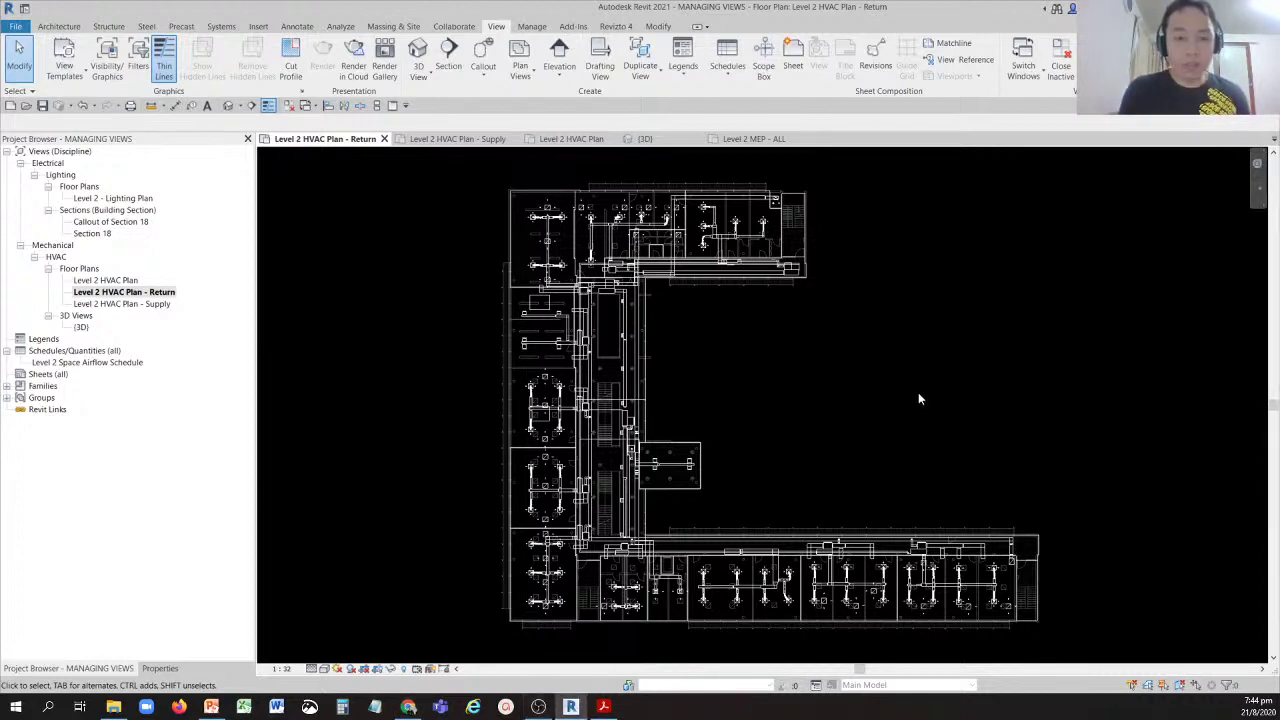
click(153, 293)
click(154, 295)
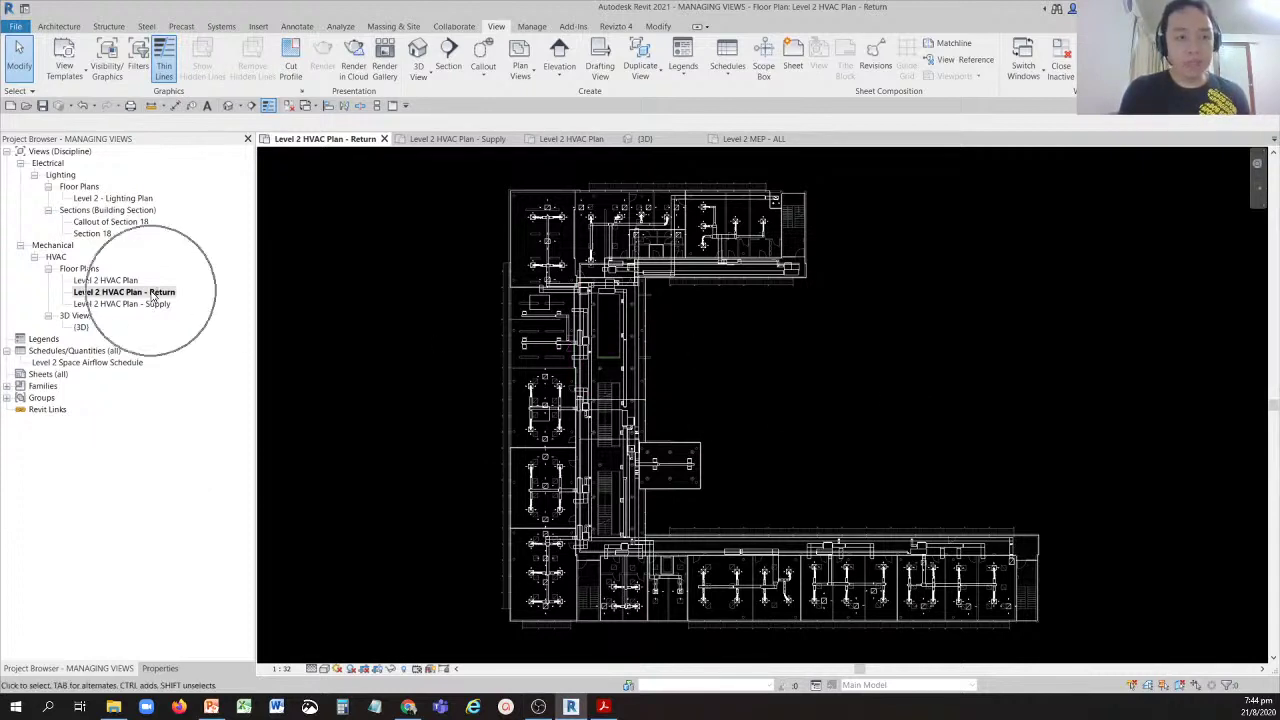
From the Level 2 HVAC Plan - Return view, open the View tab's View Templates drop-down.
right_click(153, 293)
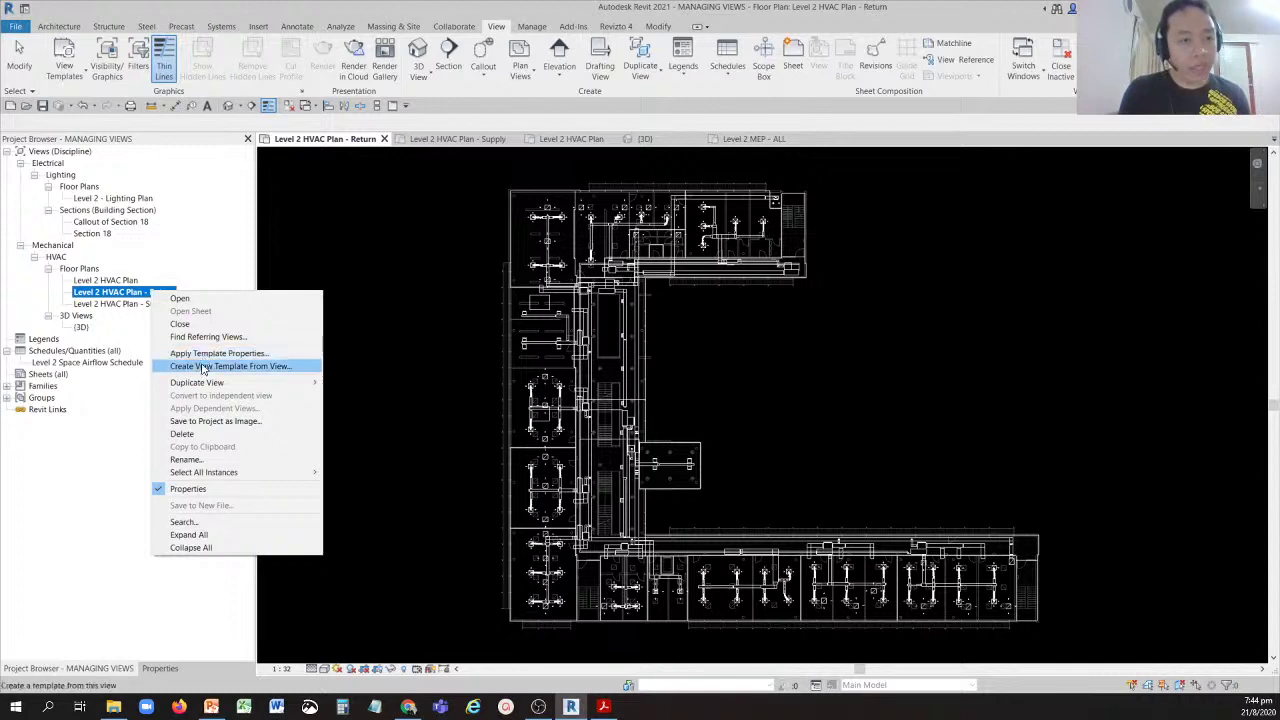
click(386, 244)
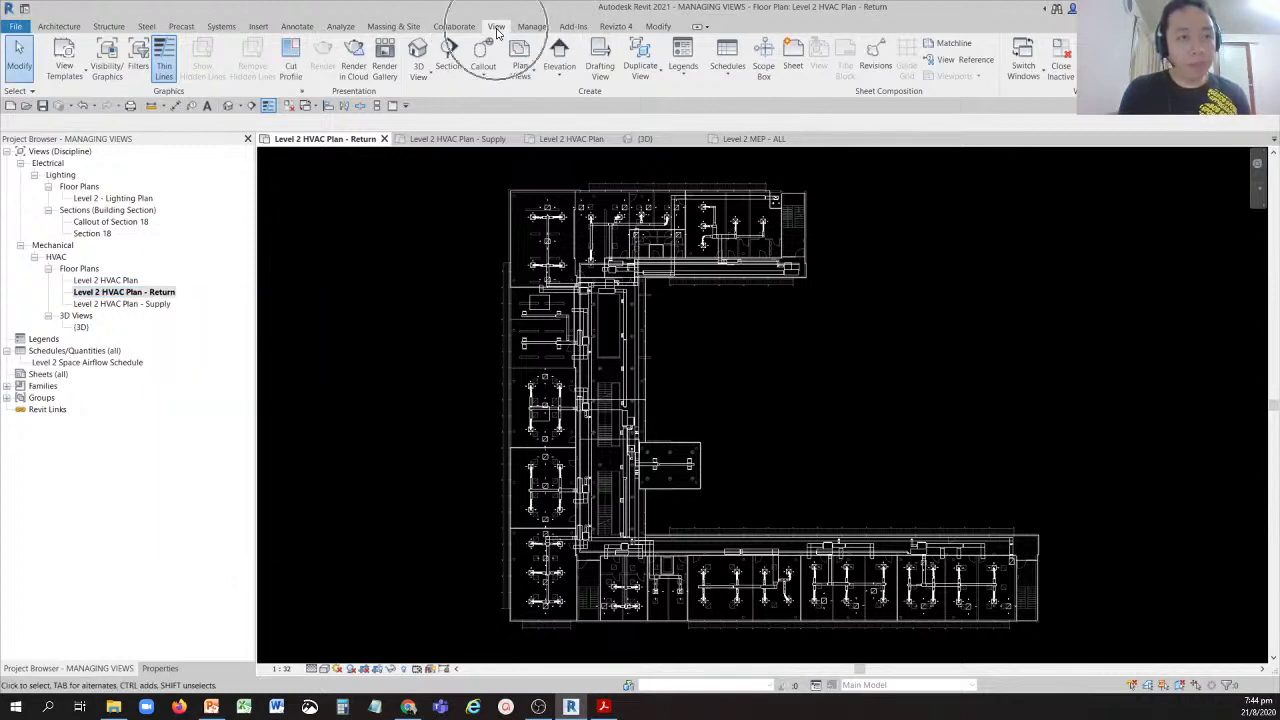
click(70, 83)
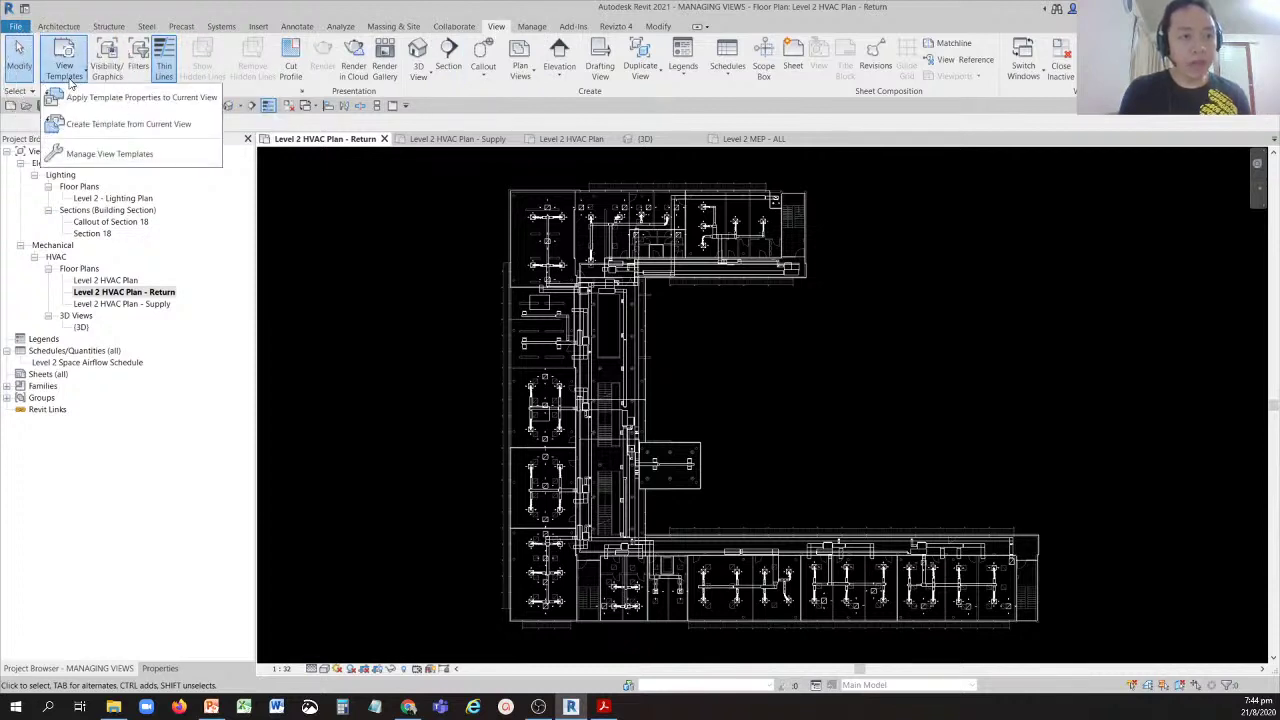
Open Manage View Templates and set the Discipline filter to Mechanical.
click(114, 156)
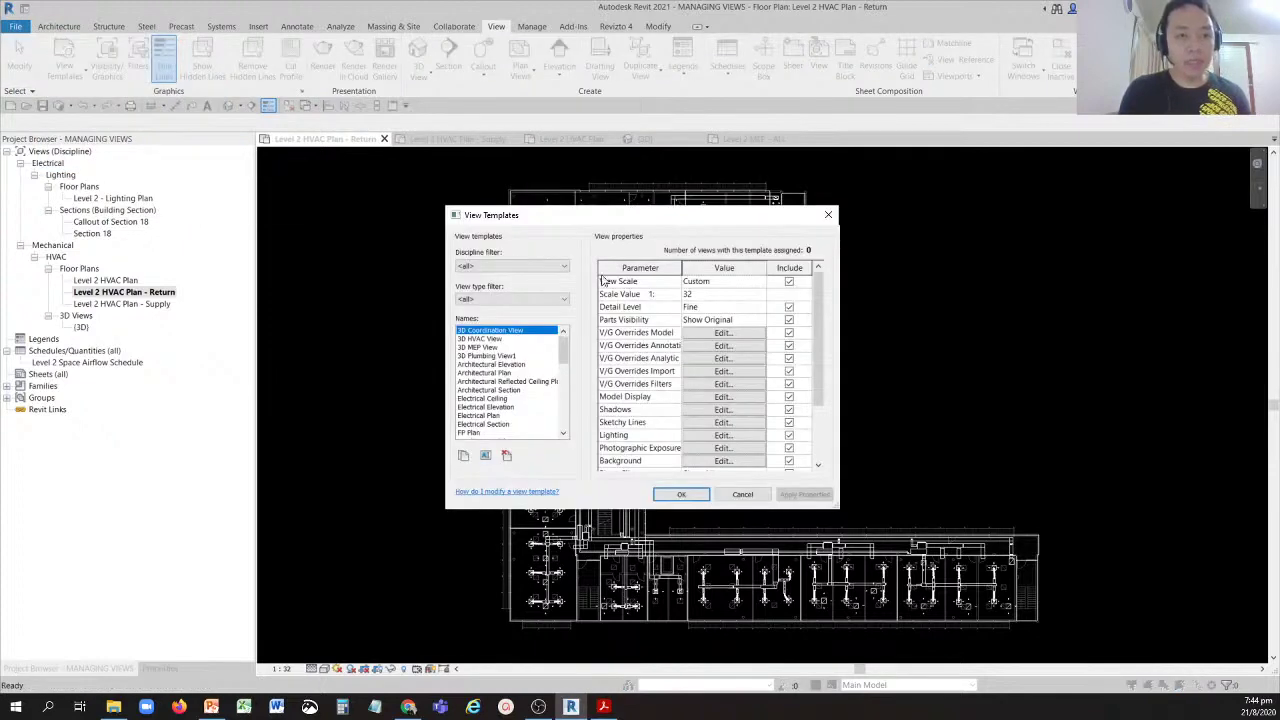
click(551, 222)
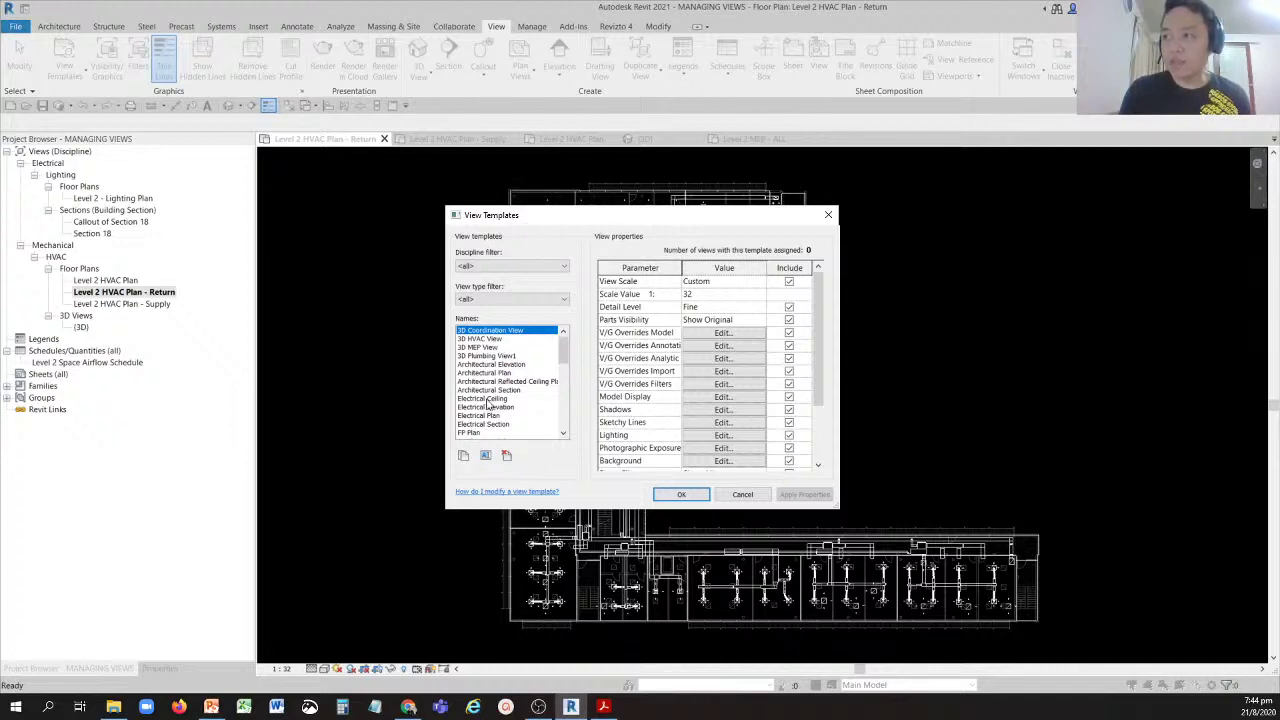
click(478, 302)
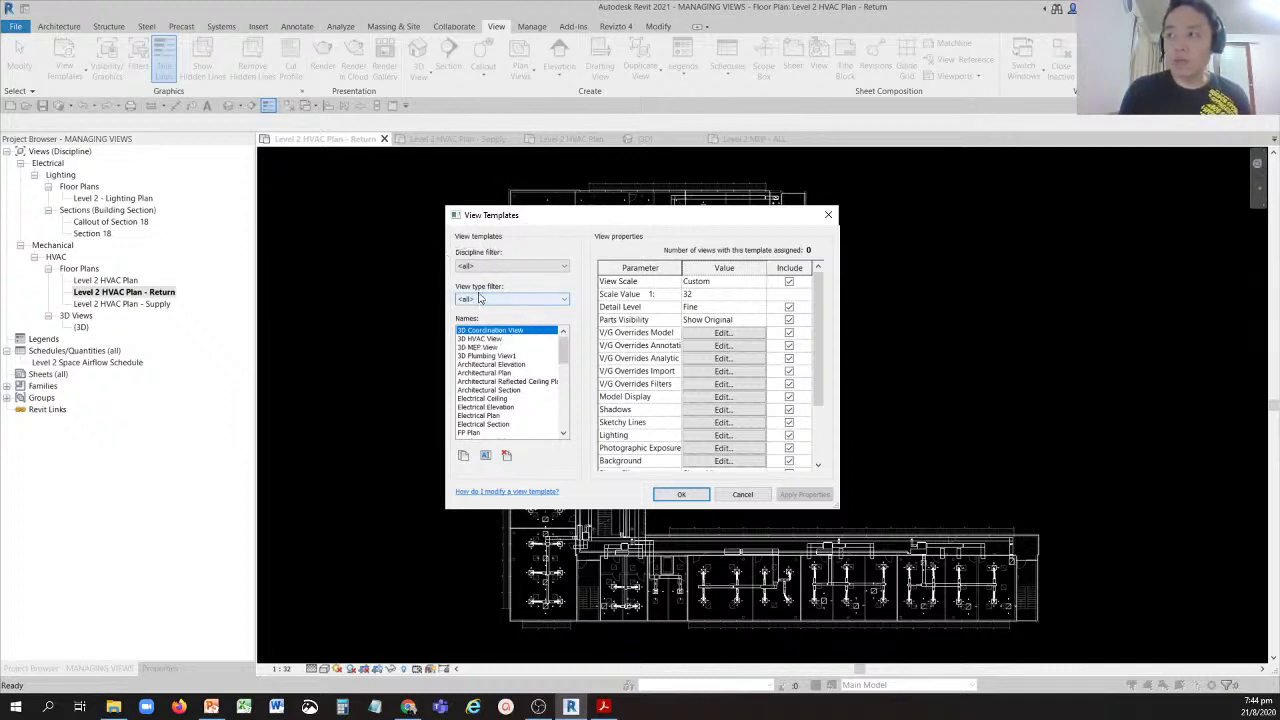
click(478, 304)
click(478, 303)
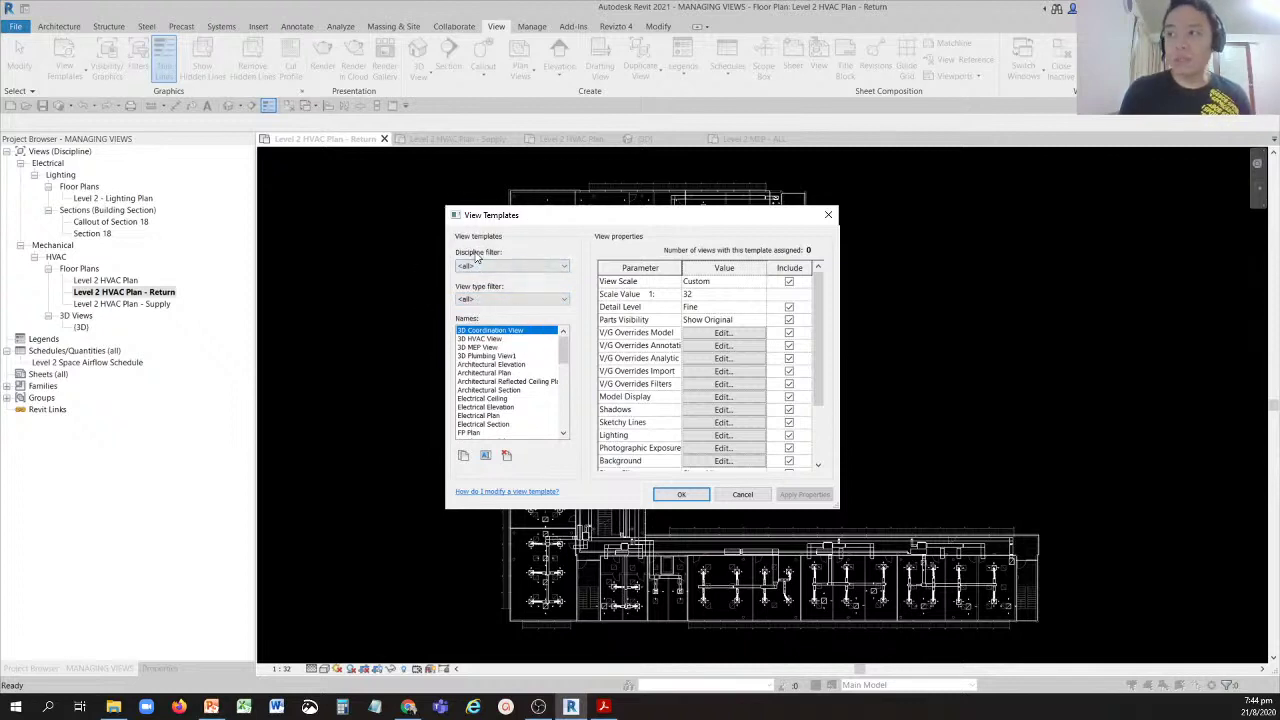
click(477, 257)
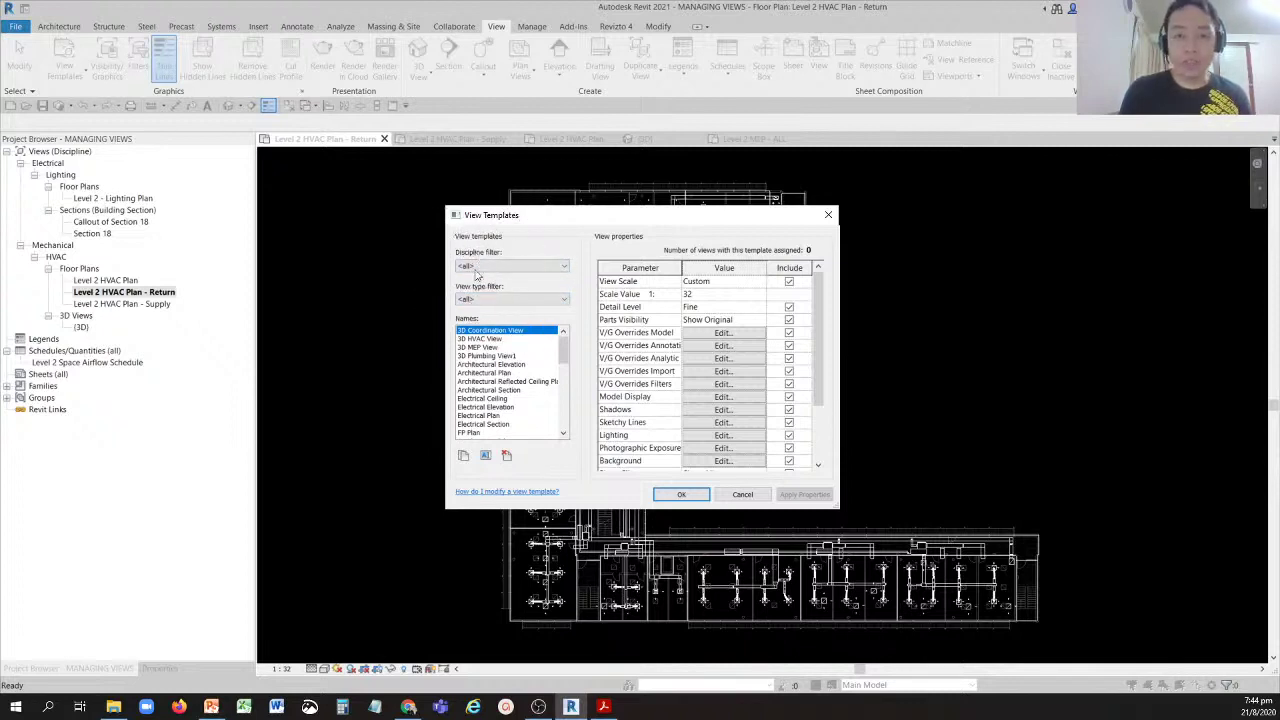
click(490, 268)
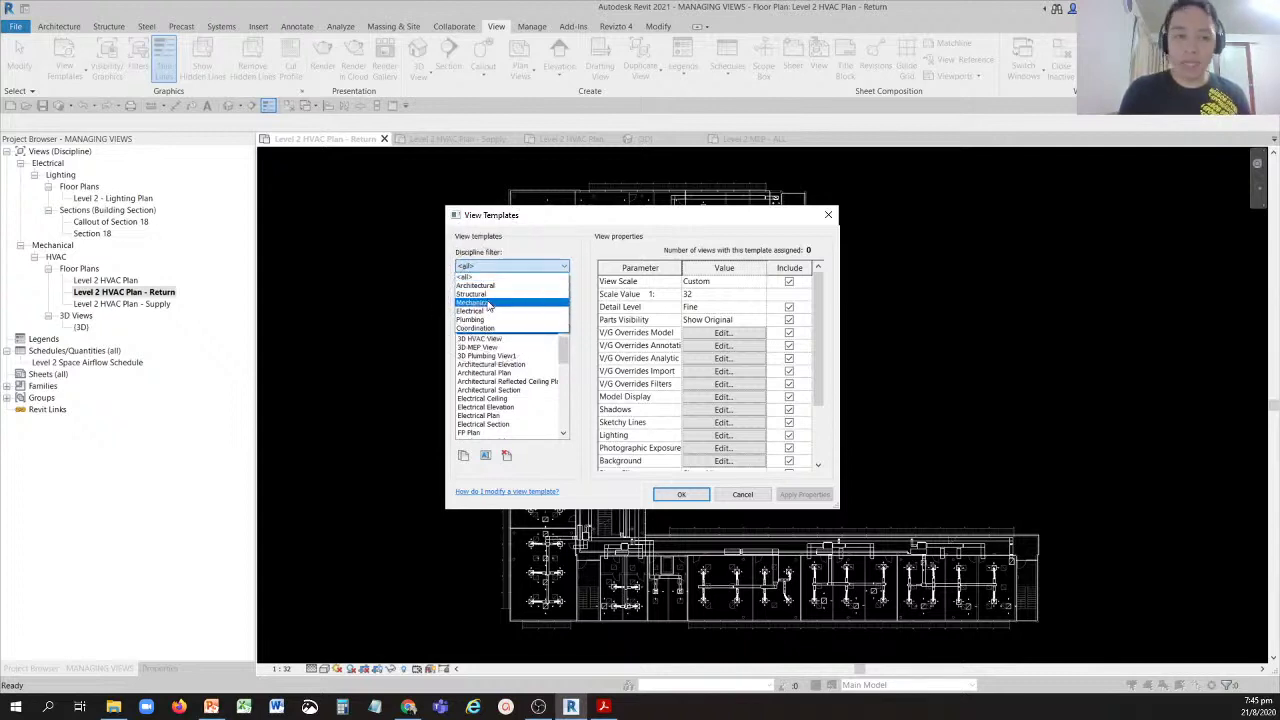
click(488, 303)
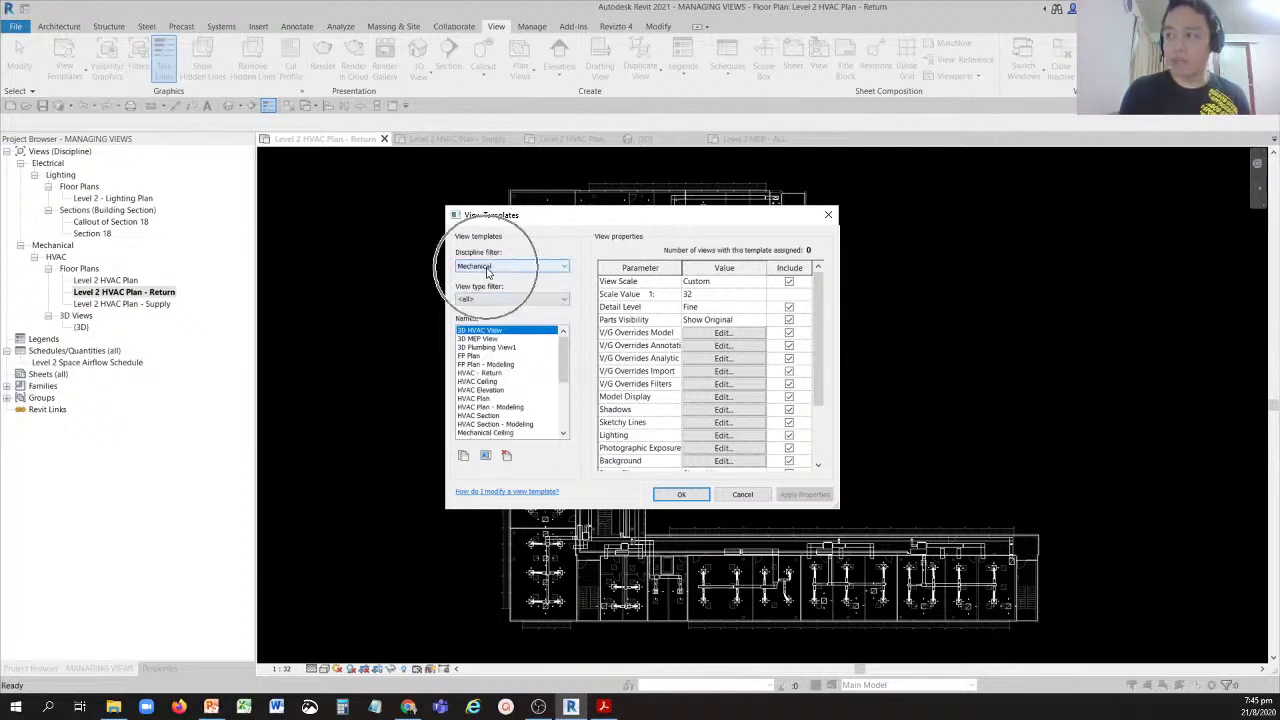
Limit the view type filter to Floor, Structural, Area Plans and select HVAC - Return.
click(481, 299)
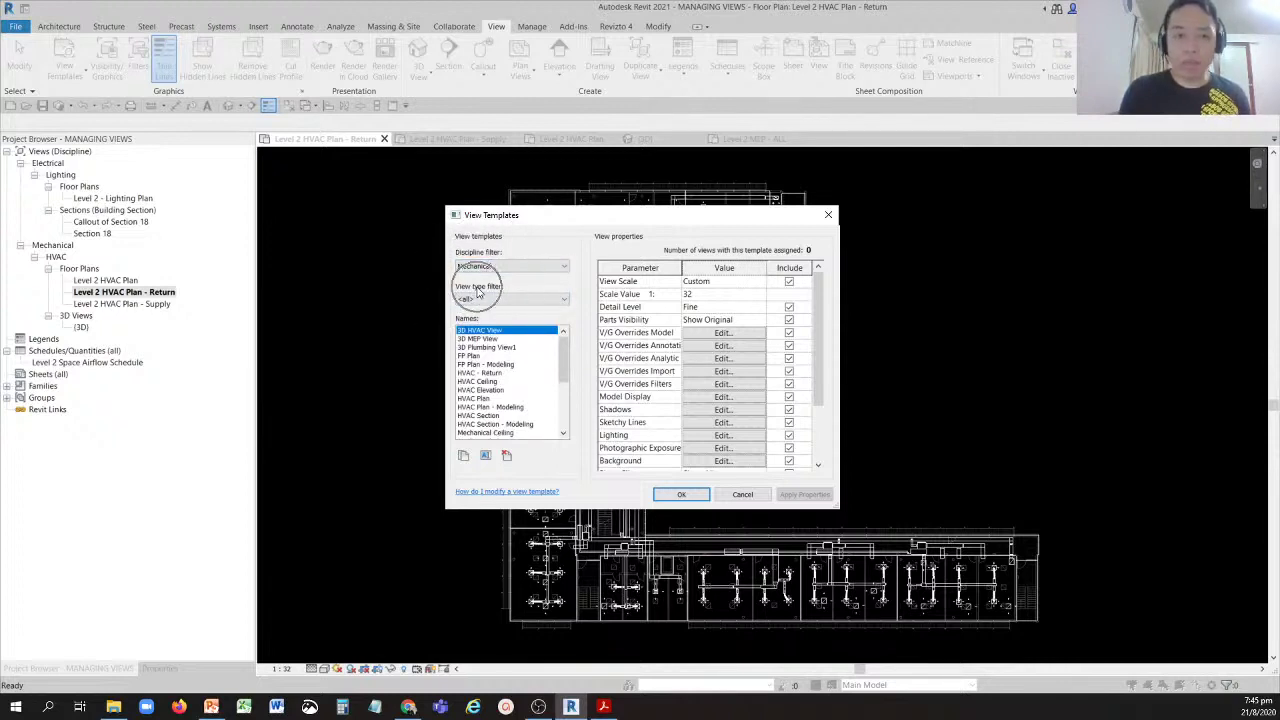
click(482, 300)
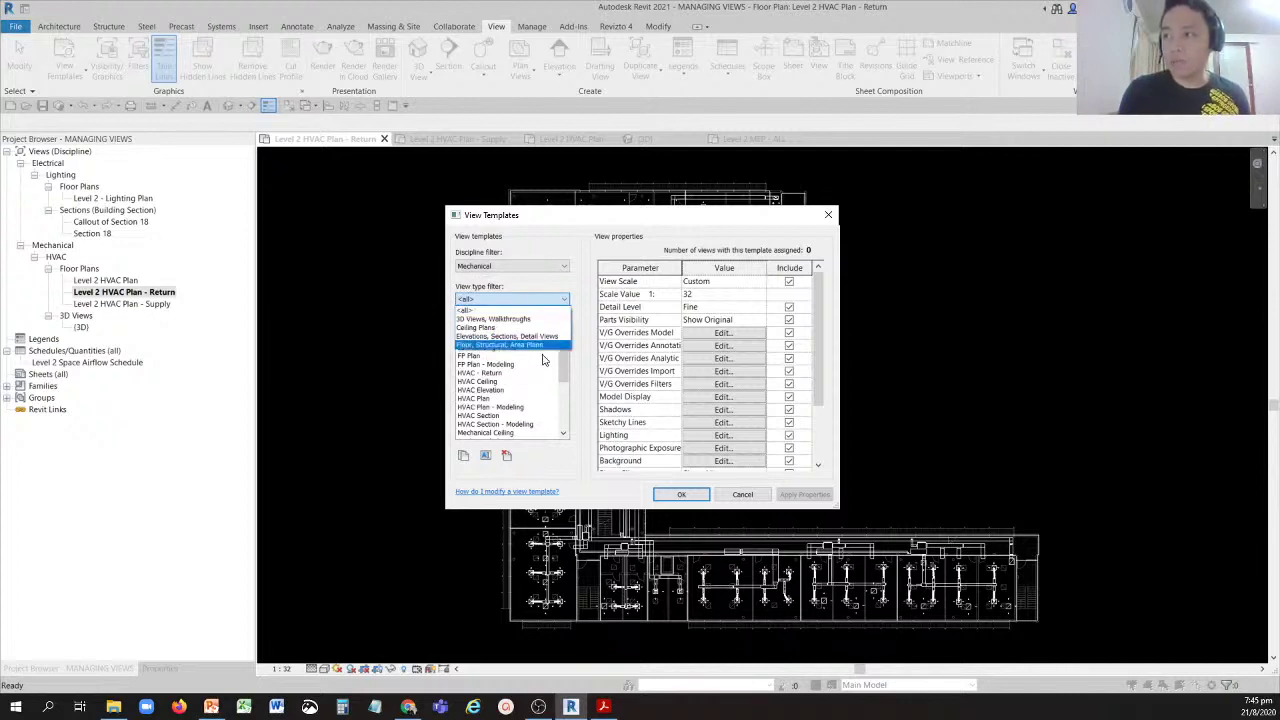
click(472, 310)
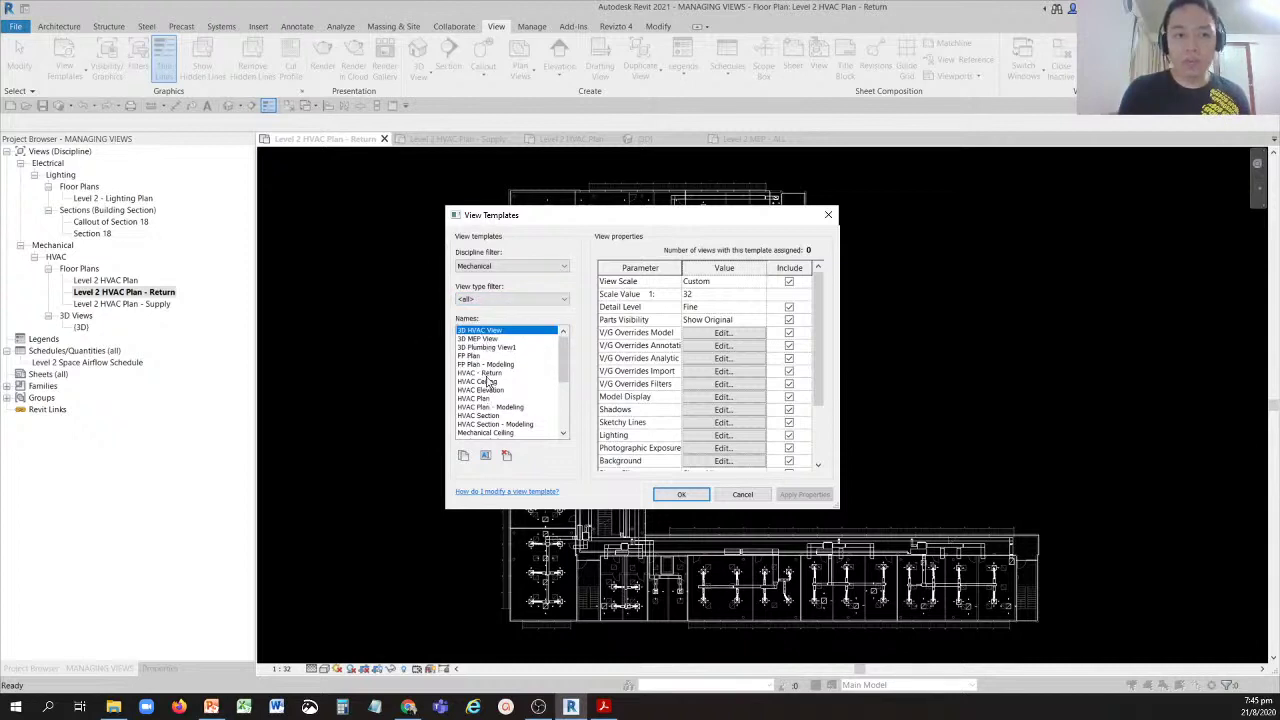
click(484, 300)
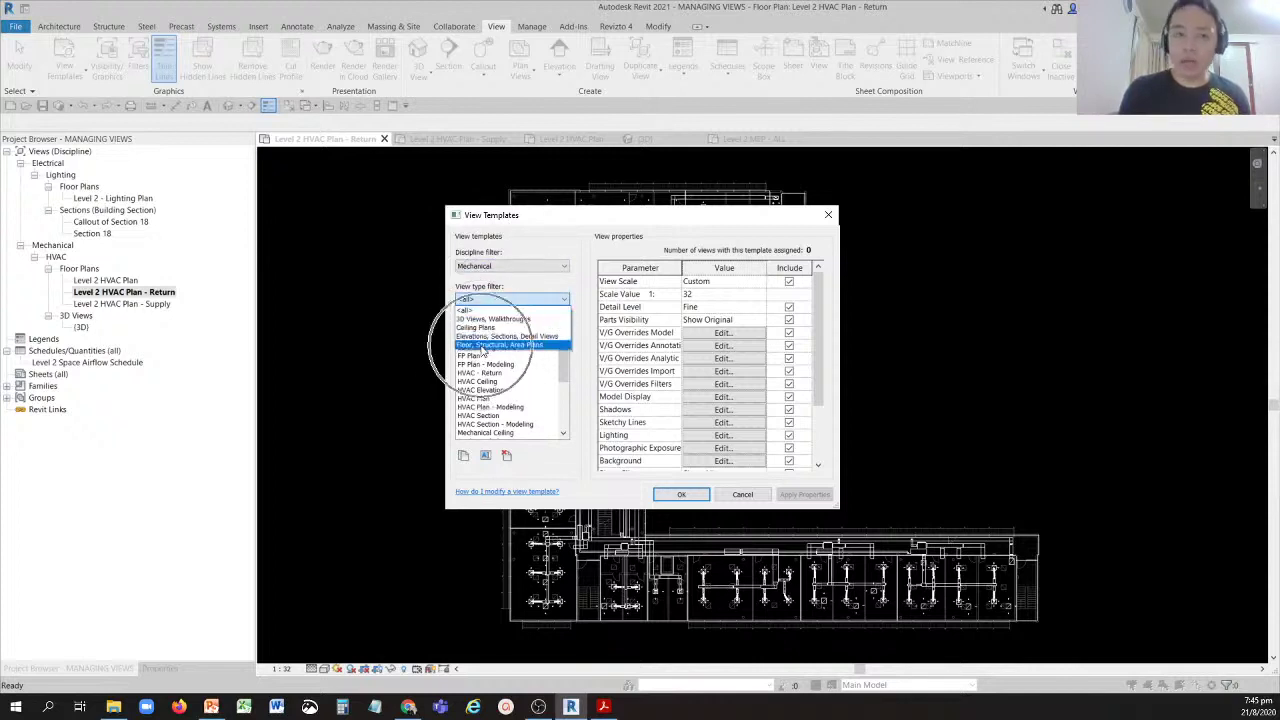
click(482, 345)
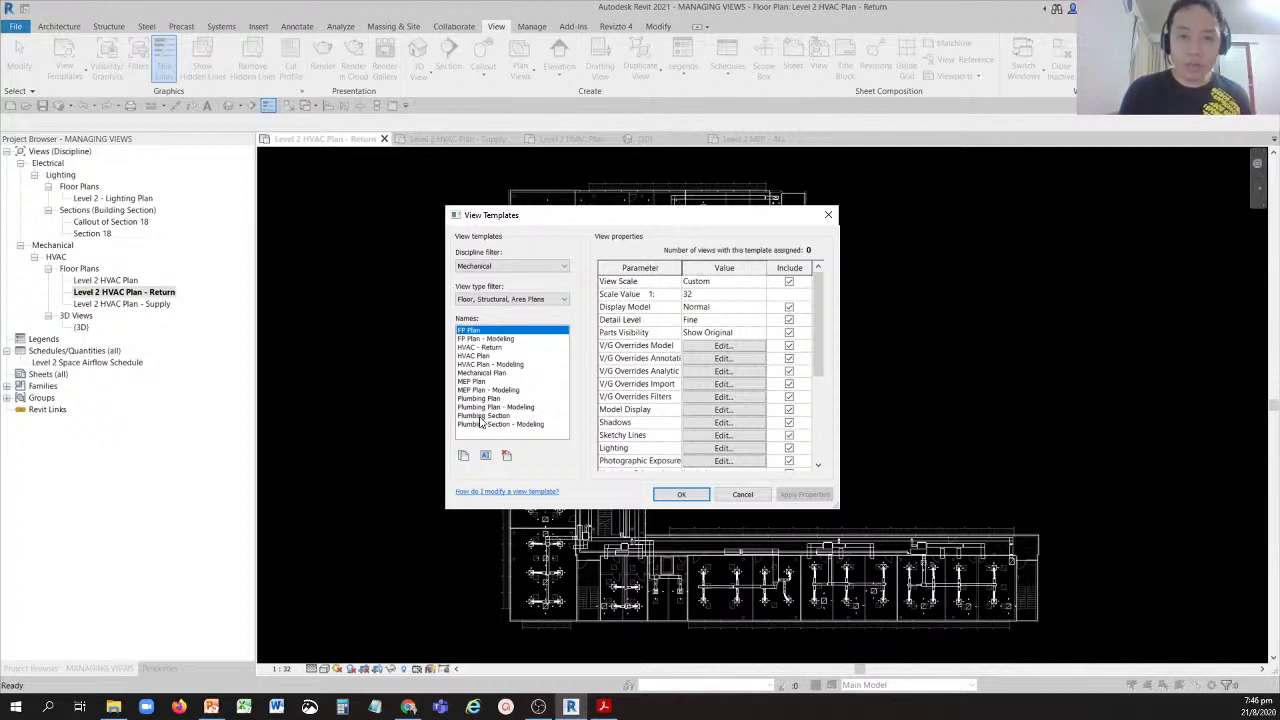
click(464, 348)
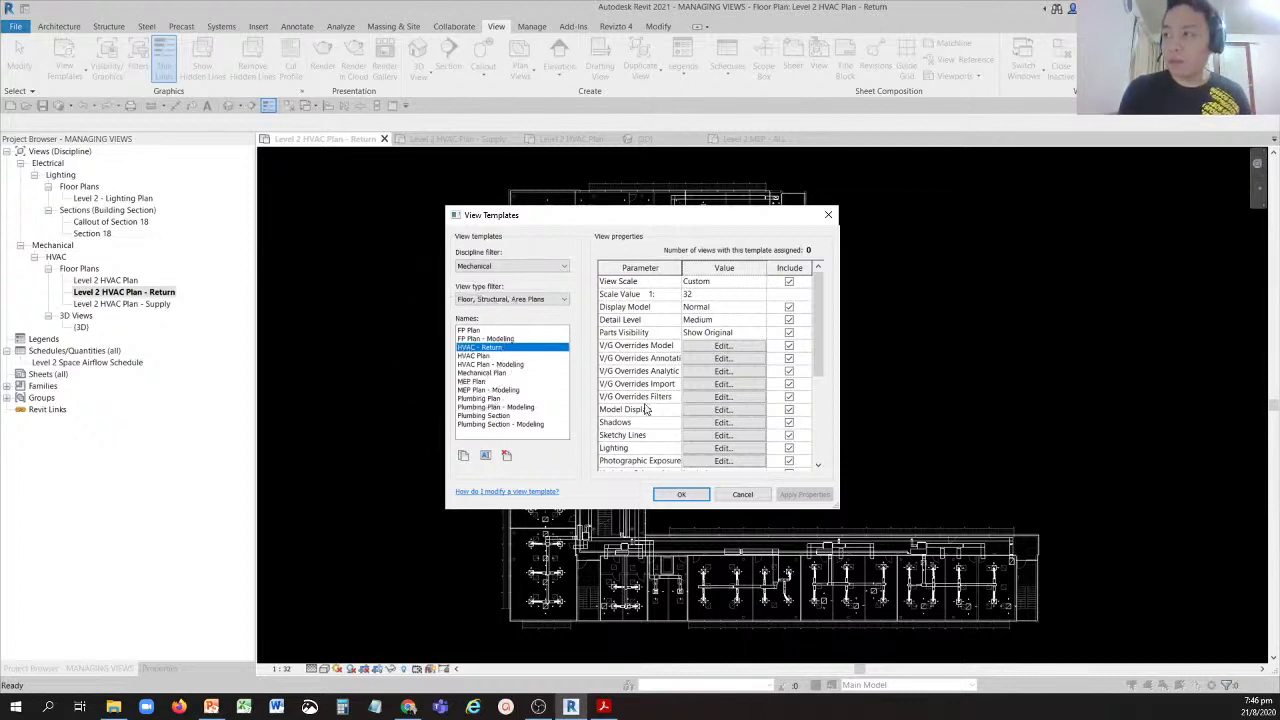
Change the HVAC - Return template's View Scale value from 32 to 100, giving 1 : 100.
click(645, 284)
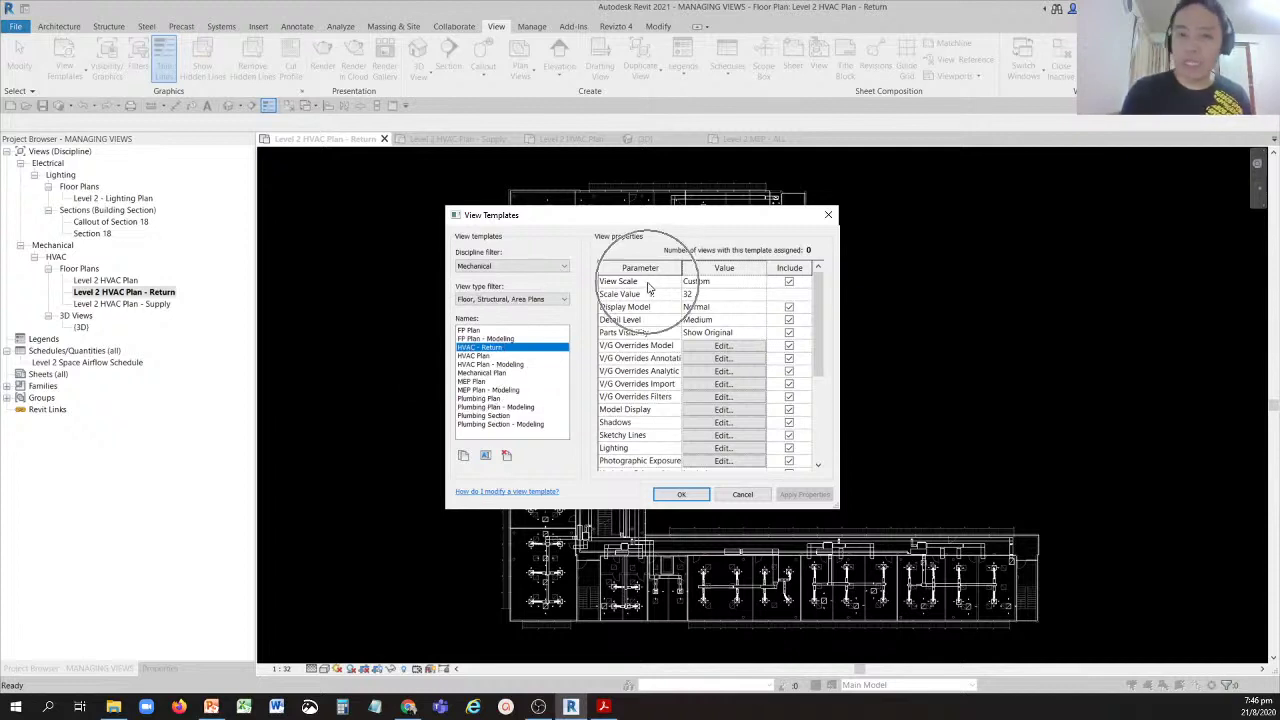
click(699, 296)
click(699, 296)
click(699, 296)
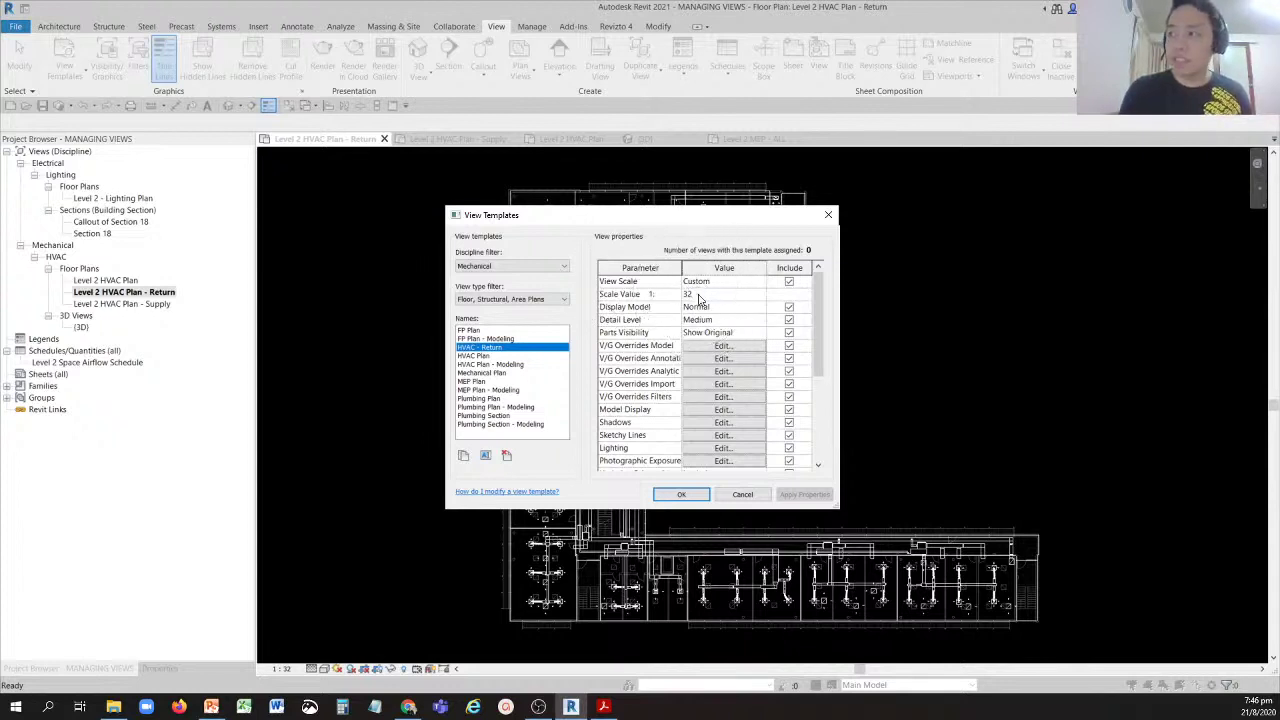
click(480, 350)
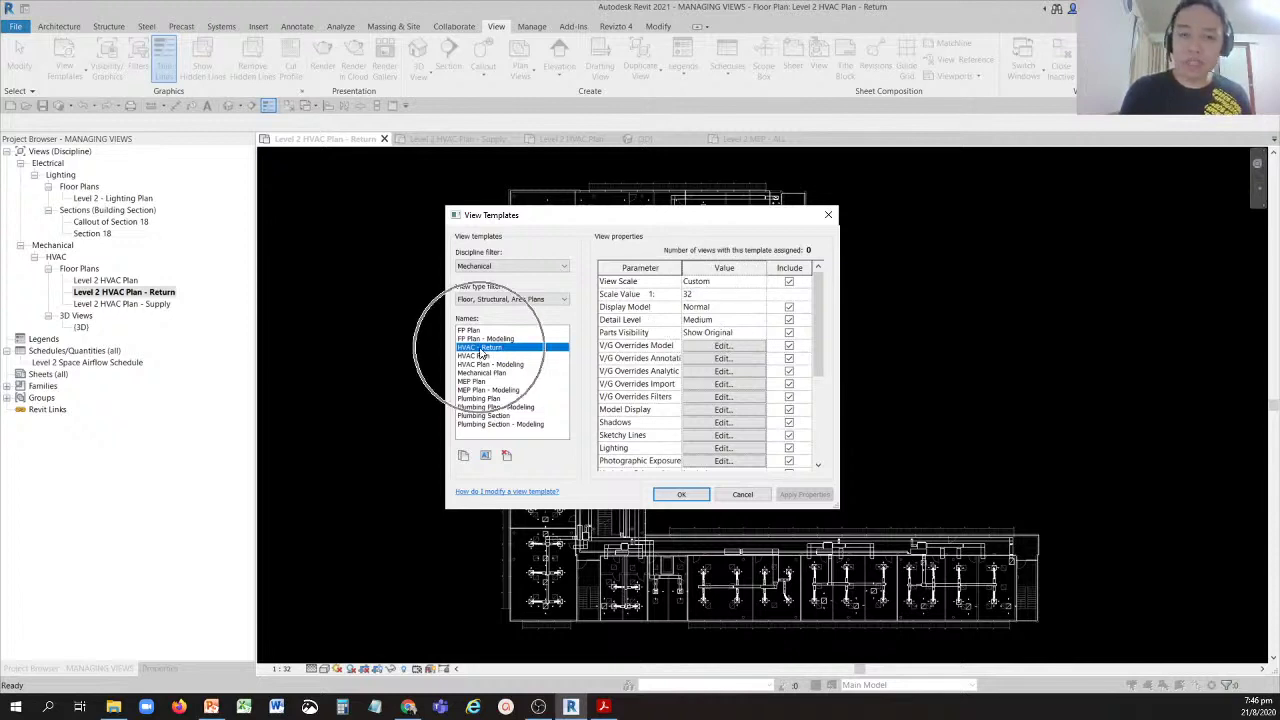
click(480, 352)
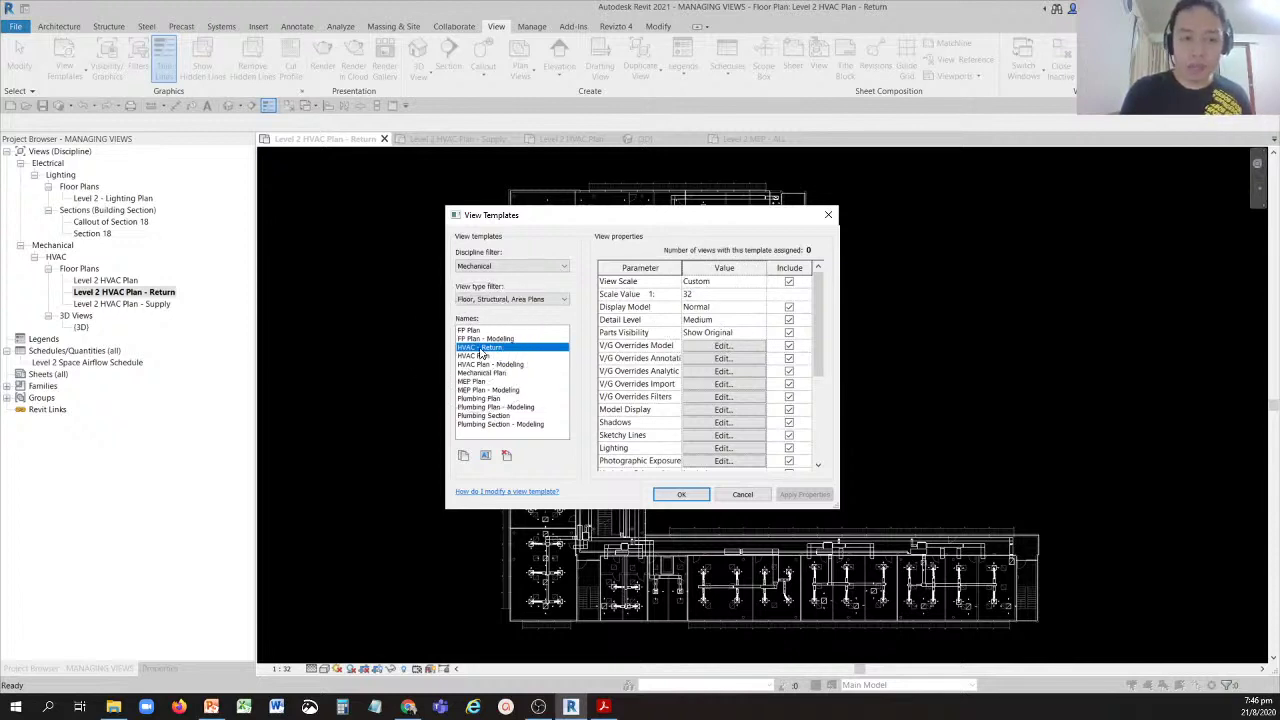
click(480, 352)
click(480, 352)
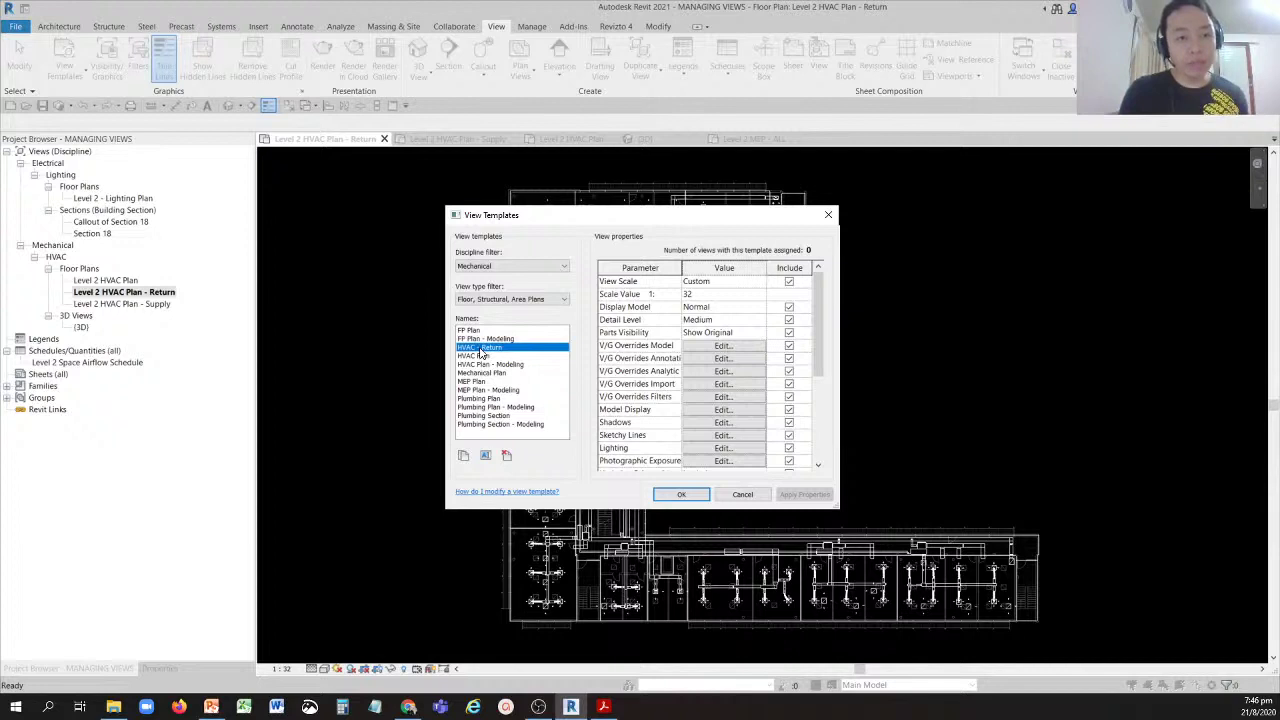
click(481, 352)
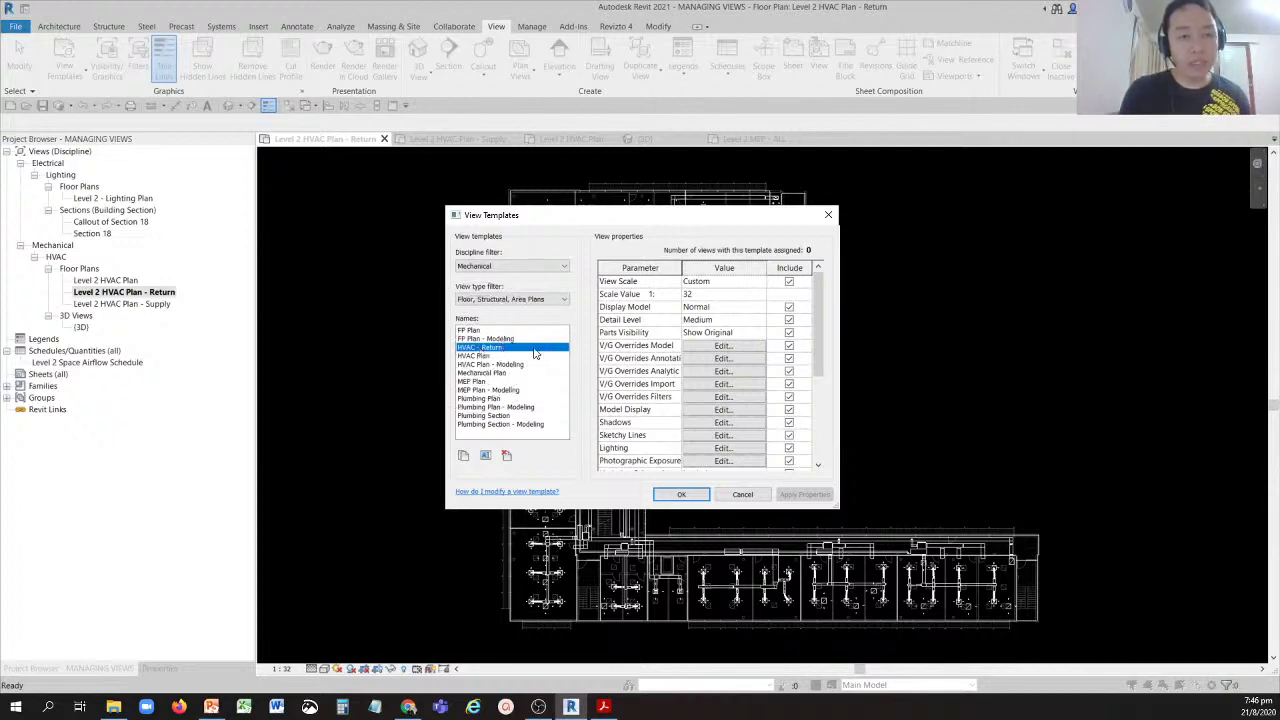
click(622, 300)
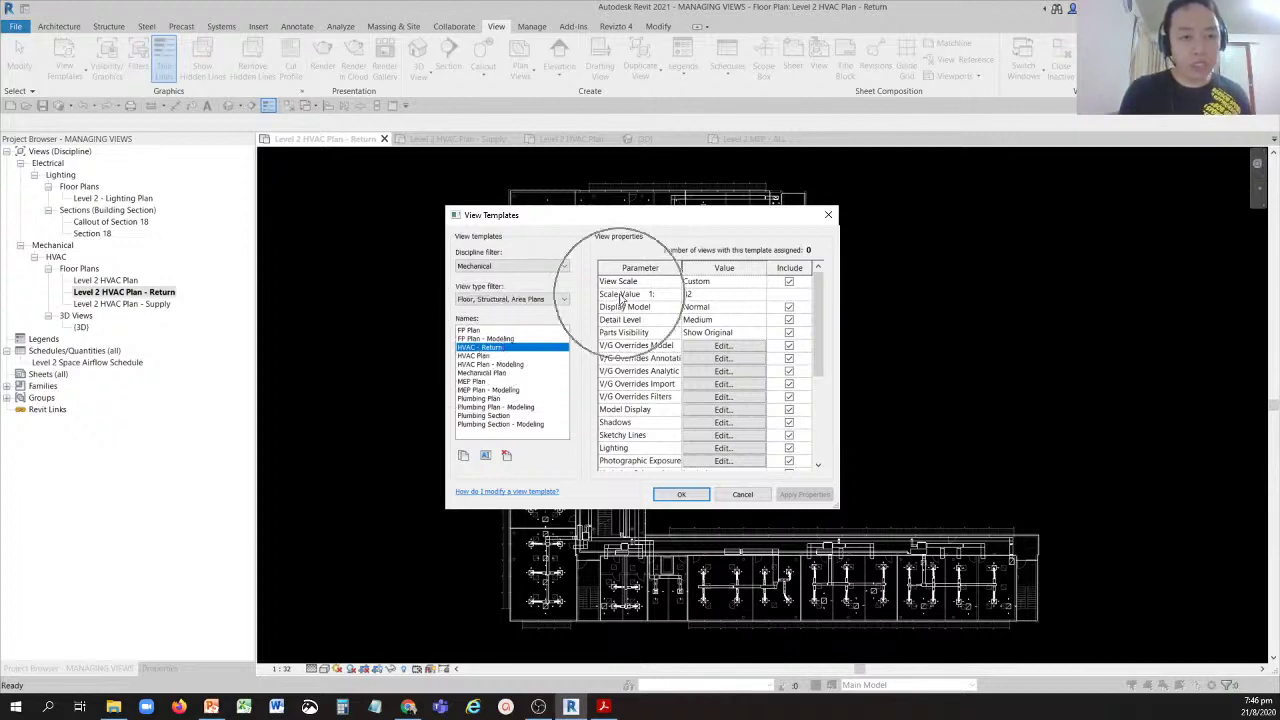
click(707, 294)
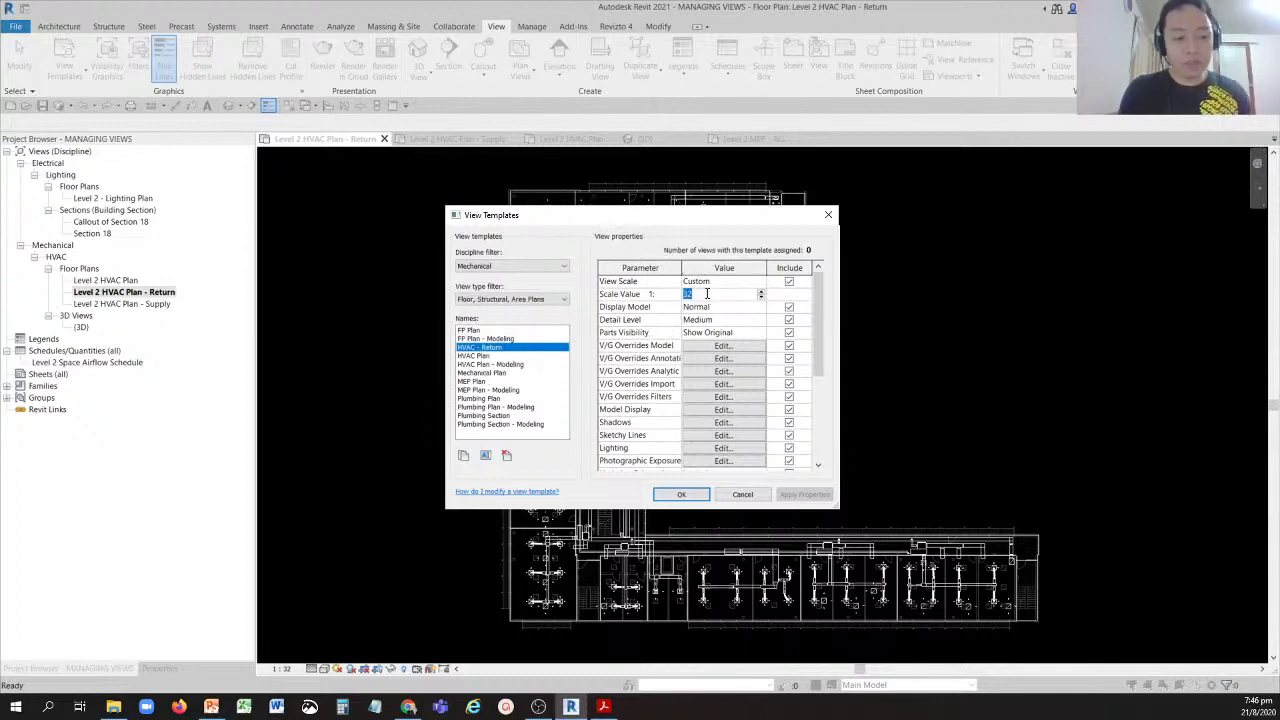
text(100)
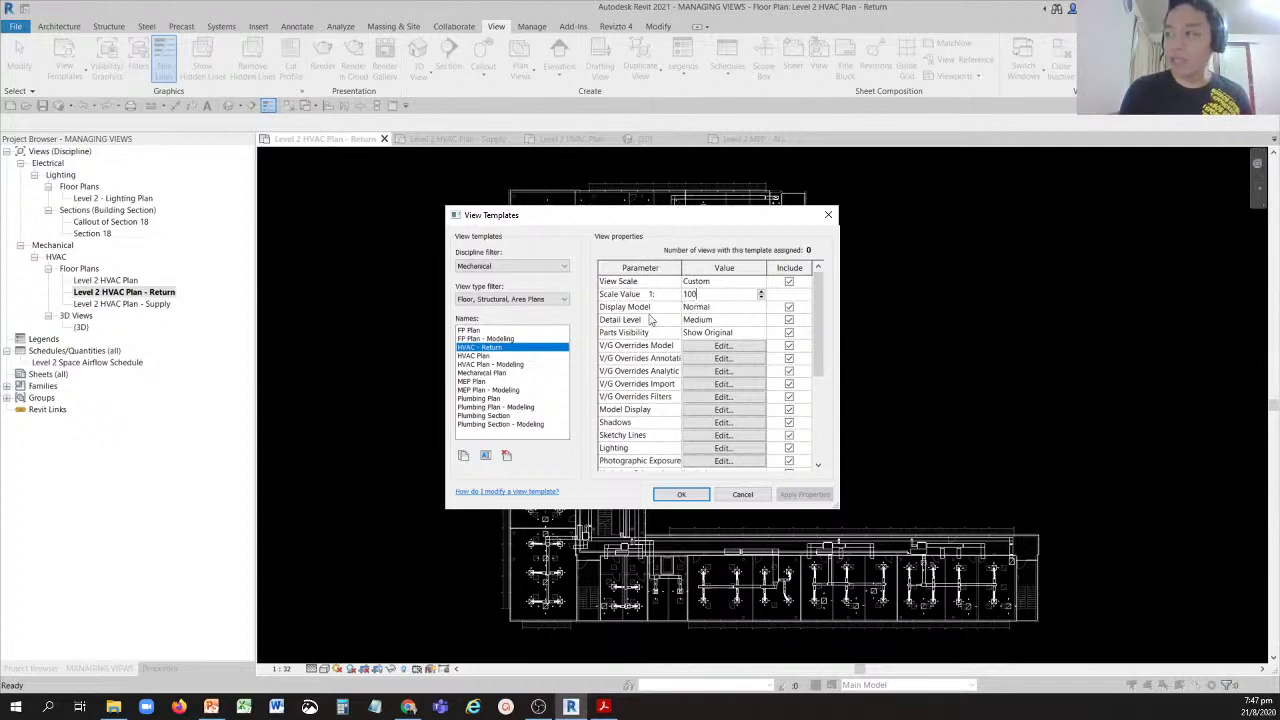
click(630, 322)
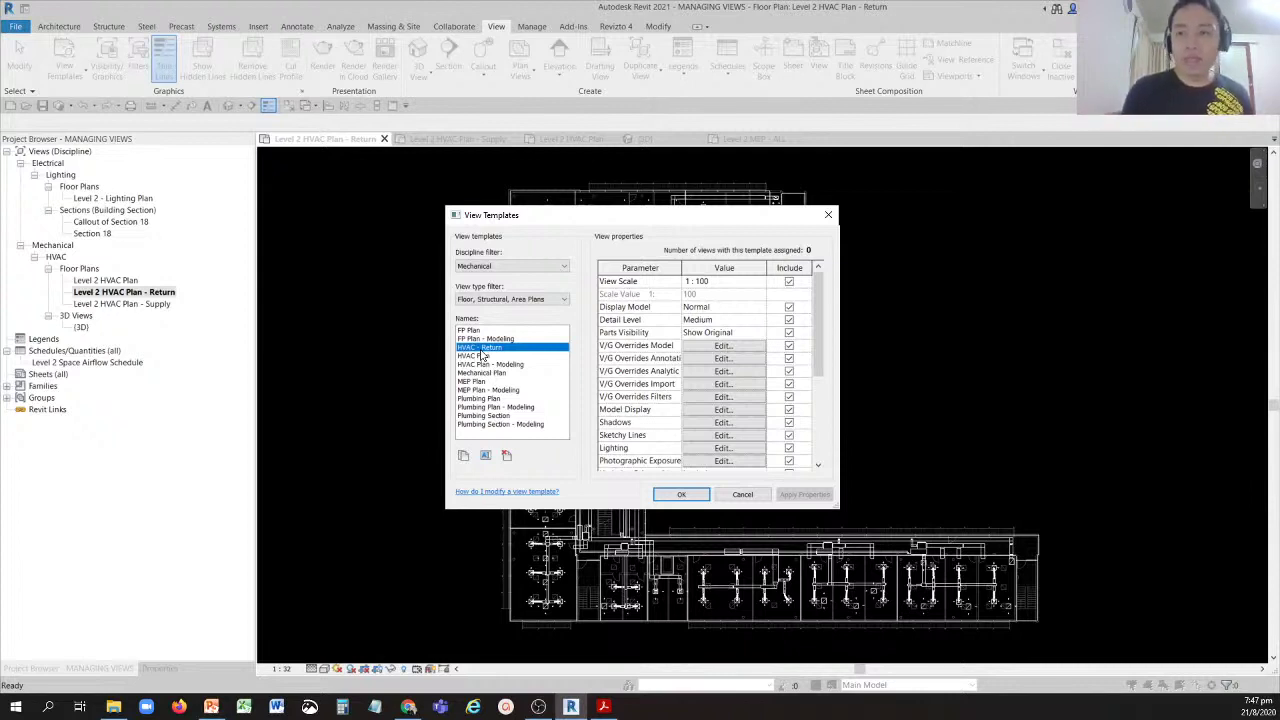
Select the V/G Overrides Model parameter and its Edit... button.
click(638, 347)
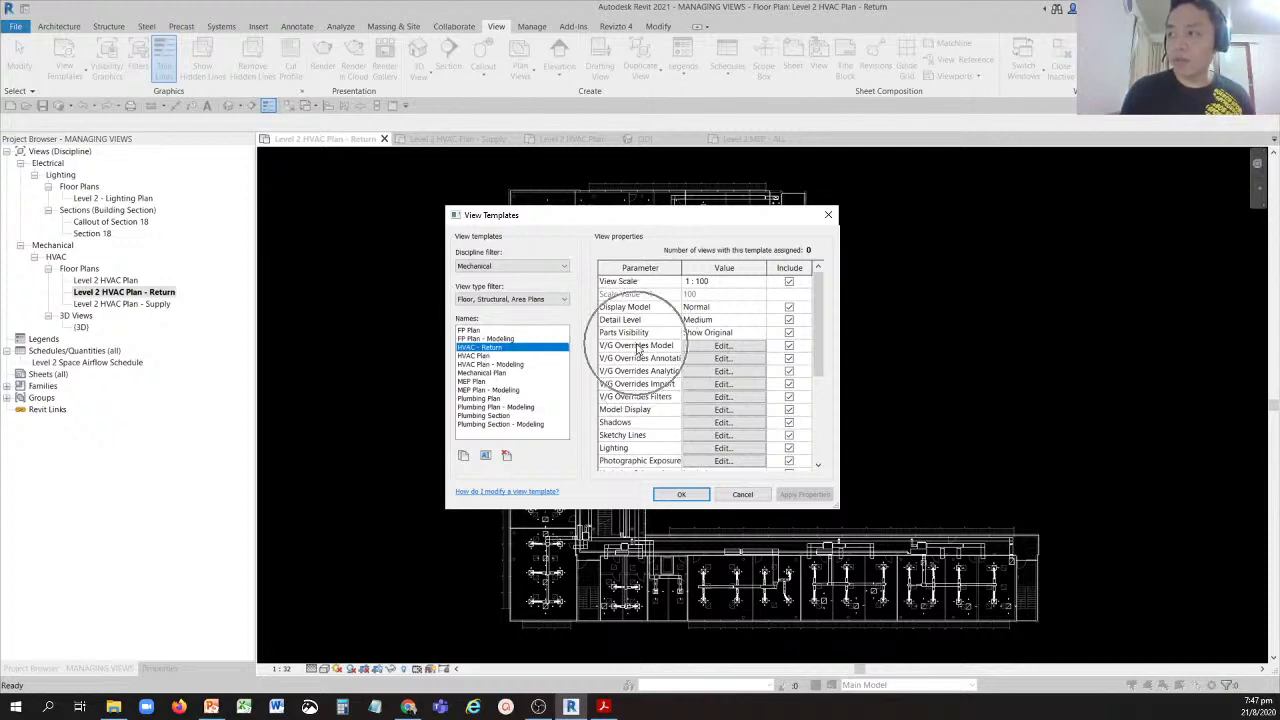
click(638, 345)
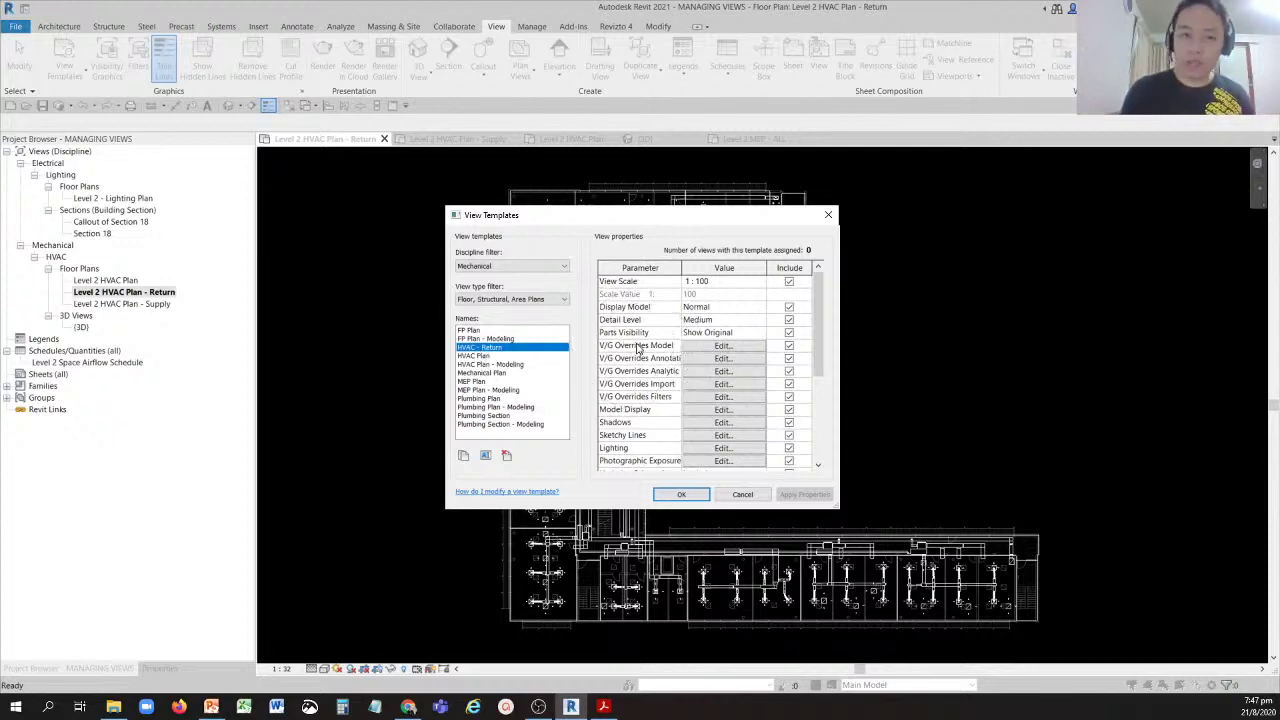
click(637, 363)
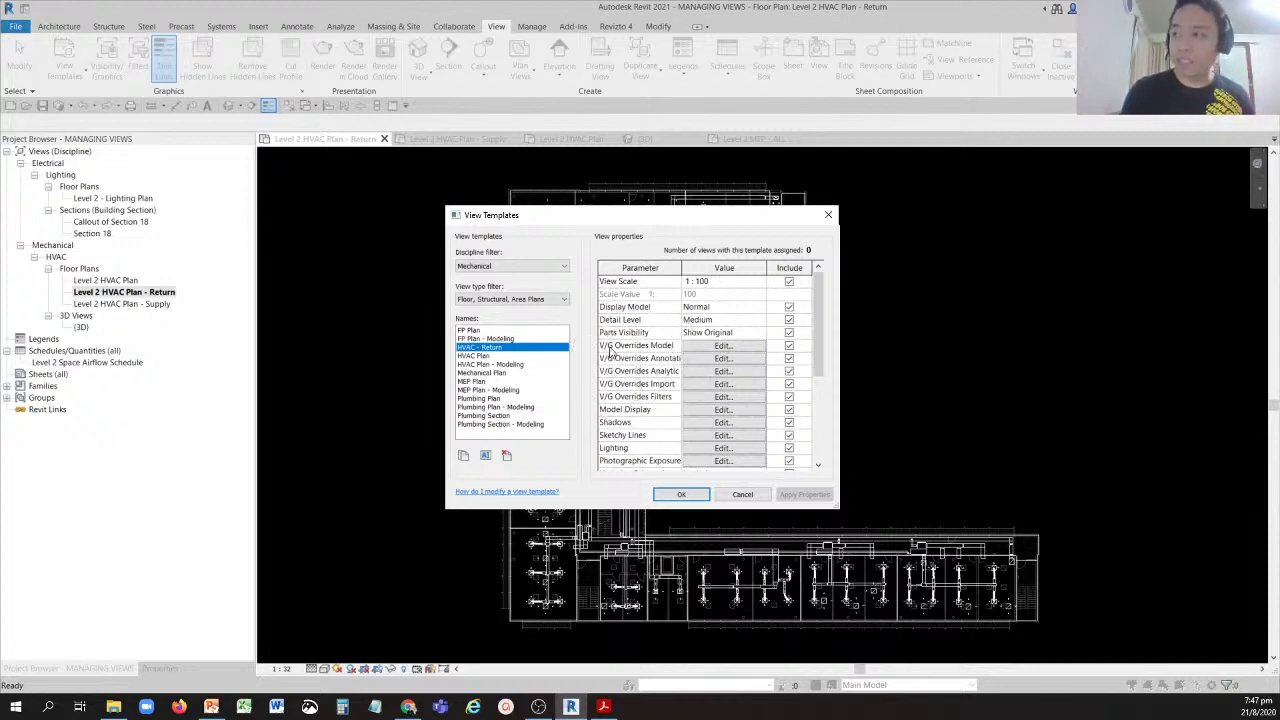
click(609, 346)
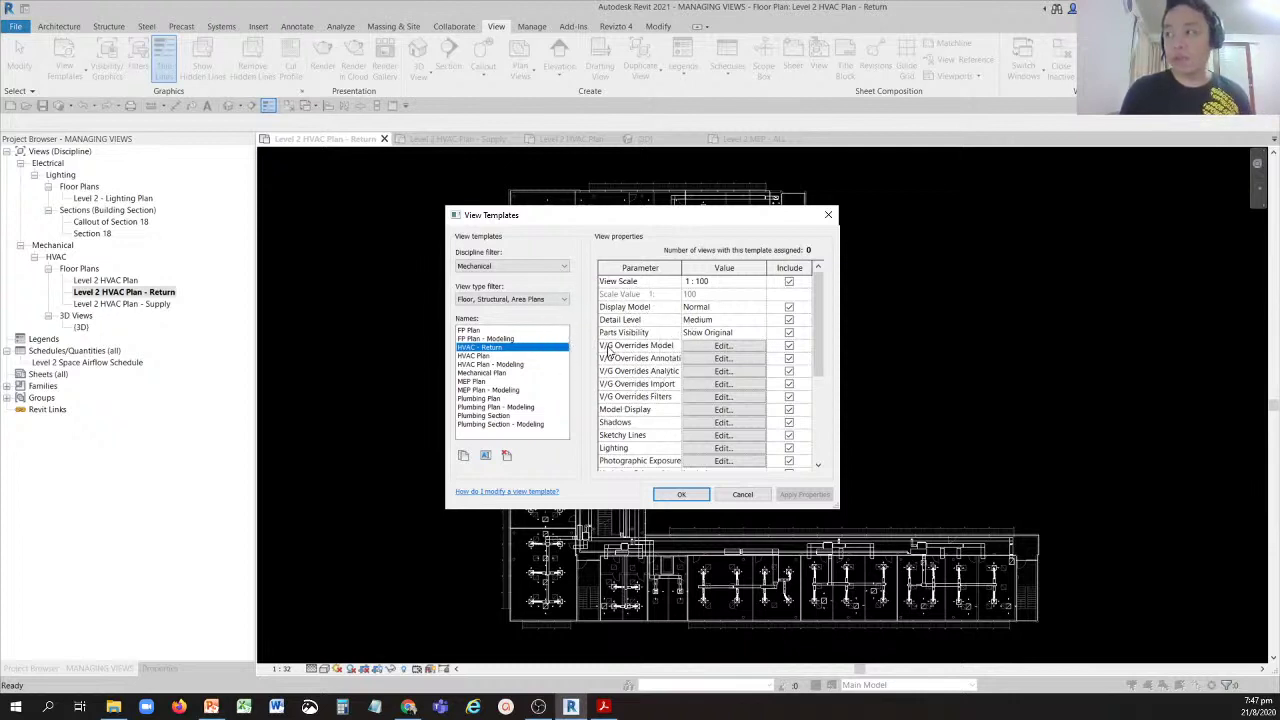
click(717, 347)
click(717, 347)
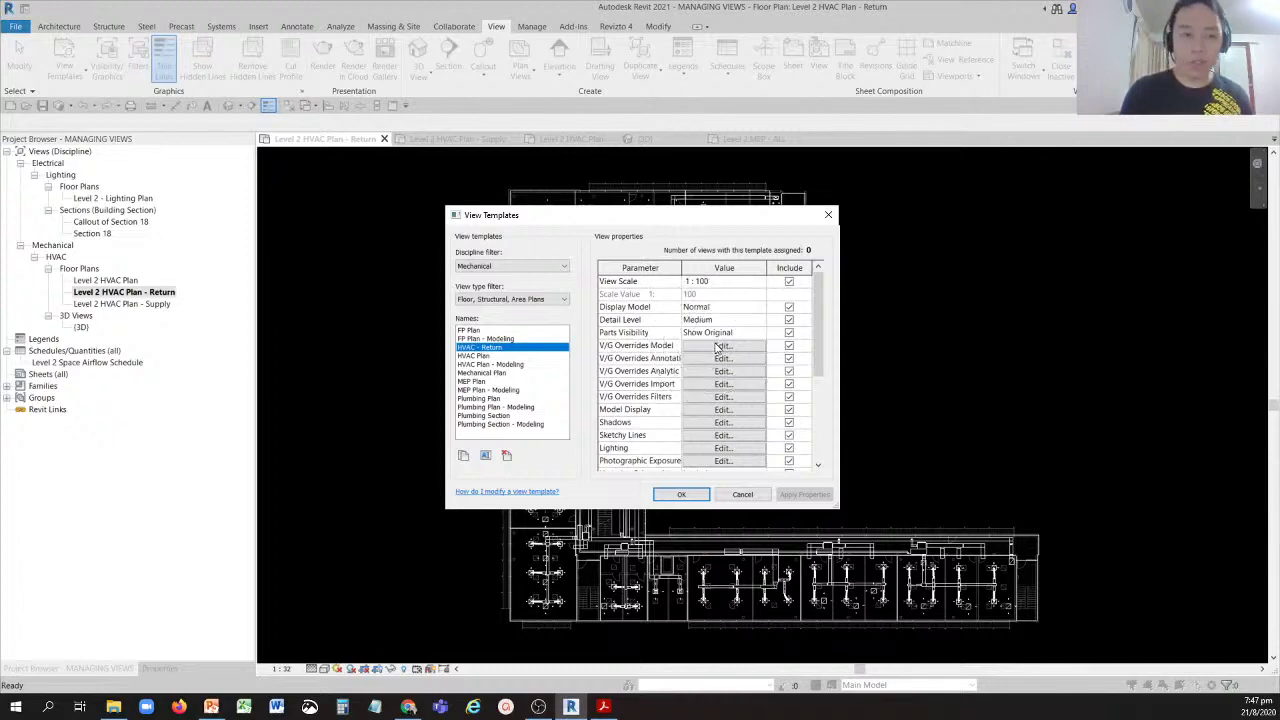
Open HVAC - Return's Visibility/Graphic Overrides and review its Analytical, Imported, Filters and Model tabs.
click(717, 347)
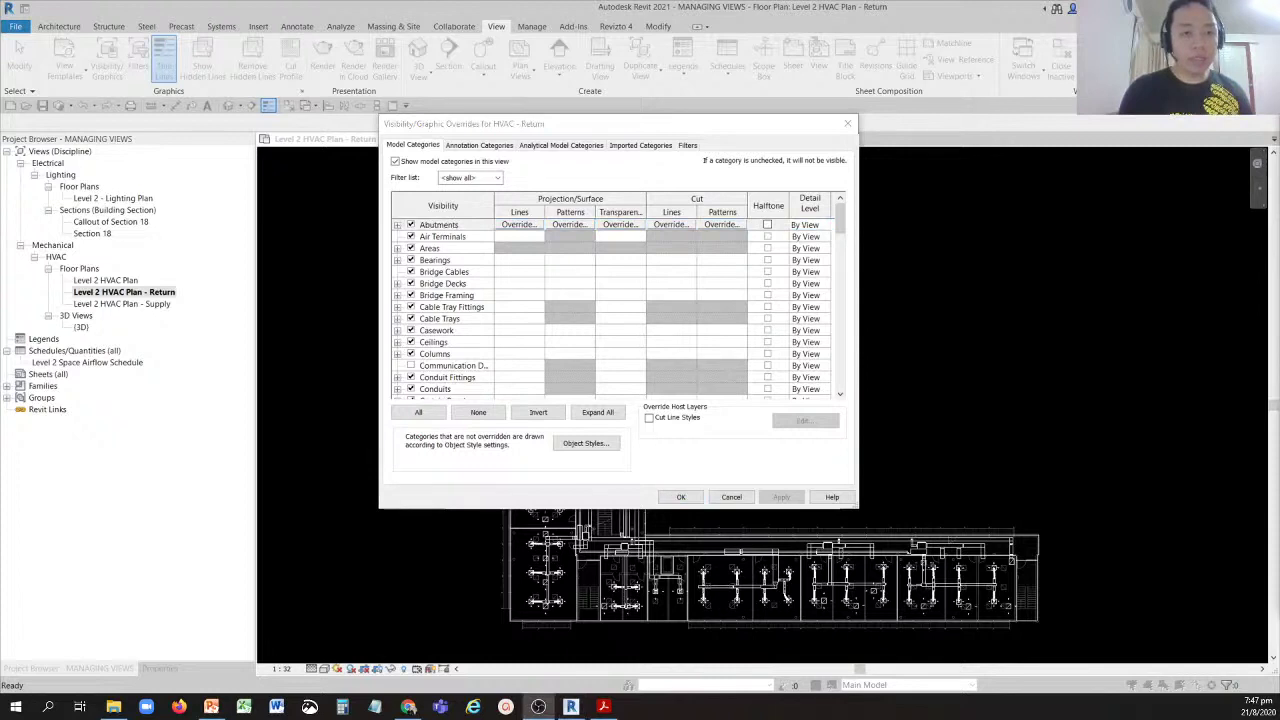
click(527, 148)
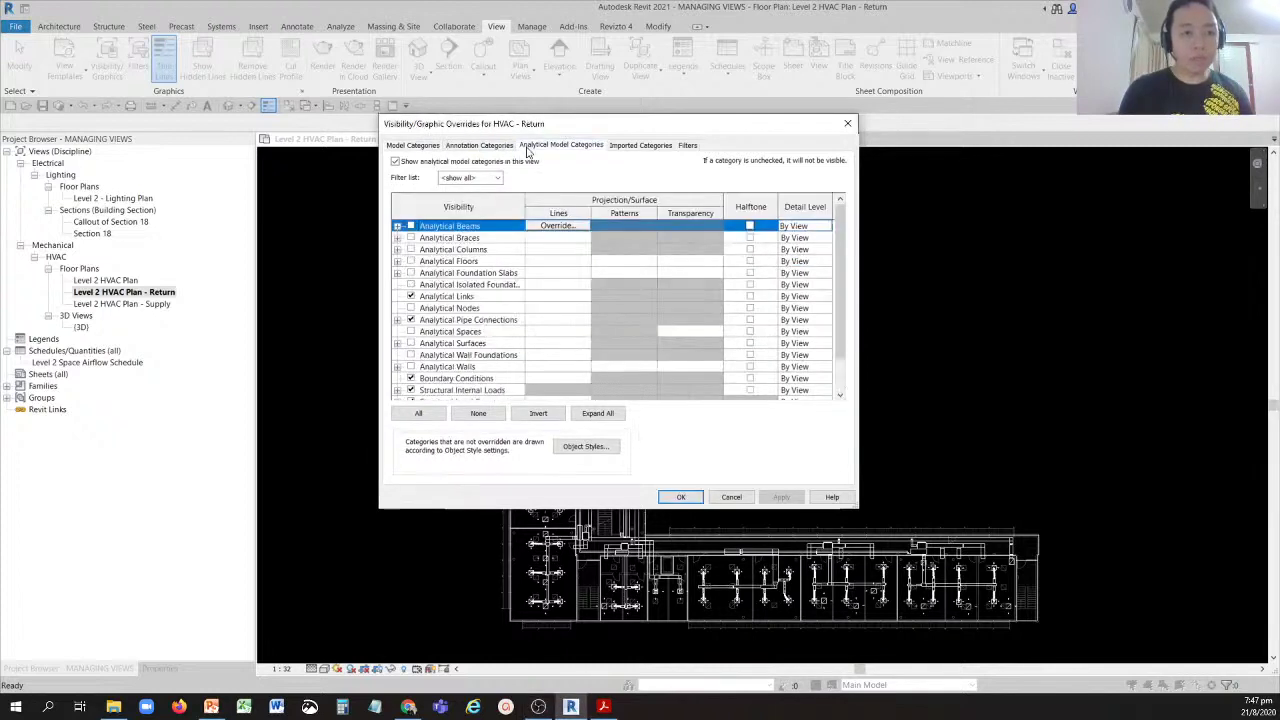
click(640, 146)
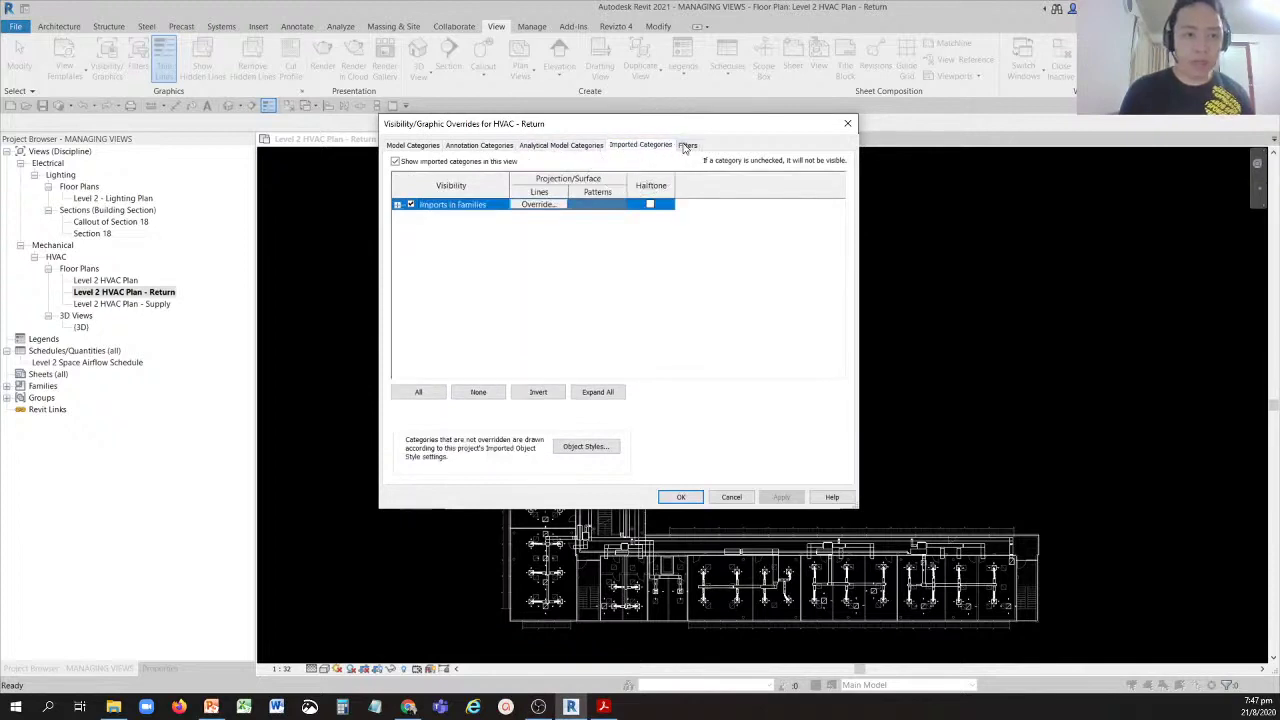
click(686, 146)
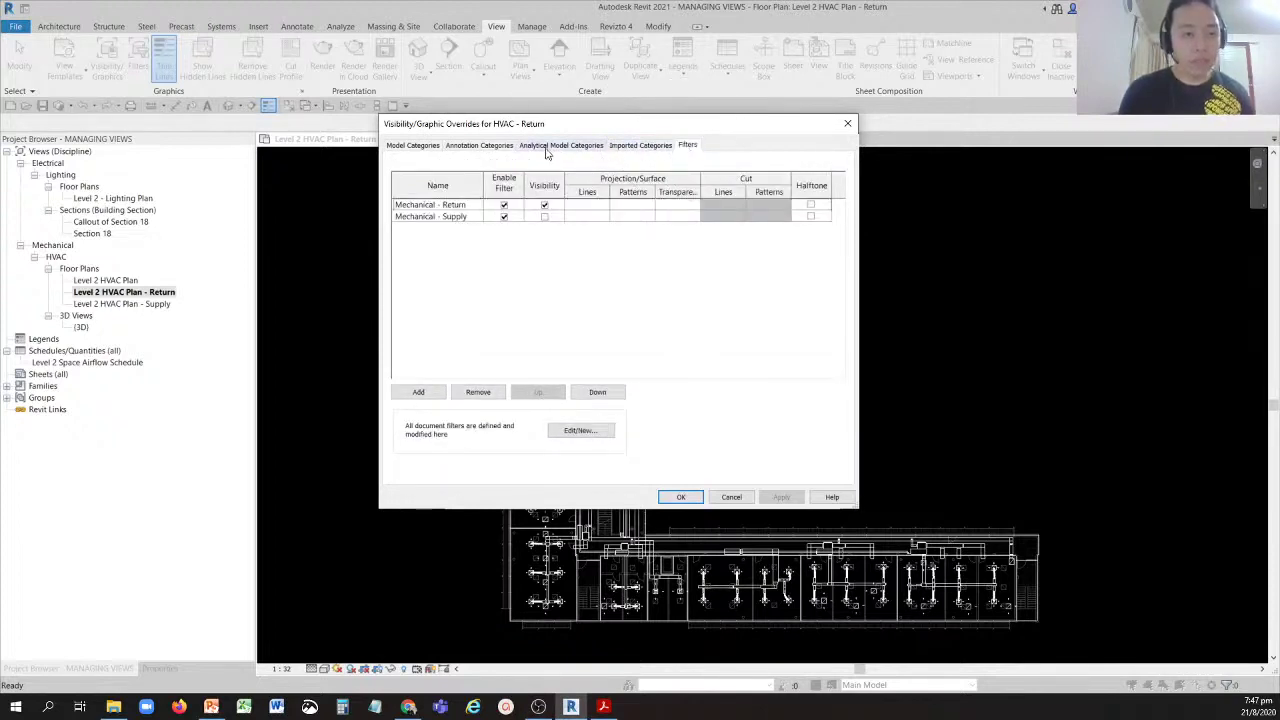
click(414, 147)
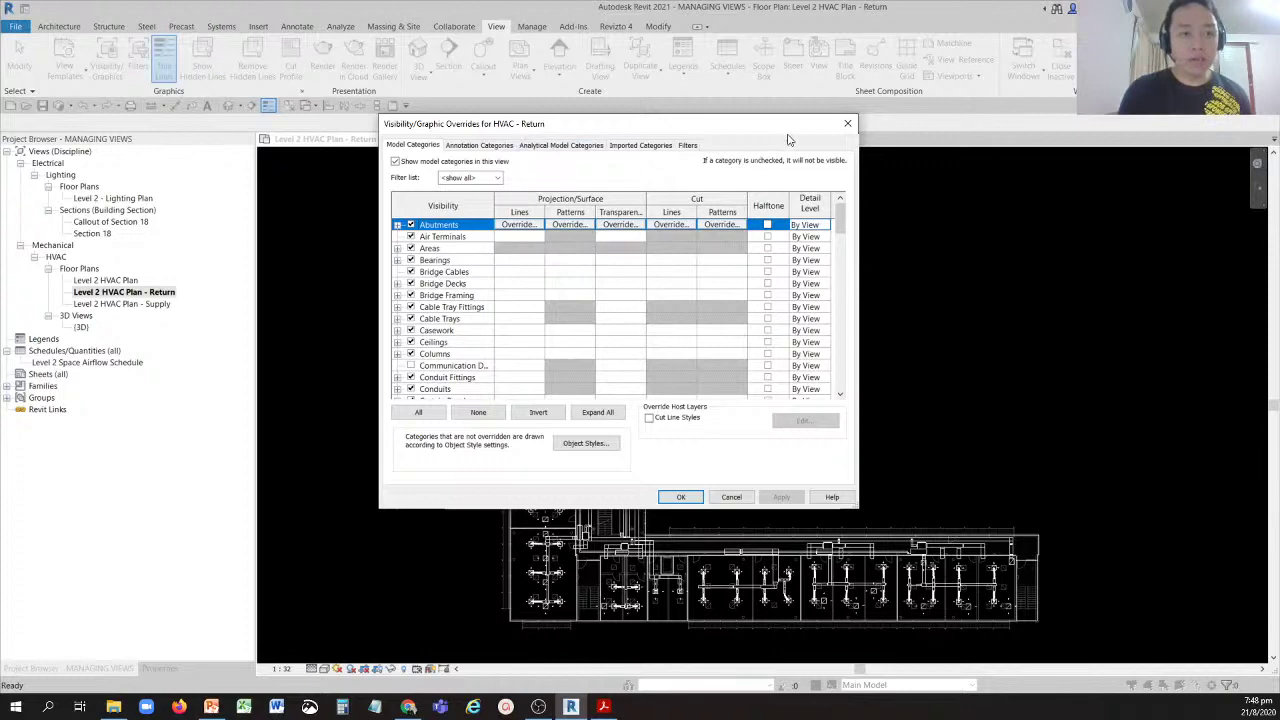
Close the overrides and browse the HVAC Plan, Mechanical Plan and Plumbing Section - Modeling templates.
click(847, 124)
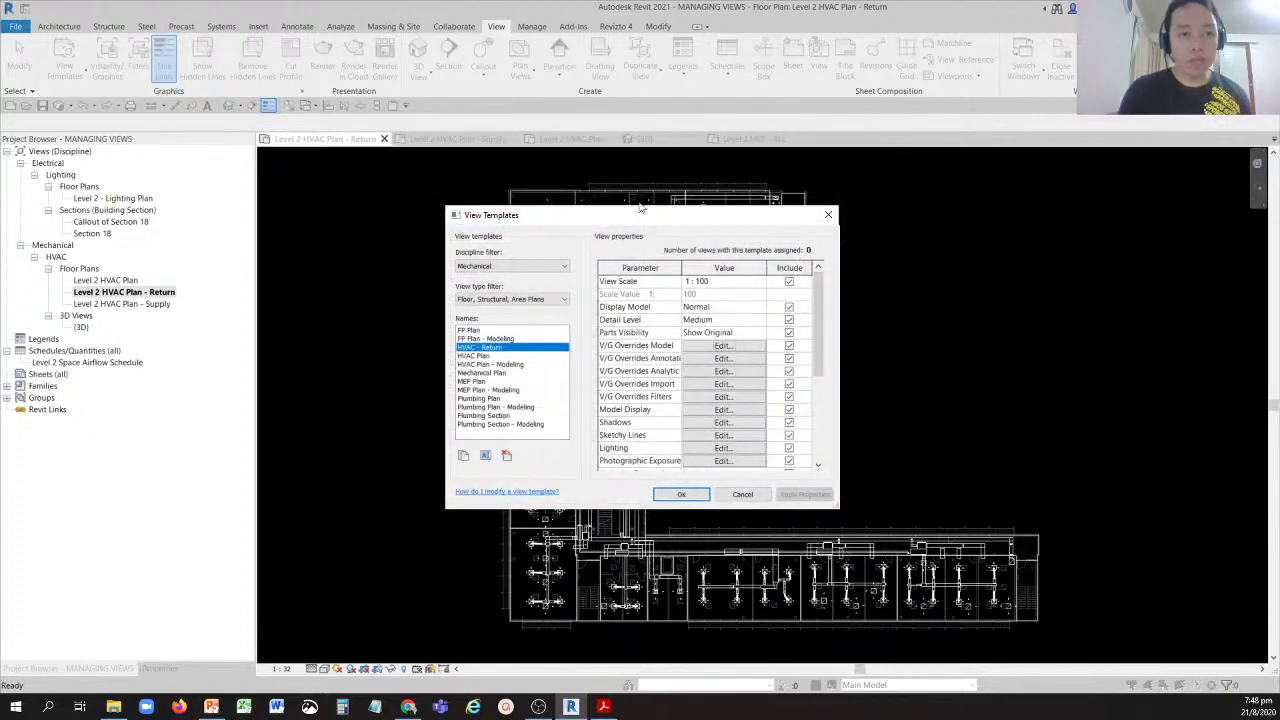
click(480, 357)
click(482, 364)
click(484, 372)
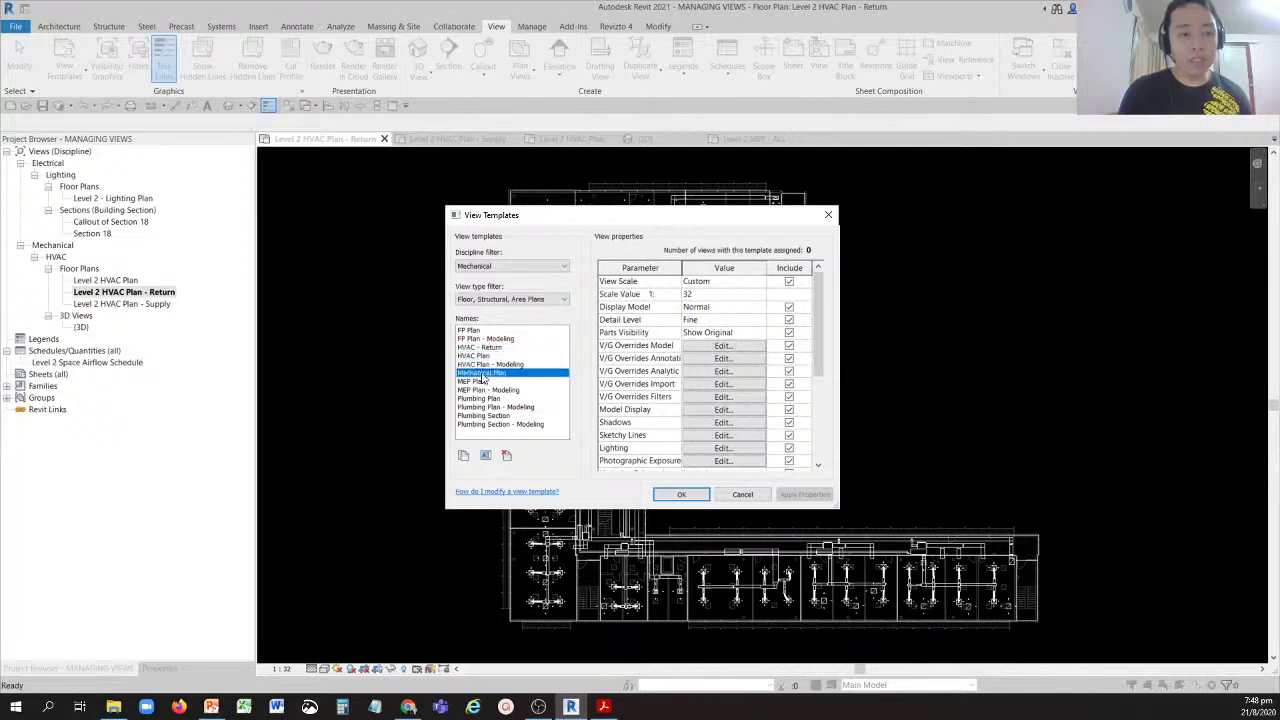
click(482, 383)
click(484, 408)
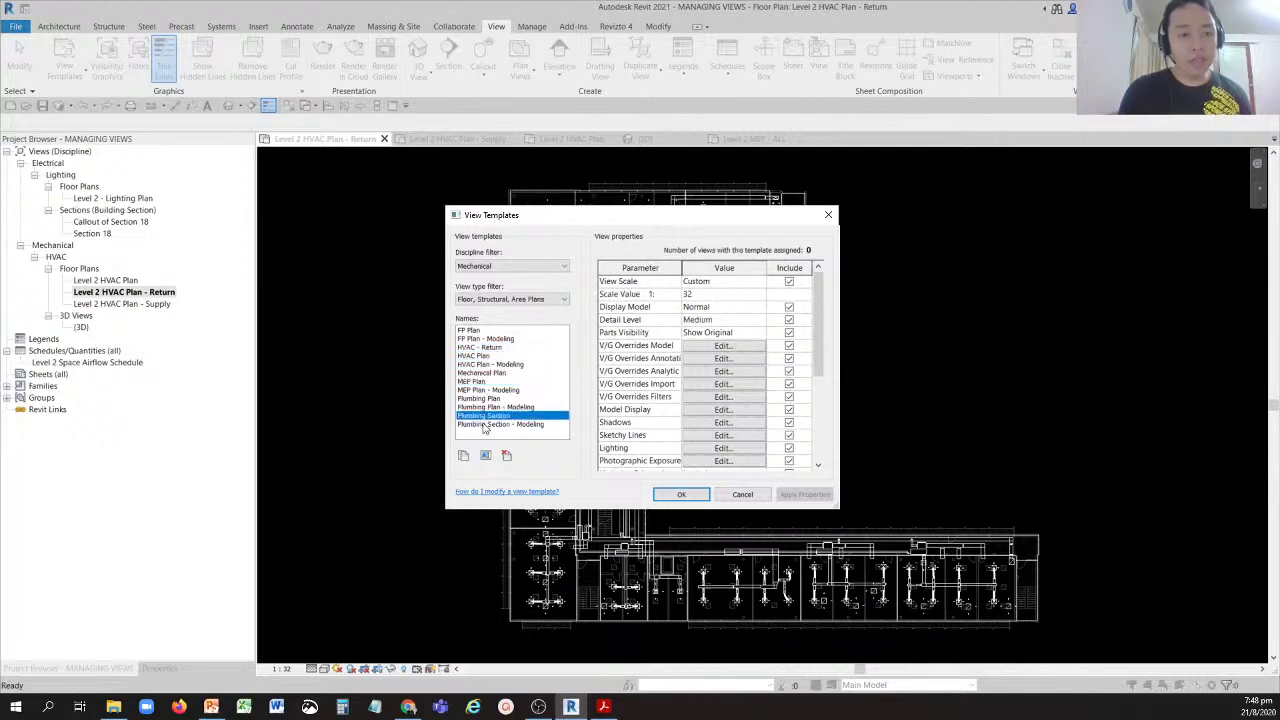
click(485, 425)
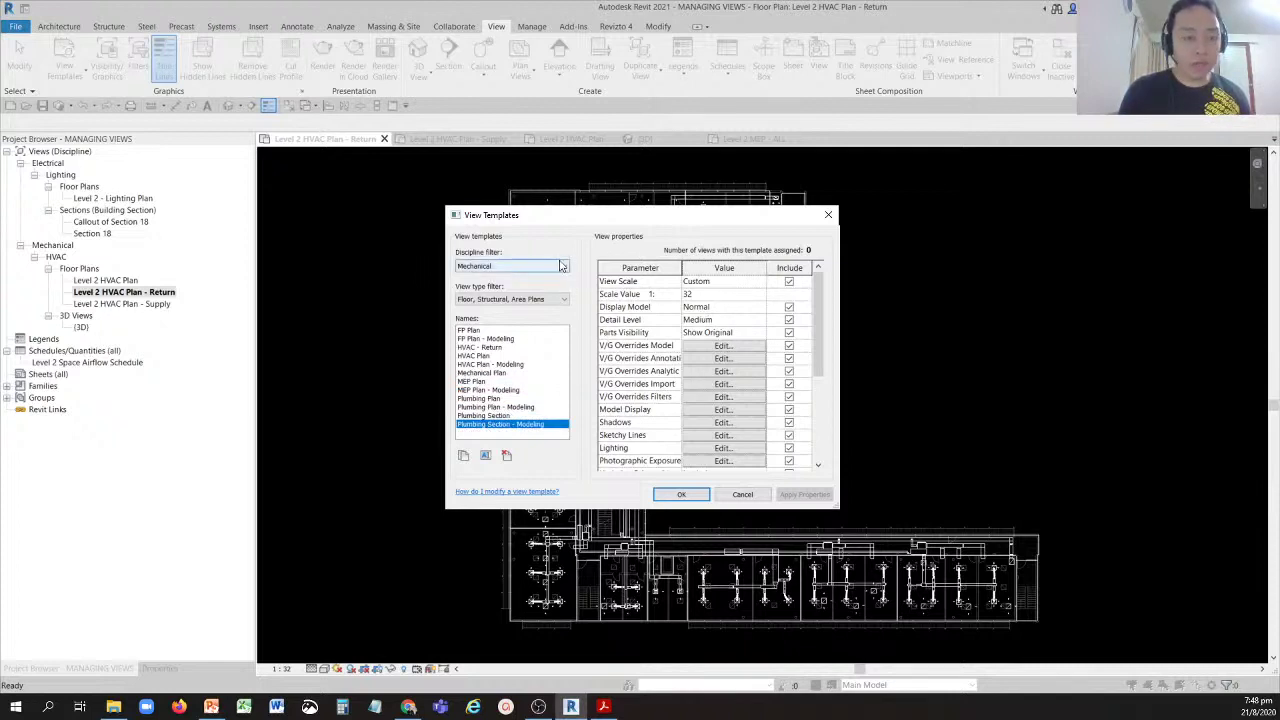
Reselect the HVAC - Return template and check its 1 : 100 scale settings.
click(490, 347)
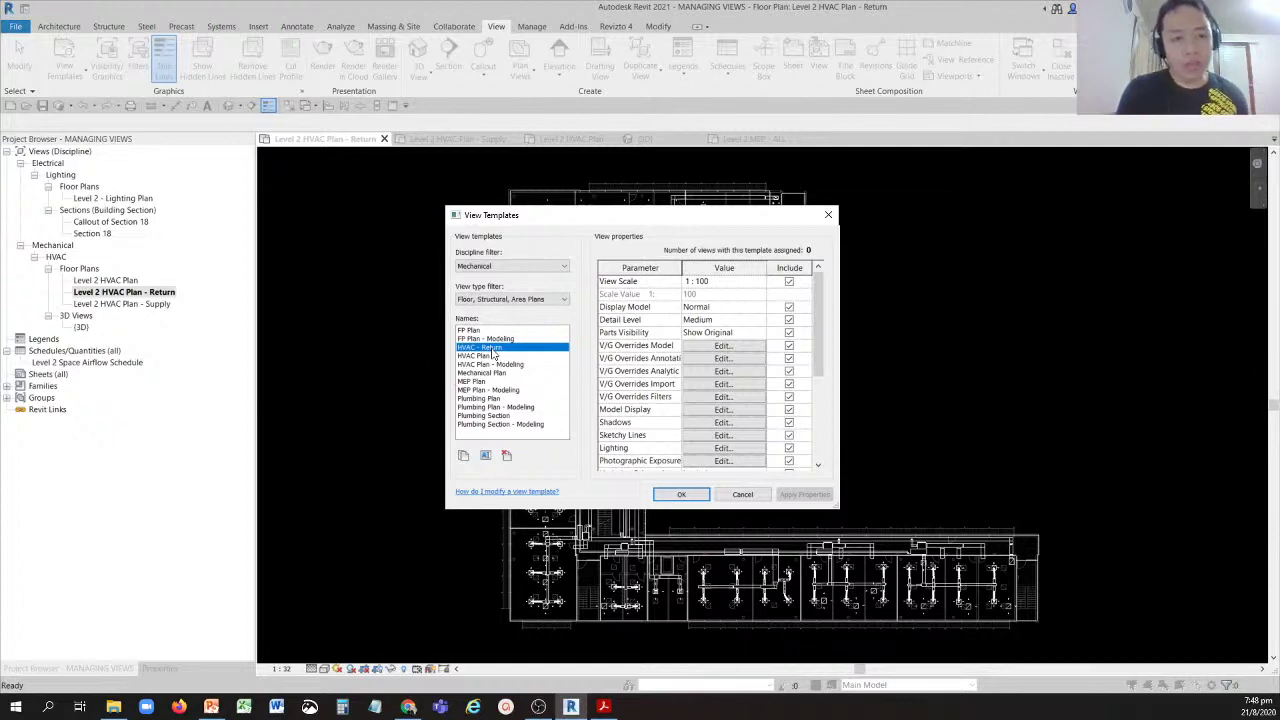
click(692, 286)
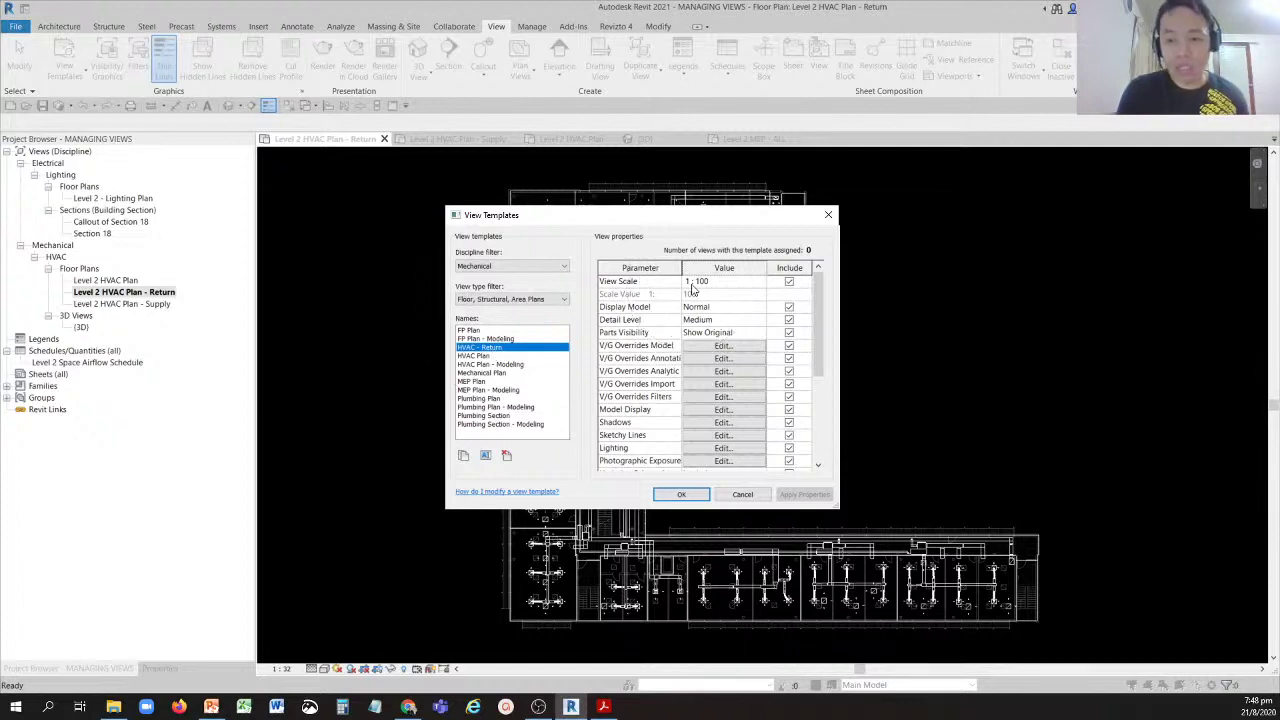
click(692, 287)
click(692, 287)
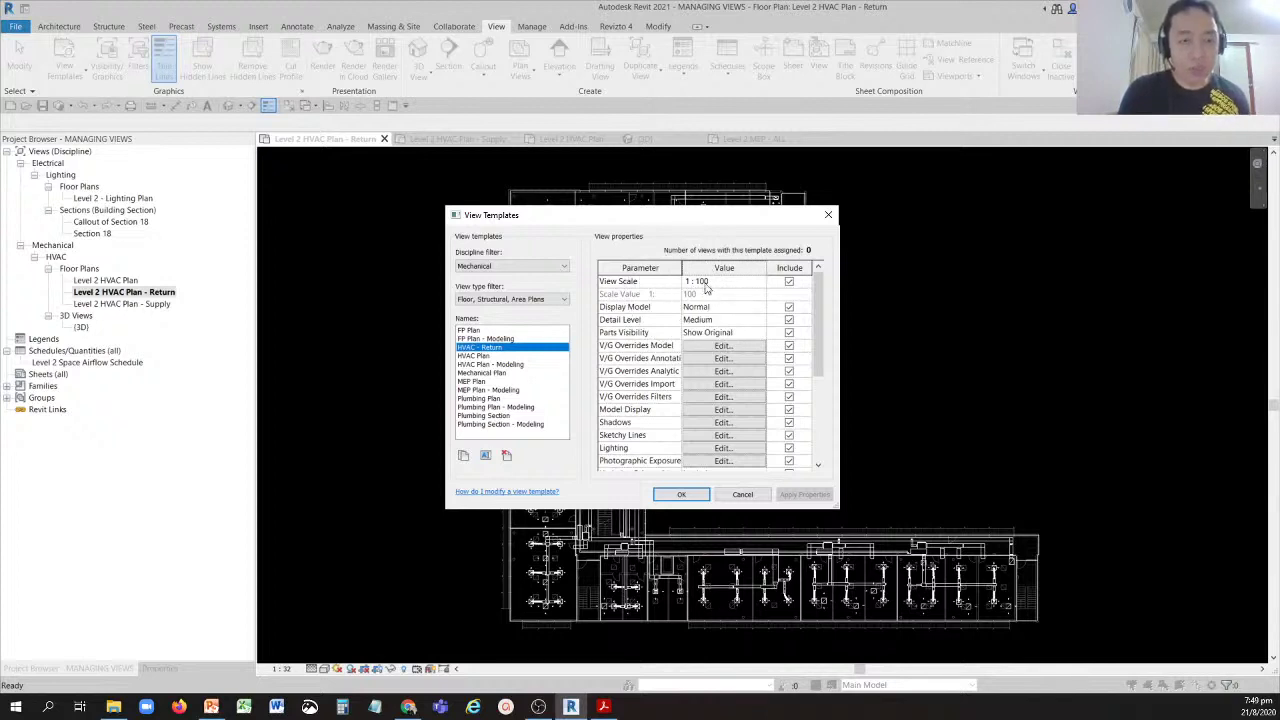
click(506, 352)
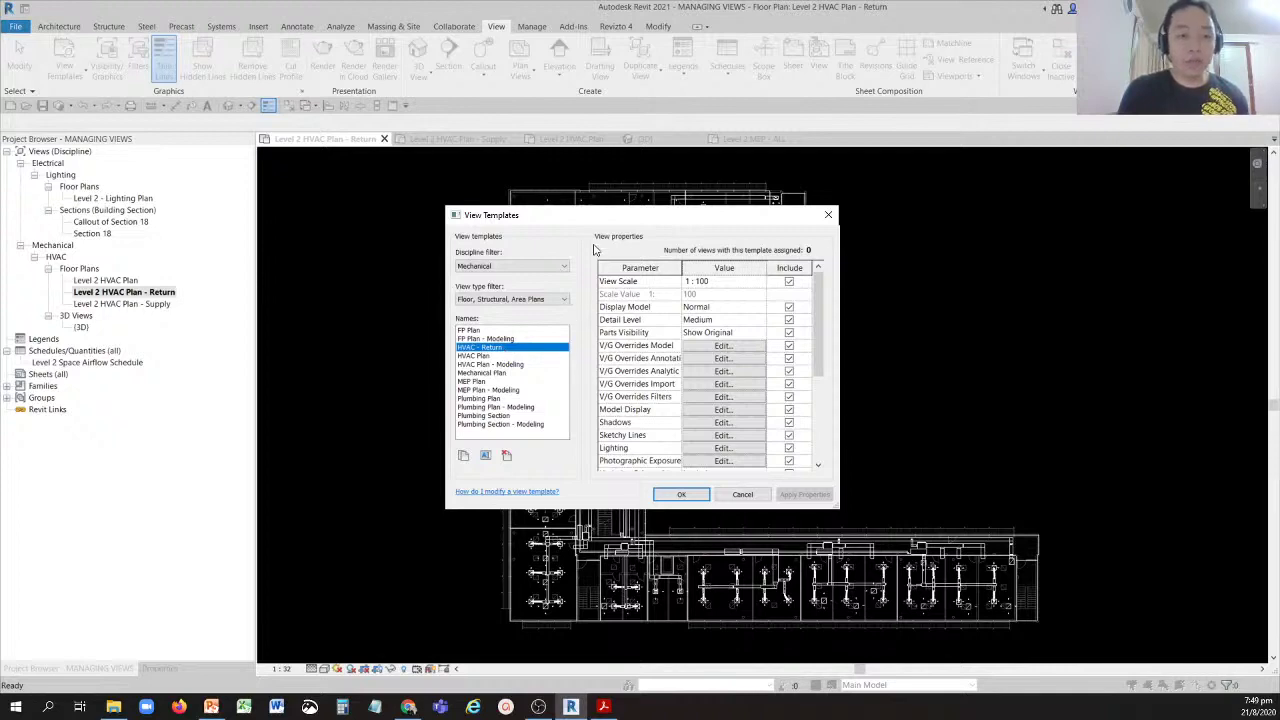
drag(580, 222, 936, 183)
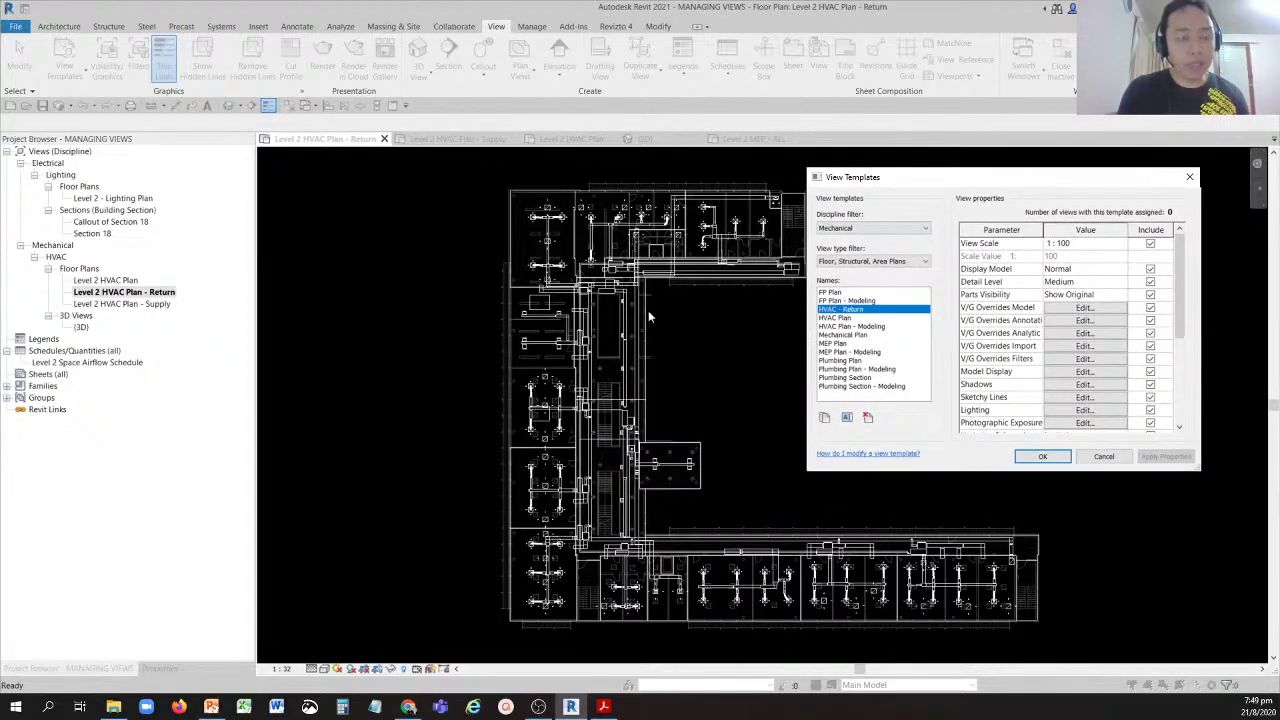
click(140, 297)
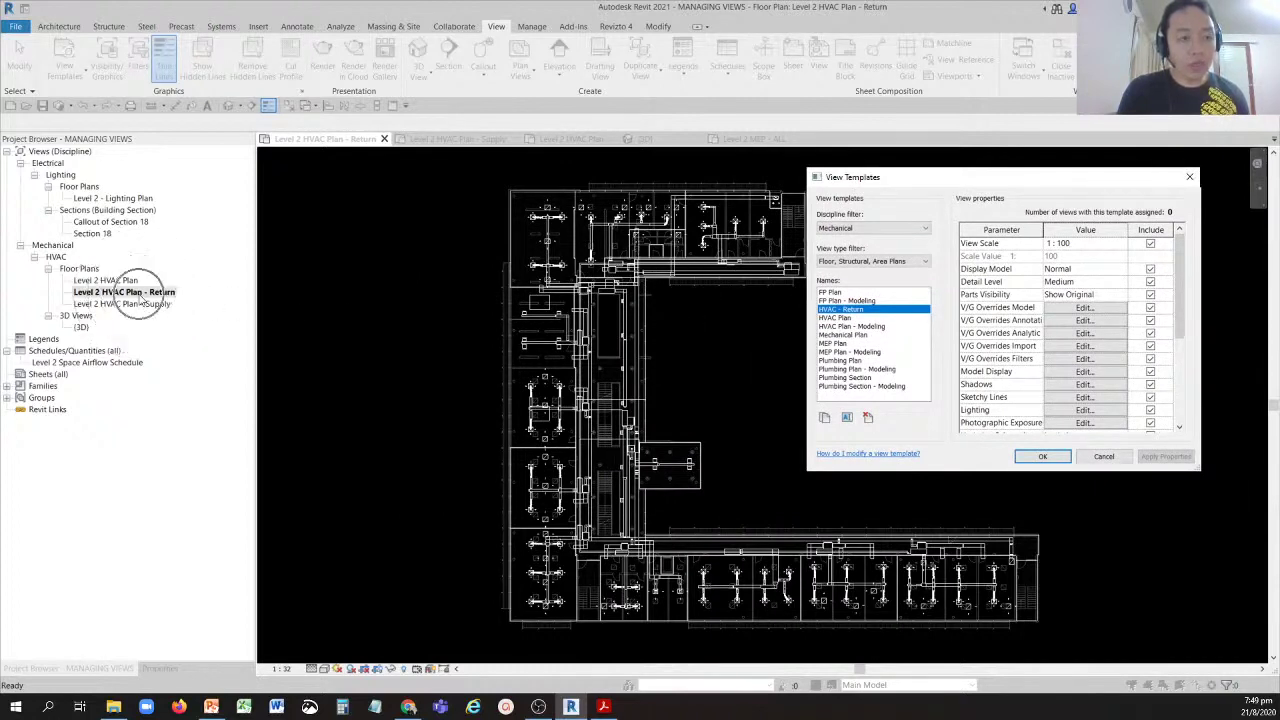
click(126, 283)
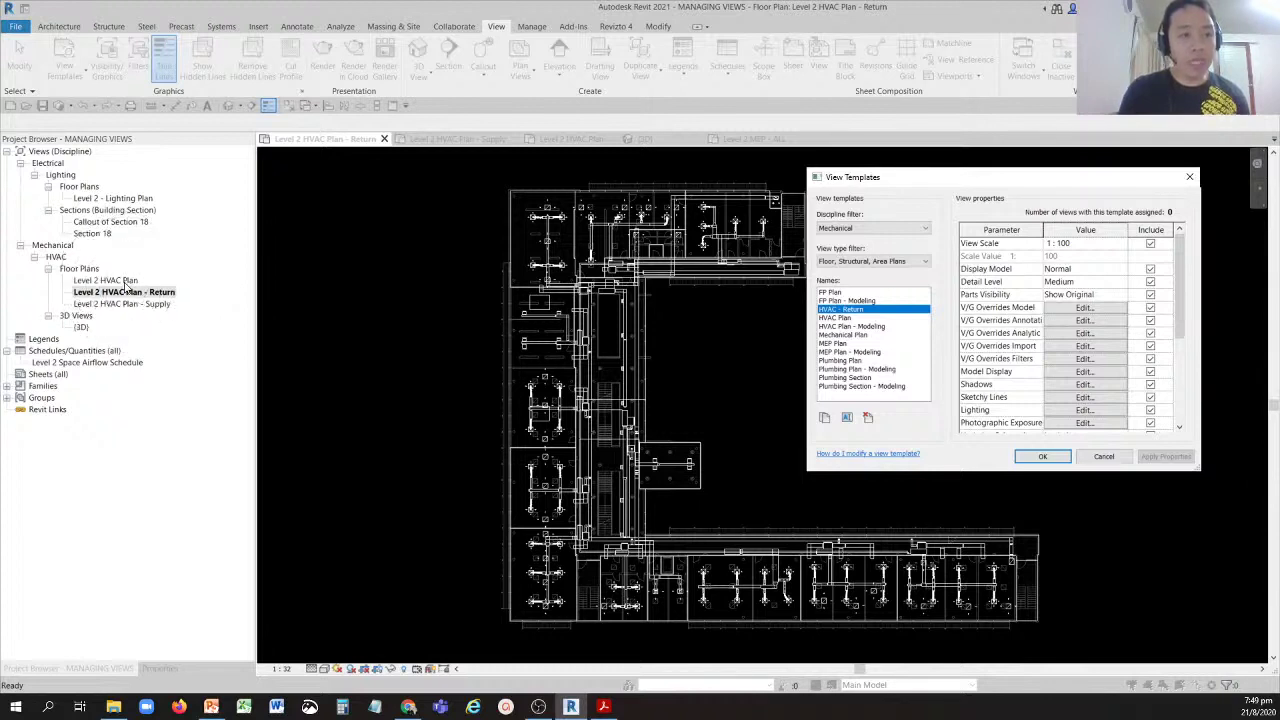
click(126, 283)
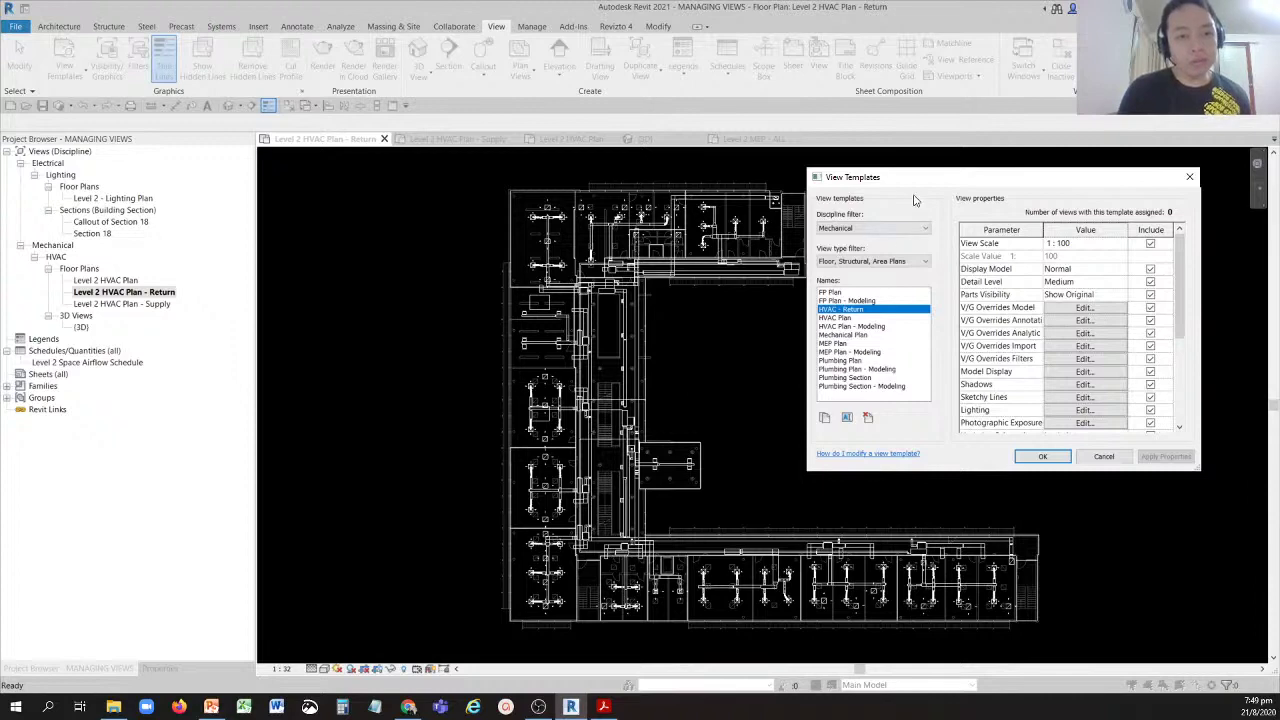
drag(912, 180, 637, 187)
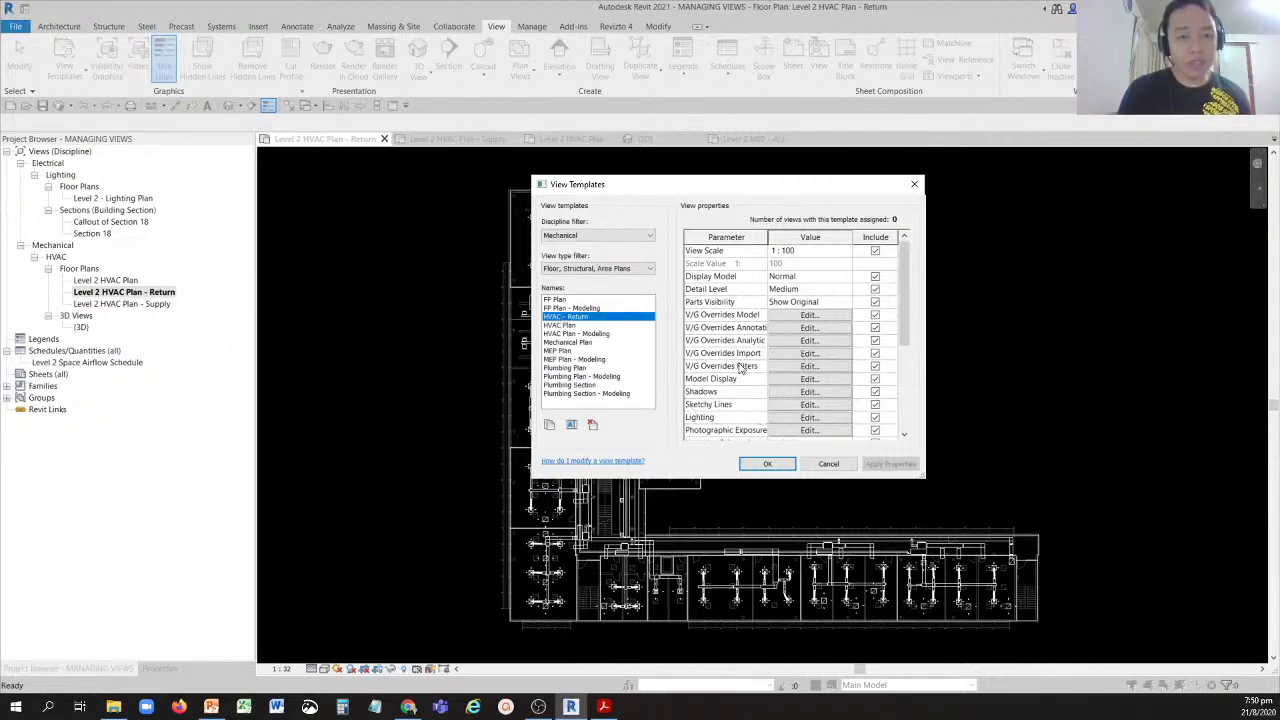
Check filters show Mechanical - Return and hide Mechanical - Supply, close both dialogs, select the Return view.
click(808, 367)
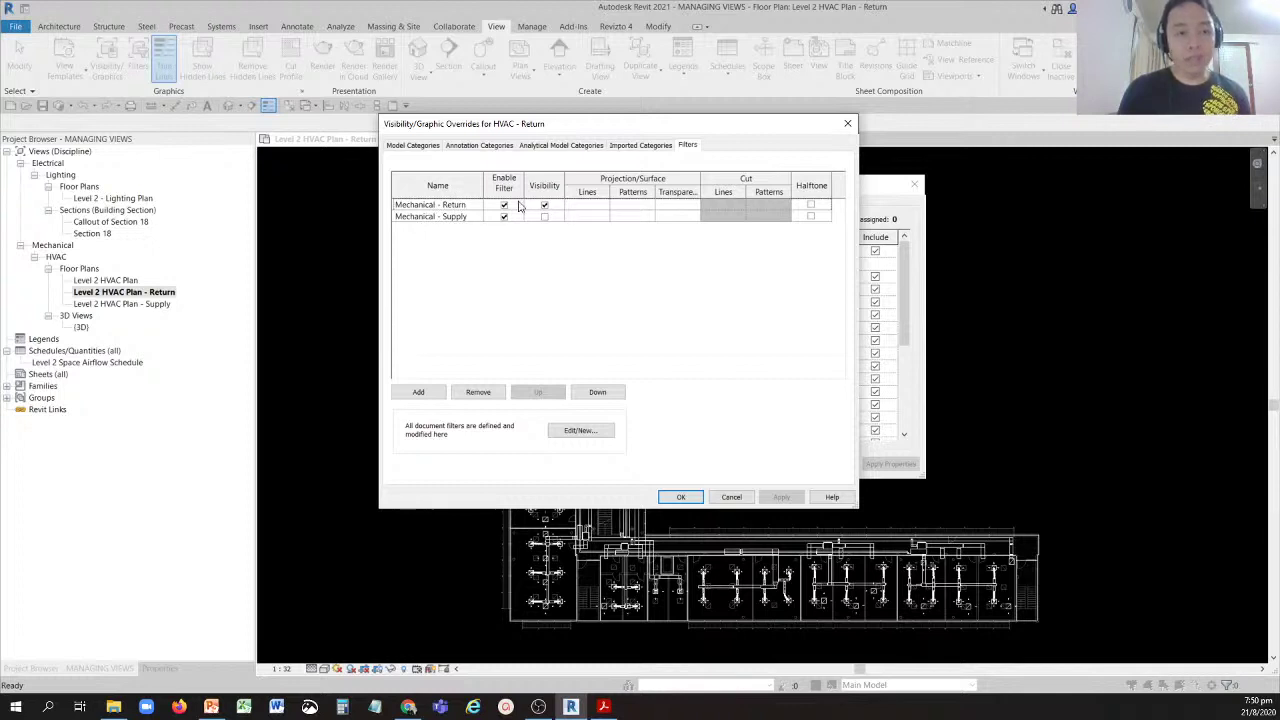
click(681, 498)
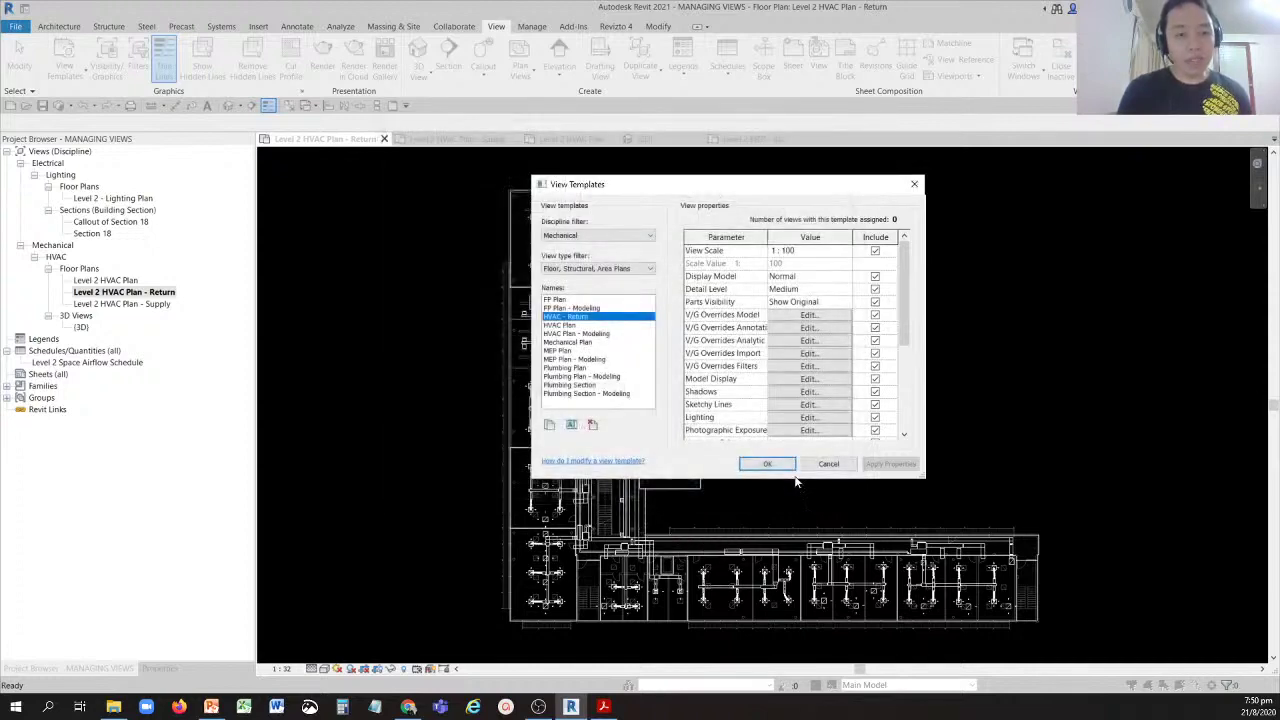
click(770, 466)
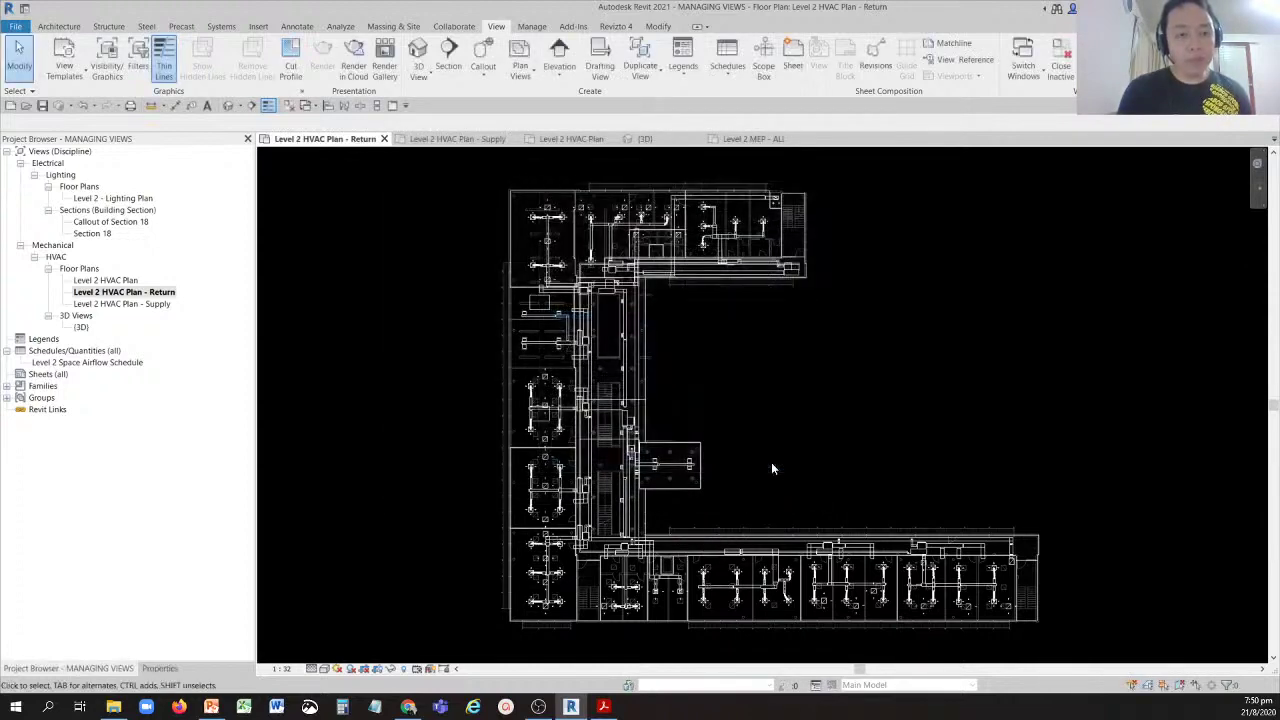
click(138, 292)
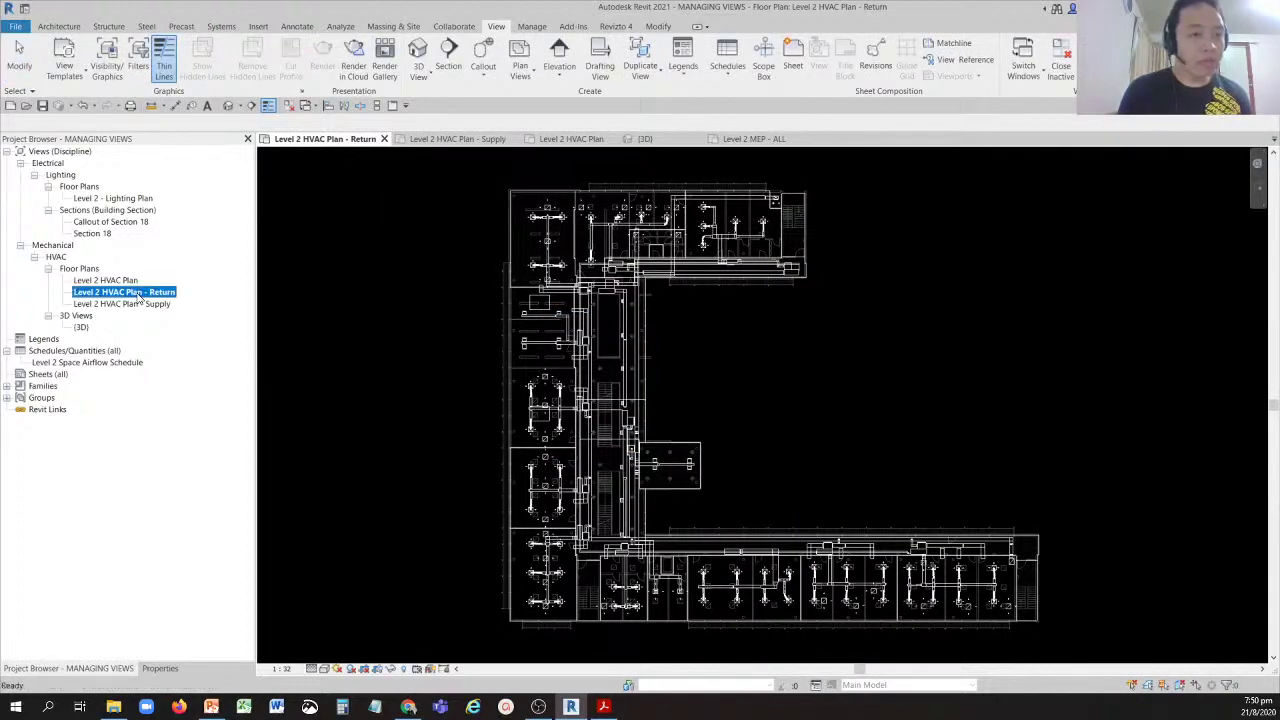
Apply the HVAC - Return template's properties to Level 2 HVAC Plan - Return via Apply Template Properties.
right_click(138, 293)
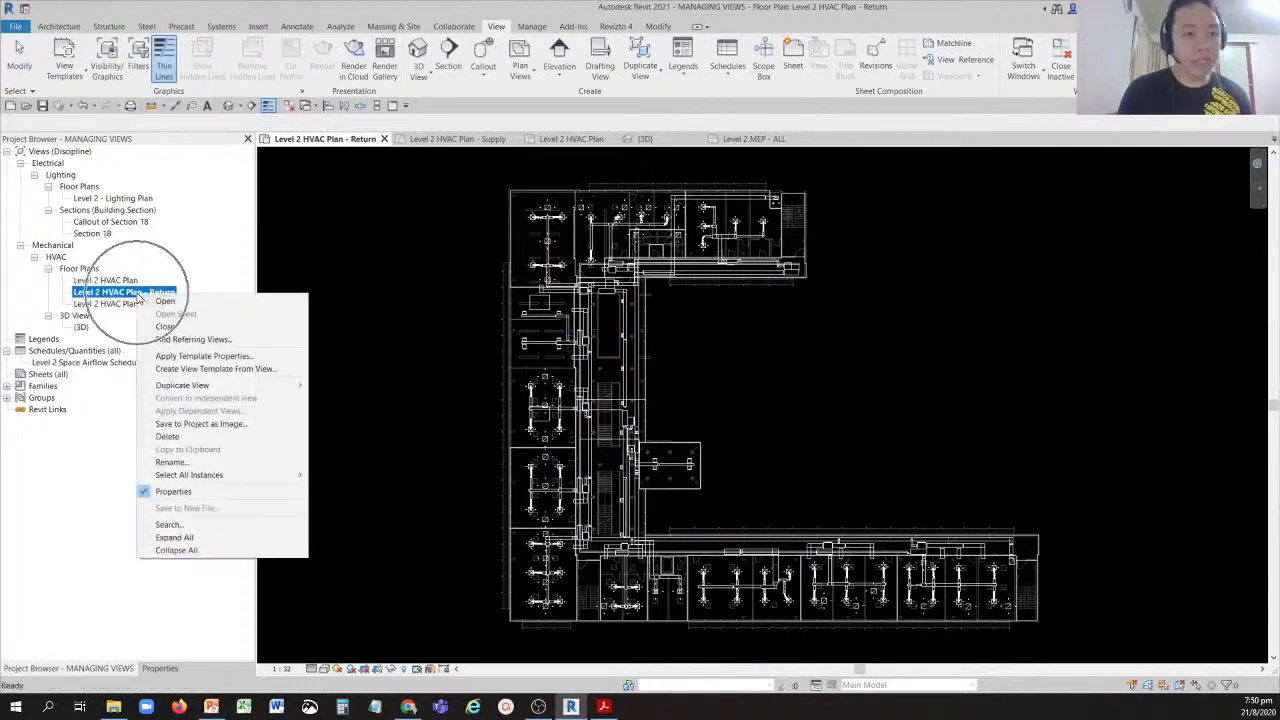
click(203, 357)
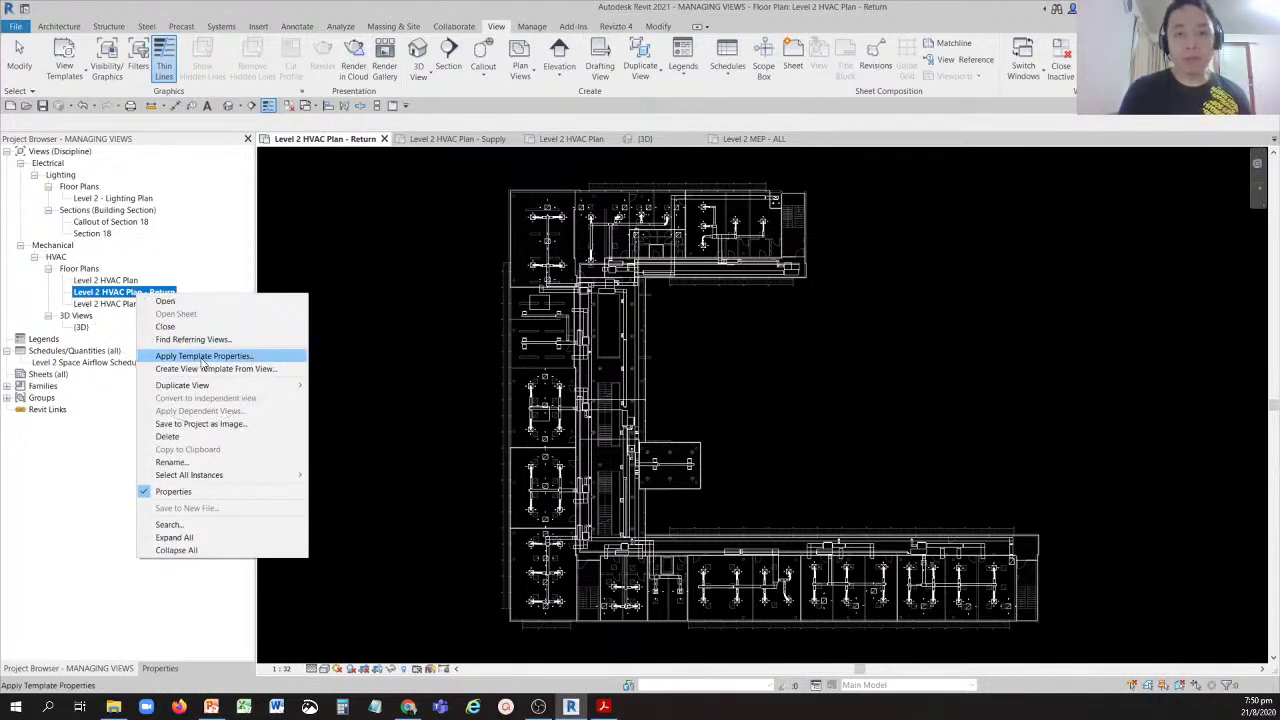
click(203, 357)
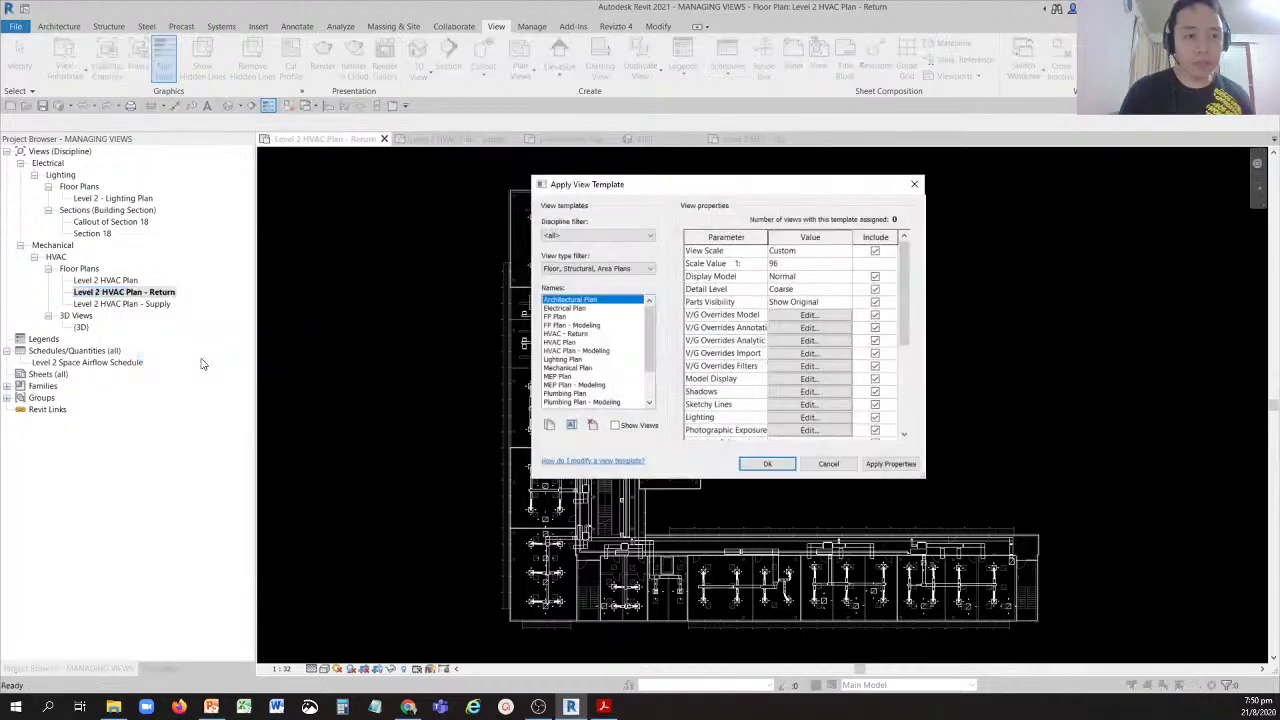
click(595, 200)
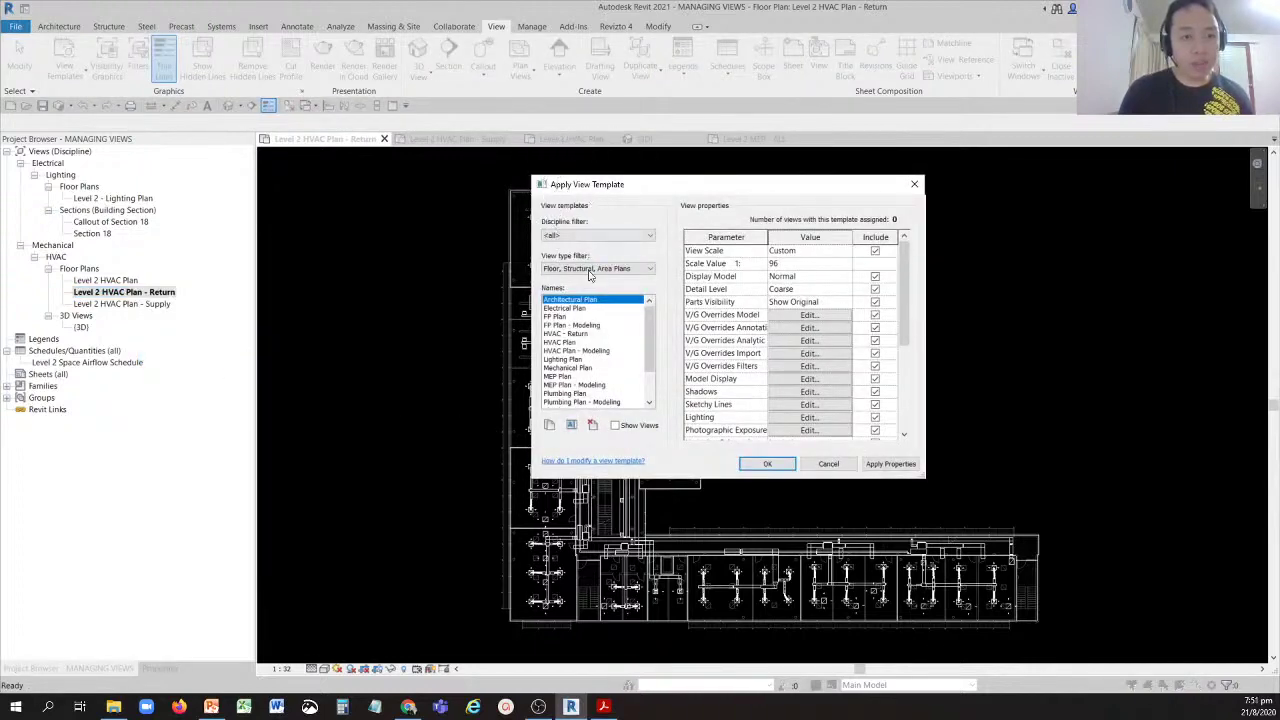
click(574, 342)
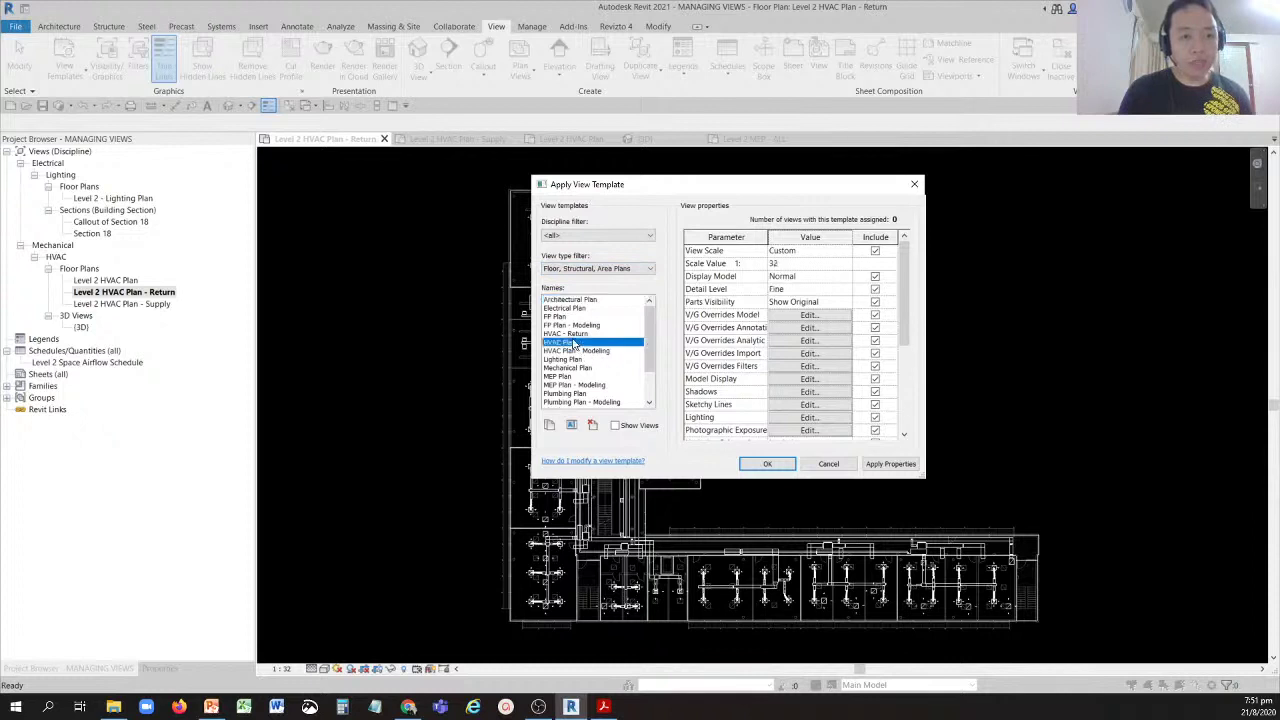
click(573, 335)
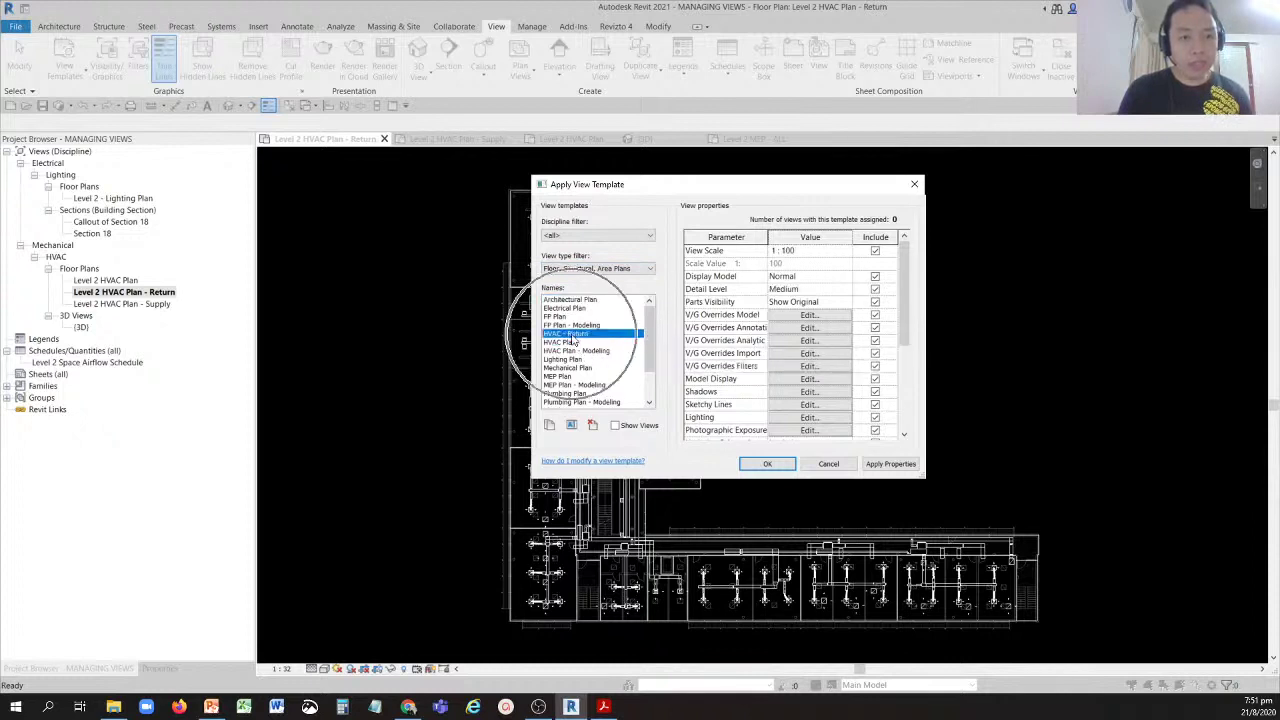
click(285, 678)
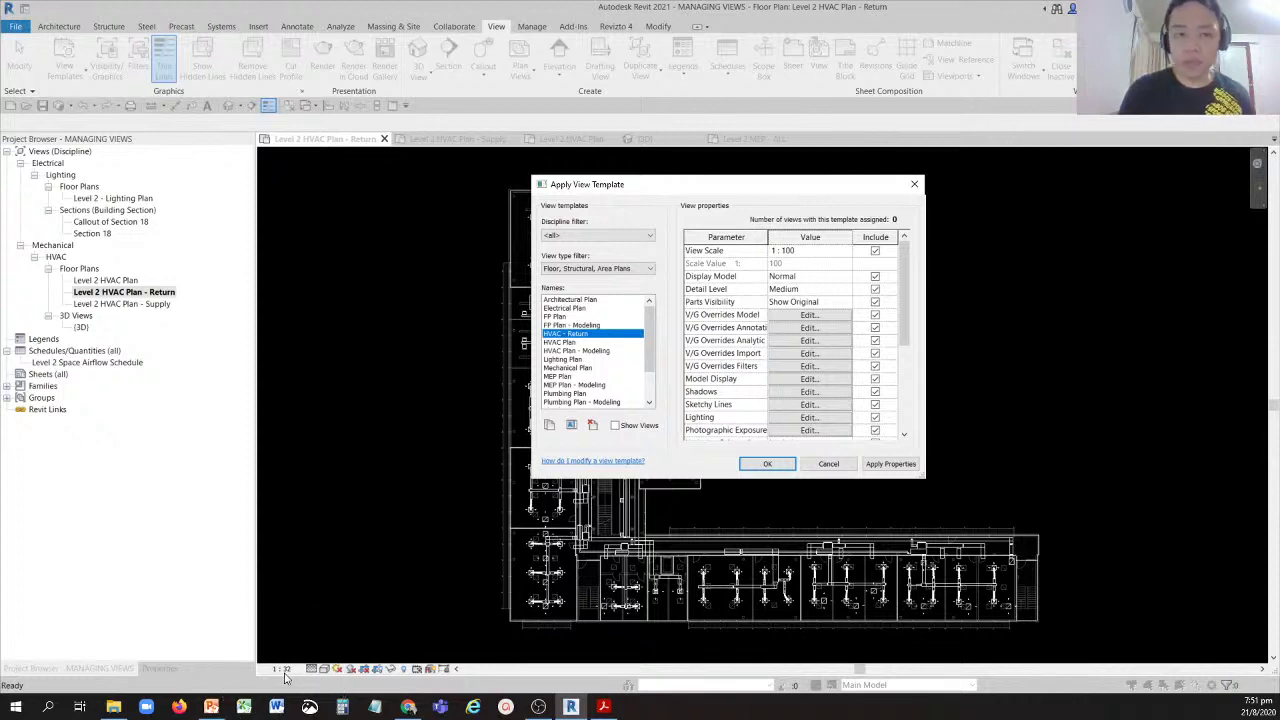
click(563, 338)
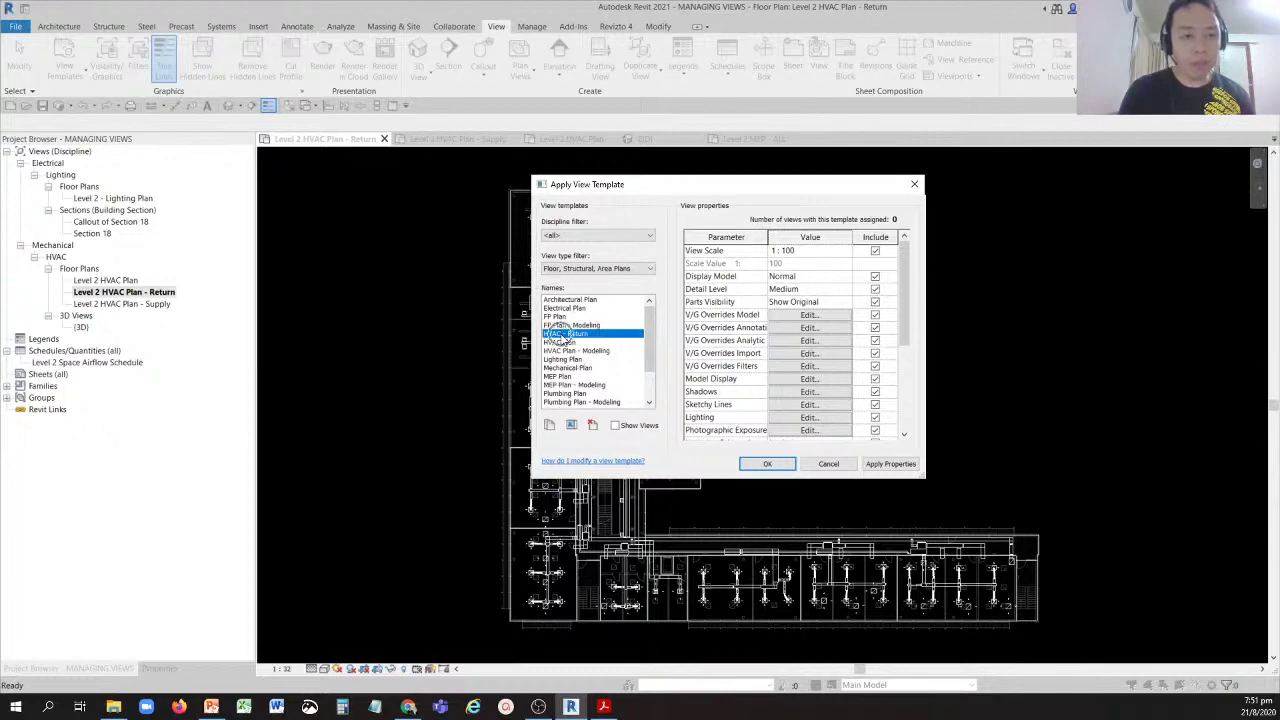
click(811, 255)
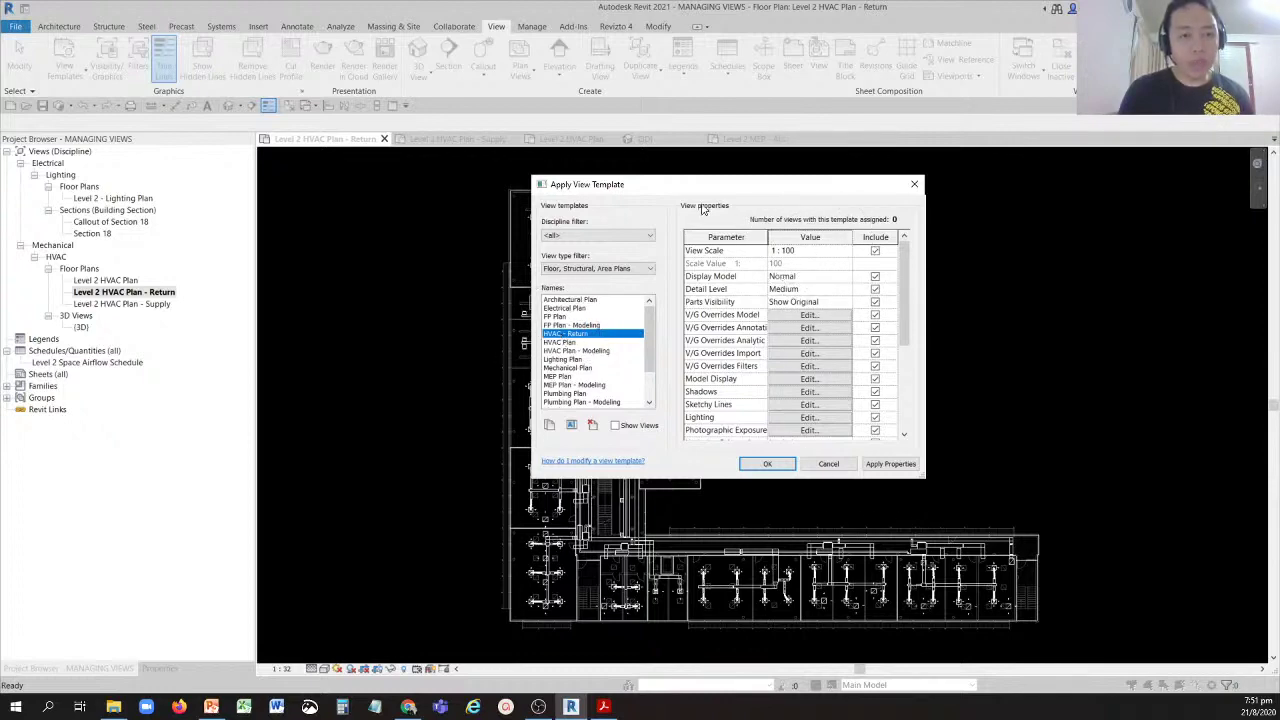
drag(678, 190, 929, 184)
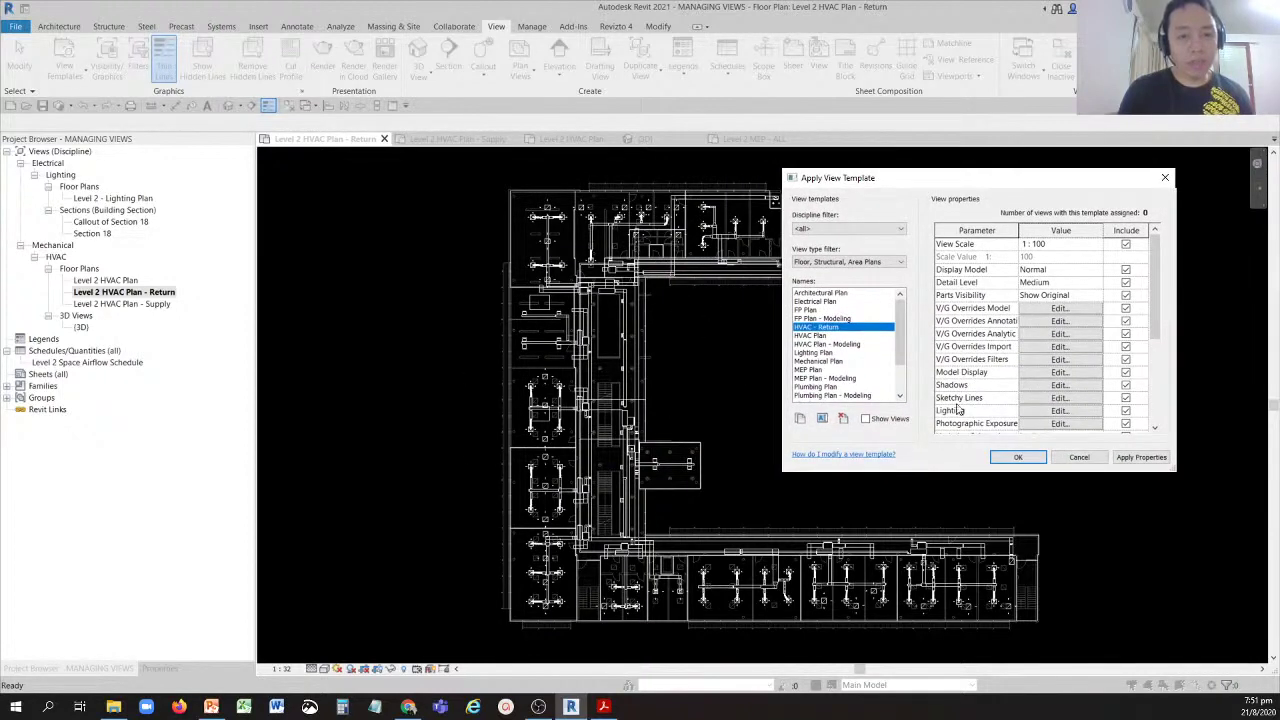
click(1017, 458)
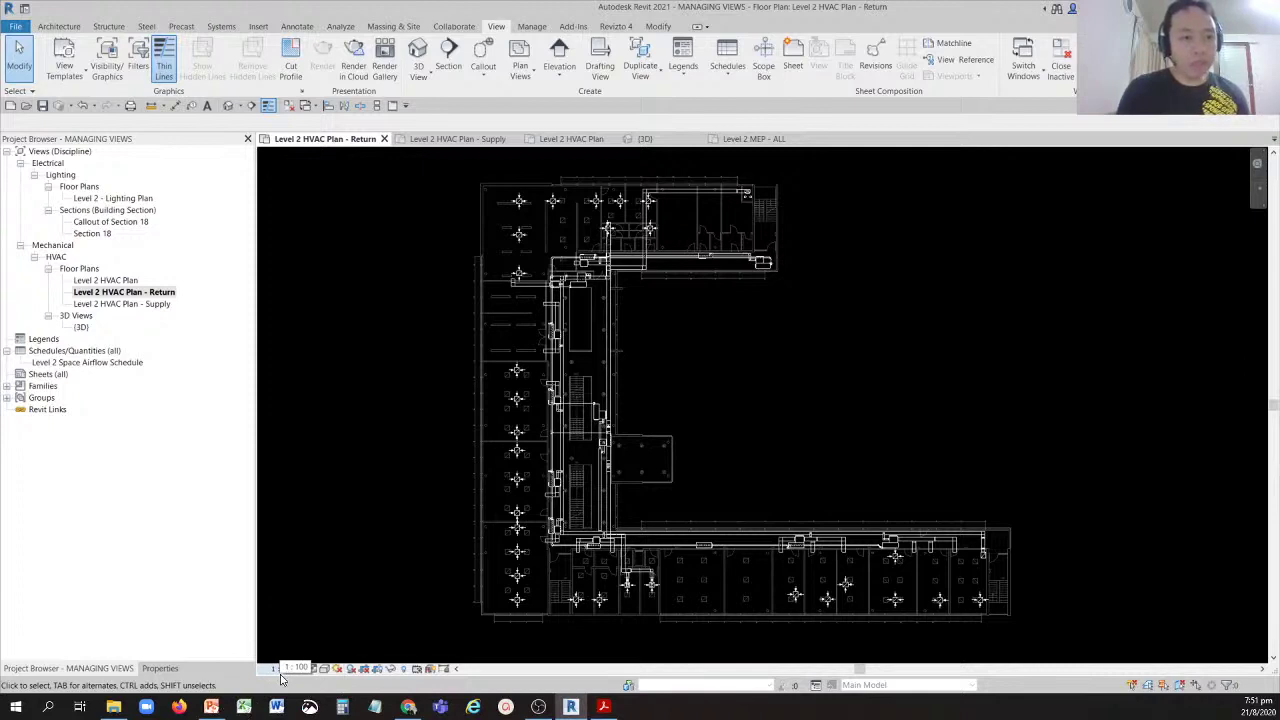
click(156, 294)
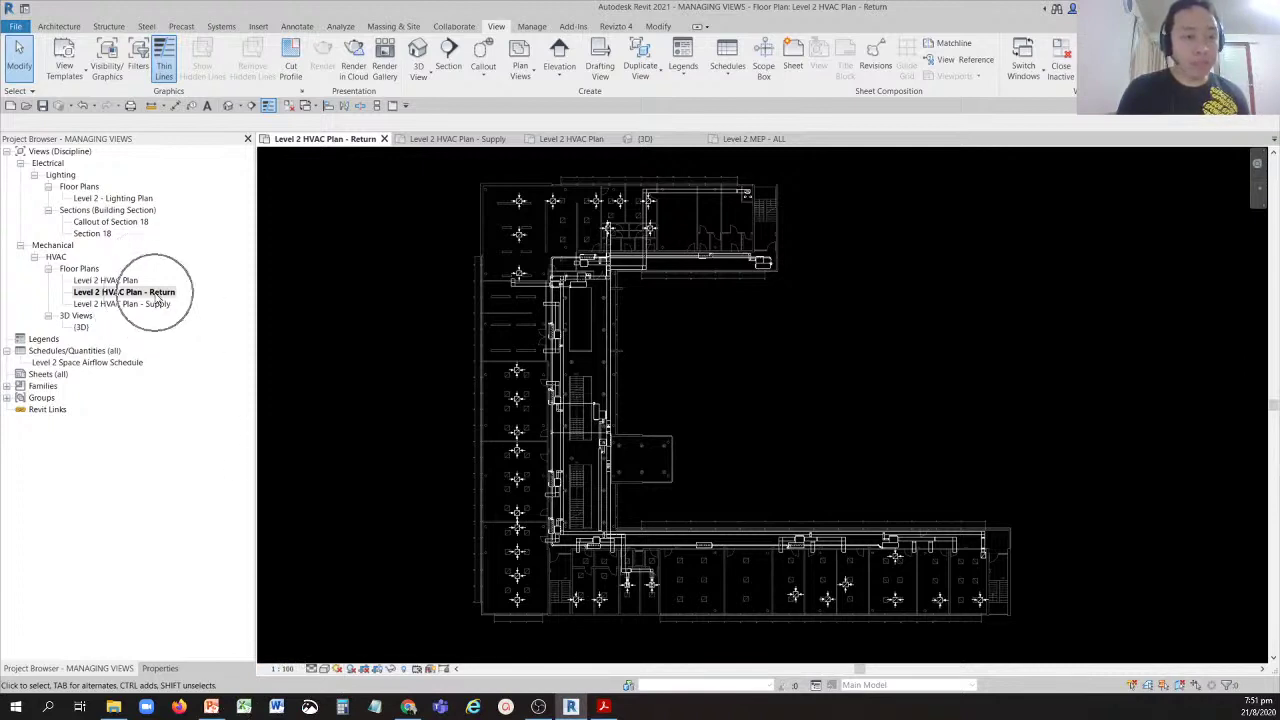
click(156, 297)
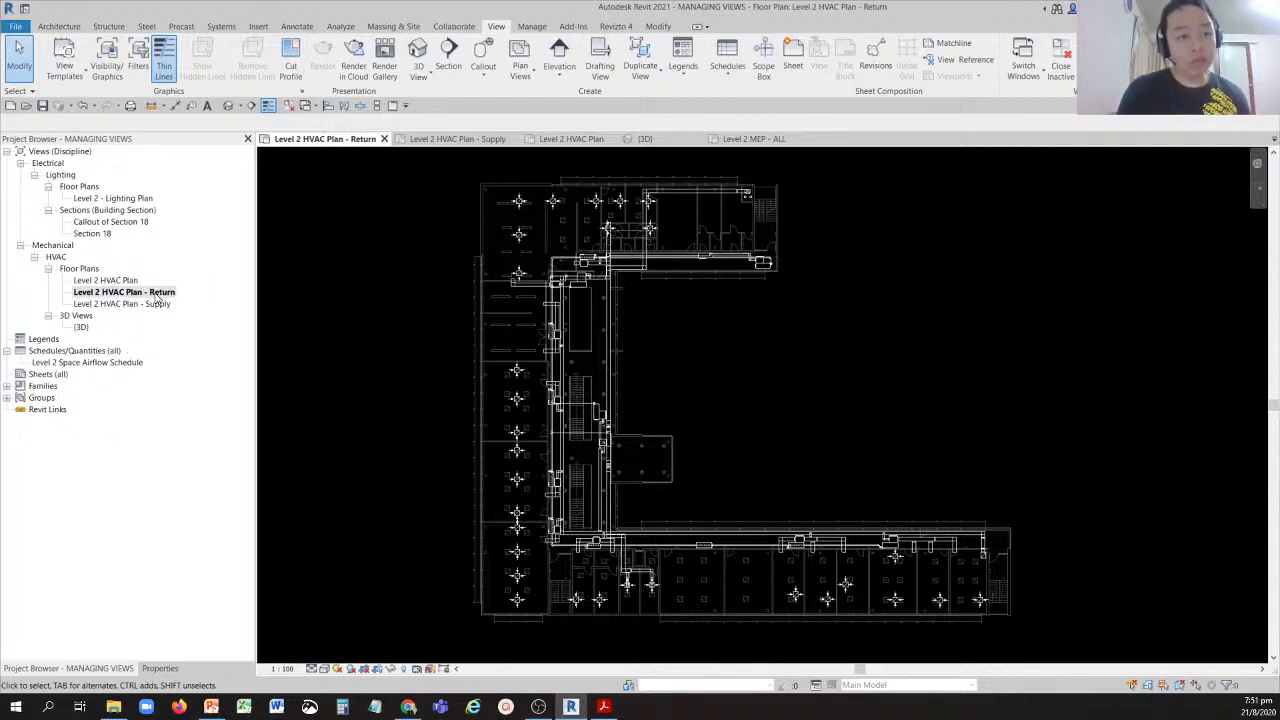
right_click(157, 298)
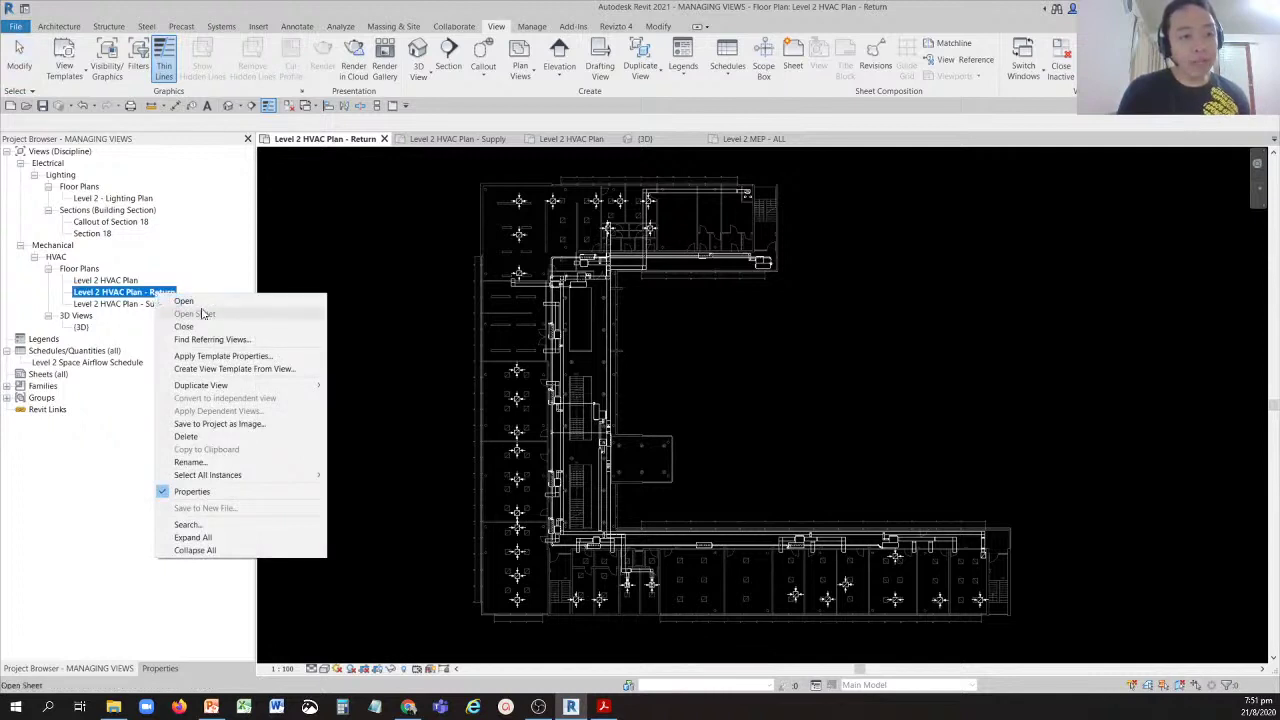
click(222, 358)
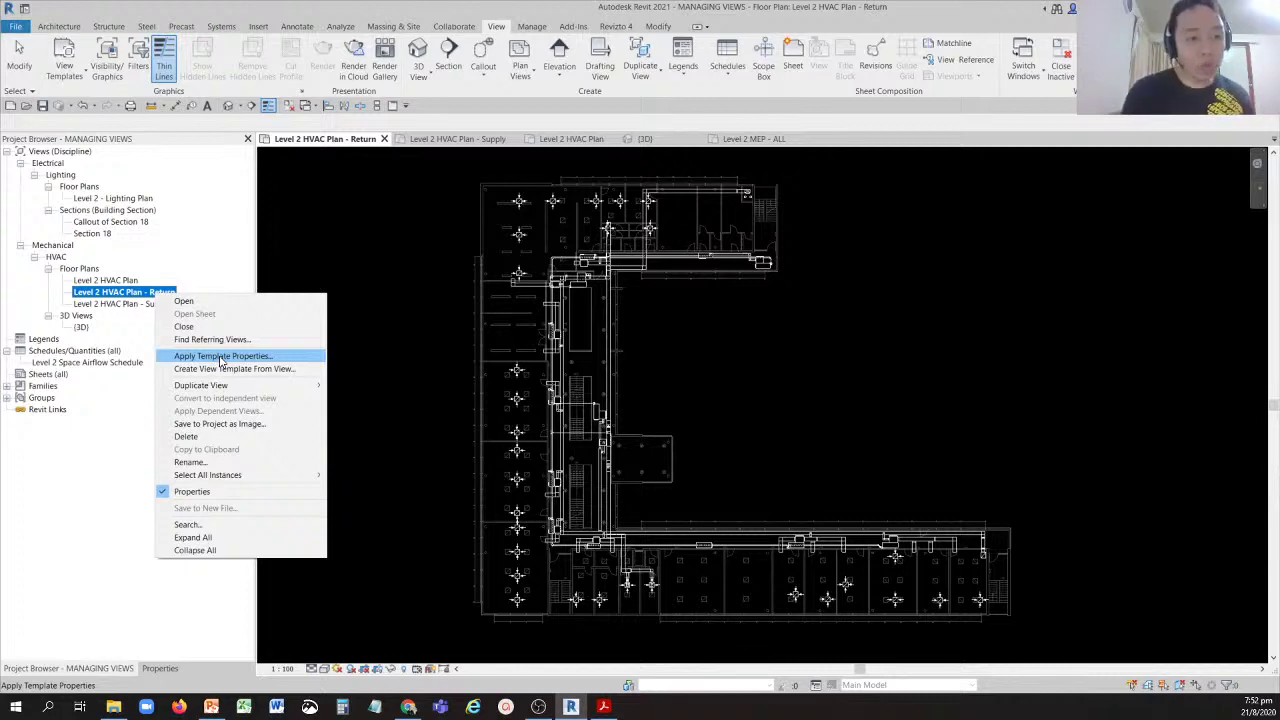
click(121, 468)
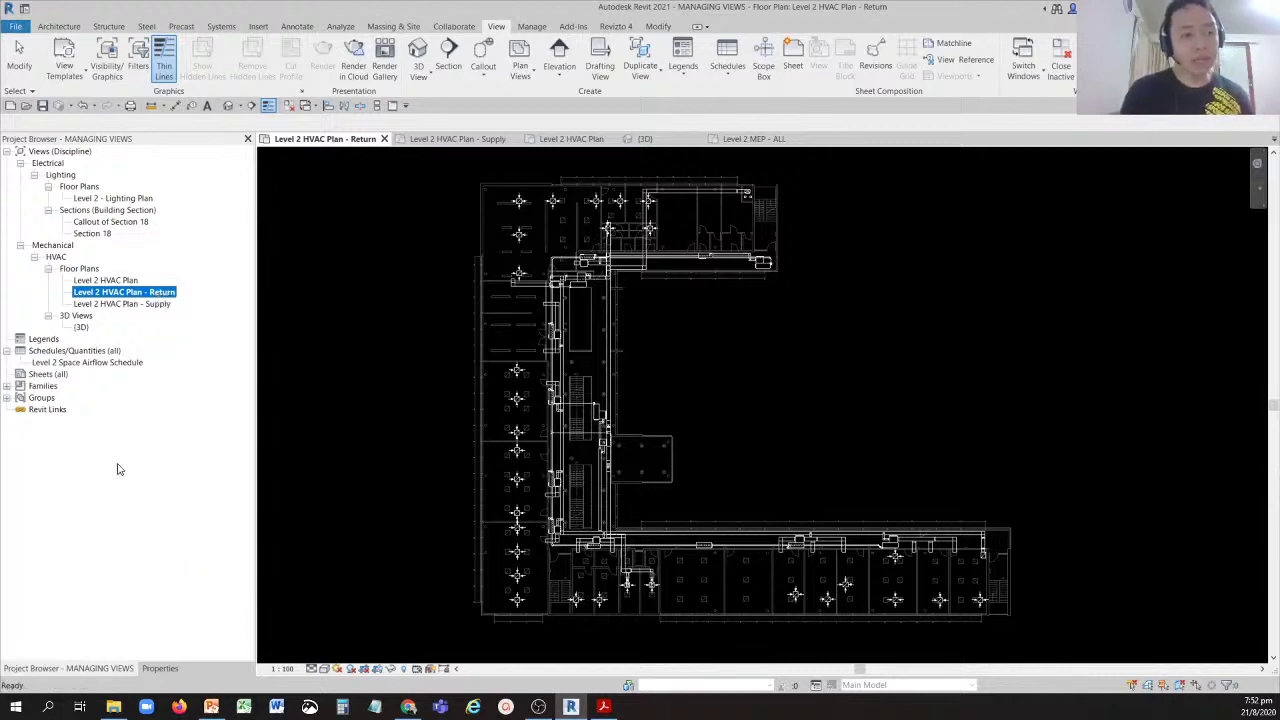
Show the Return view's Properties (1 : 100, template None) and start setting its View Template.
click(159, 668)
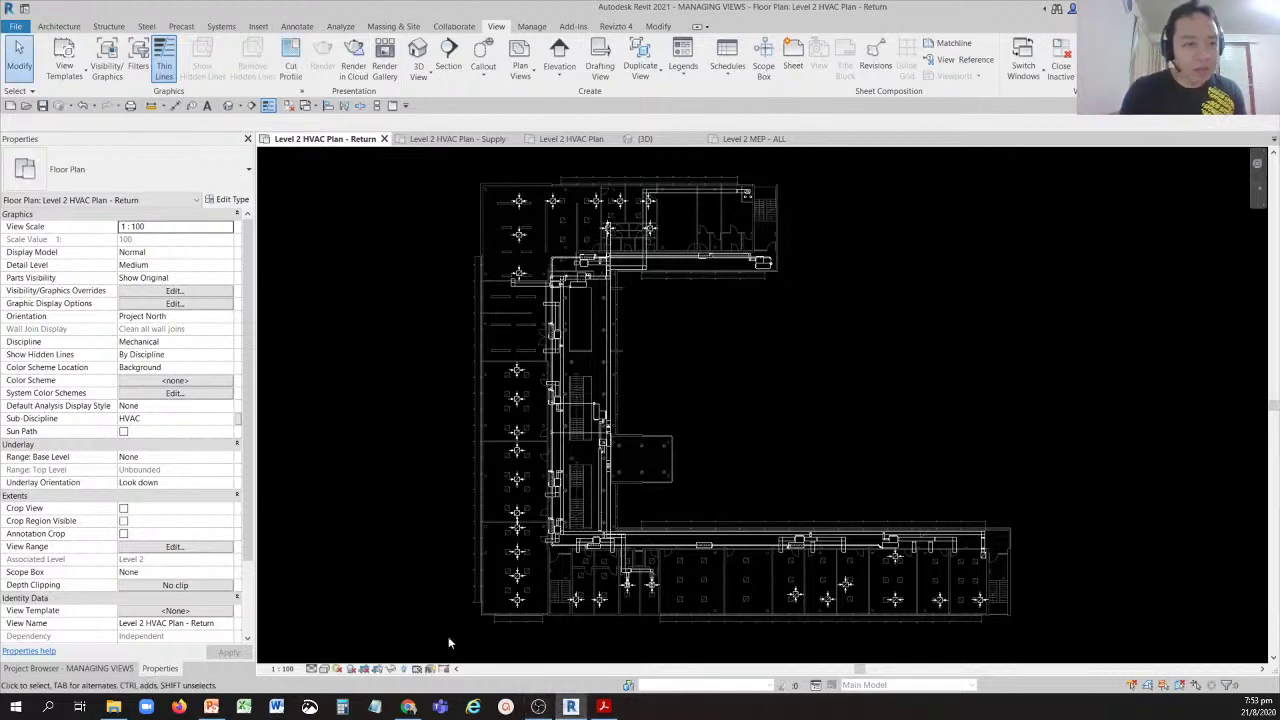
click(112, 668)
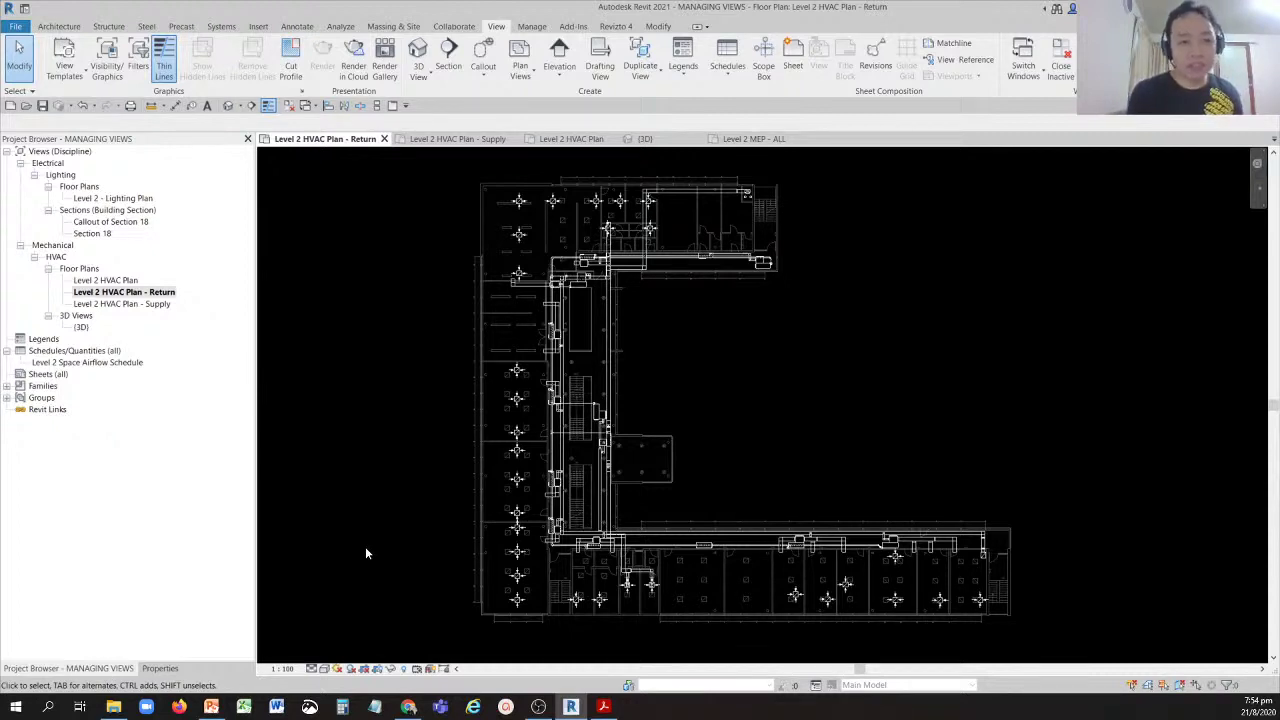
click(165, 668)
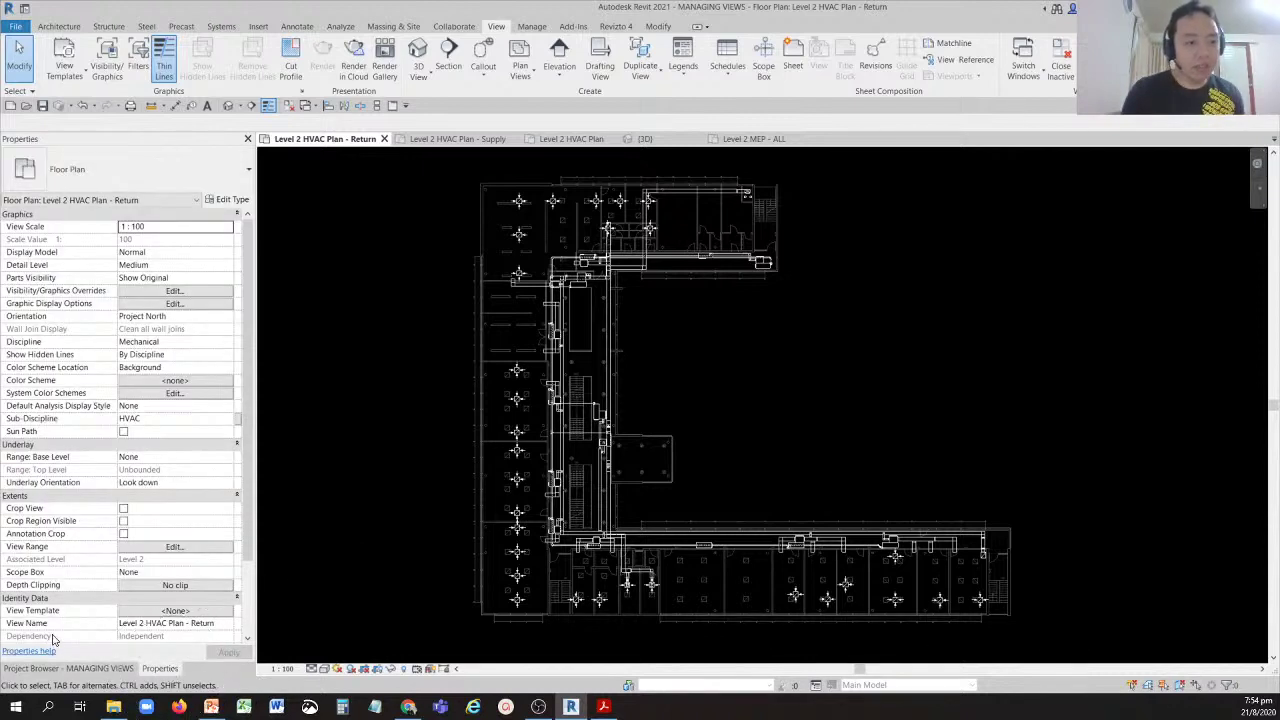
click(187, 612)
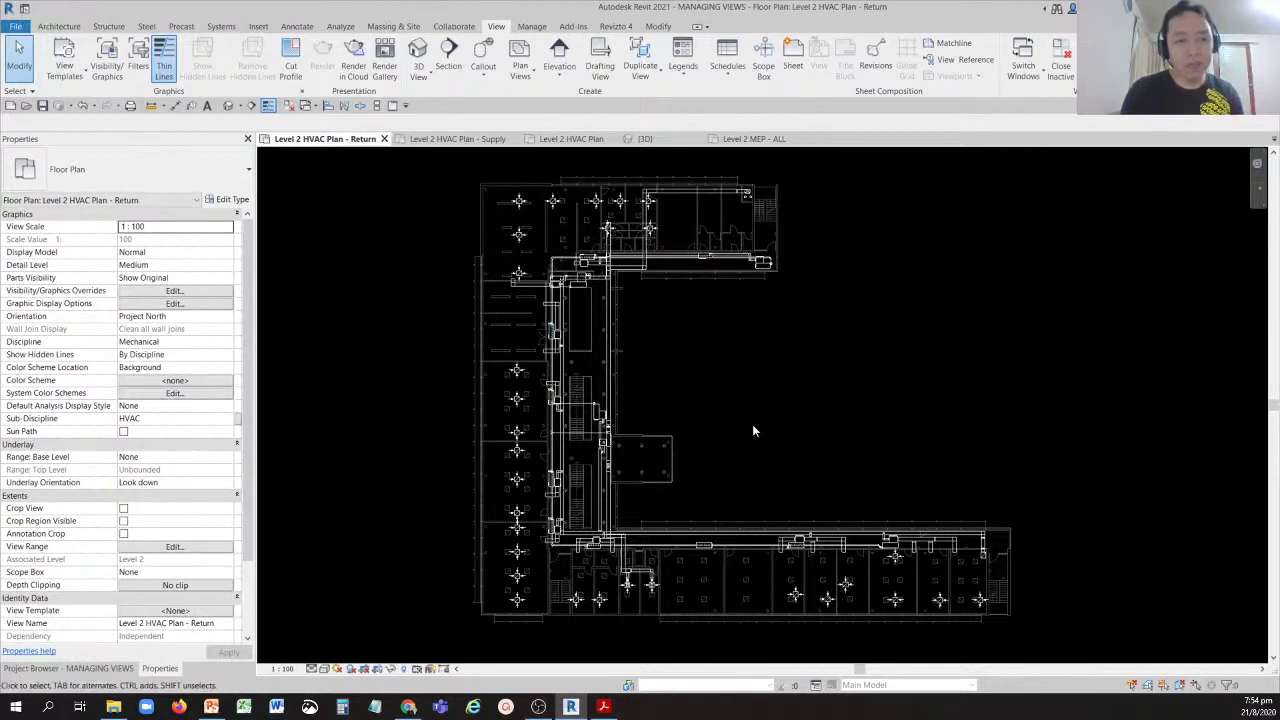
click(188, 612)
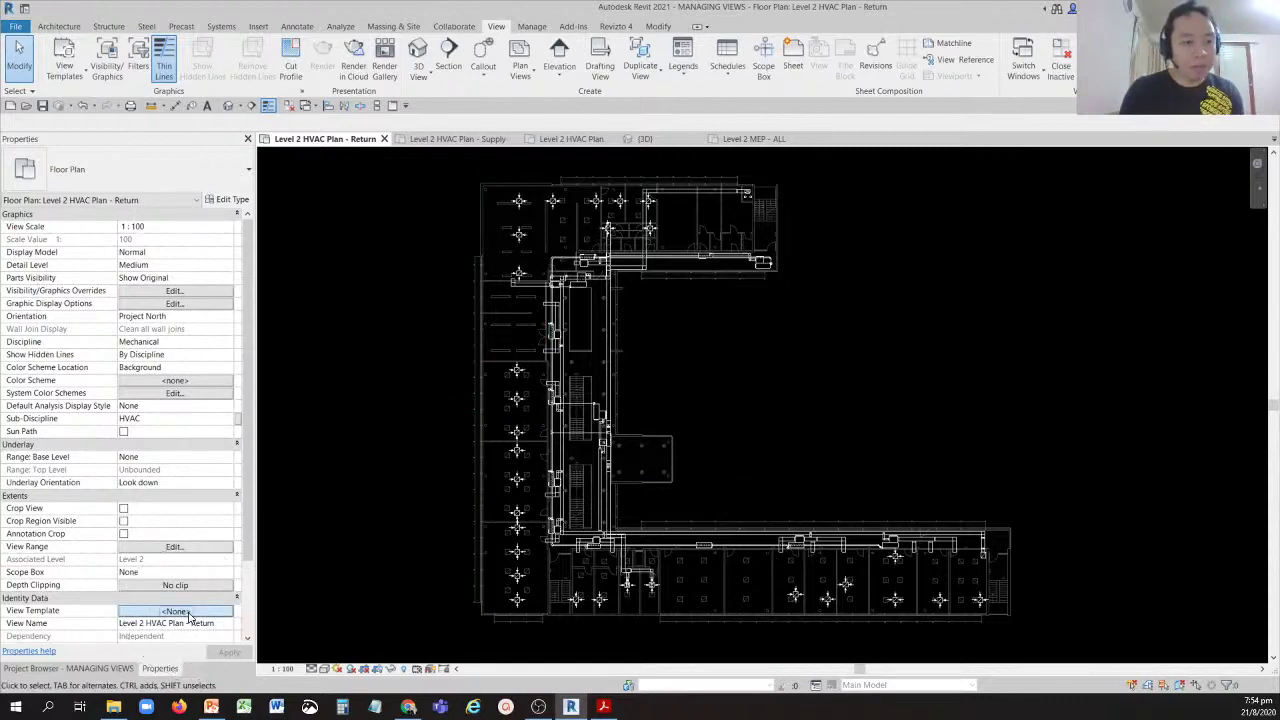
Choose HVAC - Return in Assign View Template and confirm it with OK.
click(188, 612)
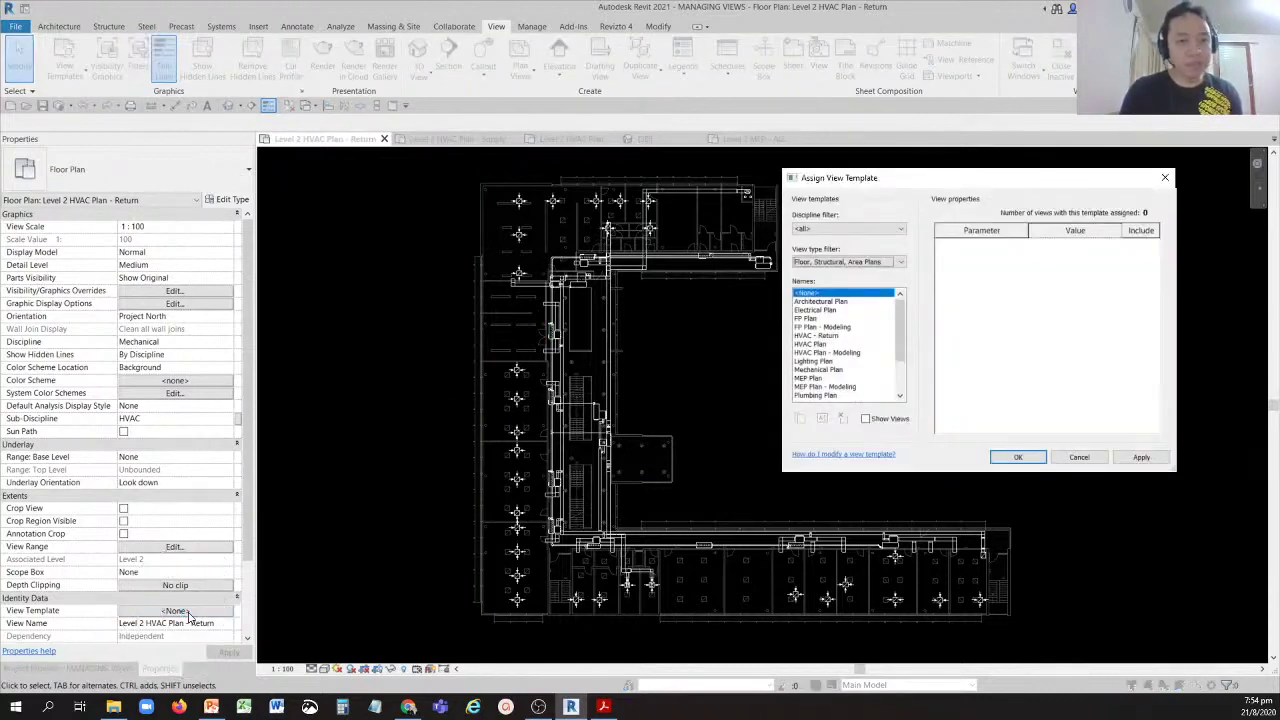
click(846, 186)
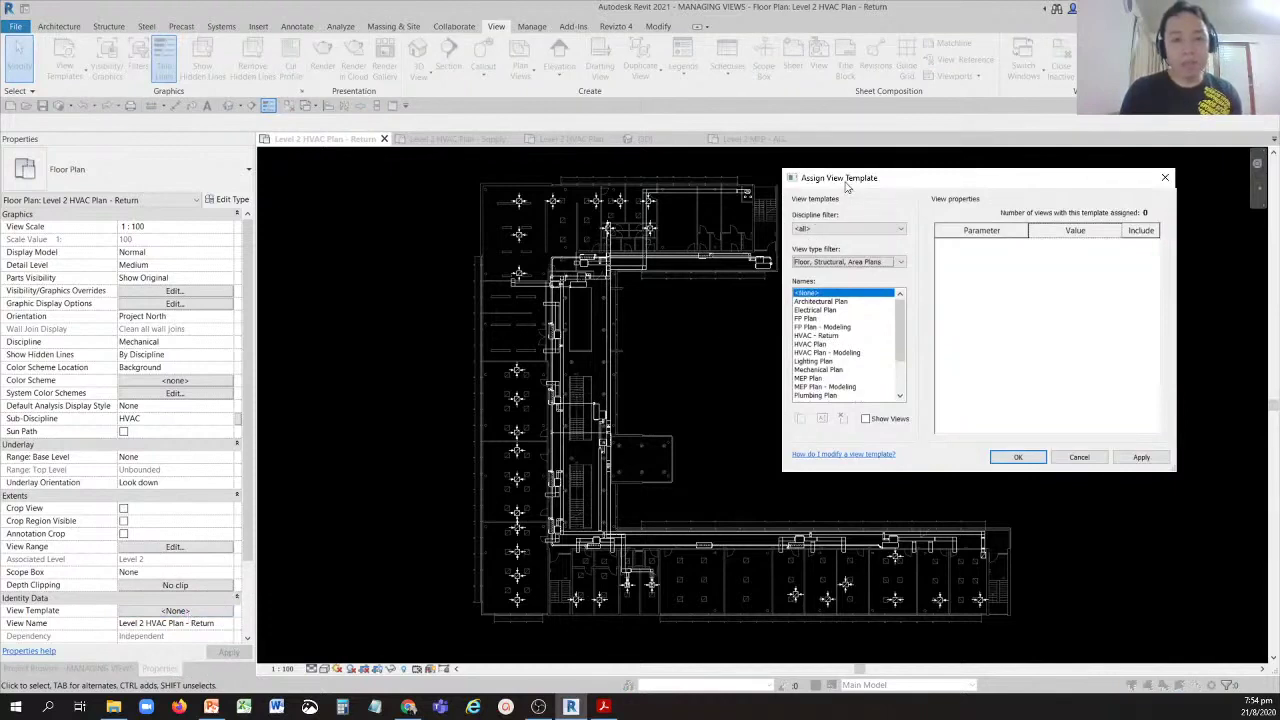
drag(846, 186, 712, 185)
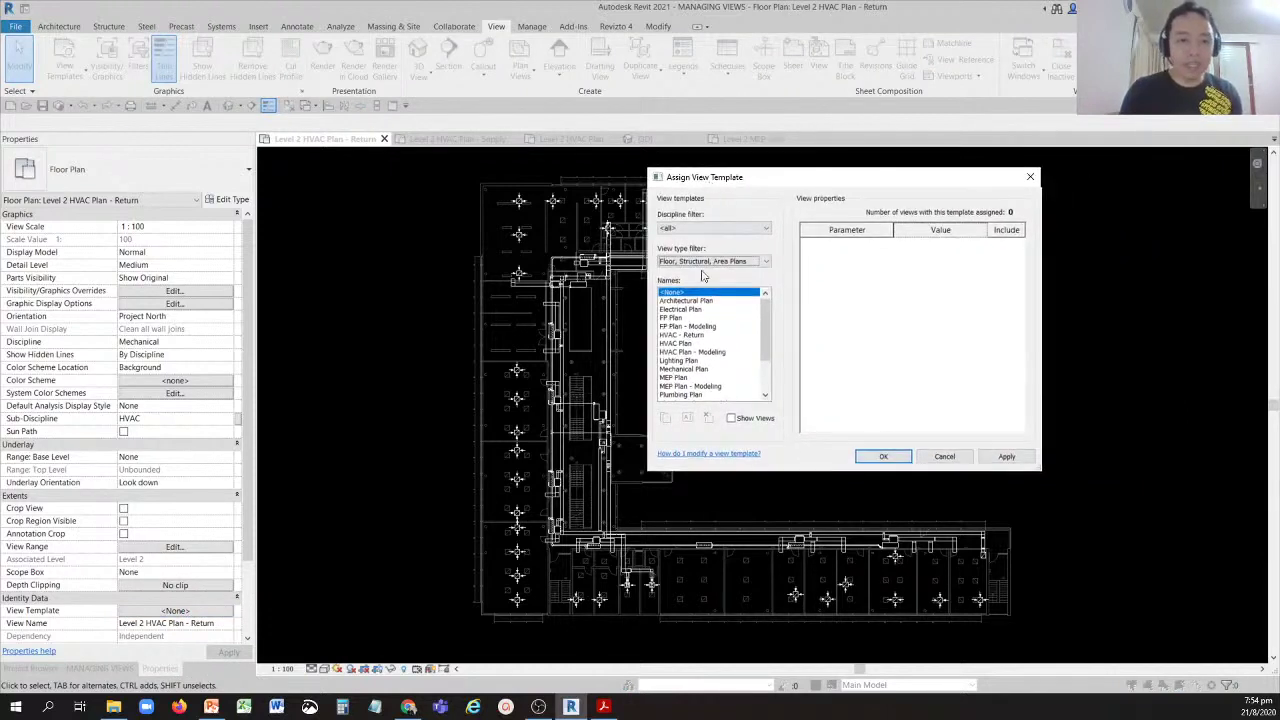
click(692, 336)
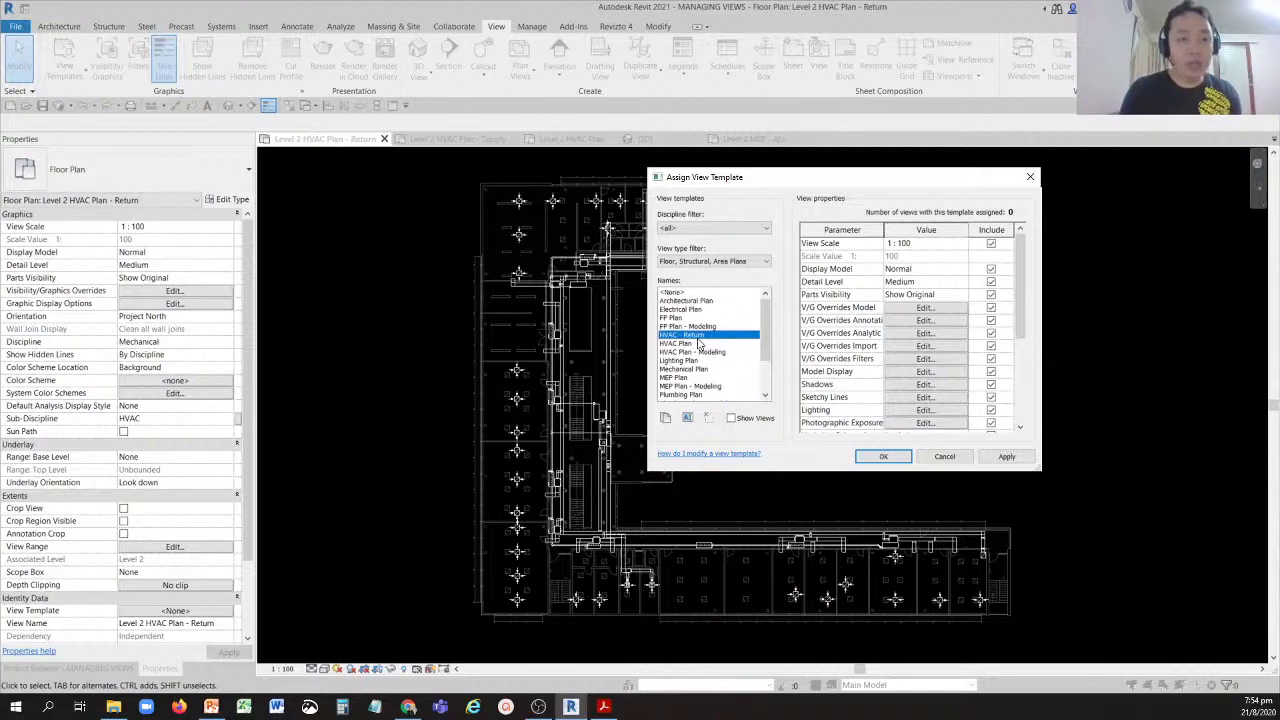
click(884, 455)
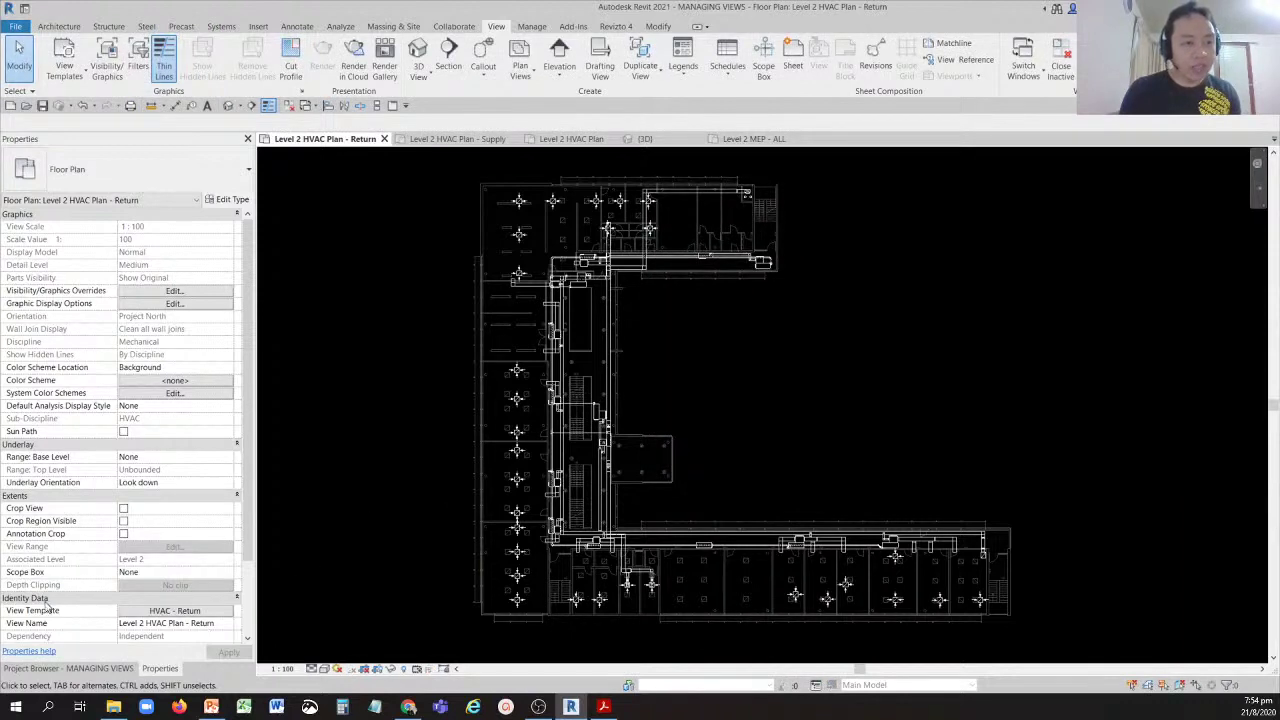
click(161, 612)
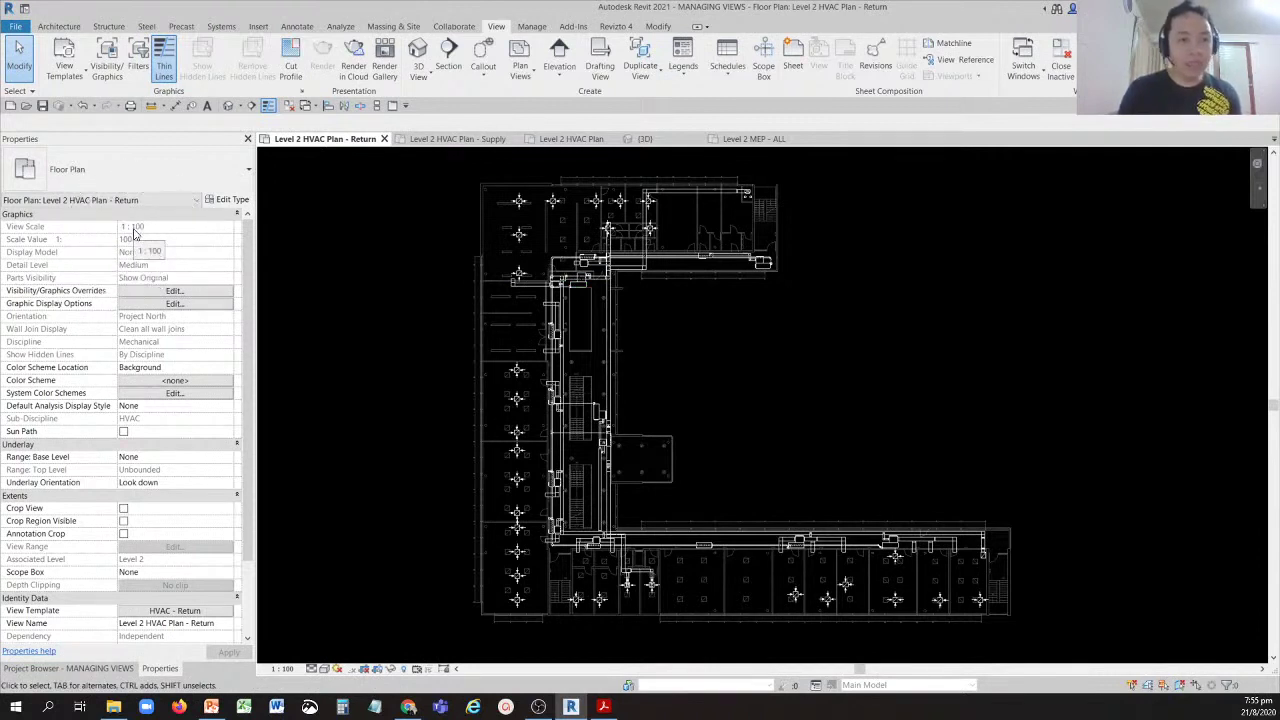
click(174, 291)
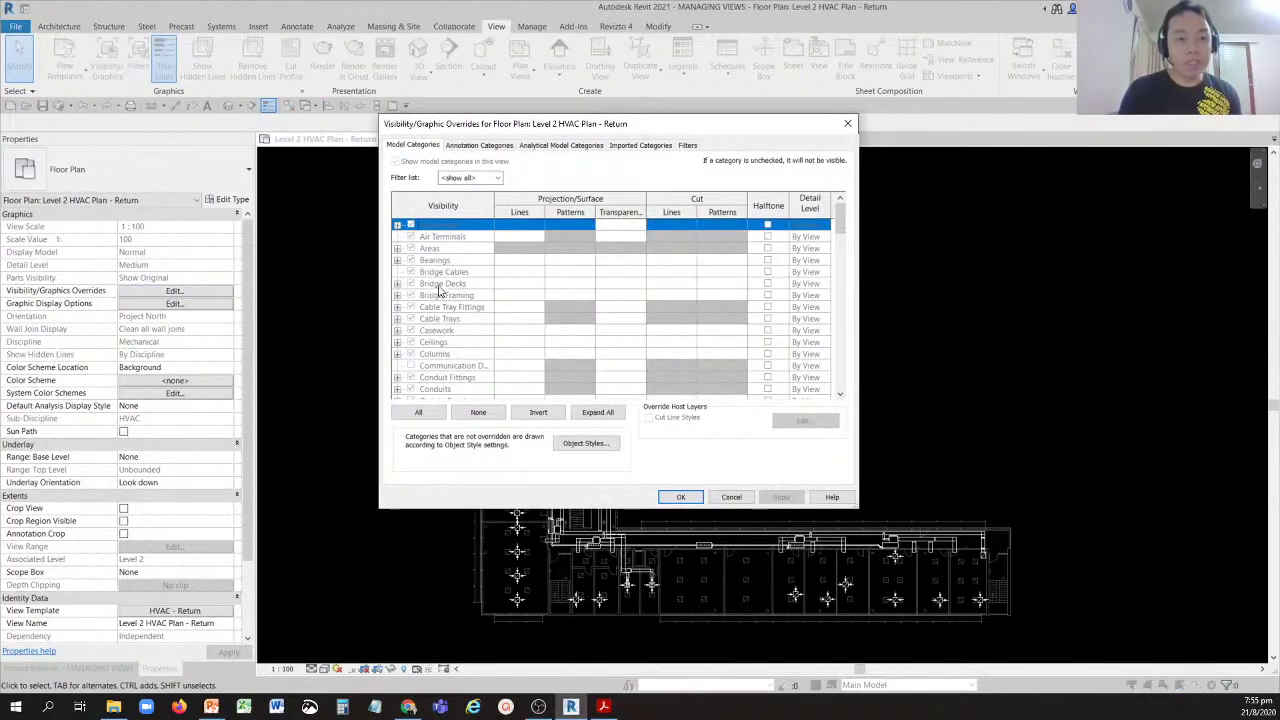
click(438, 285)
click(474, 145)
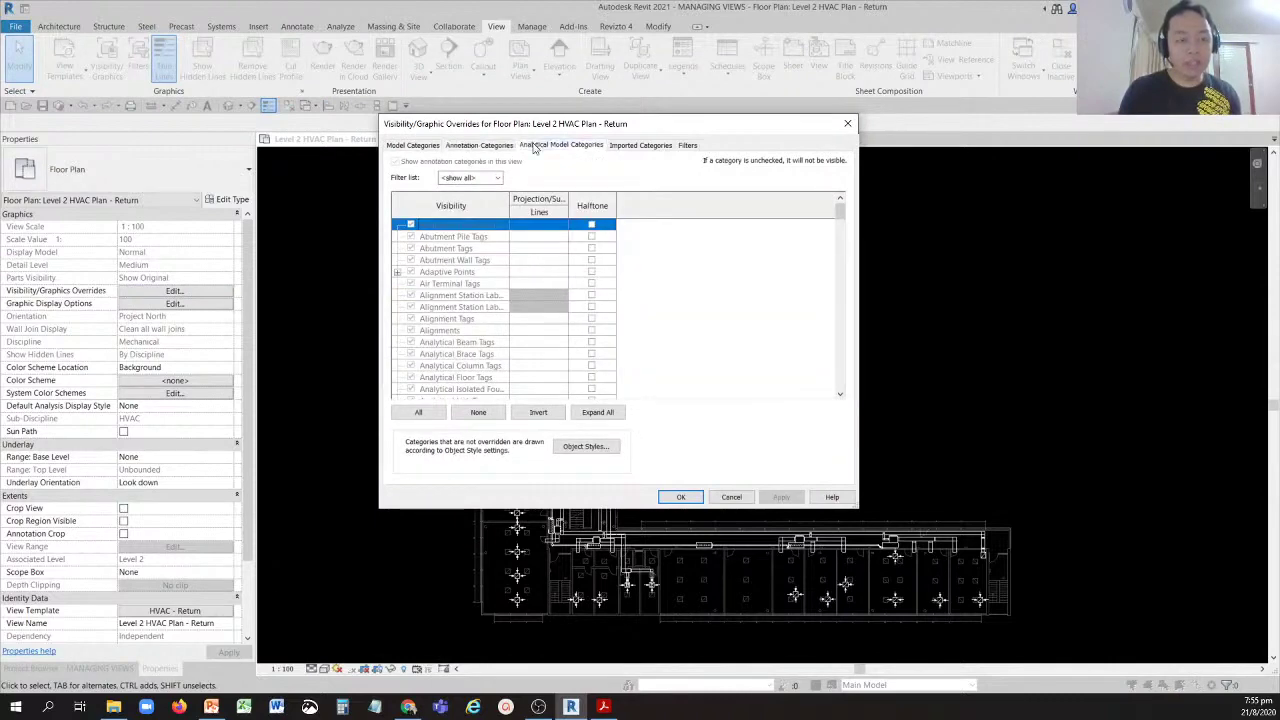
click(535, 147)
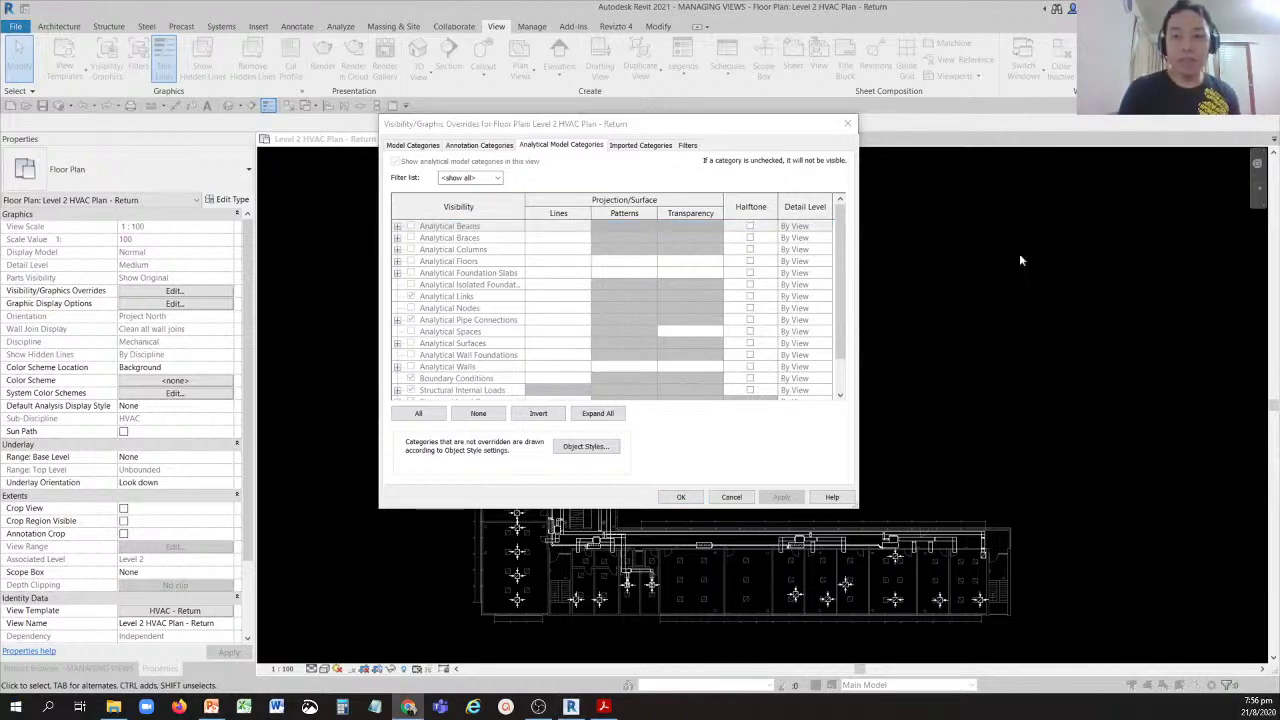
key(alt+Tab)
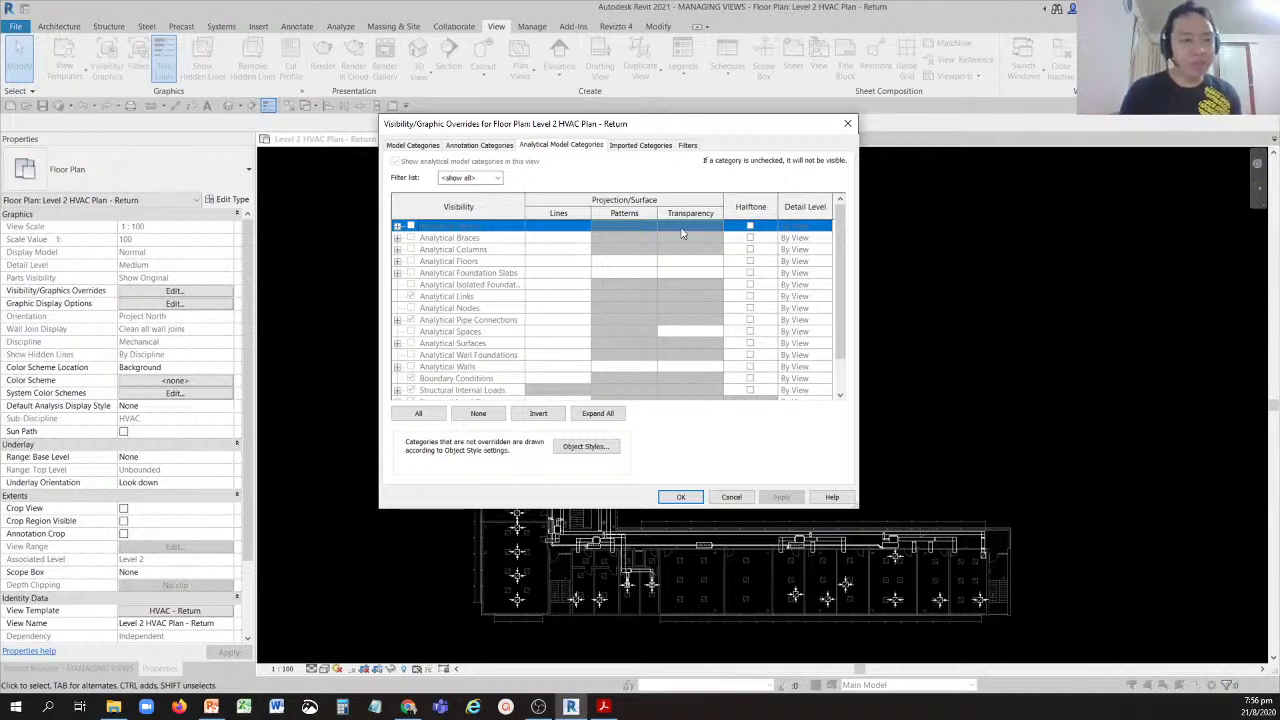
click(478, 273)
click(470, 250)
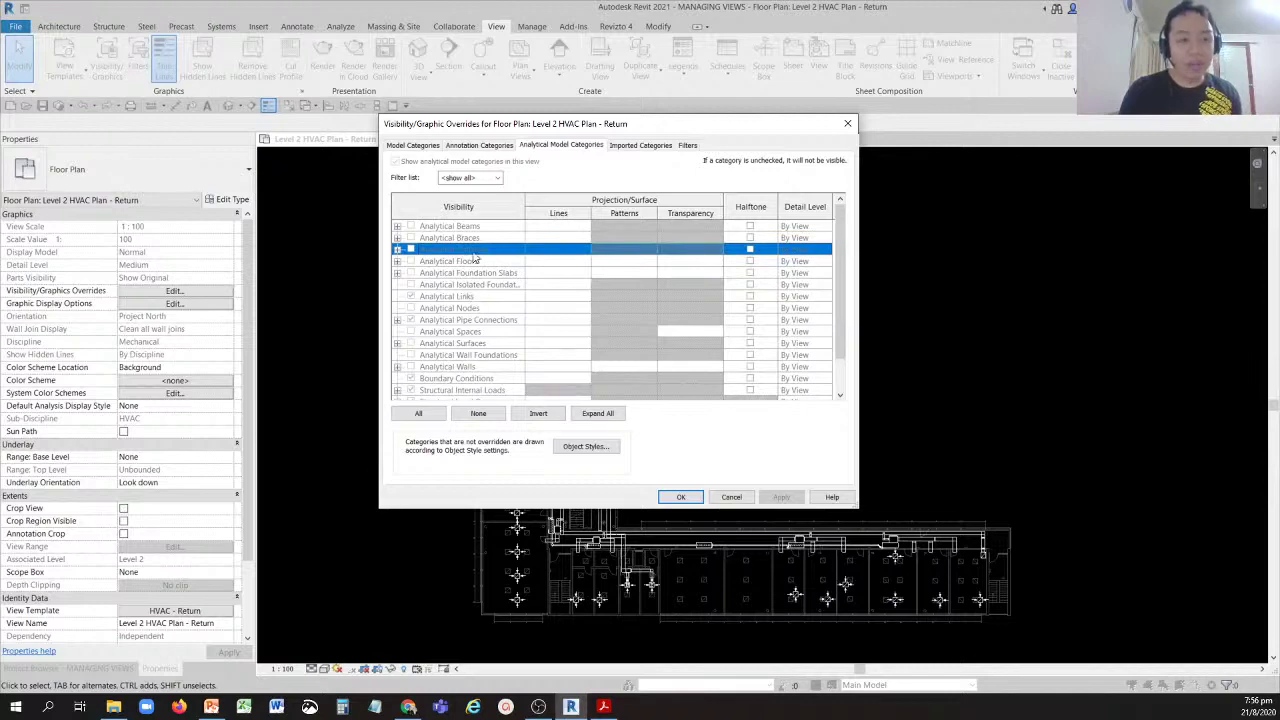
click(847, 124)
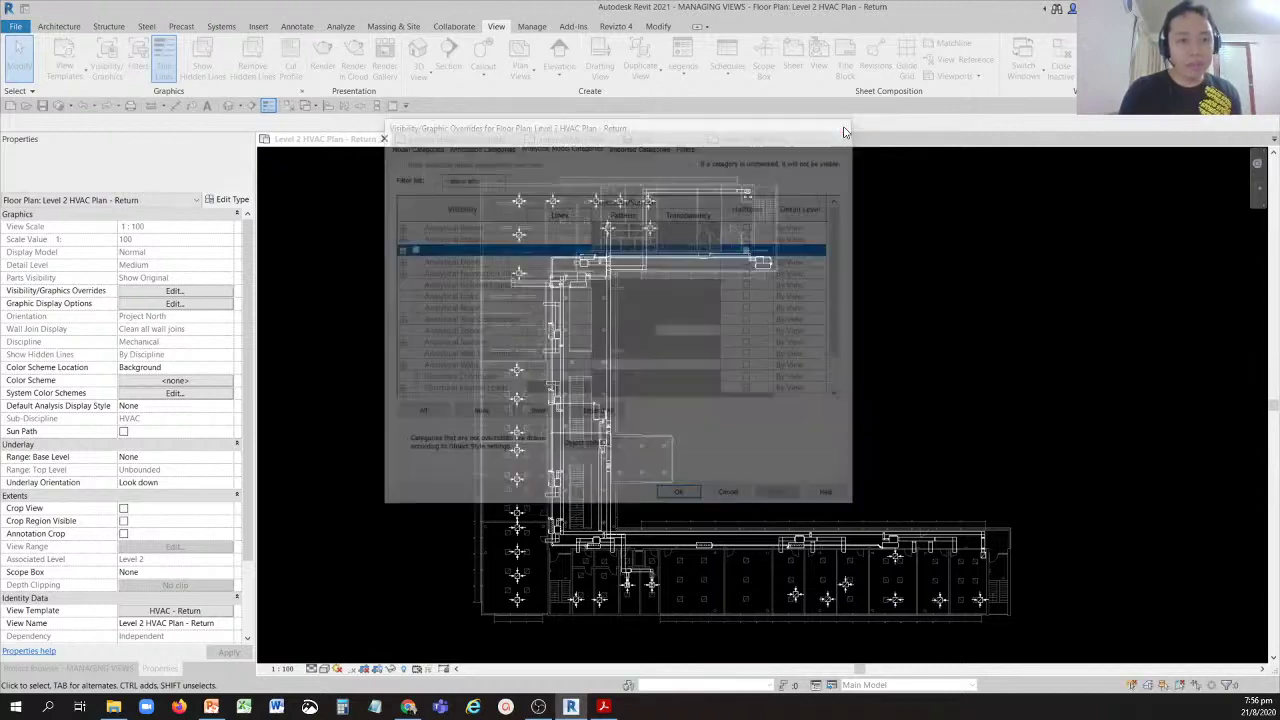
click(286, 669)
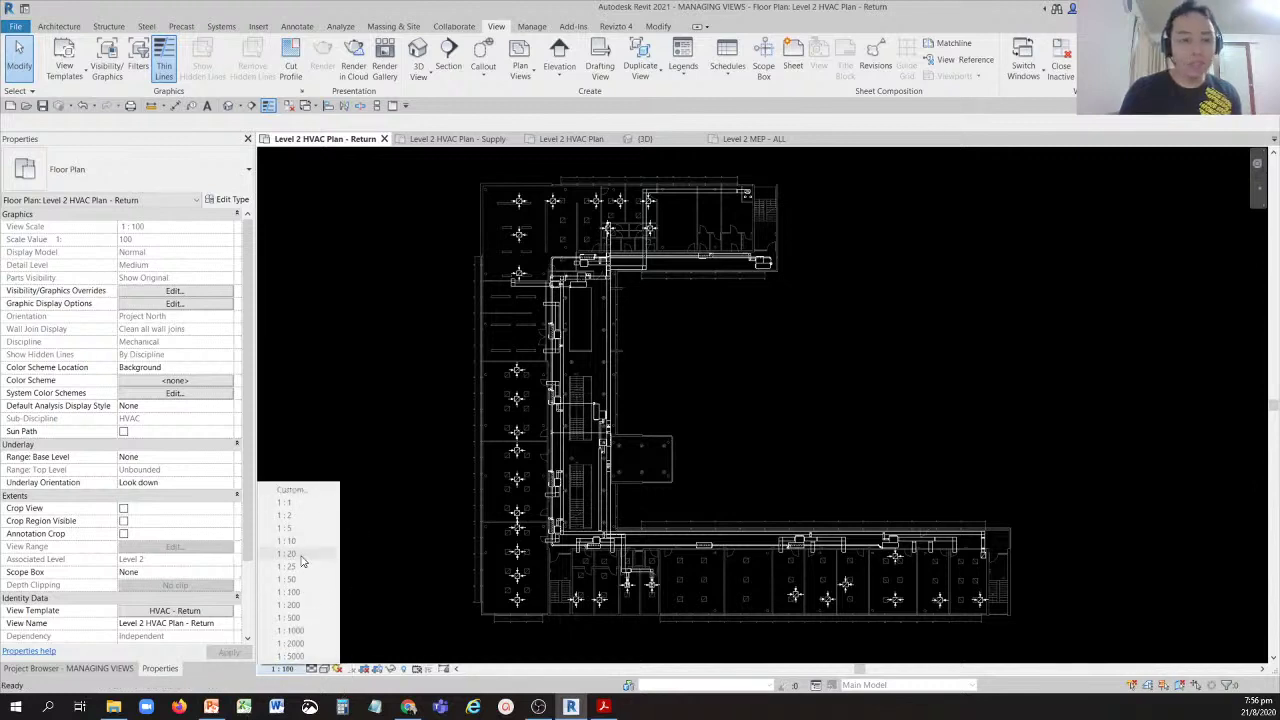
click(403, 524)
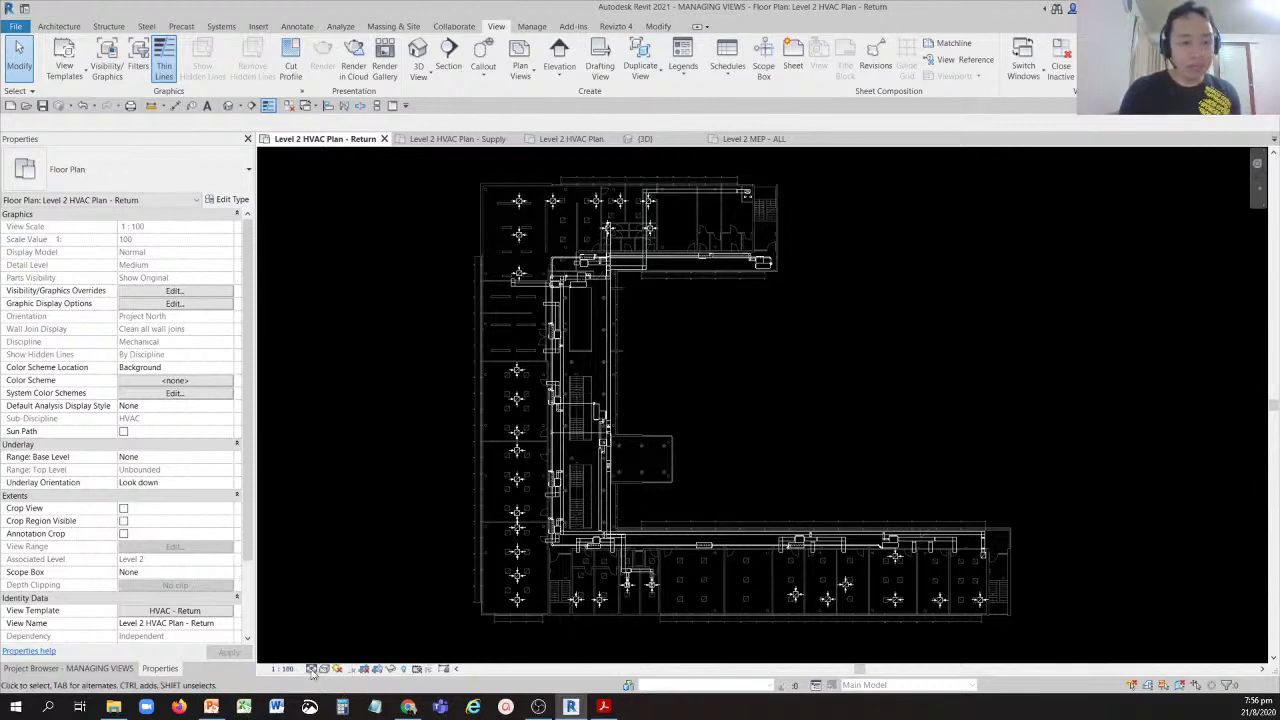
click(312, 668)
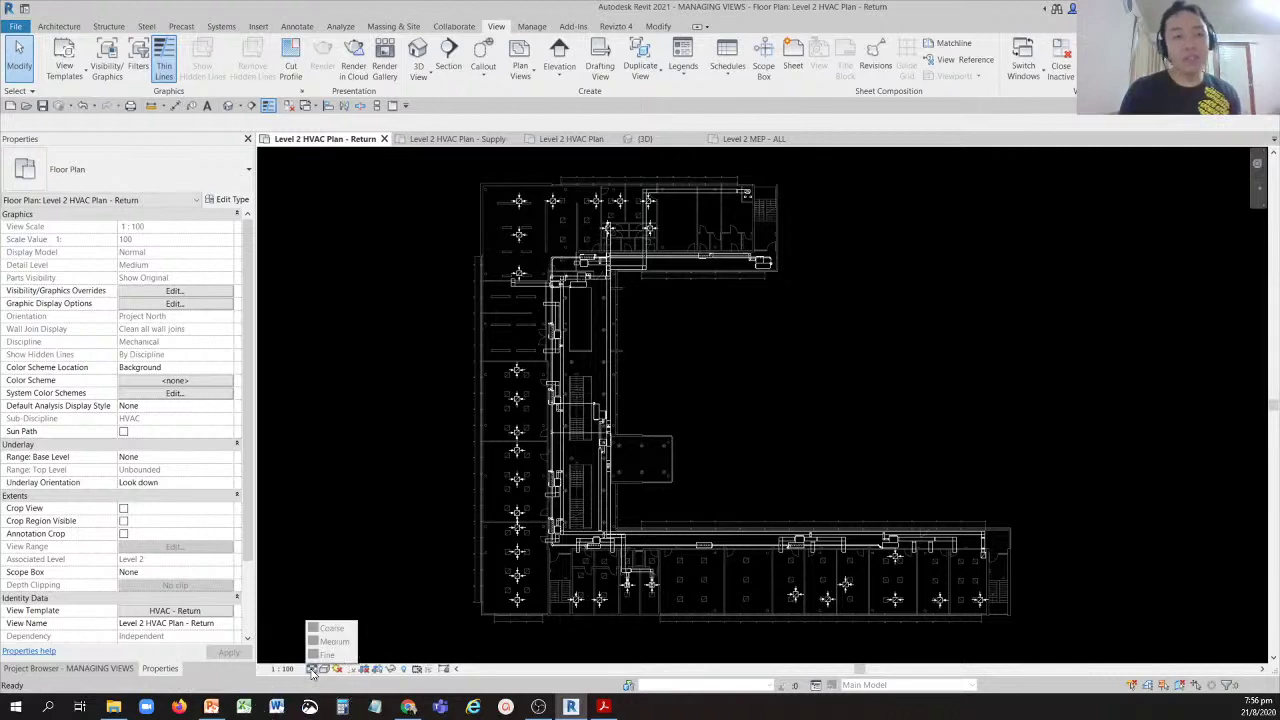
click(347, 538)
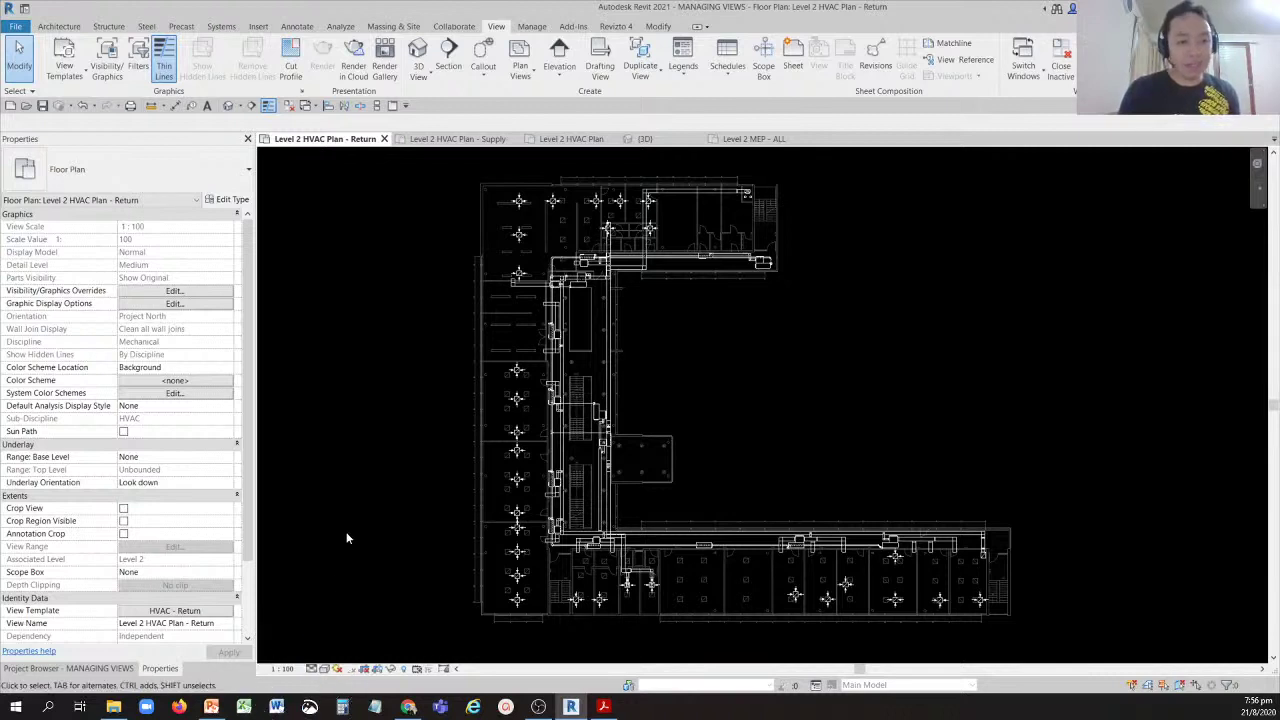
click(329, 668)
click(350, 627)
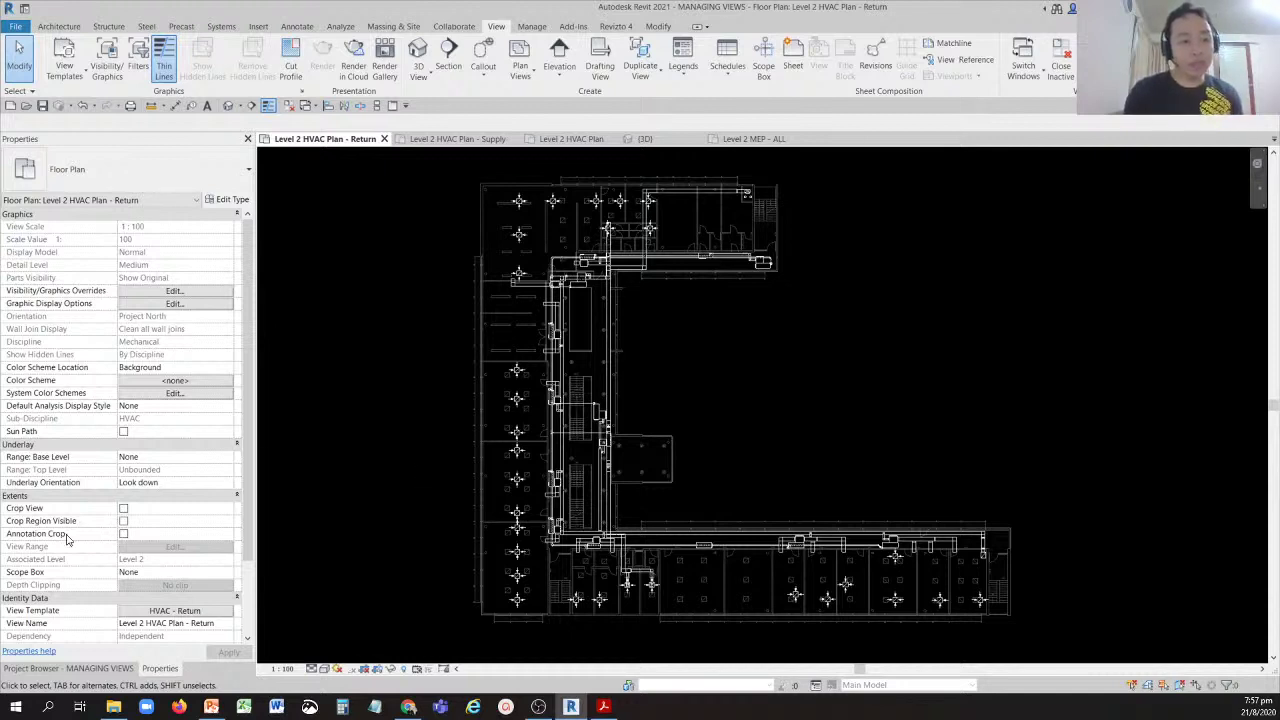
Change the assigned HVAC - Return template's View Scale from 1 : 100 to 1 : 50 and confirm.
click(157, 610)
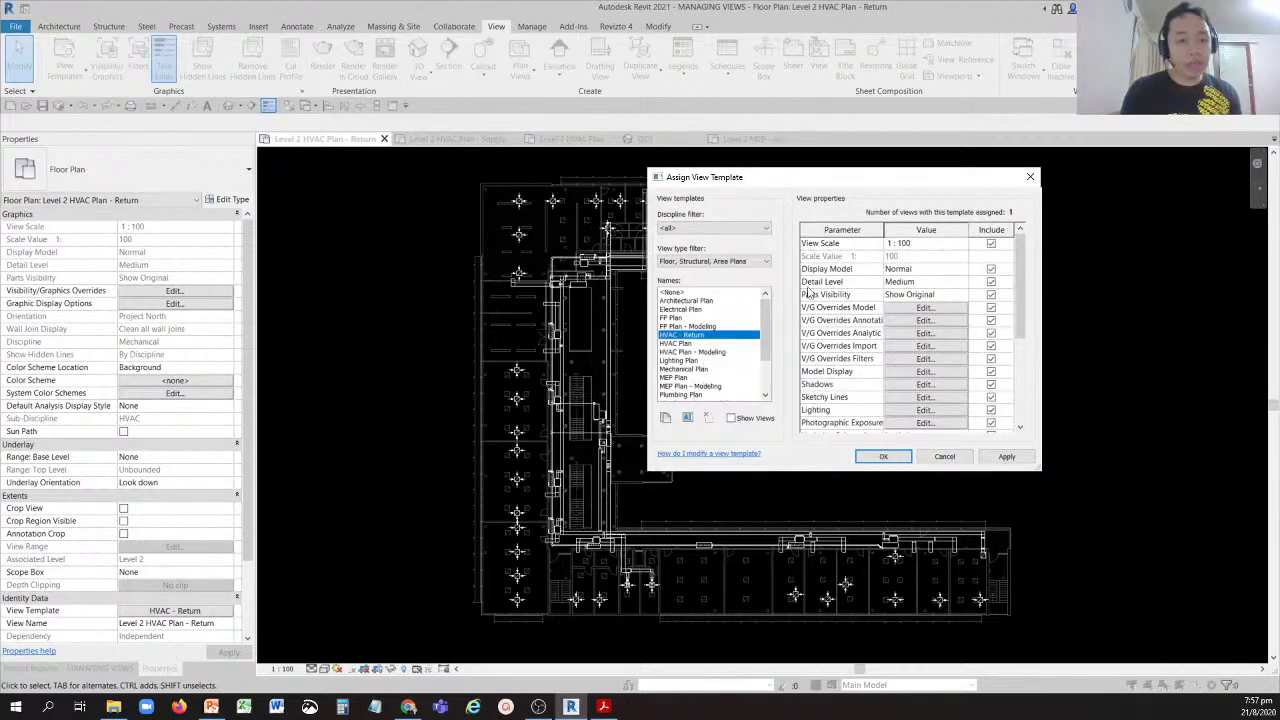
click(936, 246)
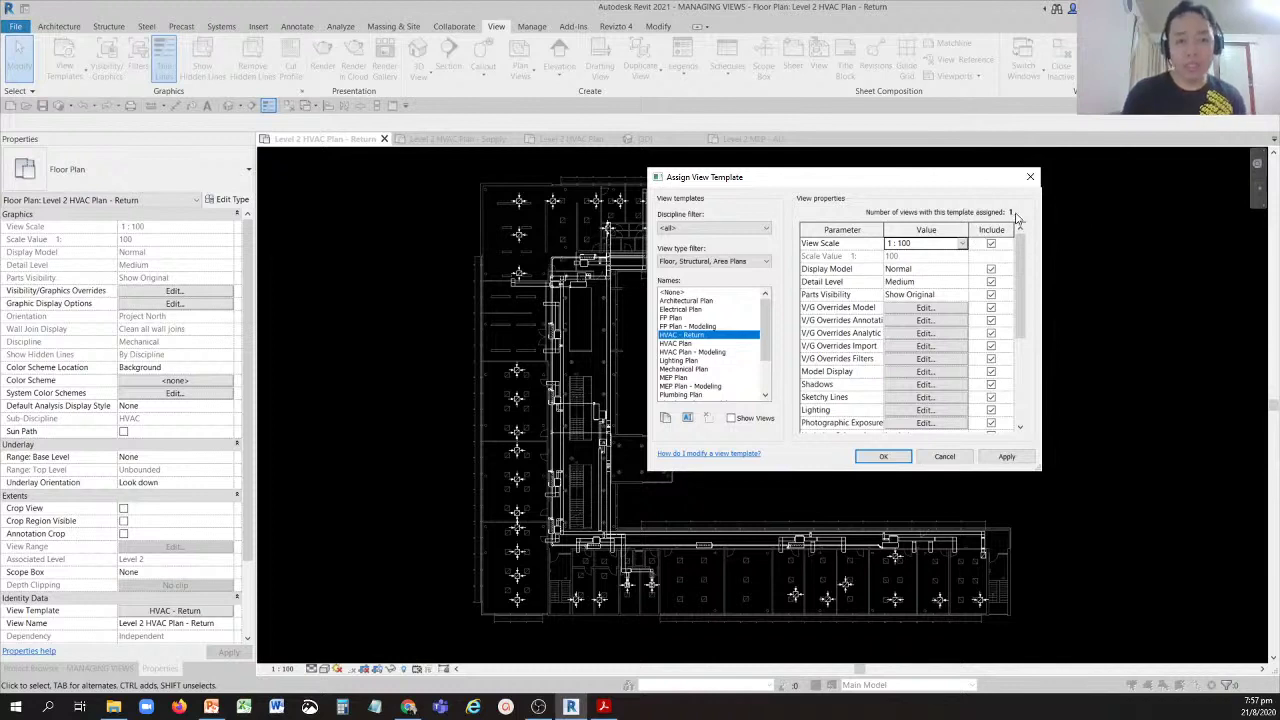
click(945, 247)
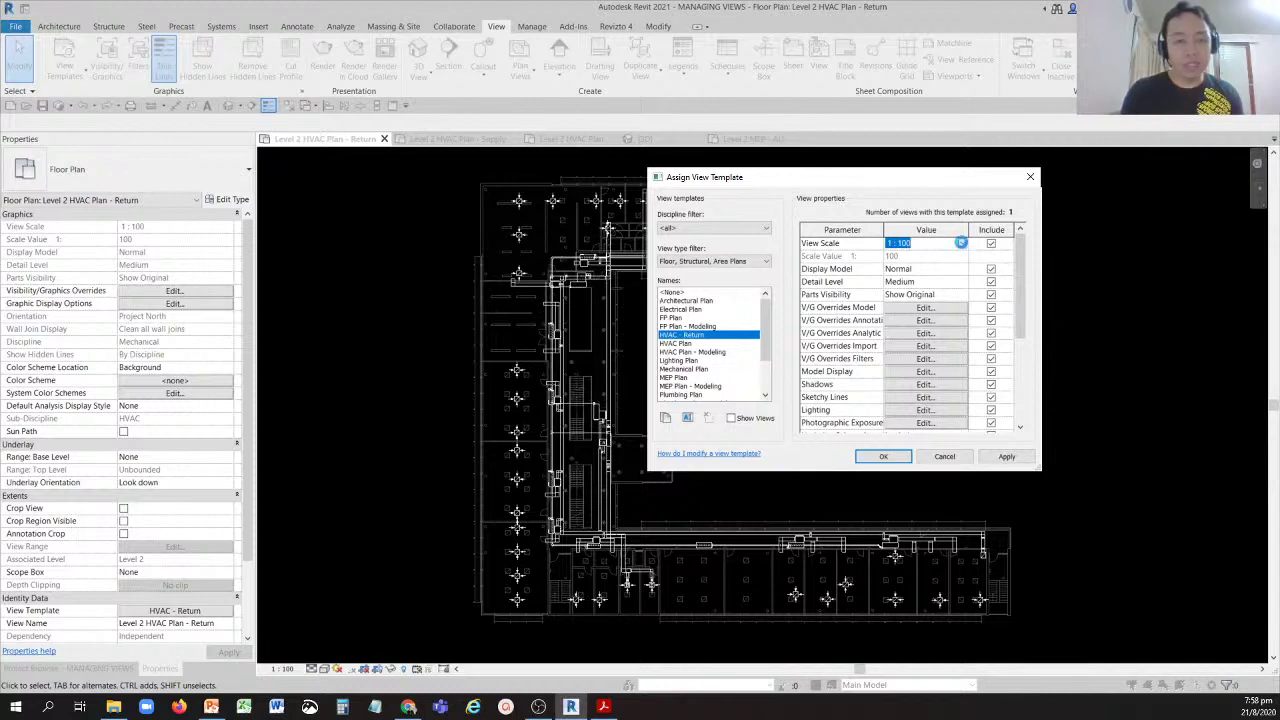
click(962, 244)
click(915, 256)
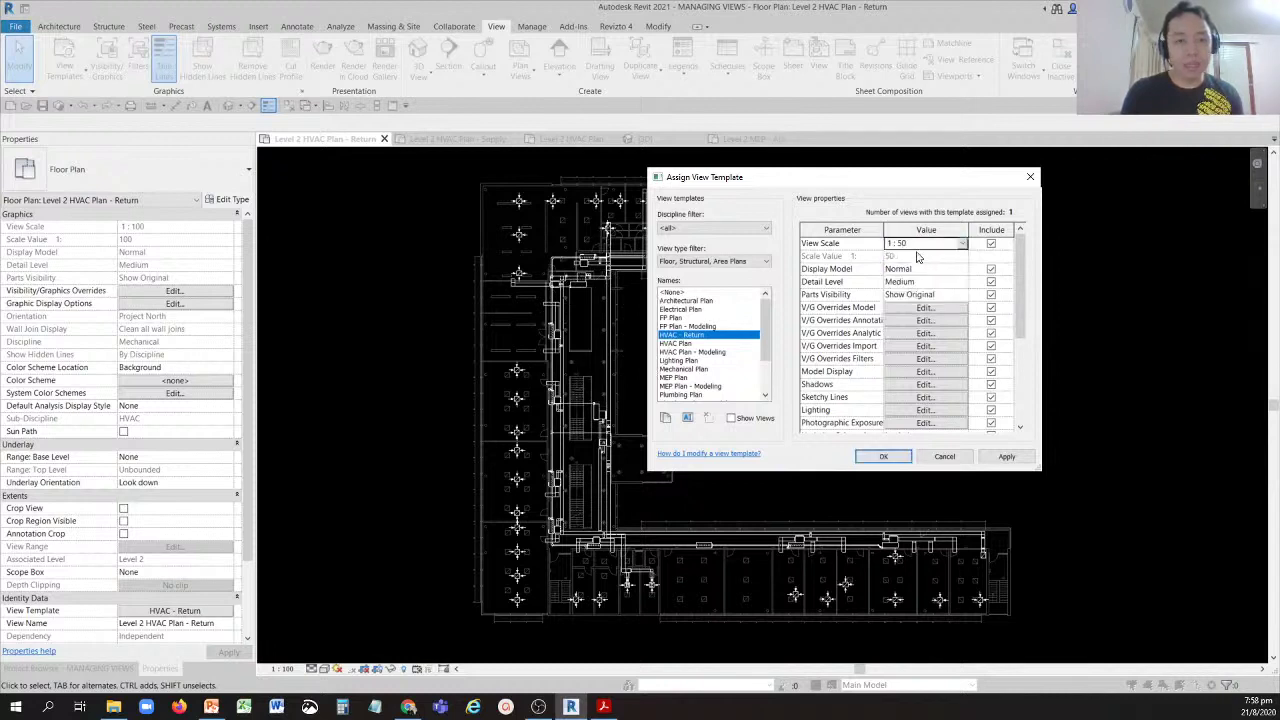
click(884, 457)
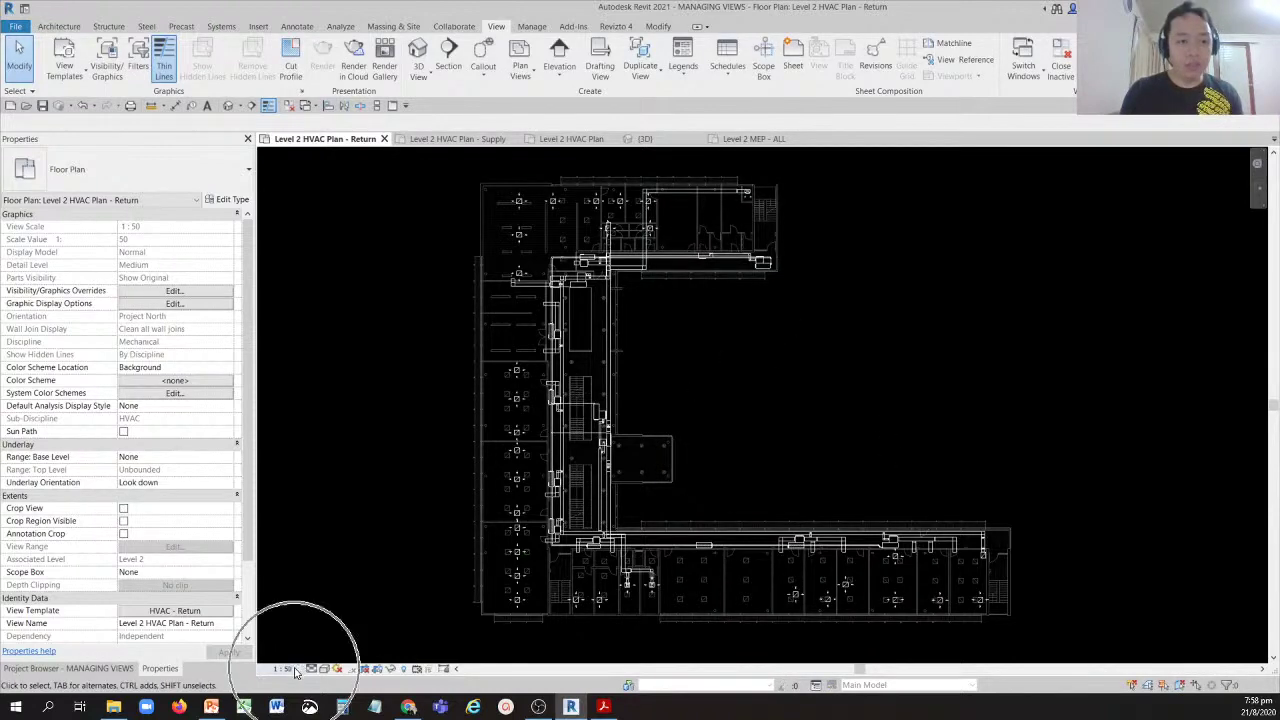
Reopen the Assign View Template dialog to review HVAC - Return at 1 : 50 with one assigned view.
click(178, 611)
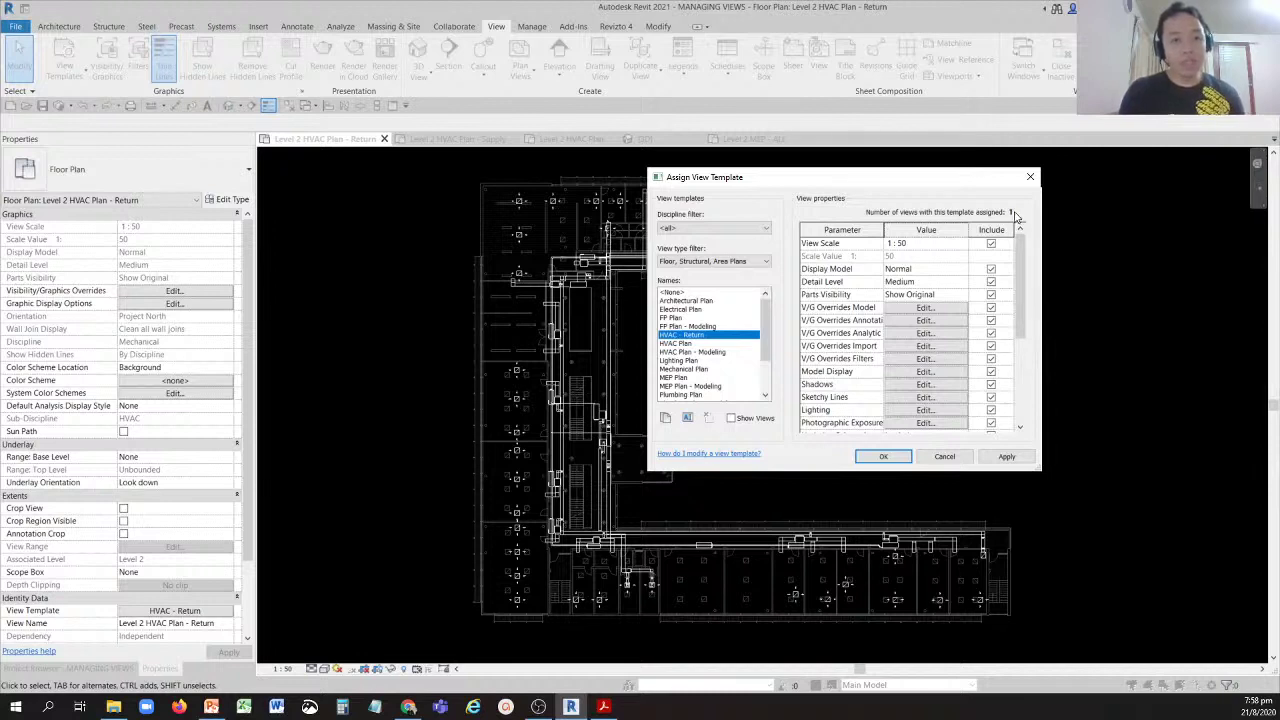
click(459, 386)
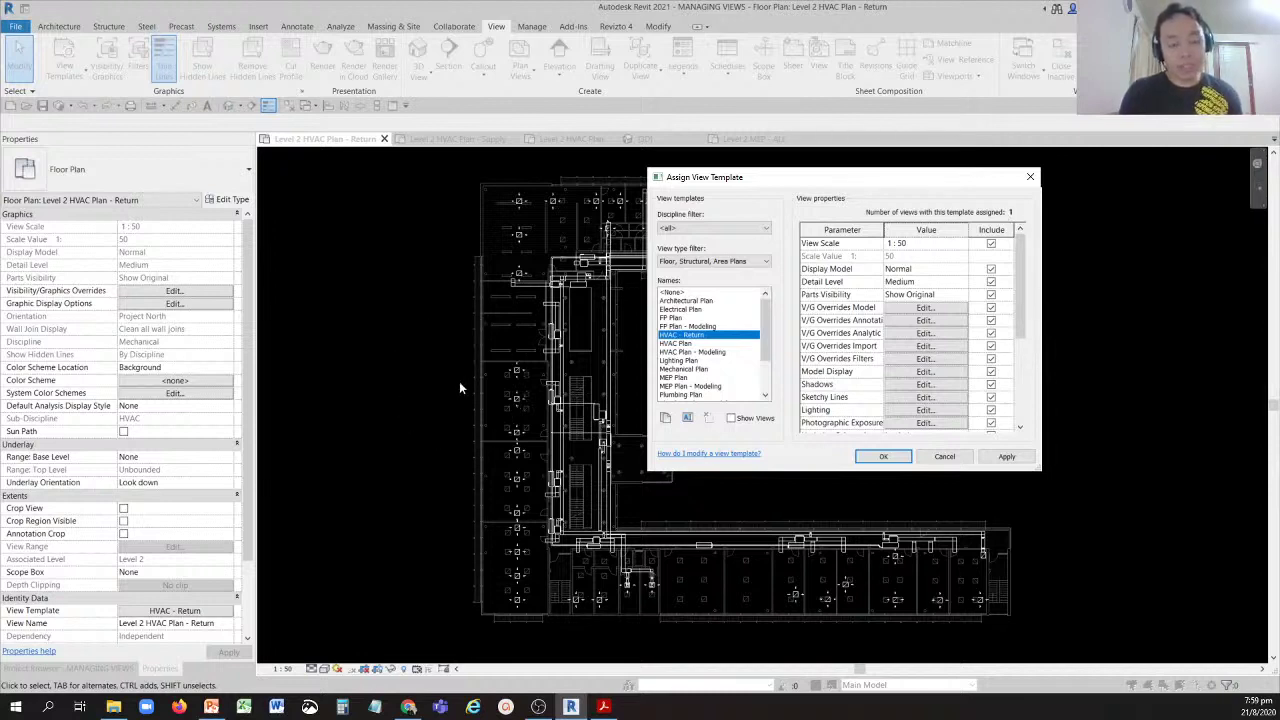
click(459, 386)
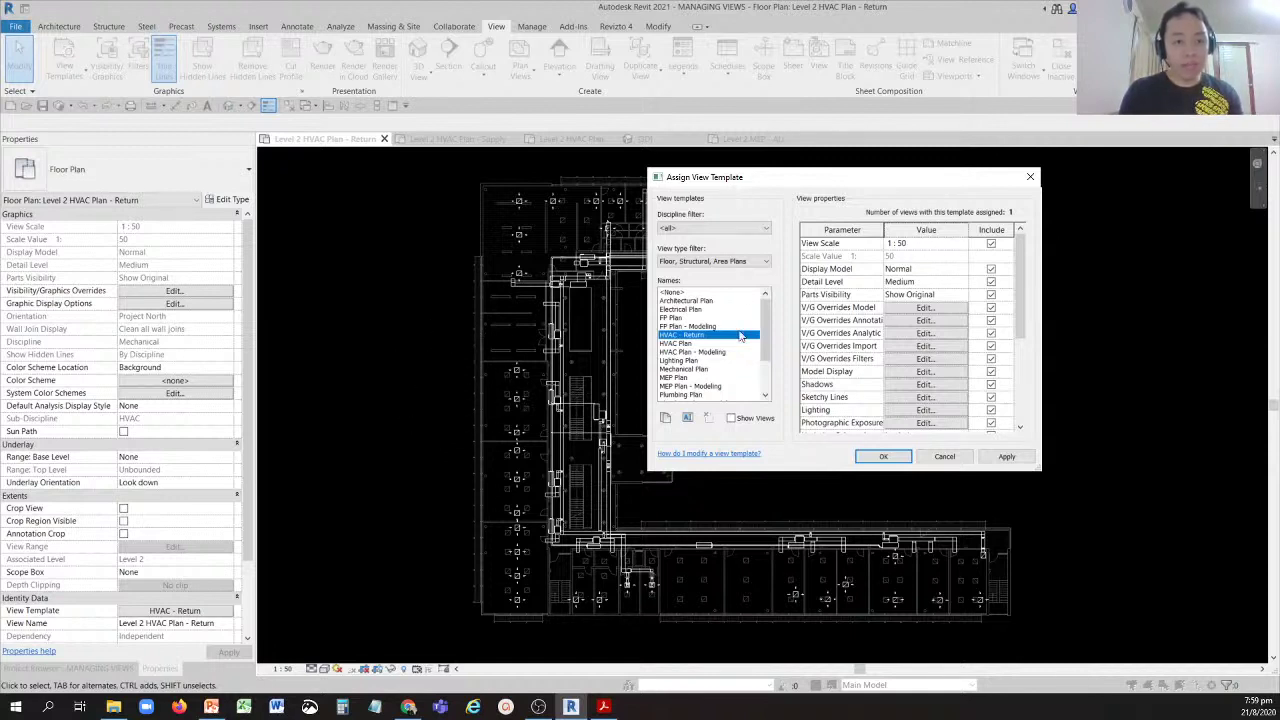
click(916, 248)
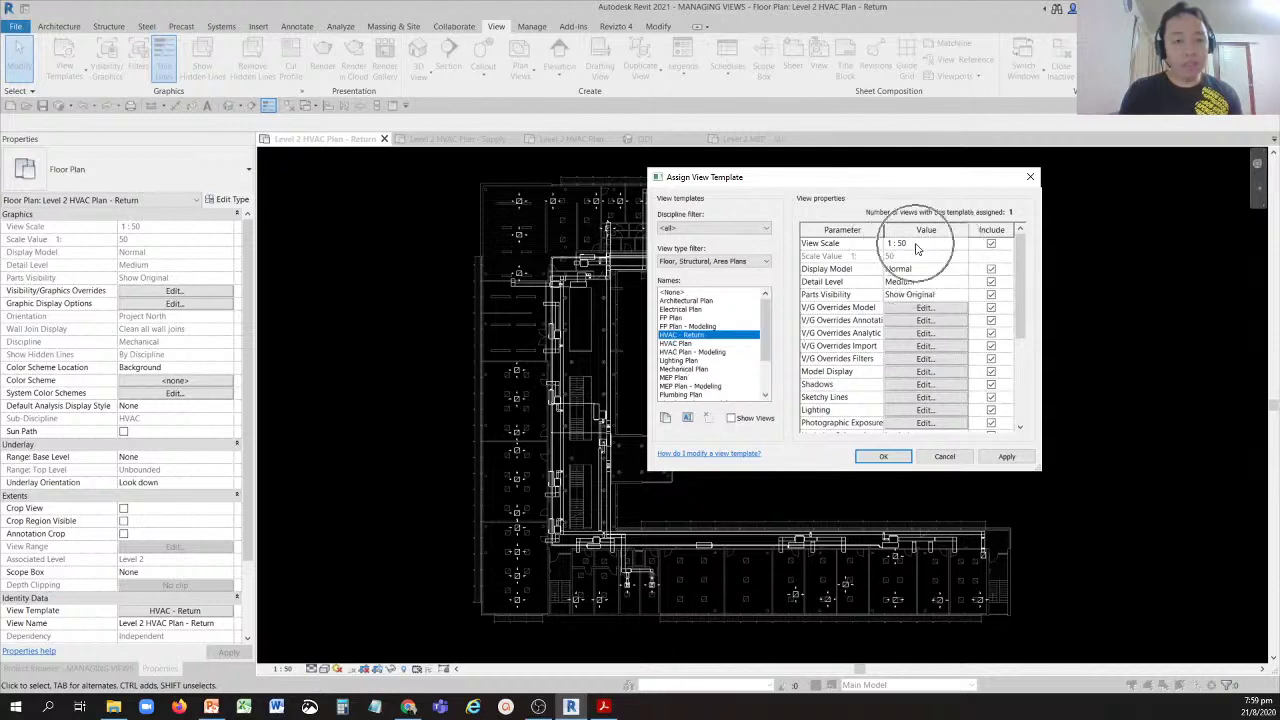
click(916, 248)
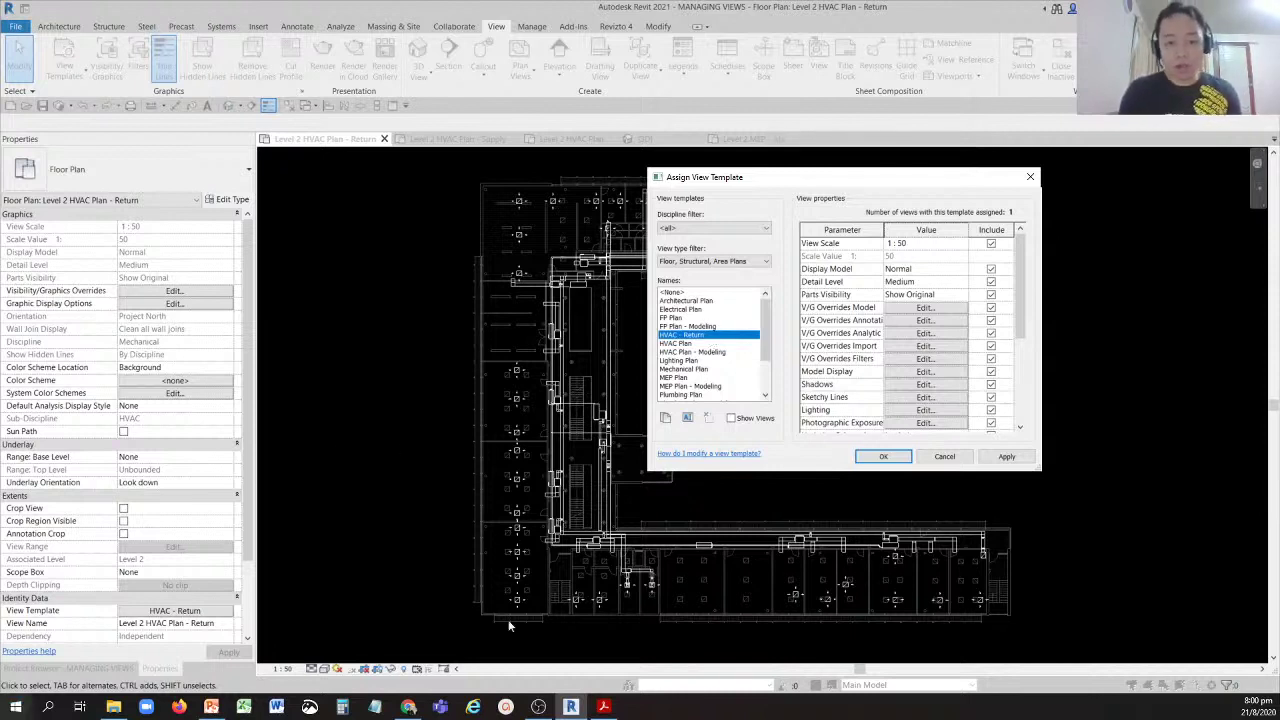
click(408, 706)
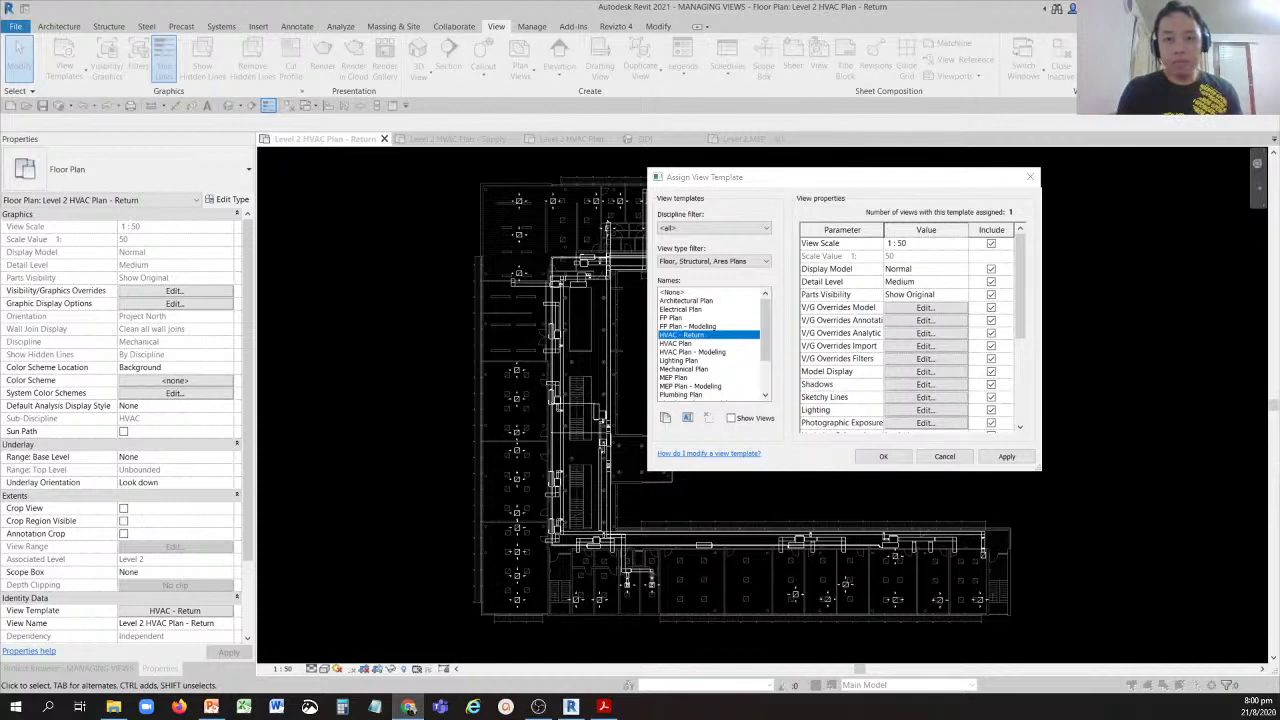
key(alt+Tab)
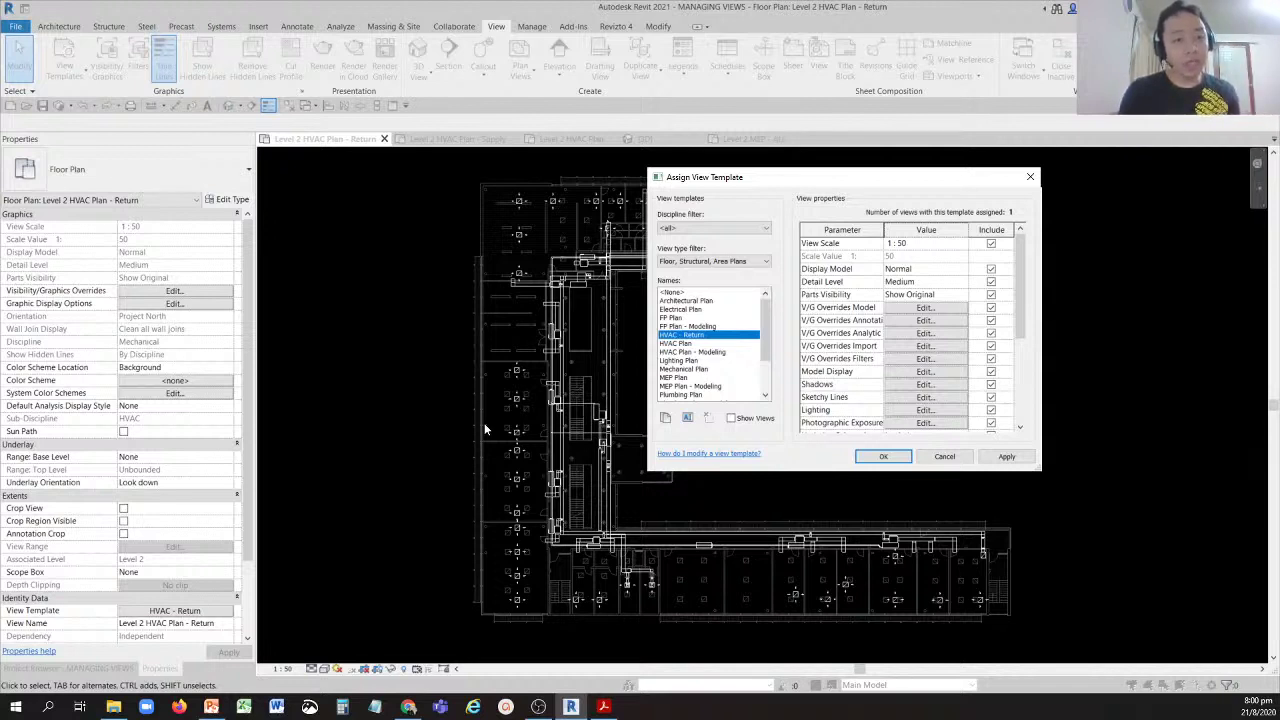
Set Level 2 HVAC Plan - Return's view template to <None> and confirm.
click(677, 292)
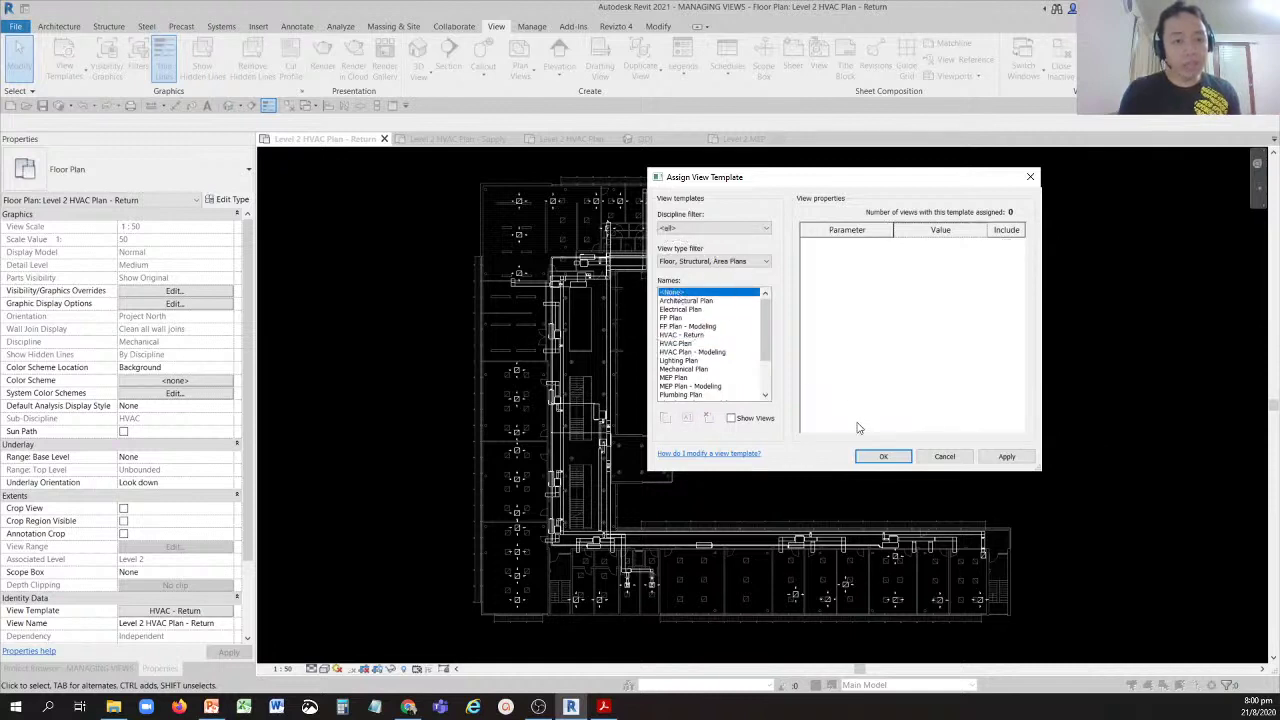
click(880, 456)
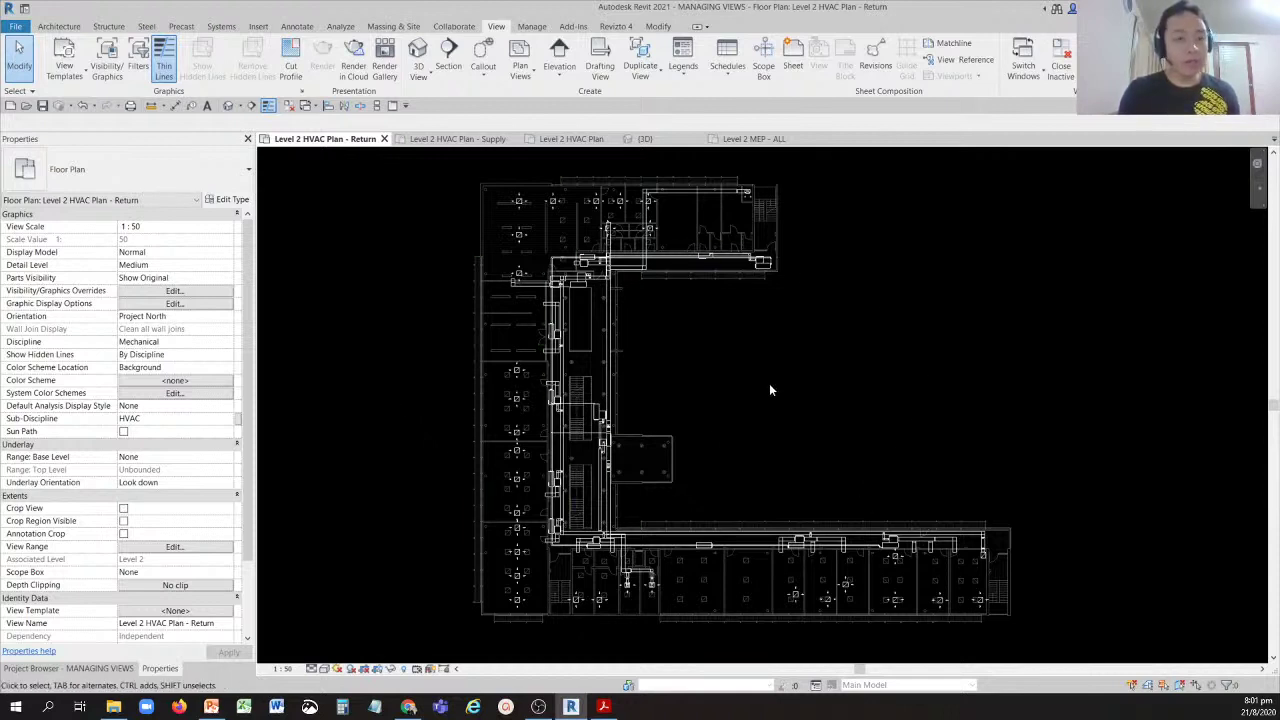
Reassign the HVAC - Return template to Level 2 HVAC Plan - Return and apply it.
click(184, 612)
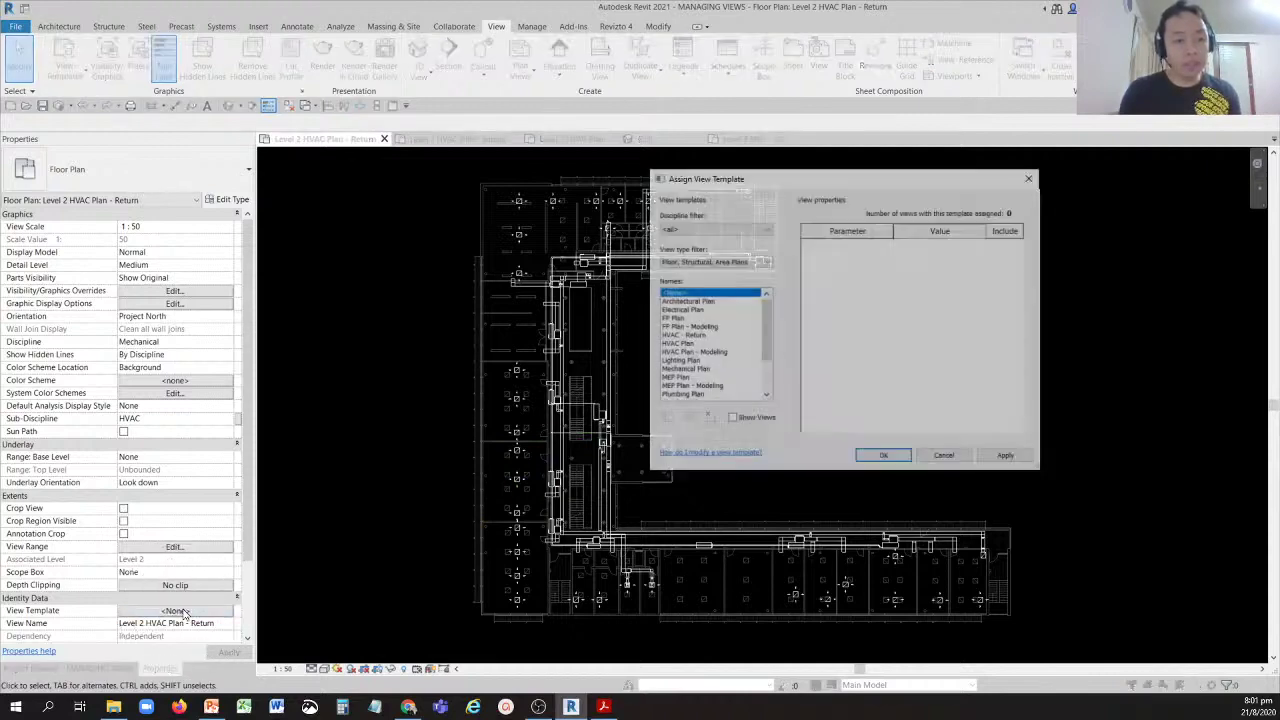
click(690, 336)
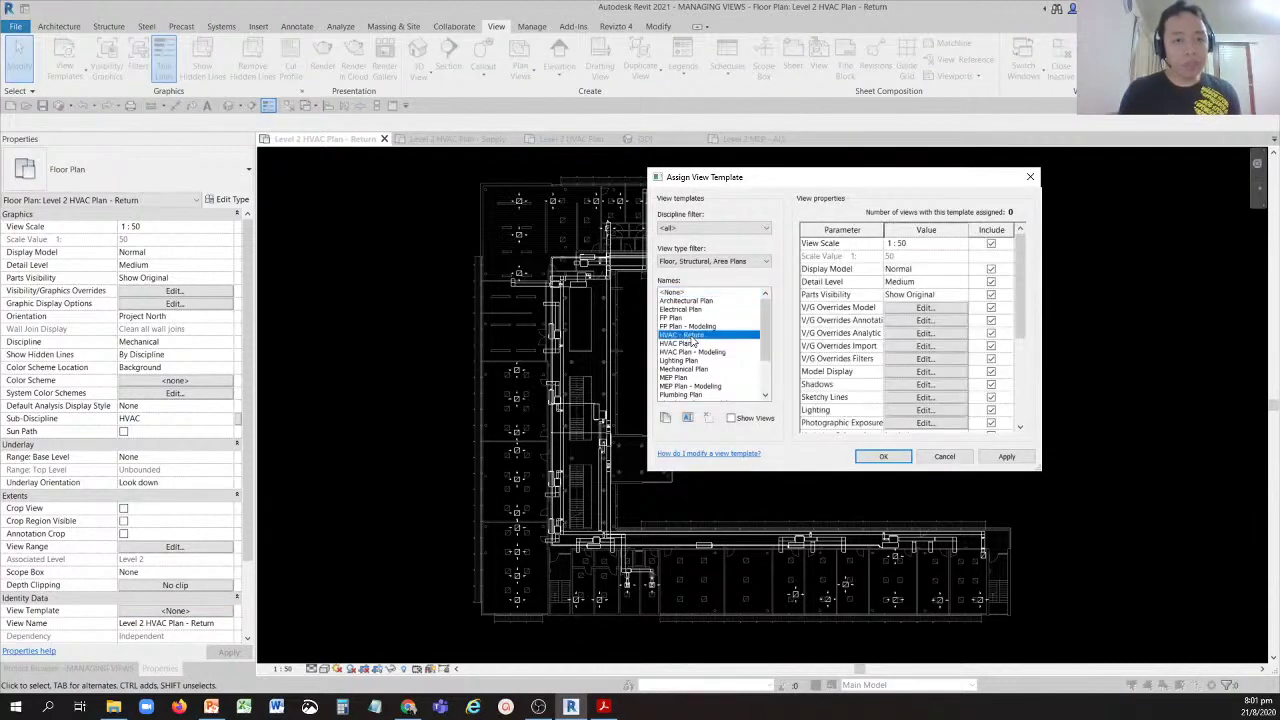
click(1000, 457)
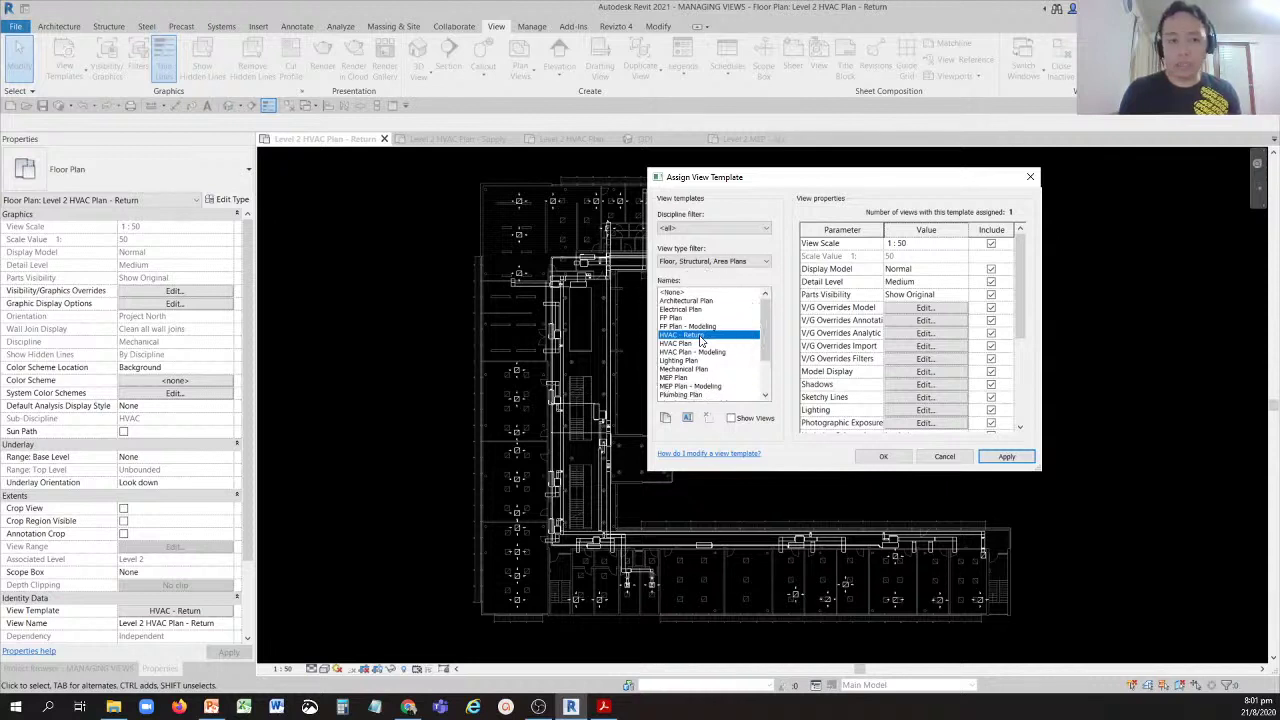
Duplicate HVAC - Return as a new view template named 'HVAC -Return Level 2'.
click(666, 418)
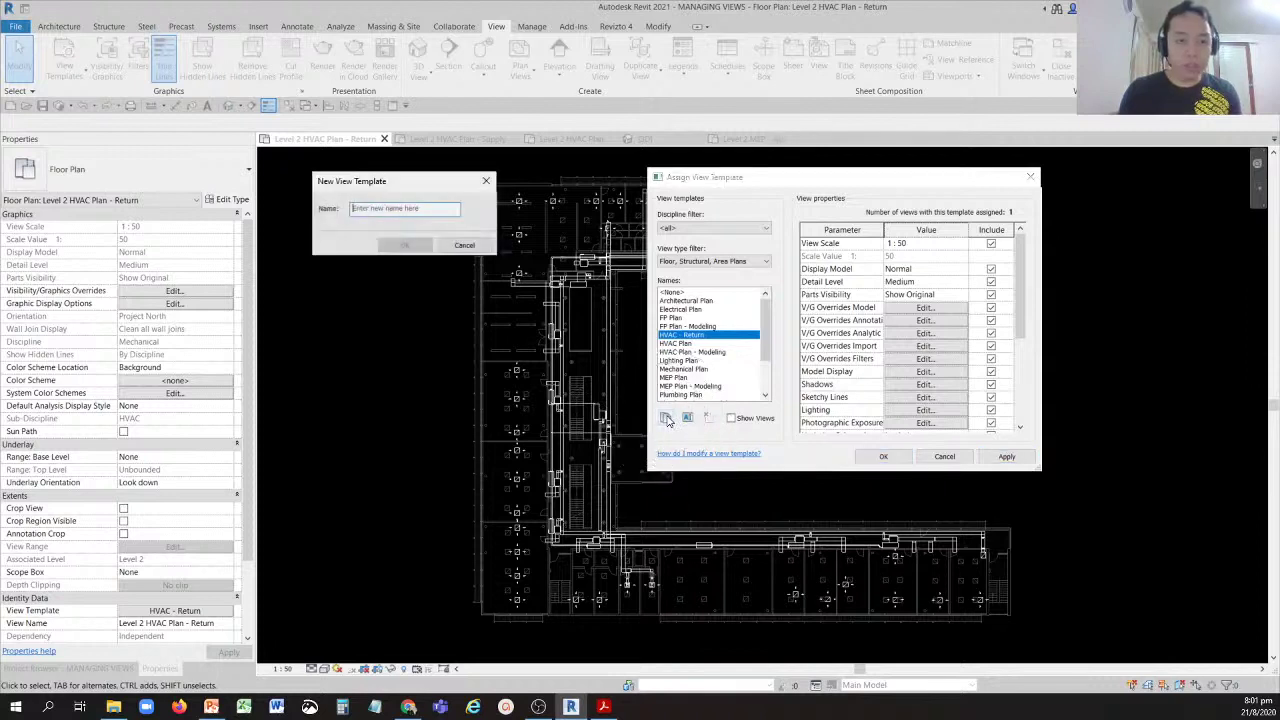
click(451, 209)
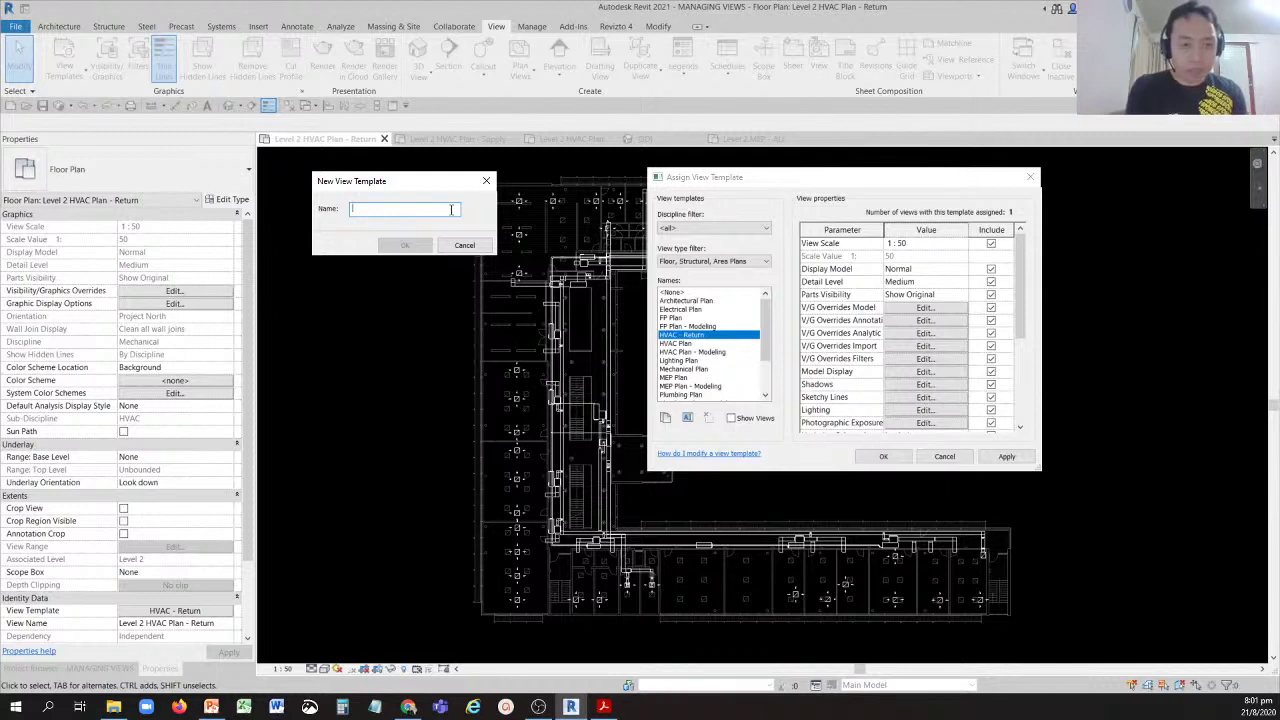
text(H)
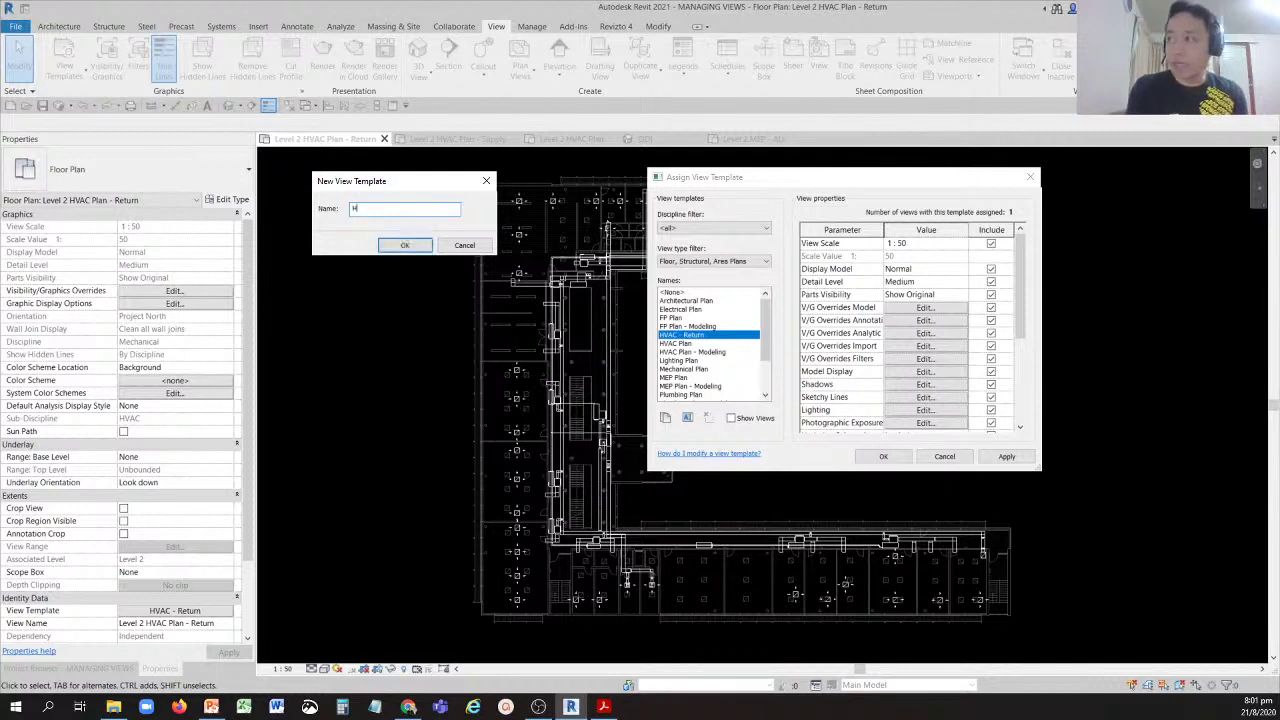
text(VAC)
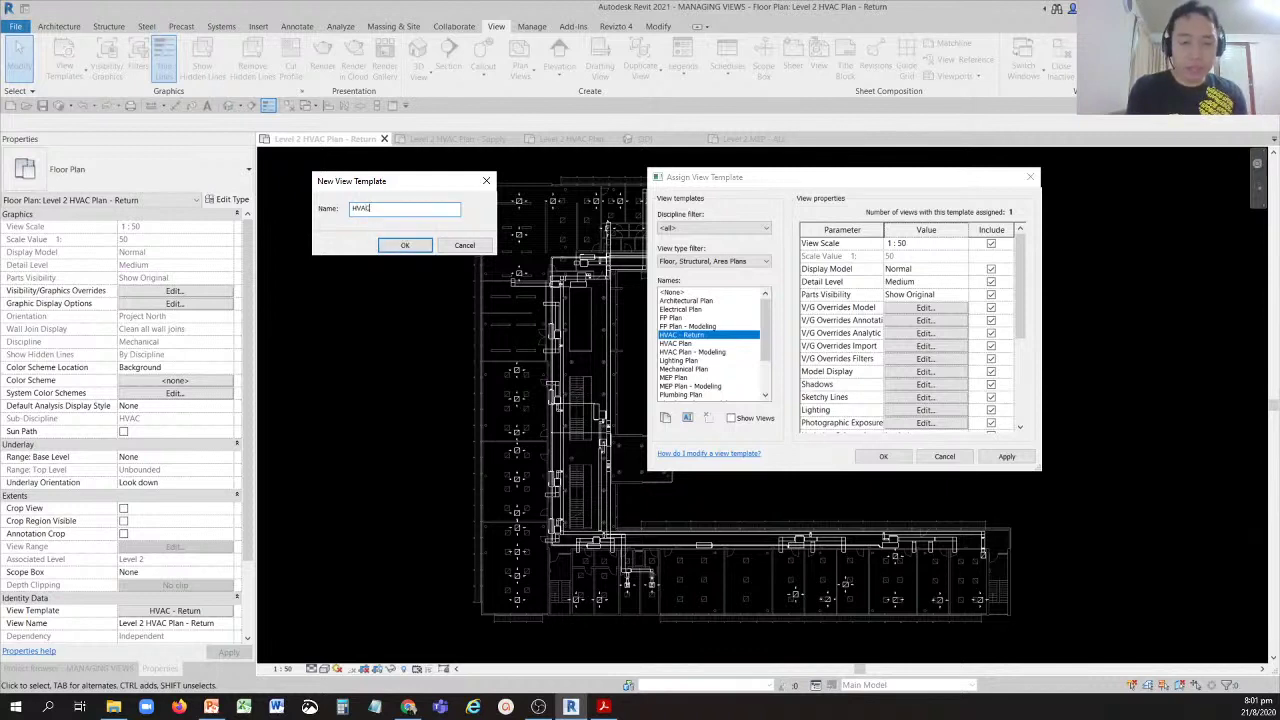
text( -Retu)
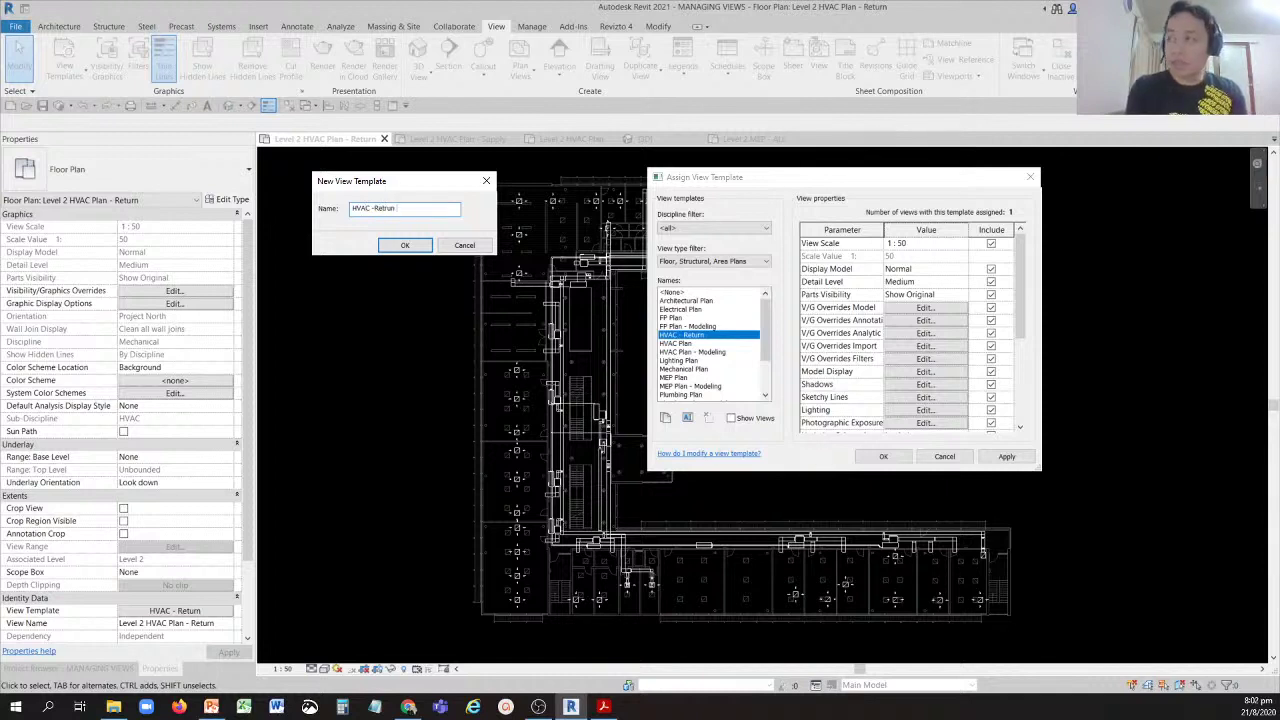
key(BackSpace)
key(BackSpace)
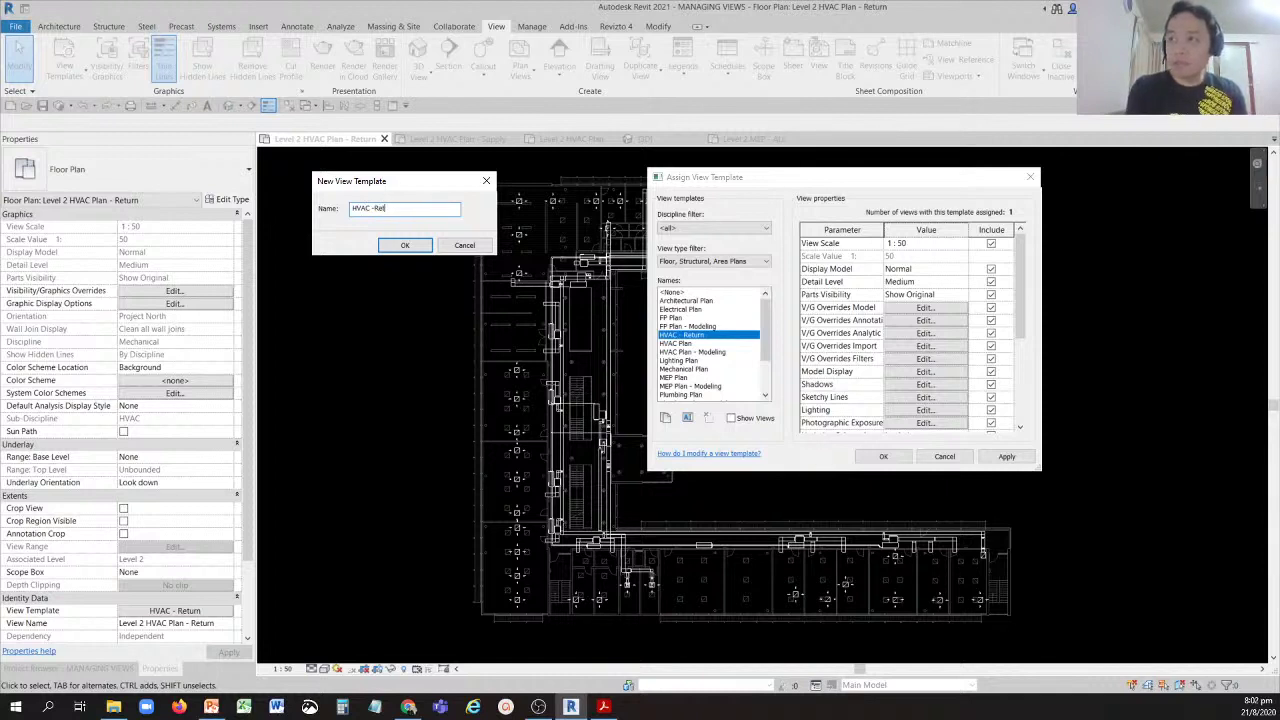
text(urn)
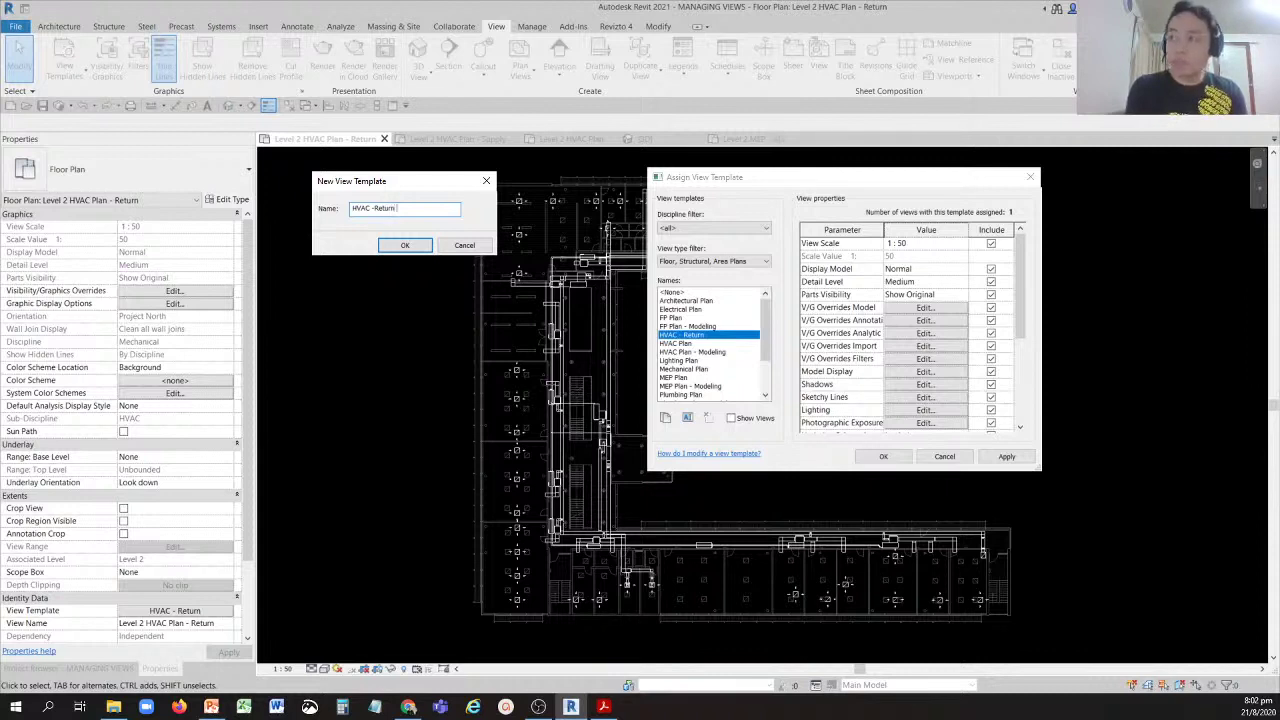
text( Level 2)
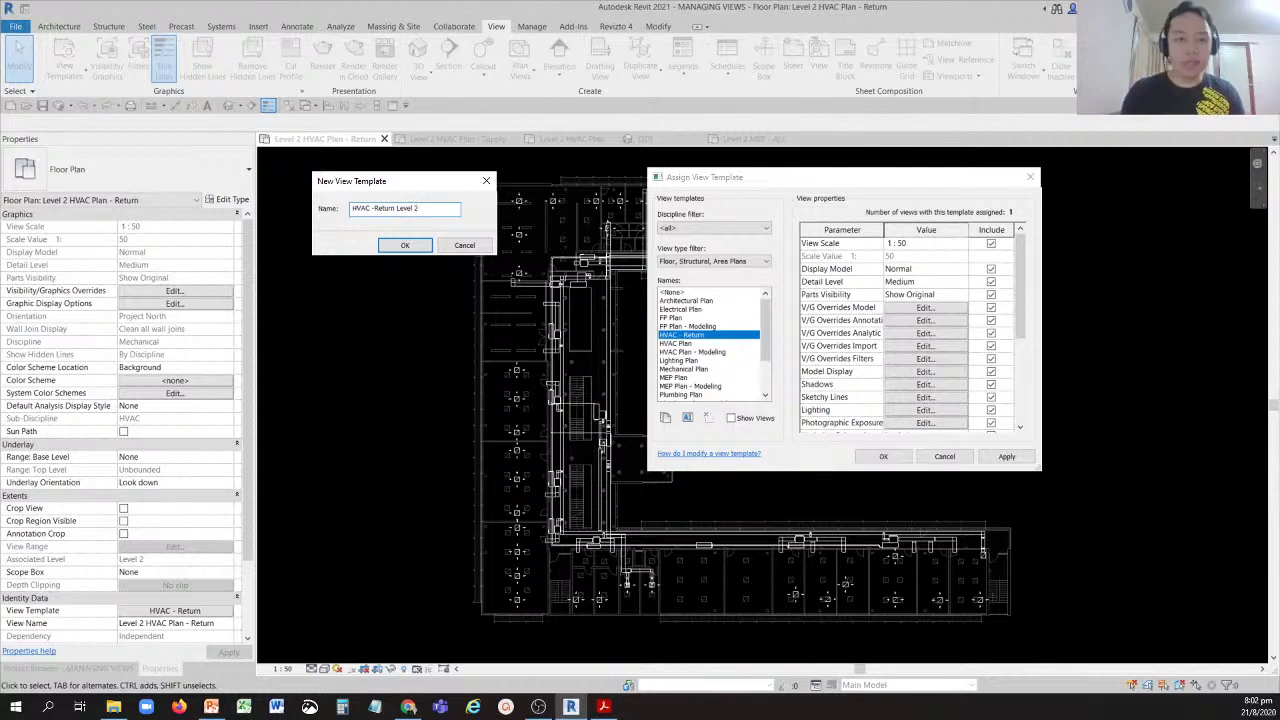
click(394, 250)
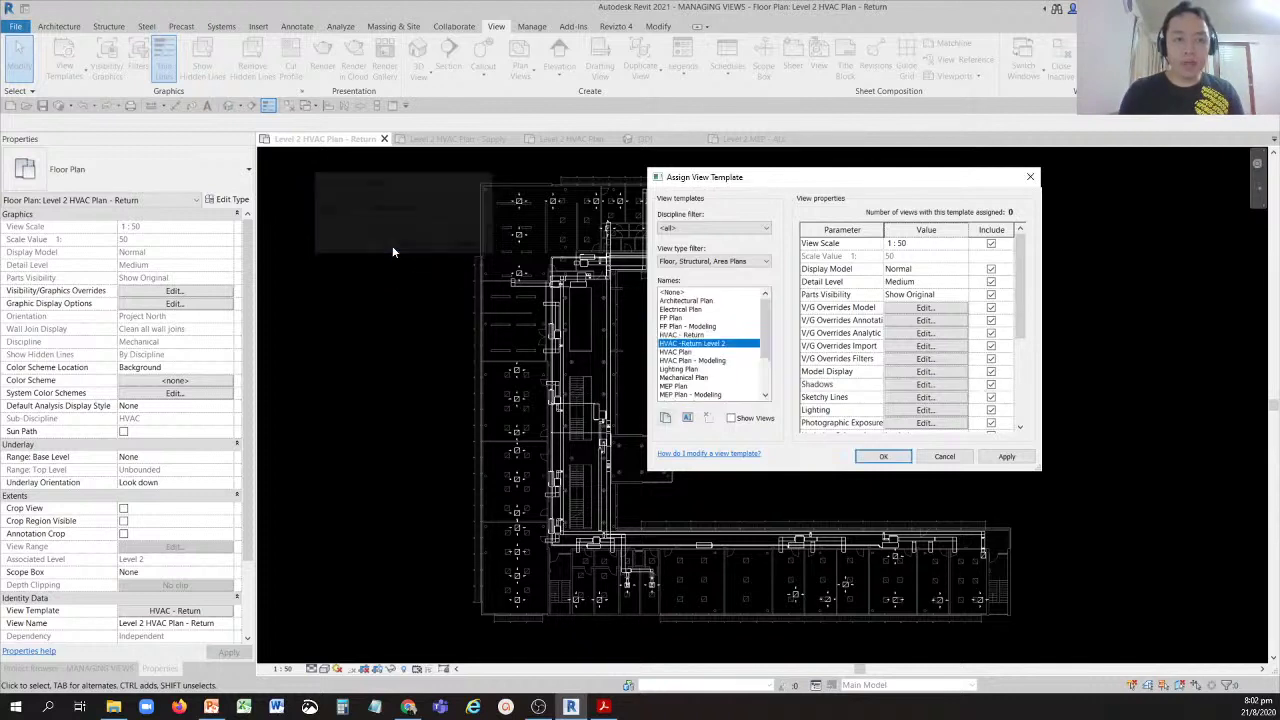
Rename the HVAC -Return Level 2 template to 'HVAC -Return_1-50'.
click(691, 335)
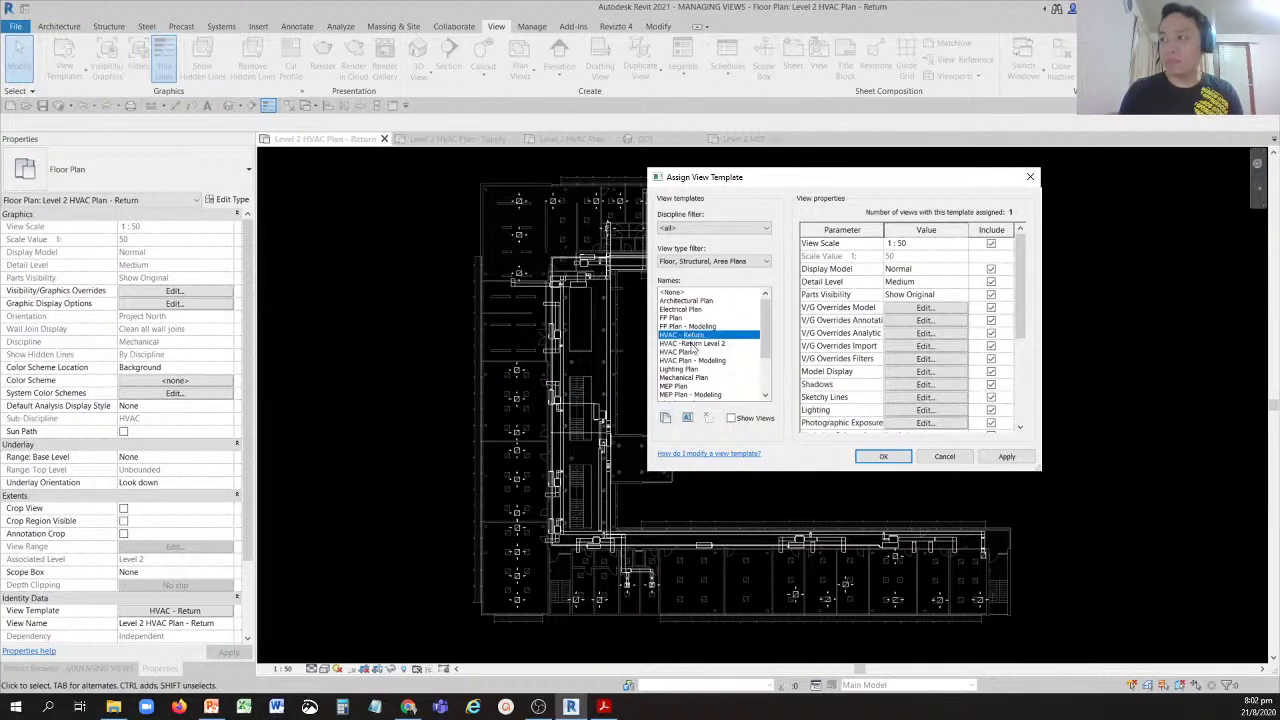
click(691, 344)
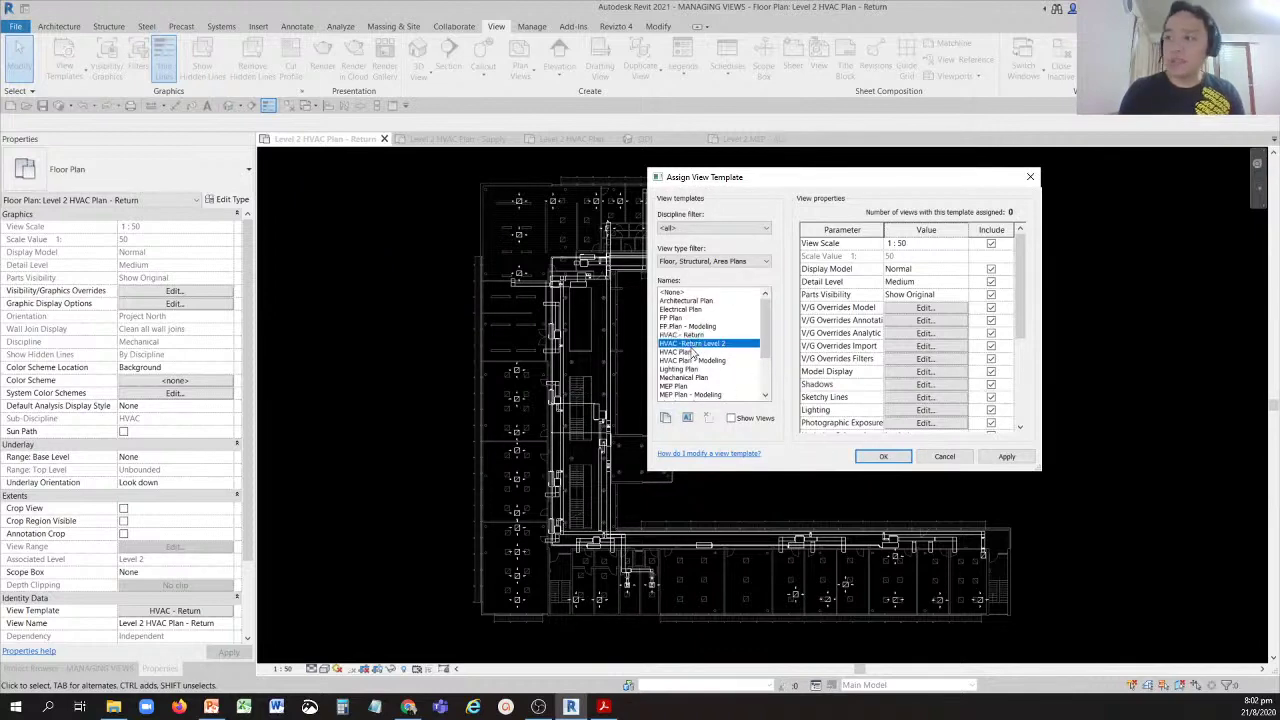
click(690, 346)
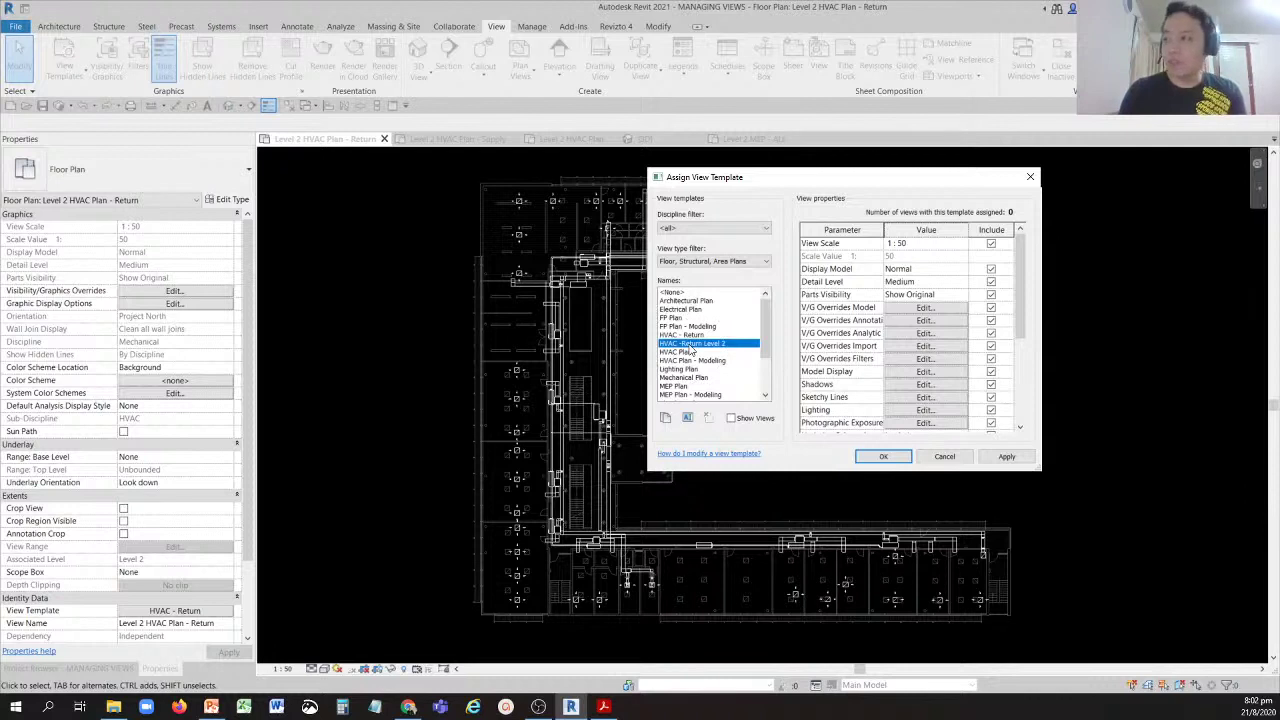
click(688, 418)
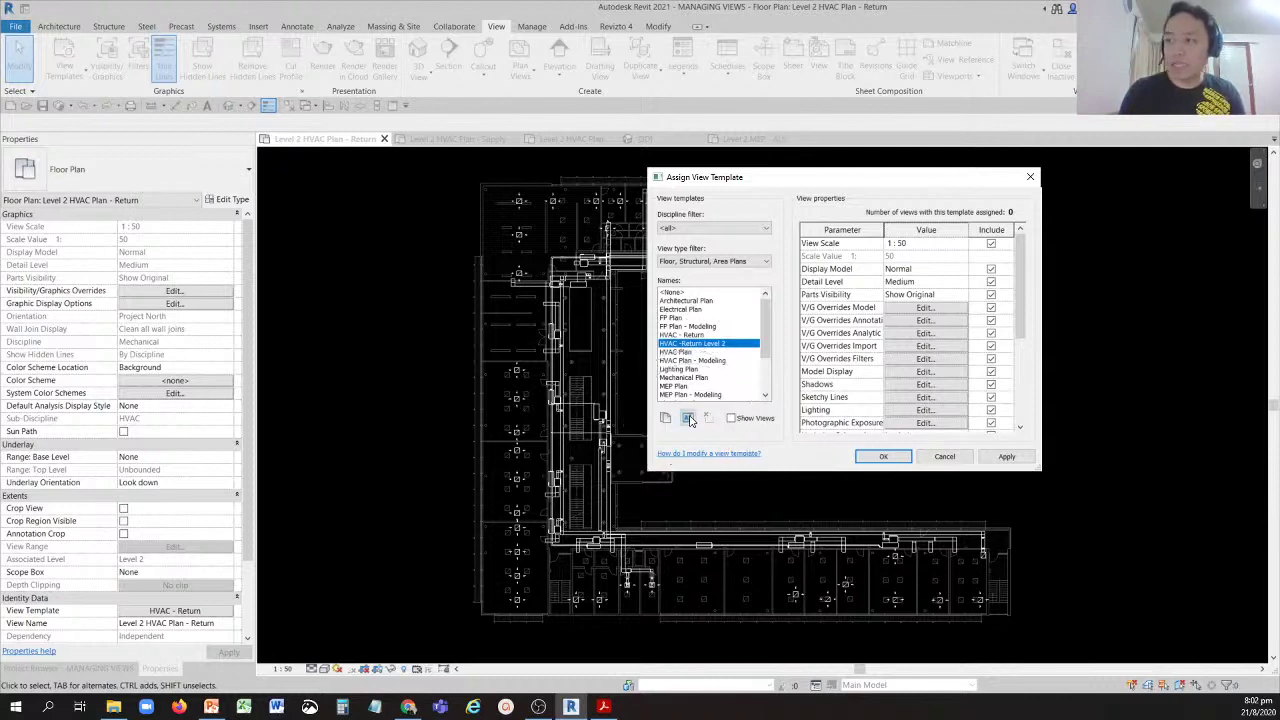
click(688, 418)
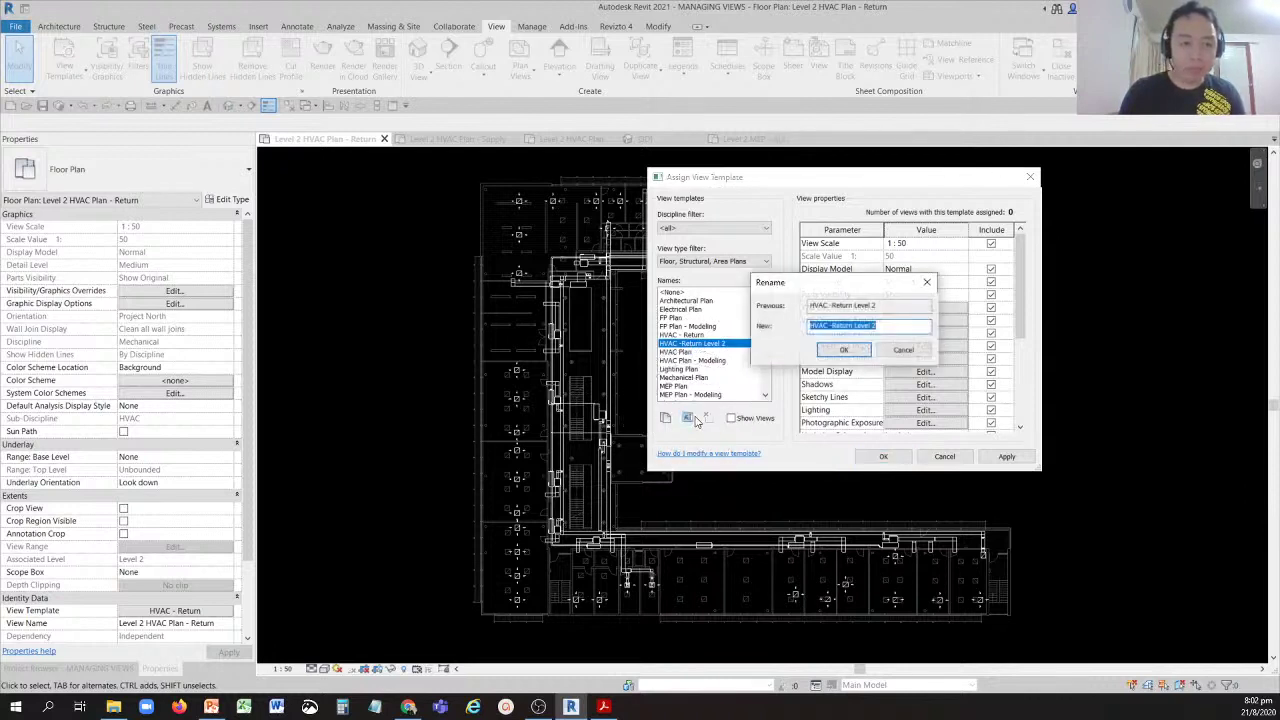
click(884, 325)
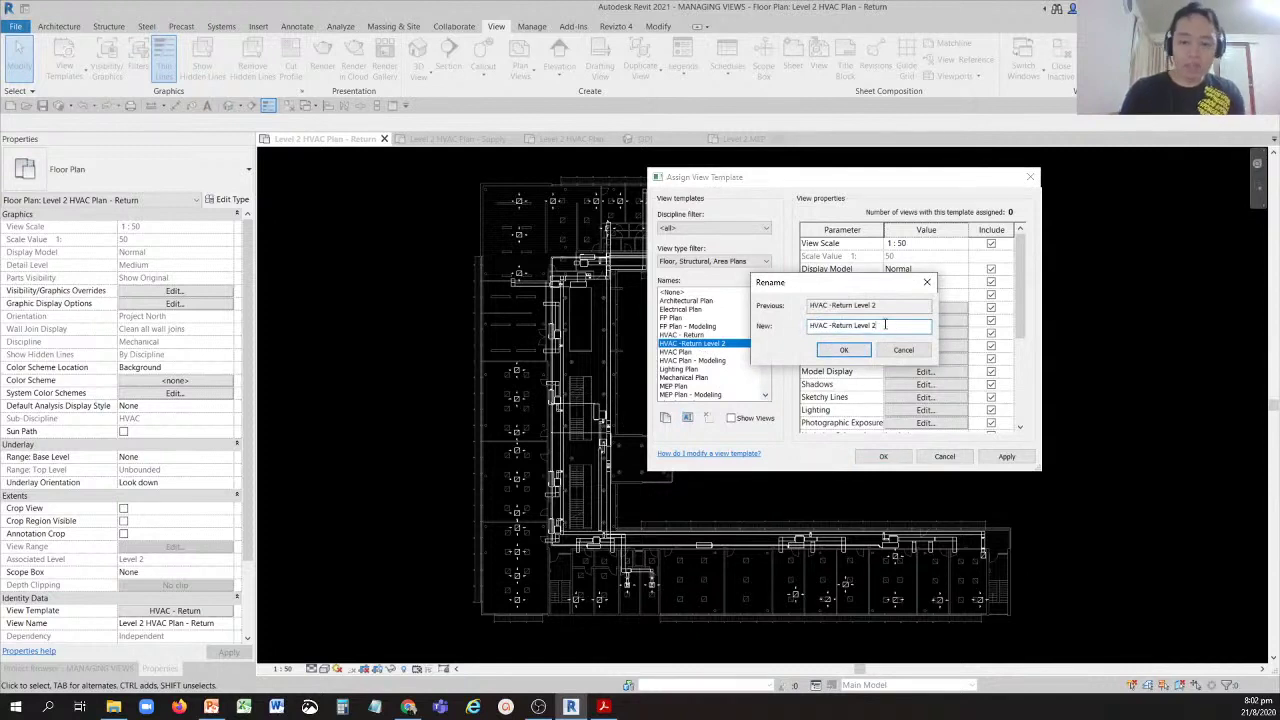
key(BackSpace)
key(BackSpace)
key(BackSpace)
key(BackSpace)
key(BackSpace)
key(BackSpace)
key(BackSpace)
key(BackSpace)
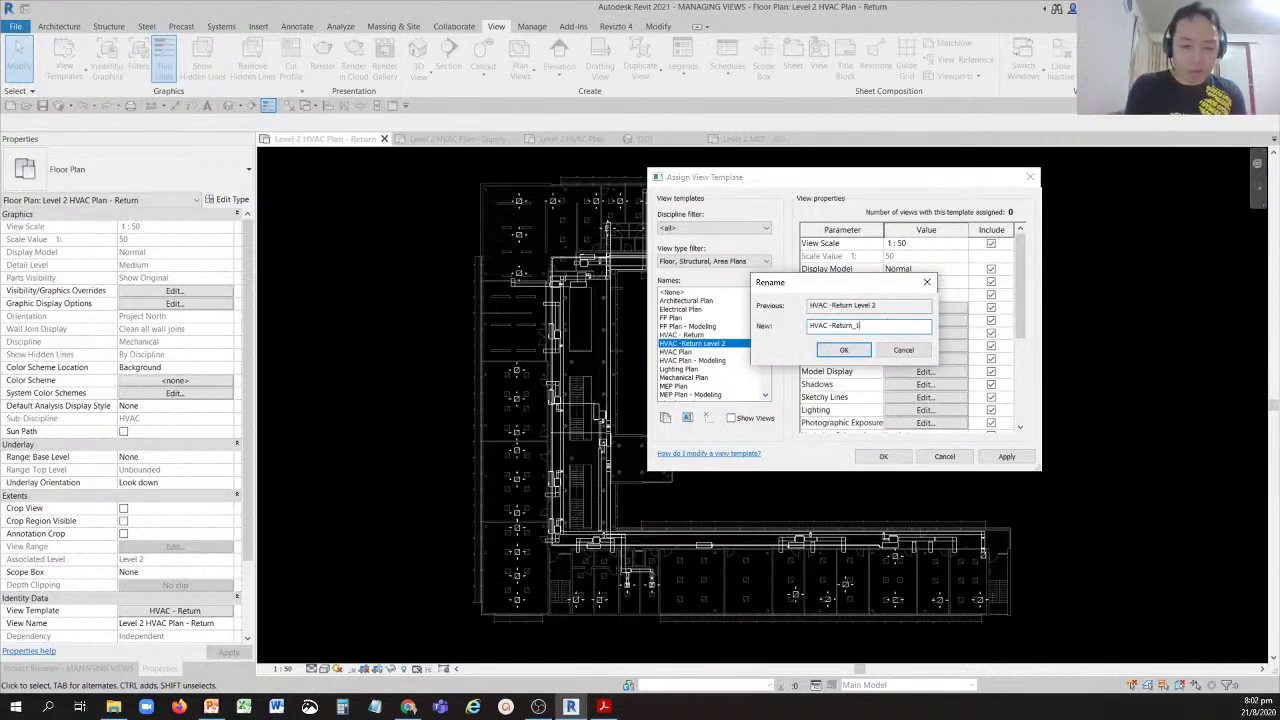
text(_1-50)
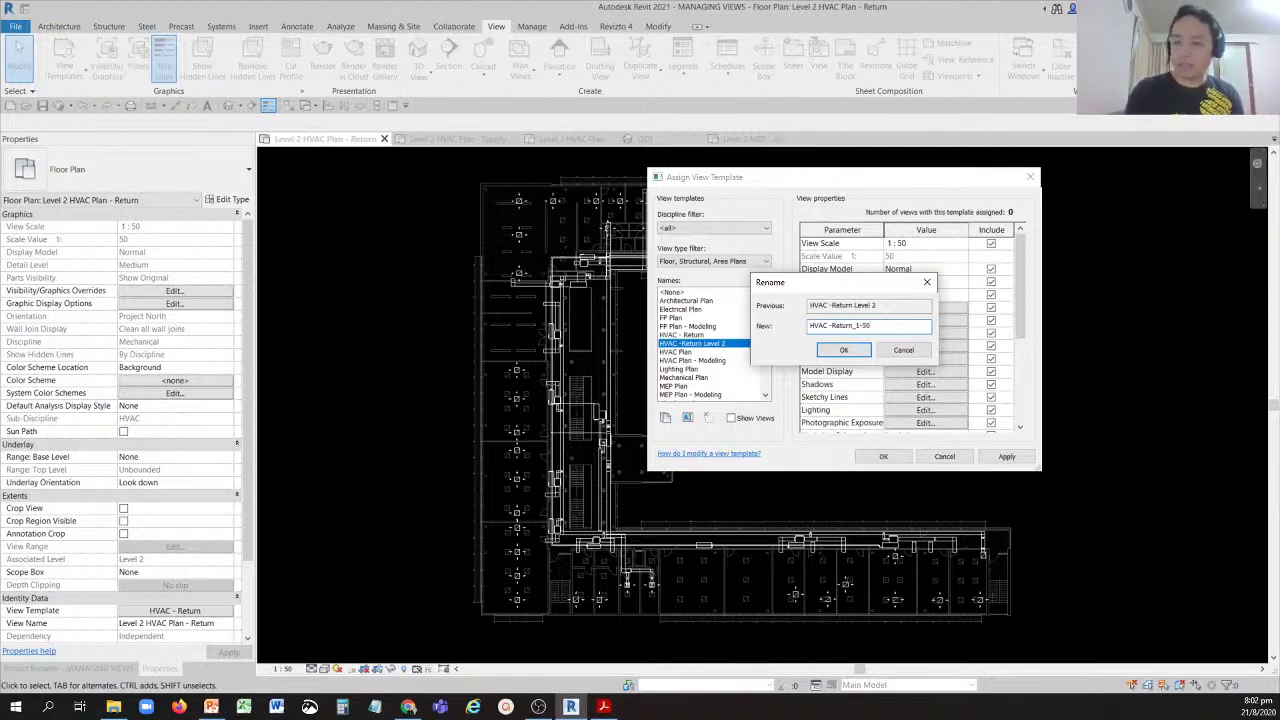
click(843, 350)
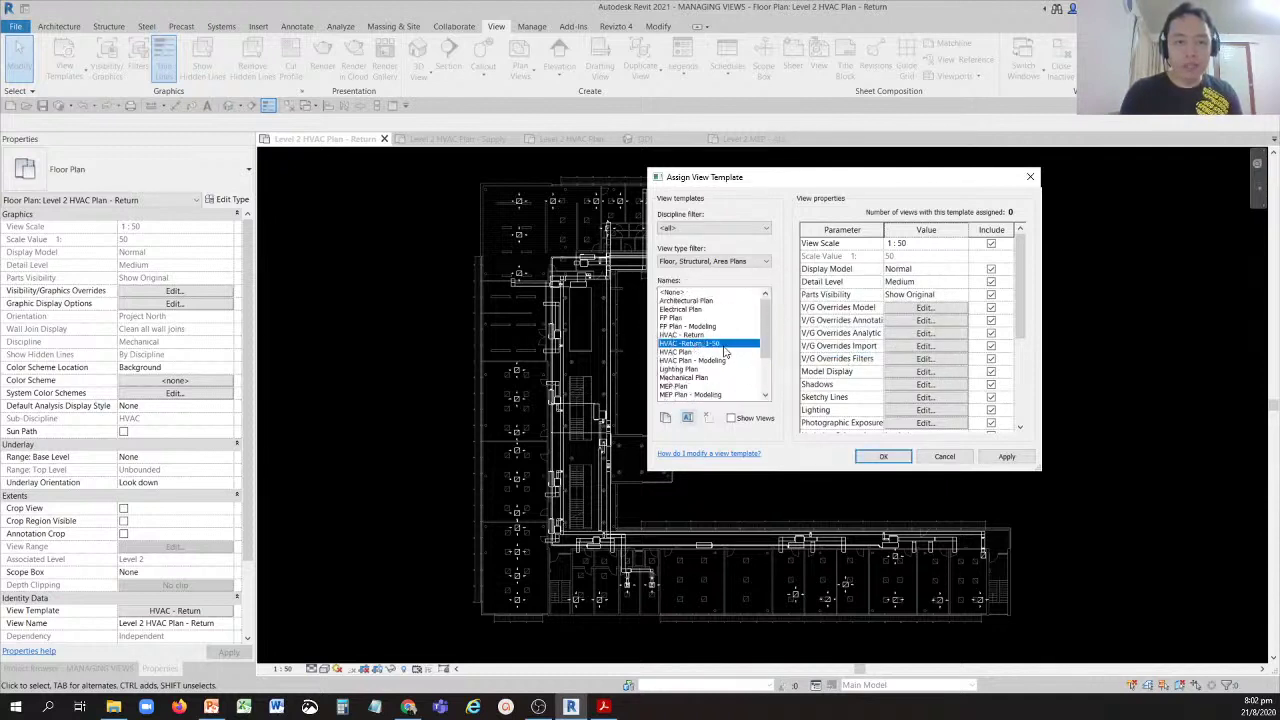
Apply the renamed template, then reassign HVAC - Return to the view and confirm.
click(1007, 460)
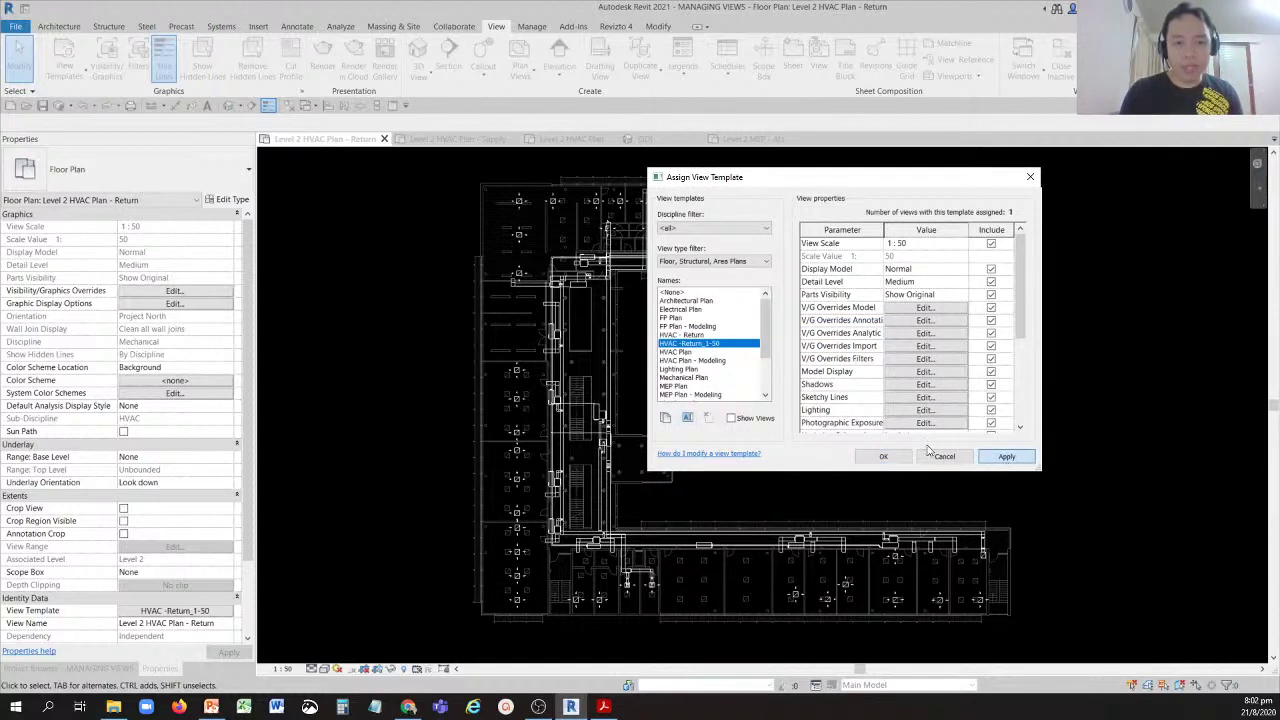
click(884, 458)
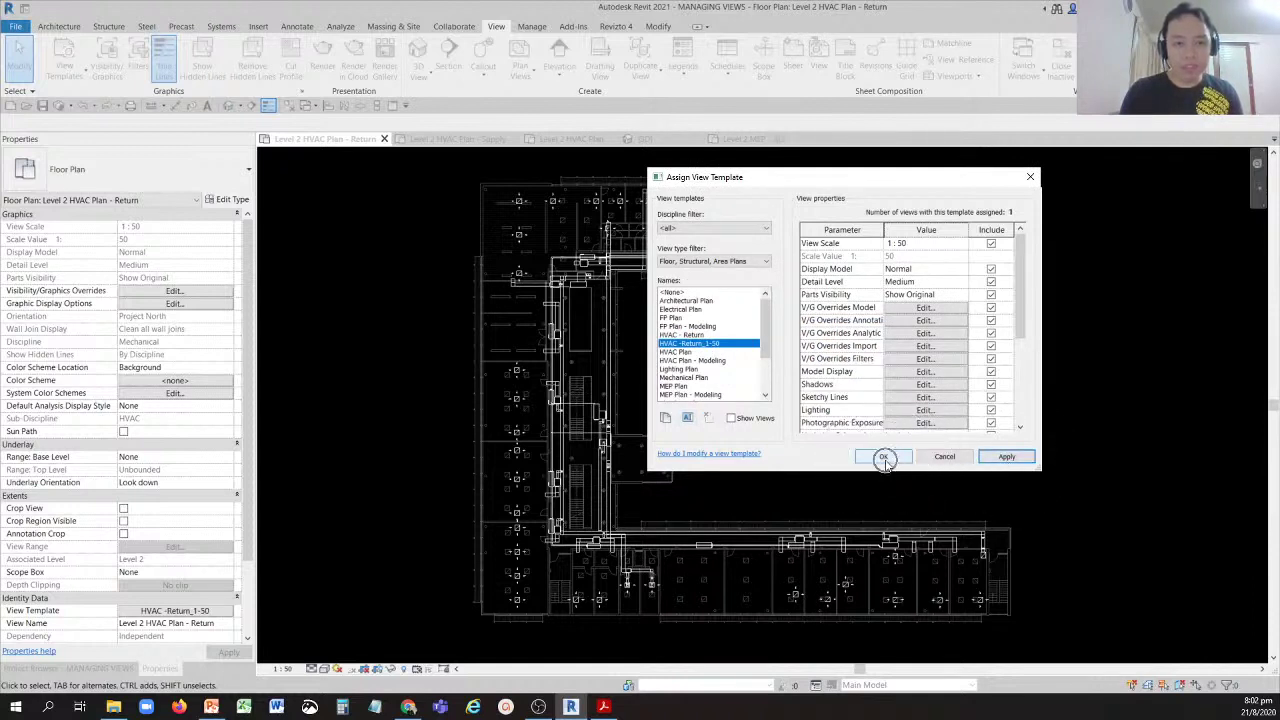
click(692, 335)
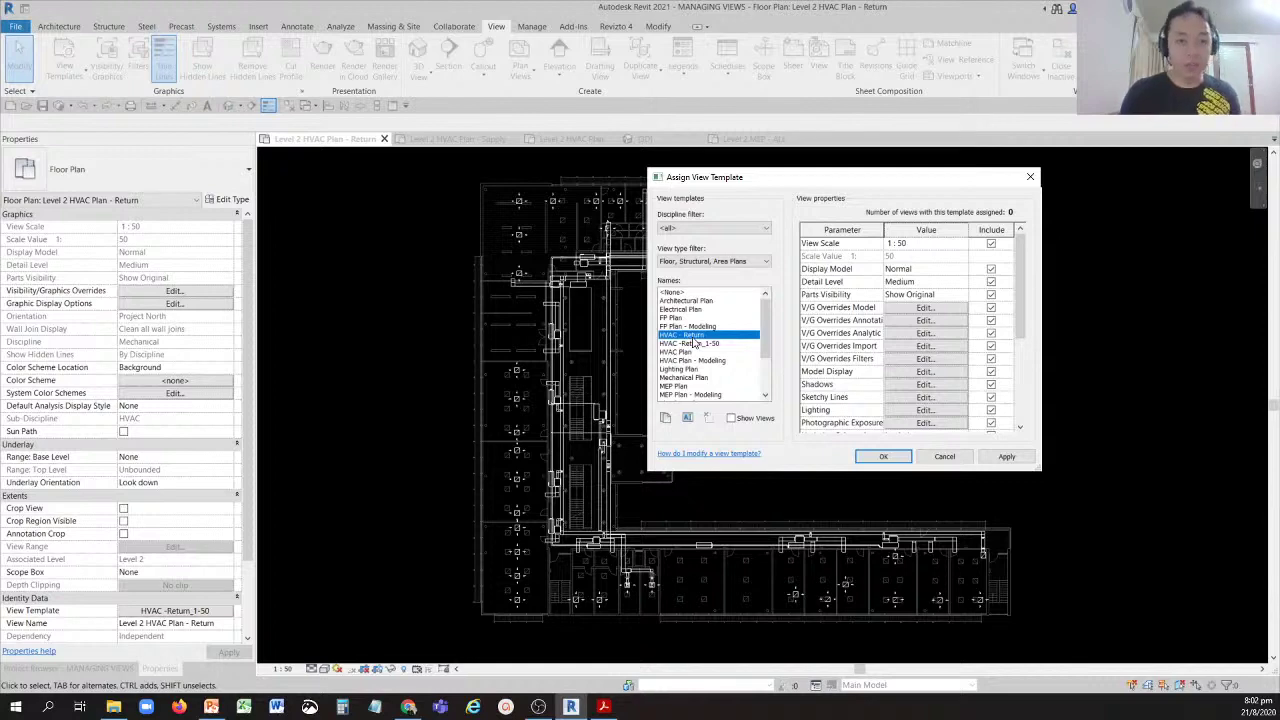
click(883, 457)
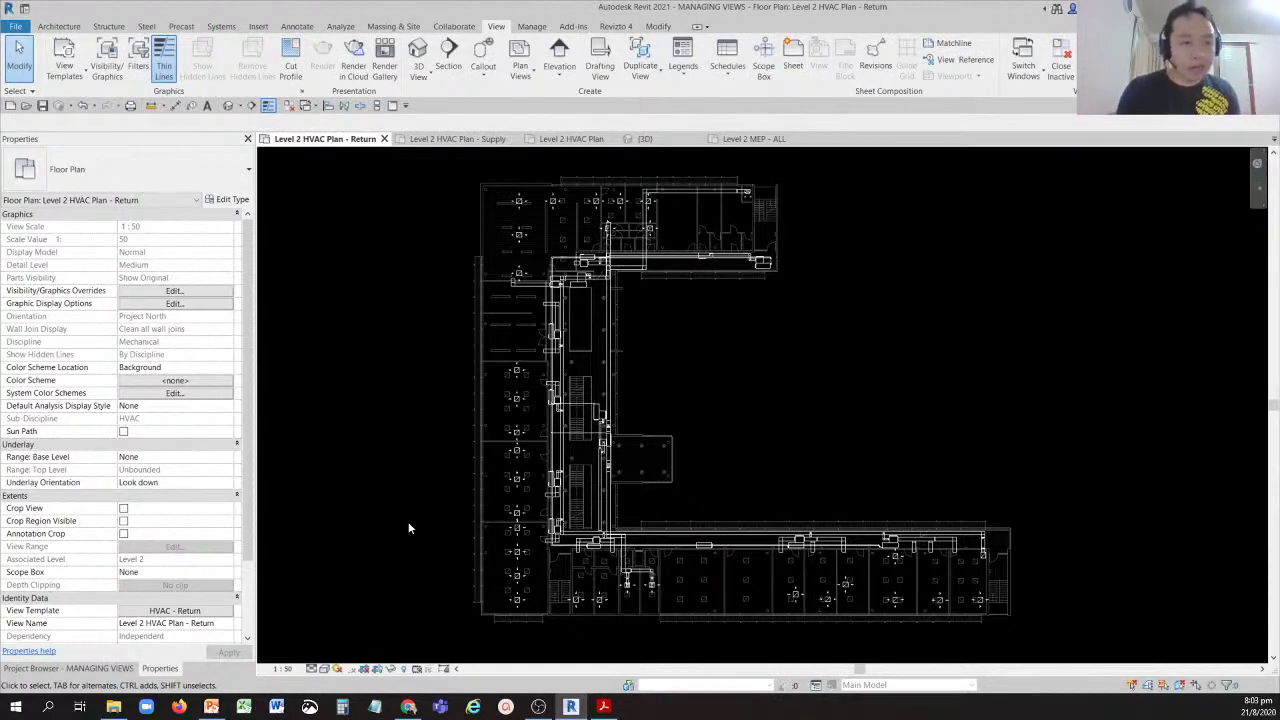
Reapply the HVAC - Return template to Level 2 HVAC Plan - Return.
click(186, 612)
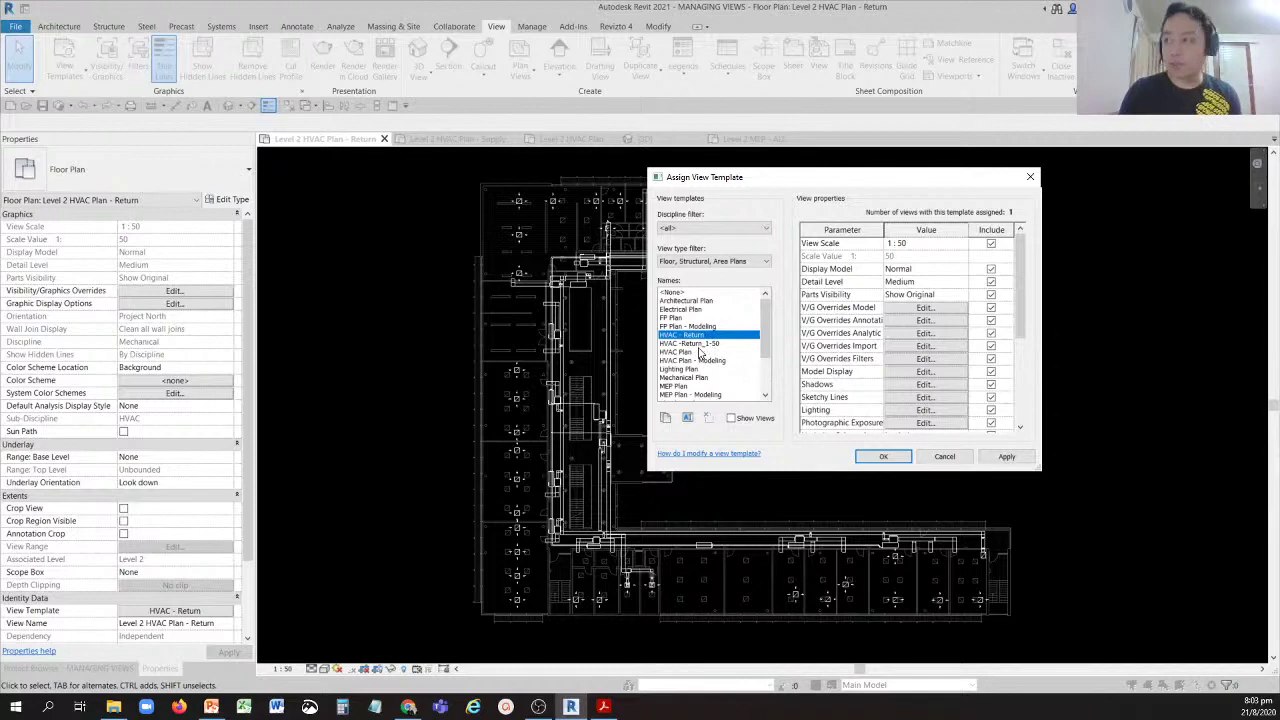
click(666, 337)
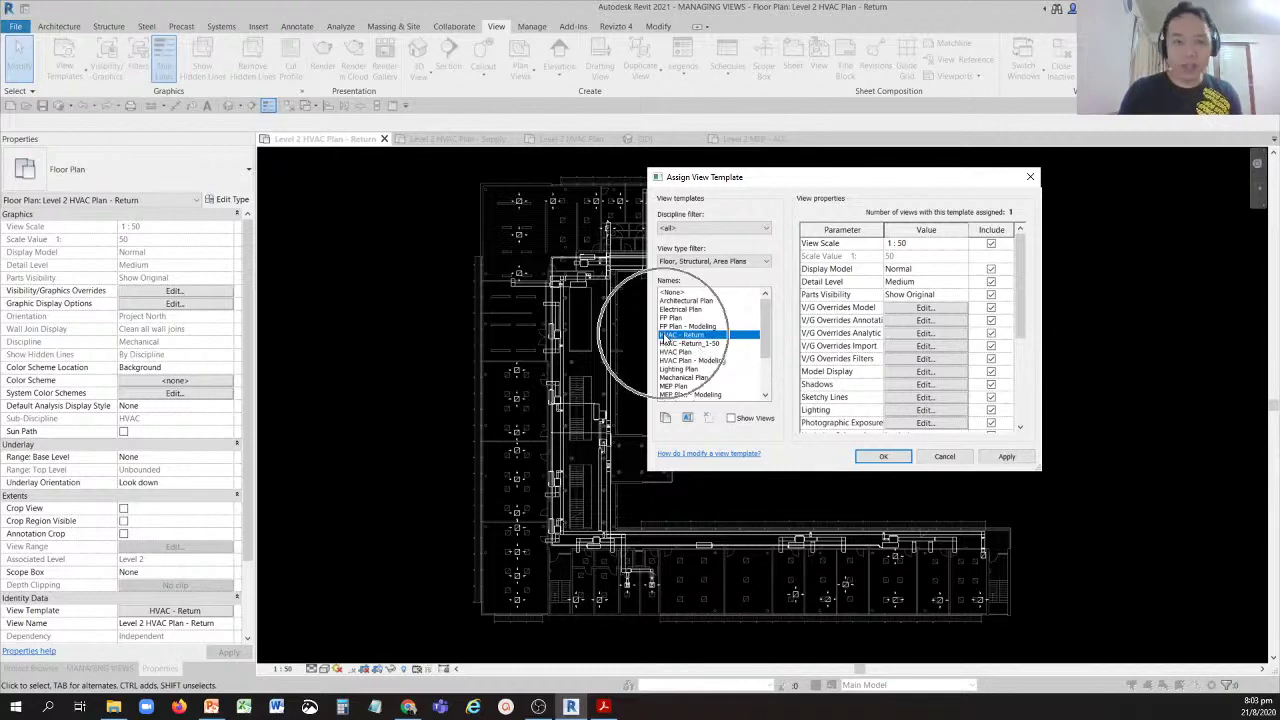
click(1006, 458)
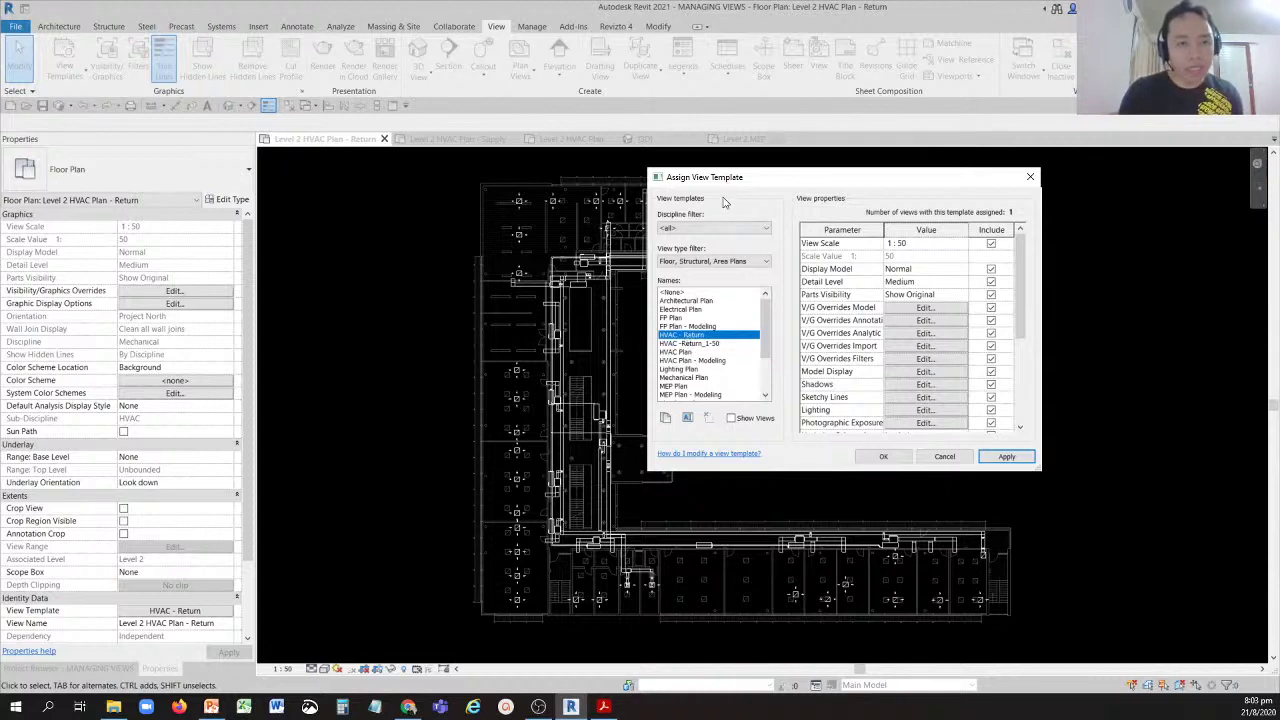
Uncheck Include for View Scale in HVAC - Return so the 1 : 50 scale is editable.
click(994, 236)
click(995, 234)
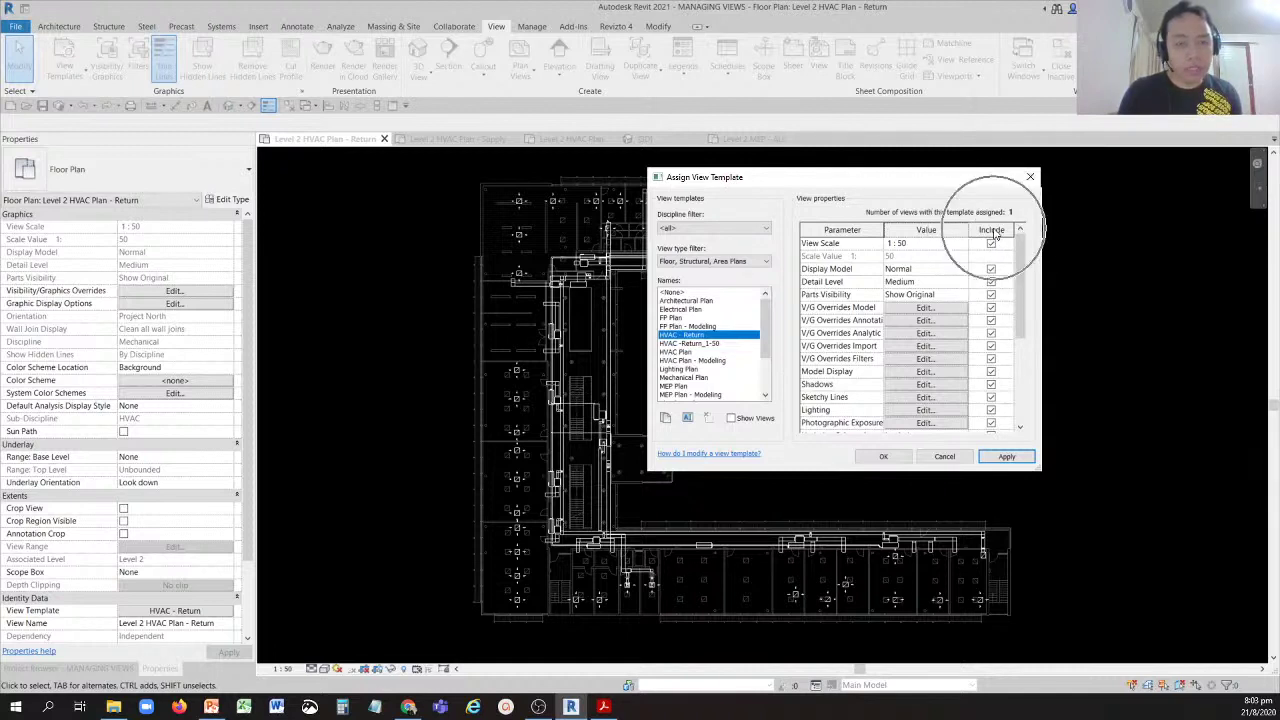
click(995, 235)
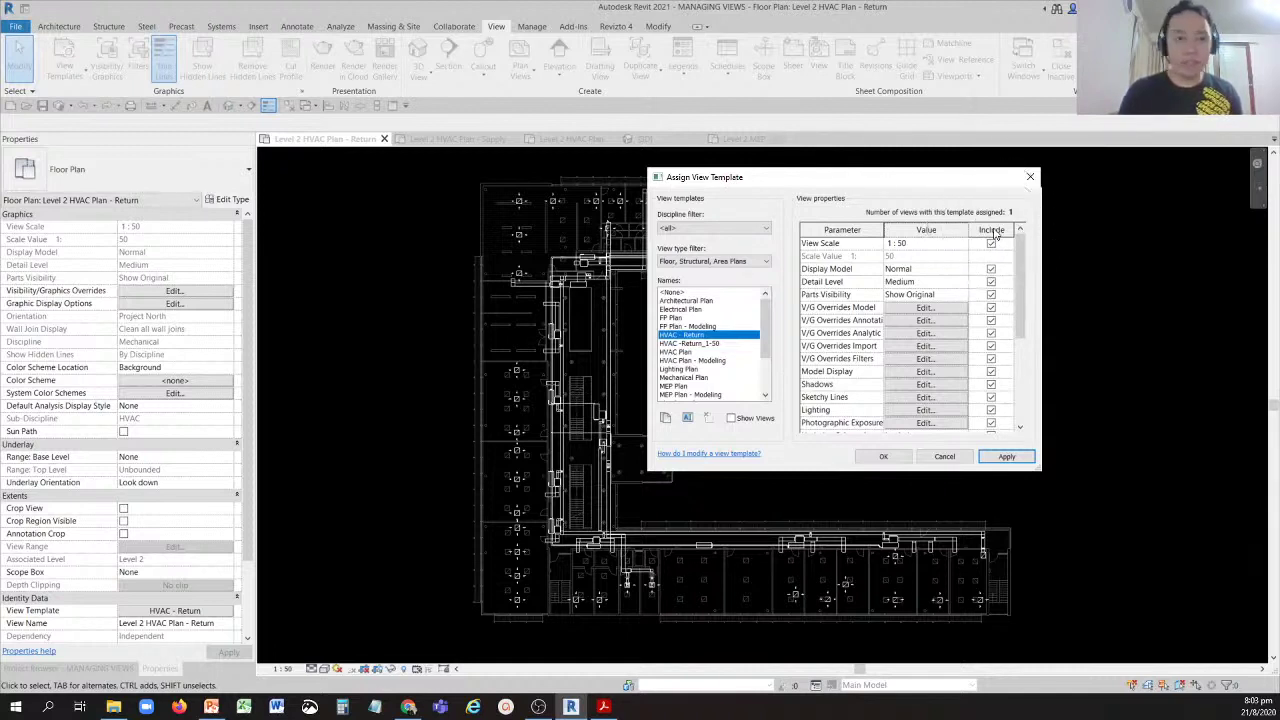
click(995, 236)
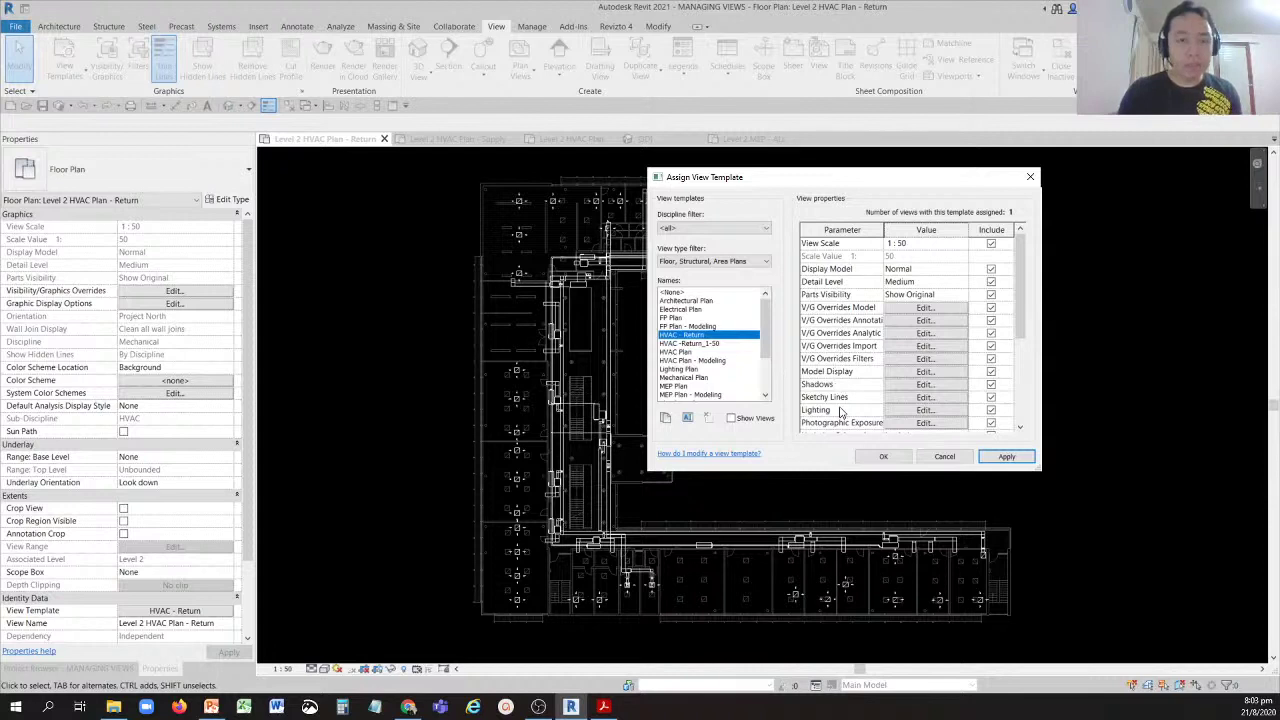
click(991, 247)
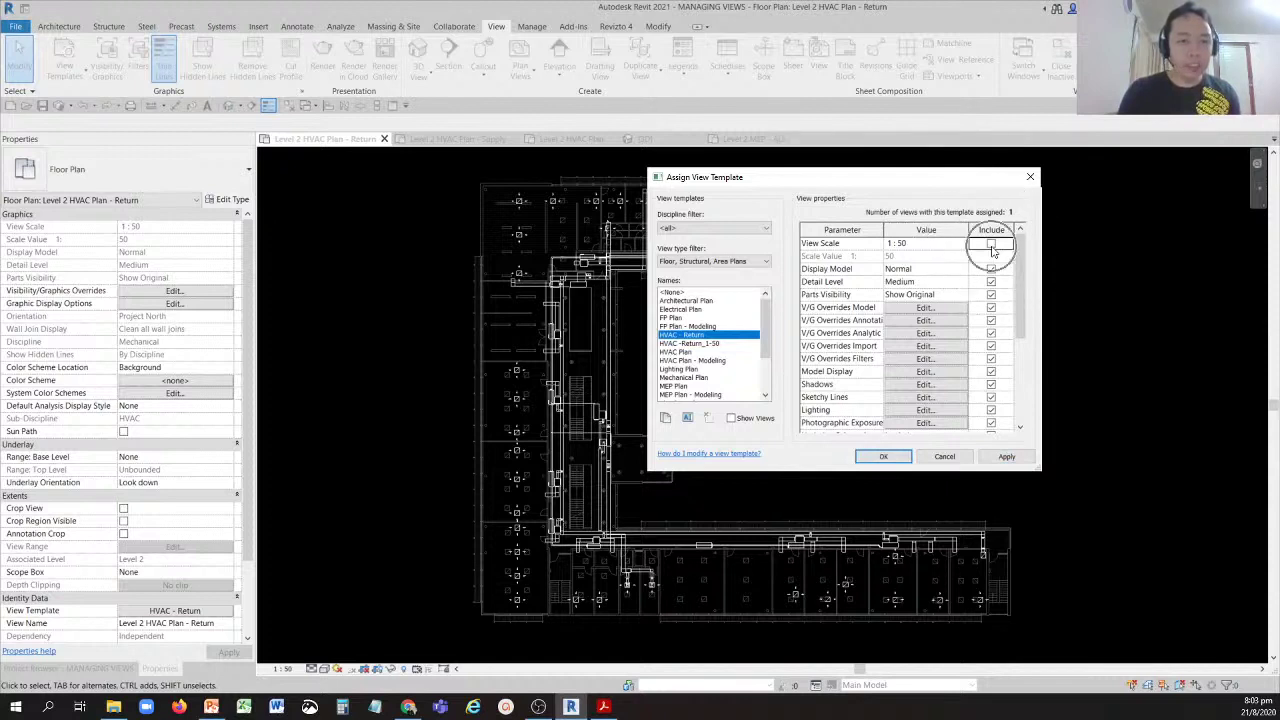
click(828, 248)
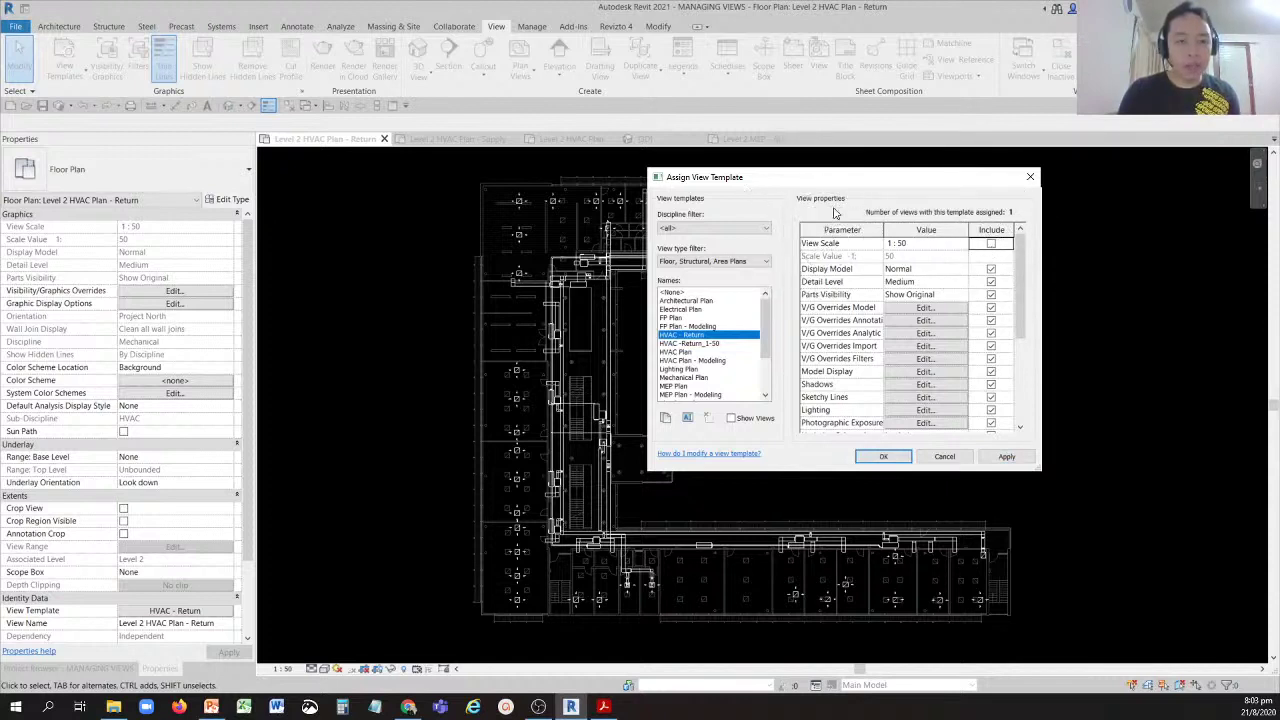
click(834, 204)
click(882, 456)
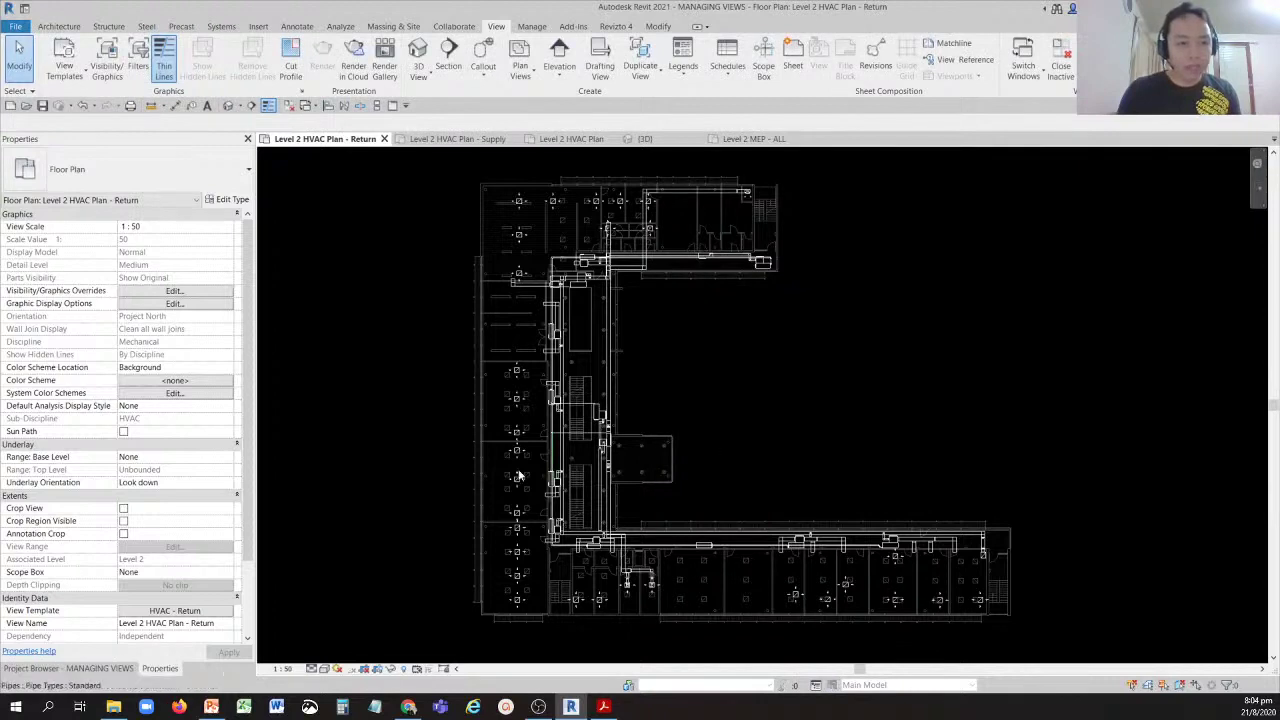
click(282, 669)
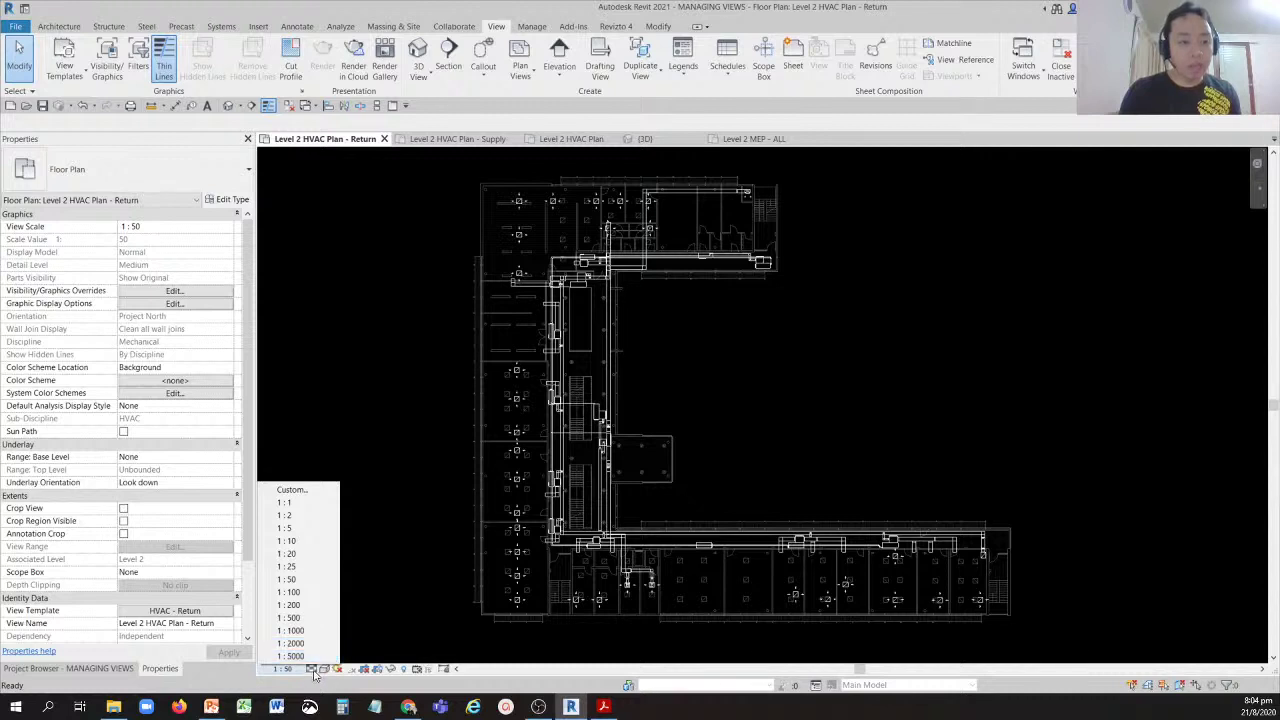
click(366, 328)
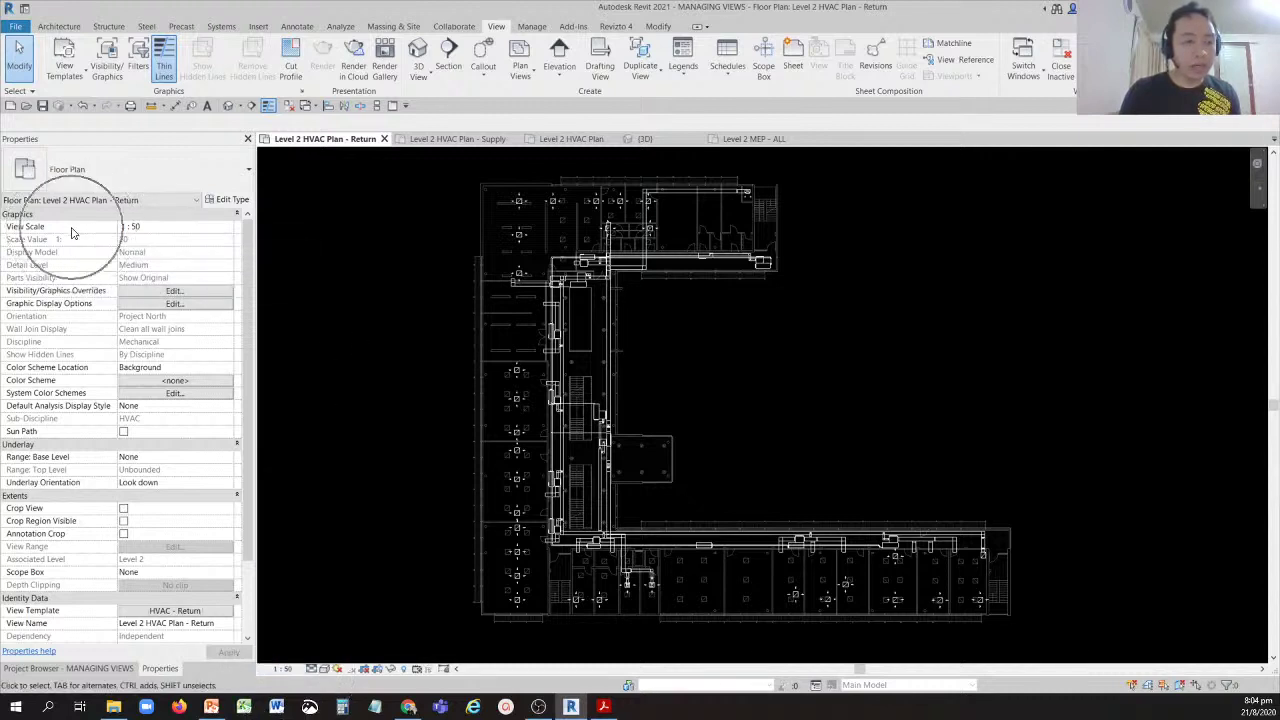
click(189, 227)
click(227, 227)
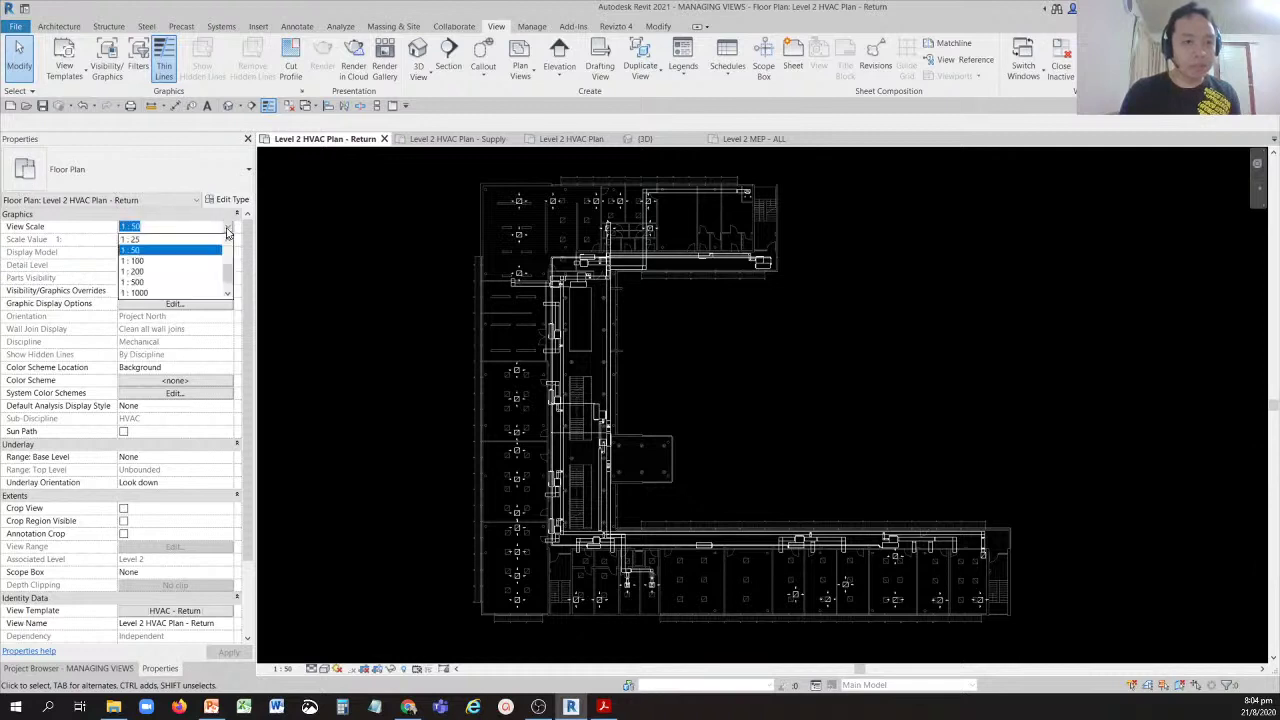
click(322, 233)
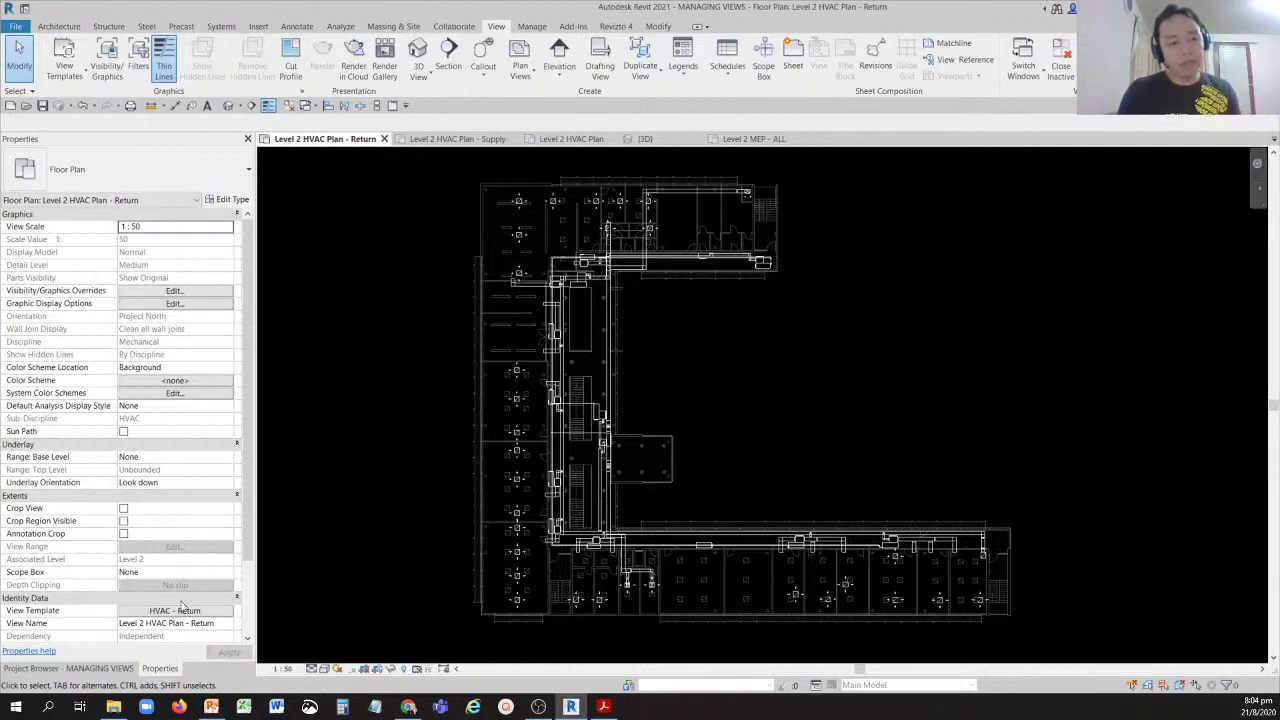
Re-include View Scale in HVAC - Return and exclude V/G Overrides Model from it.
click(176, 611)
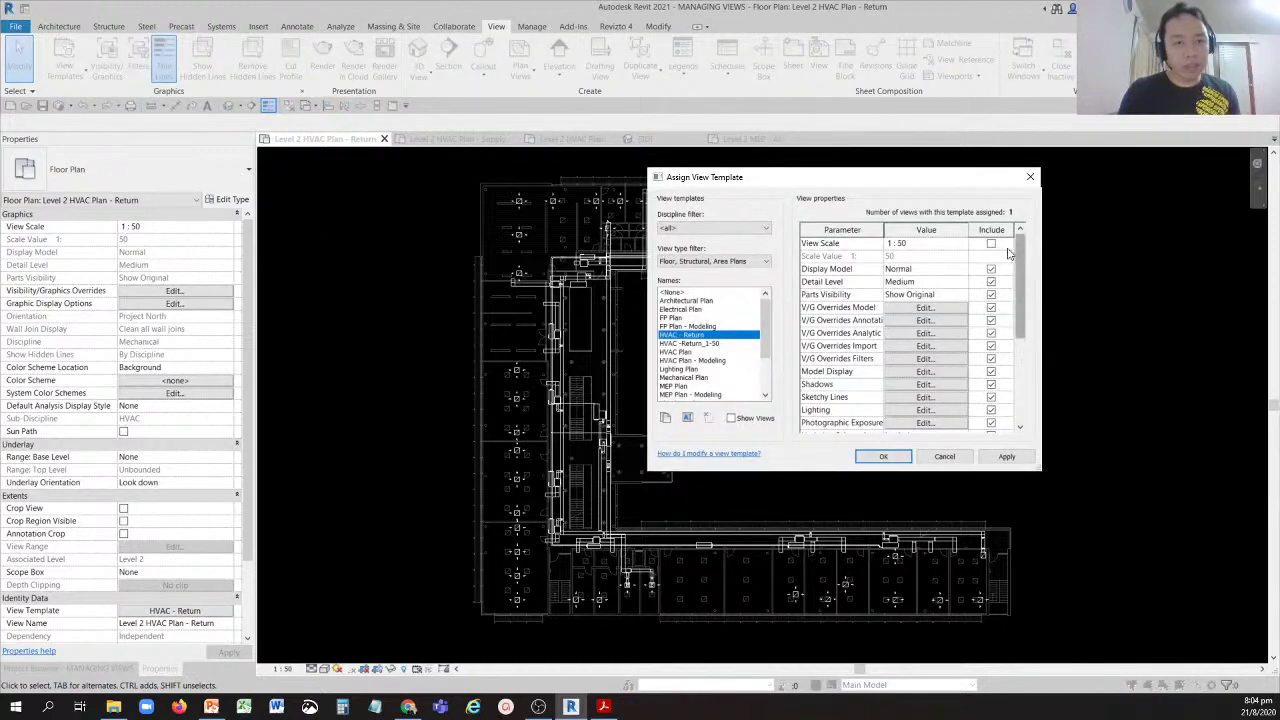
click(992, 245)
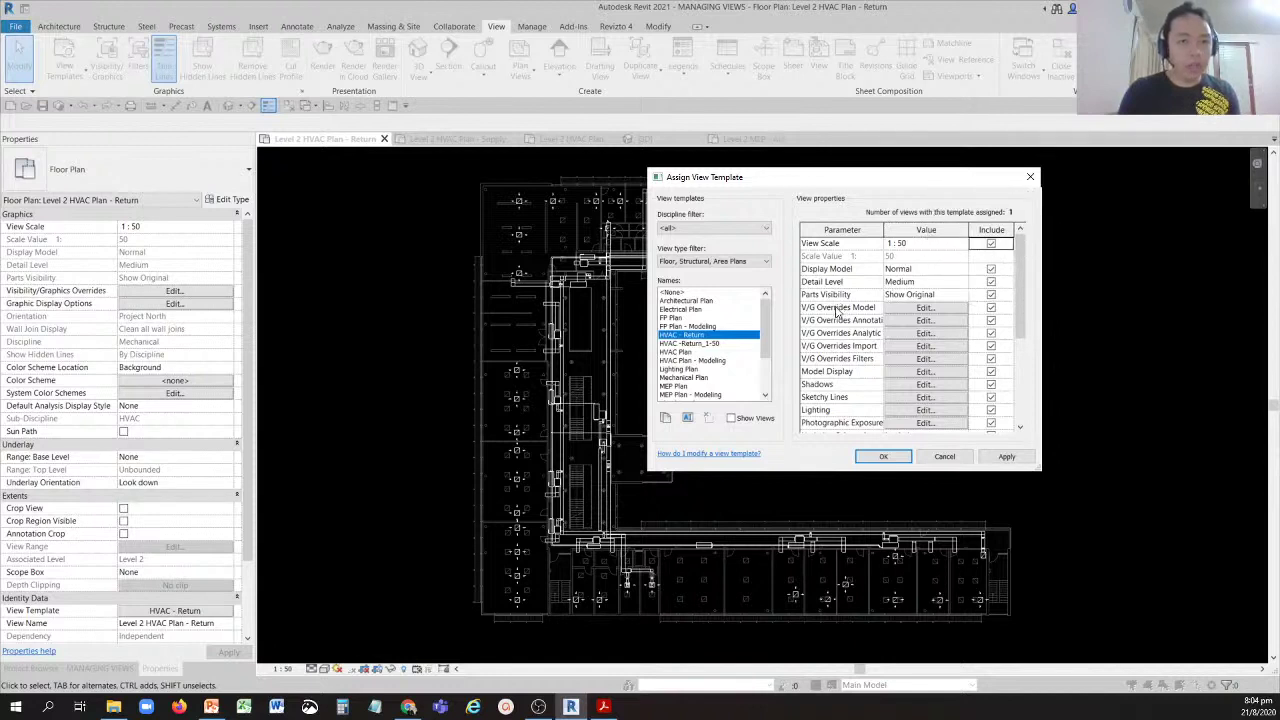
click(991, 308)
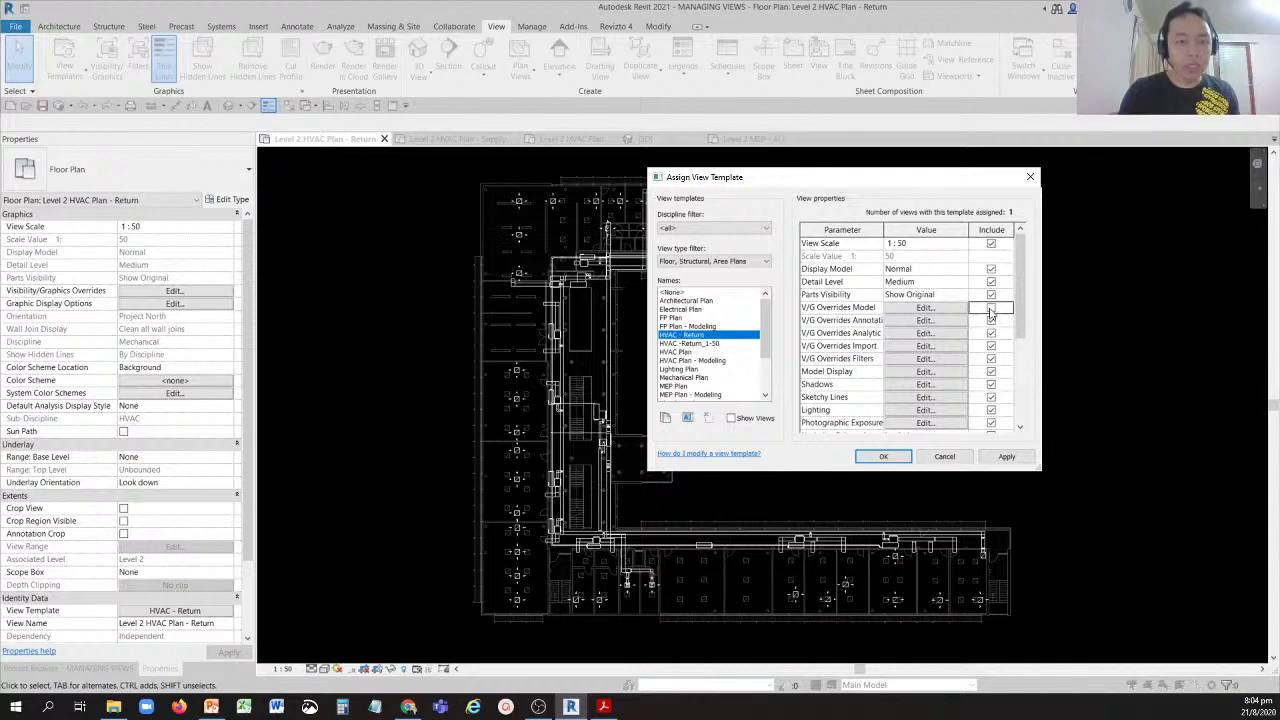
click(886, 456)
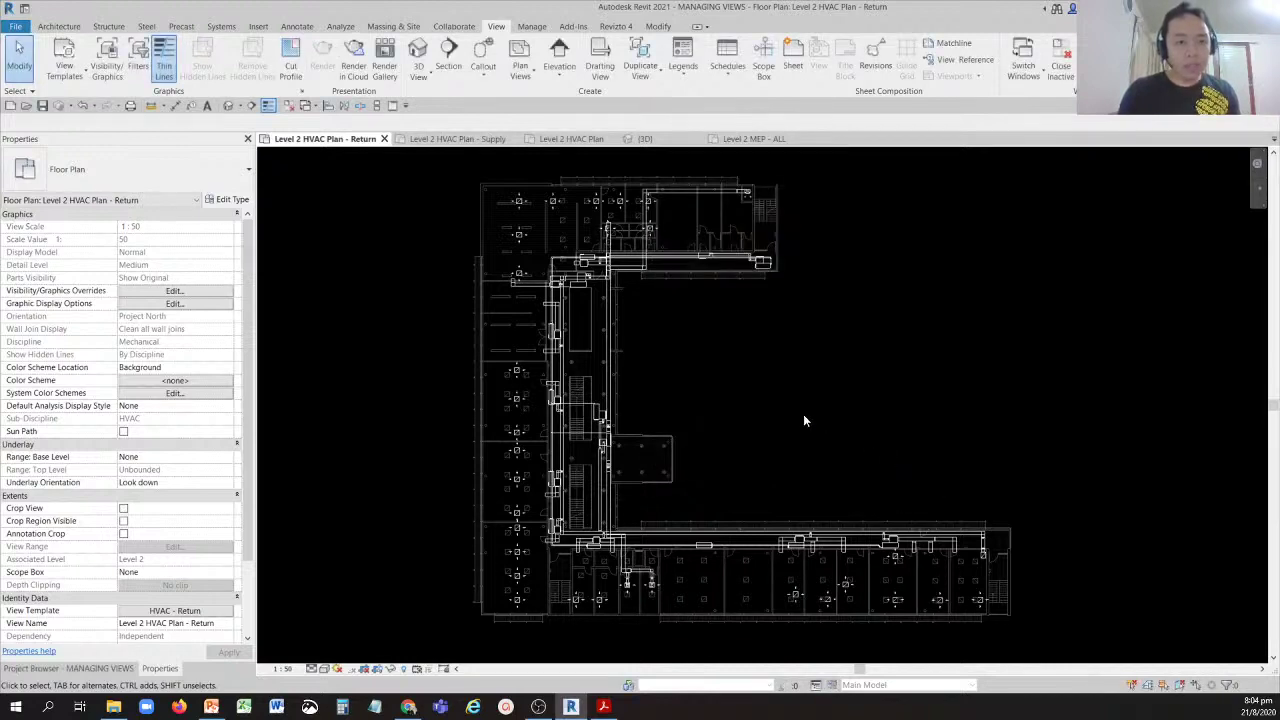
click(174, 290)
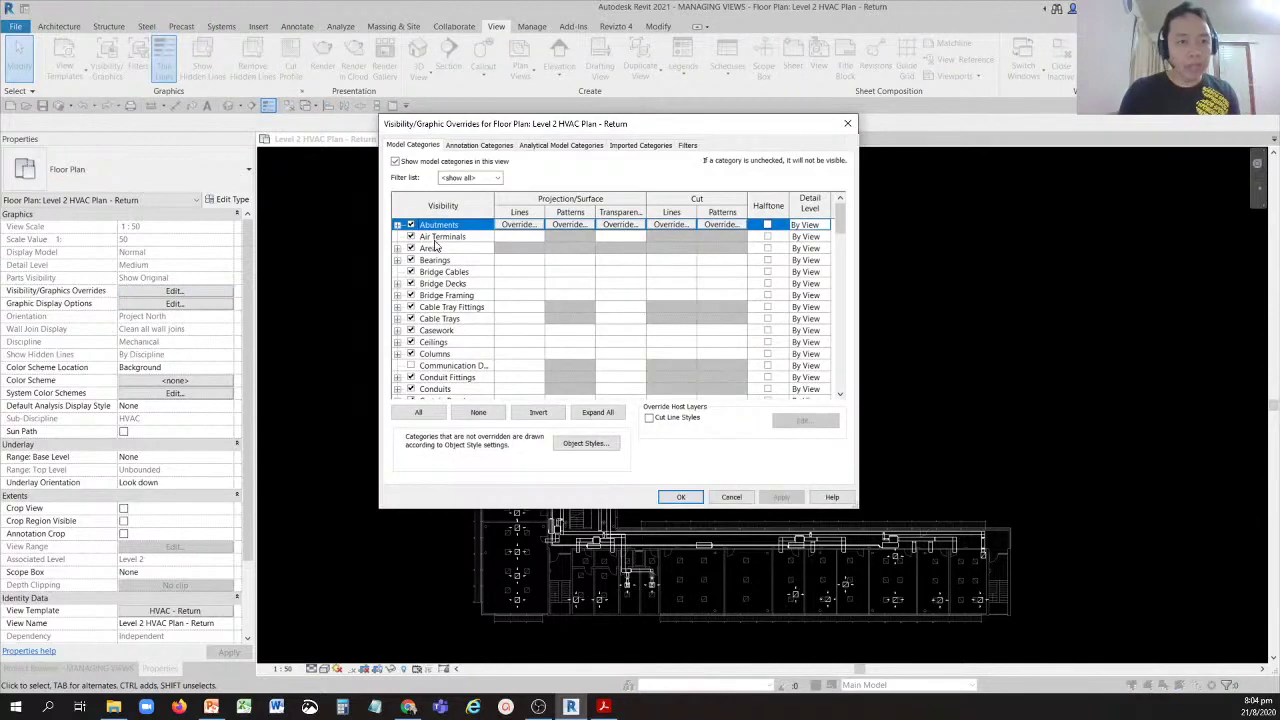
click(437, 320)
click(442, 354)
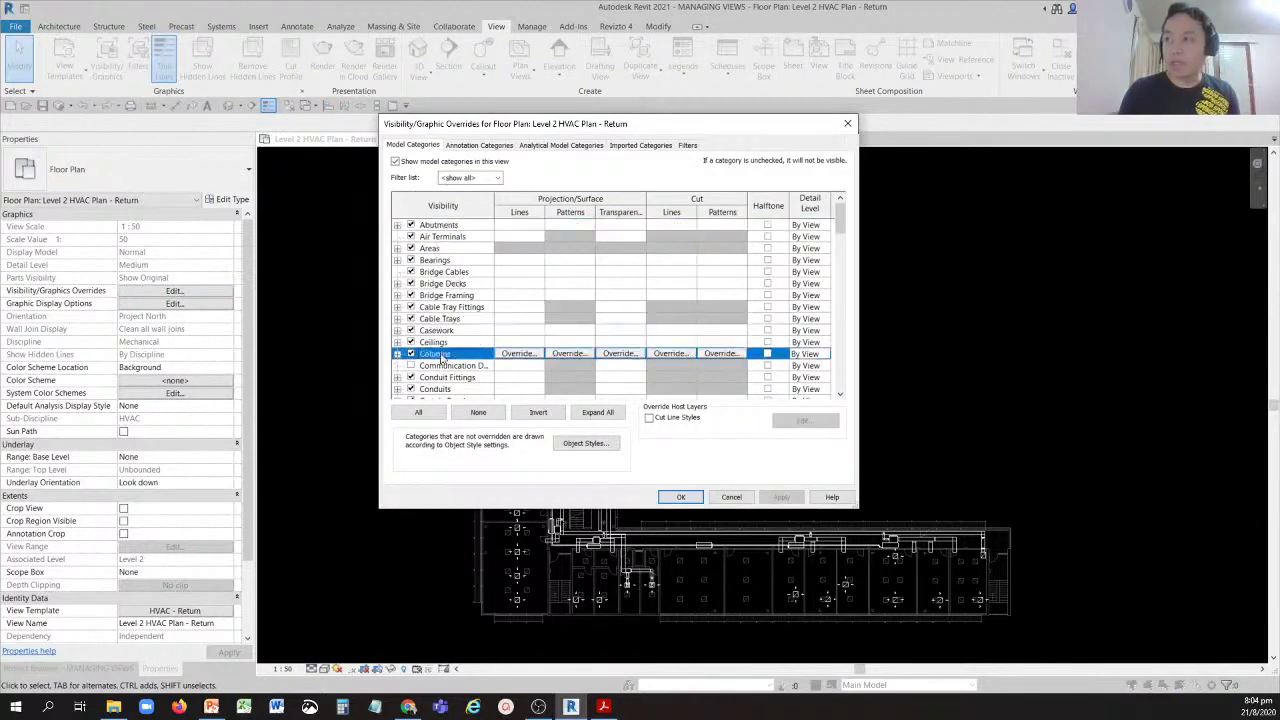
click(441, 389)
click(478, 146)
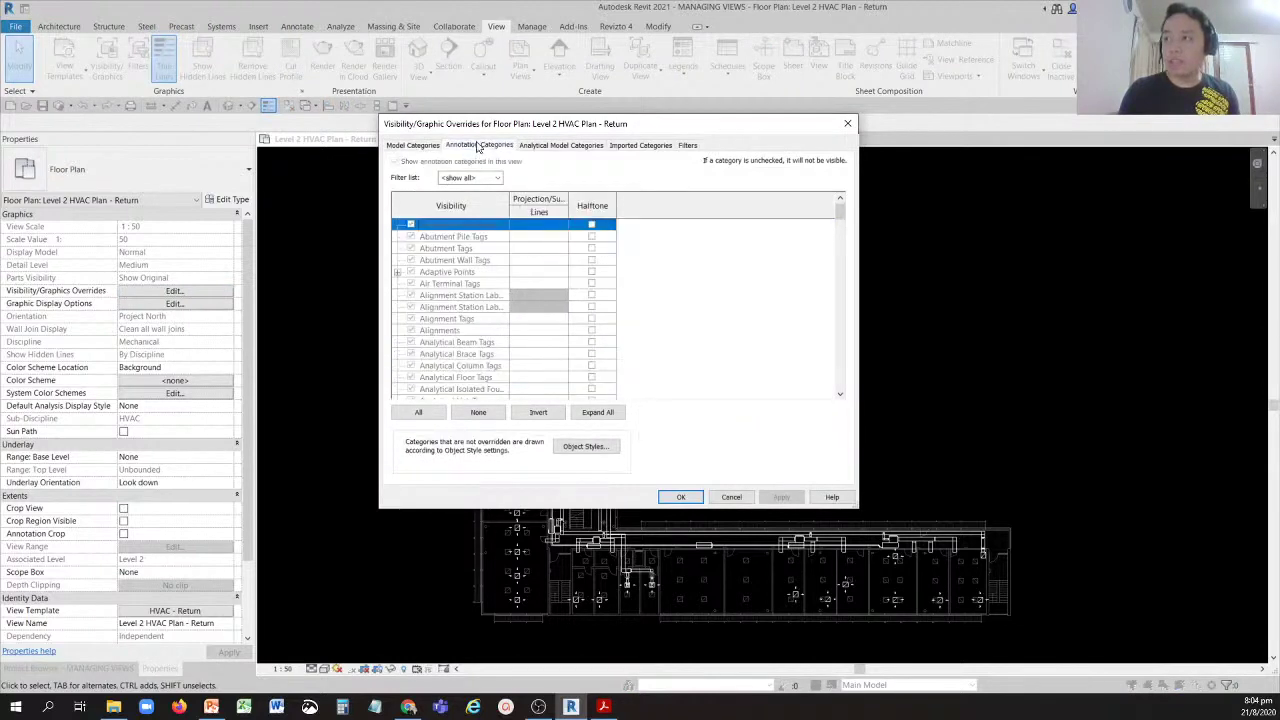
click(466, 306)
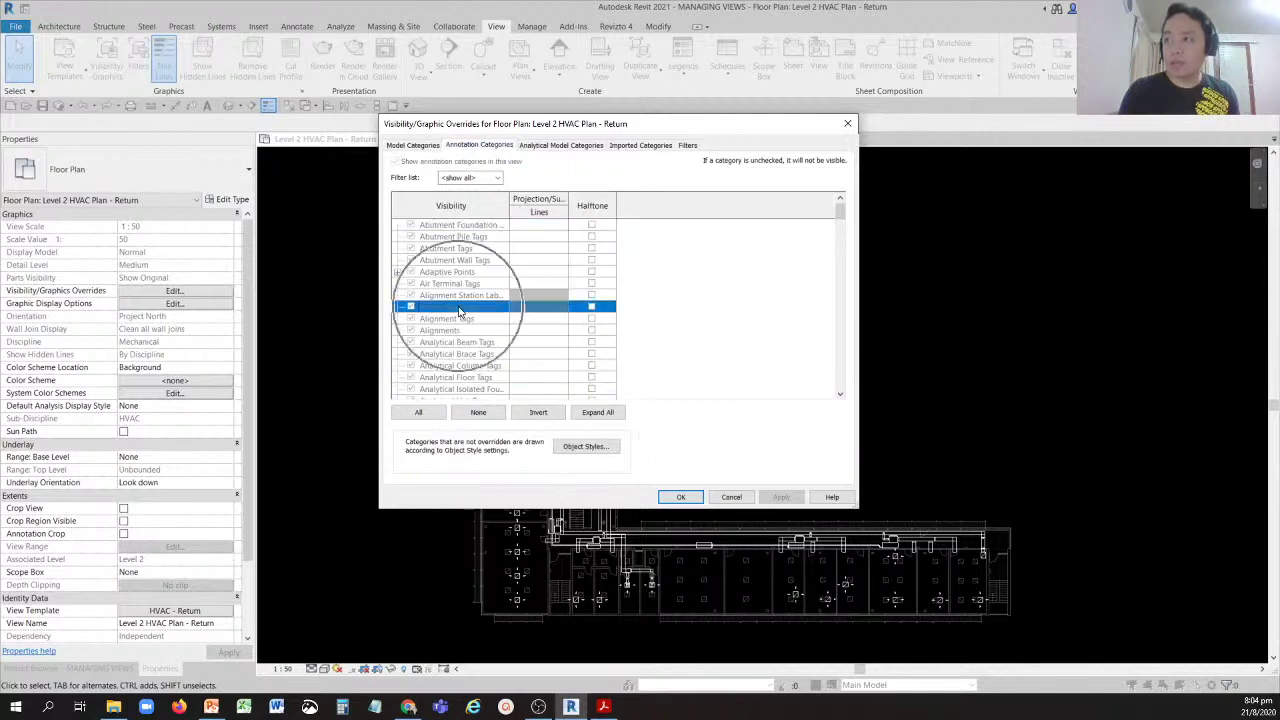
click(558, 146)
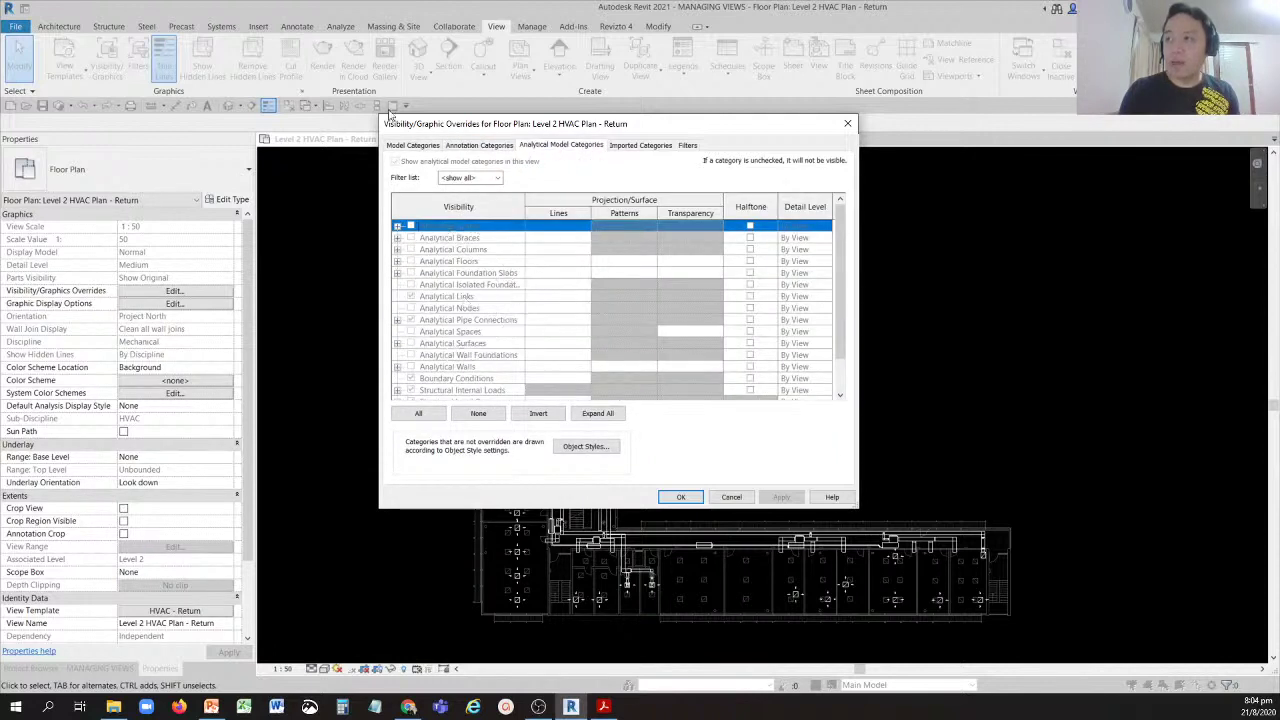
click(424, 148)
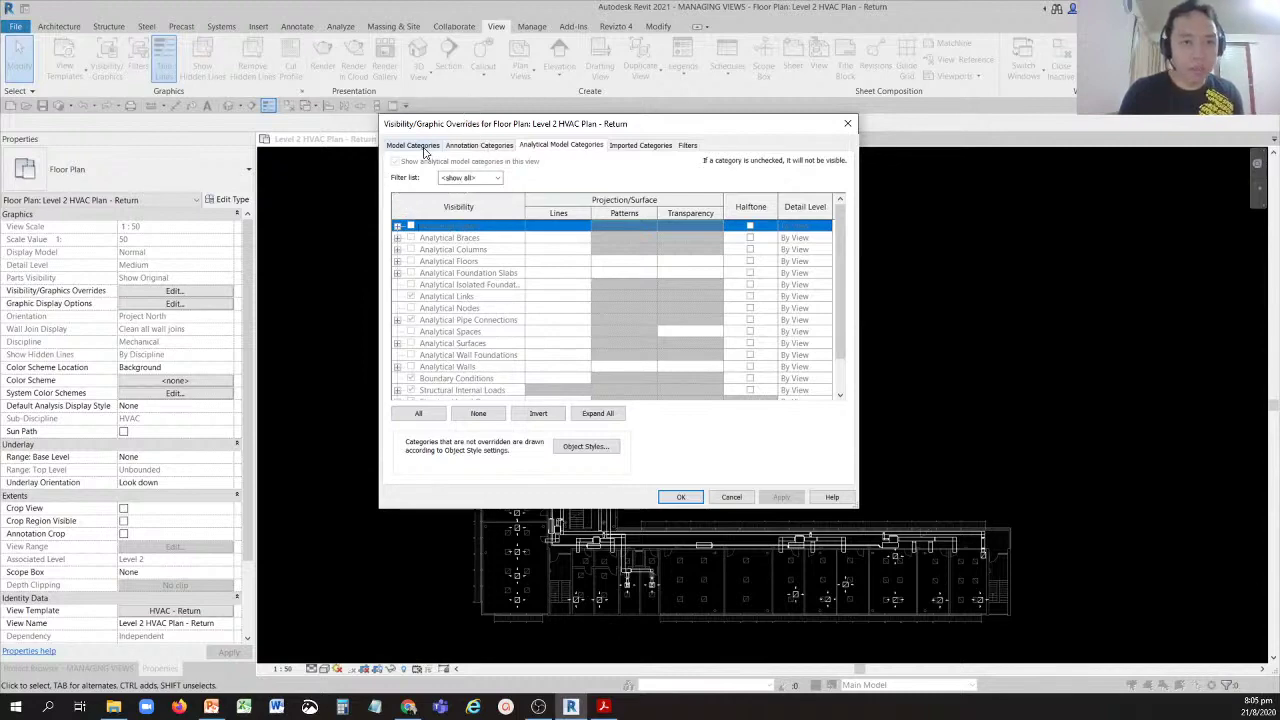
click(424, 150)
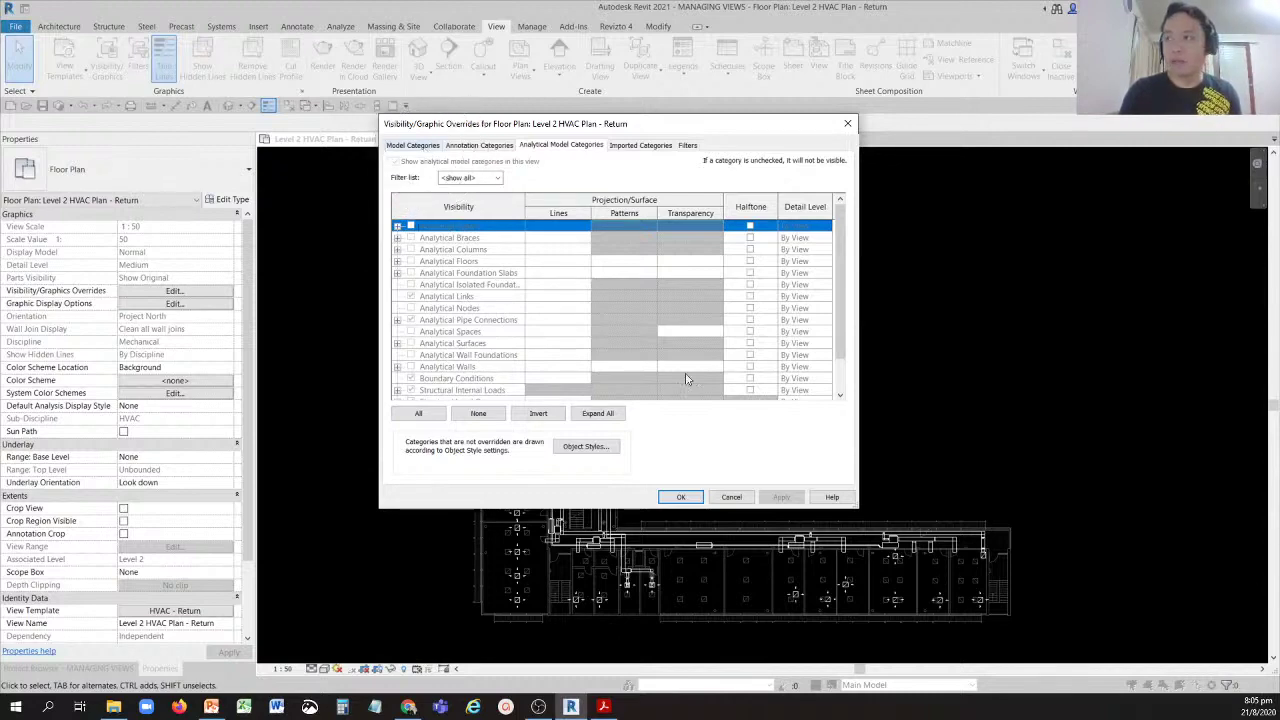
click(732, 497)
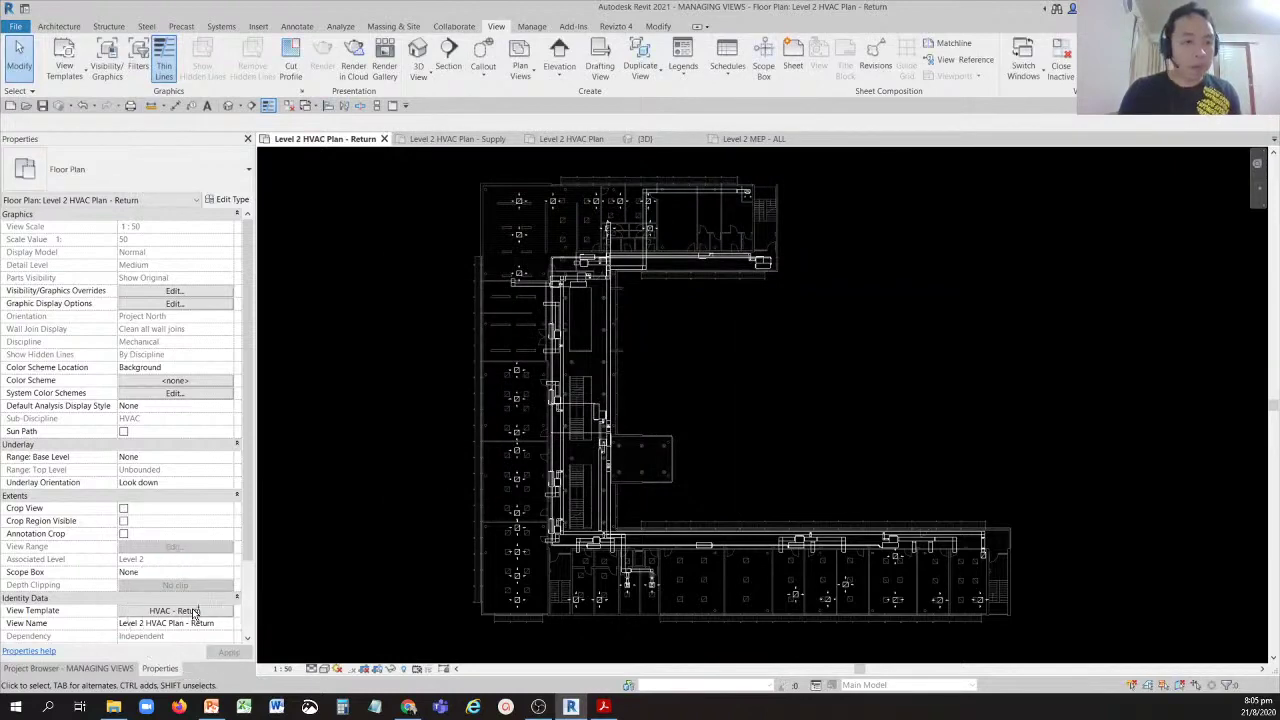
Re-include V/G Overrides Model in HVAC - Return, then show the Project Browser.
click(192, 611)
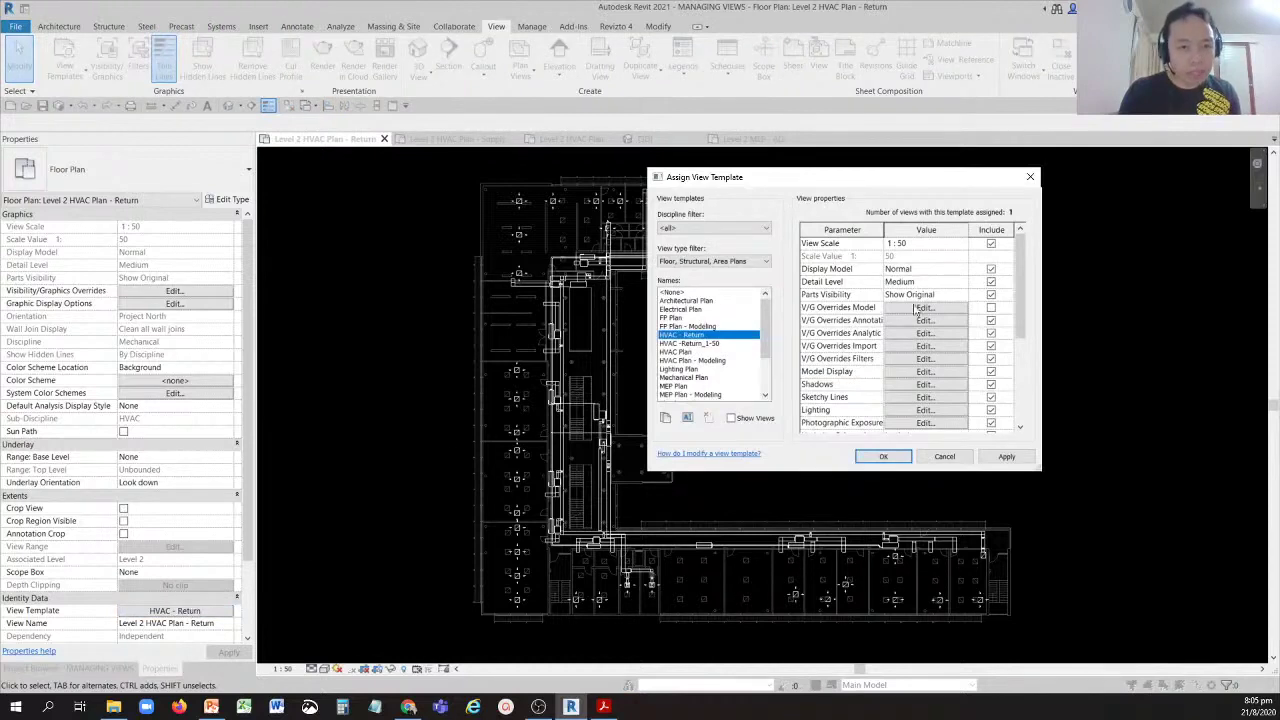
click(991, 309)
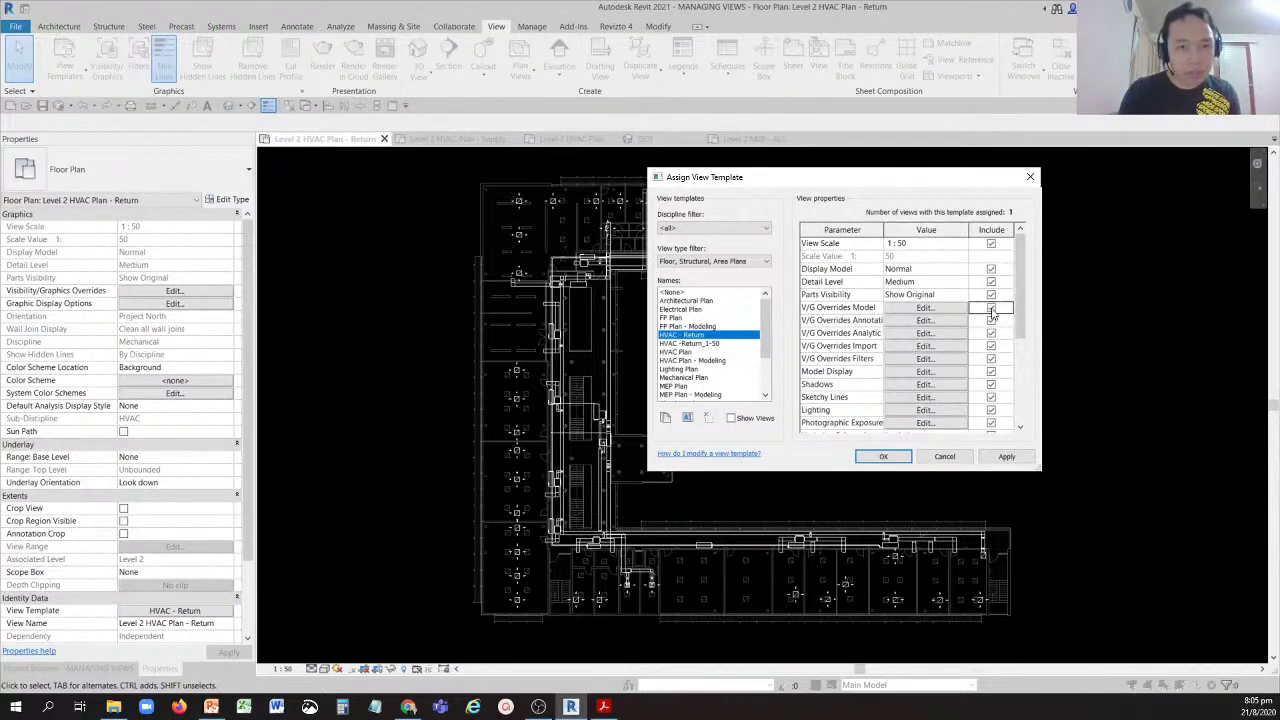
click(888, 457)
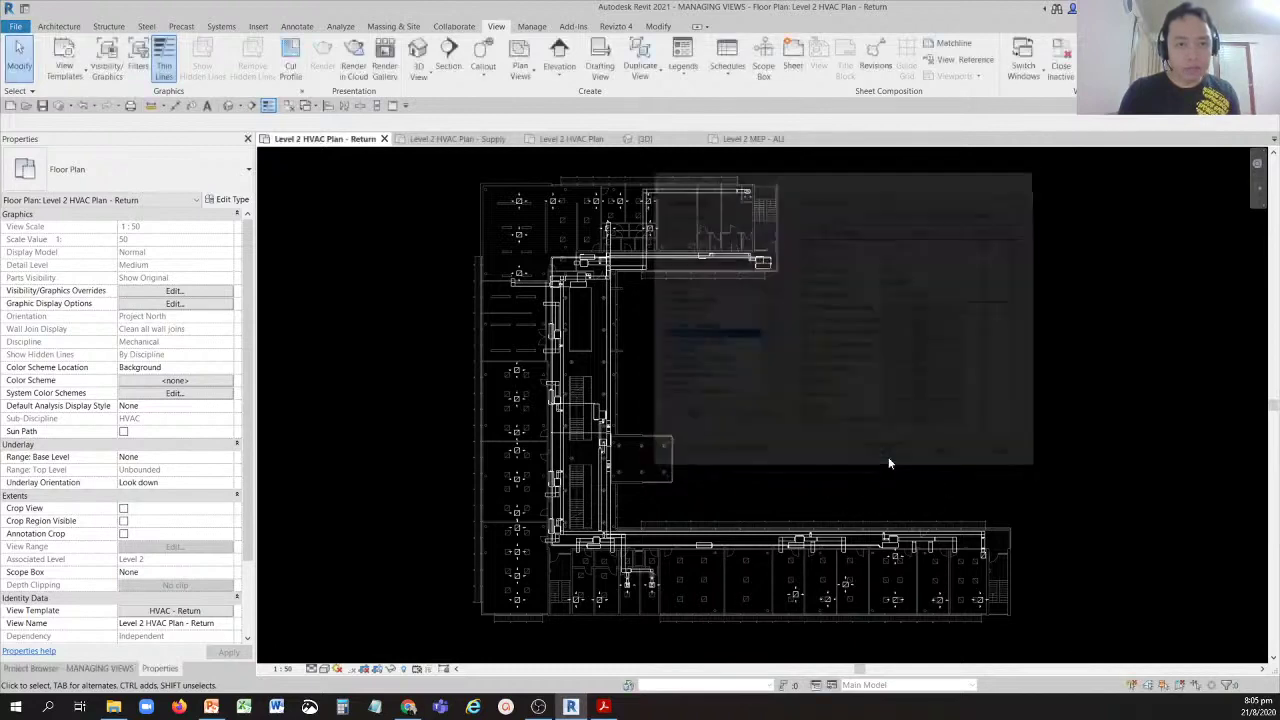
click(68, 668)
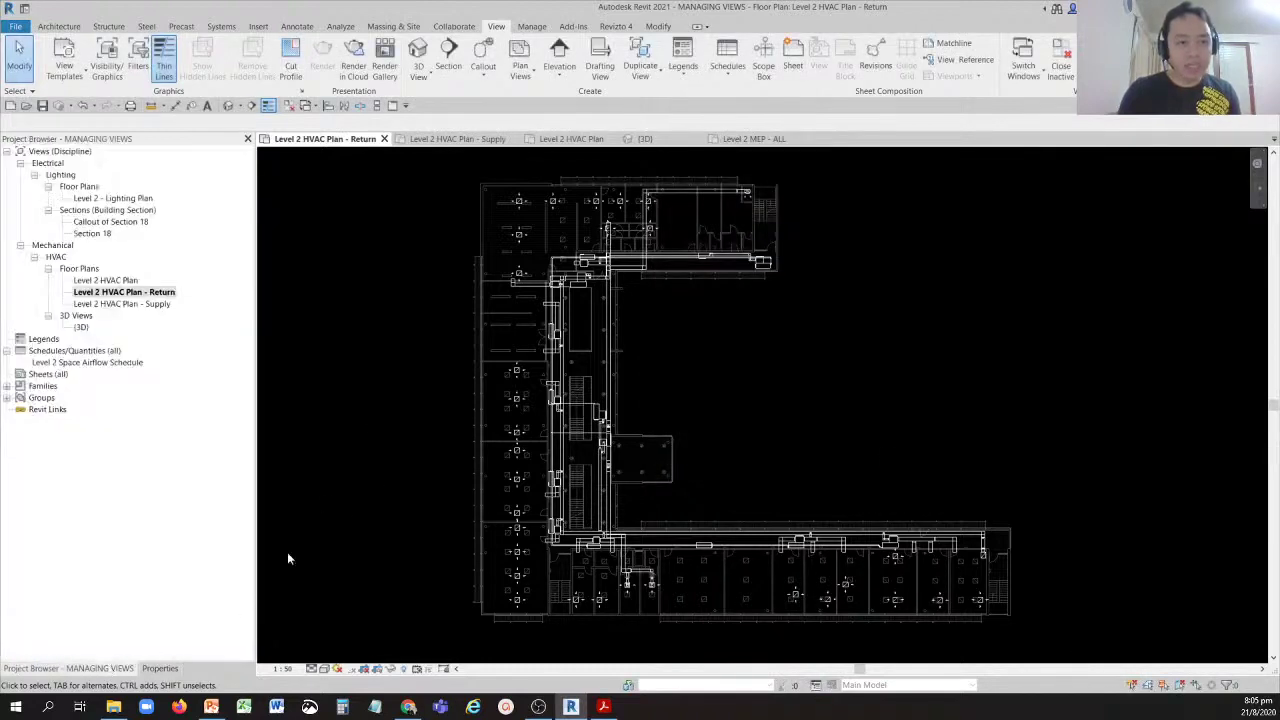
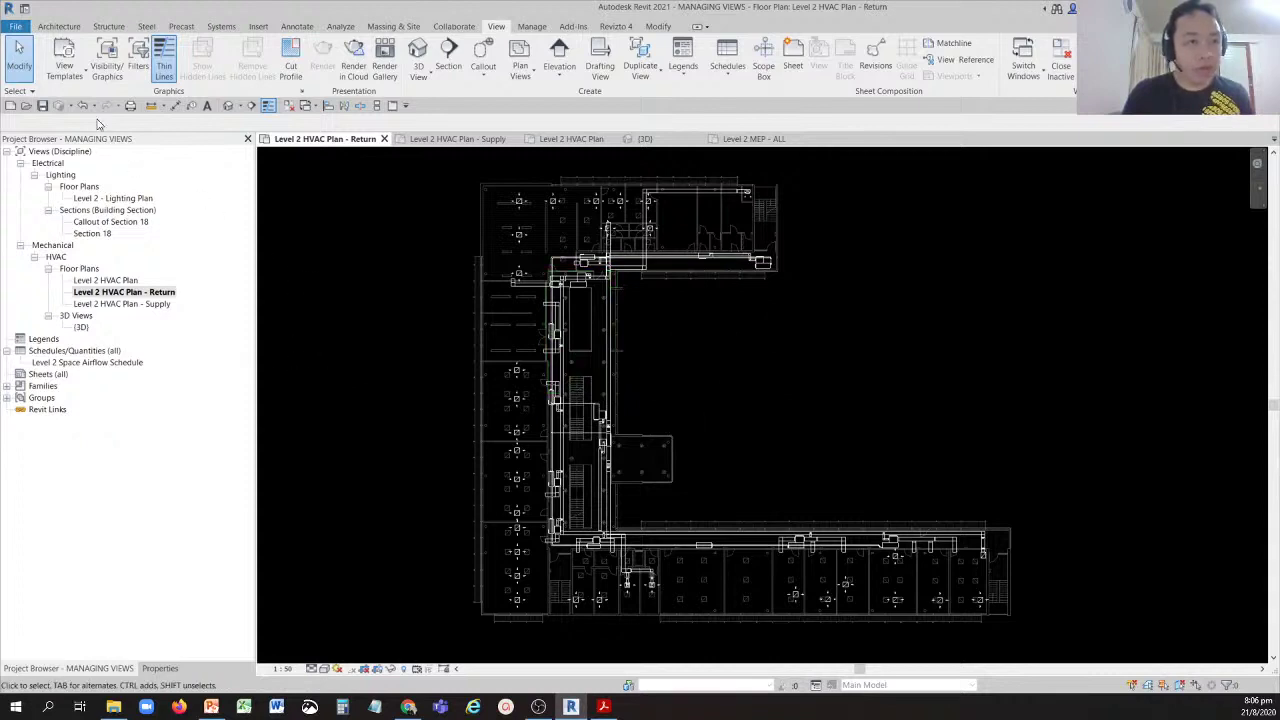
Filter Manage View Templates to Mechanical and Floor, Structural, Area Plans, then select HVAC - Return.
click(64, 70)
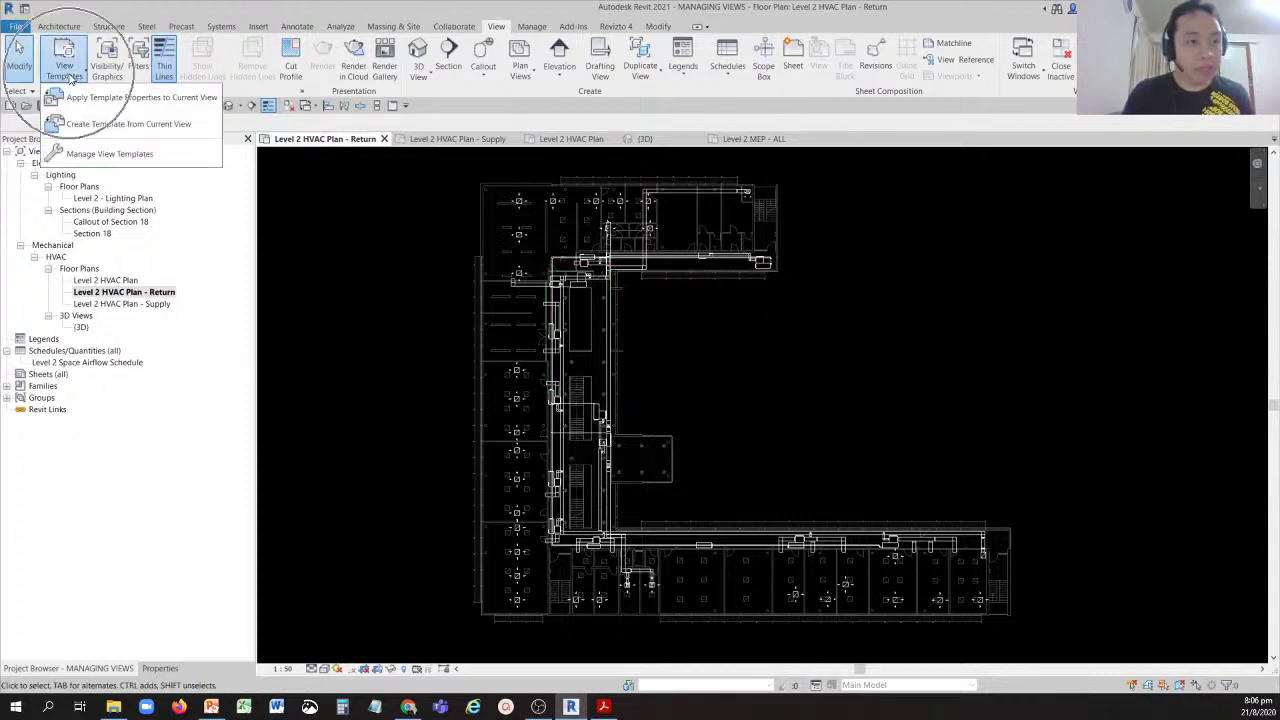
click(127, 160)
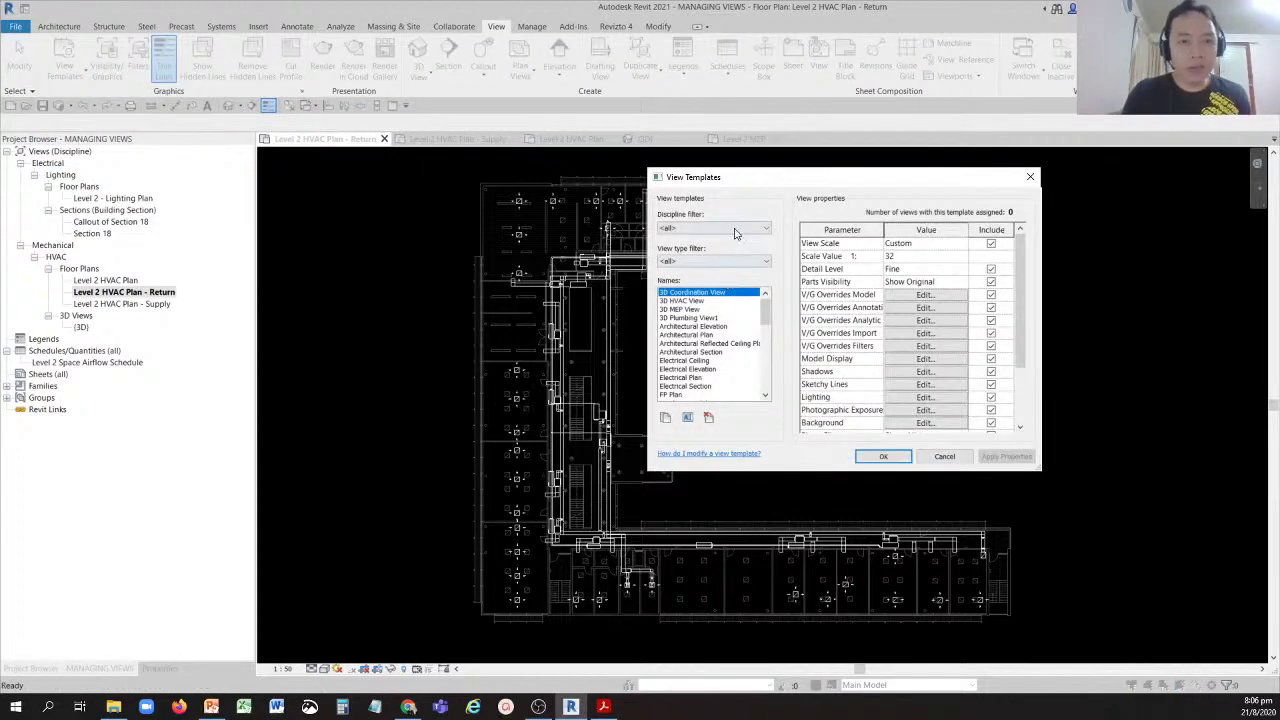
click(676, 230)
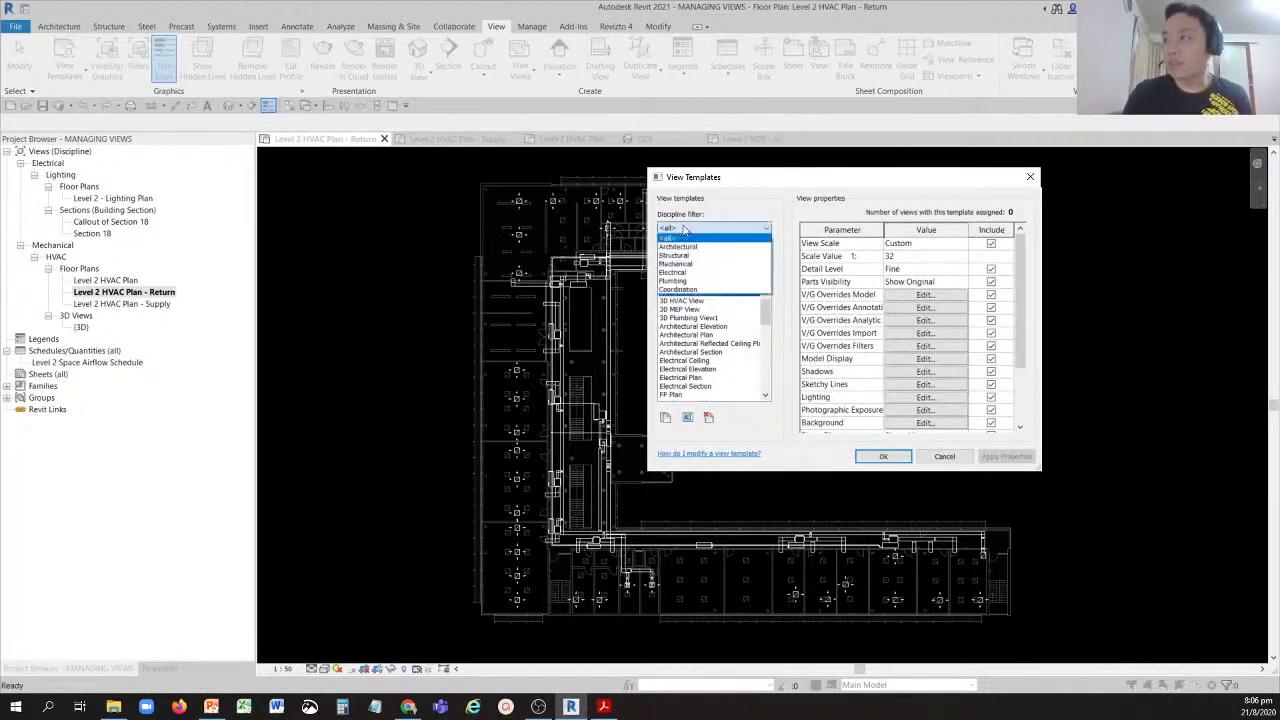
click(682, 272)
click(688, 259)
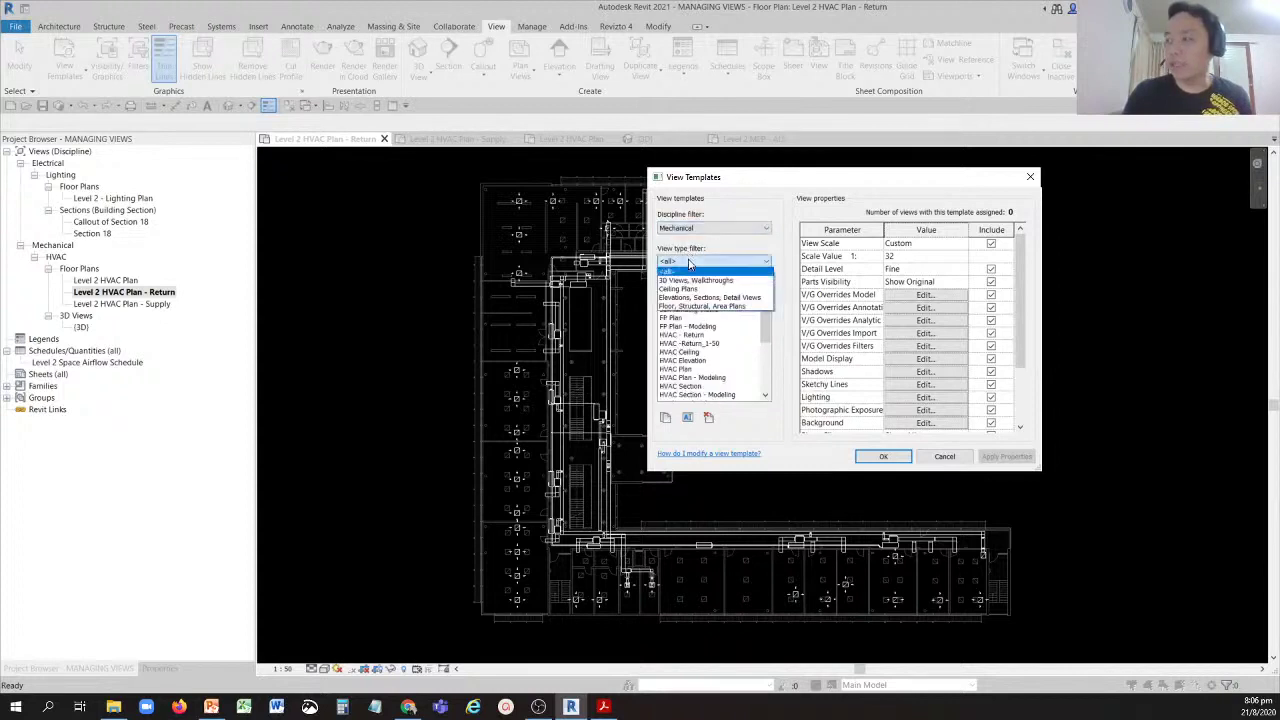
click(690, 306)
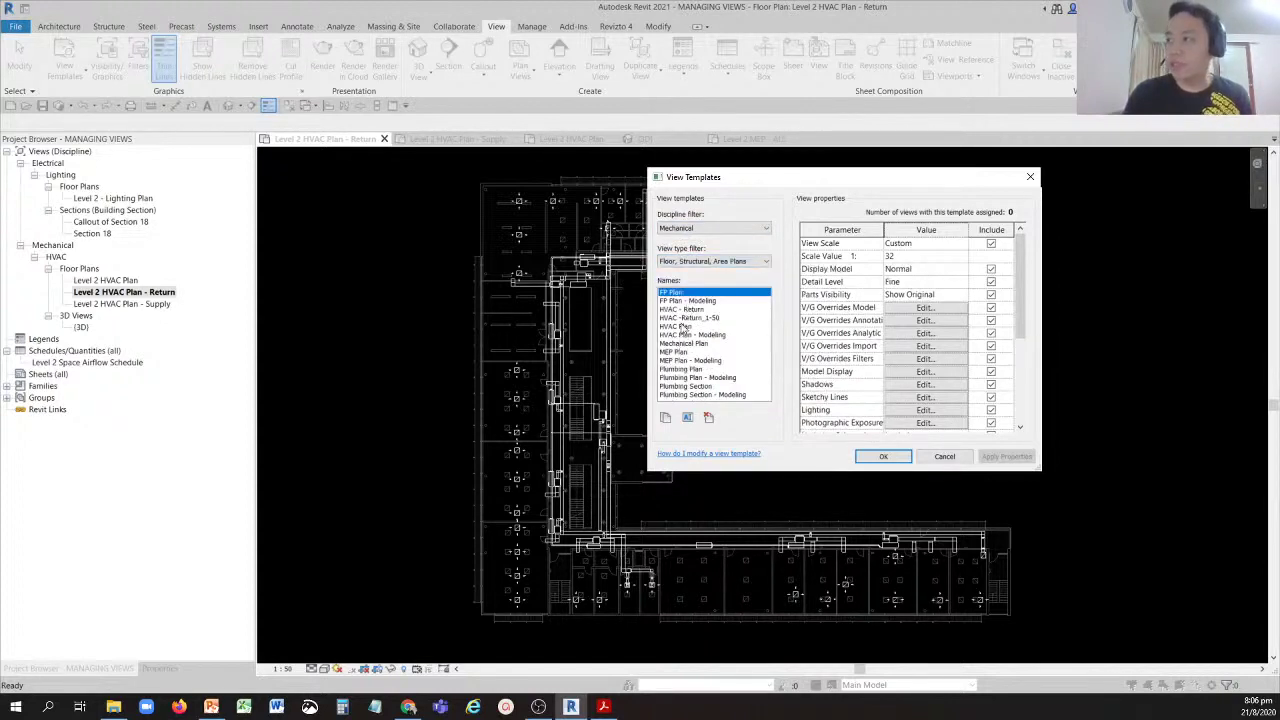
click(682, 302)
click(682, 310)
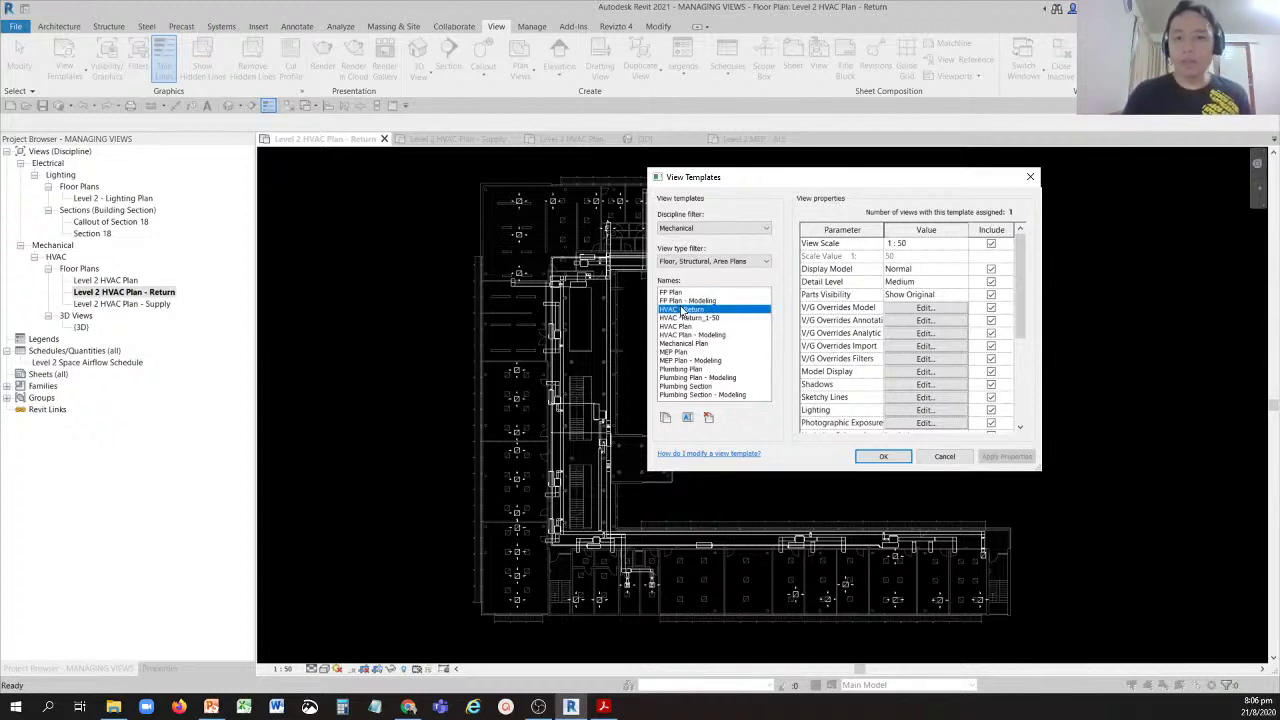
Duplicate HVAC - Return as a new view template named 'HVAC - Supply'.
click(664, 420)
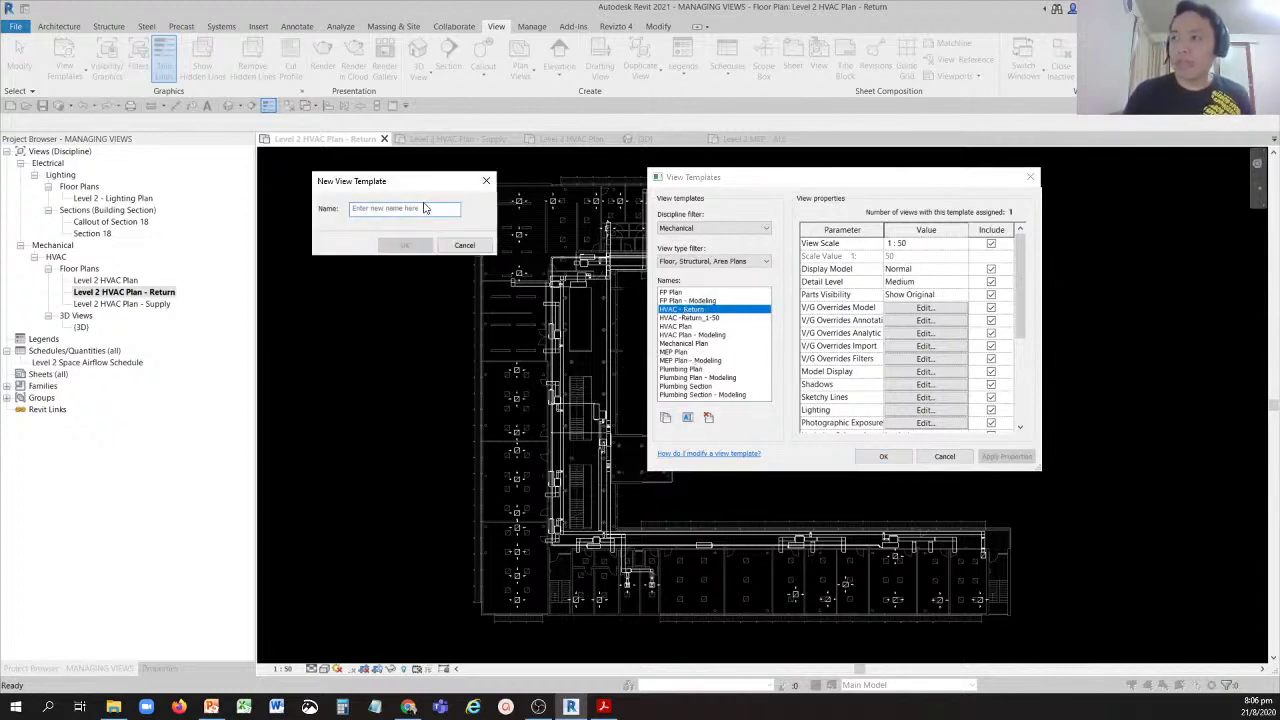
click(424, 207)
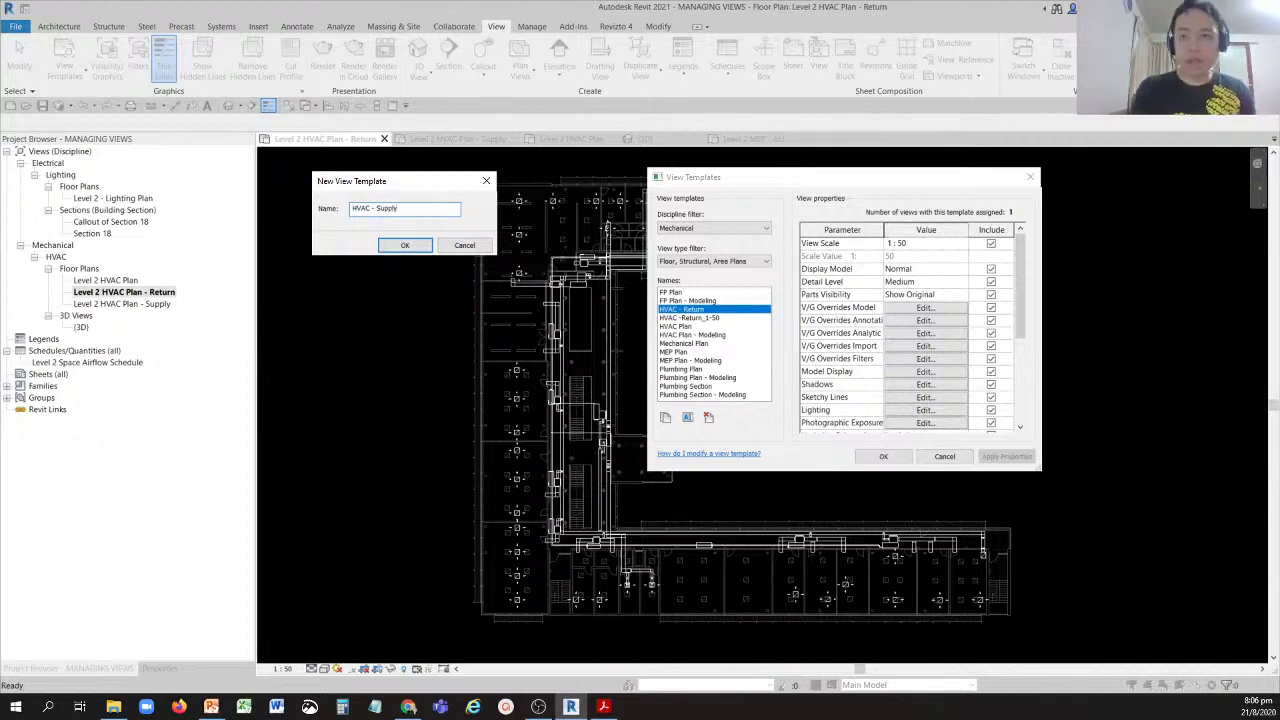
key(Return)
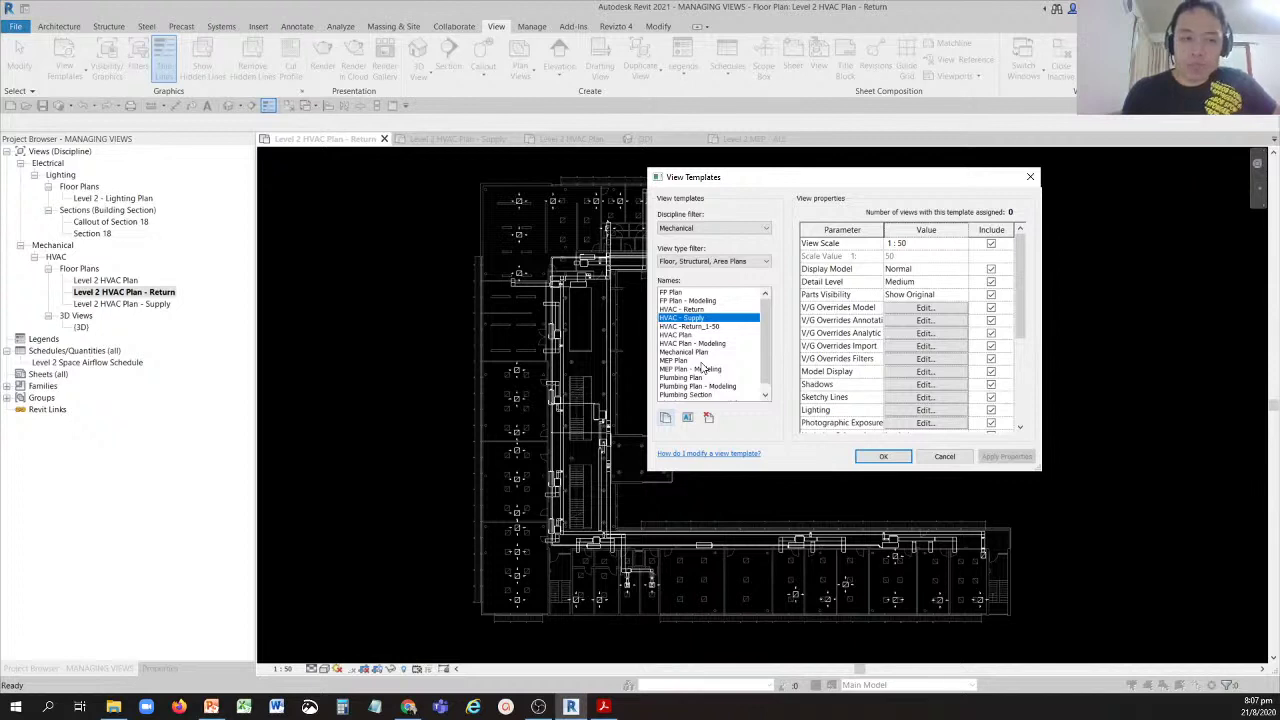
Compare against the HVAC - Return templates, then edit HVAC - Supply's V/G Overrides Filters.
click(686, 309)
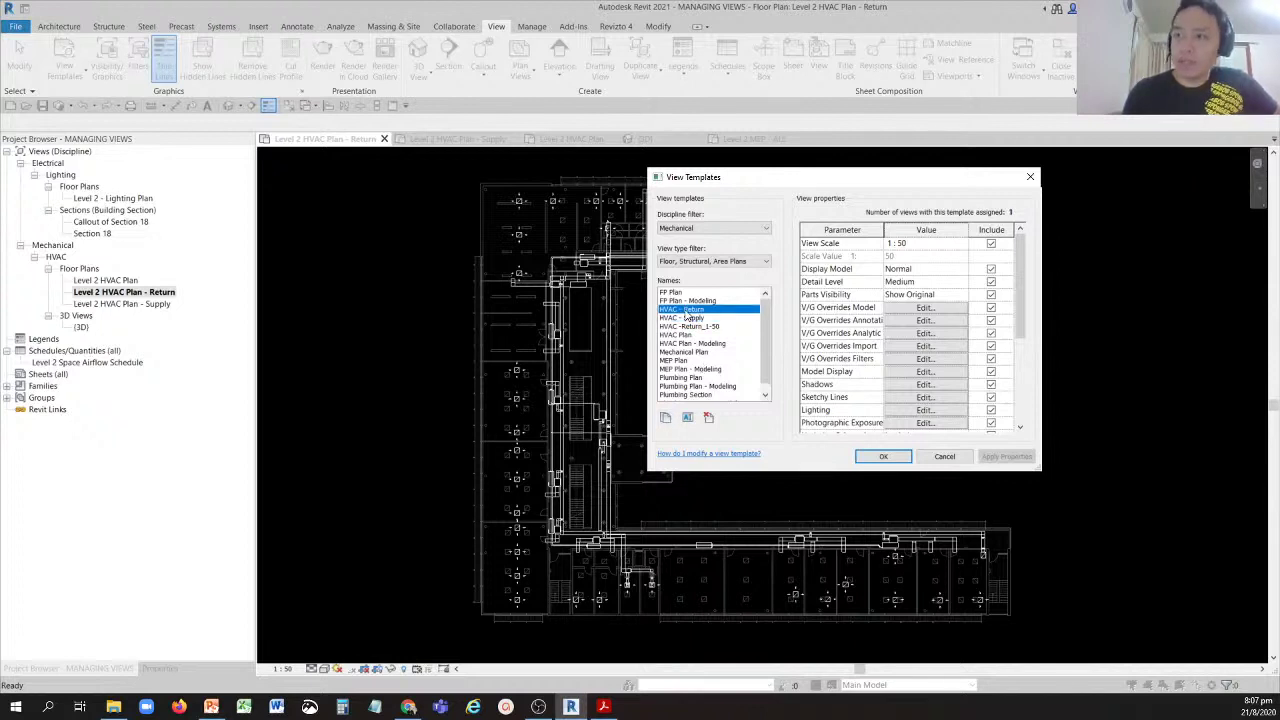
click(688, 318)
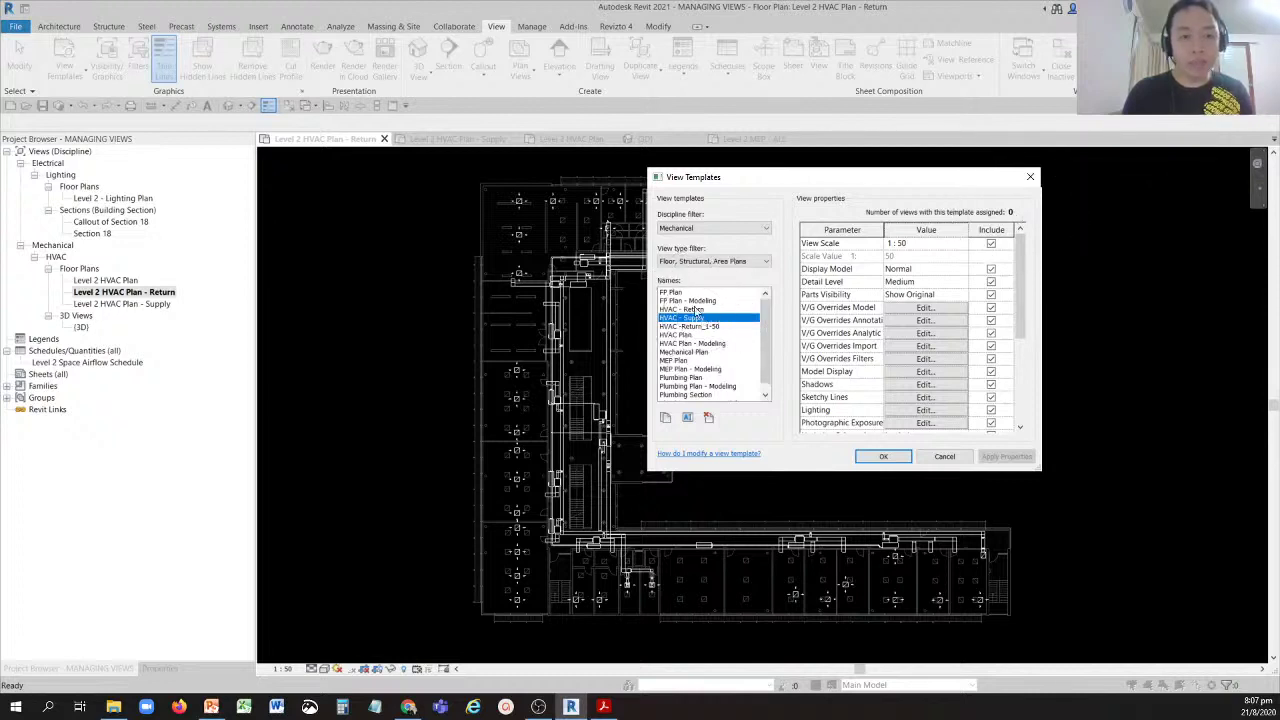
click(697, 326)
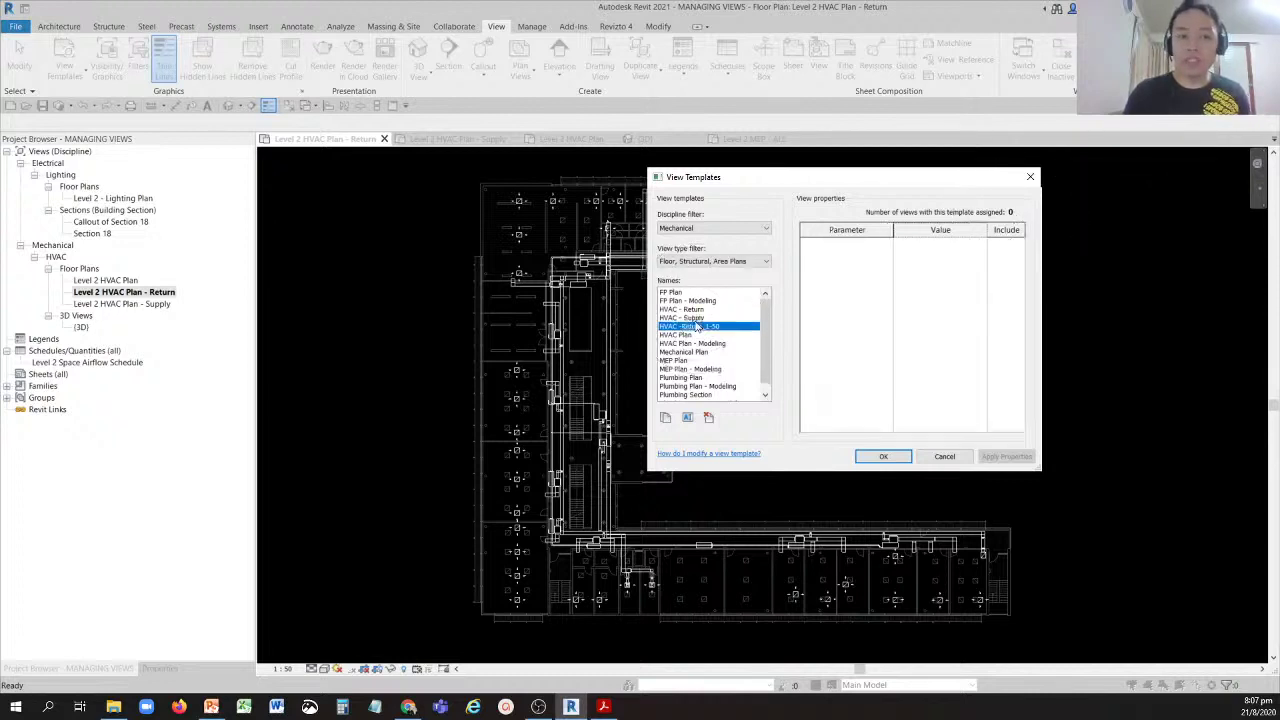
key(Up)
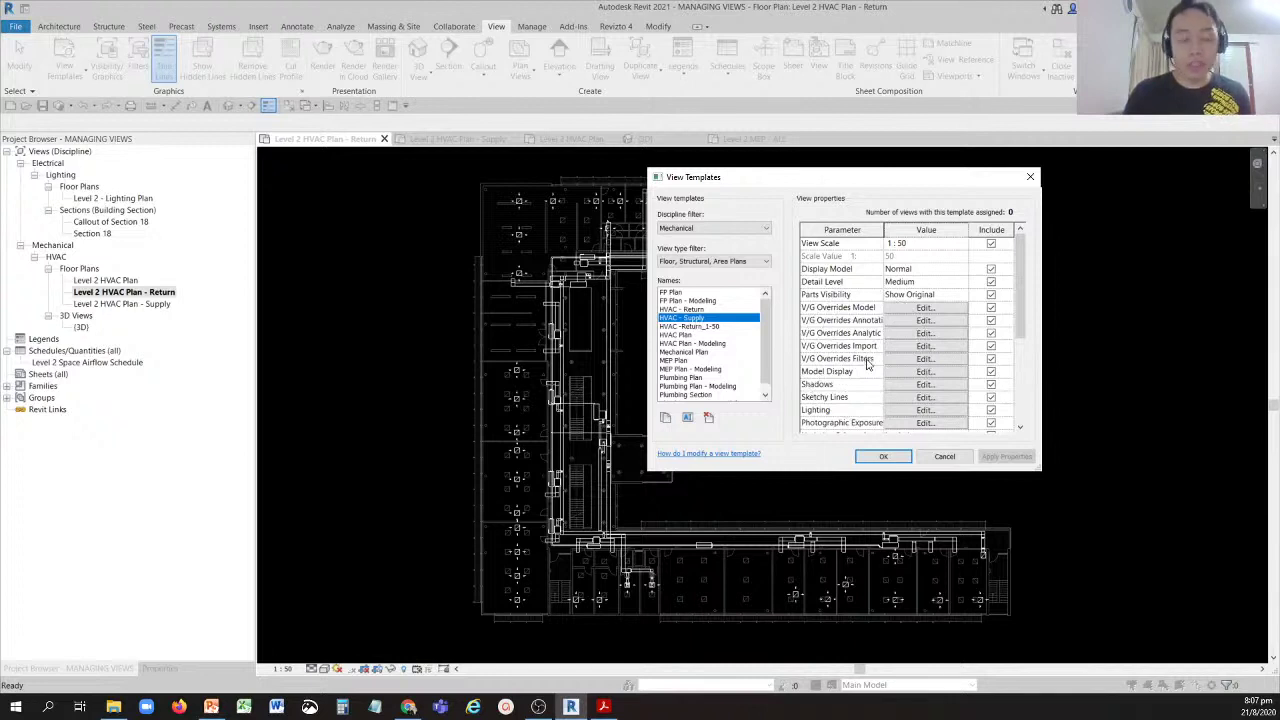
click(924, 360)
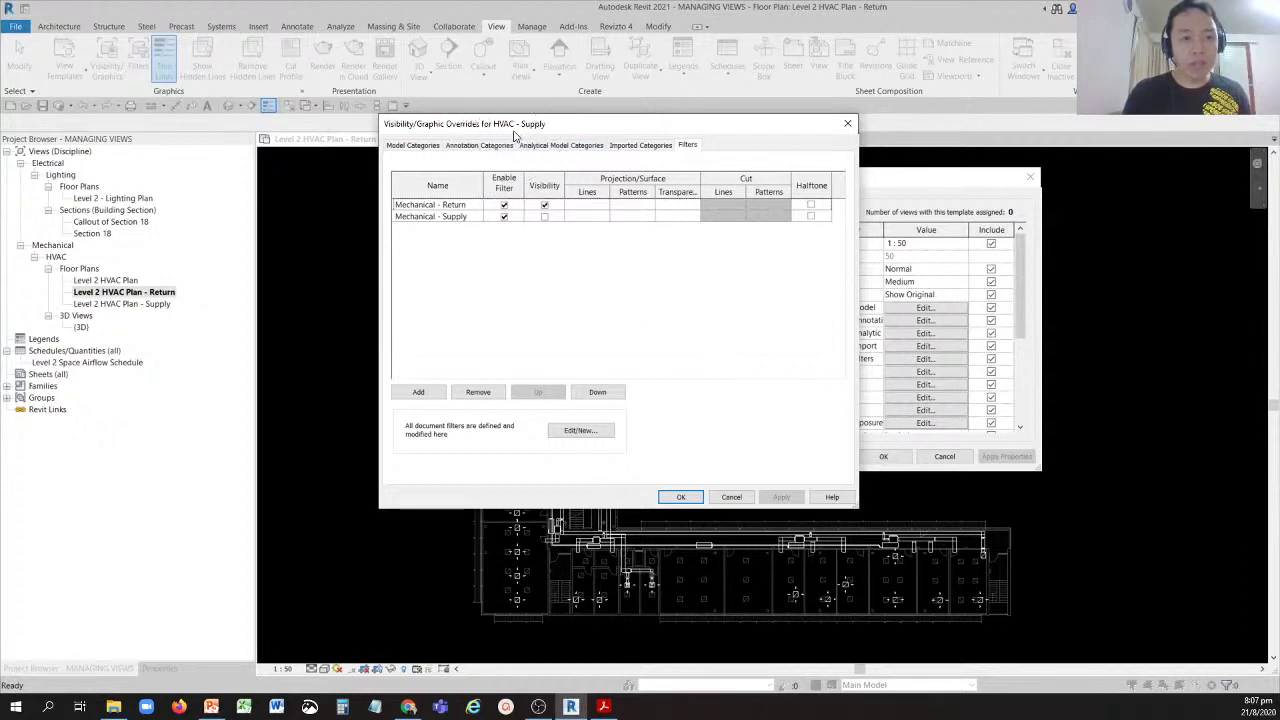
Uncheck Visibility for the Mechanical - Return filter, leaving Mechanical - Supply visible.
click(544, 206)
click(544, 206)
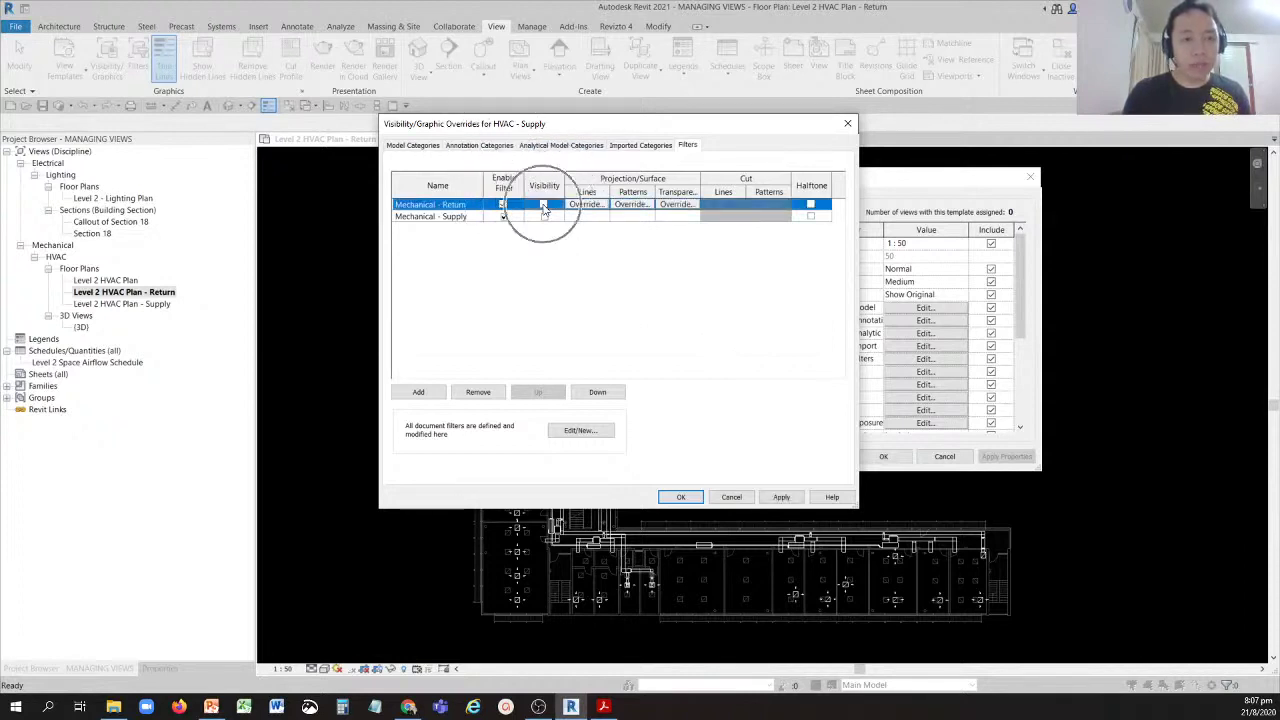
click(543, 217)
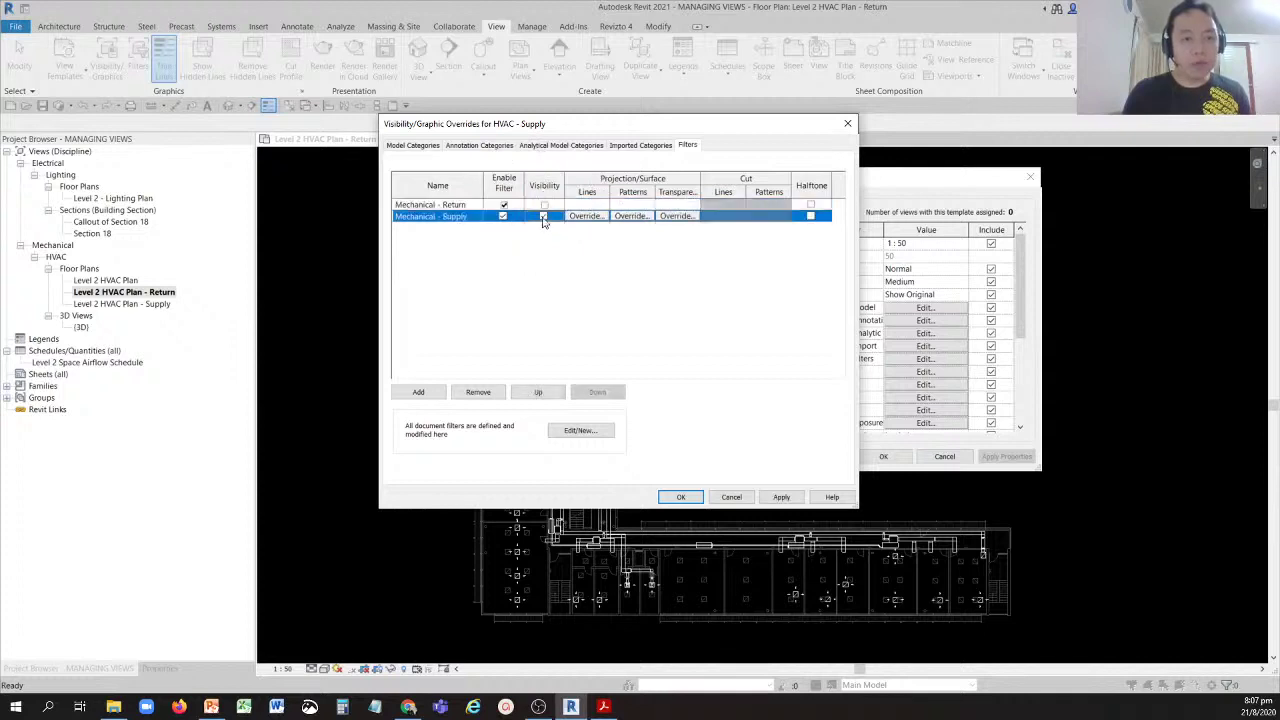
click(543, 218)
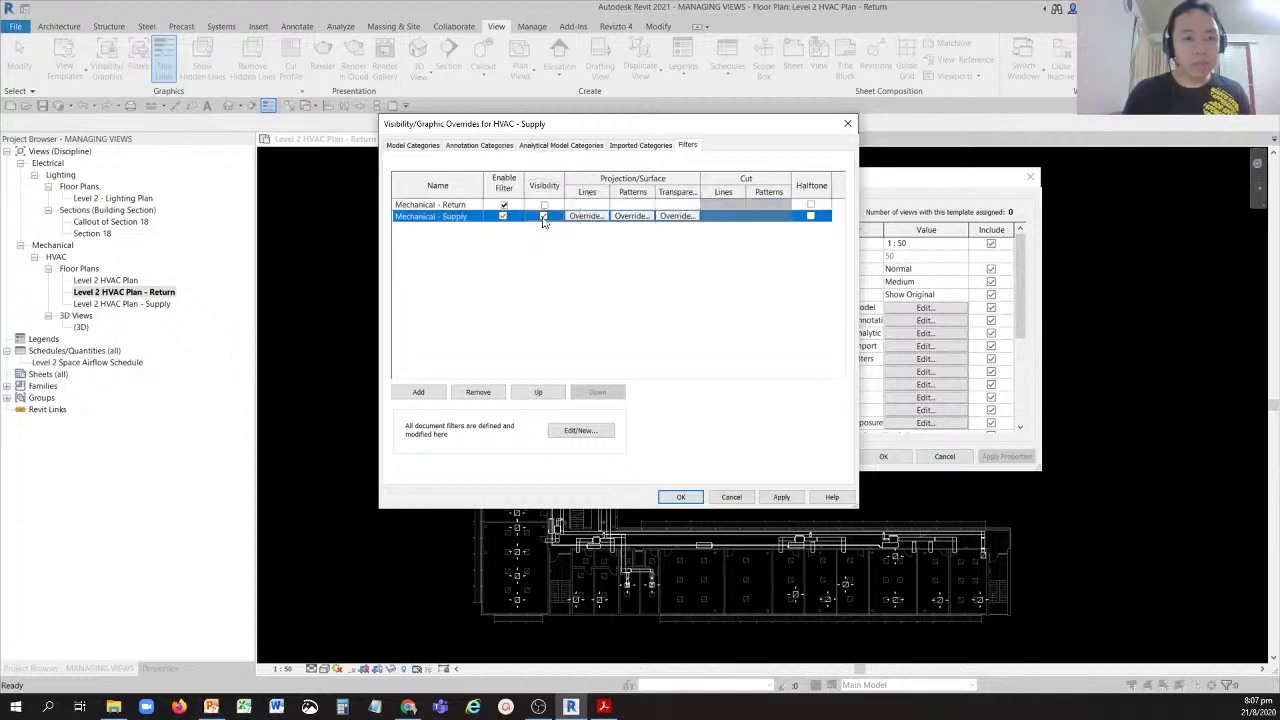
key(ctrl)
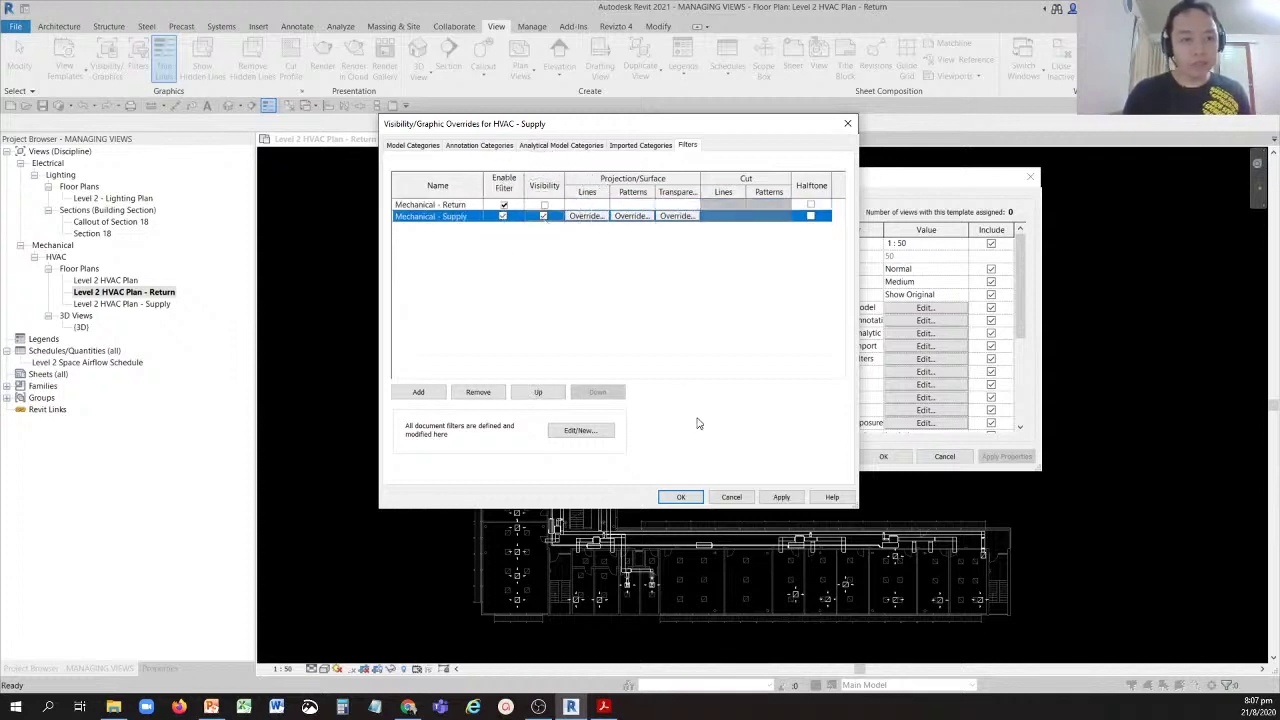
Review the Model and Annotation Categories tabs, then accept the filter overrides.
click(414, 145)
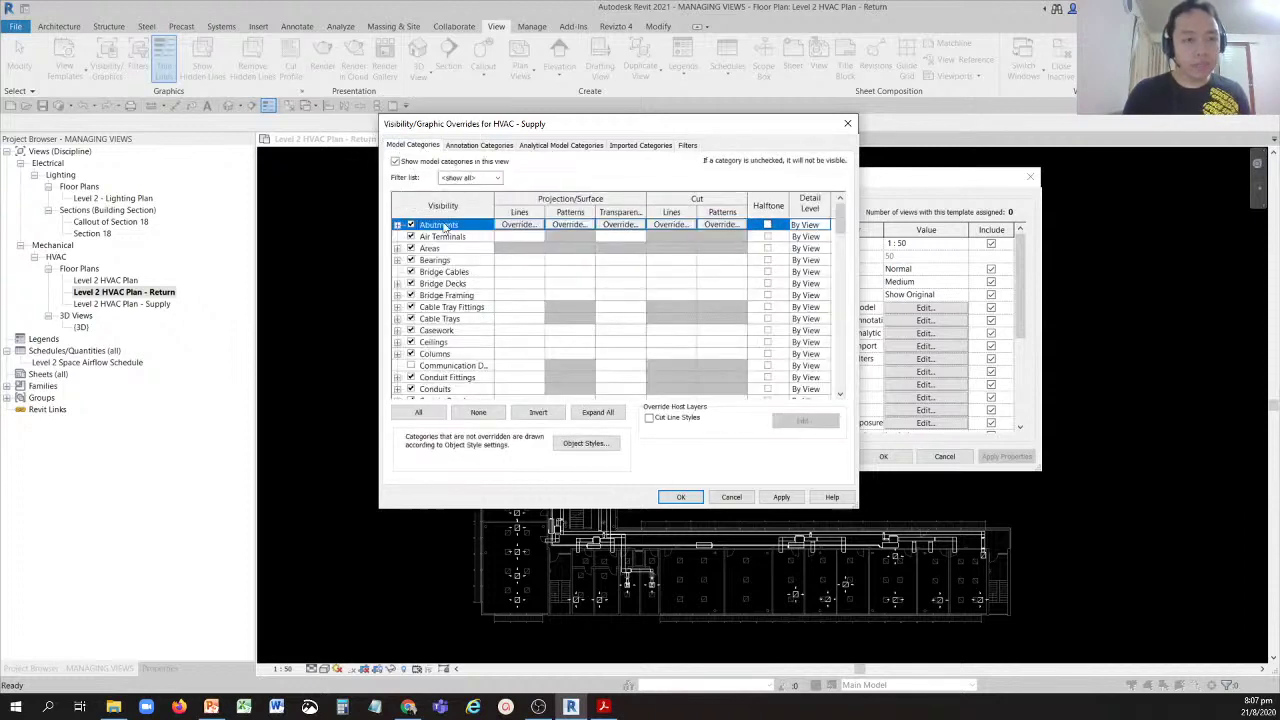
click(480, 146)
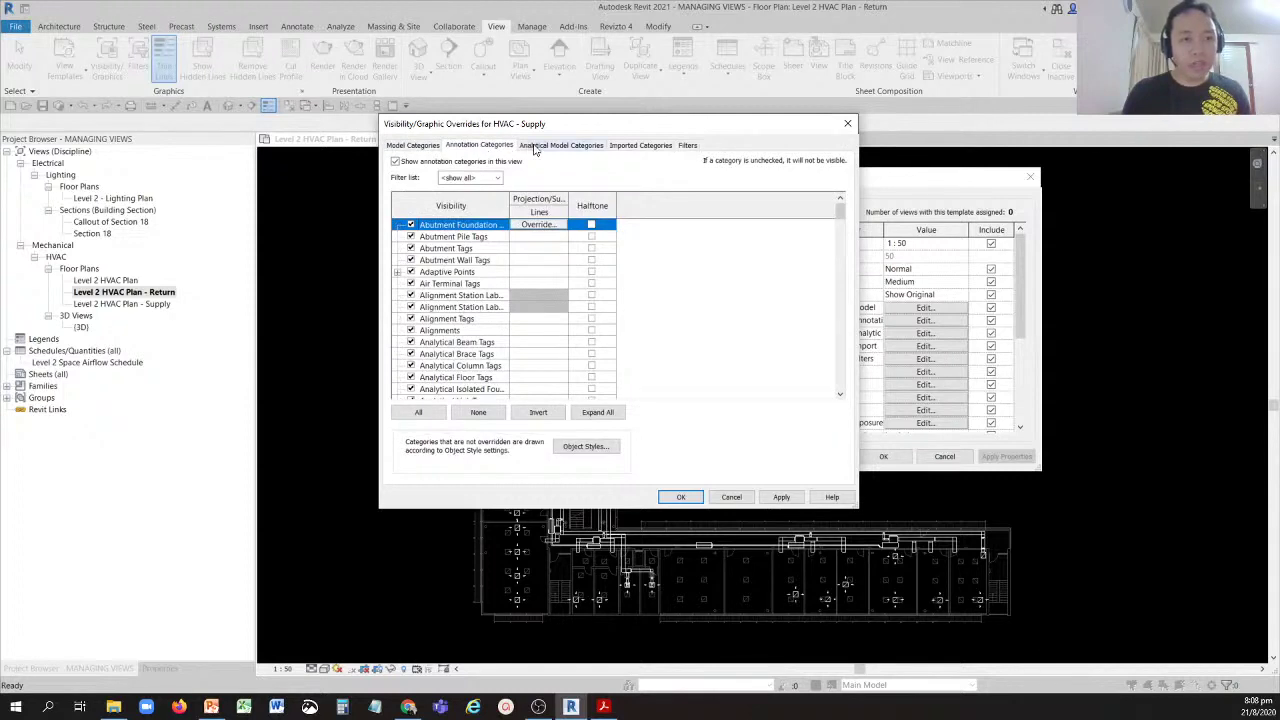
click(685, 147)
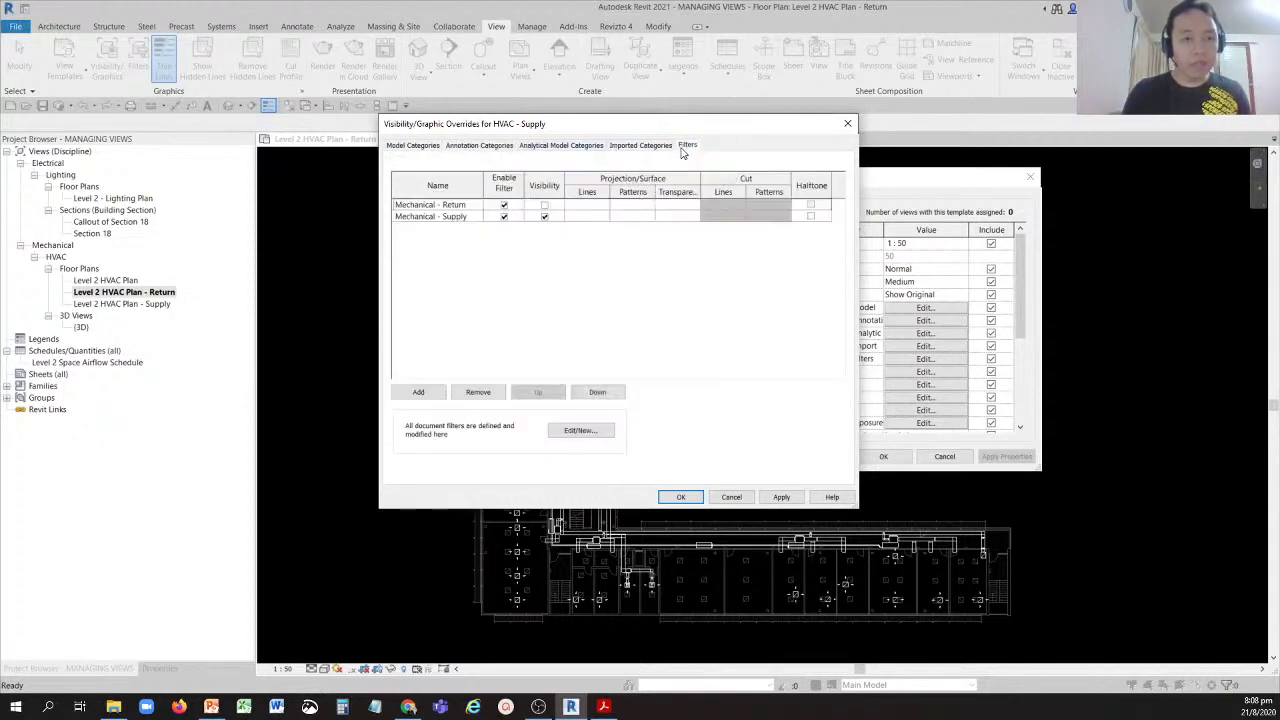
click(683, 498)
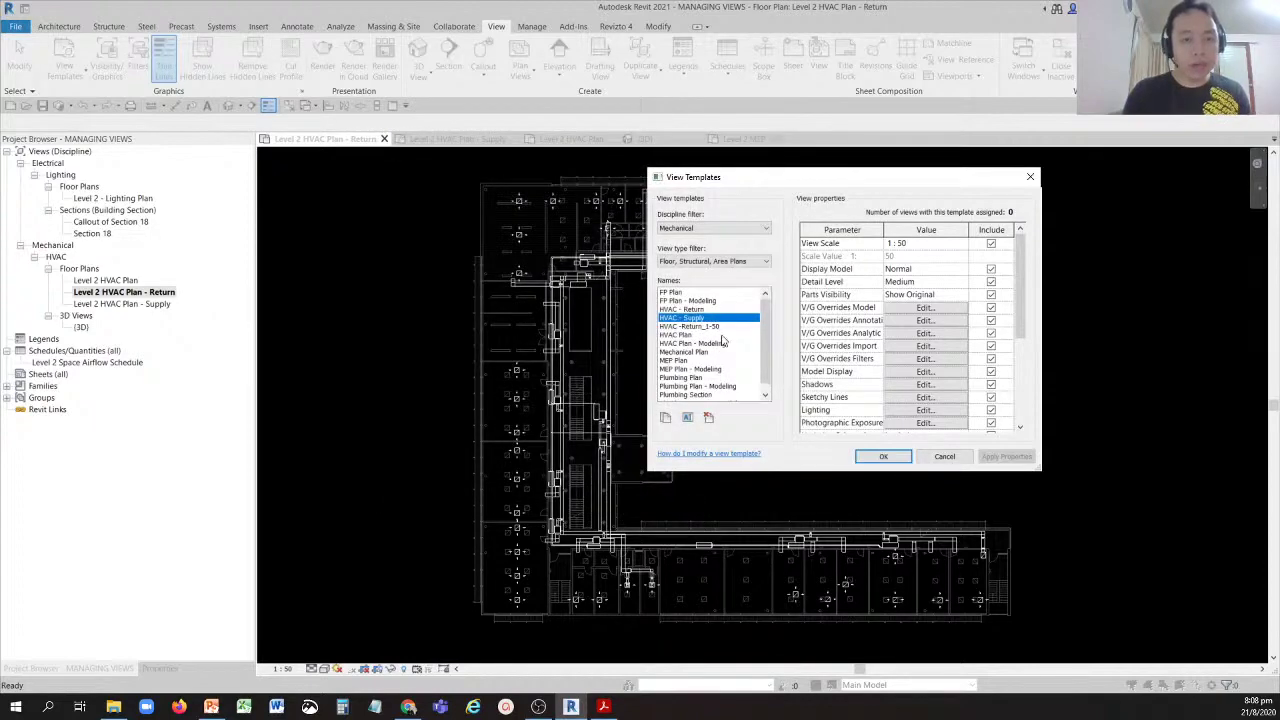
Close View Templates and open the Level 2 HVAC Plan - Supply floor plan.
click(881, 457)
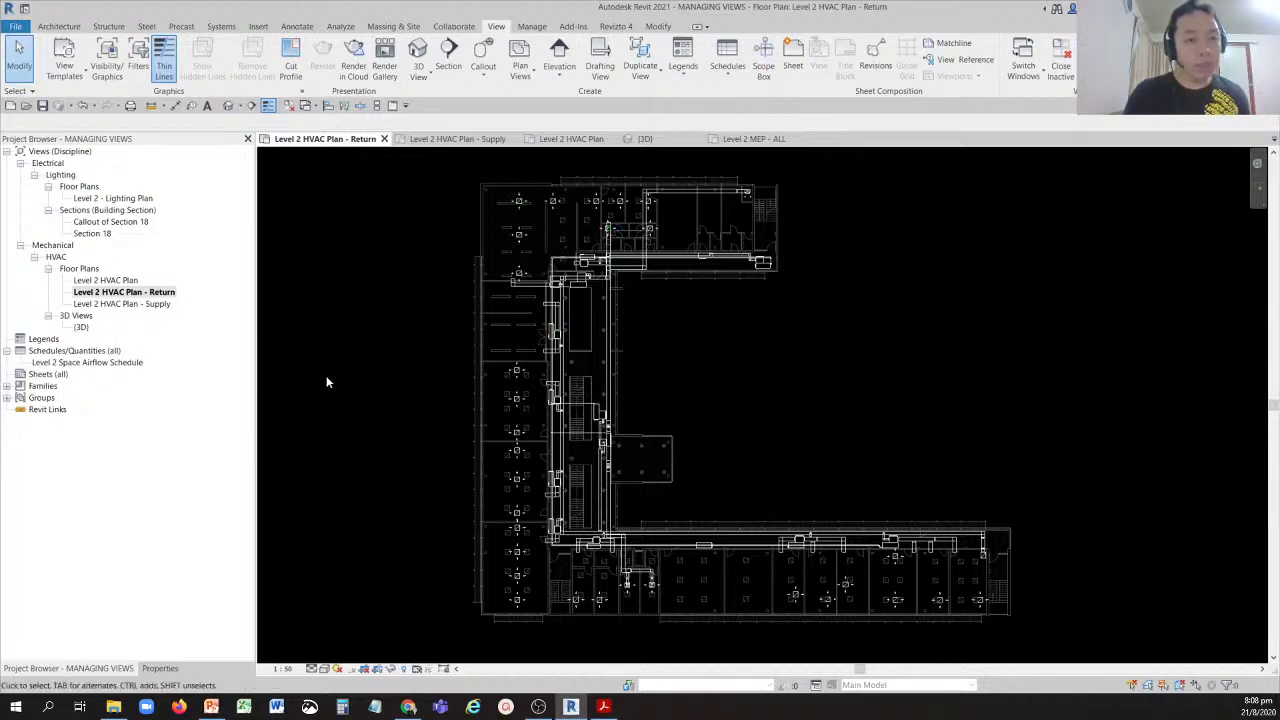
click(158, 306)
double_click(158, 306)
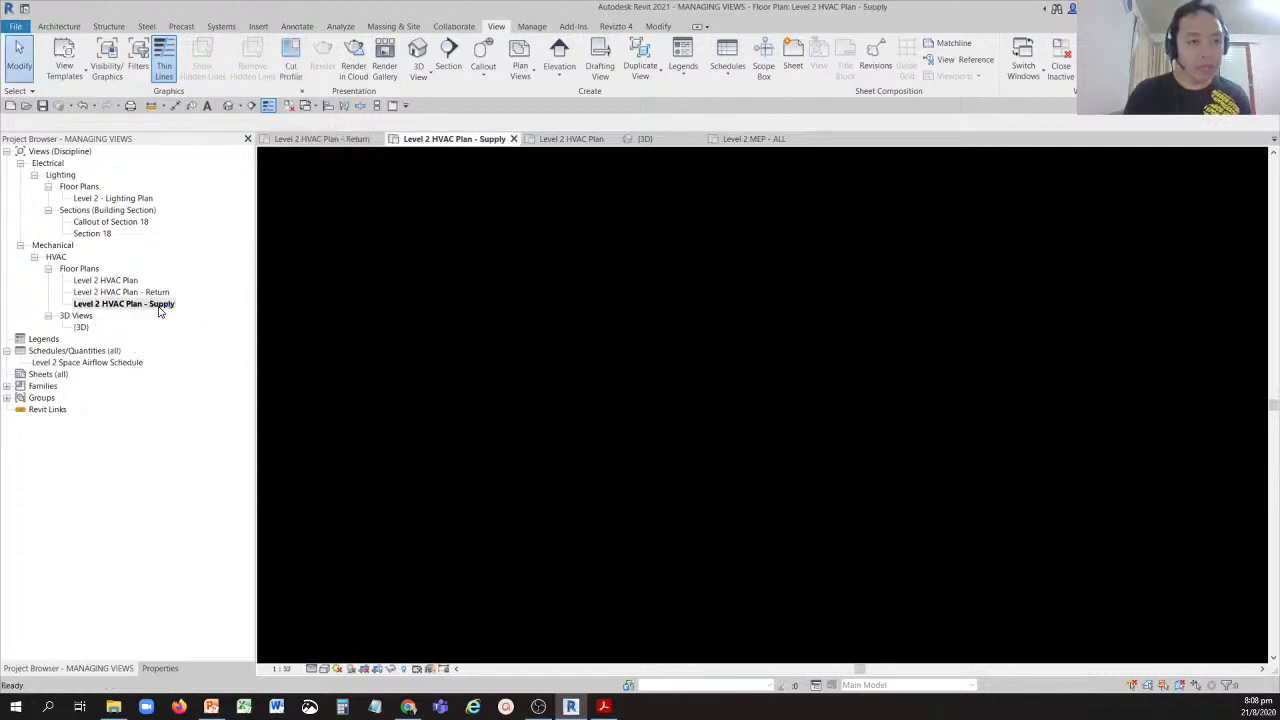
Zoom the plan to fit and show its Properties, where View Template is None.
middle_drag(625, 318, 674, 382)
key(z)
key(f)
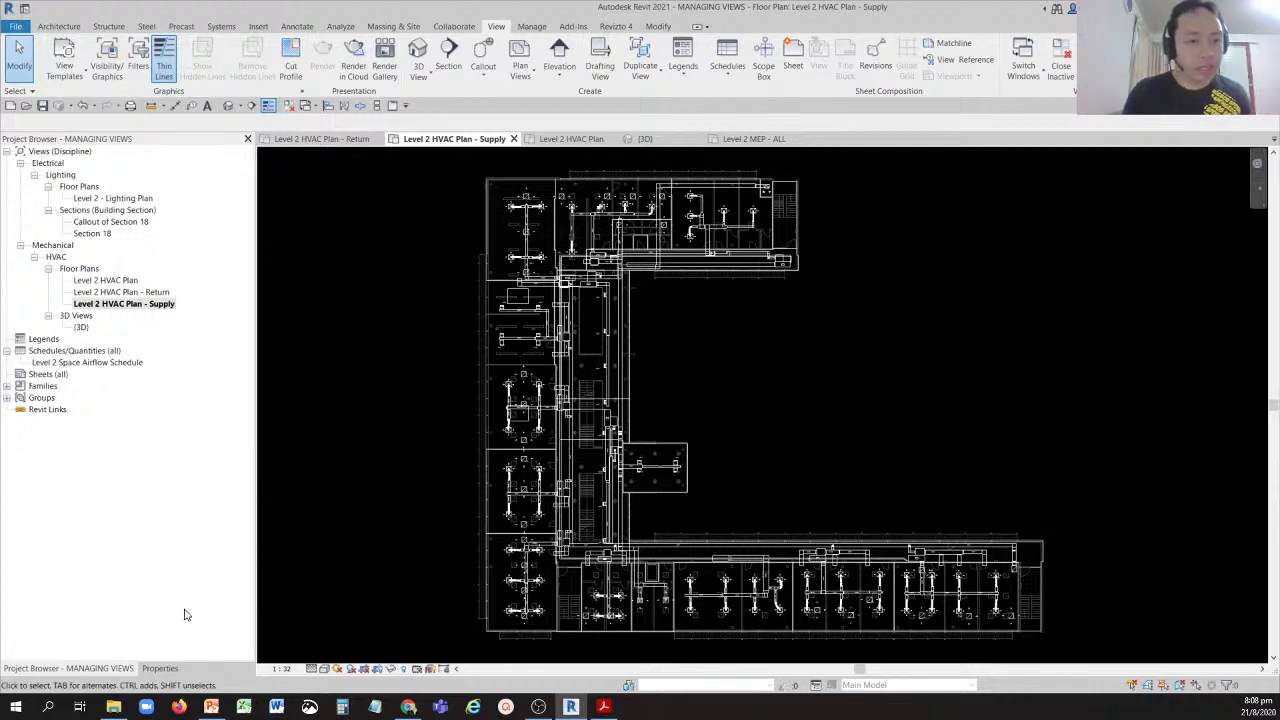
click(160, 668)
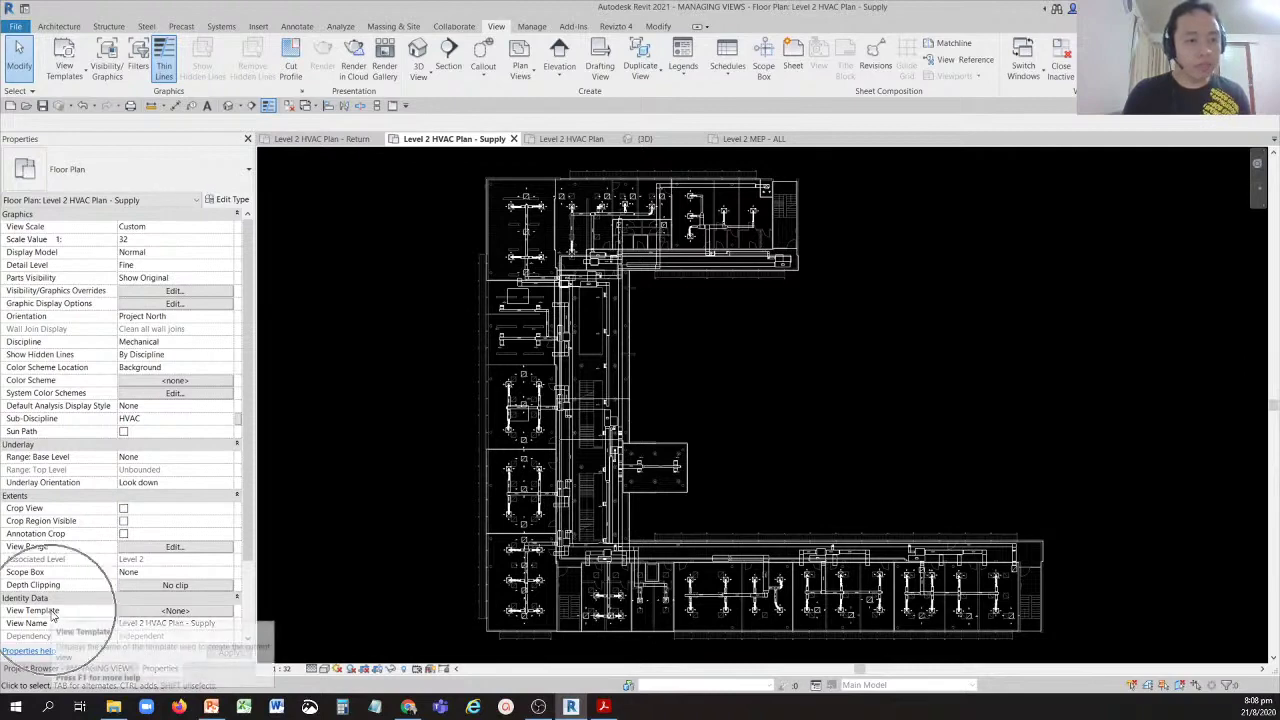
Assign the HVAC - Supply view template to the Level 2 HVAC Plan - Supply view.
click(175, 611)
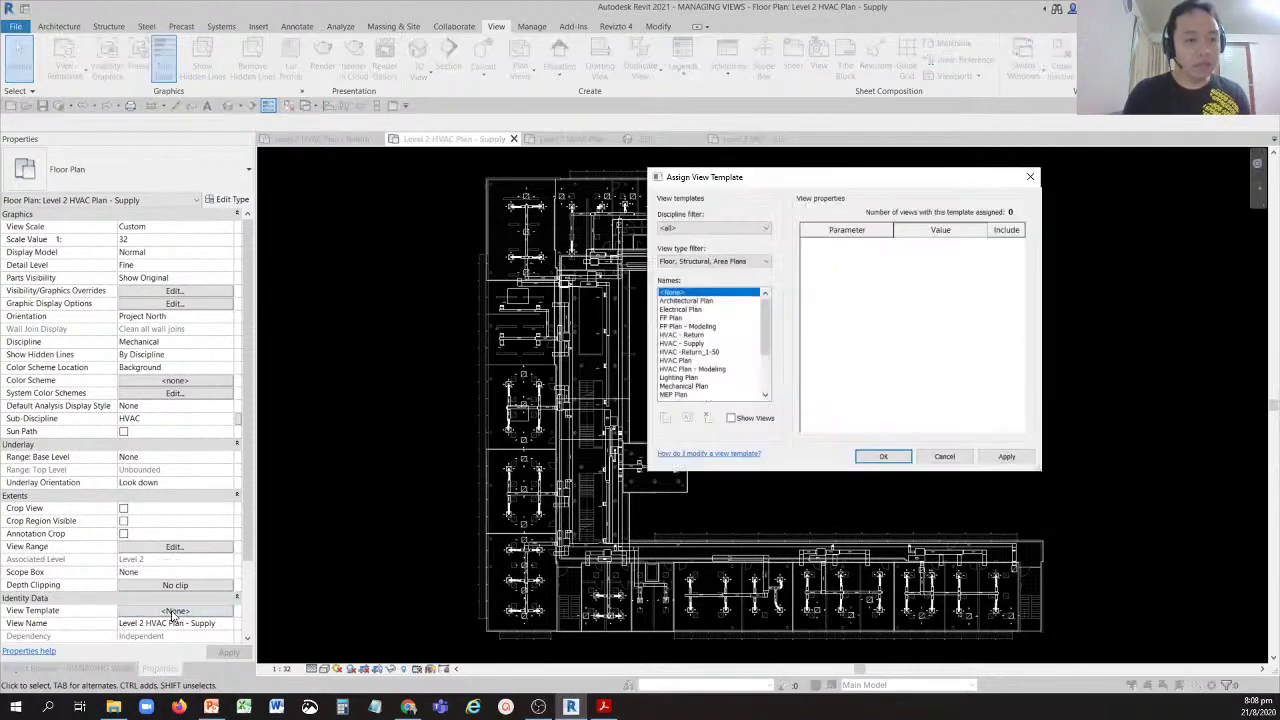
click(694, 352)
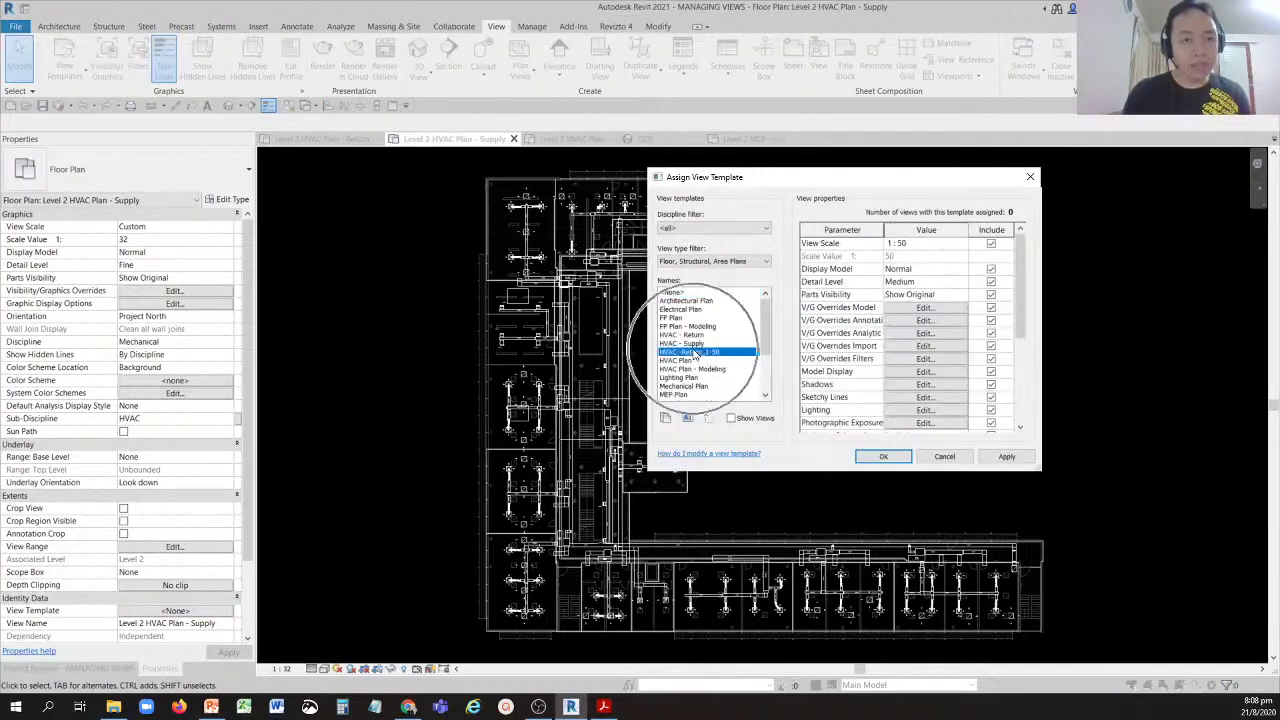
click(695, 344)
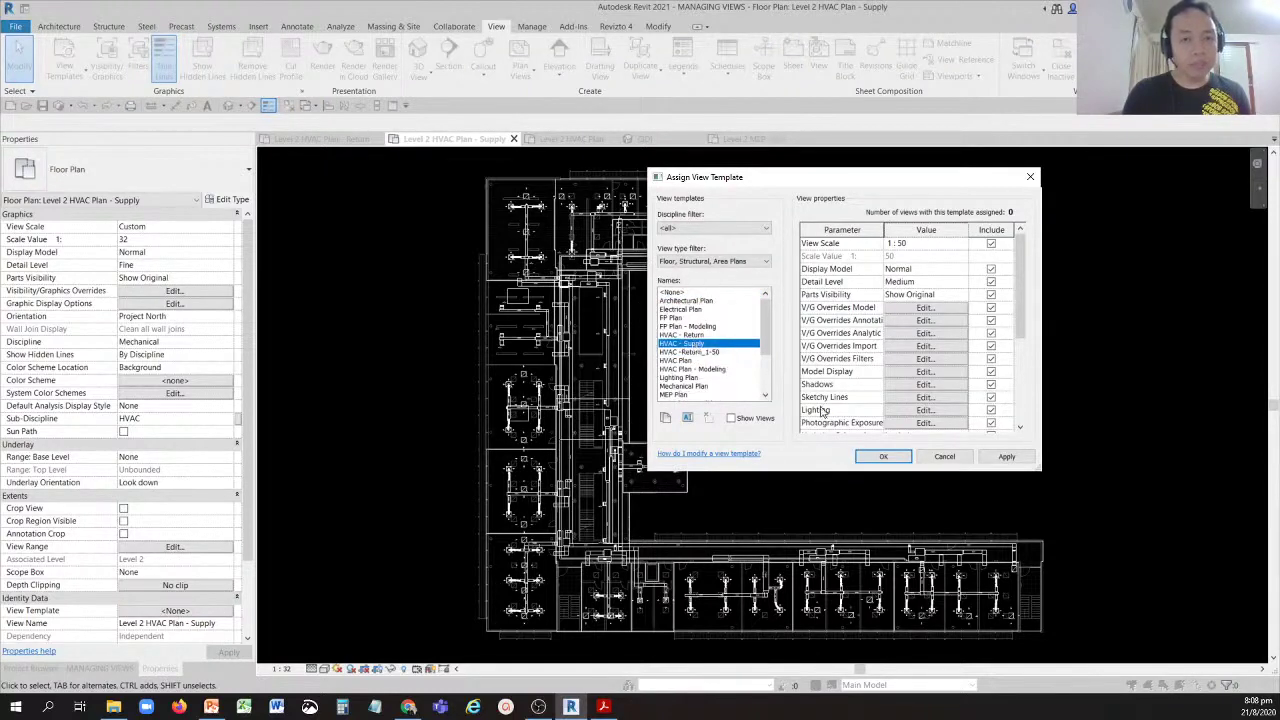
click(882, 458)
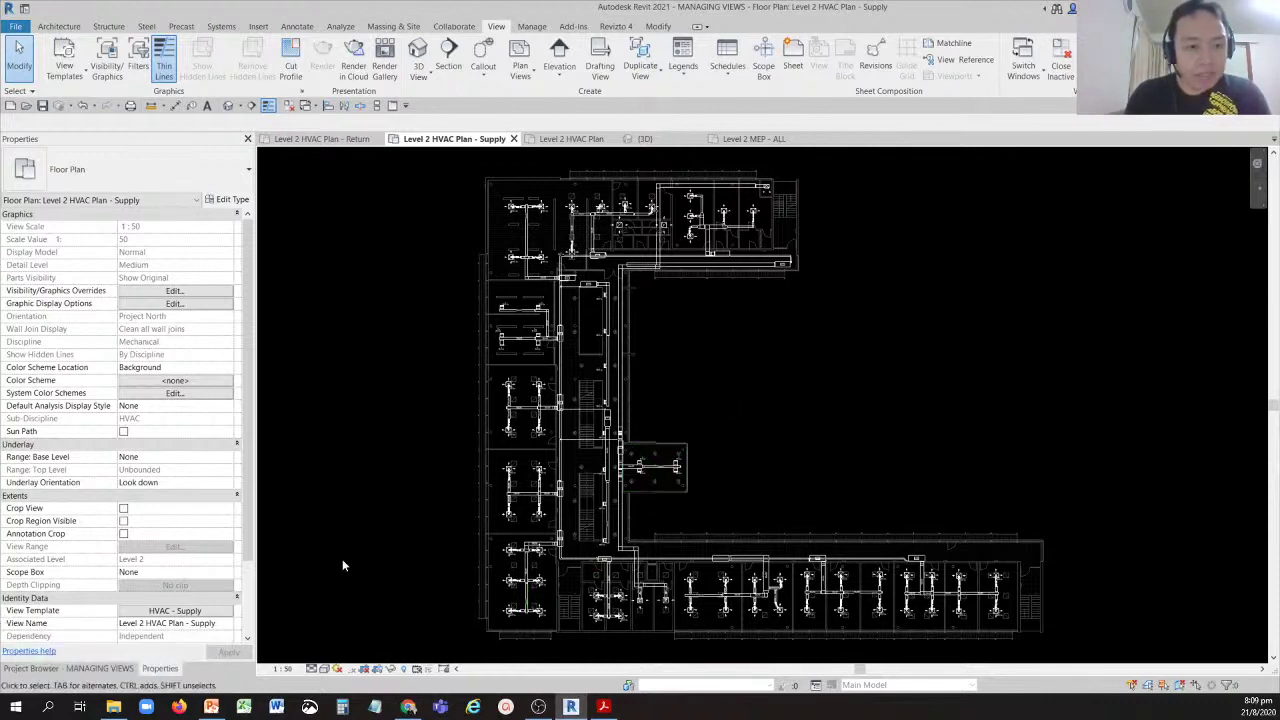
Delete the {3D} view from the Project Browser's 3D Views list.
click(122, 669)
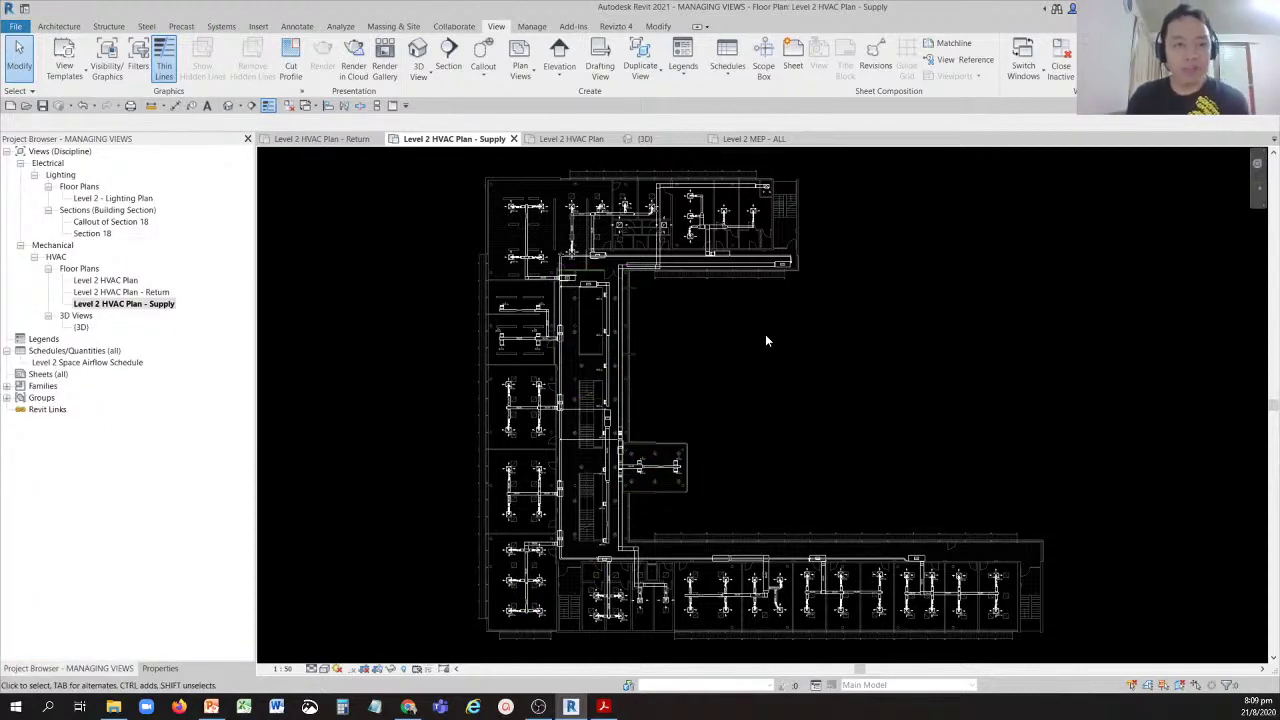
click(81, 328)
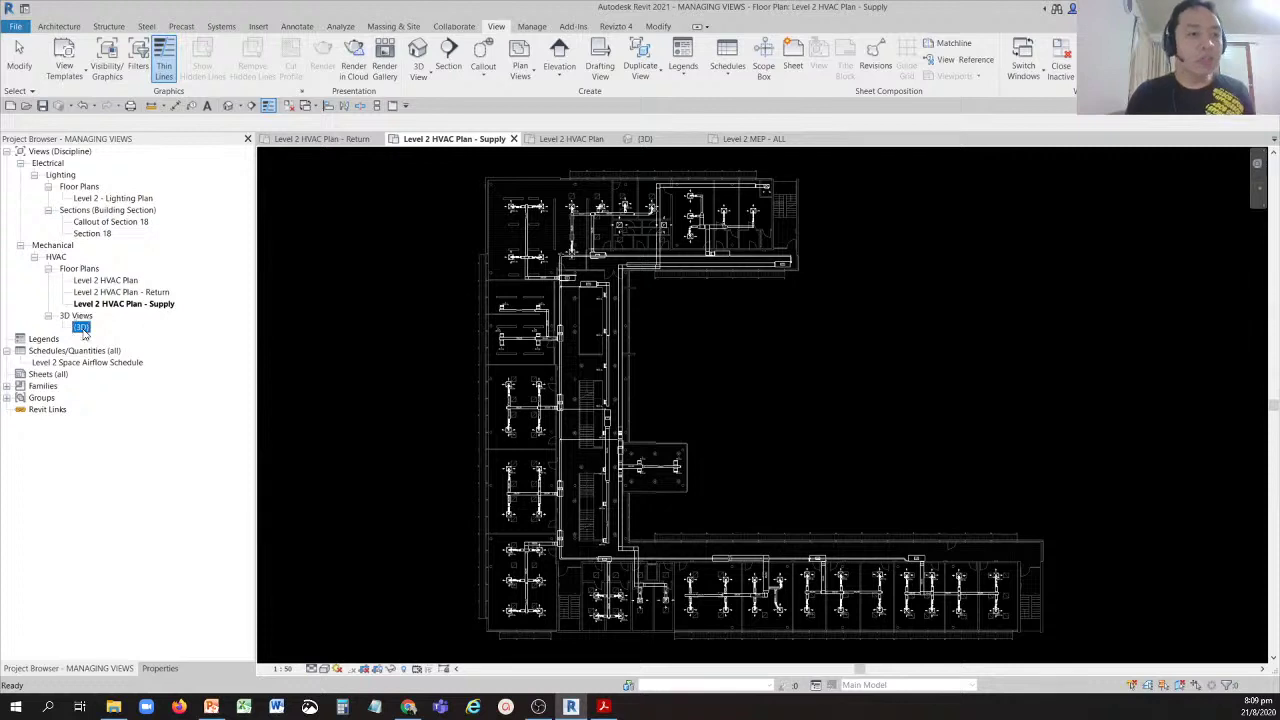
click(84, 332)
click(84, 332)
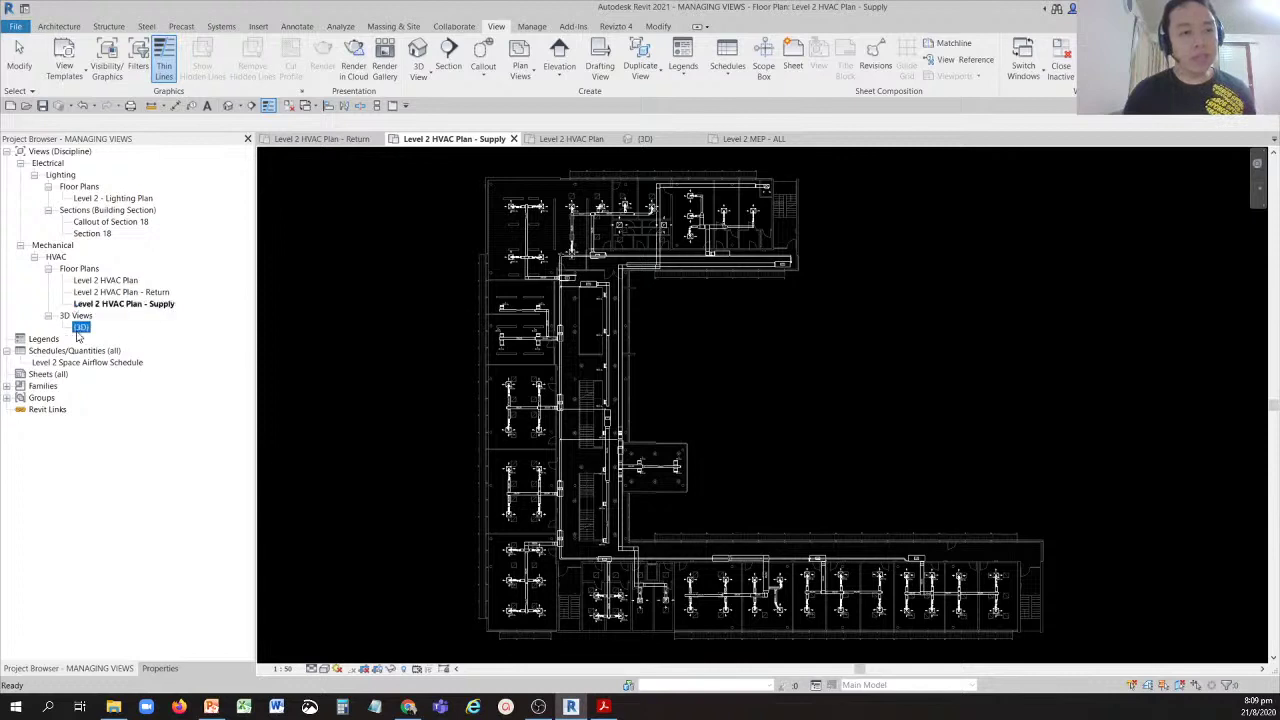
click(80, 329)
click(78, 336)
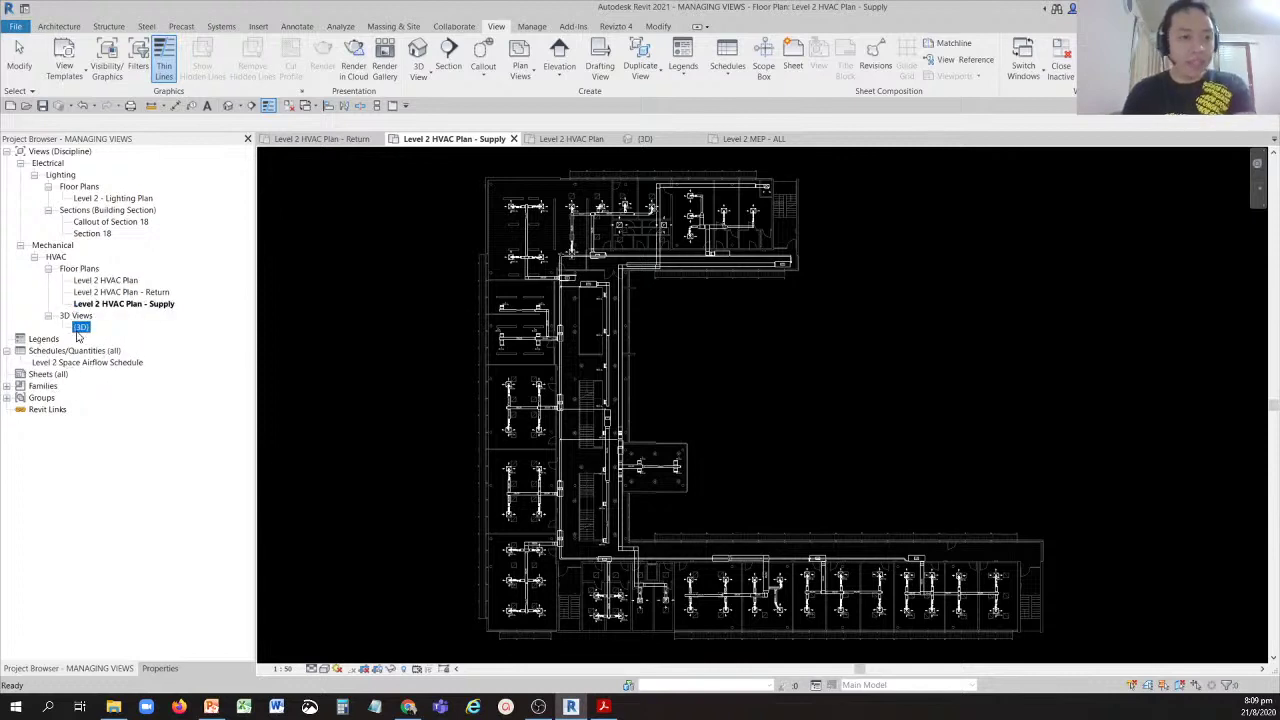
key(Delete)
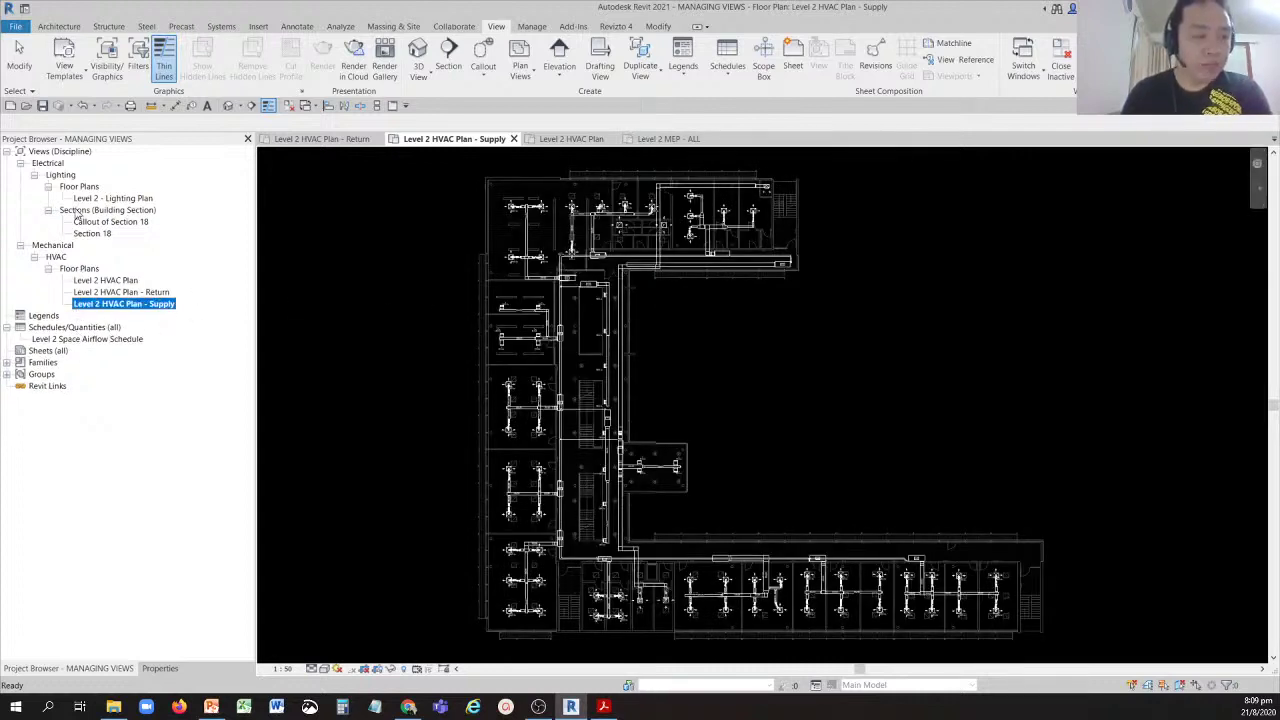
click(342, 313)
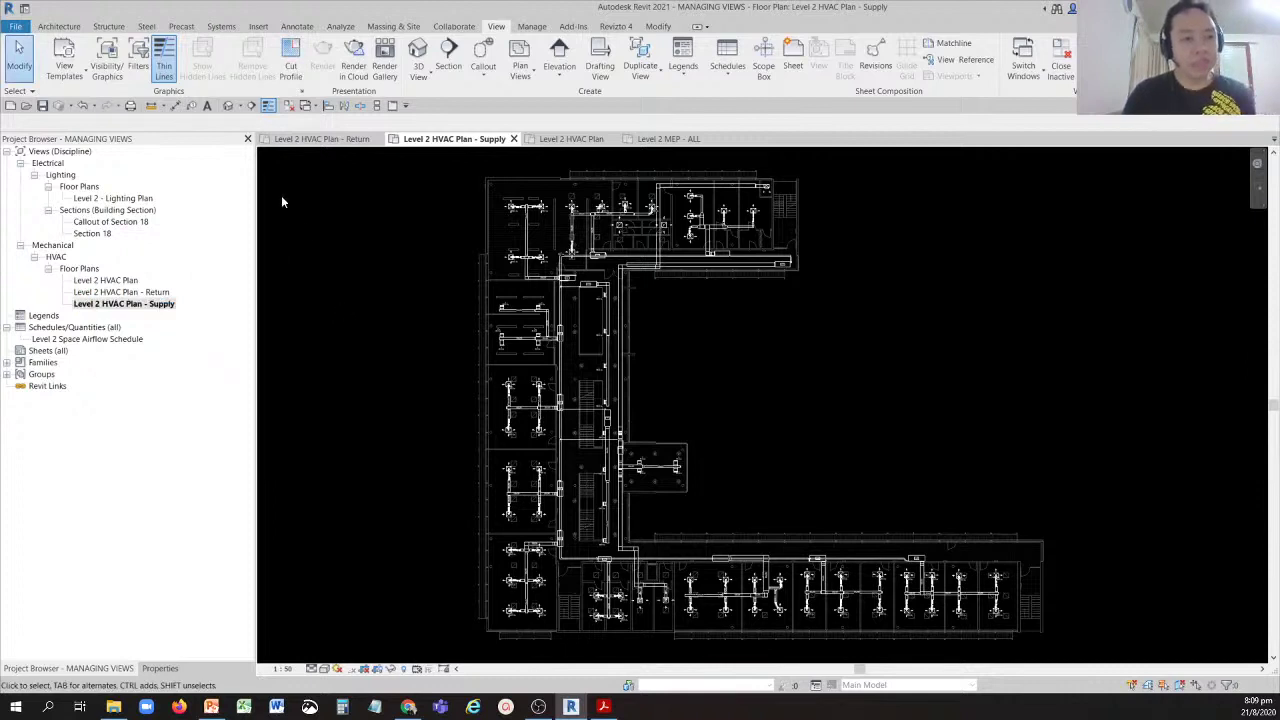
click(229, 106)
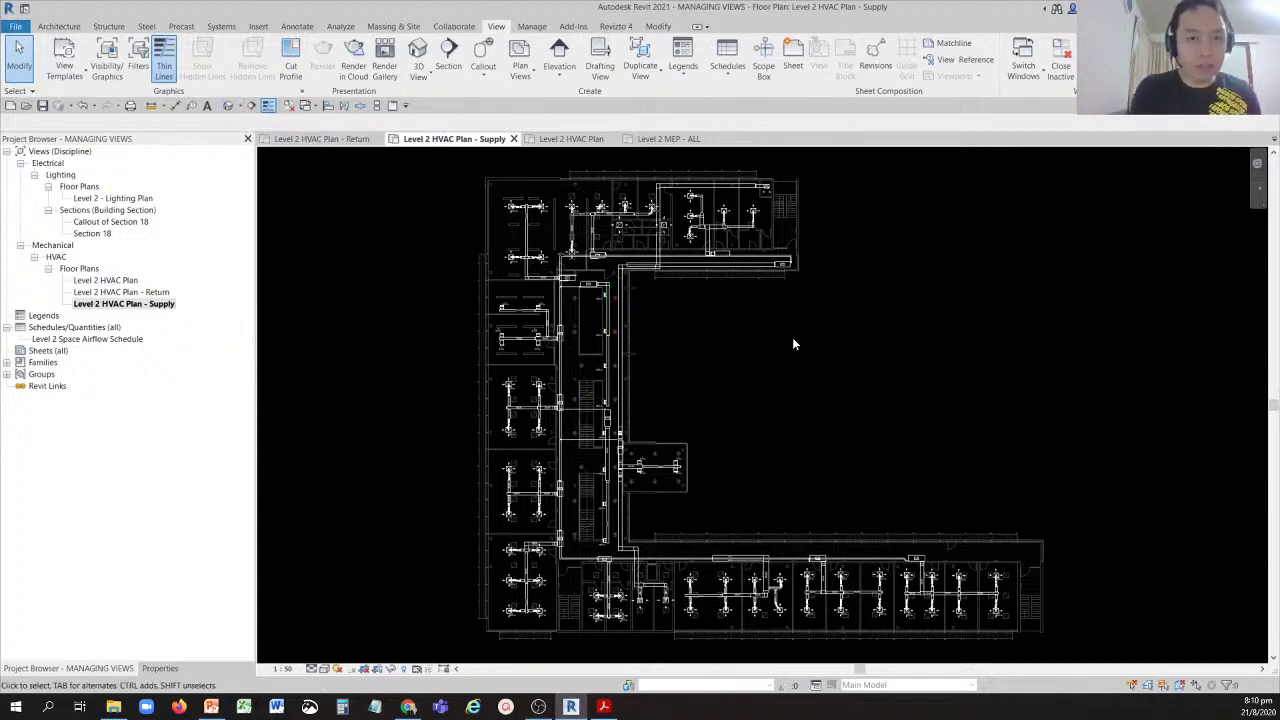
Open Keyboard Shortcuts with KS and find the '3D View: Default 3D View' command.
key(k)
key(s)
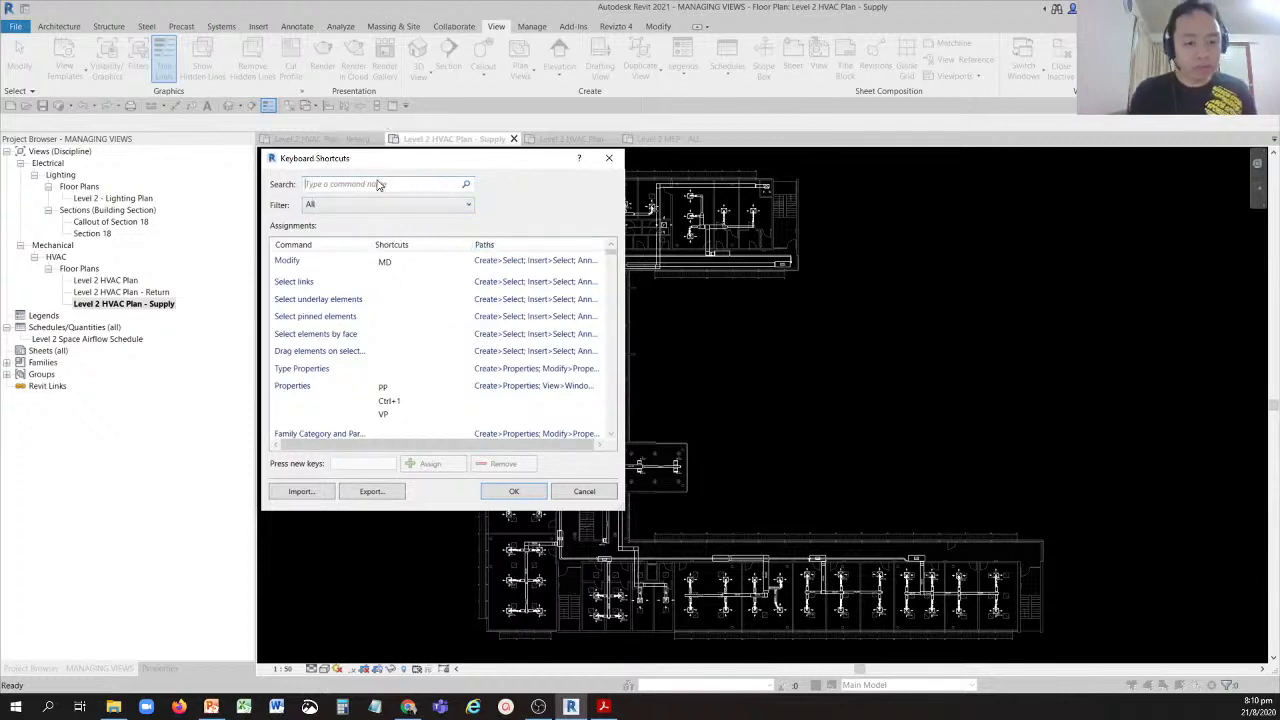
text(3d)
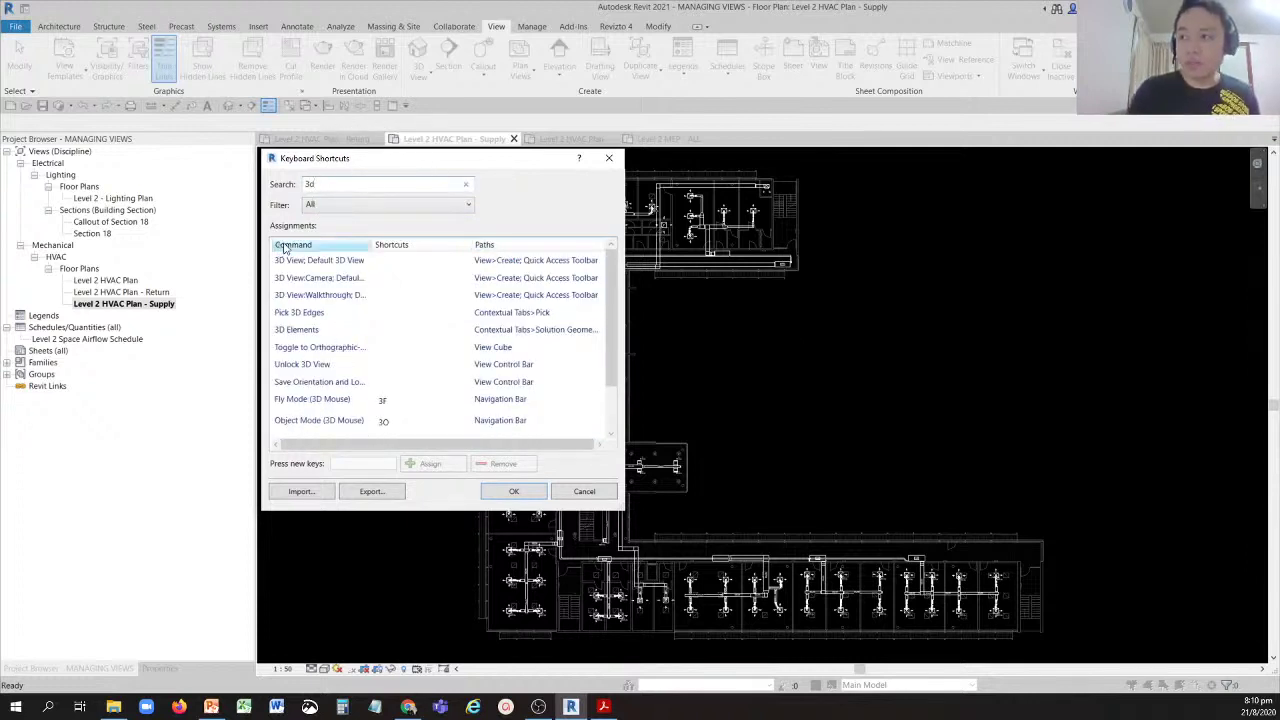
click(307, 264)
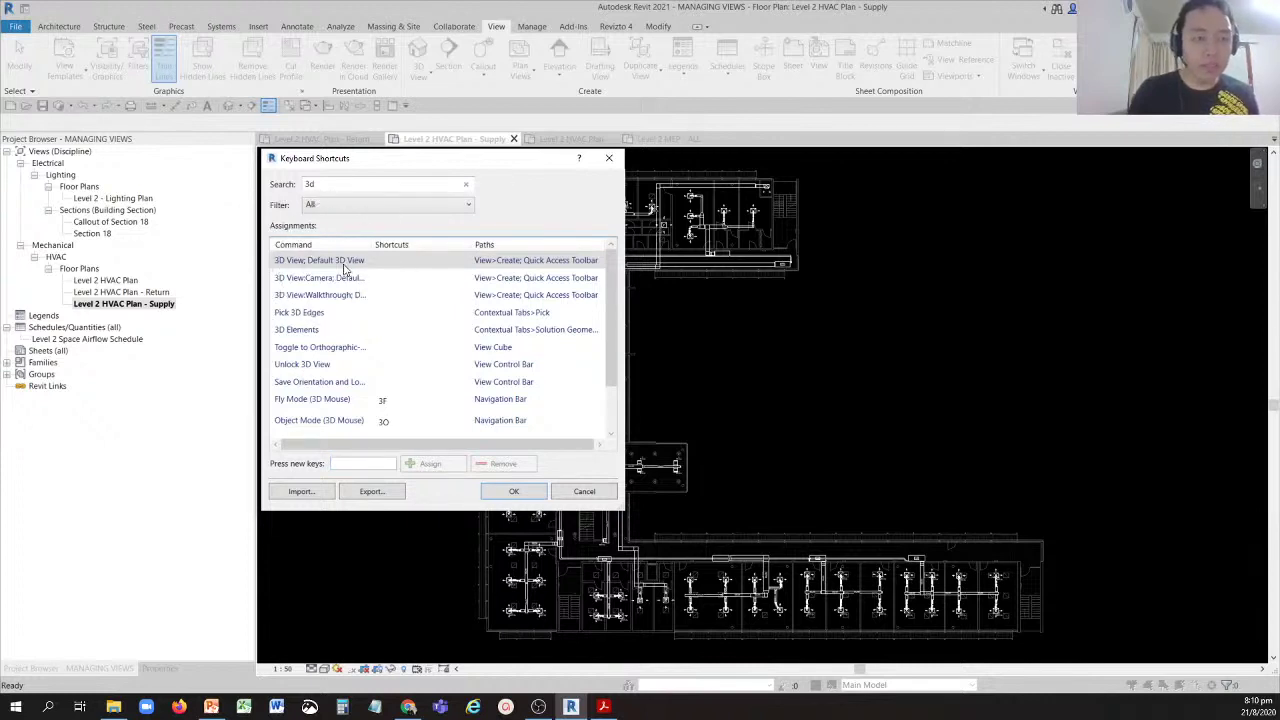
Assign it the shortcut 3D and close the shortcuts dialog.
click(354, 465)
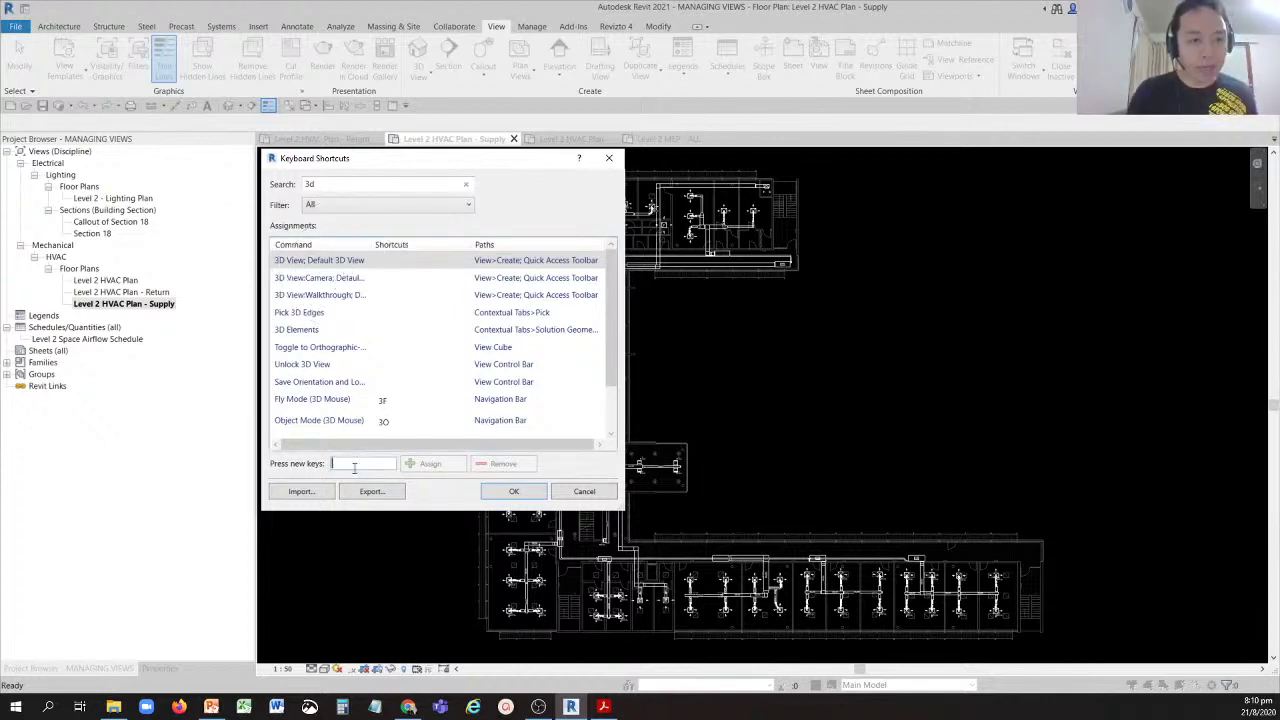
click(354, 464)
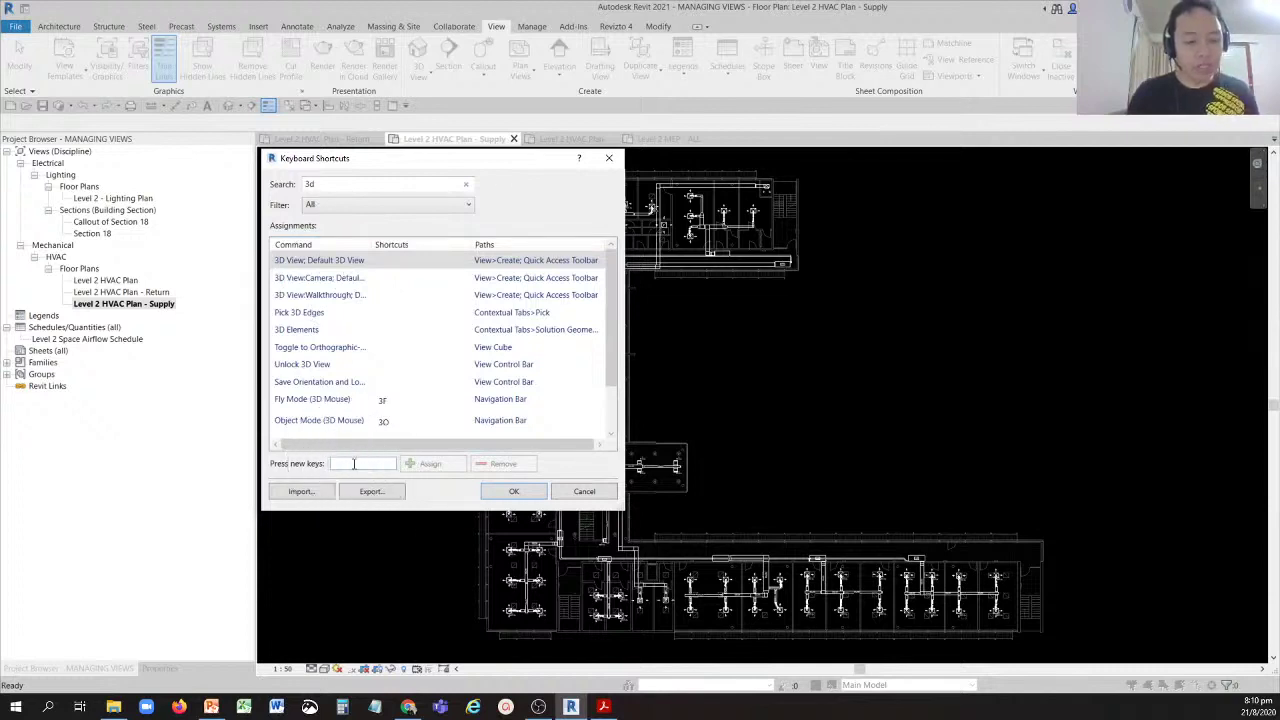
text(3D)
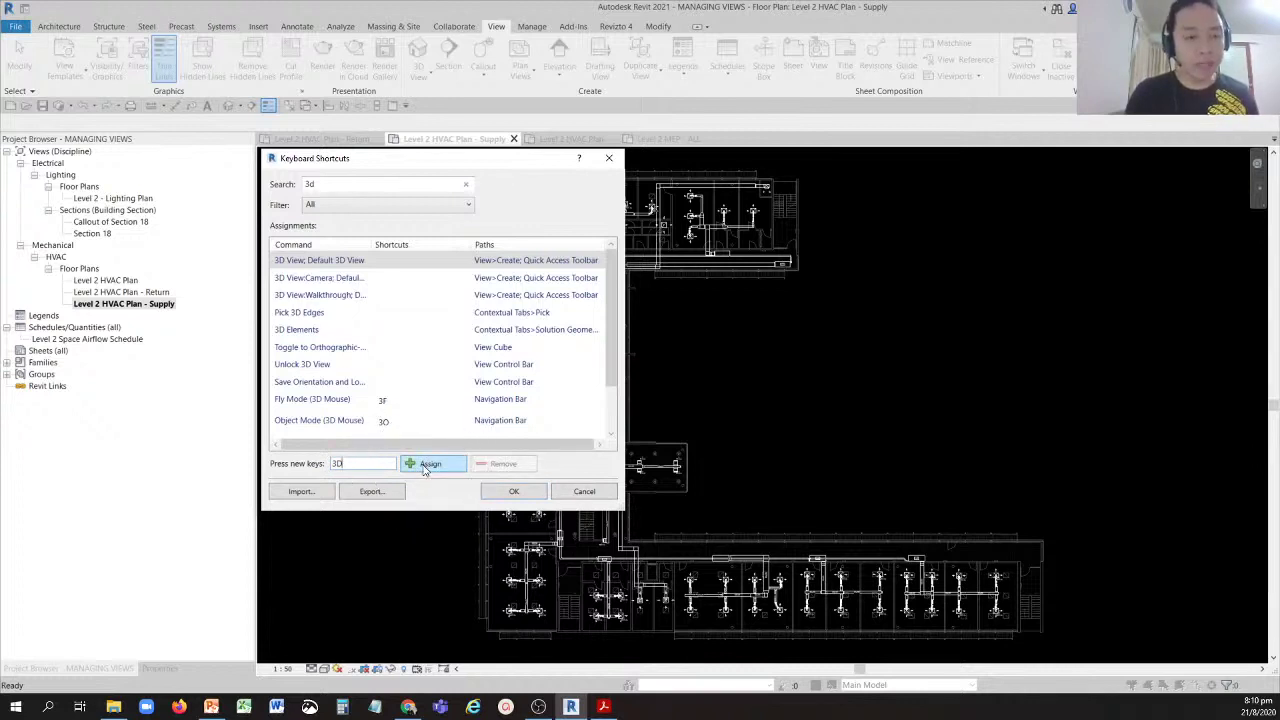
click(425, 468)
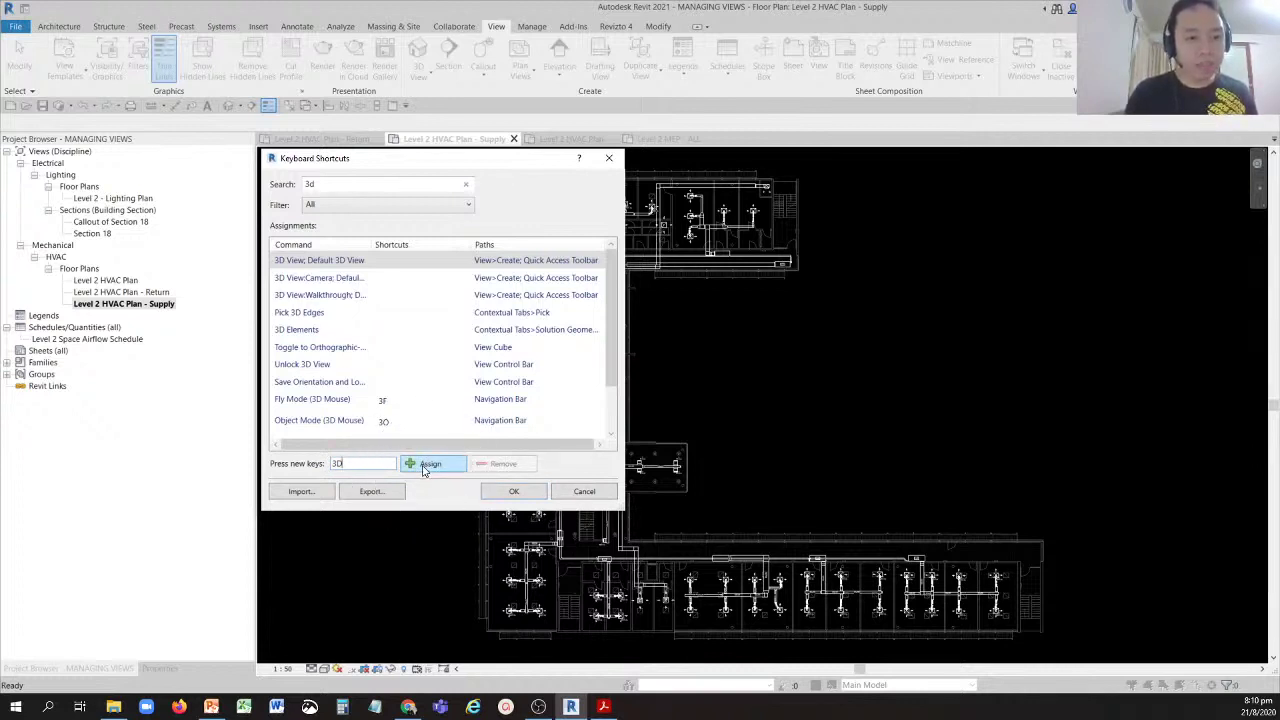
click(424, 468)
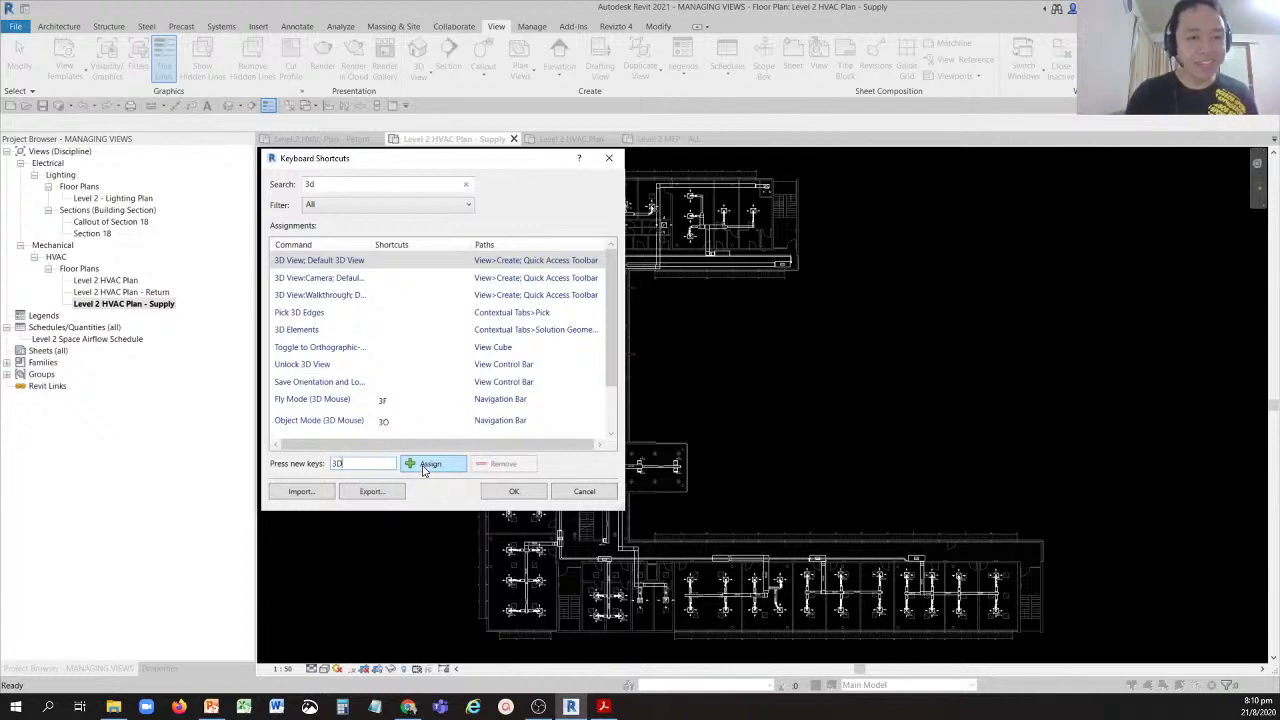
click(424, 468)
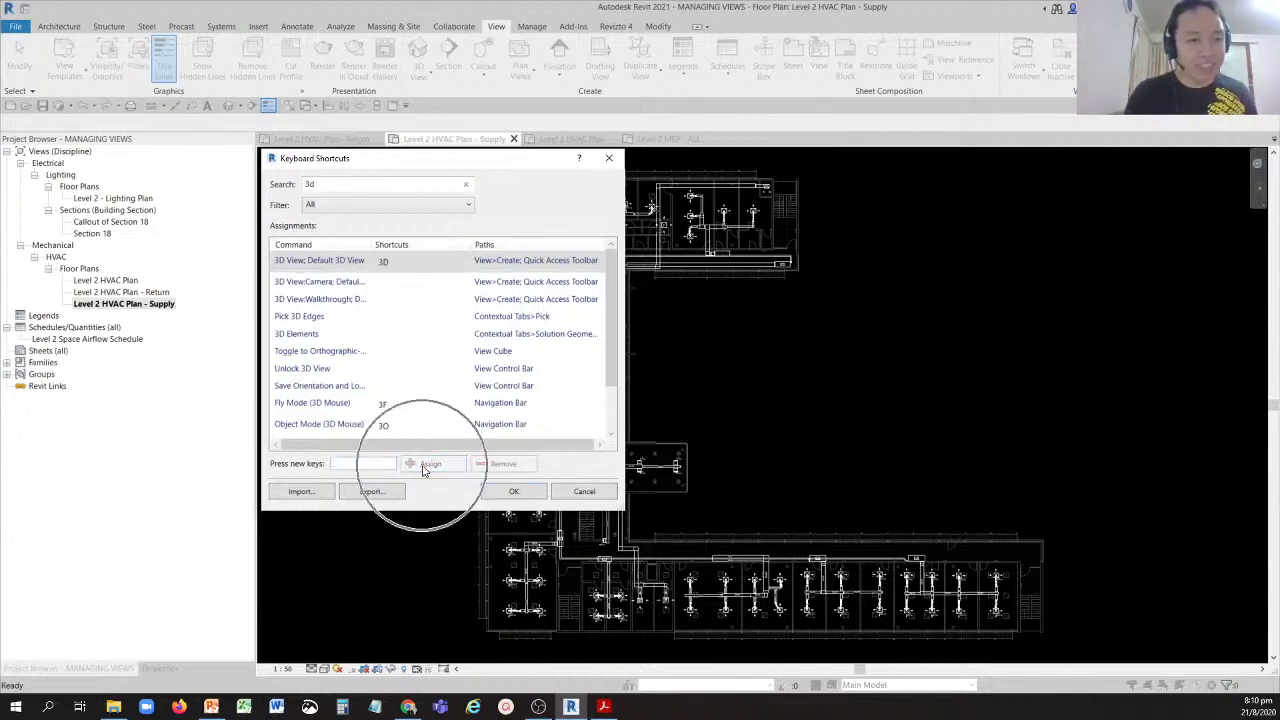
click(390, 260)
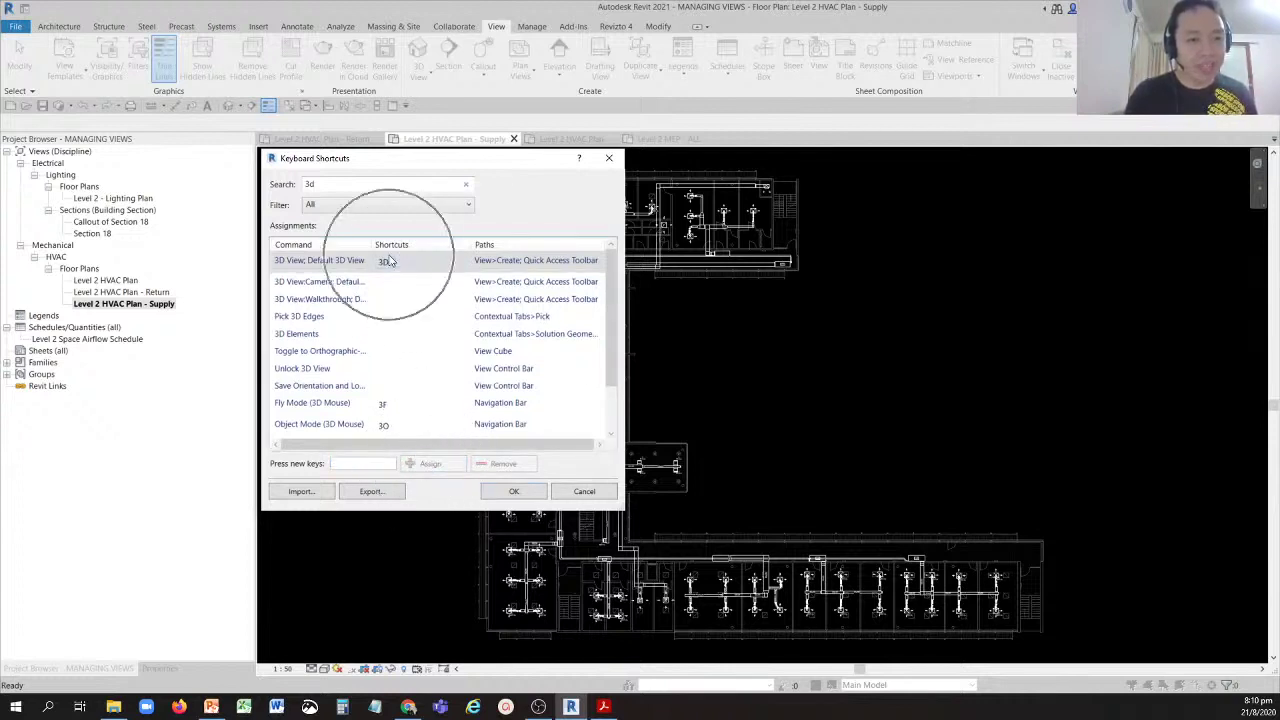
click(513, 491)
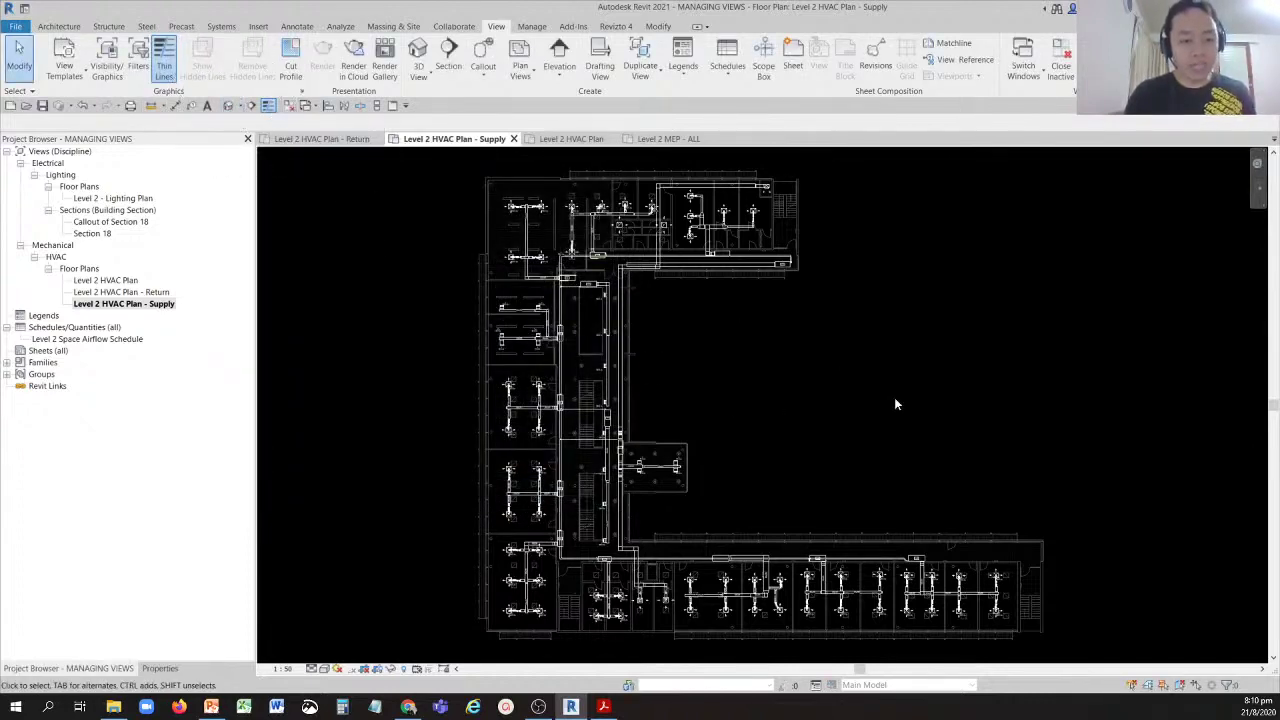
Create the default {3D} view using the new 3D shortcut.
key(3)
key(d)
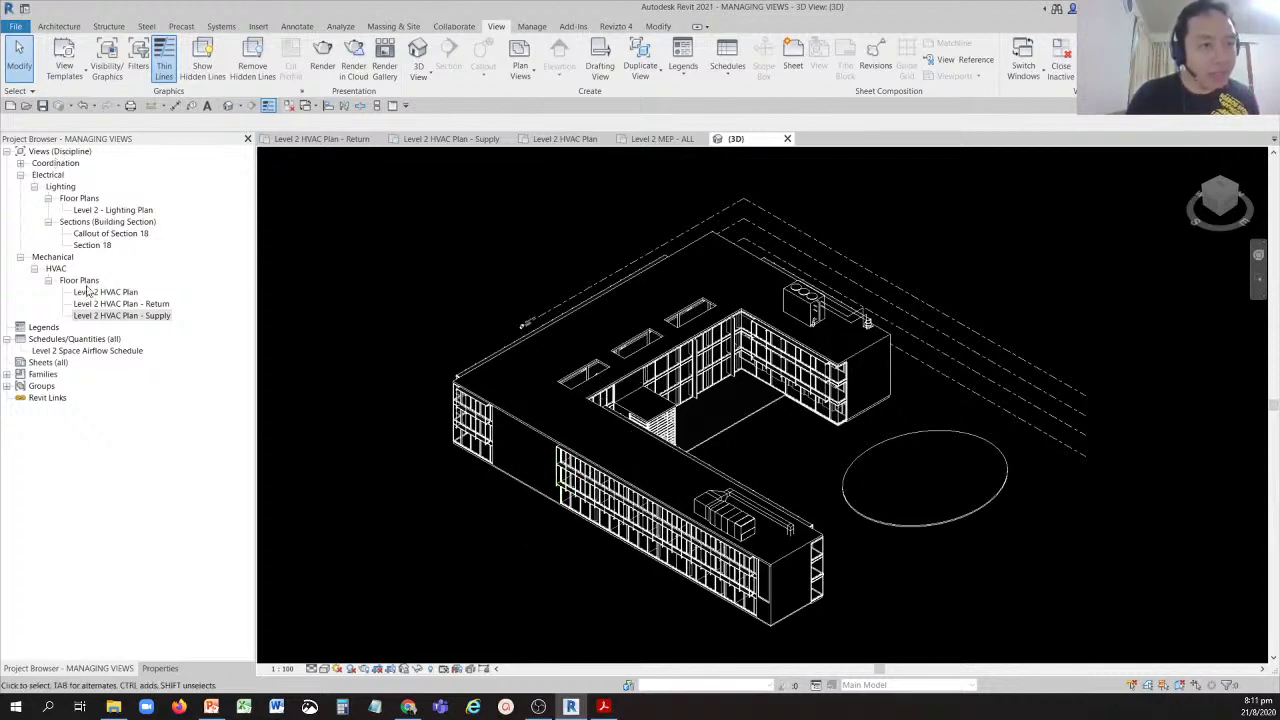
click(91, 316)
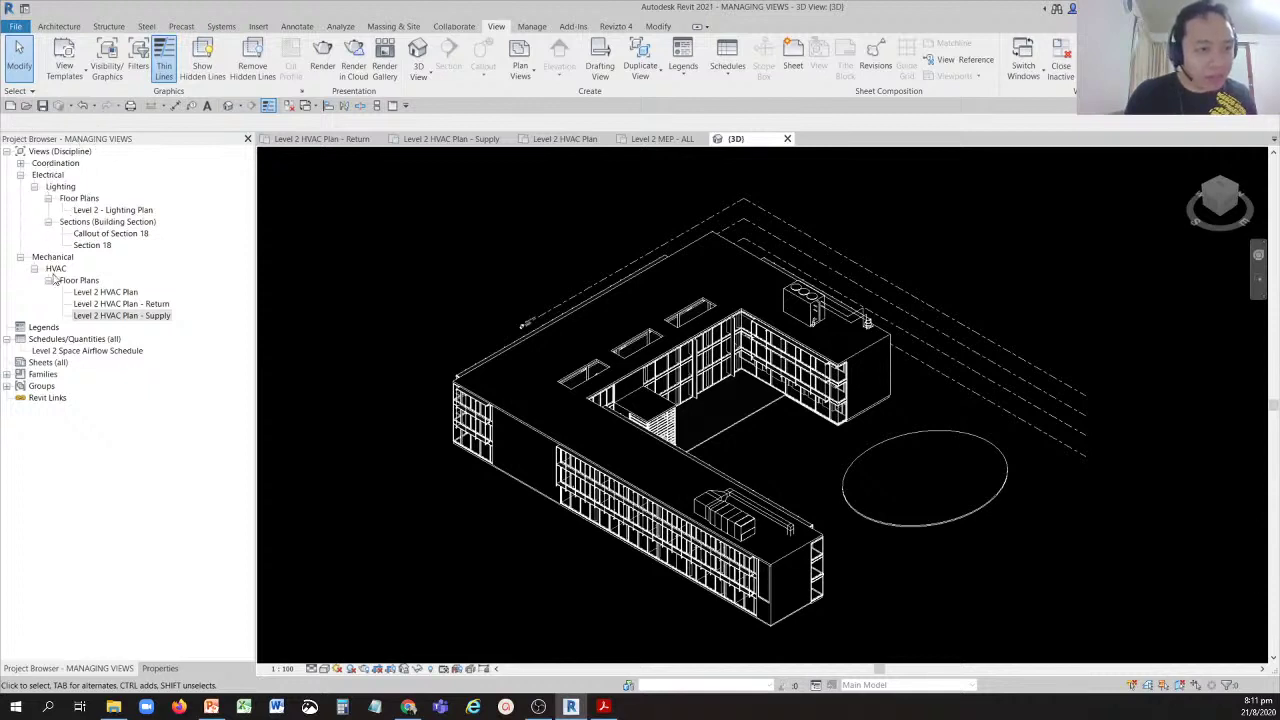
Expand Coordination > ??? > 3D Views in the Project Browser to reveal the {3D} entry.
click(20, 163)
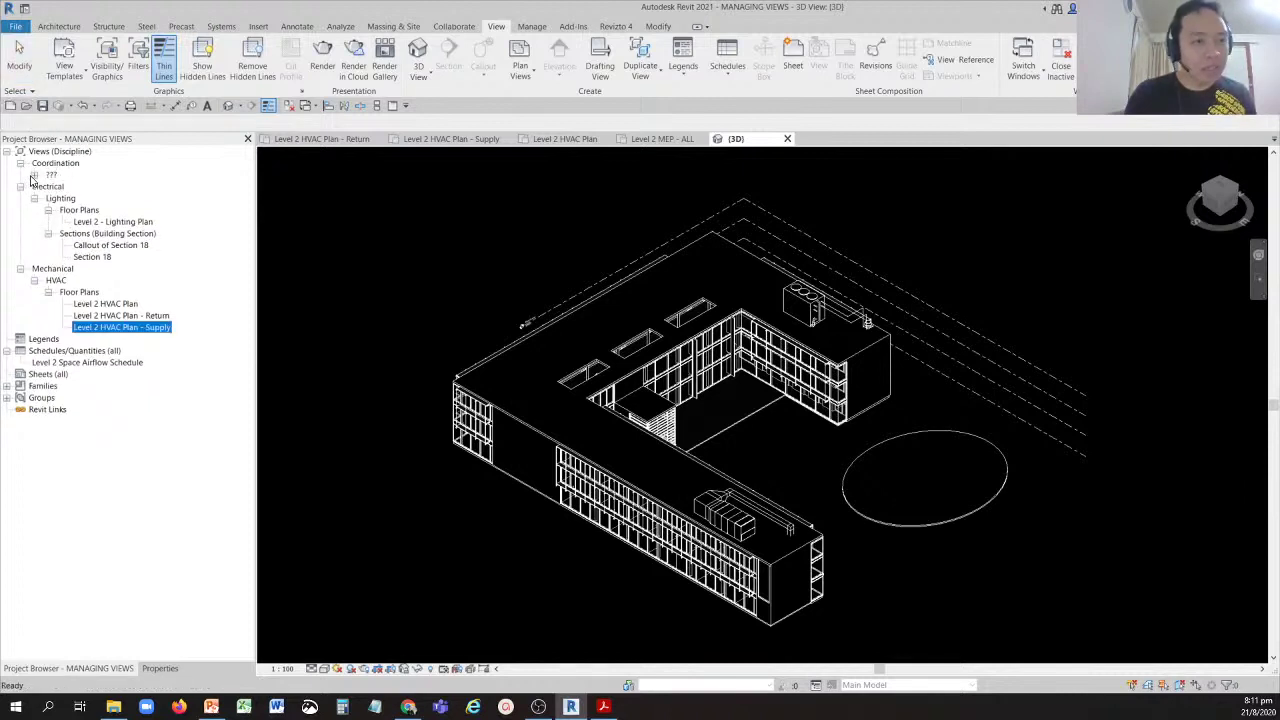
click(34, 175)
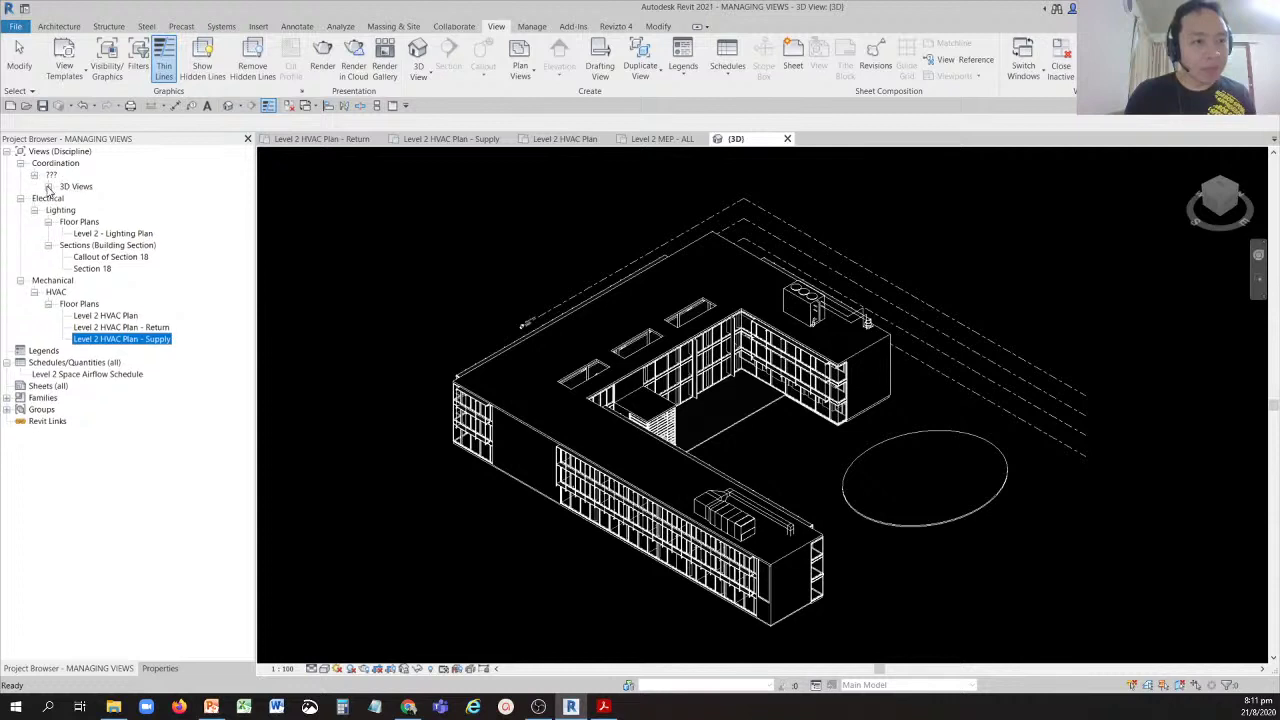
click(48, 187)
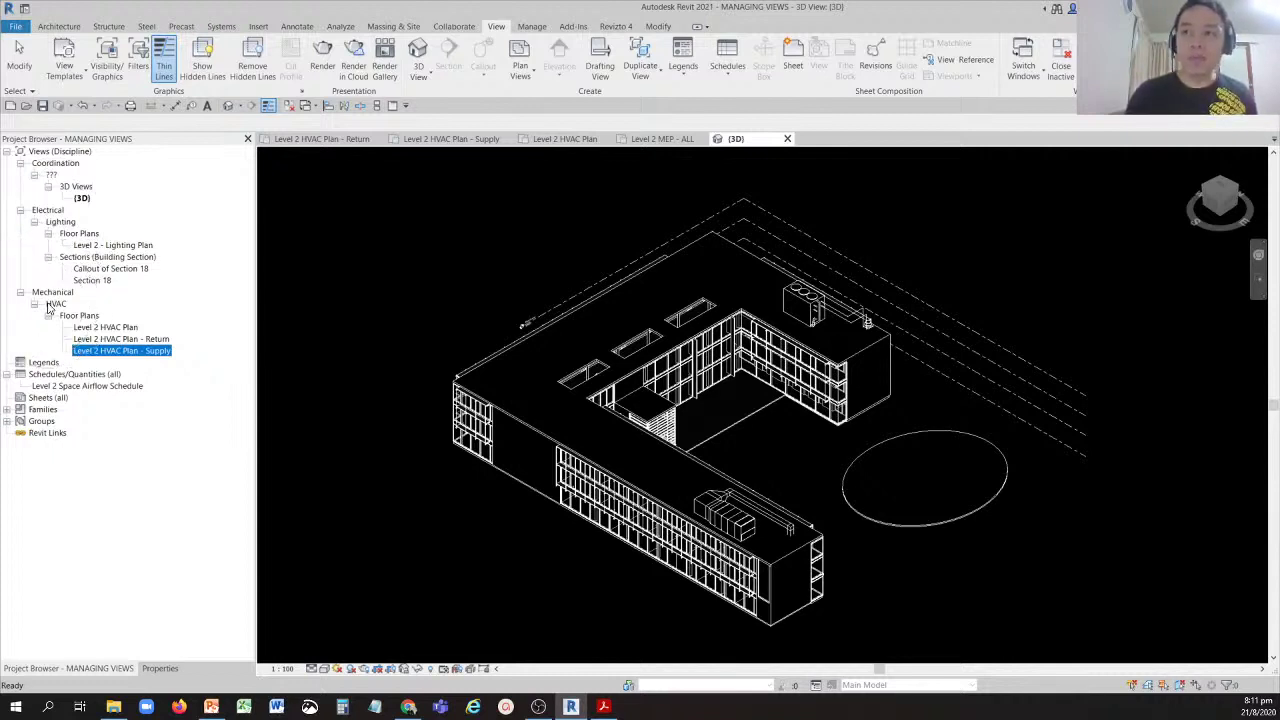
click(62, 223)
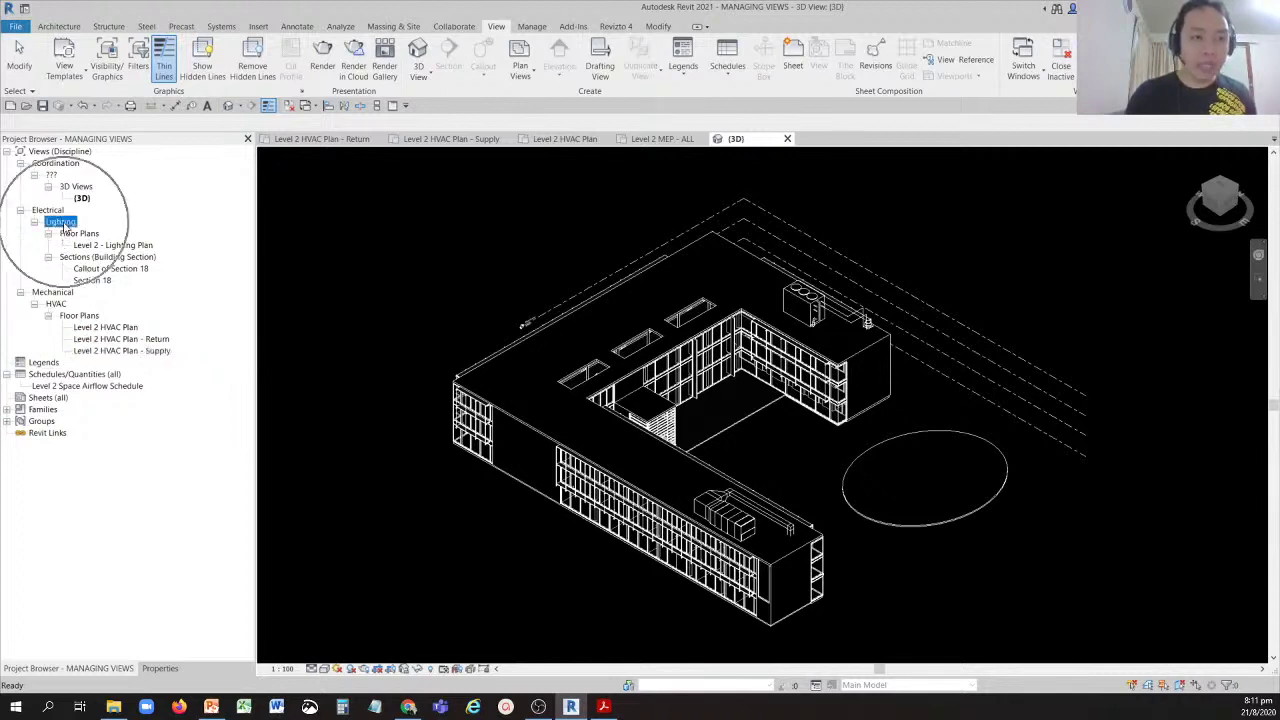
Switch to the Level 2 HVAC Plan - Return view and show its properties.
click(58, 306)
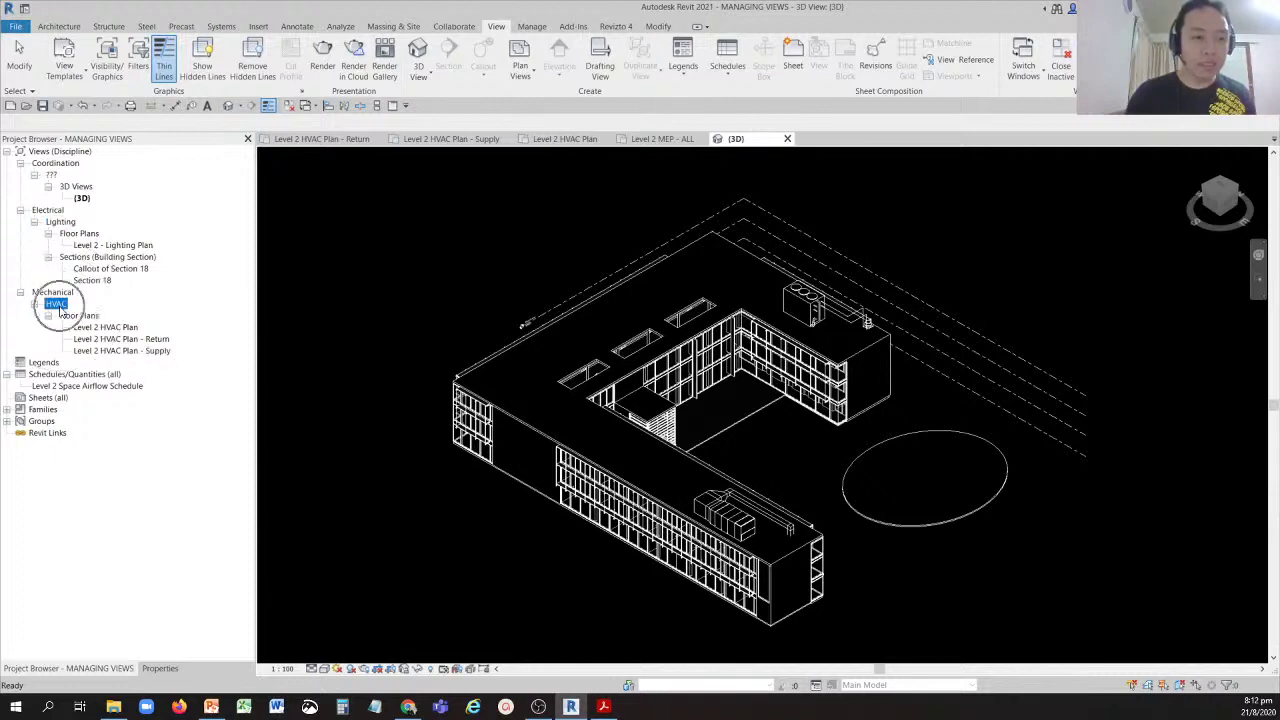
click(318, 139)
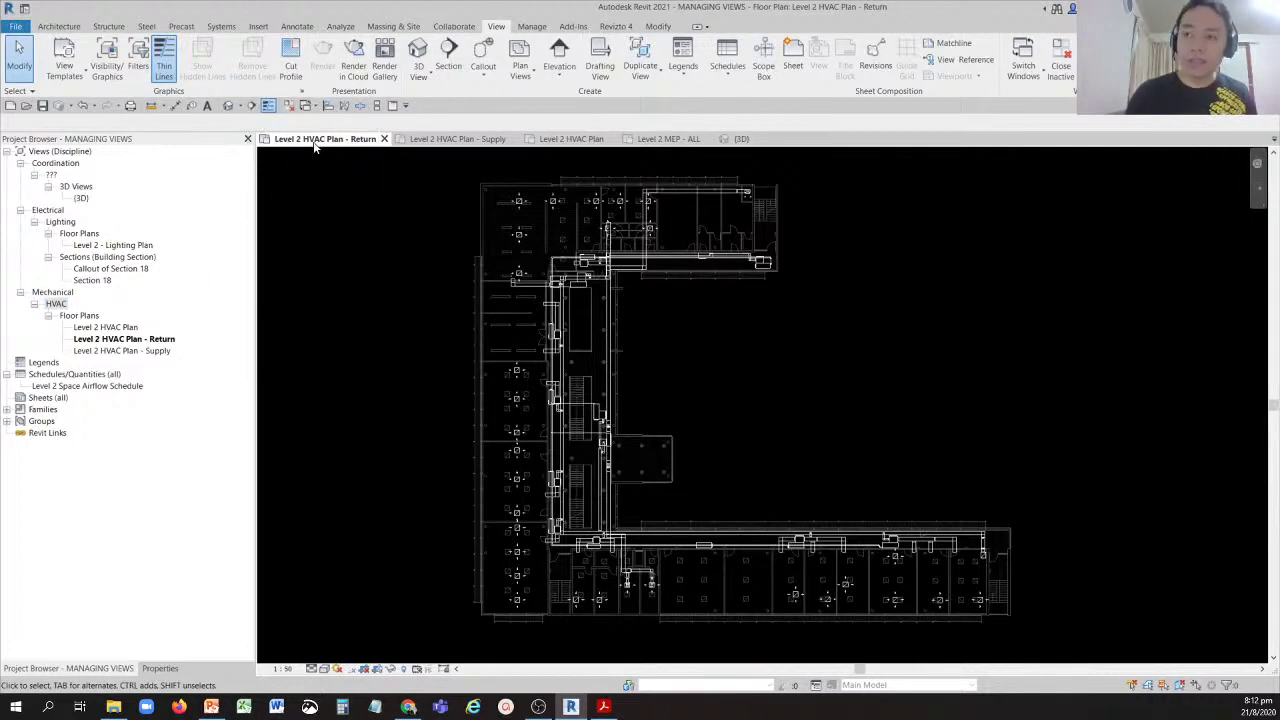
click(84, 341)
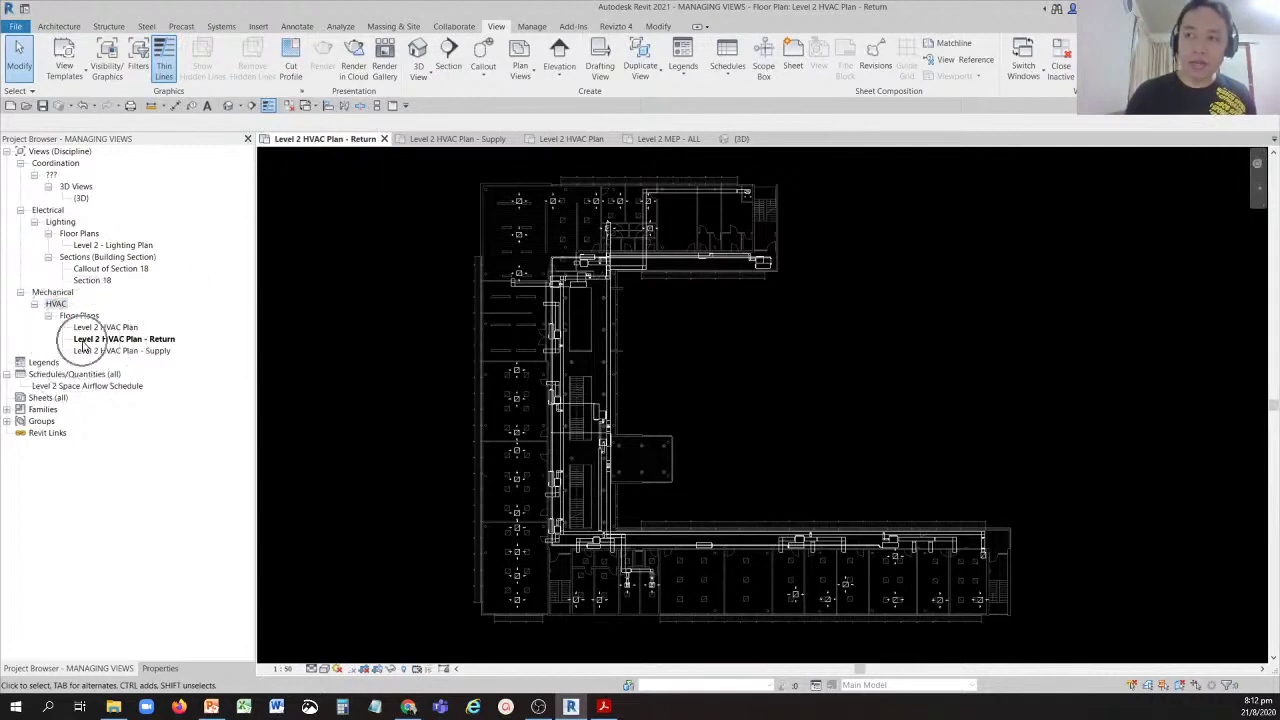
click(63, 304)
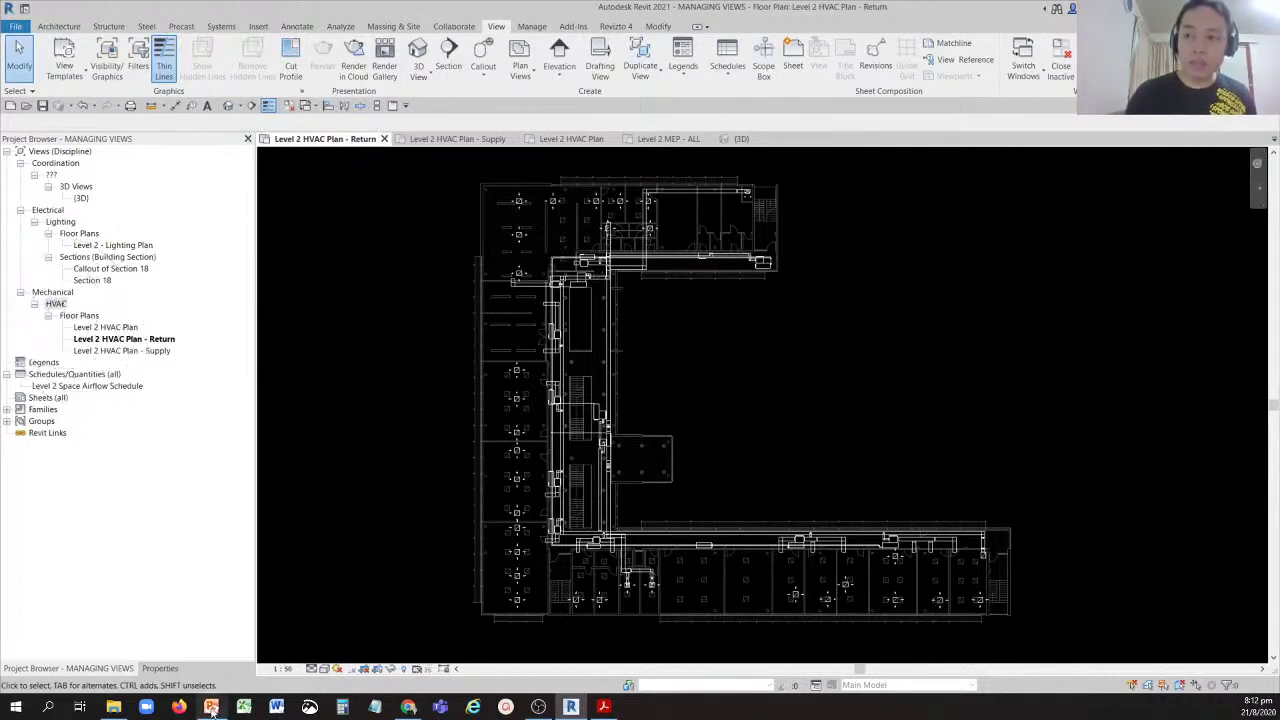
click(160, 669)
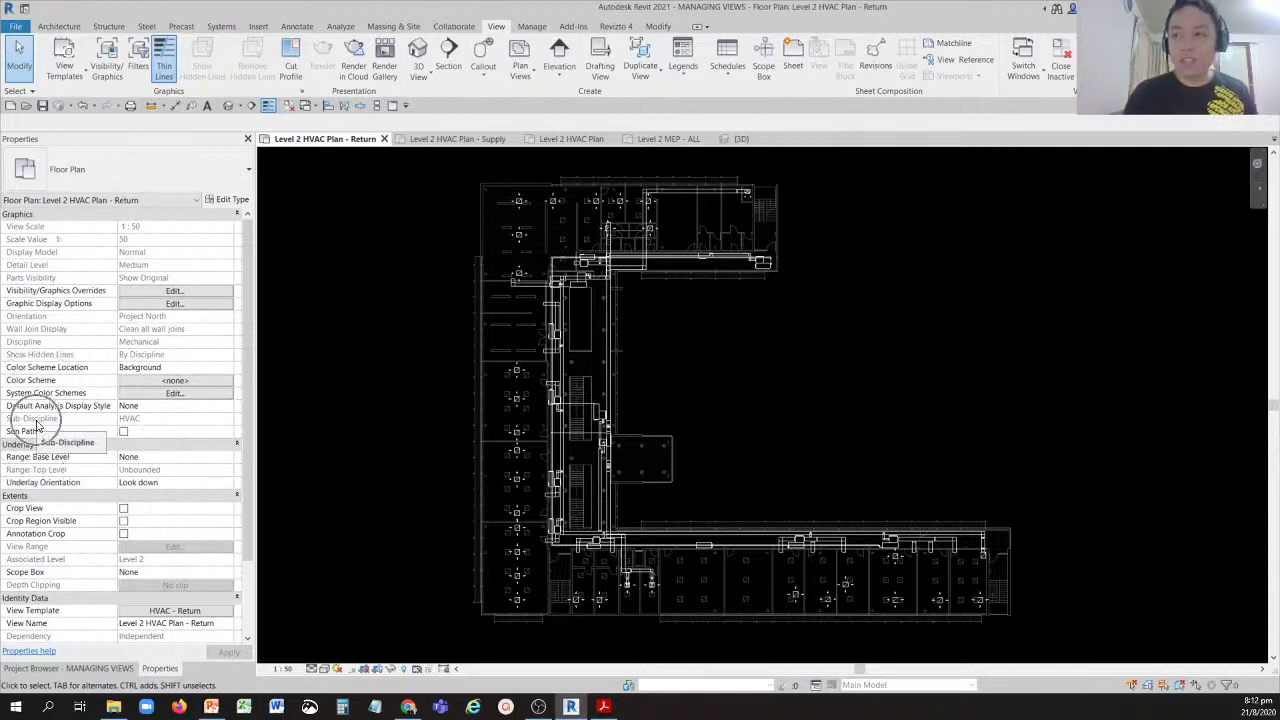
Back in the Project Browser, select Level 2 - Lighting Plan under Lighting.
click(115, 669)
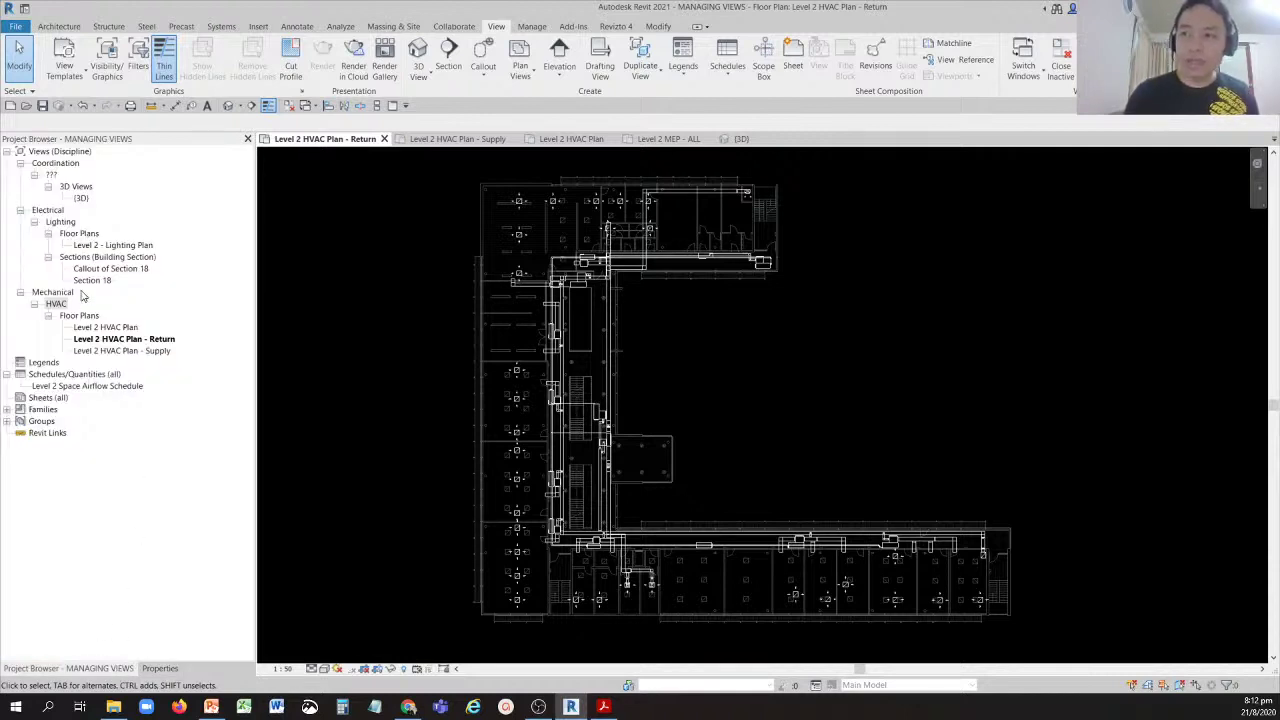
click(62, 222)
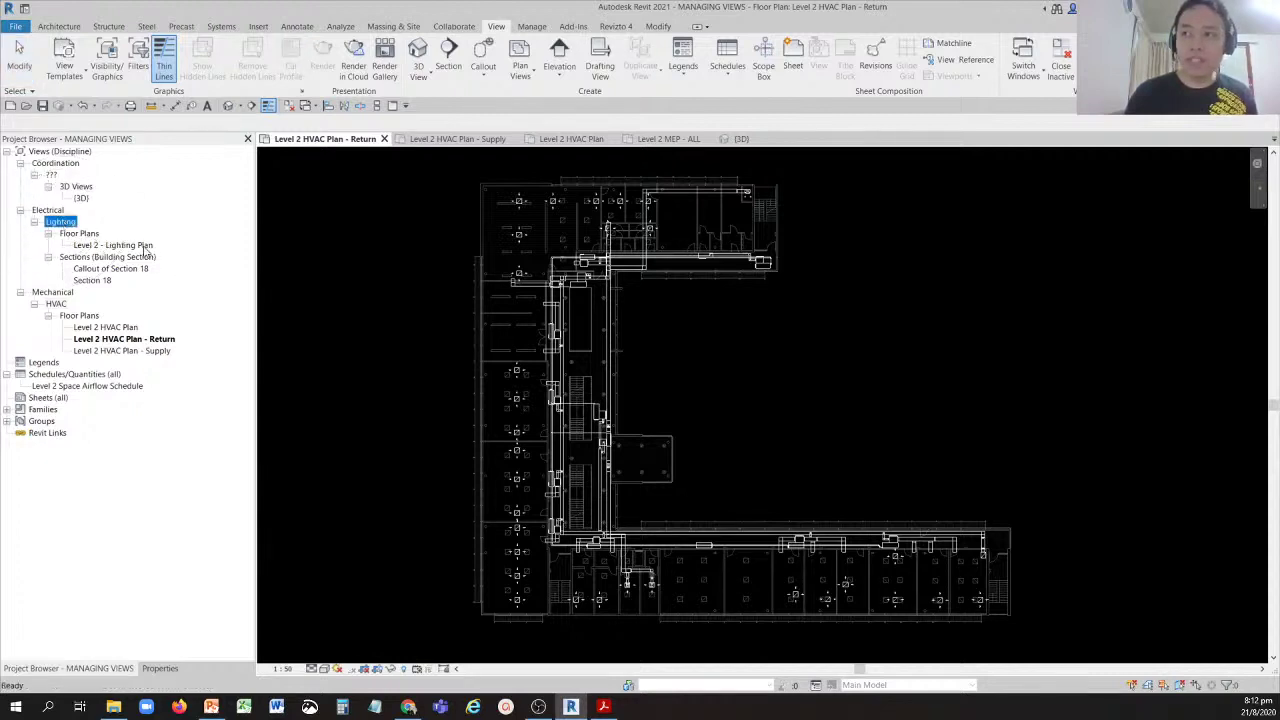
click(127, 247)
Confirm Level 2 - Lighting Plan's Sub-Discipline is Lighting, then open the {3D} view.
double_click(127, 247)
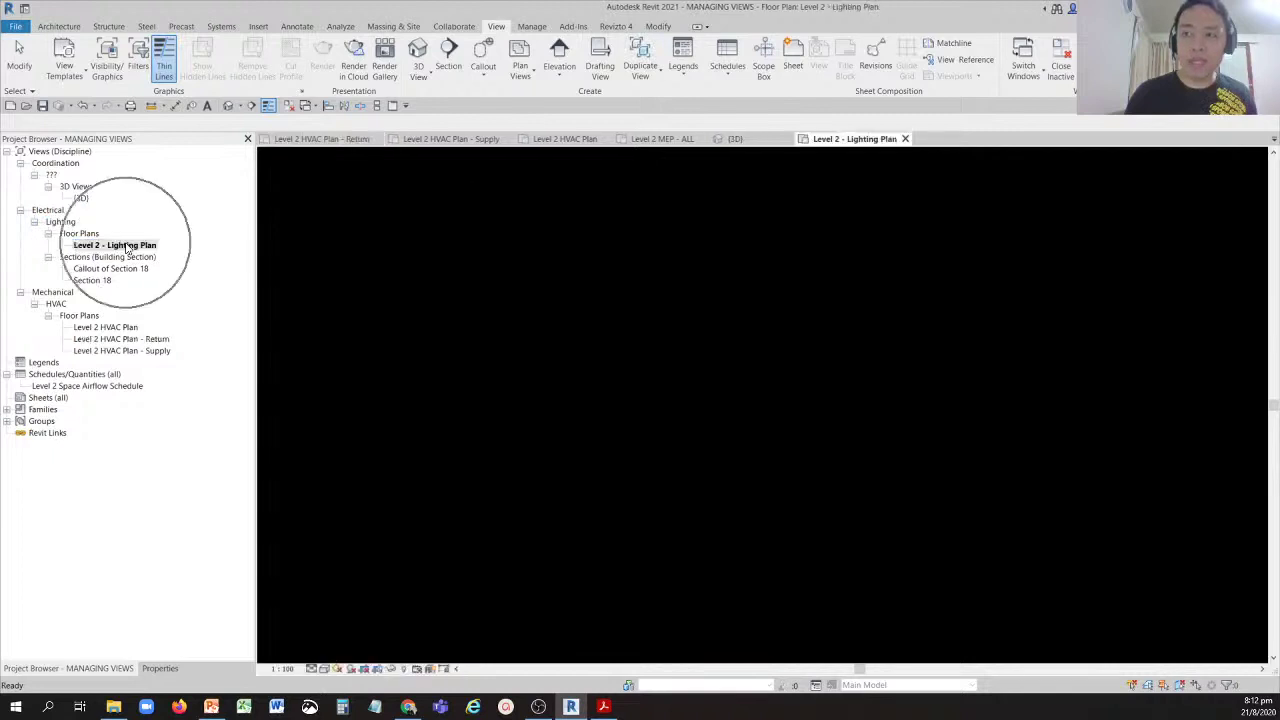
click(160, 669)
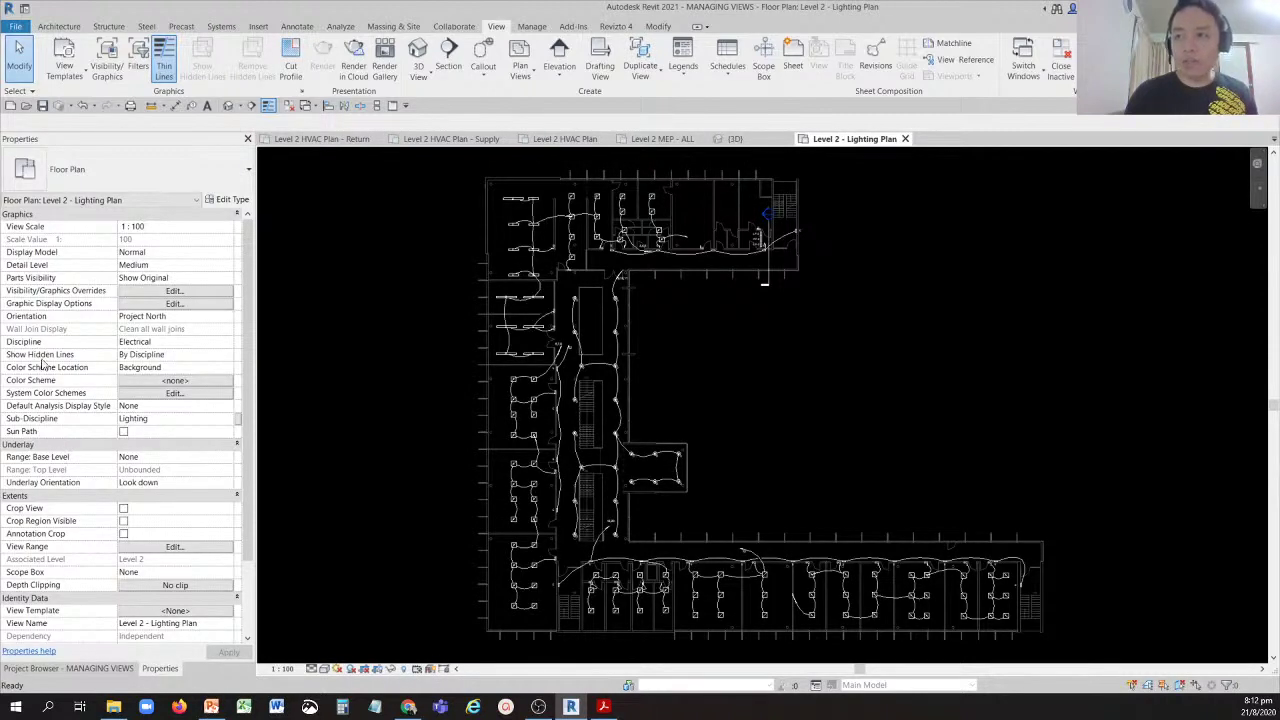
click(37, 423)
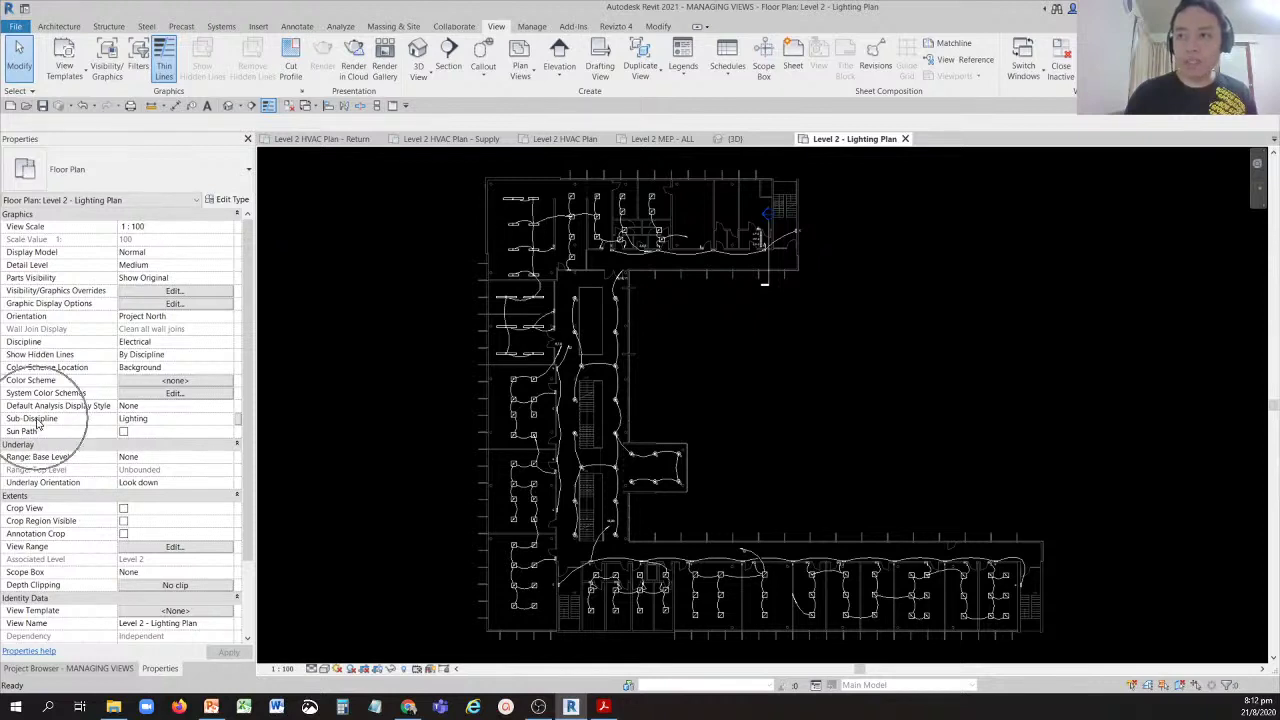
click(147, 425)
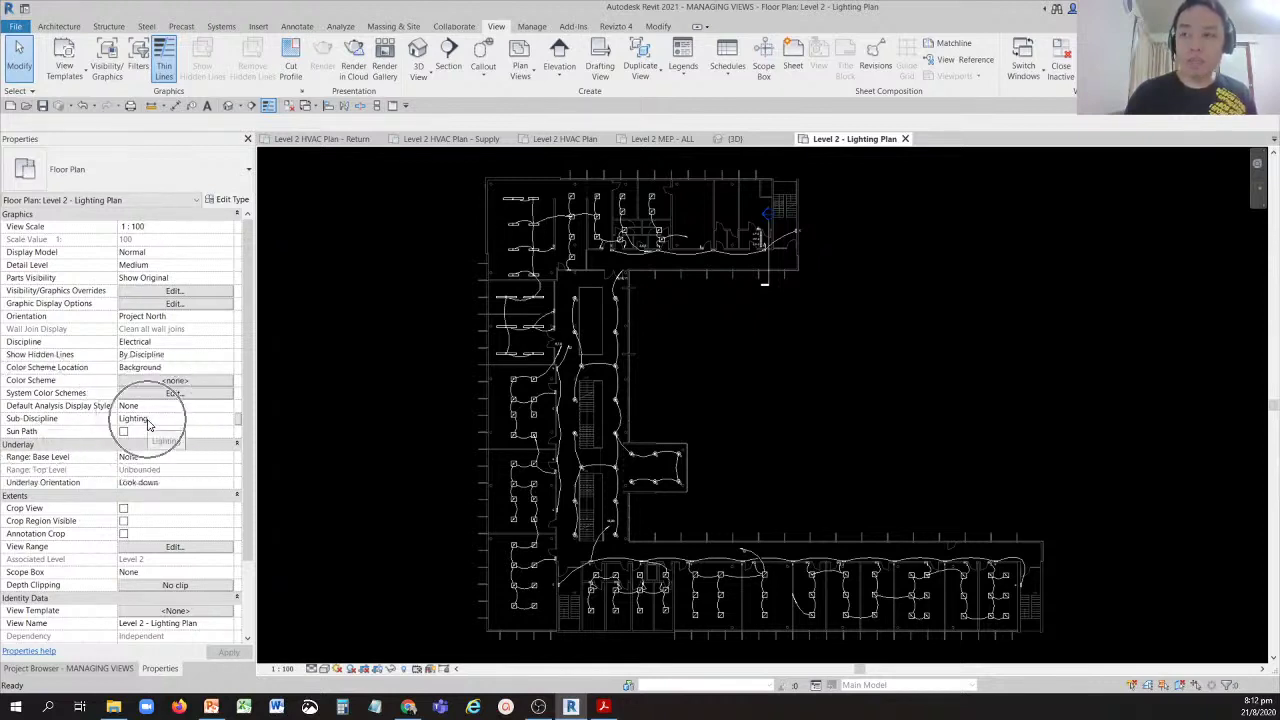
click(226, 427)
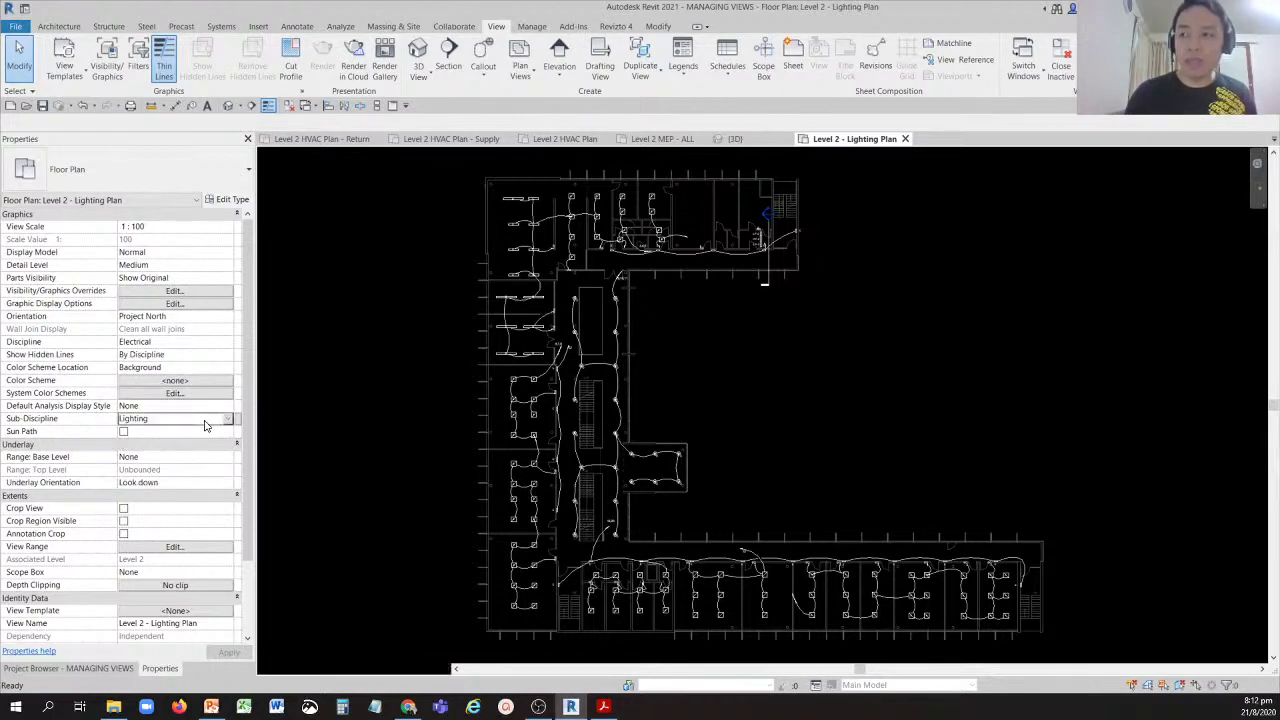
click(229, 419)
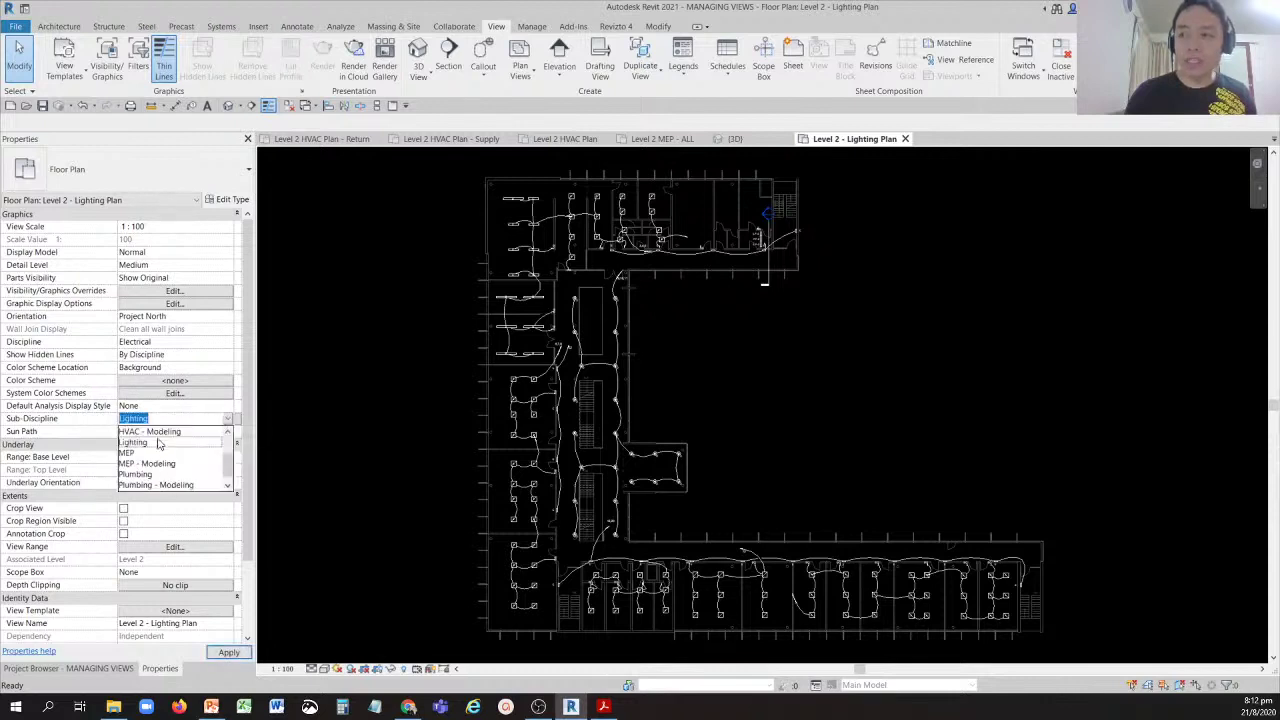
drag(230, 472, 229, 447)
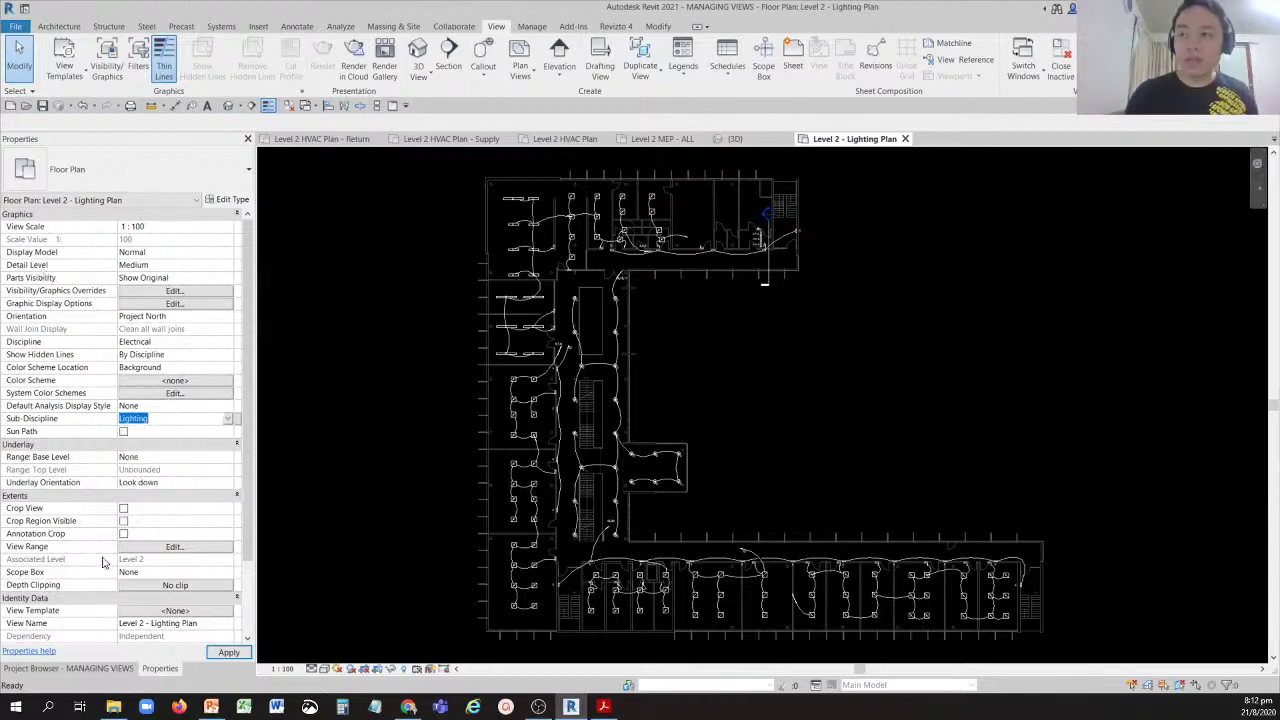
click(120, 668)
double_click(82, 199)
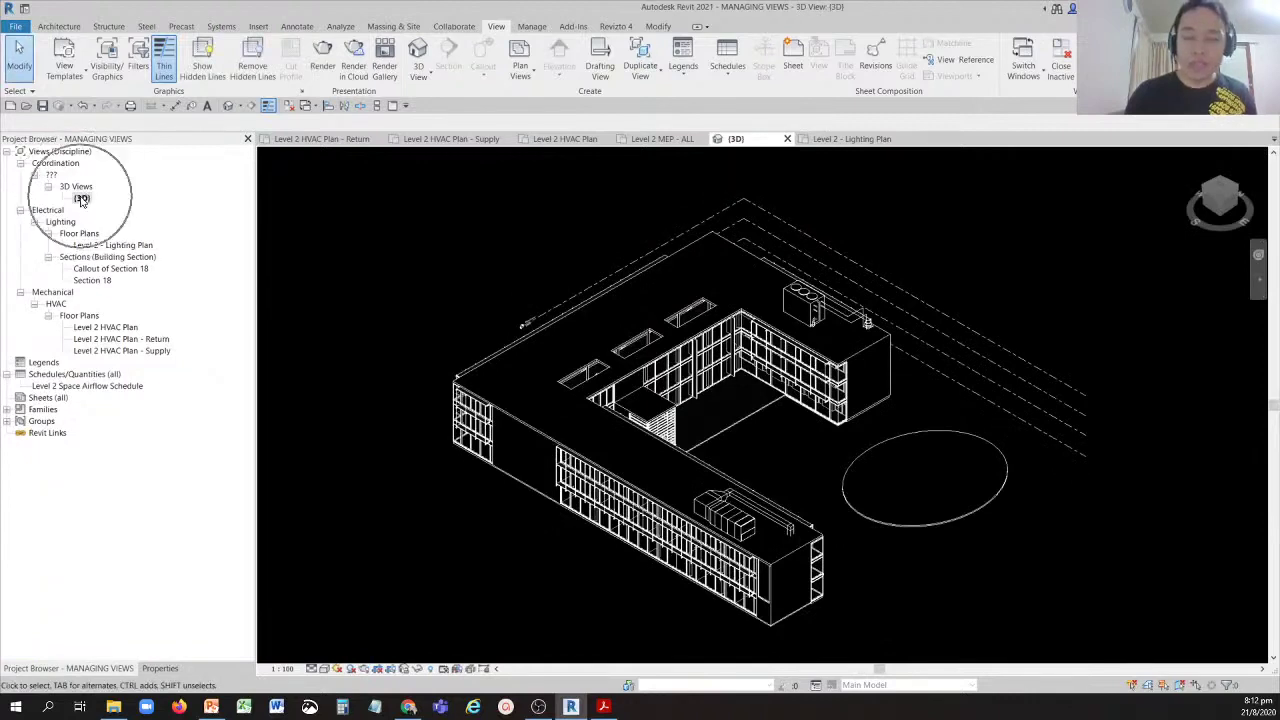
Set the 3D view's Sub-Discipline to Lighting and apply it.
click(159, 668)
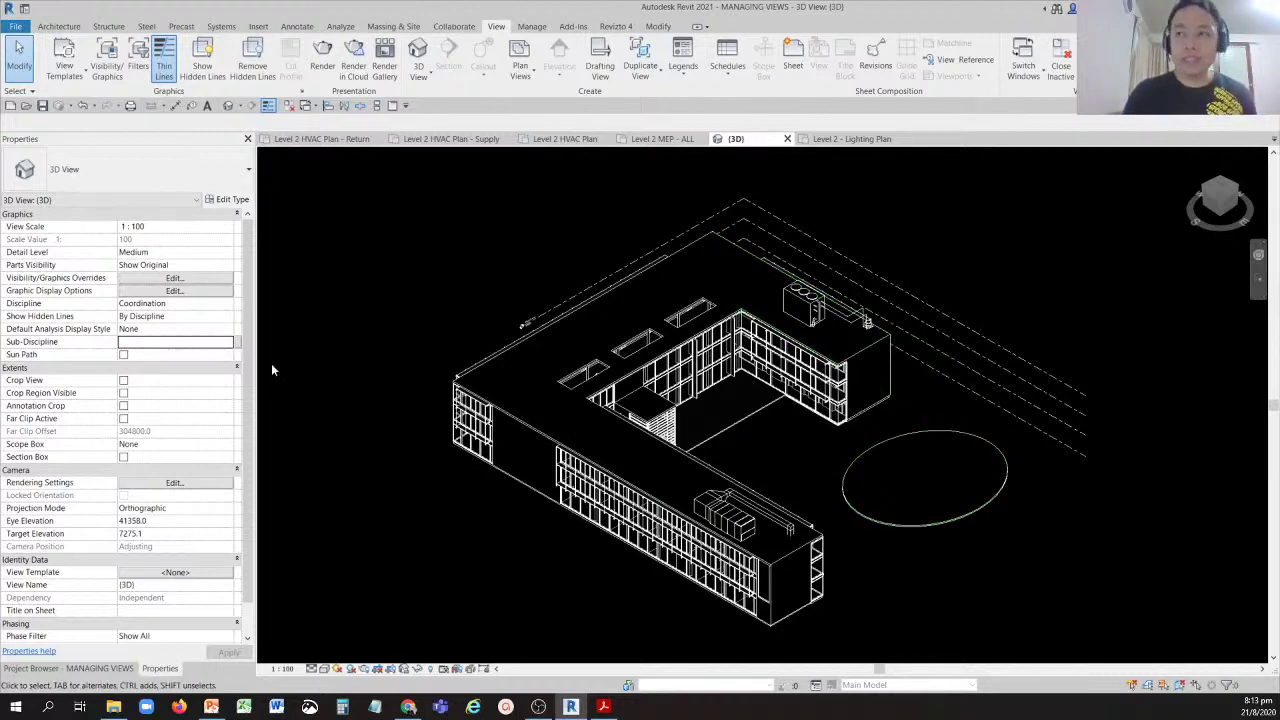
click(227, 344)
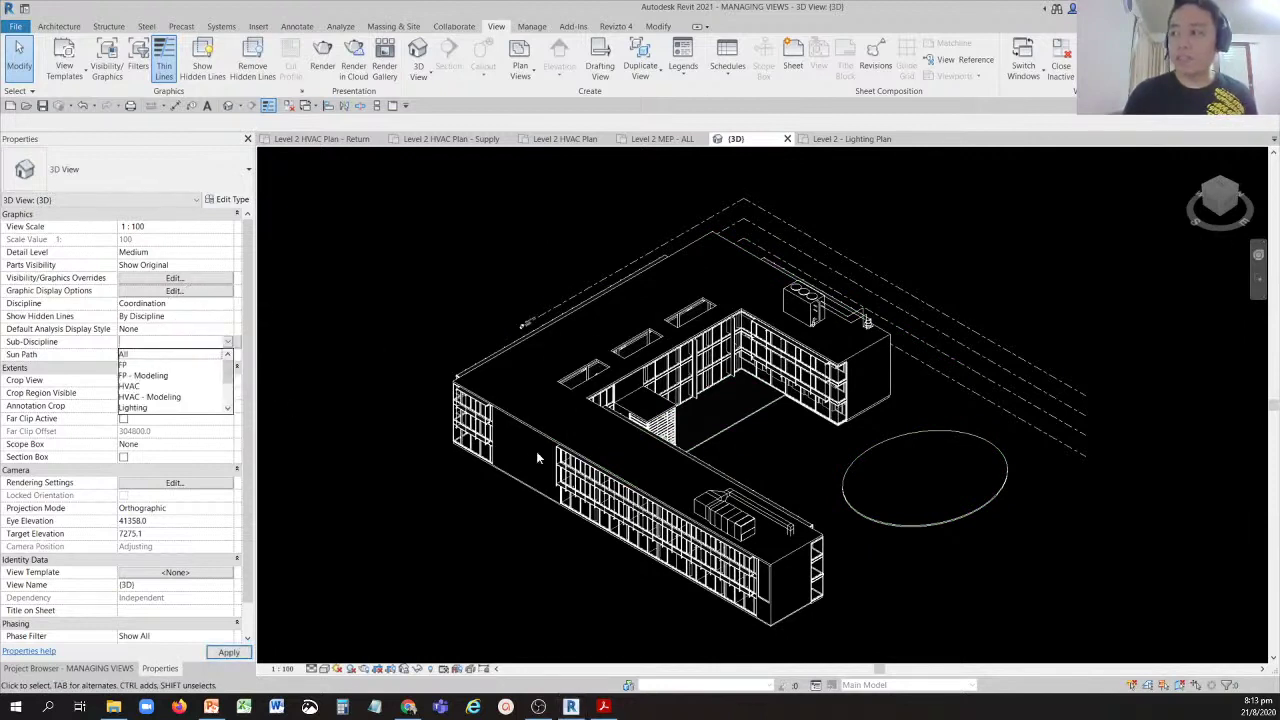
scroll(227, 375, down, 1)
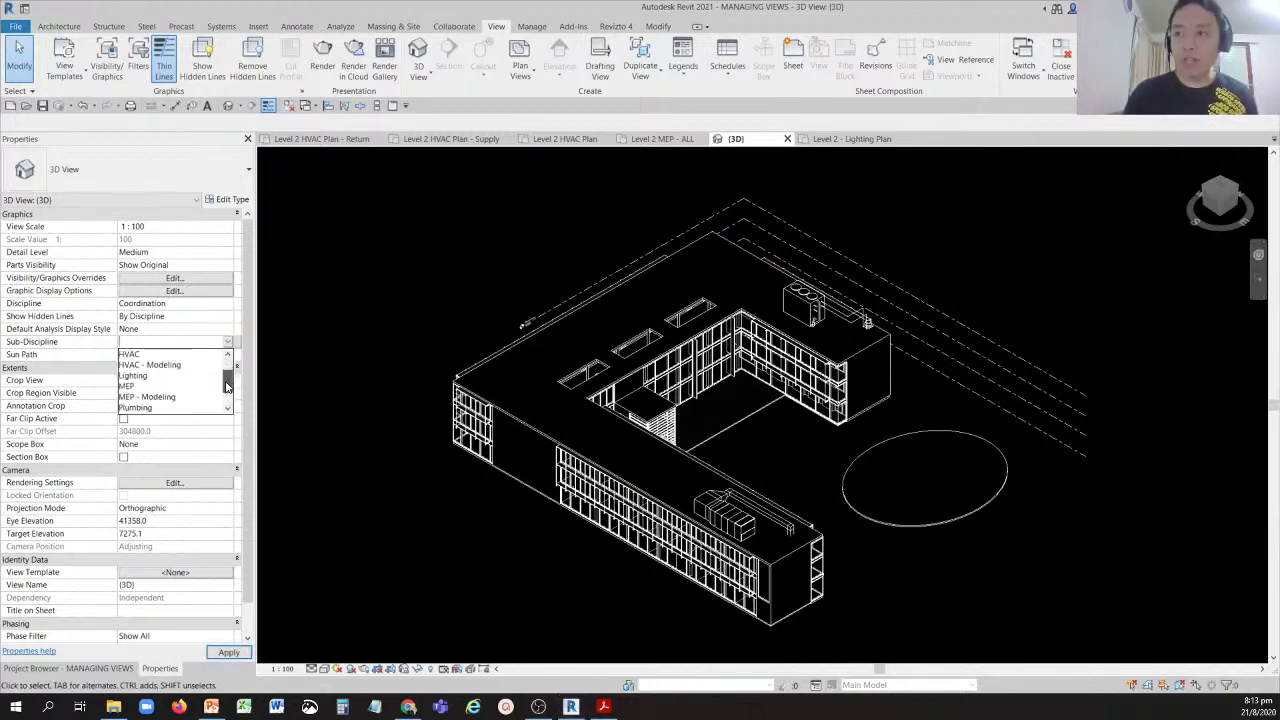
click(140, 378)
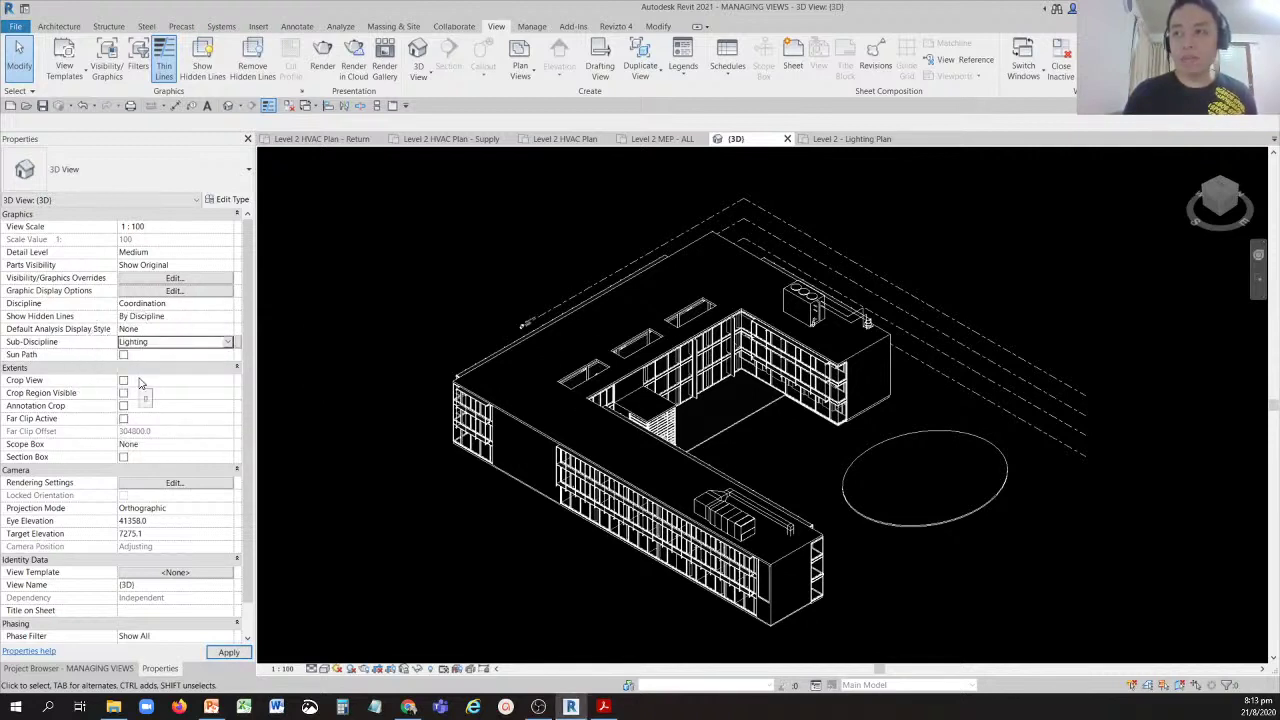
click(214, 653)
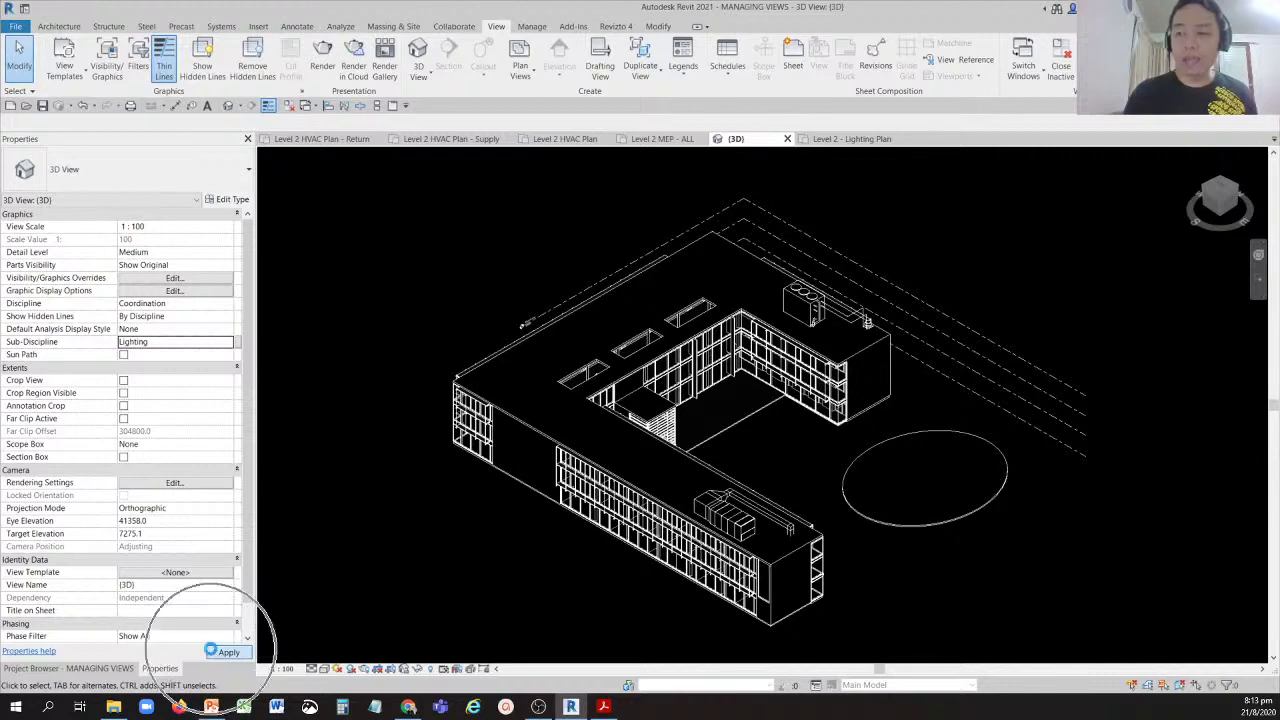
Expand the Project Browser view tree to locate the 3D view.
click(62, 670)
click(60, 176)
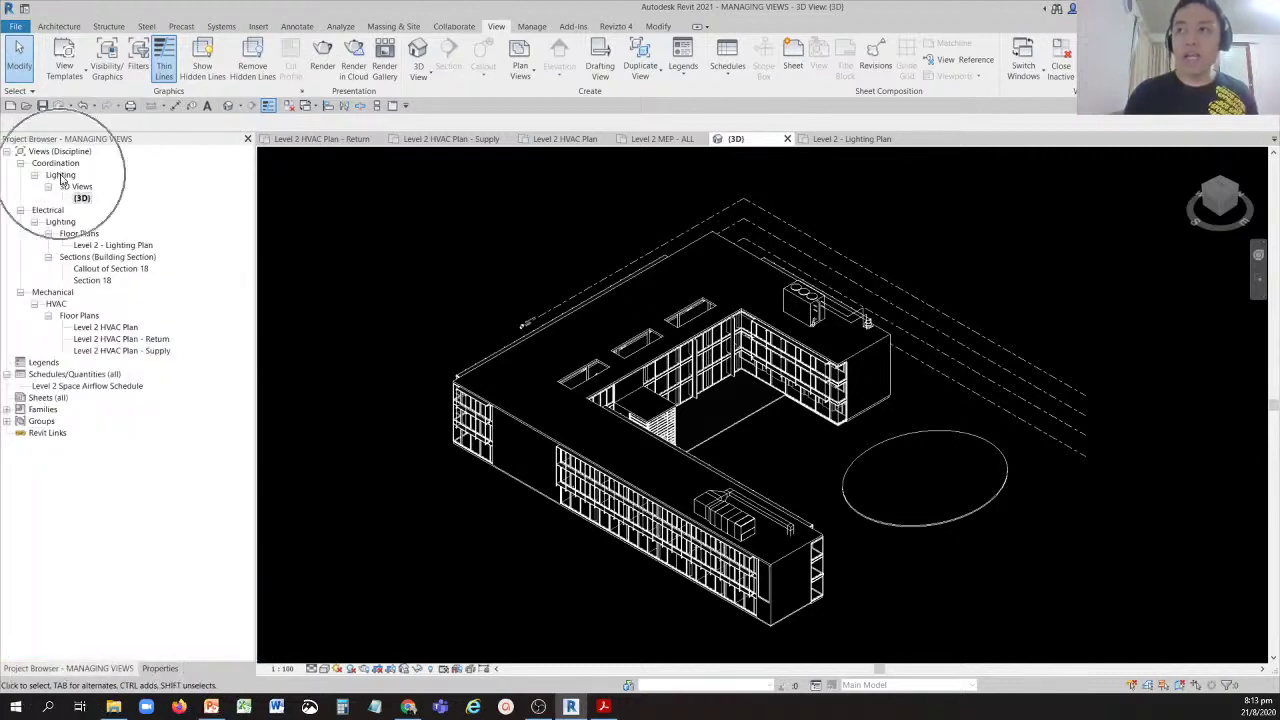
click(60, 174)
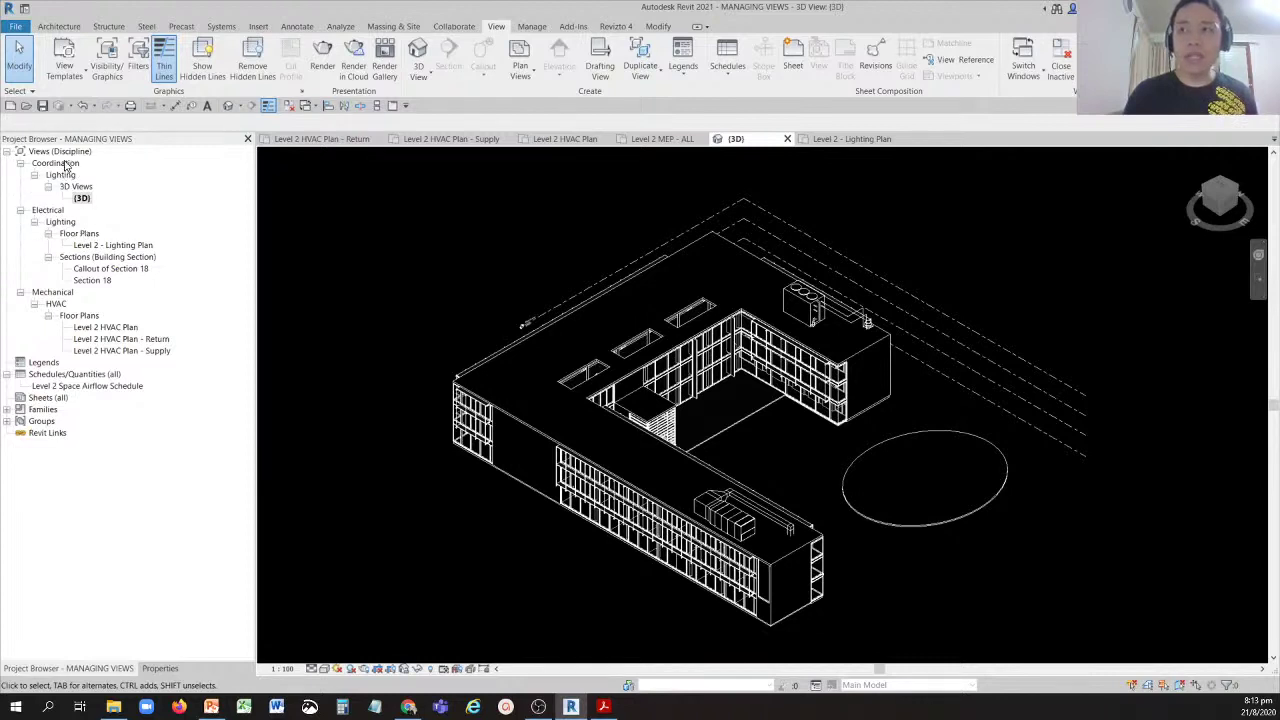
click(65, 164)
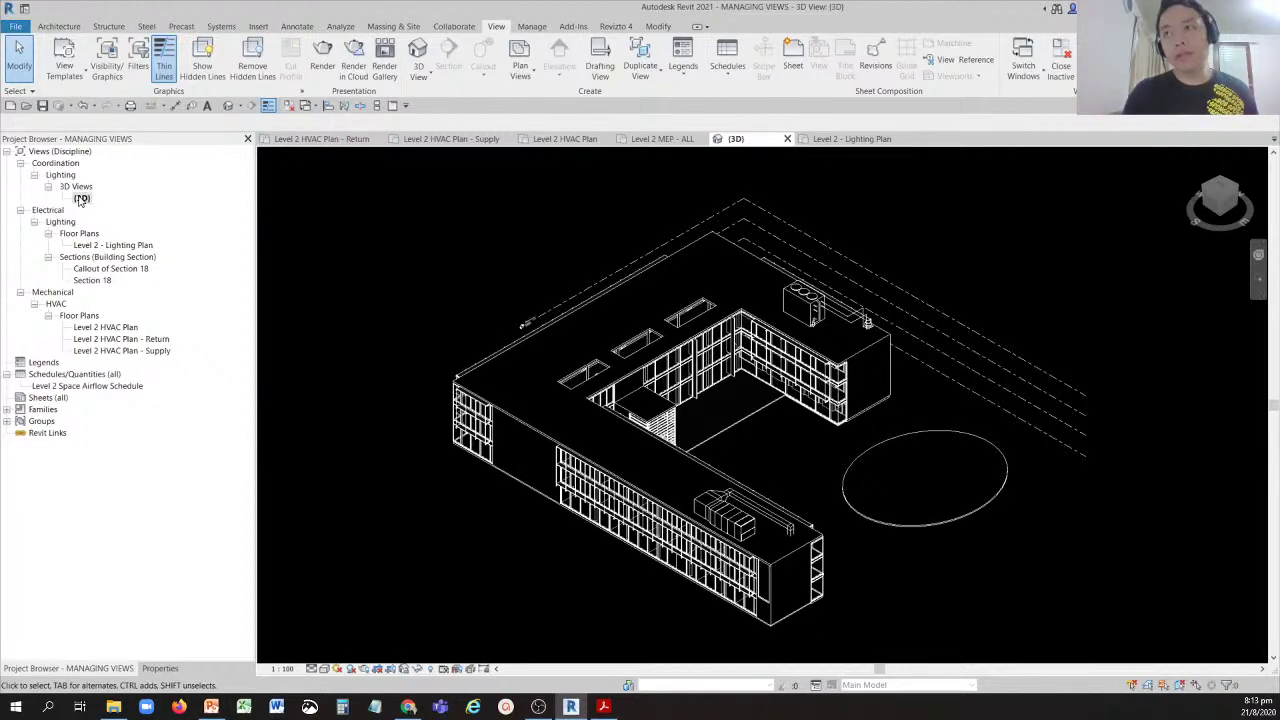
click(80, 198)
click(48, 210)
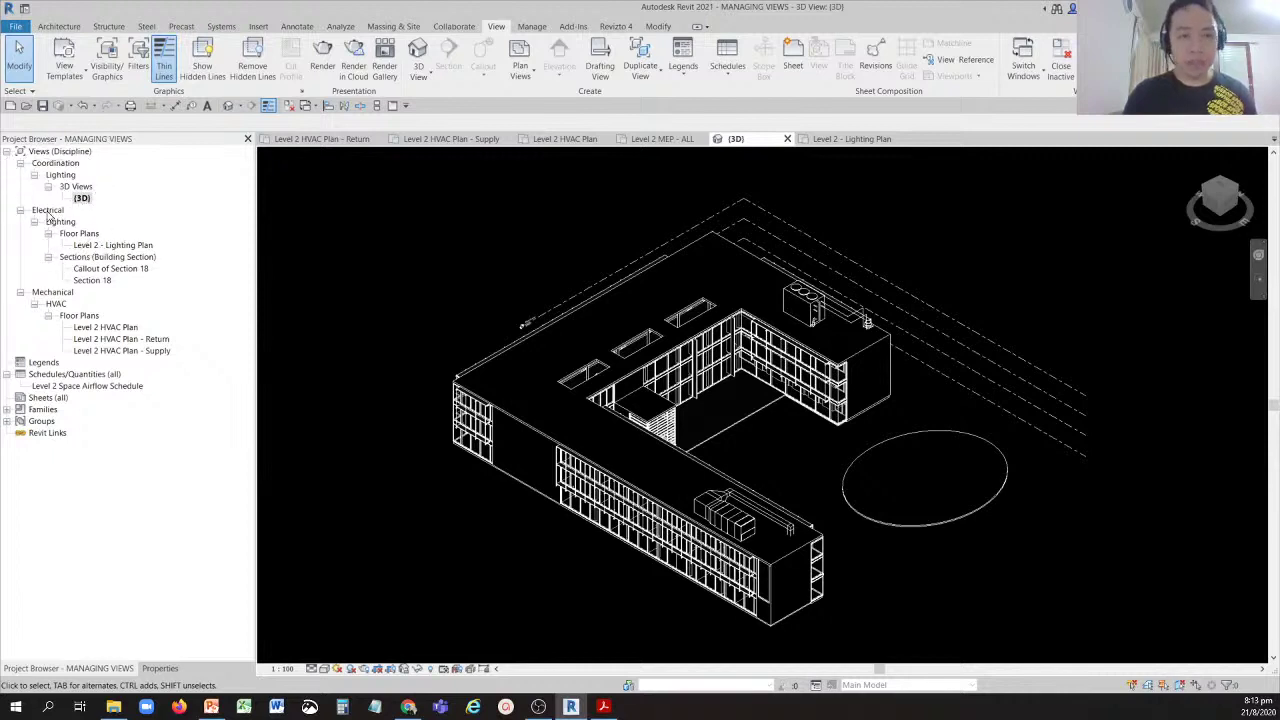
Change the 3D view's Discipline to Electrical and apply it.
click(159, 669)
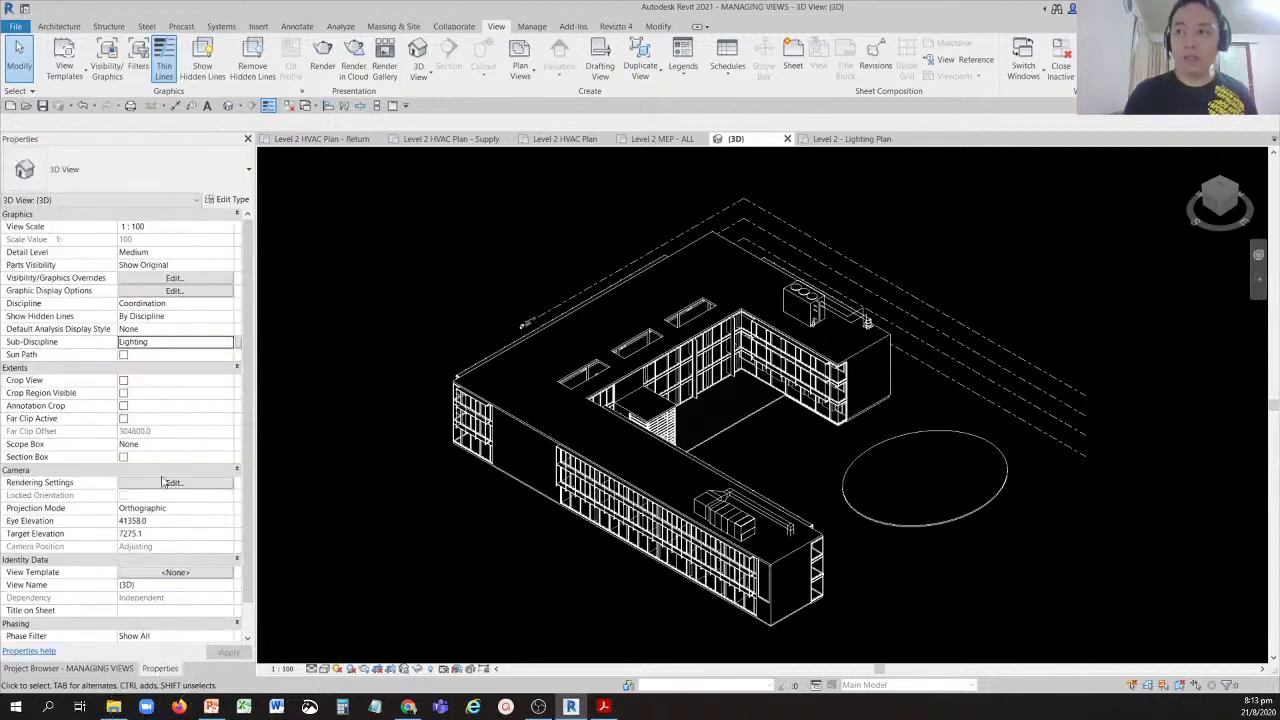
click(180, 303)
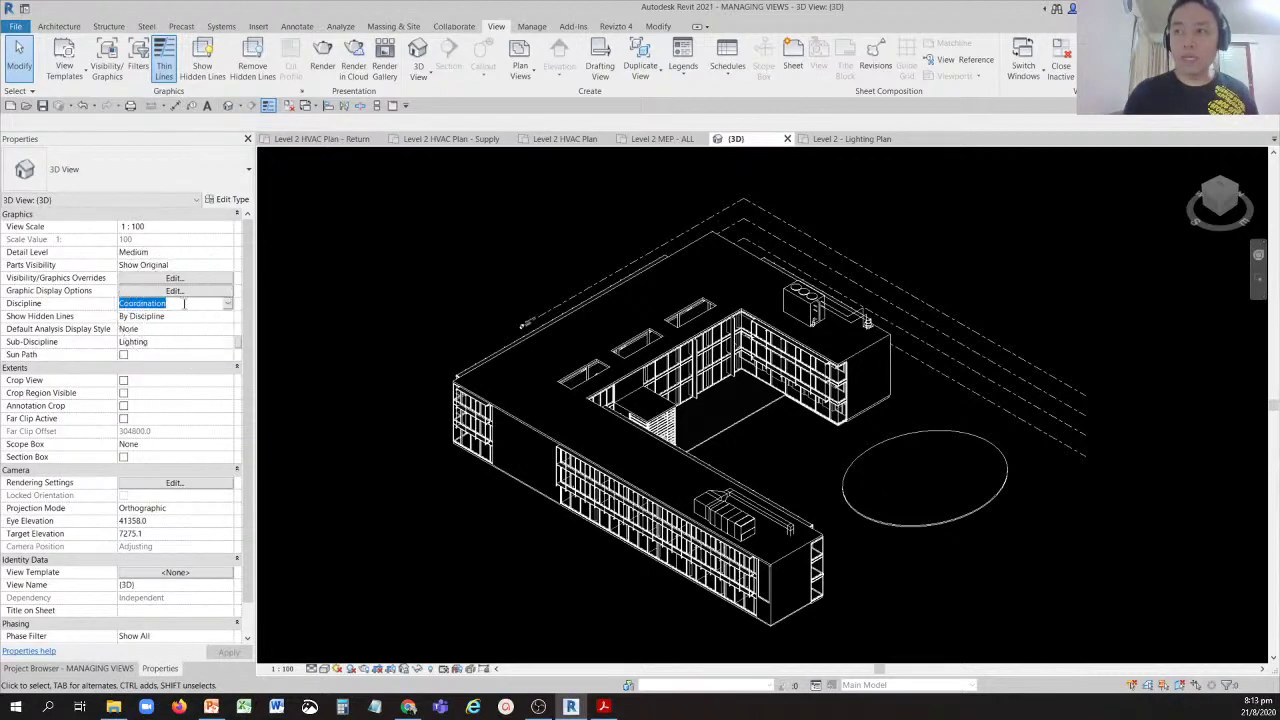
click(228, 303)
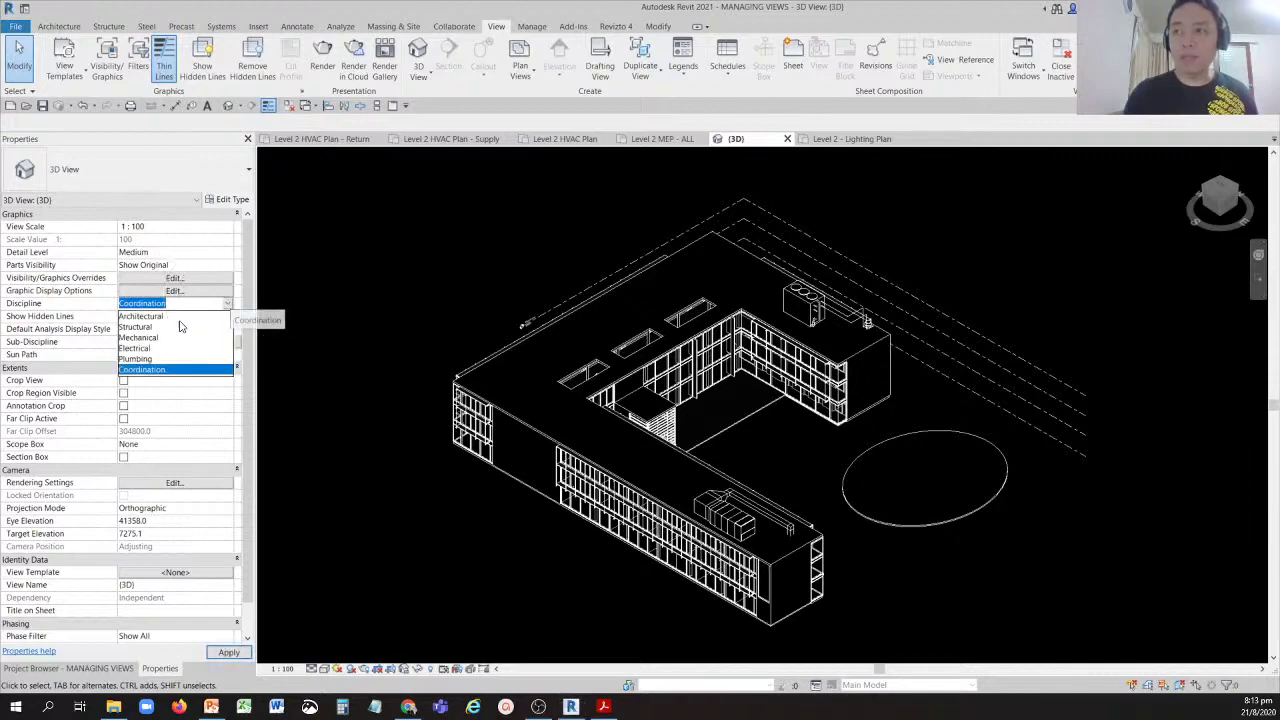
click(138, 348)
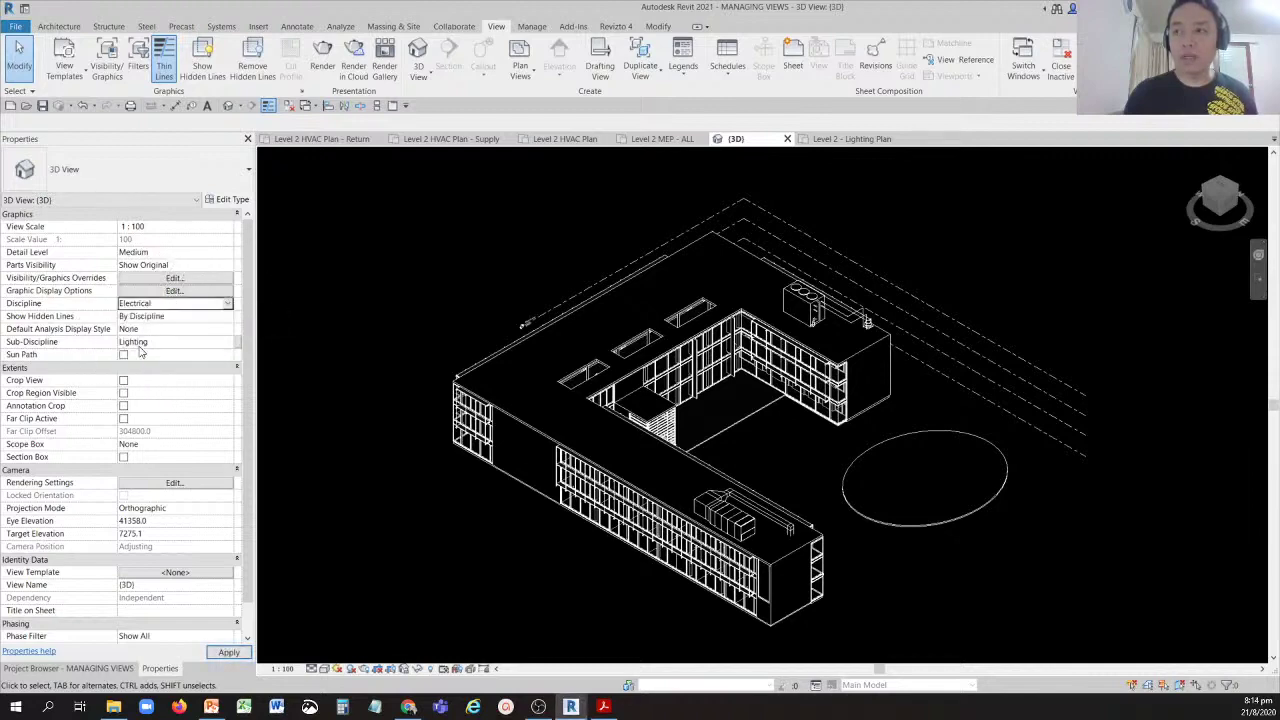
click(229, 652)
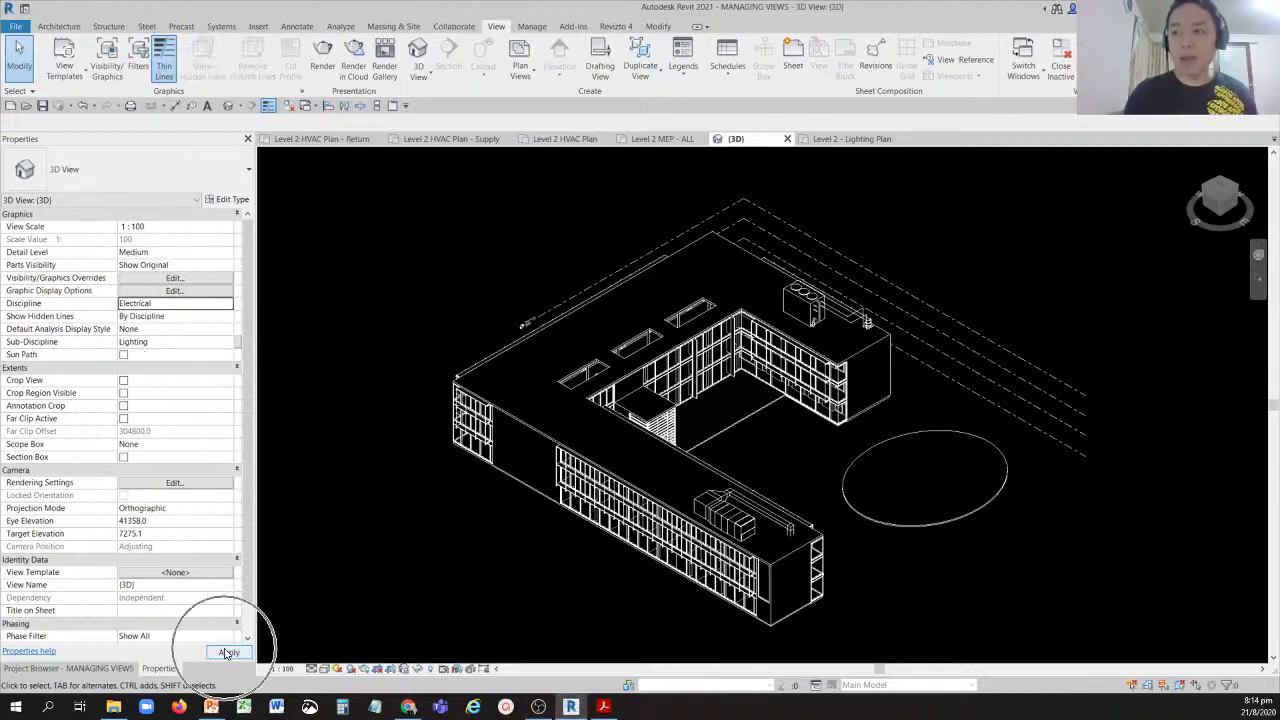
Show the Project Browser with {3D} under Electrical › Lighting, then zoom and pan to frame the building.
click(99, 668)
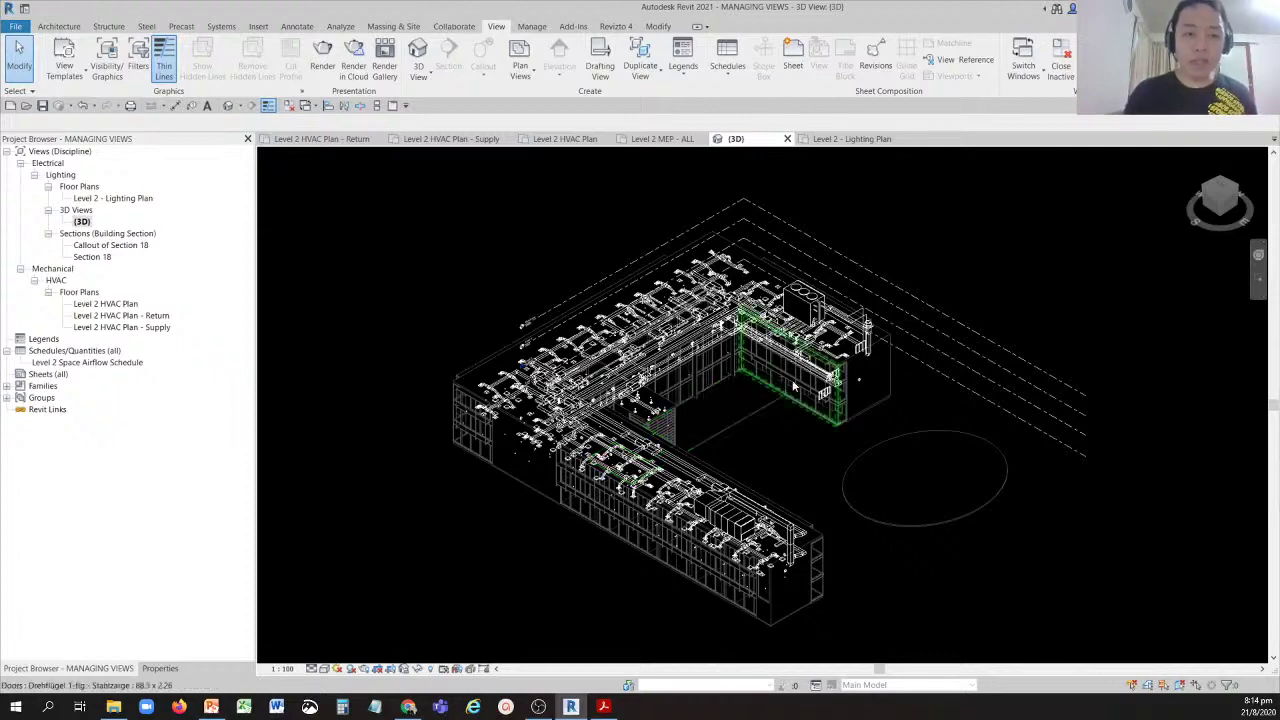
scroll(812, 502, up, 6)
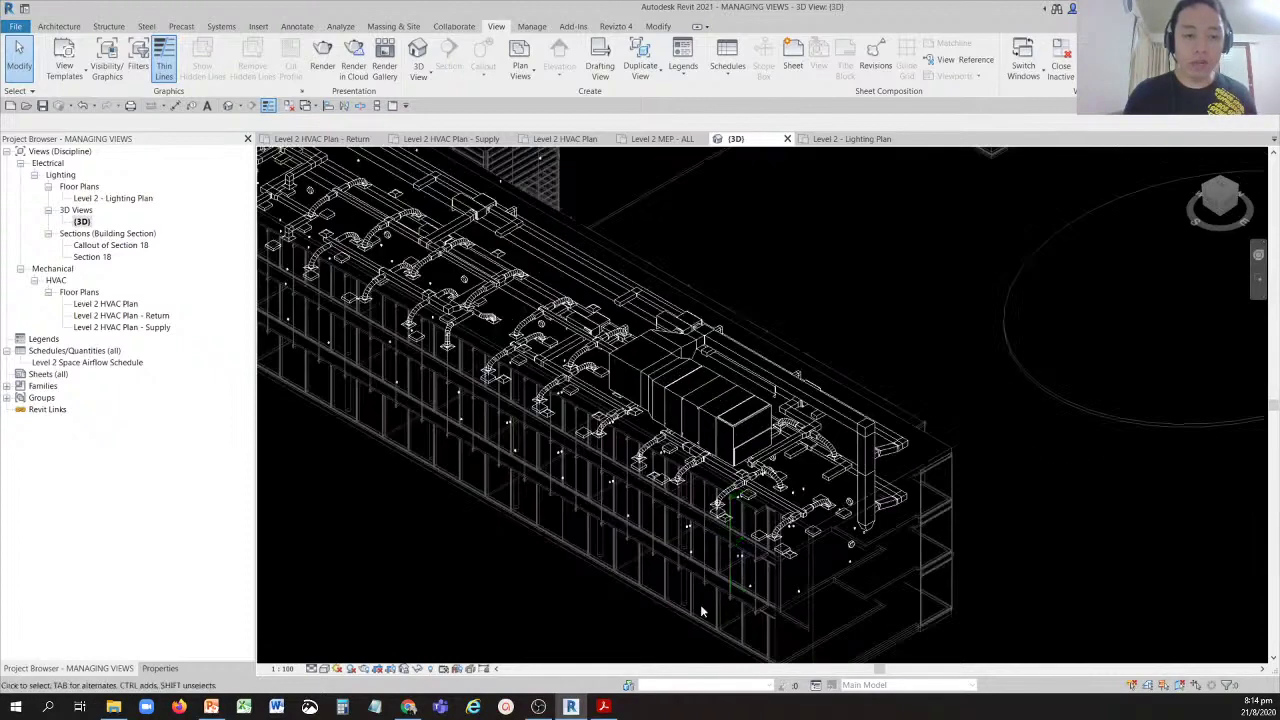
scroll(665, 535, down, 8)
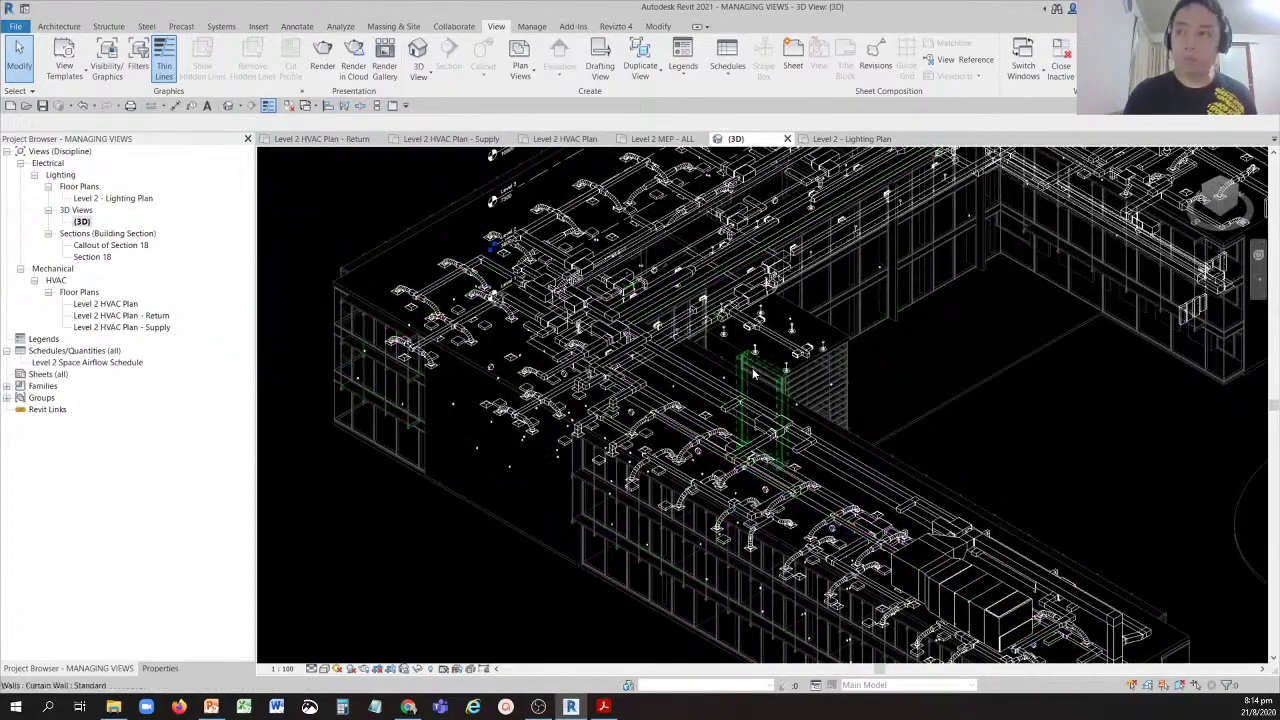
scroll(358, 430, down, 4)
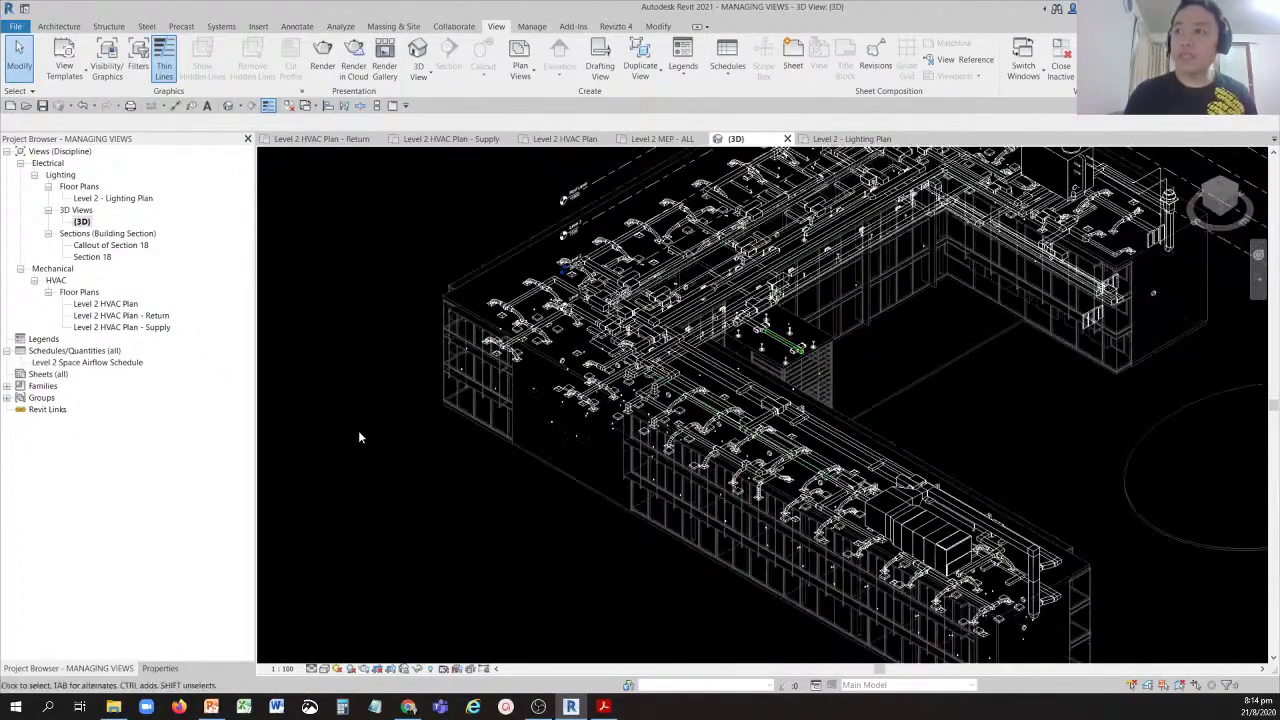
middle_drag(531, 388, 411, 450)
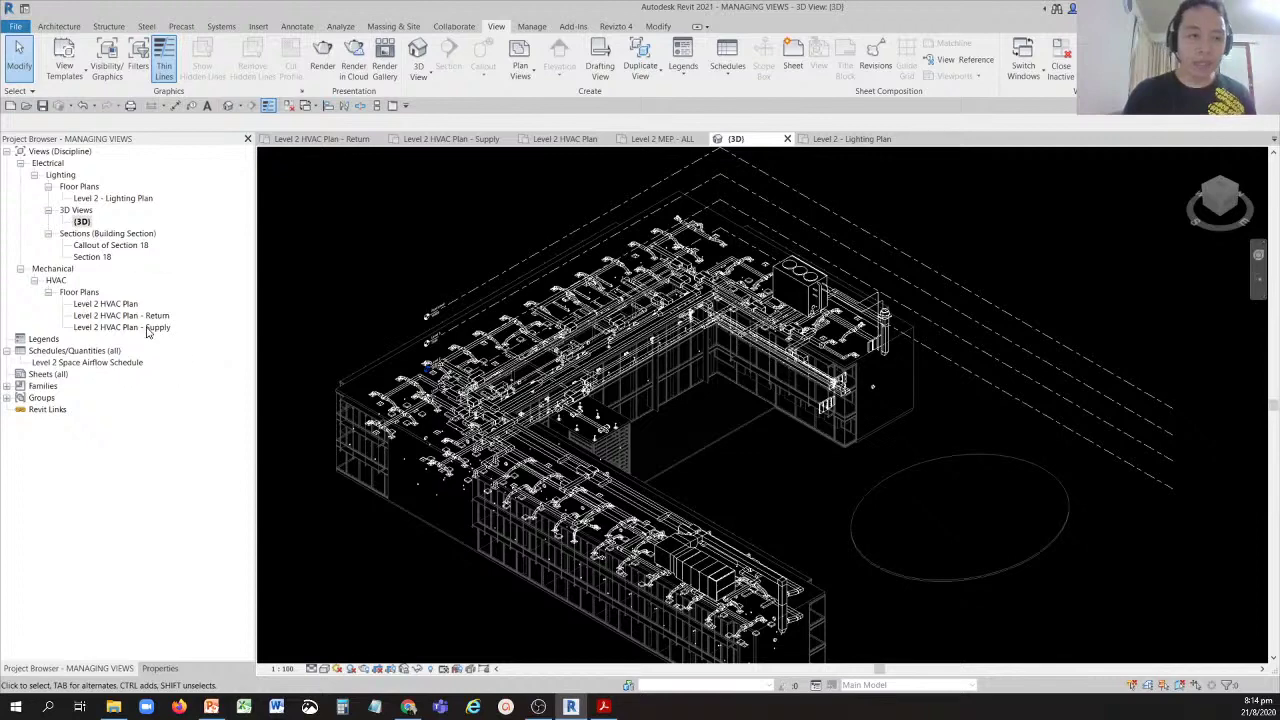
Rename the {3D} view to '3D - Return' and make it the active view.
right_click(84, 222)
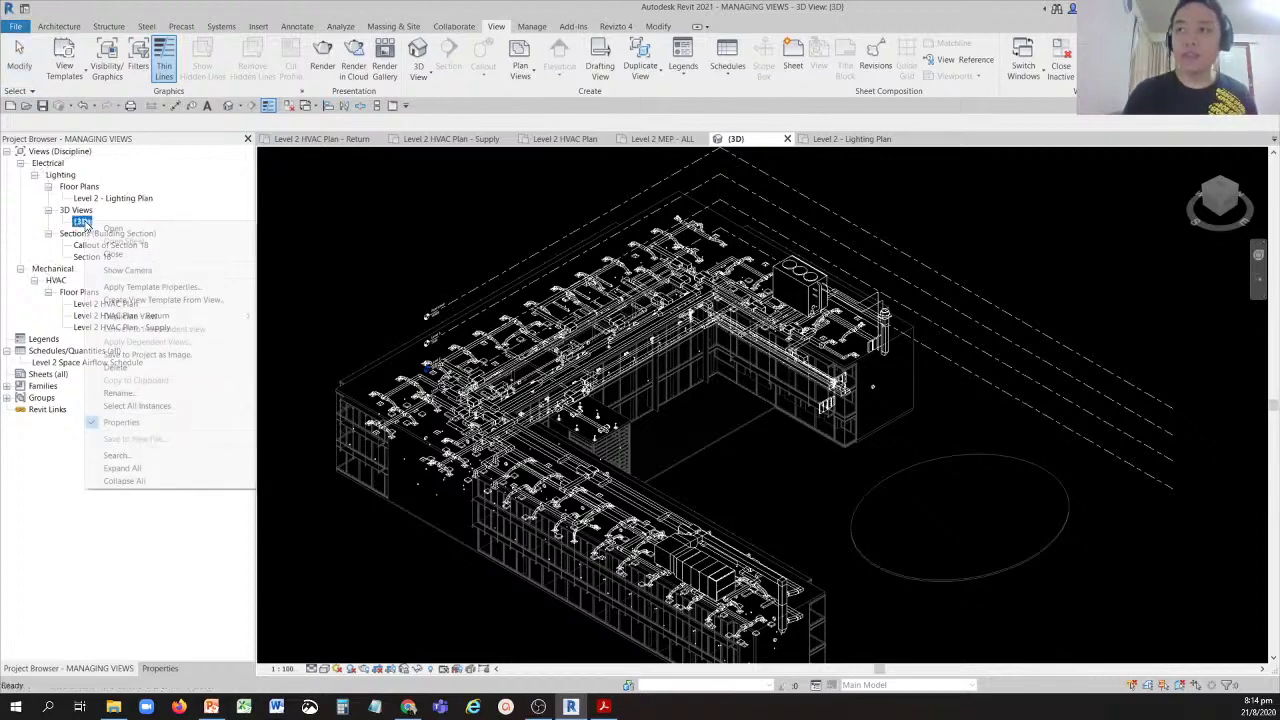
click(118, 393)
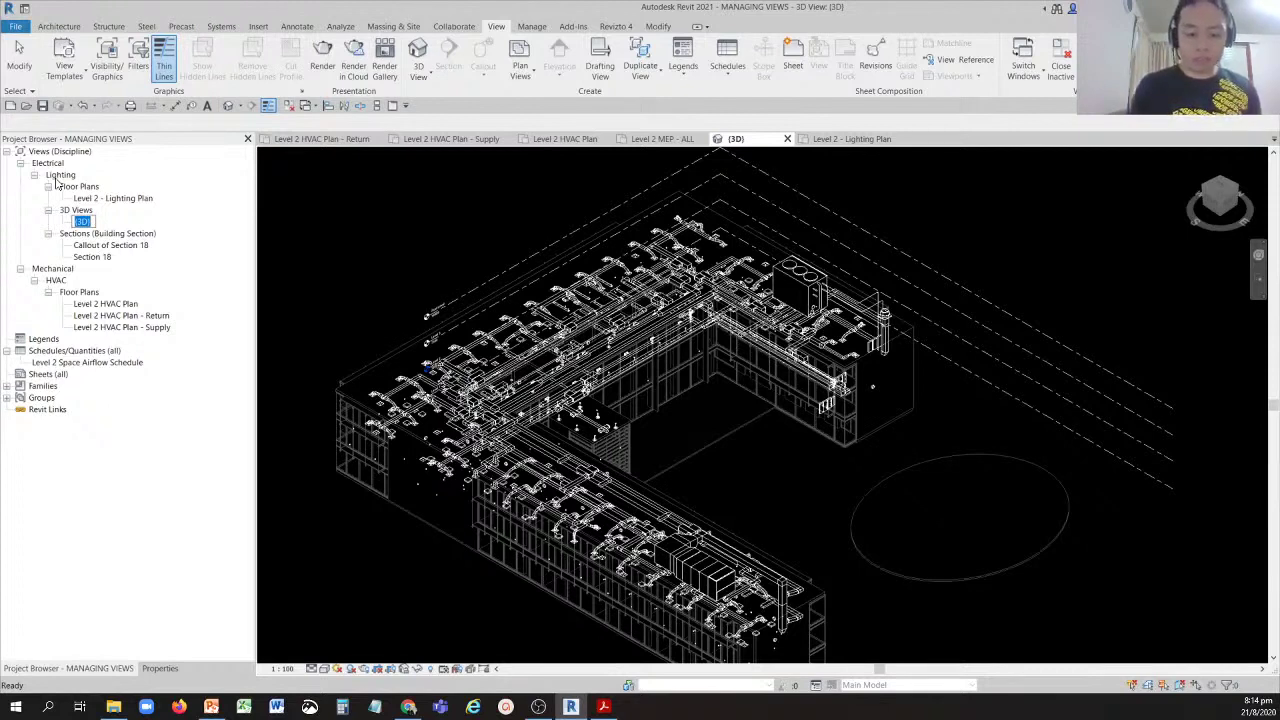
text(3d)
key(BackSpace)
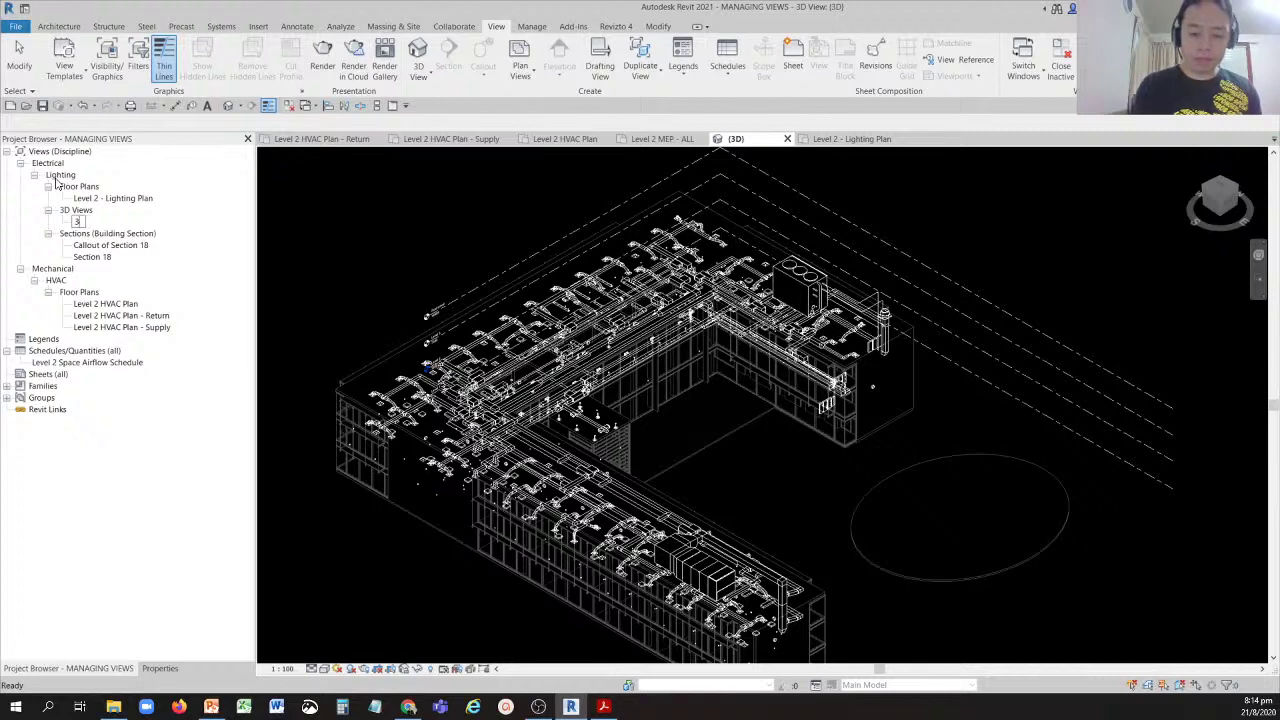
text(D - )
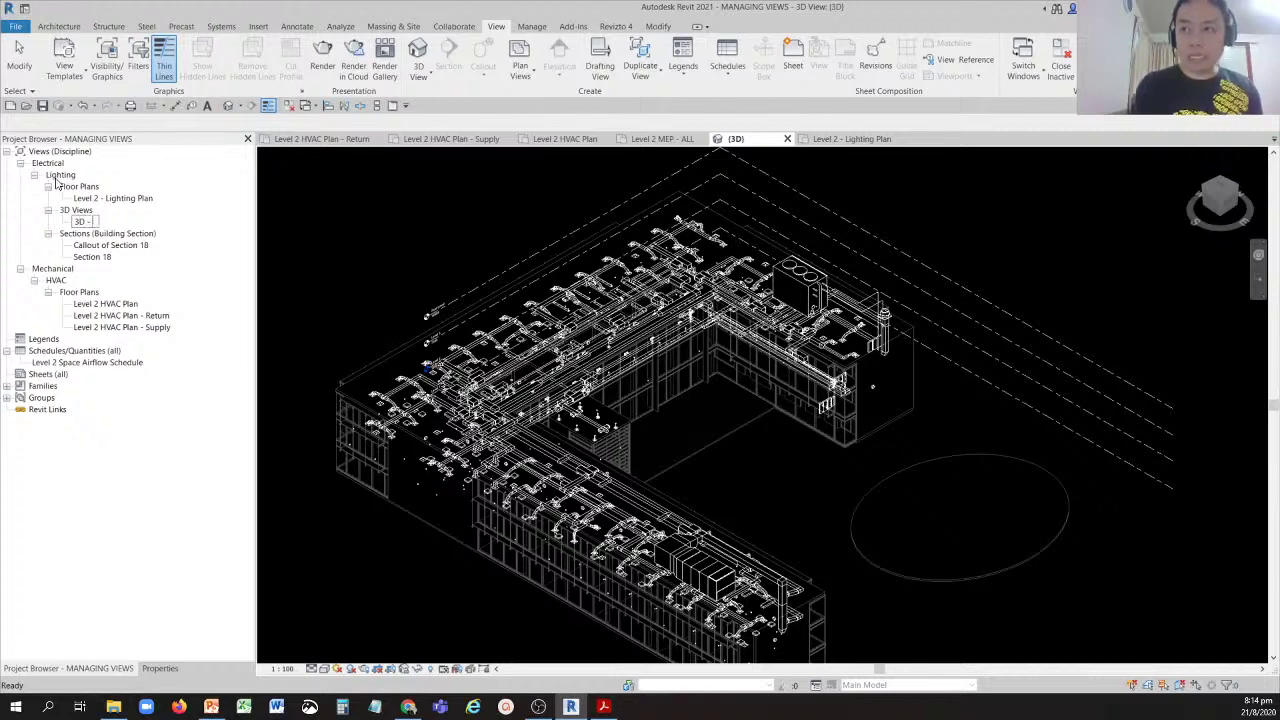
text(R)
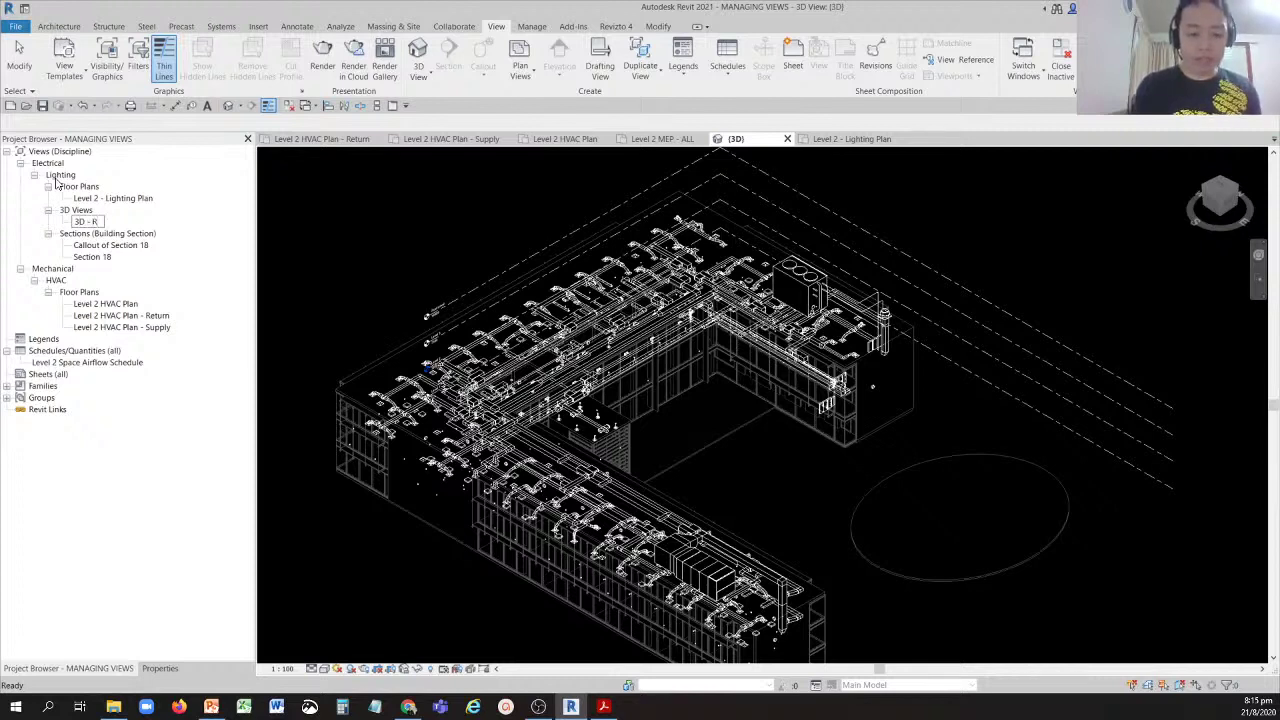
text(etu)
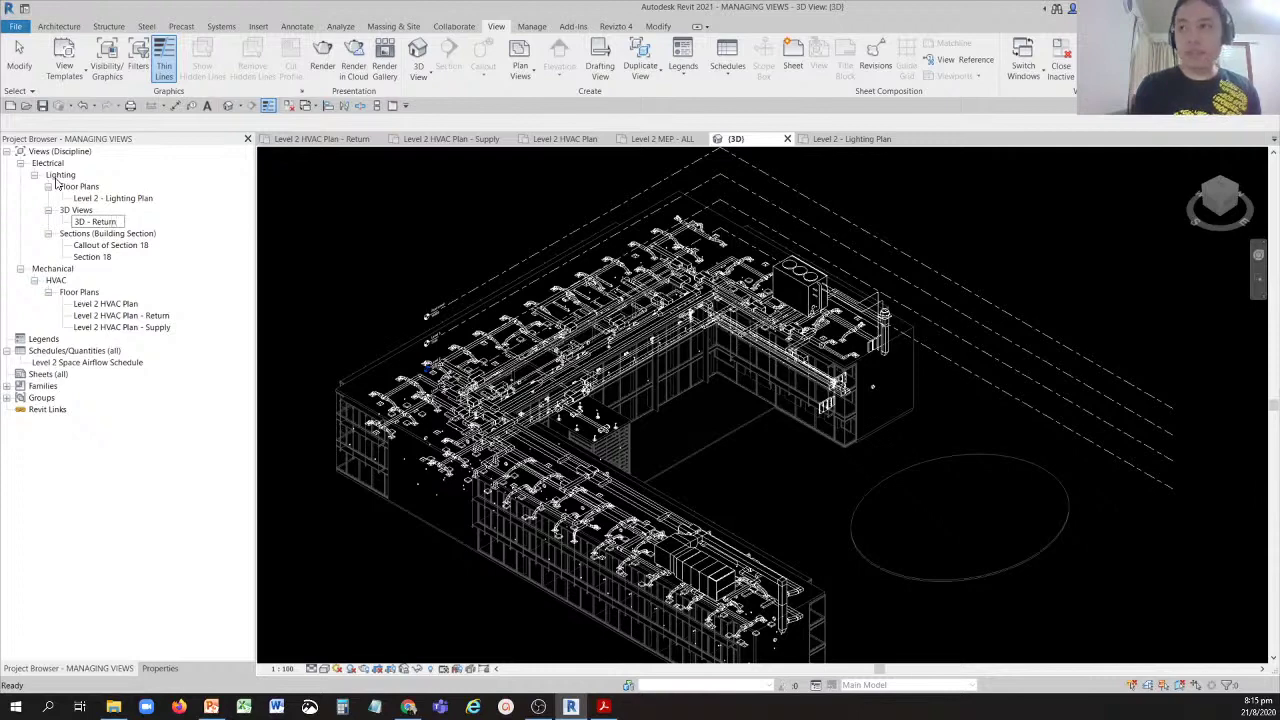
text(rn)
key(Return)
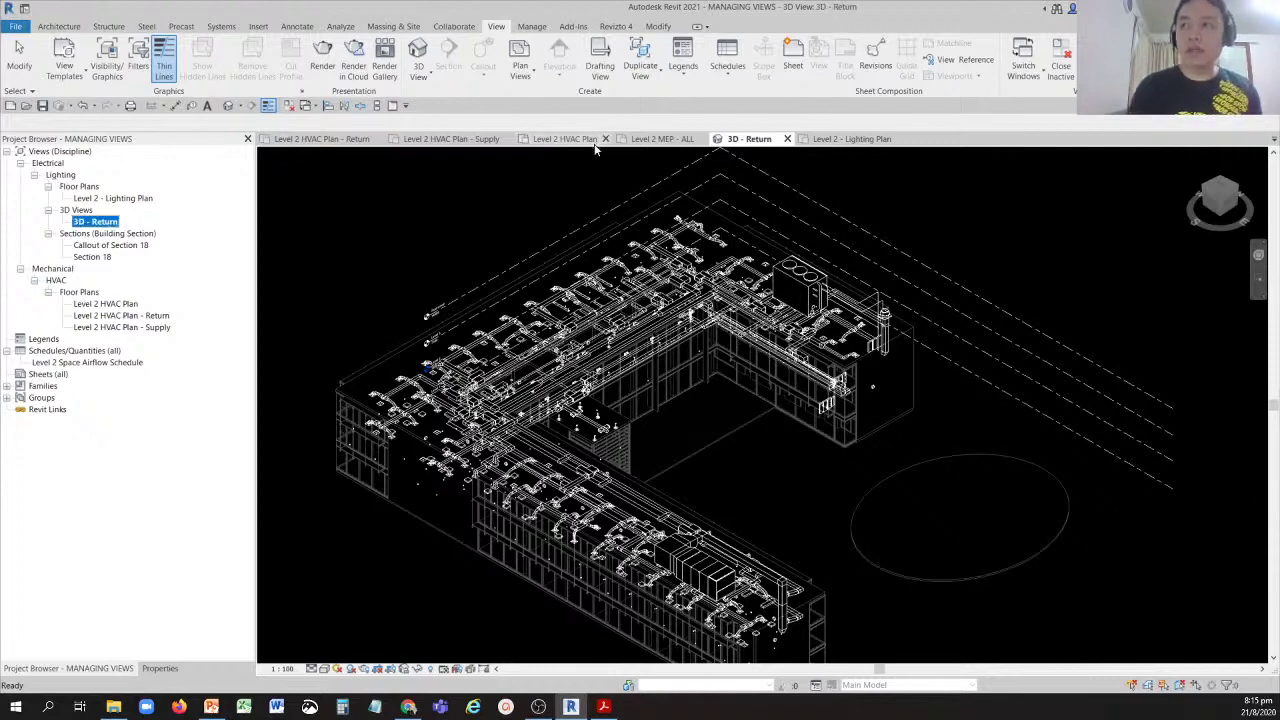
click(483, 202)
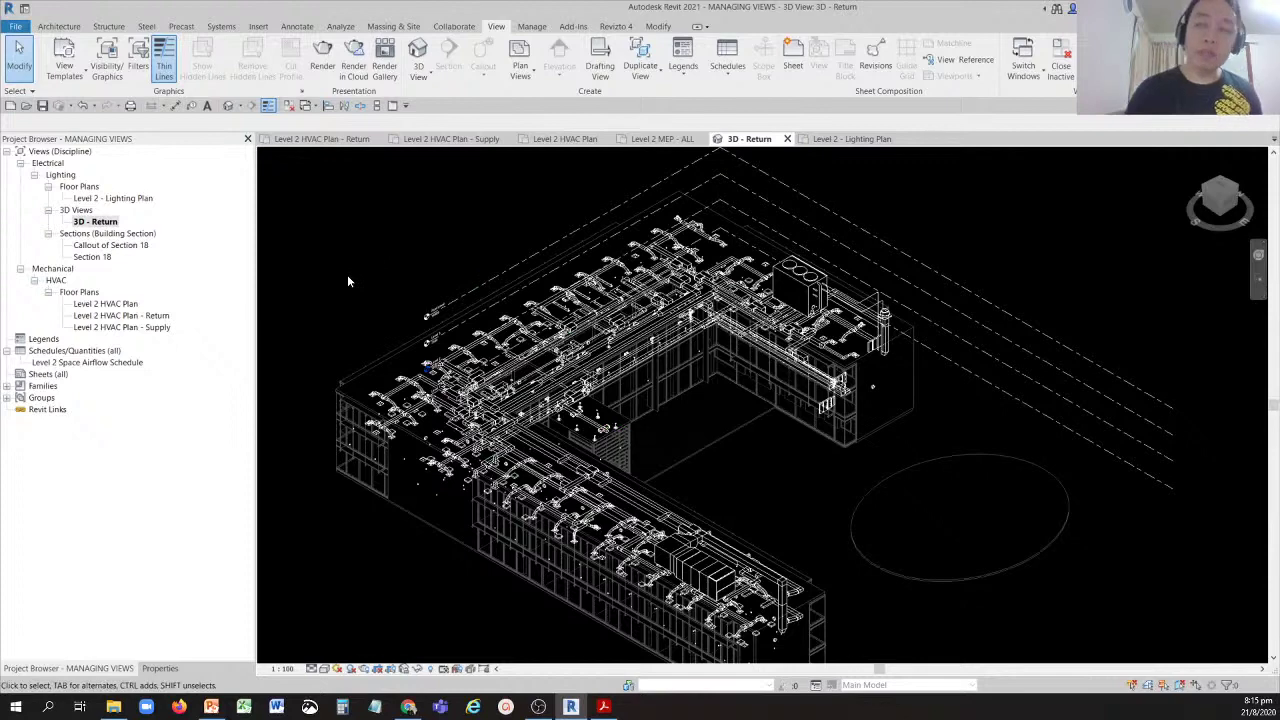
Open the view template chooser and filter view types to Floor, Structural, Area Plans.
click(160, 669)
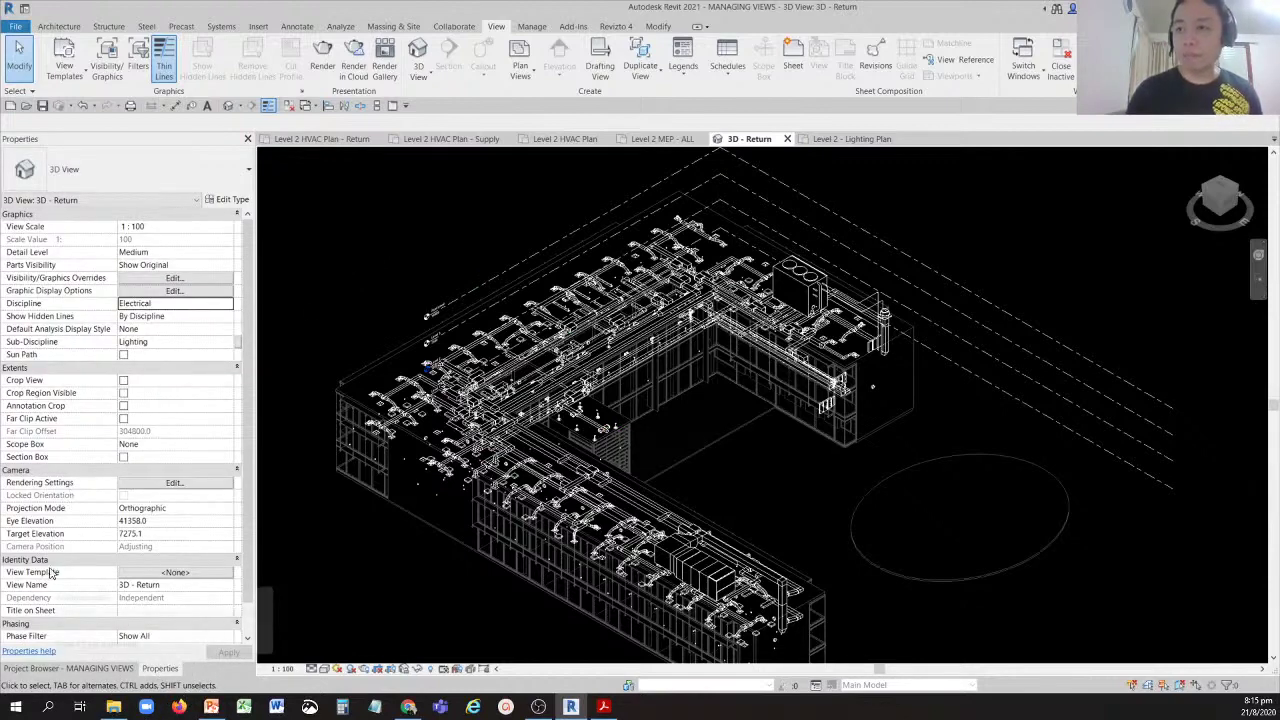
click(178, 575)
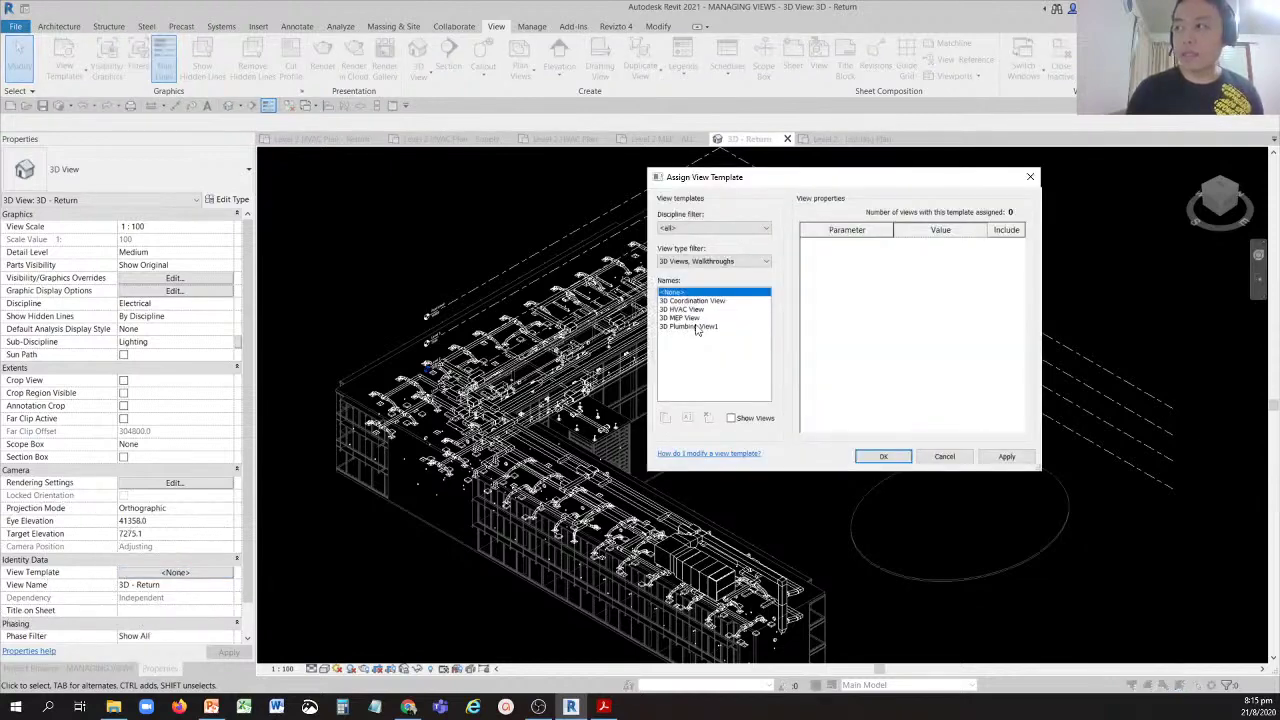
click(685, 230)
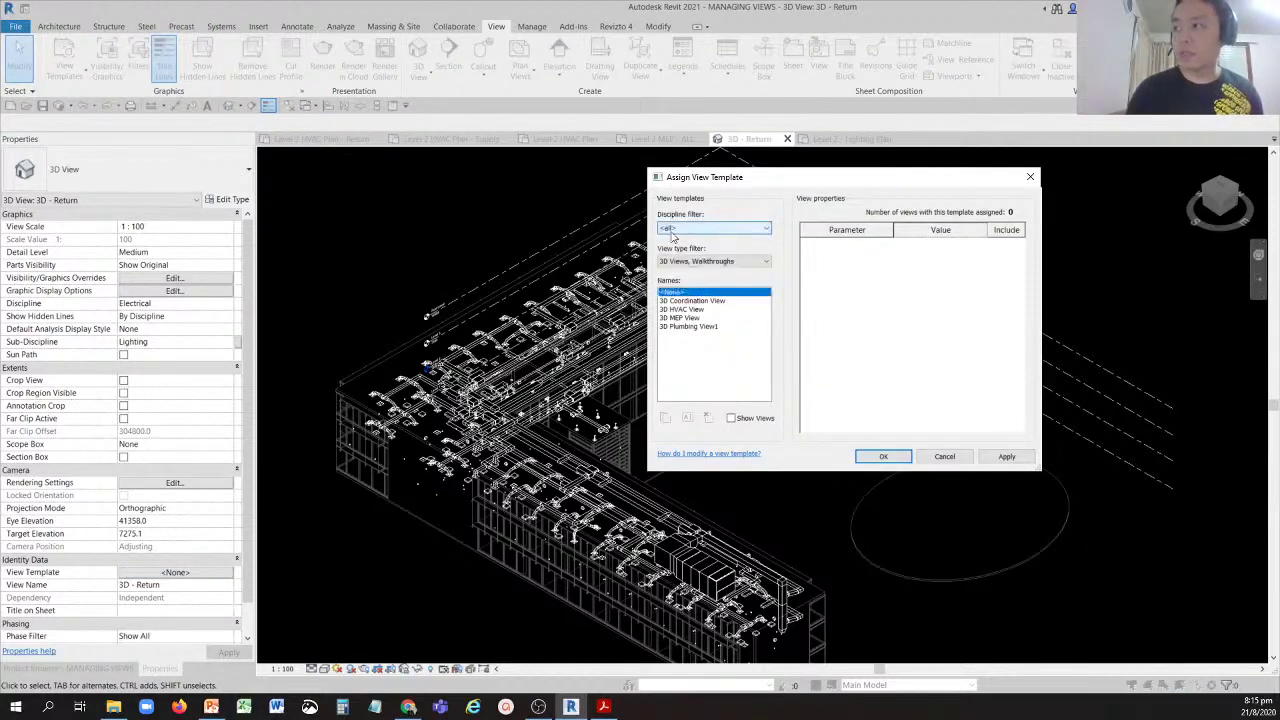
click(357, 271)
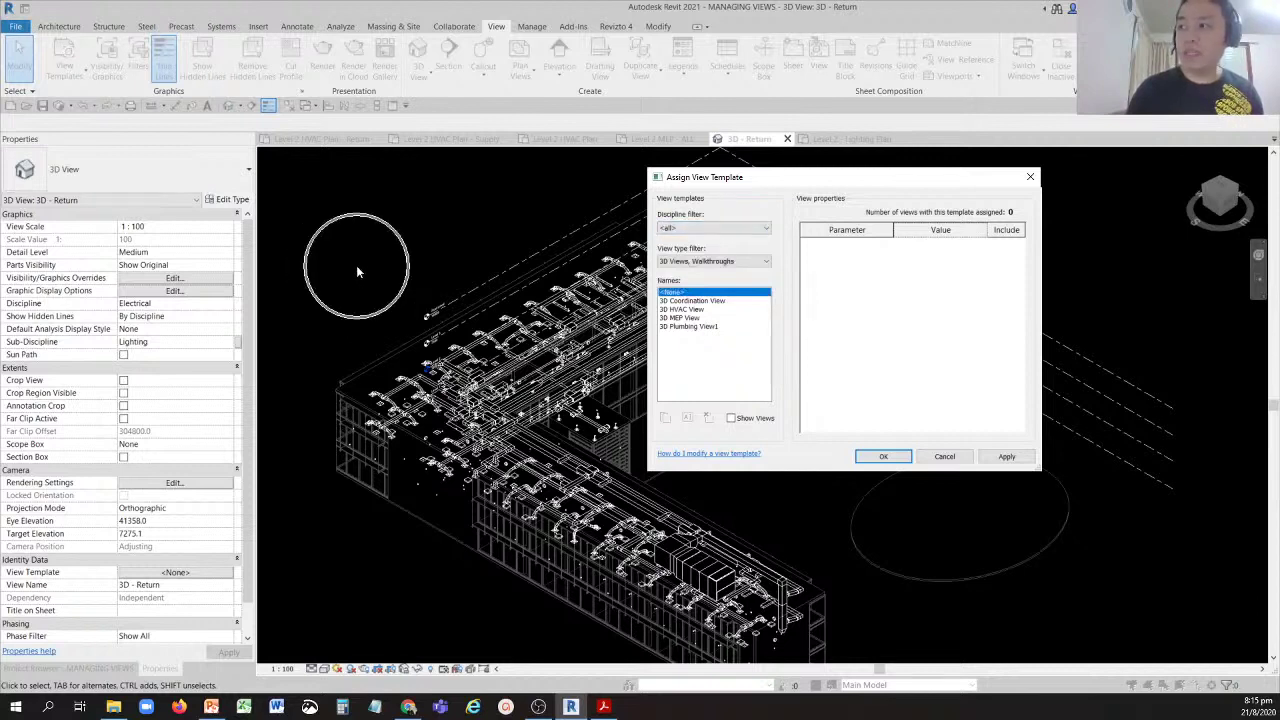
click(678, 262)
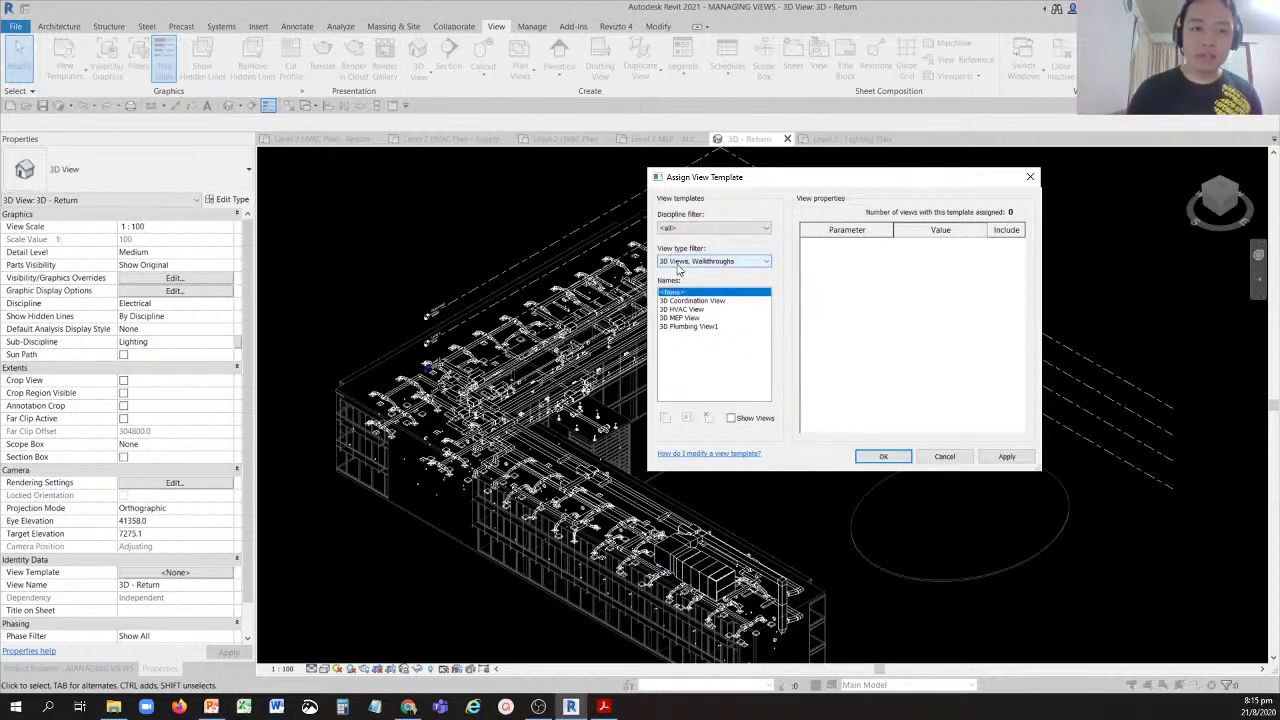
click(678, 264)
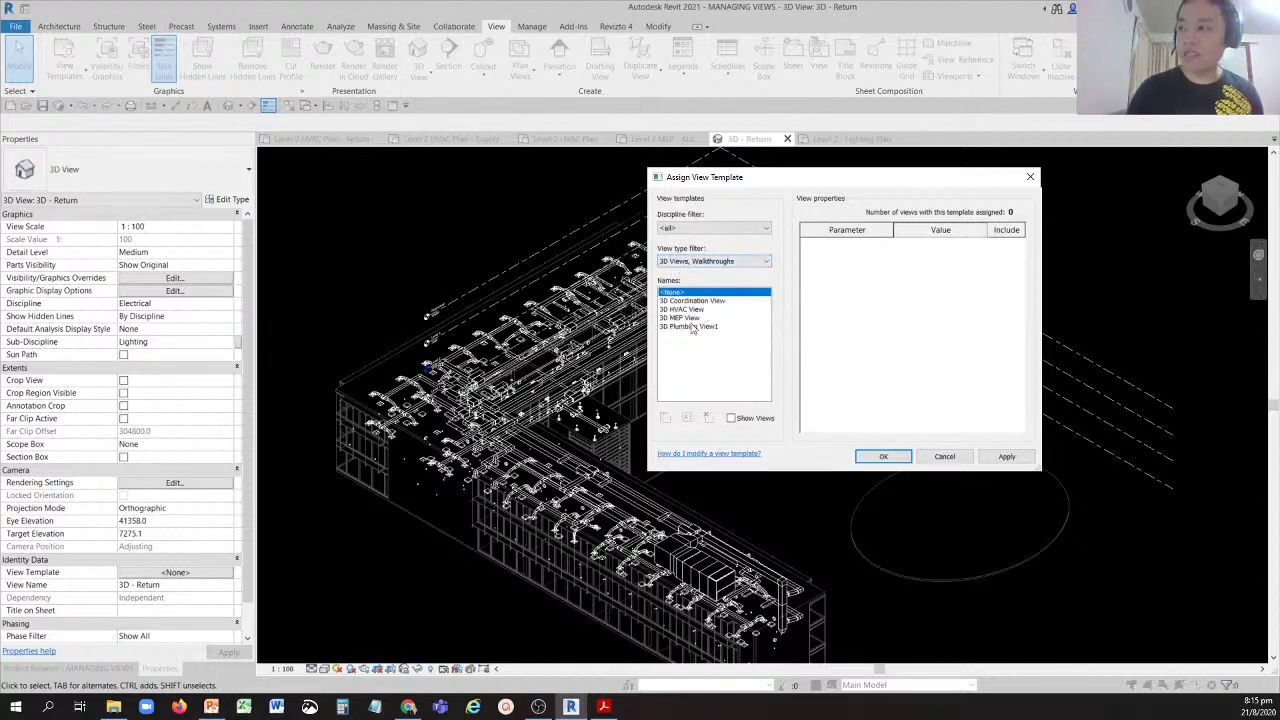
click(685, 262)
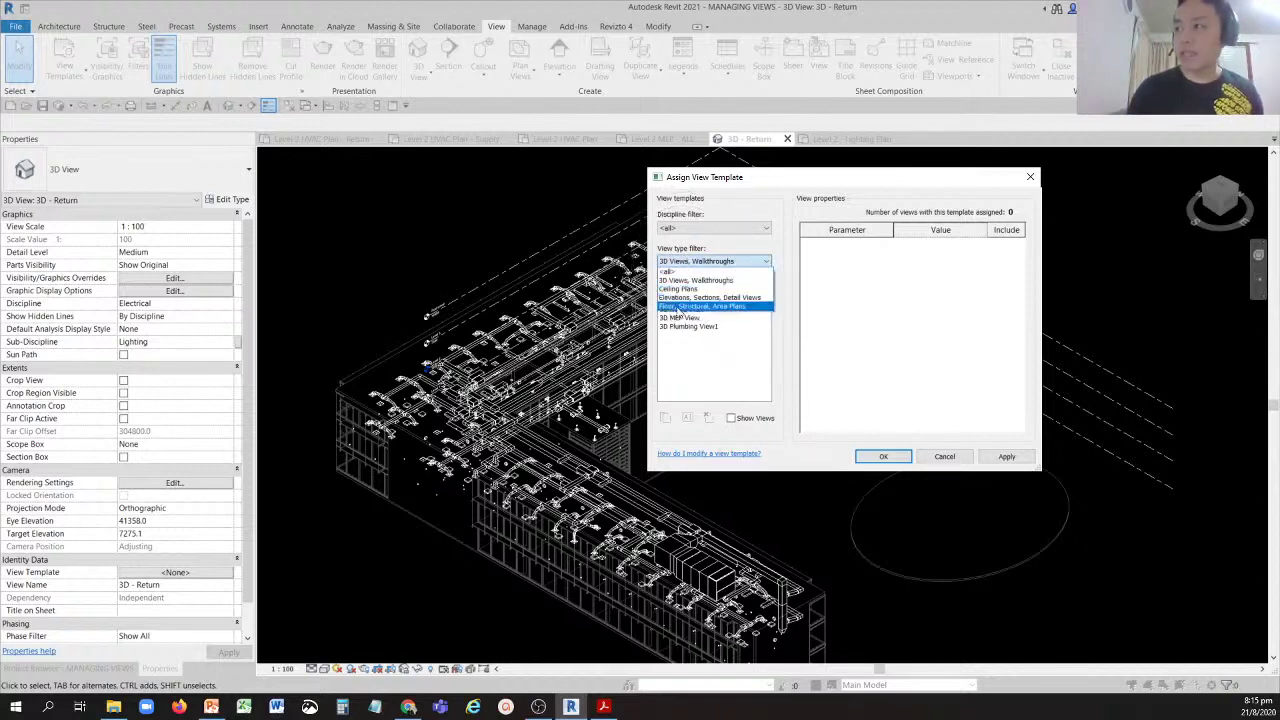
click(679, 307)
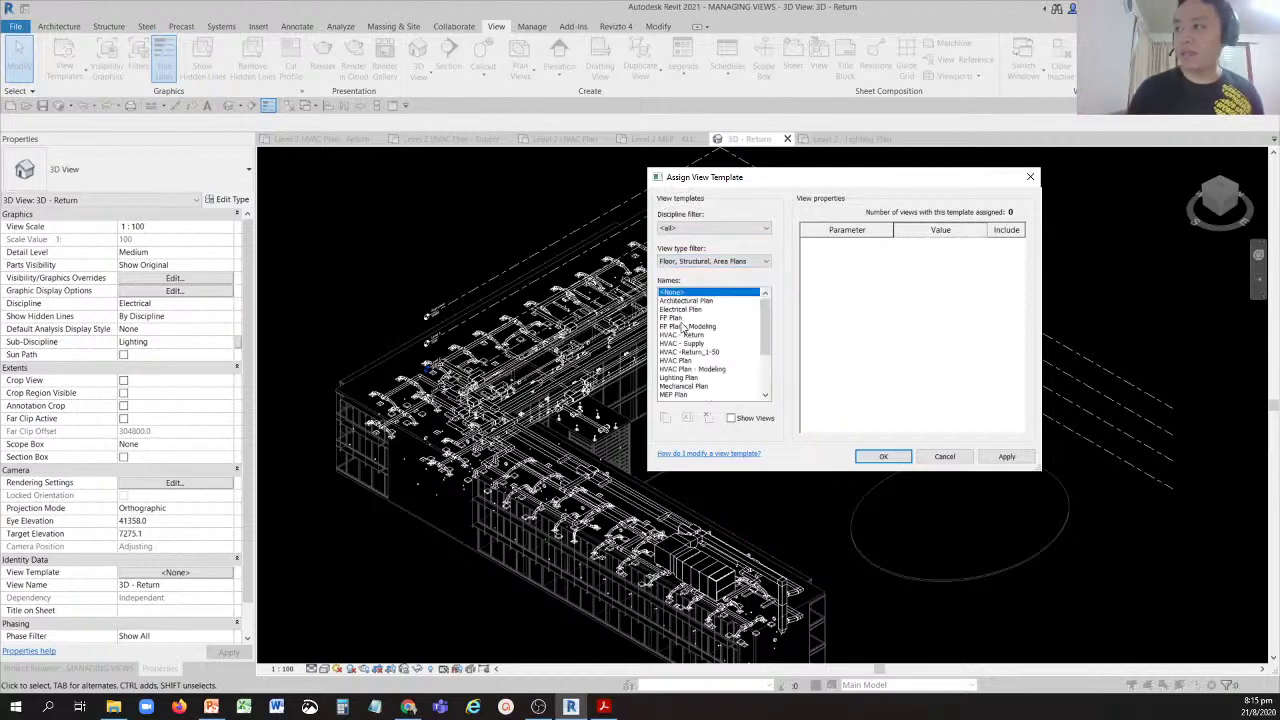
Select the HVAC - Return template and confirm it for the view.
click(668, 310)
click(680, 335)
click(684, 360)
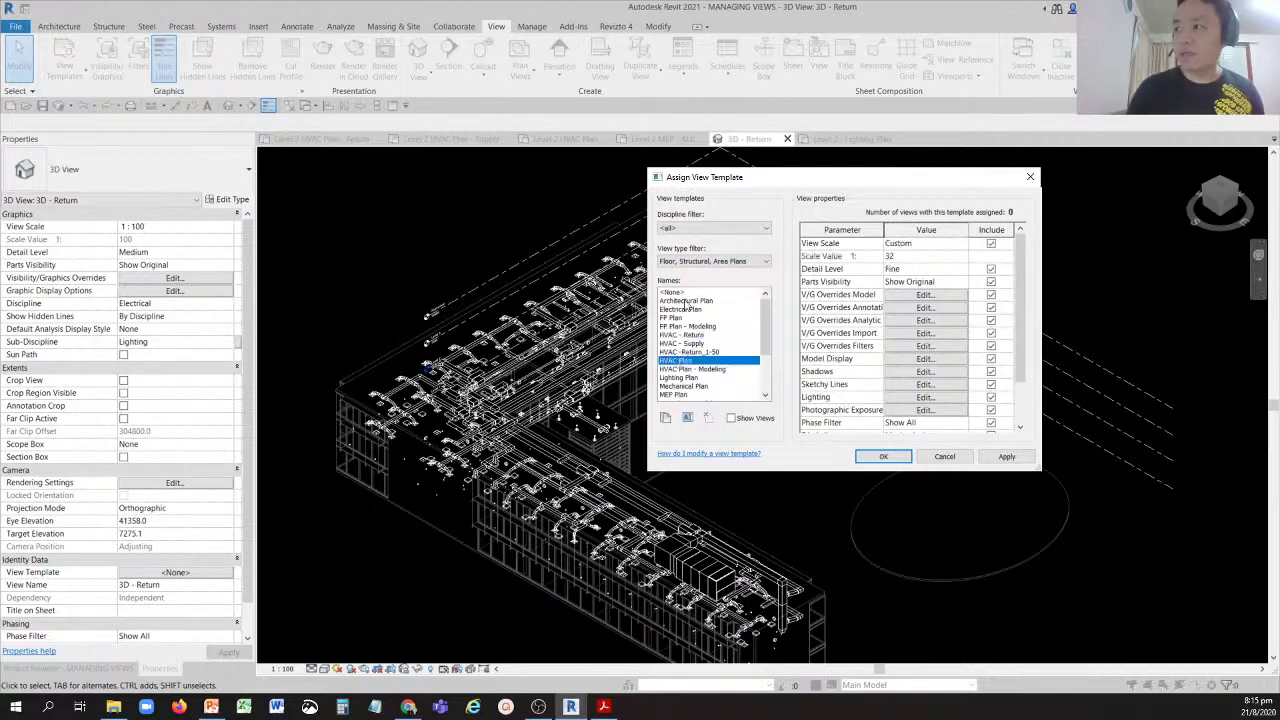
click(688, 300)
click(688, 336)
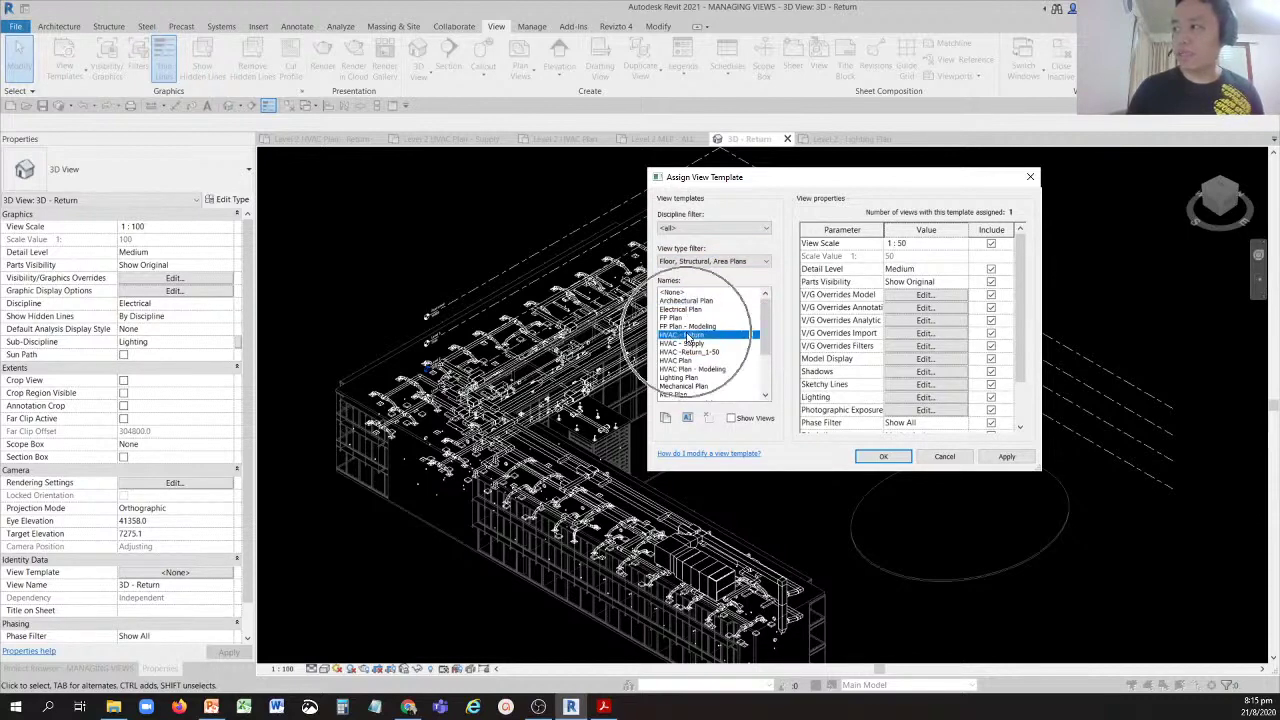
click(886, 456)
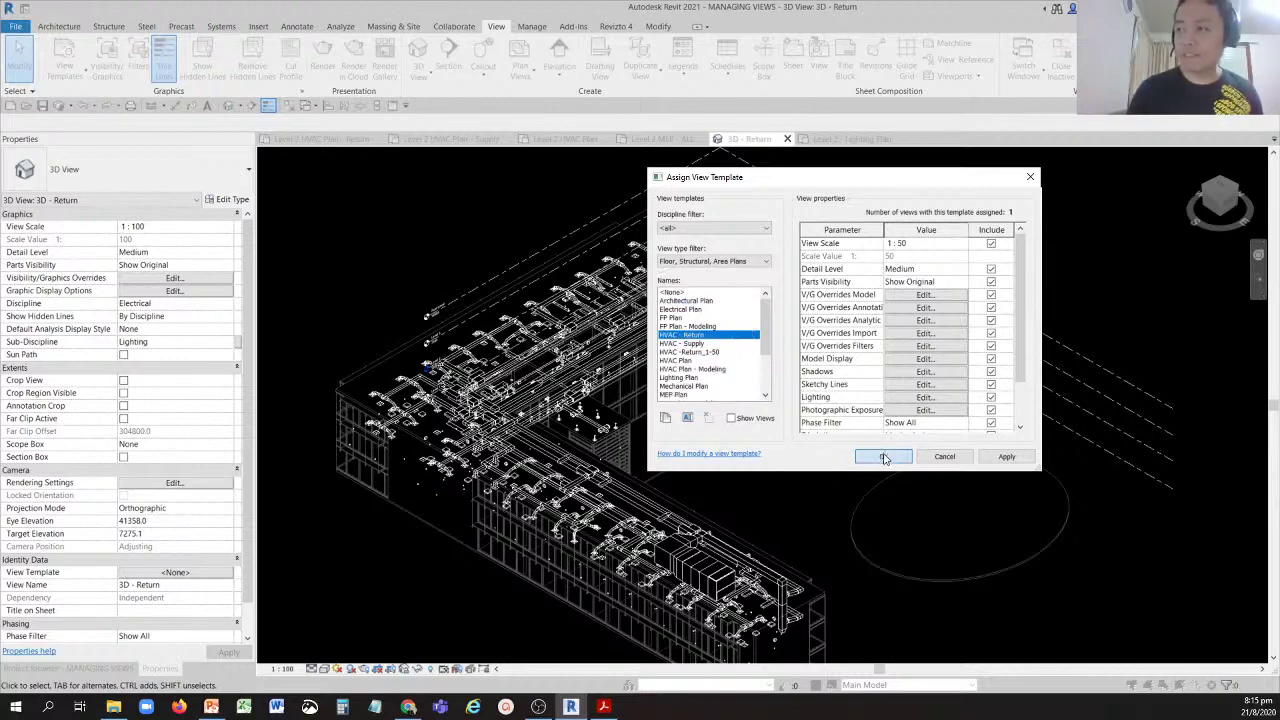
click(886, 456)
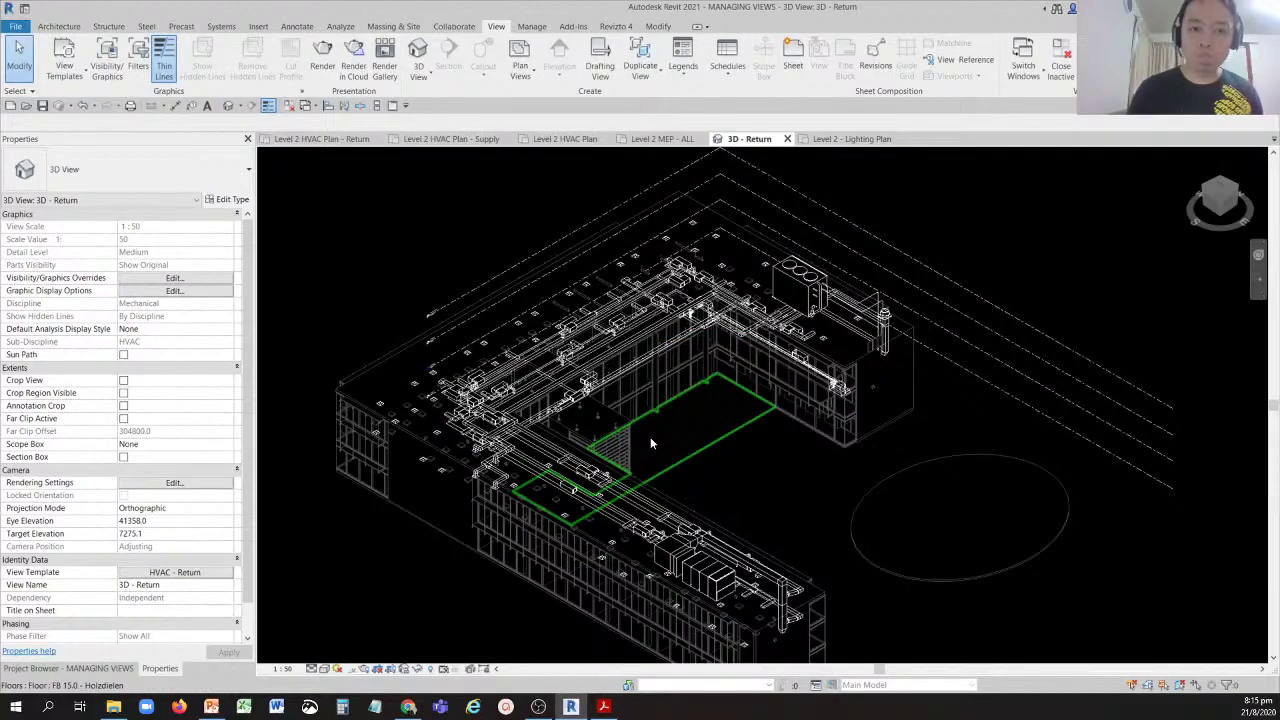
Select all the level planes and hide them in the 3D - Return view.
shift+middle_drag(817, 516, 735, 479)
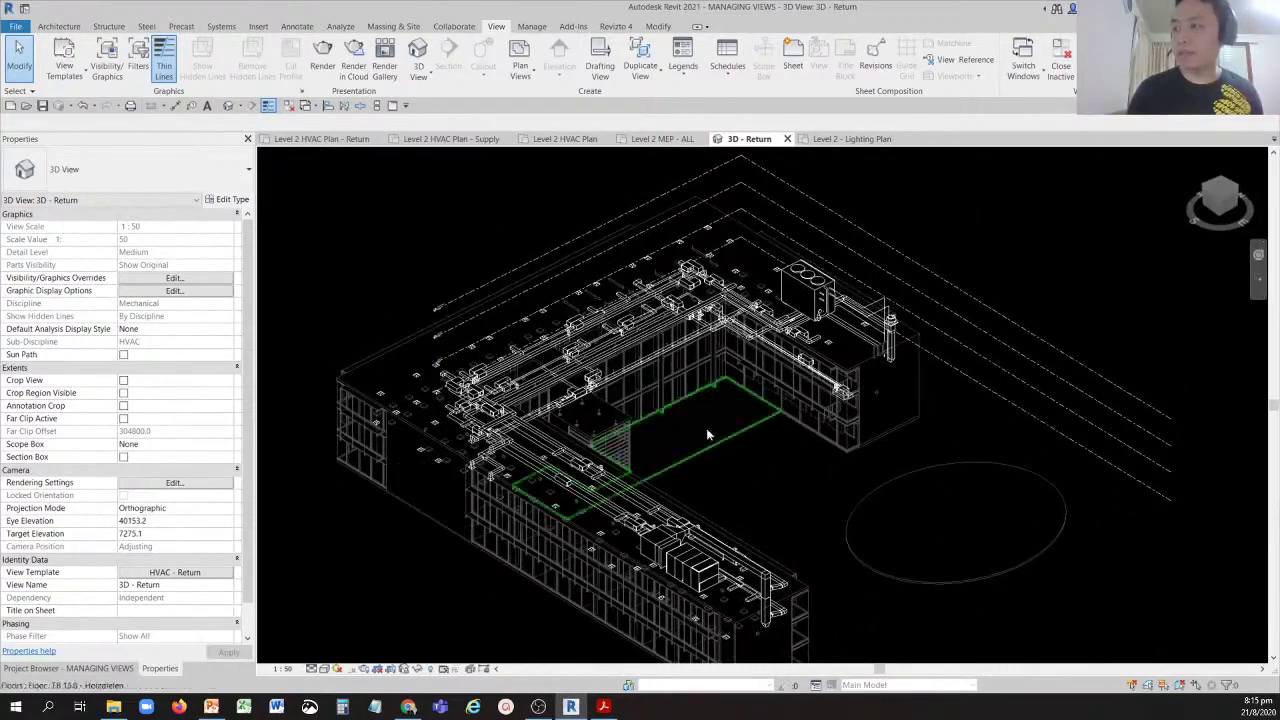
scroll(706, 428, down, 2)
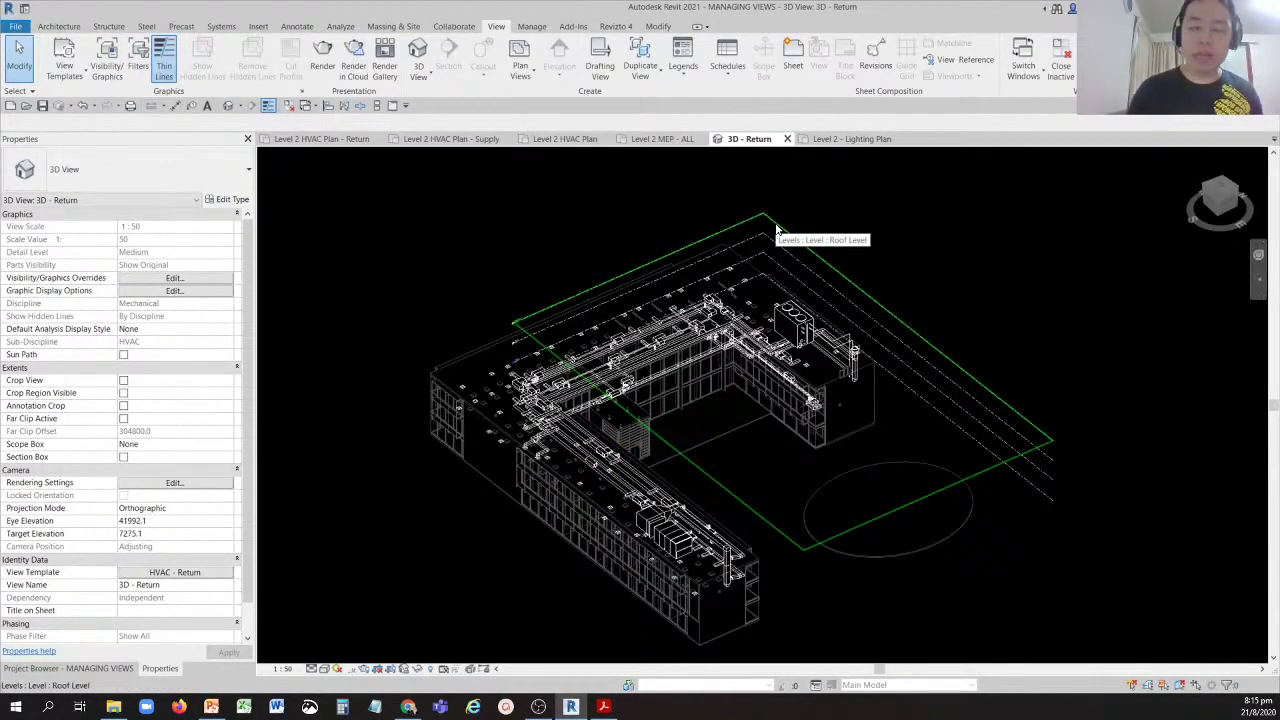
click(775, 223)
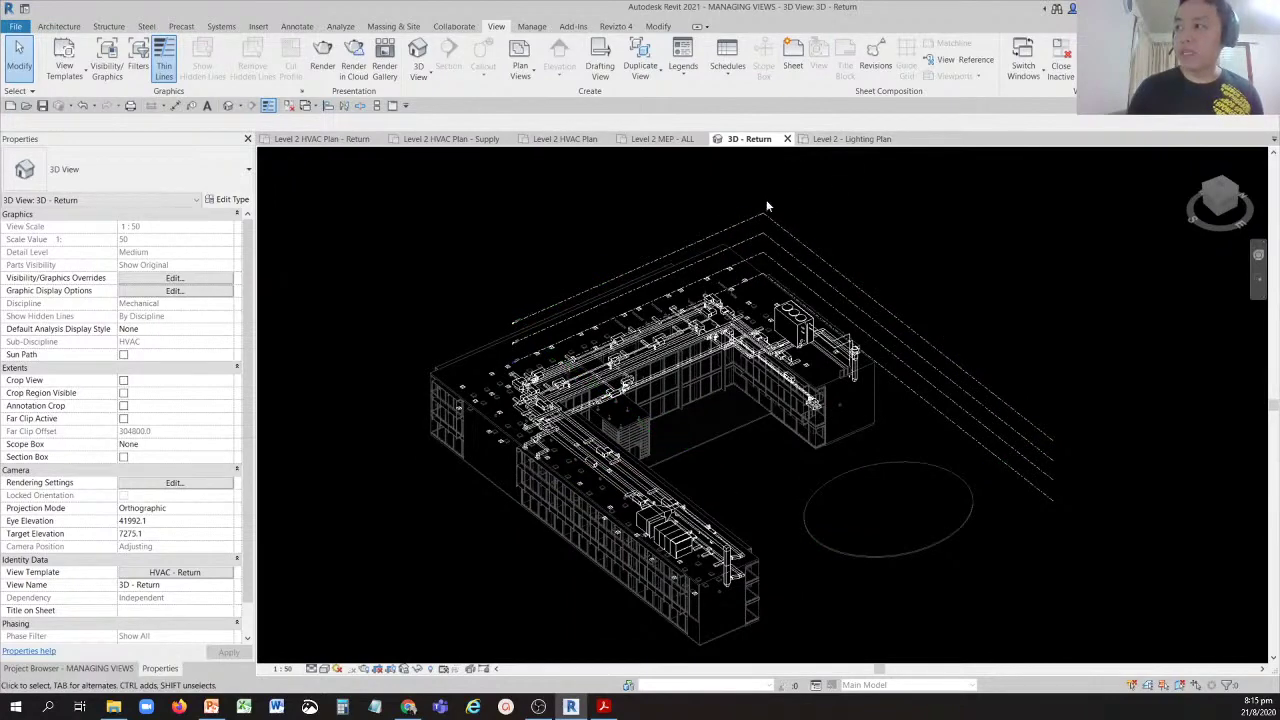
right_click(770, 221)
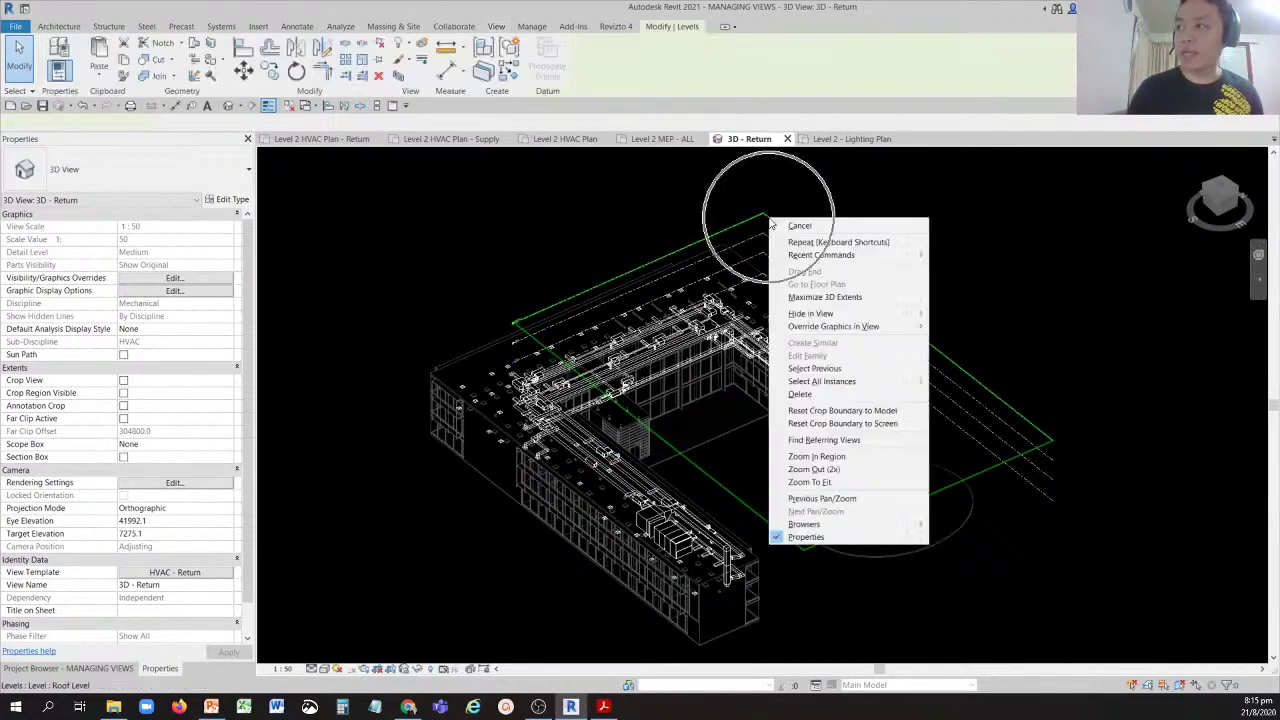
click(822, 317)
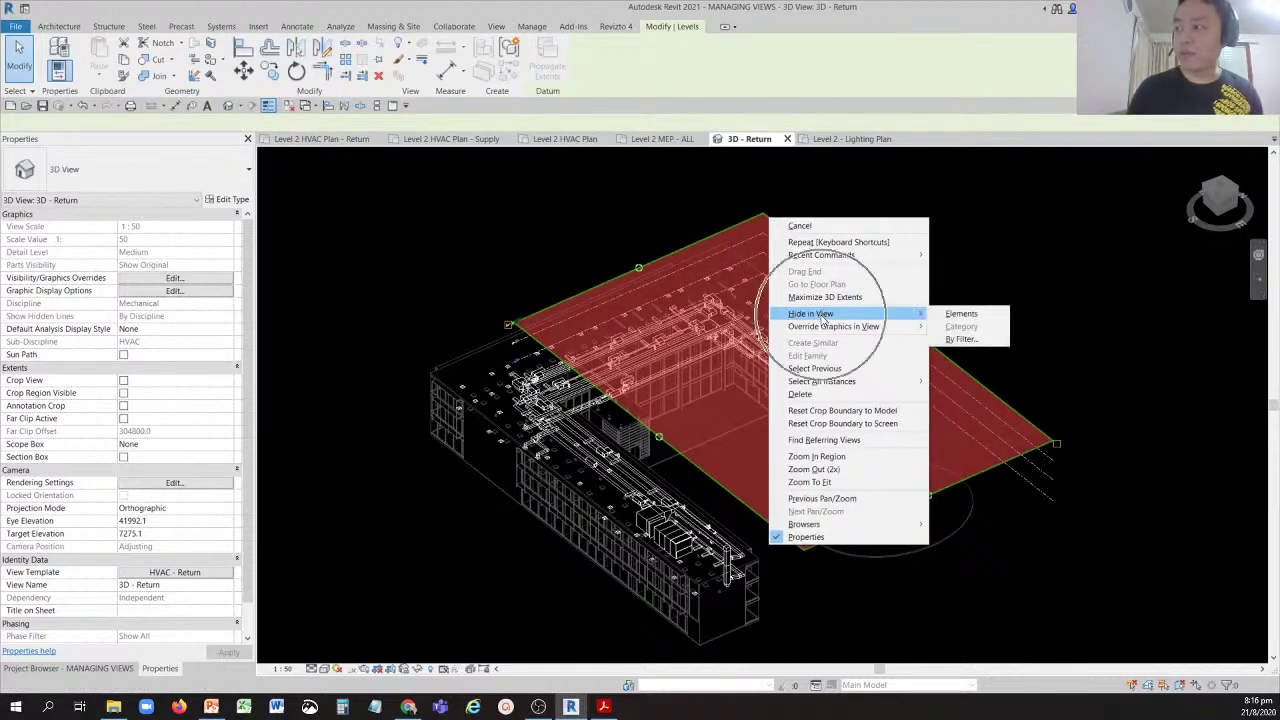
click(973, 332)
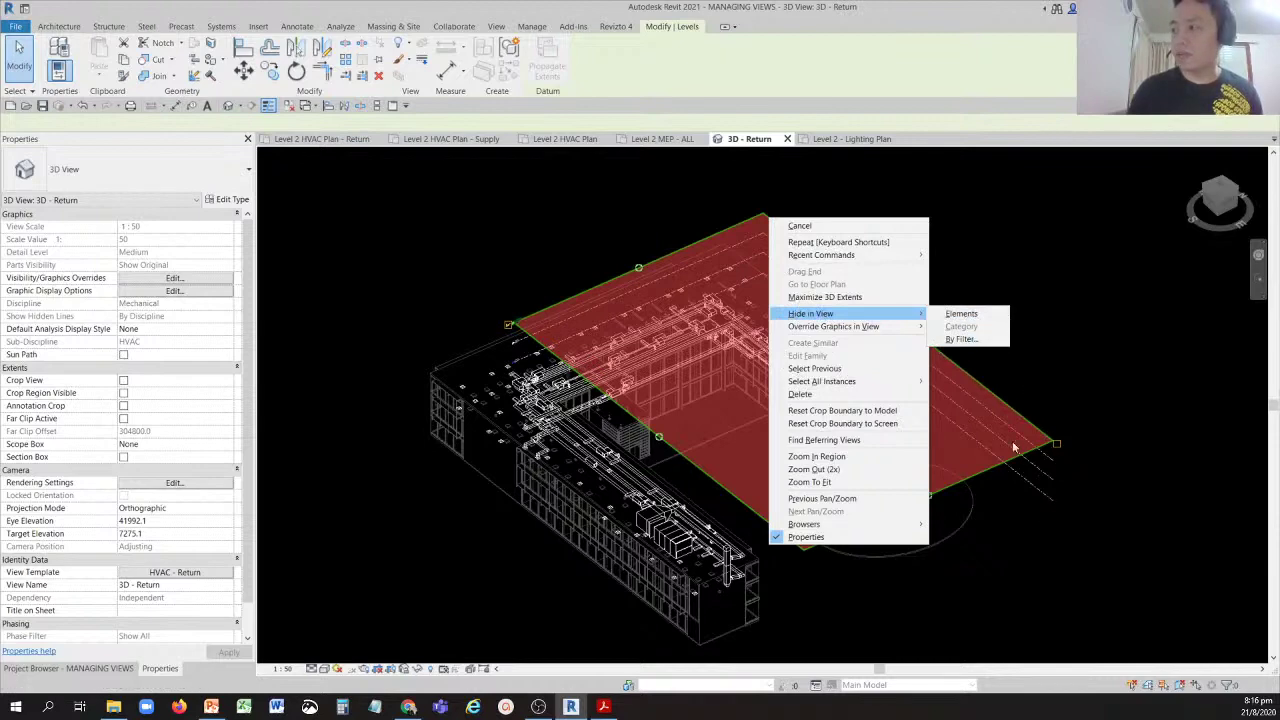
click(988, 404)
scroll(1070, 272, down, 3)
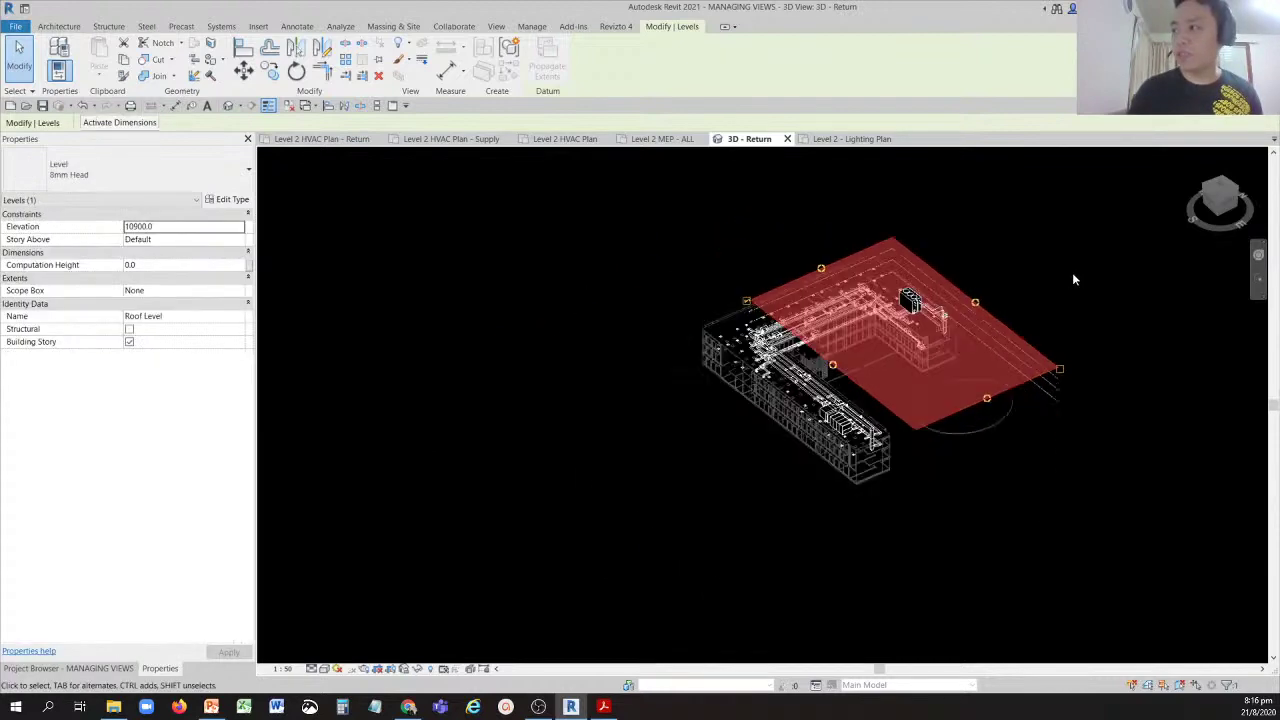
key(Escape)
scroll(763, 277, up, 5)
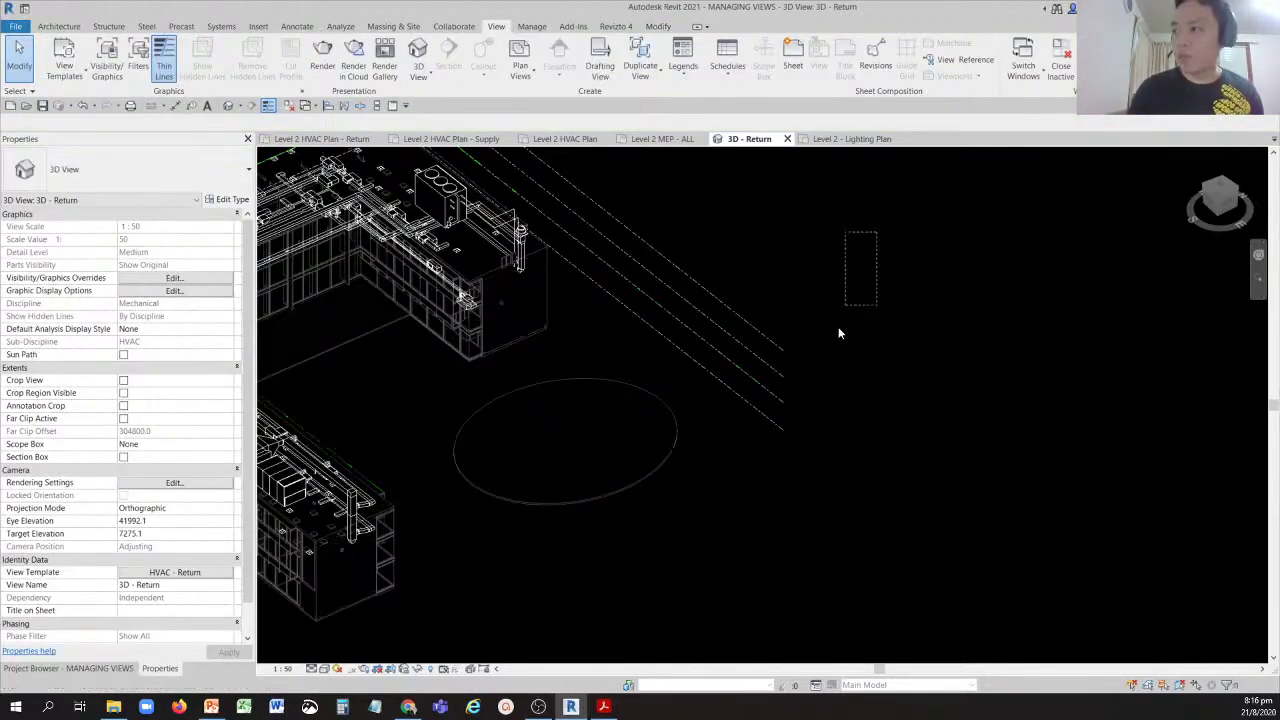
drag(877, 232, 737, 532)
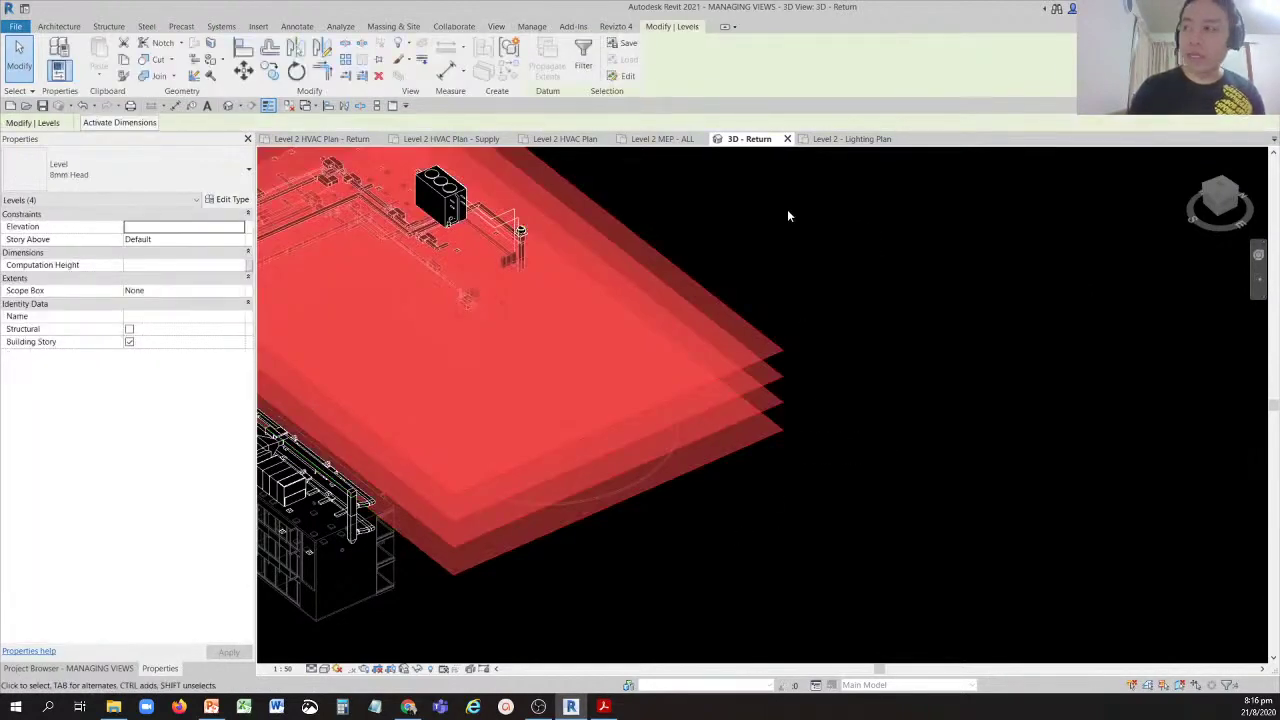
right_click(753, 212)
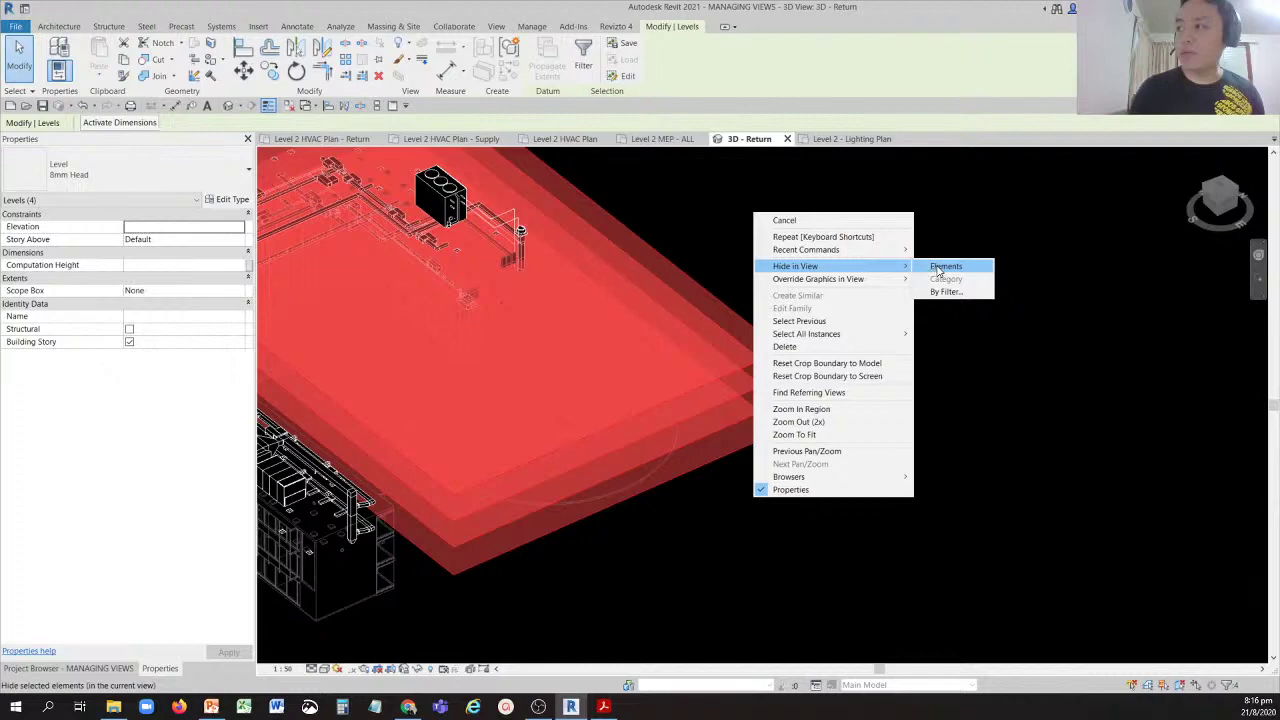
click(940, 267)
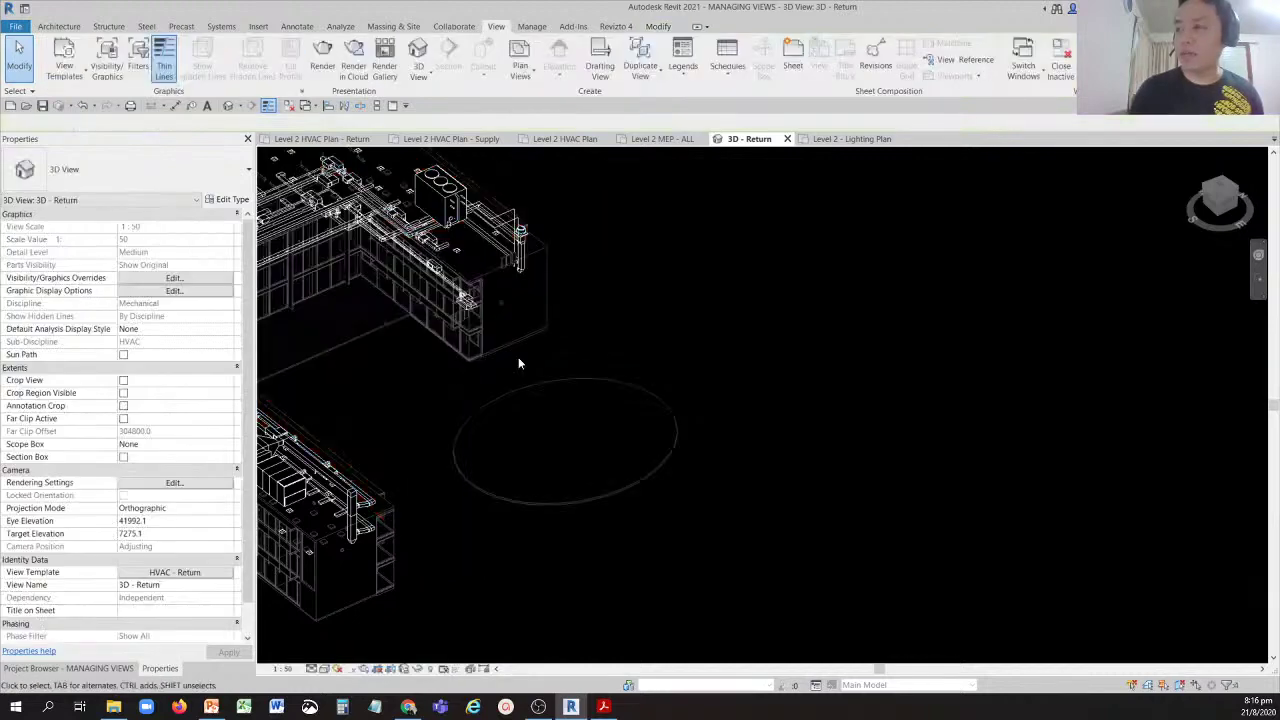
Hide the elliptical floor in the view and pan to recentre the model.
click(556, 381)
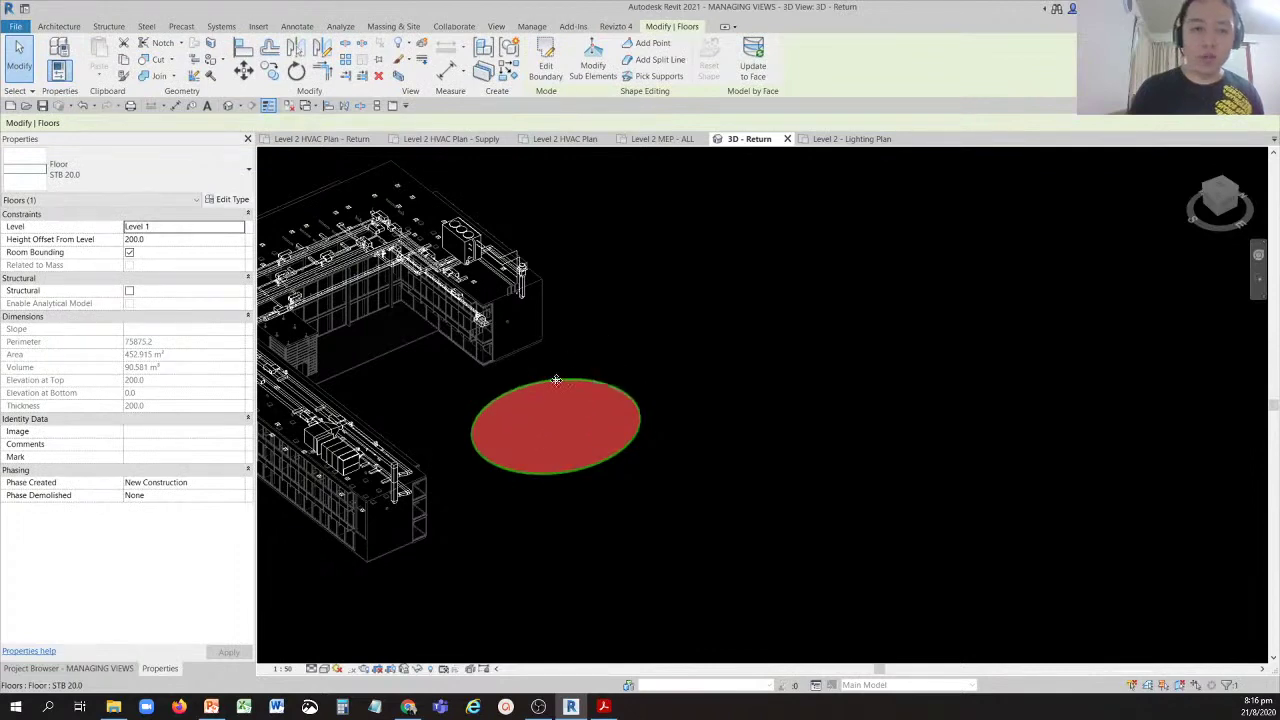
right_click(556, 381)
mouse_move(633, 434)
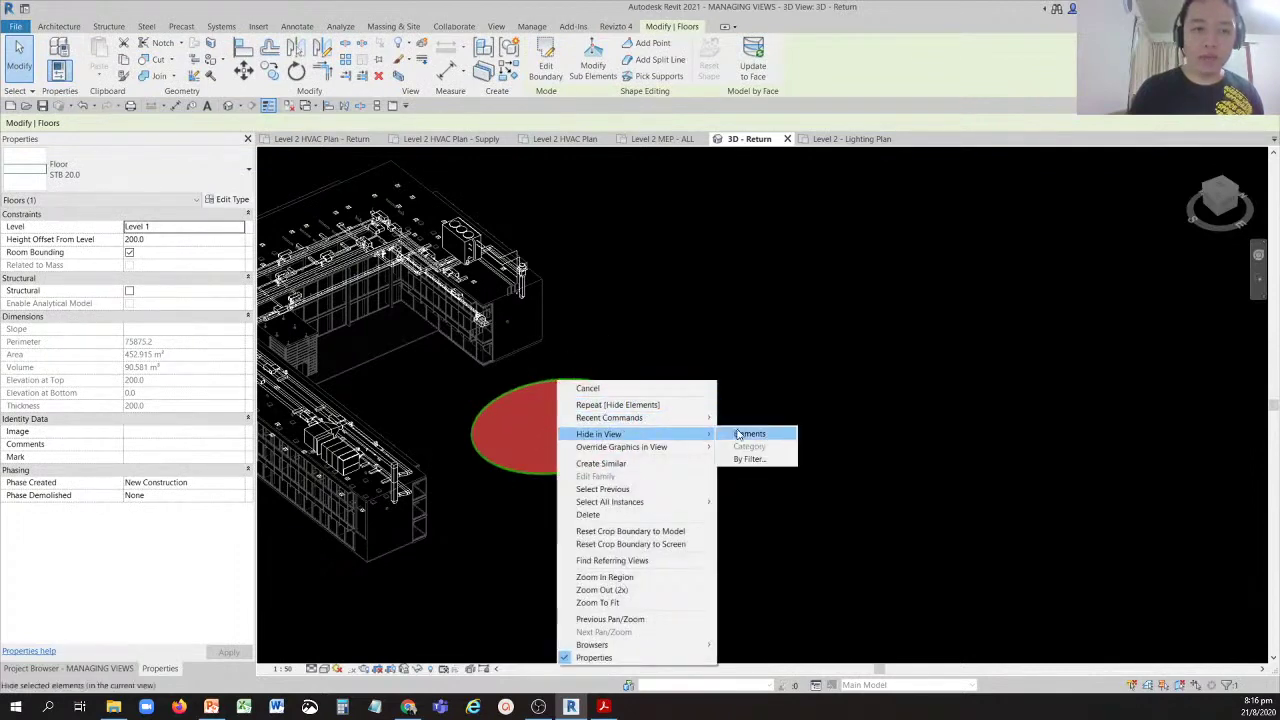
click(742, 434)
middle_drag(562, 406, 756, 411)
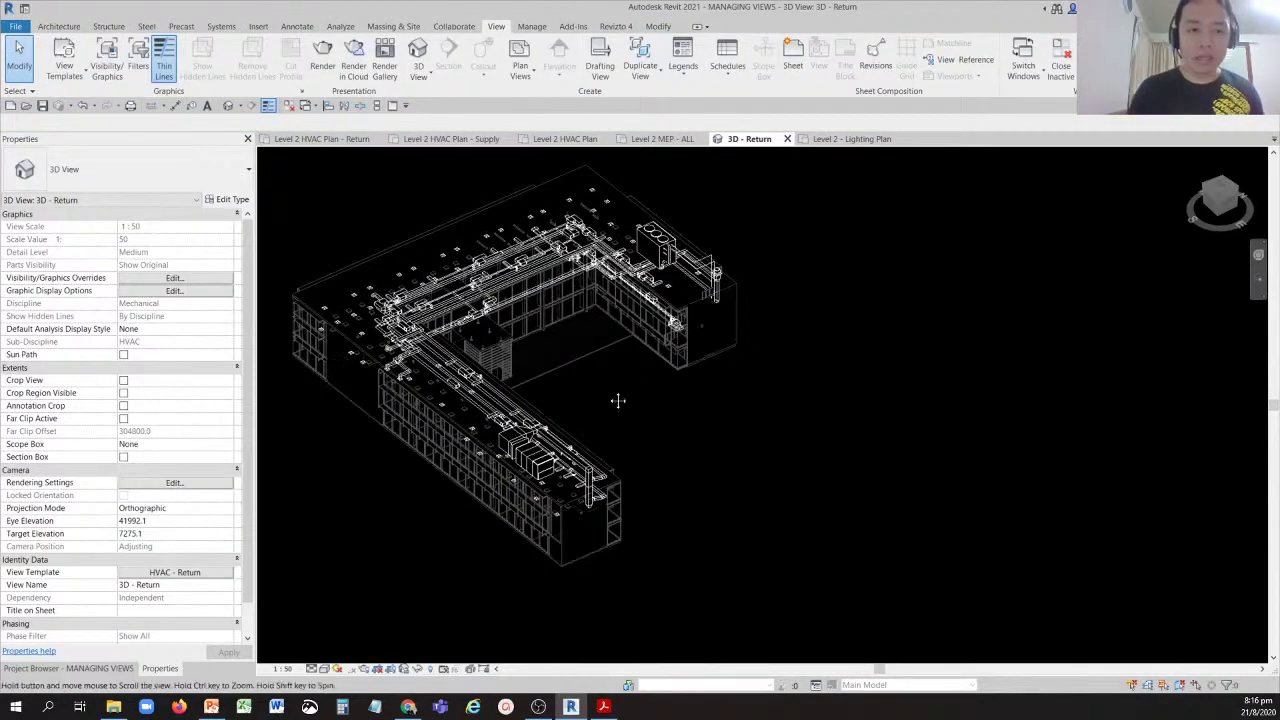
middle_drag(617, 400, 797, 450)
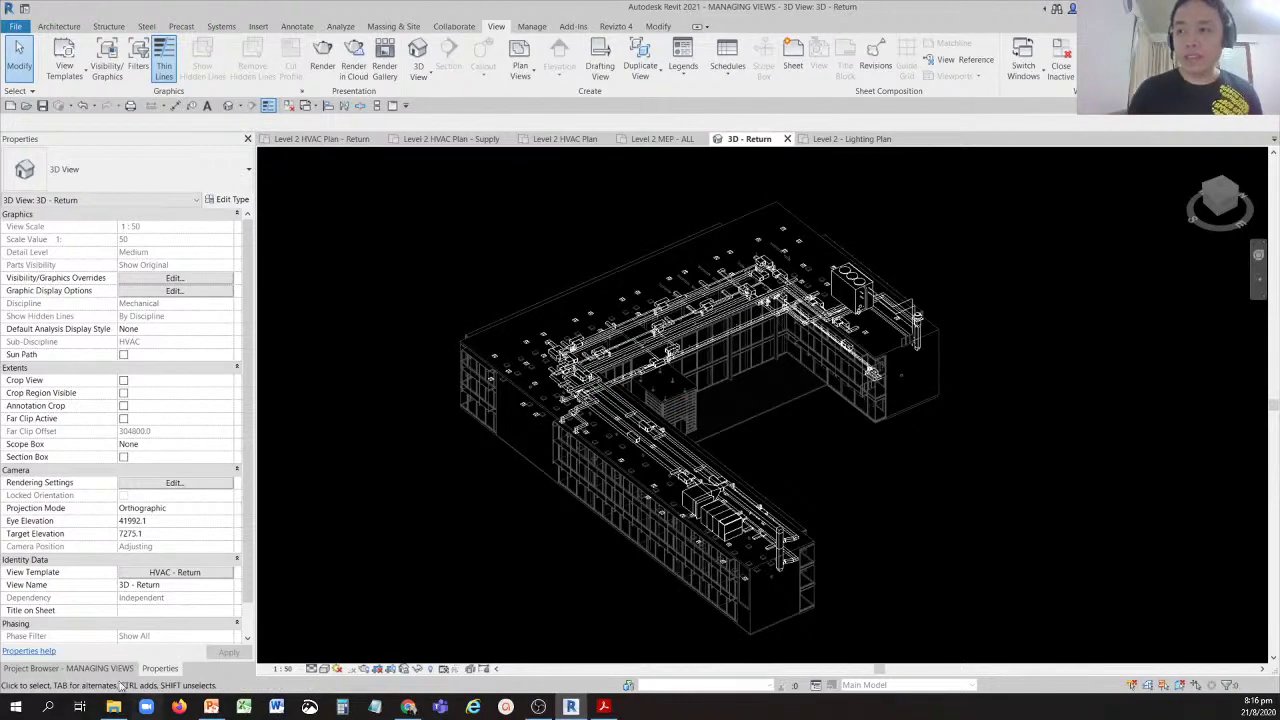
Duplicate the 3D - Return view from the Project Browser.
click(67, 668)
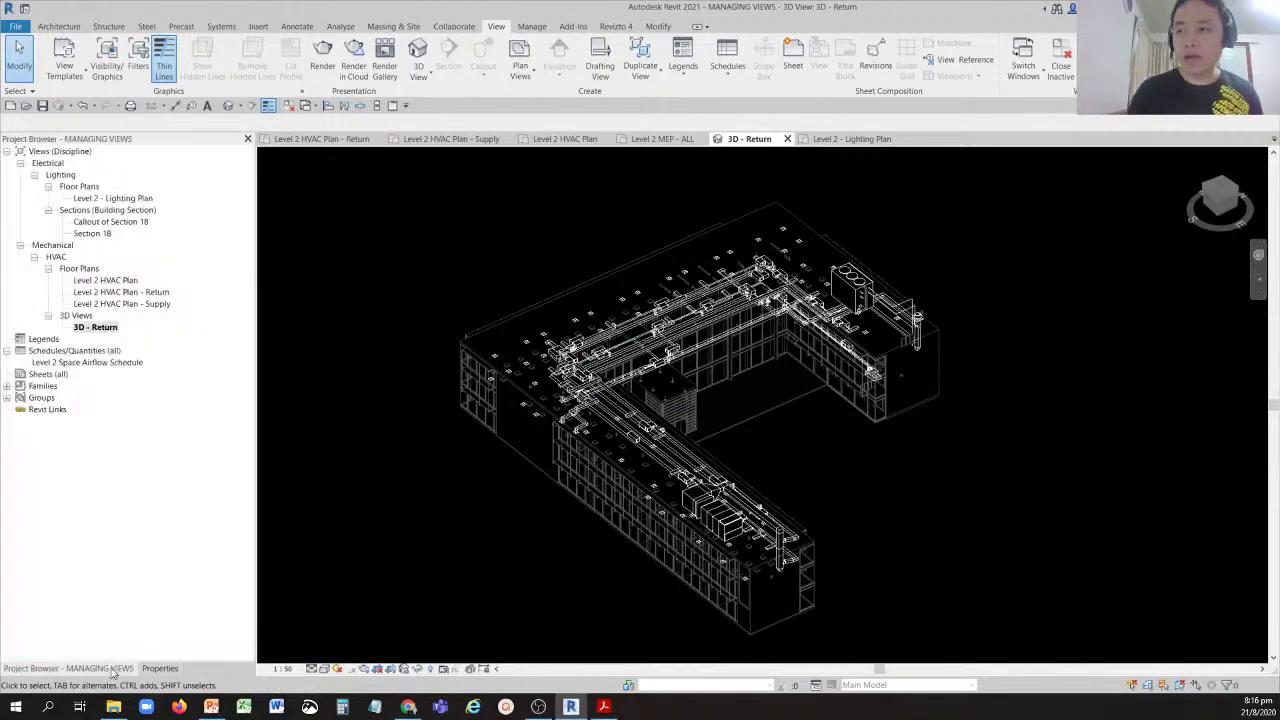
right_click(94, 335)
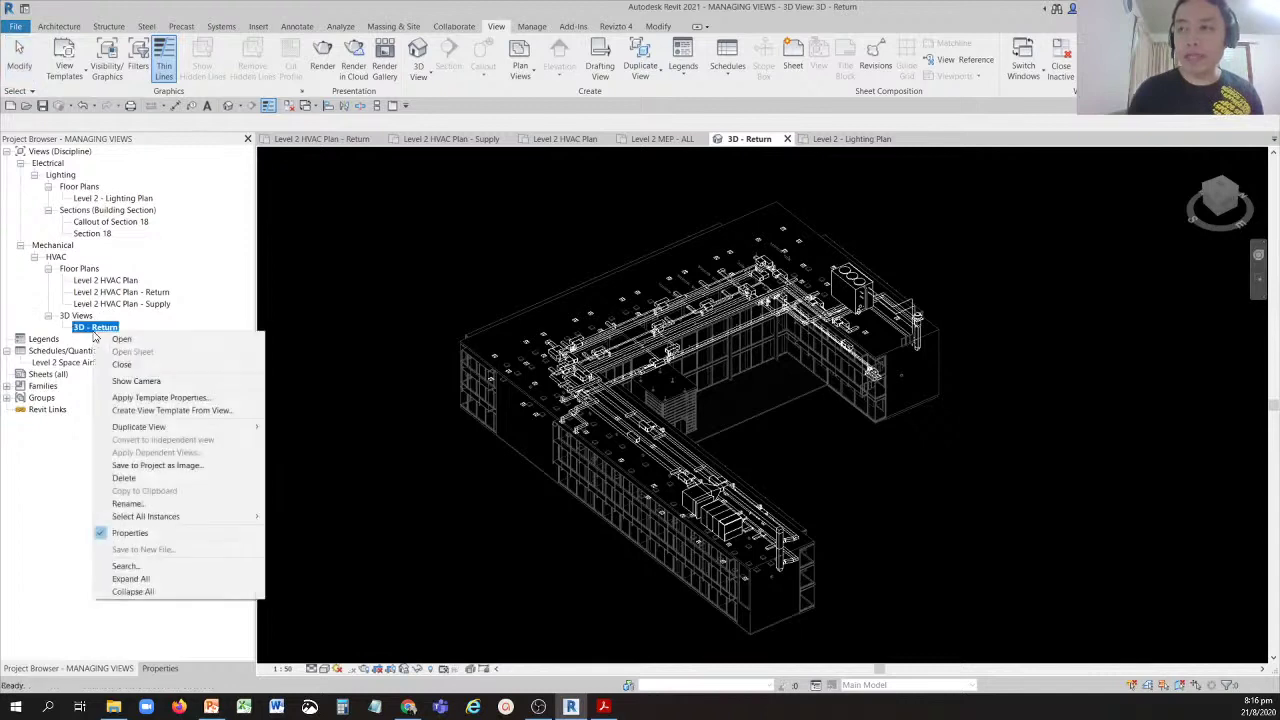
mouse_move(234, 427)
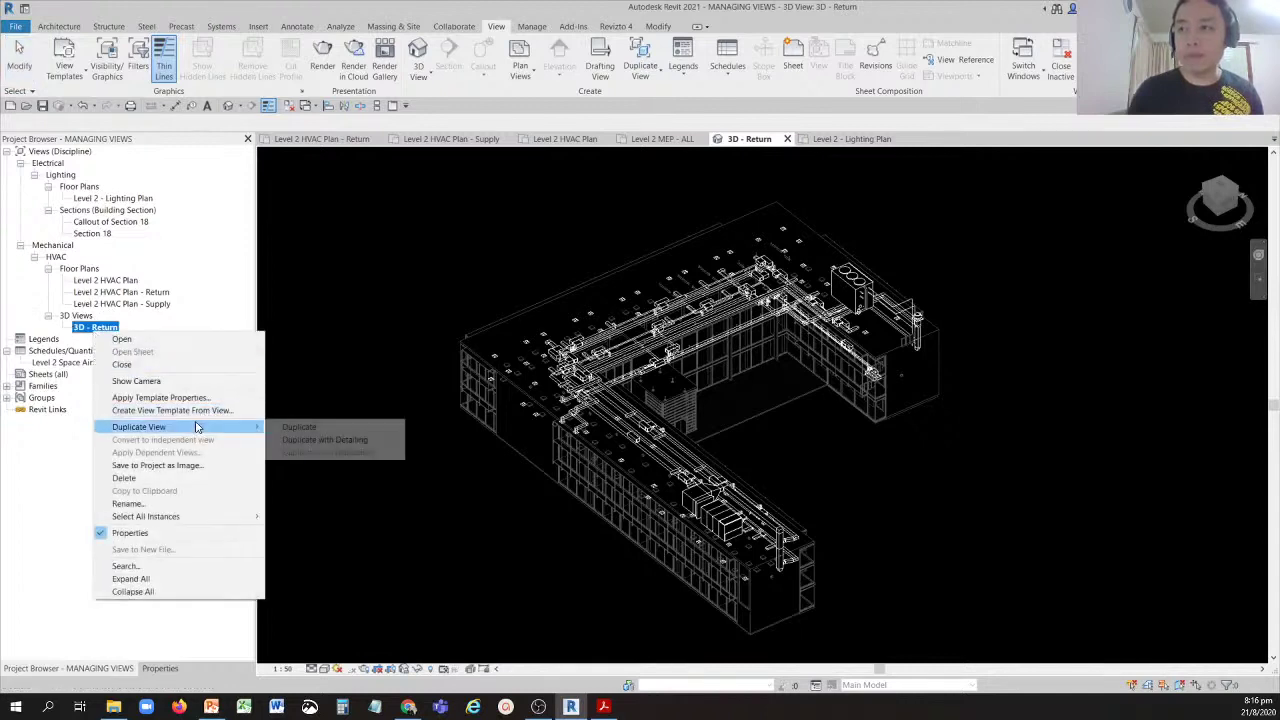
click(301, 432)
Rename the copied view to '3D - Supply'.
right_click(108, 340)
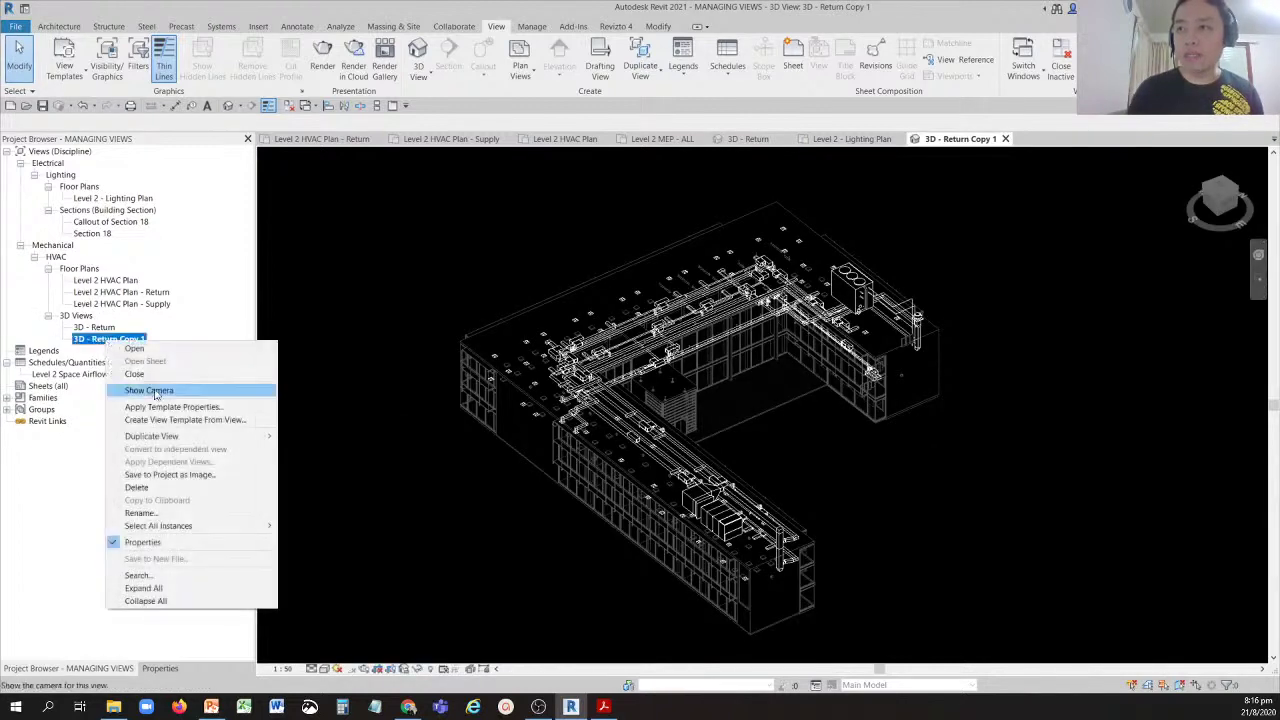
click(140, 512)
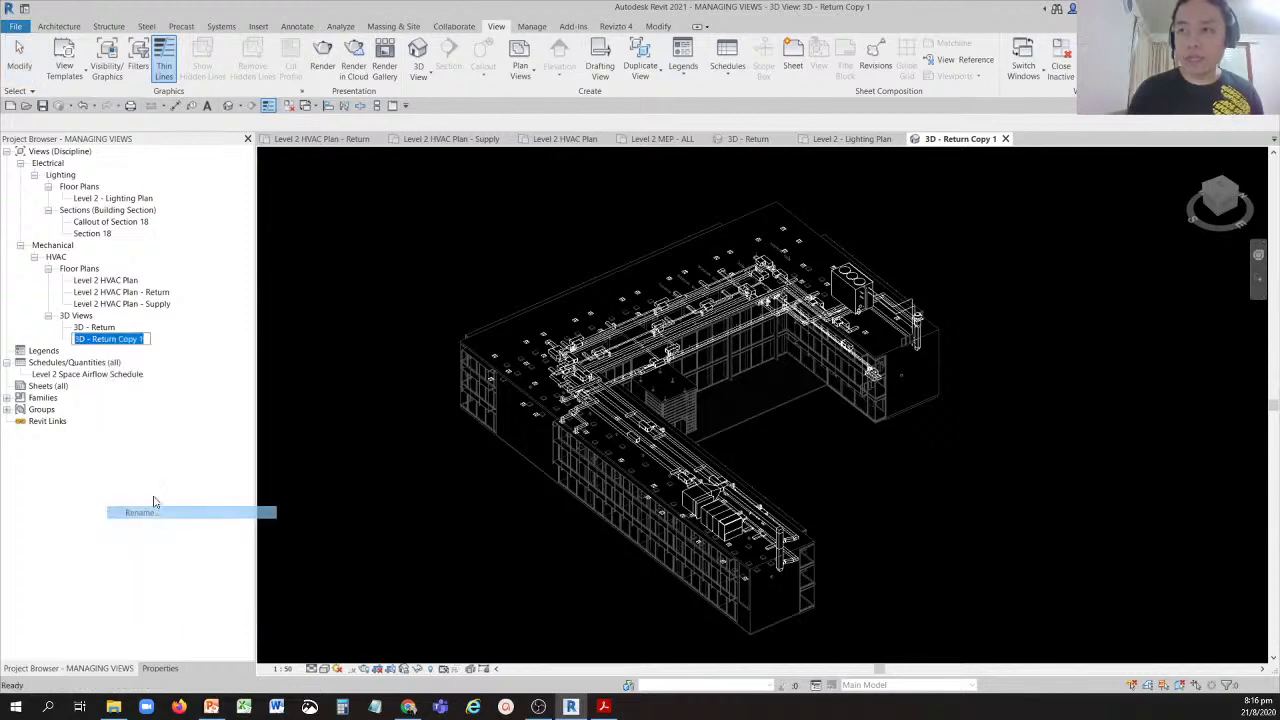
click(148, 340)
key(BackSpace)
key(BackSpace)
key(BackSpace)
key(BackSpace)
key(BackSpace)
key(BackSpace)
key(BackSpace)
key(BackSpace)
key(BackSpace)
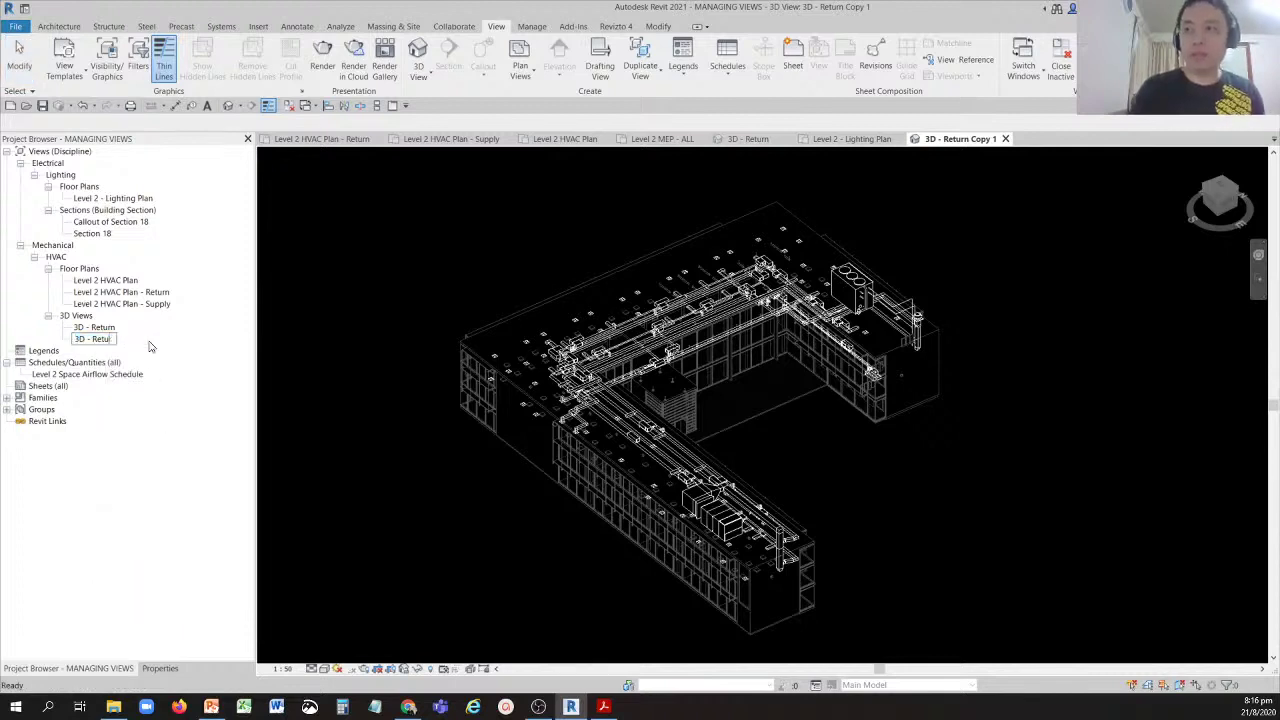
key(BackSpace)
key(BackSpace)
key(BackSpace)
key(BackSpace)
text(Supply)
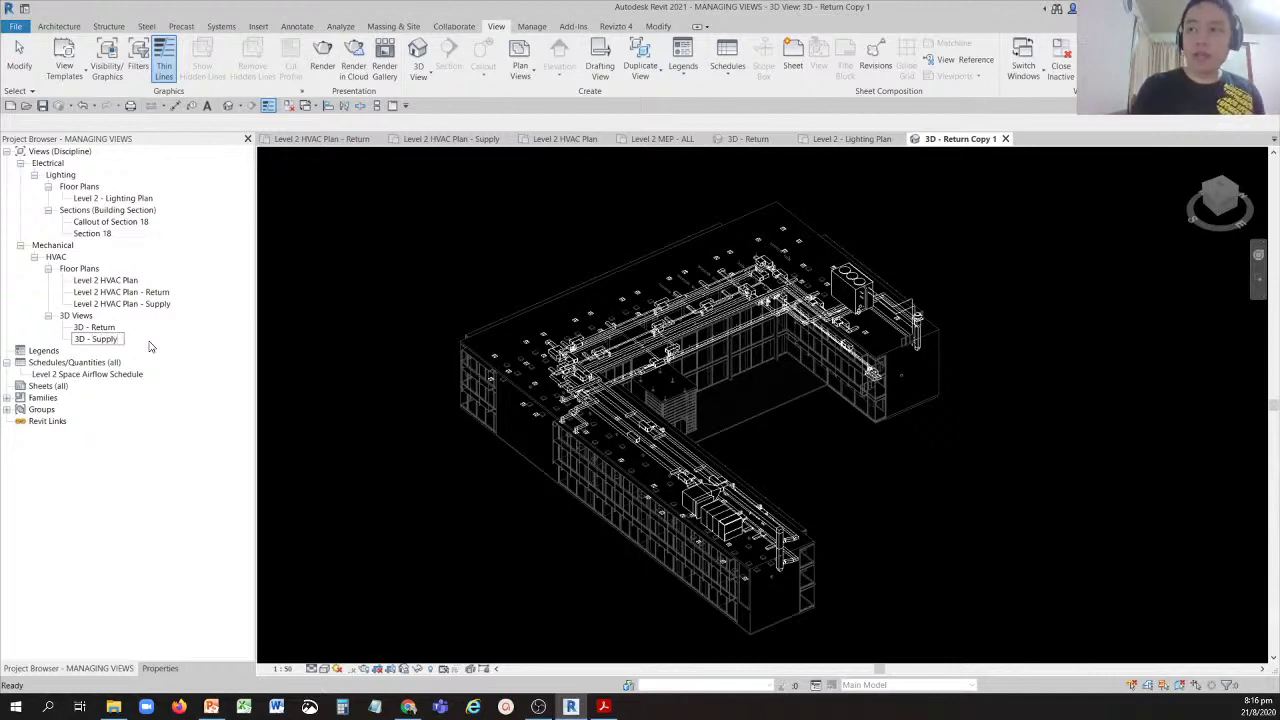
key(Return)
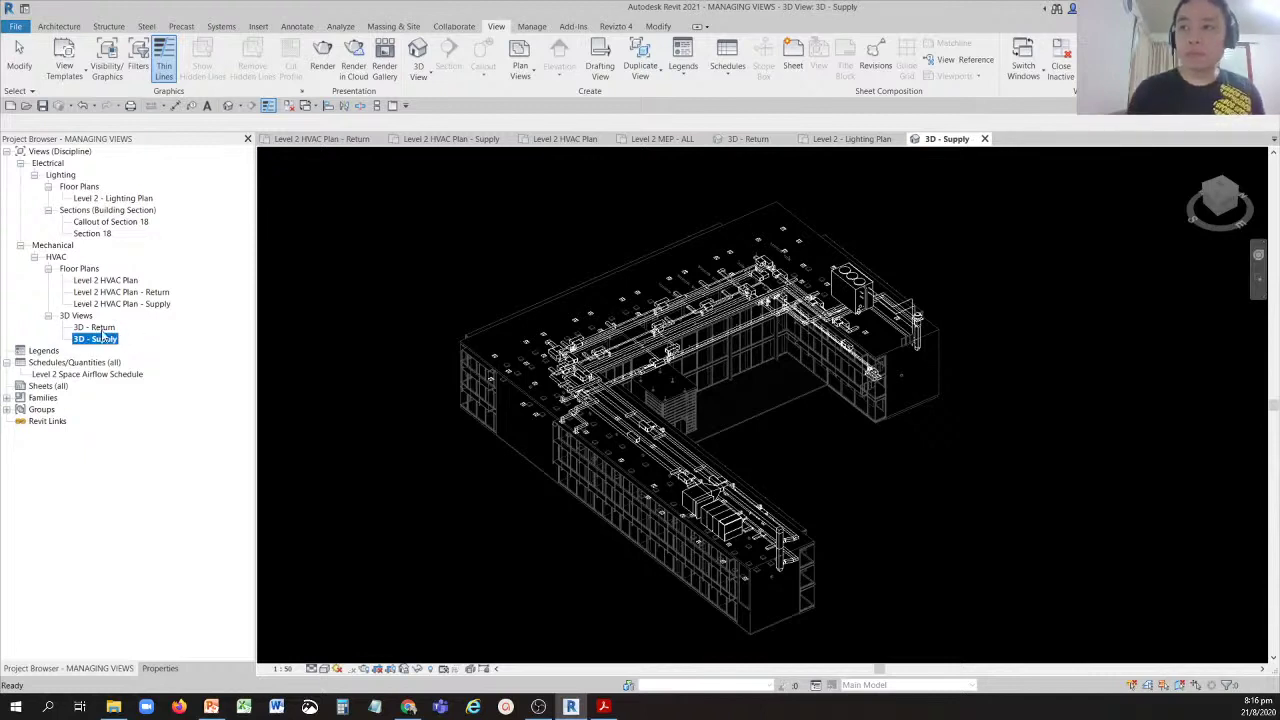
Assign the HVAC - Supply template to 3D - Supply, filtered to Floor, Structural, Area Plans.
click(160, 668)
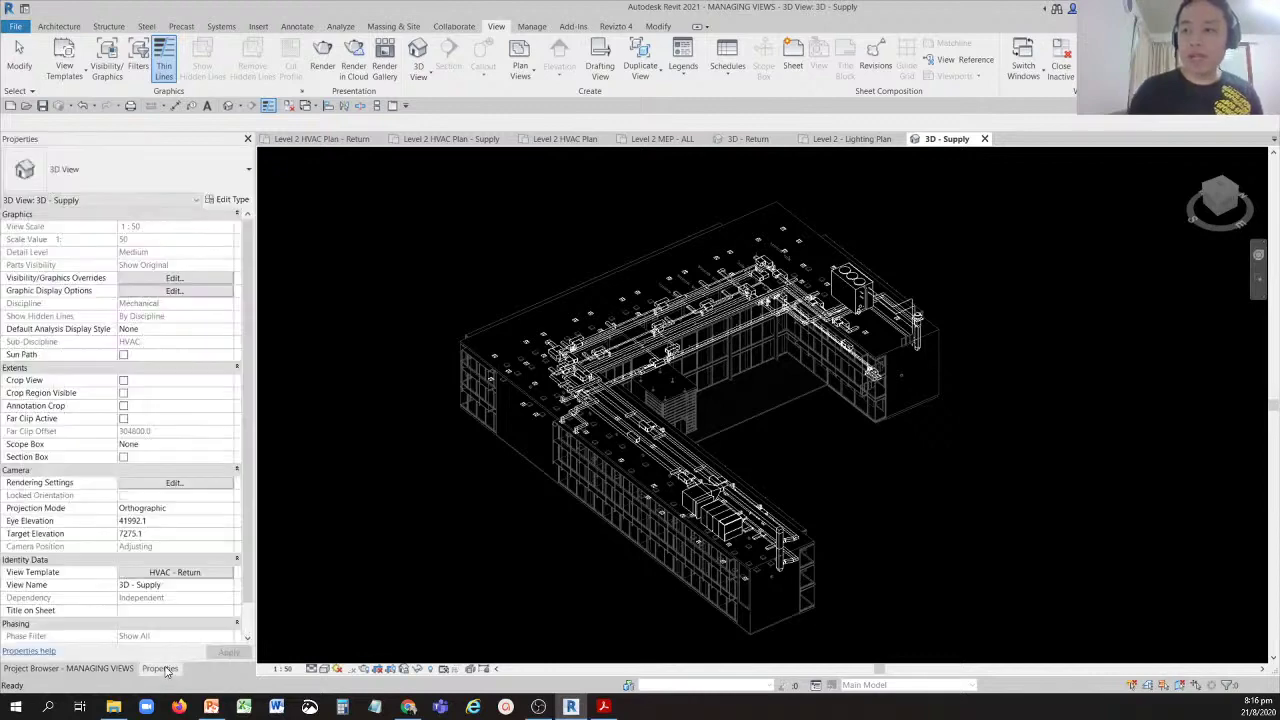
click(165, 575)
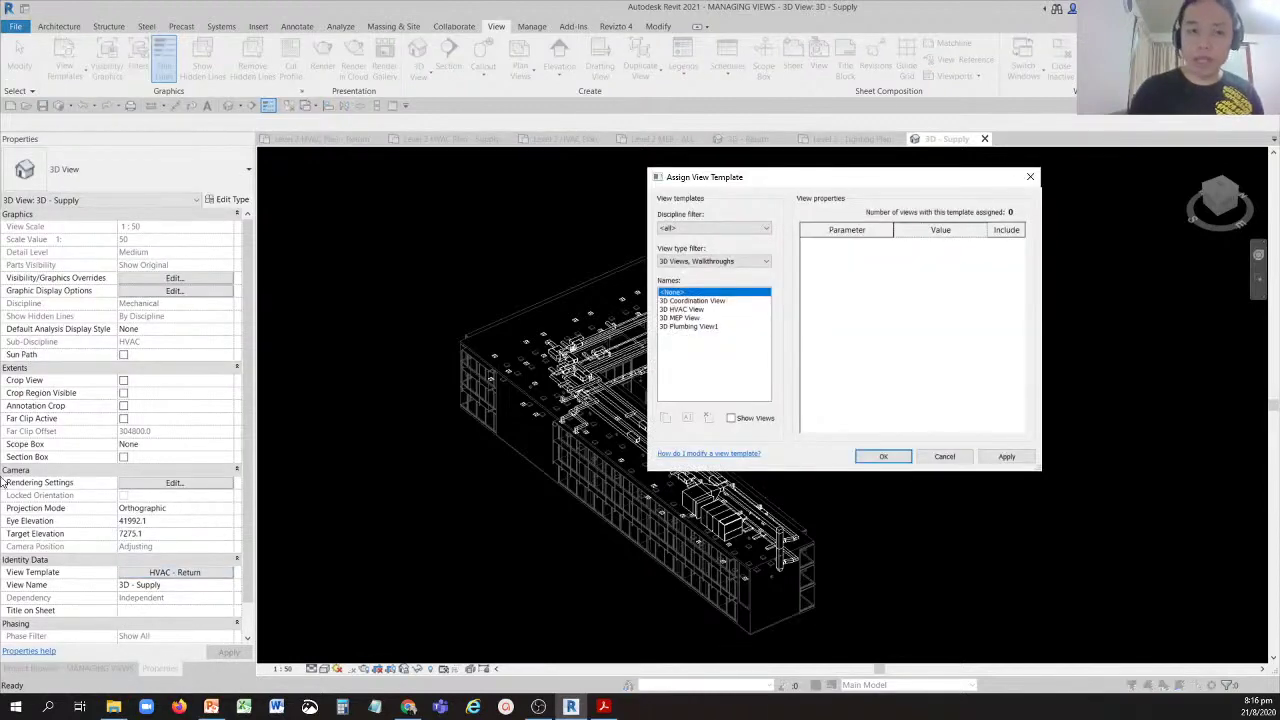
click(766, 261)
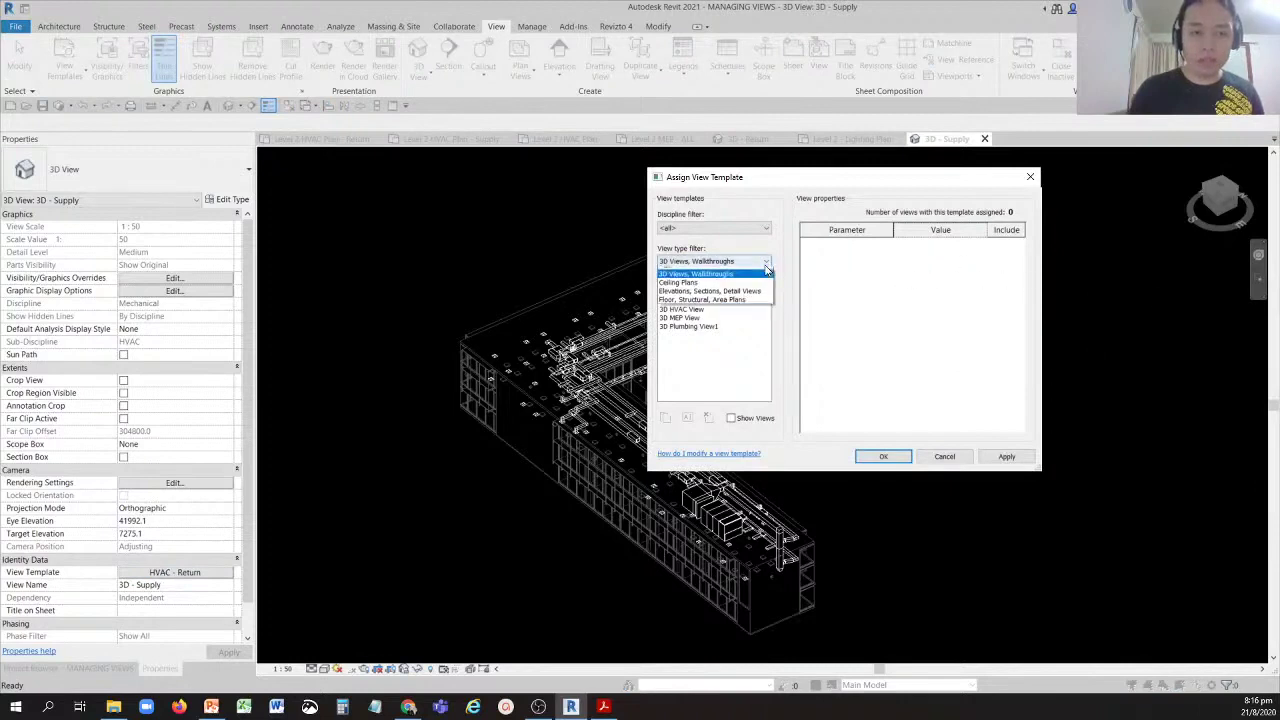
click(714, 298)
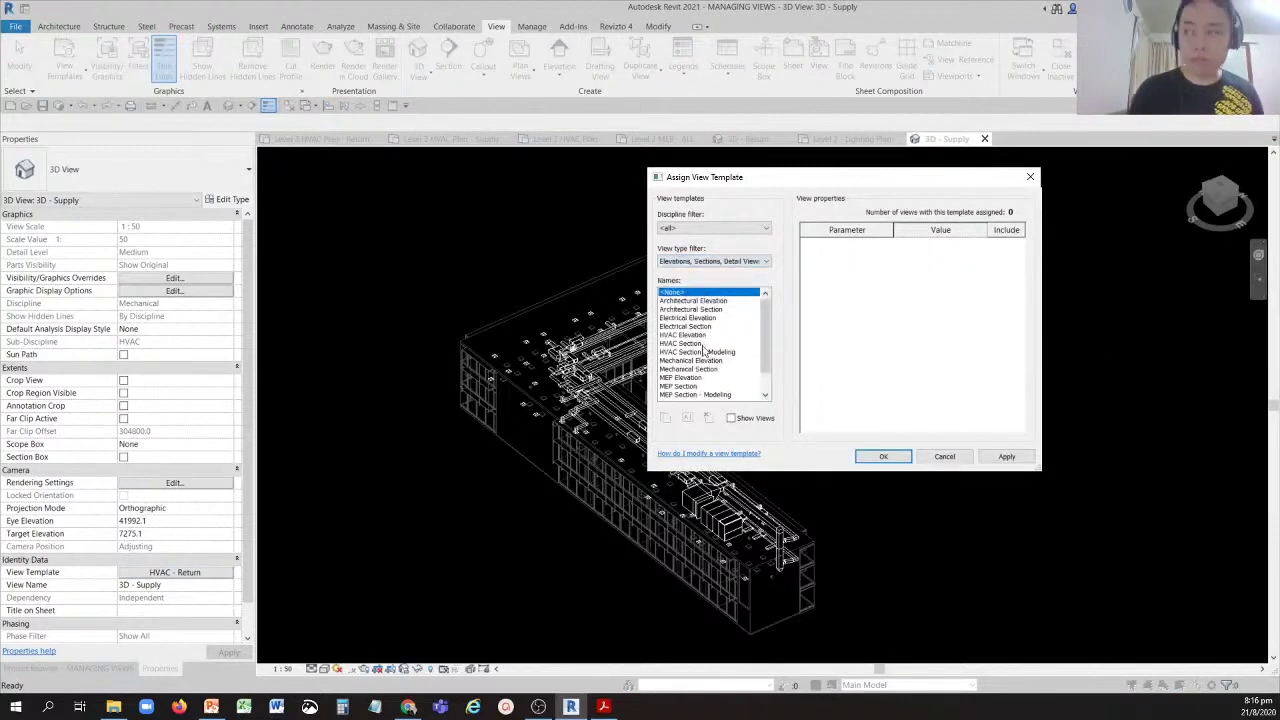
click(697, 262)
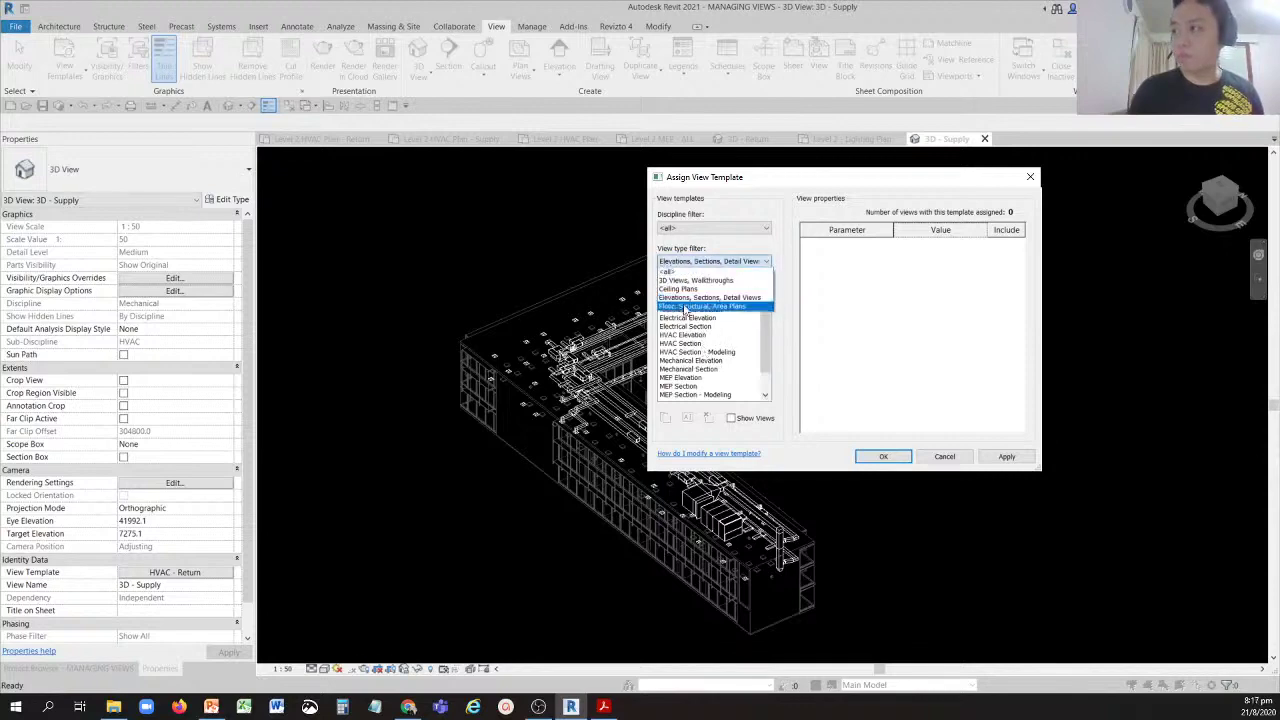
click(686, 307)
click(690, 343)
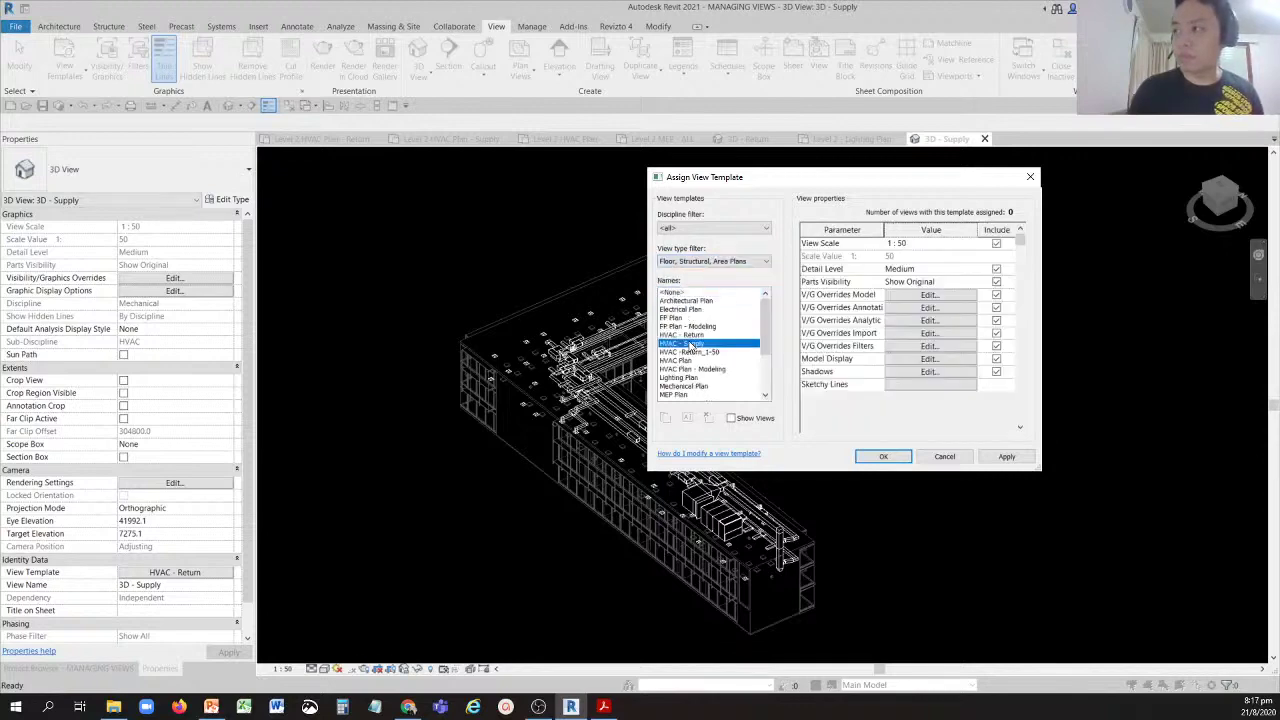
click(881, 456)
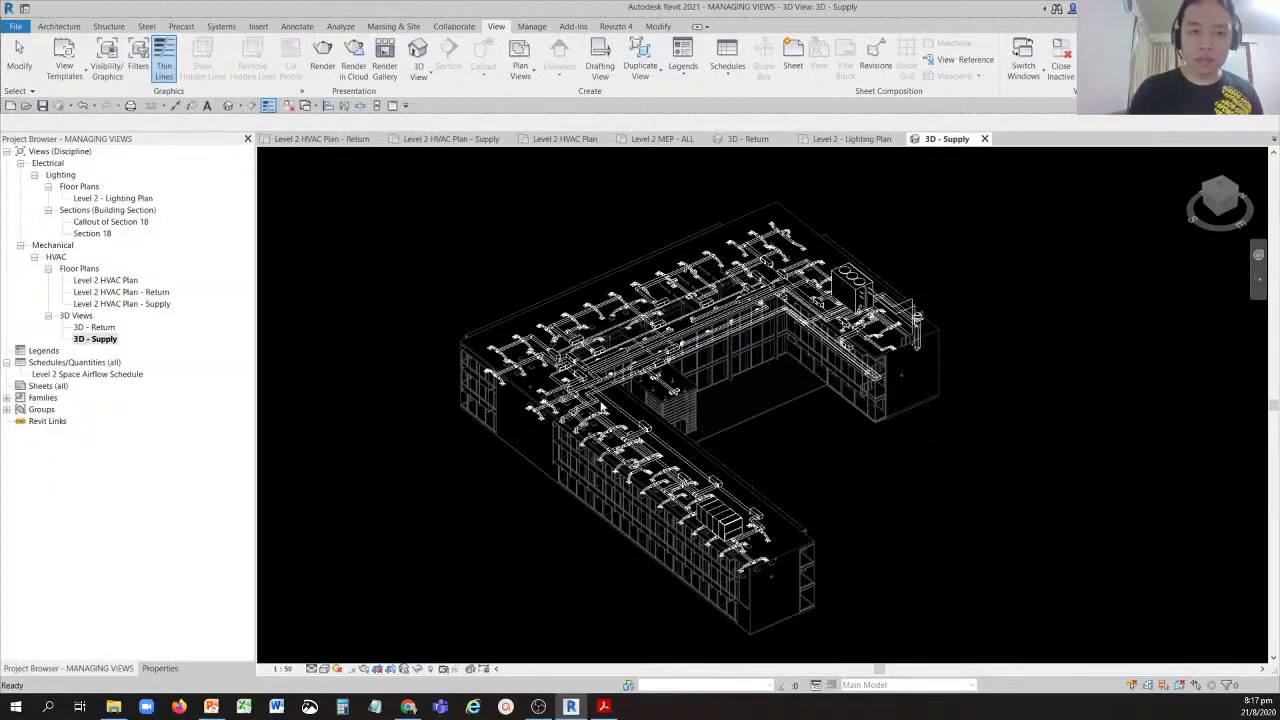
mouse_move(812, 430)
shift+middle_down()
mouse_move(835, 328)
mouse_move(826, 451)
shift+middle_up()
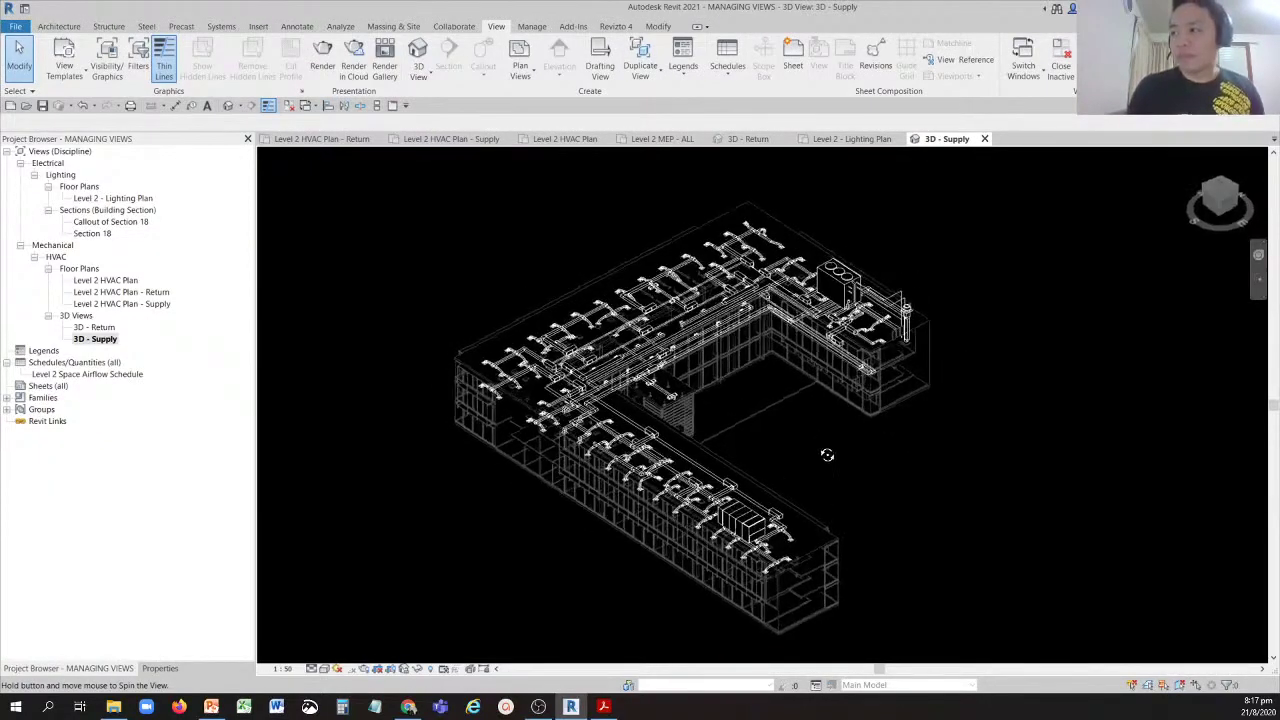
scroll(657, 480, up, 5)
scroll(770, 386, down, 8)
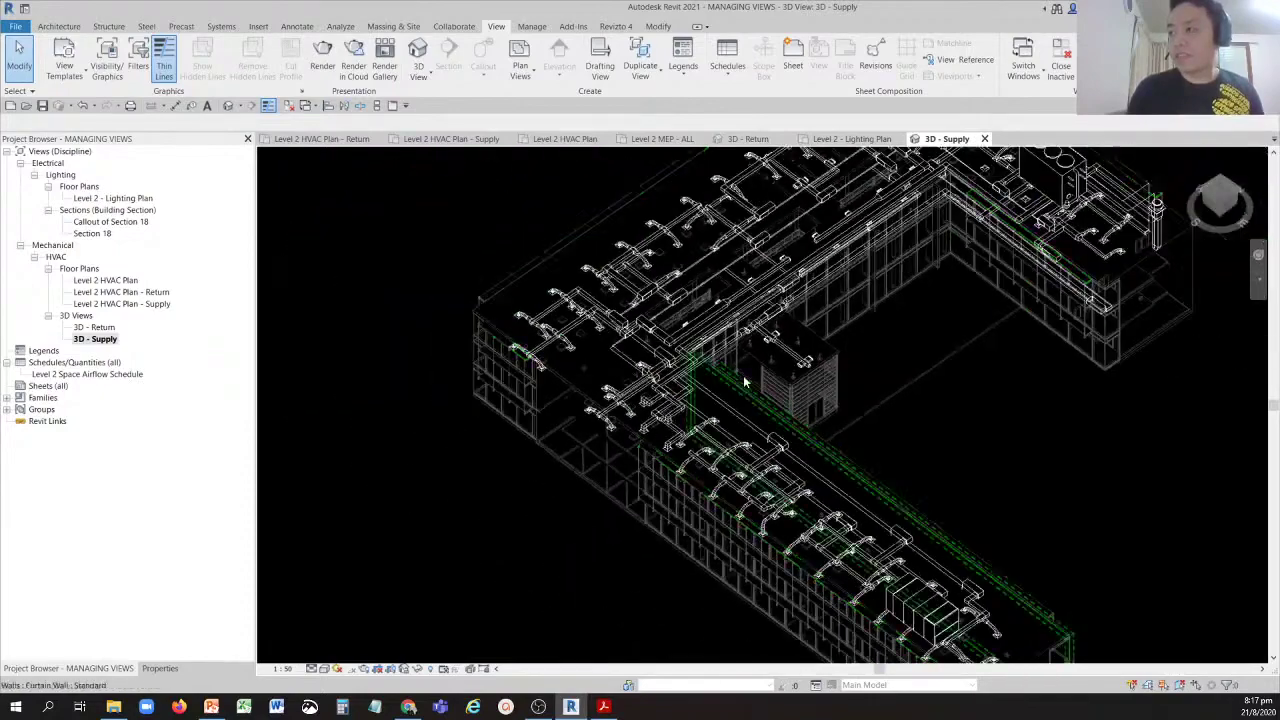
middle_drag(857, 379, 822, 382)
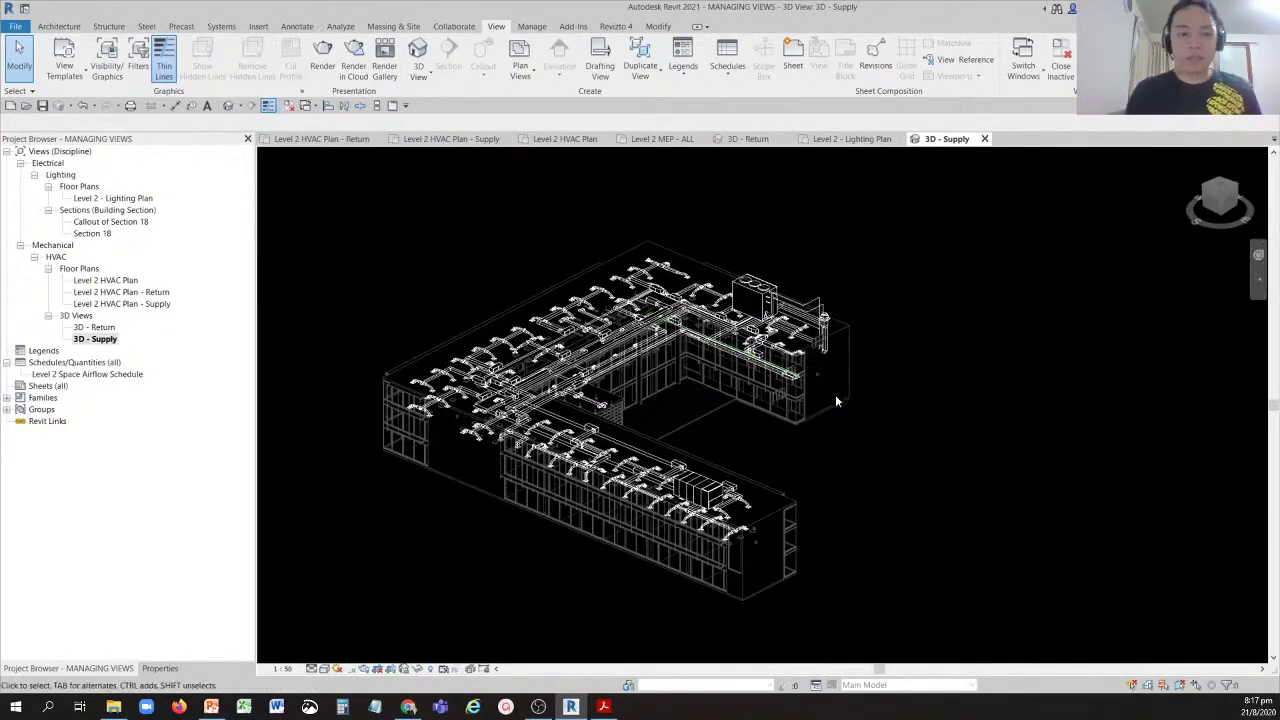
scroll(779, 433, up, 3)
scroll(778, 436, up, 2)
scroll(931, 462, down, 3)
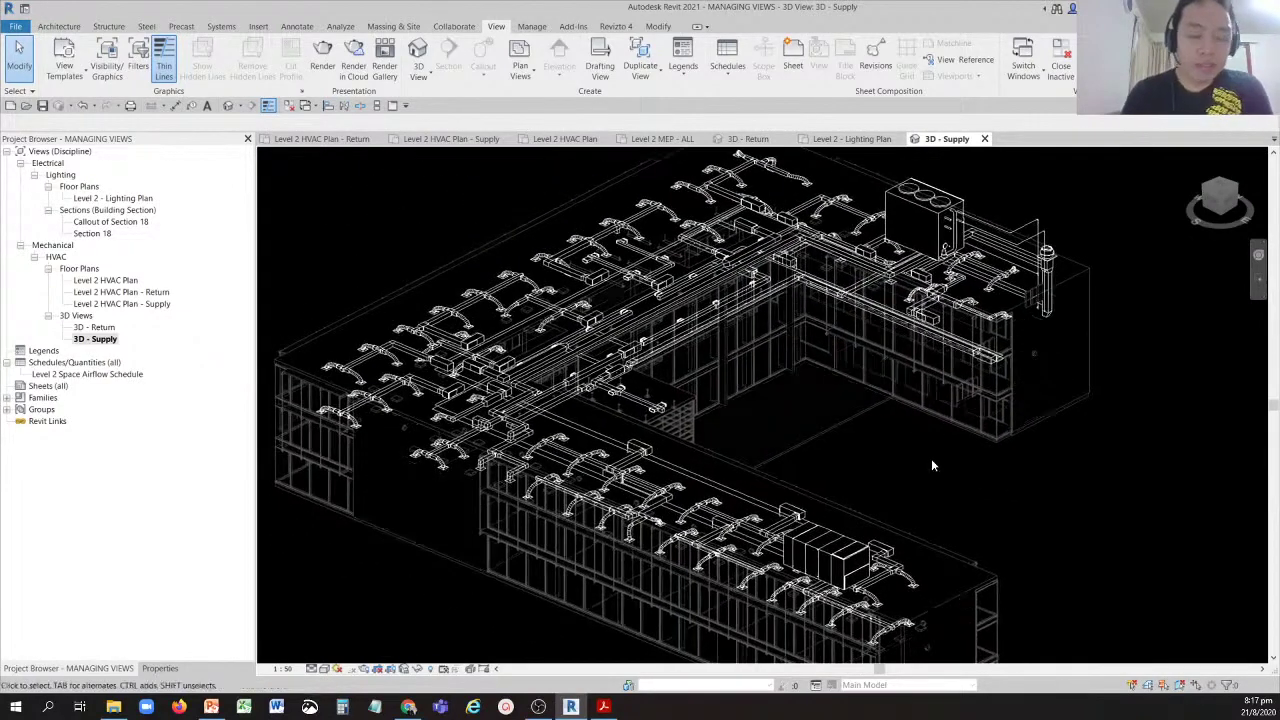
scroll(931, 462, down, 2)
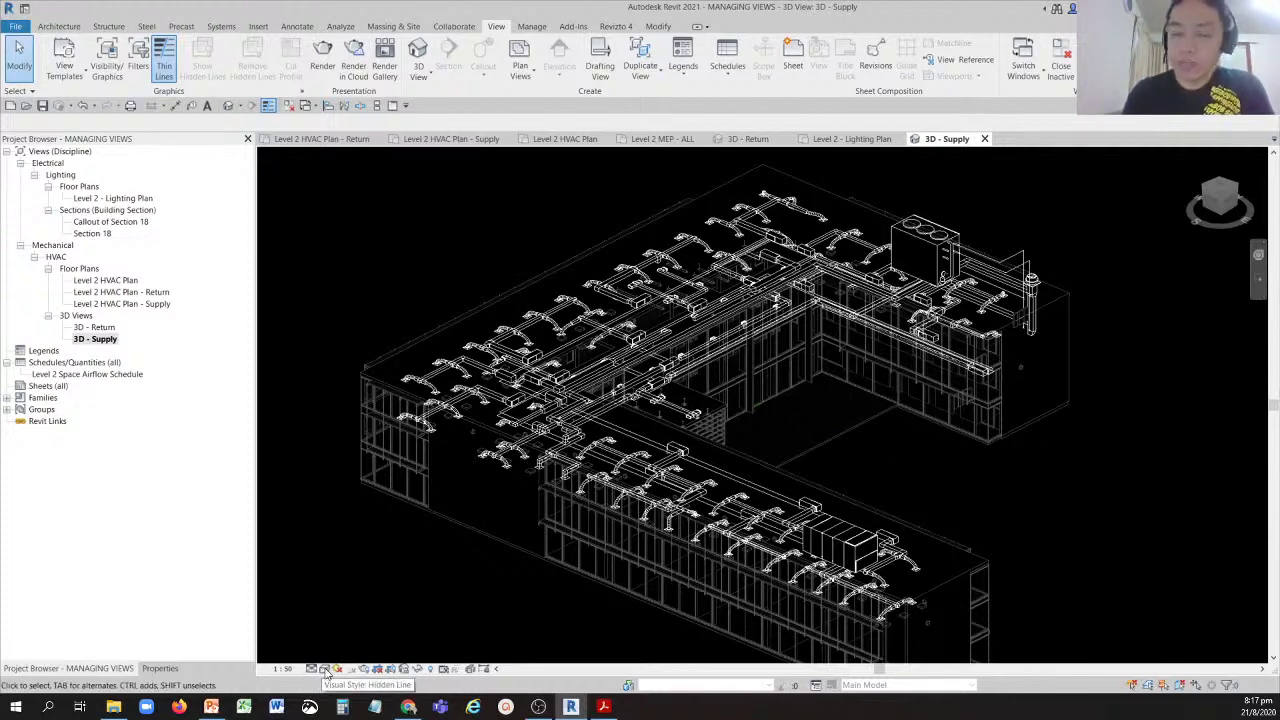
click(65, 78)
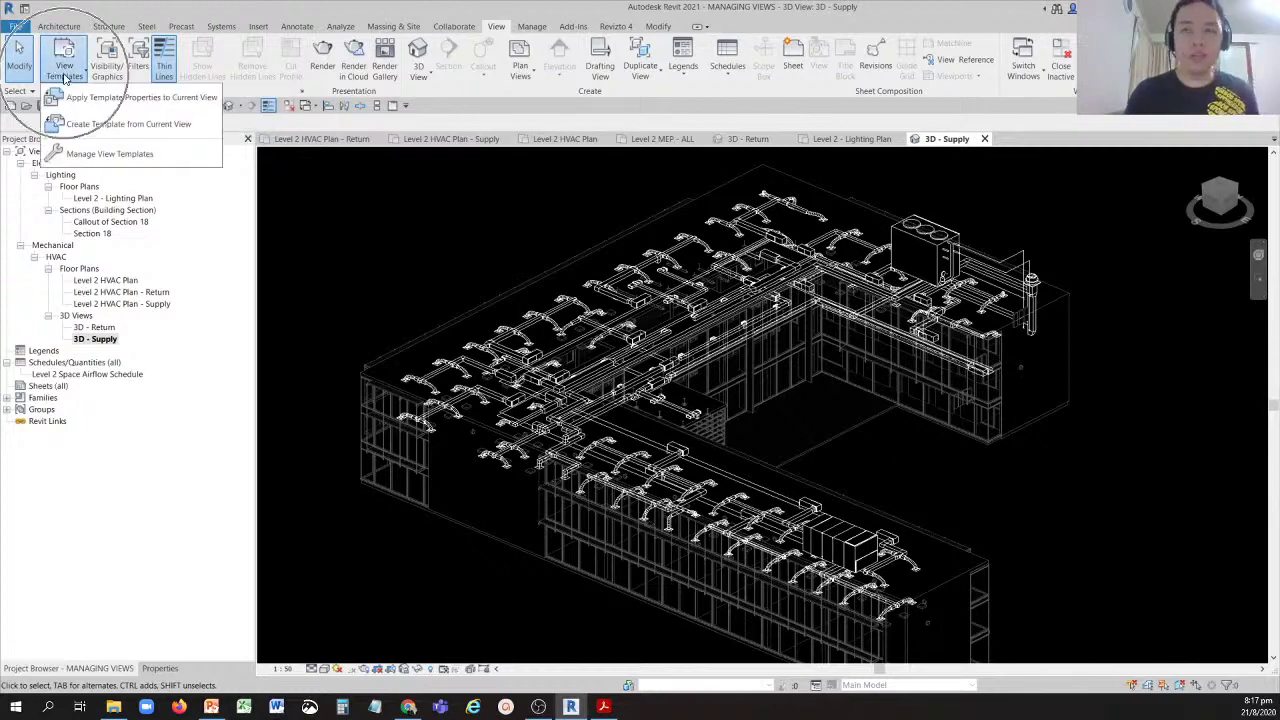
click(112, 156)
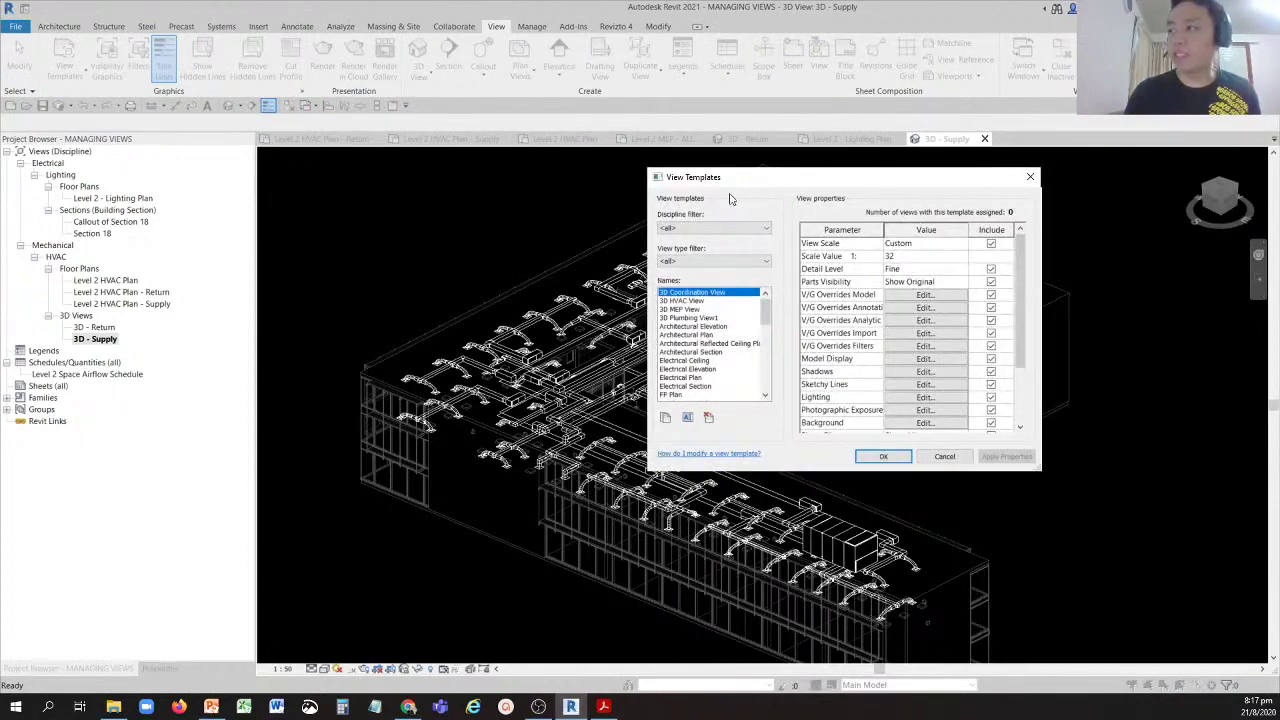
drag(738, 179, 377, 184)
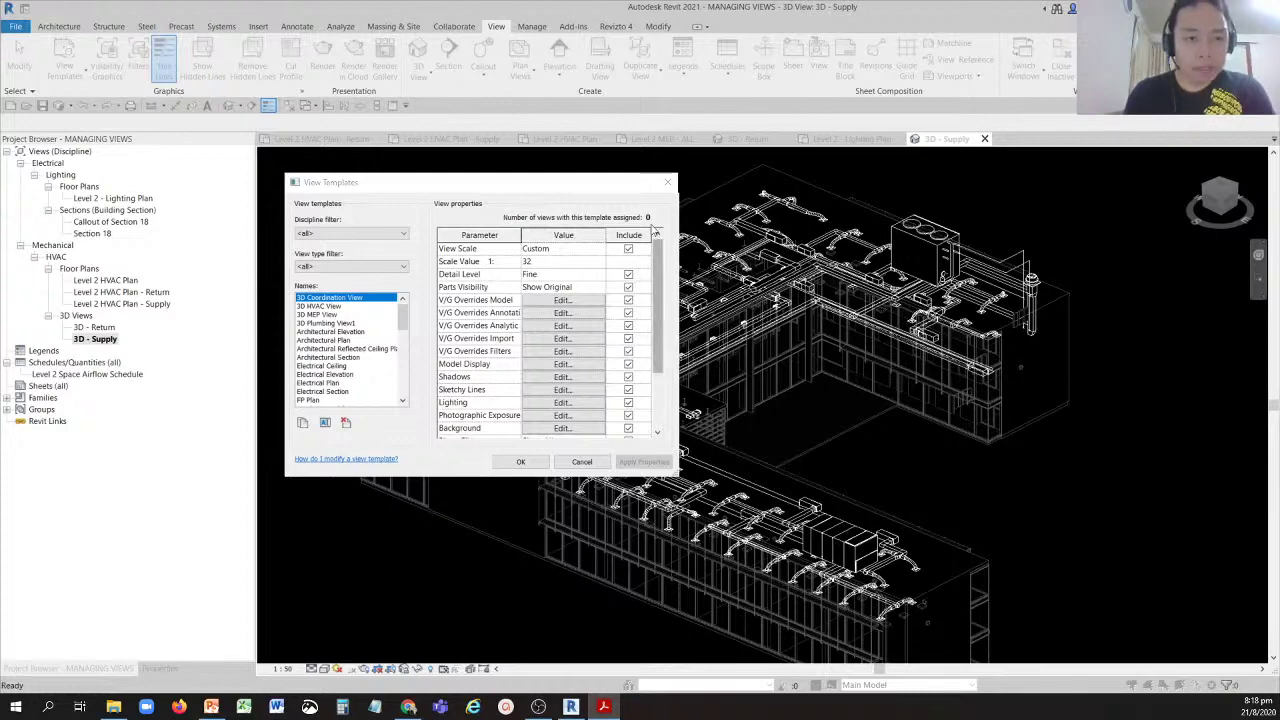
click(668, 185)
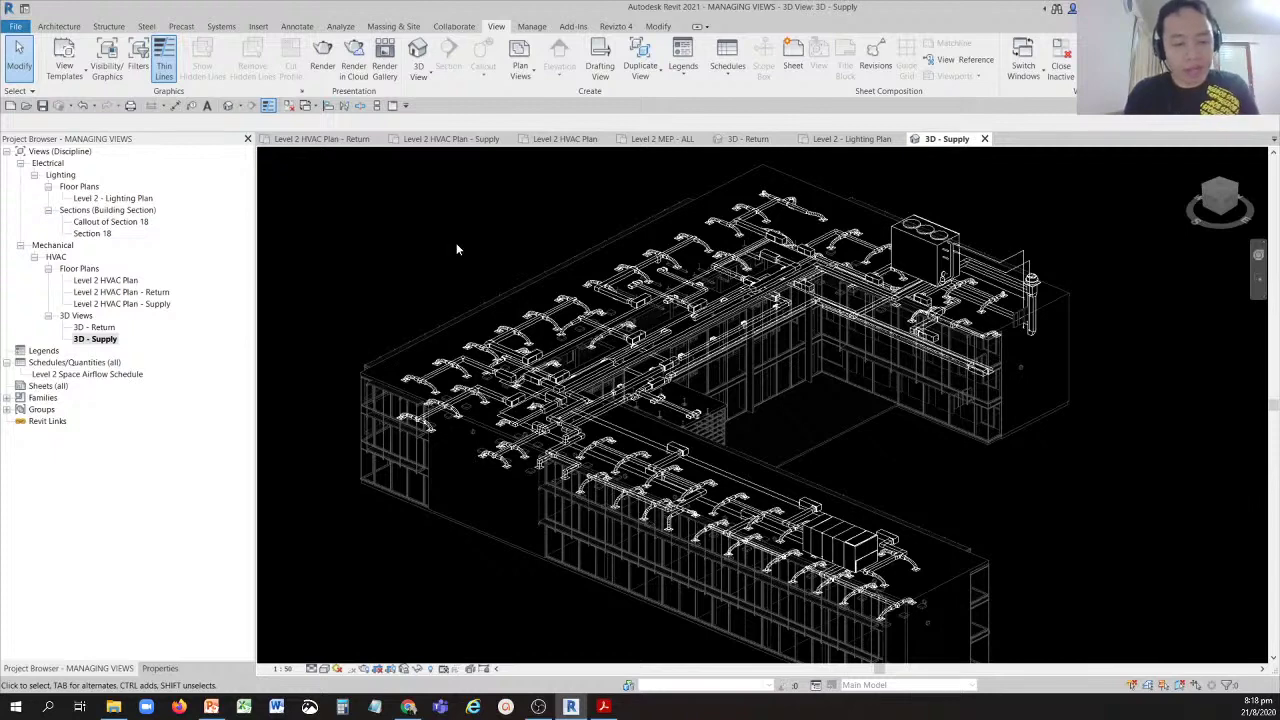
Tile all open views with WT and zoom every view to fit with ZA.
key(w)
key(t)
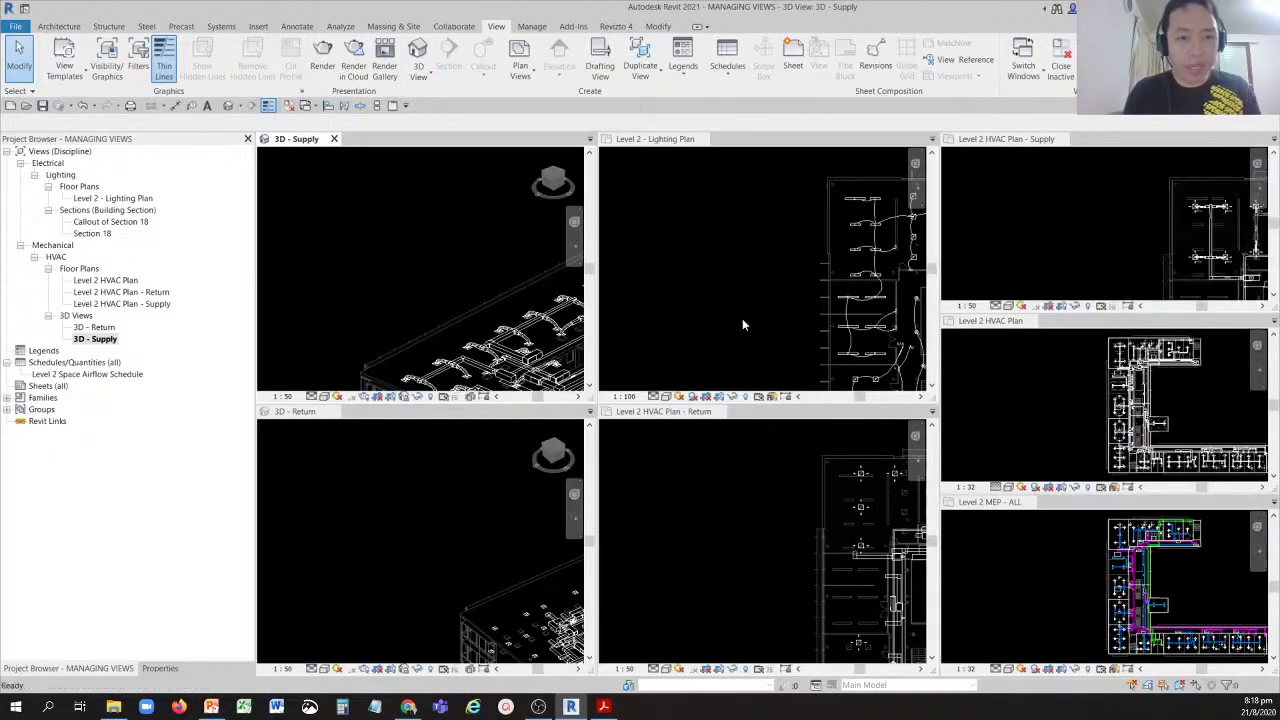
key(z)
key(a)
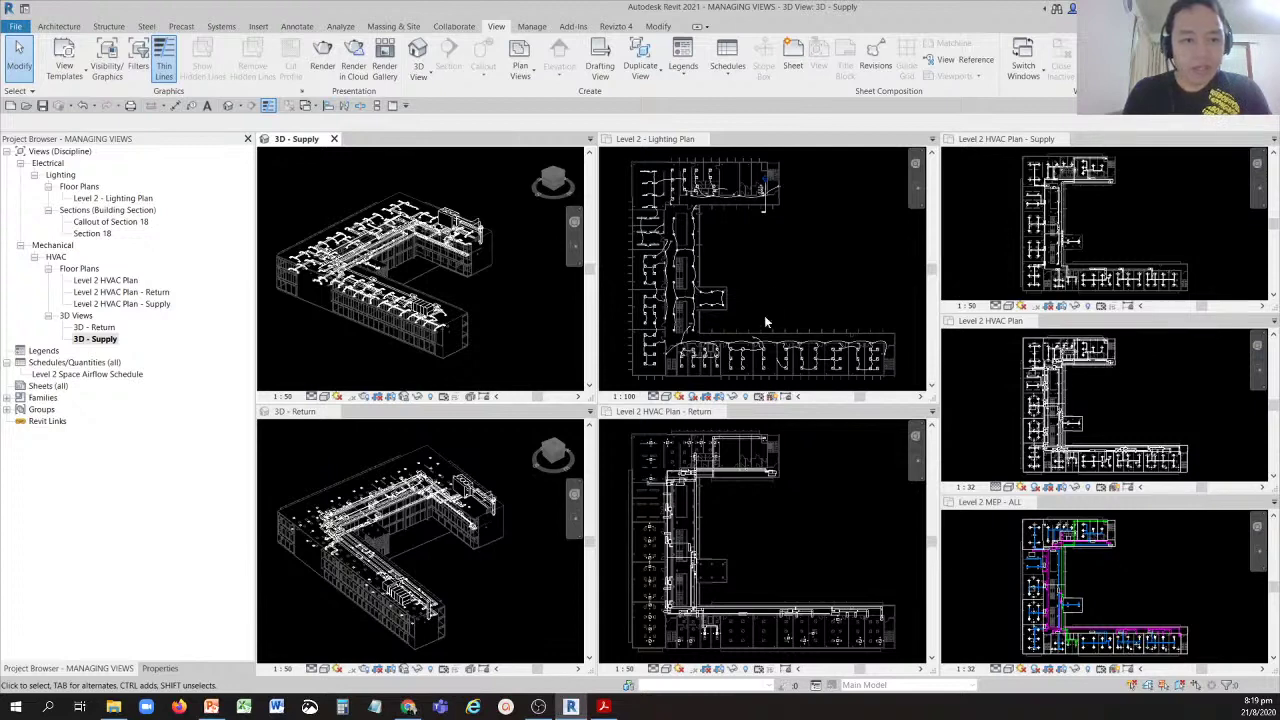
Switch the active view between Level 2 - Lighting Plan and Level 2 MEP - ALL, ending on MEP - ALL.
click(775, 278)
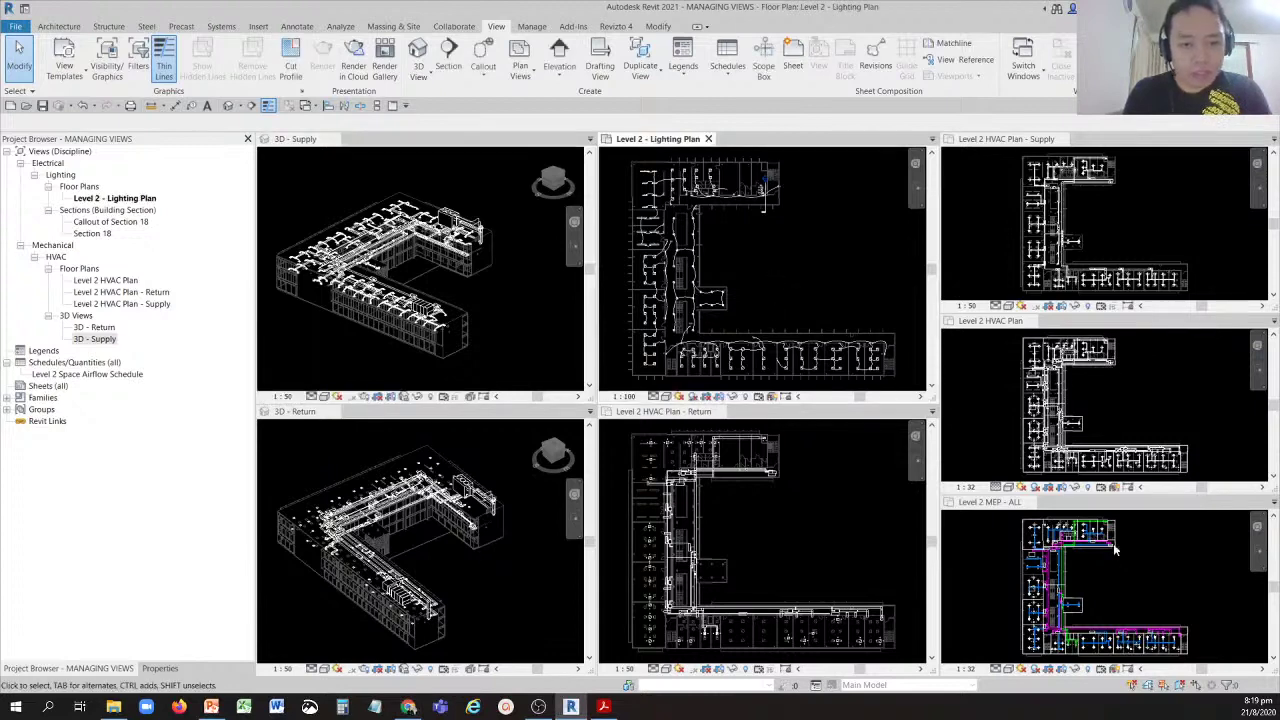
click(1155, 540)
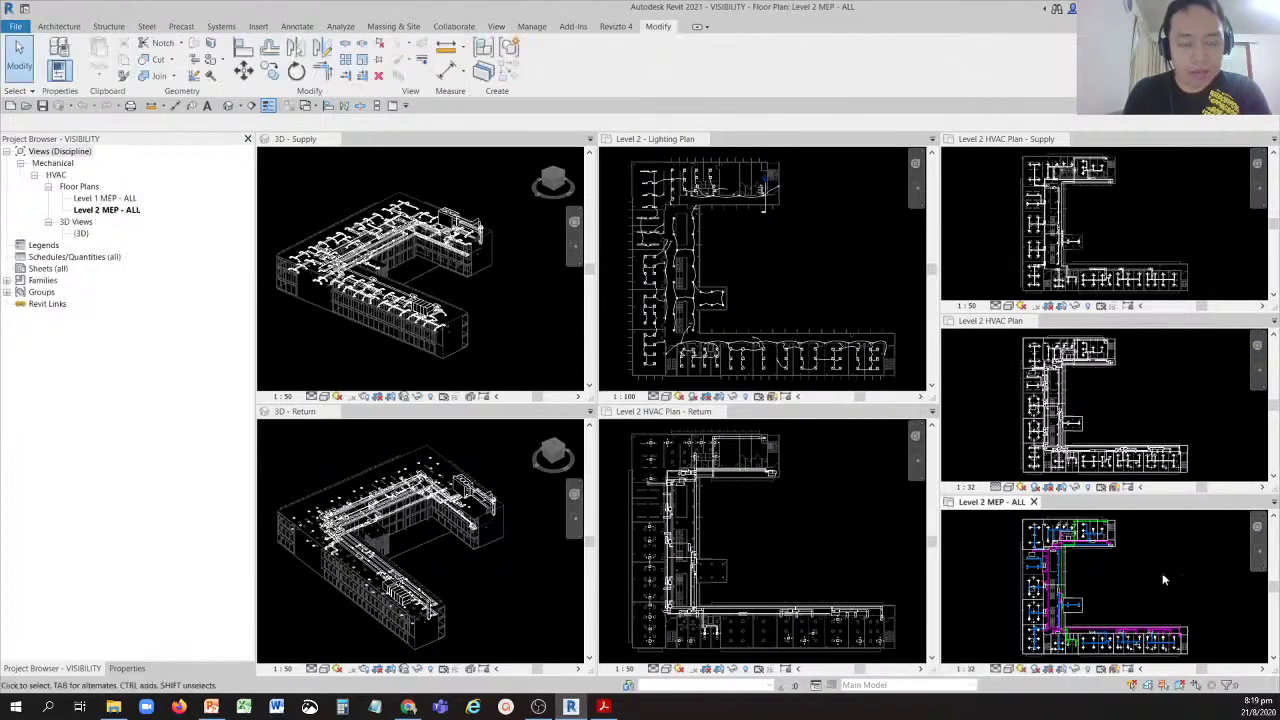
click(757, 225)
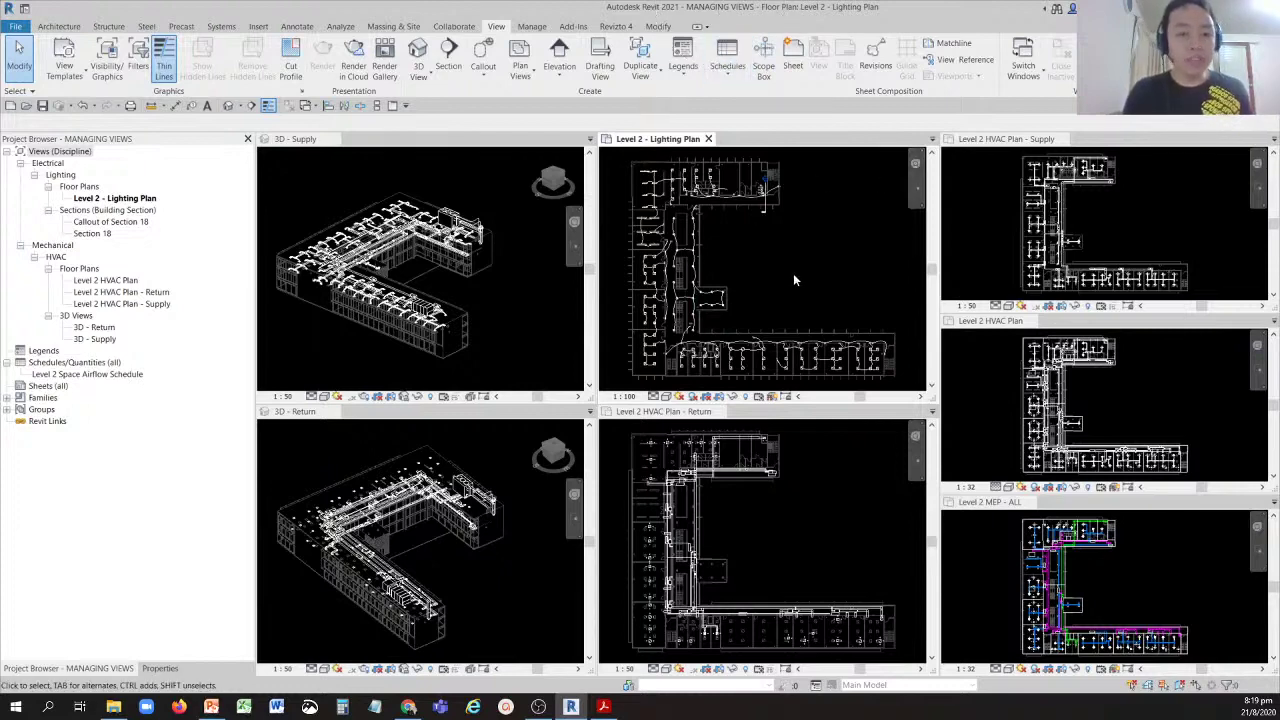
click(1124, 574)
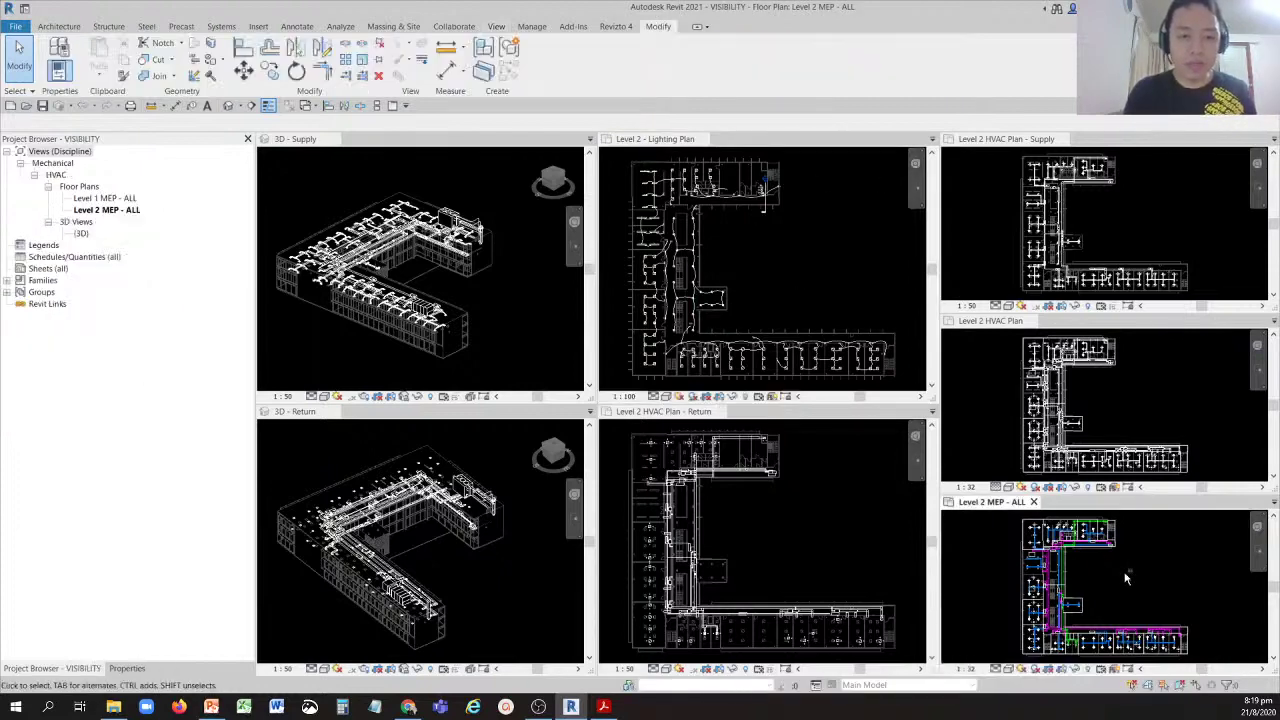
click(1124, 574)
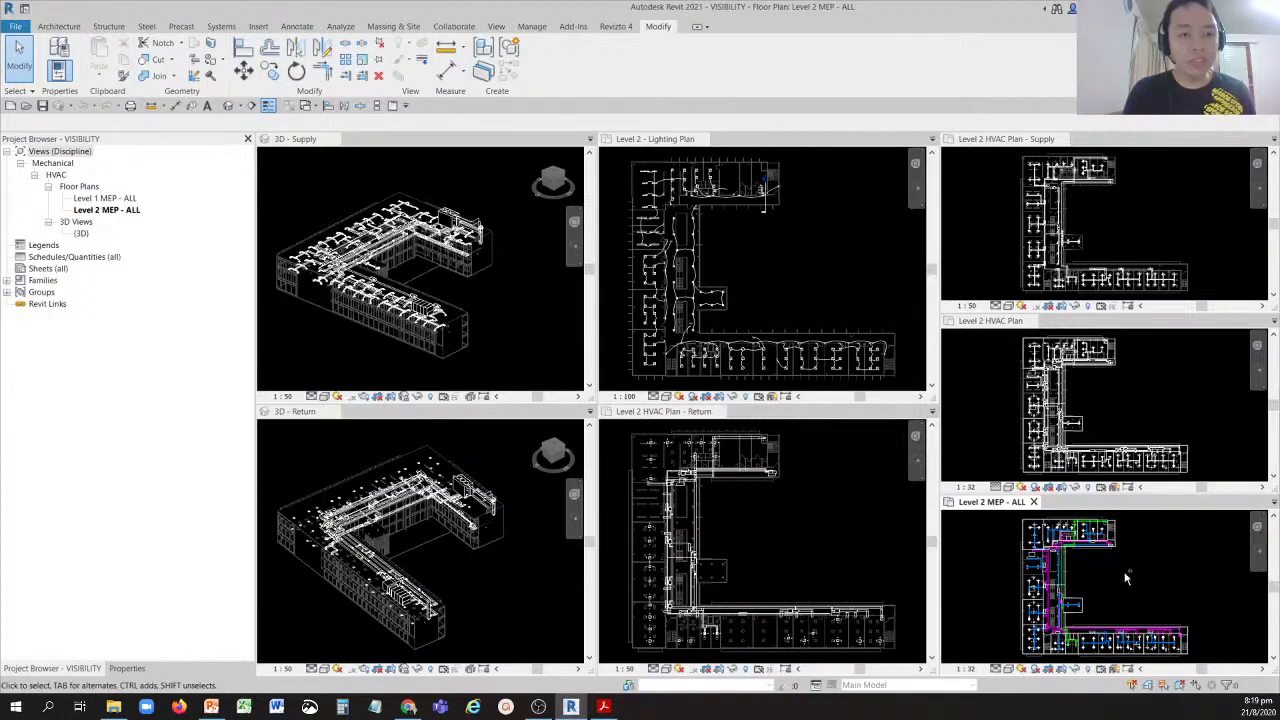
click(1125, 574)
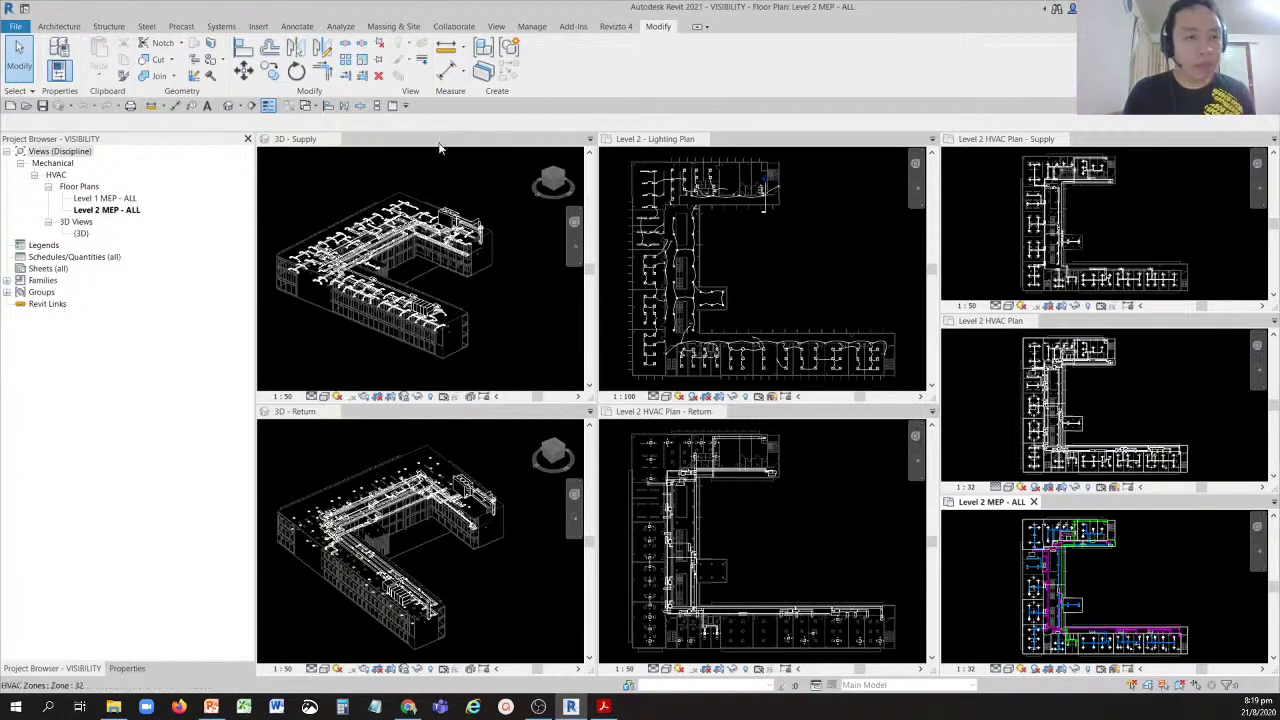
Return to tabbed views, zoom Level 2 MEP - ALL to fit, and close all inactive views.
click(393, 106)
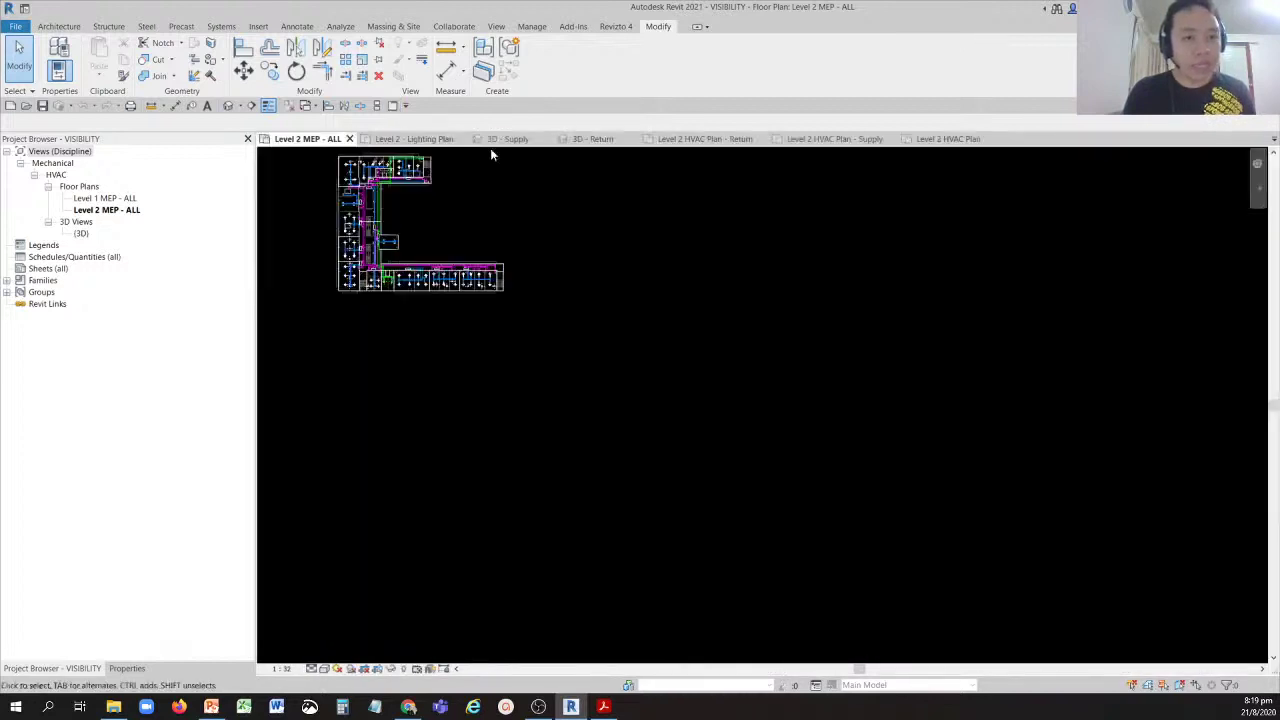
middle_drag(530, 270, 651, 437)
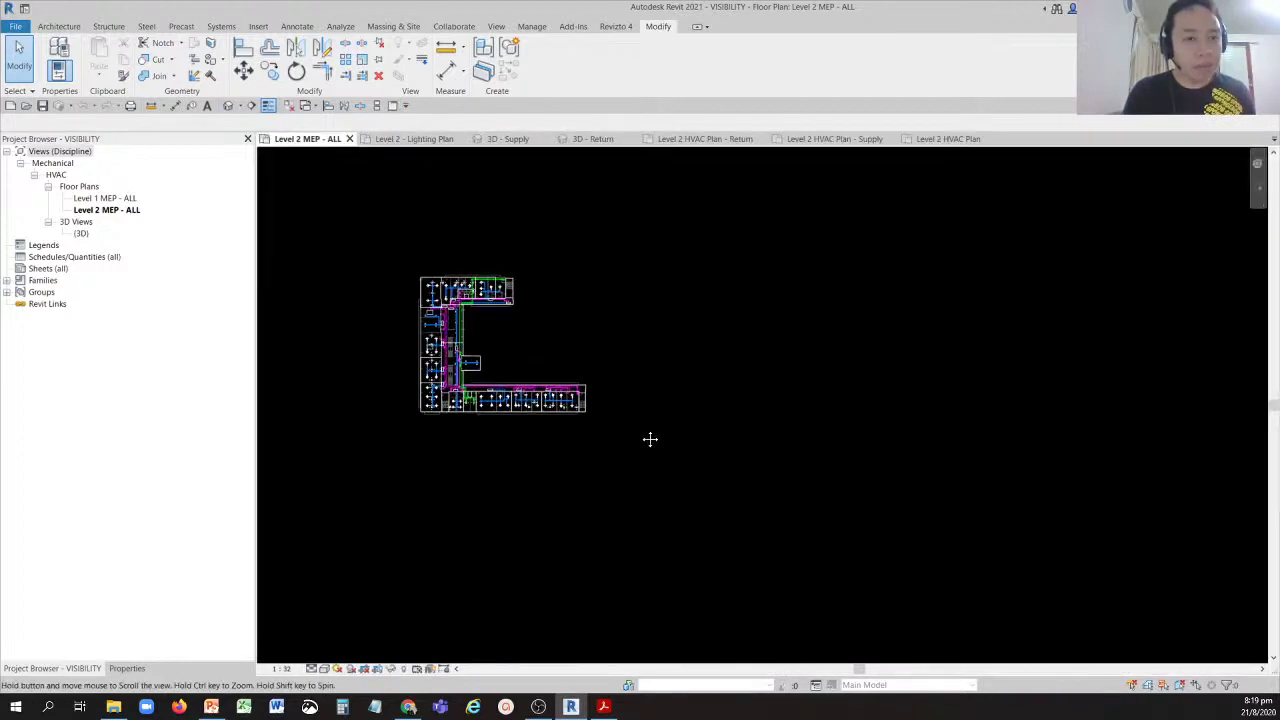
right_click(639, 353)
click(679, 462)
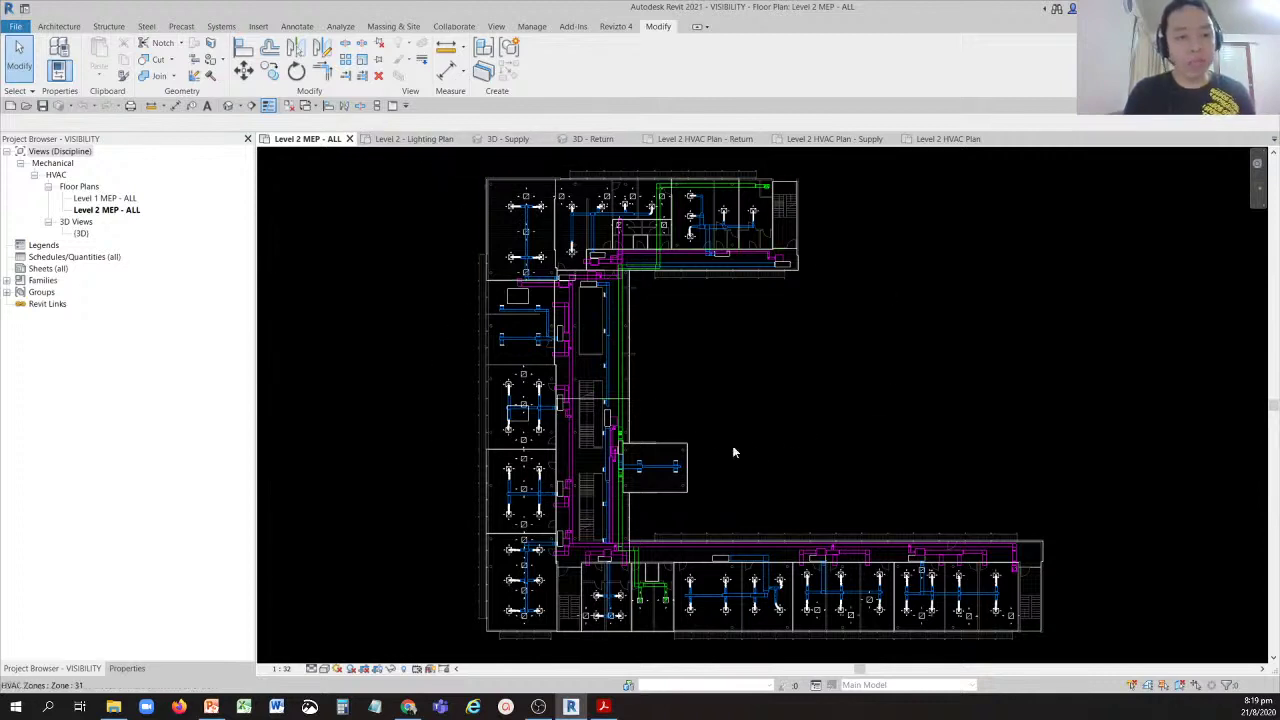
click(293, 110)
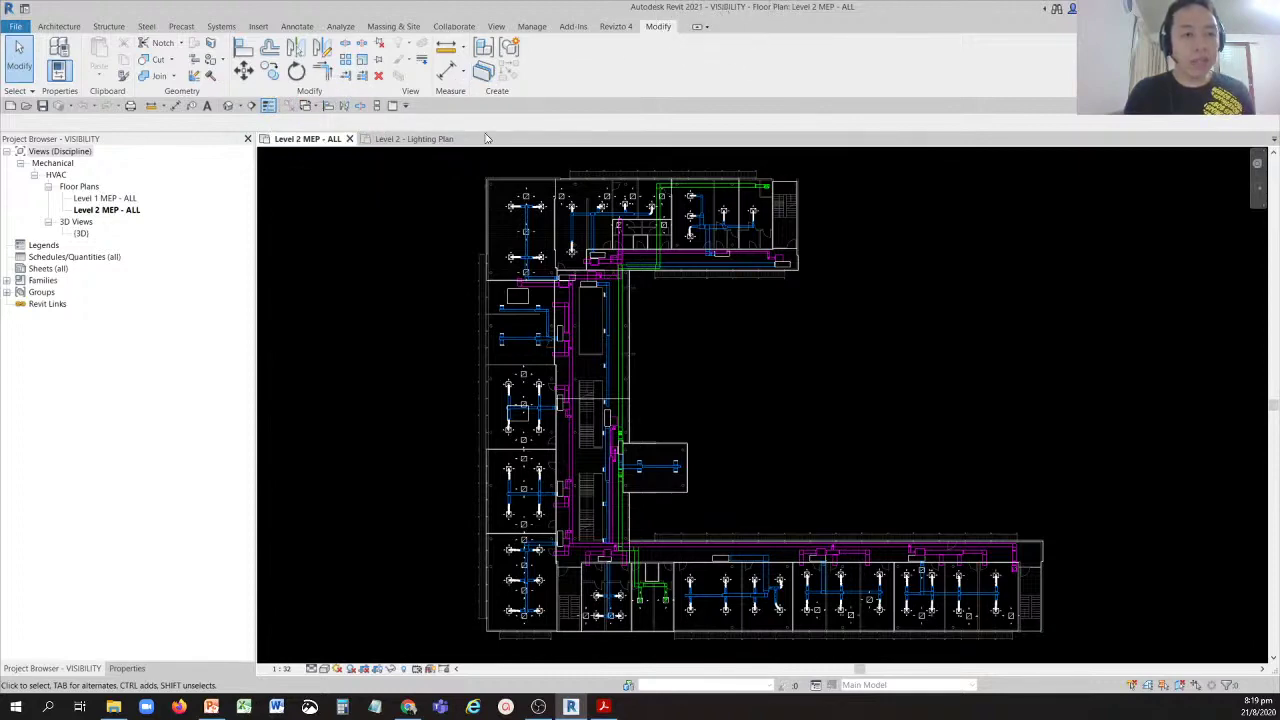
Close the Level 2 - Lighting Plan view, answering No to saving changes.
click(440, 139)
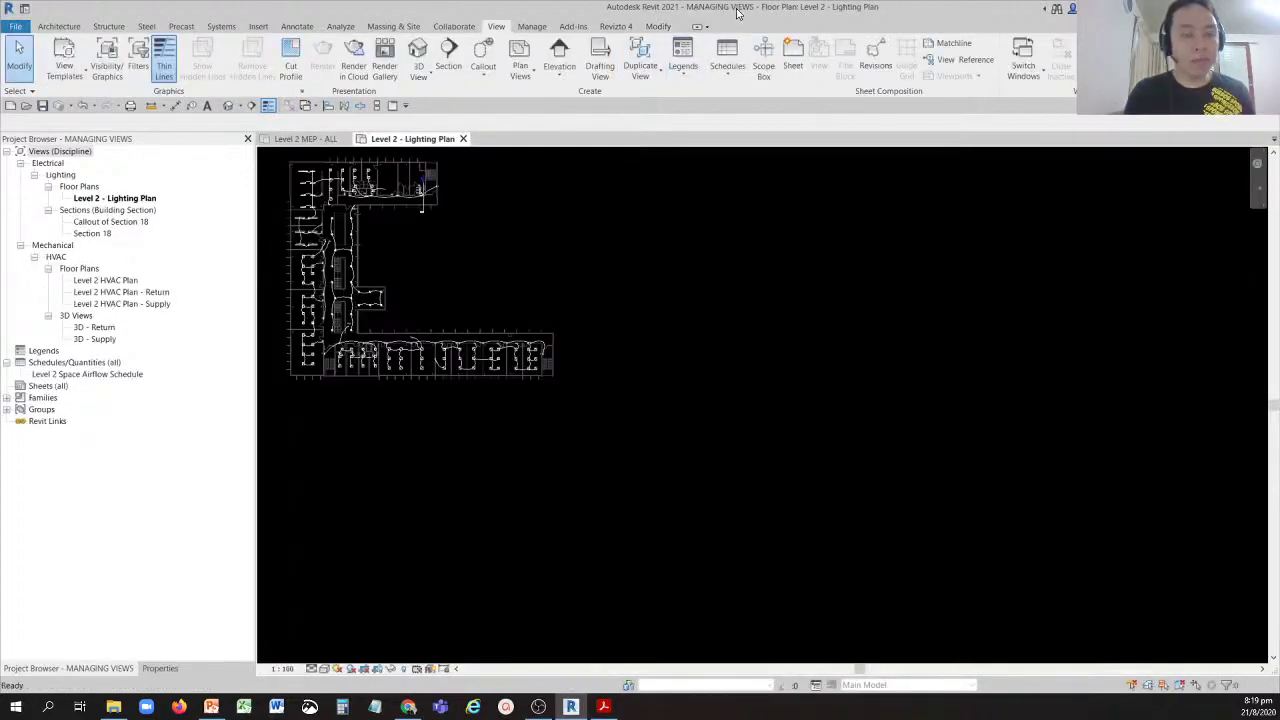
middle_click(794, 404)
middle_click(794, 404)
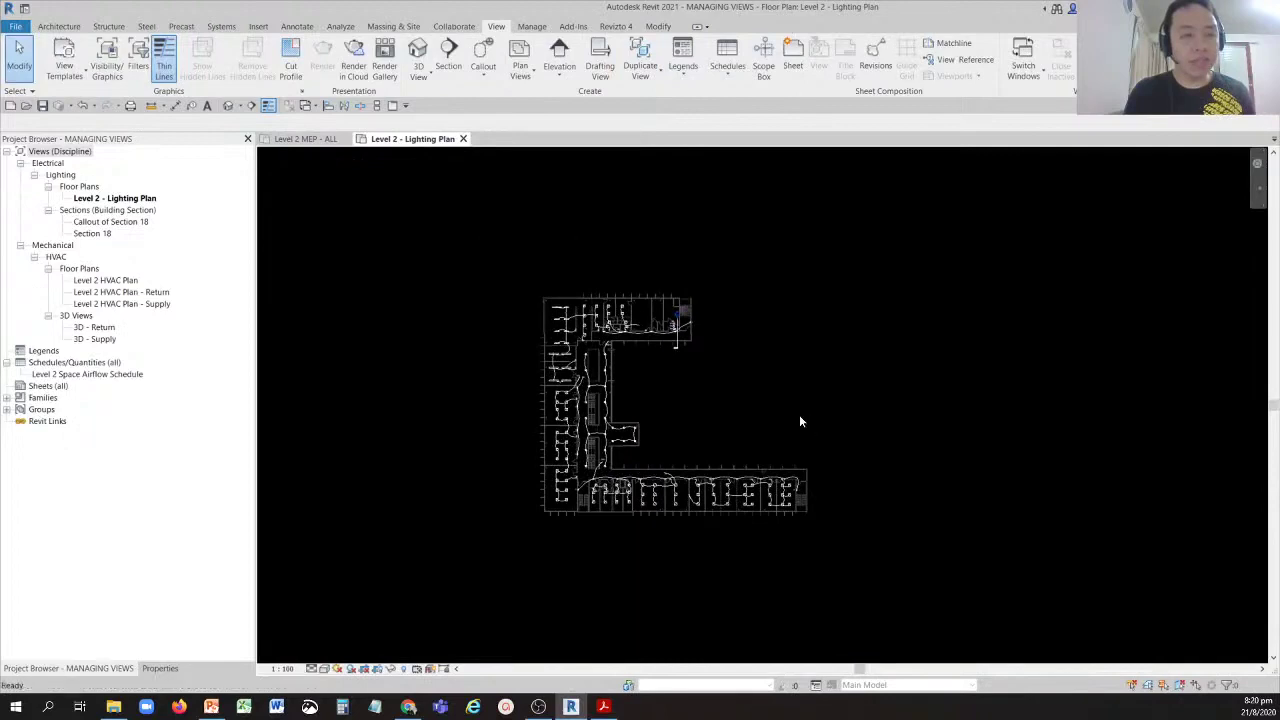
scroll(800, 418, up, 3)
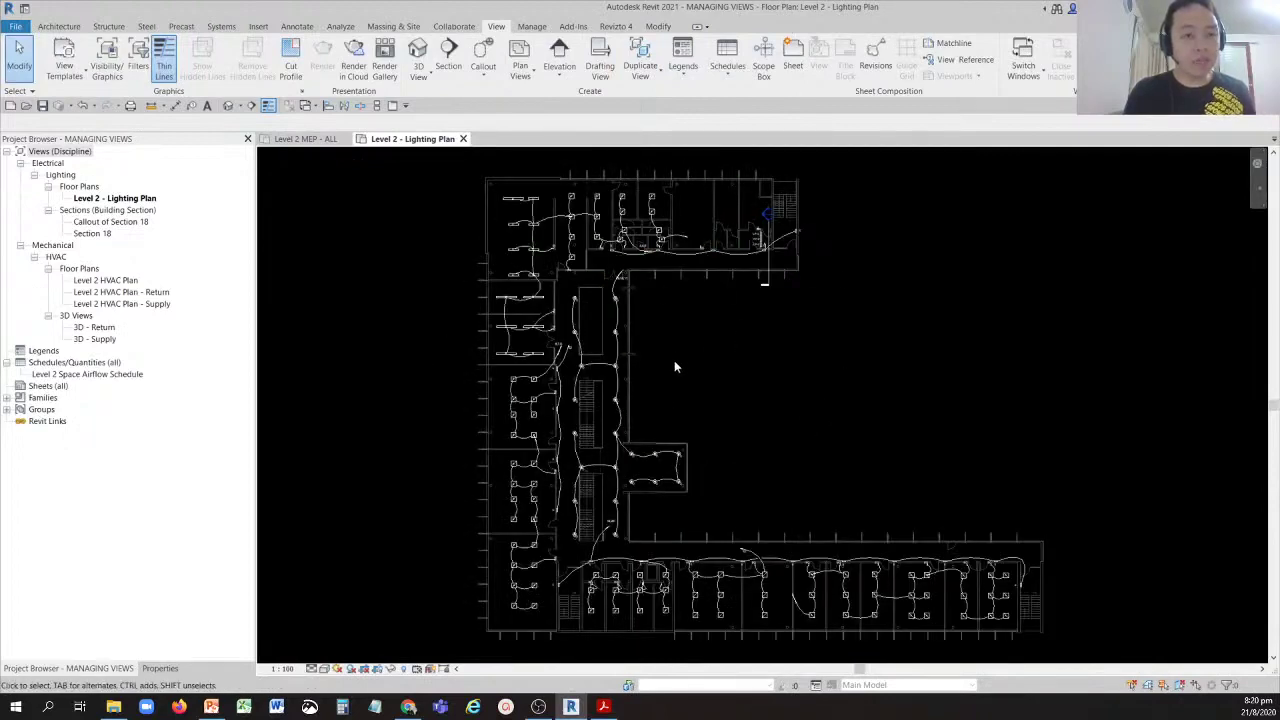
click(462, 142)
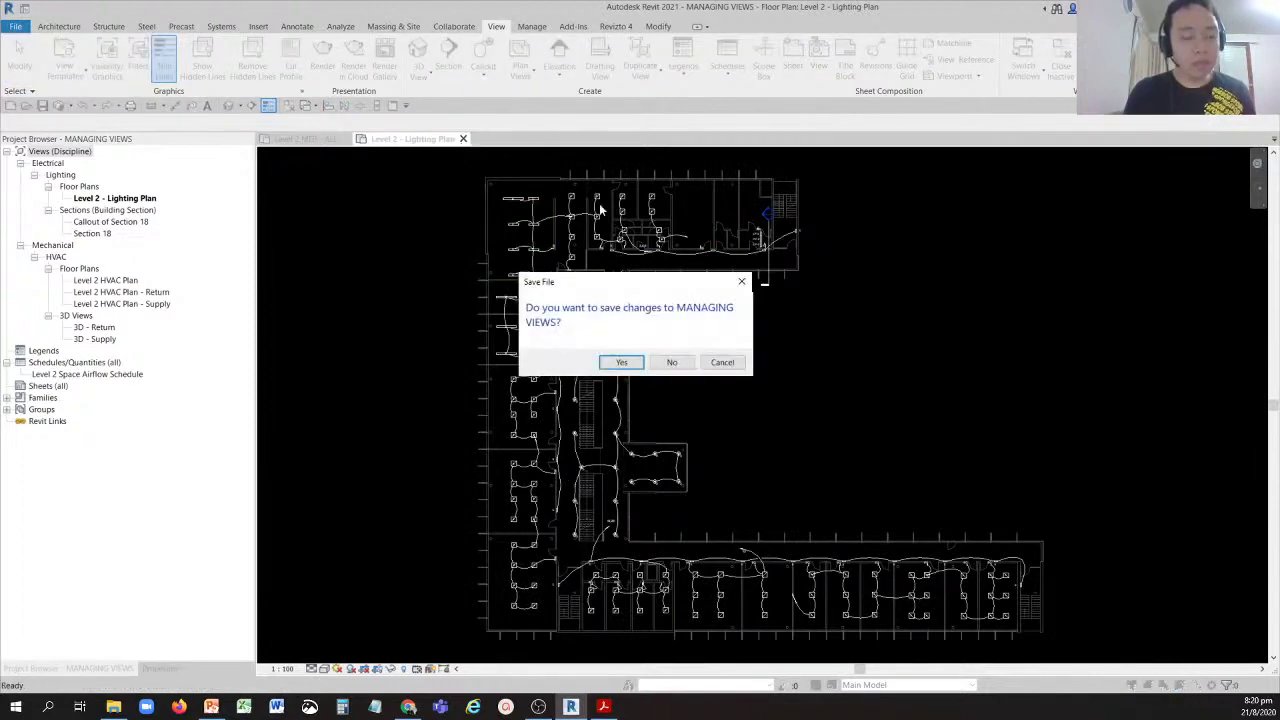
click(669, 363)
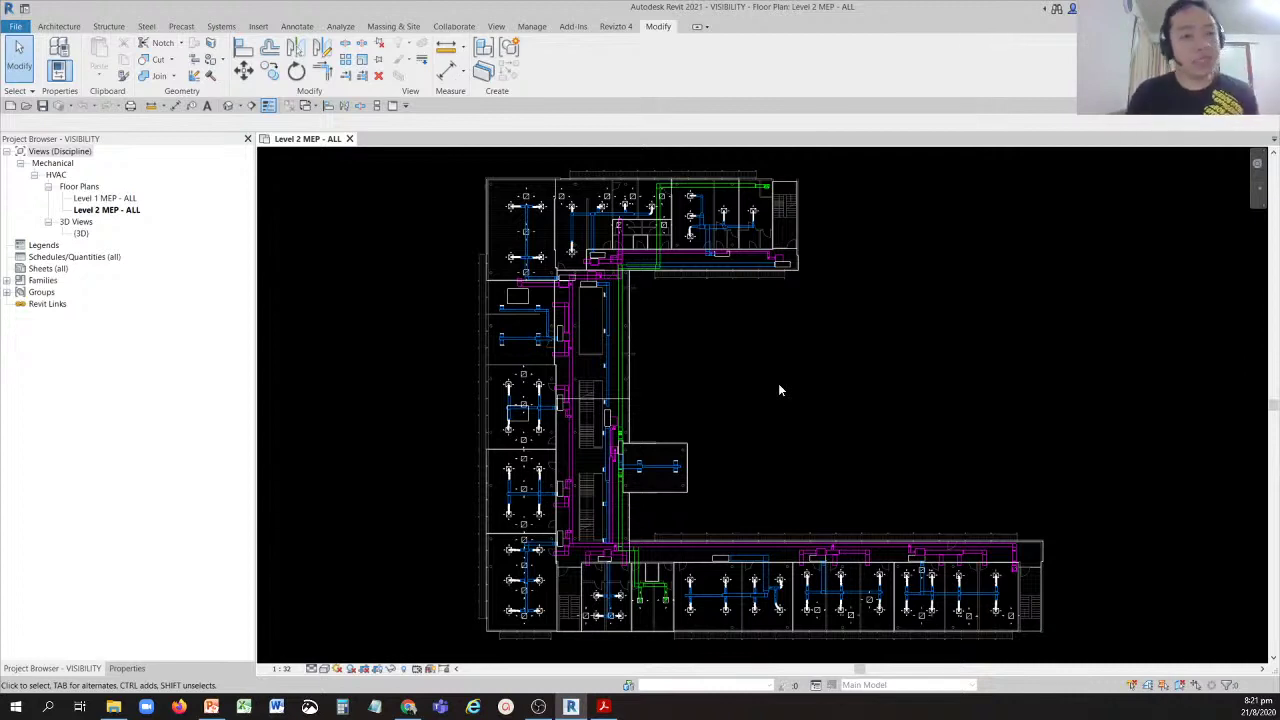
scroll(515, 257, up, 3)
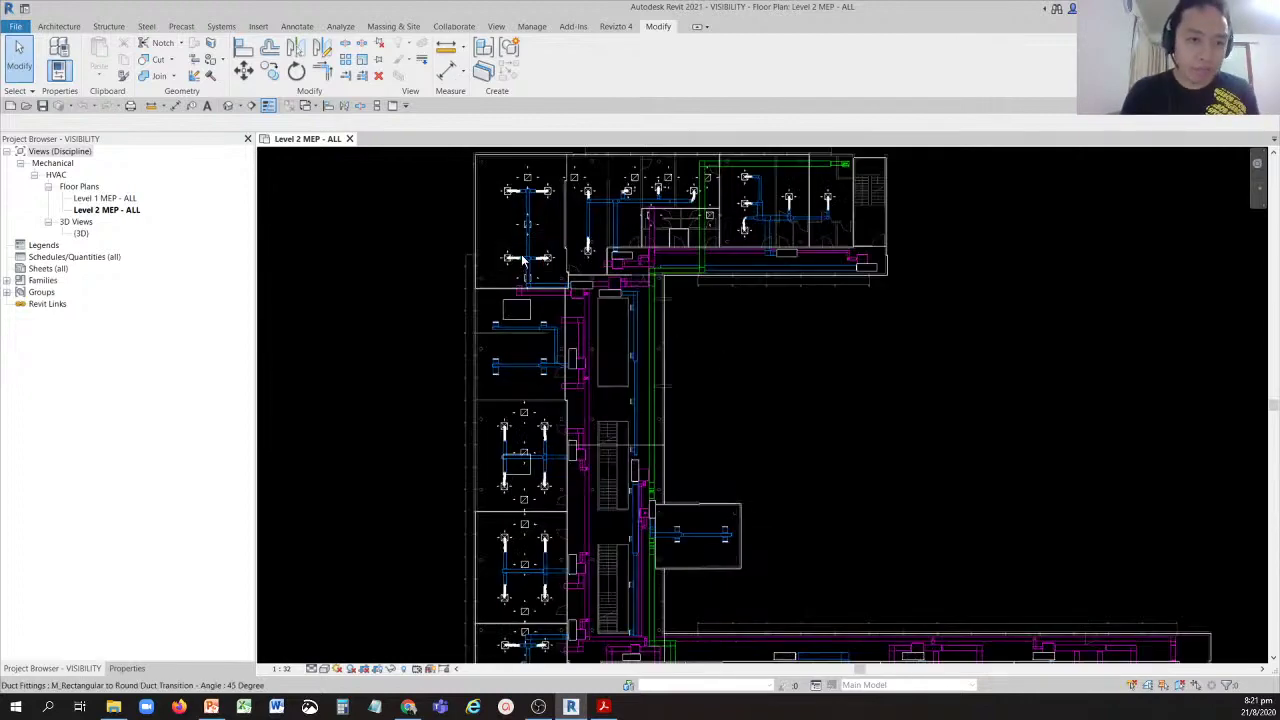
scroll(515, 257, up, 5)
middle_drag(537, 220, 544, 415)
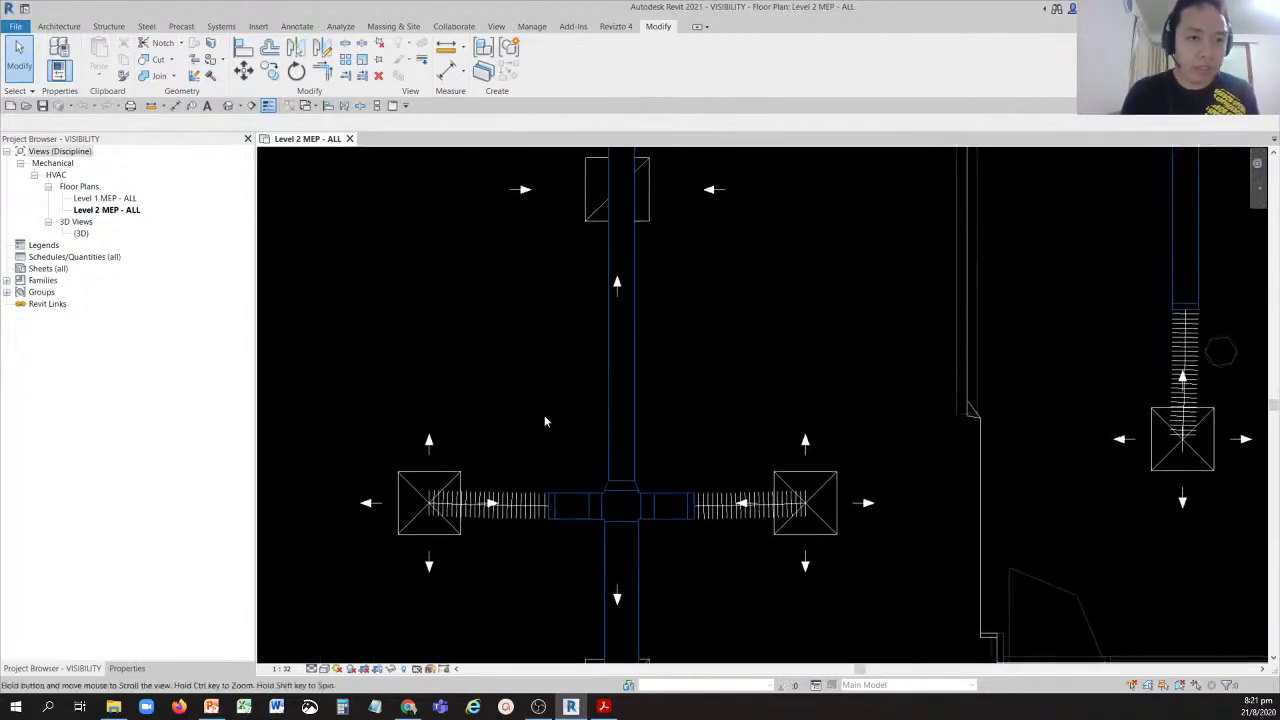
click(604, 388)
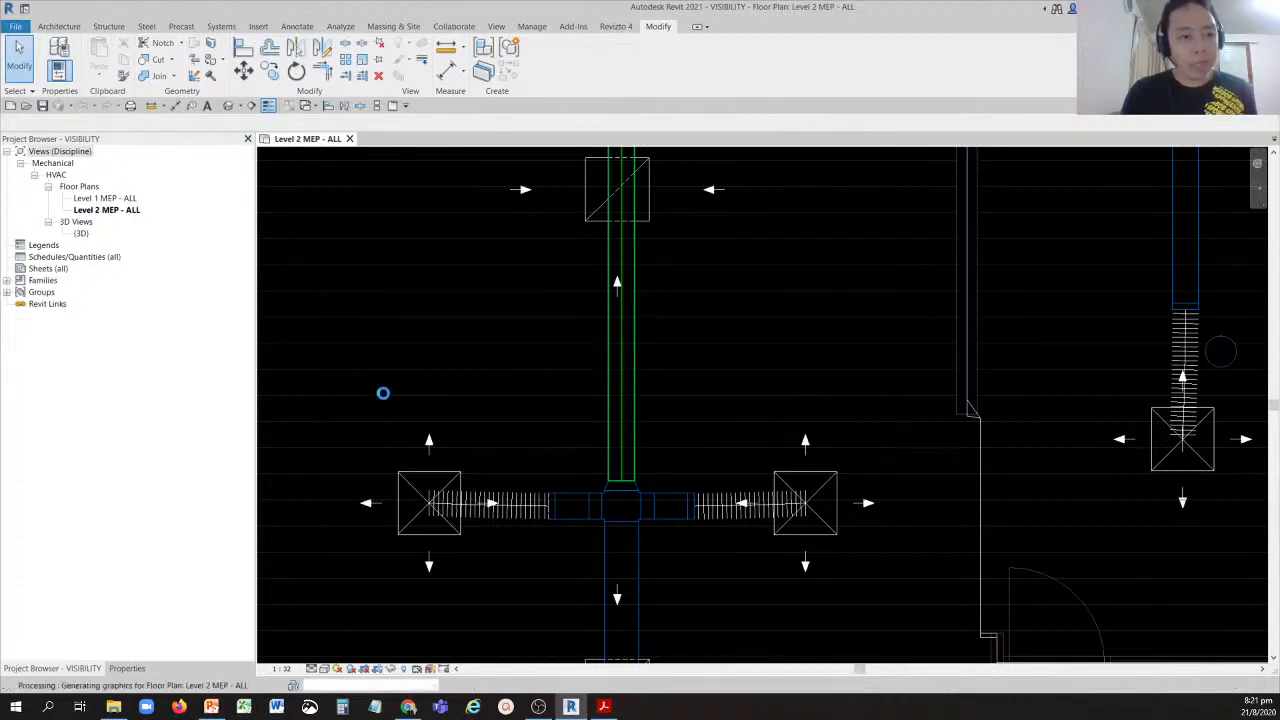
click(130, 668)
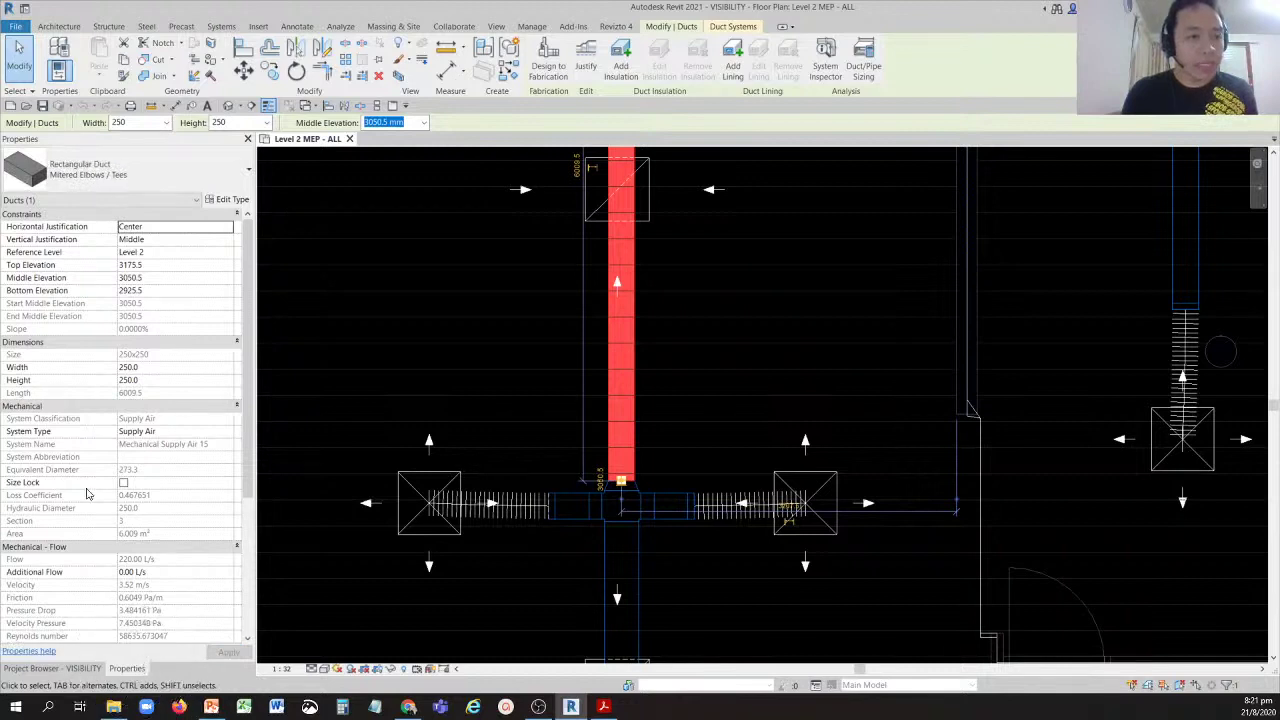
mouse_move(61, 426)
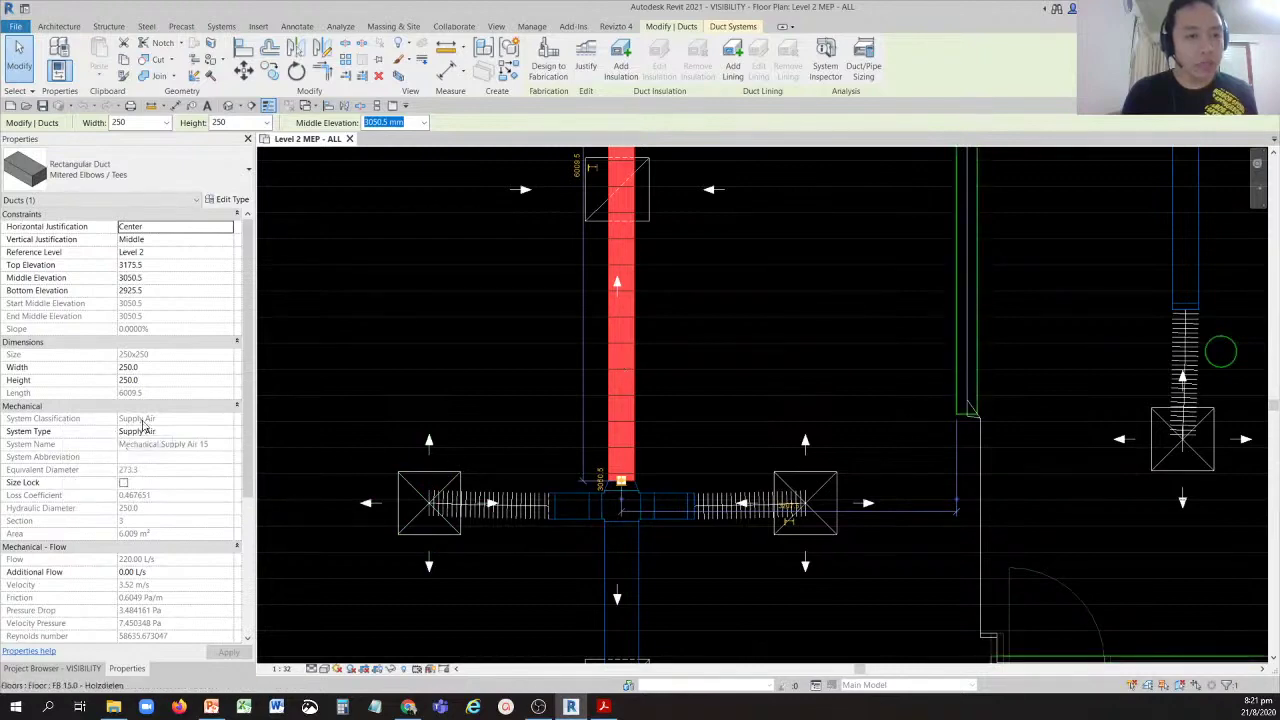
key(ctrl)
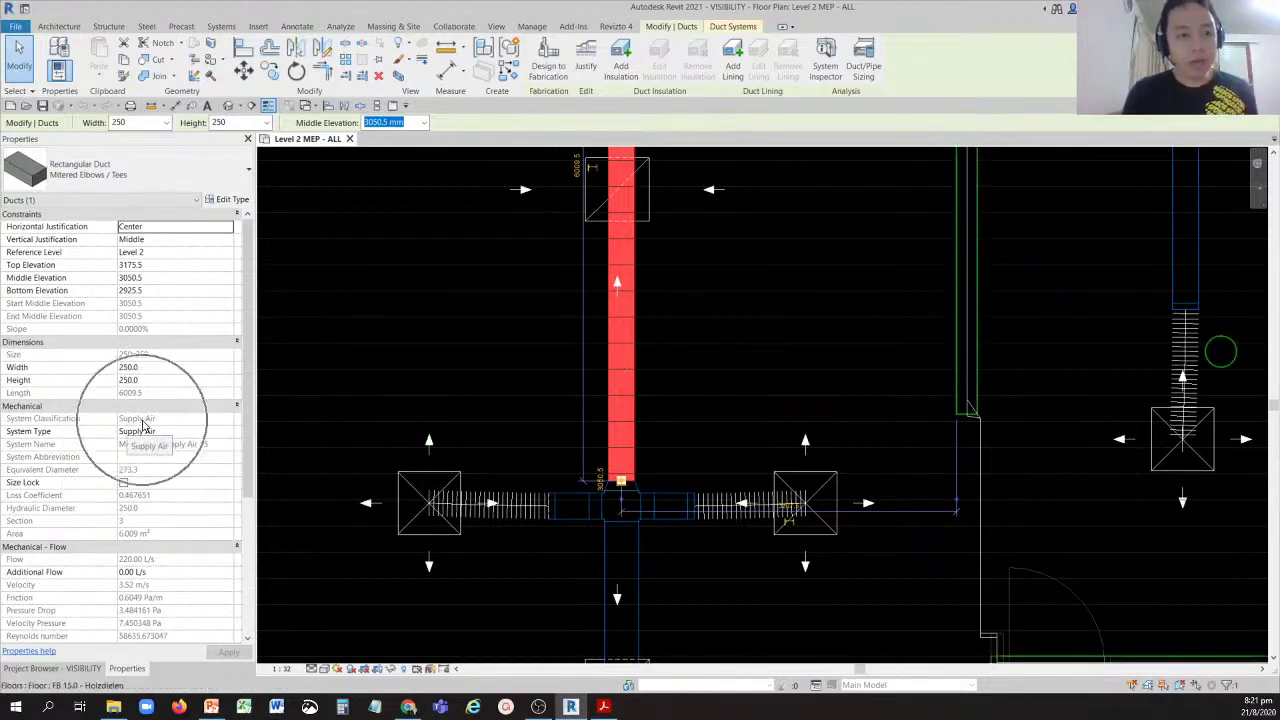
scroll(668, 390, down, 3)
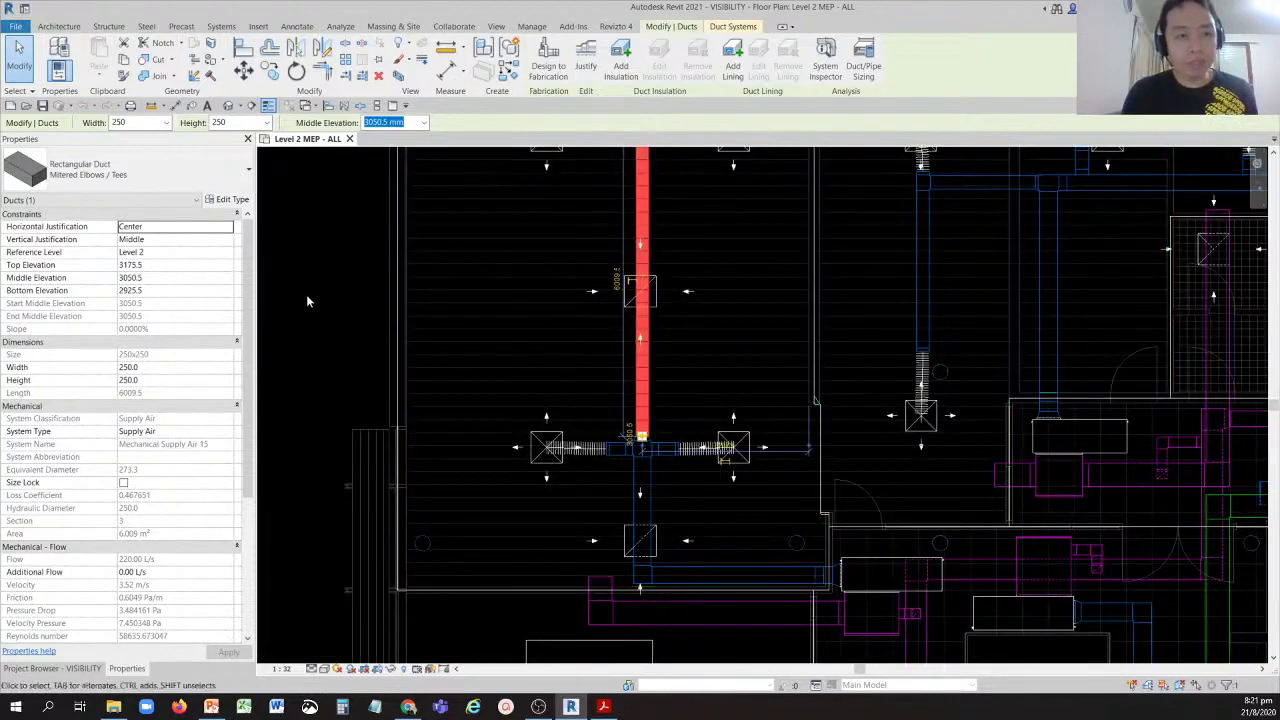
click(485, 361)
middle_drag(795, 518, 593, 389)
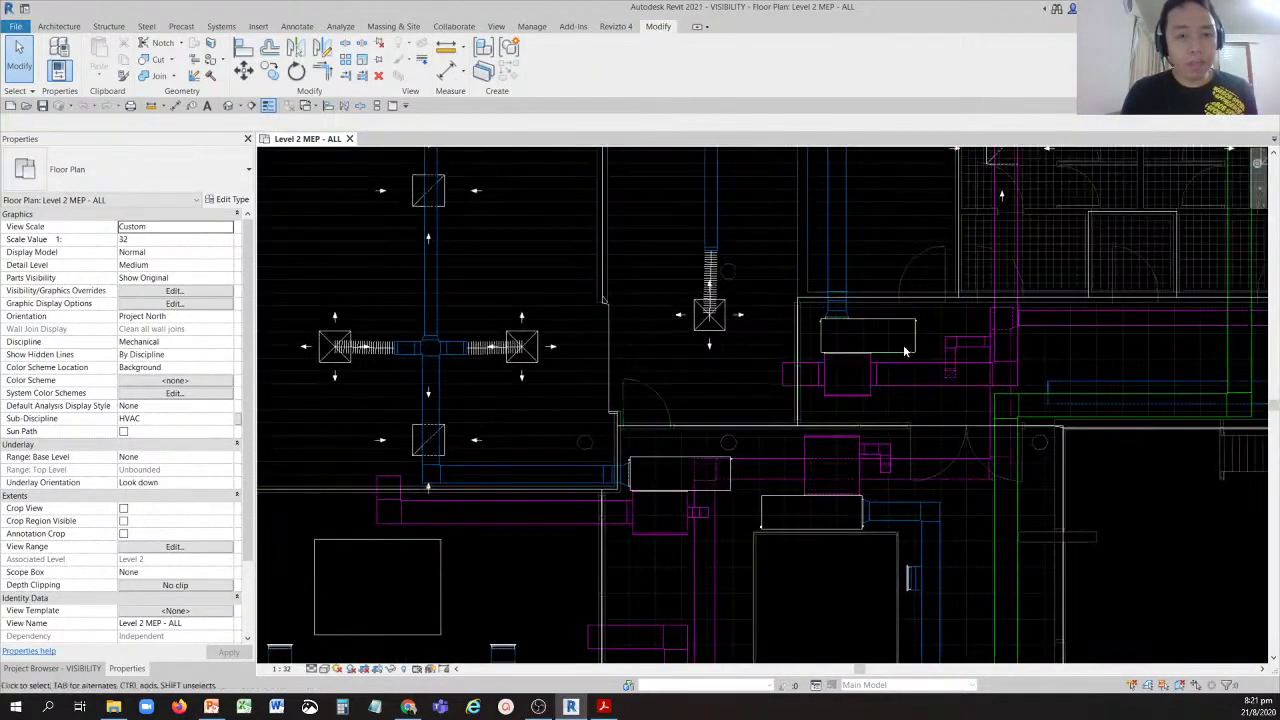
scroll(948, 380, up, 3)
click(936, 428)
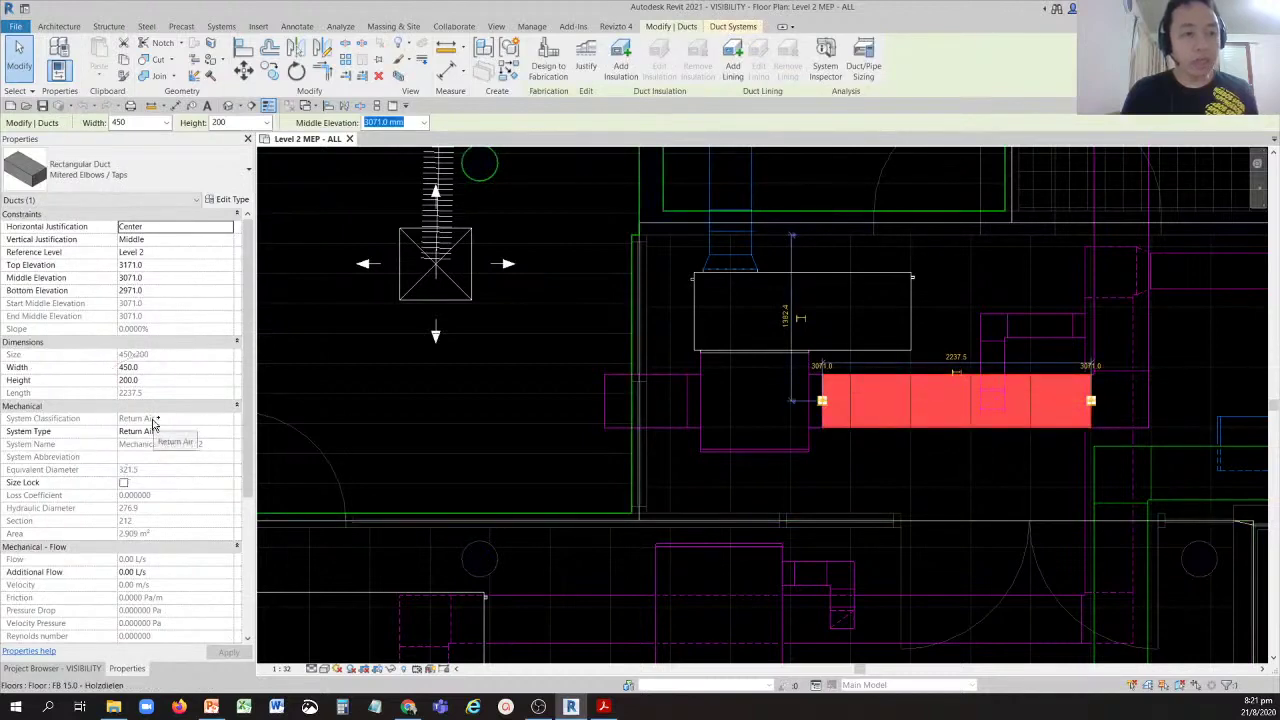
scroll(526, 505, down, 5)
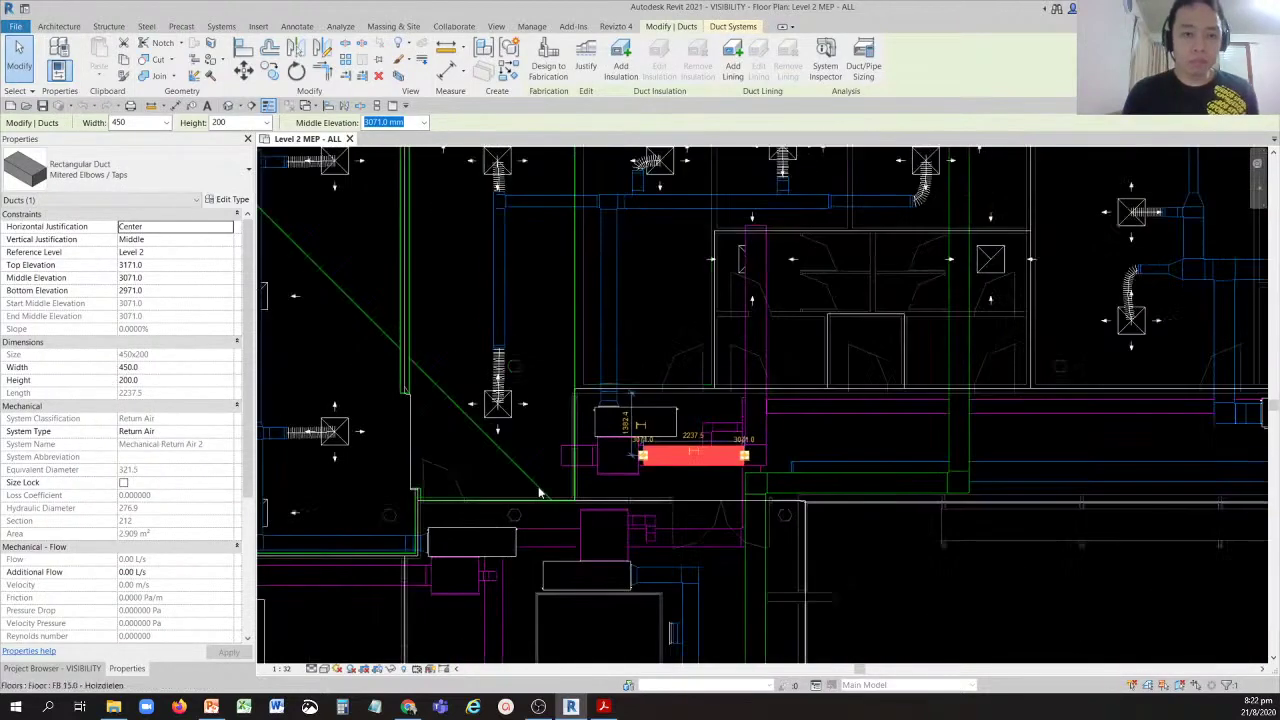
click(810, 583)
scroll(757, 387, up, 3)
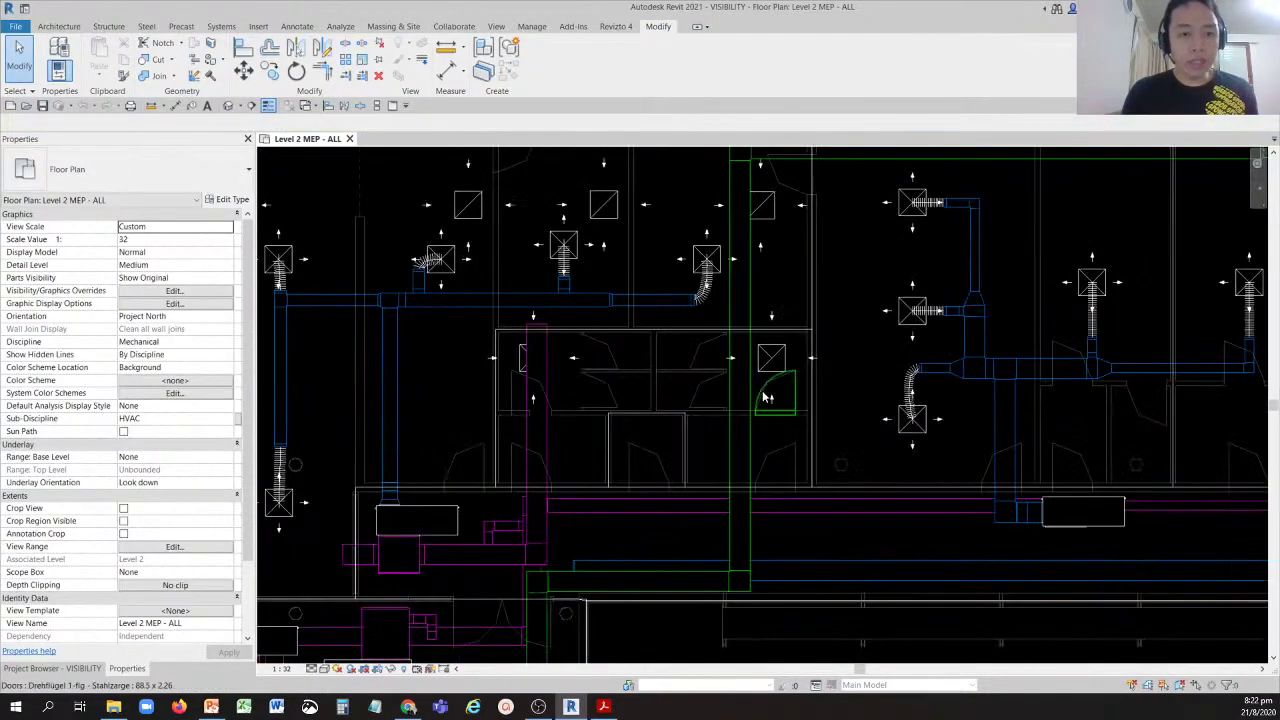
click(751, 273)
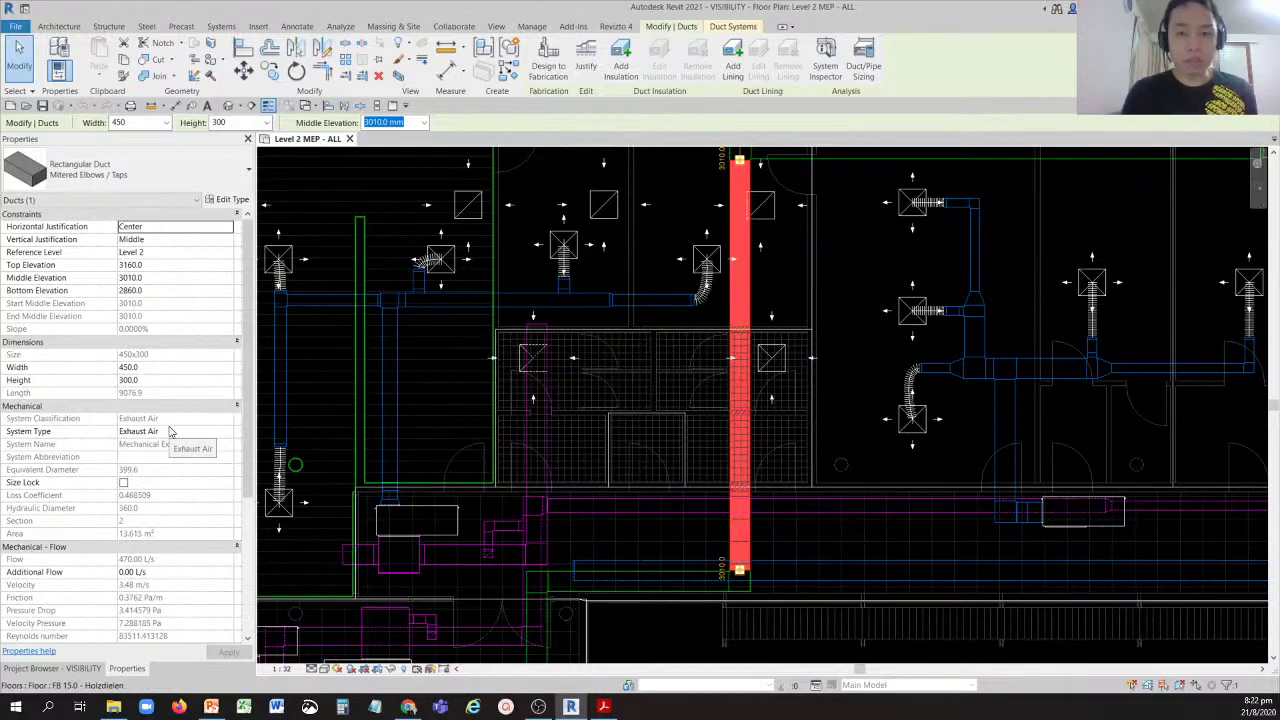
scroll(681, 401, down, 4)
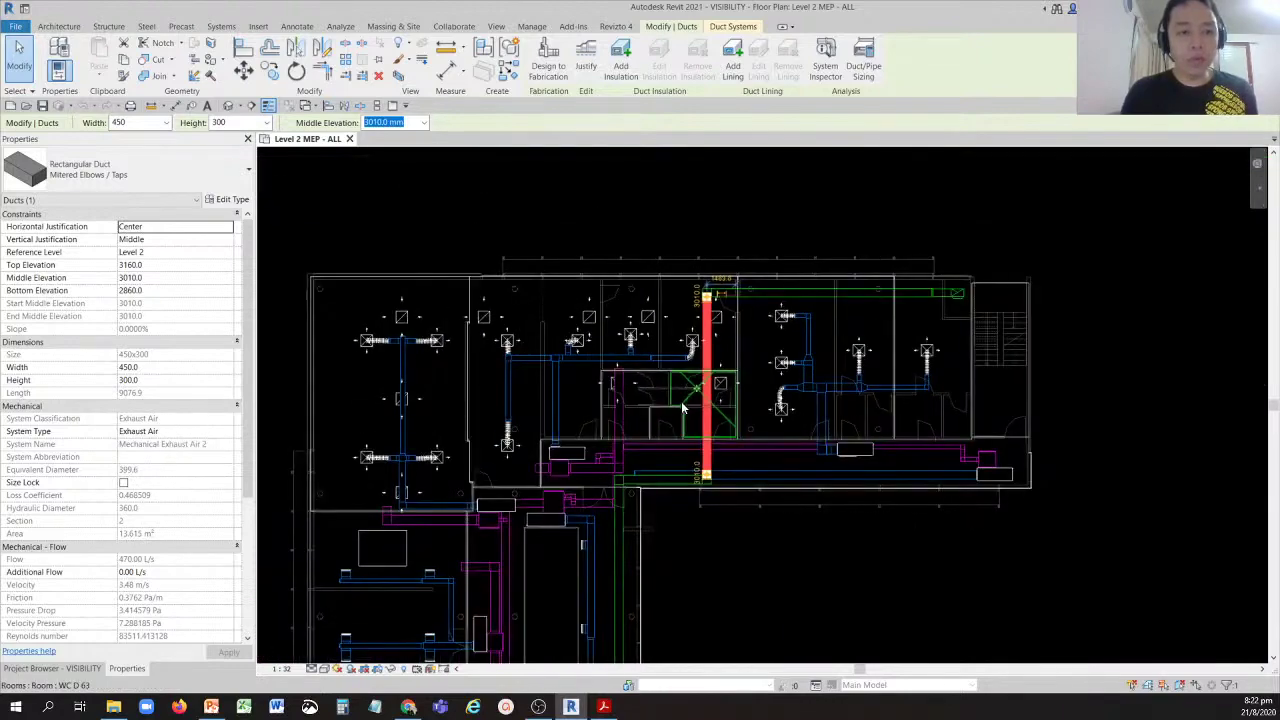
click(835, 585)
scroll(706, 561, up, 5)
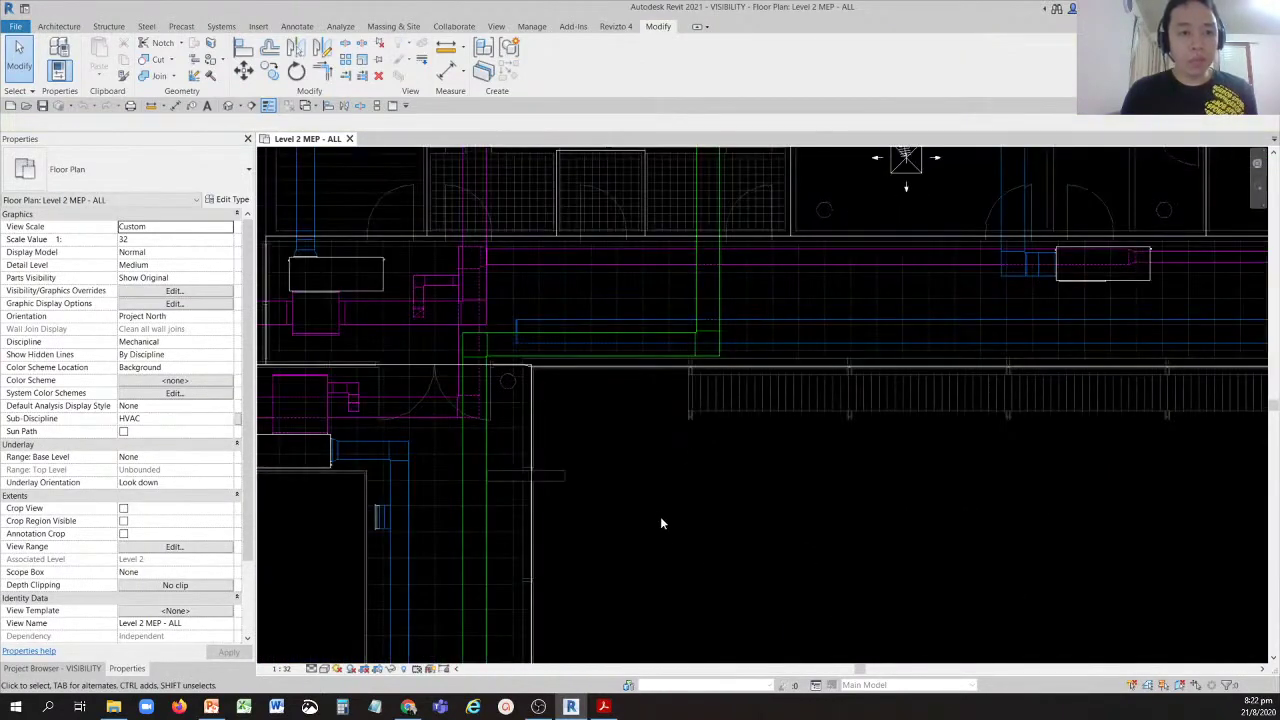
middle_drag(660, 516, 772, 589)
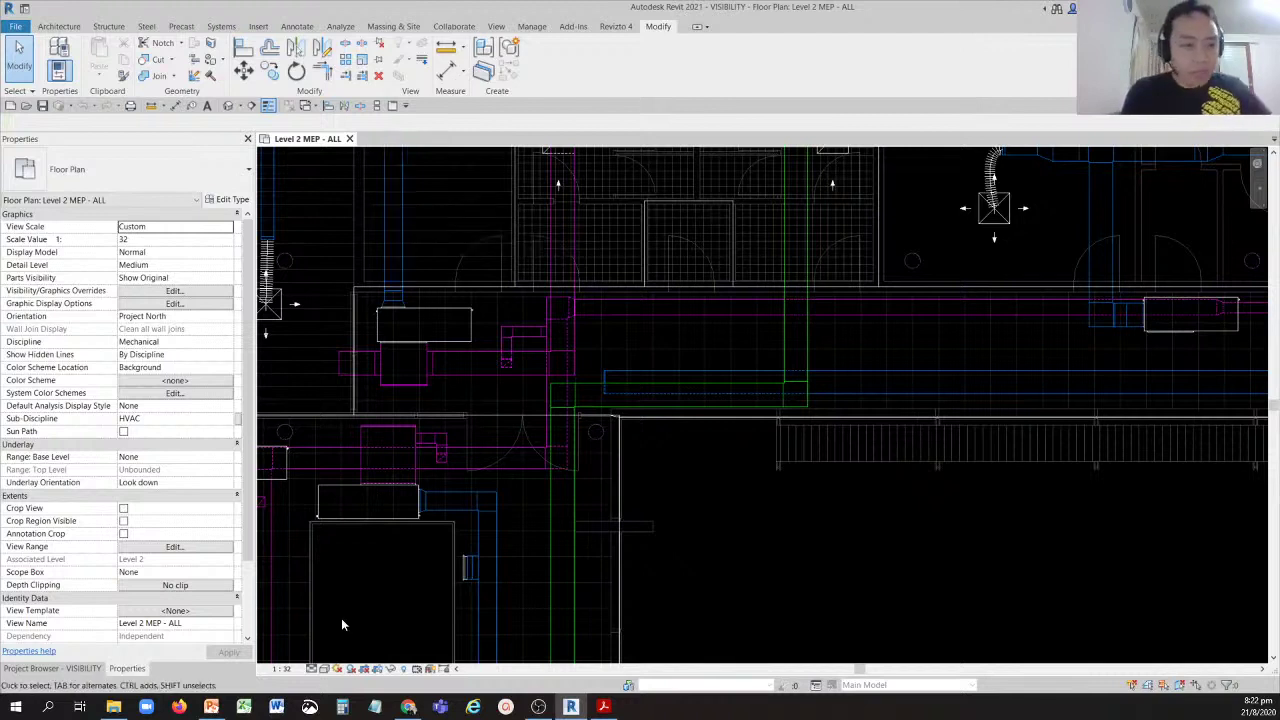
click(71, 670)
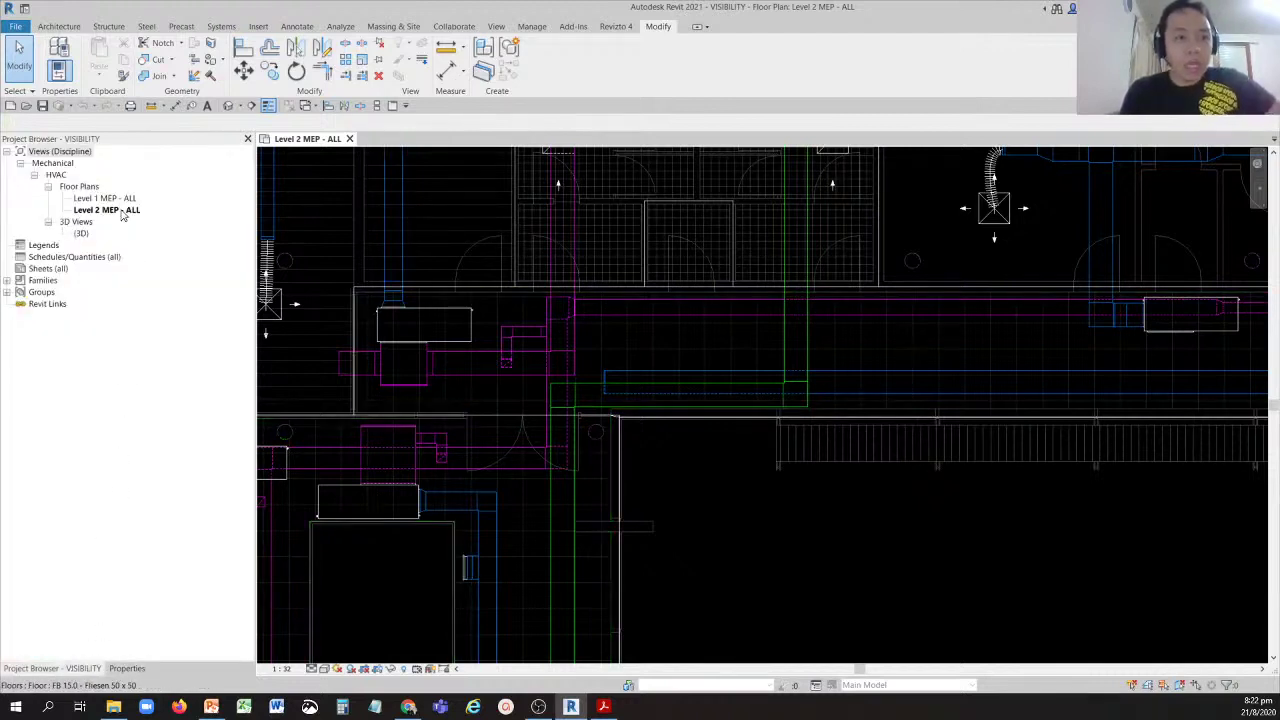
scroll(788, 553, down, 5)
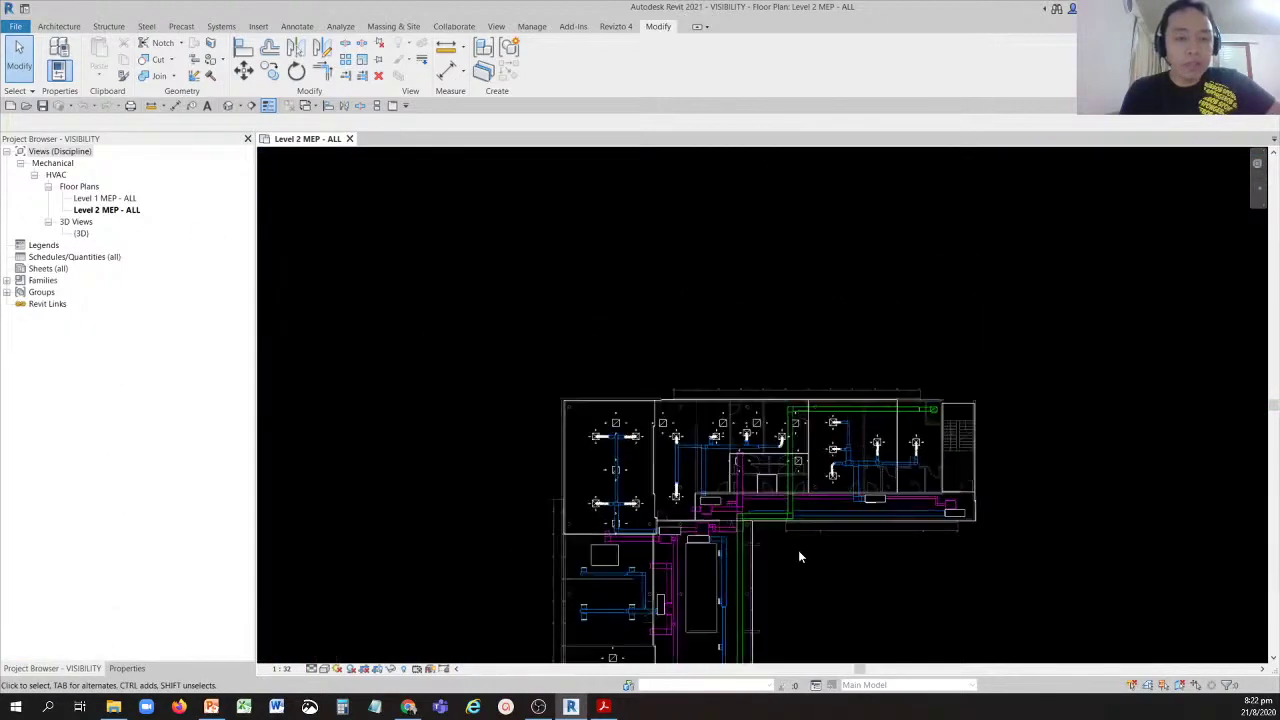
middle_drag(800, 557, 834, 408)
scroll(743, 371, down, 2)
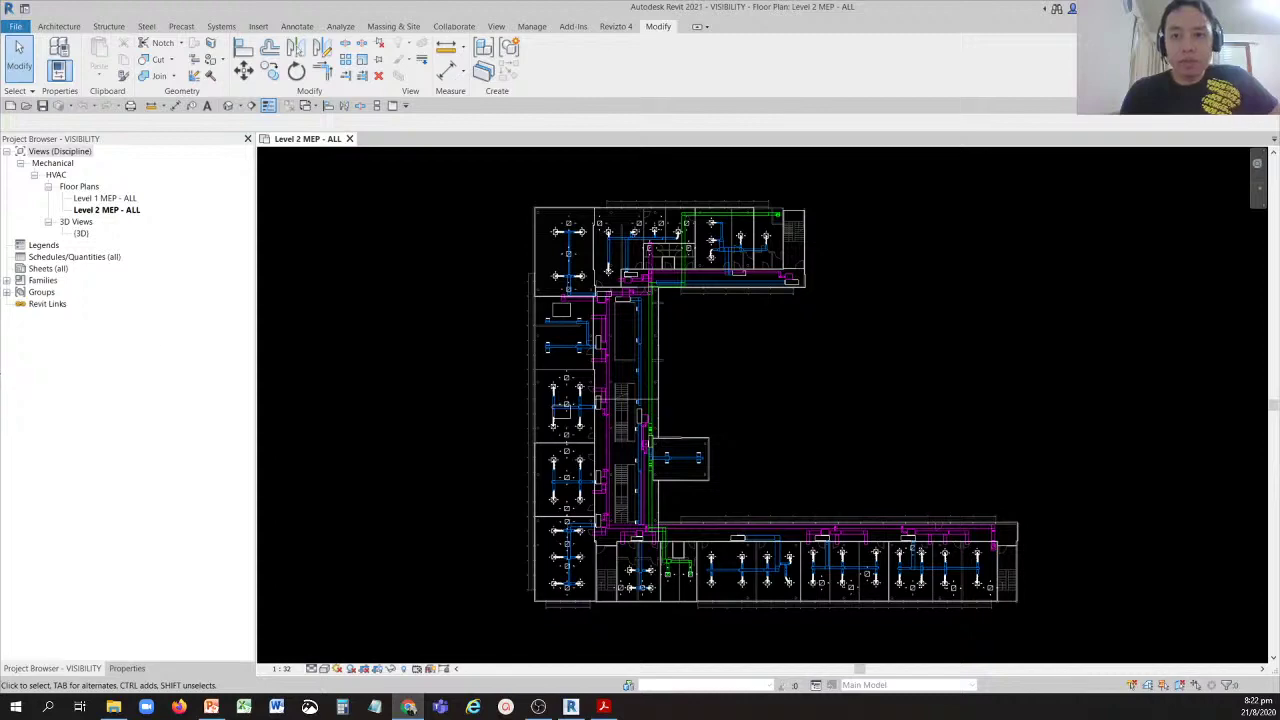
key(alt+Tab)
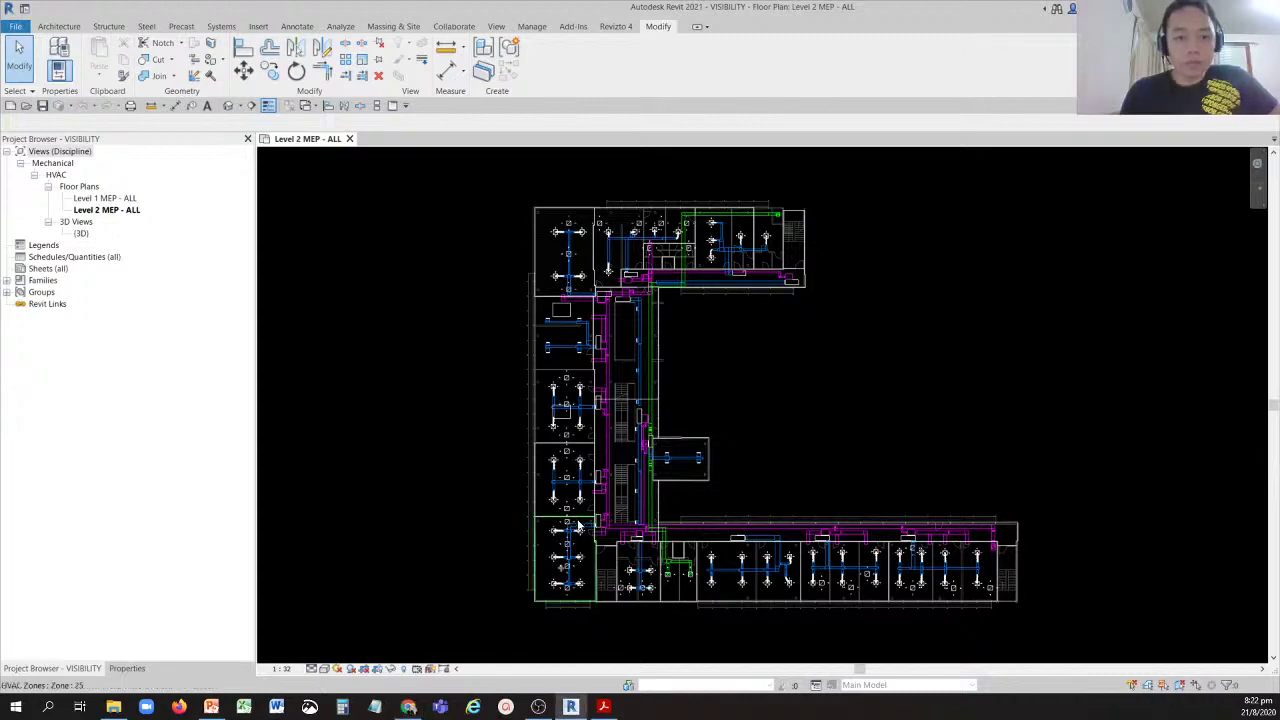
middle_drag(881, 388, 851, 446)
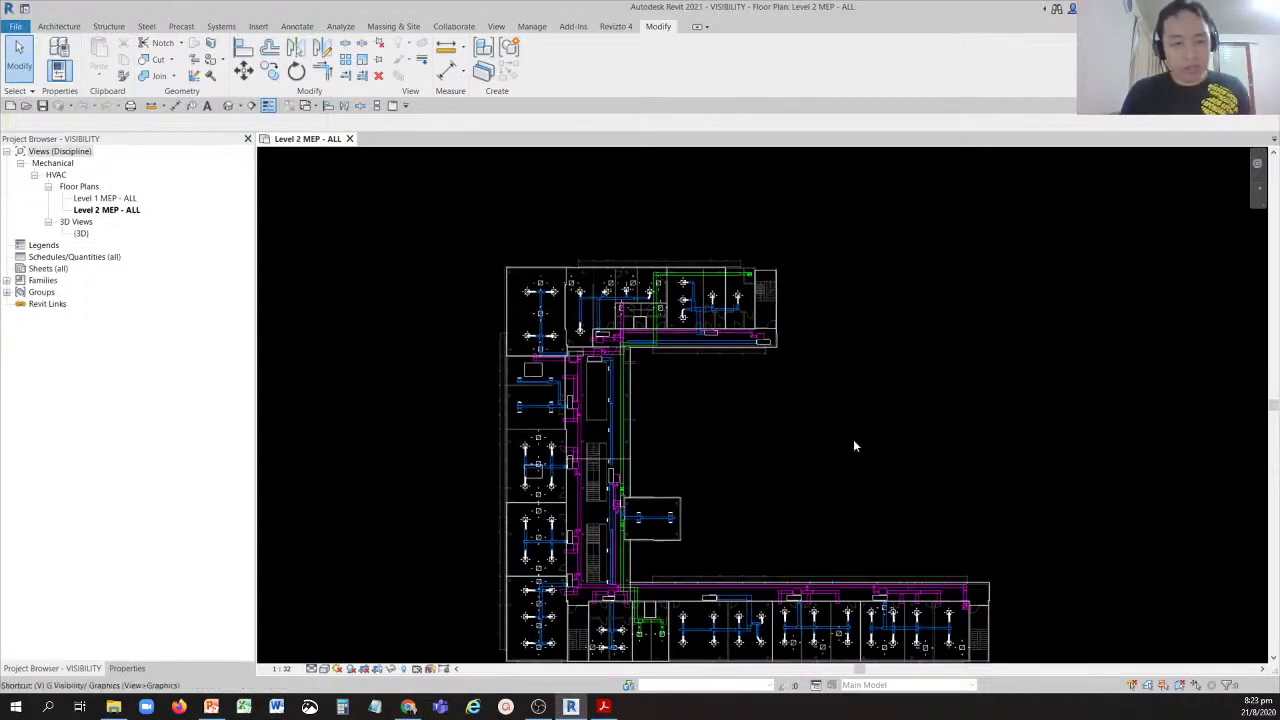
Open Visibility/Graphic Overrides for Level 2 MEP - ALL with VG, then dismiss it unchanged.
key(v)
key(g)
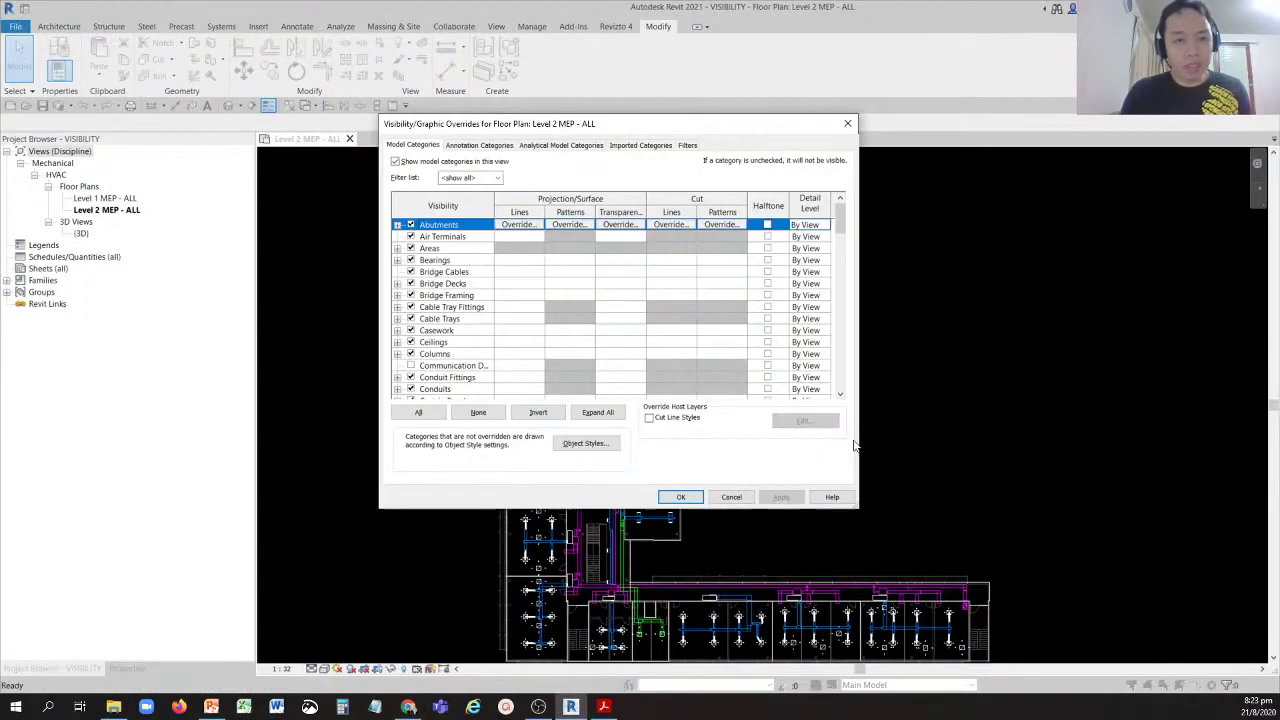
click(540, 133)
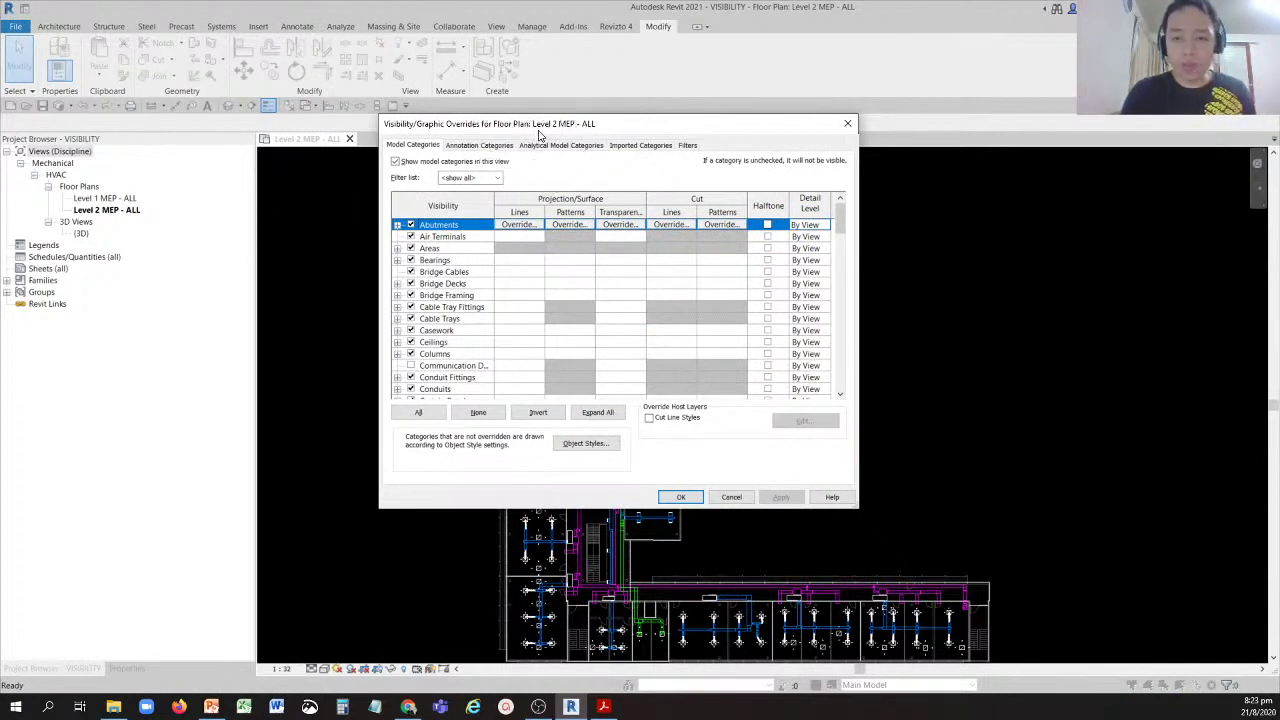
key(alt+Tab)
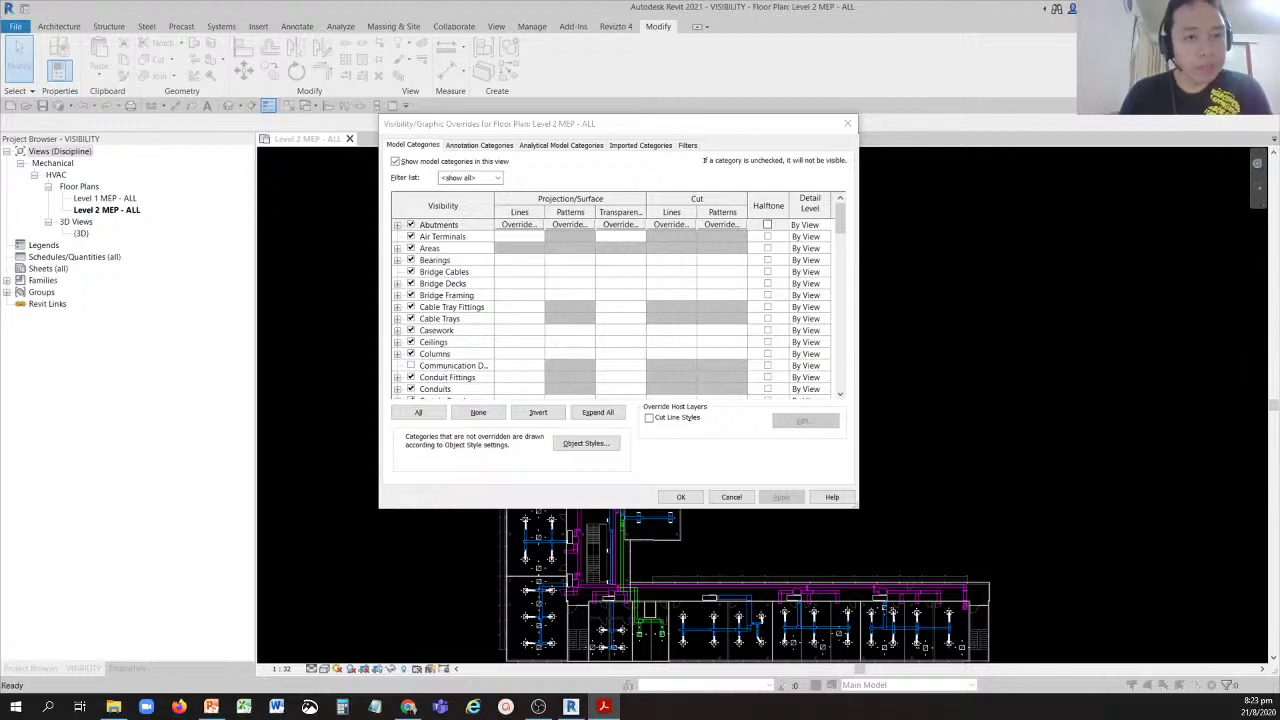
click(847, 124)
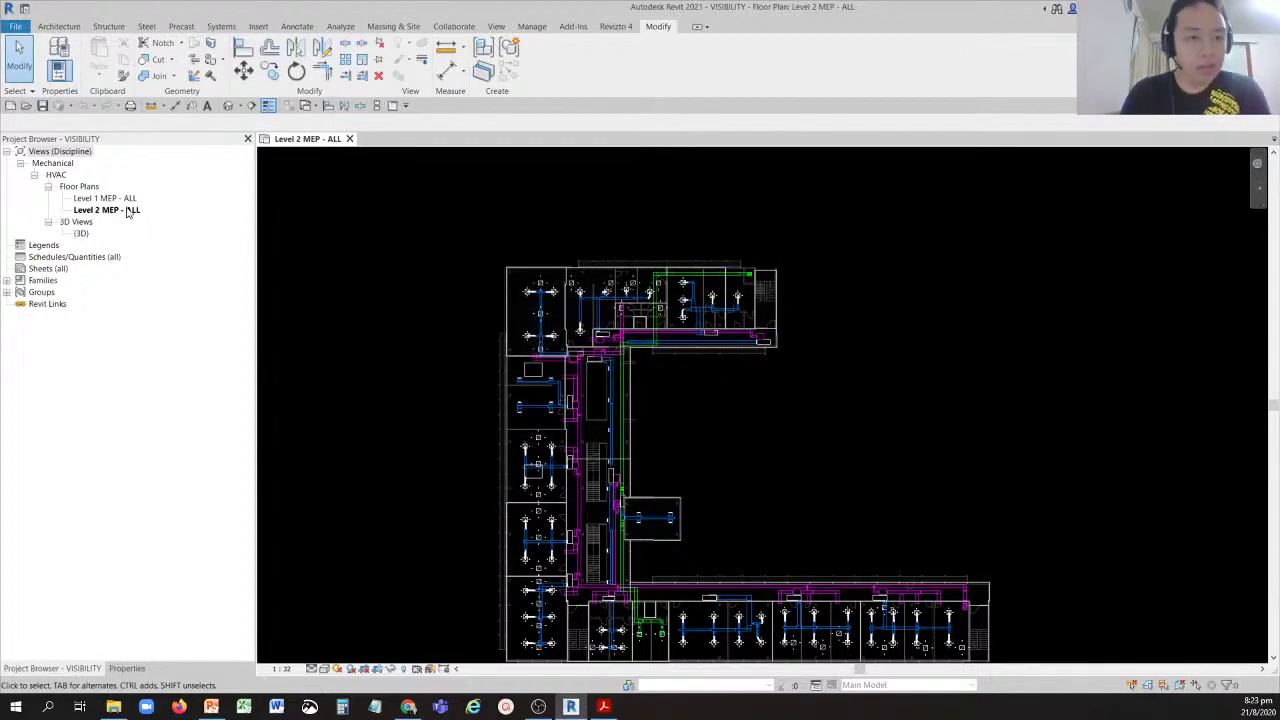
scroll(575, 440, up, 6)
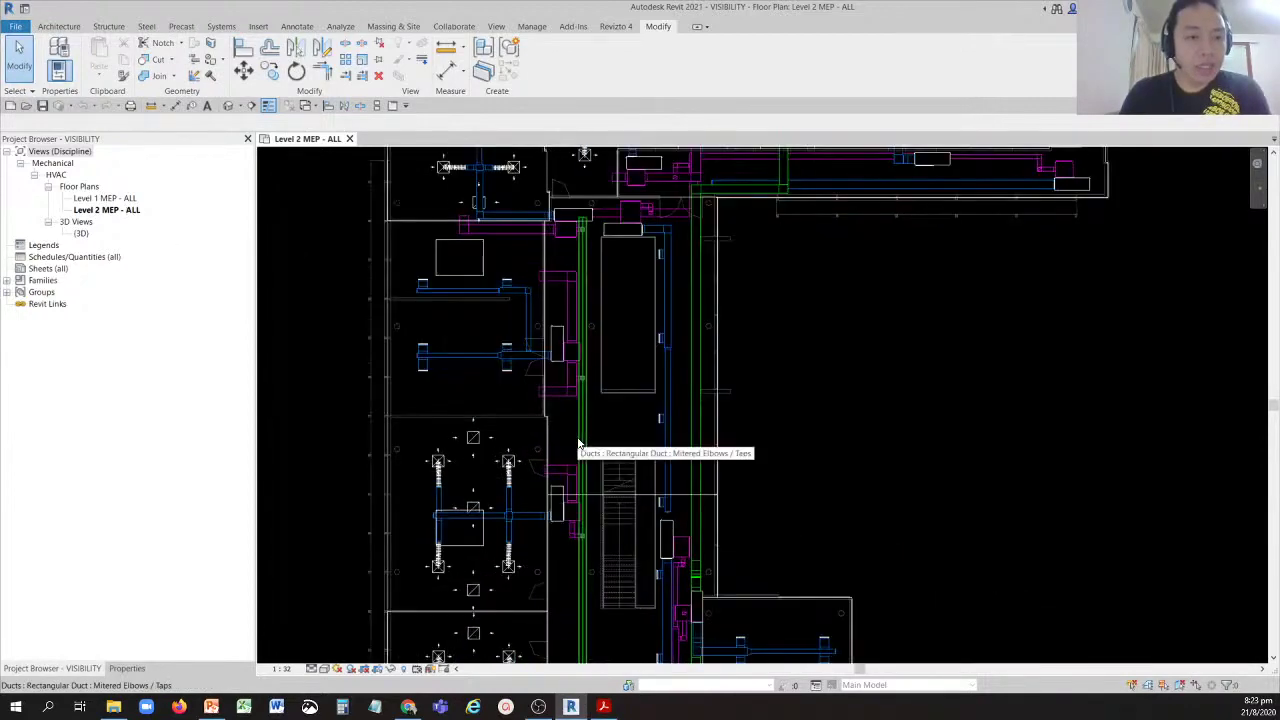
scroll(553, 430, up, 1)
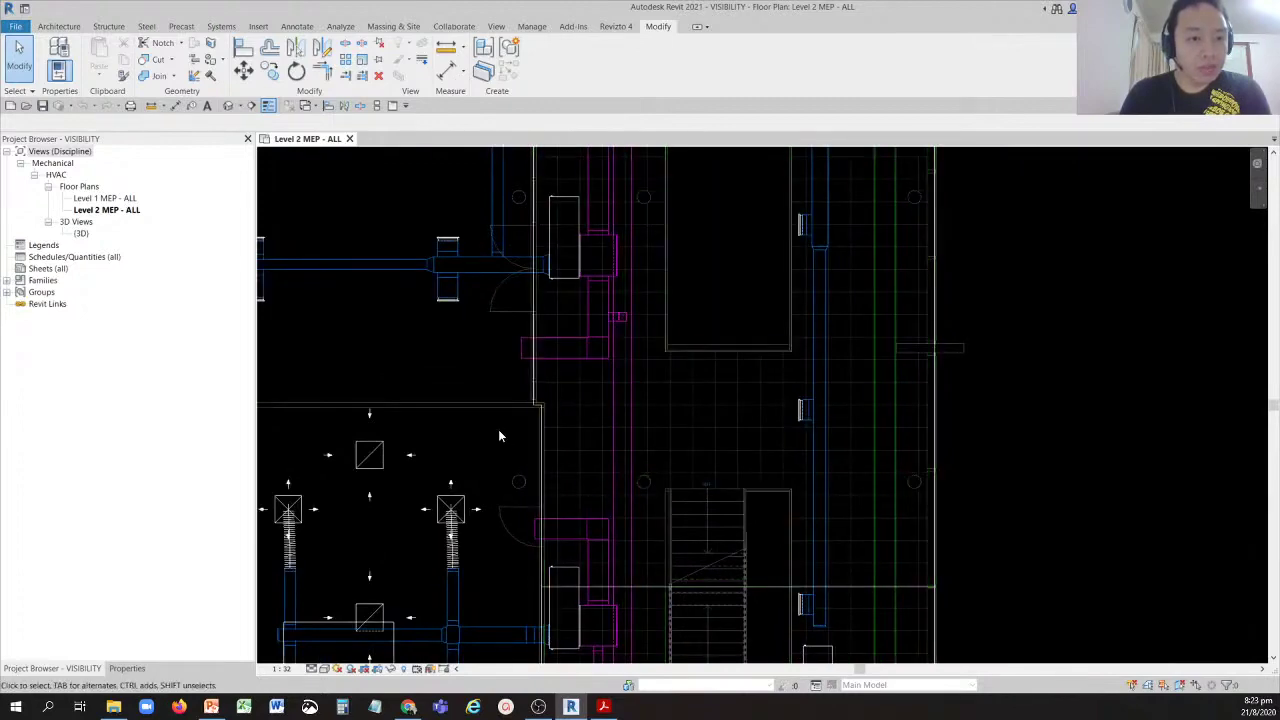
scroll(500, 434, up, 1)
middle_drag(500, 434, 657, 449)
scroll(656, 446, down, 4)
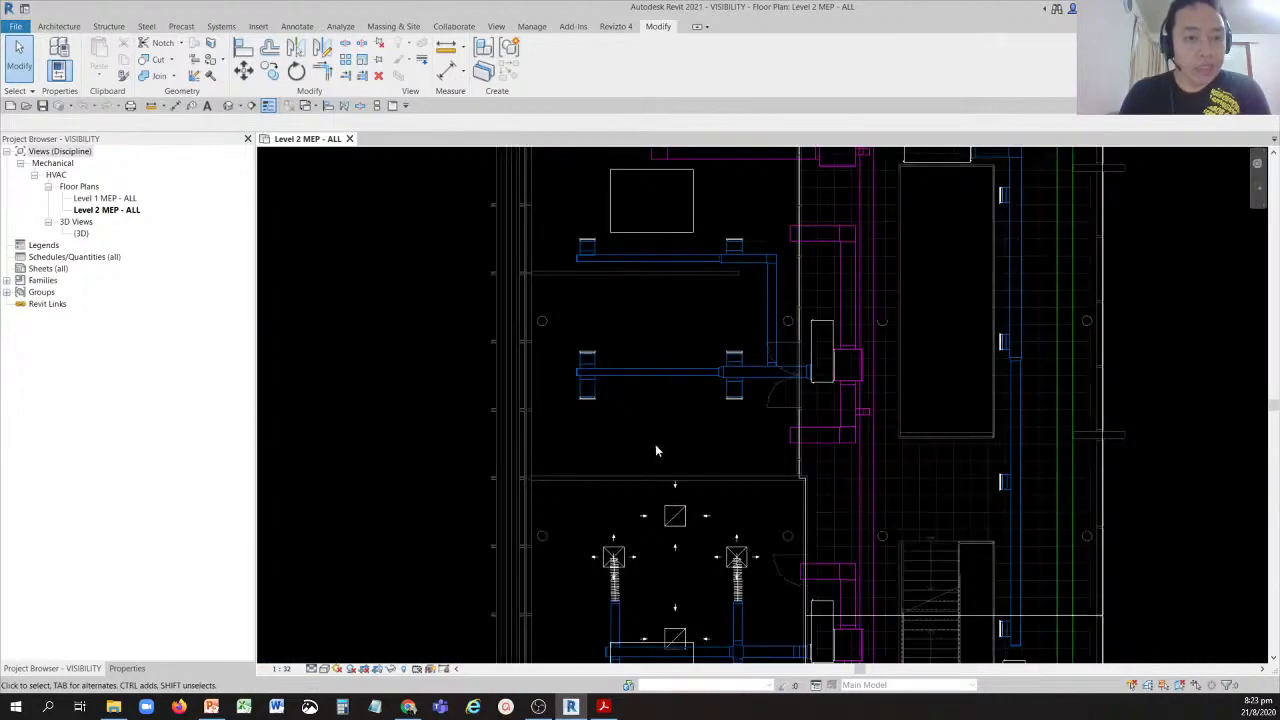
scroll(656, 450, down, 2)
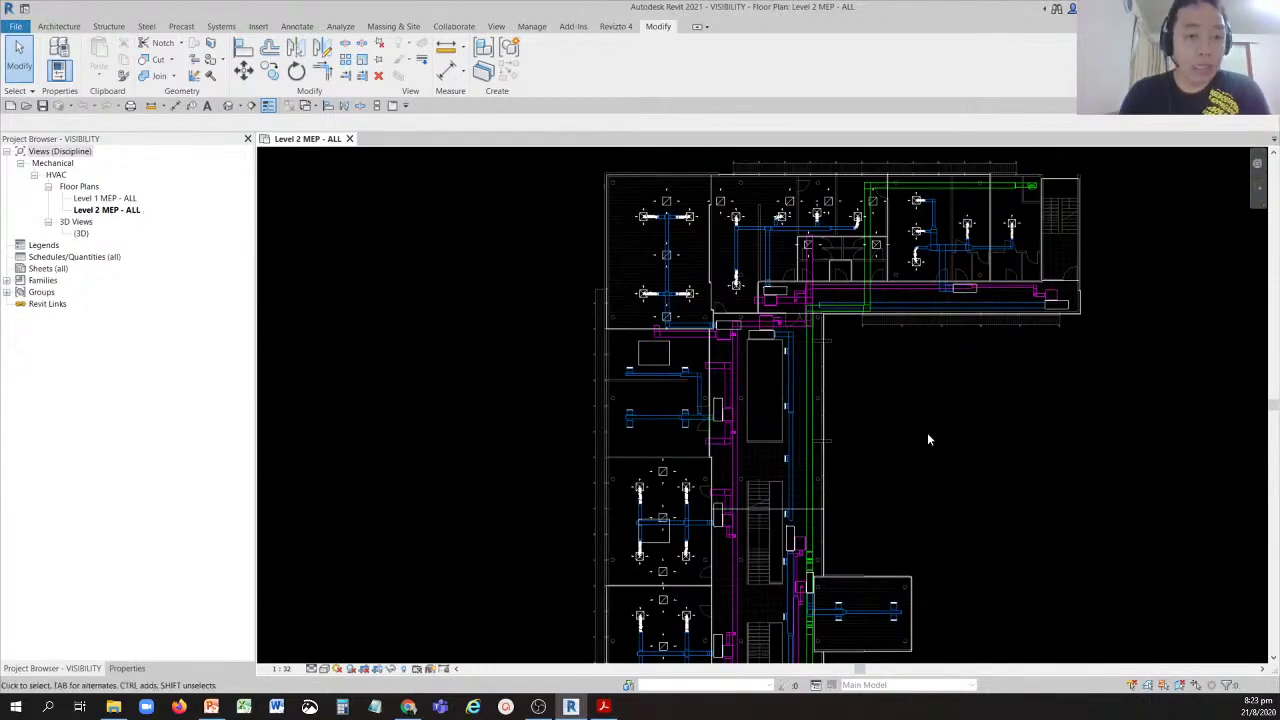
scroll(700, 258, up, 6)
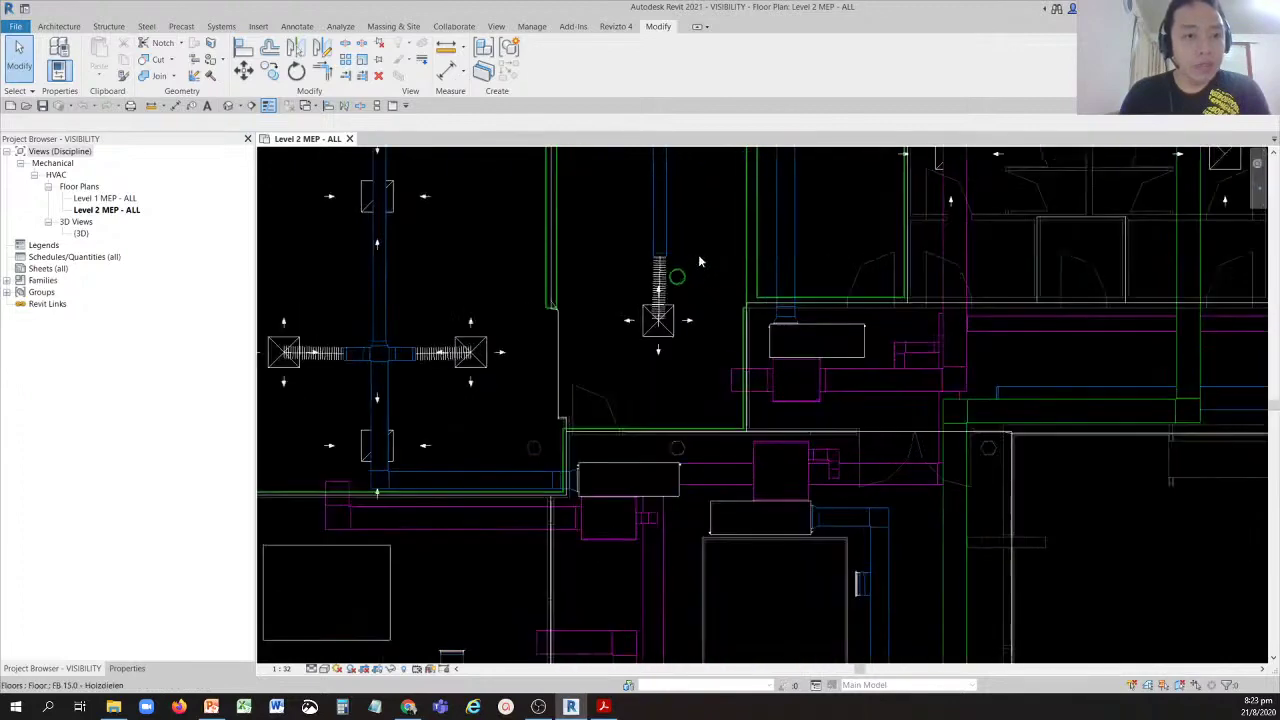
middle_drag(698, 254, 860, 534)
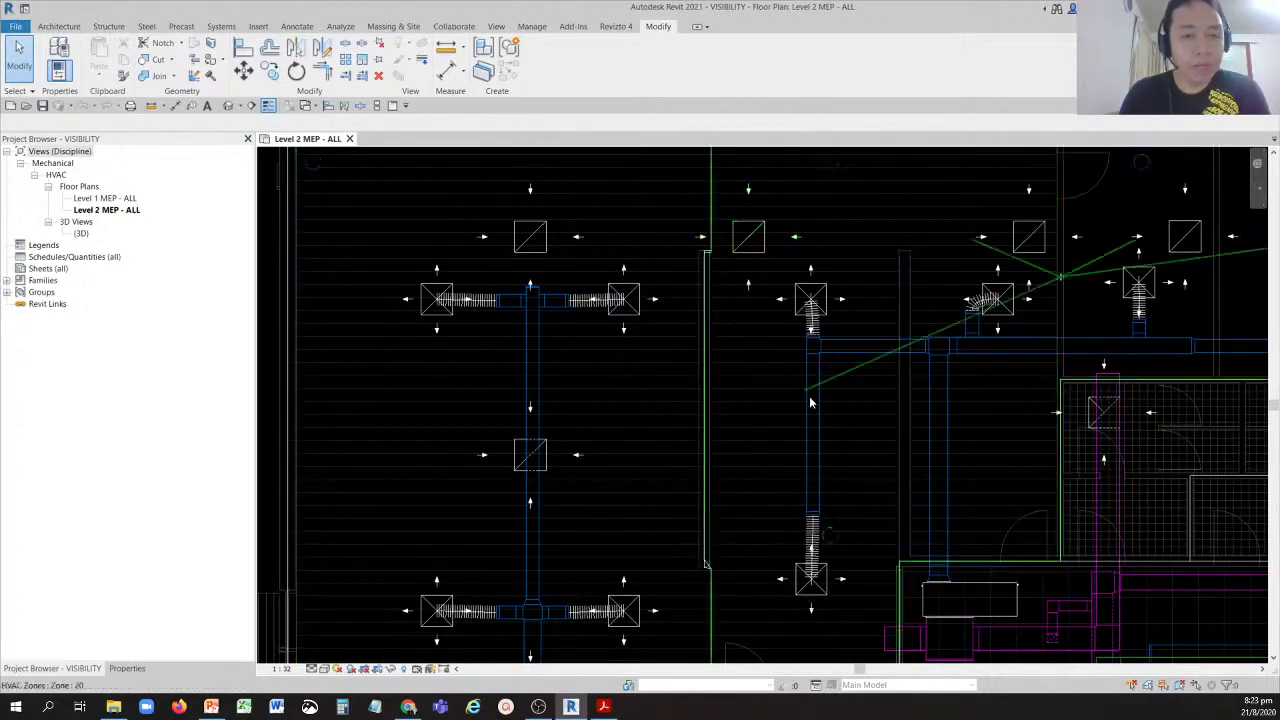
scroll(818, 409, down, 2)
middle_drag(931, 470, 681, 160)
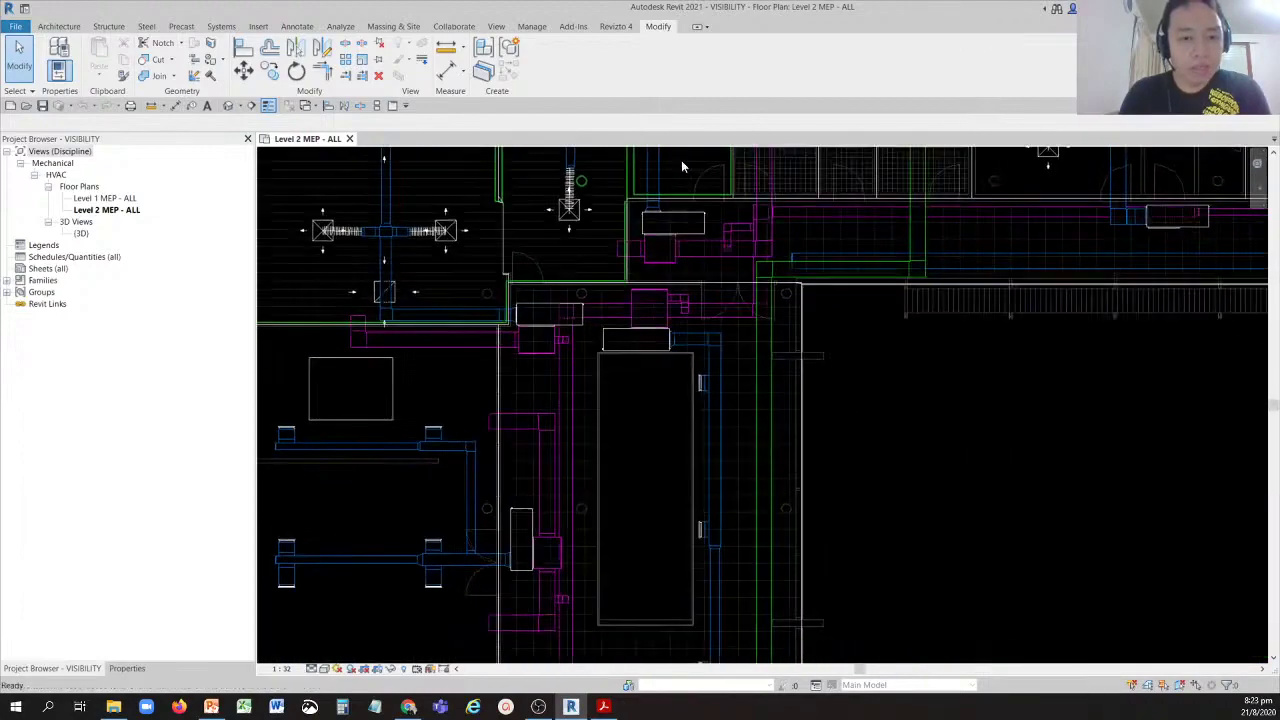
scroll(755, 476, down, 3)
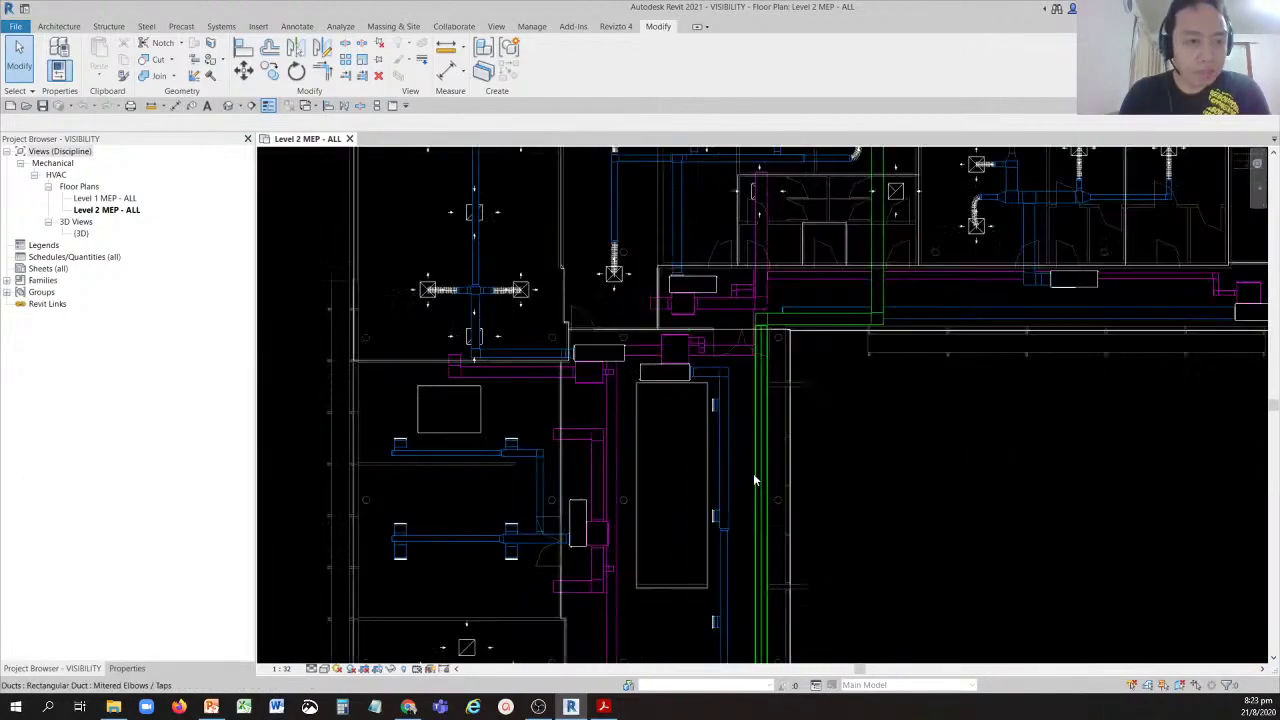
middle_drag(914, 506, 768, 449)
scroll(768, 449, down, 1)
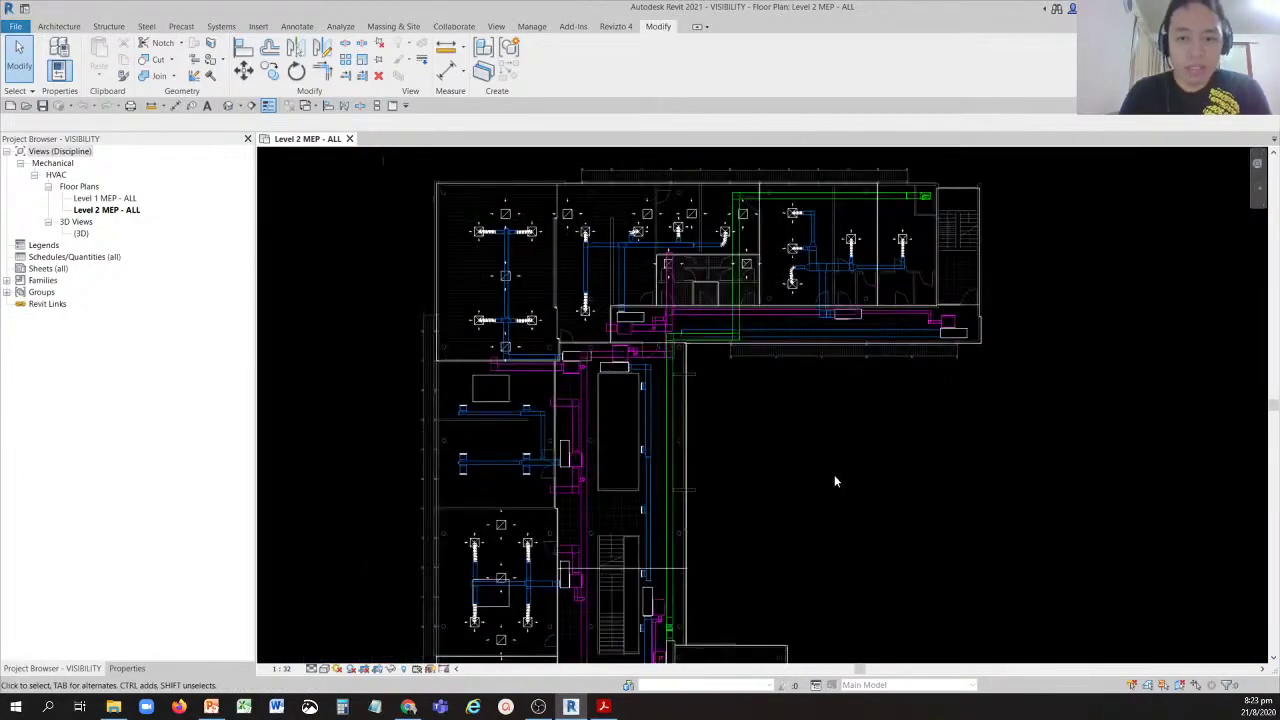
middle_drag(834, 476, 670, 440)
scroll(690, 443, down, 1)
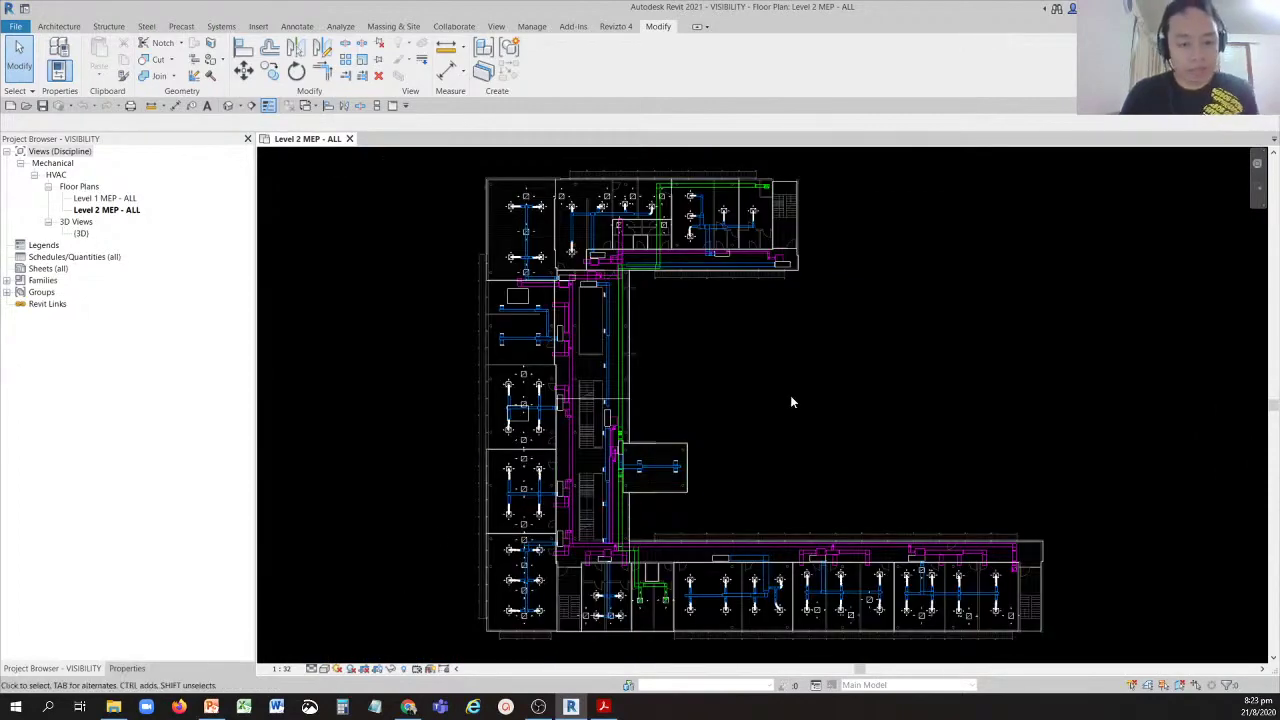
Tick the Lighting Fixtures model category in Level 2 MEP - ALL's overrides and apply with OK.
key(v)
key(g)
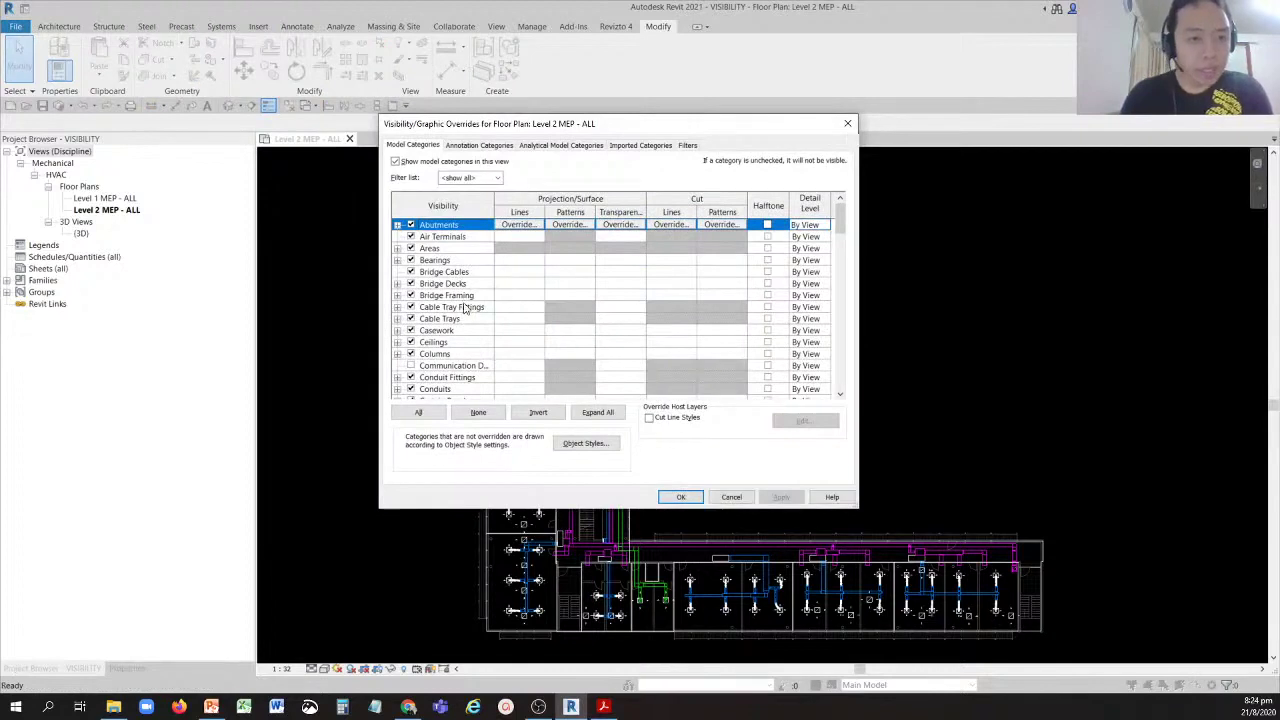
click(458, 307)
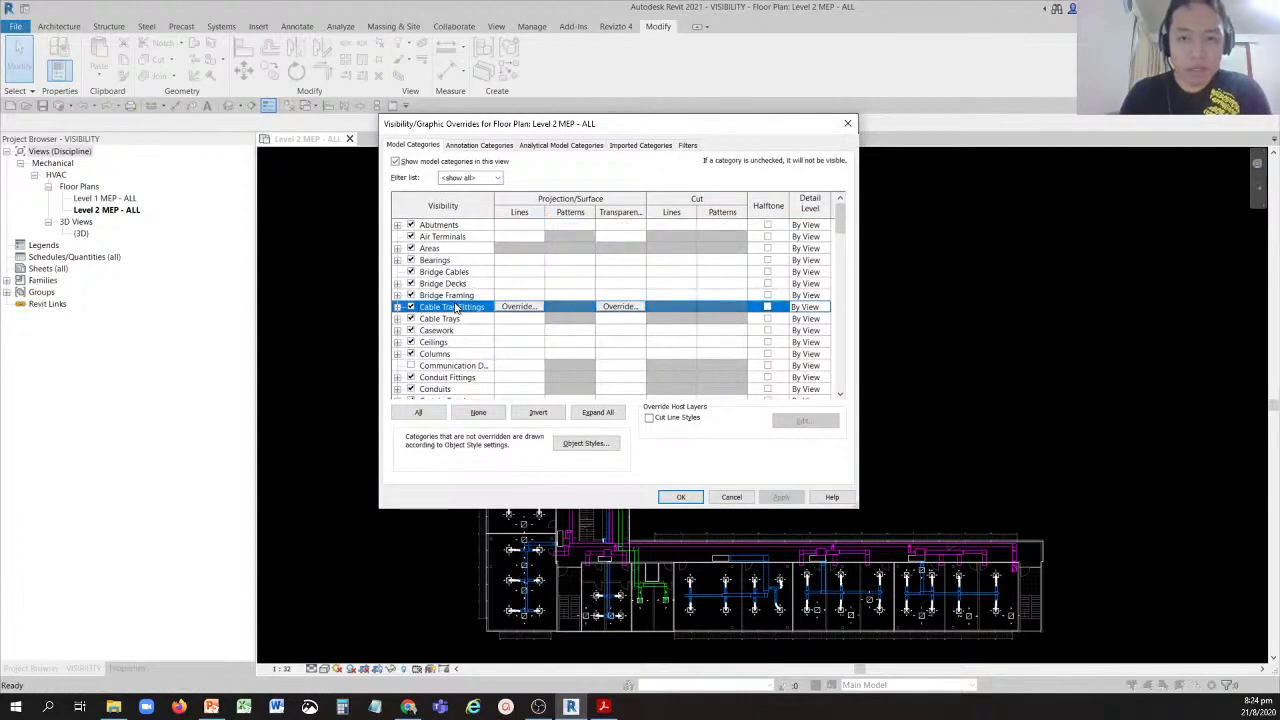
scroll(456, 308, down, 2)
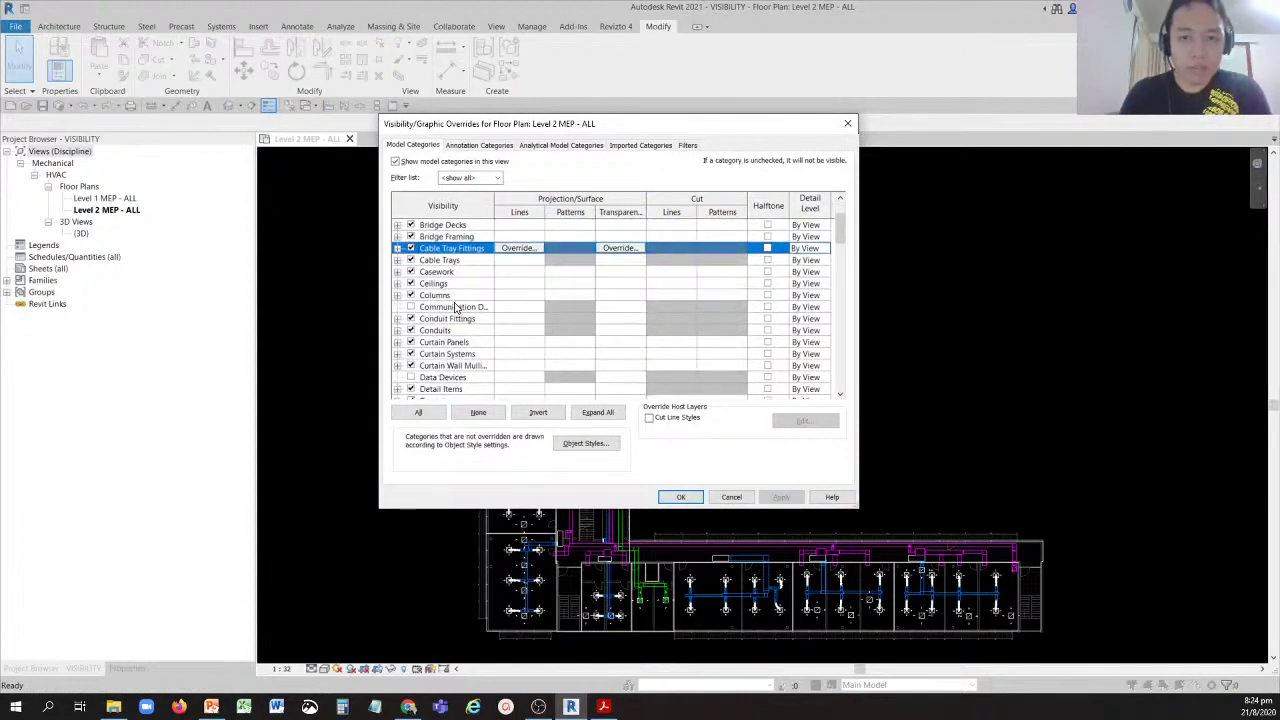
scroll(455, 307, down, 2)
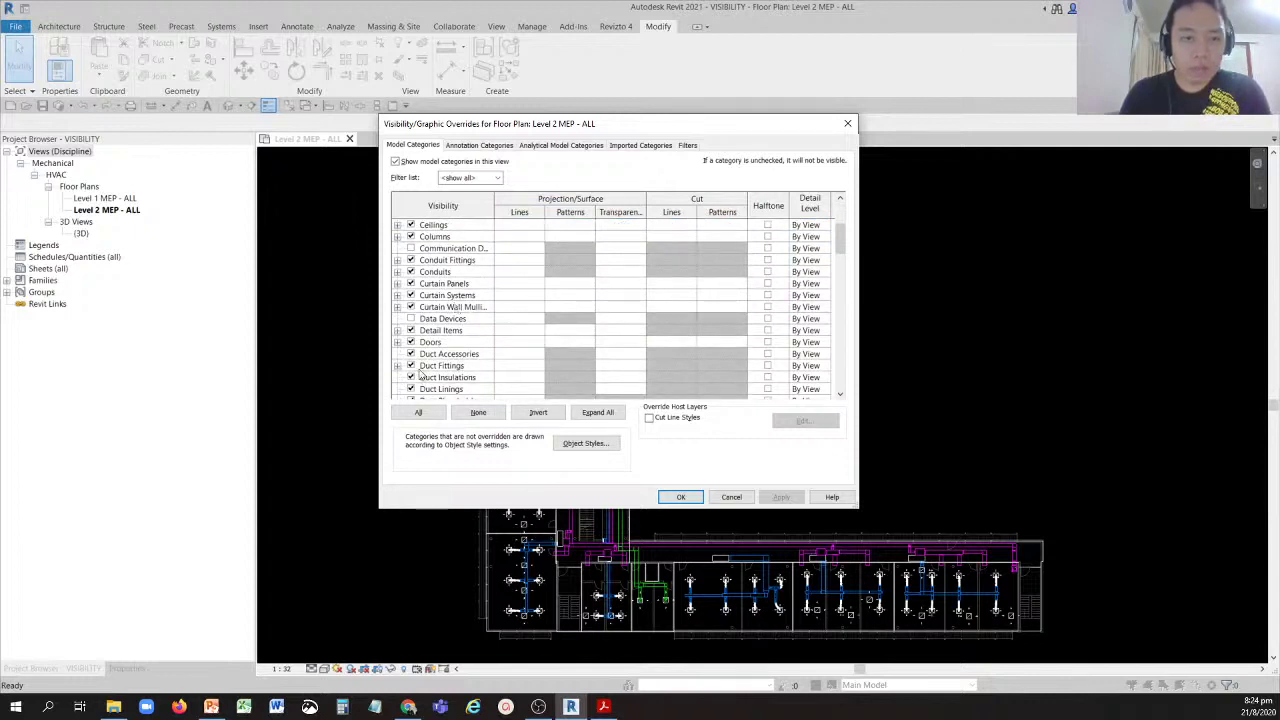
scroll(436, 384, down, 4)
scroll(447, 333, down, 3)
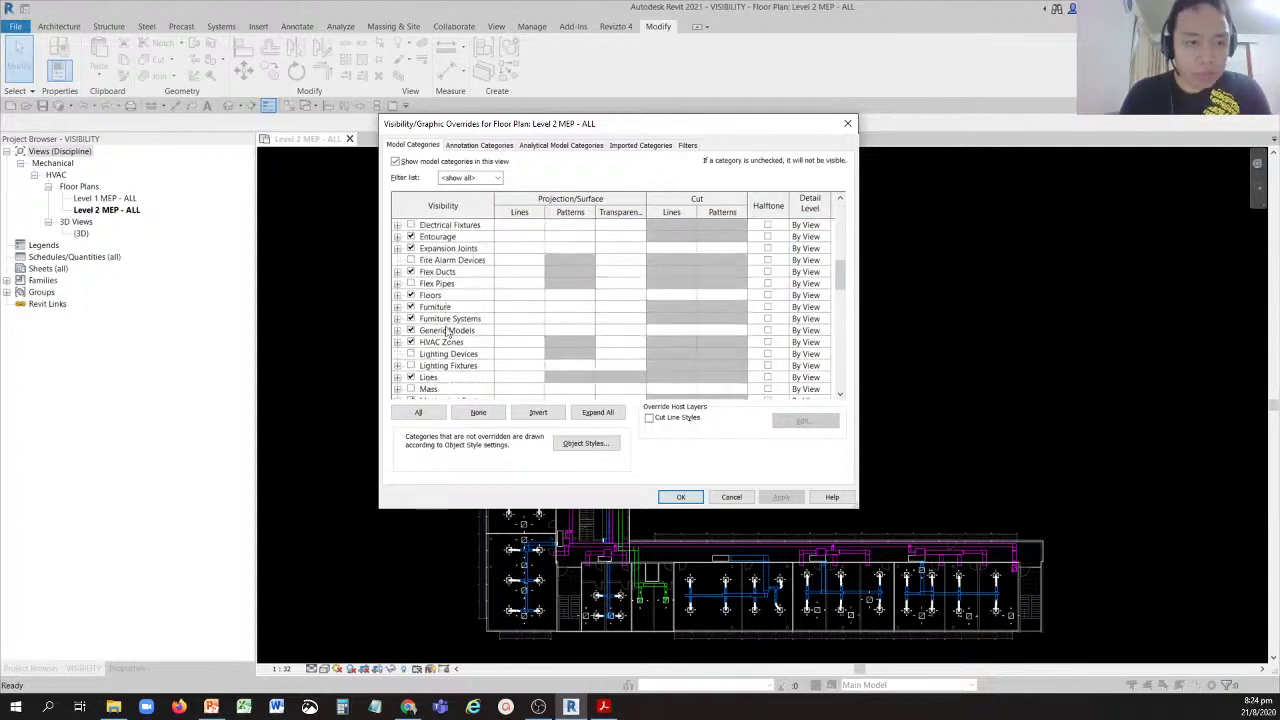
click(410, 343)
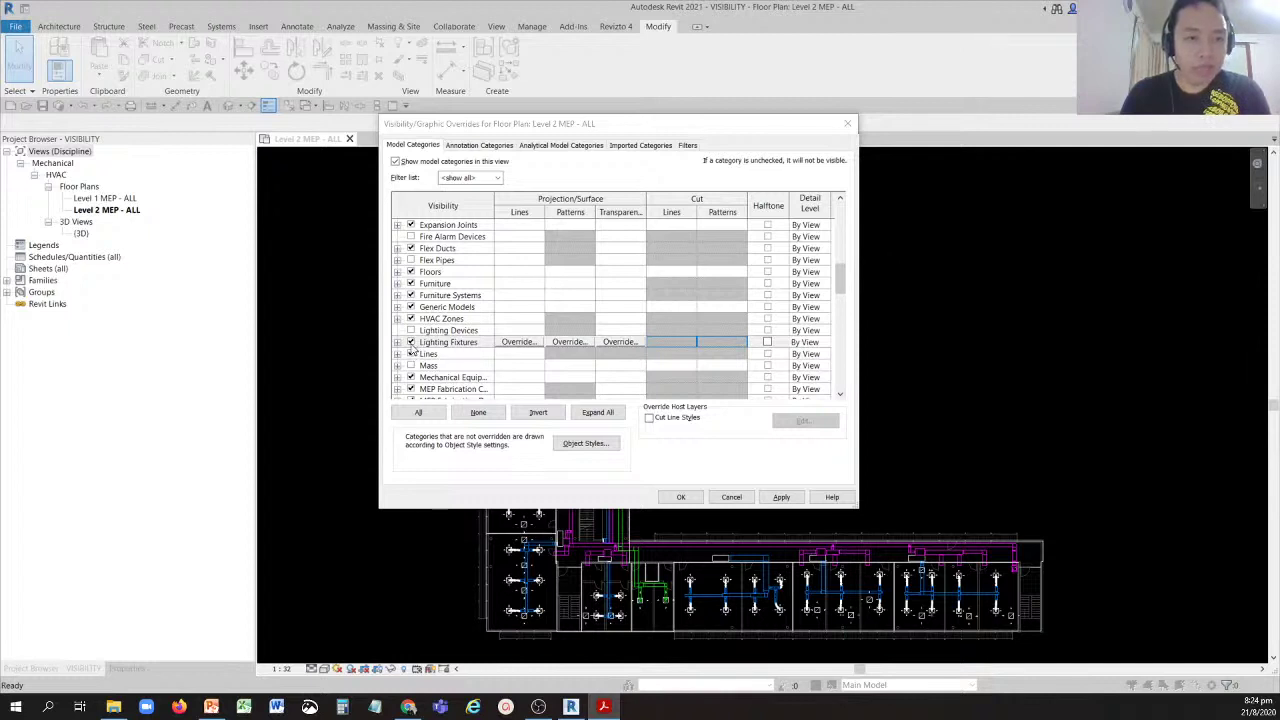
click(681, 497)
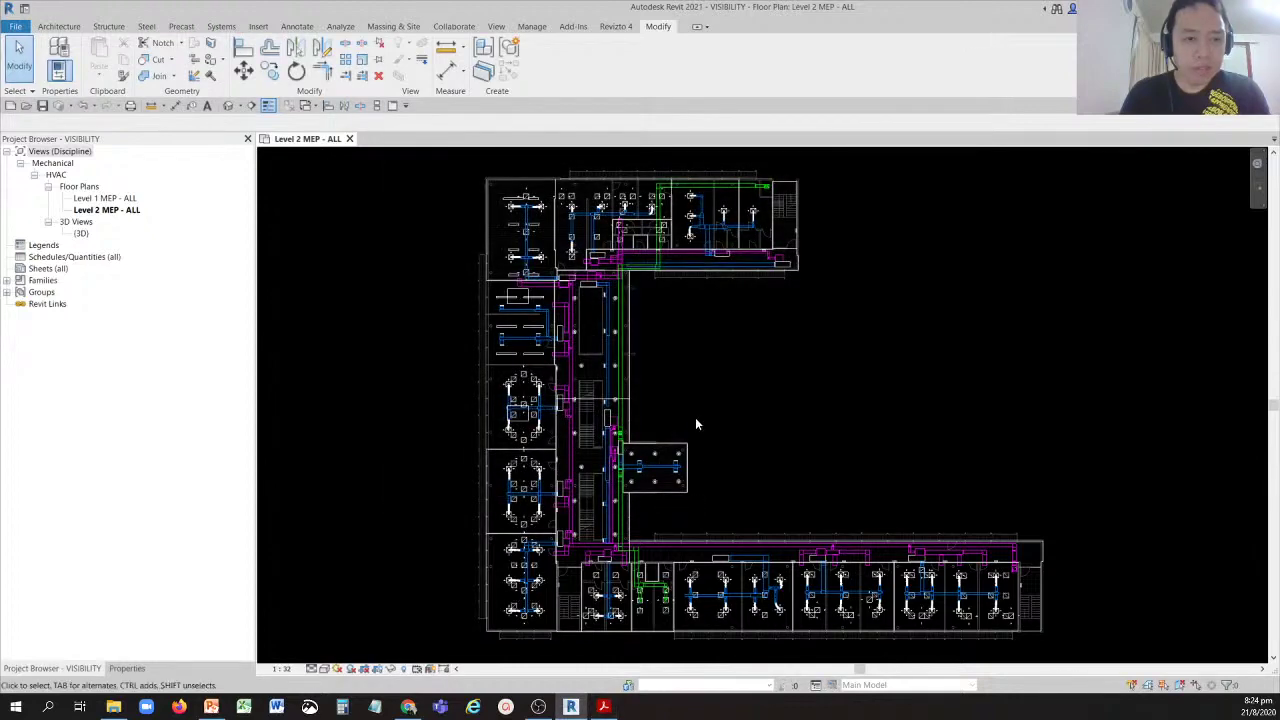
scroll(700, 379, up, 8)
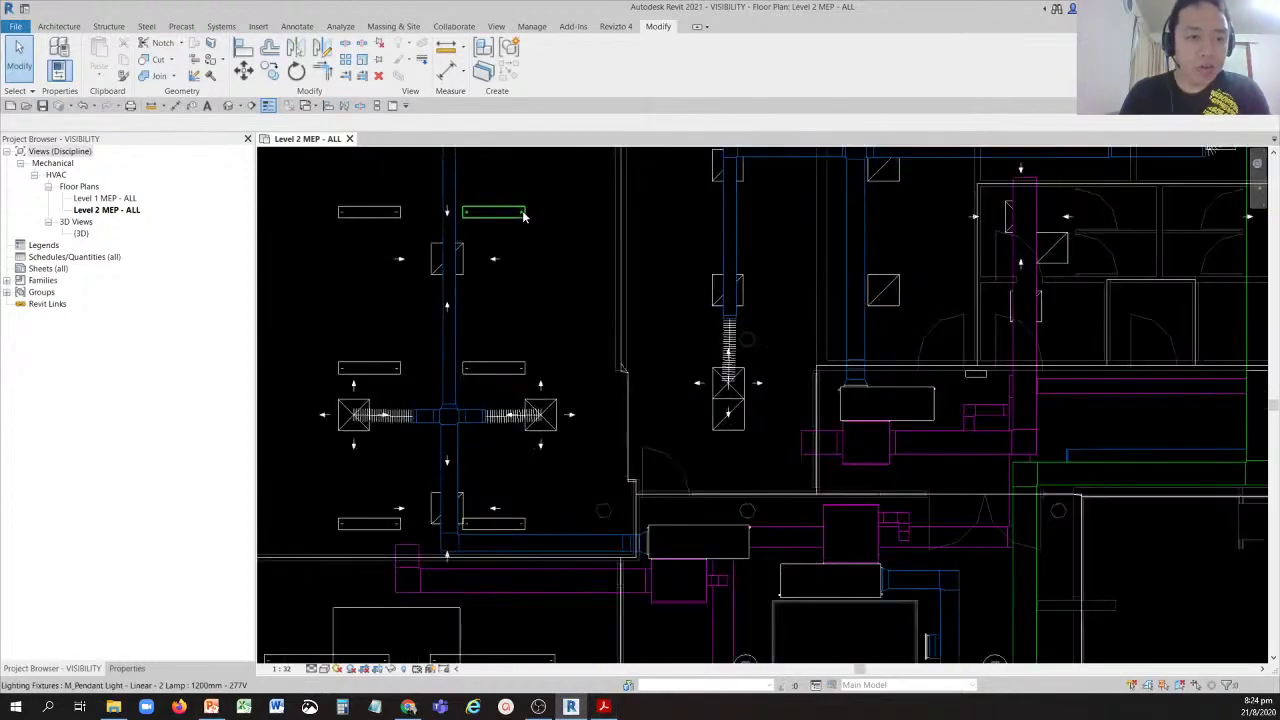
middle_drag(570, 424, 593, 512)
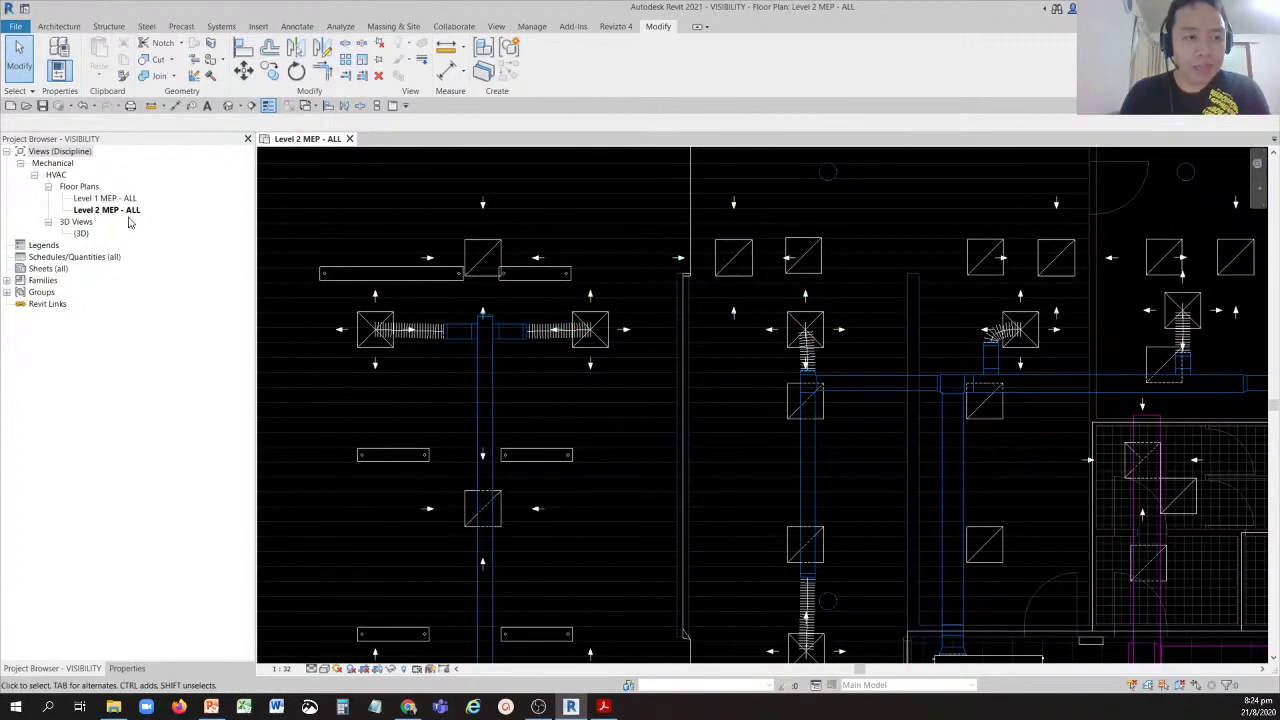
scroll(595, 330, down, 4)
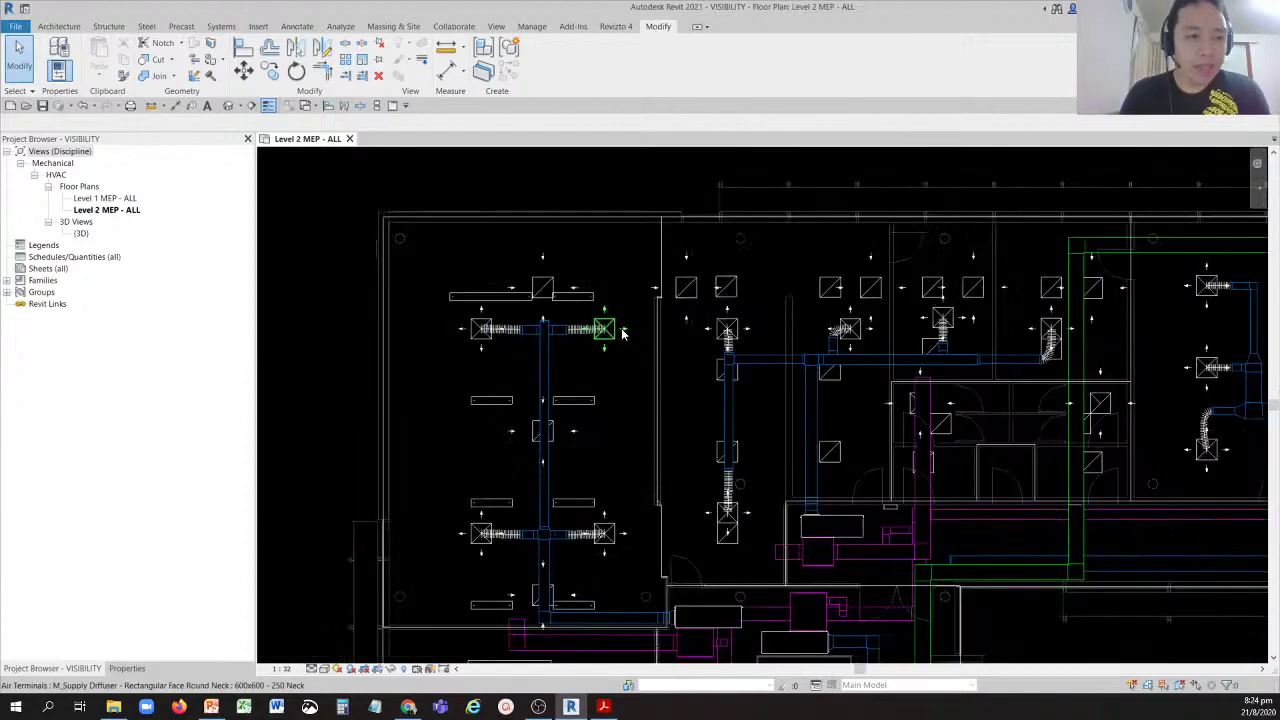
scroll(735, 410, down, 2)
scroll(906, 514, up, 5)
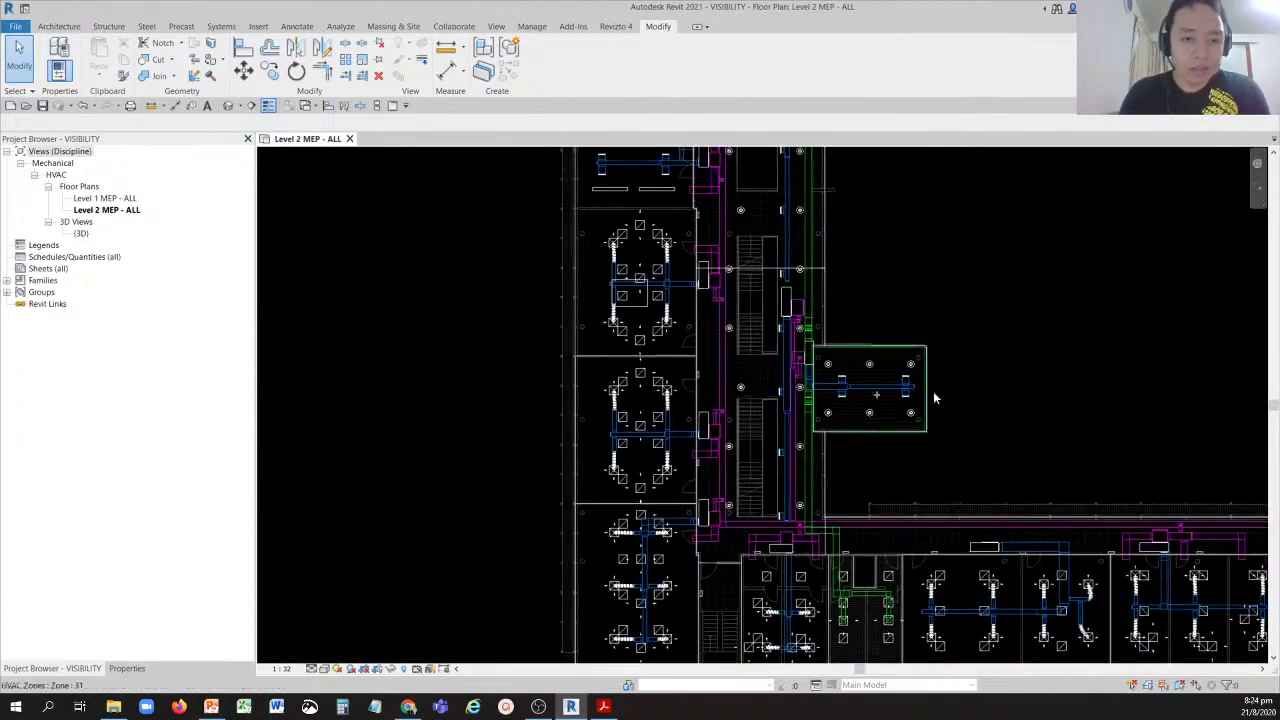
scroll(794, 338, up, 1)
scroll(828, 348, down, 4)
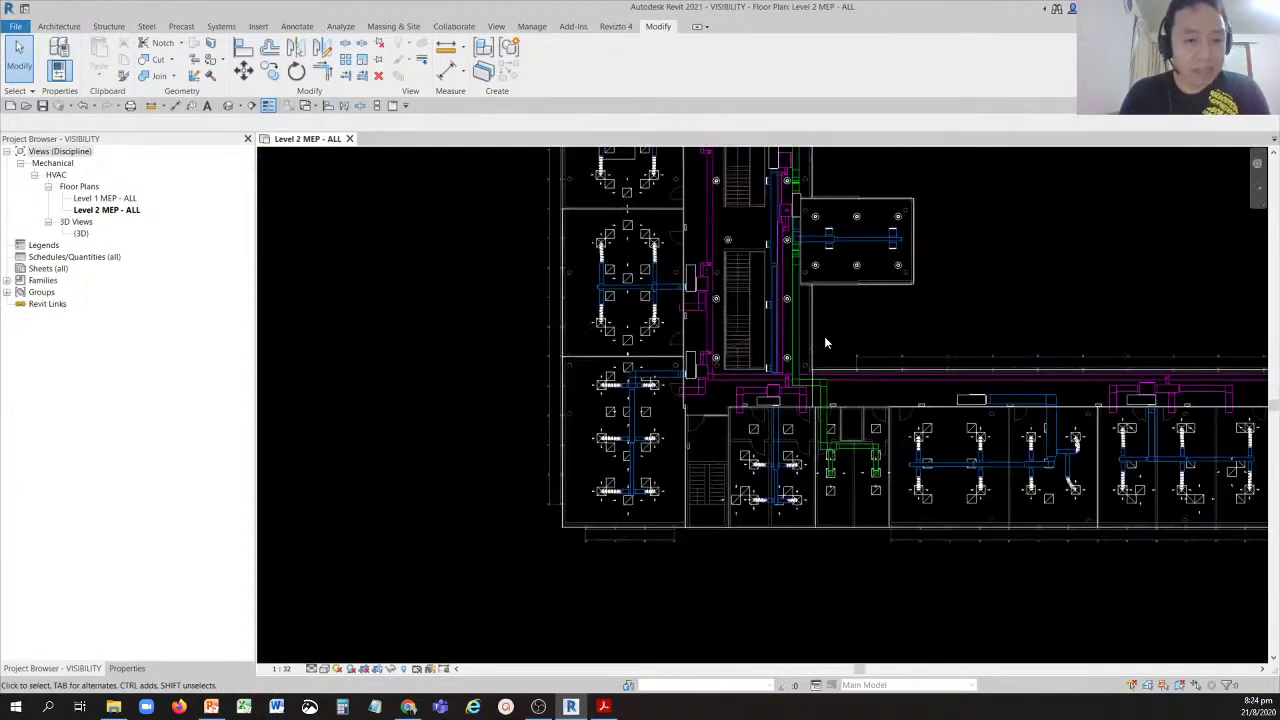
middle_drag(922, 307, 734, 385)
scroll(734, 385, down, 2)
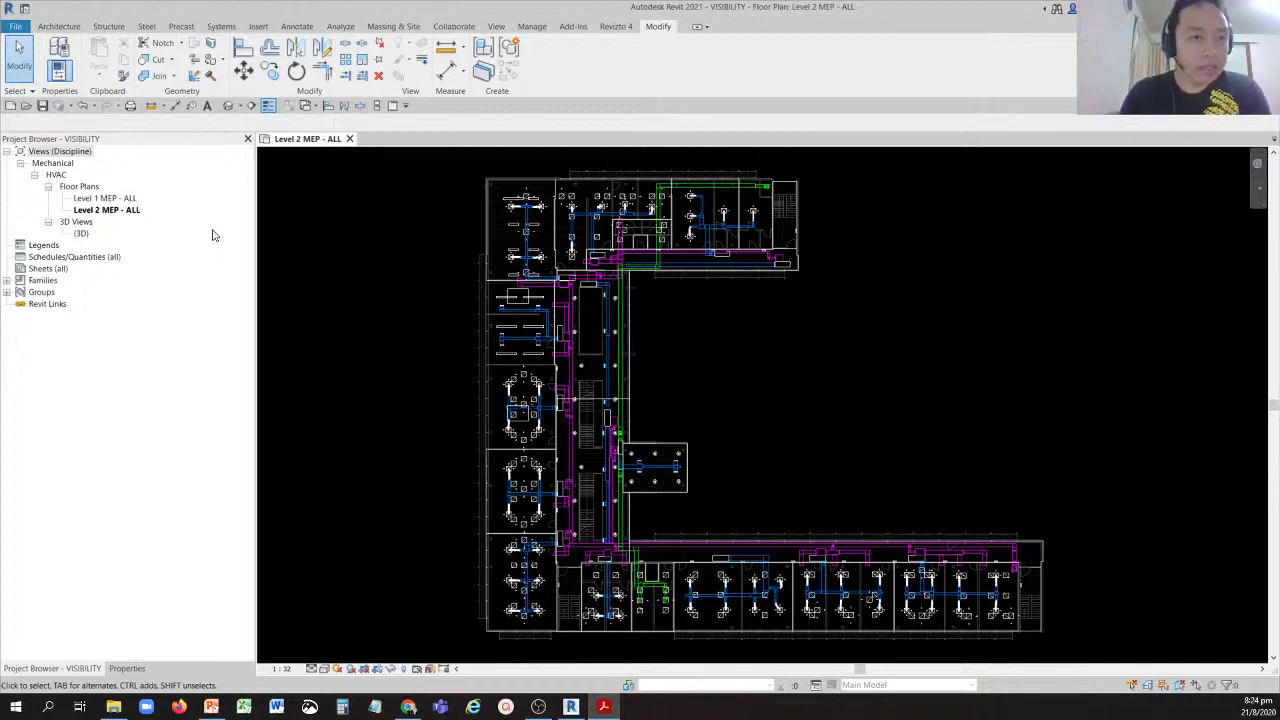
Duplicate Level 2 MEP - ALL with detailing and open the new Level 2 MEP - ALL Copy 1.
right_click(116, 212)
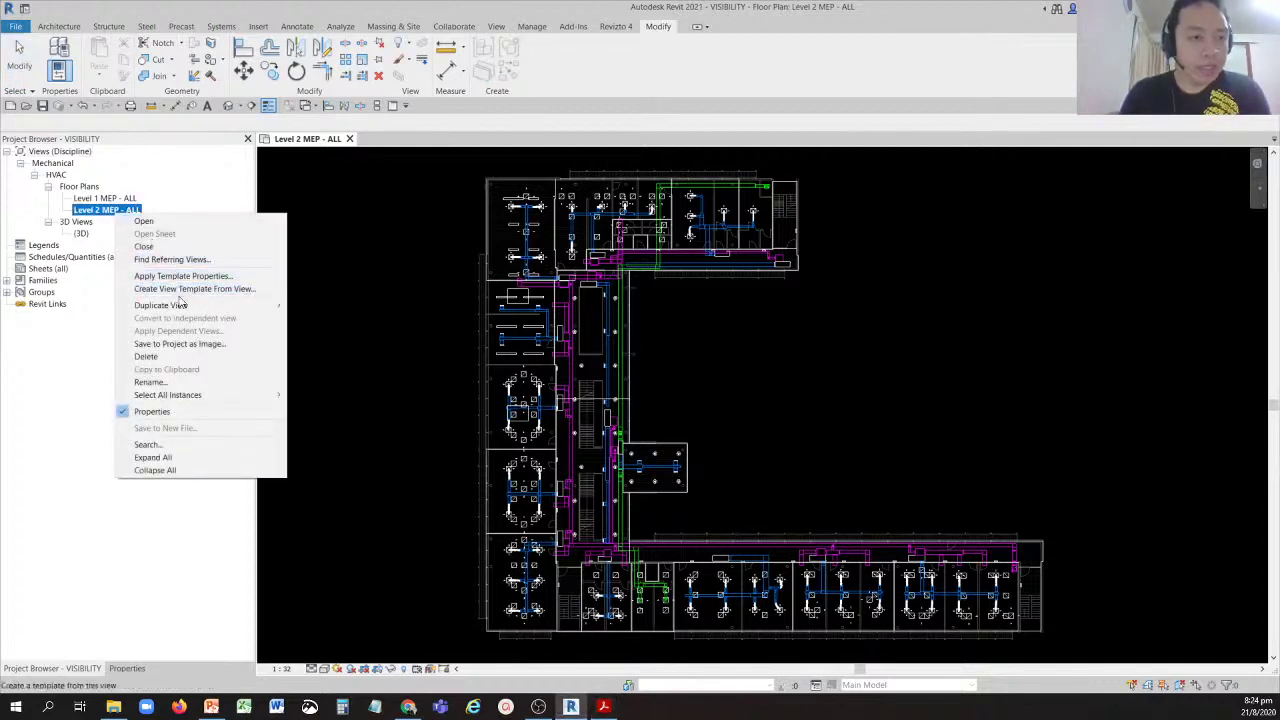
mouse_move(177, 306)
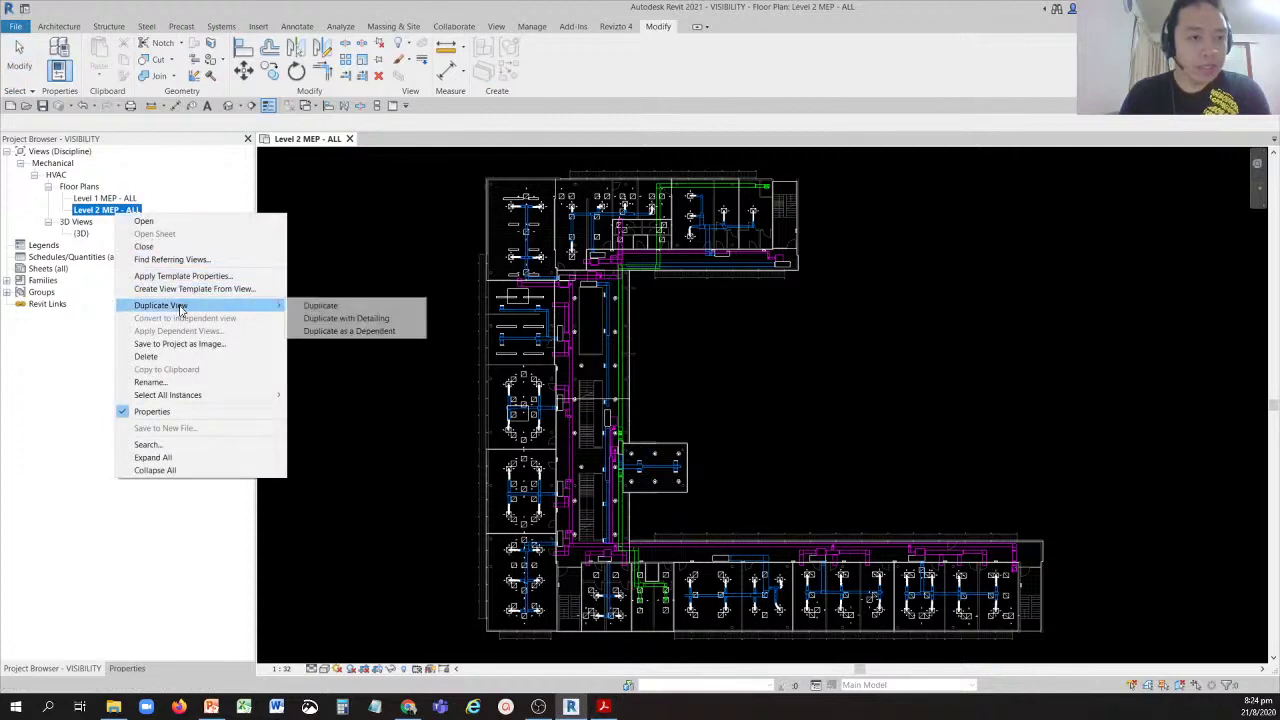
click(345, 318)
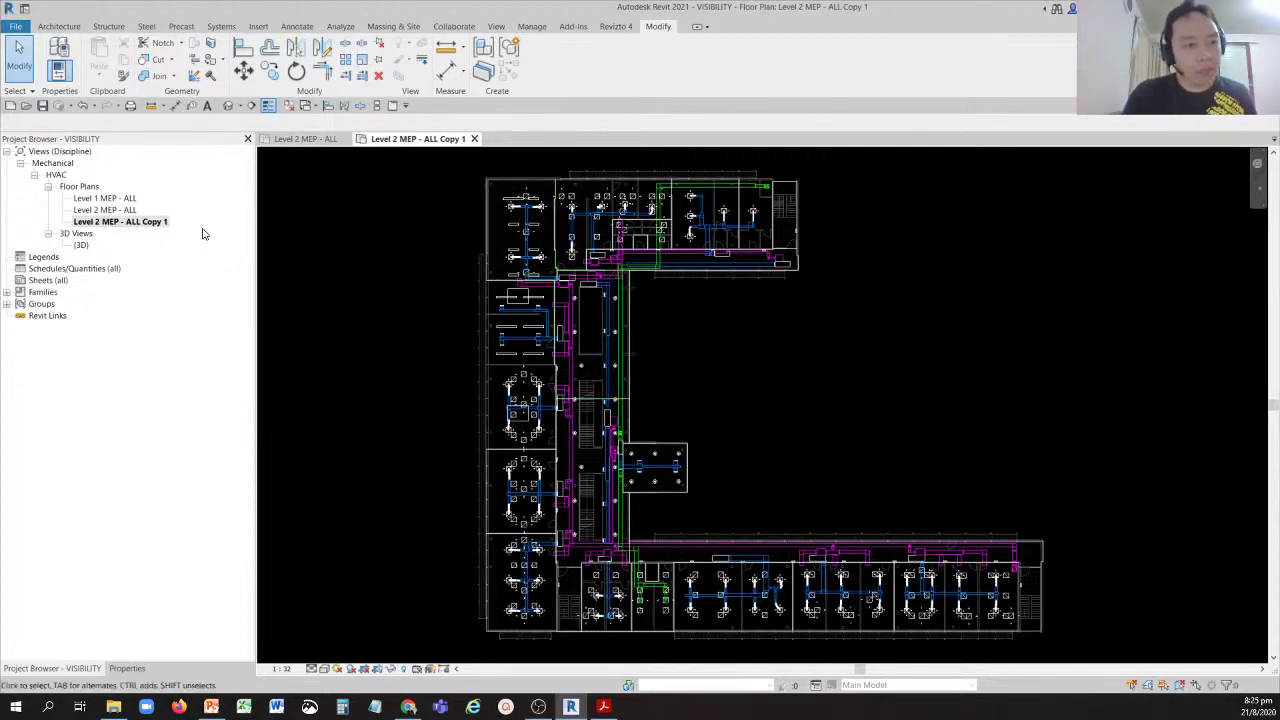
click(147, 224)
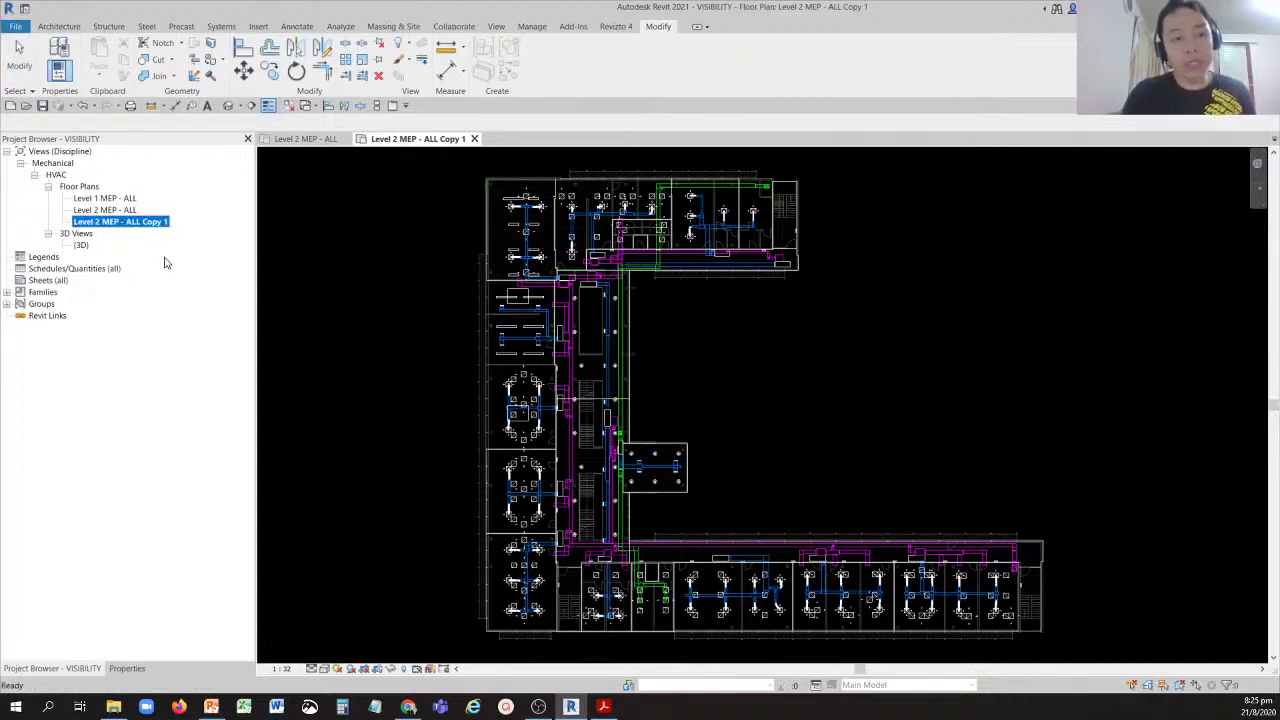
Attempt in-place renames of the copied view and Level 1 MEP - ALL, cancelling each.
click(114, 222)
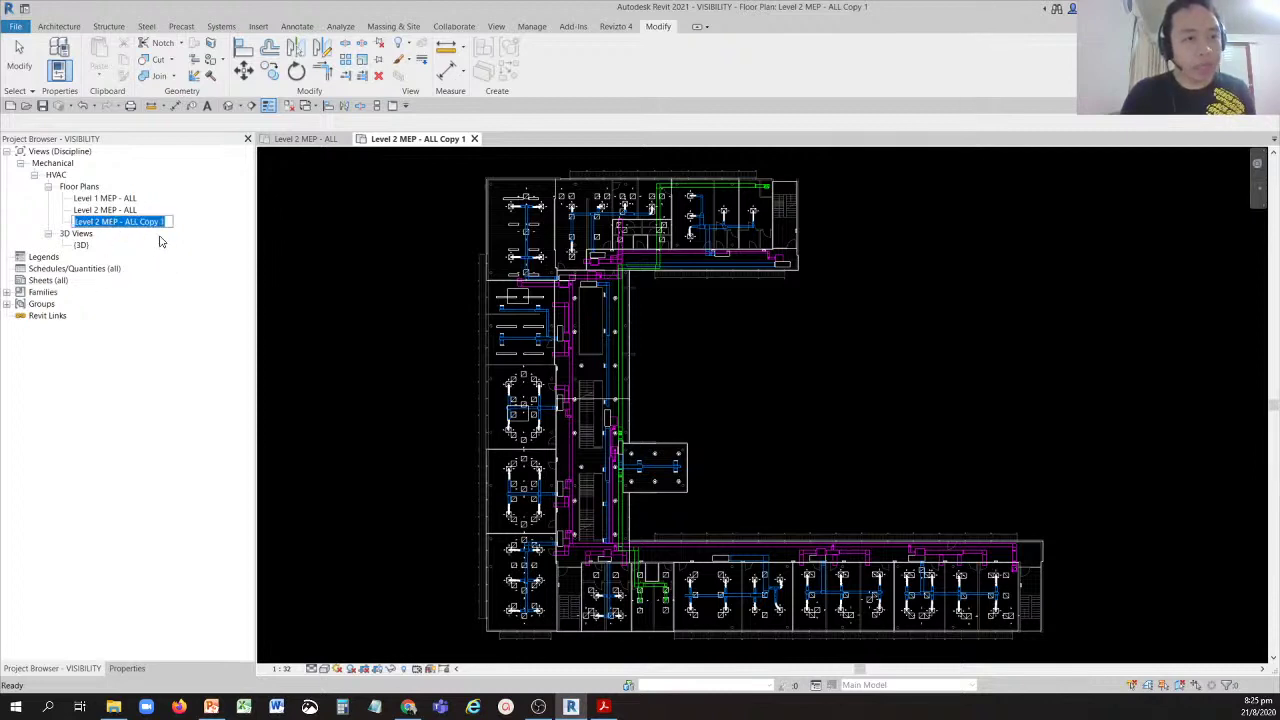
mouse_move(167, 222)
mouse_down()
mouse_move(104, 224)
mouse_move(150, 223)
mouse_up()
click(192, 318)
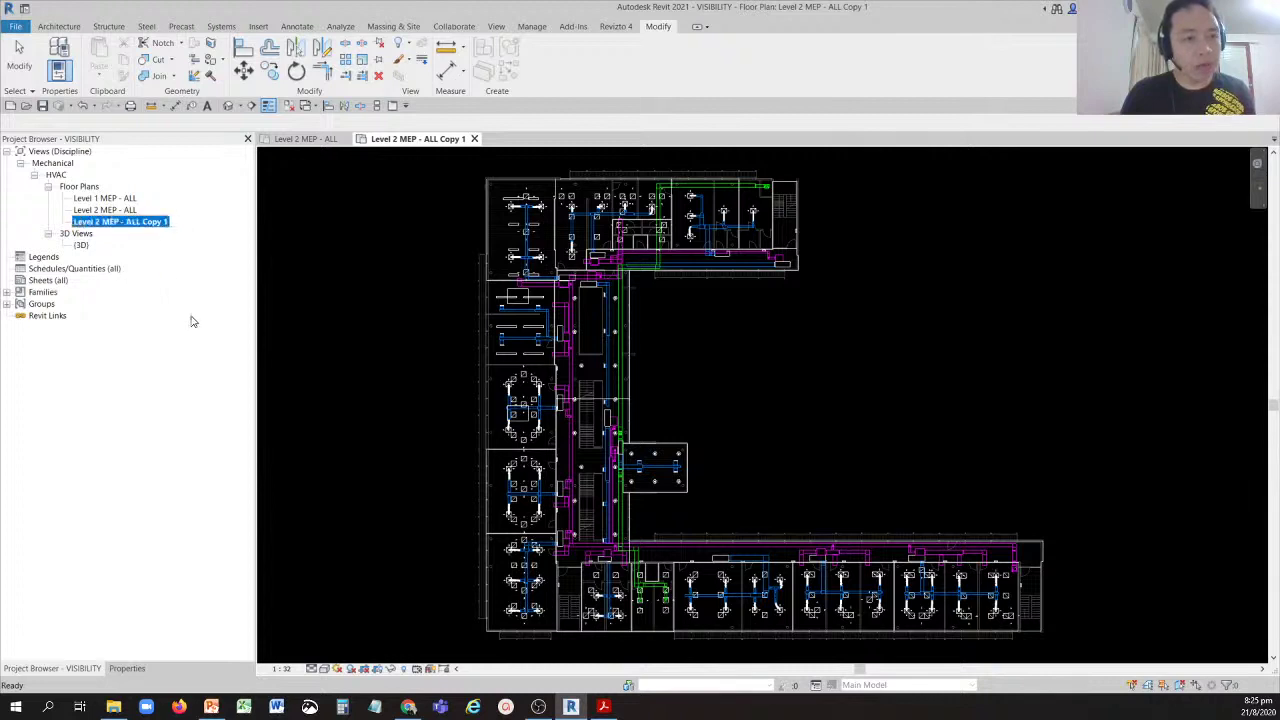
click(111, 199)
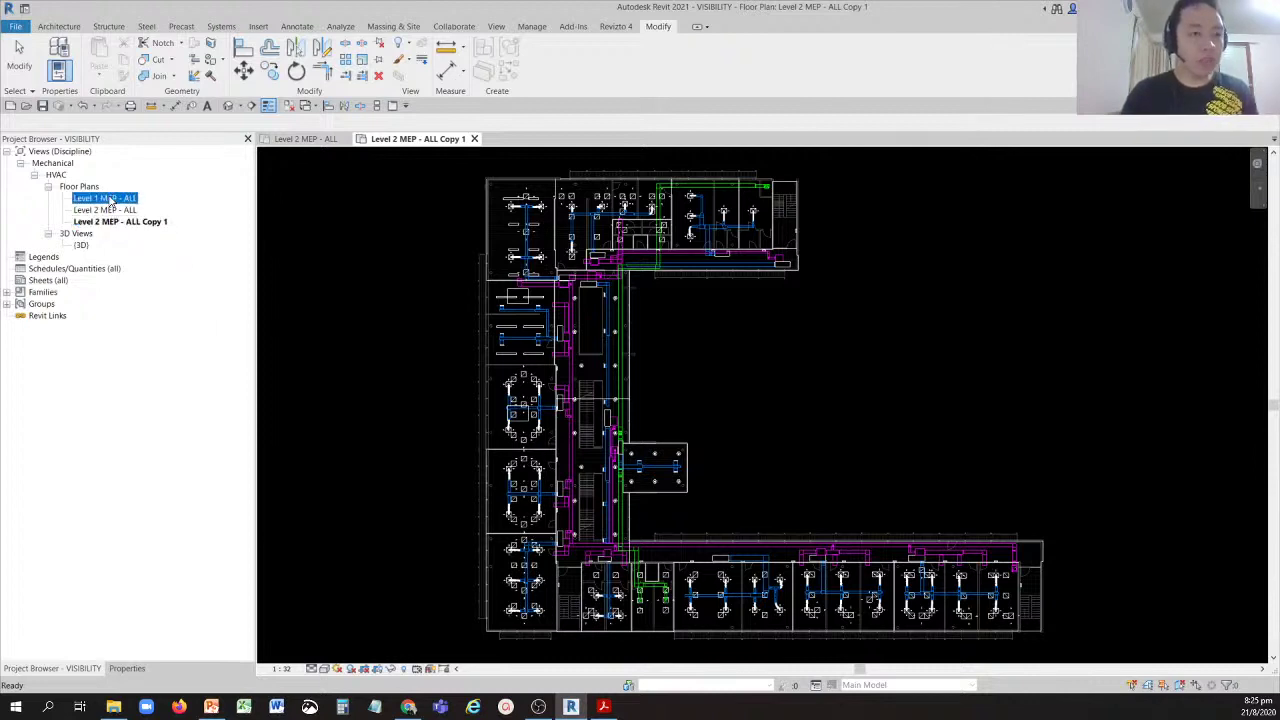
click(111, 199)
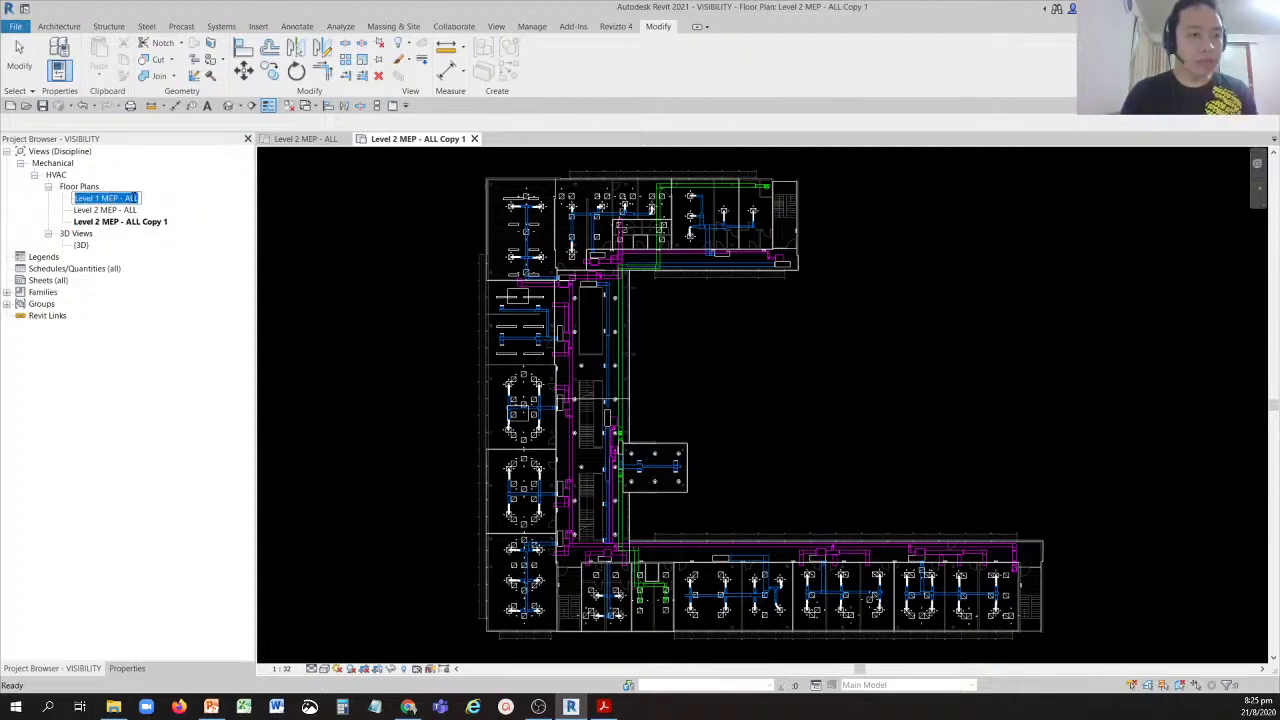
click(160, 357)
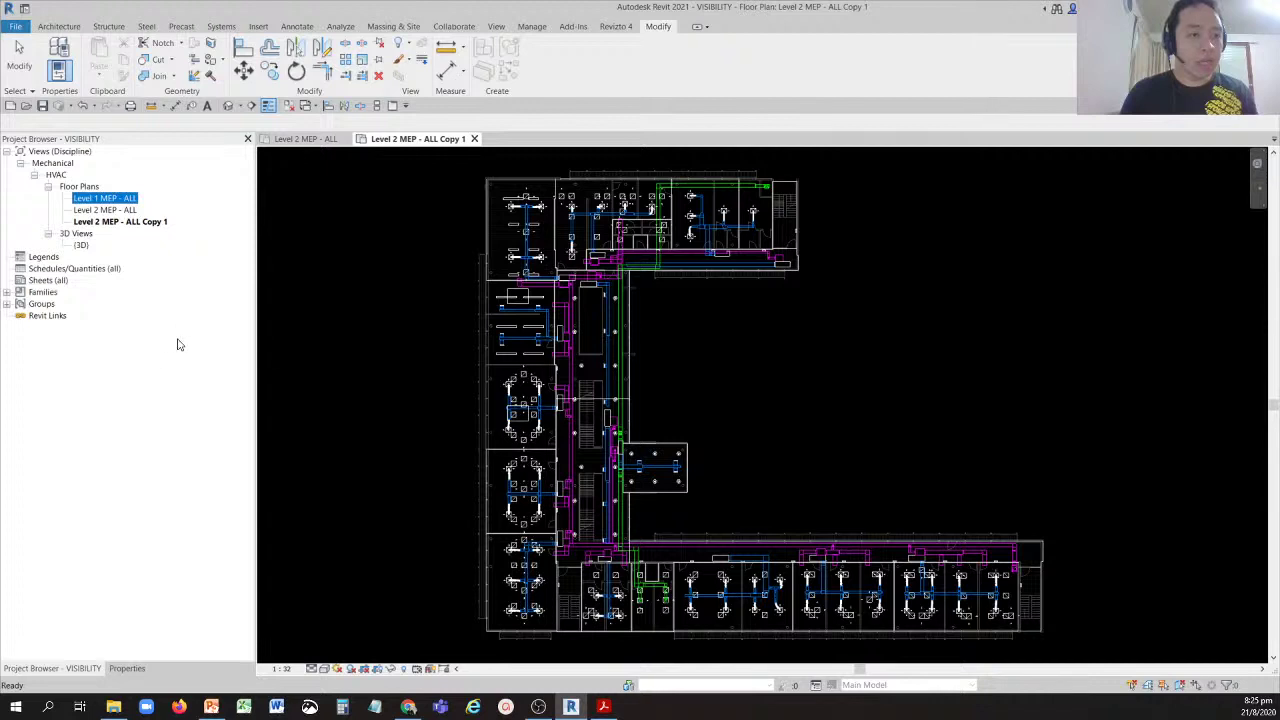
click(117, 222)
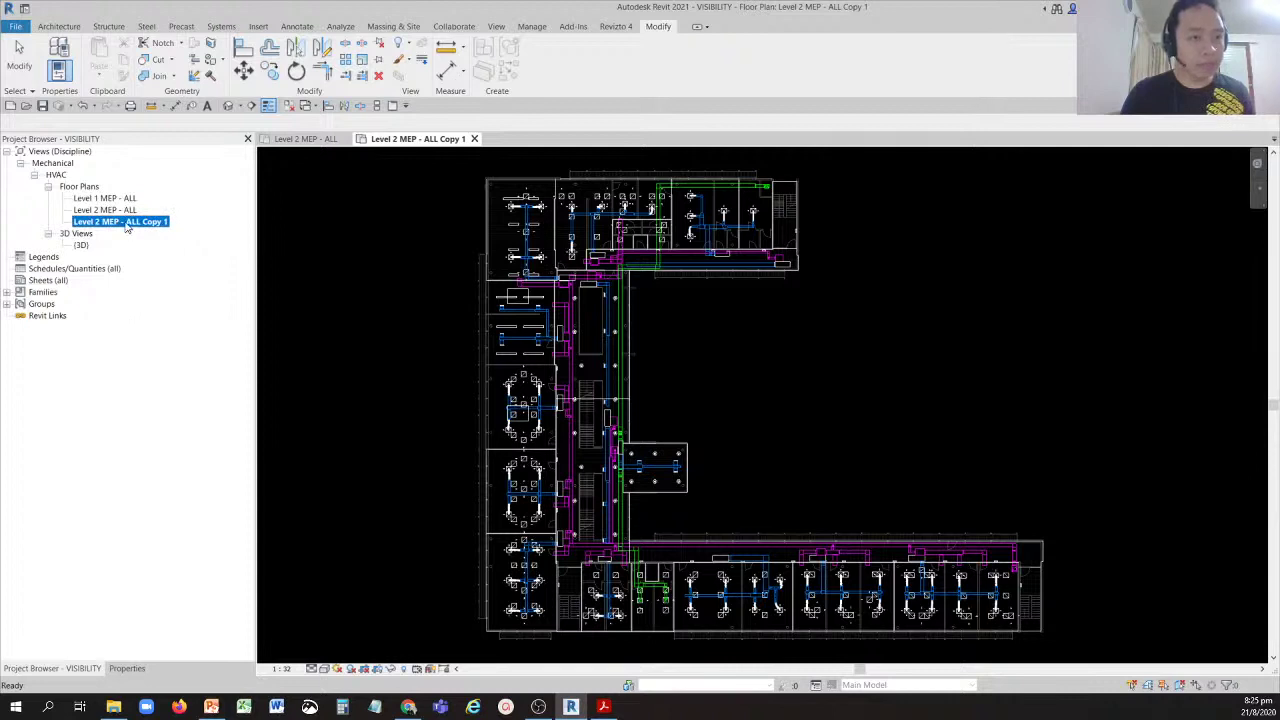
key(F2)
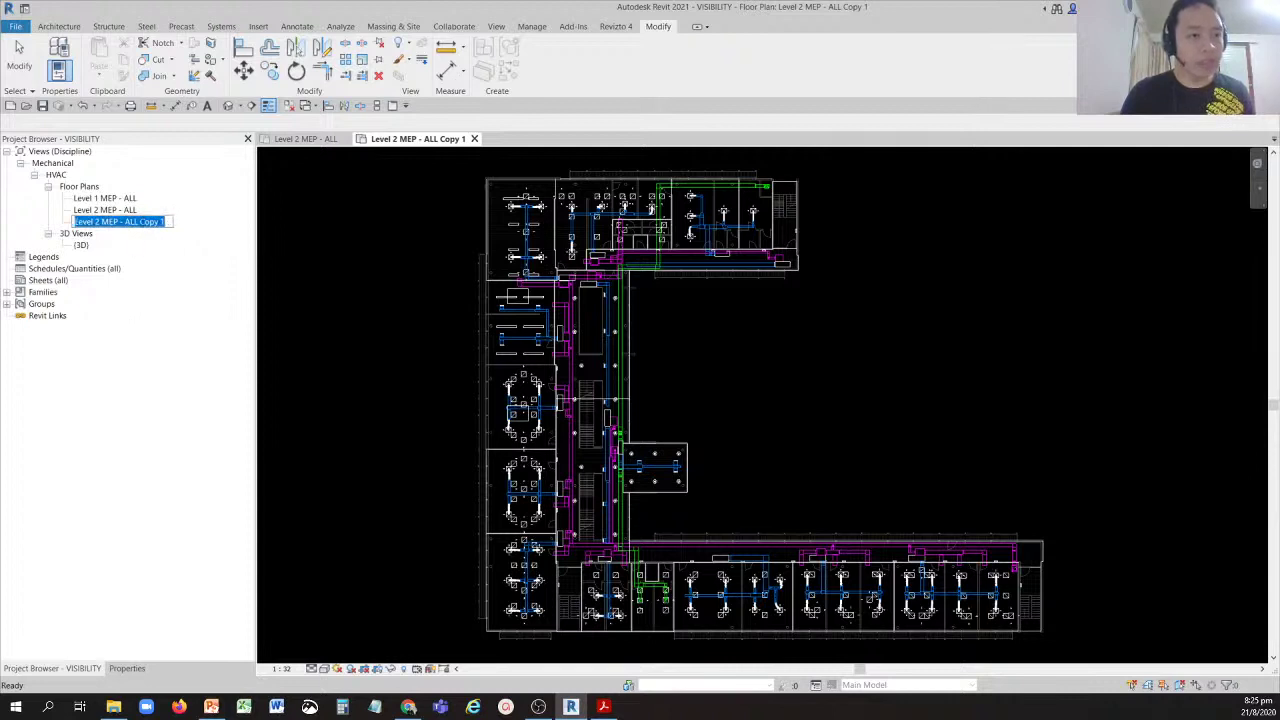
right_click(131, 210)
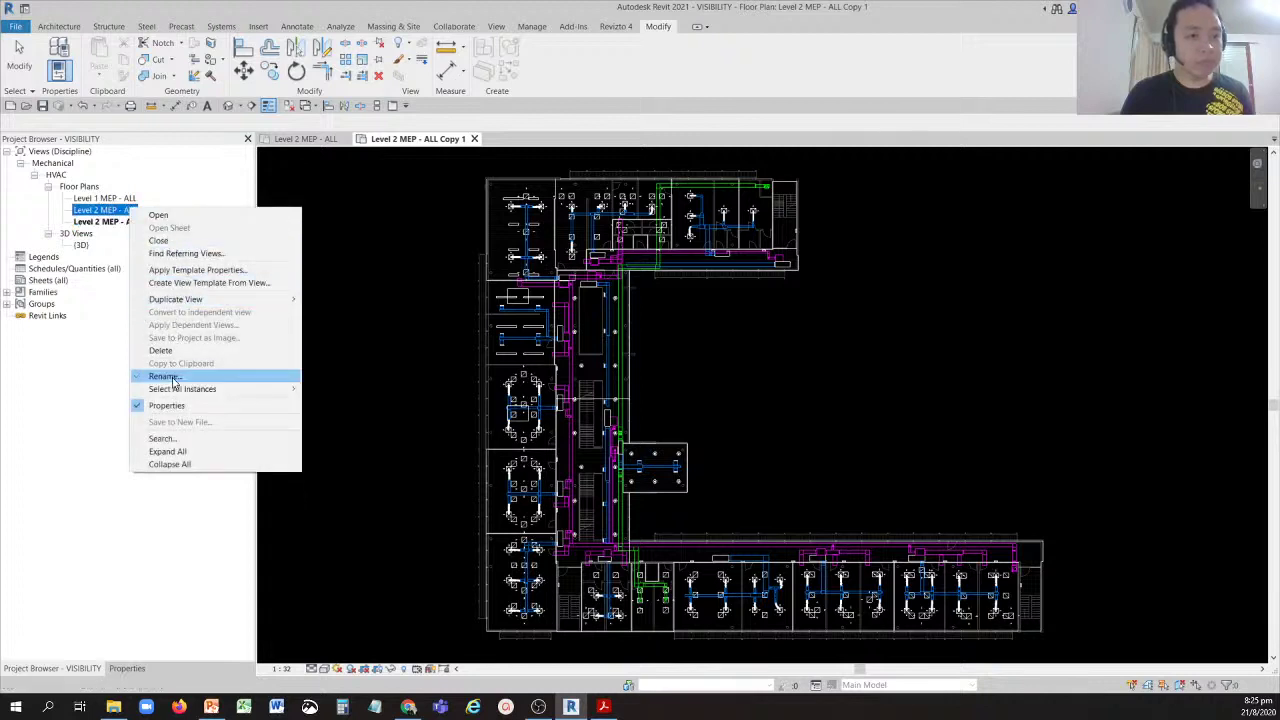
key(Escape)
Rename Level 2 MEP - ALL Copy 1 to Level 2 MEP - Supply and start the VV shortcut.
right_click(157, 223)
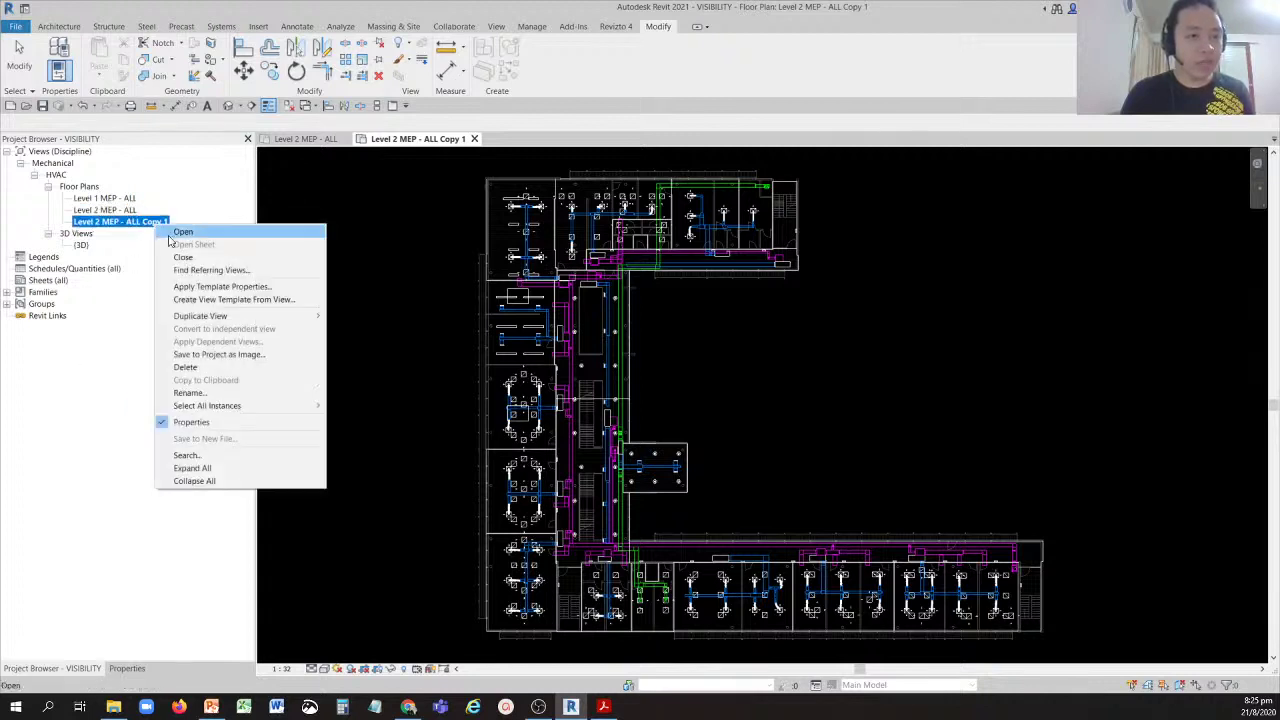
click(211, 397)
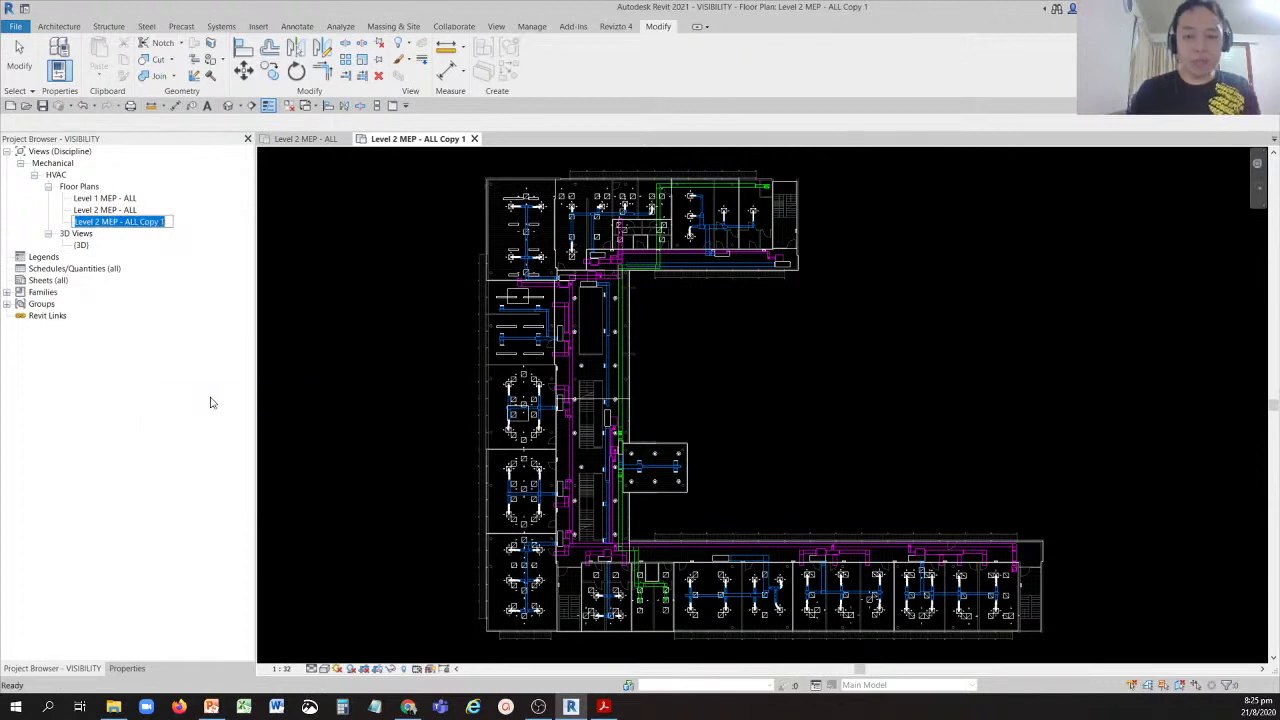
key(End)
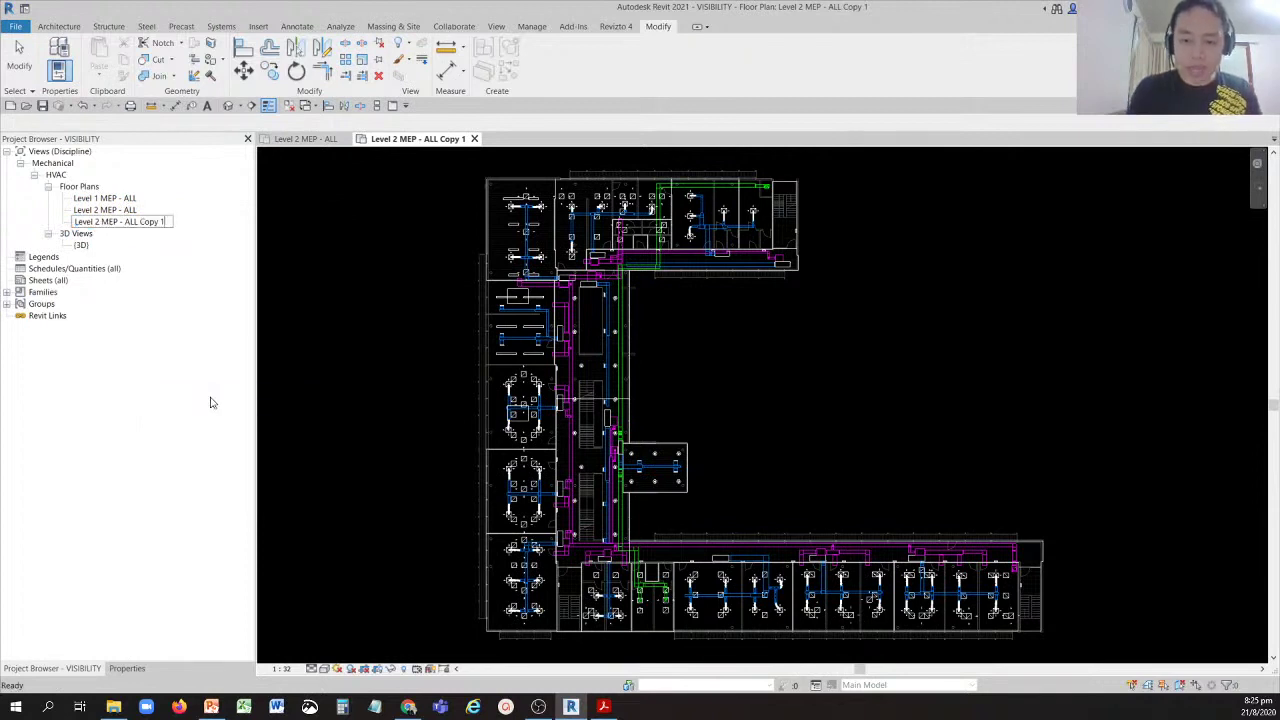
key(BackSpace)
key(BackSpace)
key(BackSpace)
key(BackSpace)
key(BackSpace)
key(BackSpace)
key(BackSpace)
key(BackSpace)
key(BackSpace)
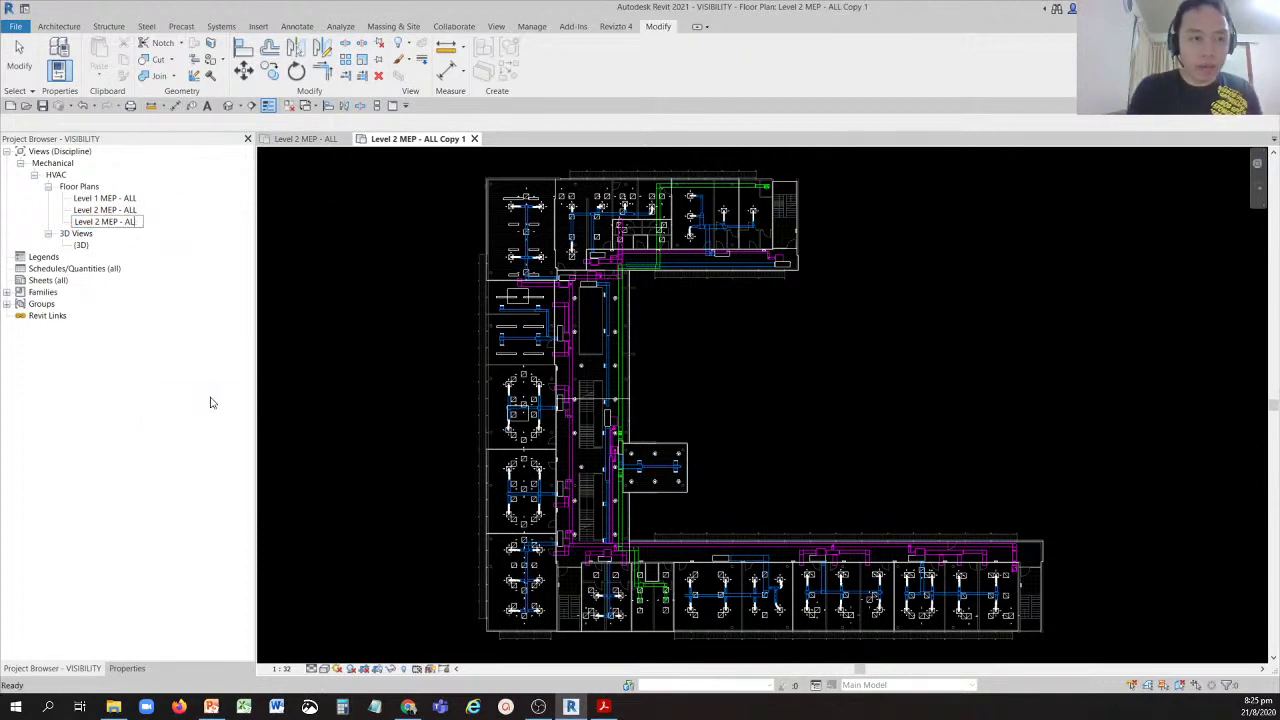
text(S)
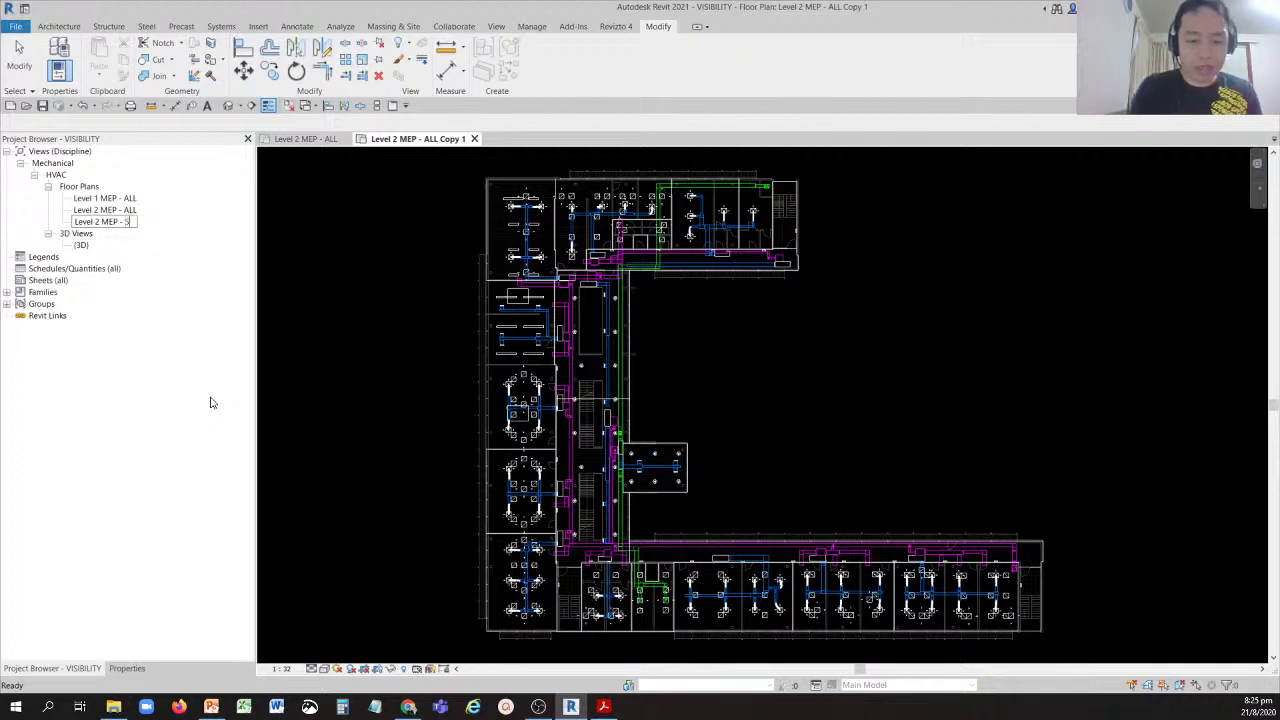
text(upply)
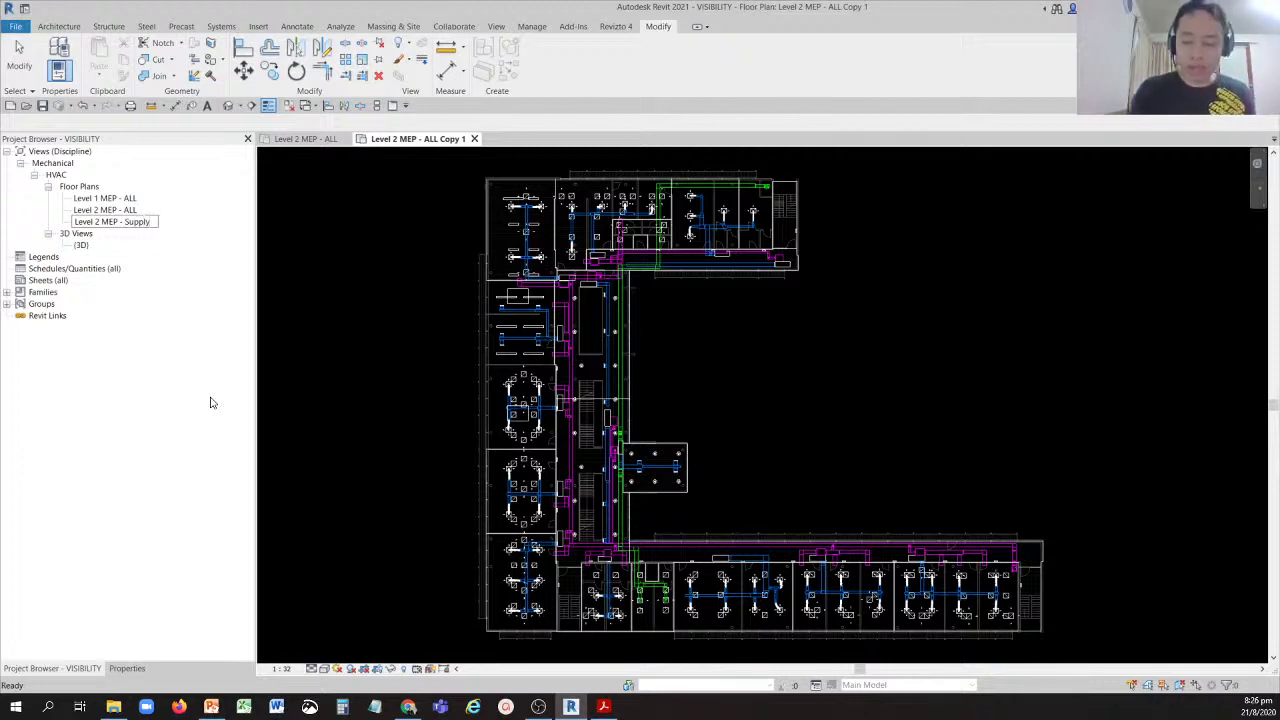
key(Return)
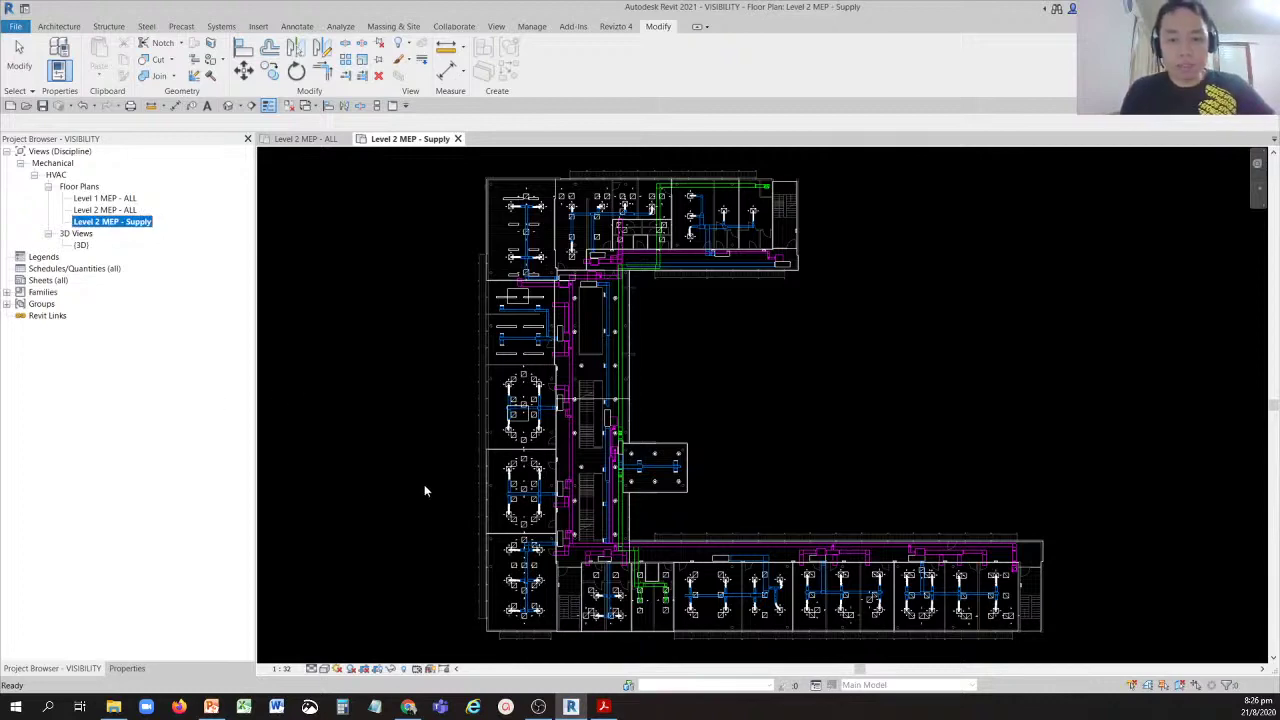
click(794, 385)
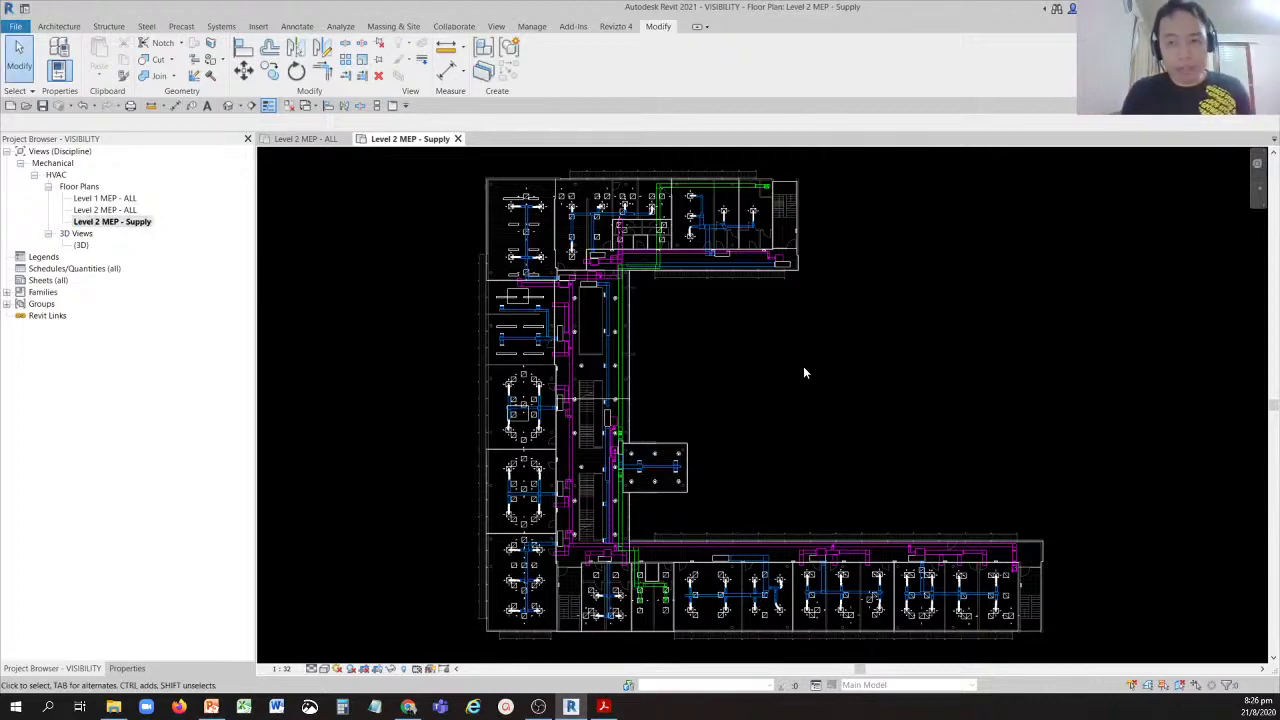
key(v)
key(v)
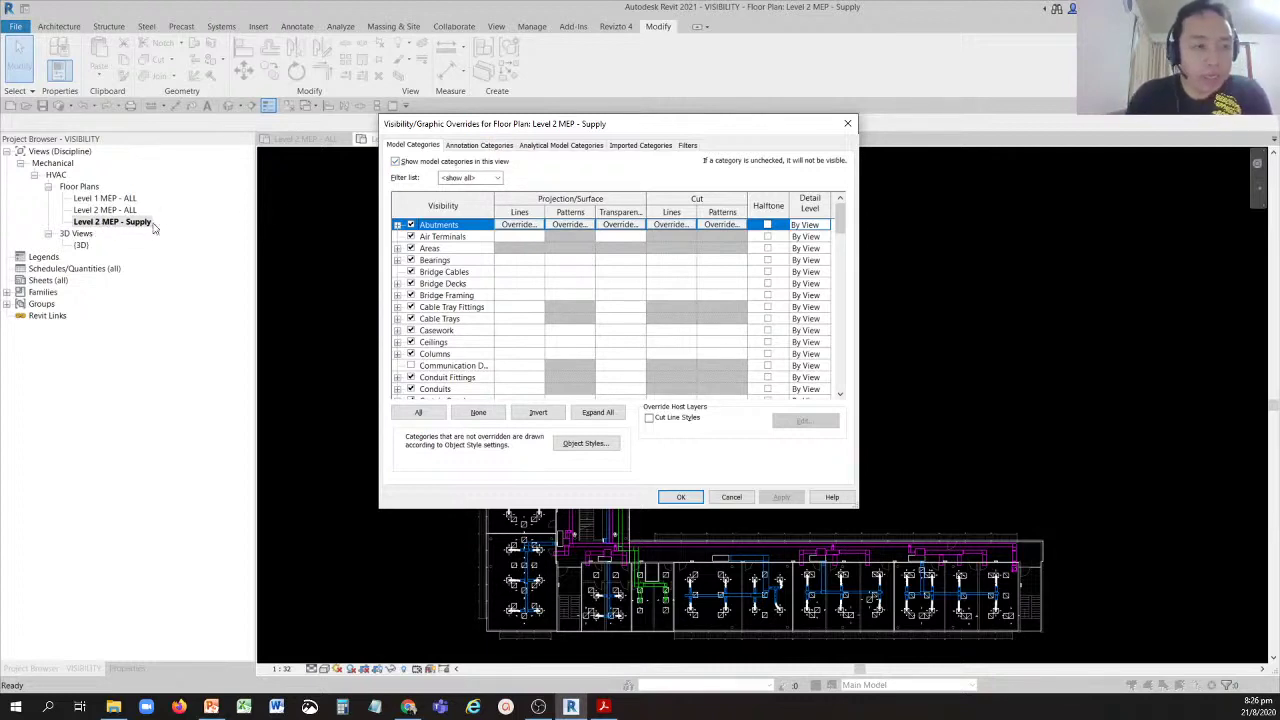
Untick Lighting Fixtures under Model Categories for Level 2 MEP - Supply, then go to Annotation Categories.
click(438, 320)
scroll(442, 326, down, 3)
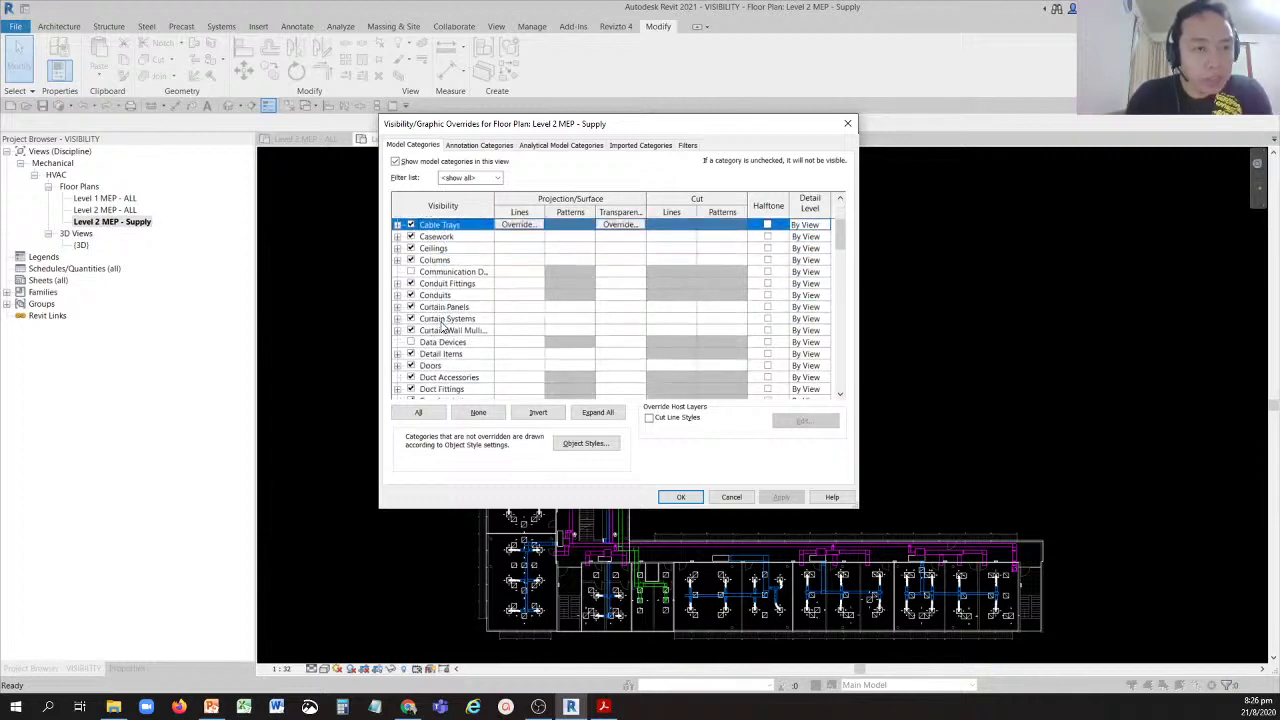
scroll(441, 326, down, 5)
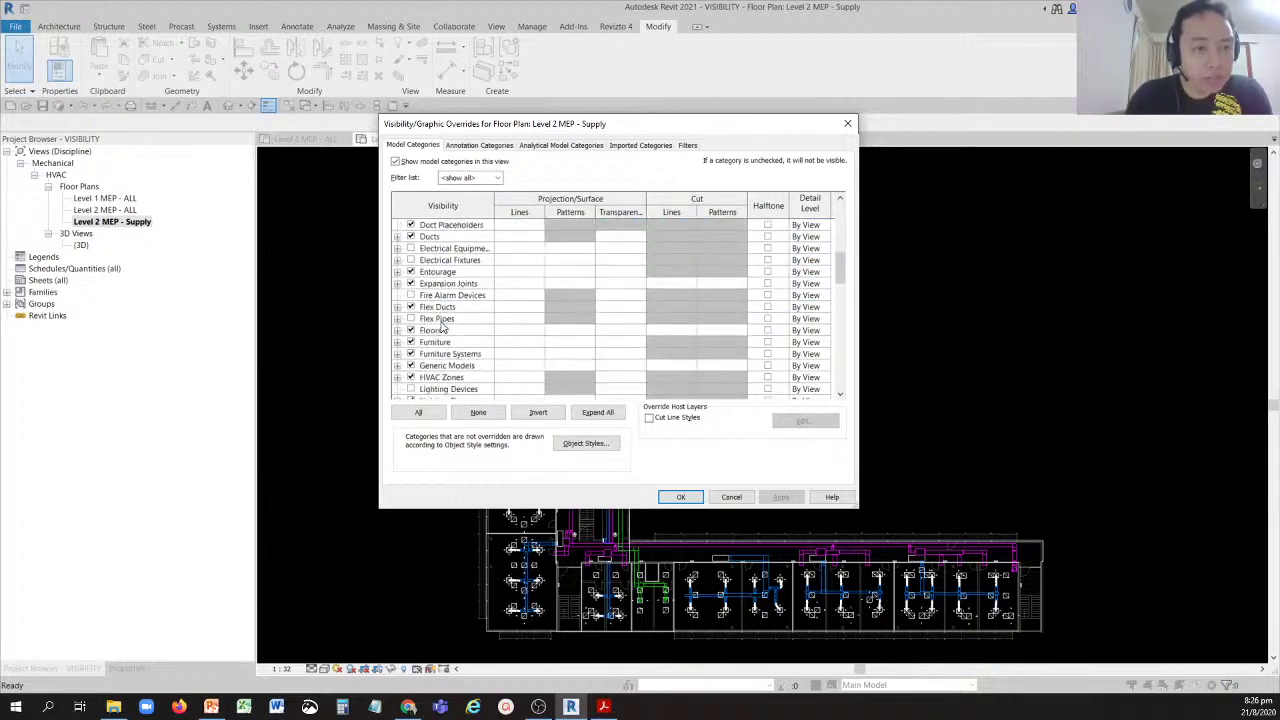
scroll(441, 326, down, 3)
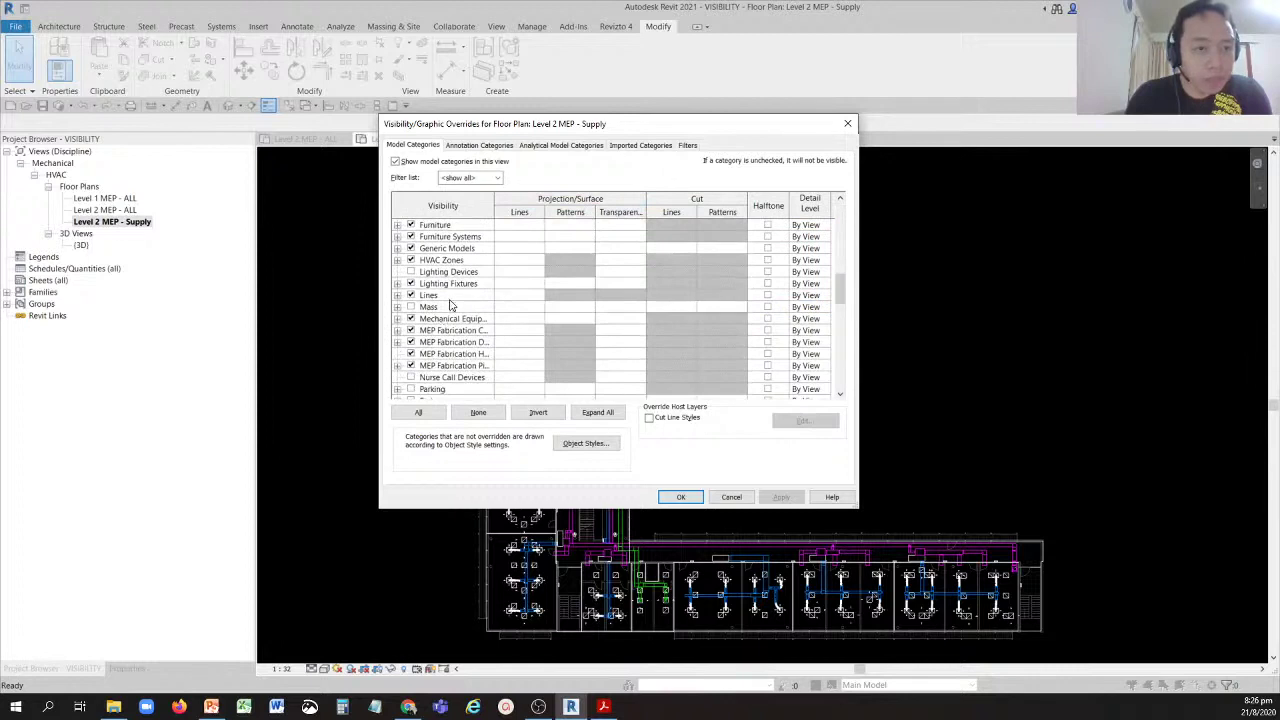
click(440, 284)
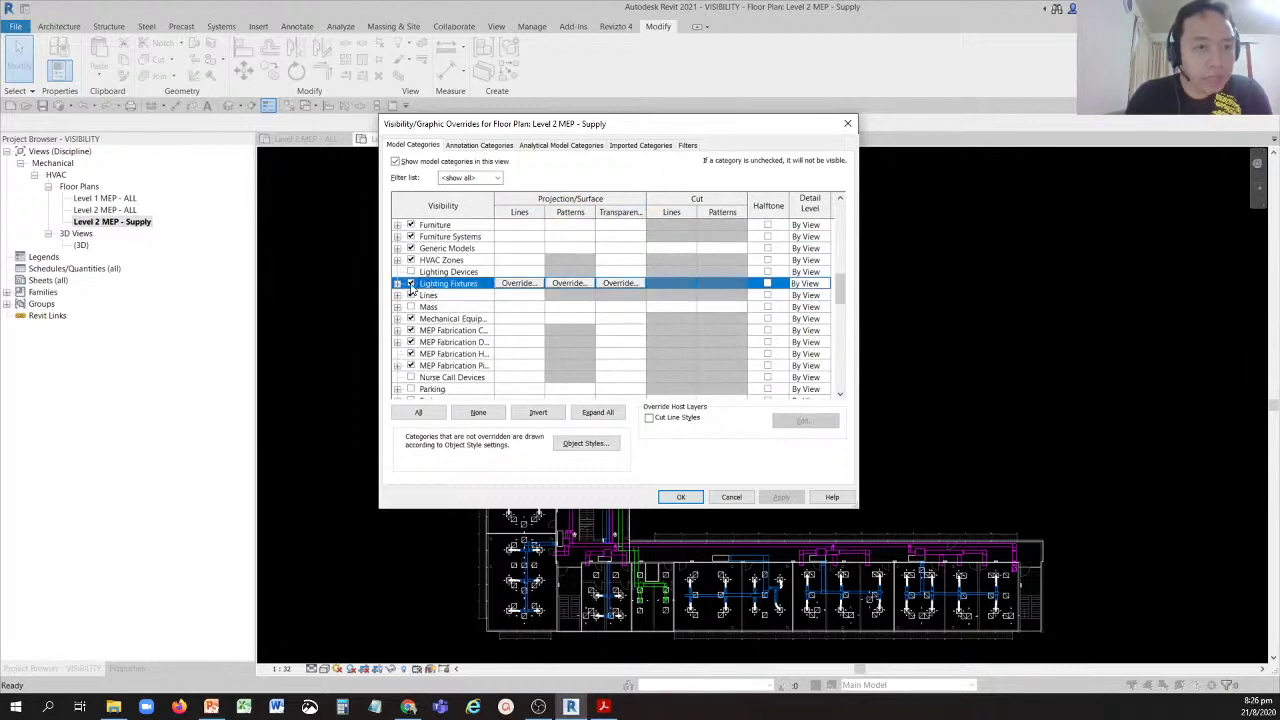
click(410, 284)
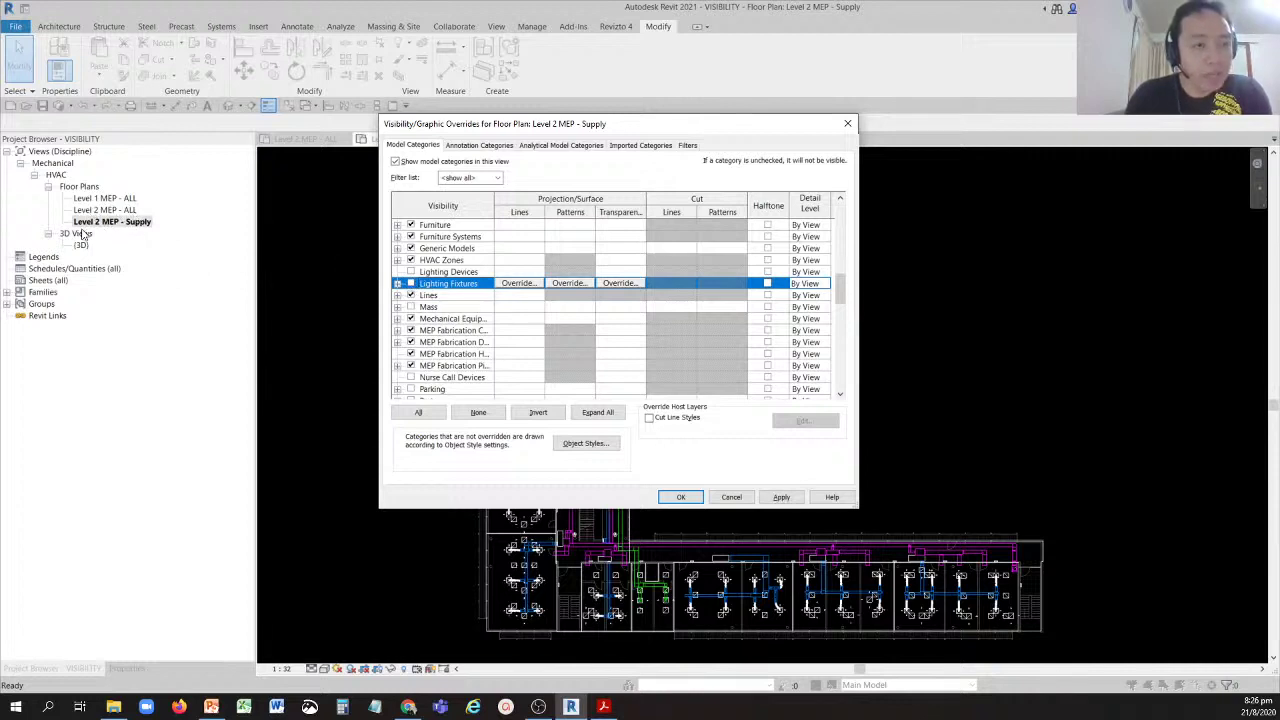
click(140, 231)
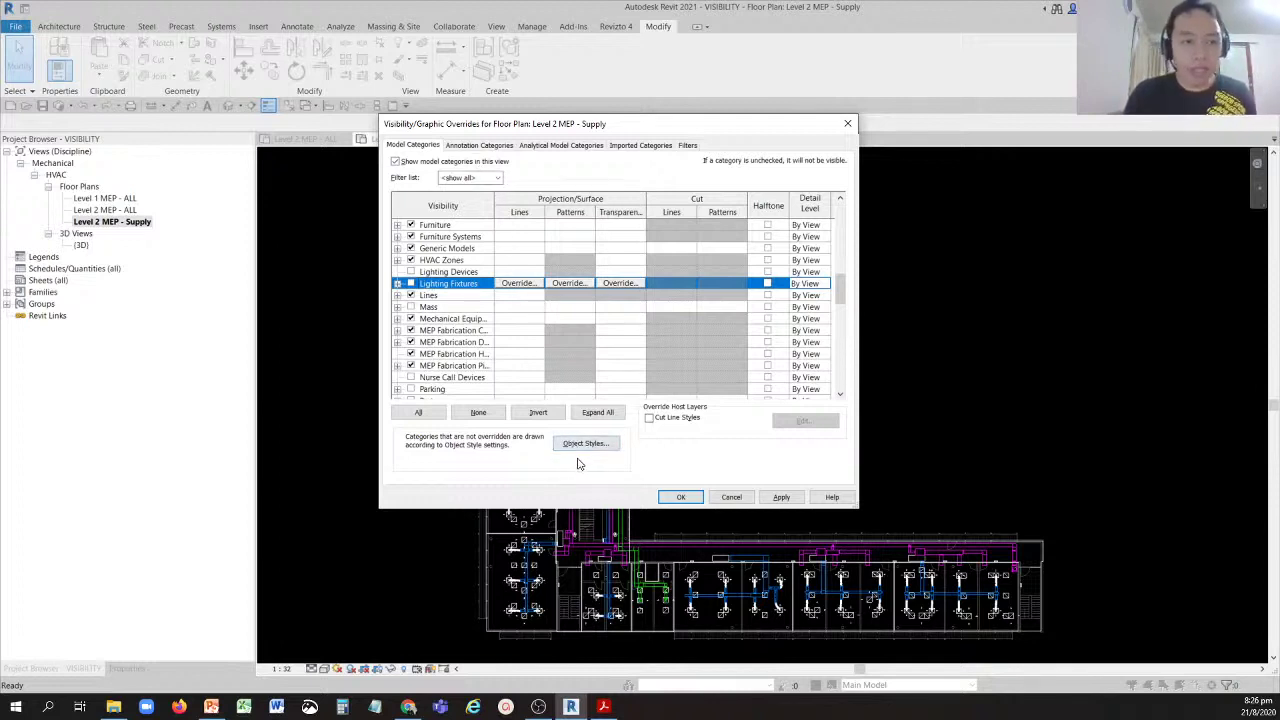
click(478, 147)
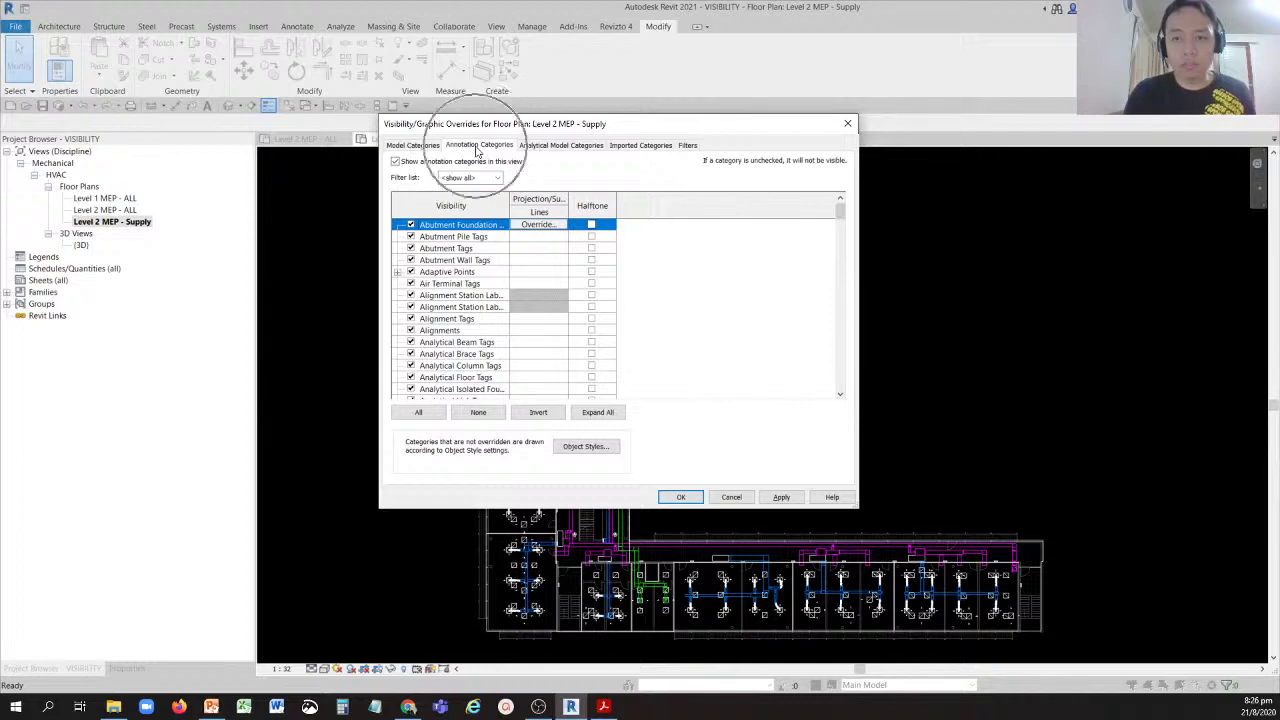
Uncheck 'Show annotation categories in this view' for Level 2 MEP - Supply, then go to Filters.
click(396, 162)
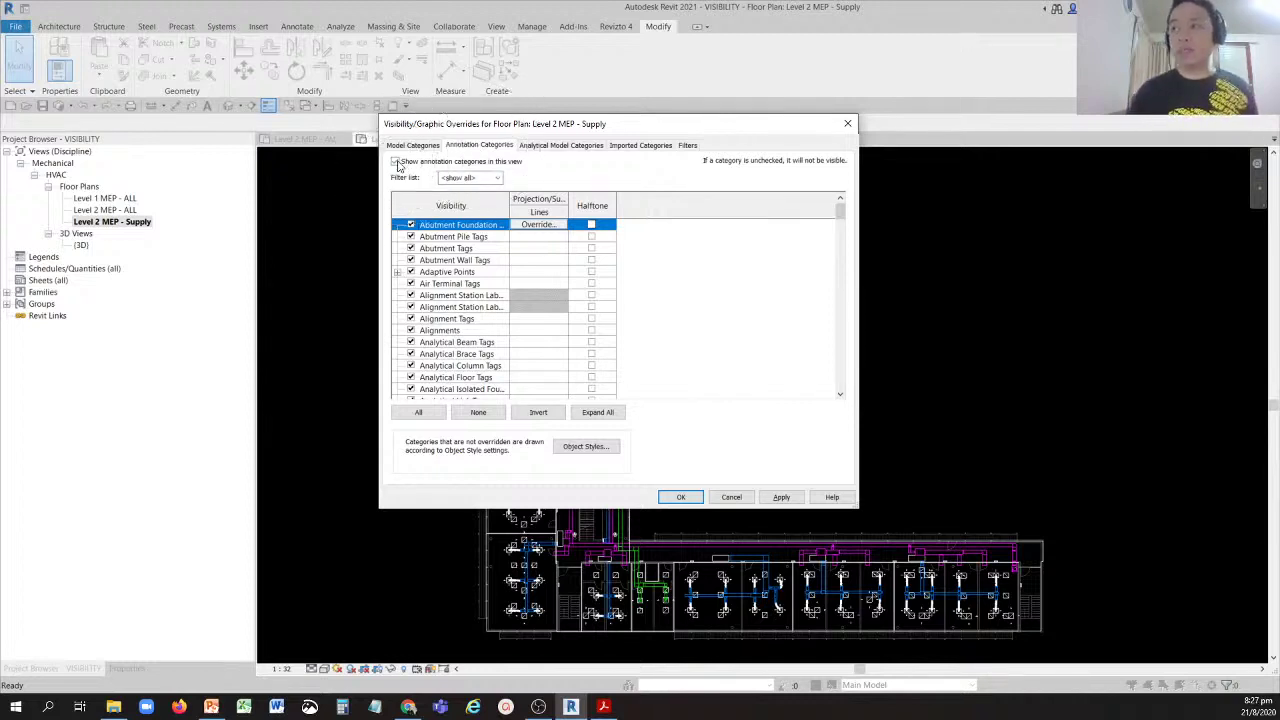
click(396, 162)
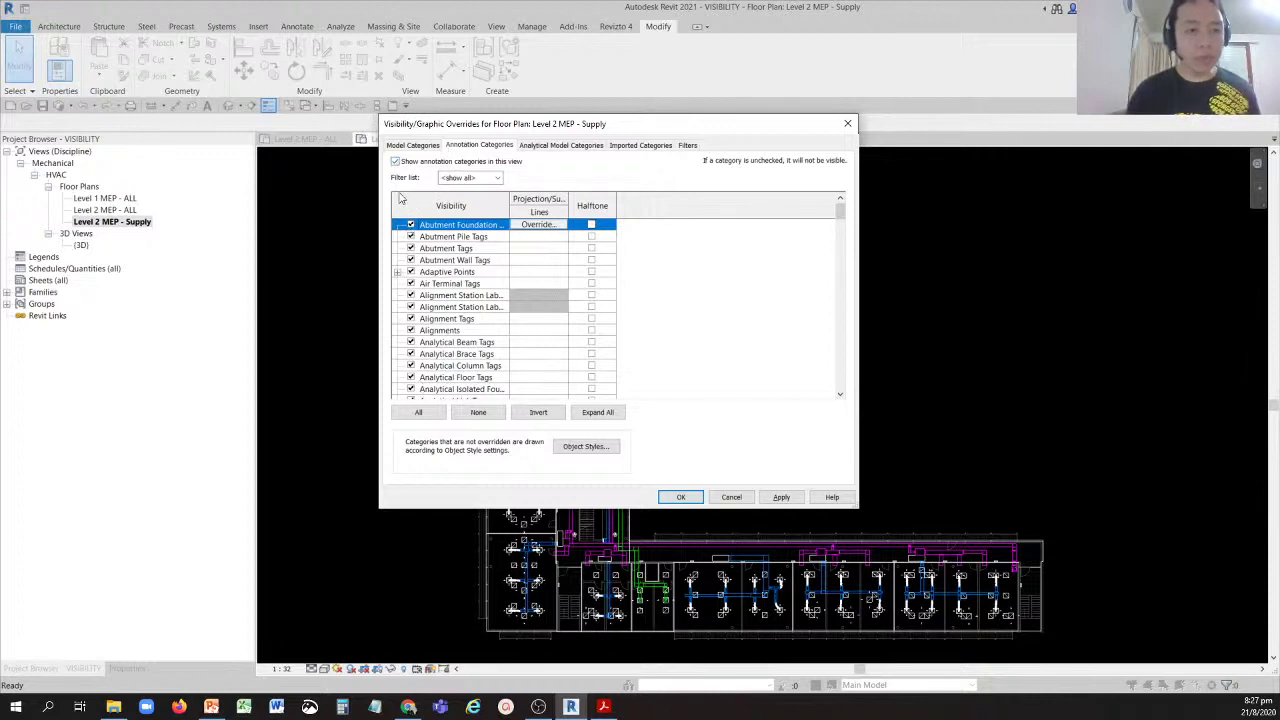
click(396, 162)
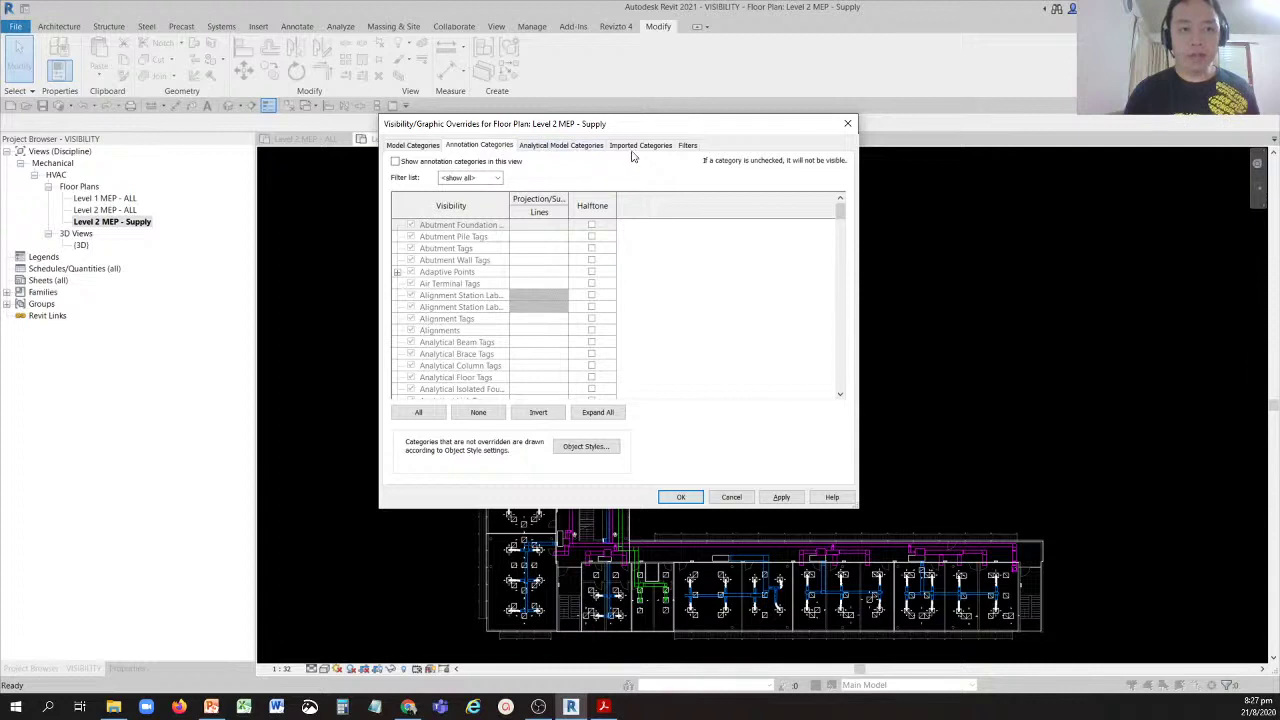
click(696, 146)
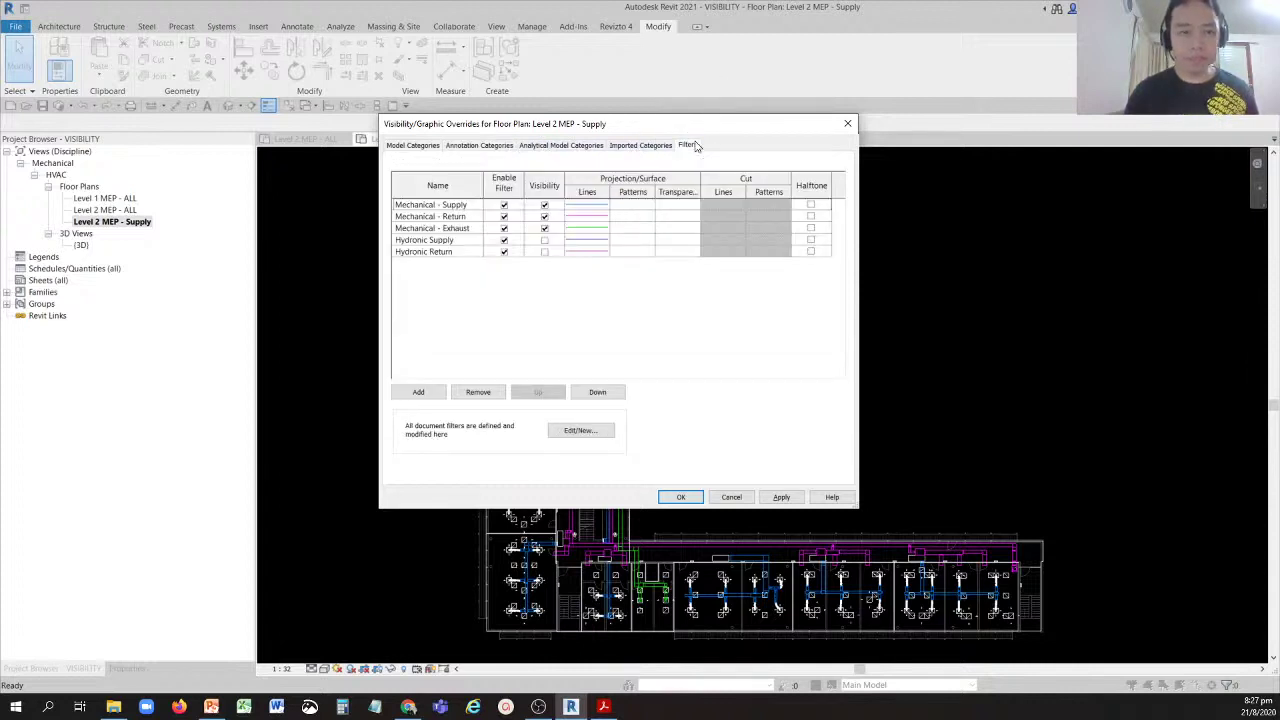
Tick Halftone on the Mechanical - Return and Mechanical - Exhaust filter rows.
click(697, 146)
click(697, 146)
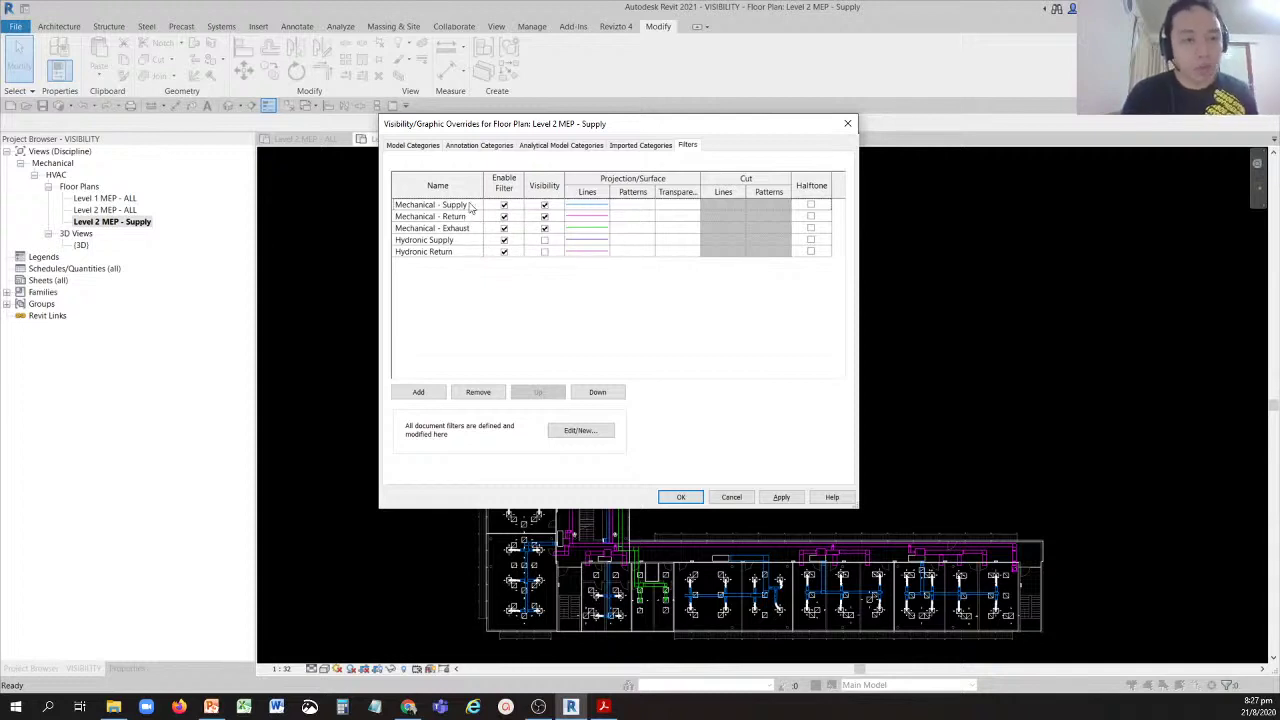
click(432, 216)
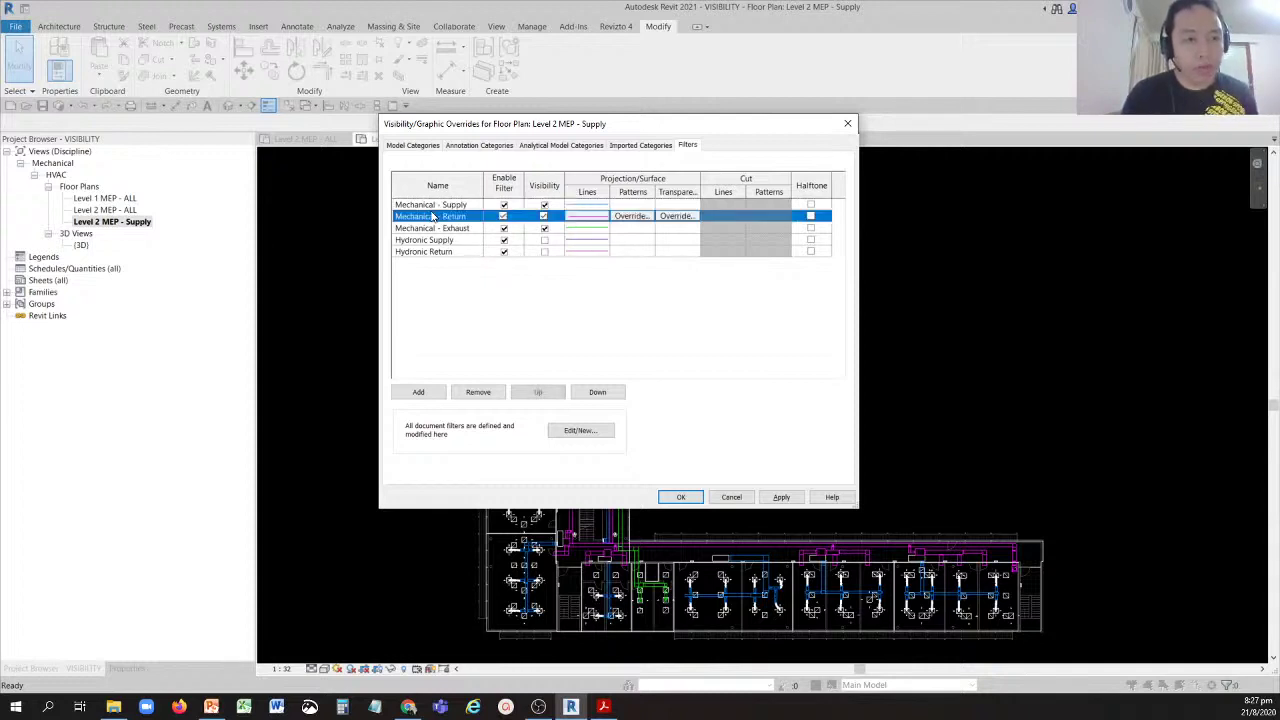
click(812, 217)
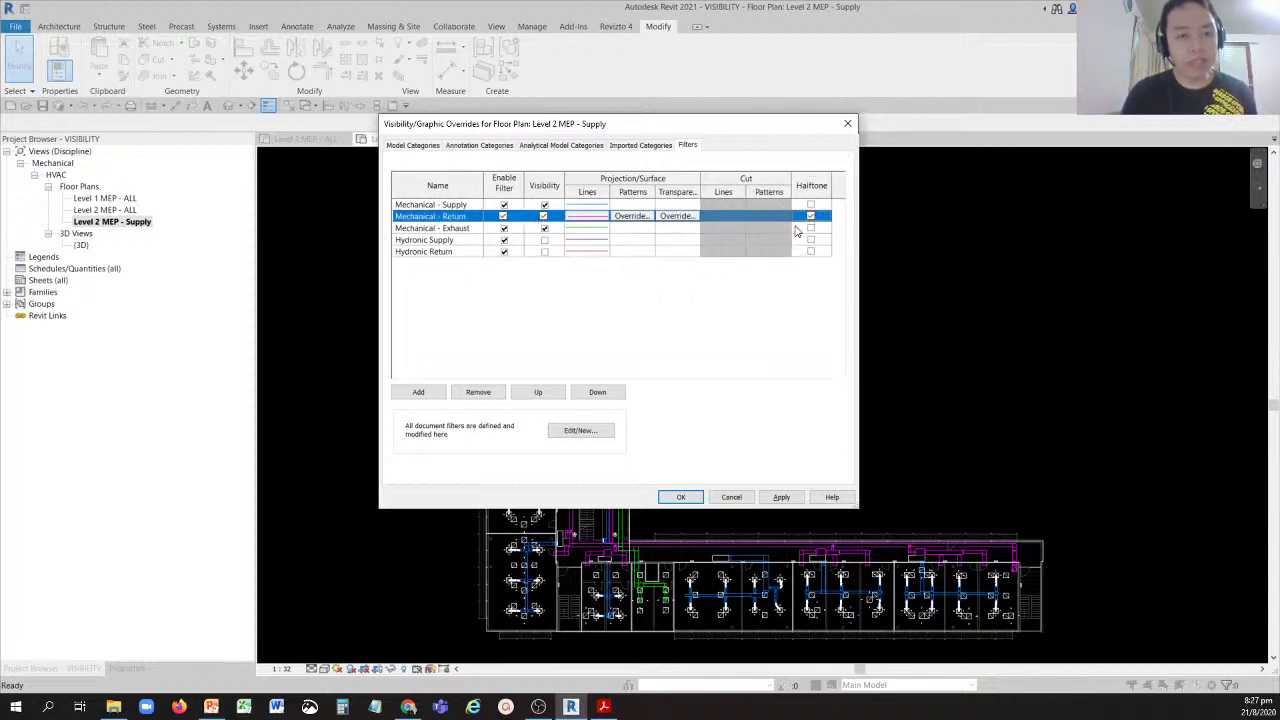
click(811, 229)
click(811, 229)
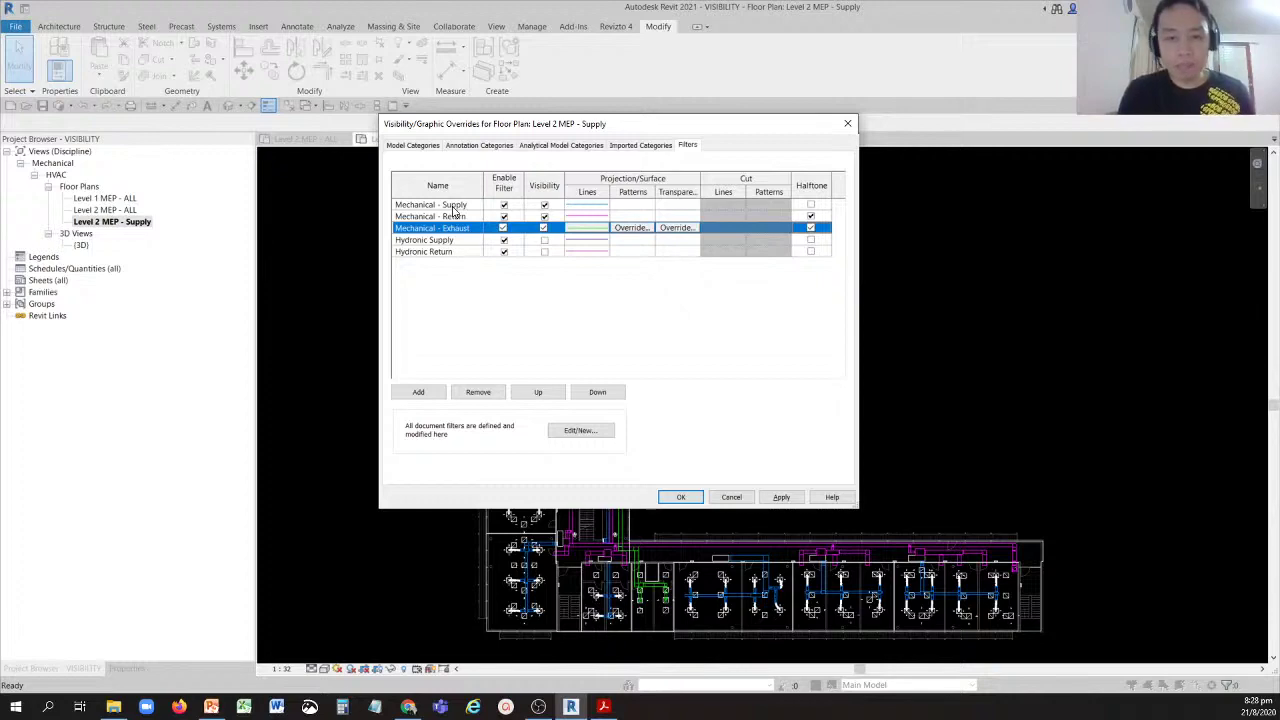
click(681, 497)
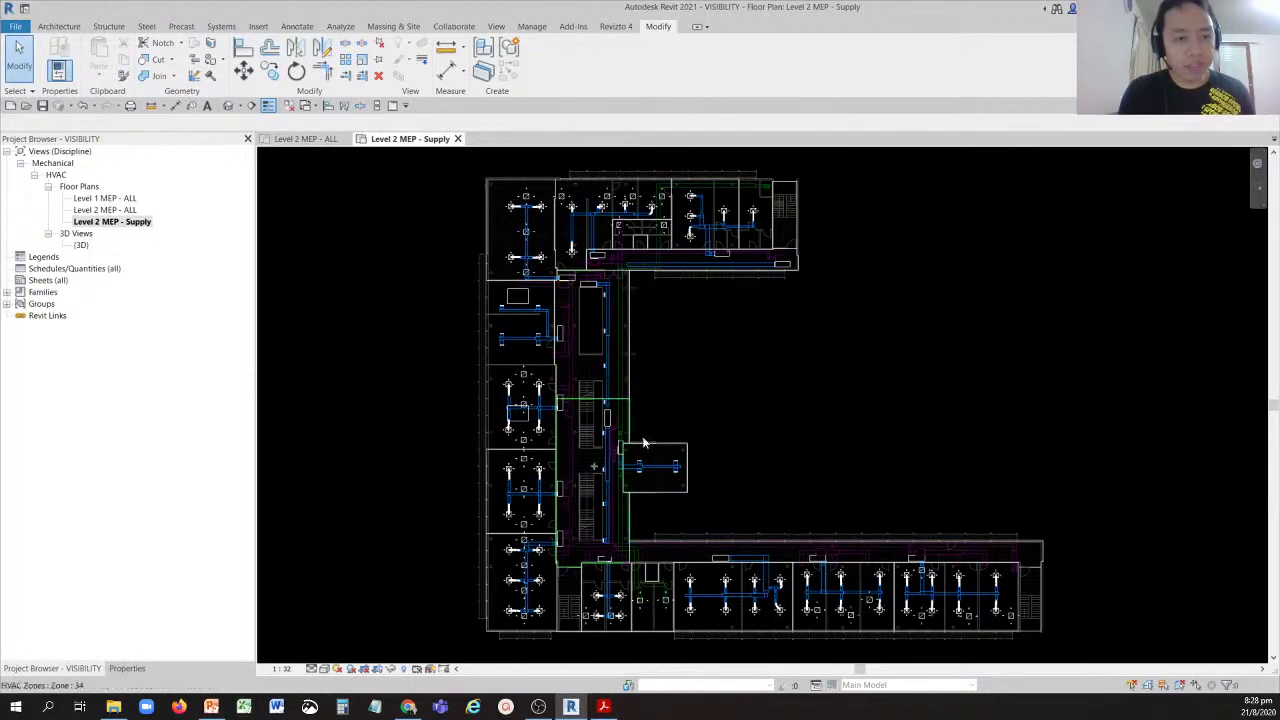
scroll(724, 543, up, 6)
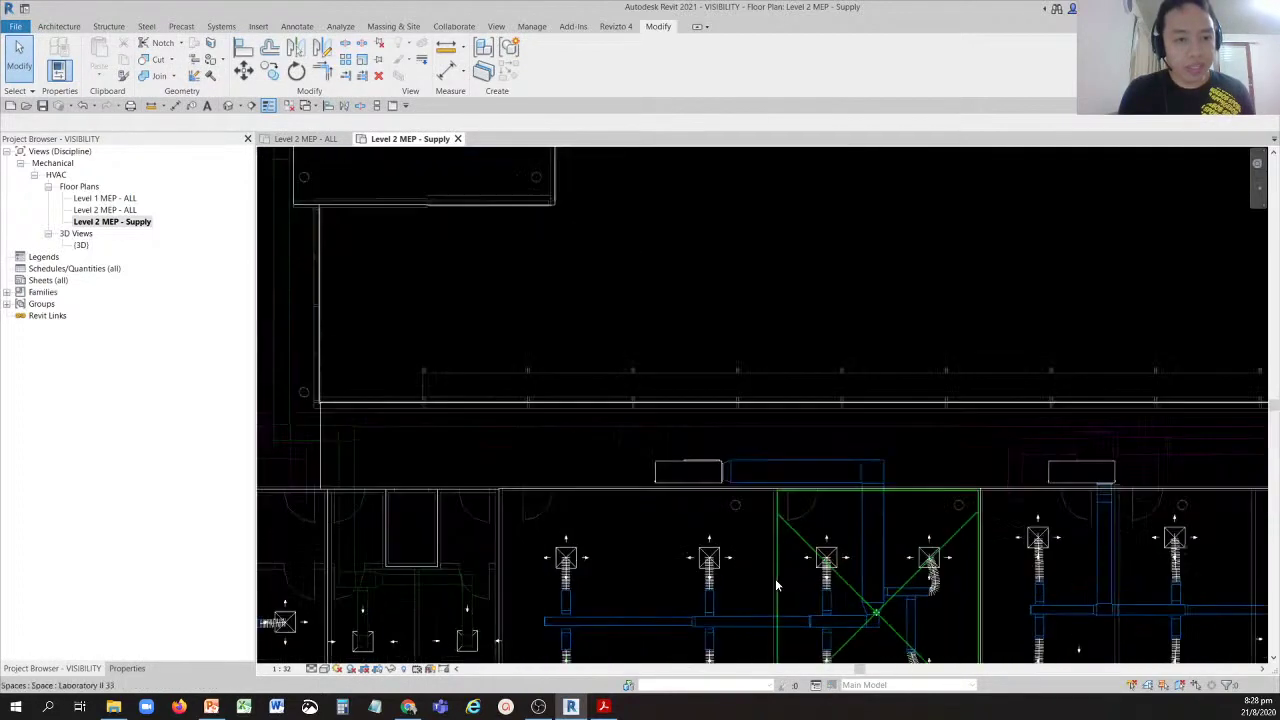
scroll(836, 430, down, 5)
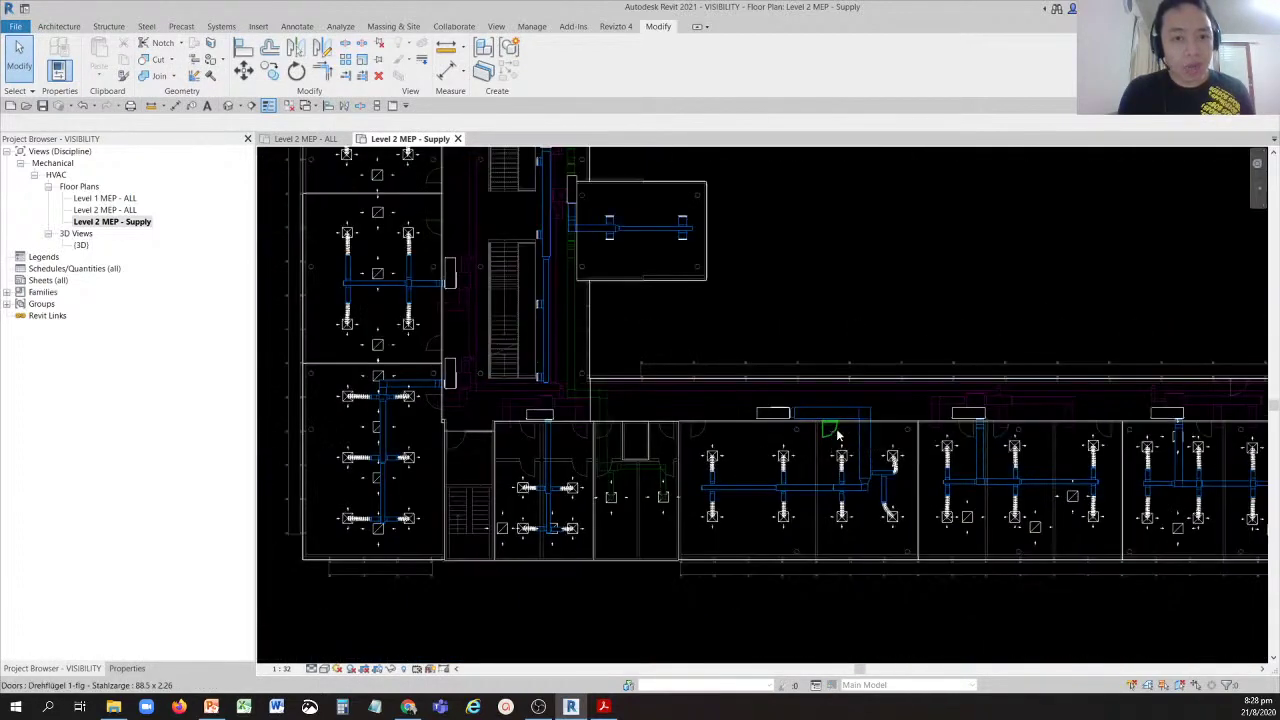
scroll(1003, 413, up, 3)
scroll(1003, 413, up, 2)
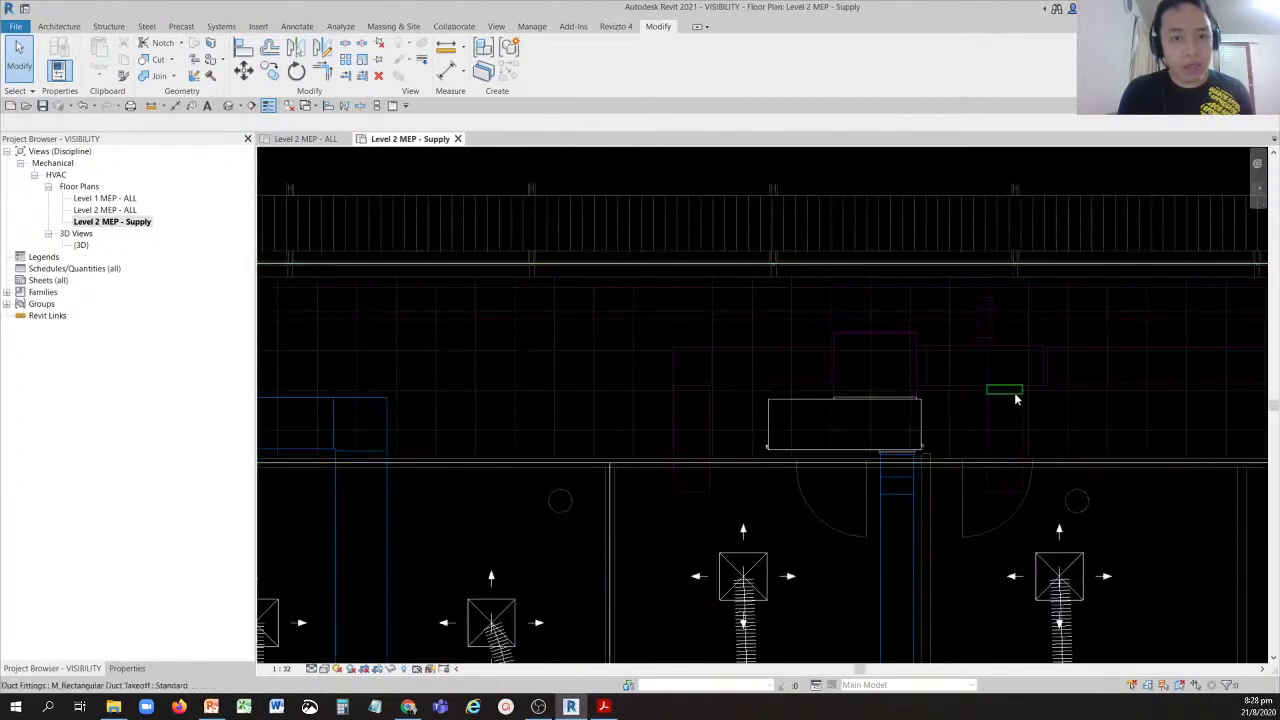
scroll(800, 400, down, 5)
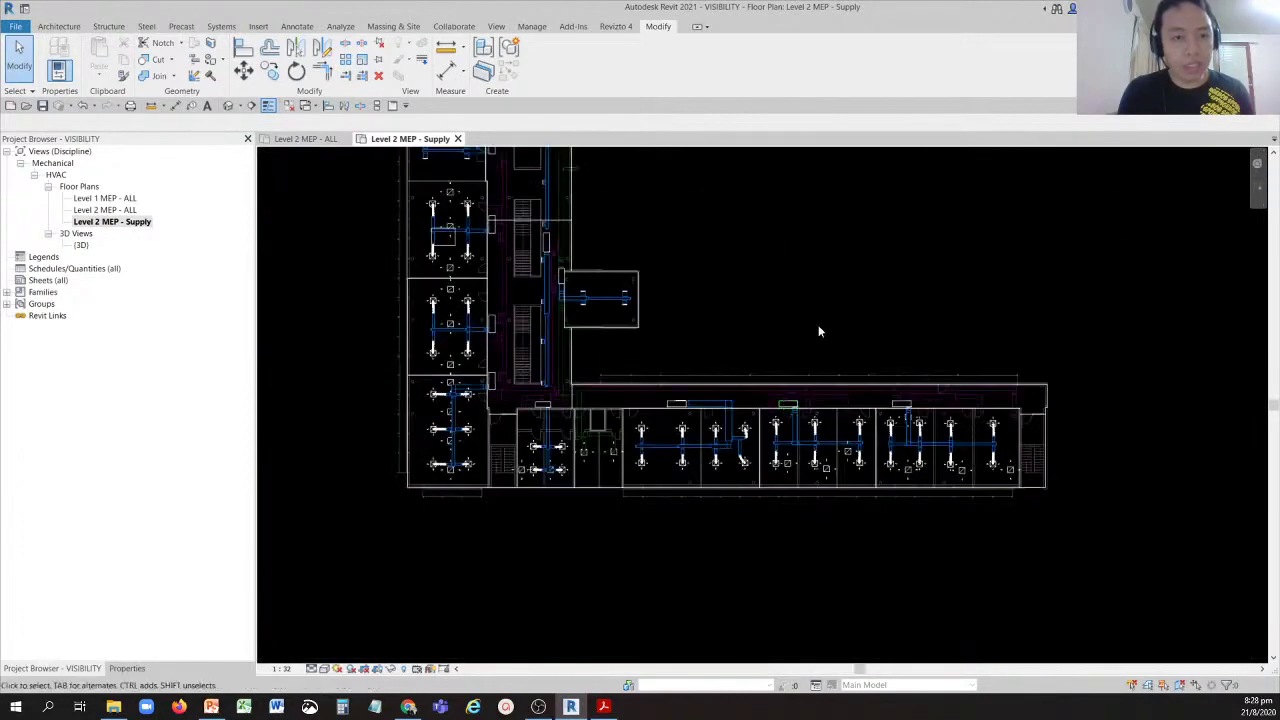
middle_click(840, 265)
scroll(829, 371, up, 2)
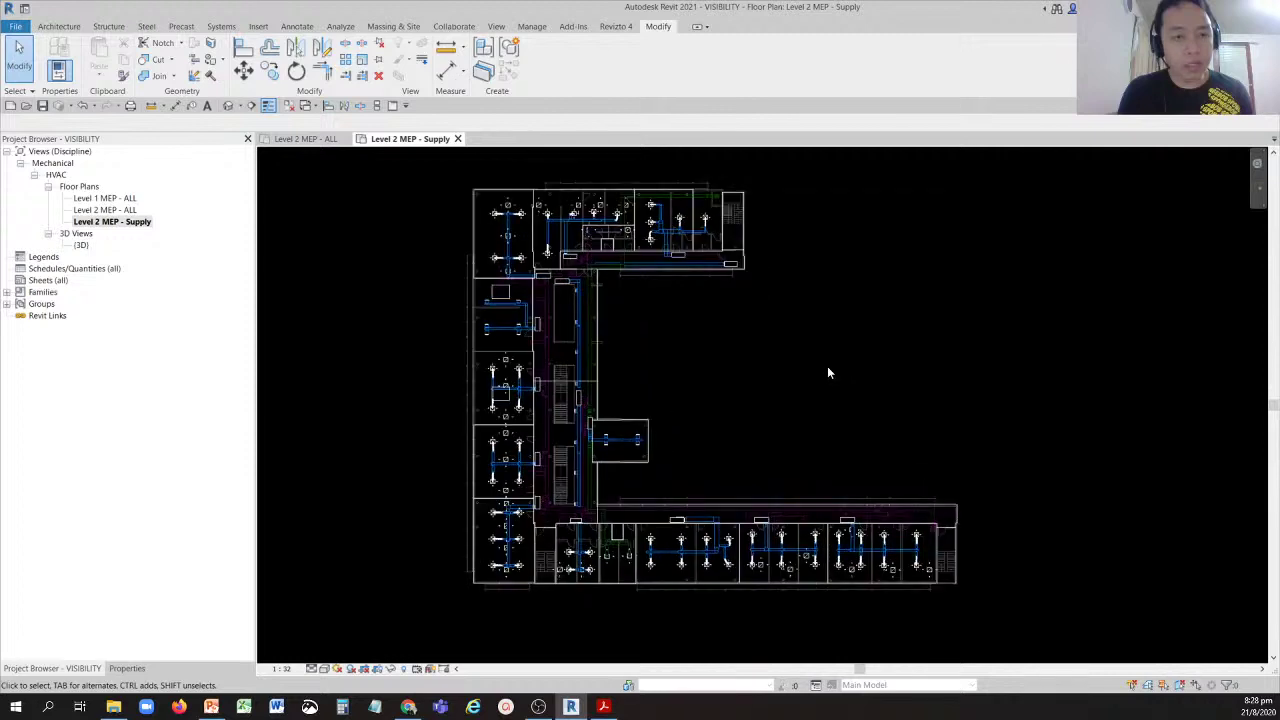
middle_drag(848, 393, 850, 394)
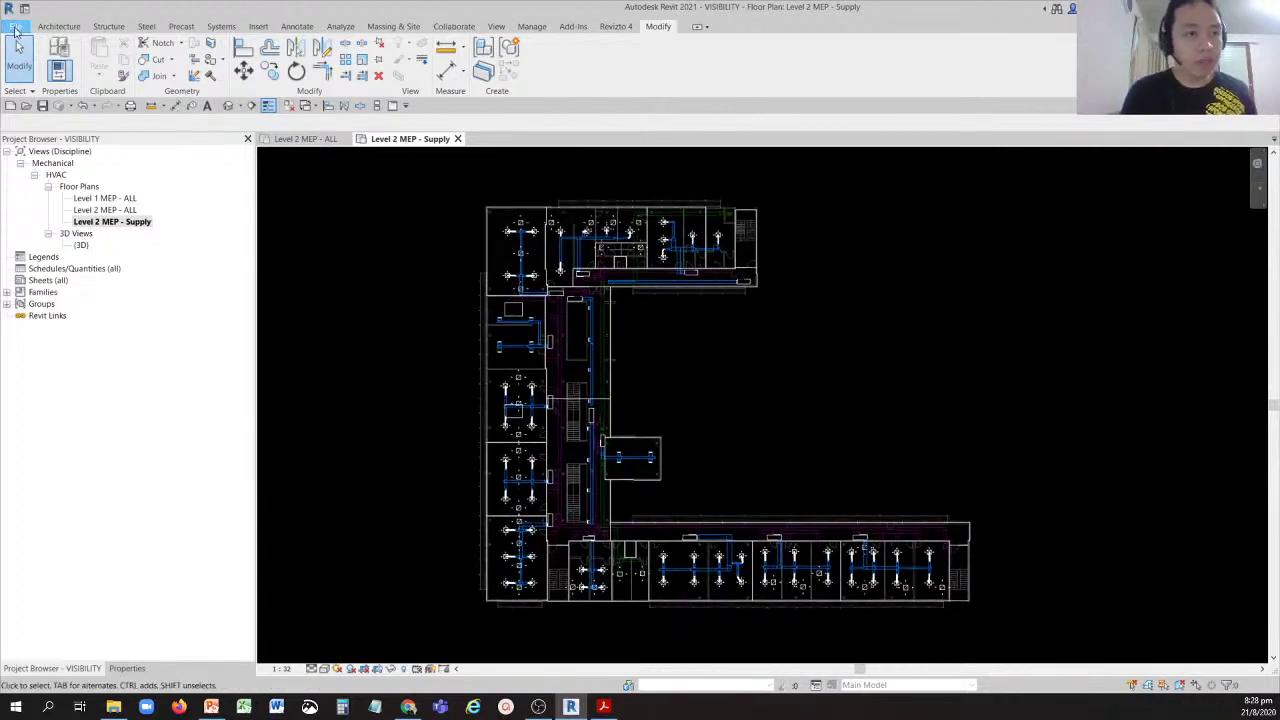
Set the Graphics background colour to White in Revit Options.
click(15, 27)
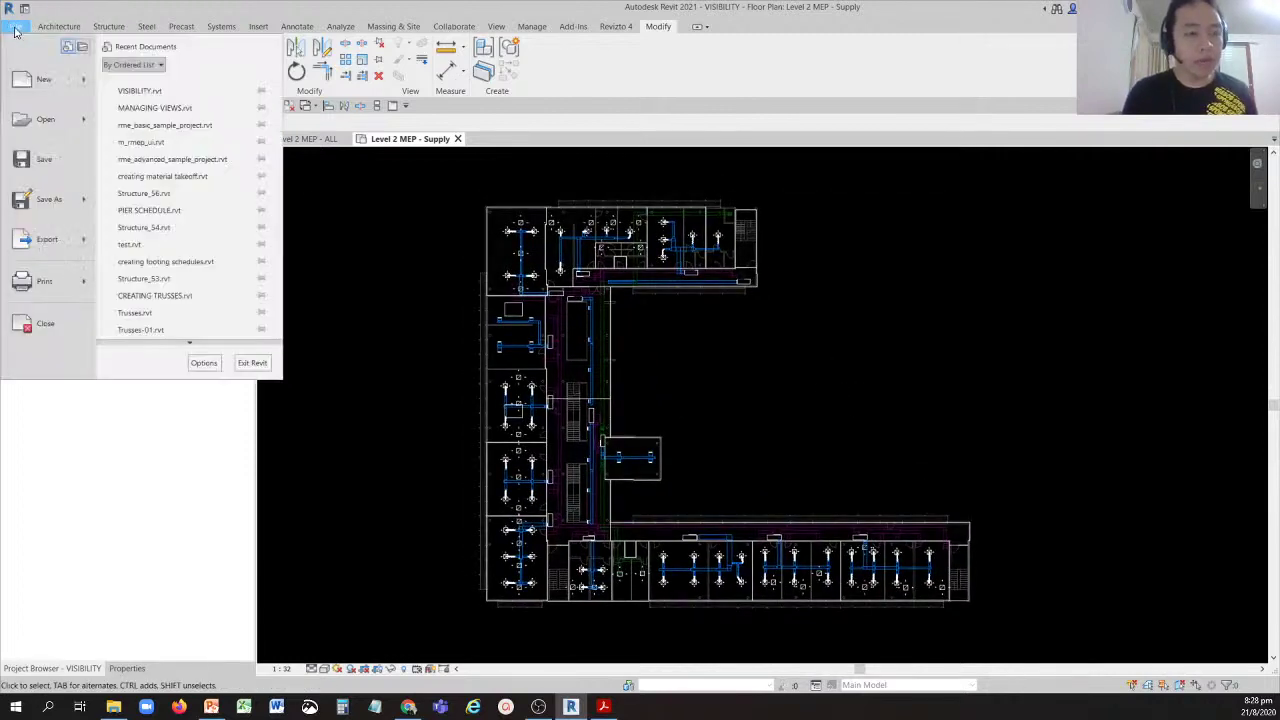
click(206, 364)
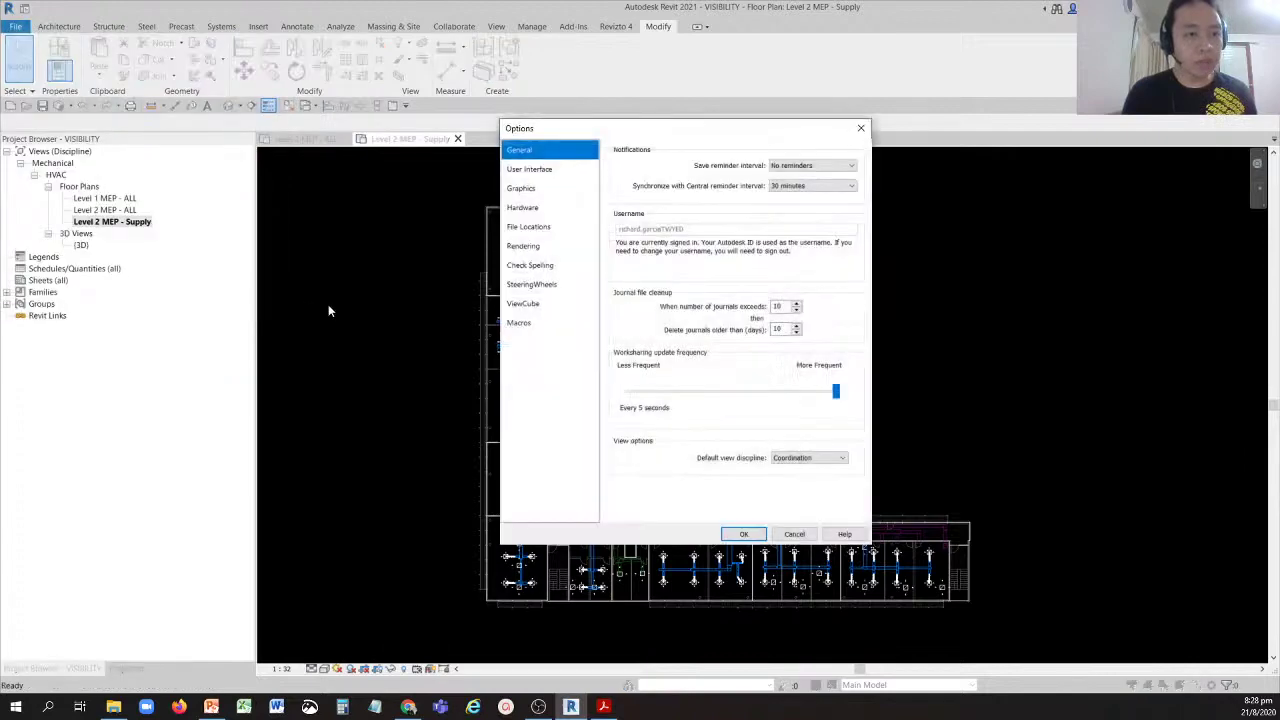
click(521, 207)
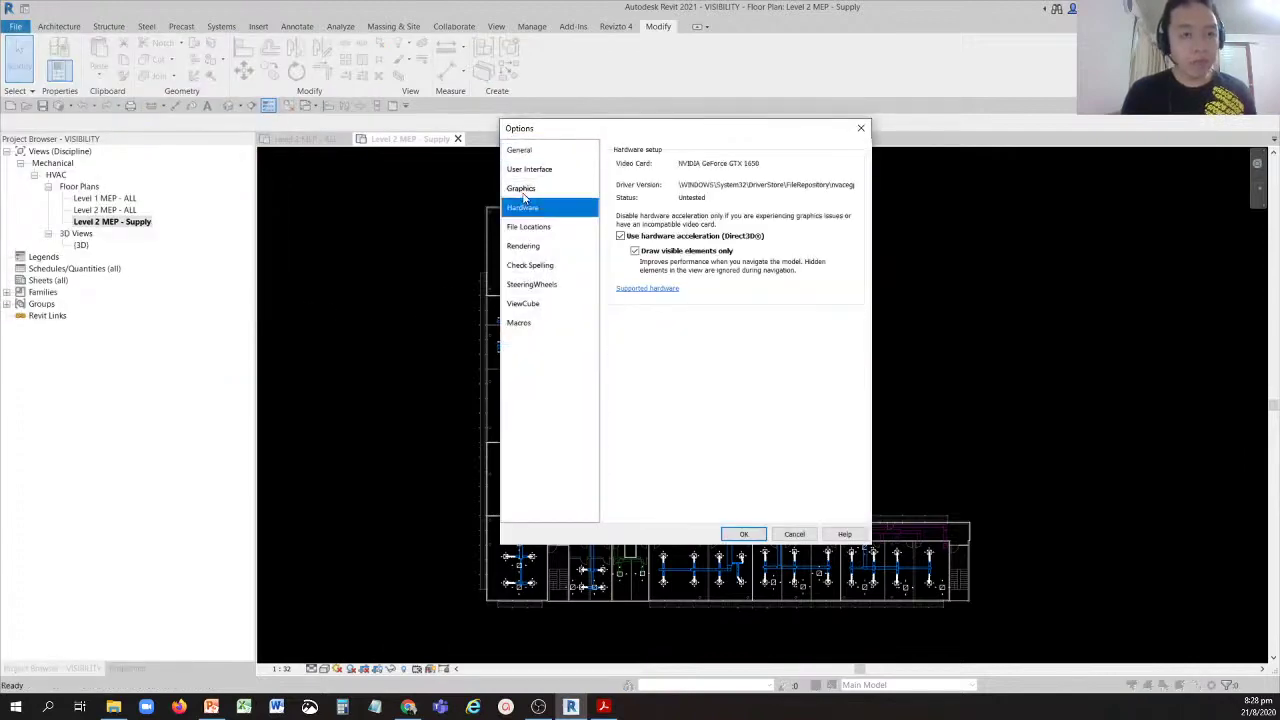
click(521, 188)
click(715, 344)
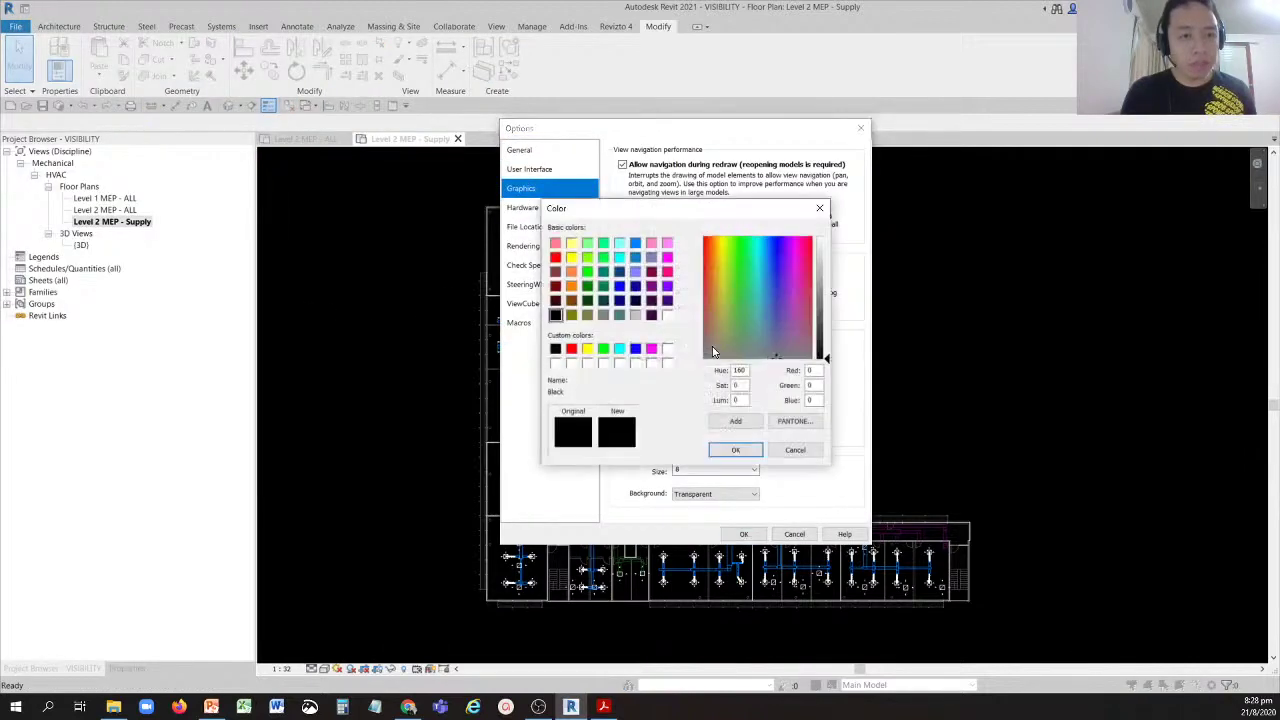
click(667, 348)
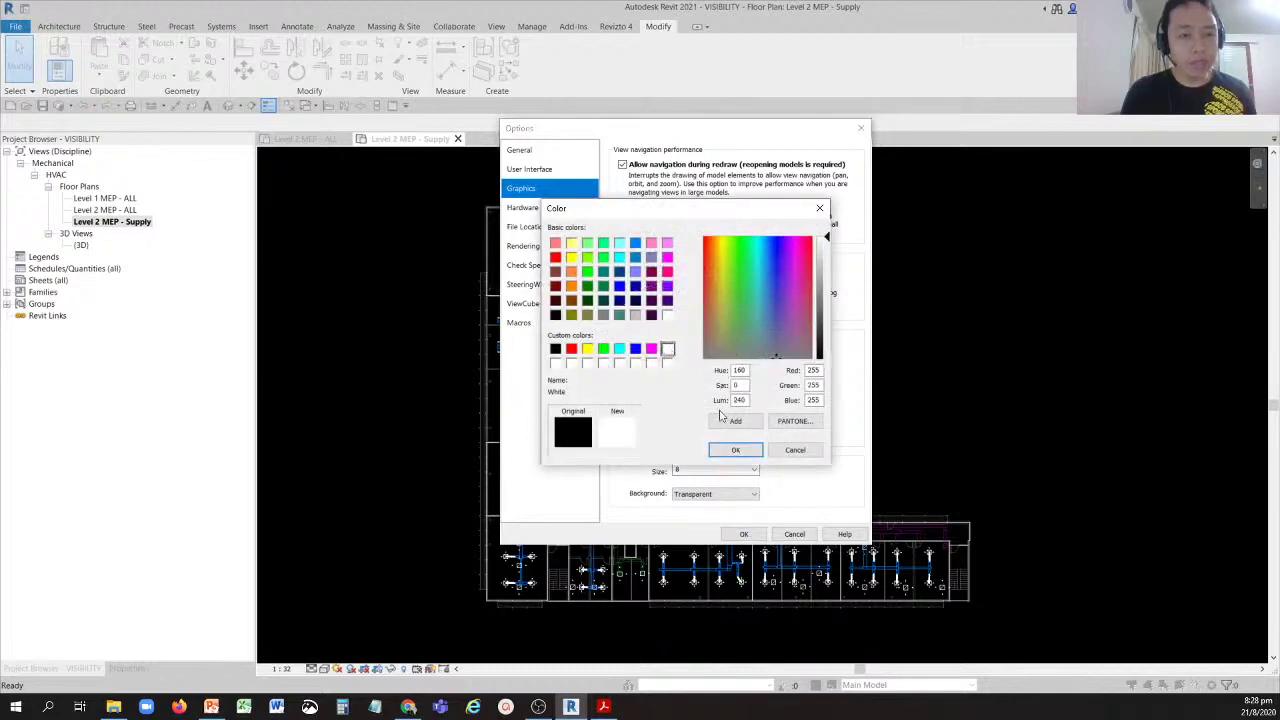
click(736, 450)
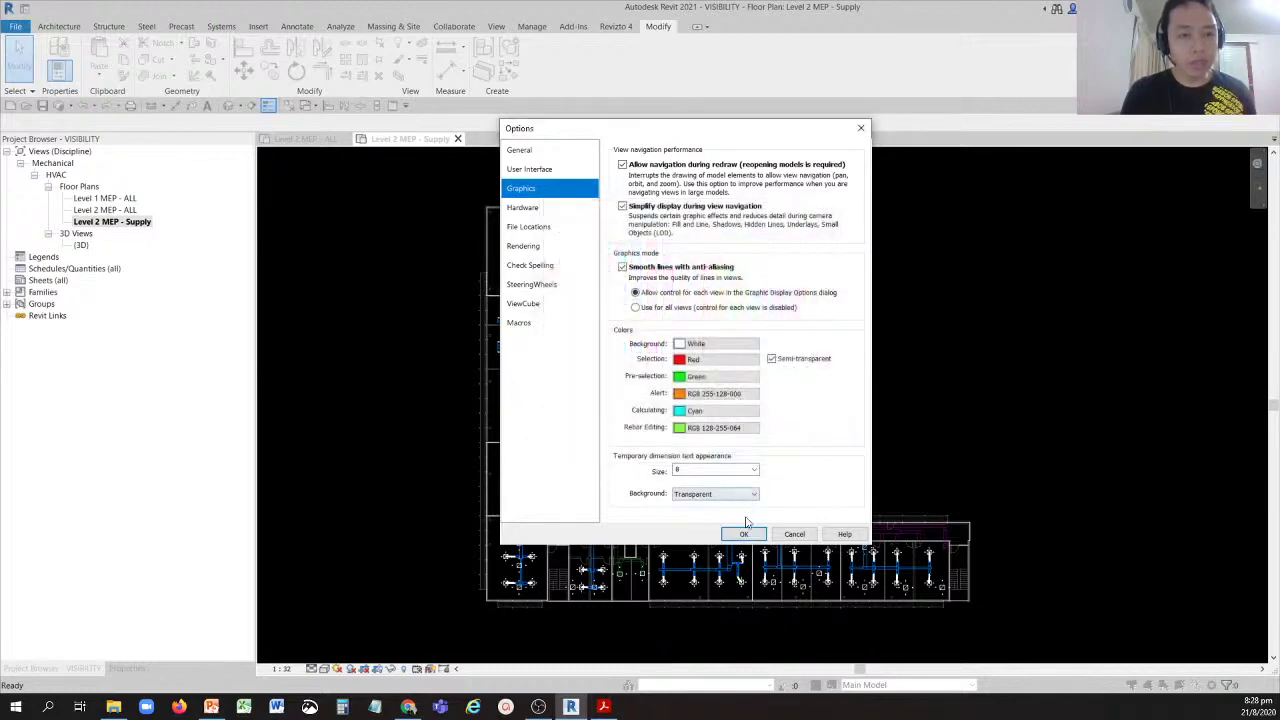
click(744, 536)
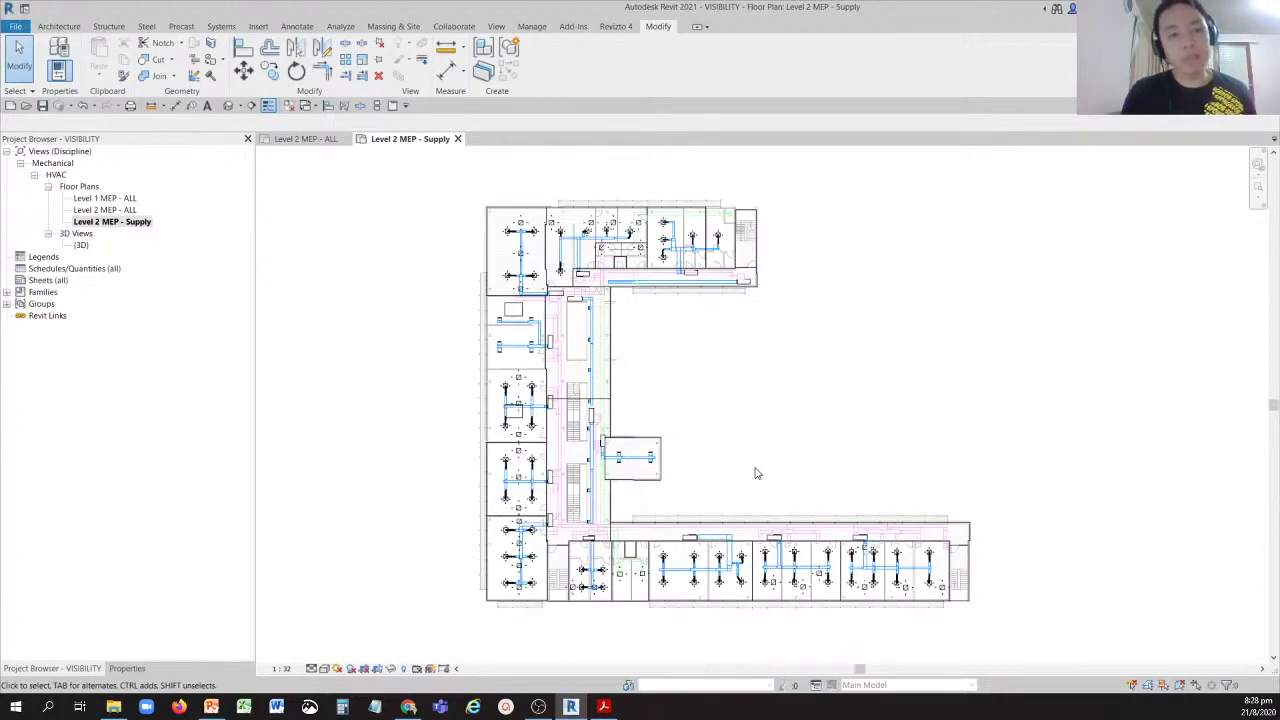
Pan and zoom around the Level 2 MEP - Supply plan on the white background.
scroll(756, 473, up, 5)
middle_drag(786, 357, 827, 436)
scroll(587, 363, up, 4)
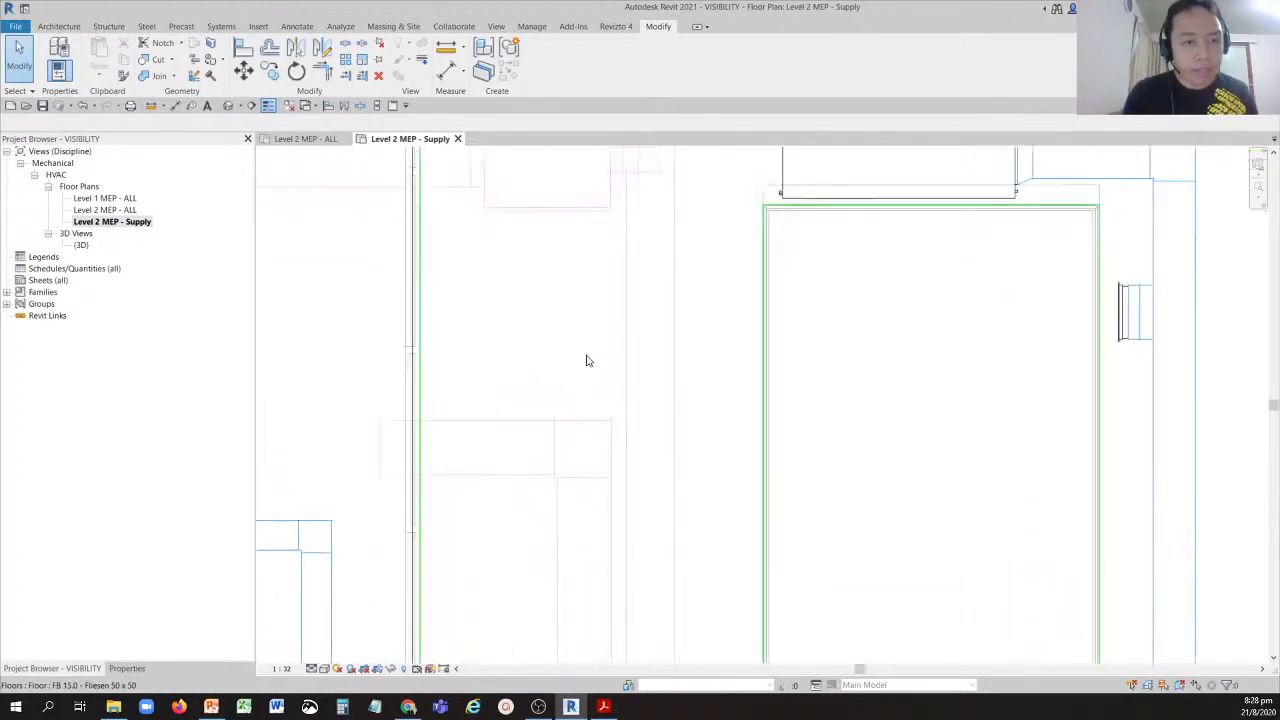
scroll(587, 361, down, 6)
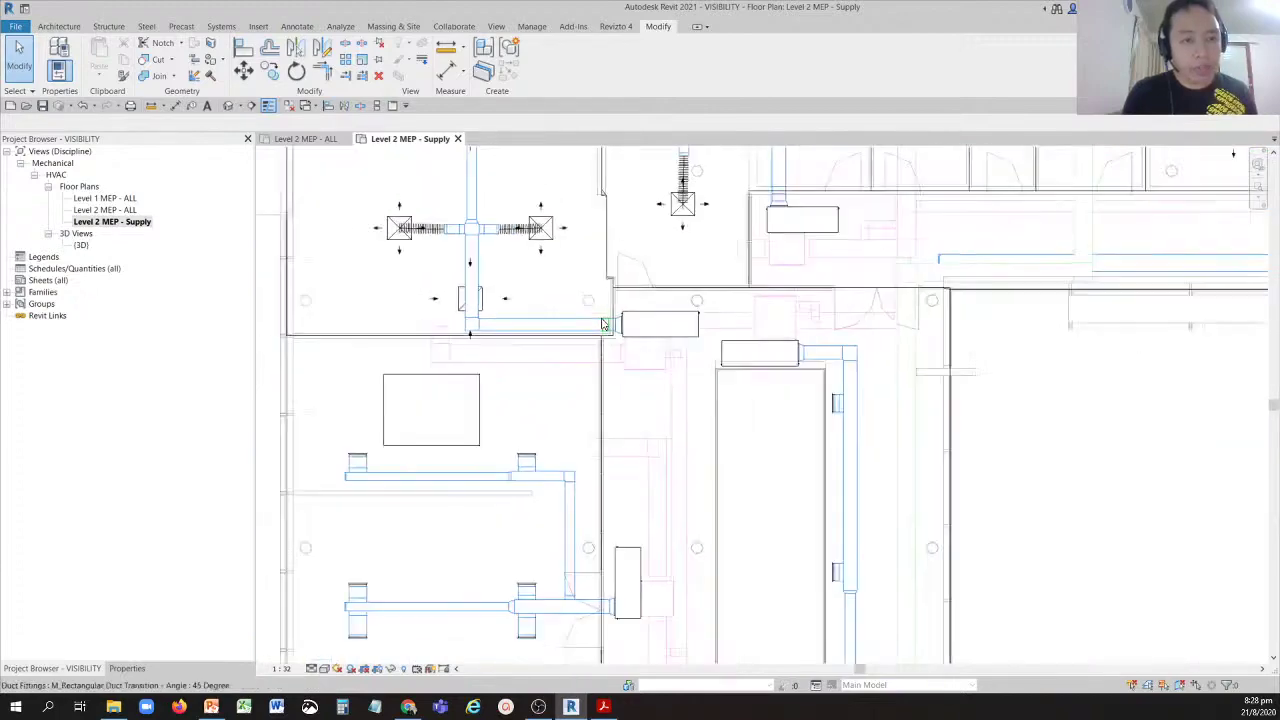
scroll(560, 320, up, 6)
middle_drag(943, 329, 662, 320)
scroll(754, 360, down, 2)
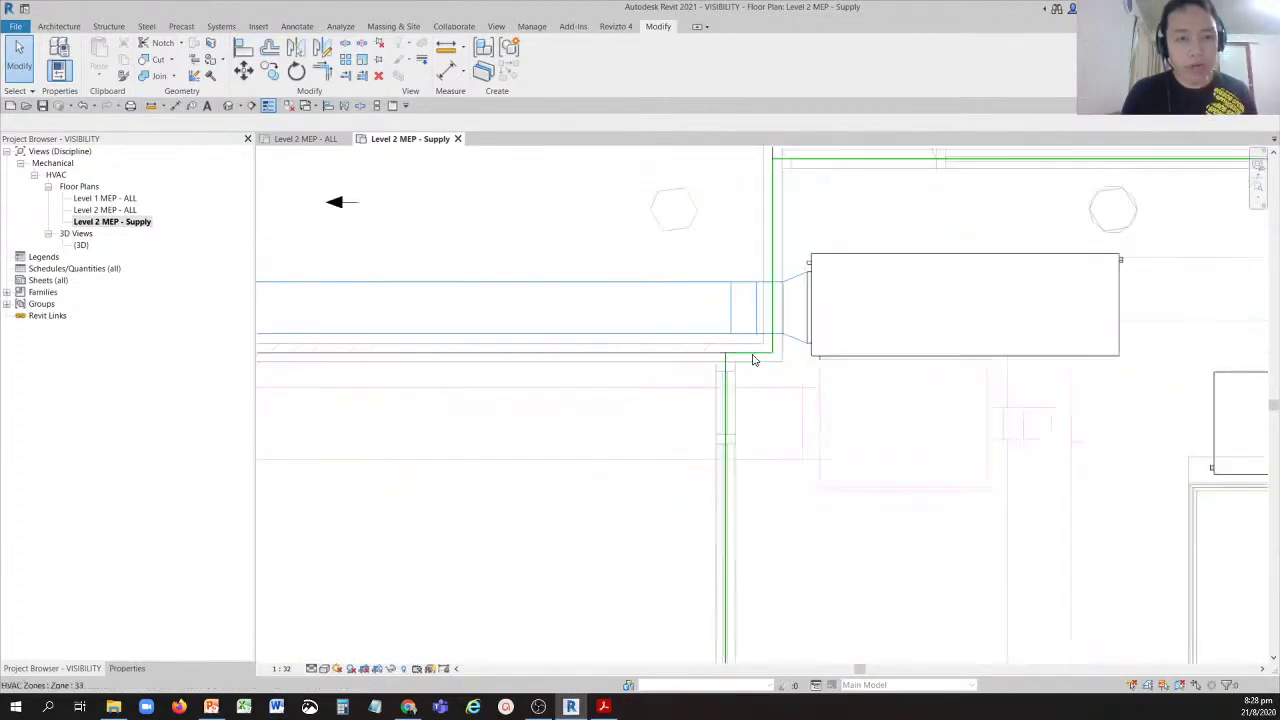
scroll(754, 360, down, 4)
scroll(860, 420, up, 4)
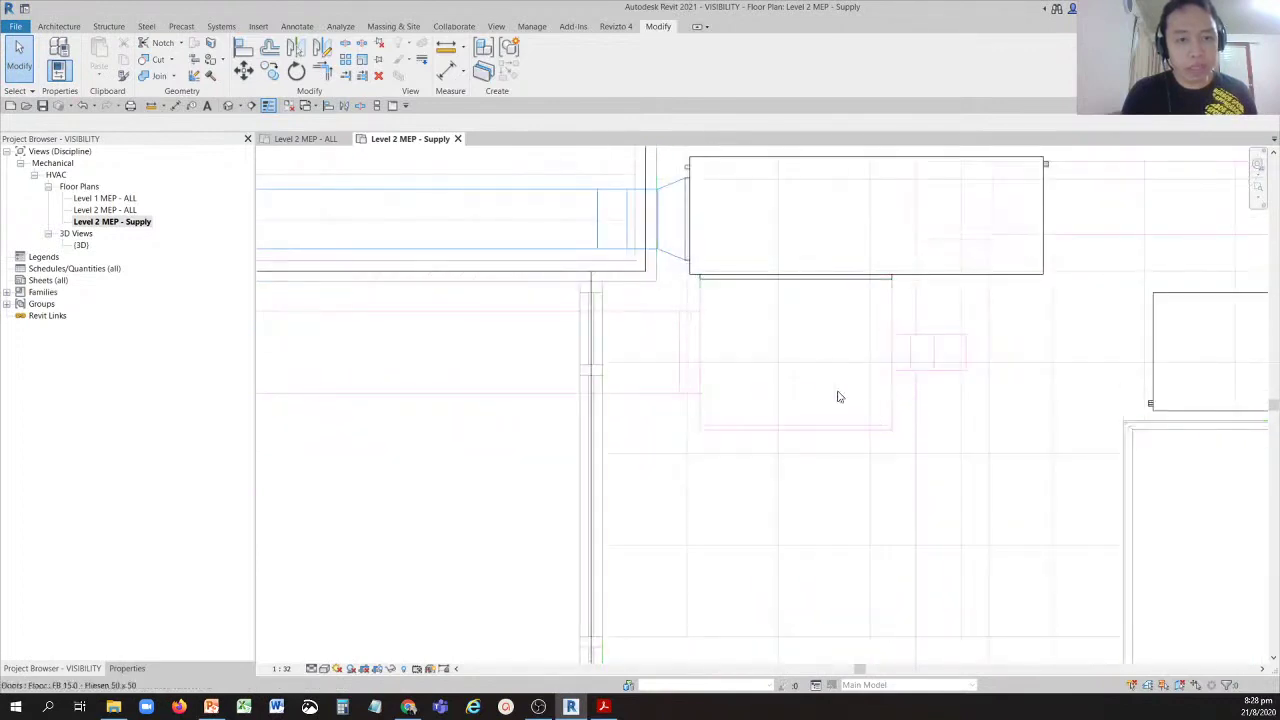
Turn off Thin Lines to show true lineweights, then zoom to fit the whole supply plan.
click(270, 110)
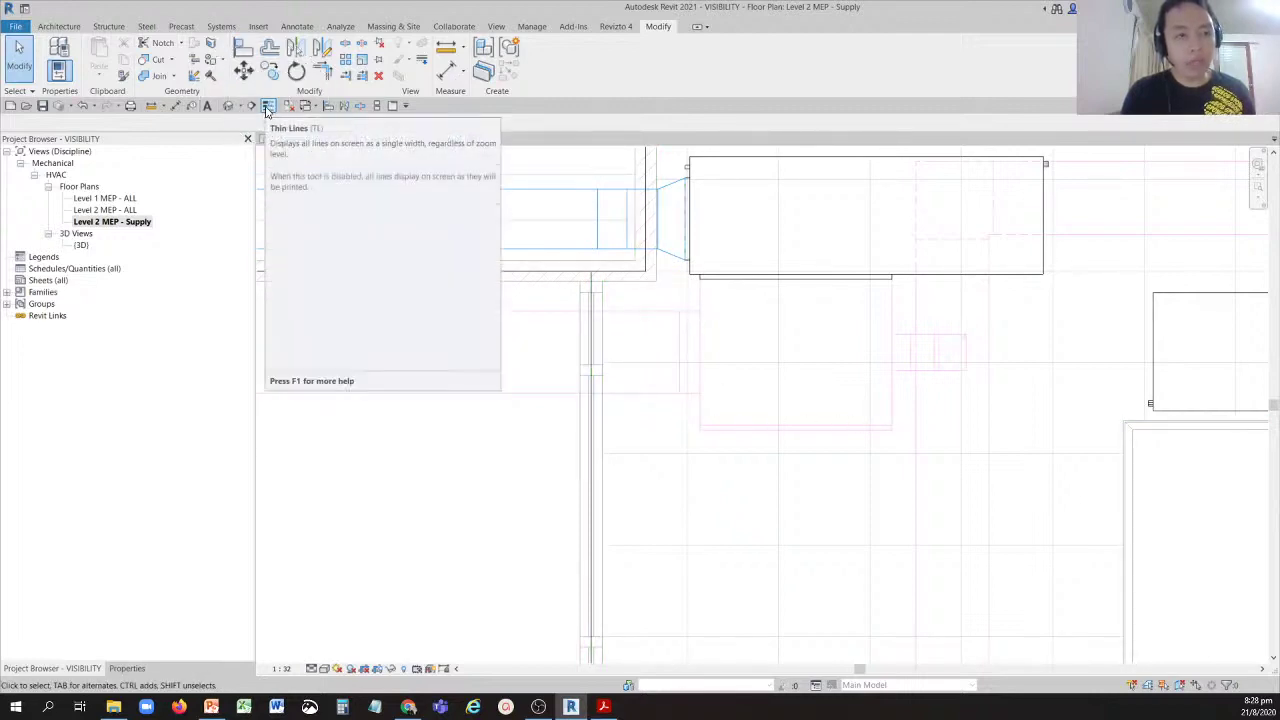
click(268, 107)
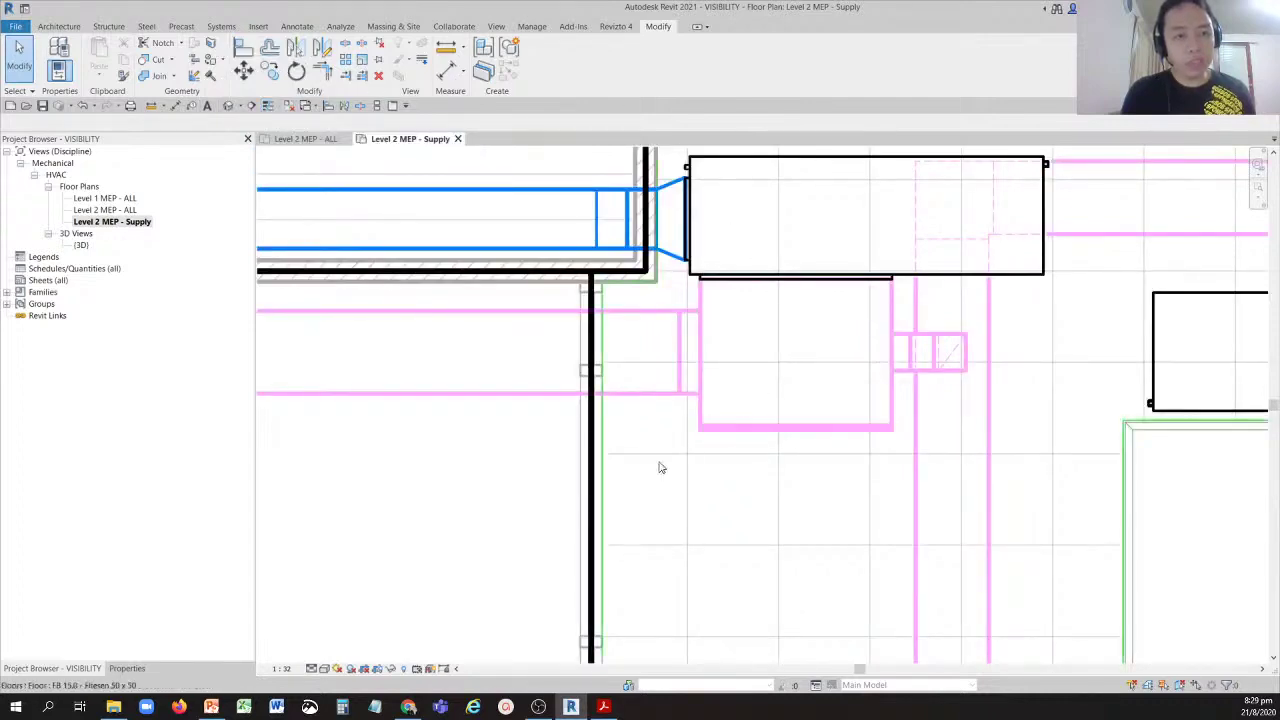
scroll(672, 412, down, 4)
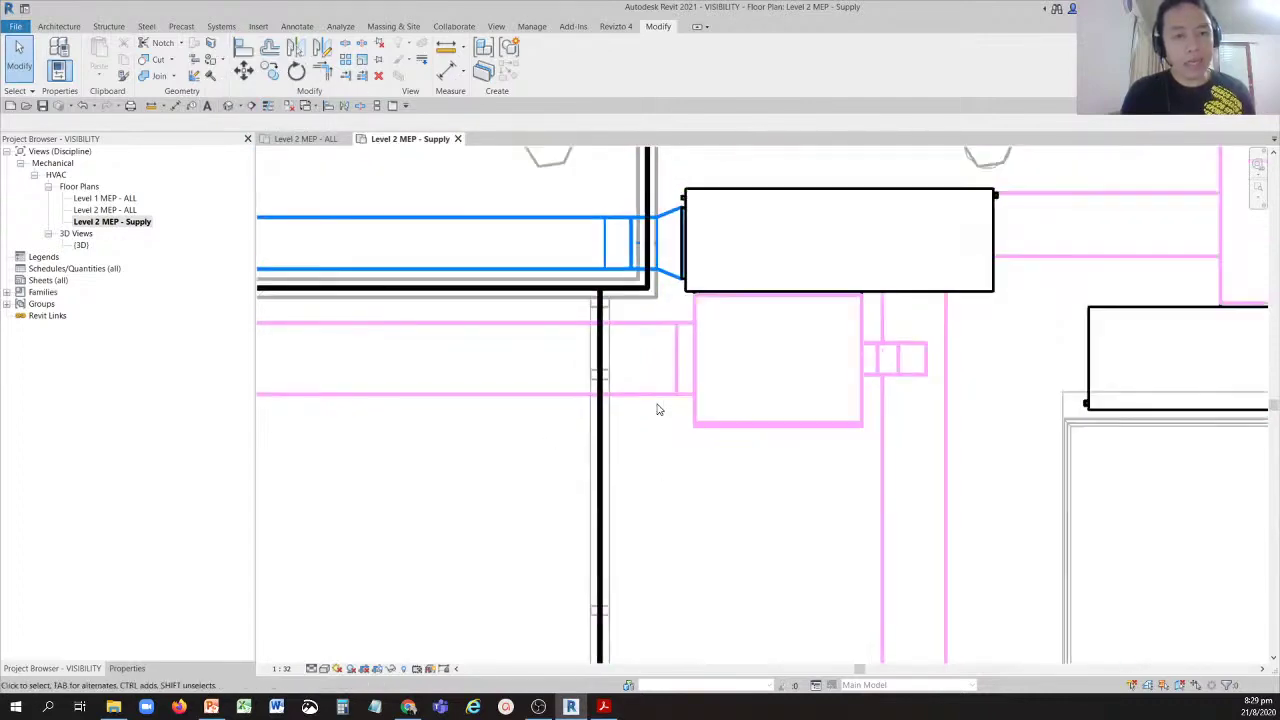
scroll(868, 403, down, 6)
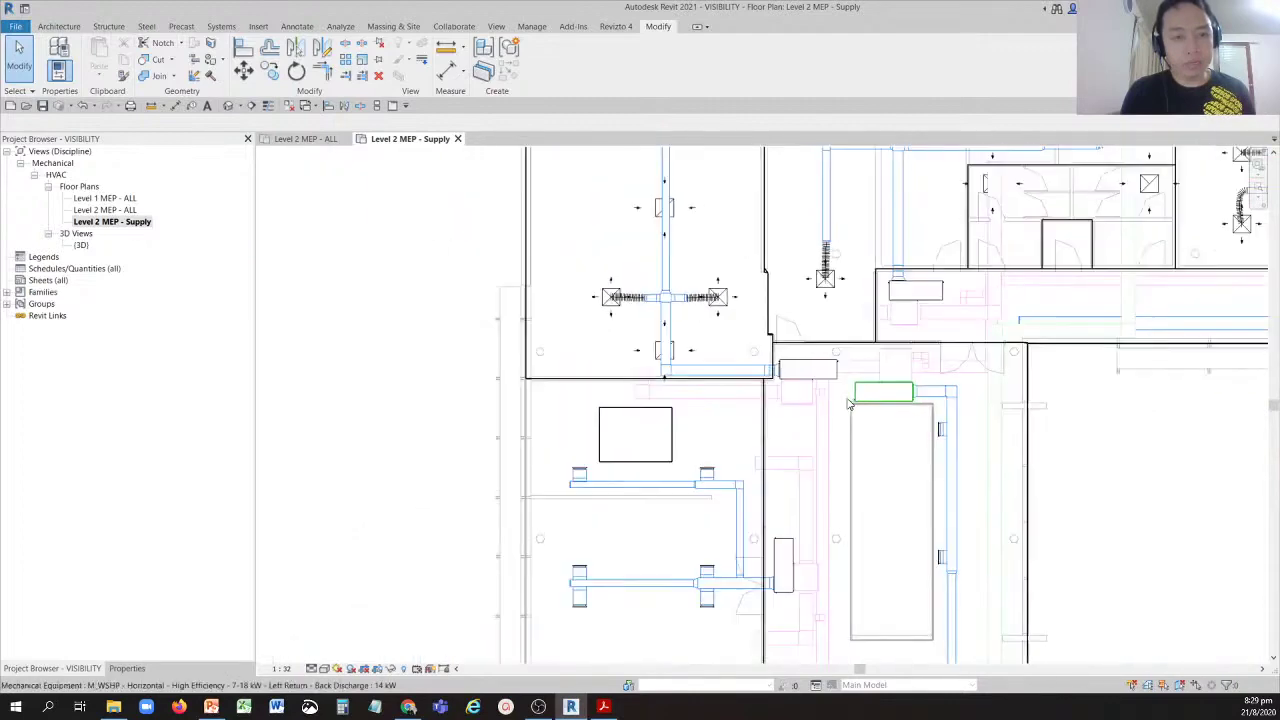
middle_drag(1070, 428, 849, 371)
scroll(849, 371, down, 3)
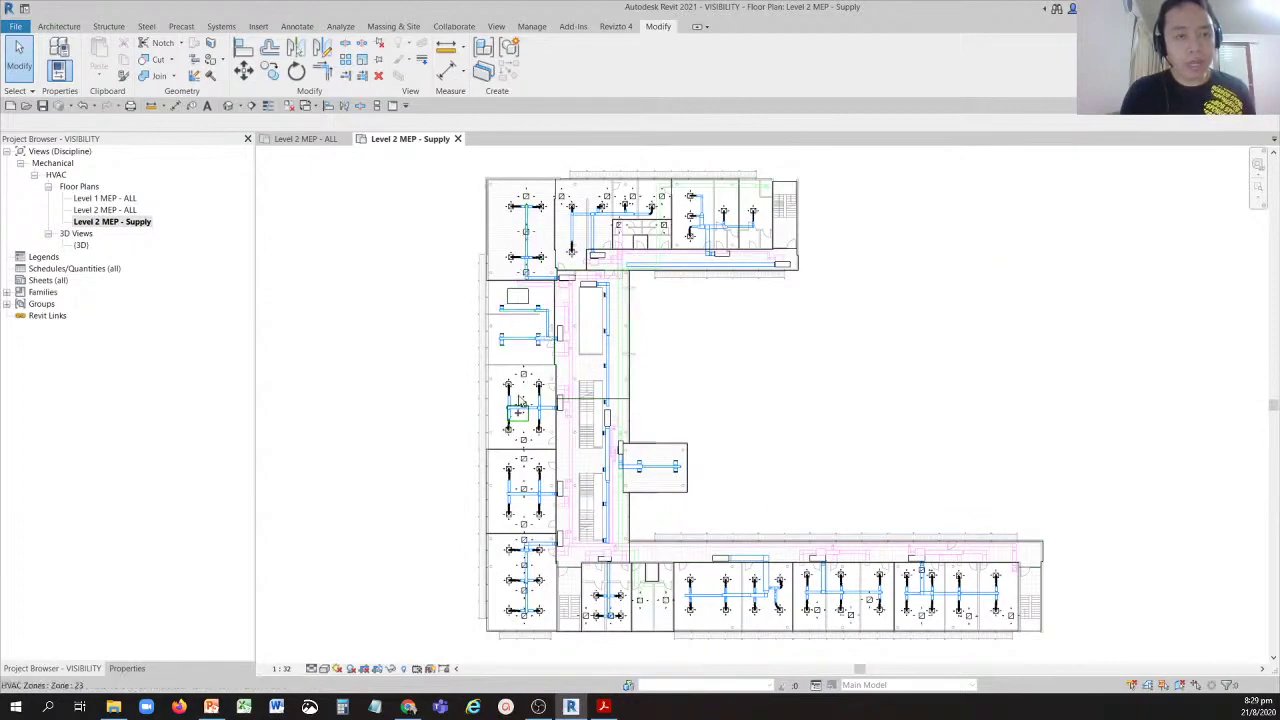
scroll(595, 268, up, 5)
scroll(595, 268, up, 3)
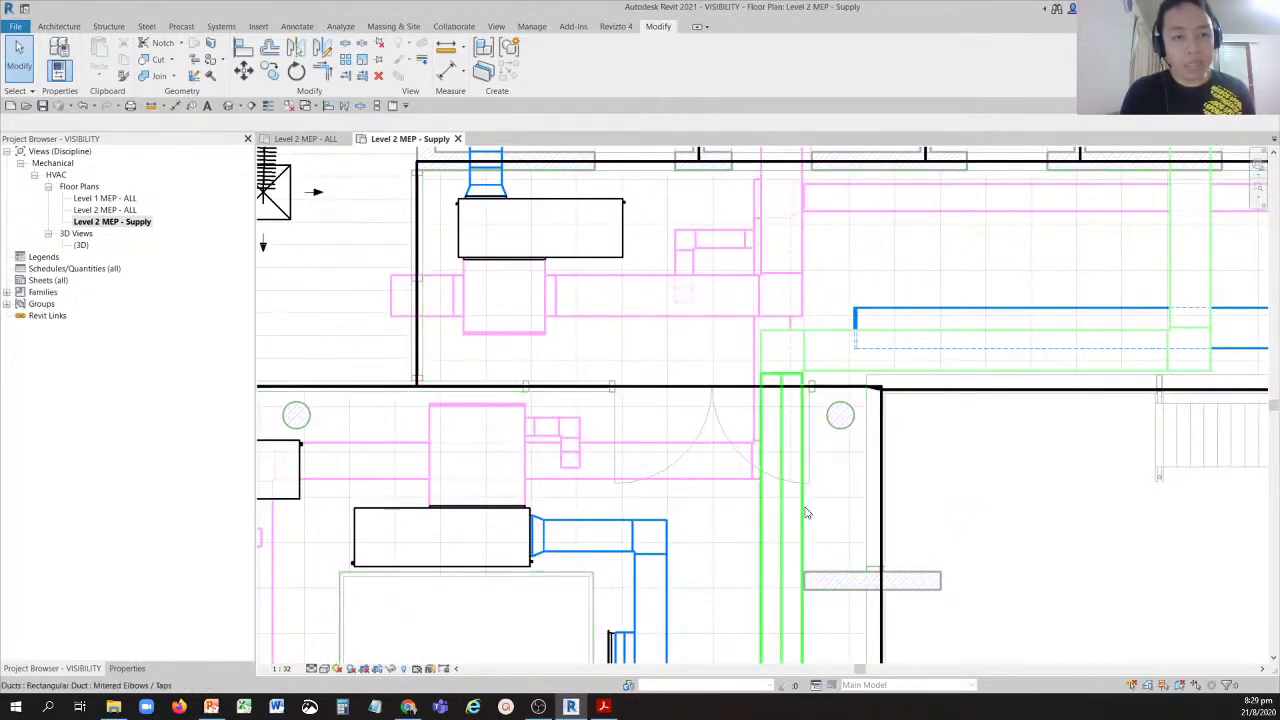
scroll(677, 485, down, 6)
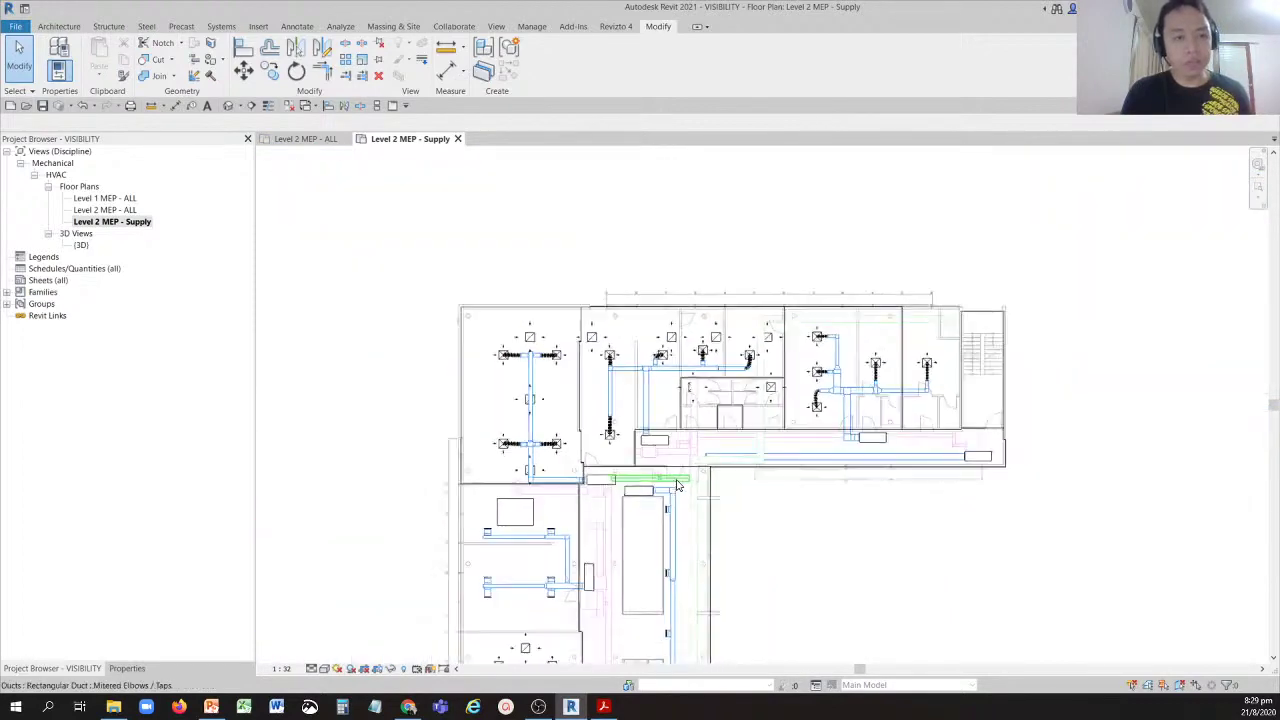
scroll(700, 460, down, 2)
key(z)
key(f)
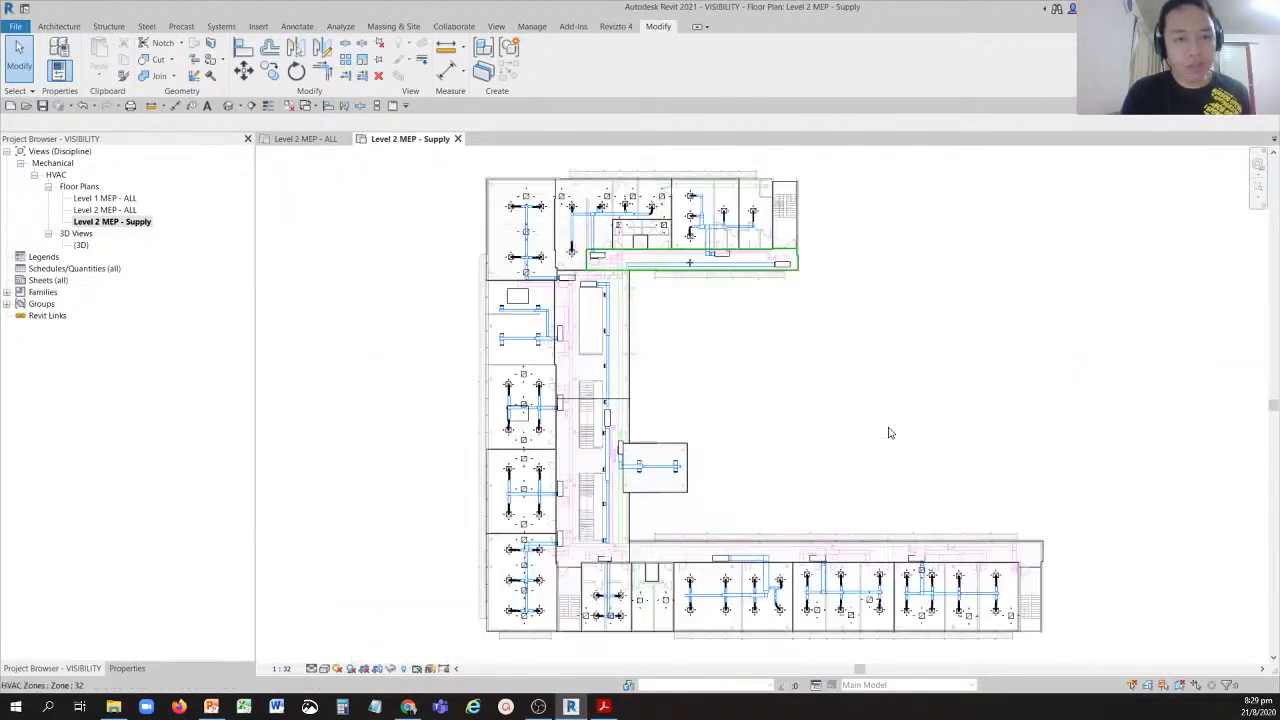
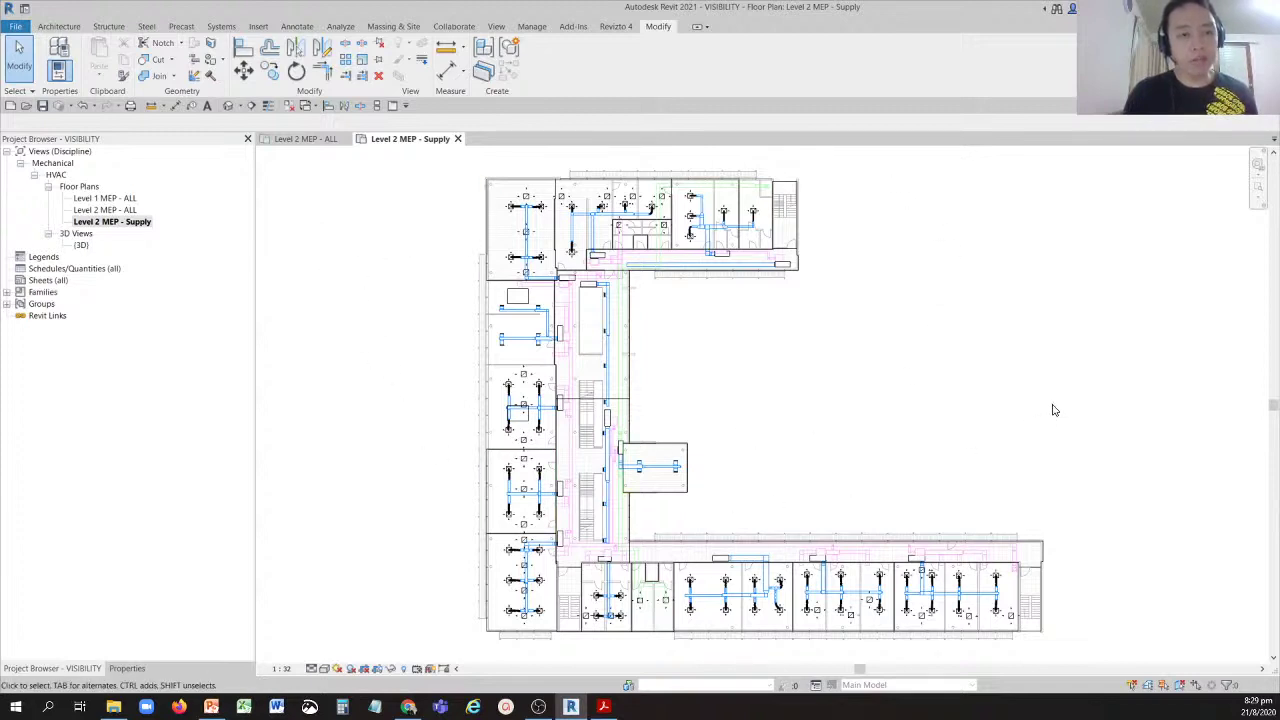
Create a new view template from the Level 2 MEP - Supply plan, naming it 'MEP - Supply'.
click(110, 224)
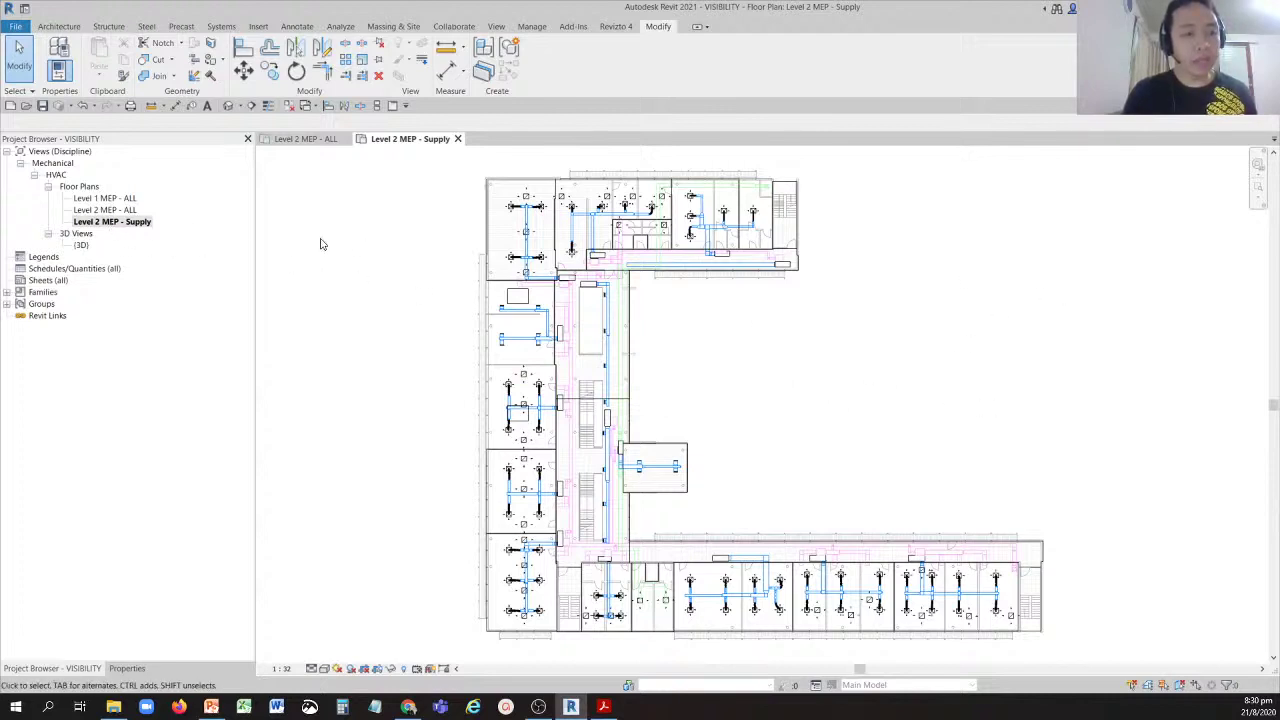
right_click(130, 226)
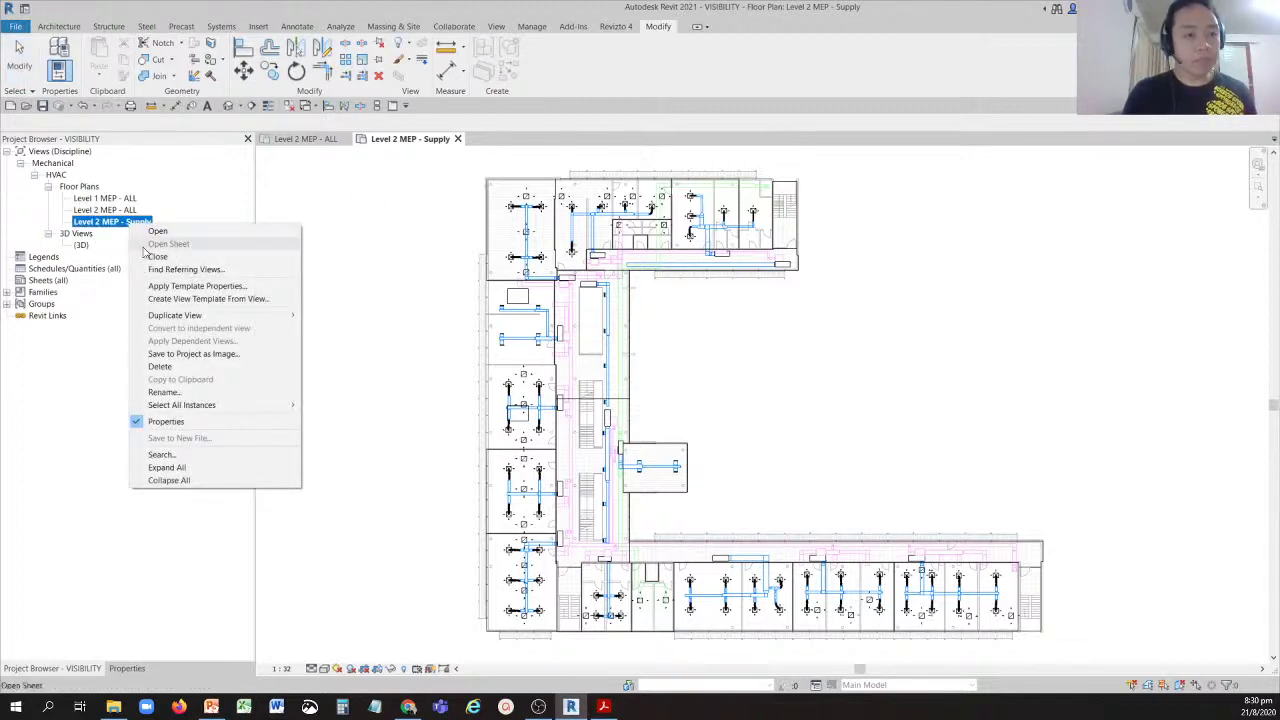
click(176, 300)
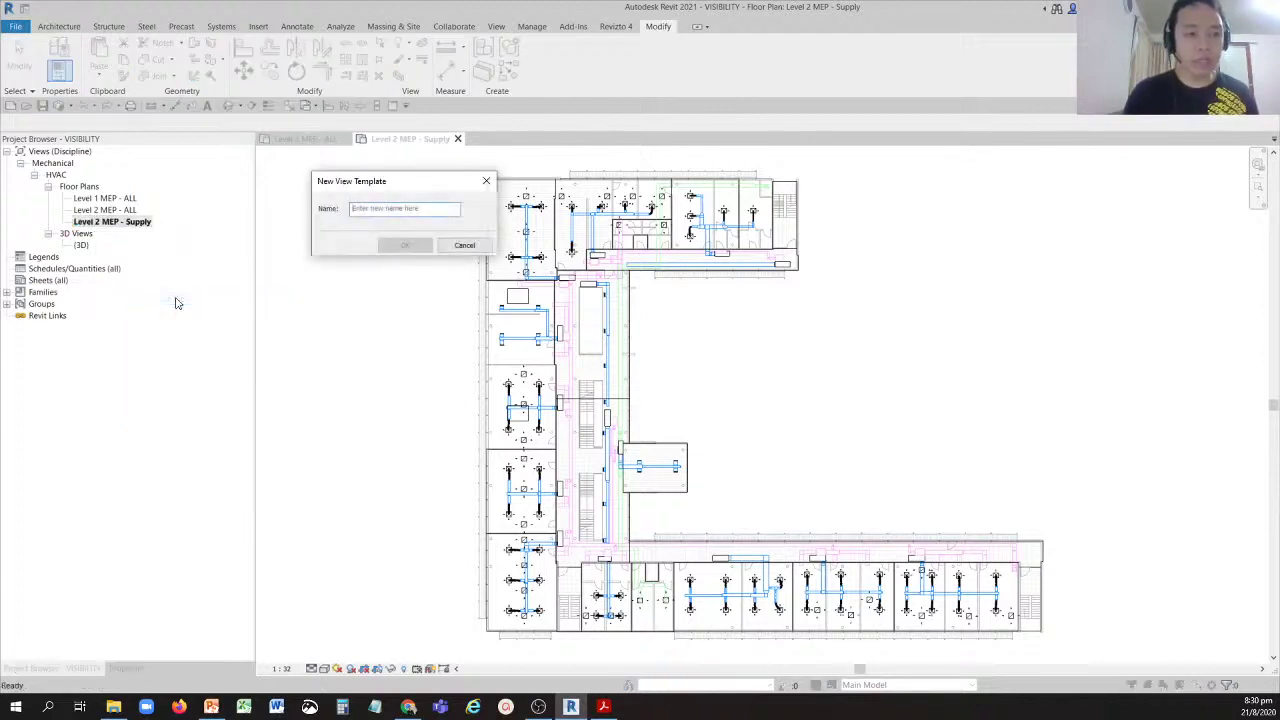
click(372, 208)
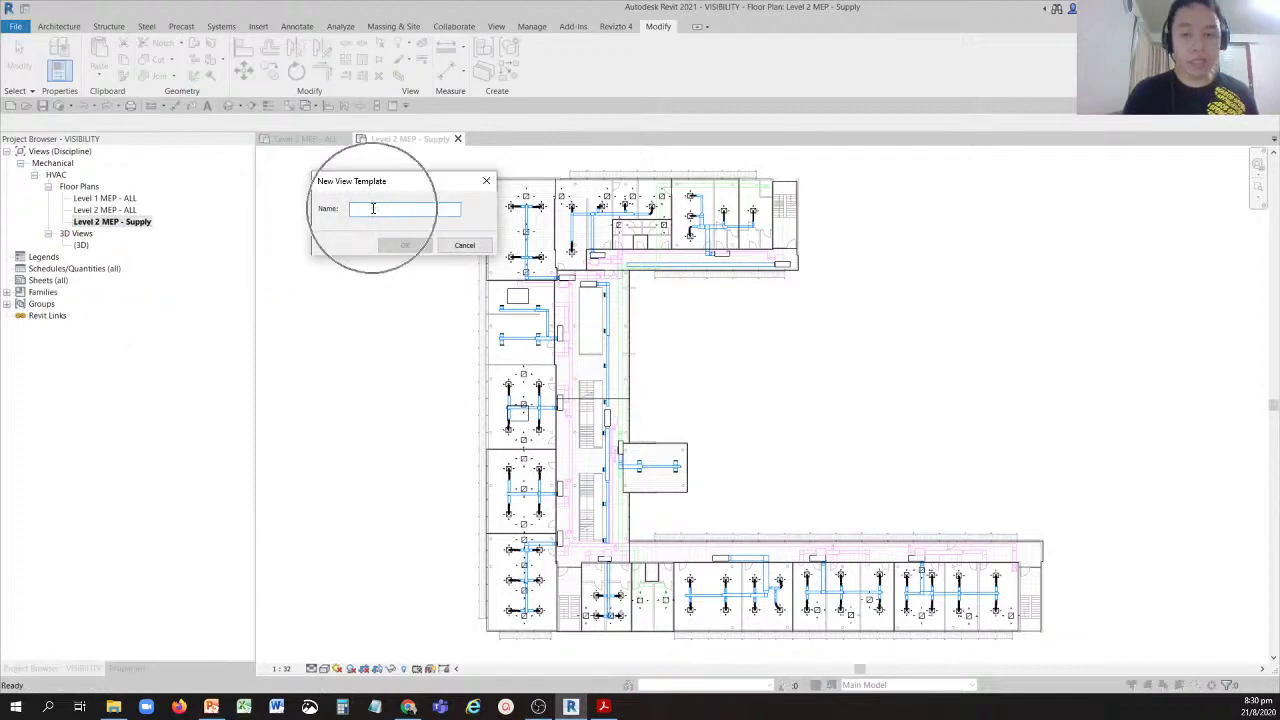
text(MEP)
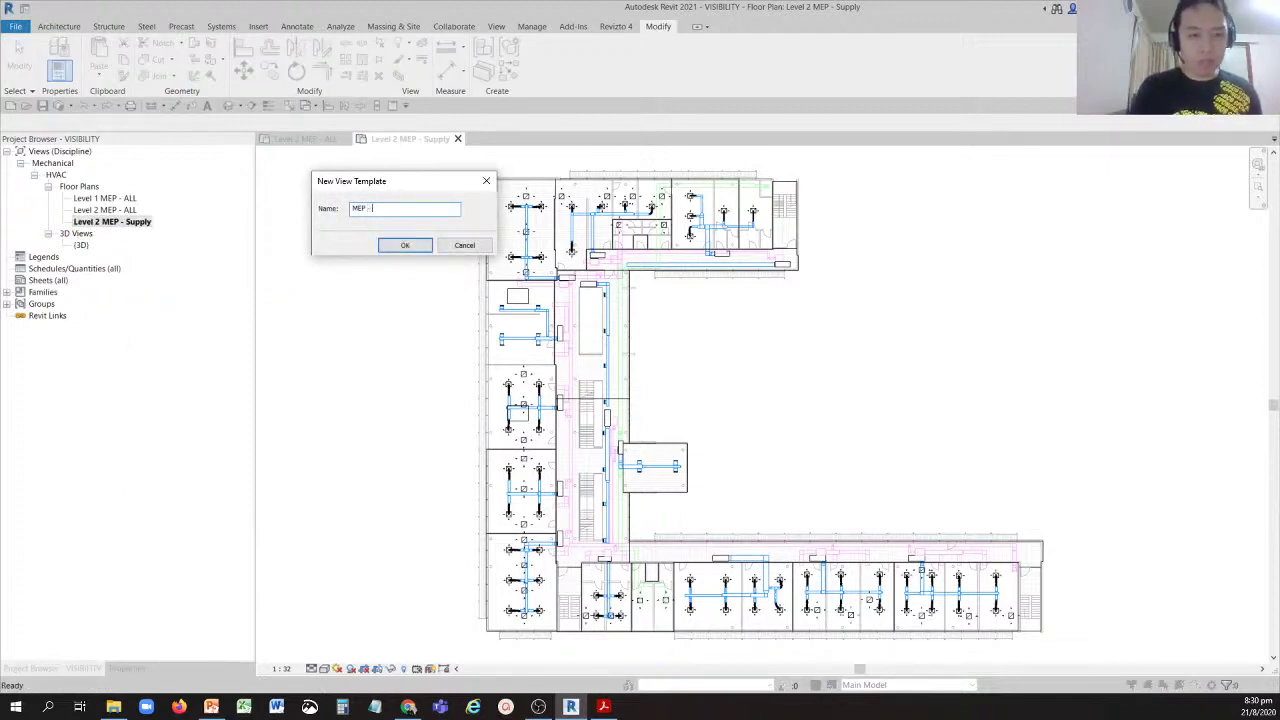
text( -)
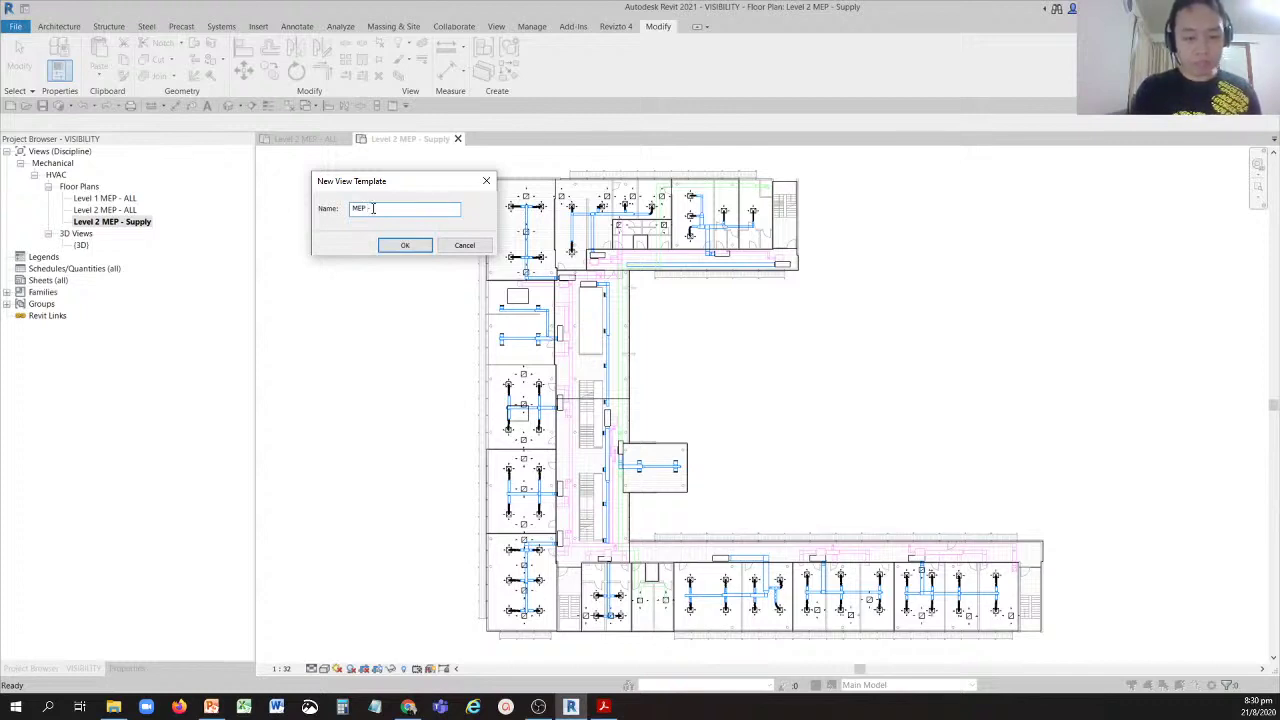
text( Supply)
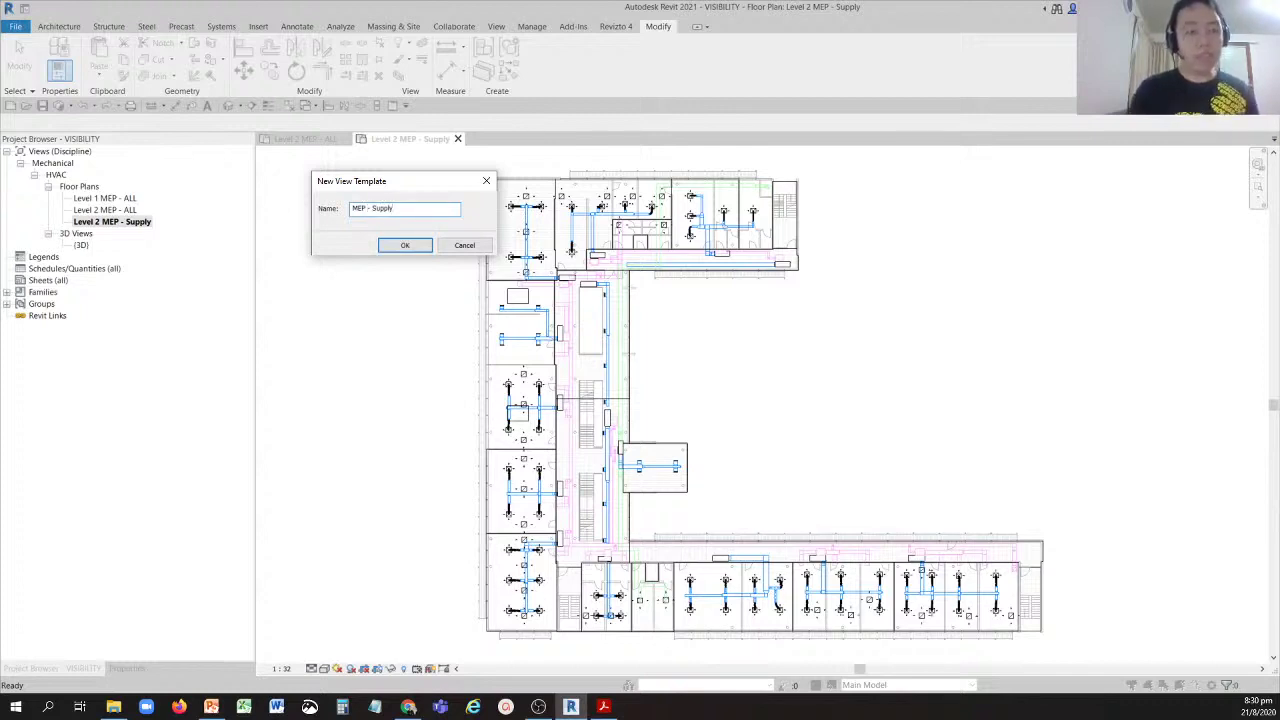
click(407, 247)
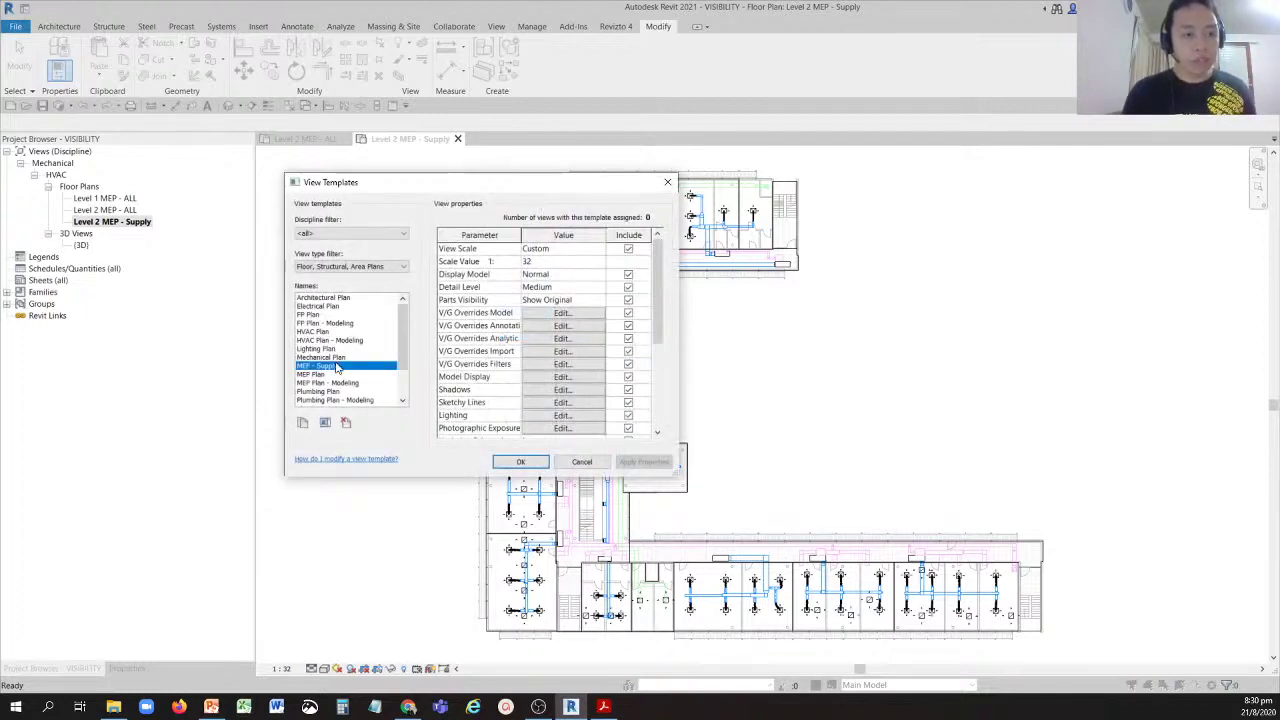
Review the MEP - Supply template's filter visibility overrides.
click(335, 370)
click(335, 370)
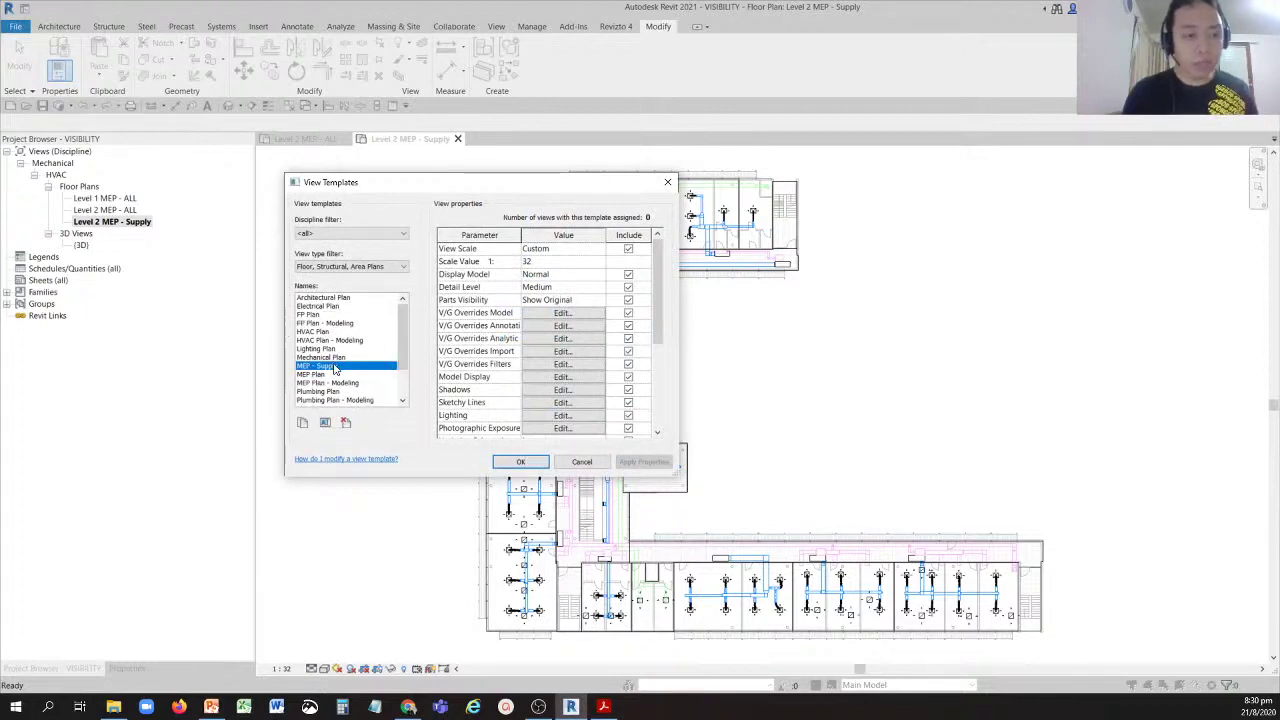
click(541, 370)
click(541, 370)
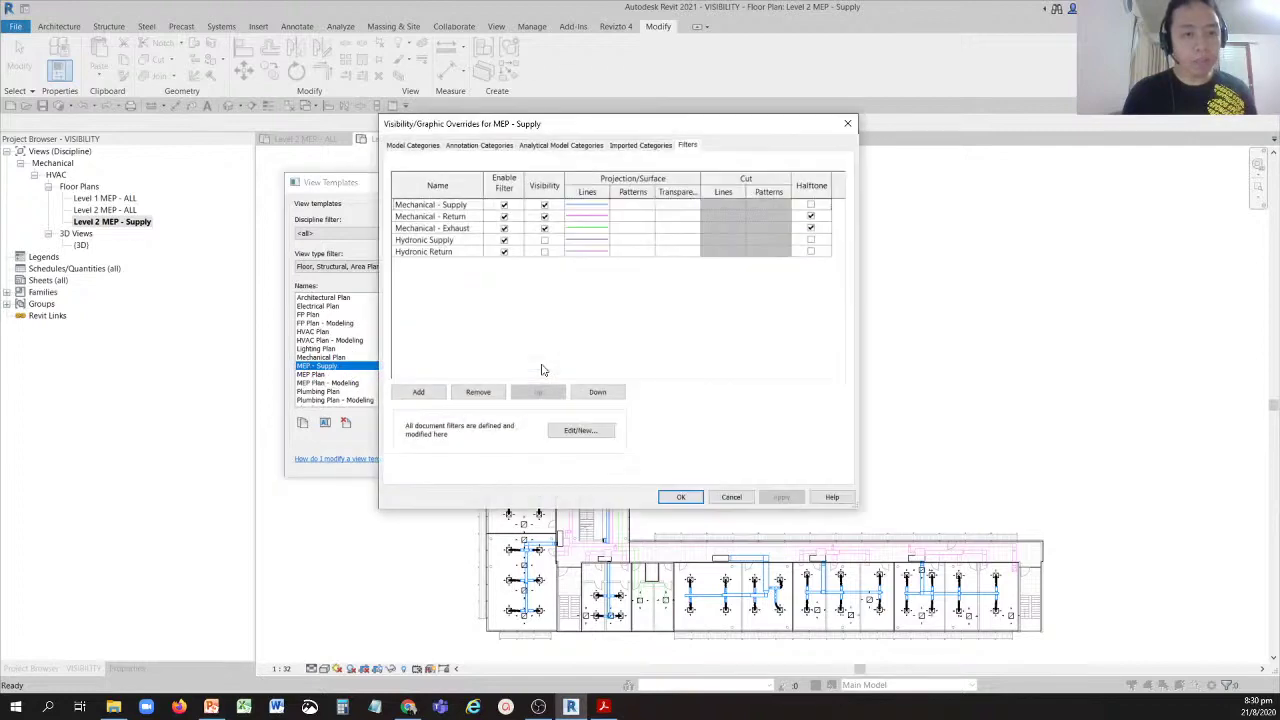
click(831, 228)
click(826, 226)
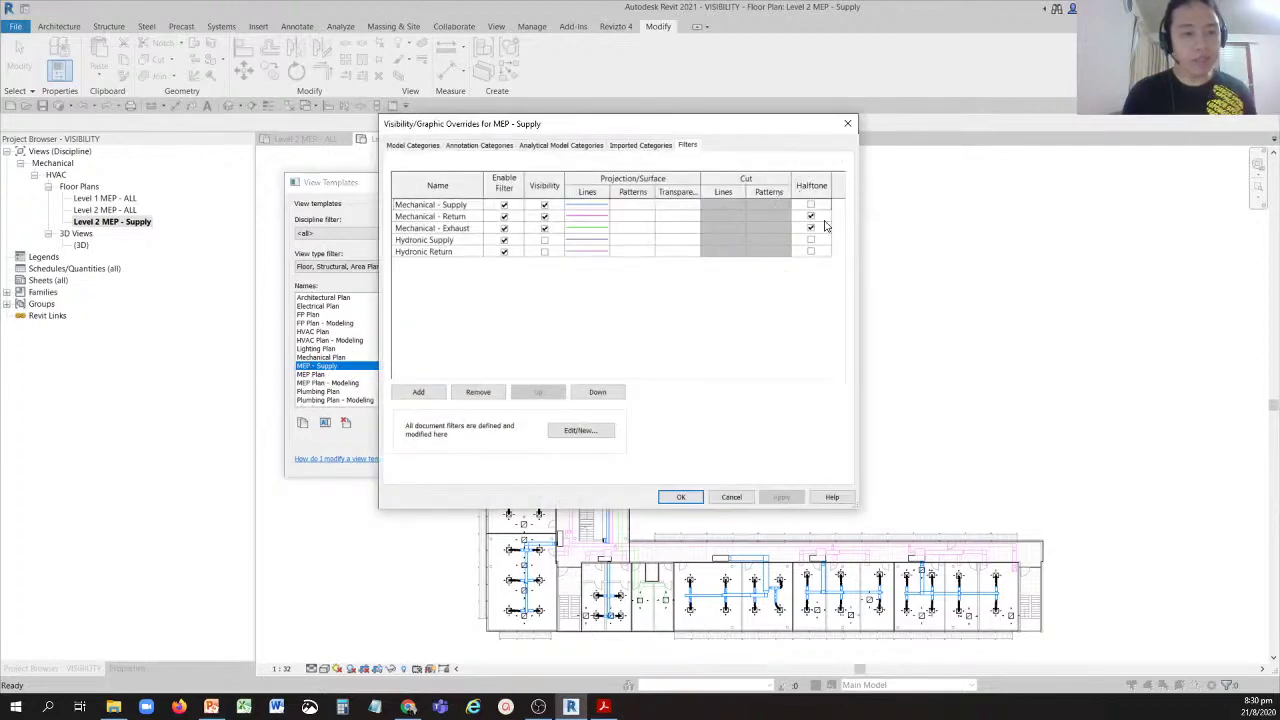
Check the model and annotation category visibility with annotation categories hidden, and accept the overrides.
click(425, 147)
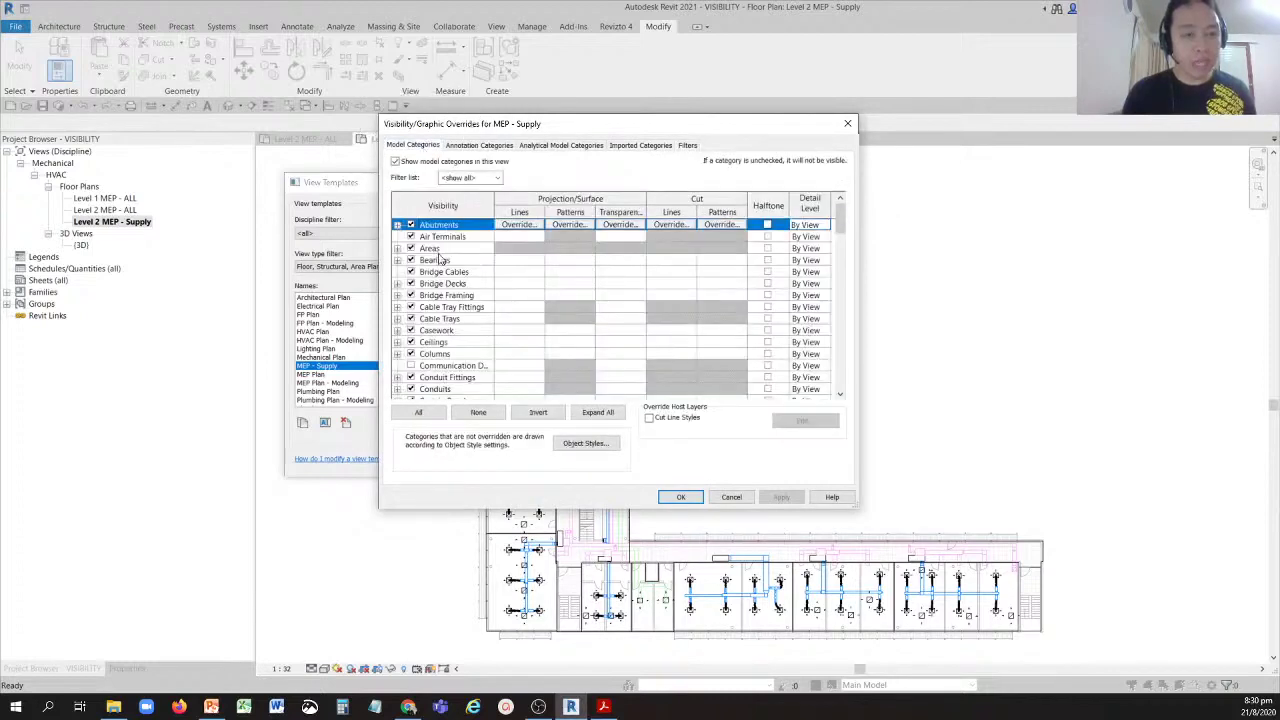
scroll(442, 262, down, 9)
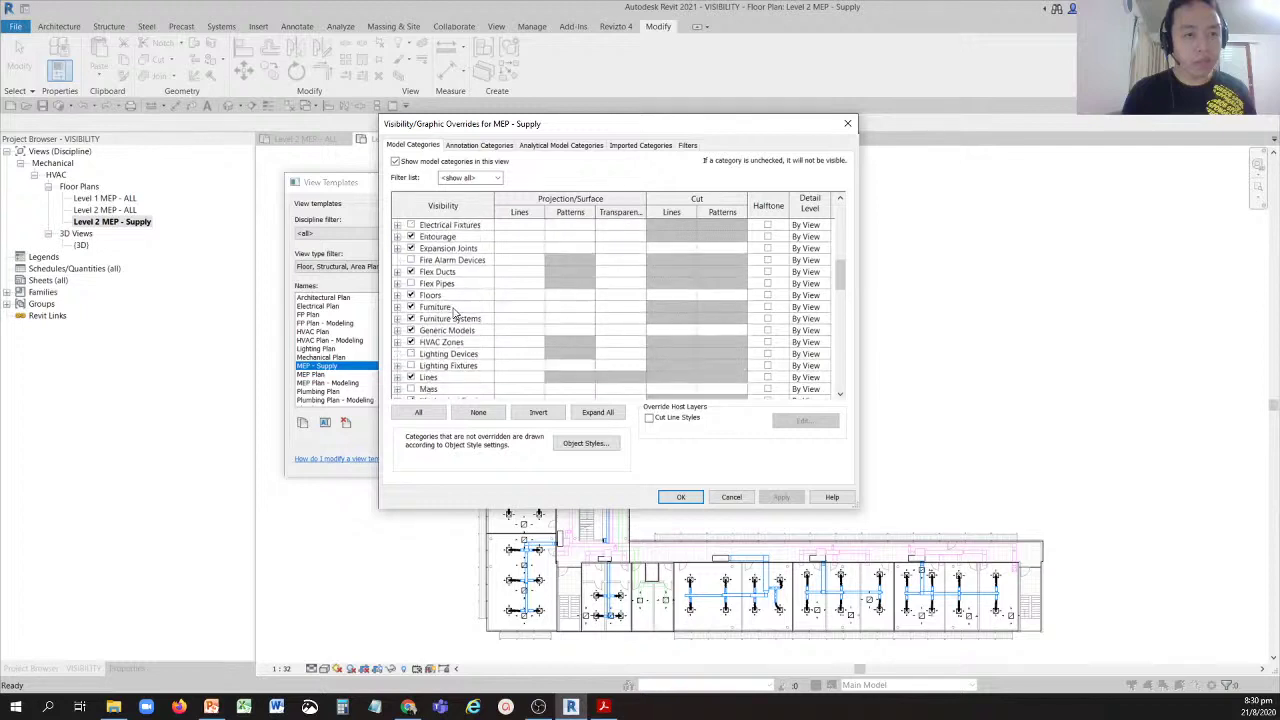
click(463, 368)
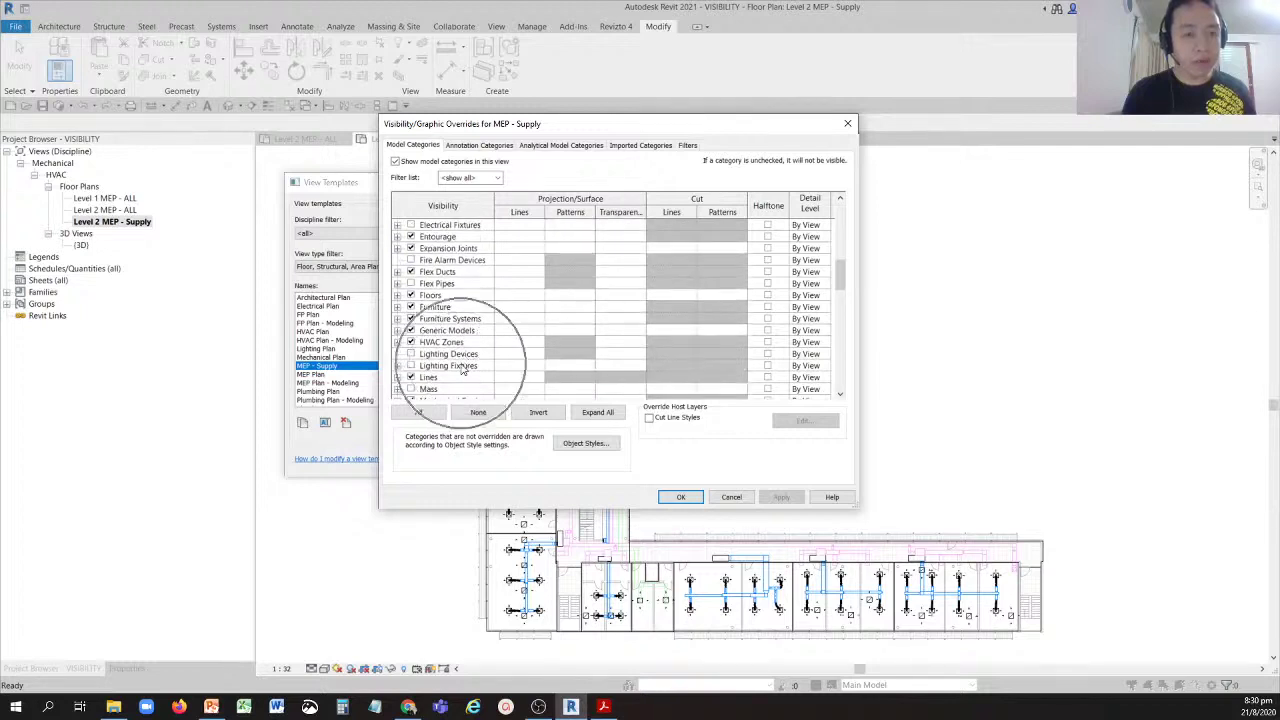
click(480, 146)
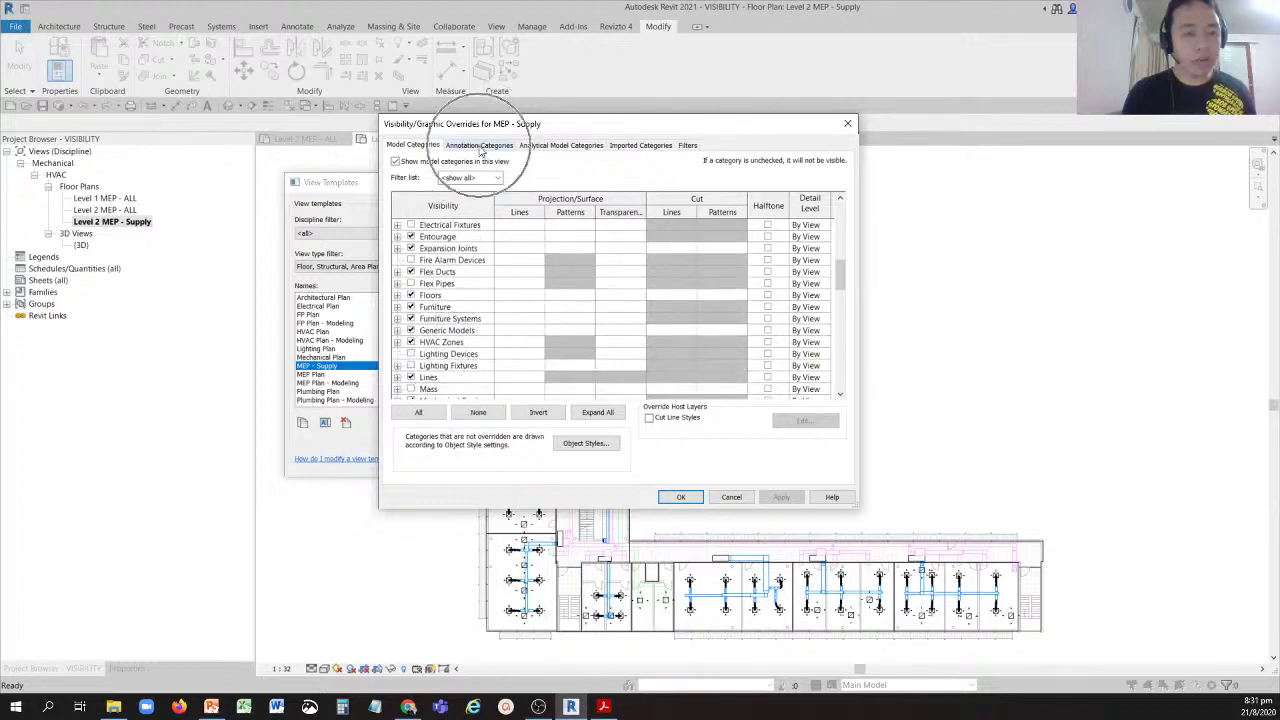
click(402, 161)
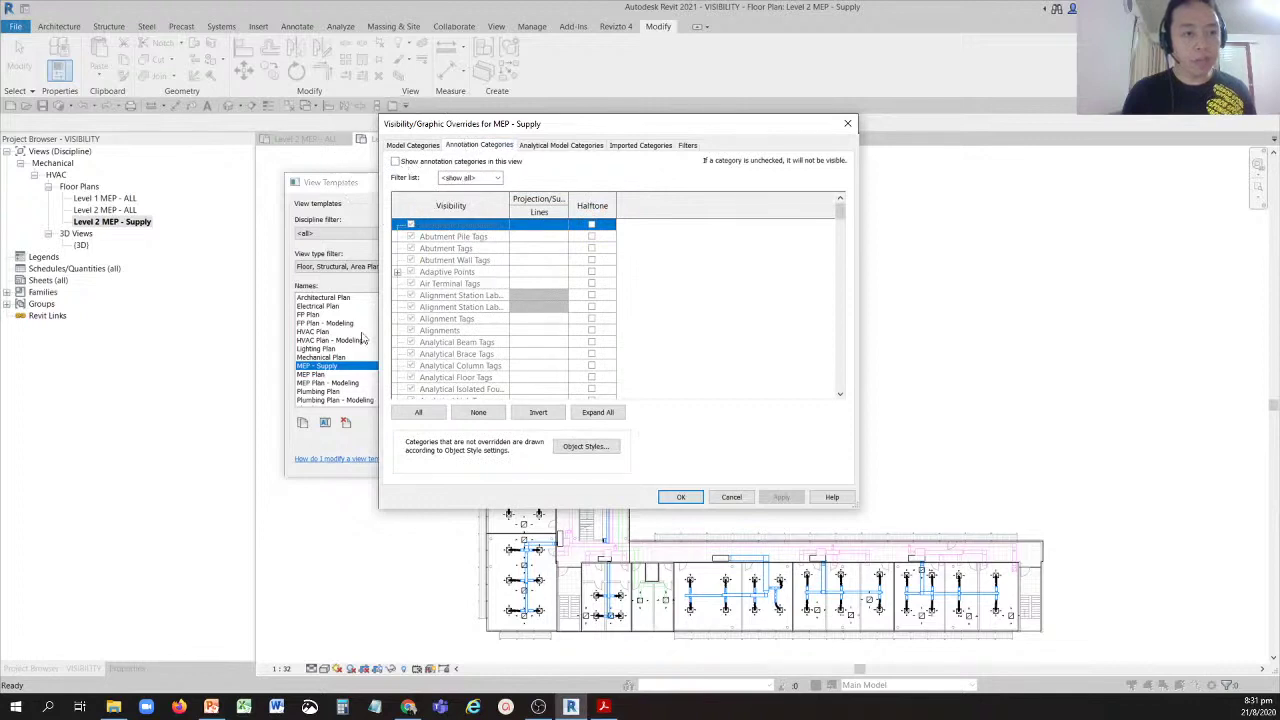
click(327, 367)
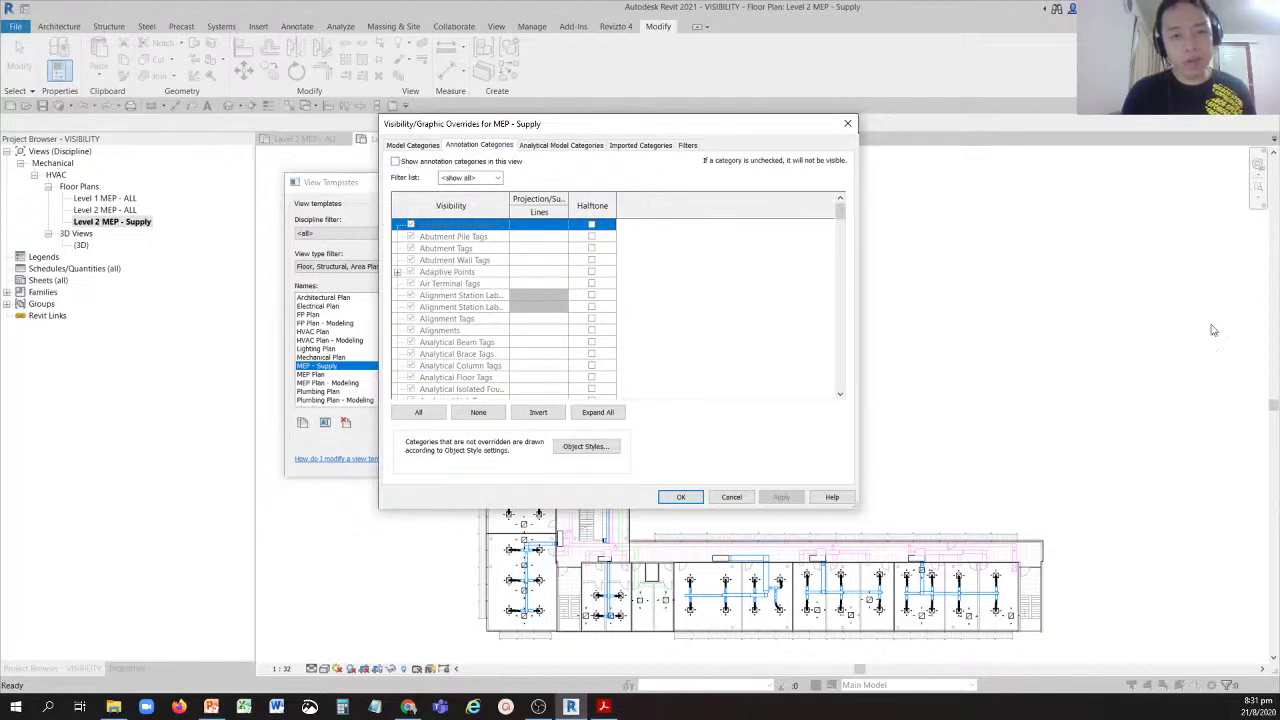
click(678, 500)
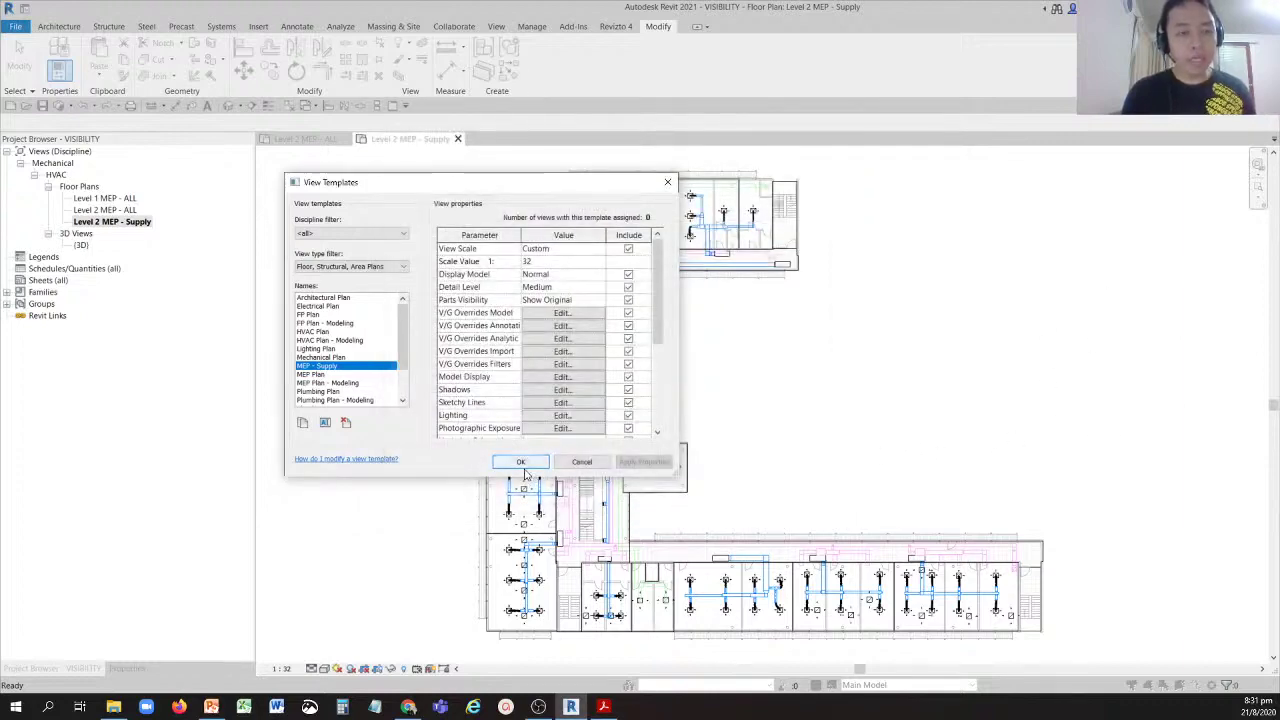
Close the view templates list and duplicate the Level 1 MEP - ALL plan.
click(521, 464)
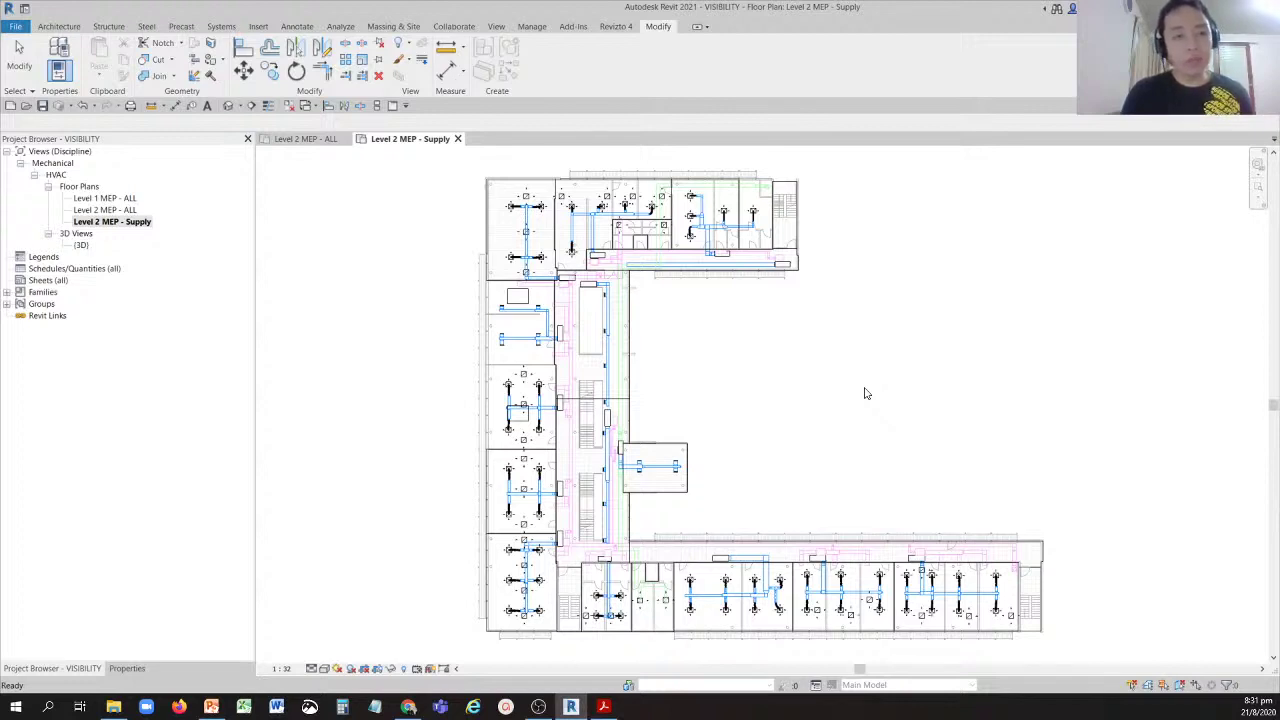
right_click(120, 203)
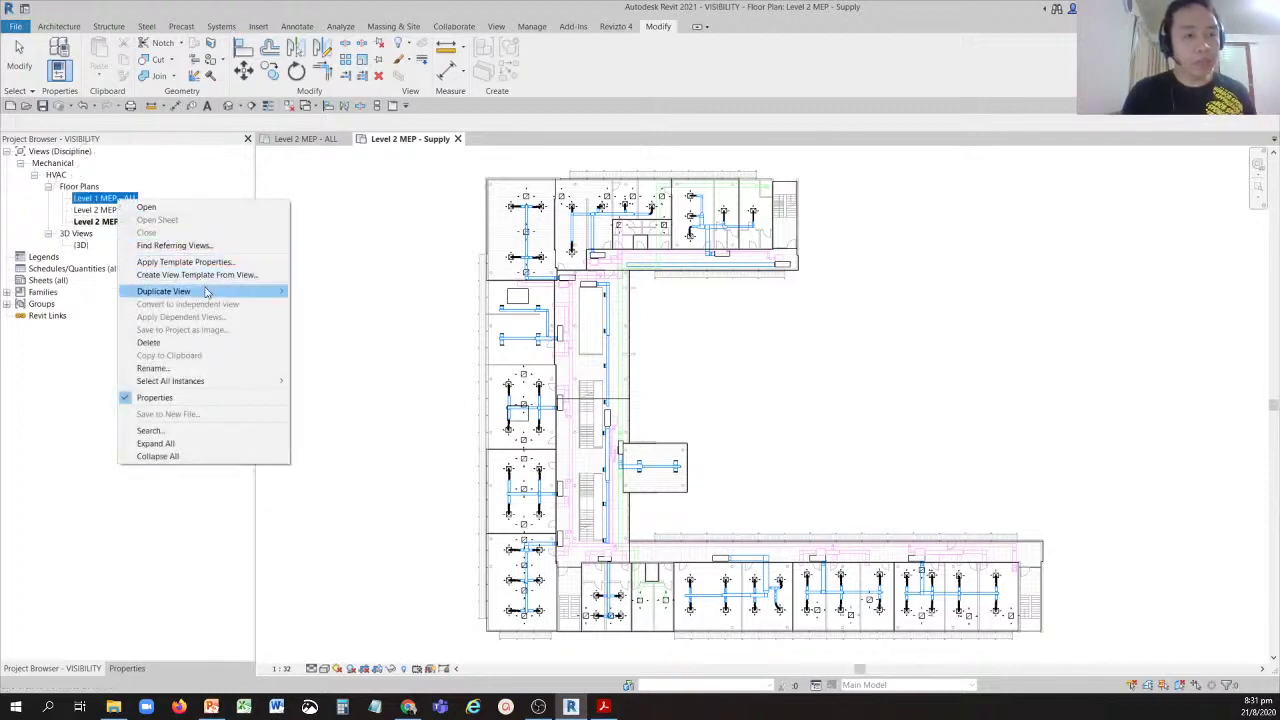
mouse_move(209, 293)
click(323, 294)
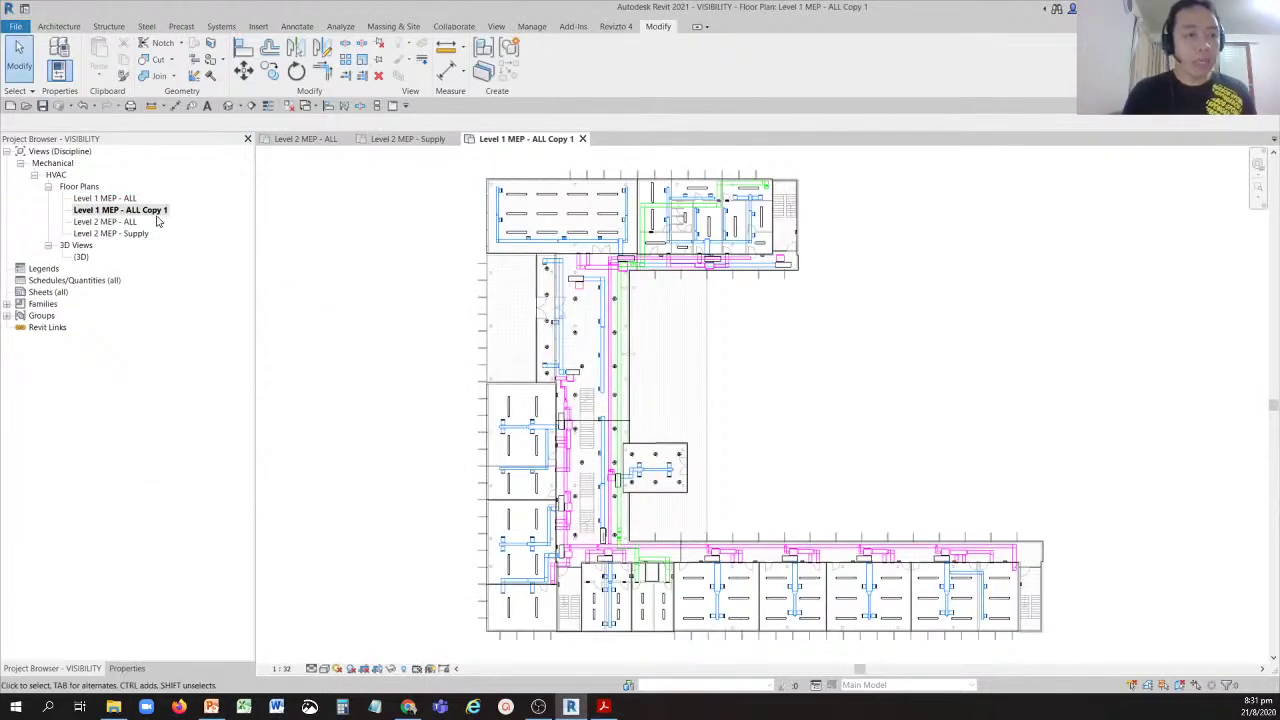
Rename the copied view to 'Level 1 MEP - Supply' and select it.
click(155, 213)
click(155, 213)
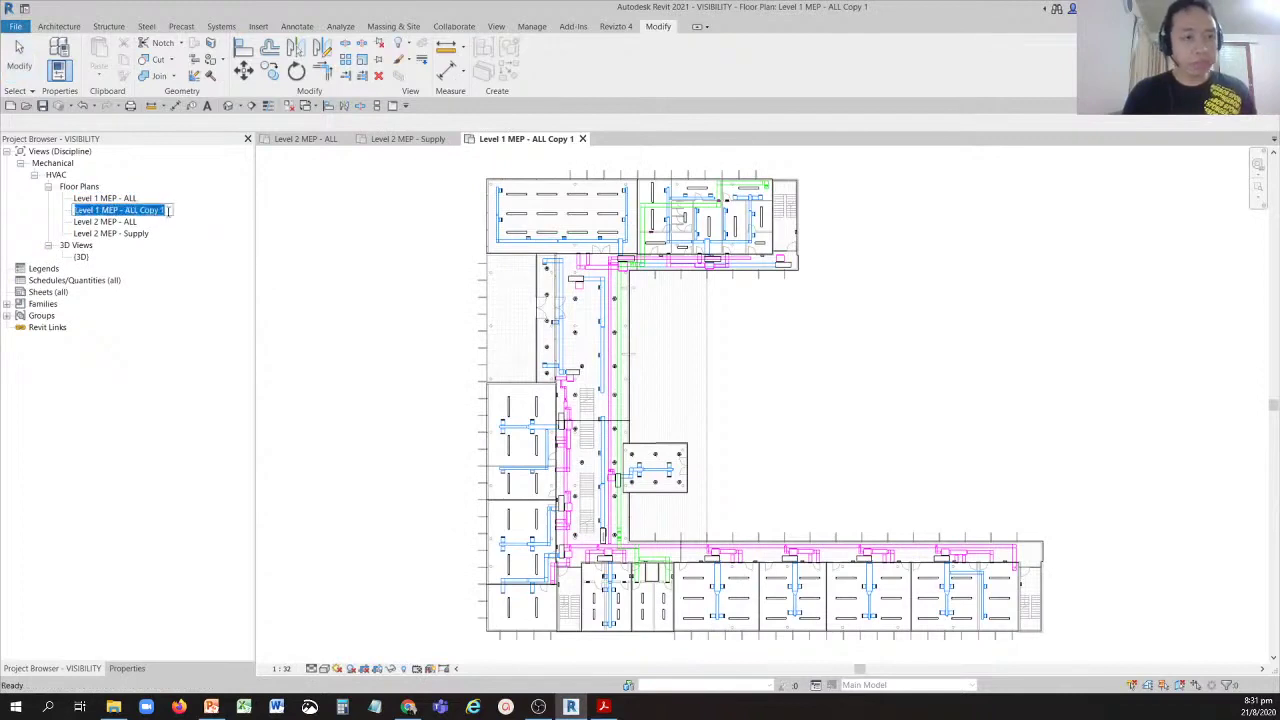
click(170, 210)
key(BackSpace)
key(BackSpace)
key(BackSpace)
key(BackSpace)
key(BackSpace)
key(BackSpace)
key(BackSpace)
key(BackSpace)
key(BackSpace)
key(BackSpace)
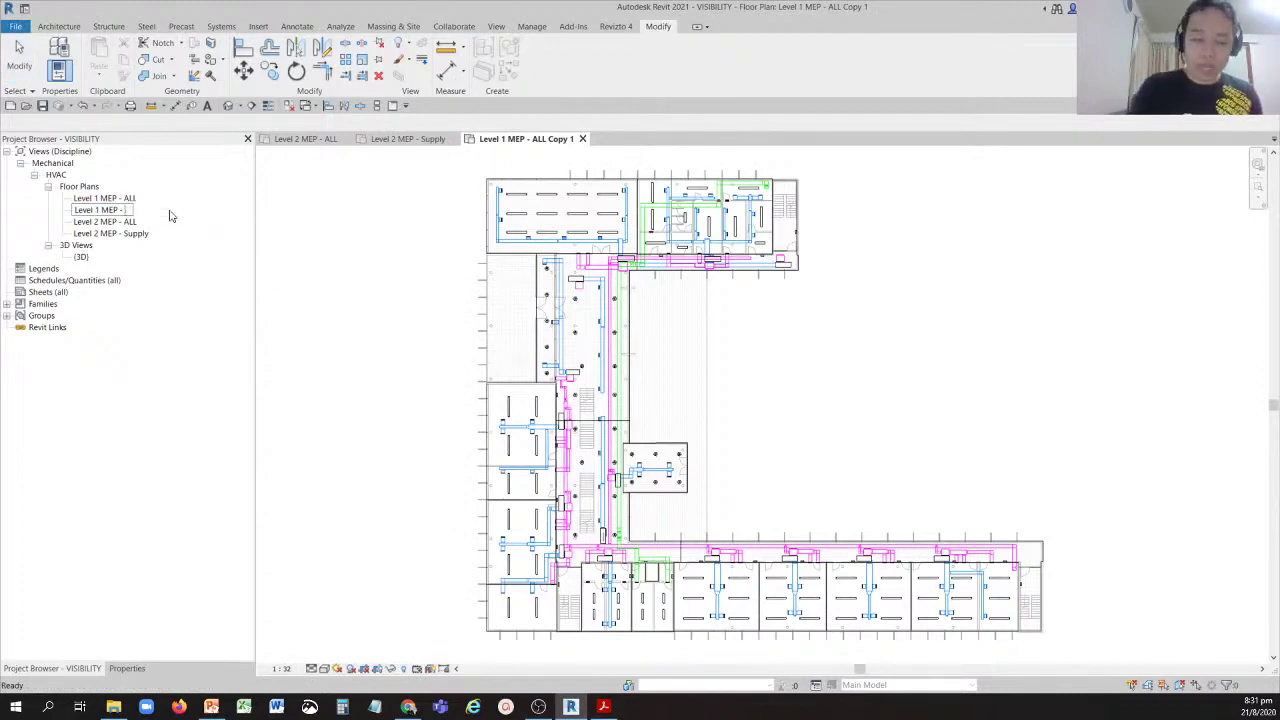
text(Suppl)
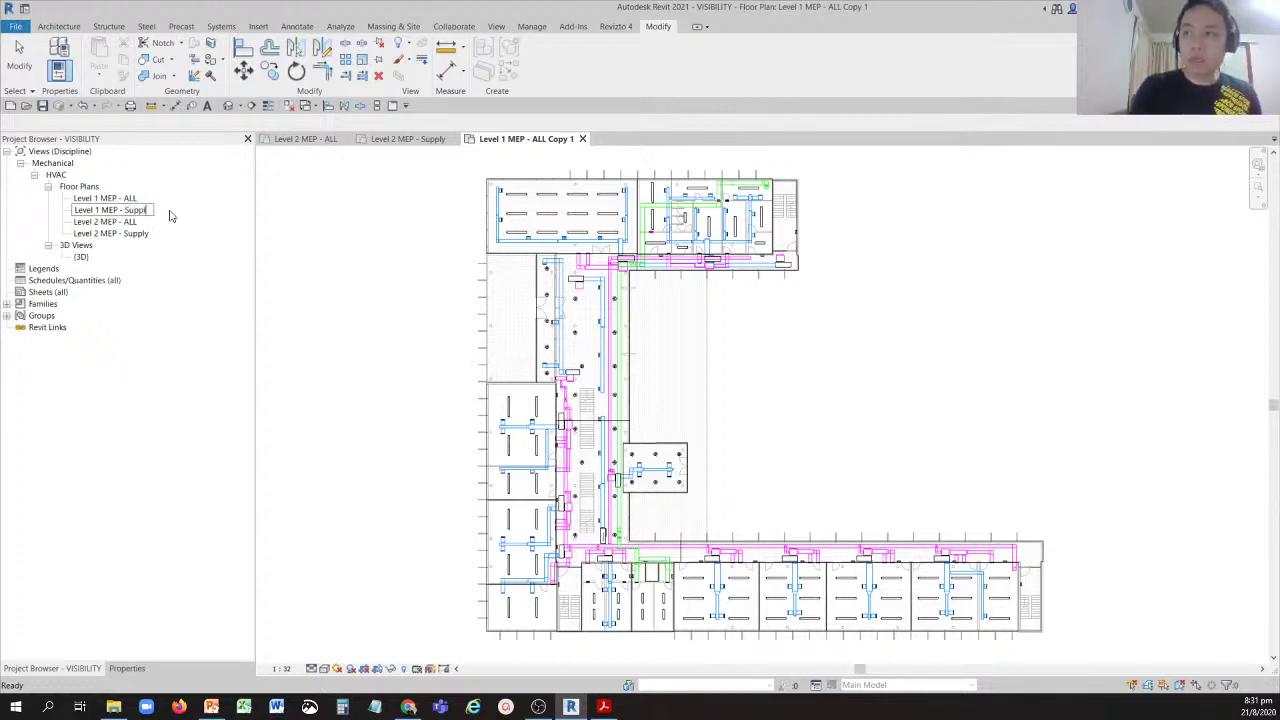
text(y)
key(Return)
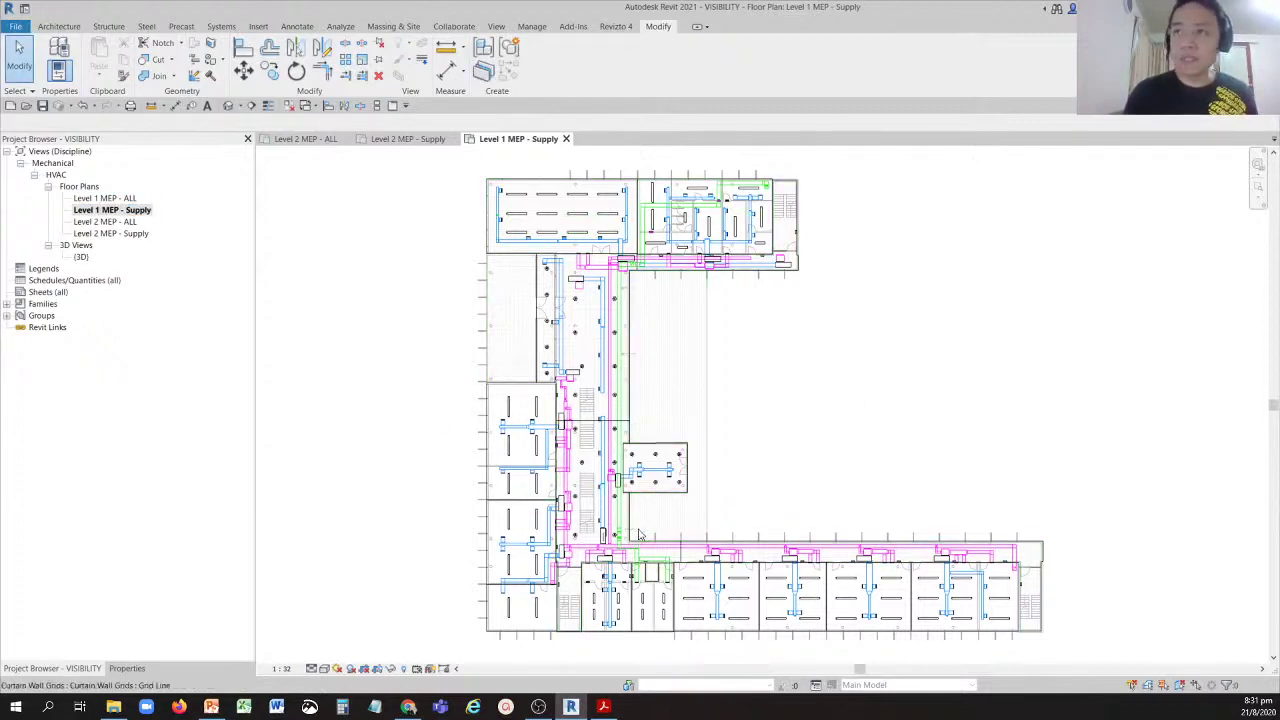
click(110, 210)
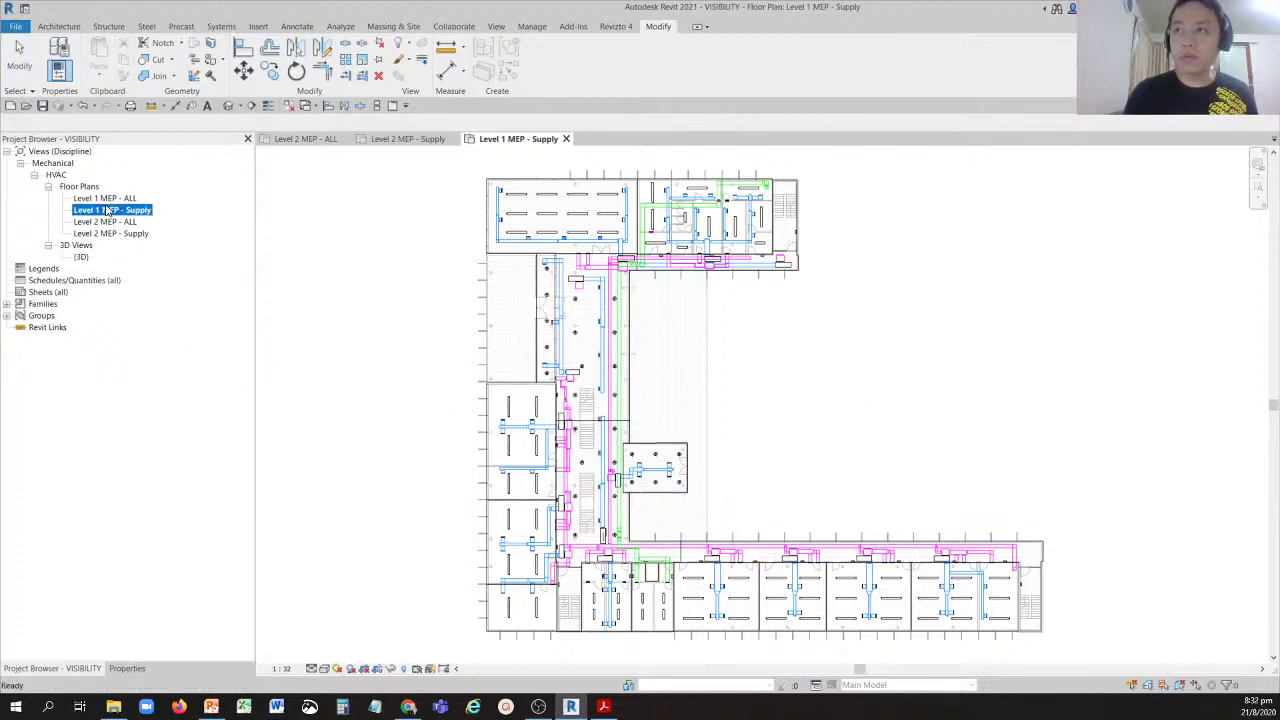
Assign the MEP - Supply template to Level 1 MEP - Supply in Properties, then clear the selection.
click(126, 668)
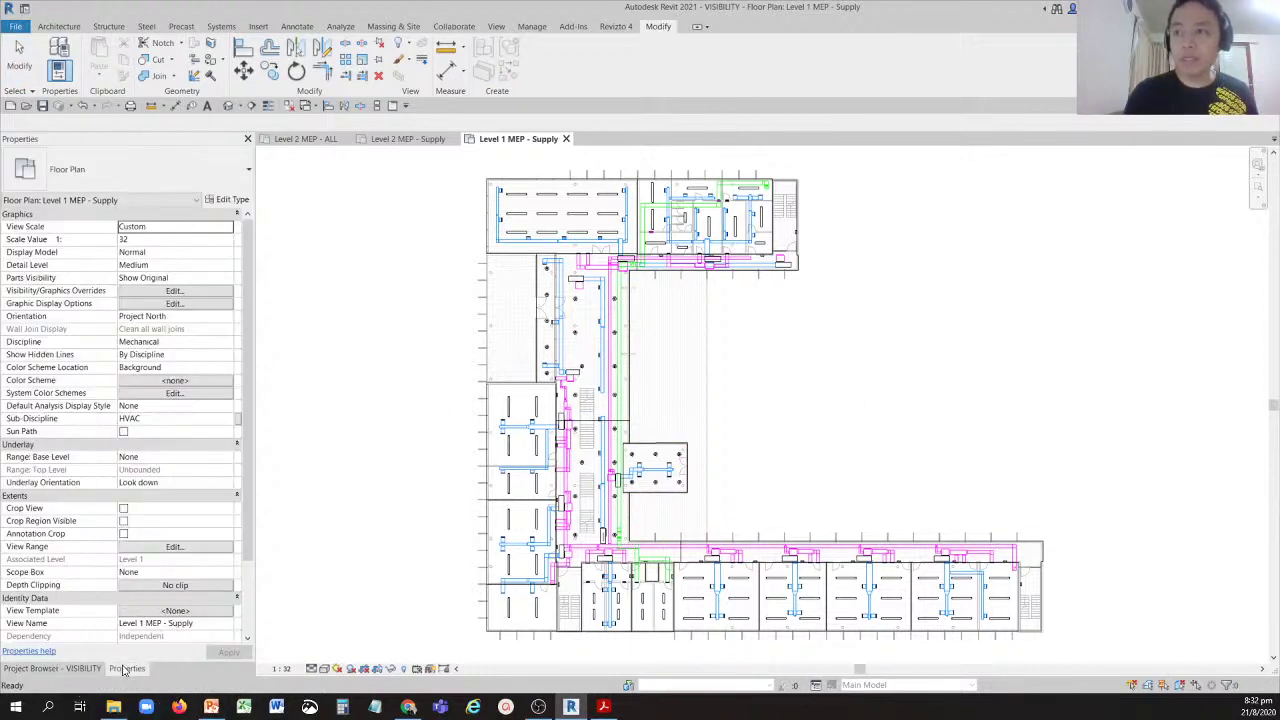
click(172, 611)
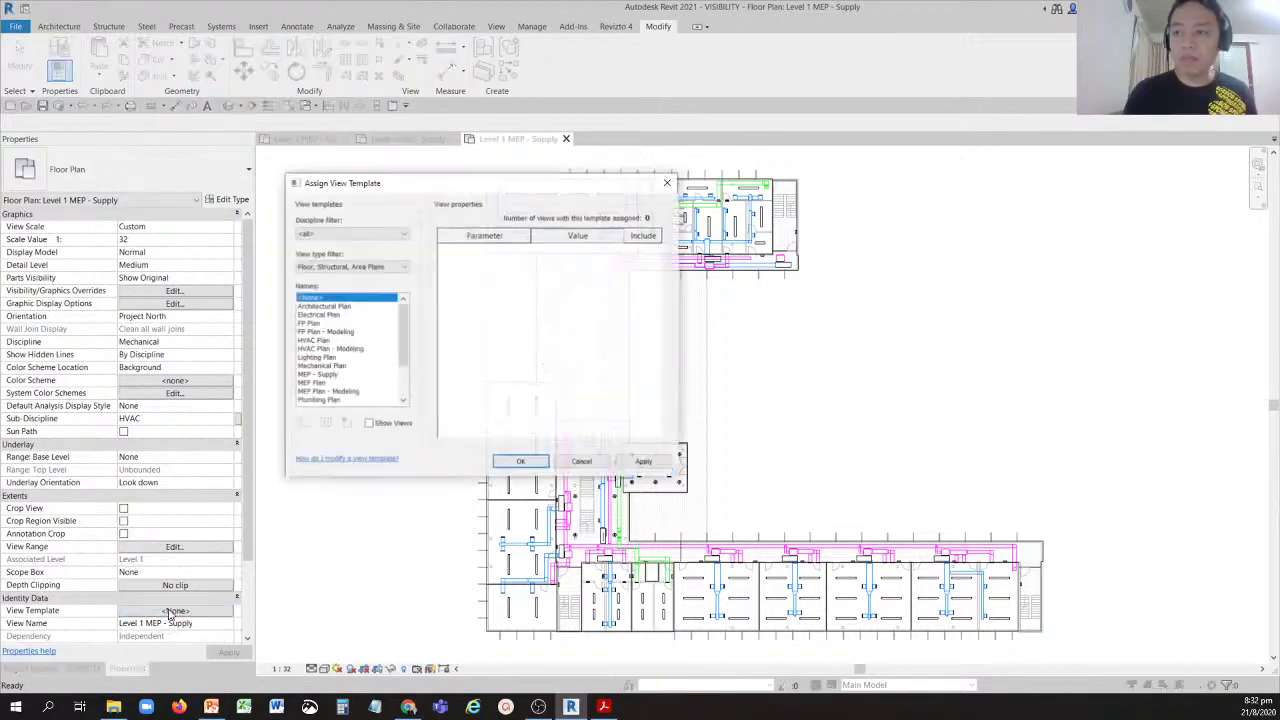
click(320, 374)
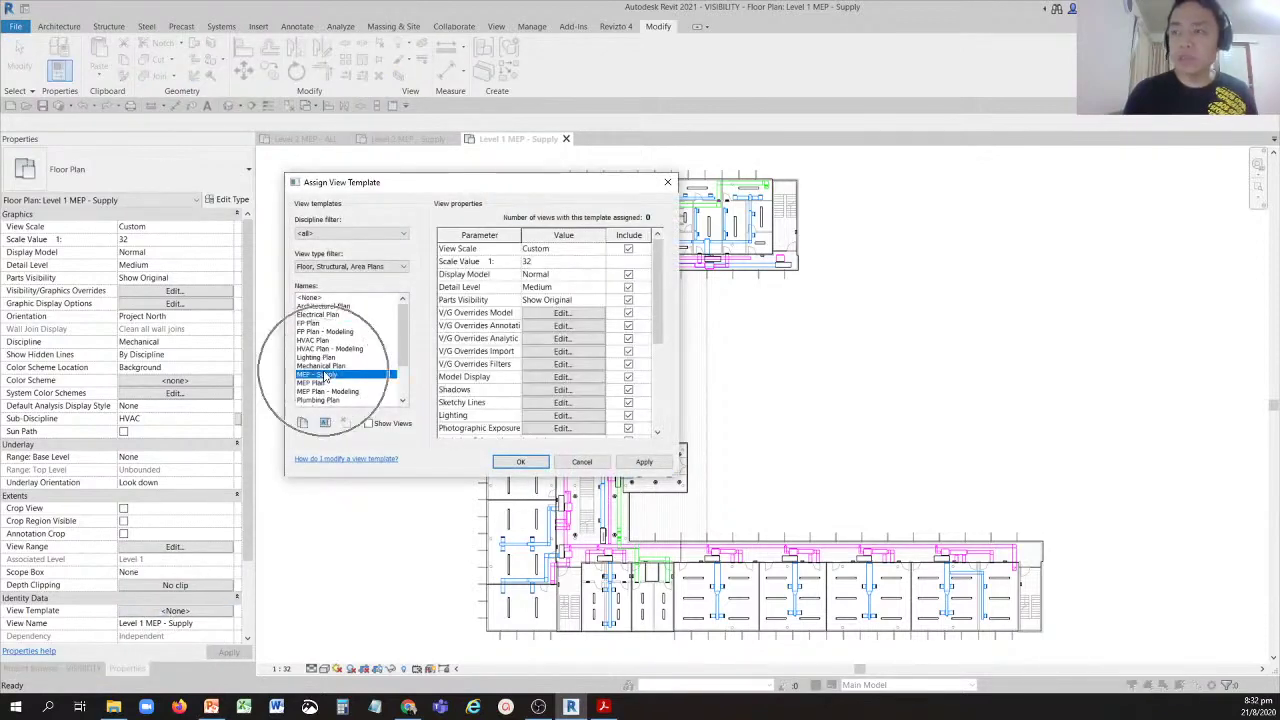
click(518, 462)
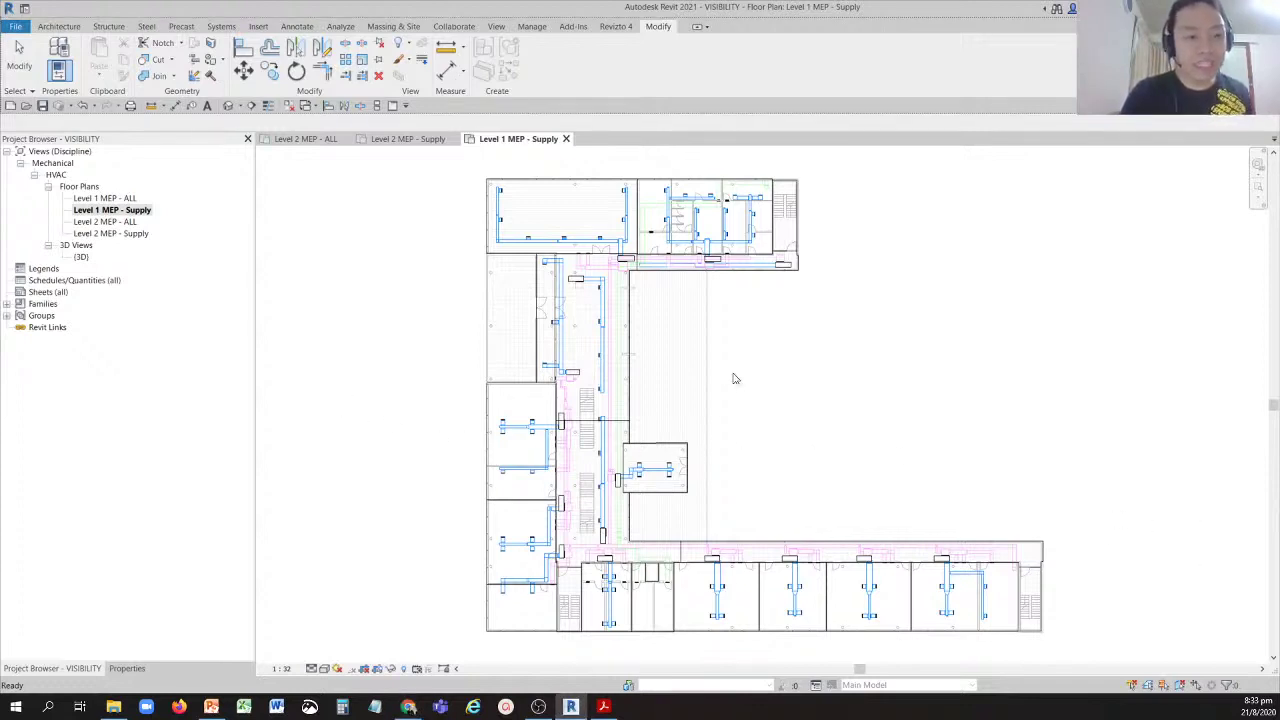
click(800, 368)
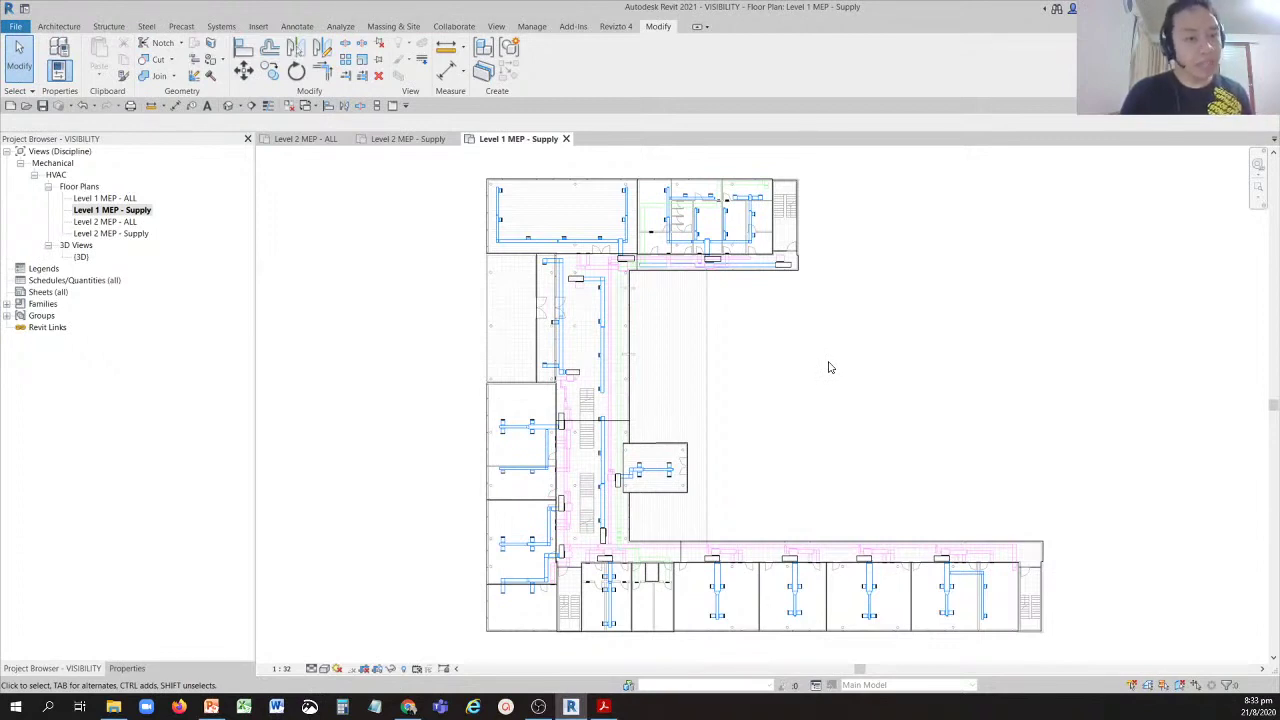
Duplicate Level 1 MEP - ALL and rename the copy 'Level 1 MEP - Return'.
right_click(127, 199)
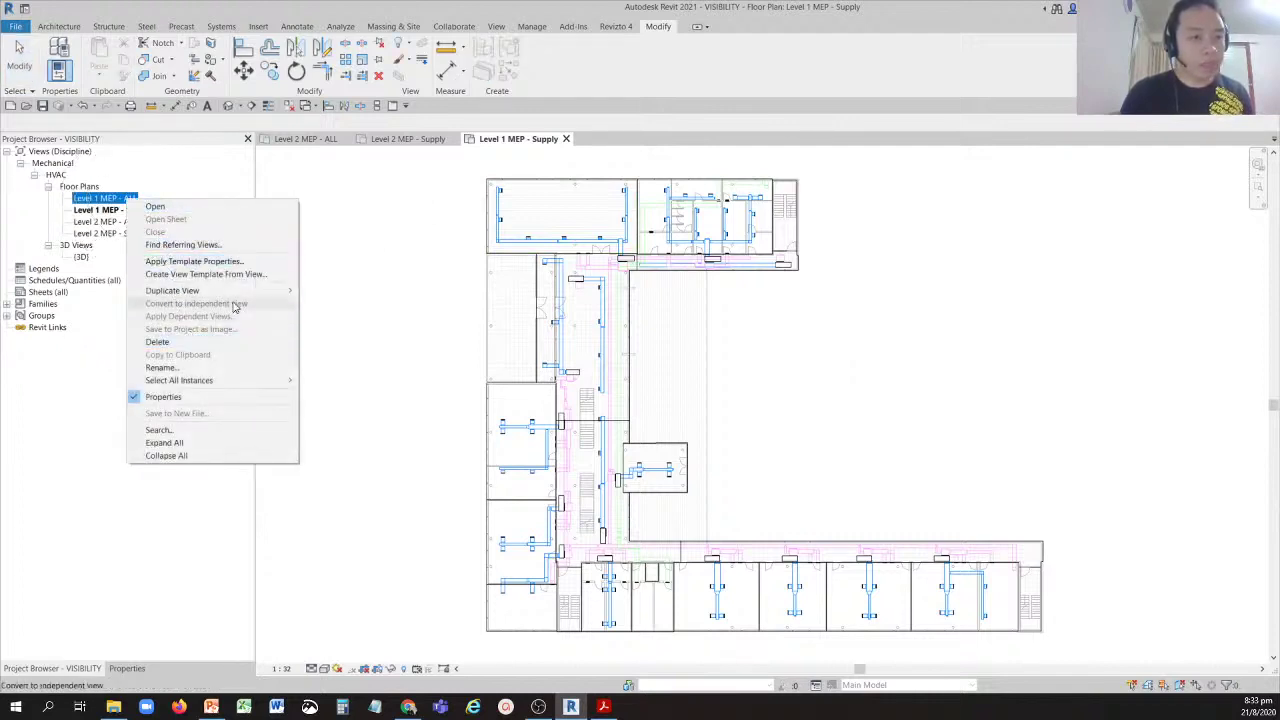
click(262, 290)
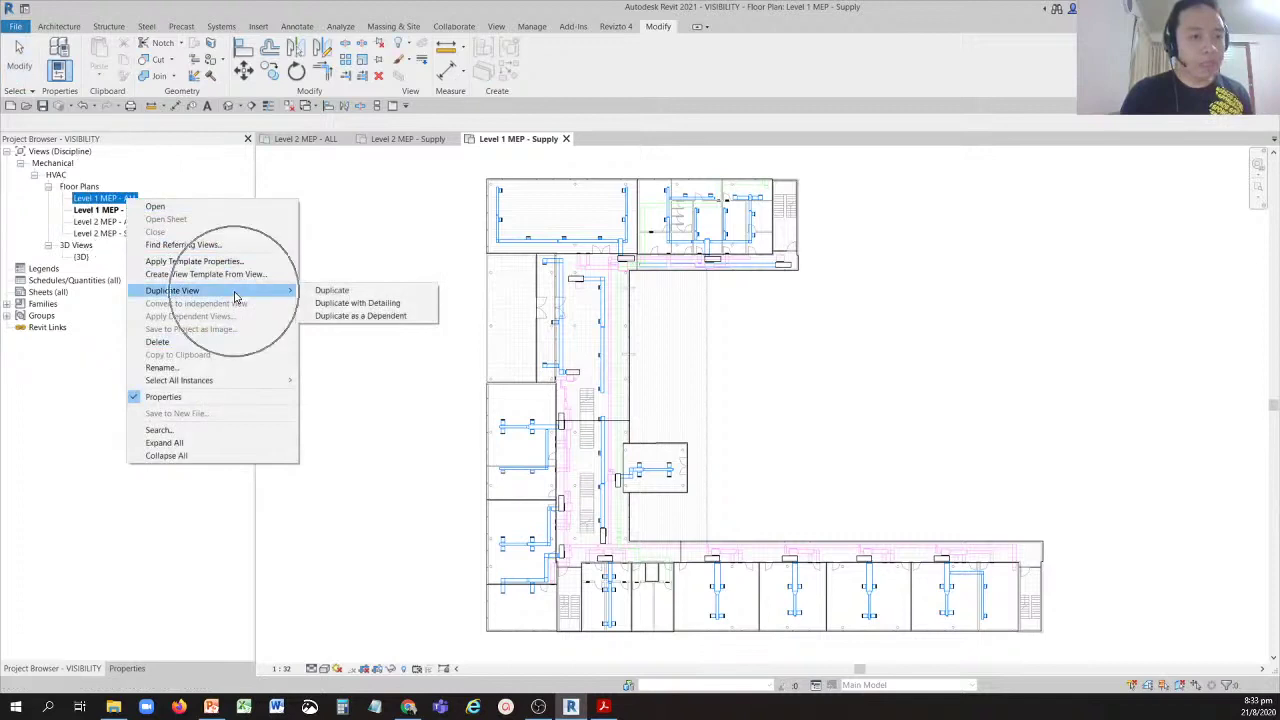
click(331, 291)
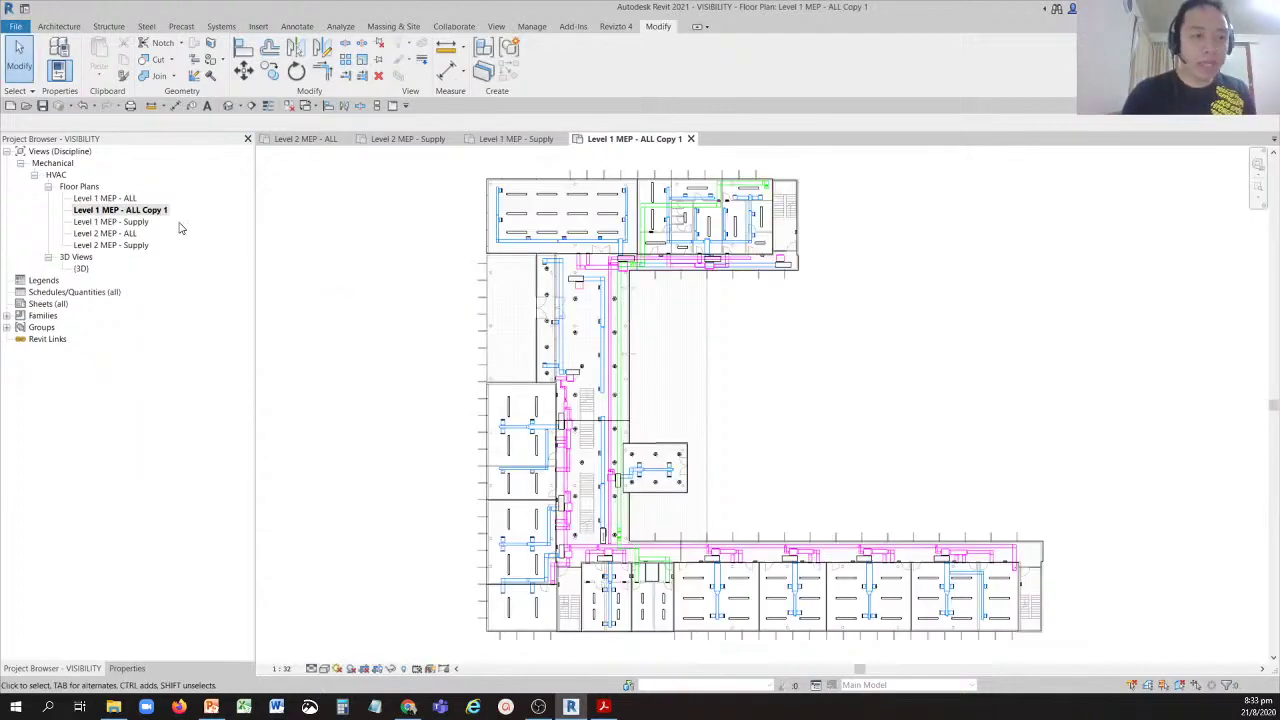
click(150, 211)
click(150, 211)
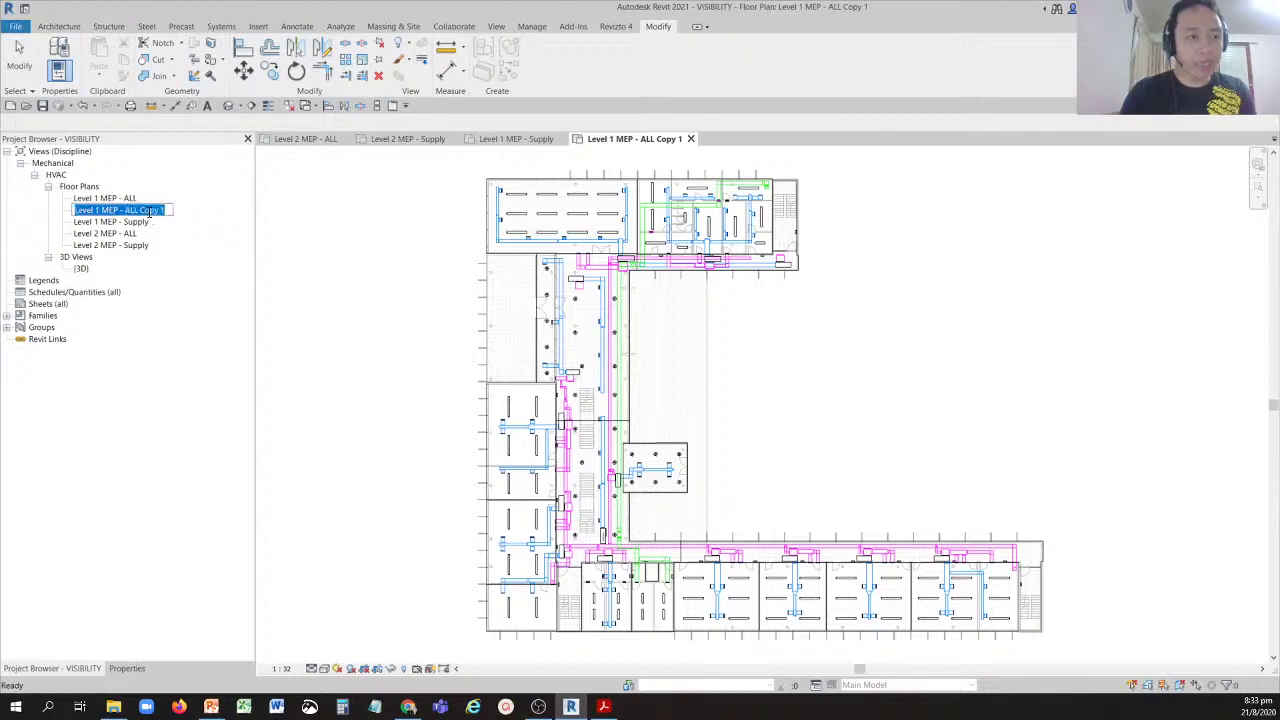
click(162, 210)
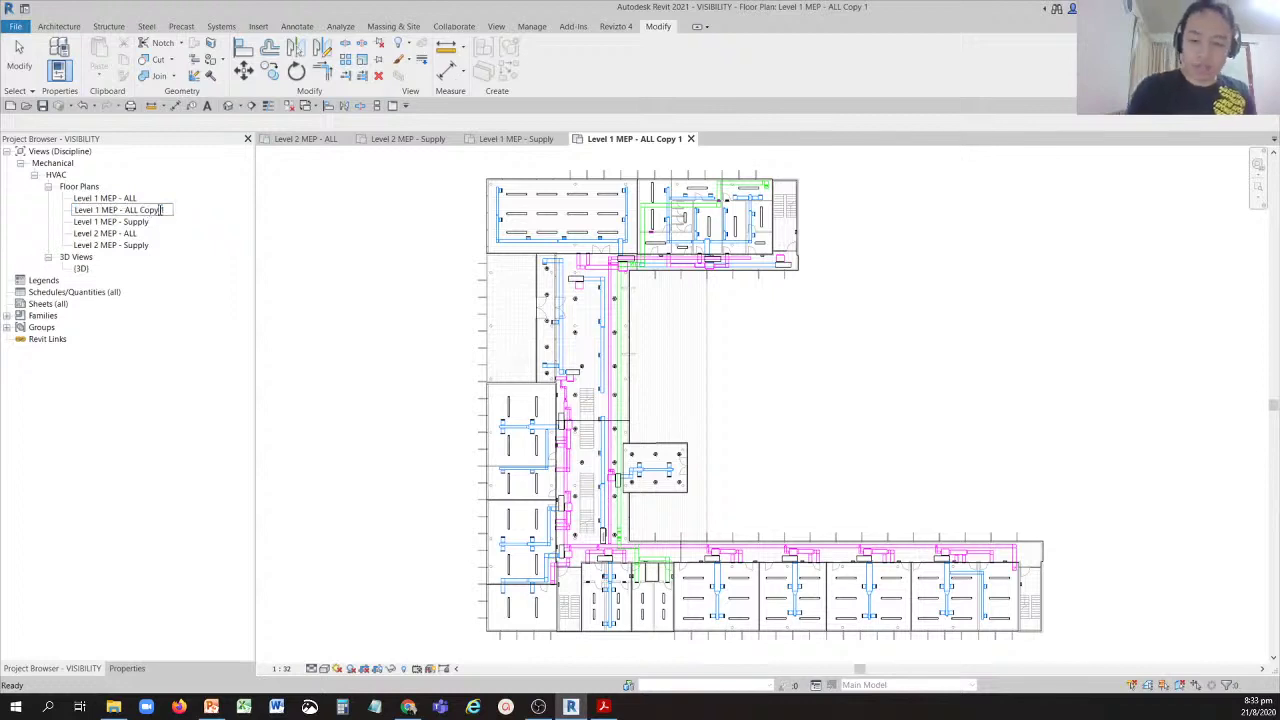
key(BackSpace)
key(BackSpace)
key(BackSpace)
key(BackSpace)
key(BackSpace)
key(BackSpace)
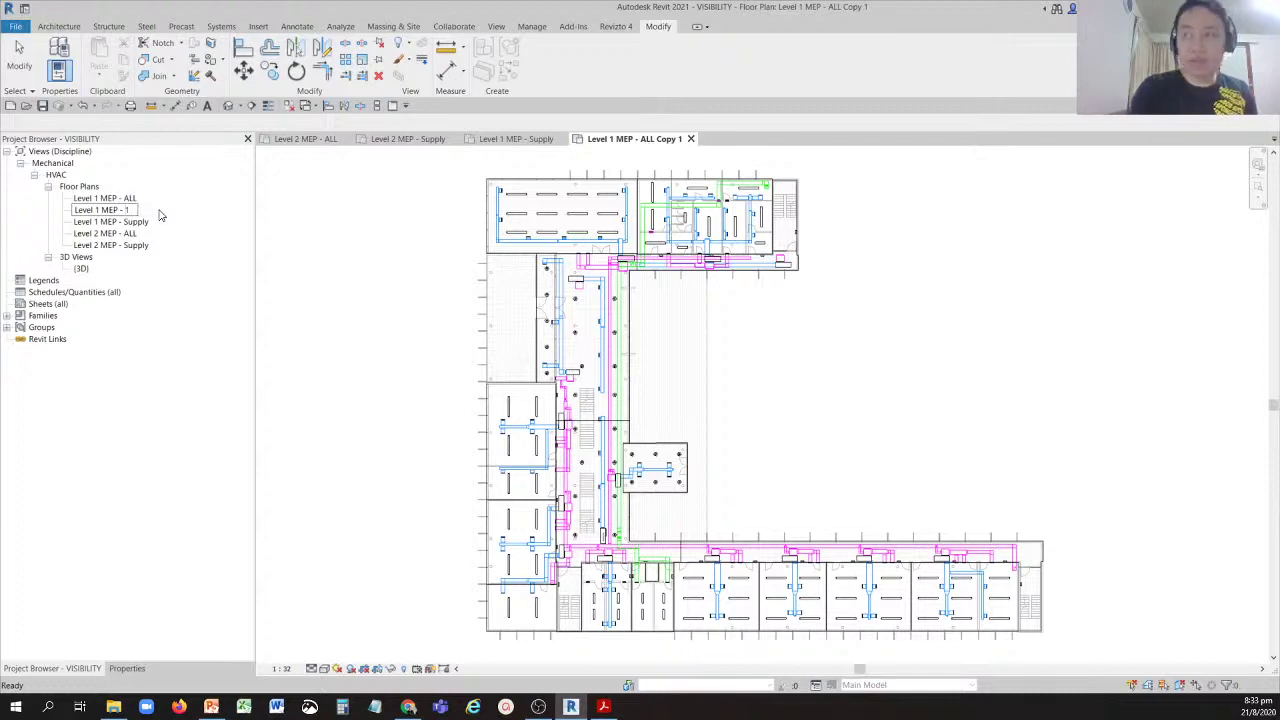
text(Ret)
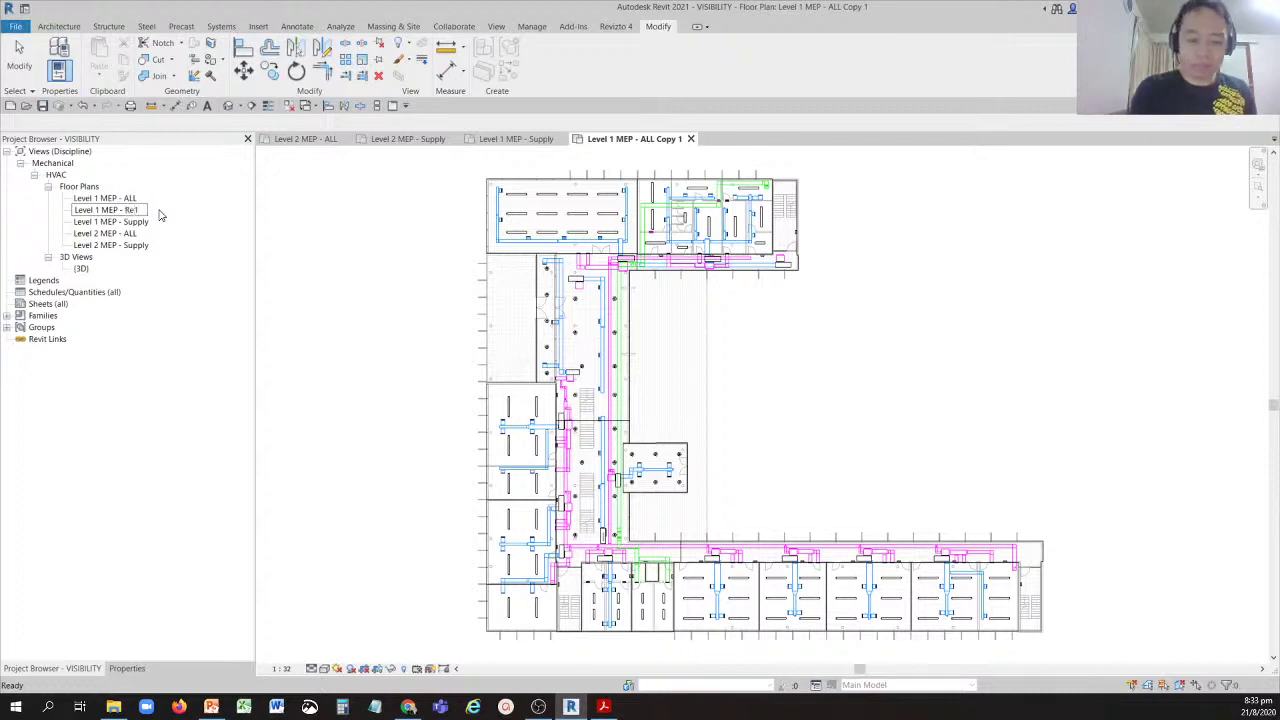
text(urn)
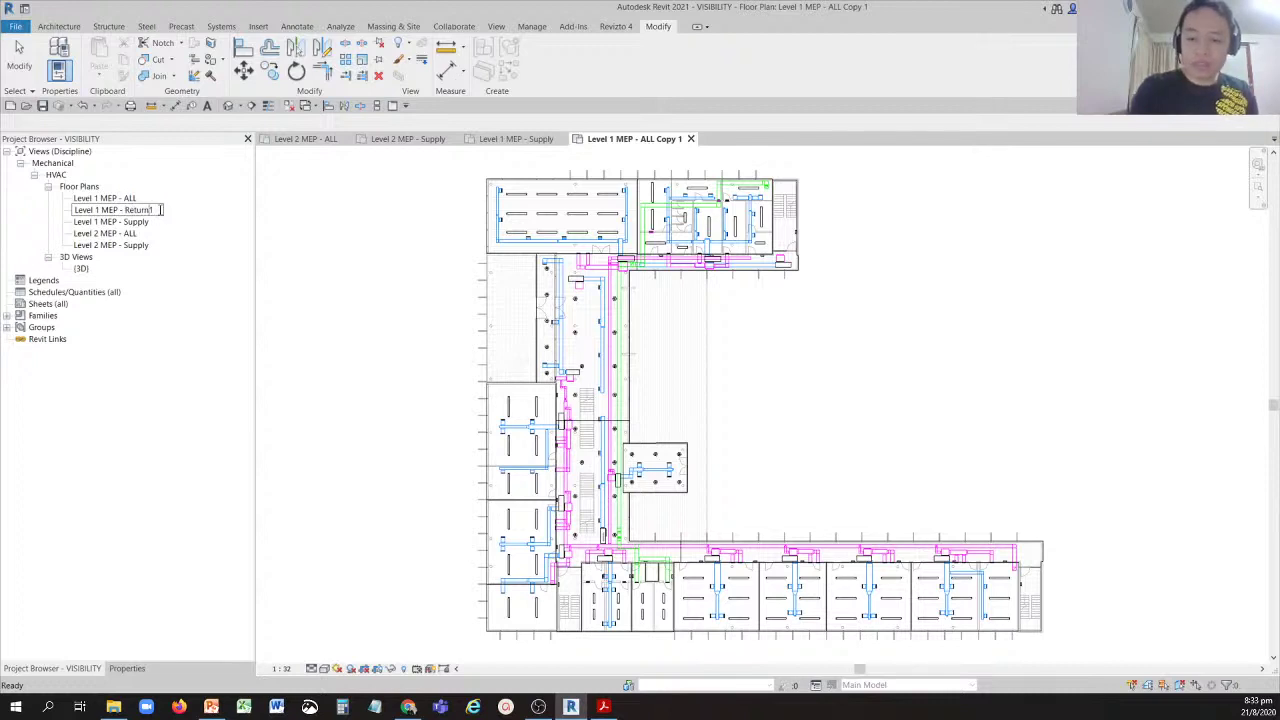
key(Return)
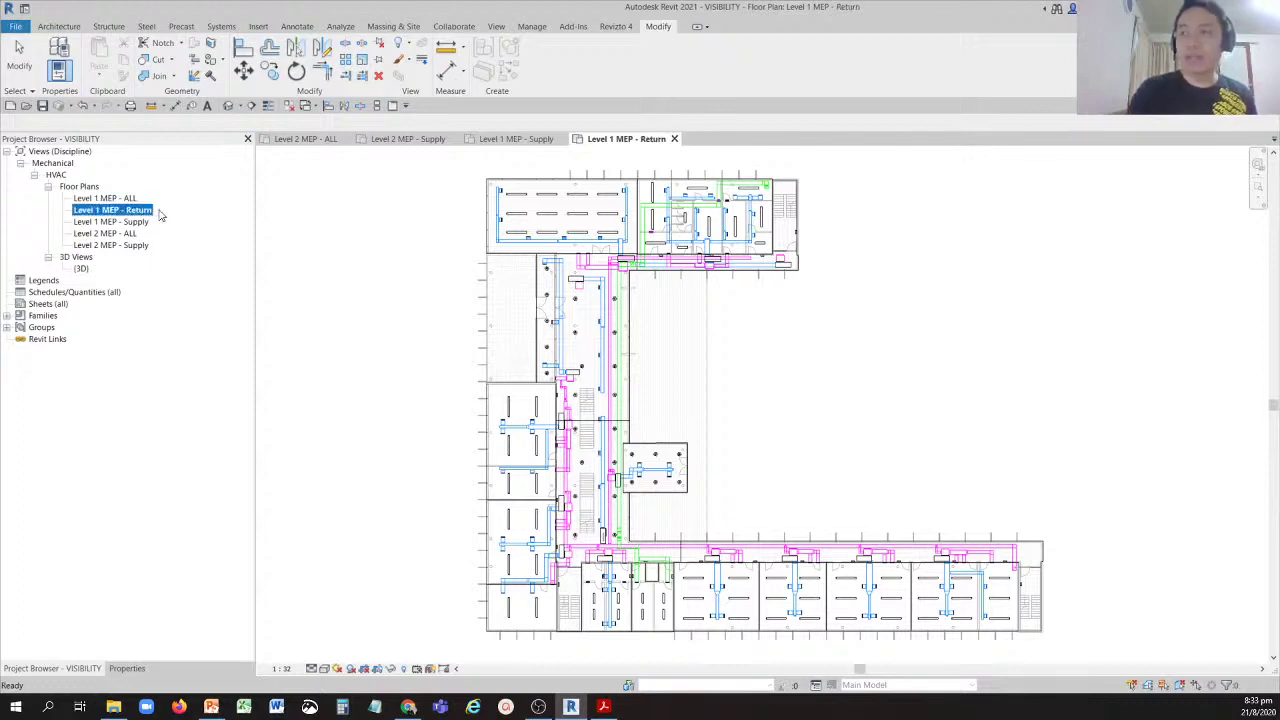
click(428, 314)
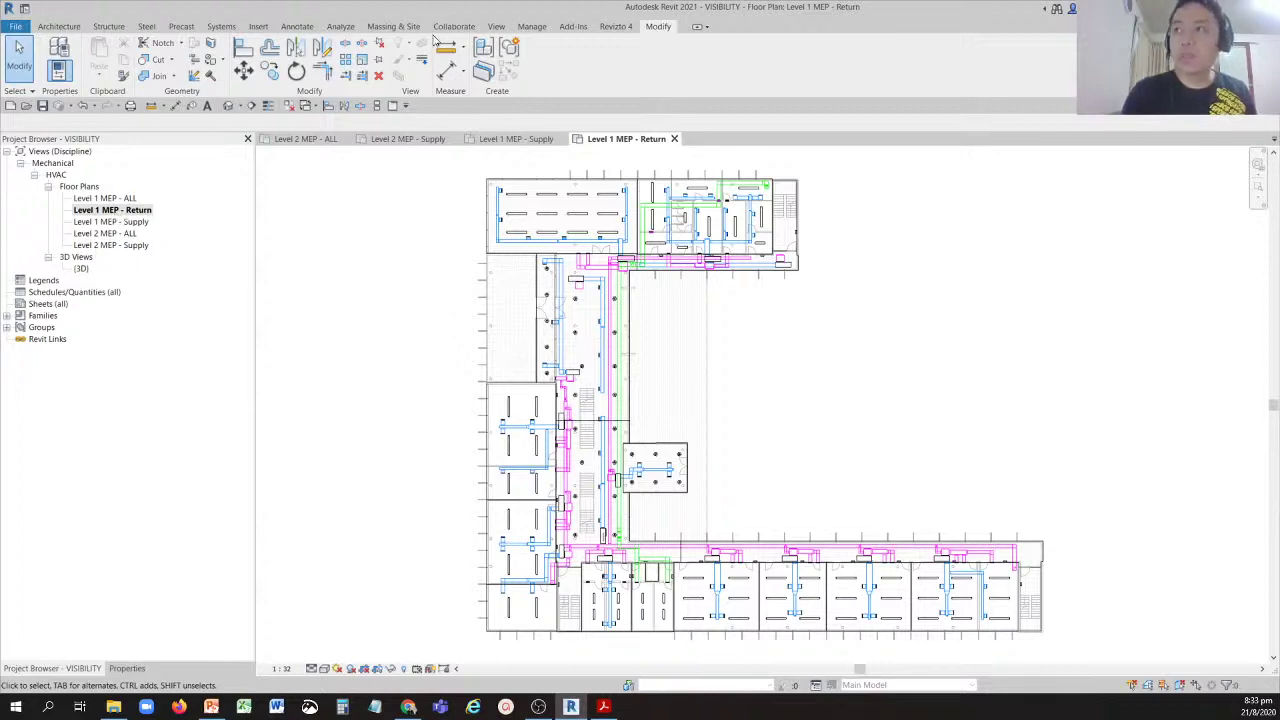
Open Manage View Templates from the View tab.
click(496, 27)
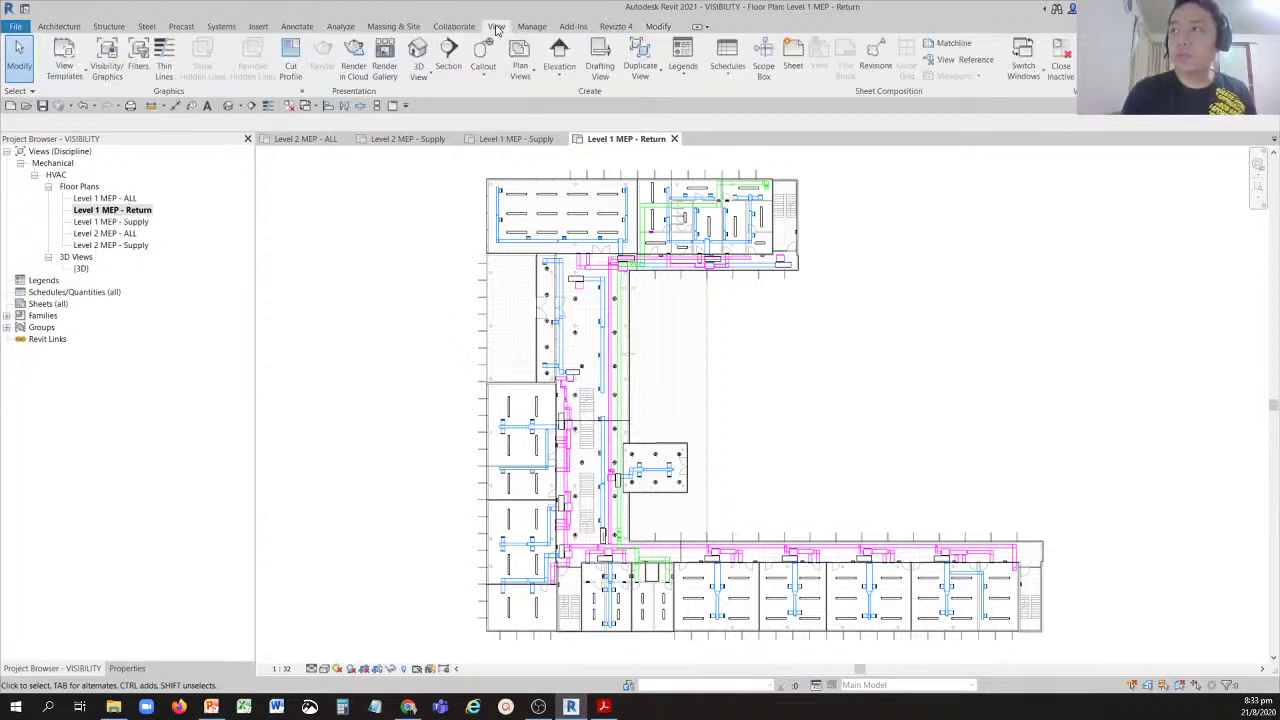
click(64, 70)
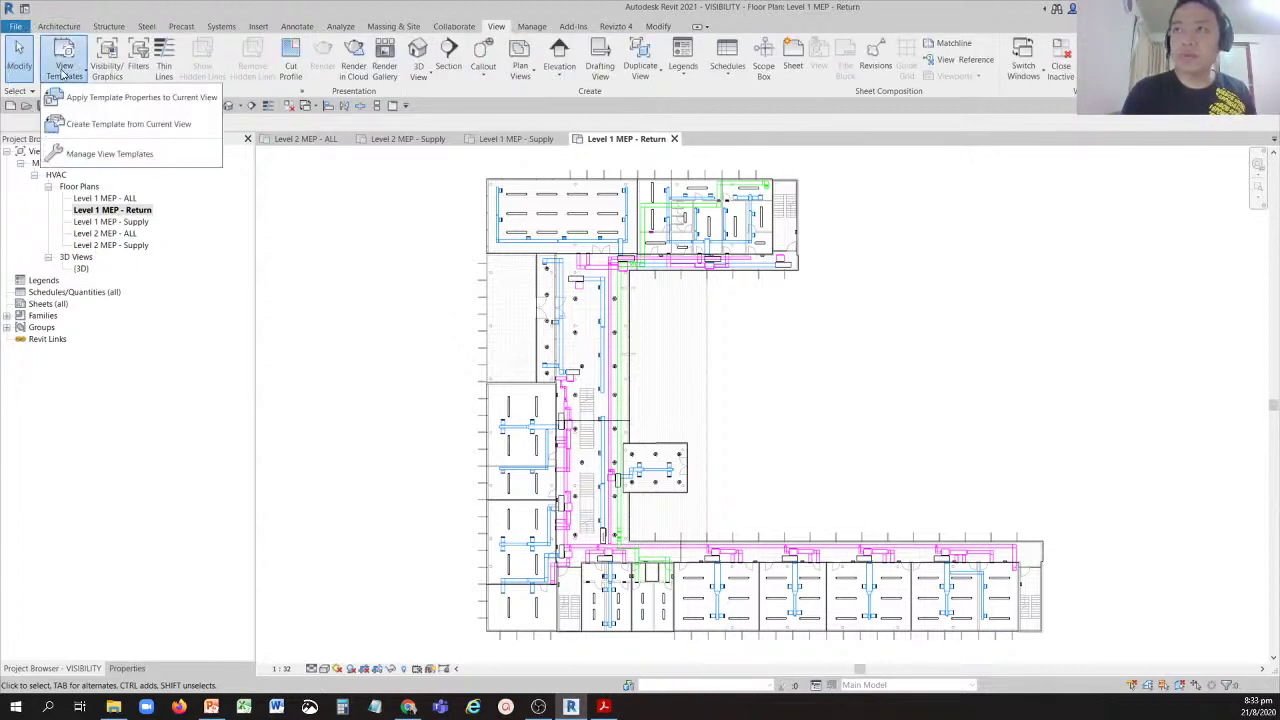
click(132, 157)
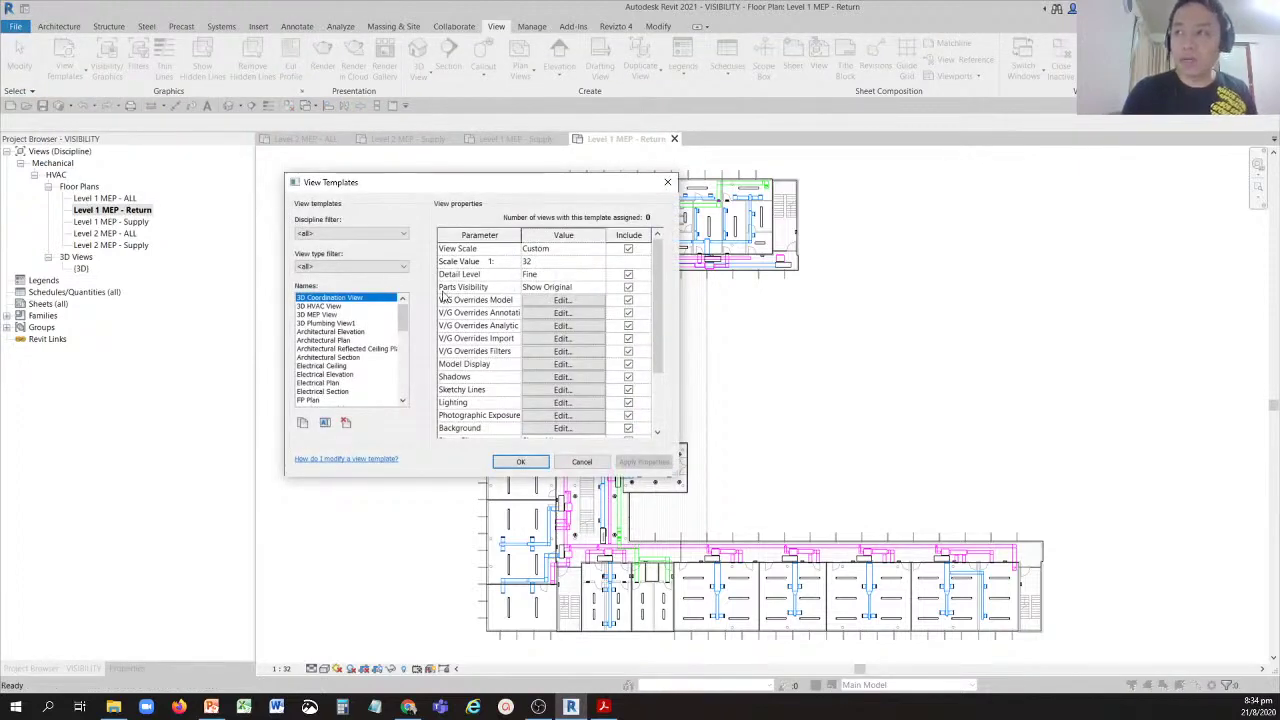
Filter the View Templates list to Floor, Structural, Area Plans and select MEP - Supply.
click(324, 267)
click(318, 313)
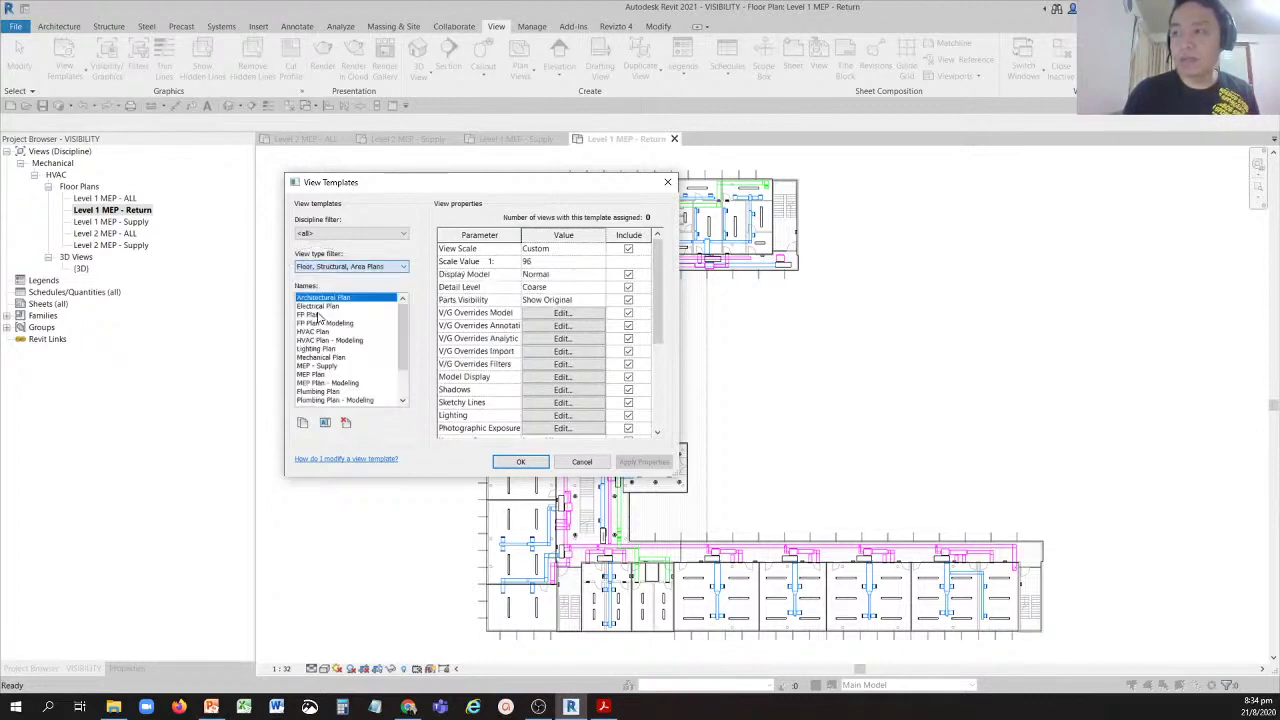
click(326, 369)
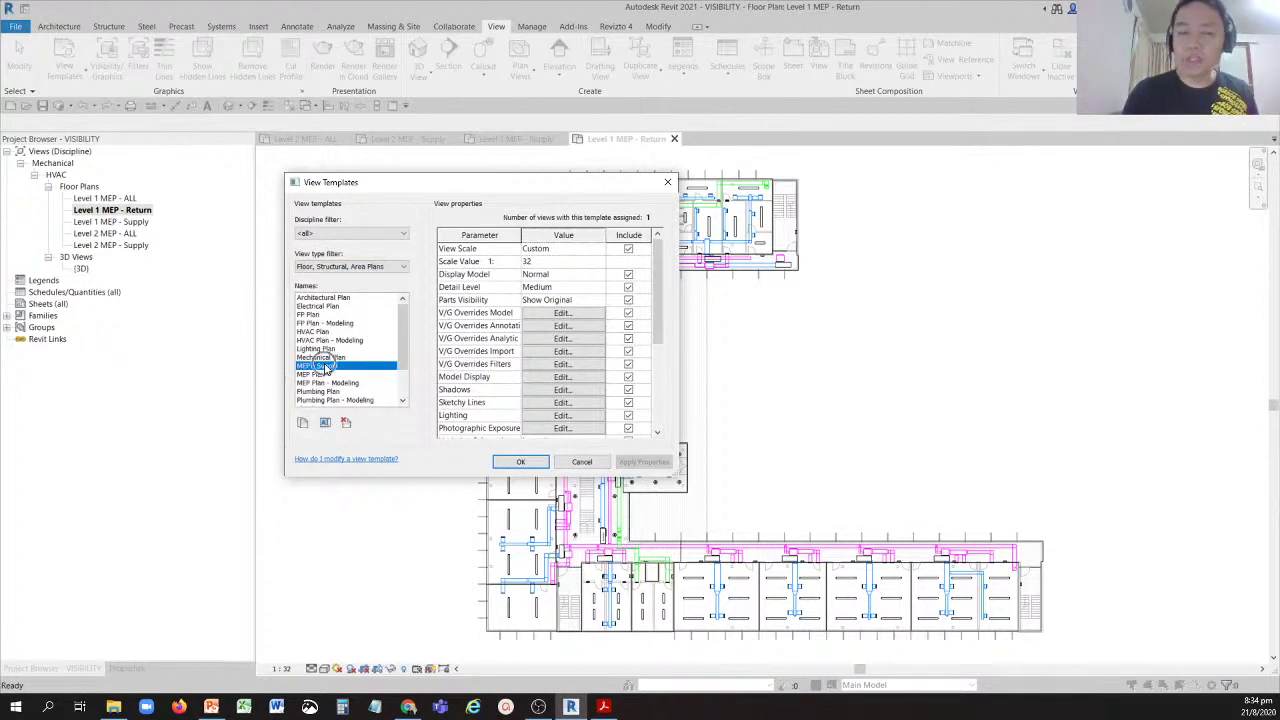
click(326, 369)
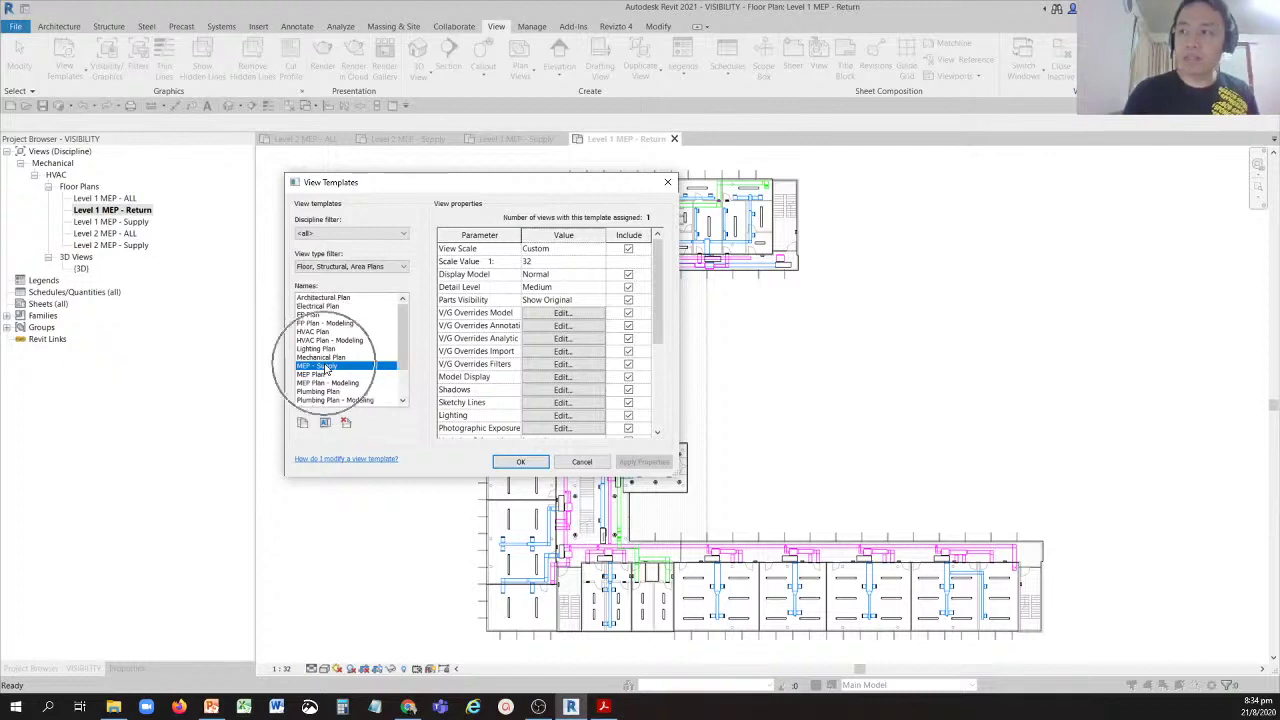
Duplicate MEP - Supply as a new template named 'MEP - Return'.
click(303, 423)
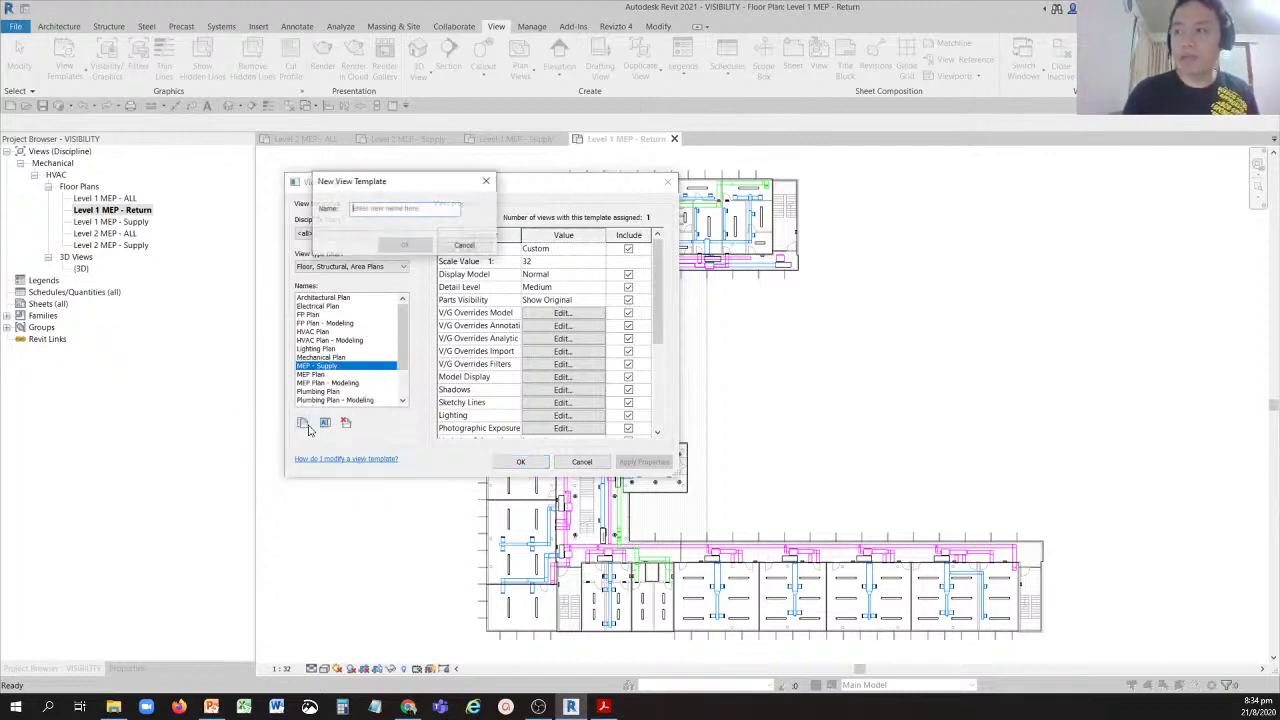
key(BackSpace)
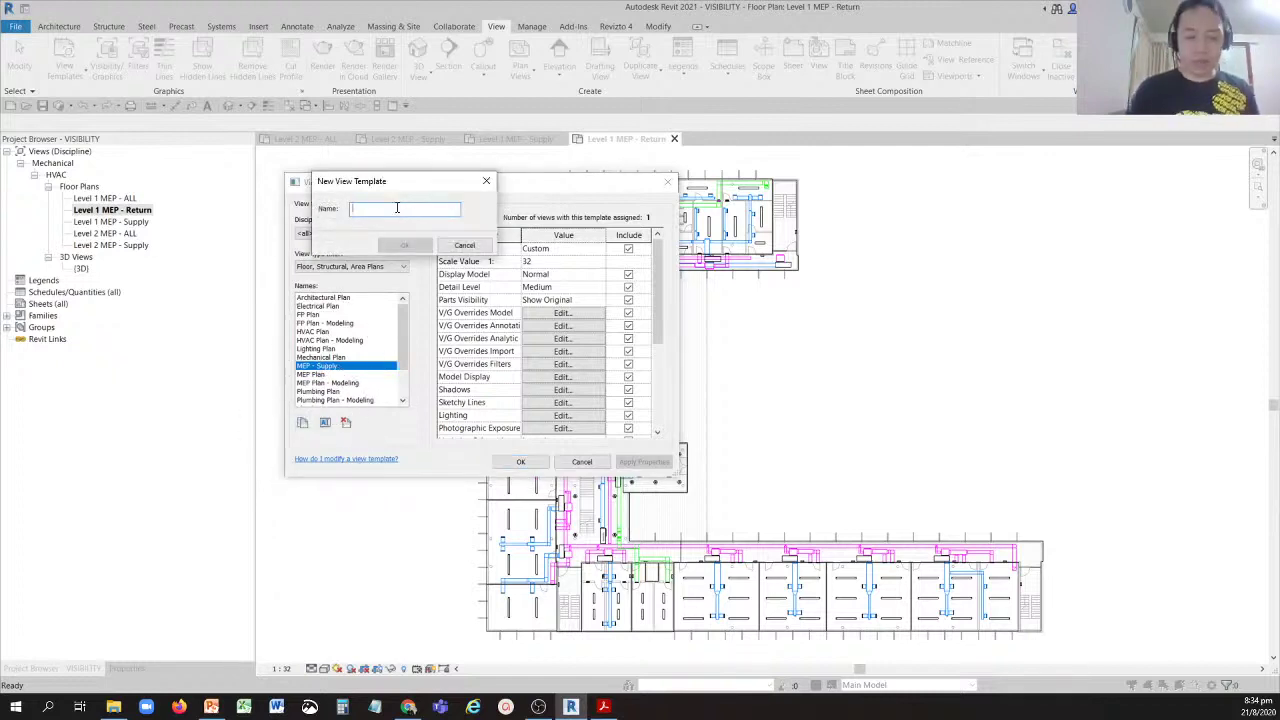
text(MEP - Return)
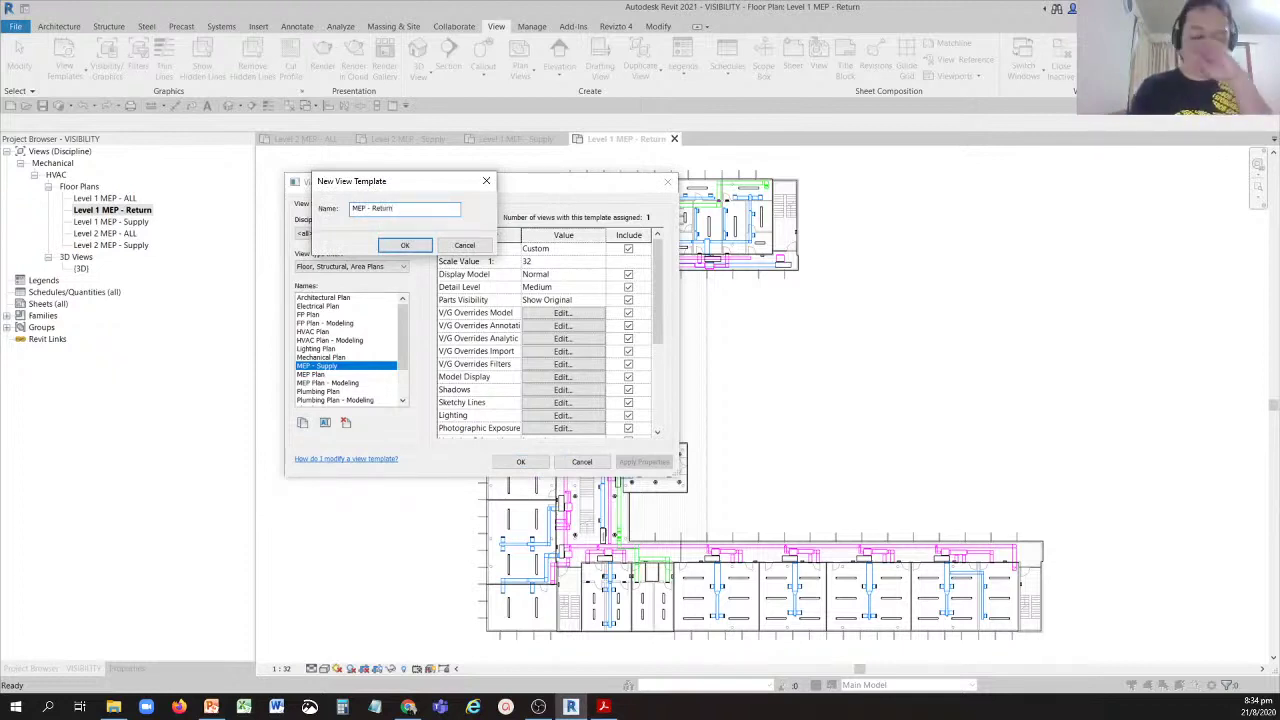
click(405, 245)
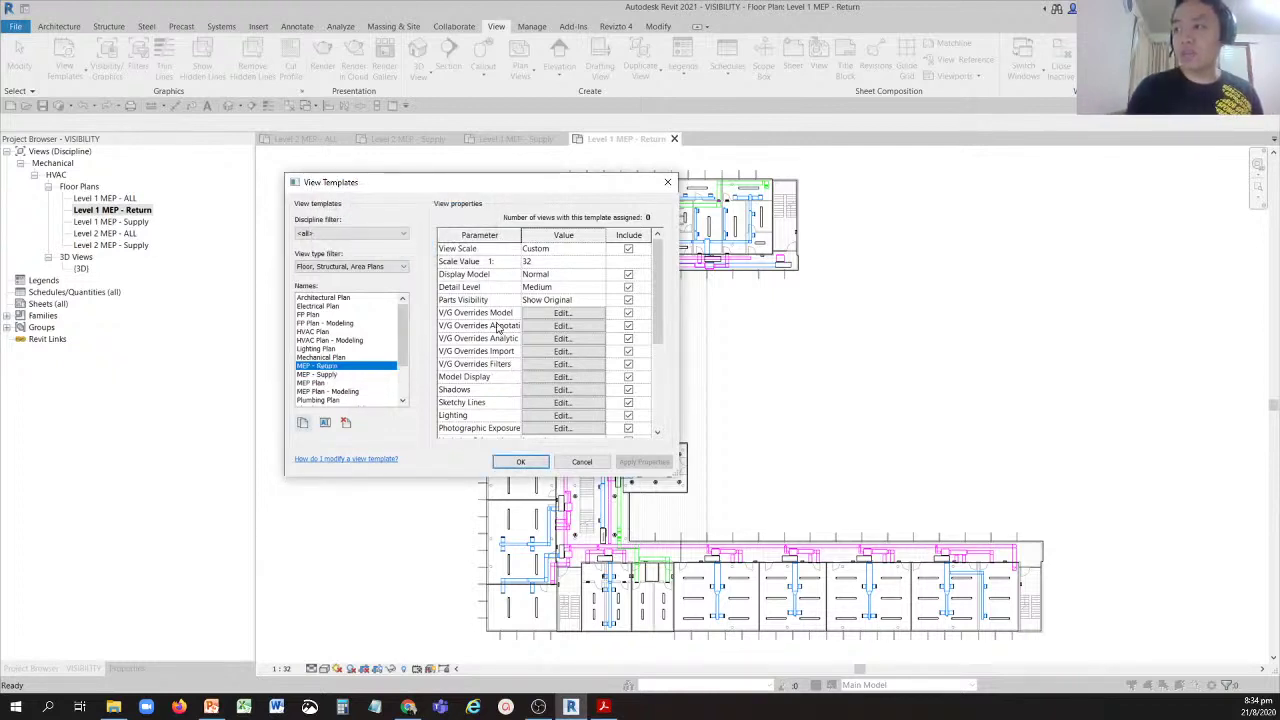
Set MEP - Return's filters to halftone Mechanical - Supply and Exhaust, not Return, and save.
click(557, 365)
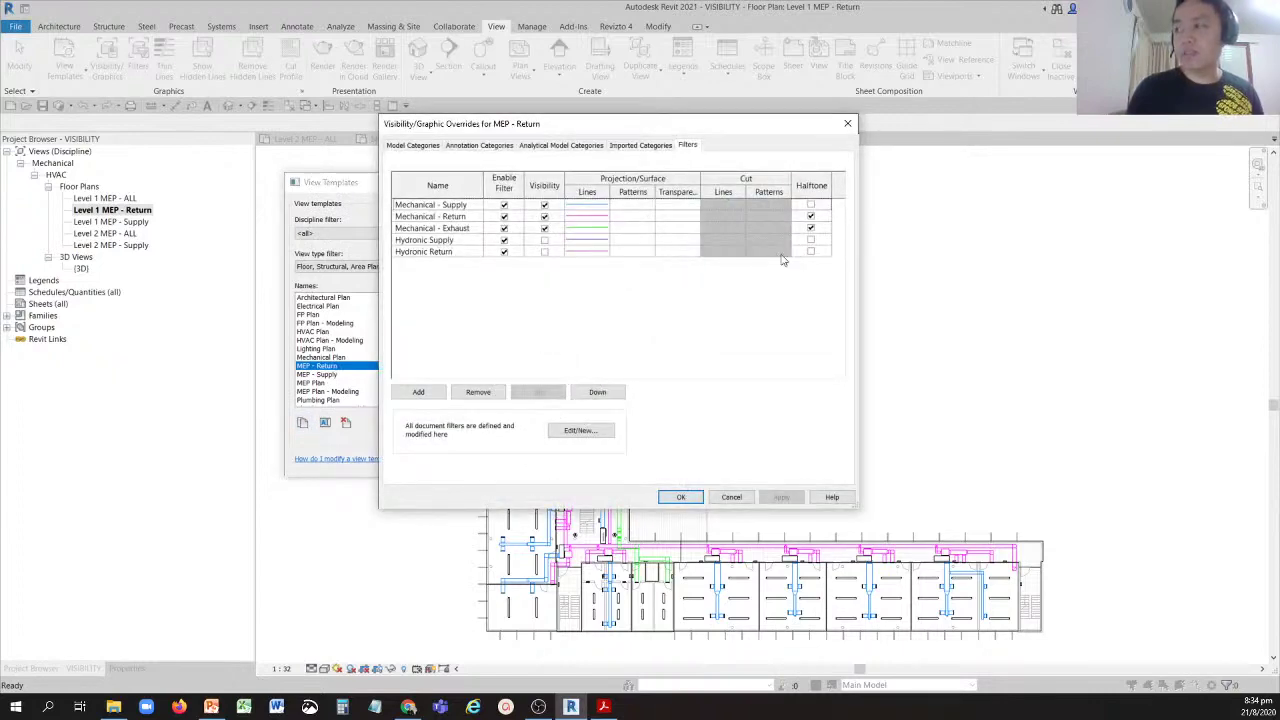
click(811, 217)
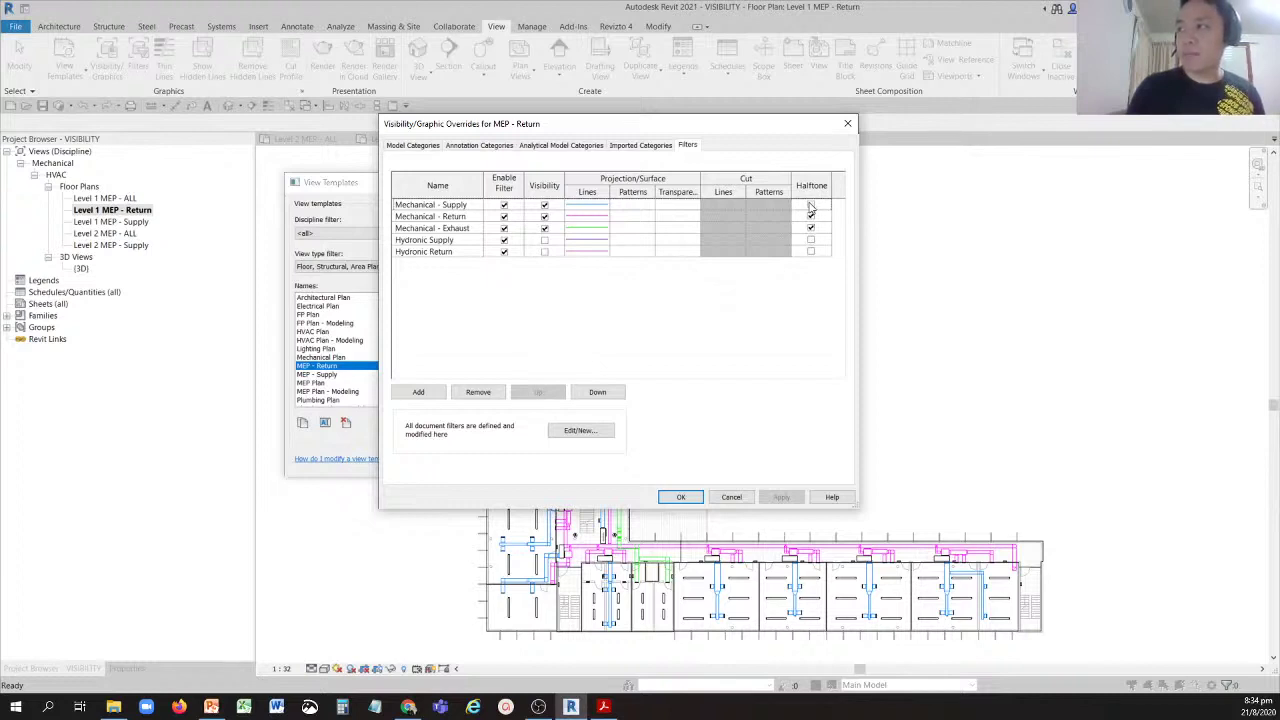
click(811, 206)
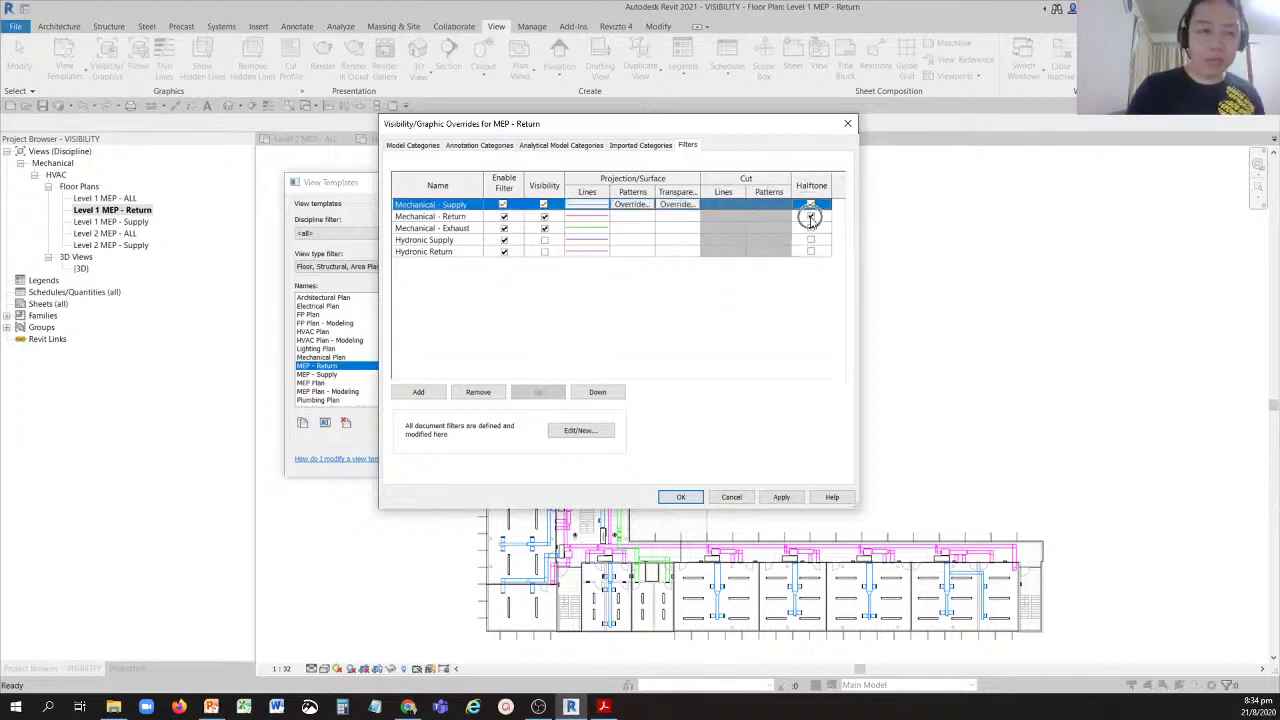
click(811, 217)
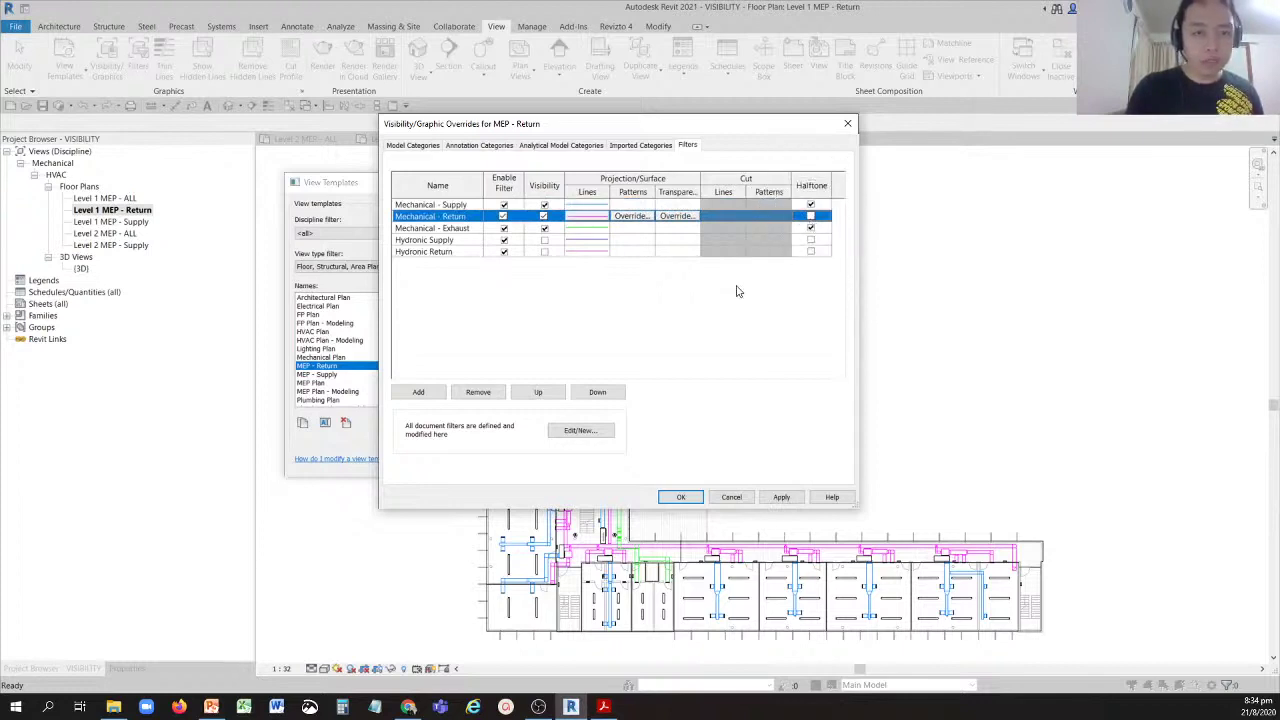
click(811, 228)
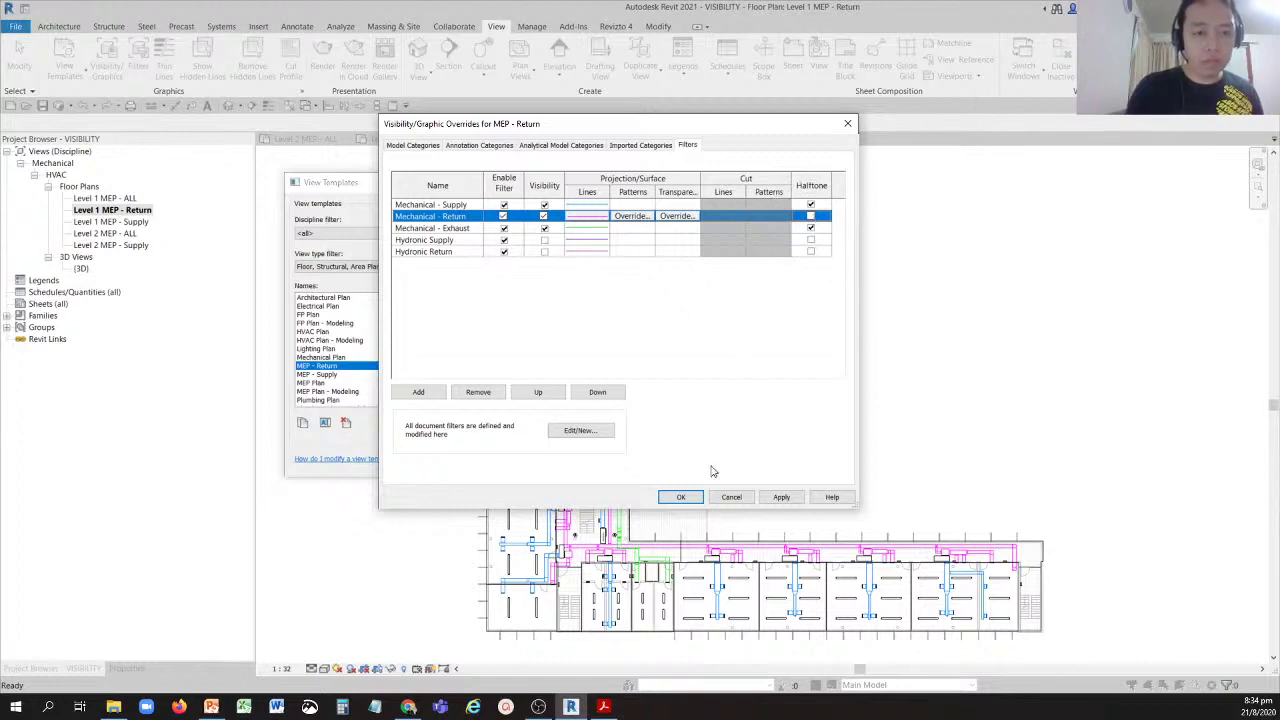
click(690, 497)
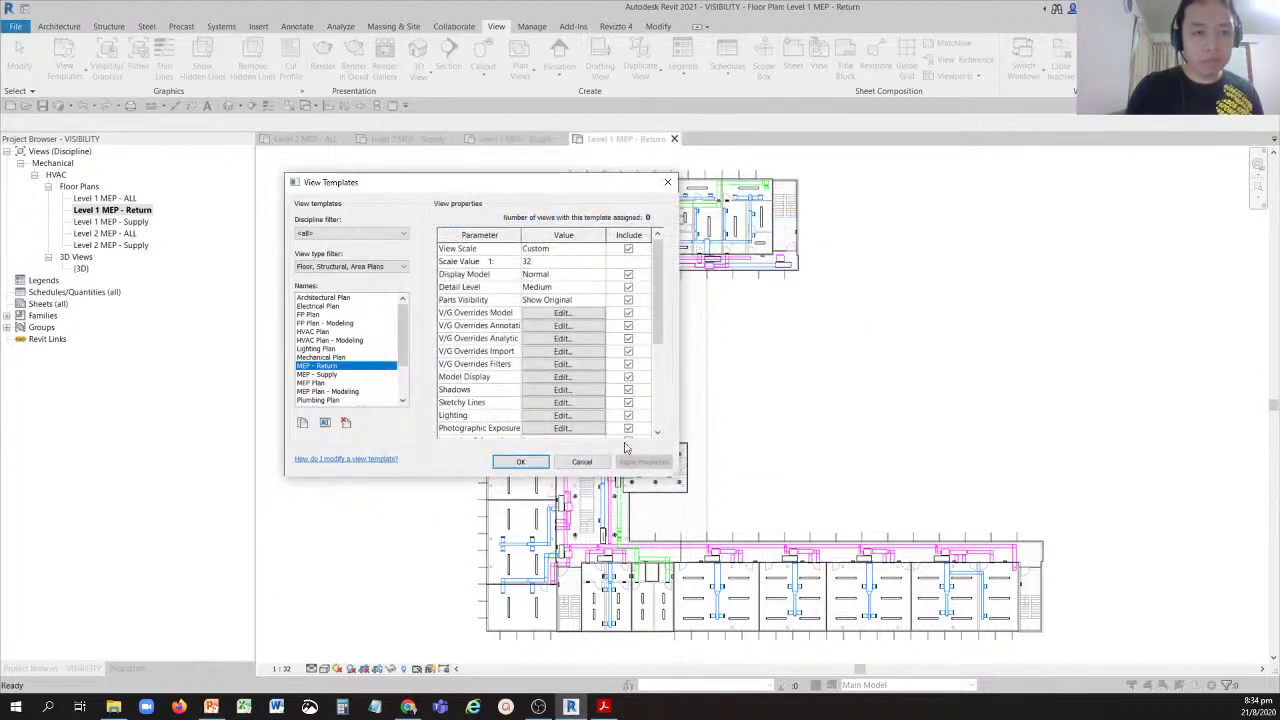
click(520, 464)
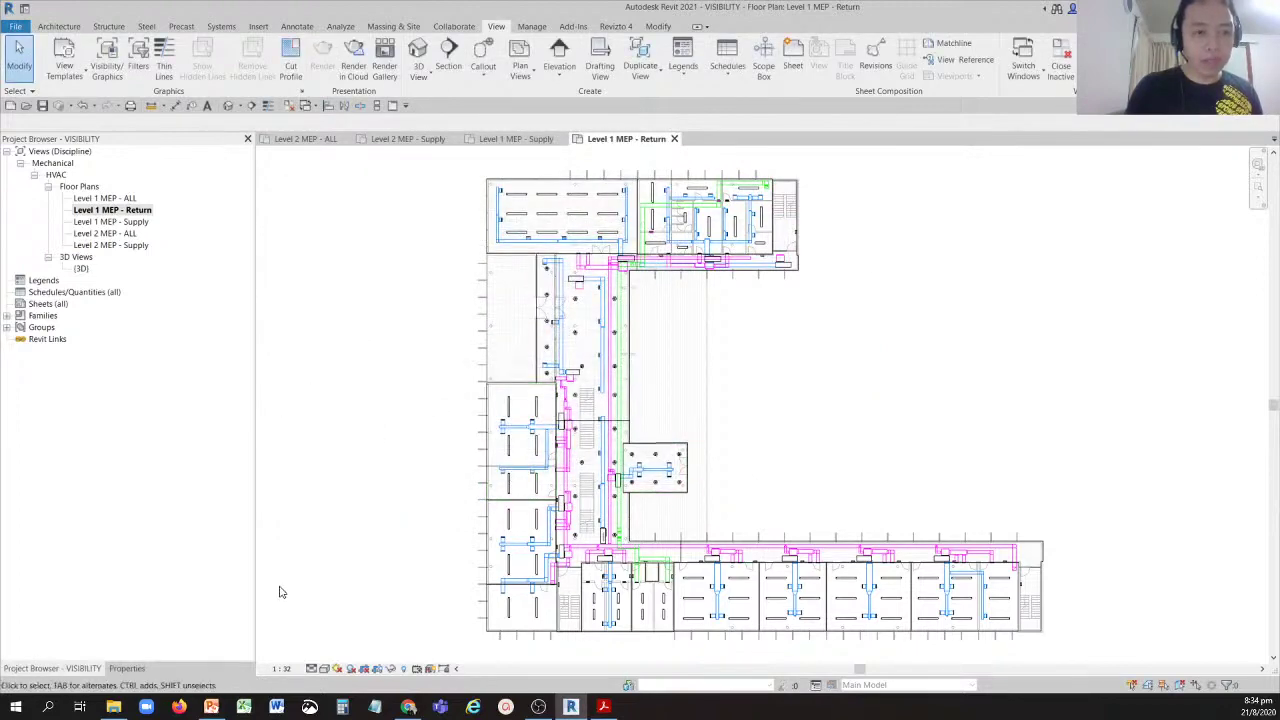
Assign the MEP - Return template to the Level 1 MEP - Return plan via Properties.
click(130, 668)
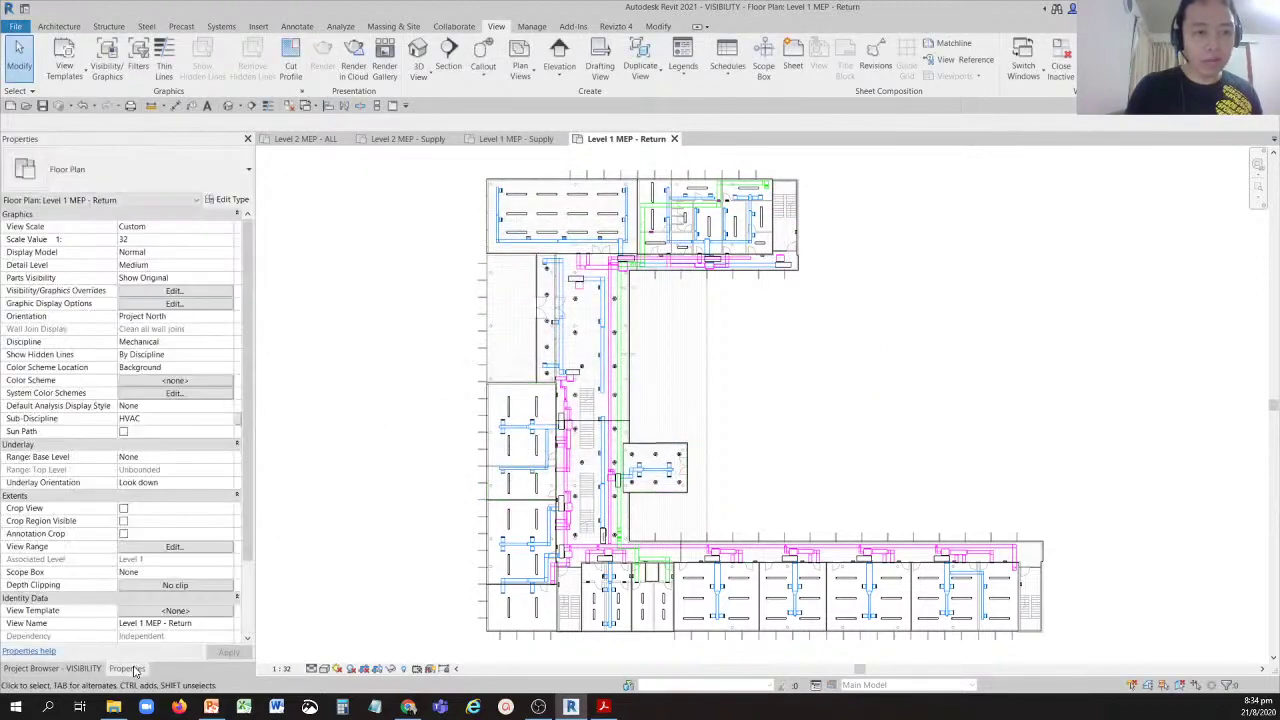
click(162, 612)
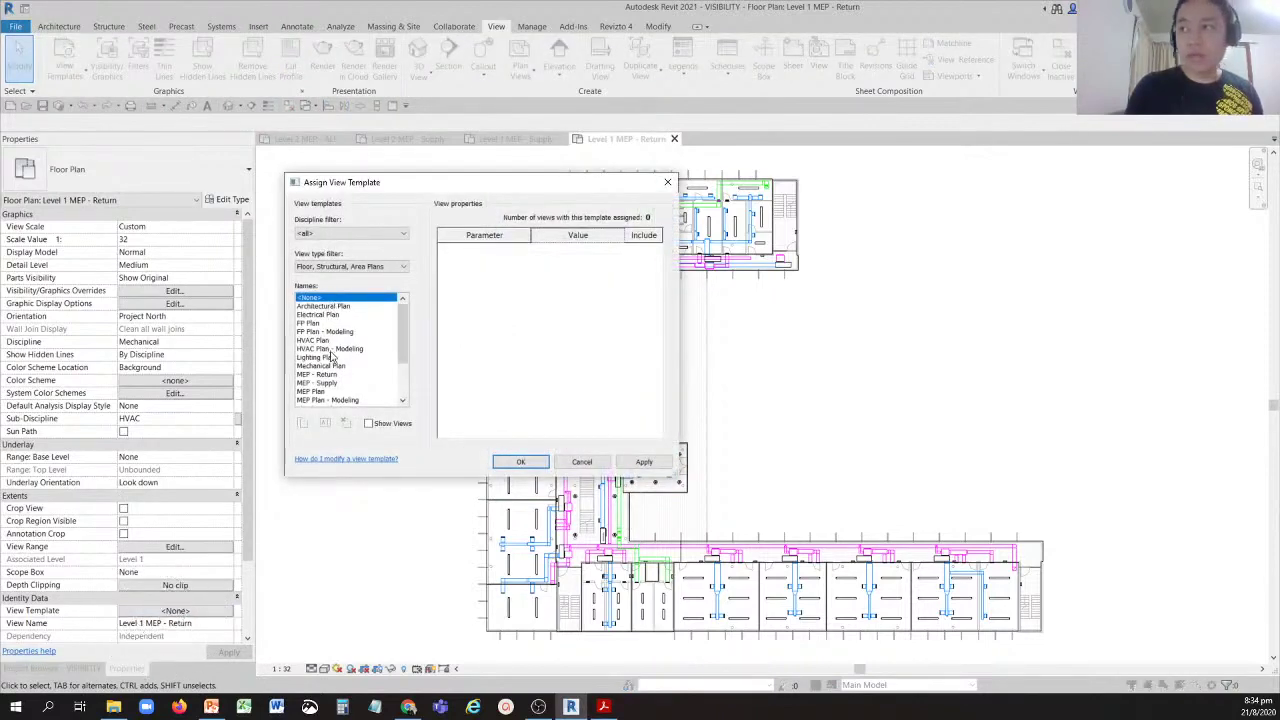
click(322, 374)
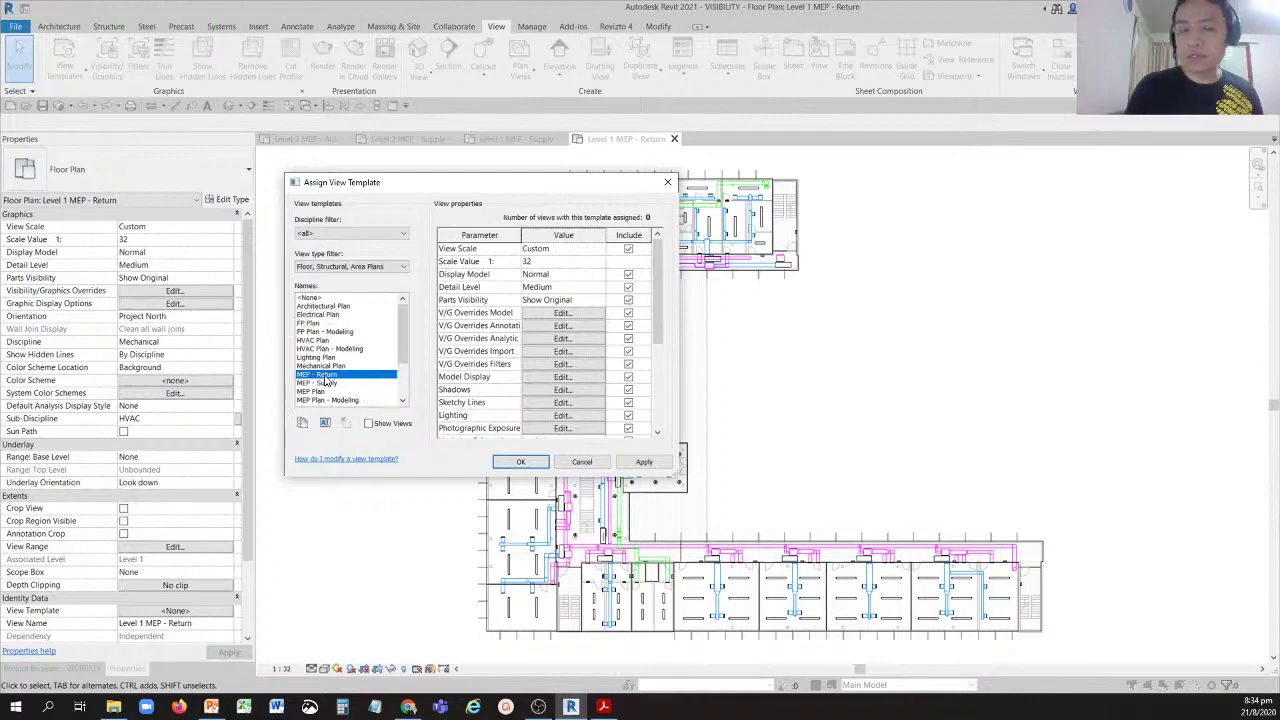
click(520, 461)
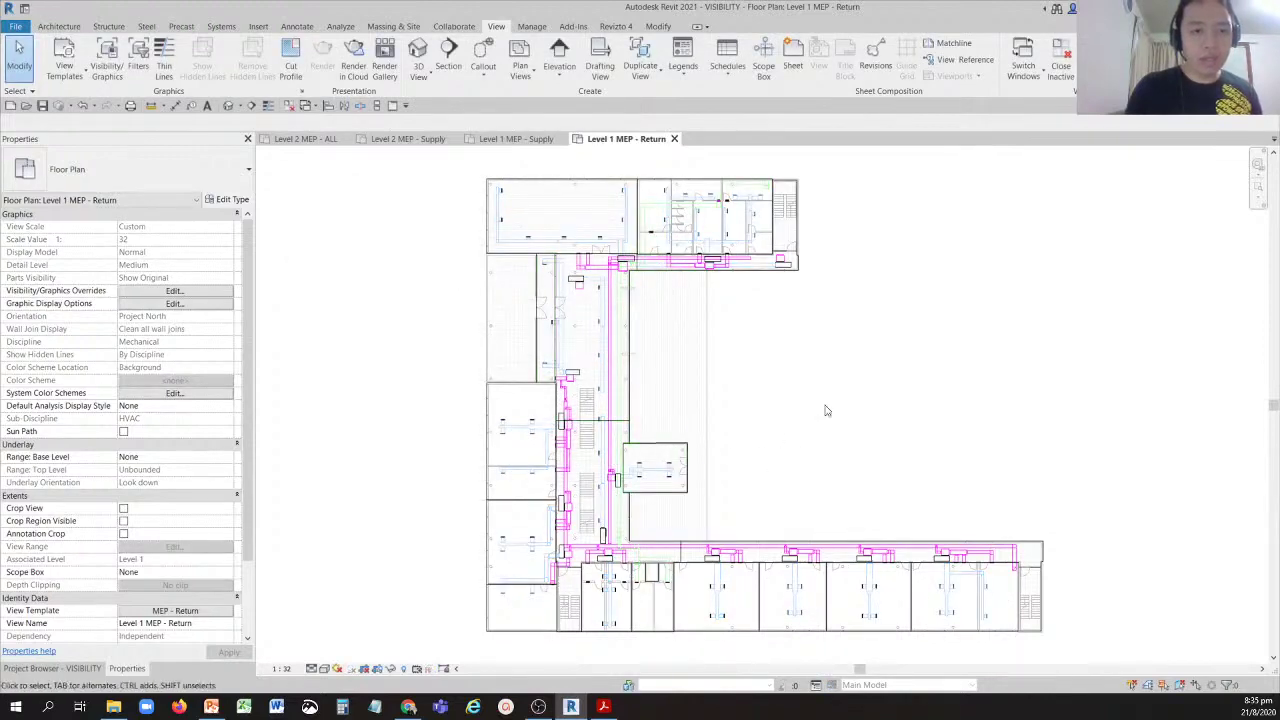
scroll(640, 300, up, 4)
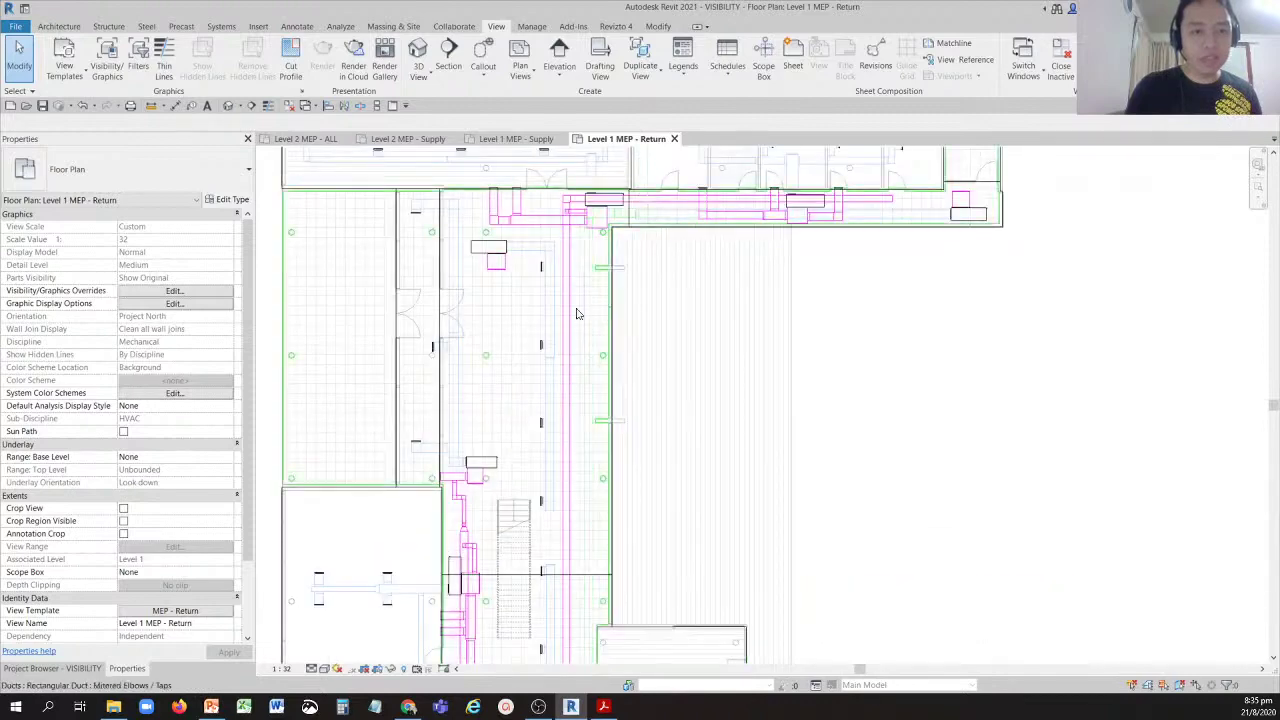
key(ctrl)
key(ctrl)
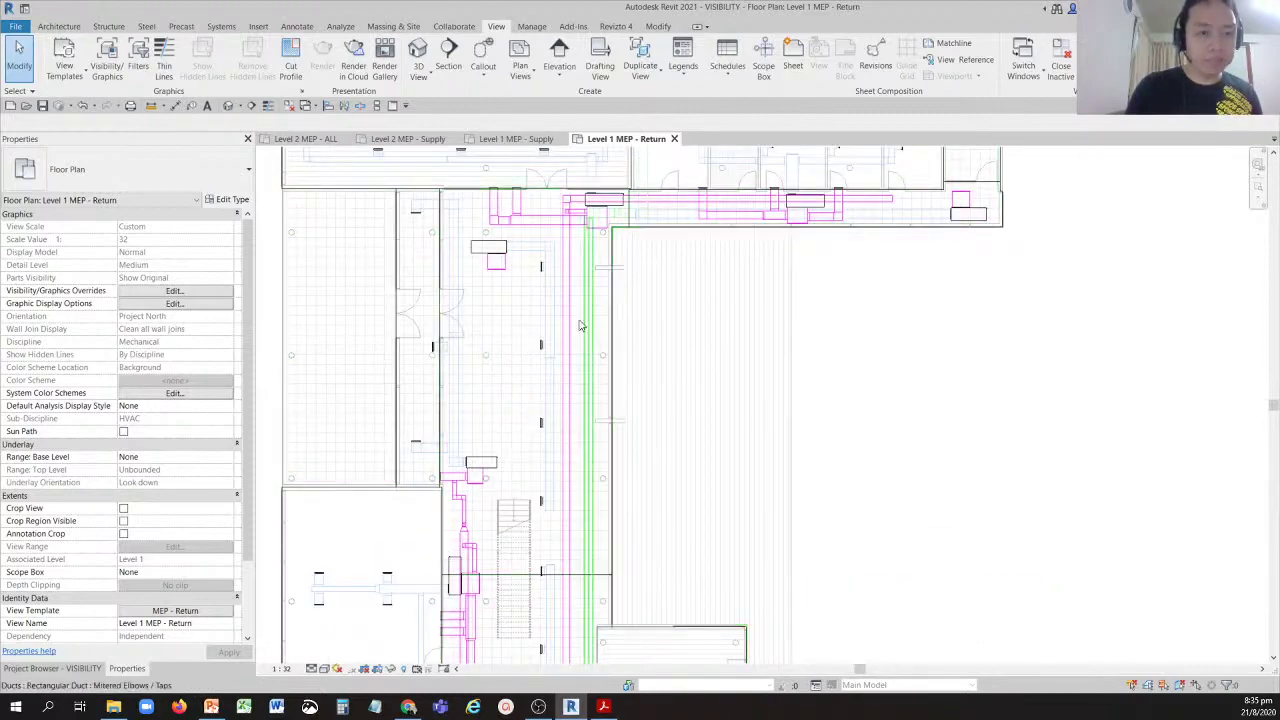
click(572, 310)
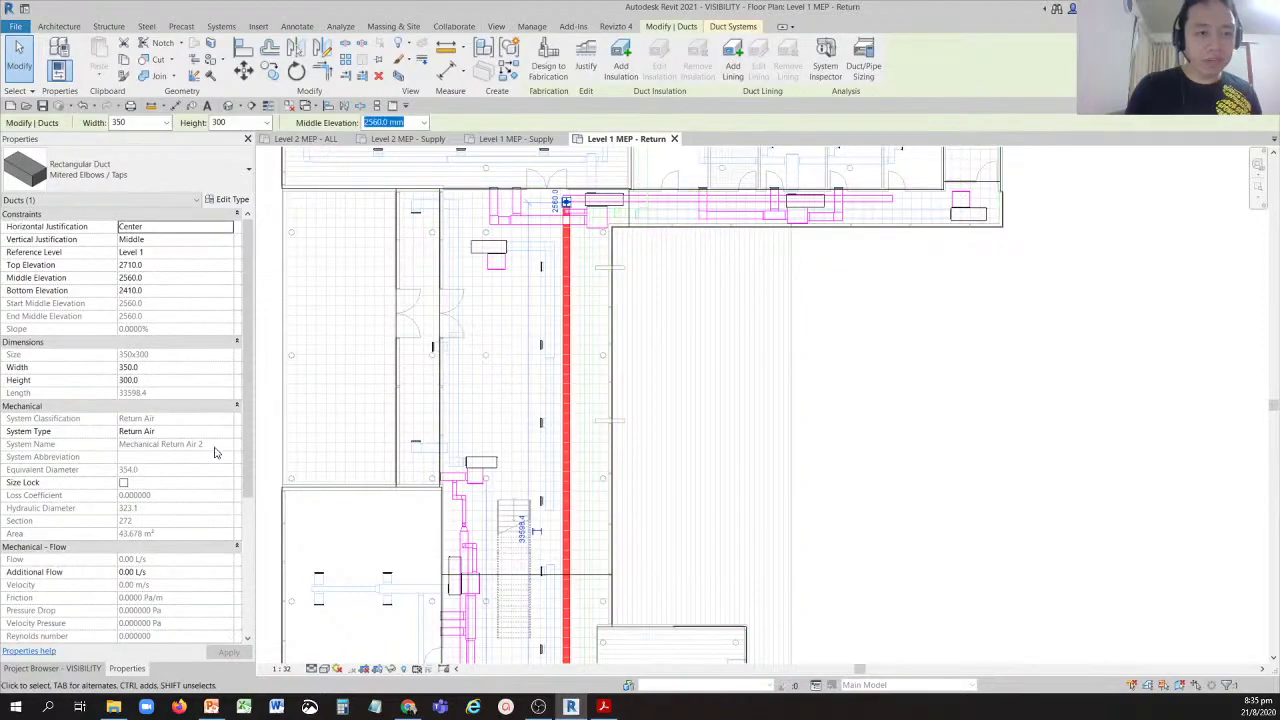
click(869, 363)
scroll(831, 366, down, 2)
scroll(831, 366, down, 2)
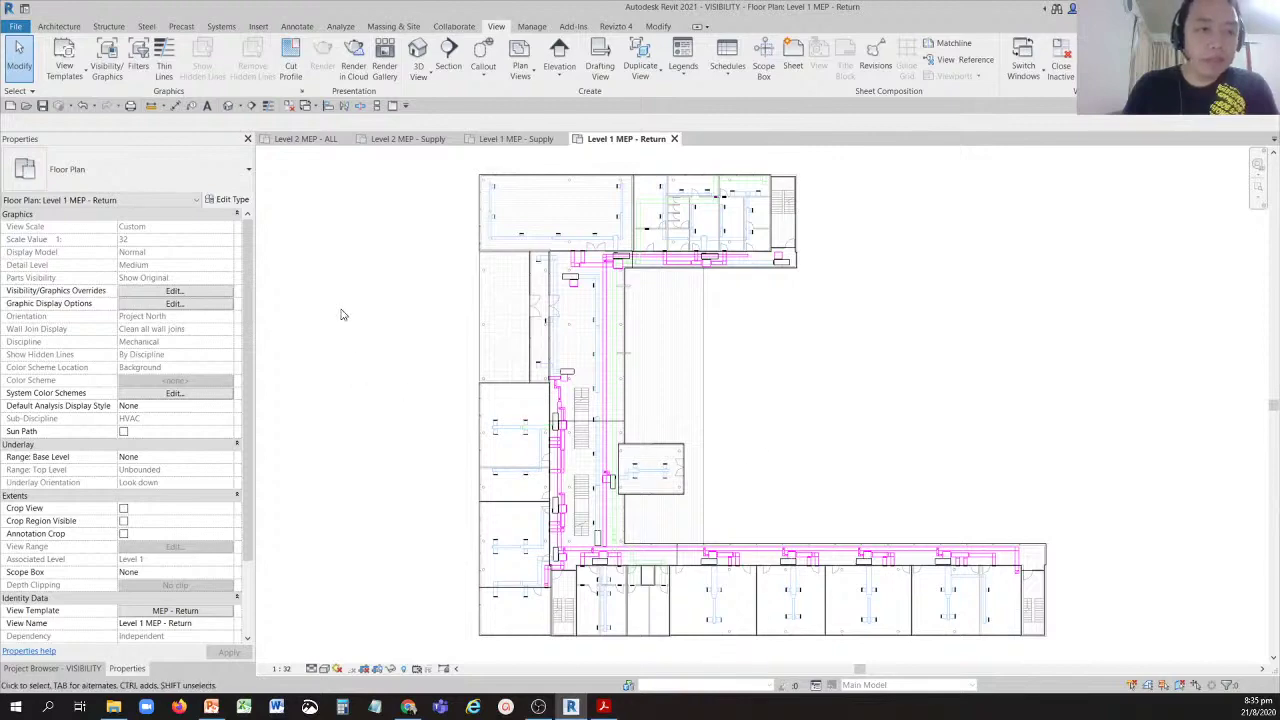
Switch to the default {3D} view and open its Visibility/Graphics Overrides.
click(230, 105)
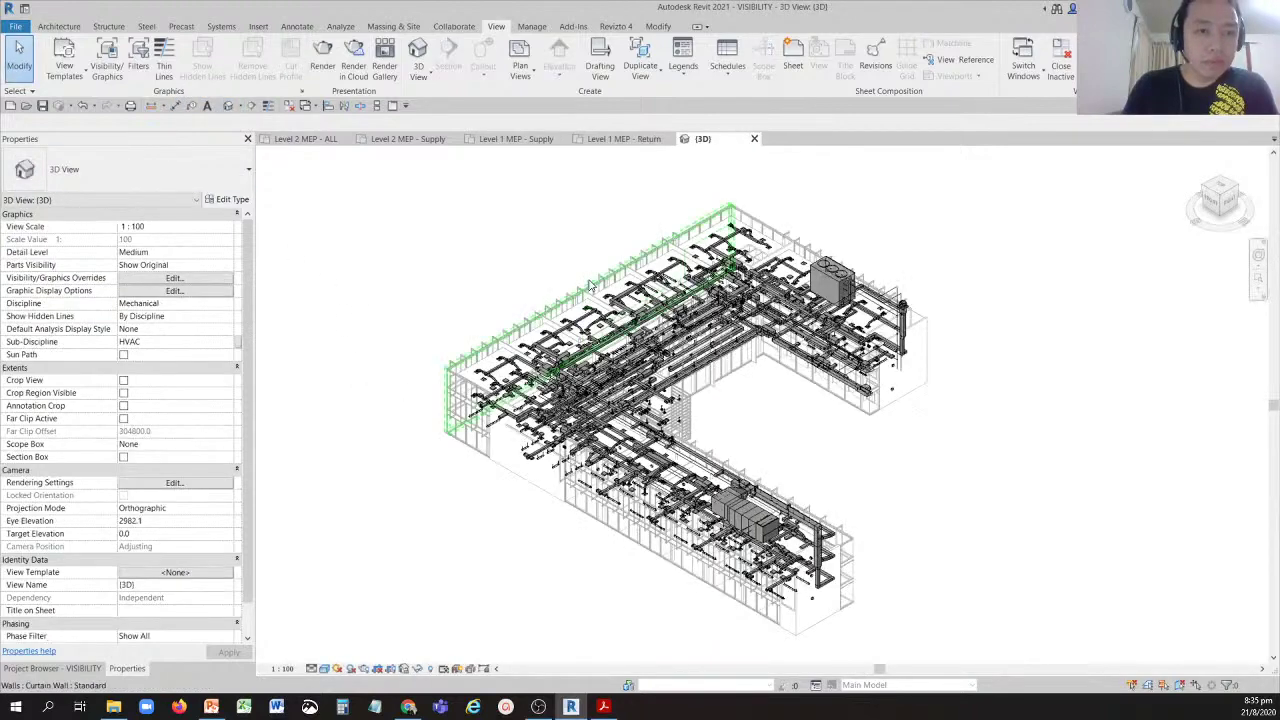
scroll(775, 448, up, 2)
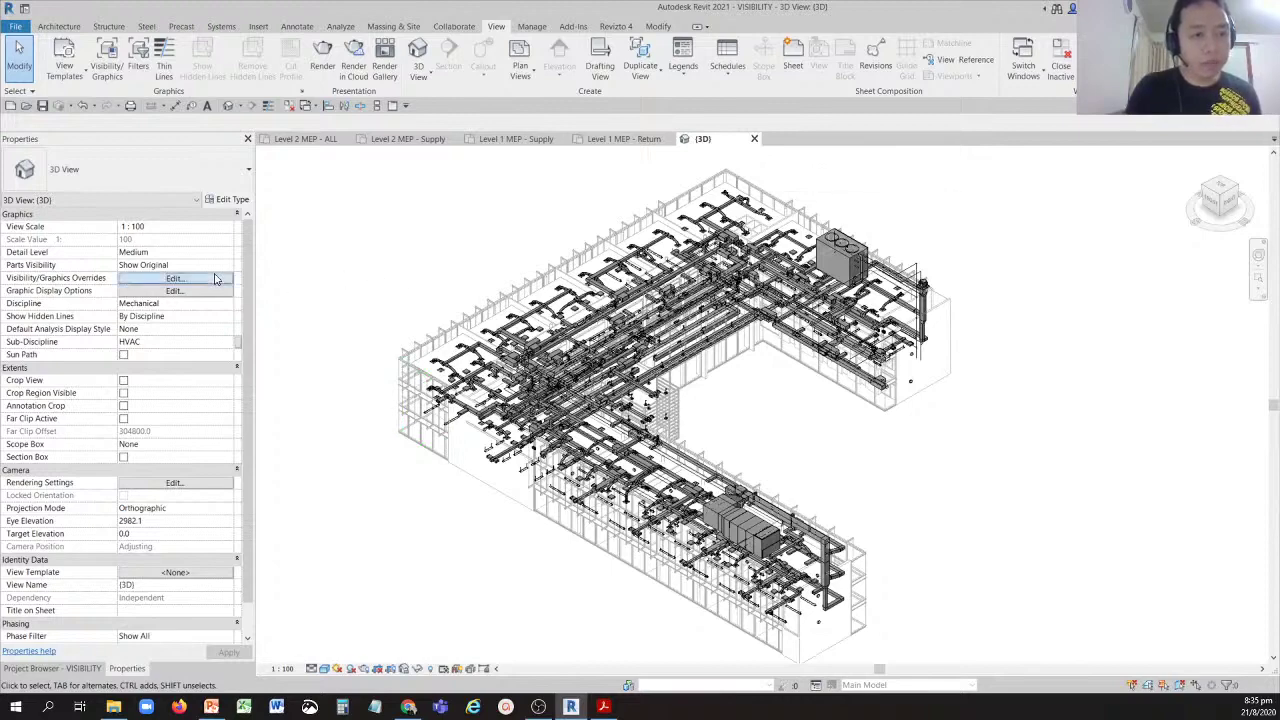
click(174, 278)
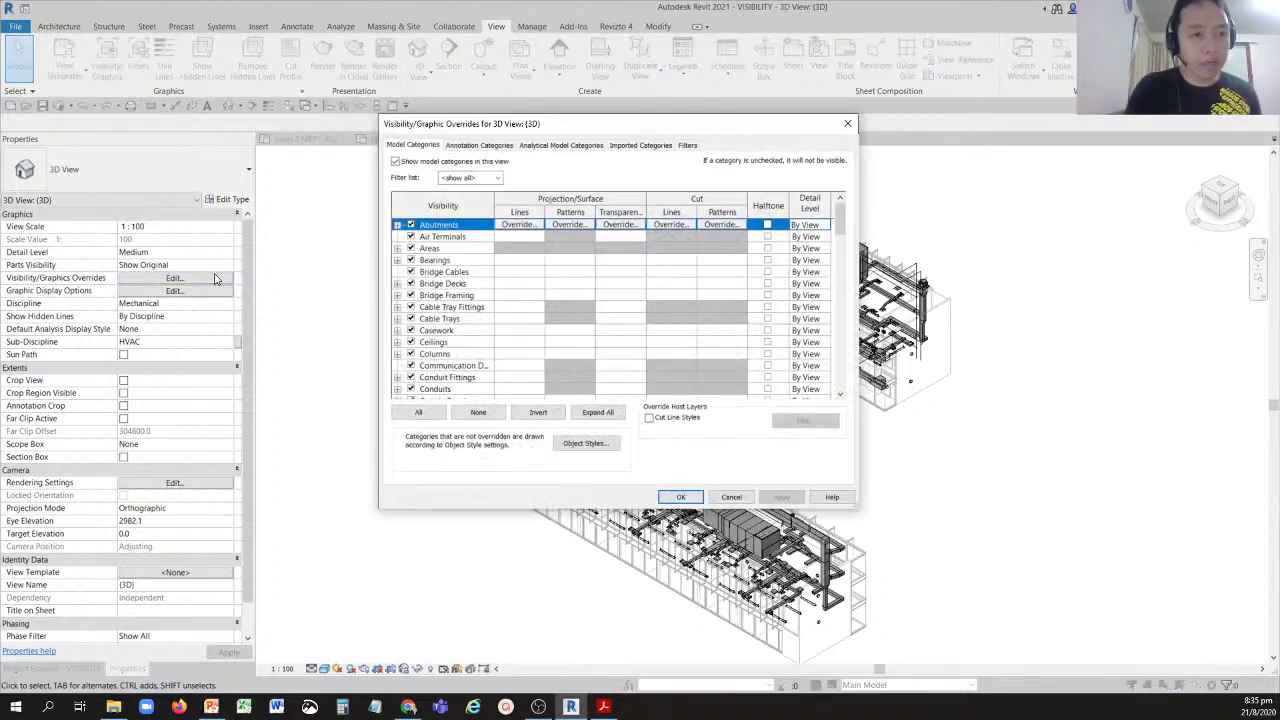
On the Filters tab of the 3D view's overrides, open the Edit/New filter definitions.
click(690, 147)
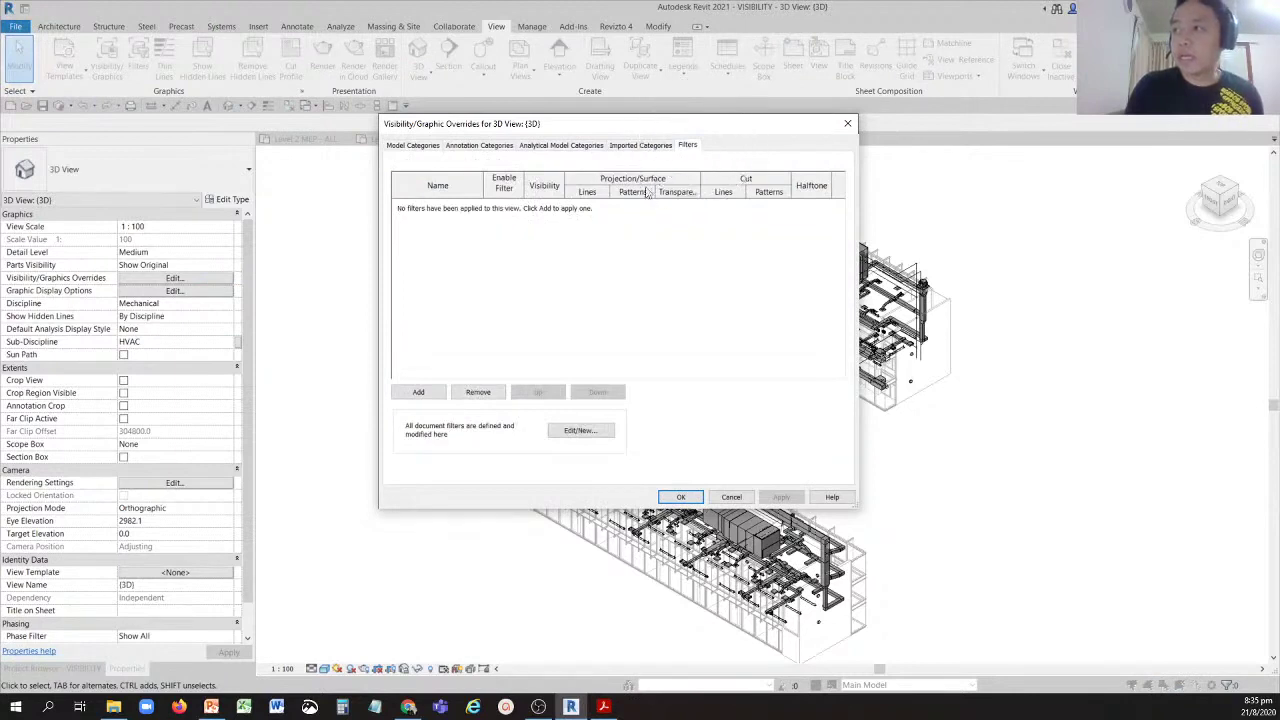
click(589, 433)
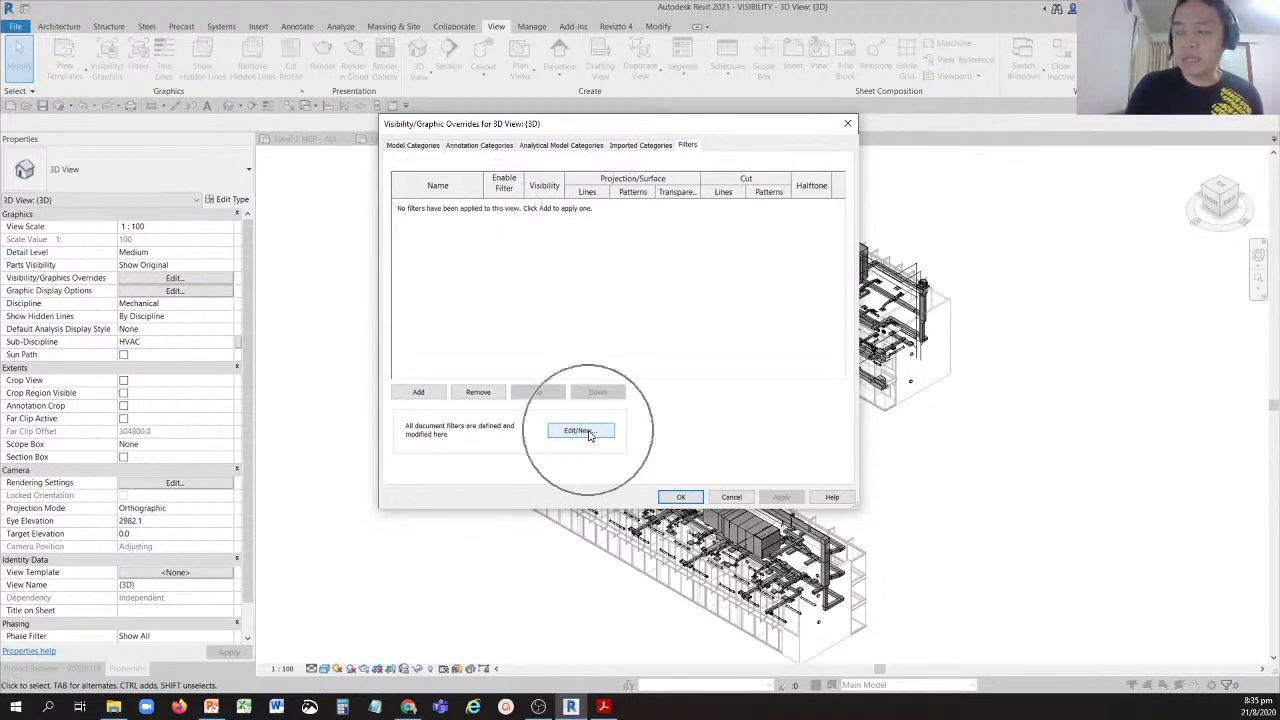
click(589, 433)
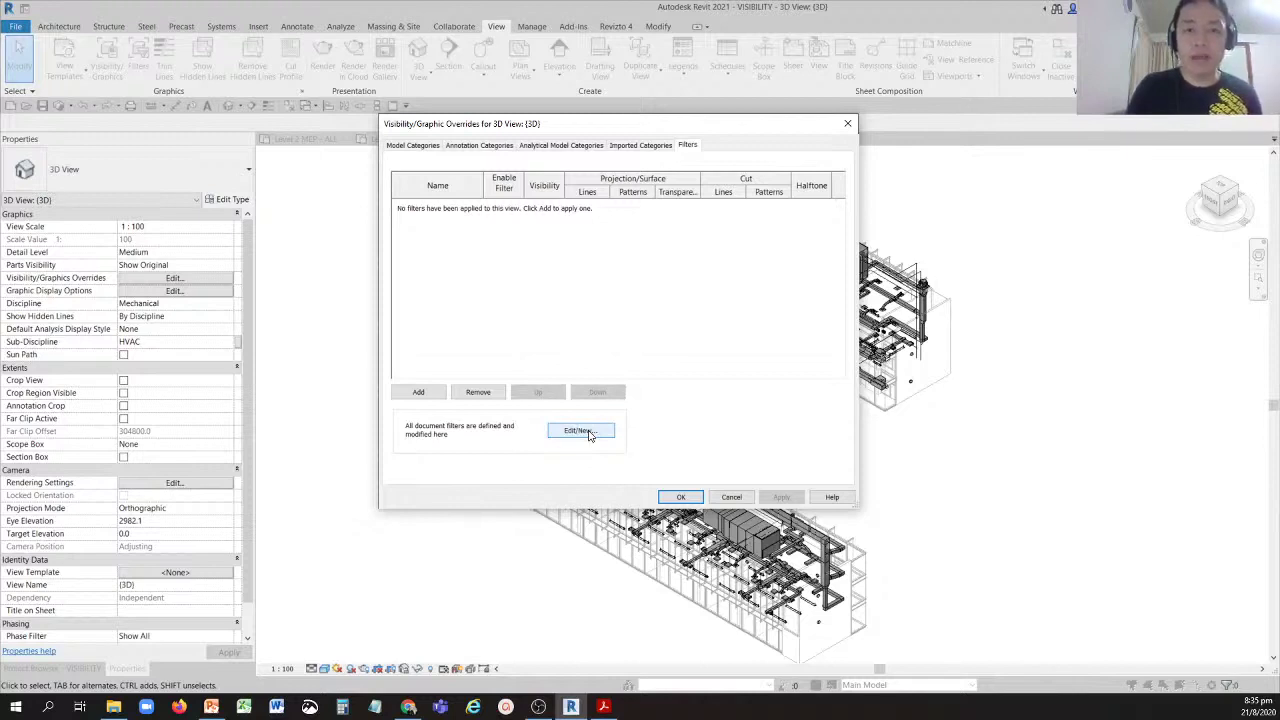
click(589, 433)
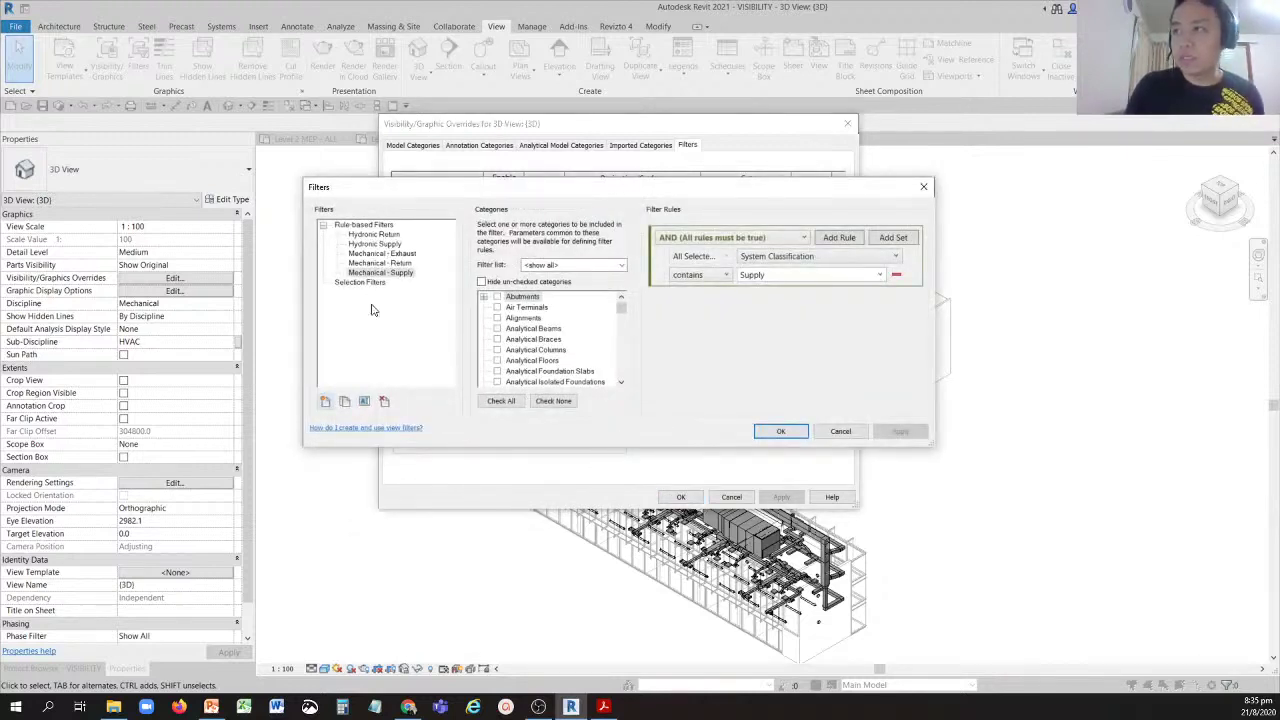
click(372, 272)
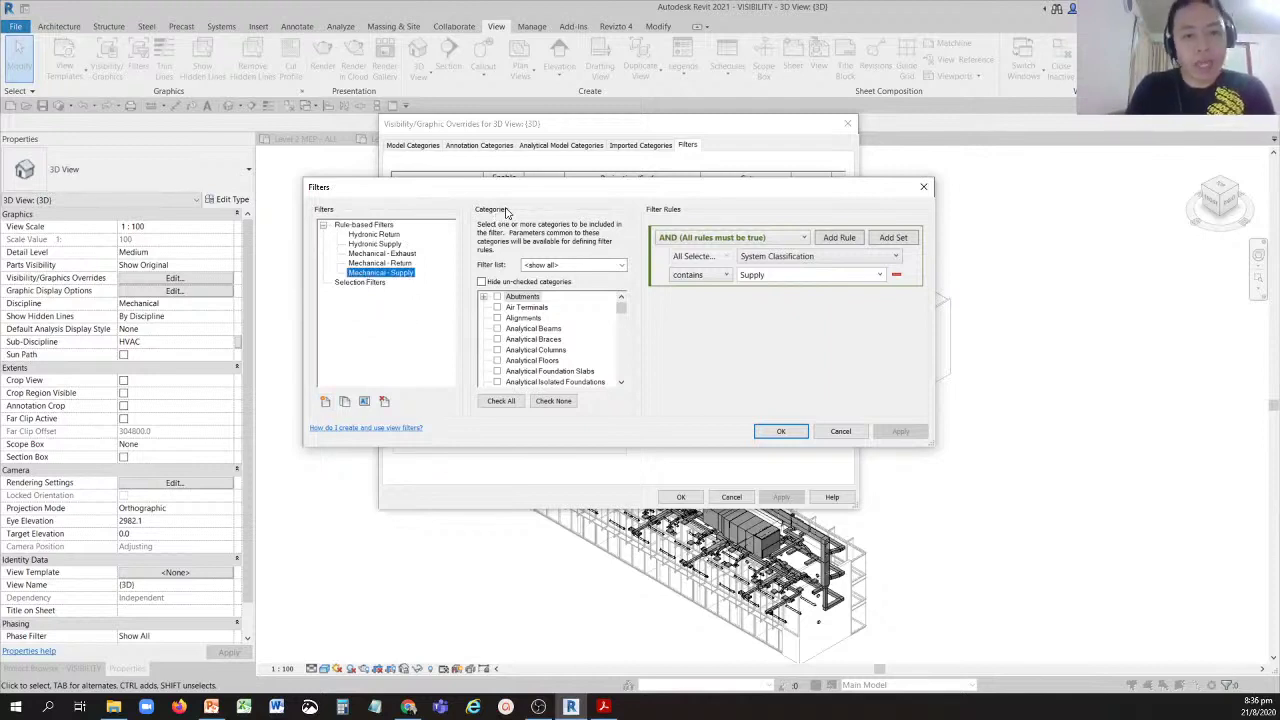
click(401, 275)
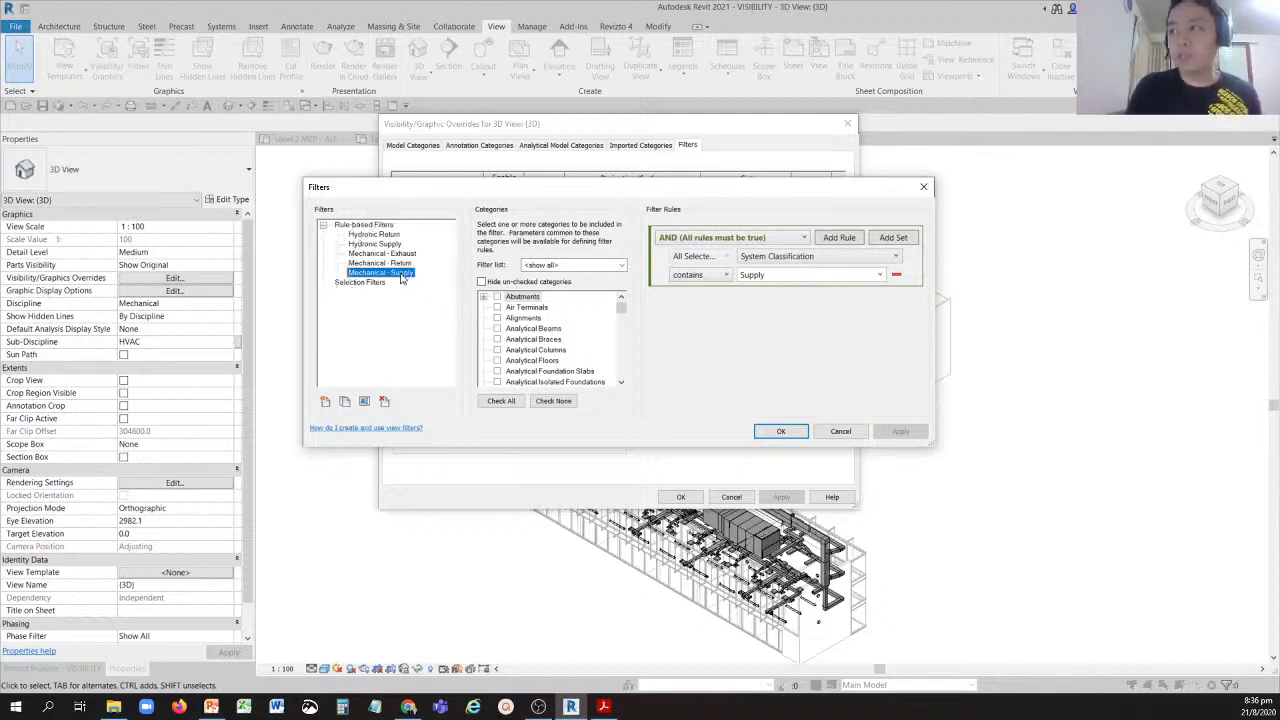
click(401, 276)
click(489, 215)
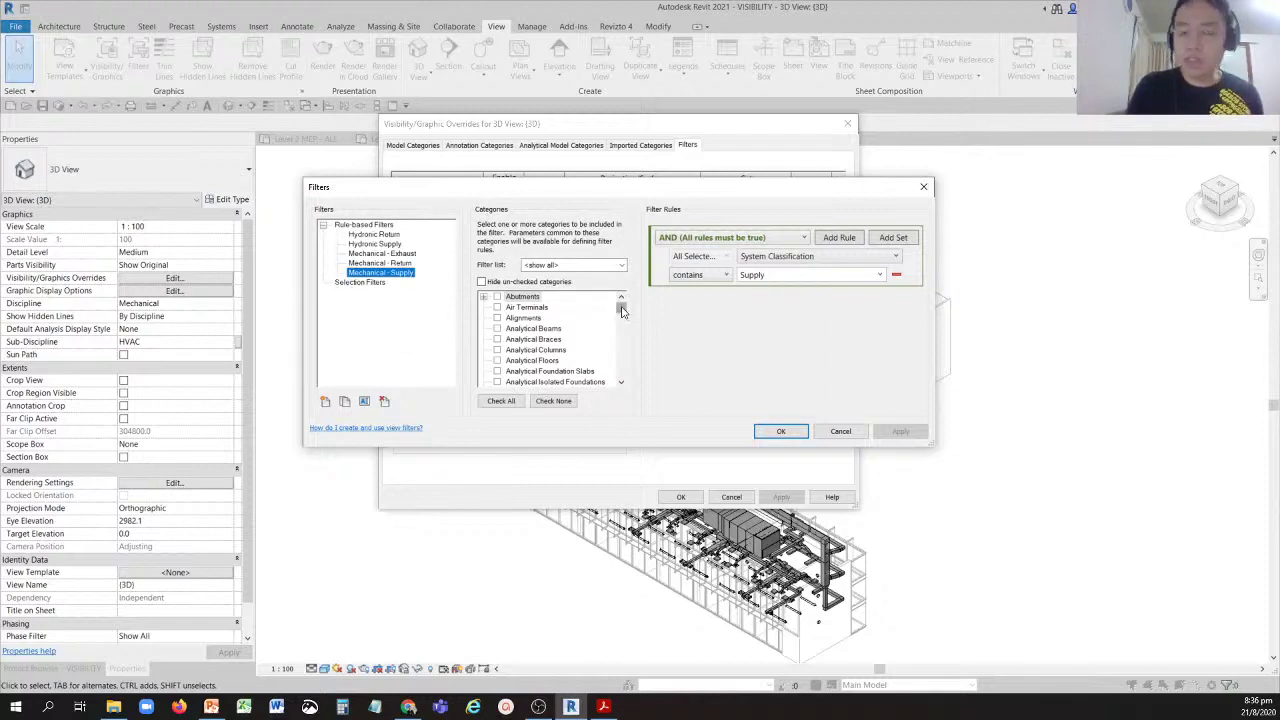
drag(621, 311, 621, 330)
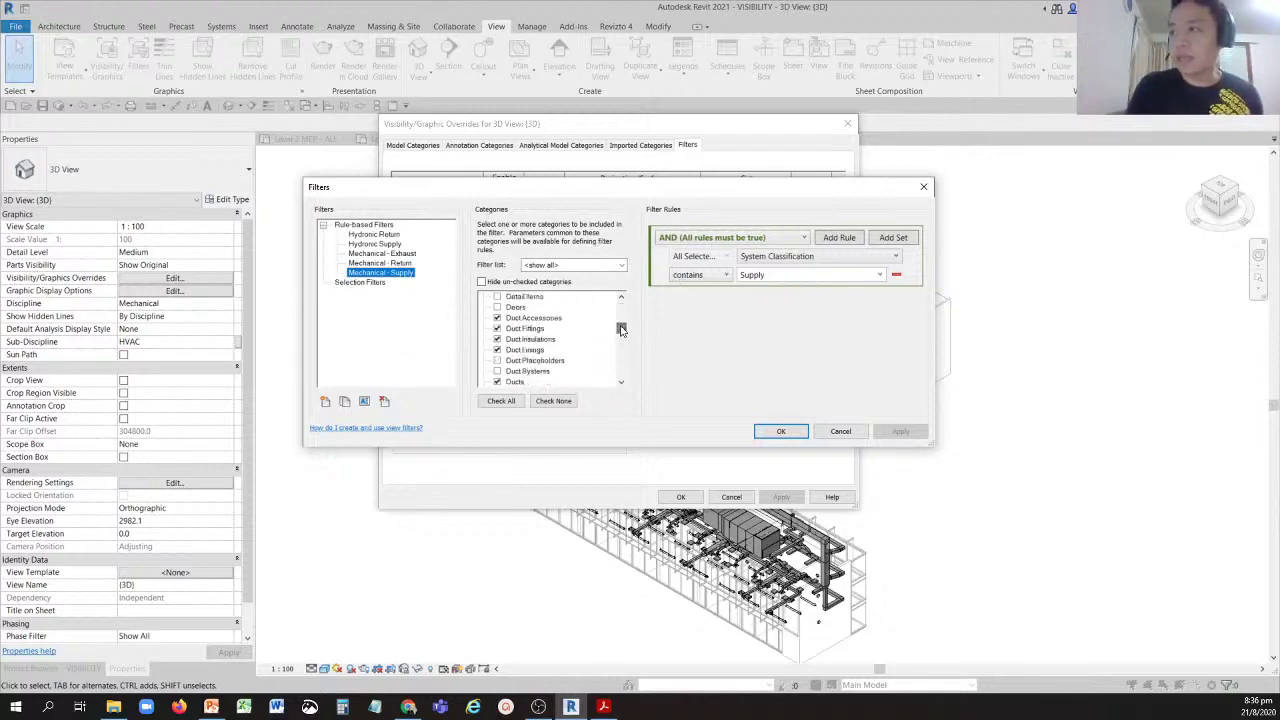
click(516, 318)
scroll(521, 335, down, 1)
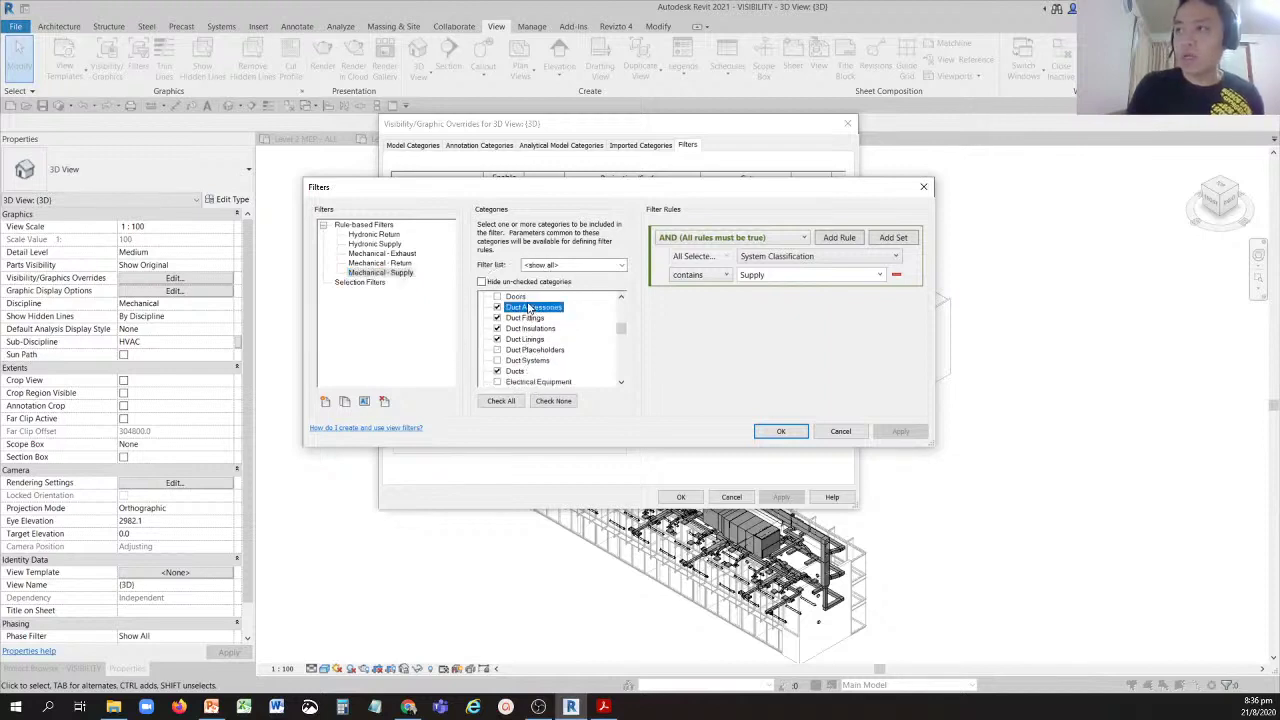
click(522, 339)
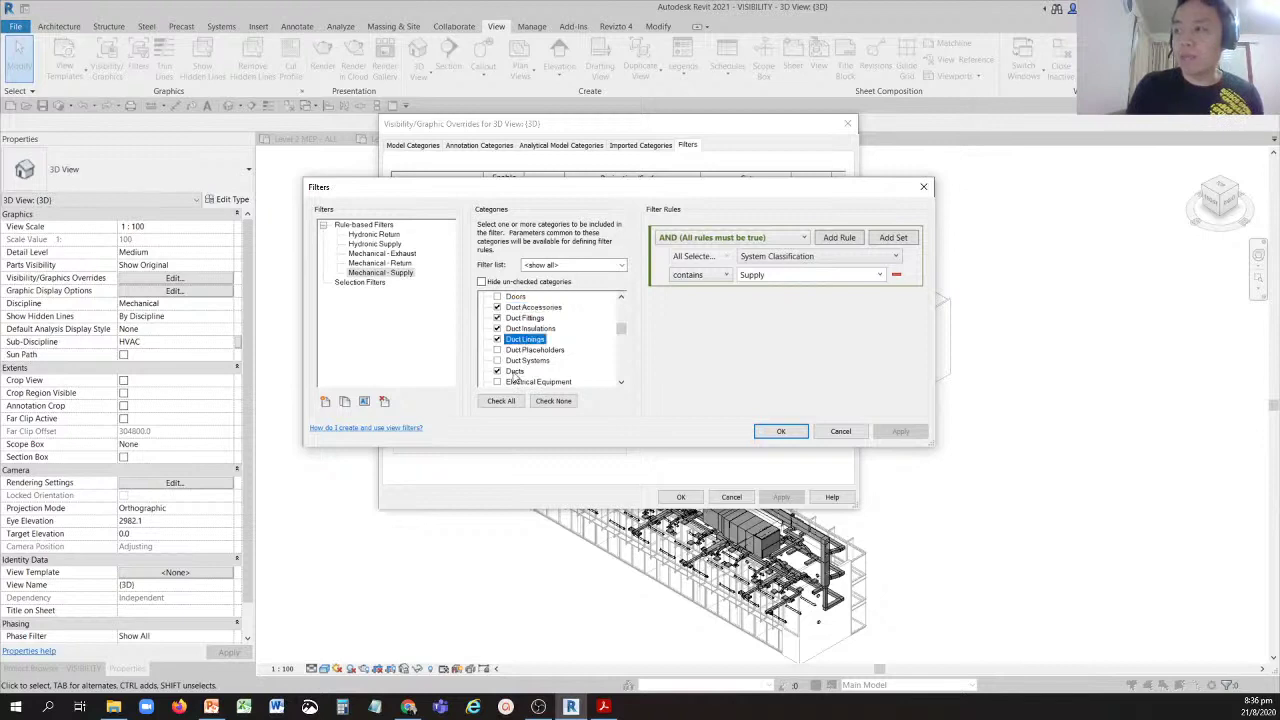
click(514, 372)
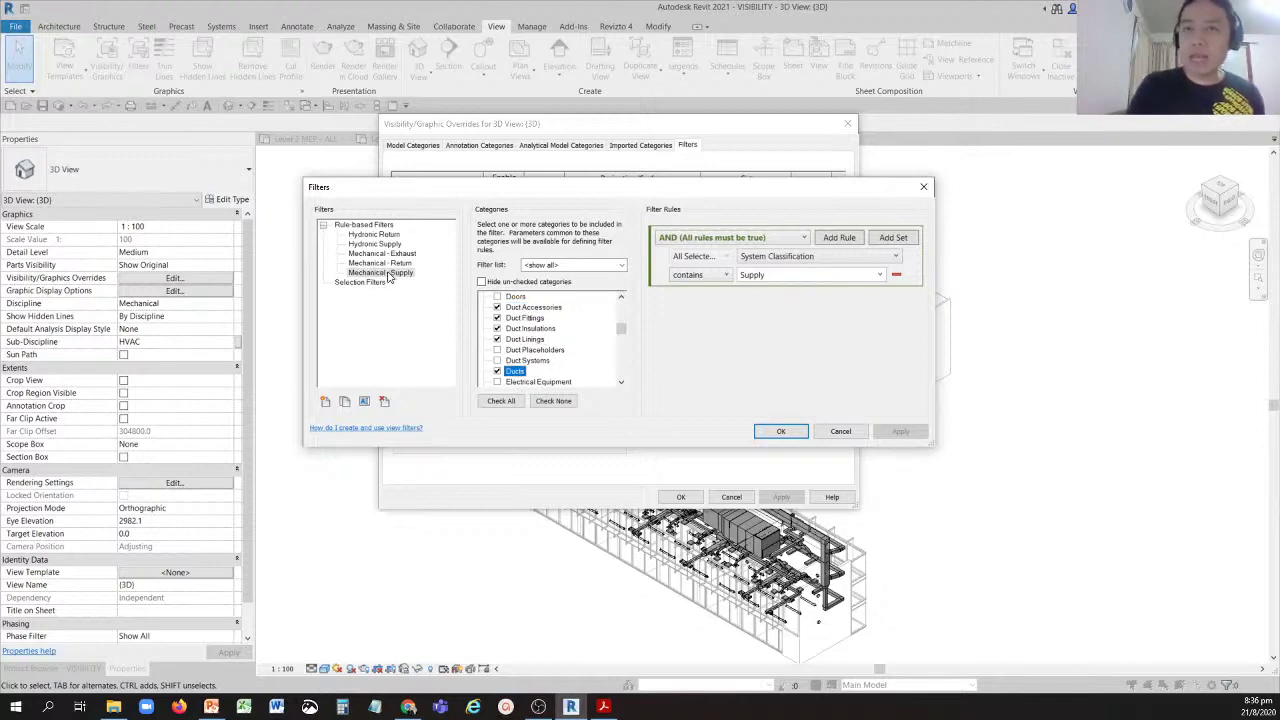
click(511, 308)
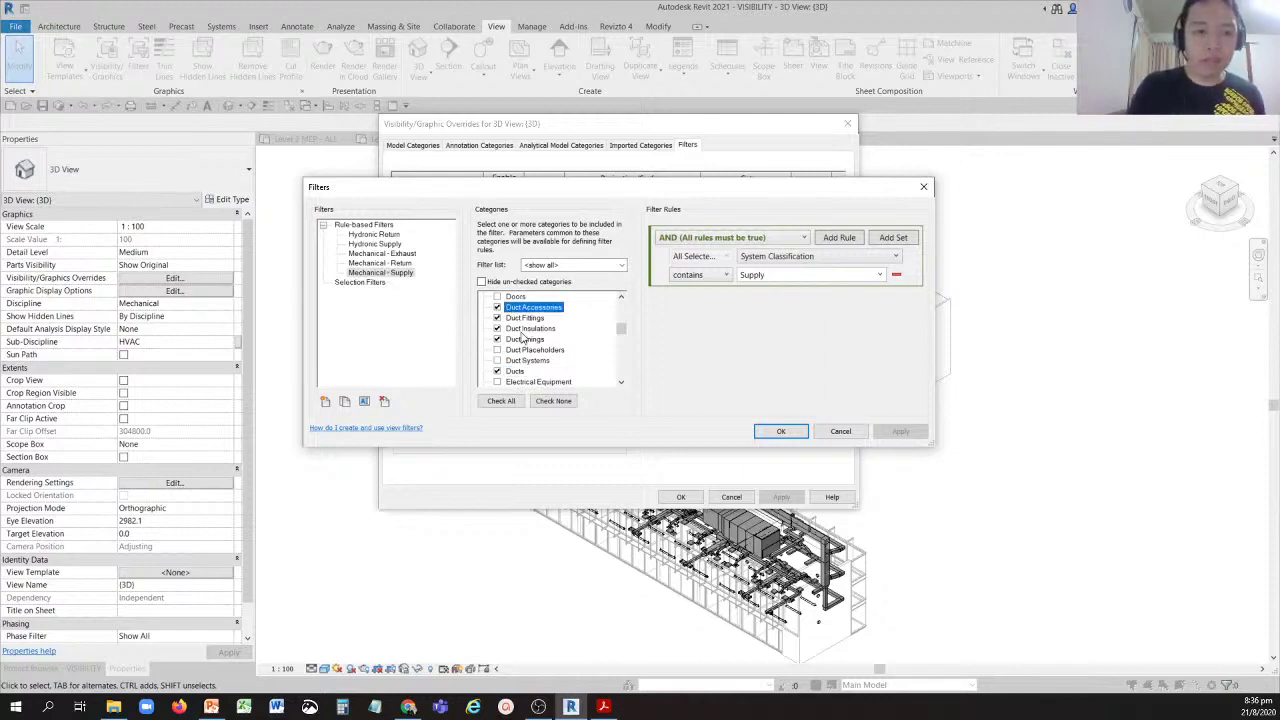
click(521, 332)
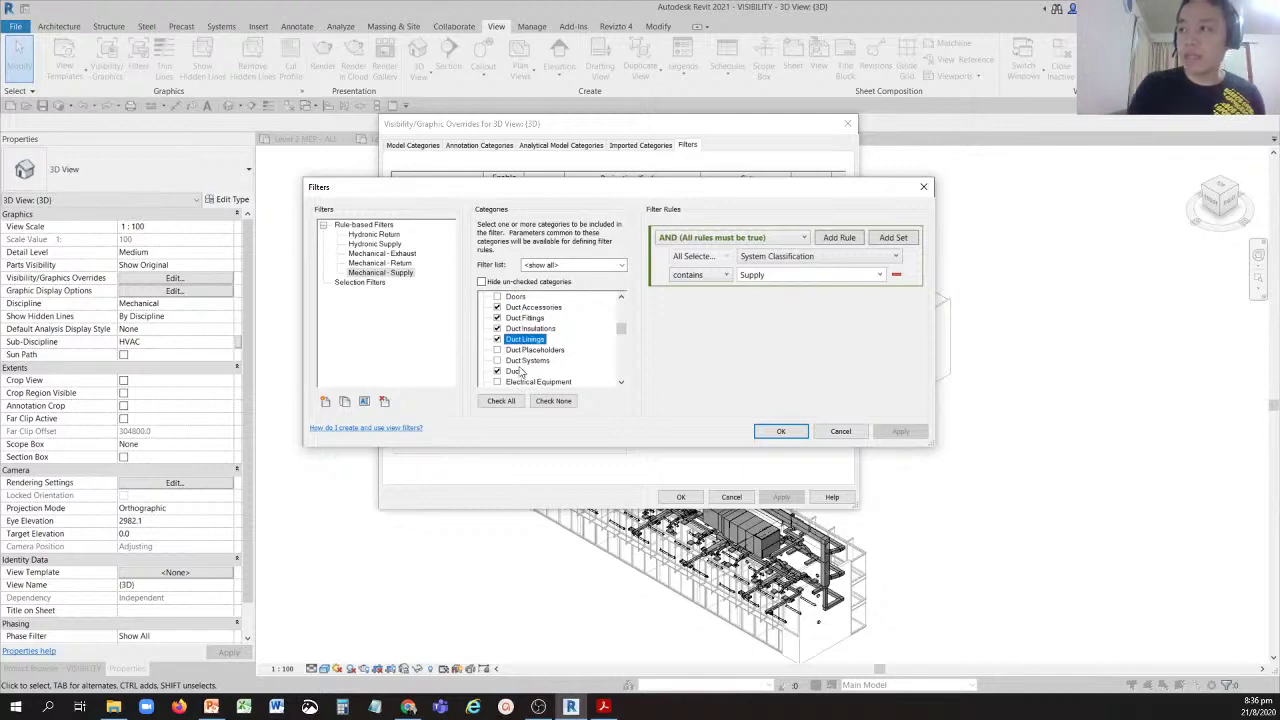
click(521, 371)
drag(619, 334, 621, 308)
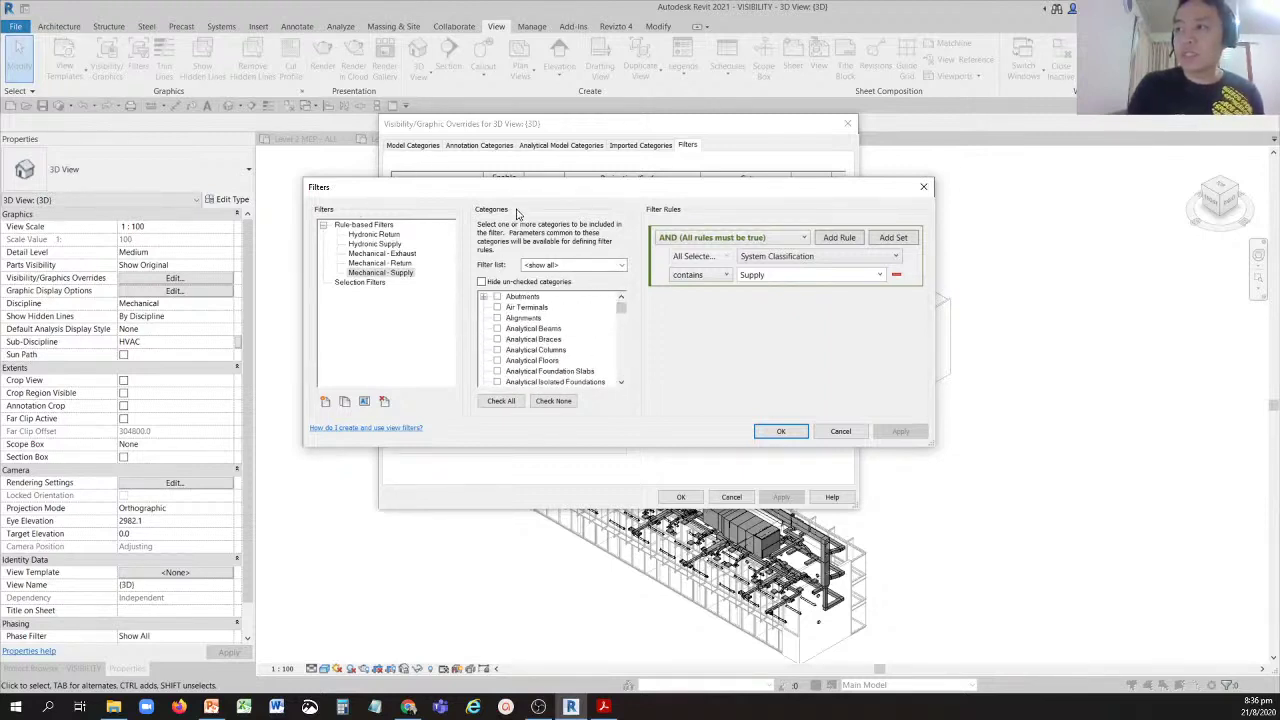
click(326, 403)
click(326, 403)
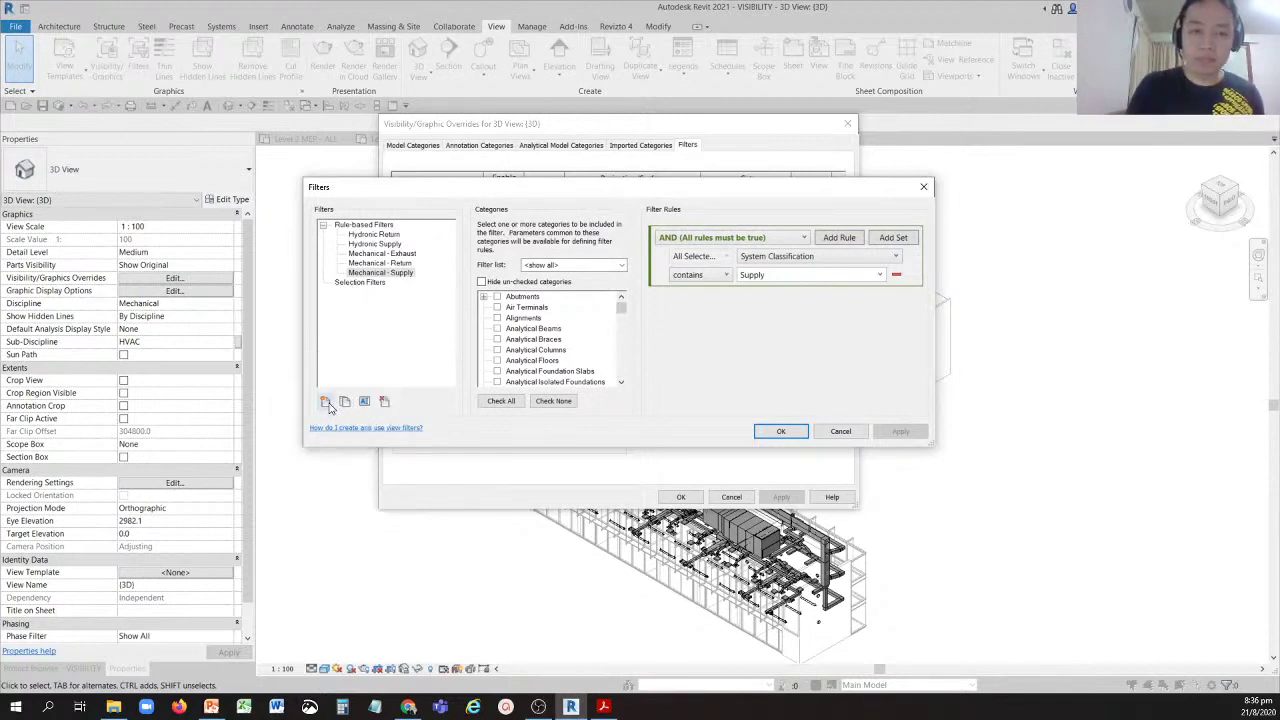
Start a new filter, then cancel the Filter Name dialog without creating it.
click(327, 402)
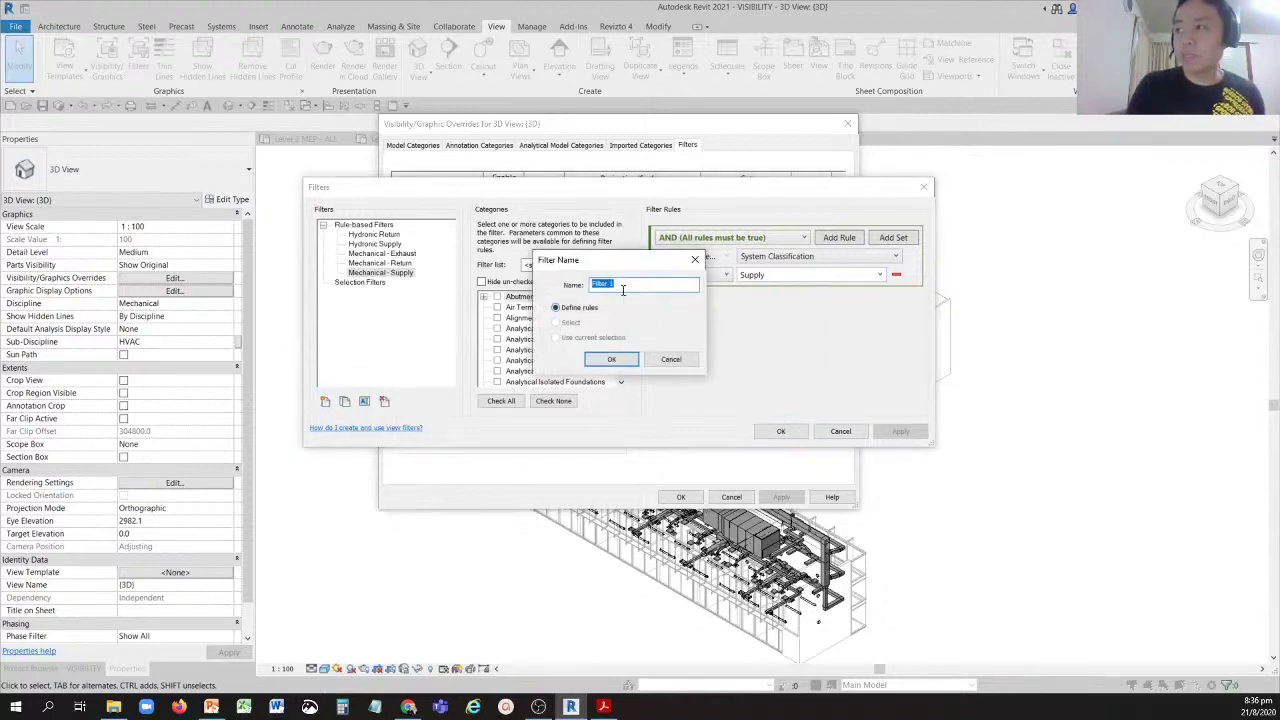
click(622, 287)
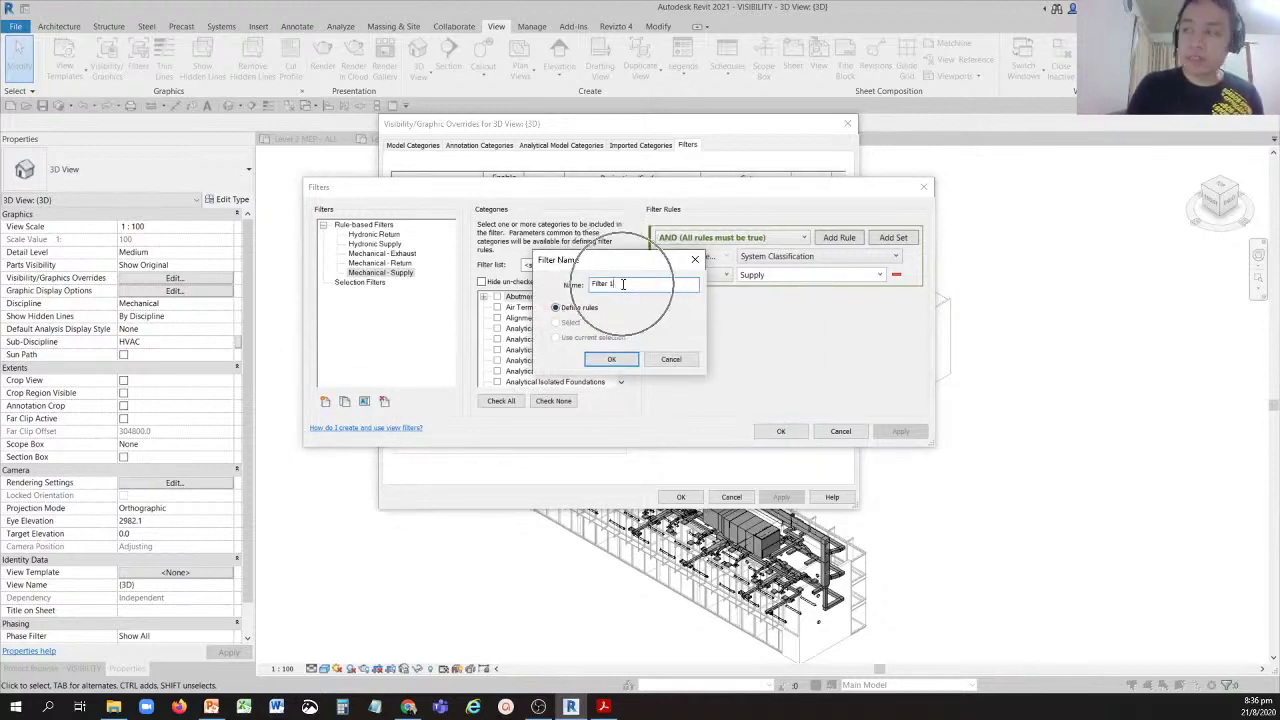
click(622, 284)
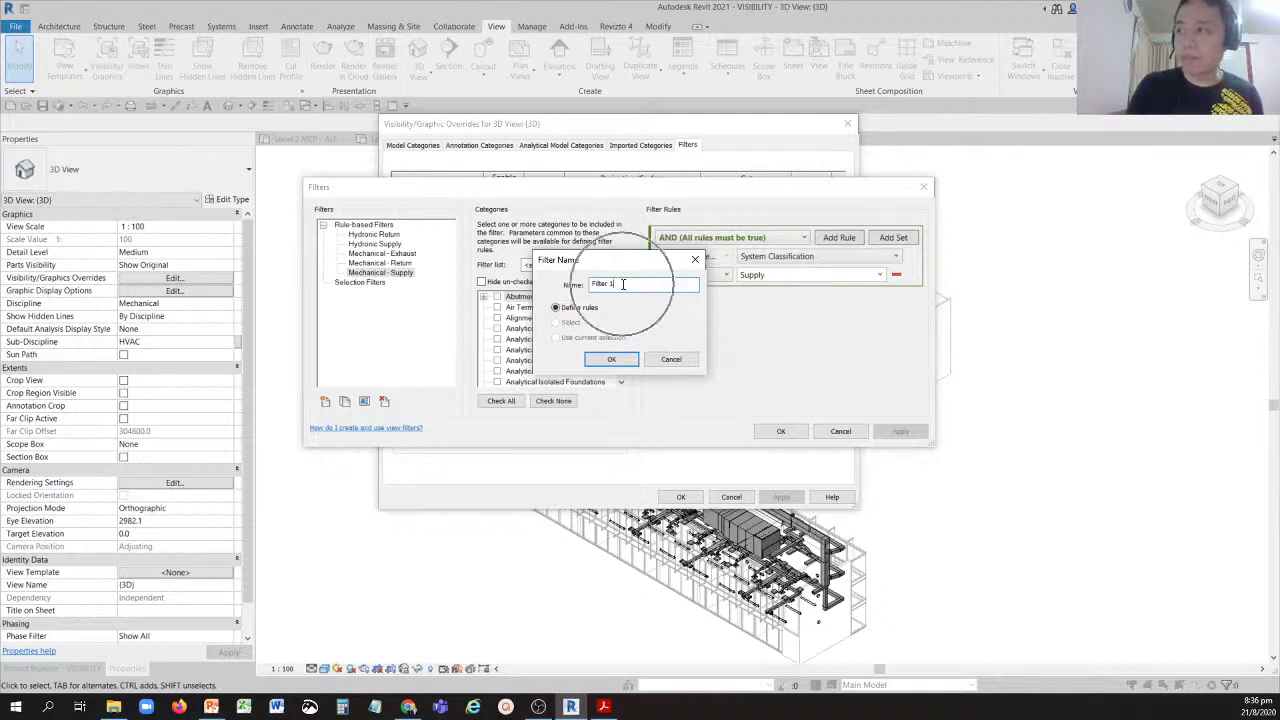
click(670, 360)
Review Mechanical - Supply's duct categories and 'System Classification contains Supply' rule, keeping AND logic, then cancel.
click(362, 273)
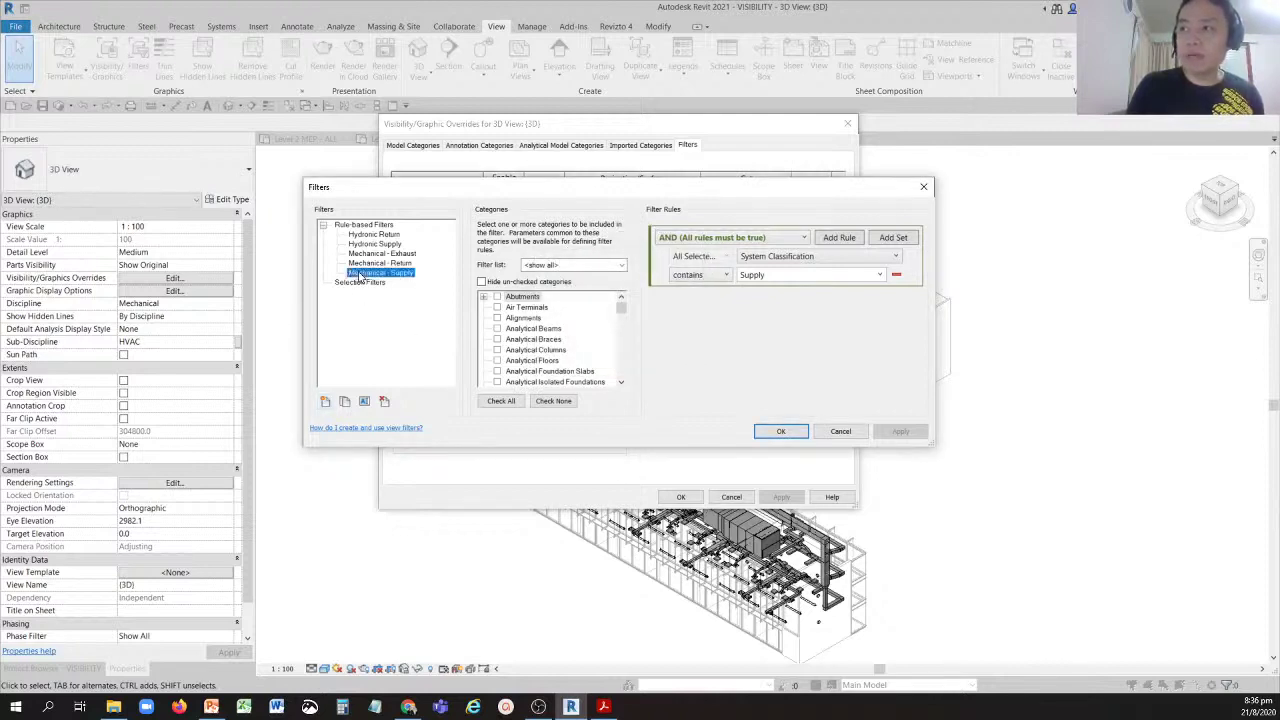
click(362, 276)
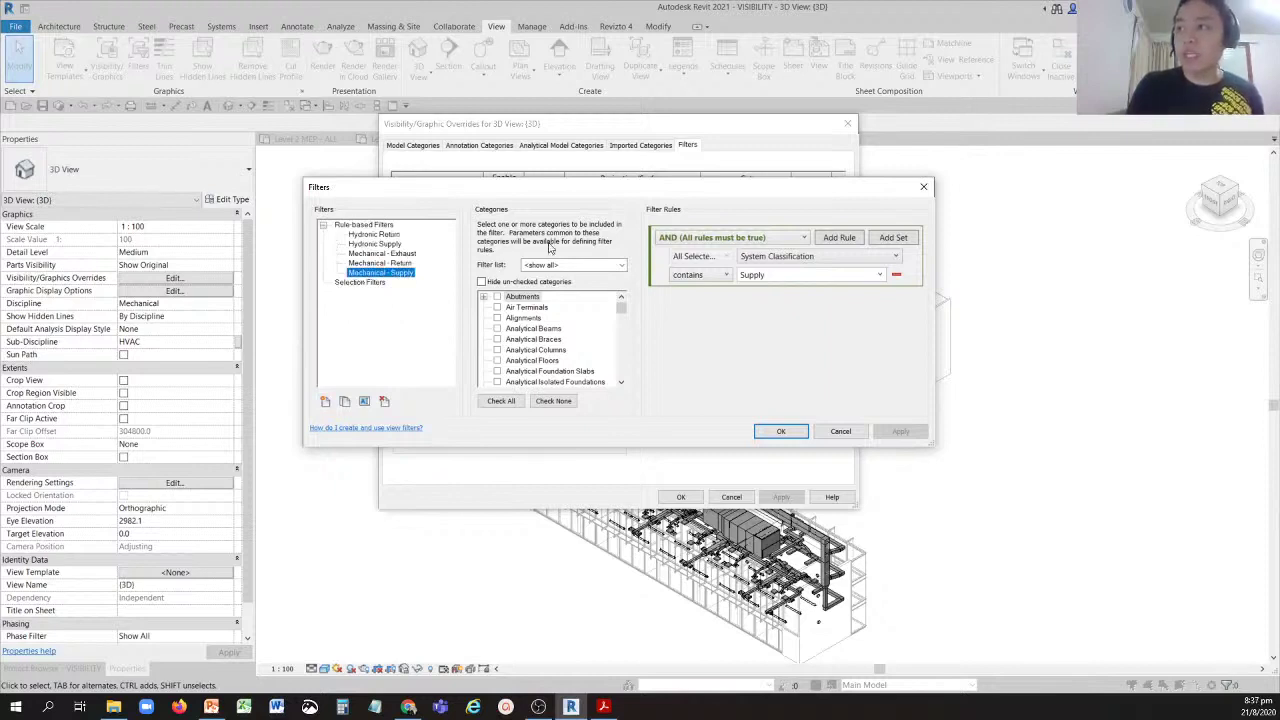
click(495, 214)
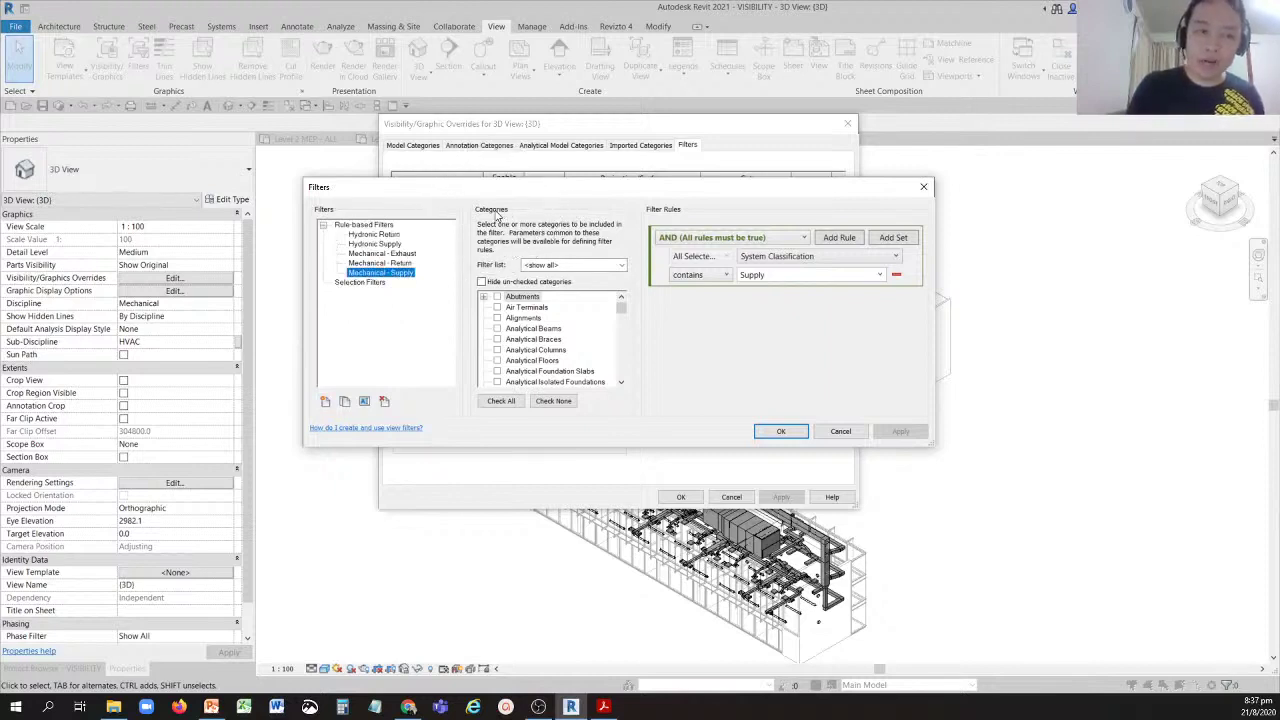
click(495, 214)
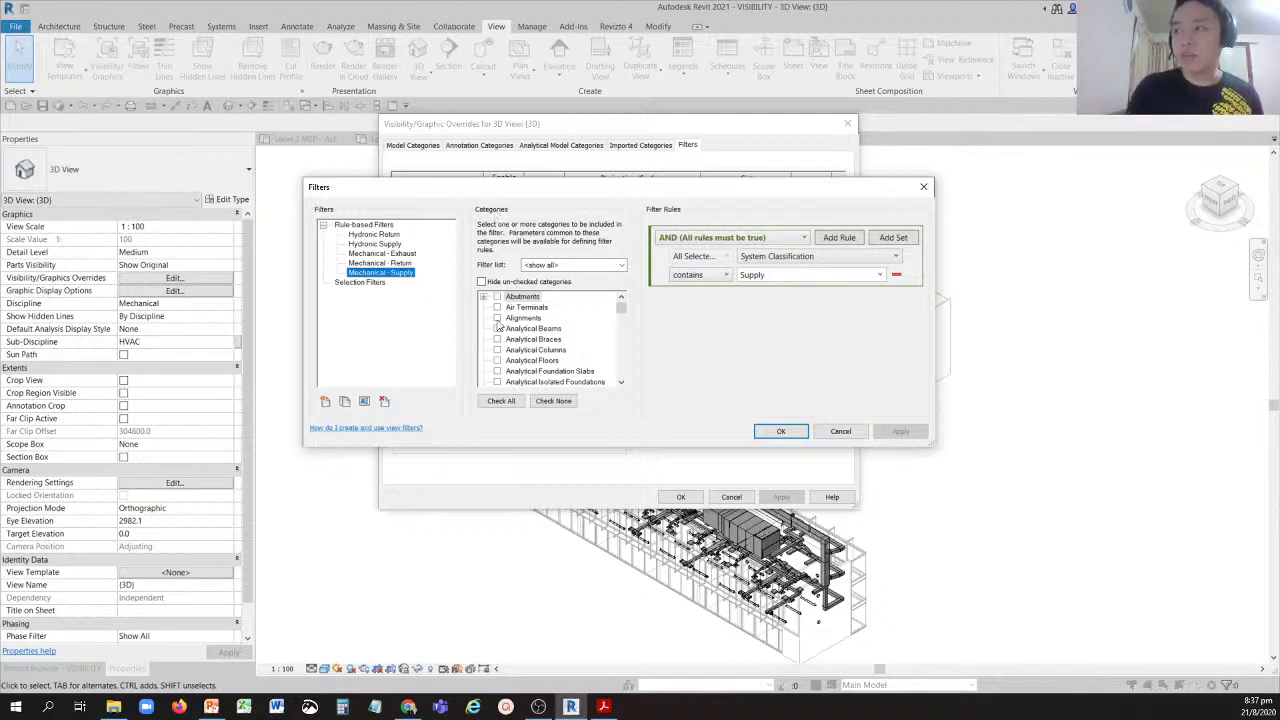
drag(620, 310, 620, 328)
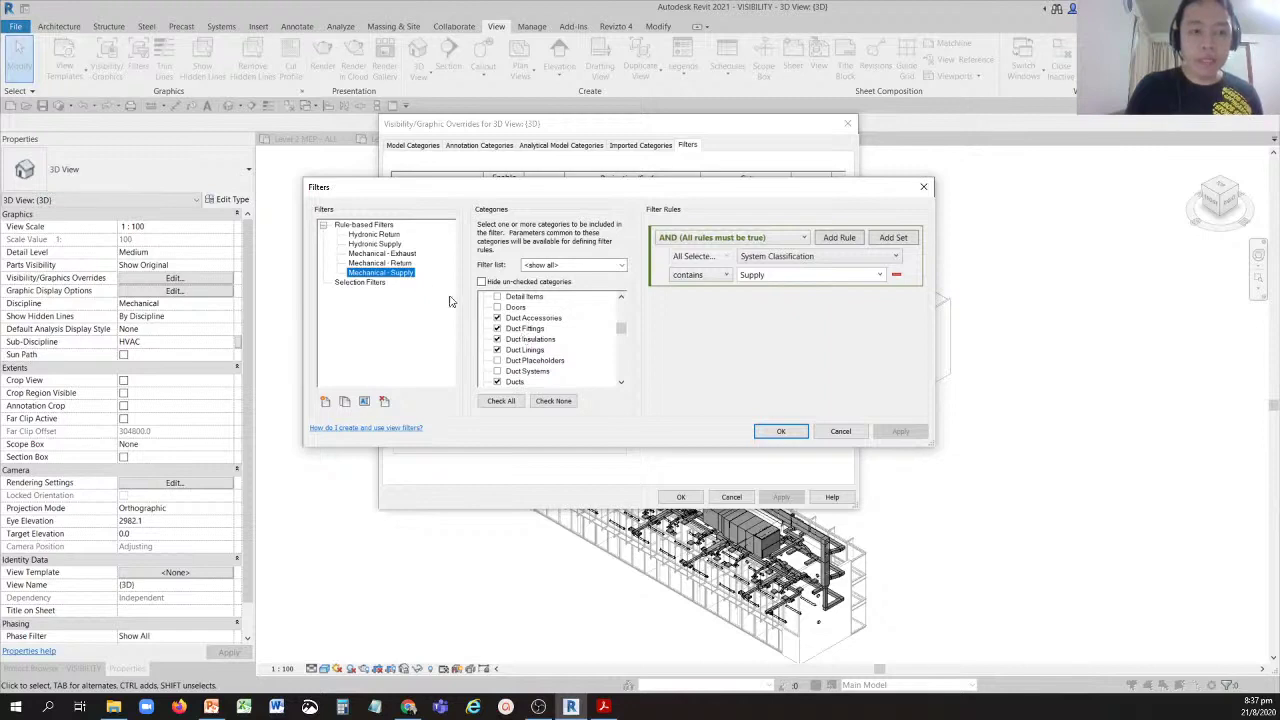
click(397, 274)
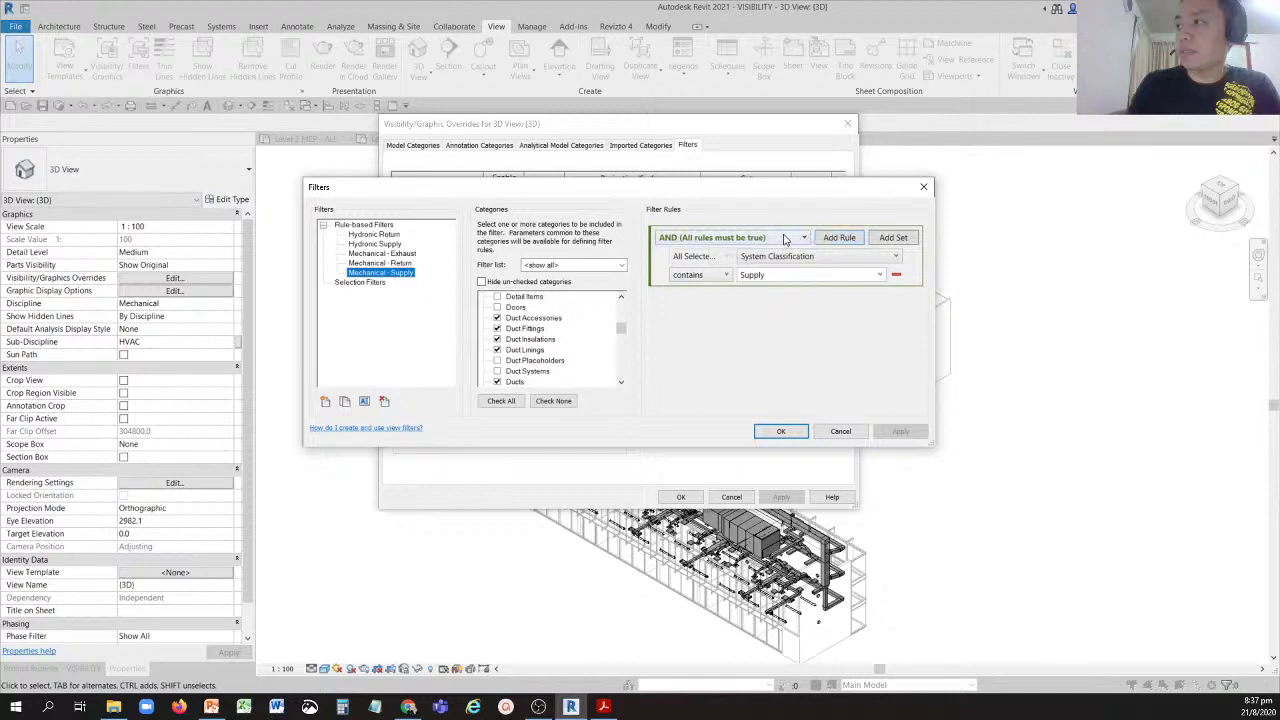
click(748, 238)
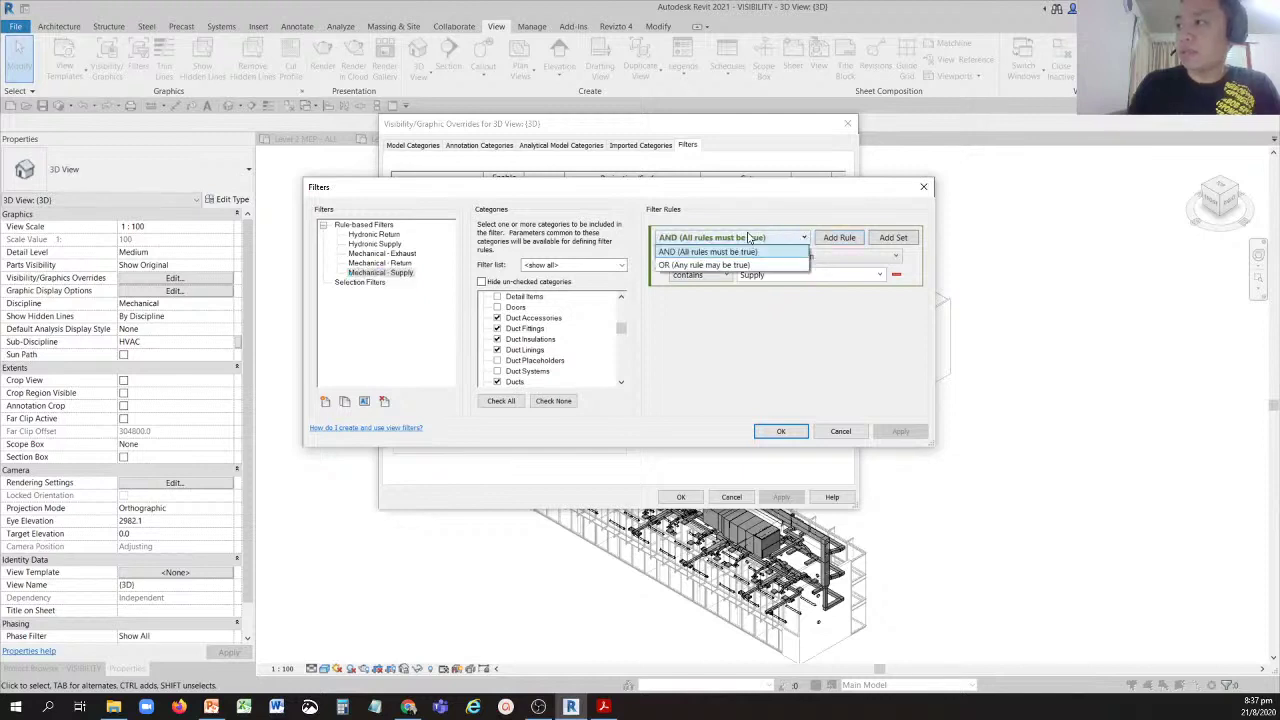
click(748, 238)
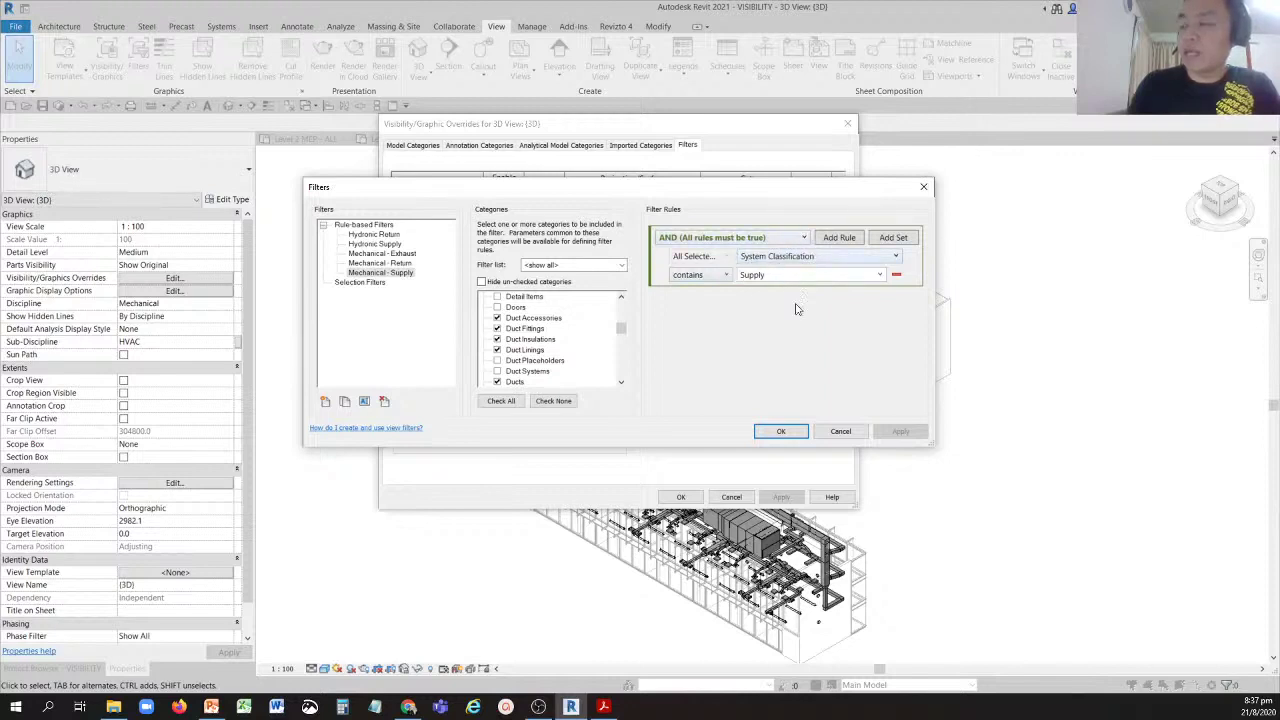
click(838, 431)
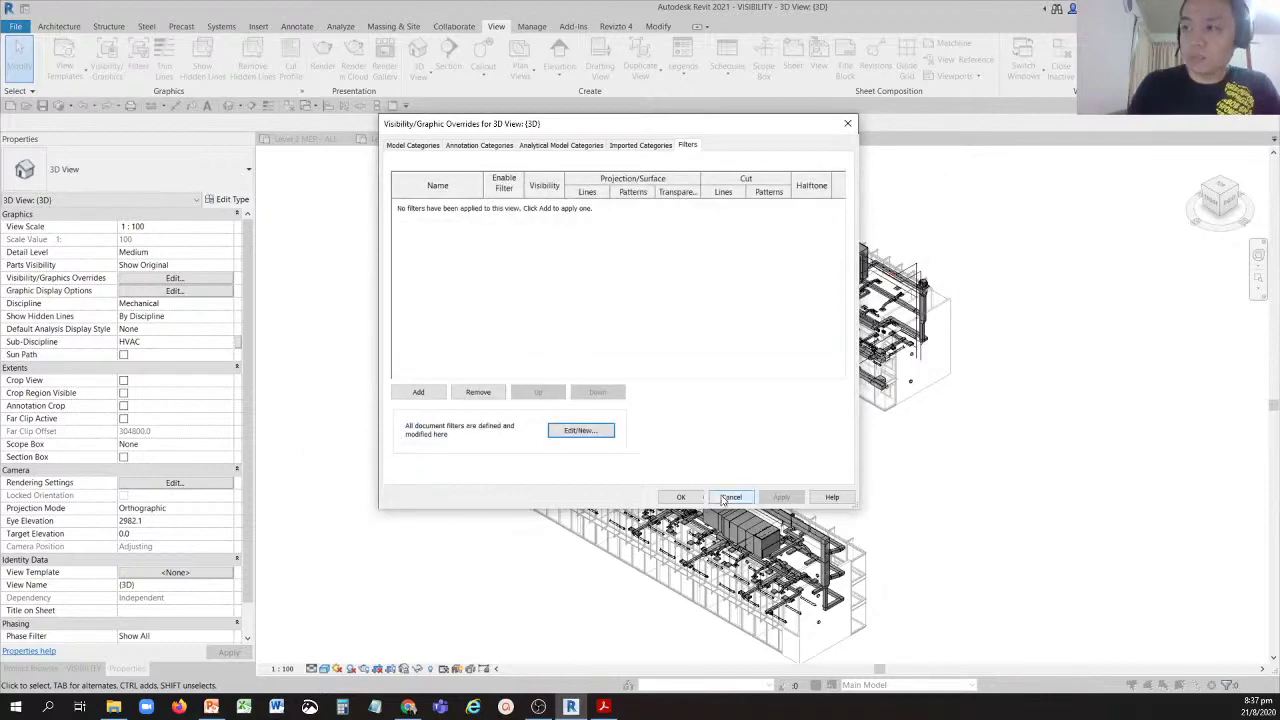
Back in the 3D view, zoom in and select a rectangular duct to confirm System Classification Supply Air.
click(731, 497)
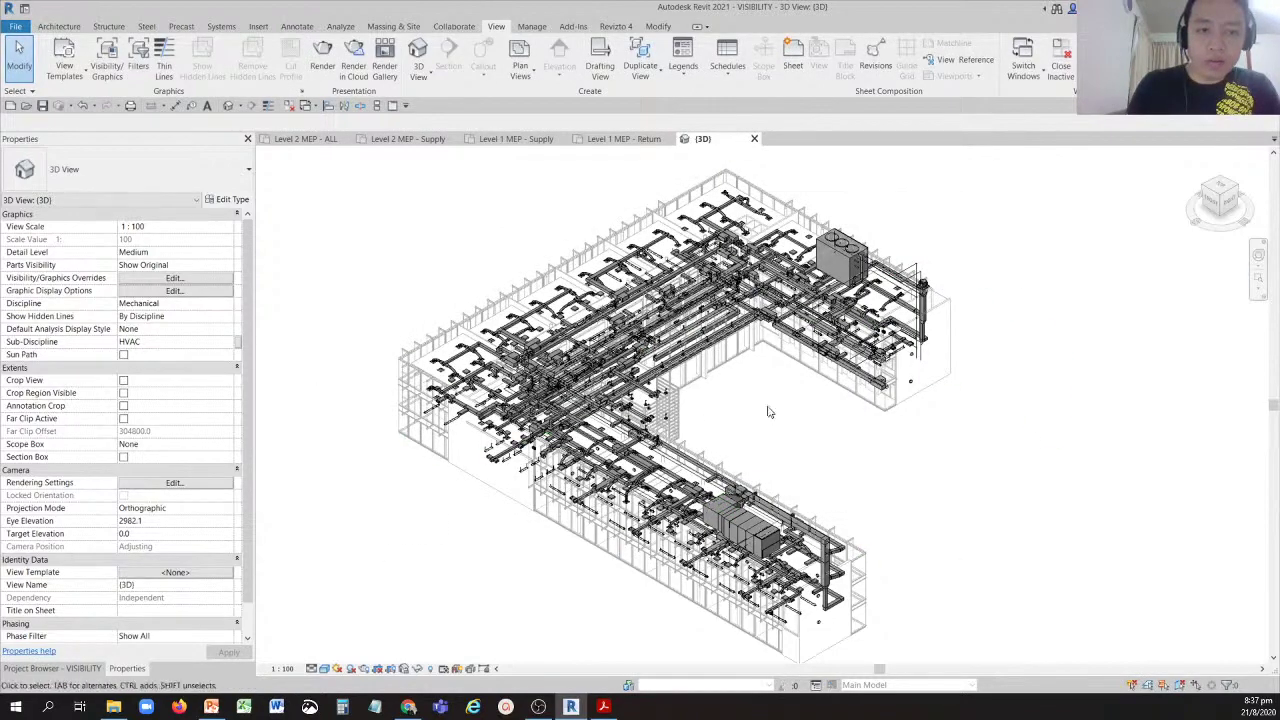
scroll(790, 342, up, 4)
scroll(790, 342, up, 3)
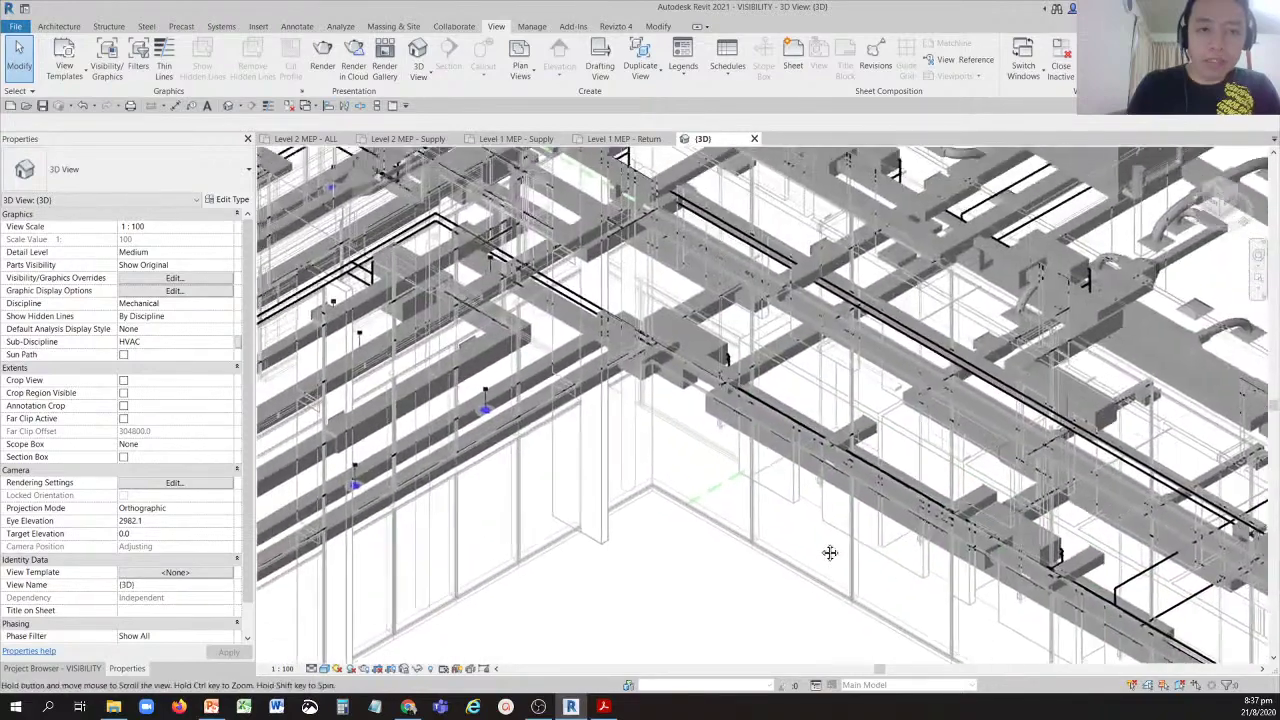
click(858, 360)
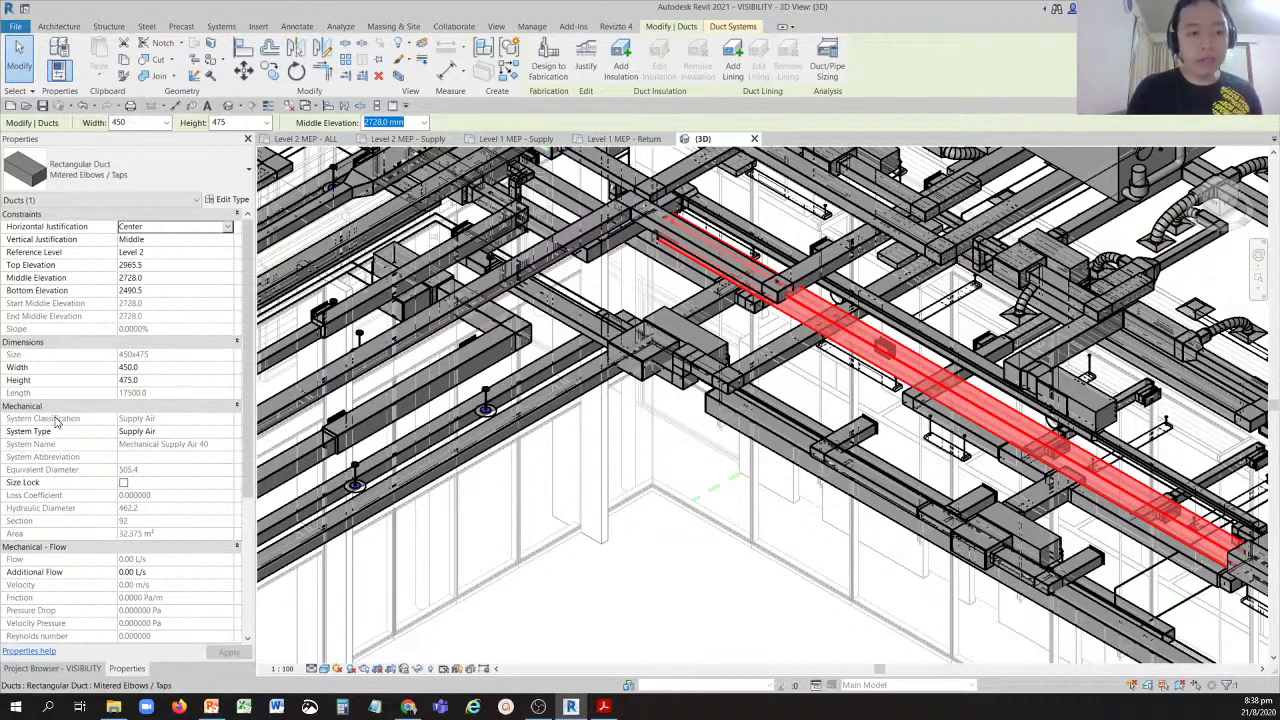
Via VG's Filters tab, reopen the Mechanical - Supply filter definition for review, then cancel back.
key(v)
key(g)
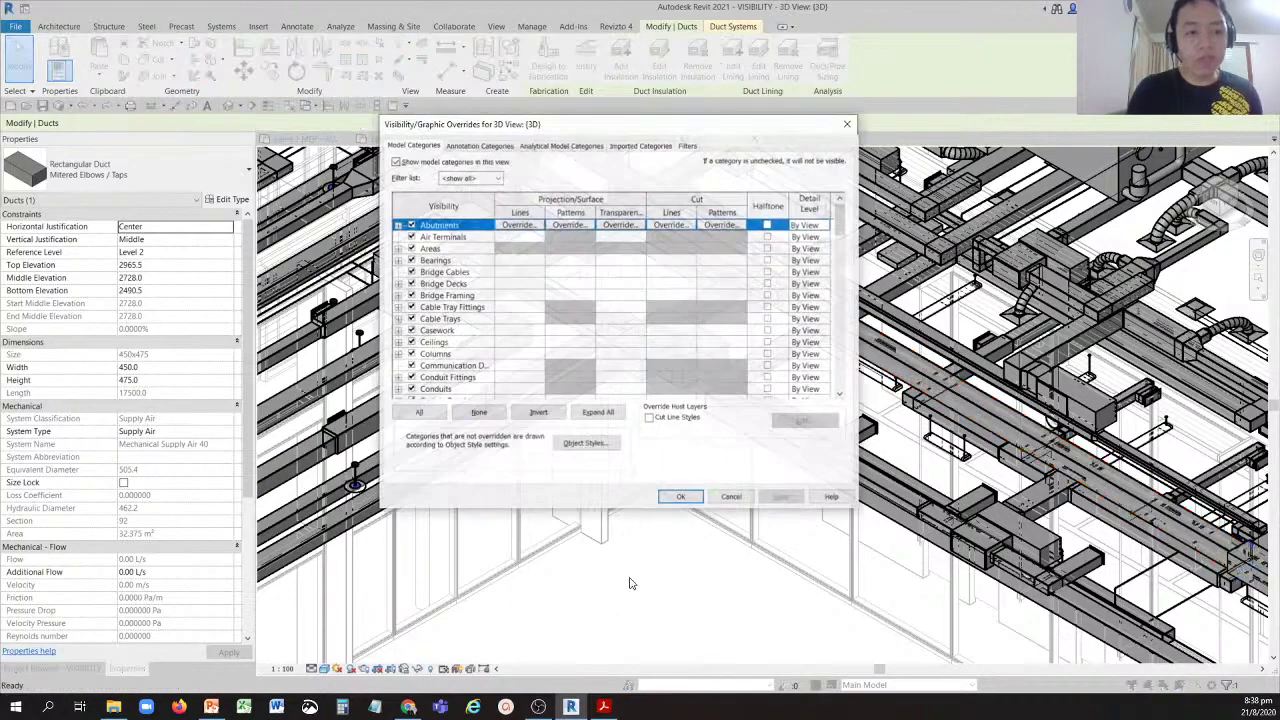
click(688, 146)
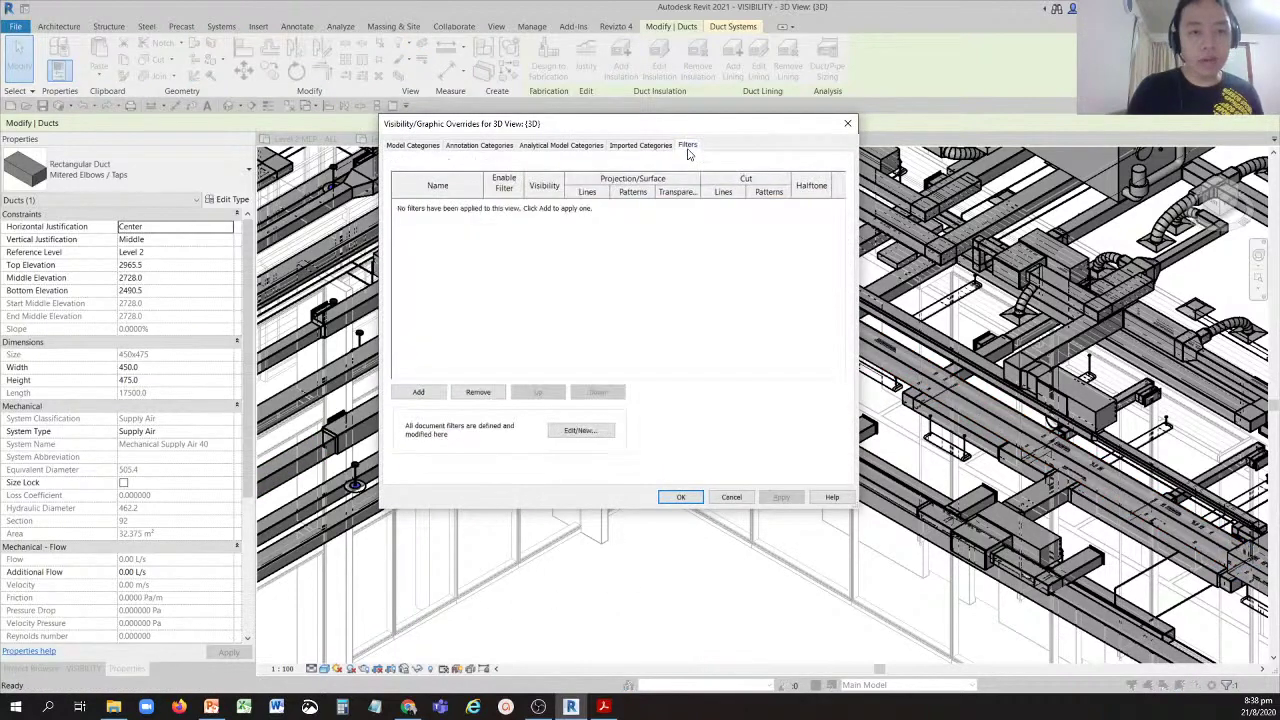
click(588, 434)
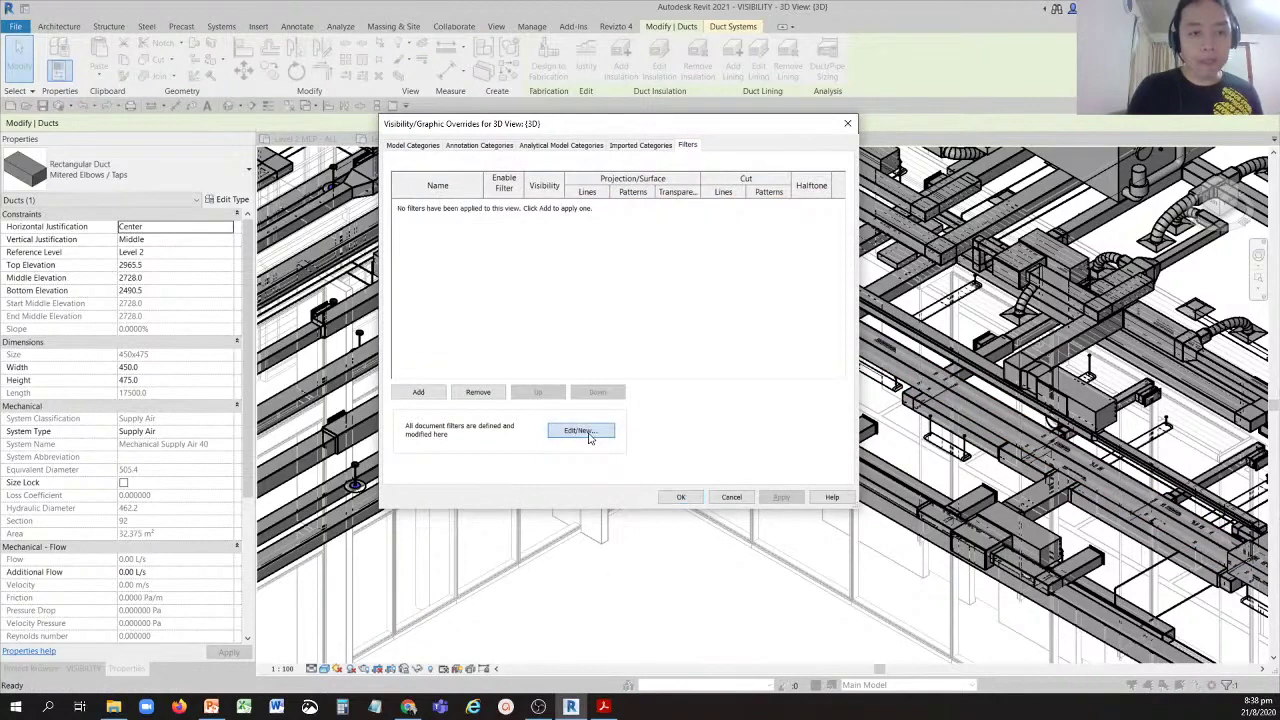
click(398, 273)
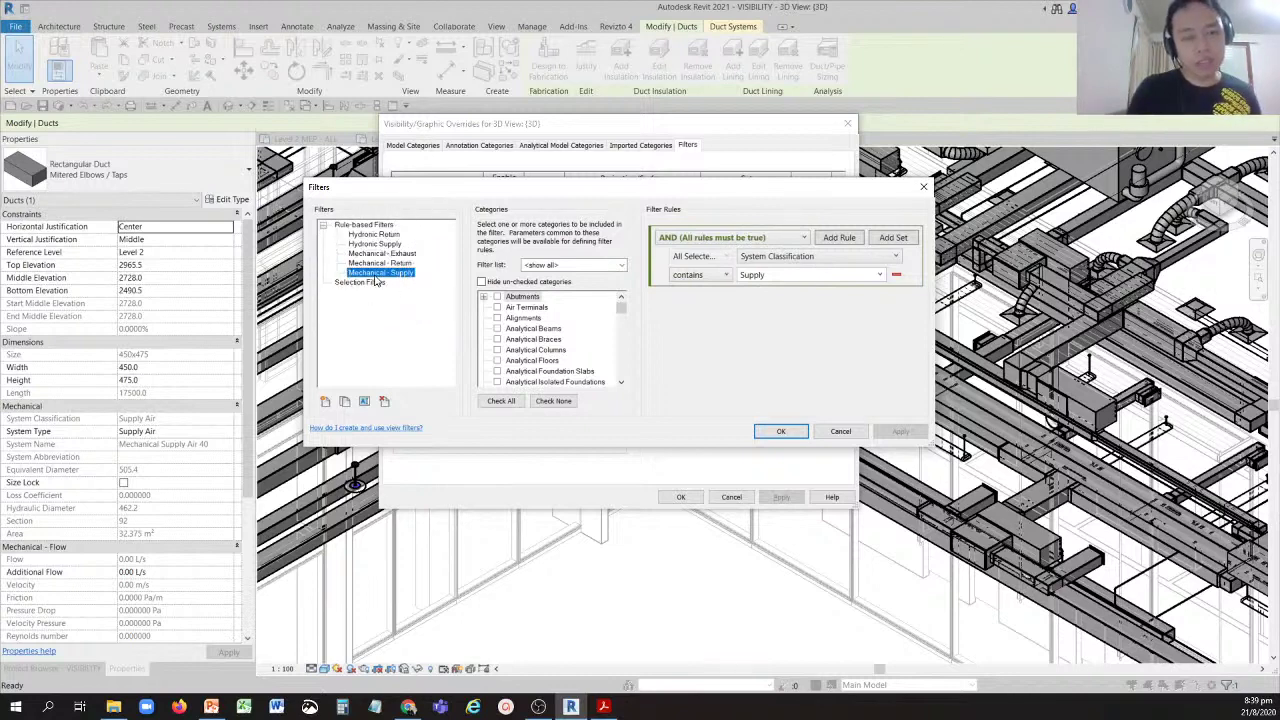
click(840, 434)
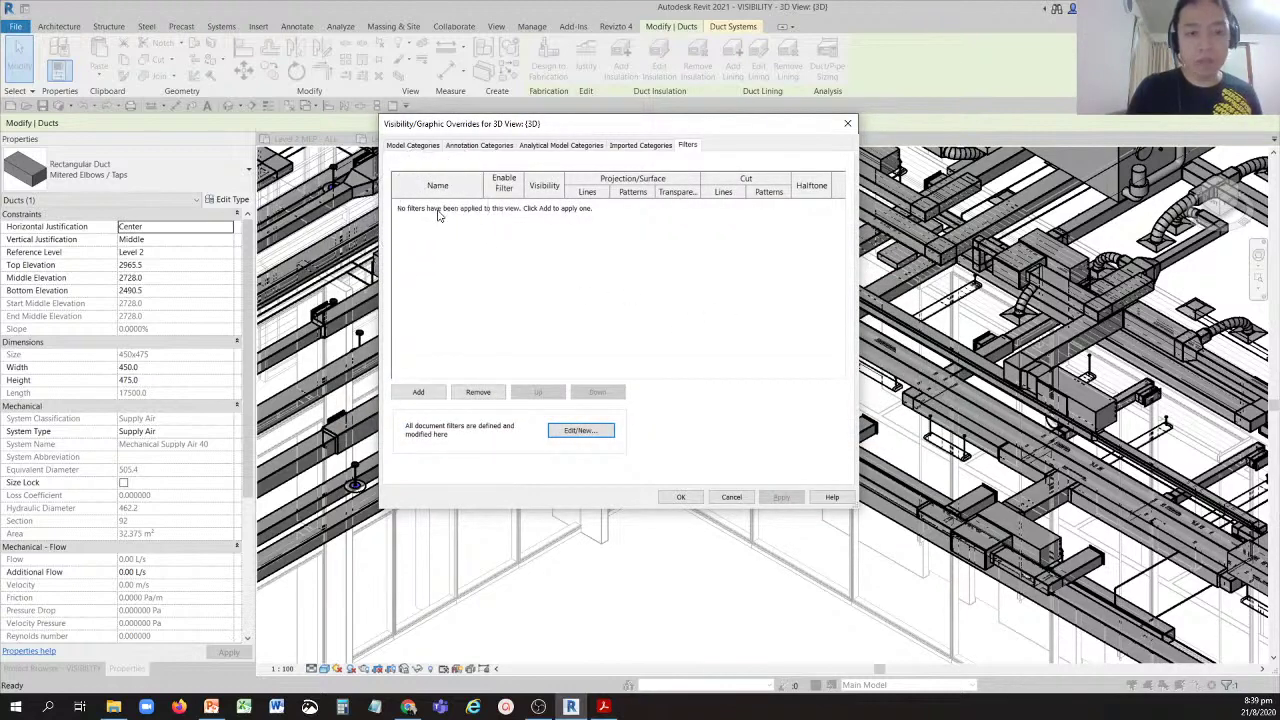
Add the Mechanical - Supply filter to the 3D view's filter overrides list.
click(581, 434)
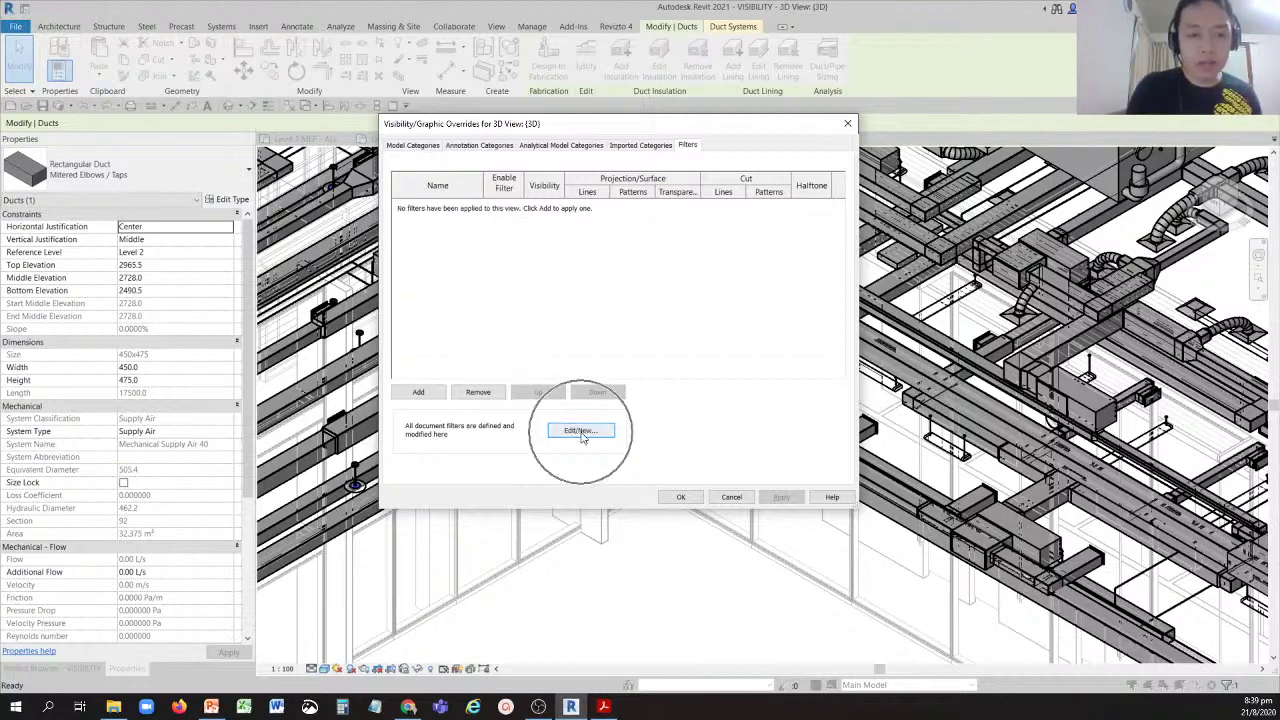
click(420, 393)
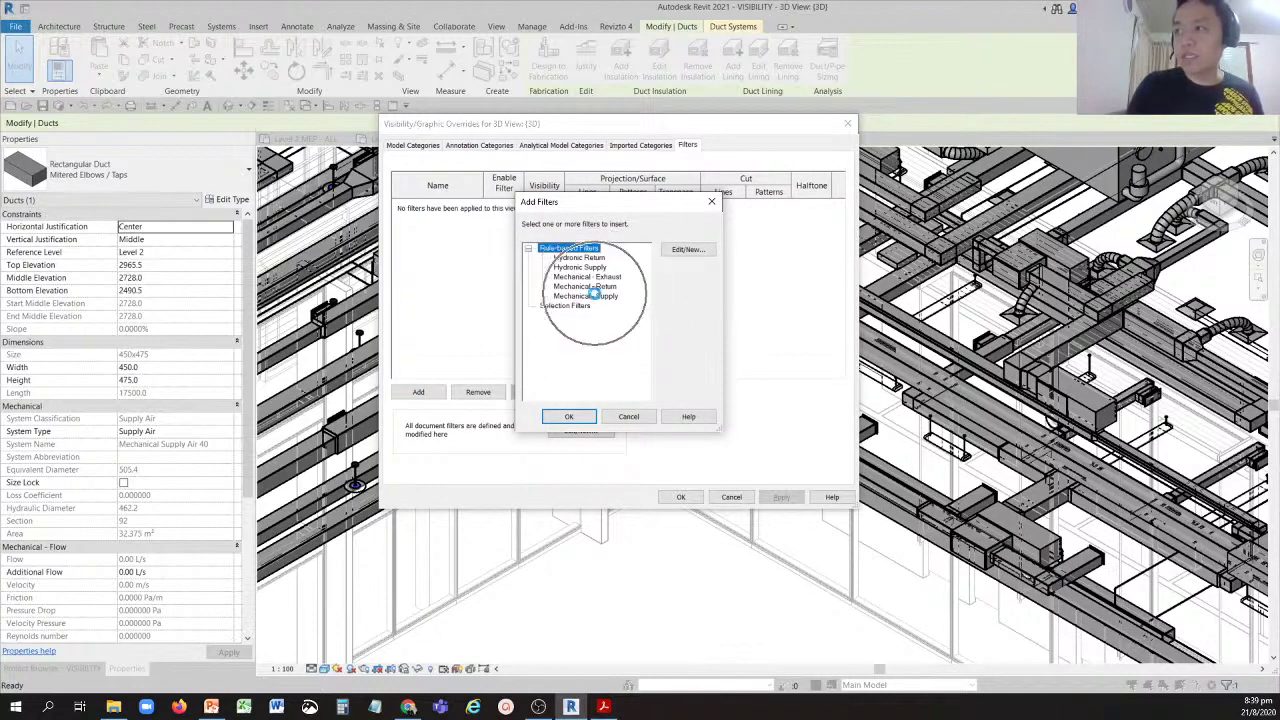
click(580, 296)
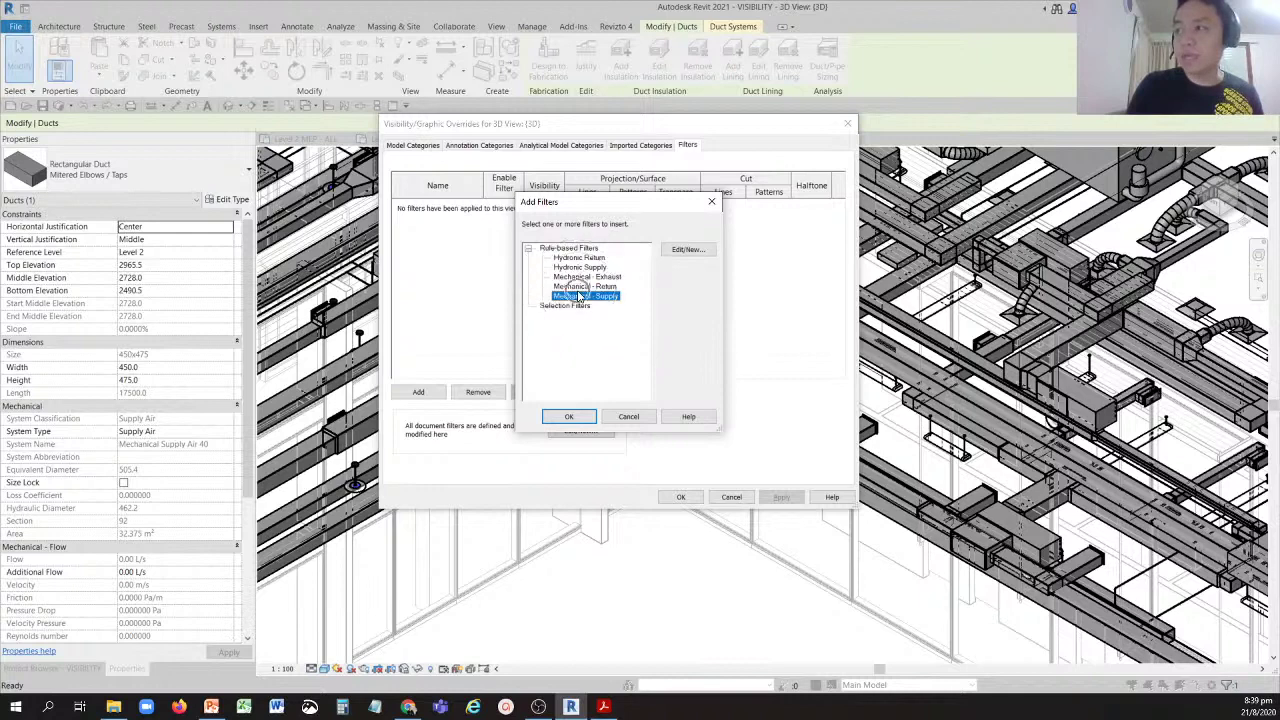
click(568, 416)
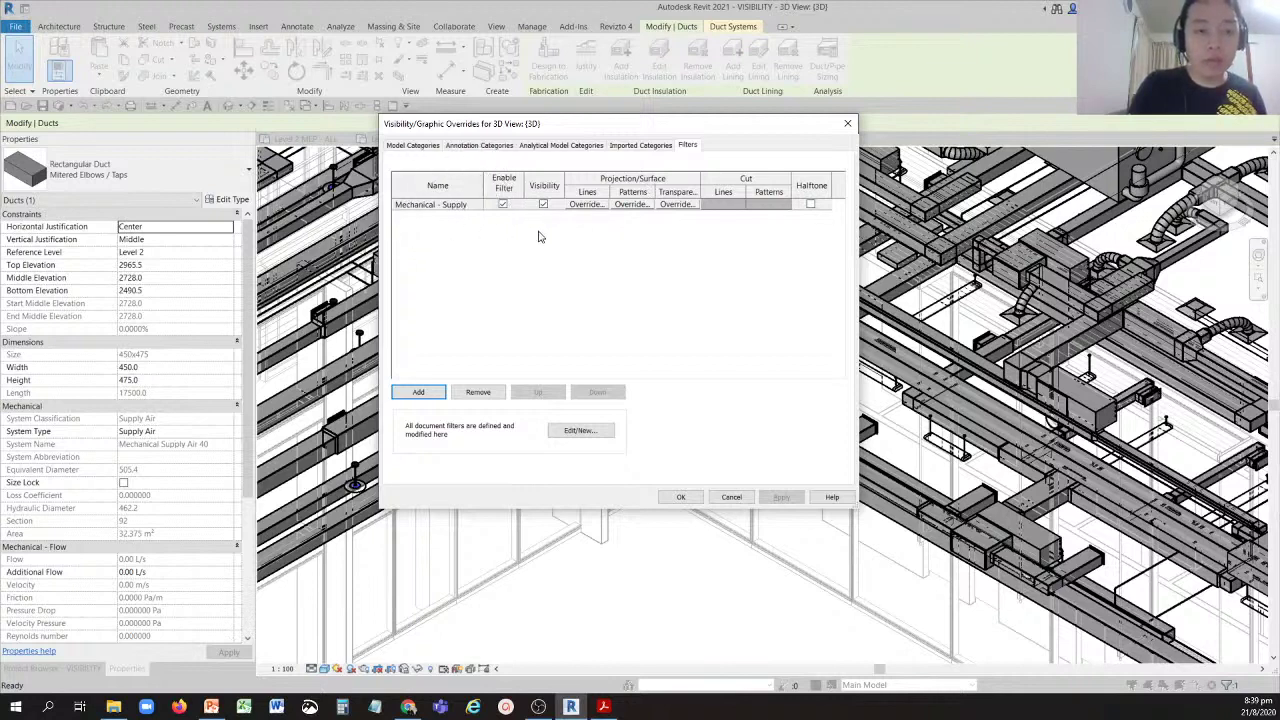
Set Mechanical - Supply's surface pattern override to a solid fill foreground in blue.
click(631, 205)
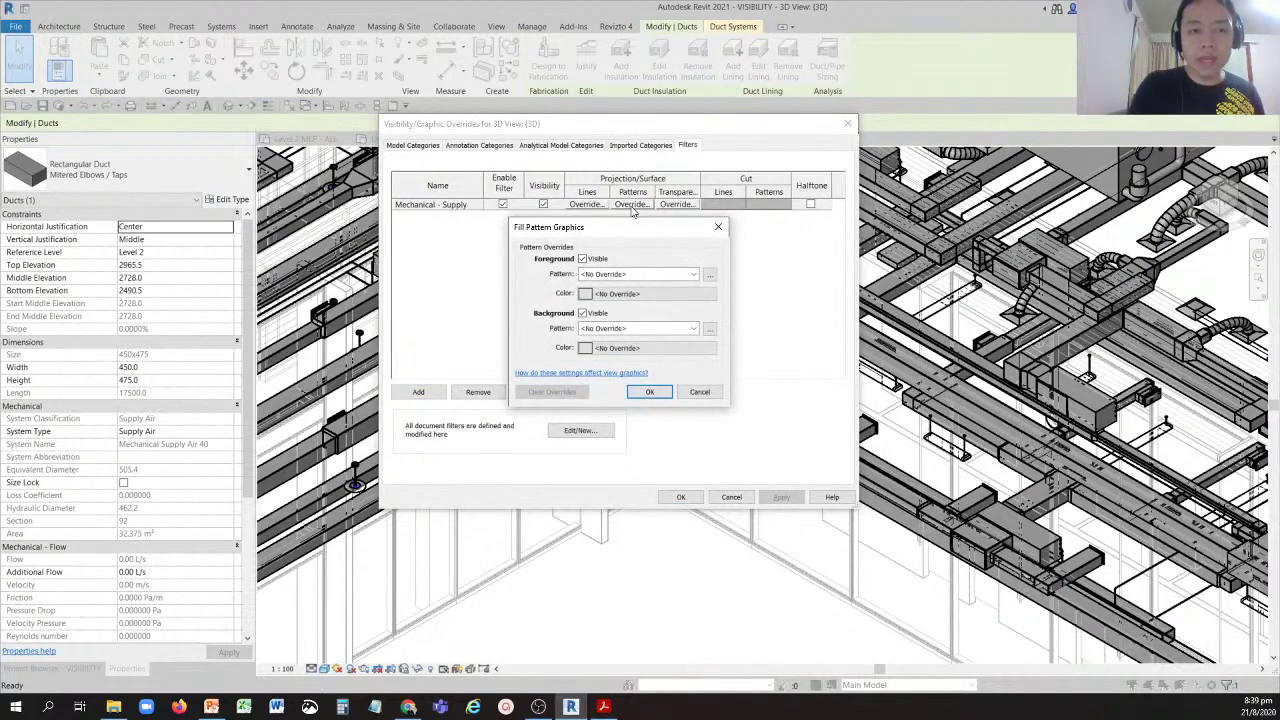
click(634, 275)
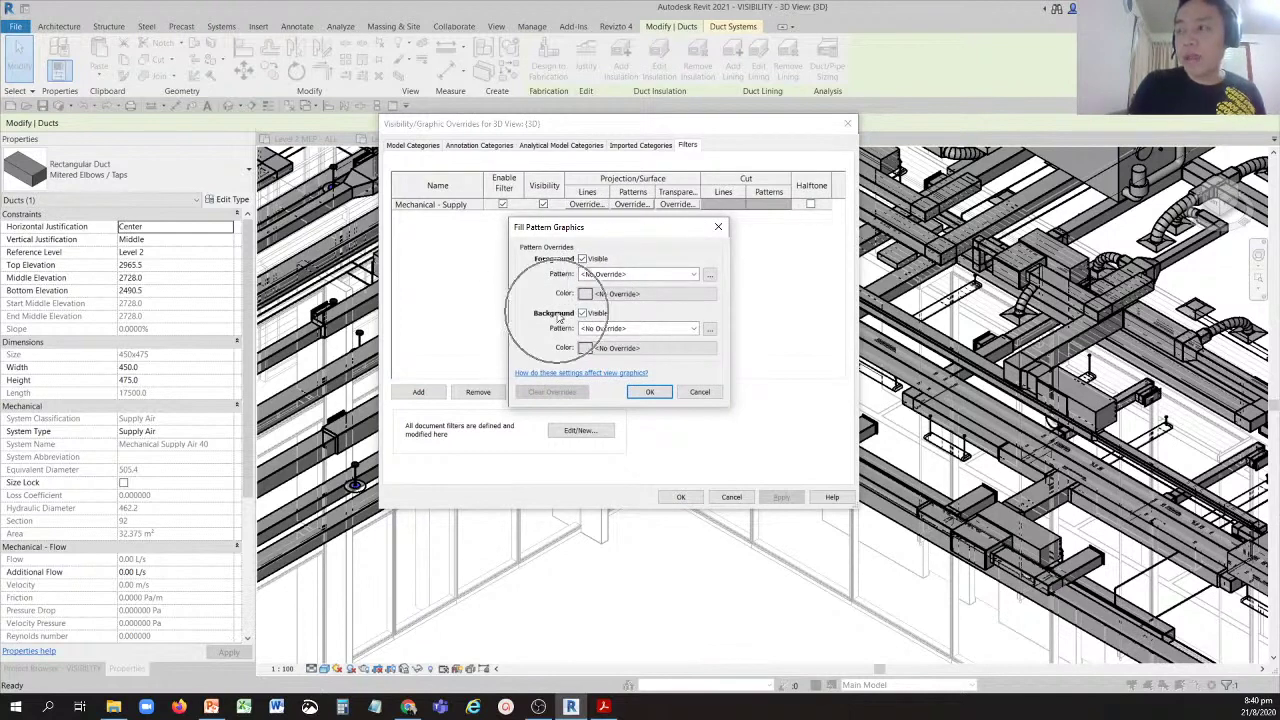
click(627, 275)
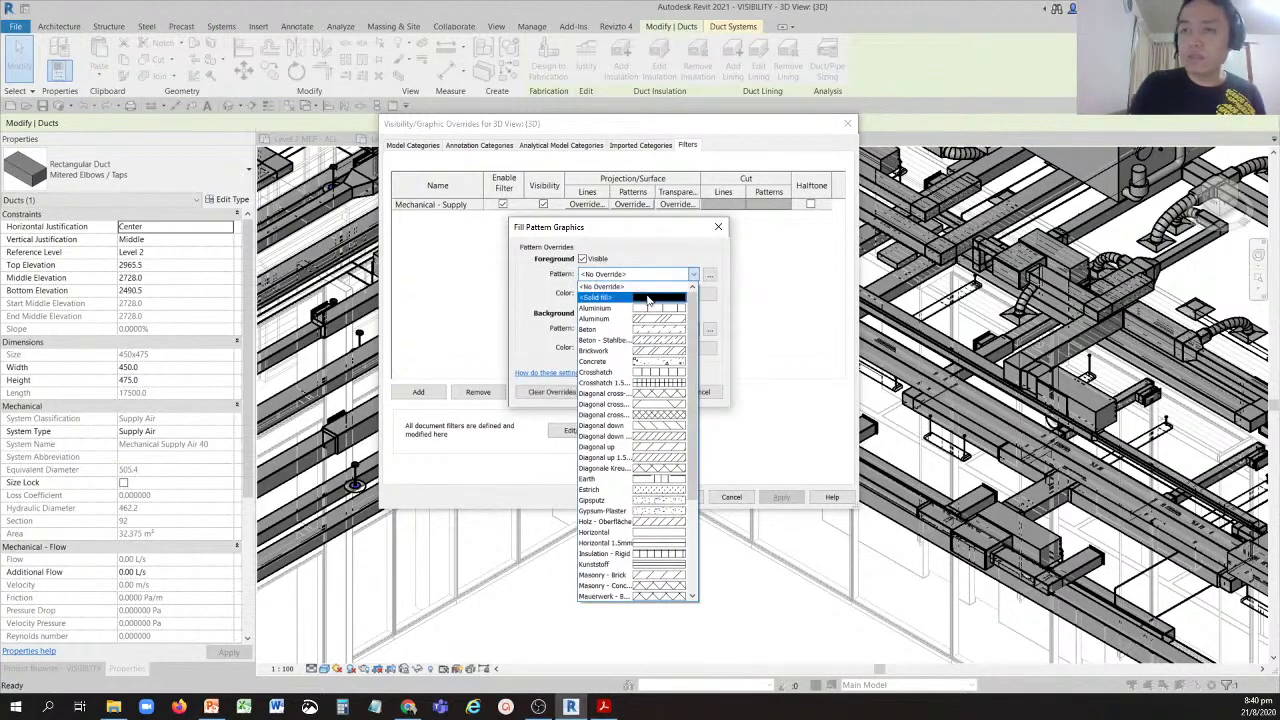
click(648, 298)
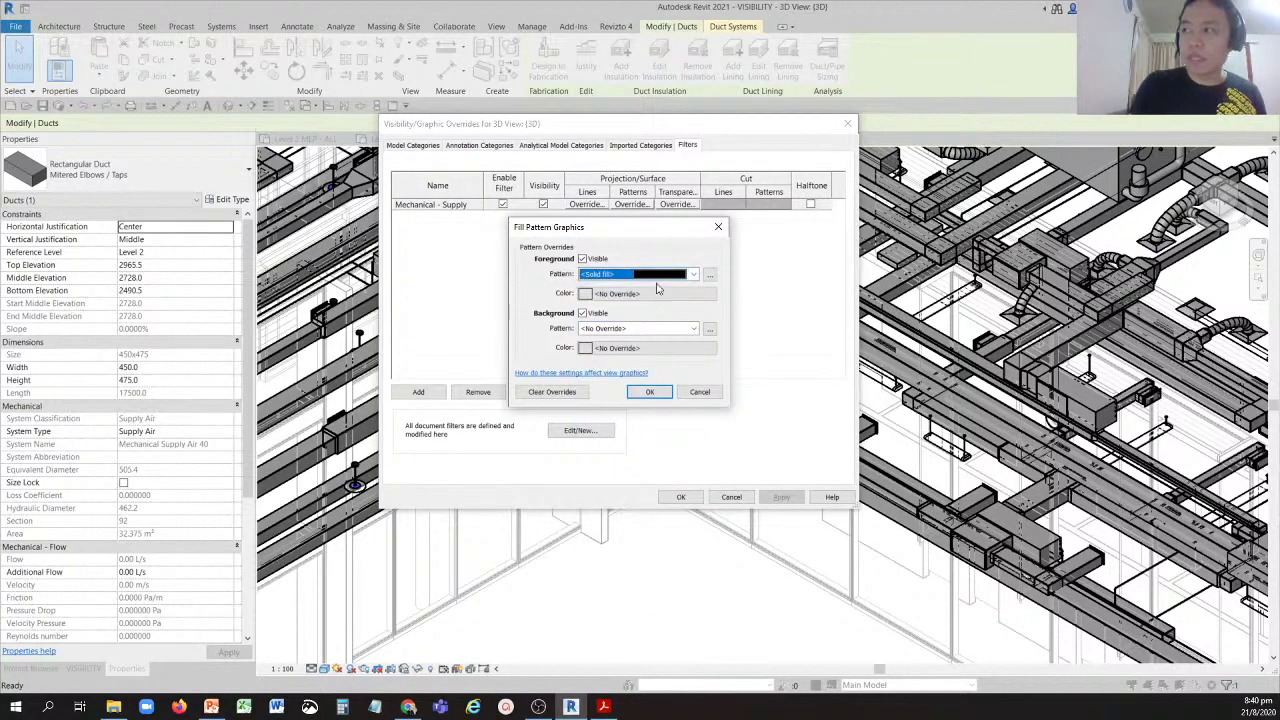
click(606, 297)
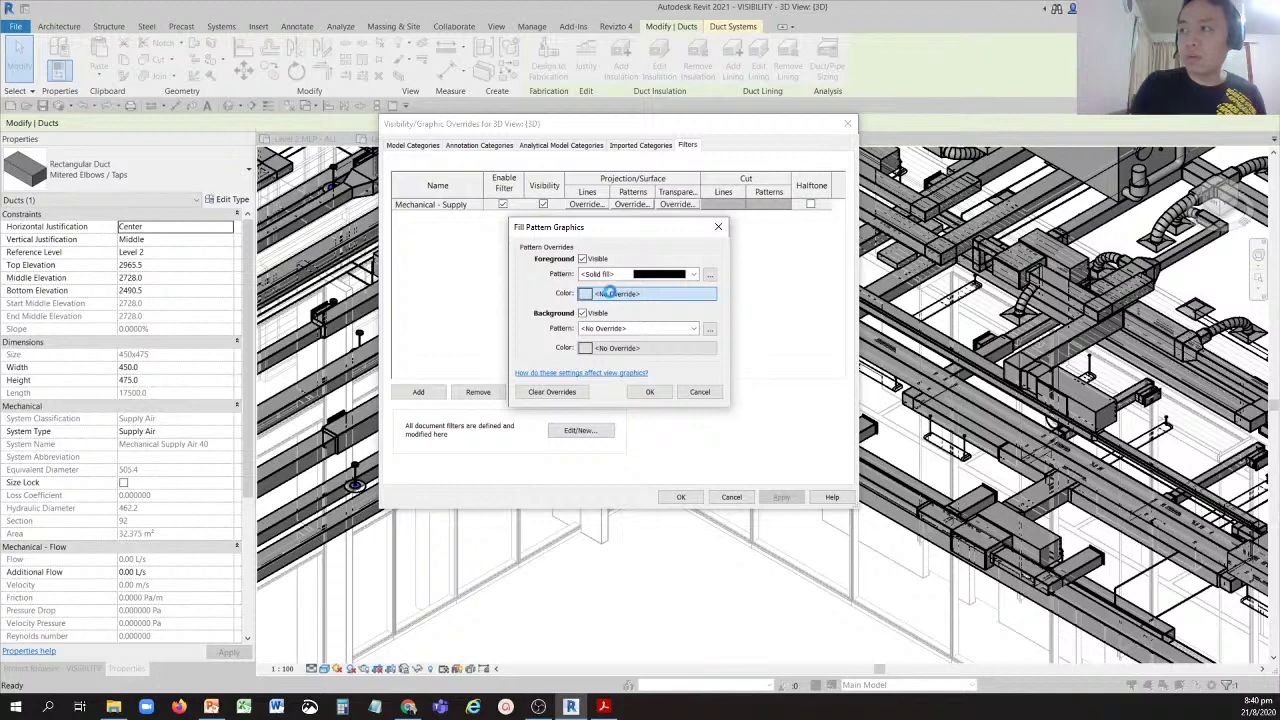
click(609, 292)
click(569, 328)
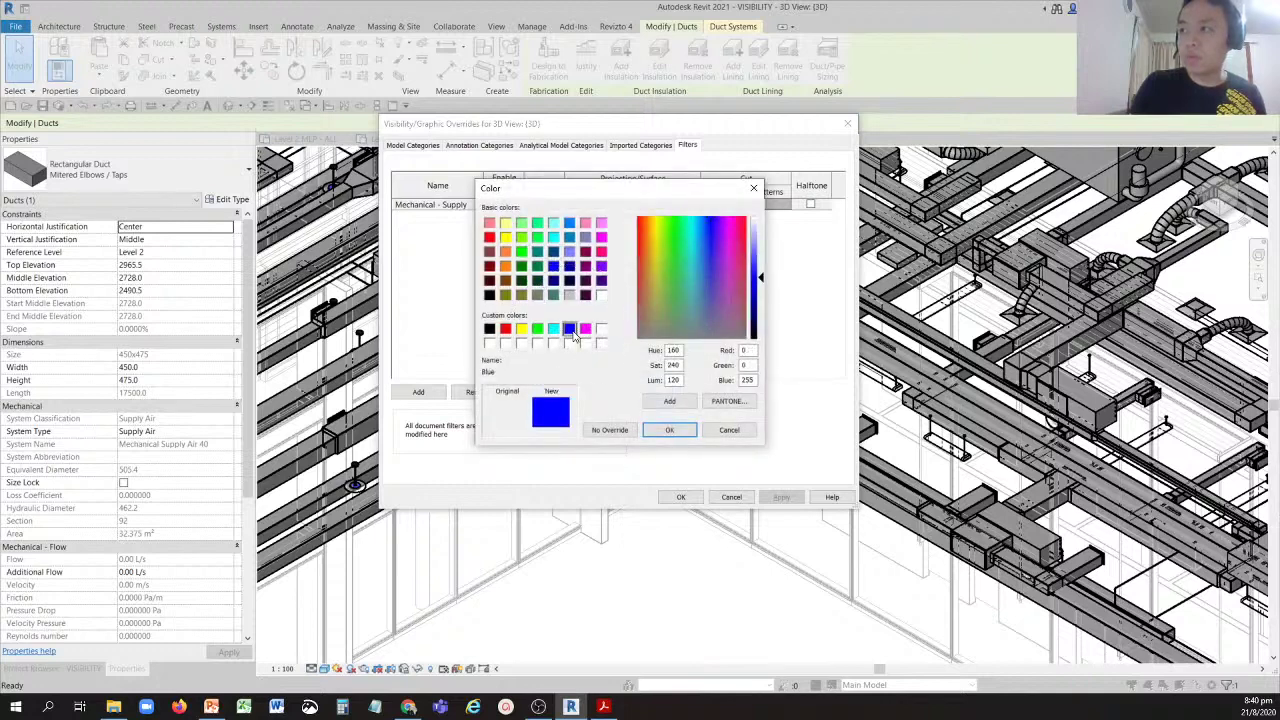
click(667, 432)
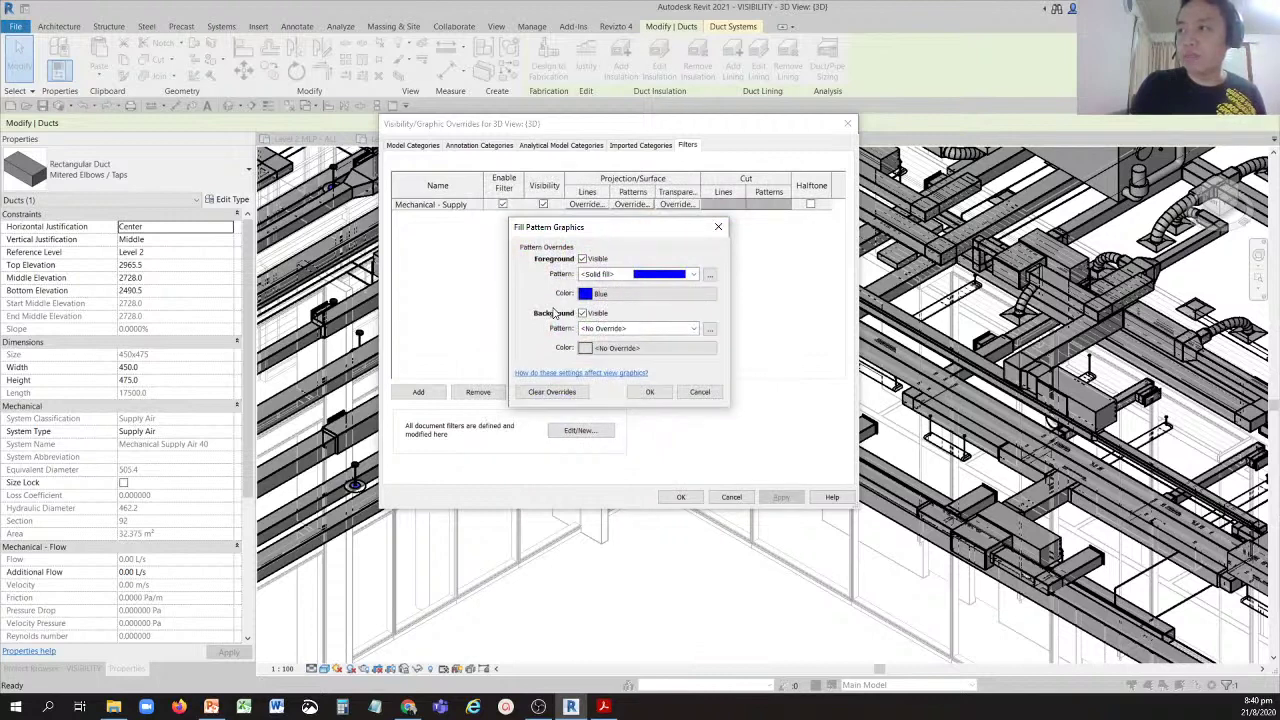
click(650, 392)
Check the Mechanical - Supply transparency override and leave it at 0.
click(622, 205)
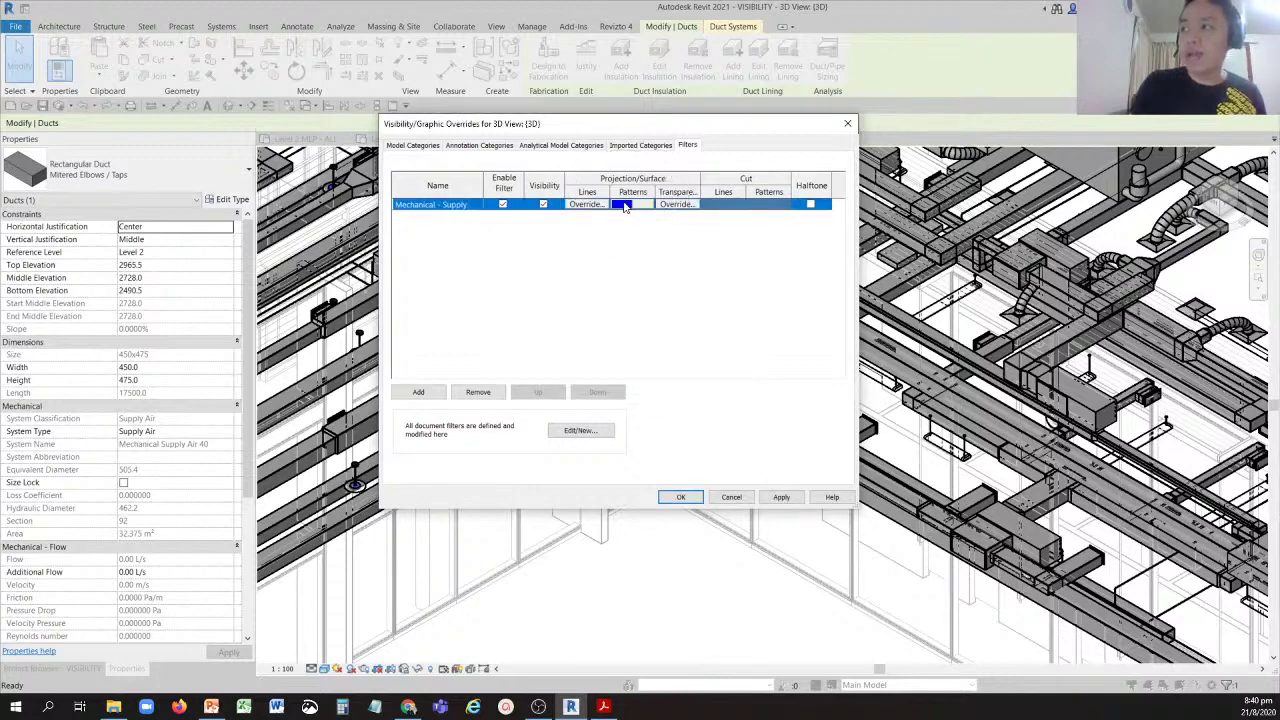
click(622, 205)
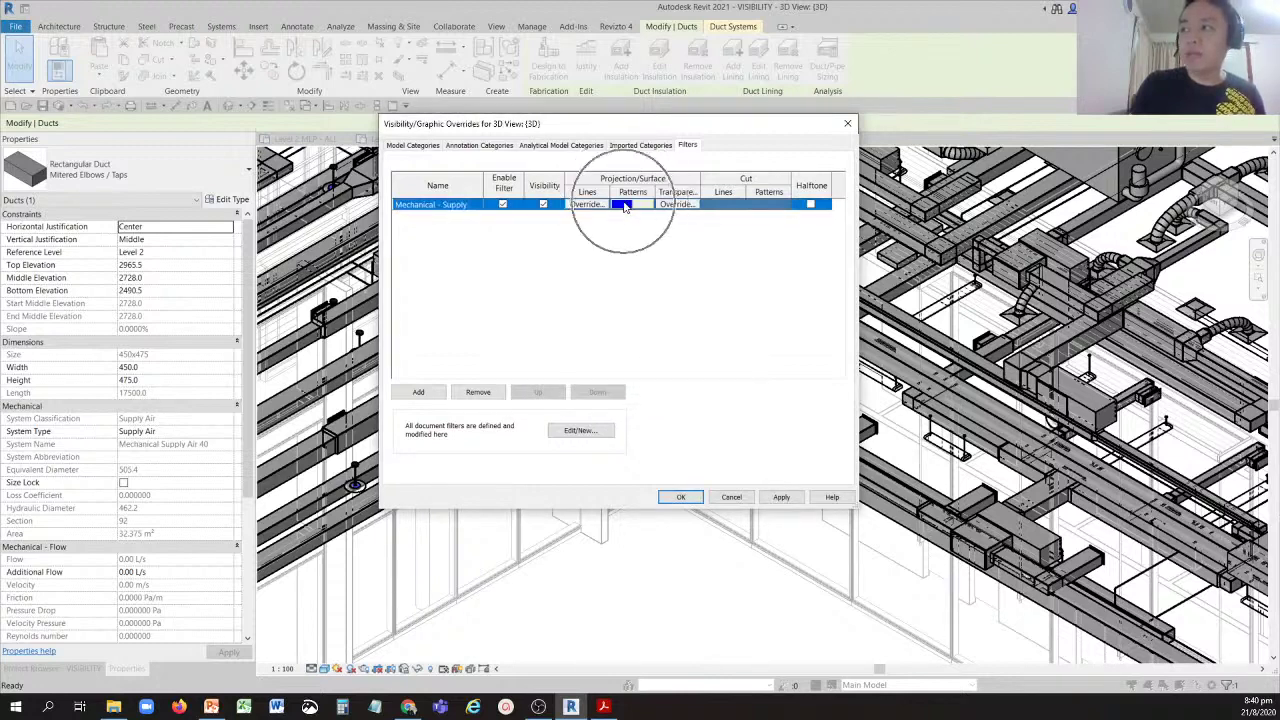
click(676, 204)
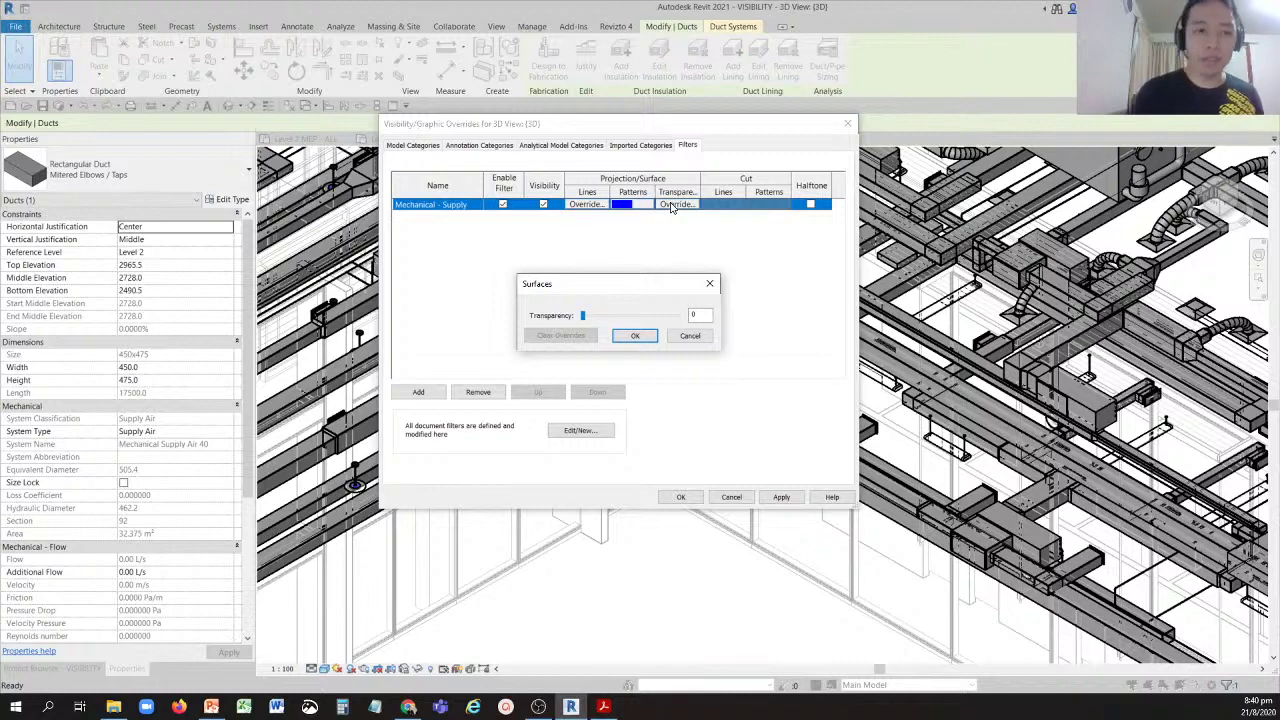
click(691, 336)
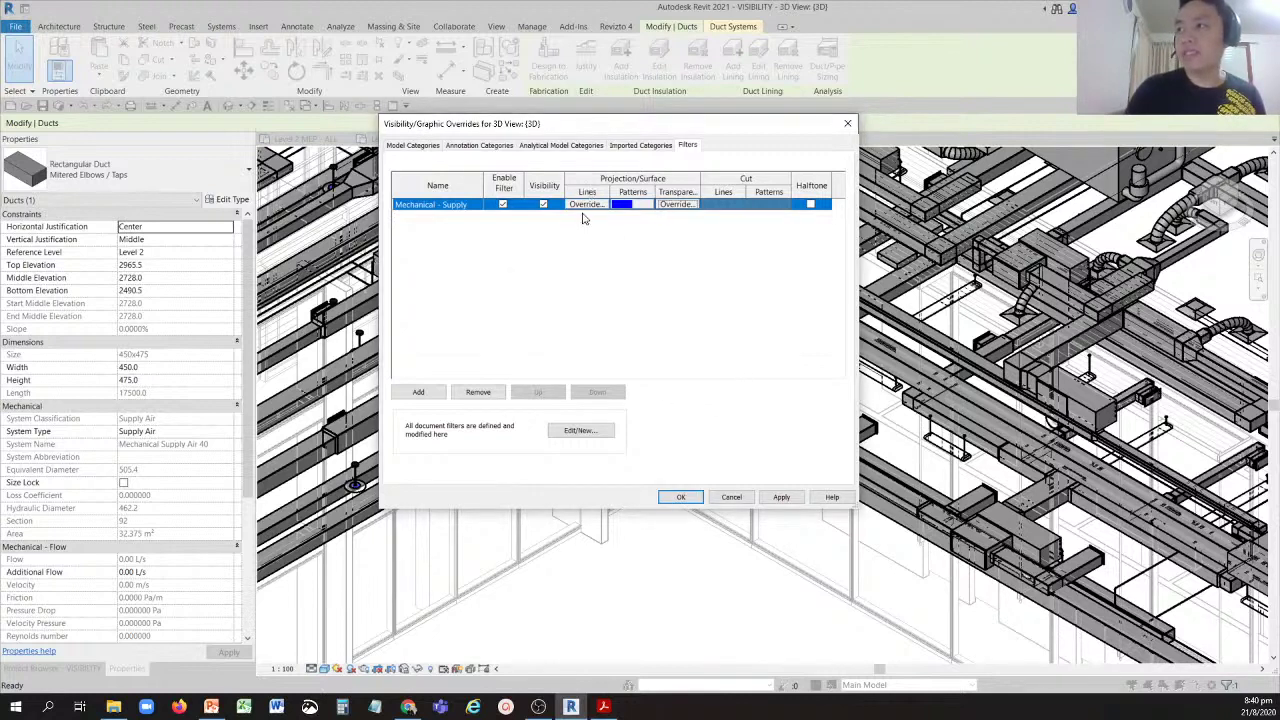
Apply the overrides, deselect, and orbit the 3D view to see supply ducts in solid blue.
click(587, 203)
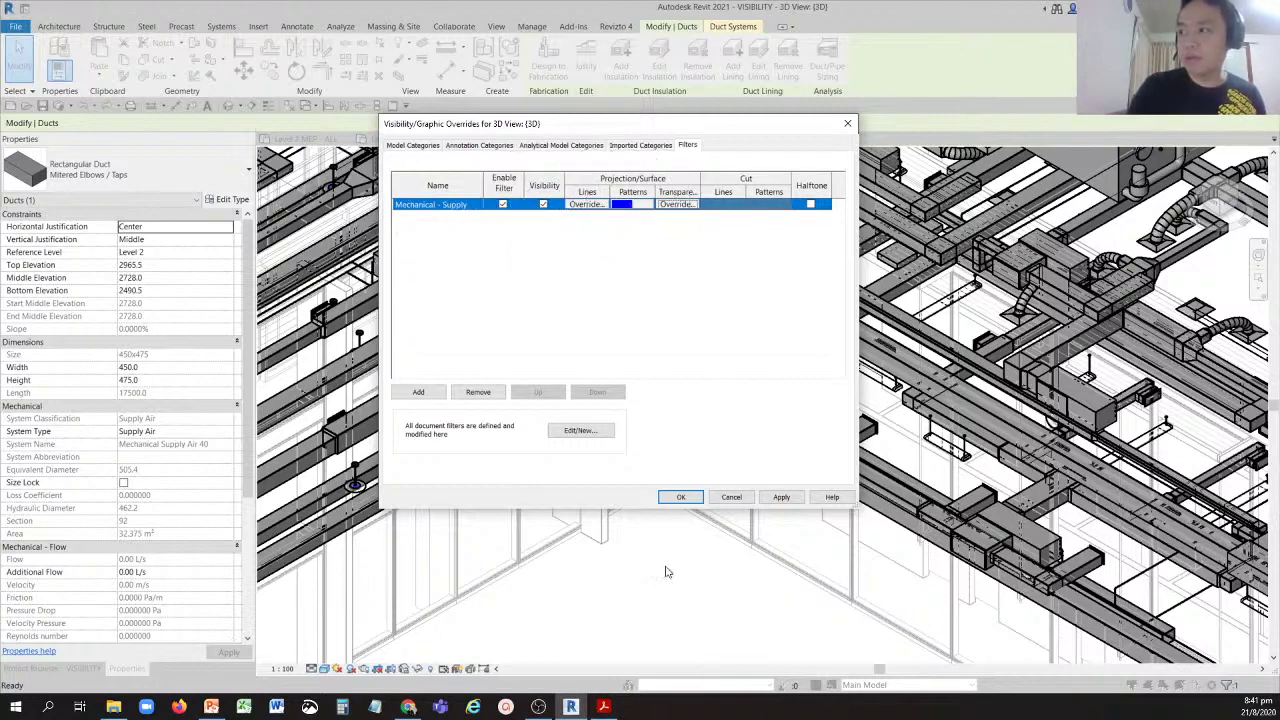
click(679, 498)
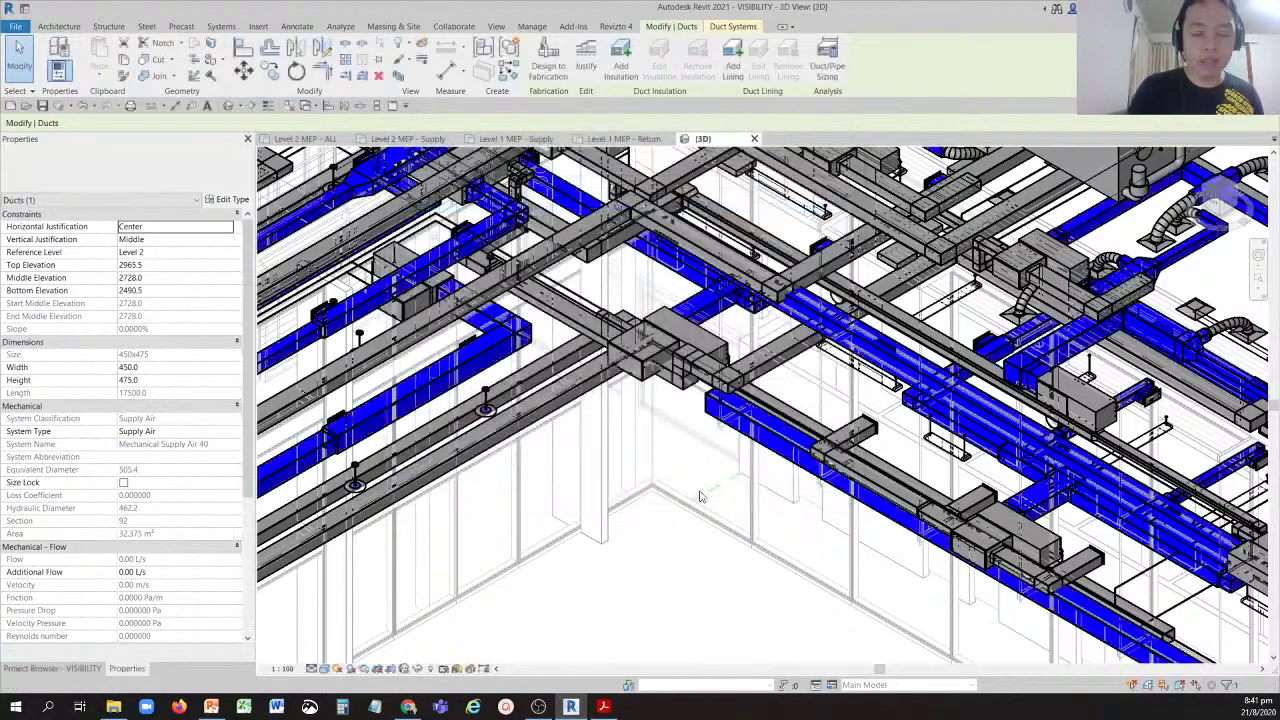
key(Escape)
scroll(698, 456, down, 3)
shift+middle_drag(698, 456, 840, 437)
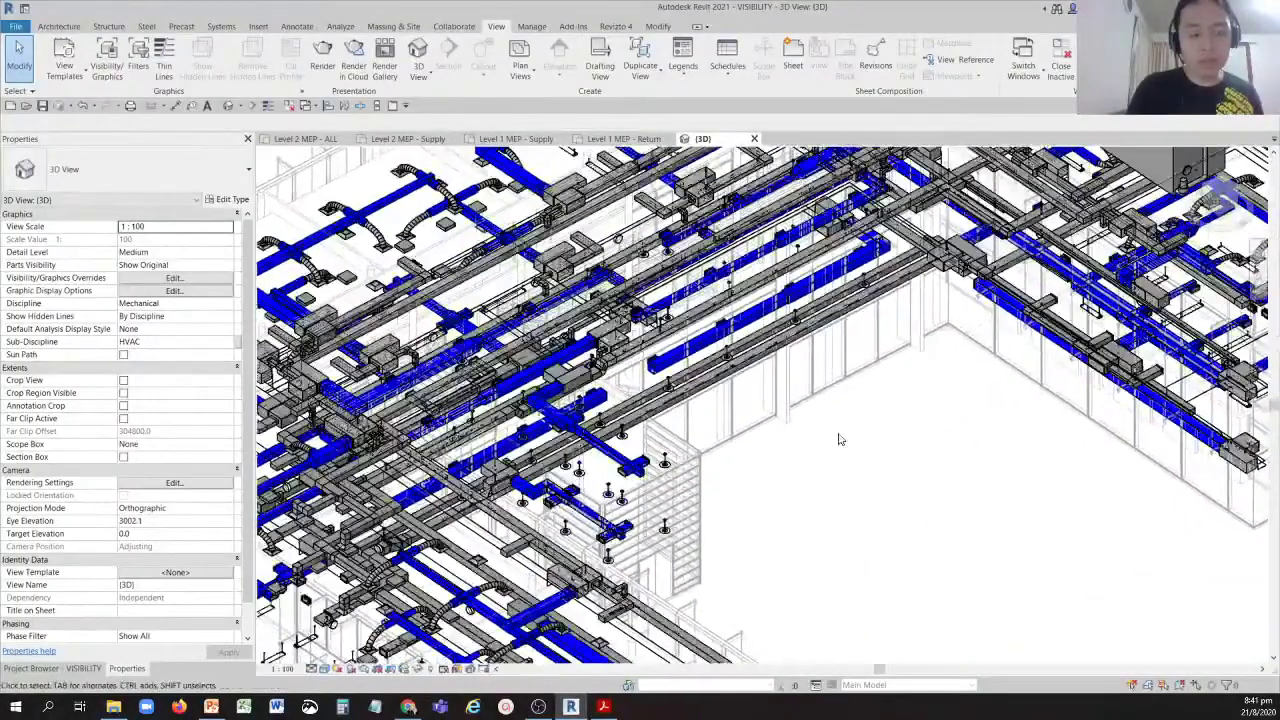
Add the Mechanical - Exhaust filter to the 3D view with visibility unchecked.
click(199, 281)
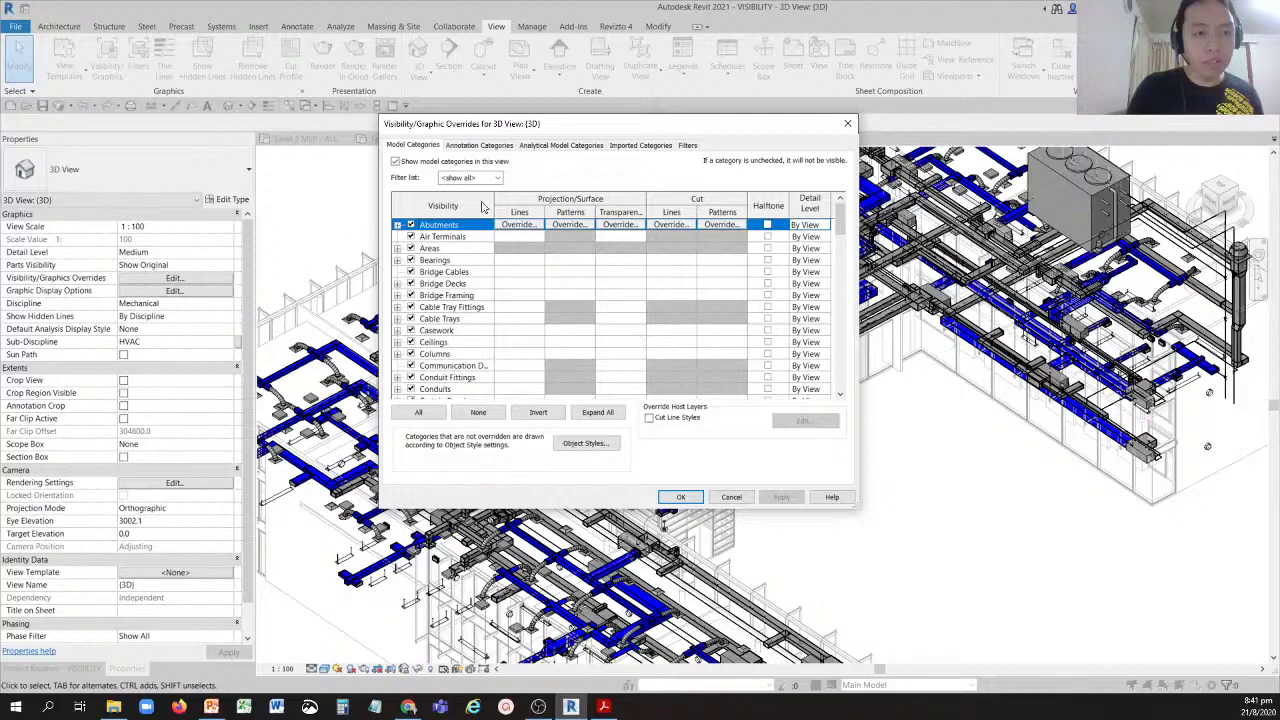
click(687, 146)
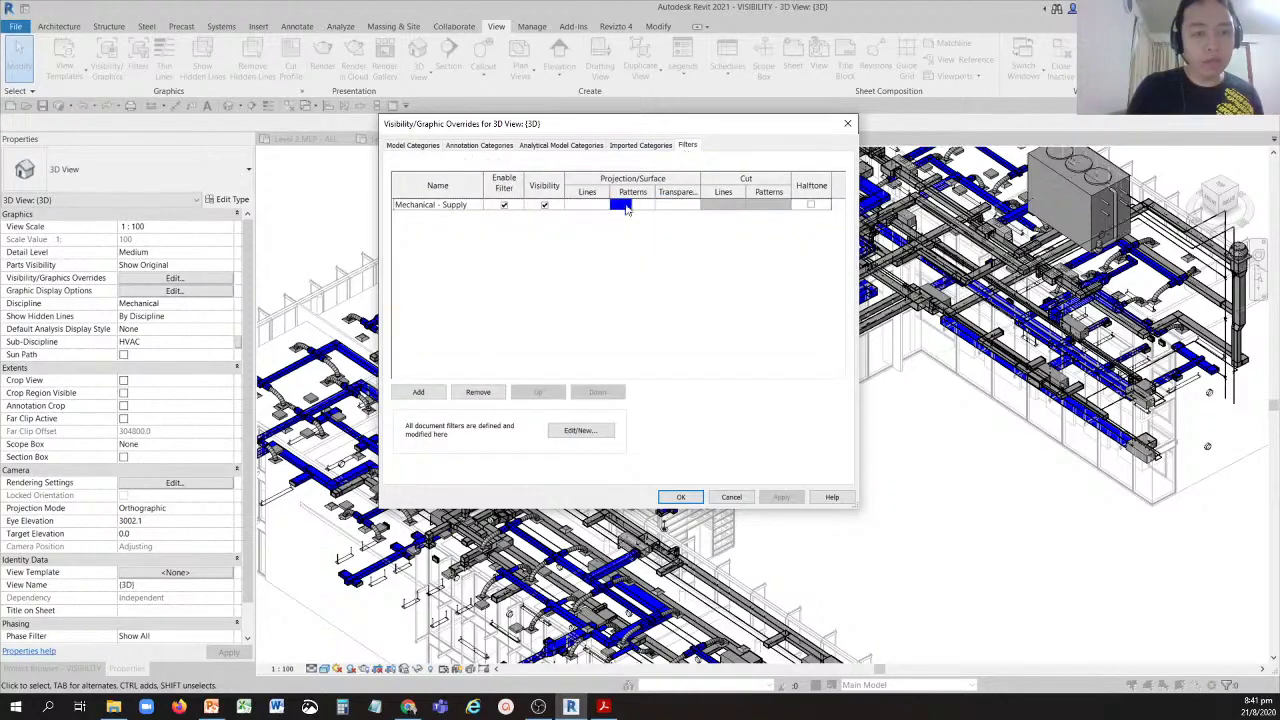
click(419, 392)
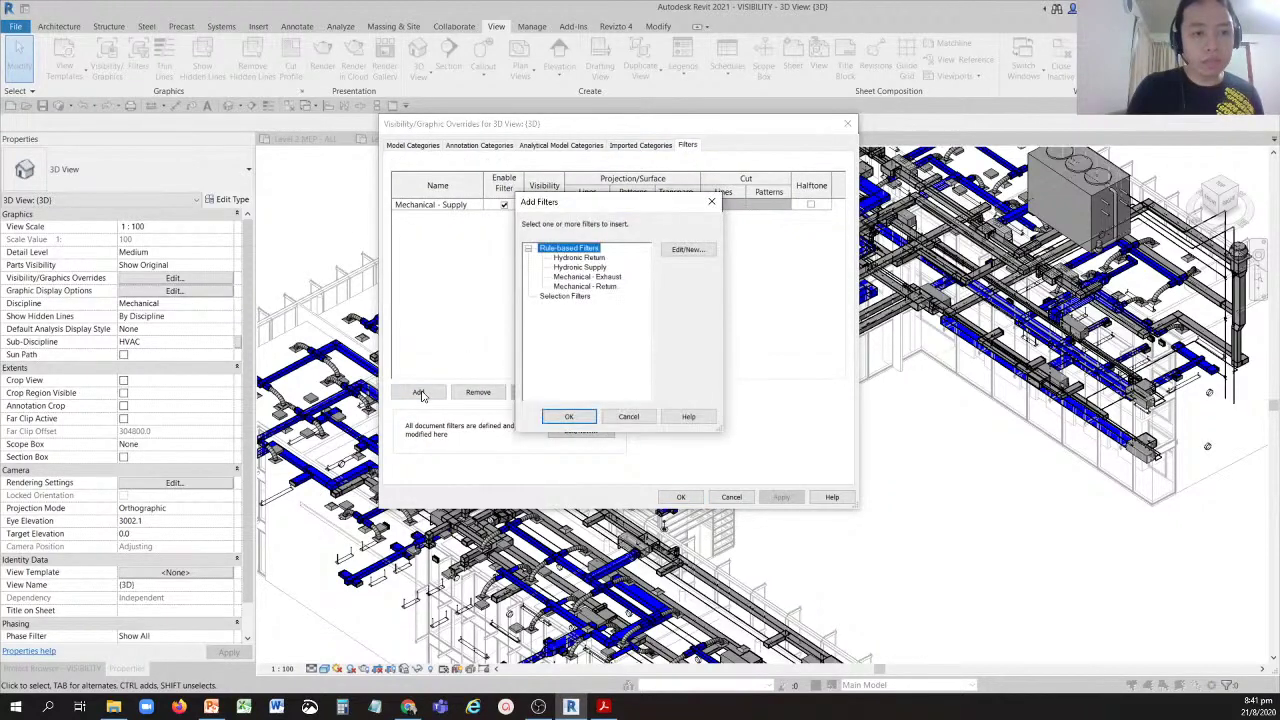
click(580, 277)
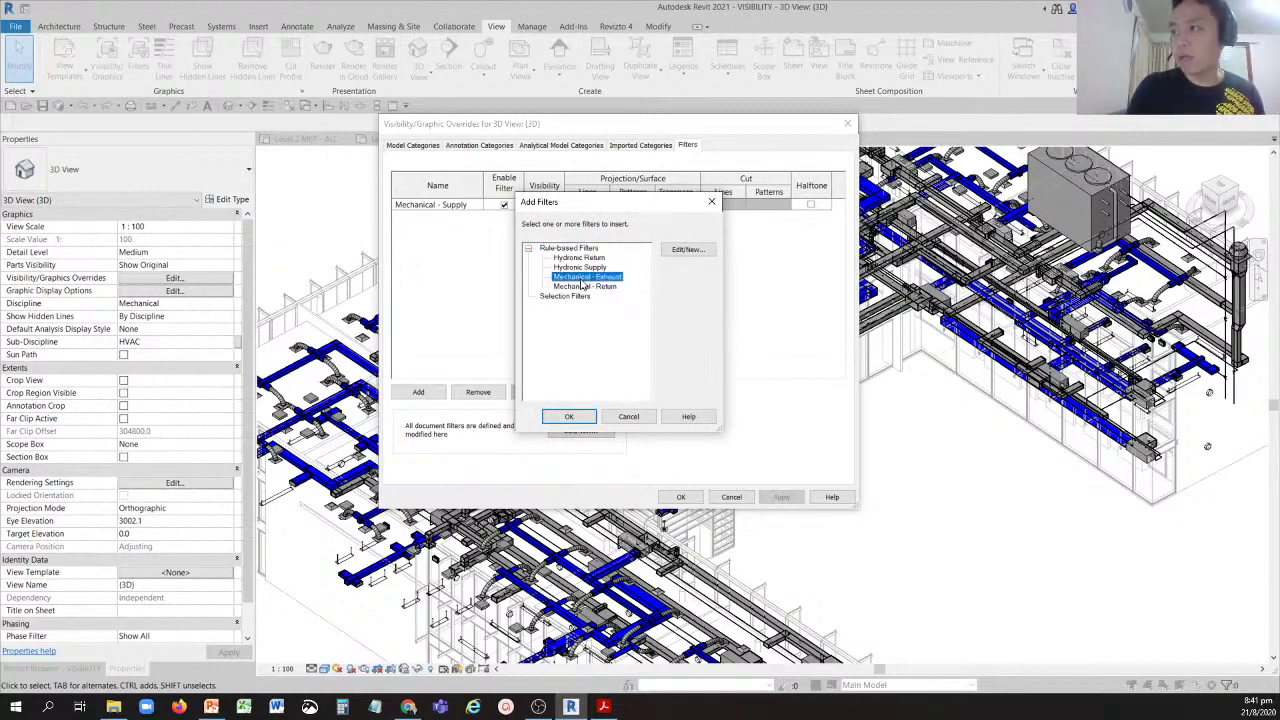
click(568, 416)
click(544, 217)
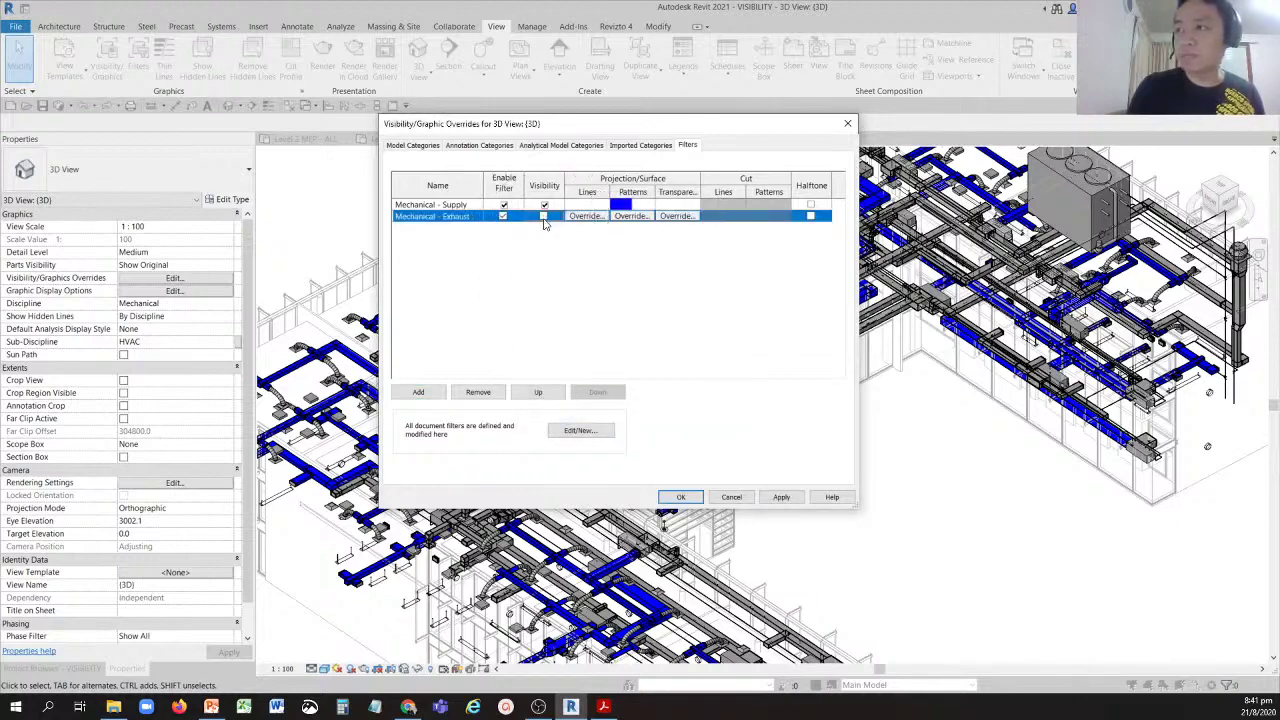
click(677, 497)
scroll(511, 473, down, 4)
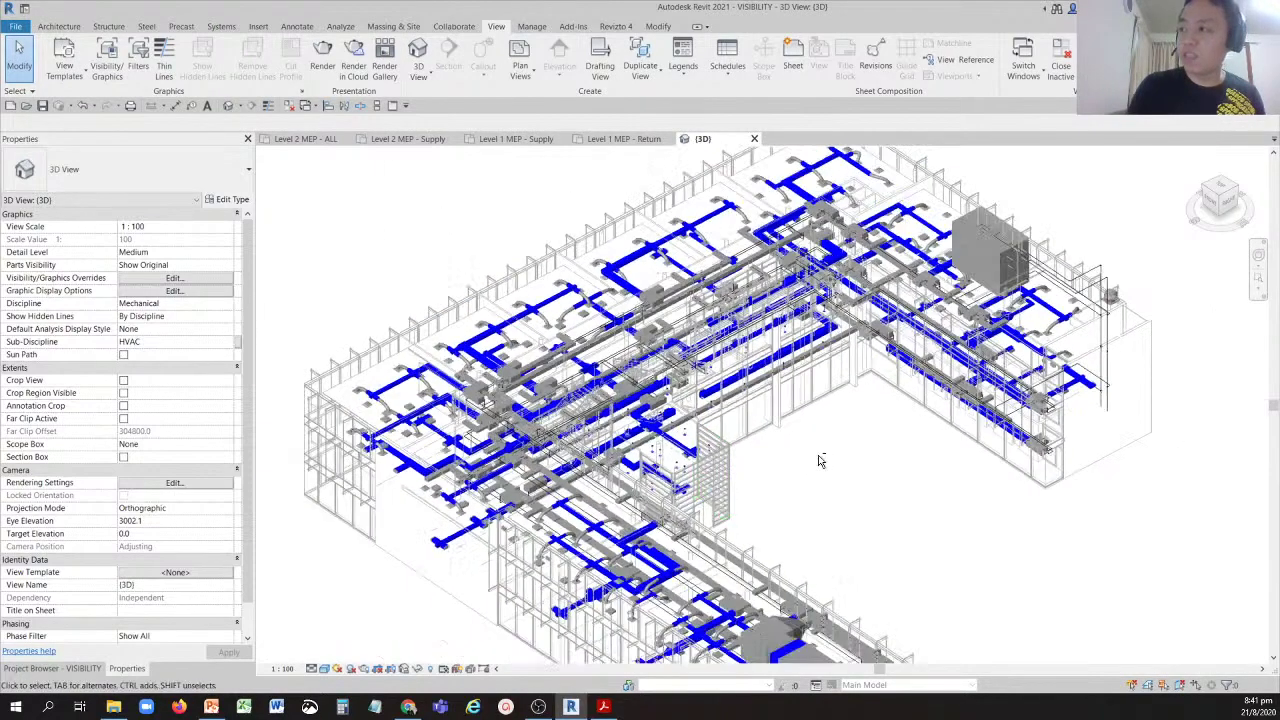
shift+middle_drag(760, 400, 798, 385)
Add the Mechanical - Return filter to the 3D view with visibility unchecked.
click(166, 278)
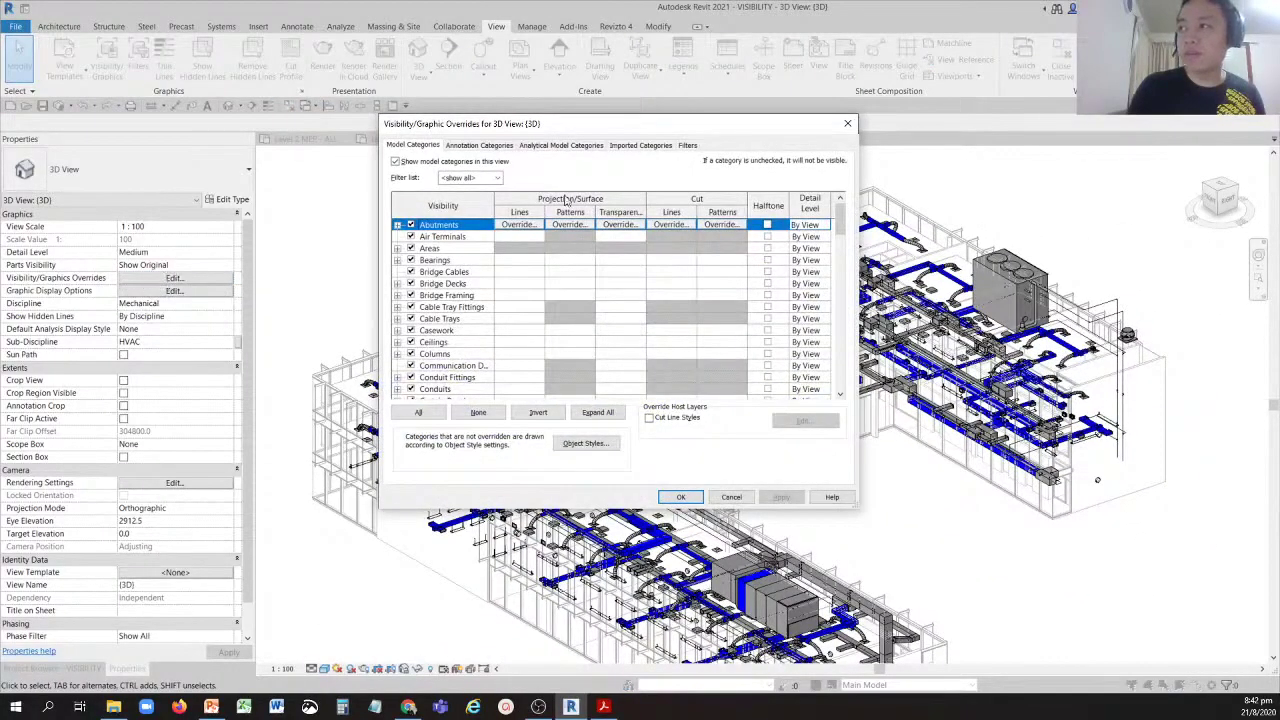
click(685, 147)
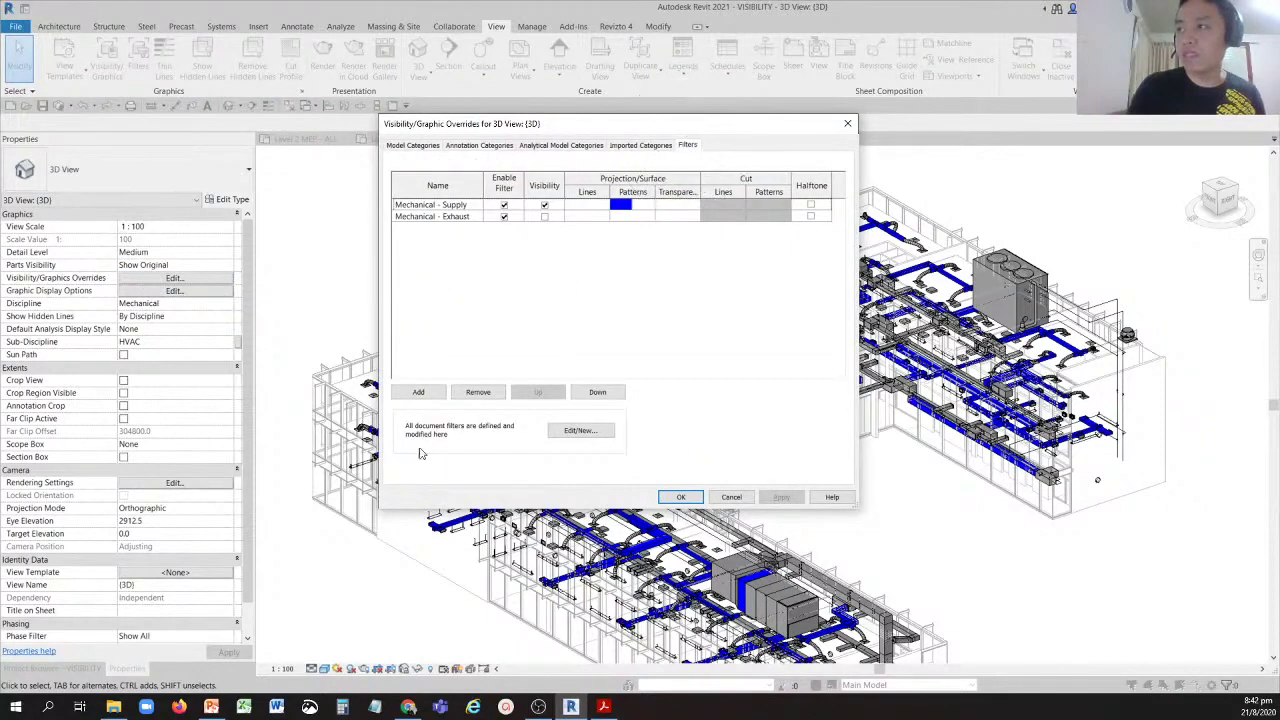
click(418, 392)
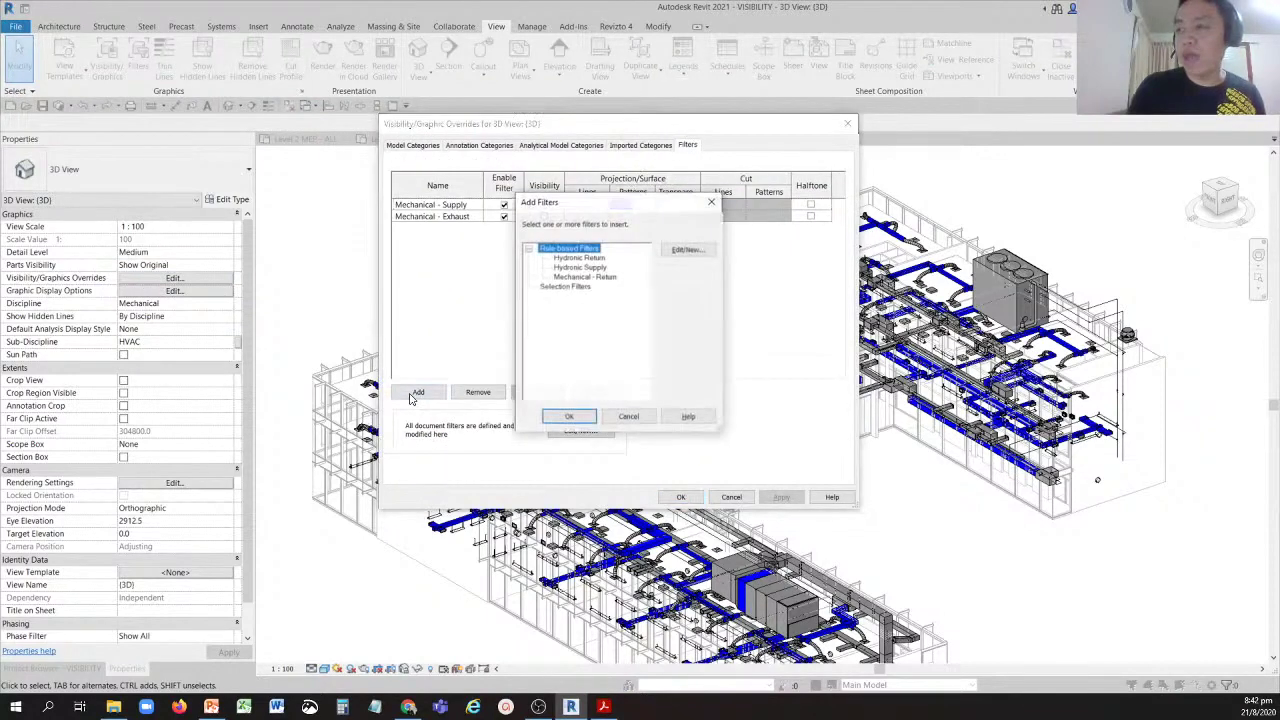
click(586, 277)
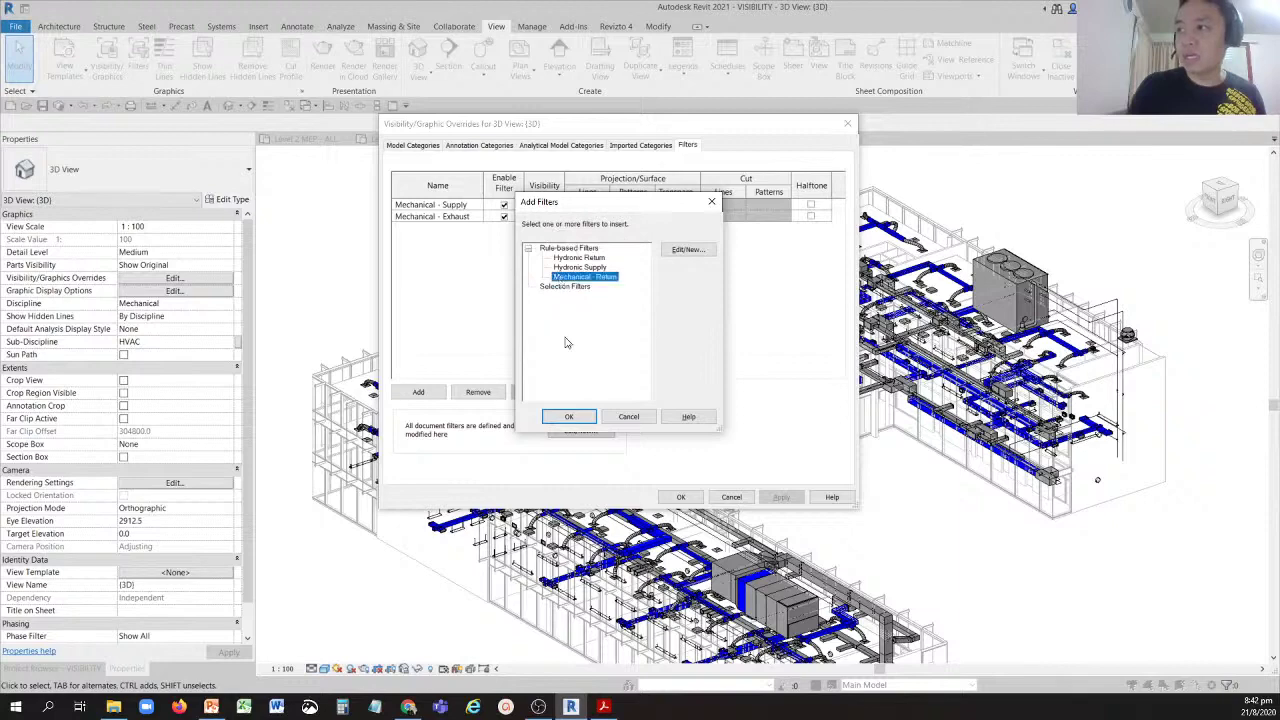
click(568, 416)
click(544, 217)
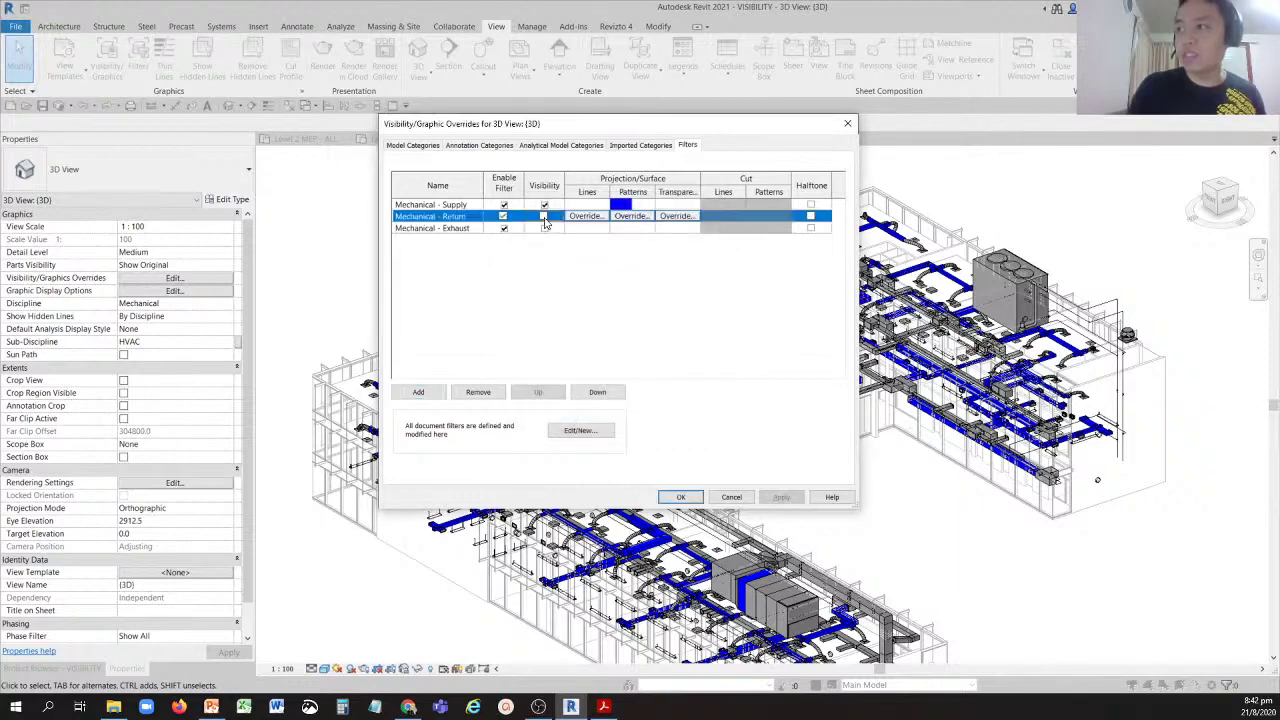
click(680, 497)
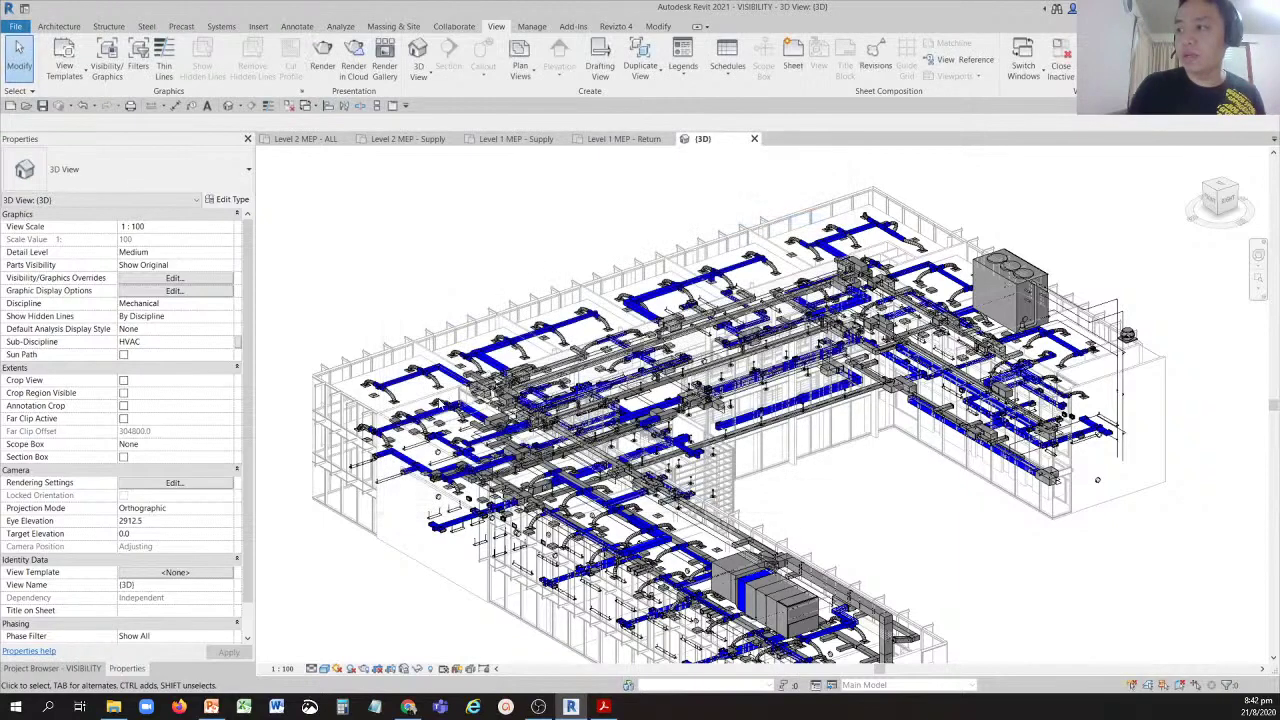
Orbit and zoom to a diffuser and confirm its Supply Air system classification.
shift+middle_drag(790, 520, 510, 310)
scroll(597, 589, up, 6)
scroll(507, 308, up, 4)
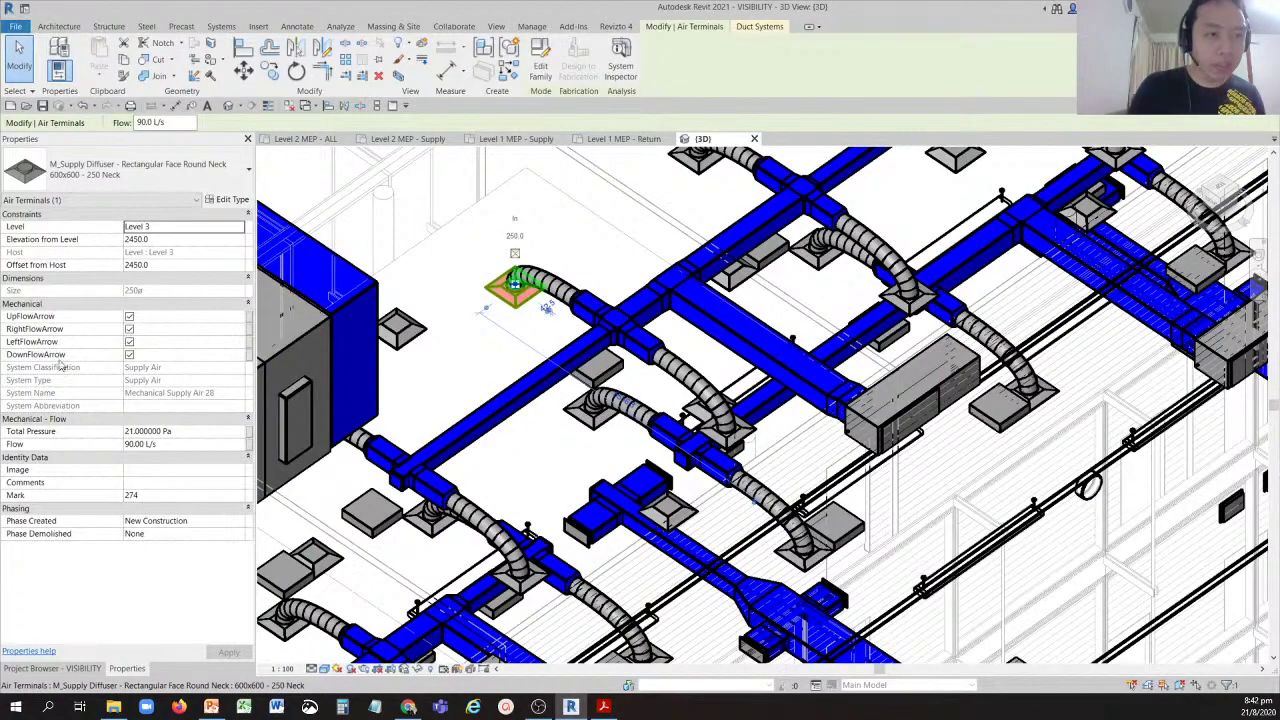
click(134, 371)
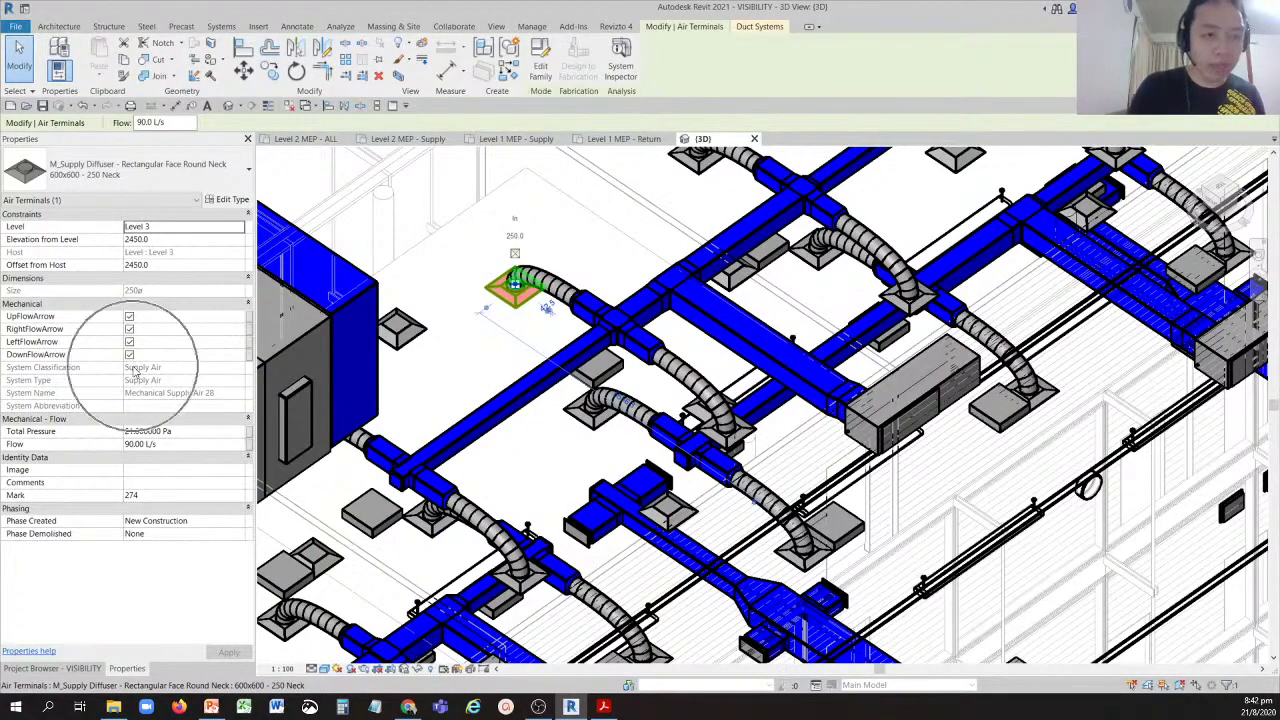
click(134, 372)
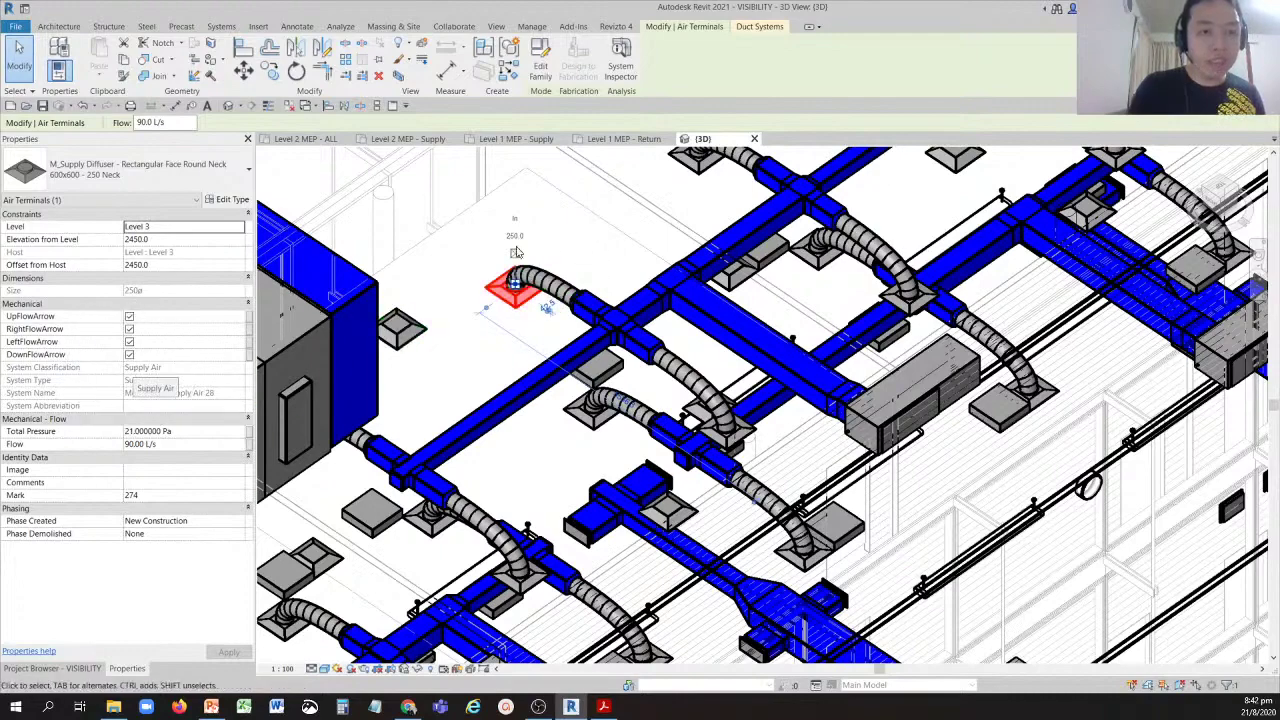
Inspect the flex duct feeding the diffuser, then pan across the blue supply duct network.
scroll(564, 229, up, 5)
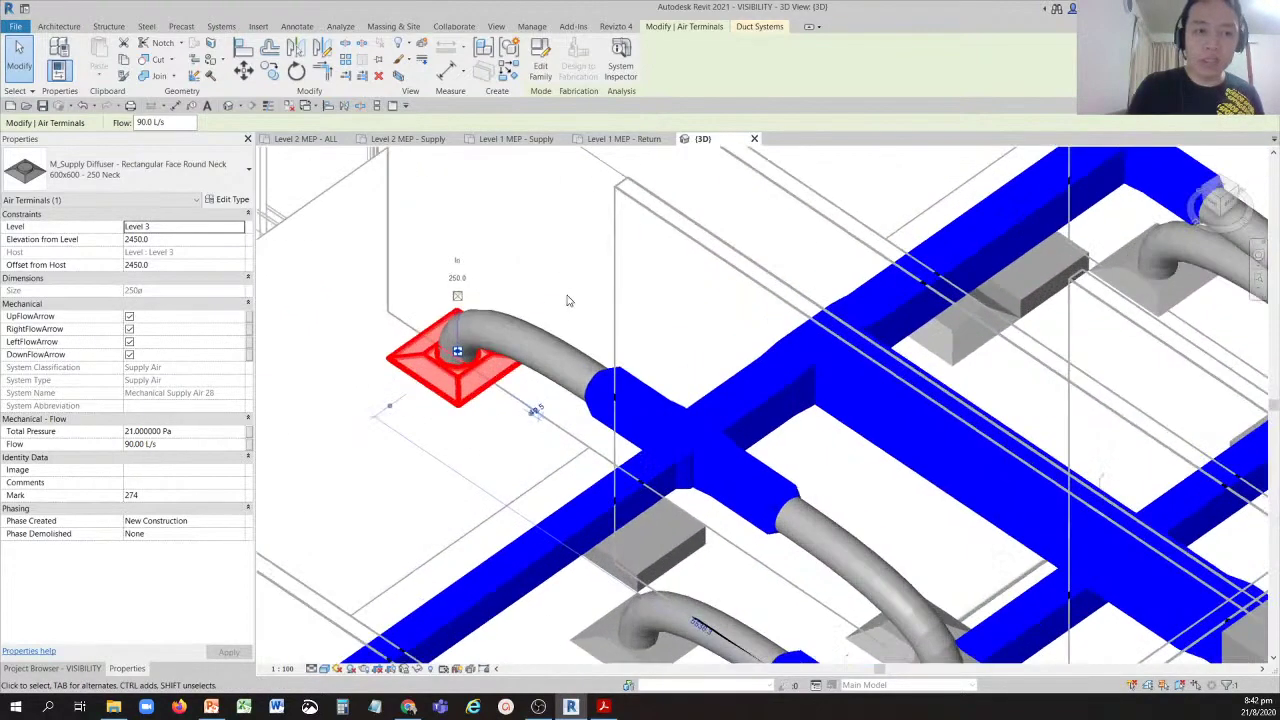
click(564, 346)
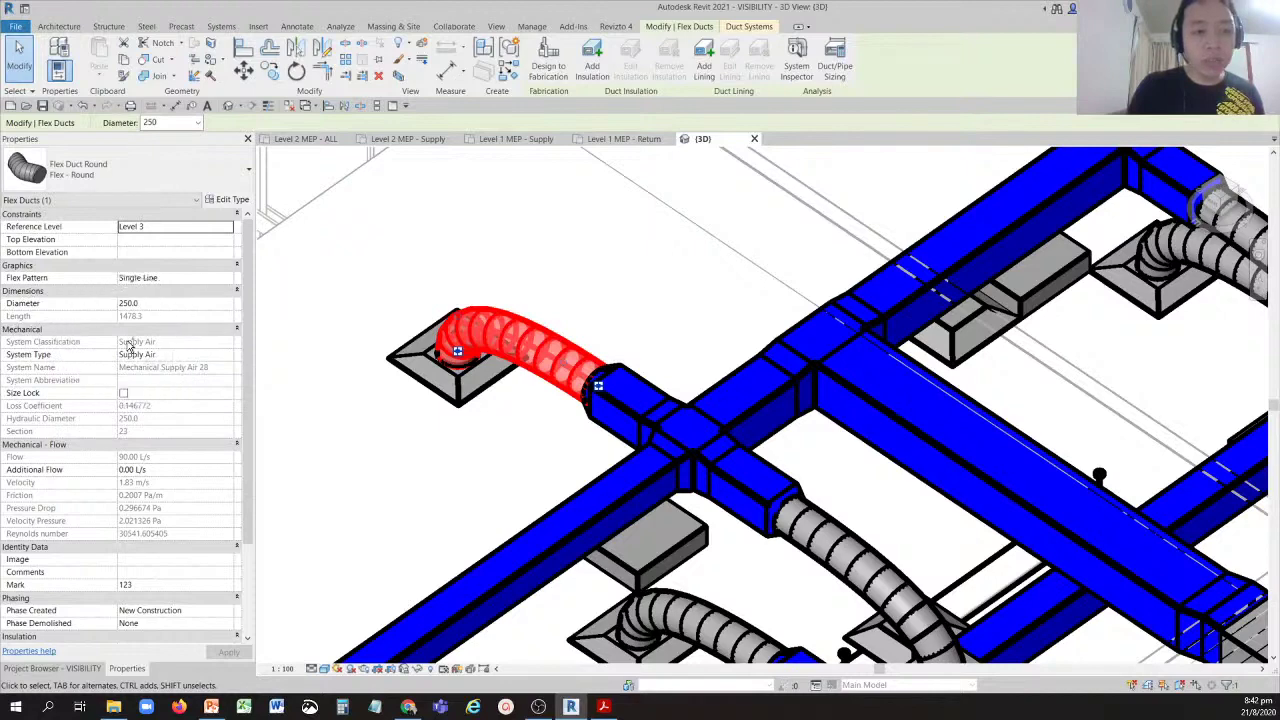
click(535, 269)
scroll(534, 270, down, 3)
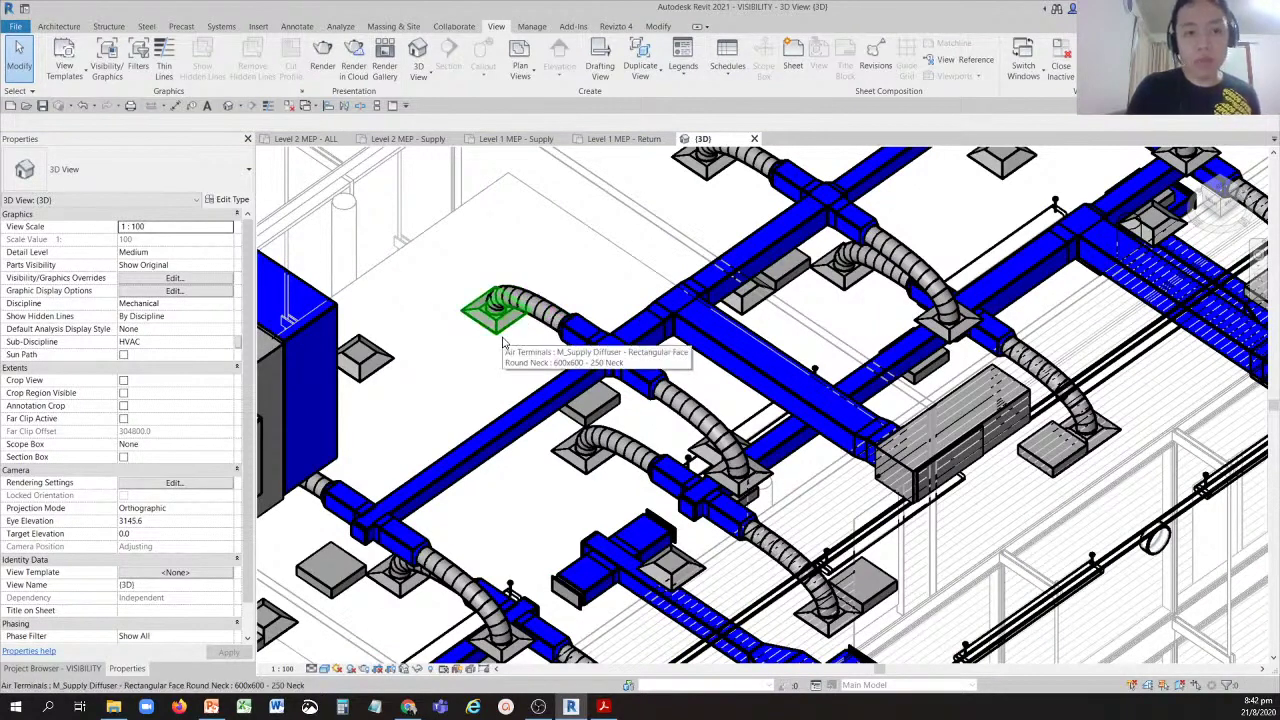
scroll(576, 282, up, 3)
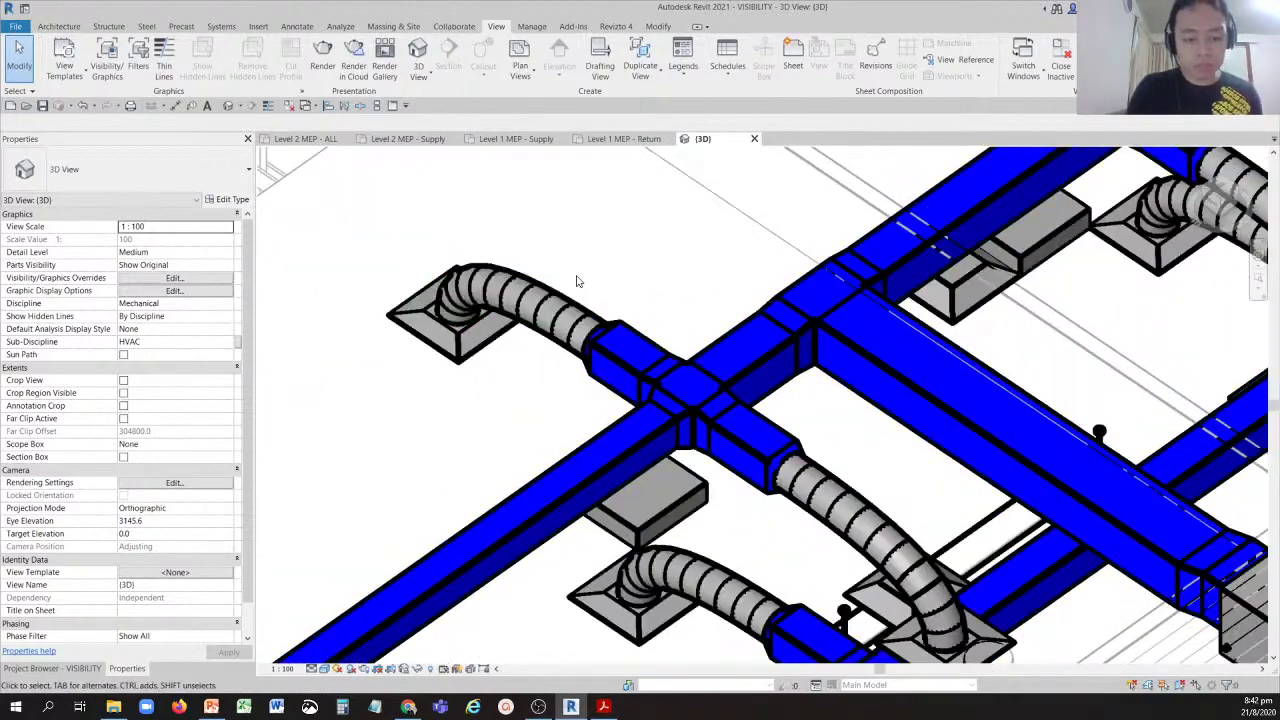
scroll(576, 282, up, 3)
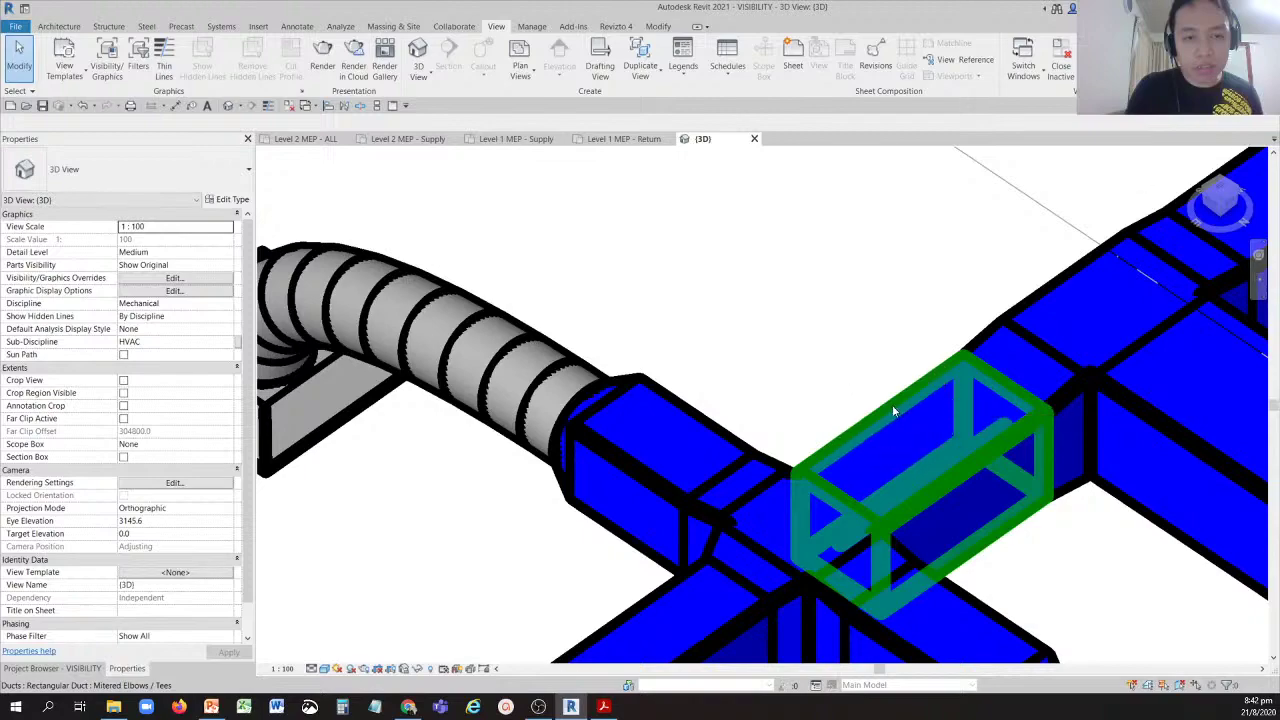
scroll(892, 404, down, 5)
scroll(834, 303, up, 3)
scroll(810, 311, up, 3)
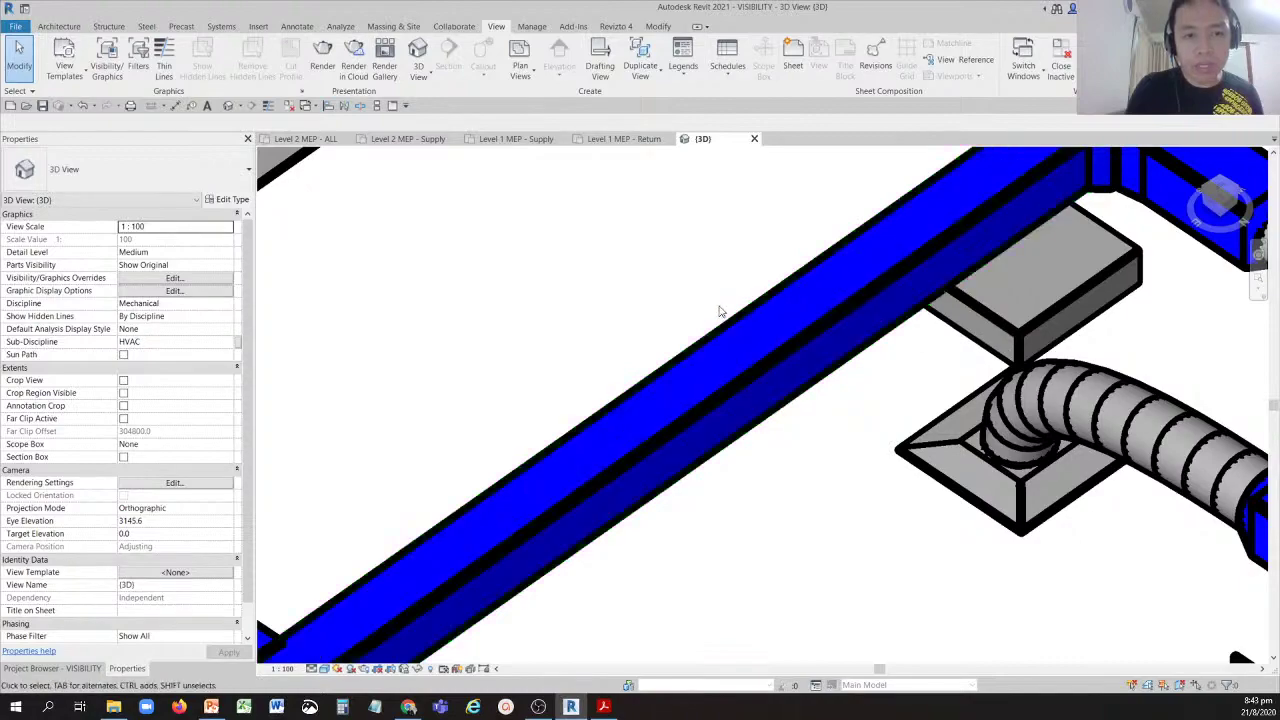
scroll(659, 350, down, 5)
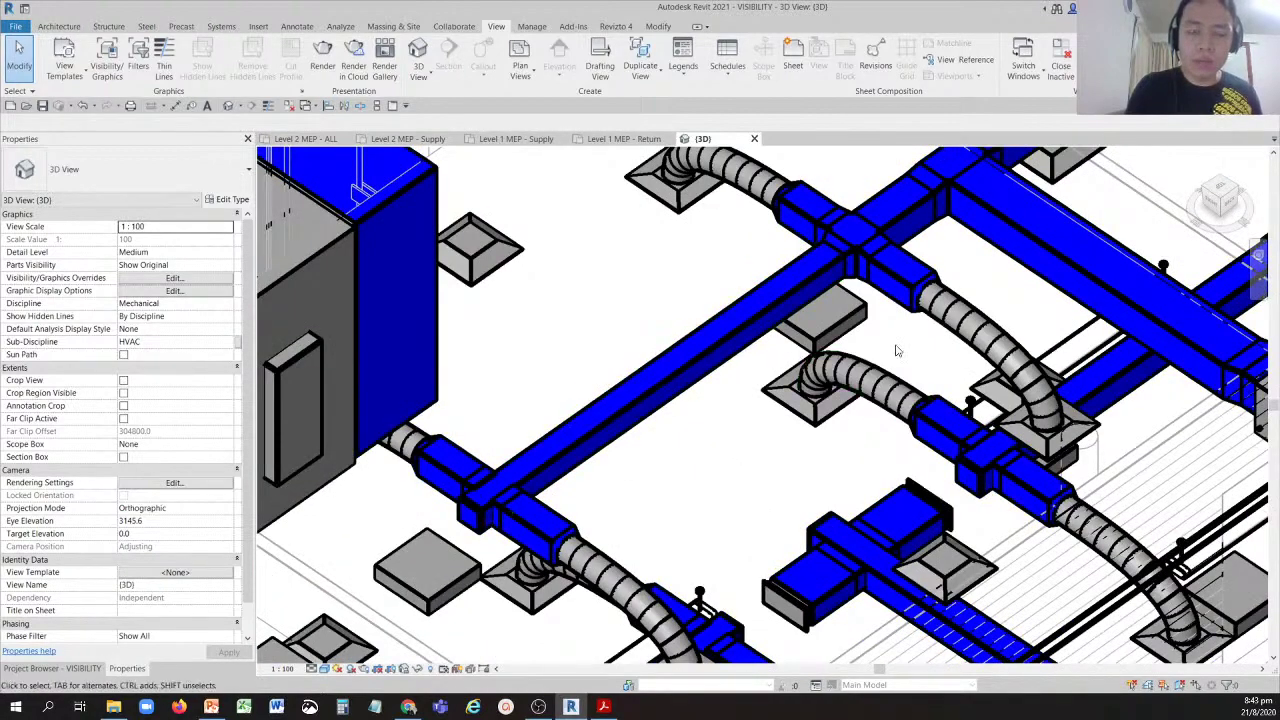
middle_drag(900, 380, 769, 409)
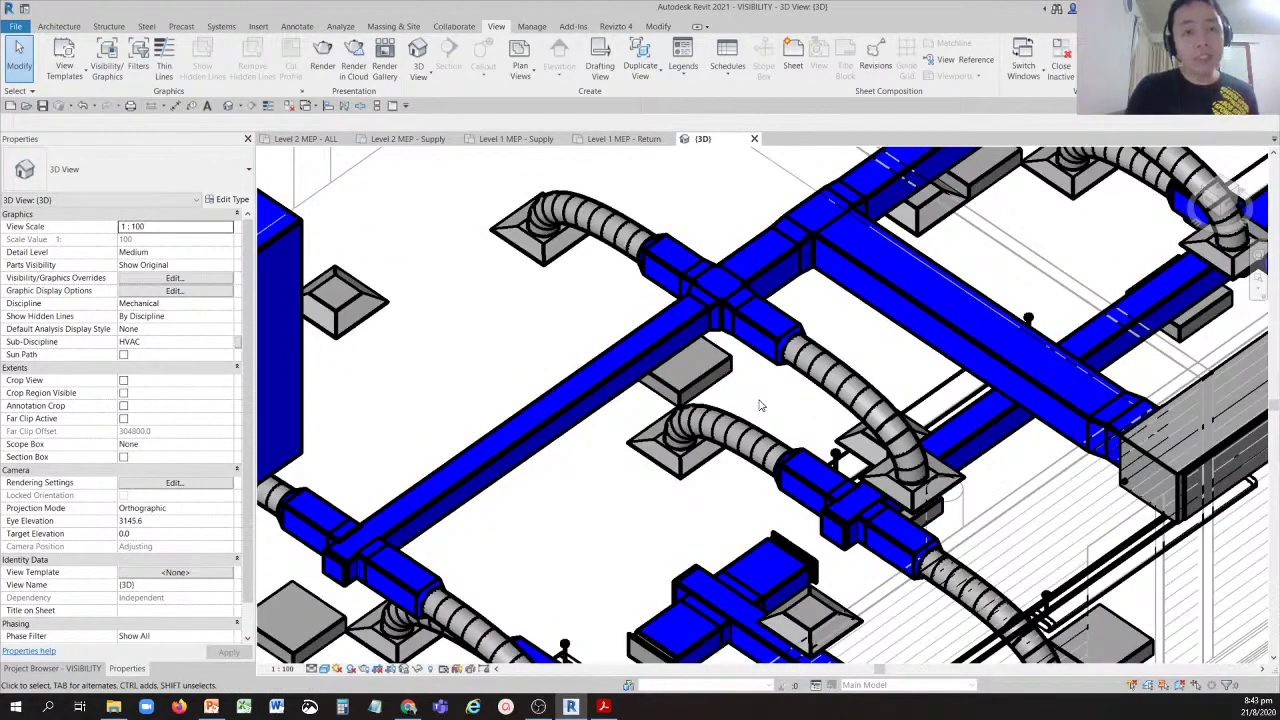
Give Mechanical - Supply a blue projection line override and view the result in 3D.
click(173, 279)
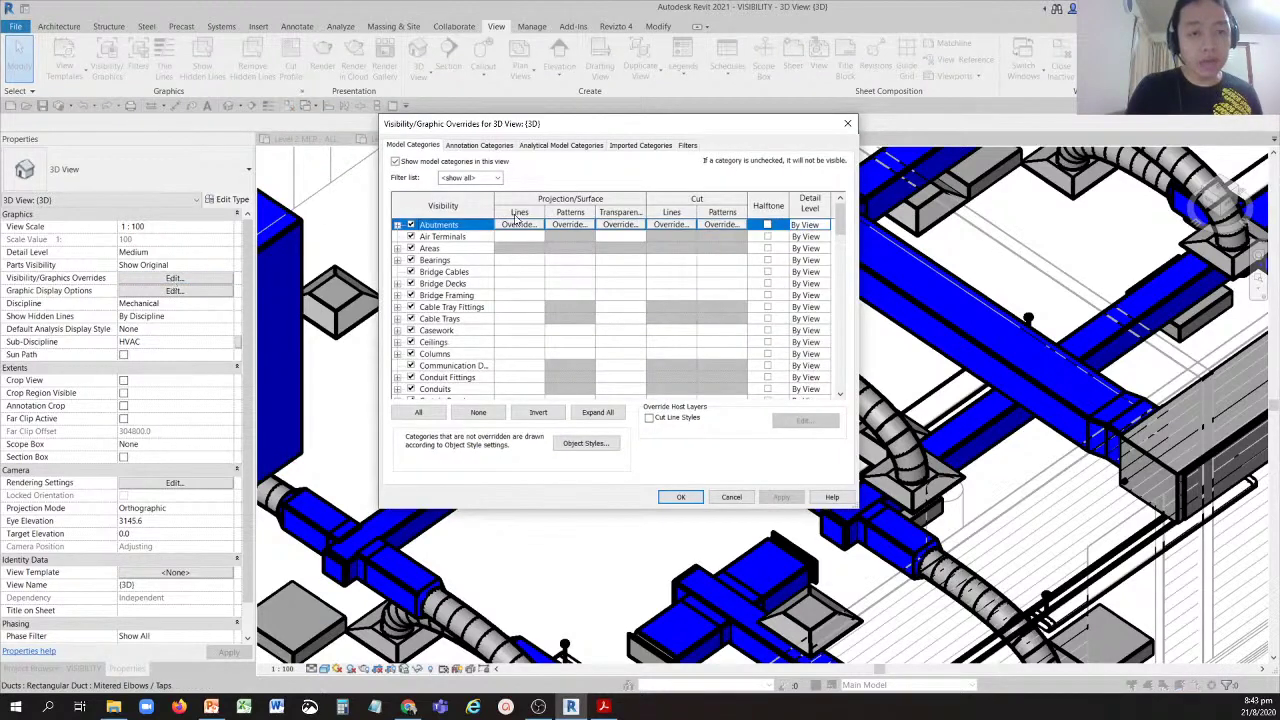
click(687, 146)
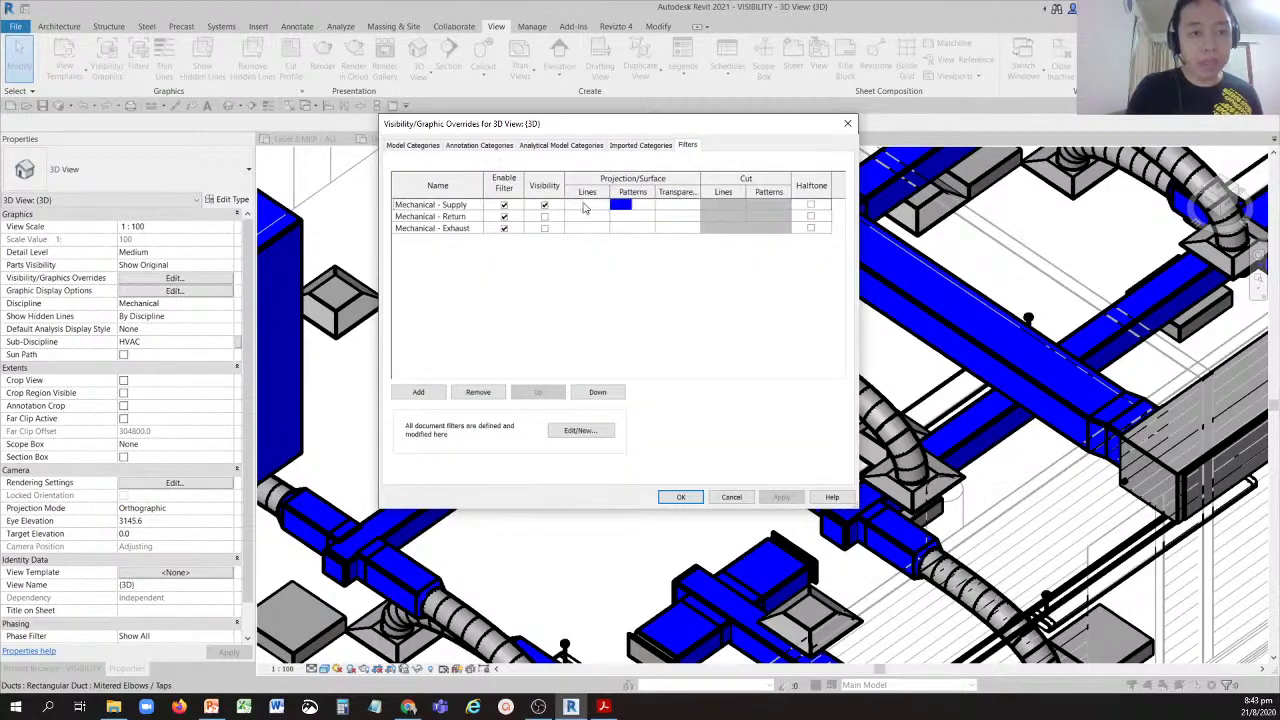
click(587, 206)
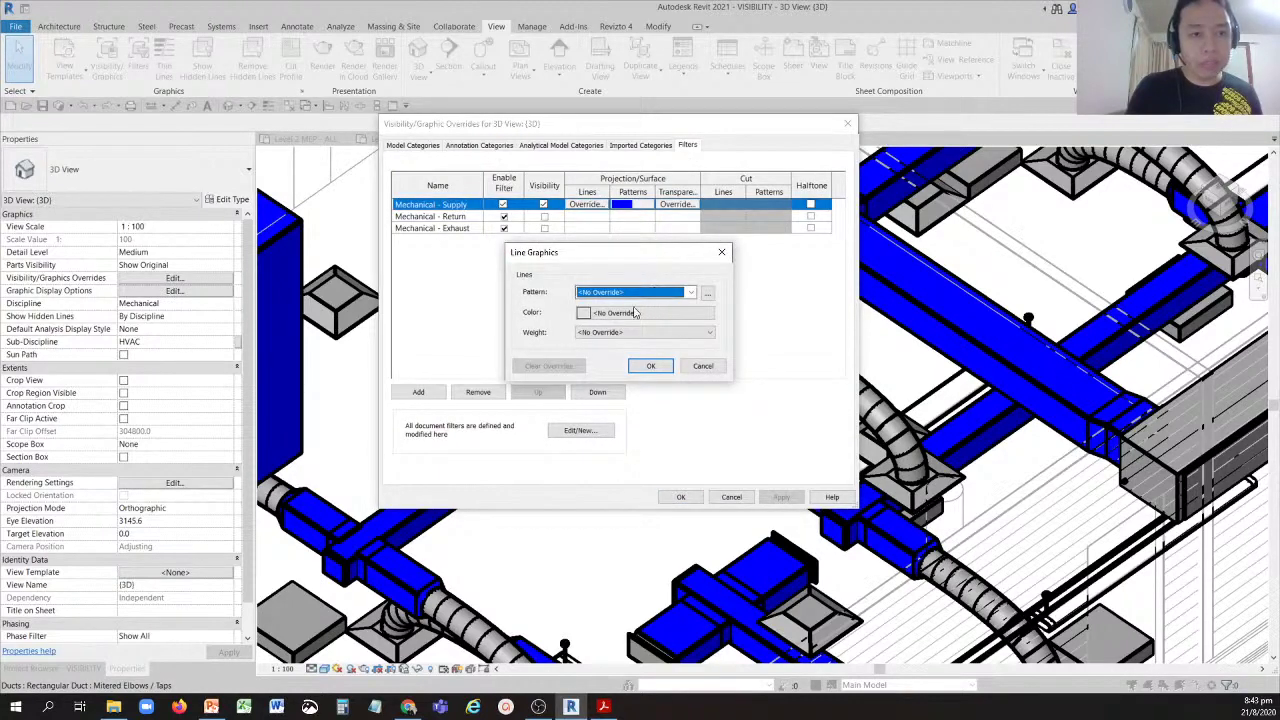
click(633, 313)
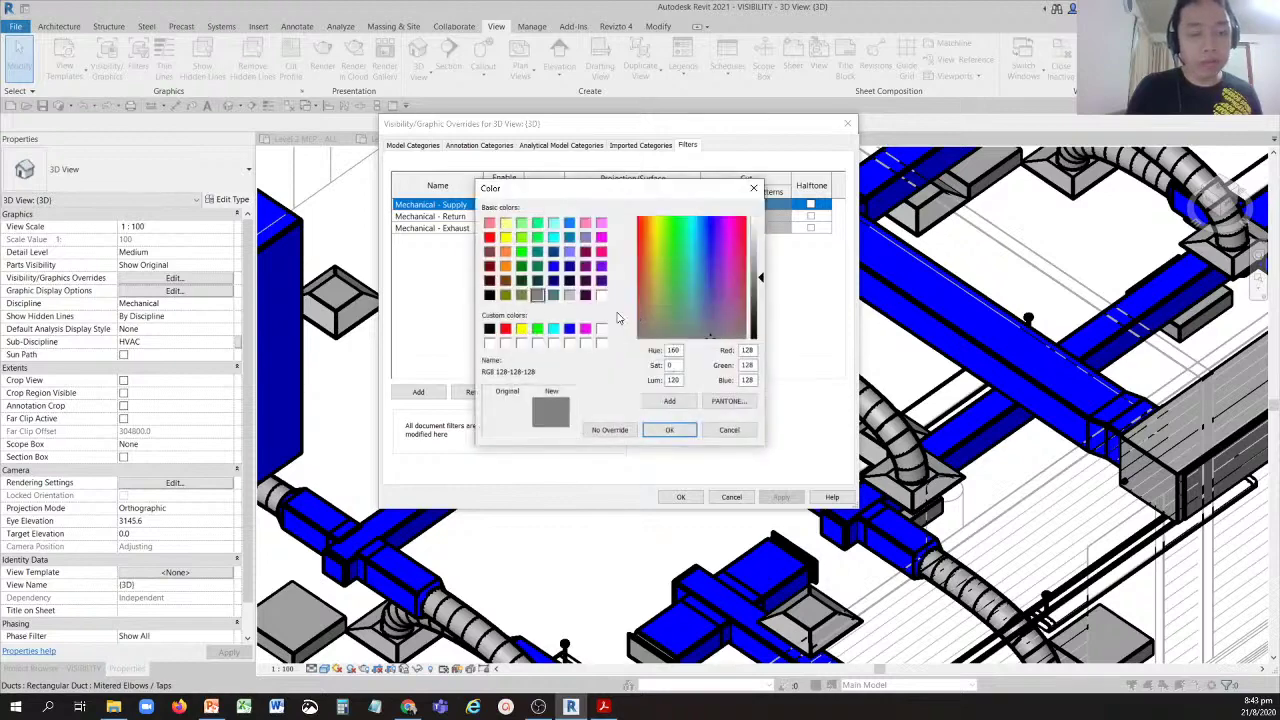
click(569, 329)
click(669, 429)
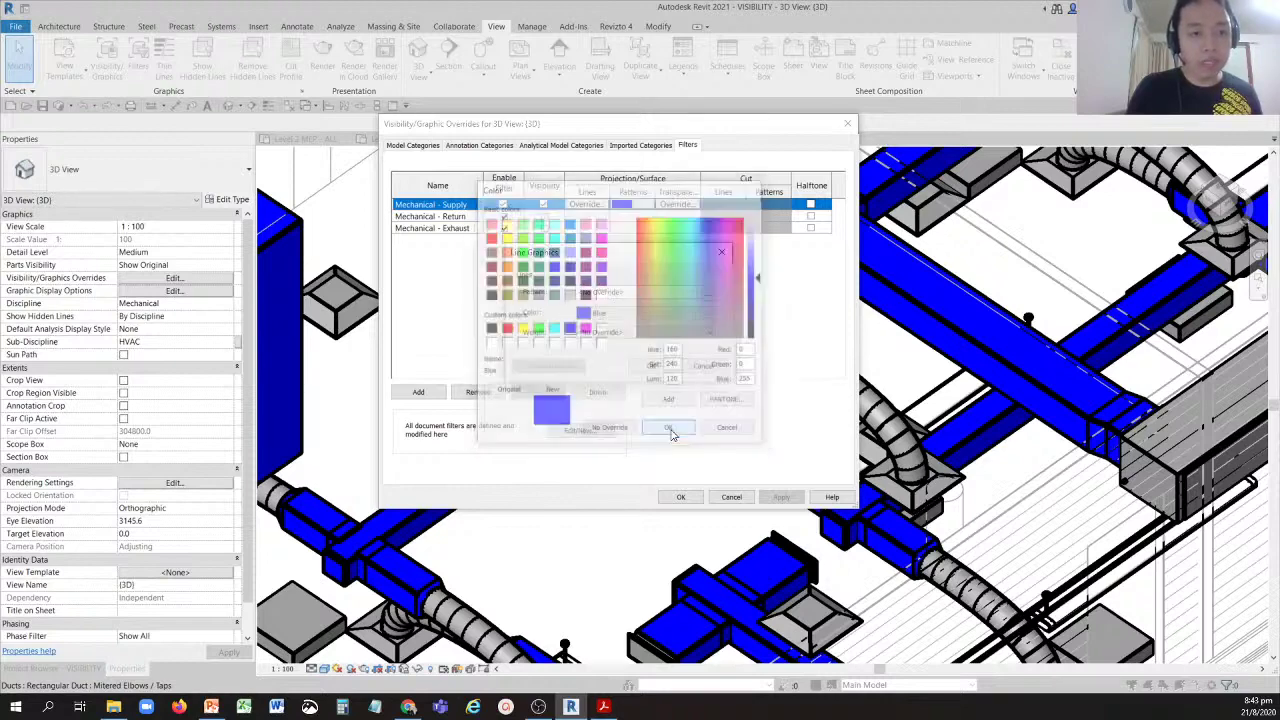
click(651, 367)
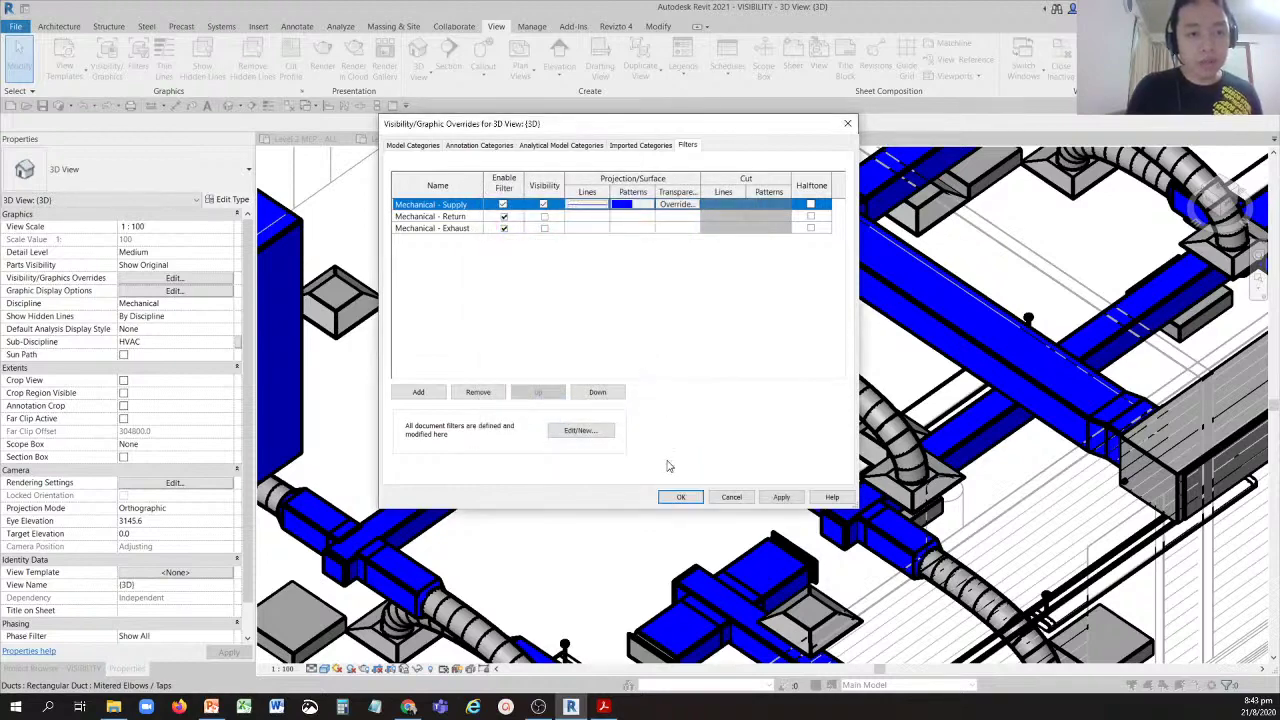
click(682, 497)
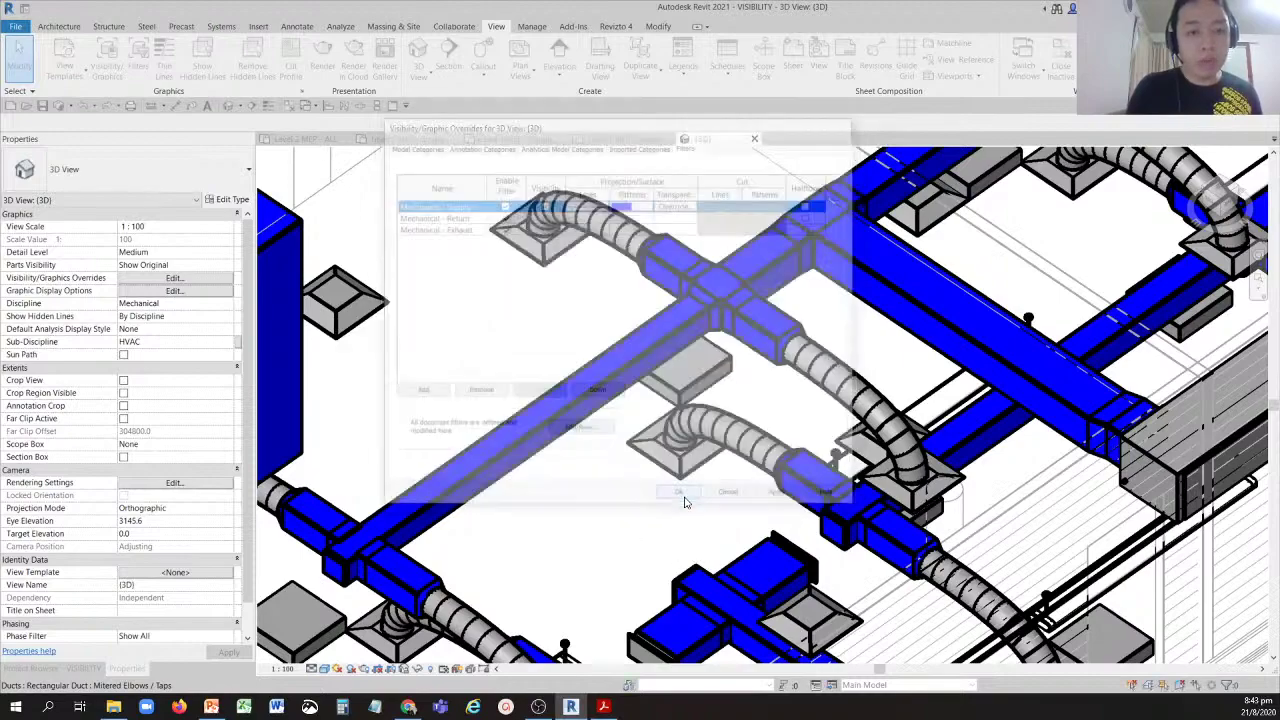
scroll(740, 447, down, 5)
middle_drag(894, 301, 679, 303)
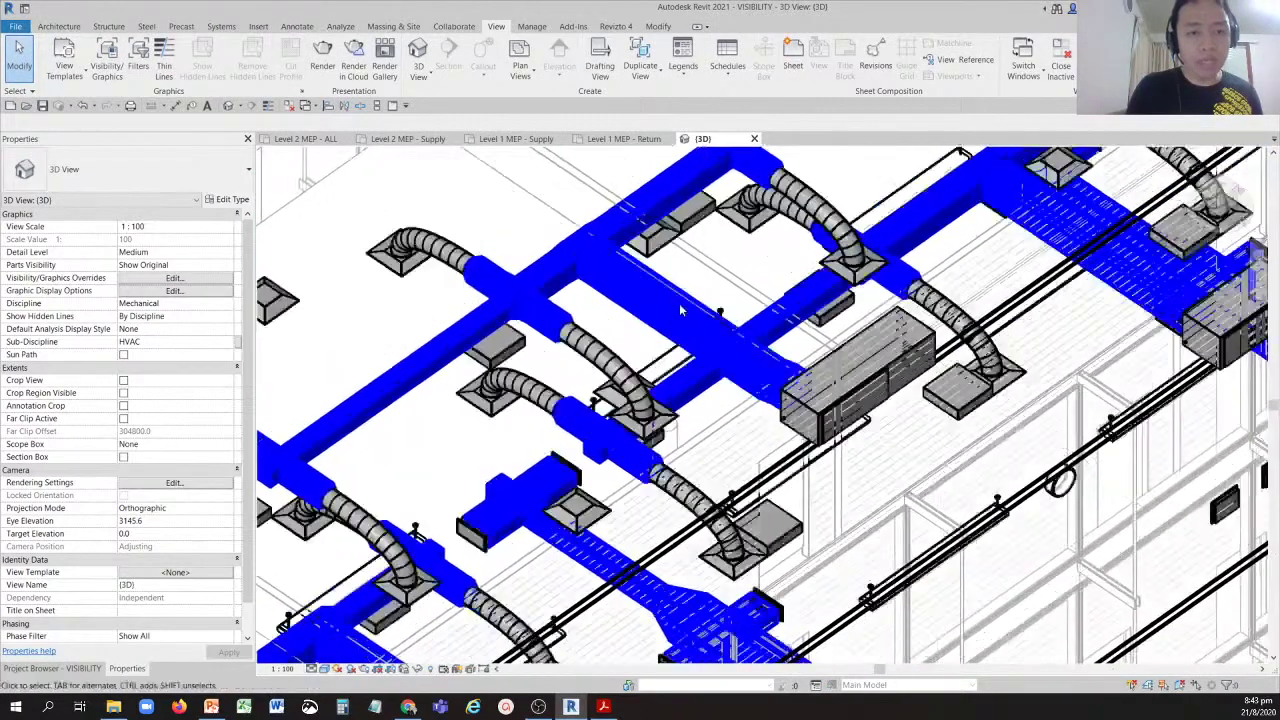
scroll(679, 304, up, 6)
scroll(581, 334, down, 5)
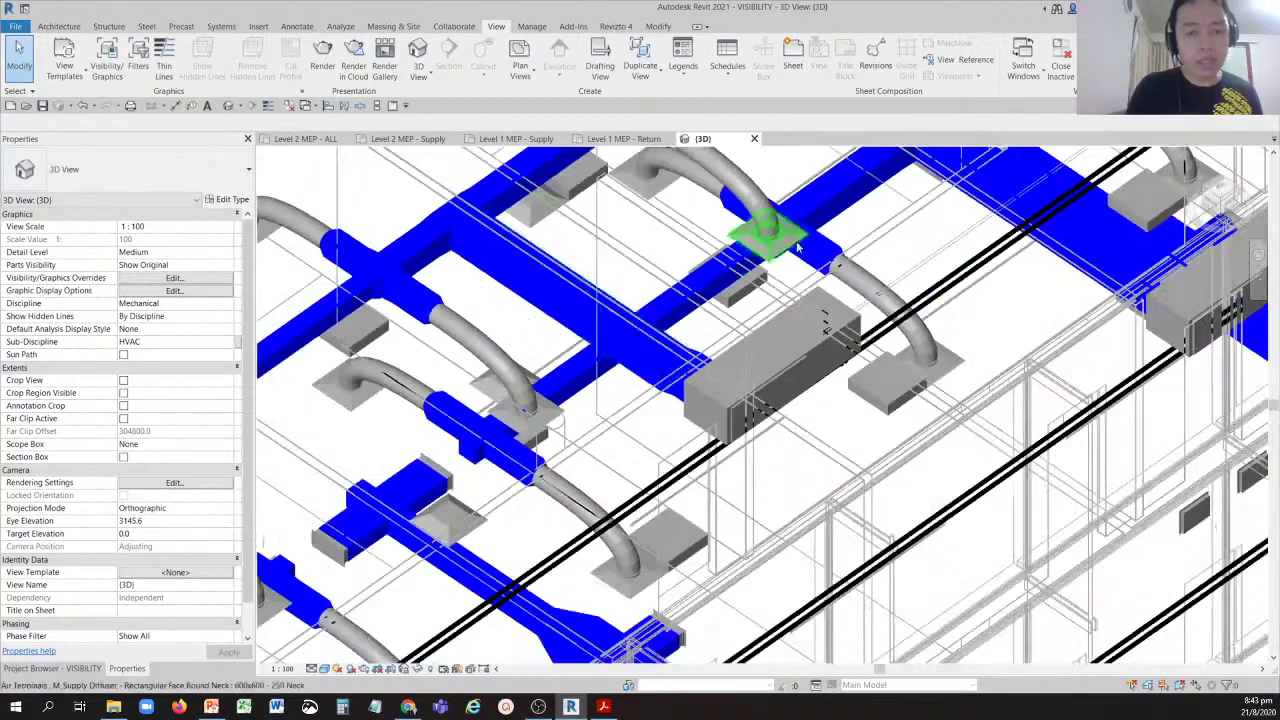
scroll(579, 297, up, 8)
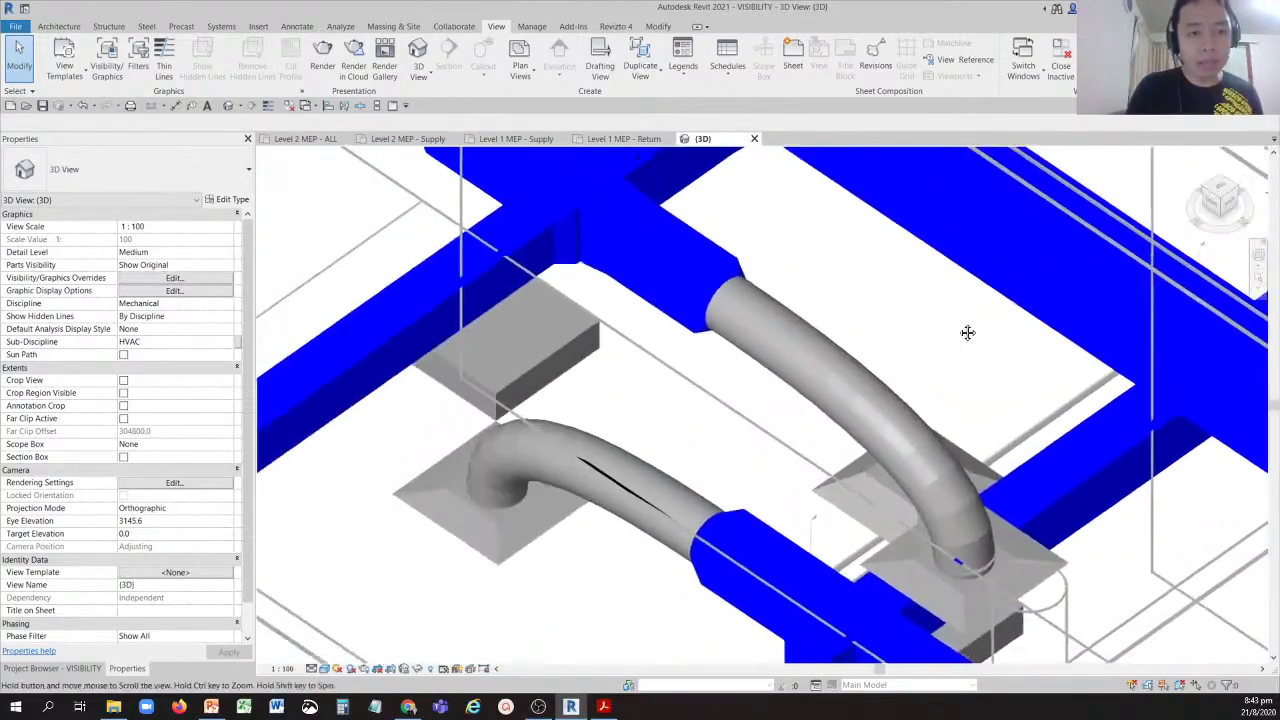
Clear the Mechanical - Supply line override in the Filters tab.
click(178, 279)
click(688, 146)
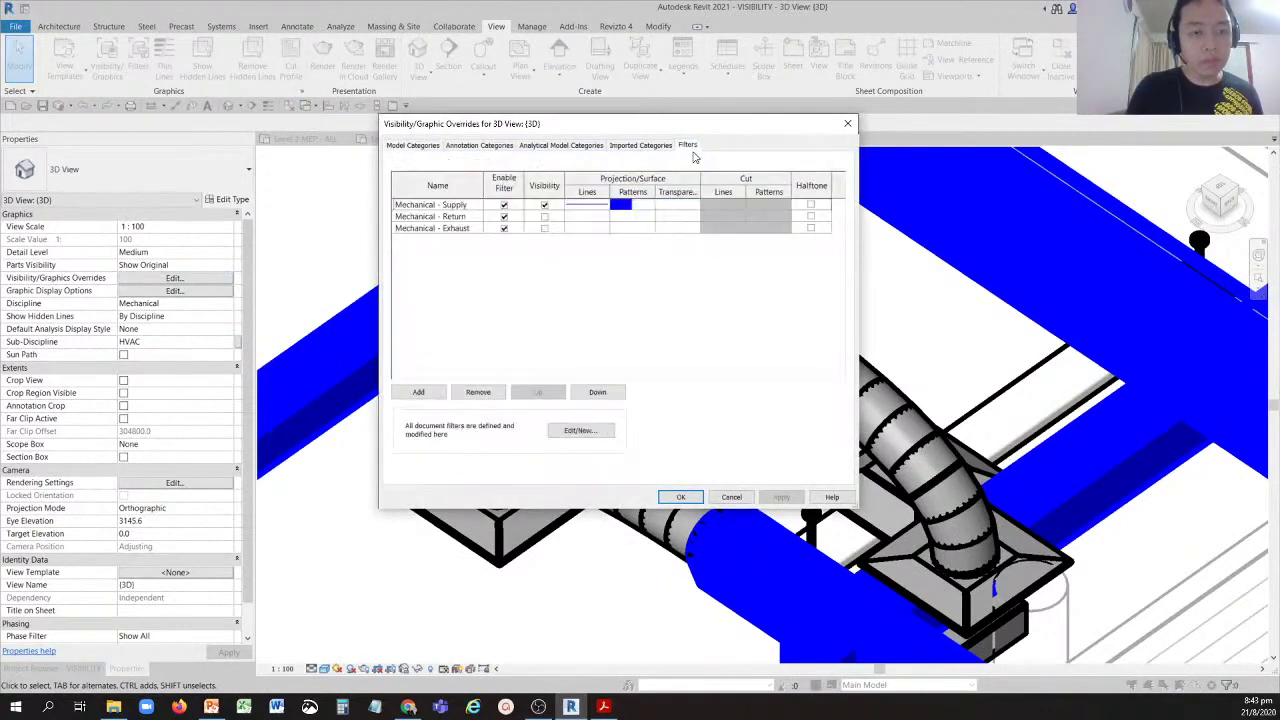
click(588, 205)
click(587, 205)
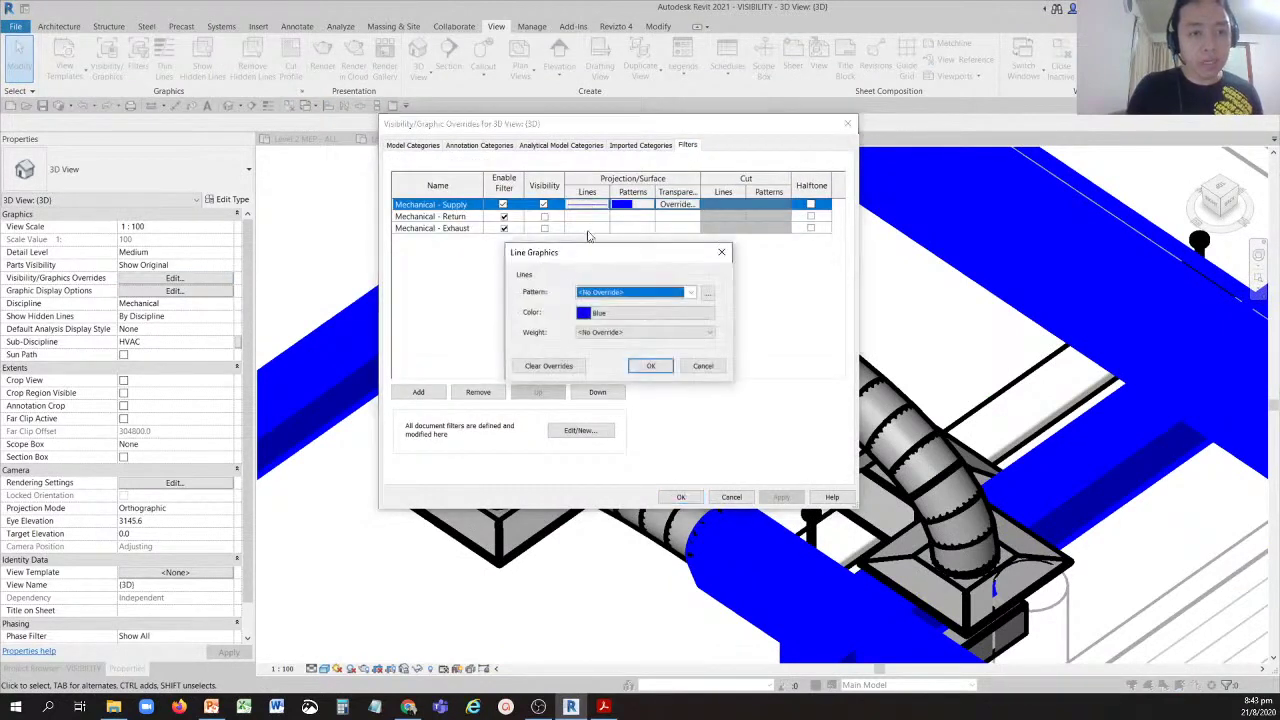
click(552, 366)
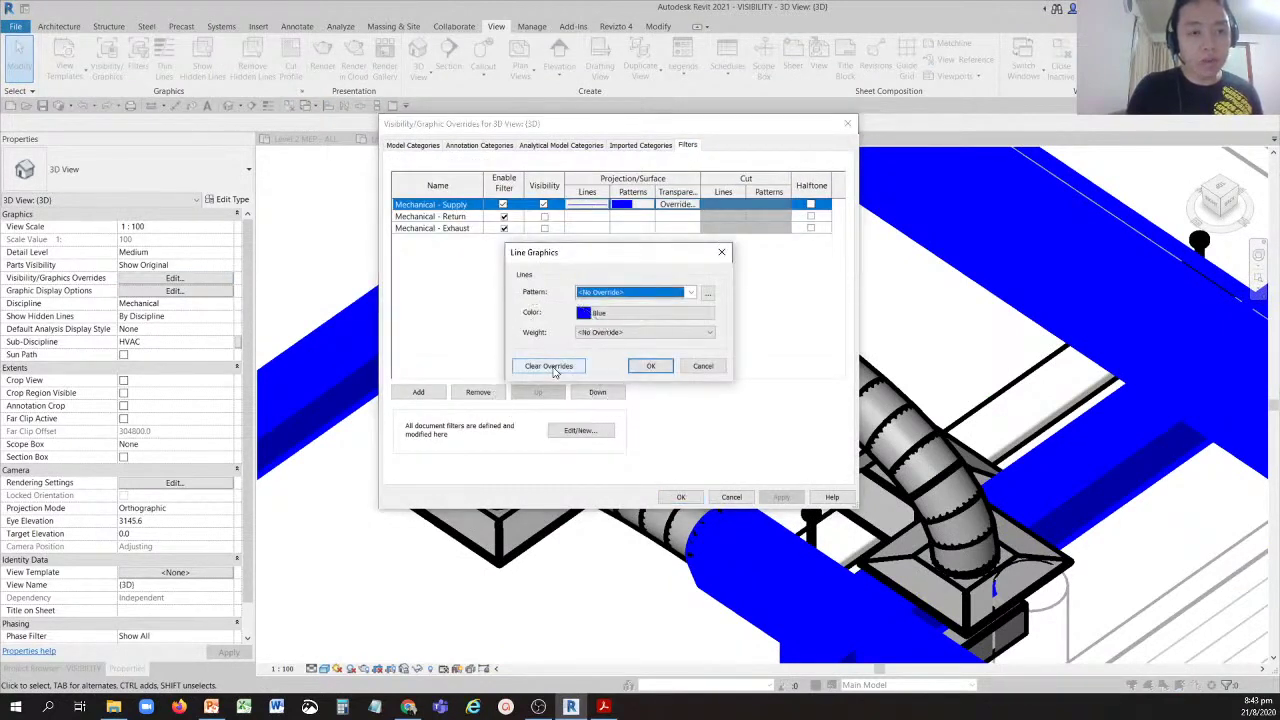
click(650, 367)
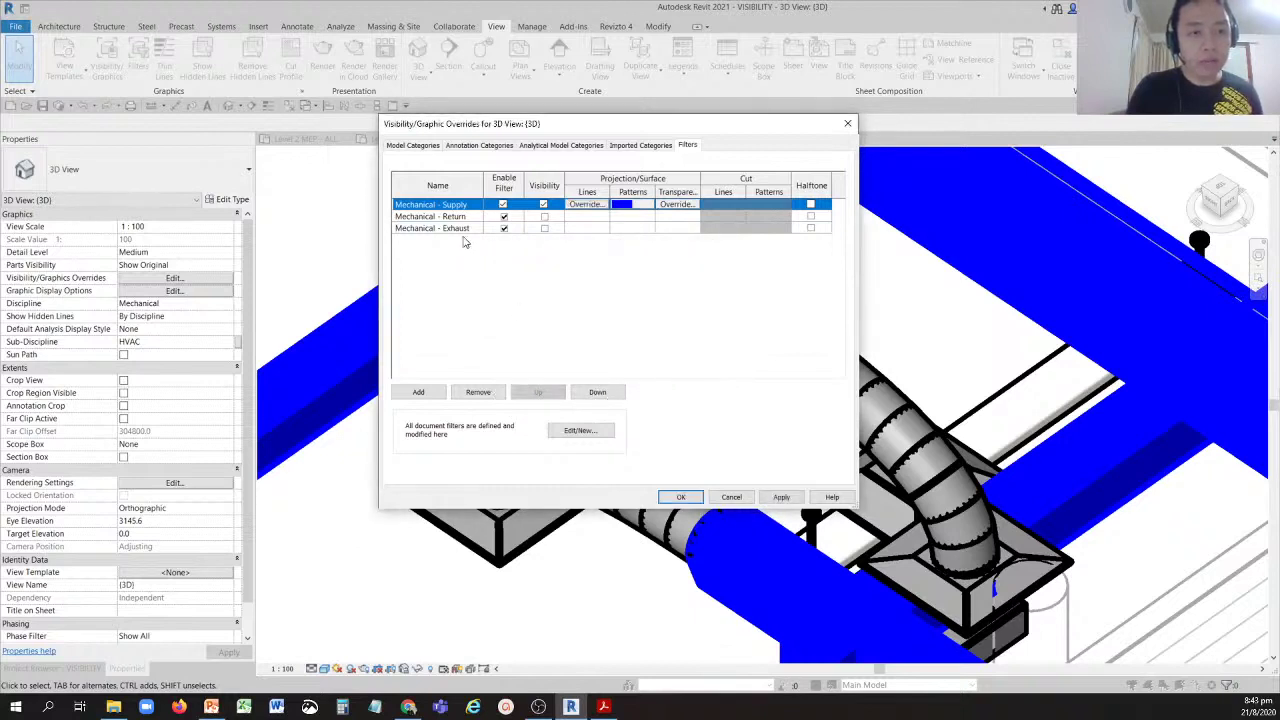
Edit Mechanical - Supply to tick the Air Terminals and Flex Ducts categories, then save.
click(585, 437)
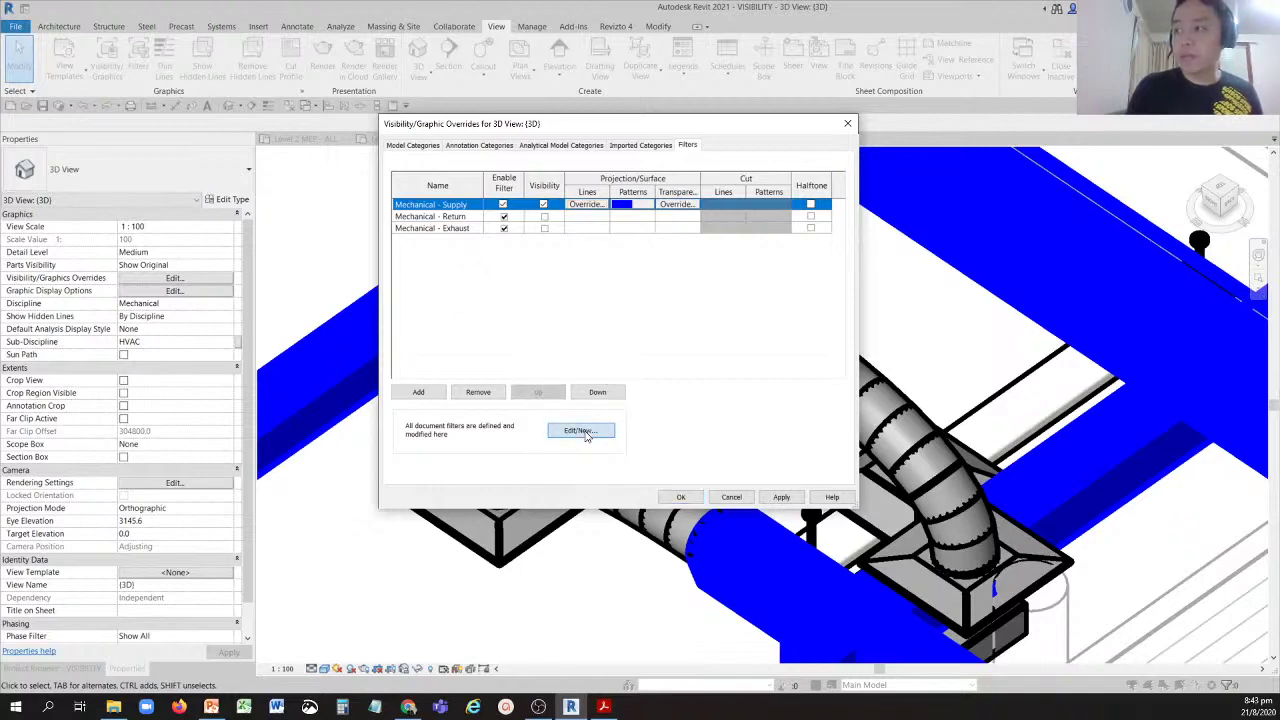
click(390, 273)
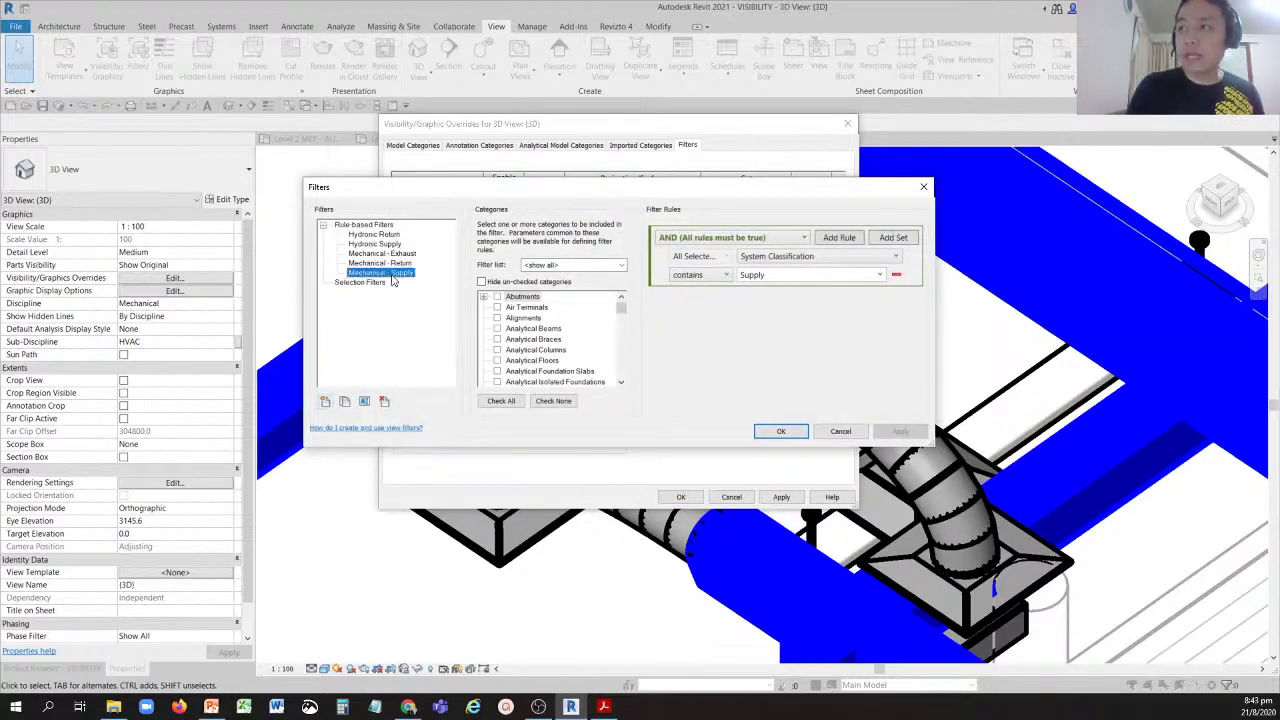
click(497, 309)
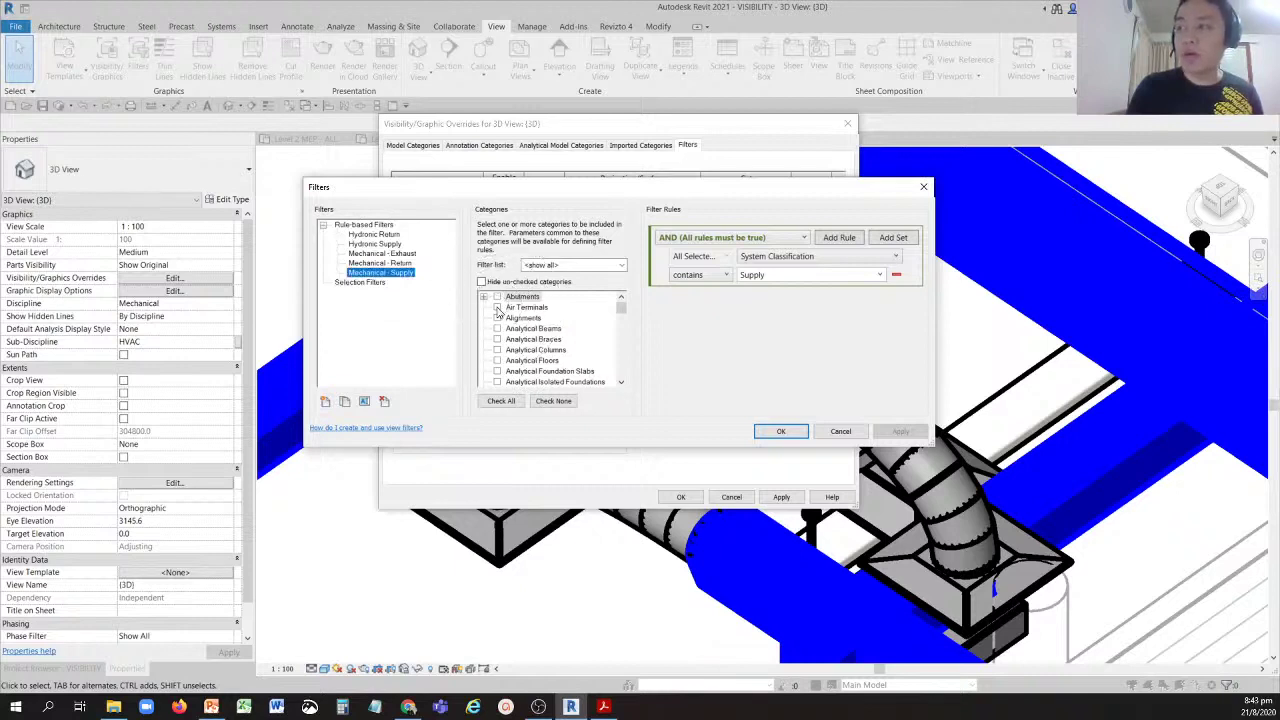
click(497, 309)
click(497, 309)
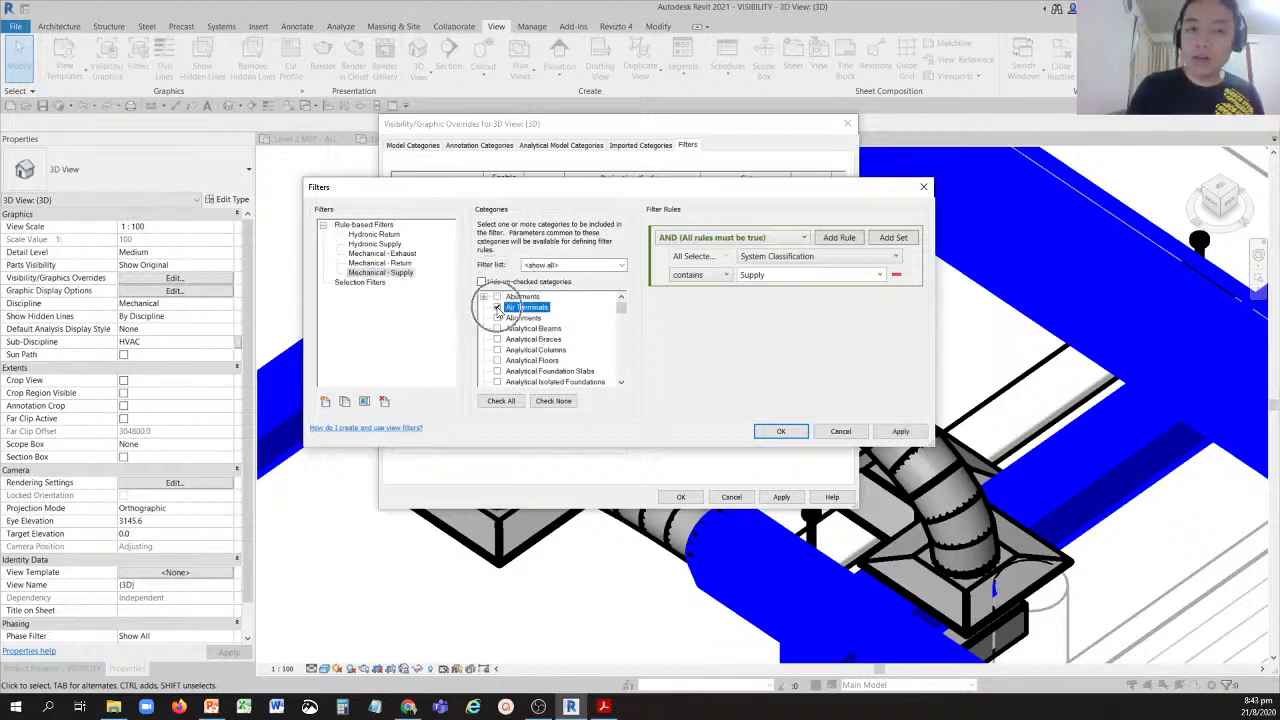
scroll(505, 320, down, 5)
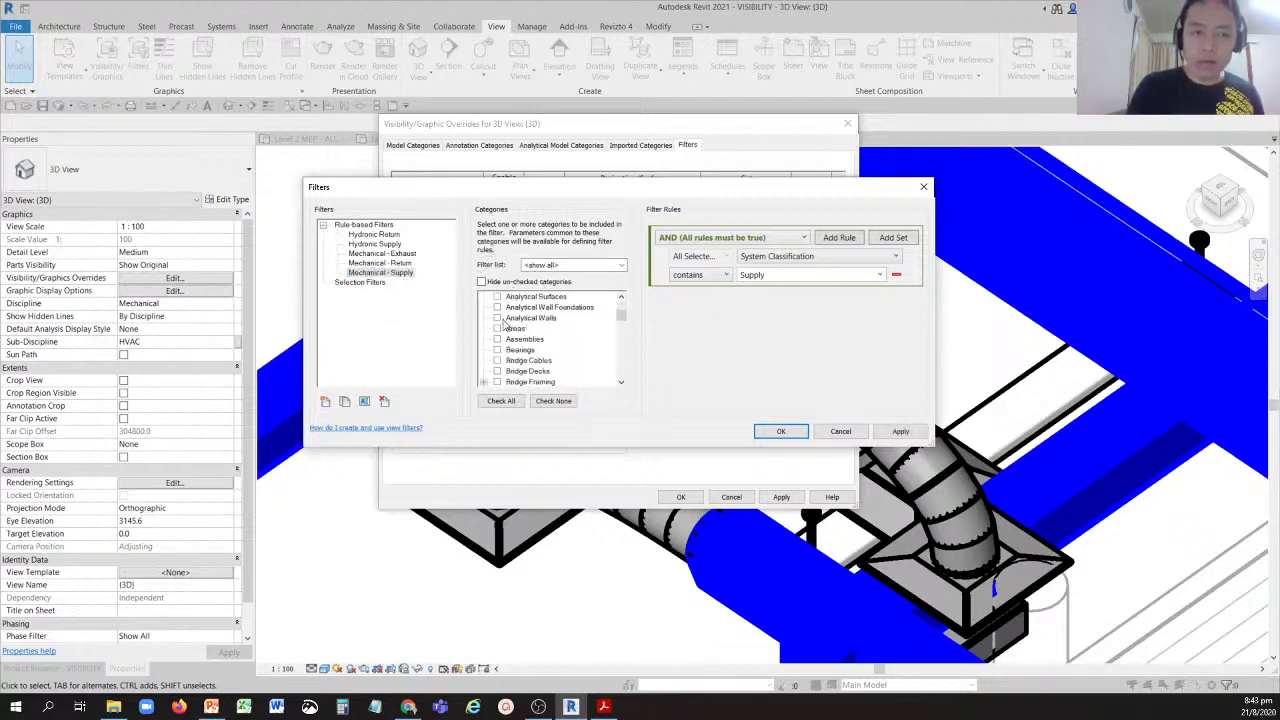
scroll(507, 325, down, 10)
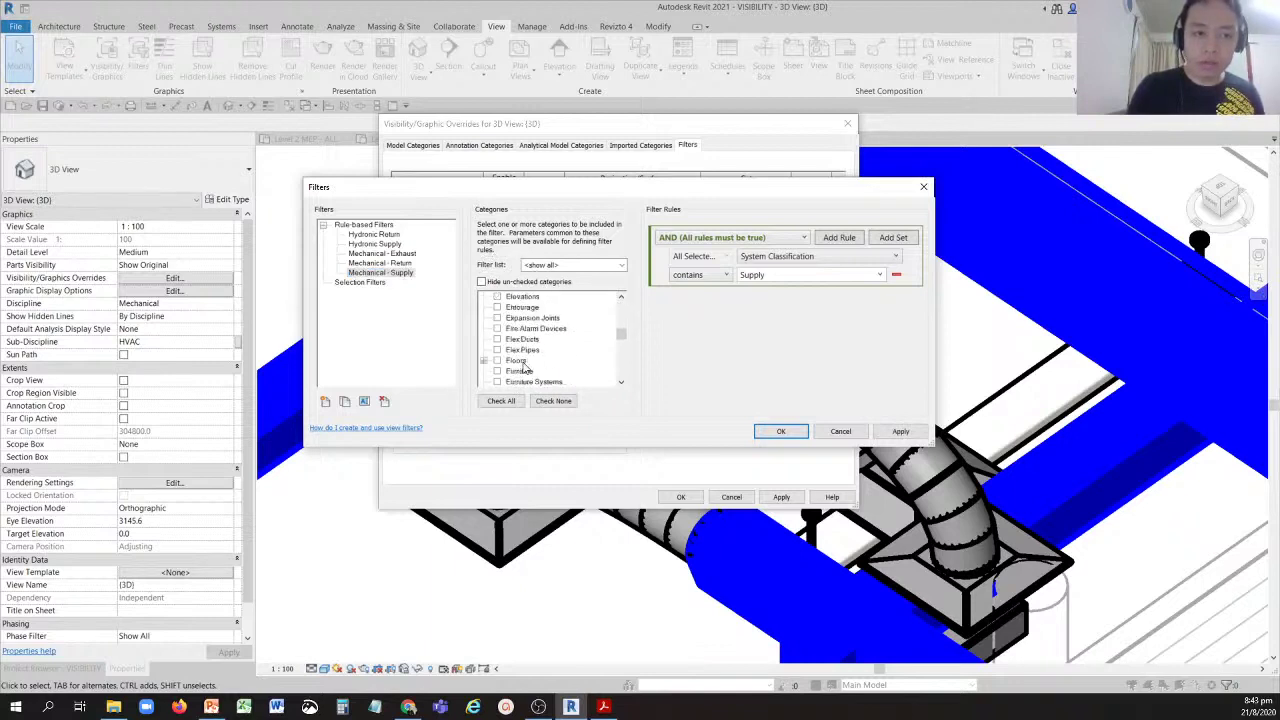
click(498, 340)
click(498, 340)
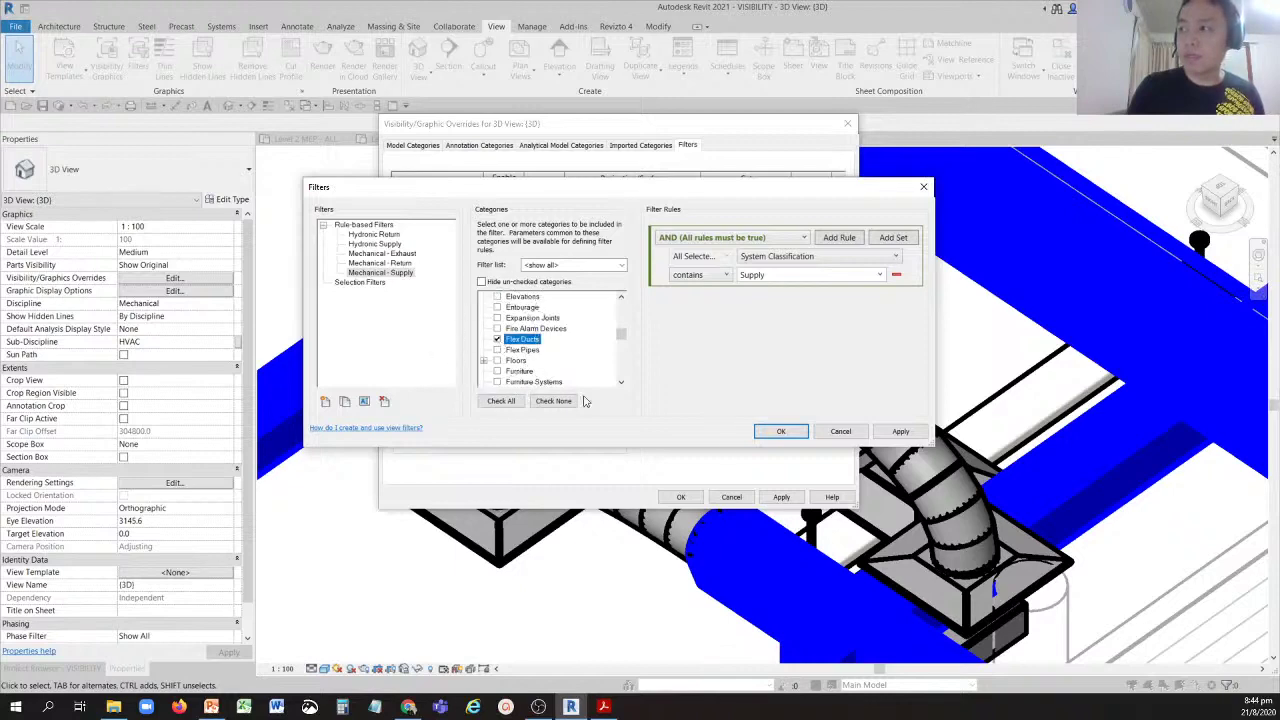
click(780, 432)
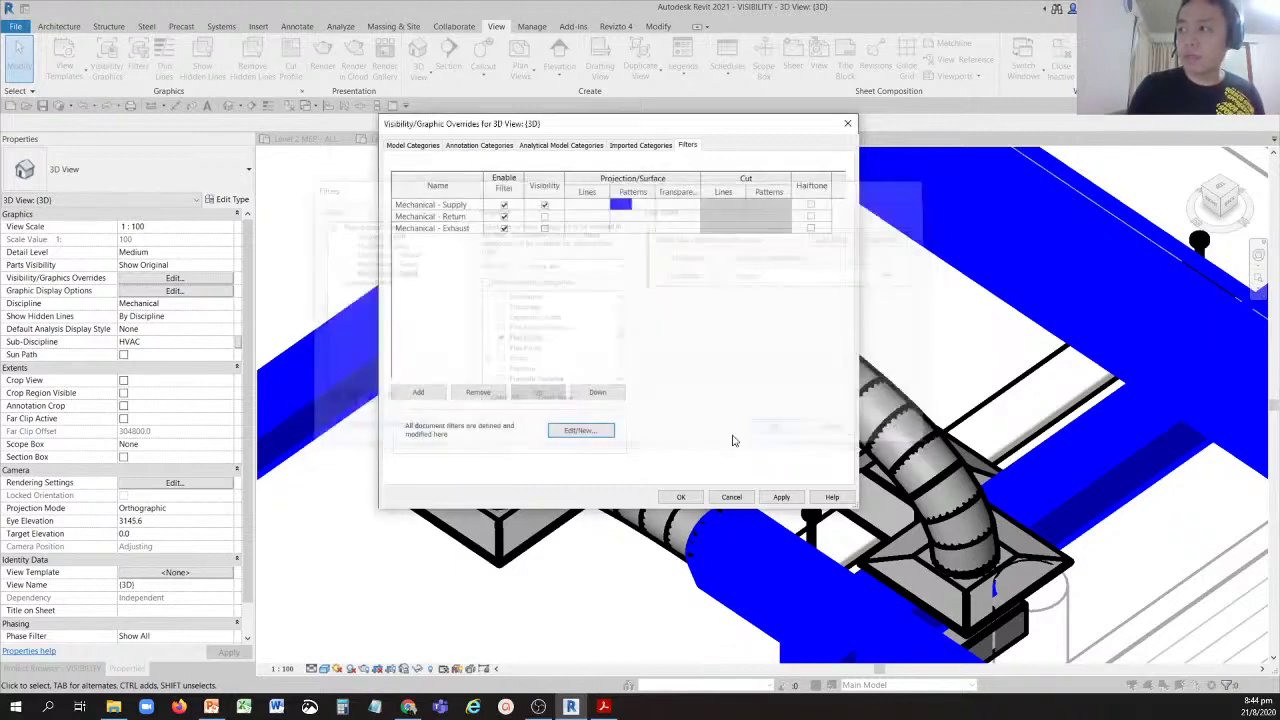
Apply the filter overrides and zoom the {3D} view in and out to check the ducts.
click(681, 498)
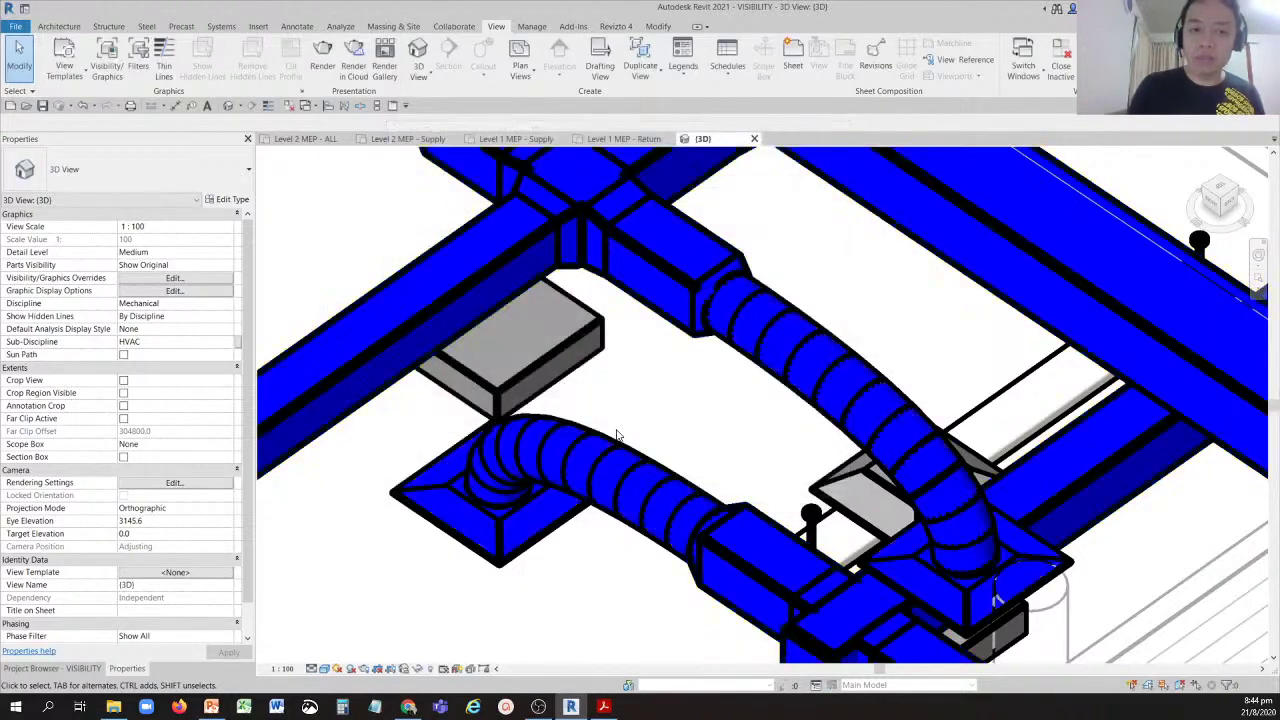
scroll(793, 350, down, 3)
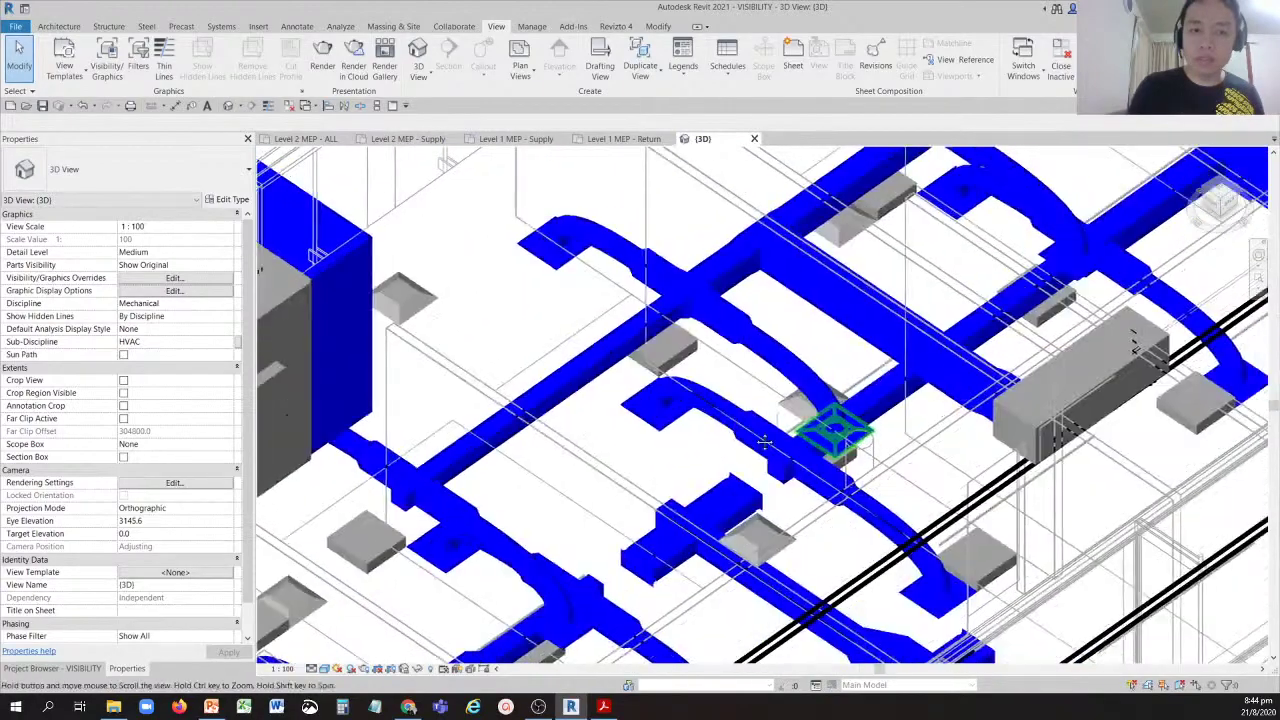
scroll(660, 386, up, 3)
scroll(660, 386, down, 3)
scroll(748, 363, up, 4)
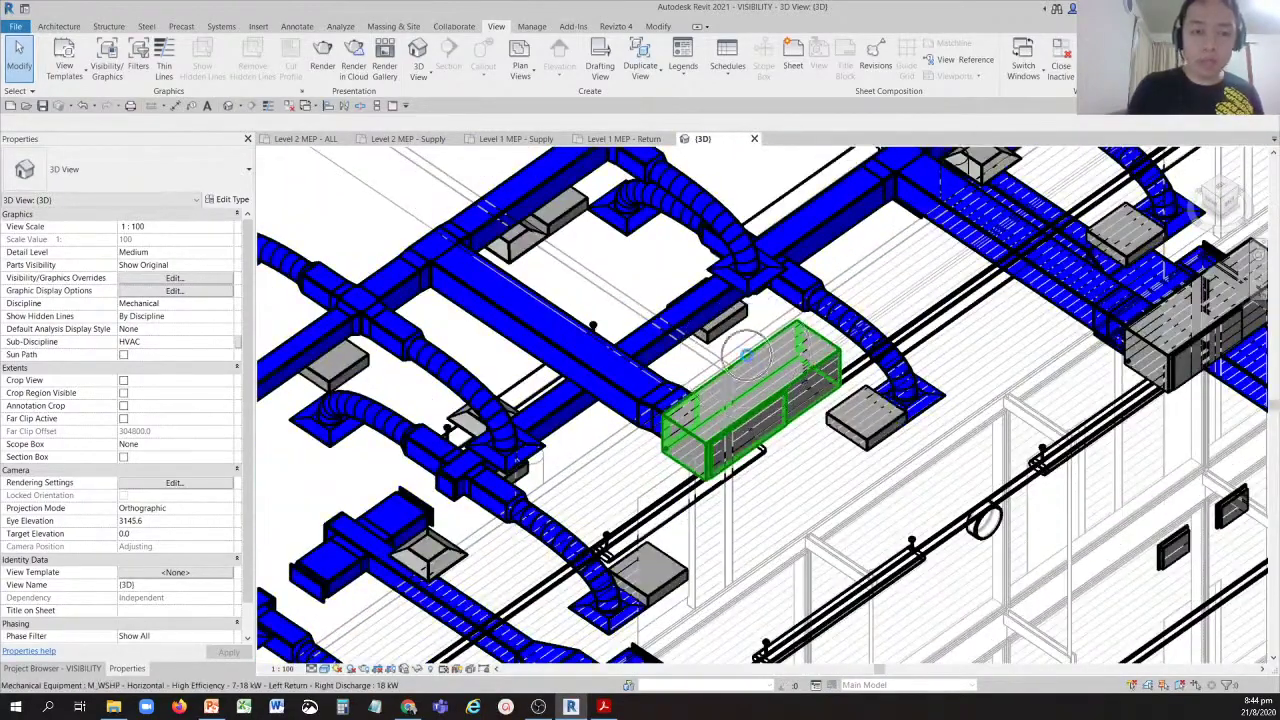
Select the mechanical equipment unit and then a rectangular duct to inspect their properties.
click(748, 363)
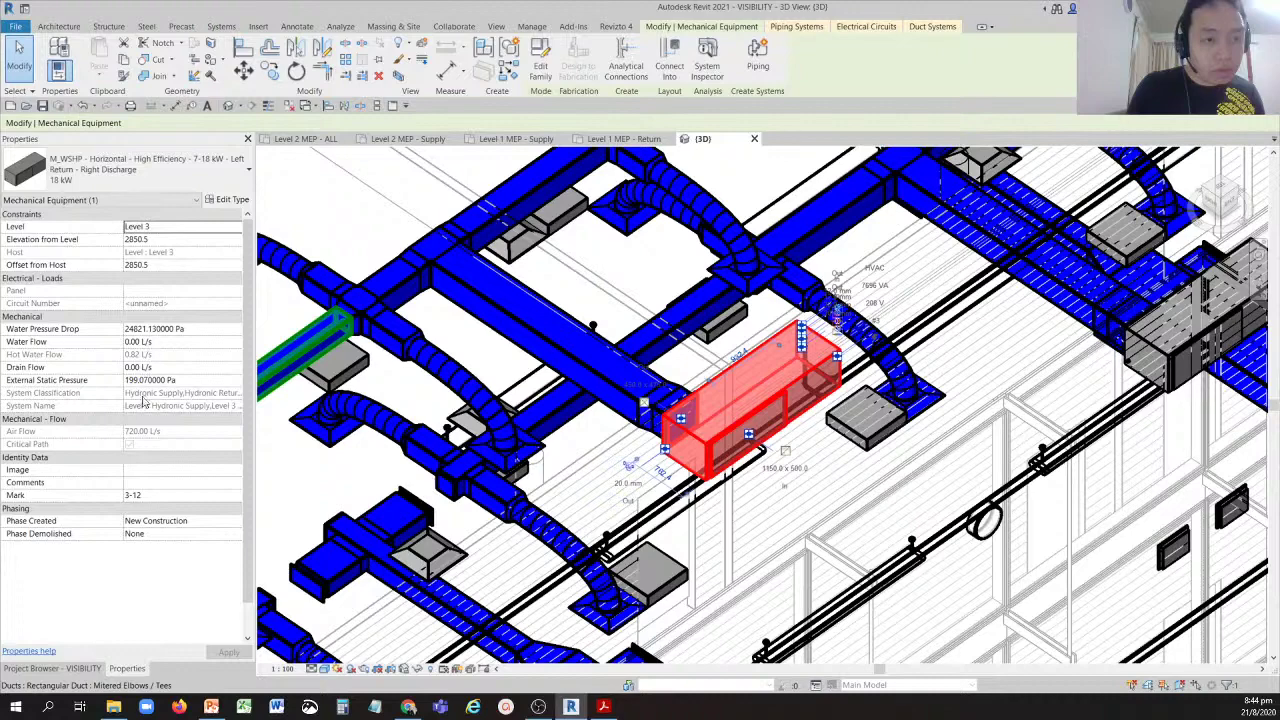
scroll(652, 385, up, 3)
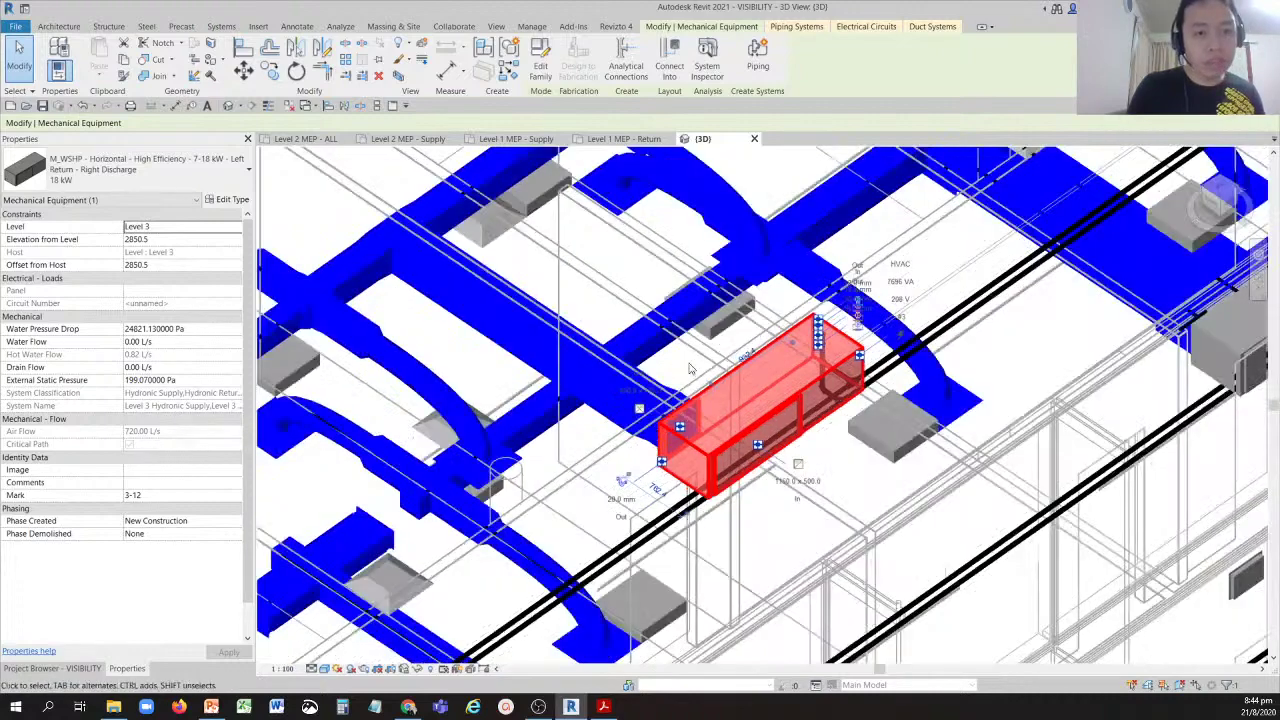
click(596, 394)
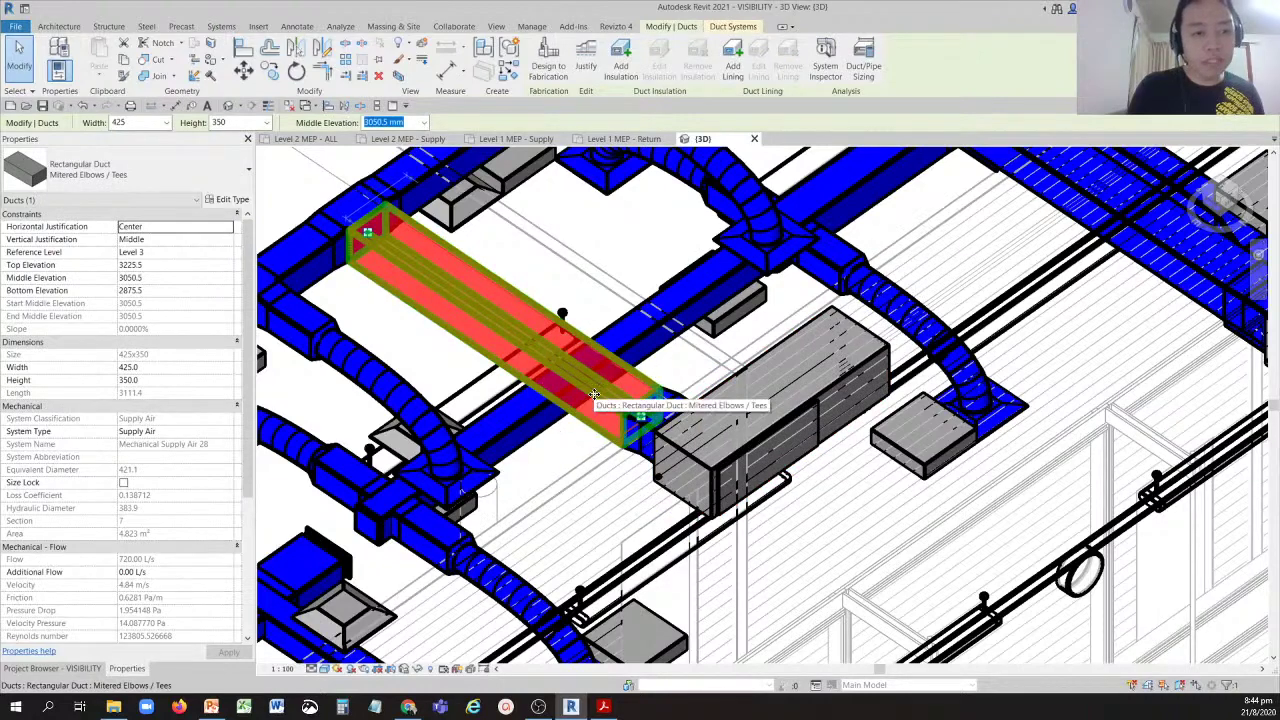
click(594, 394)
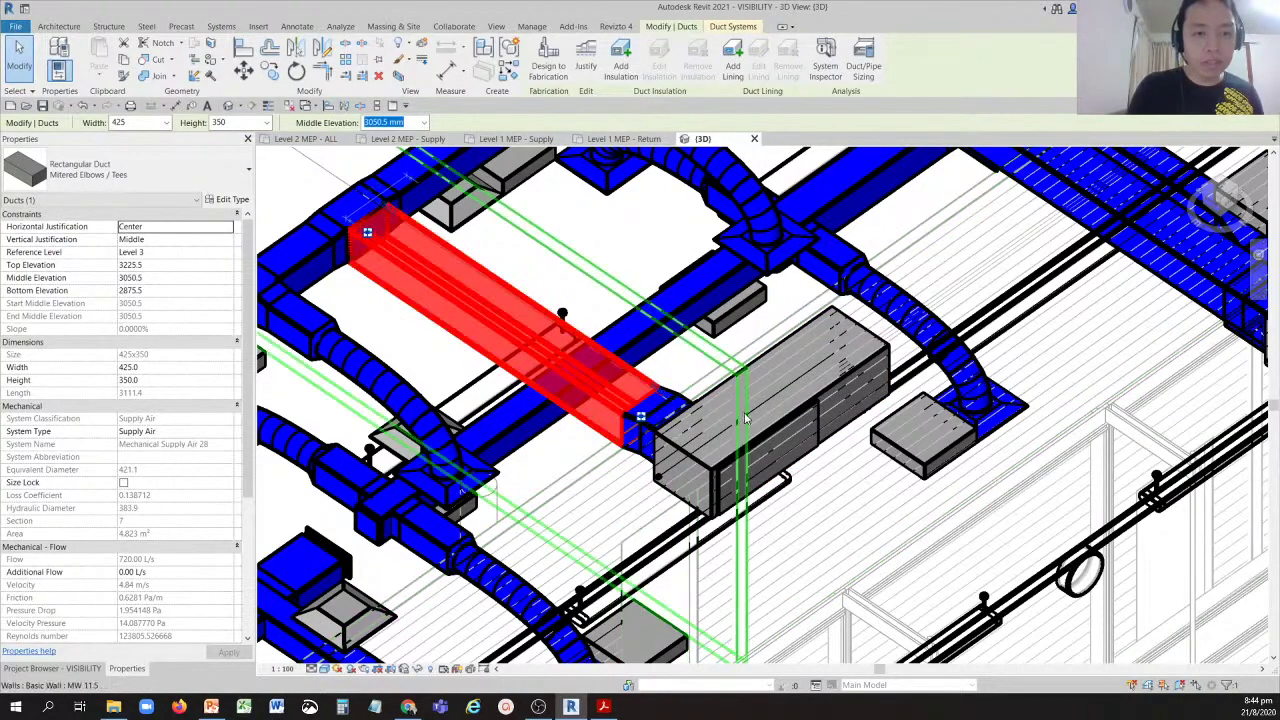
scroll(745, 425, down, 5)
Clear the duct selection, pan to show more ductwork, and switch to the Project Browser.
key(Escape)
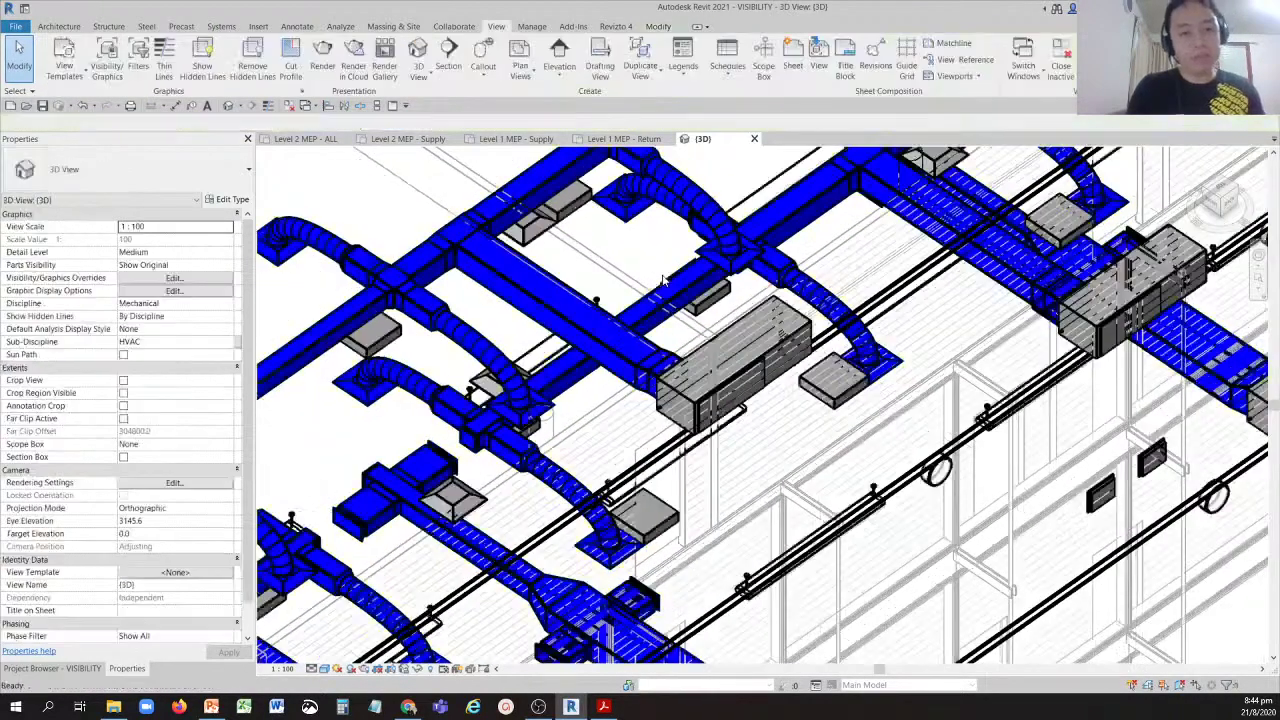
scroll(648, 288, up, 3)
scroll(648, 288, down, 5)
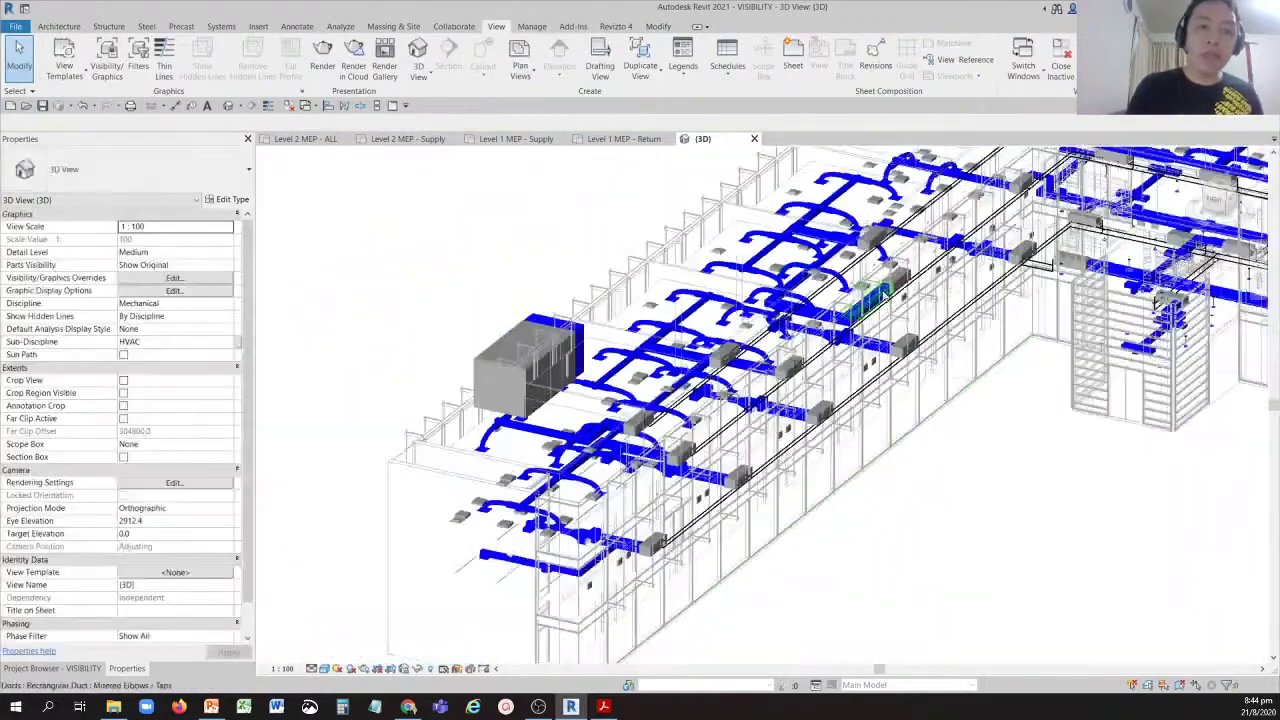
middle_drag(884, 292, 826, 294)
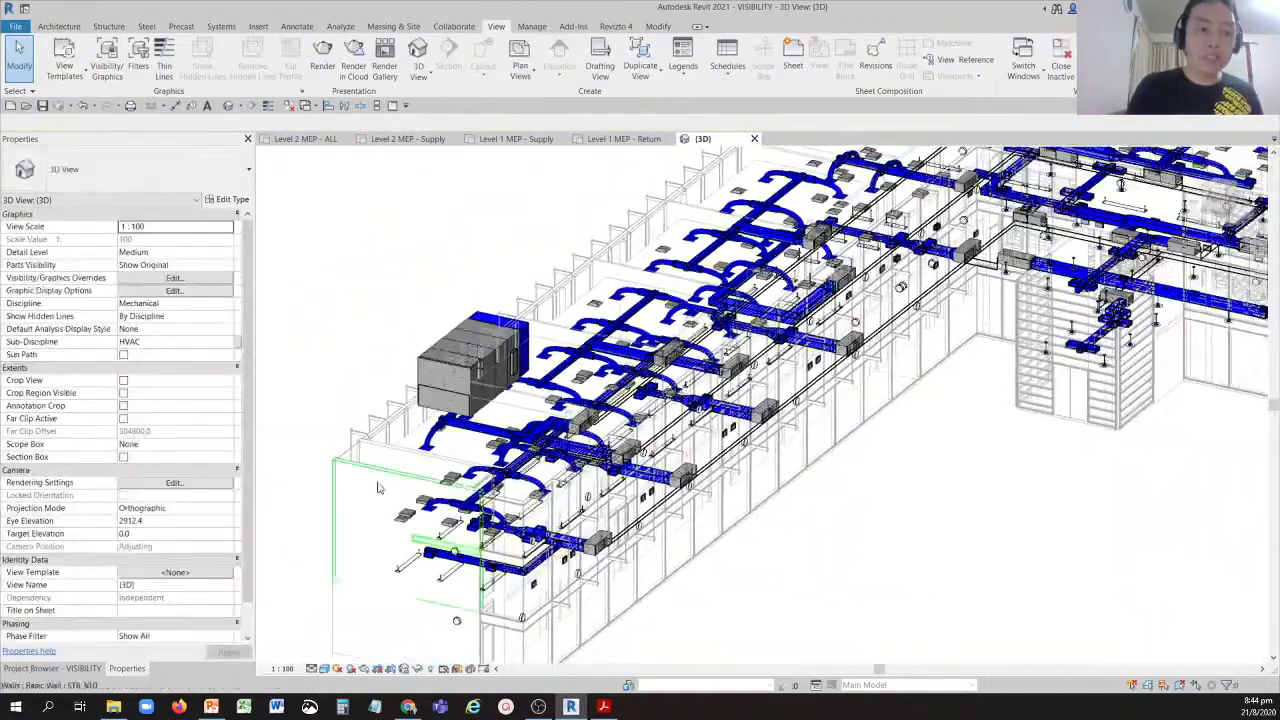
click(85, 668)
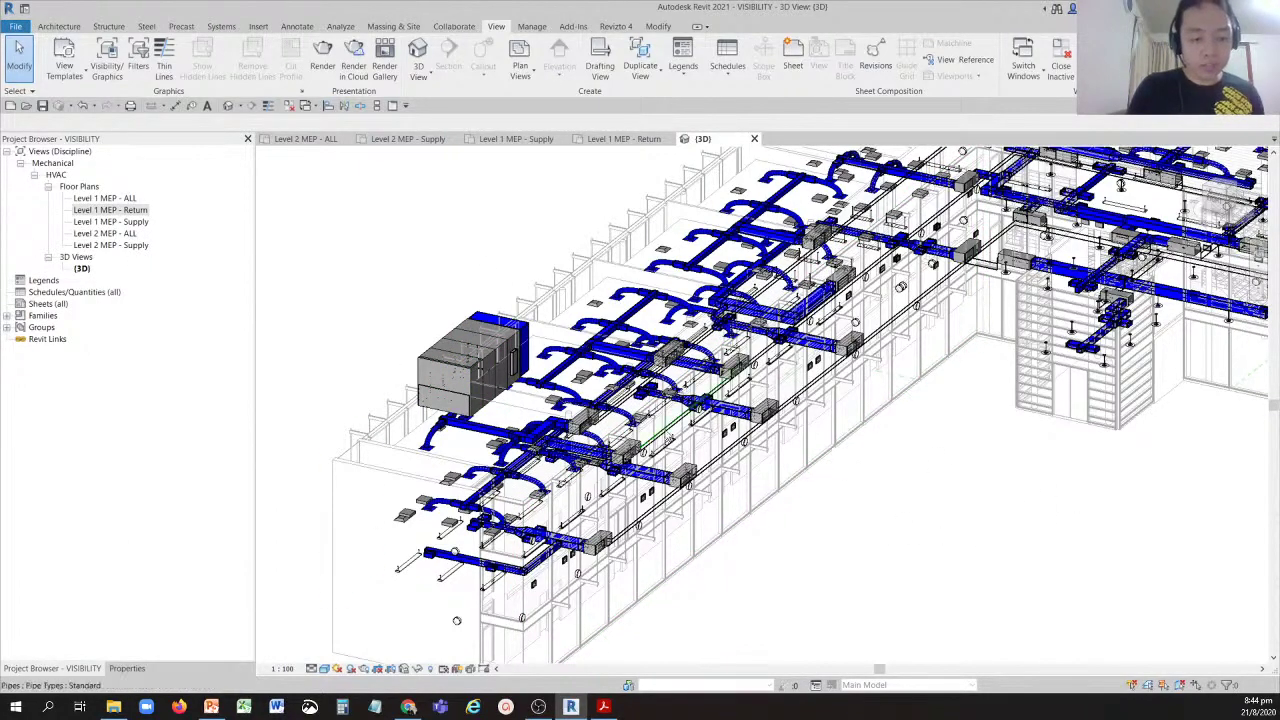
Reopen the view's overrides with VG and make Mechanical - Return visible on Filters.
key(v)
key(g)
click(689, 146)
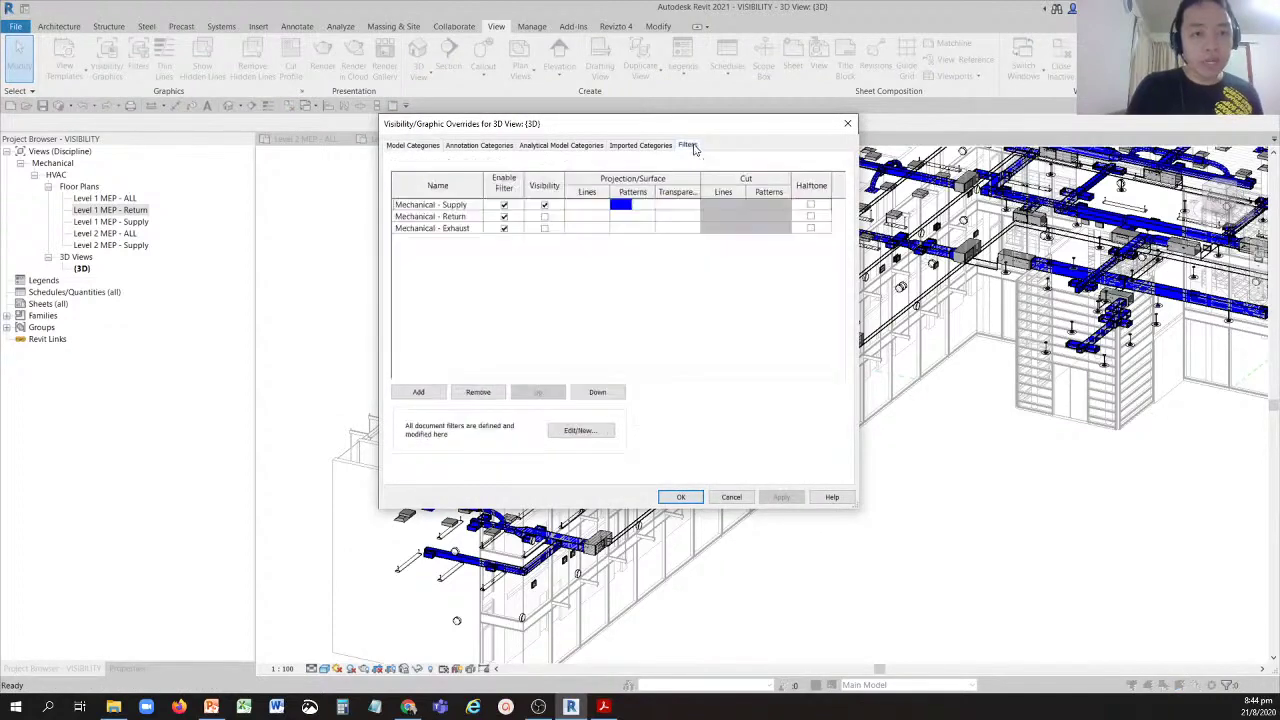
click(544, 217)
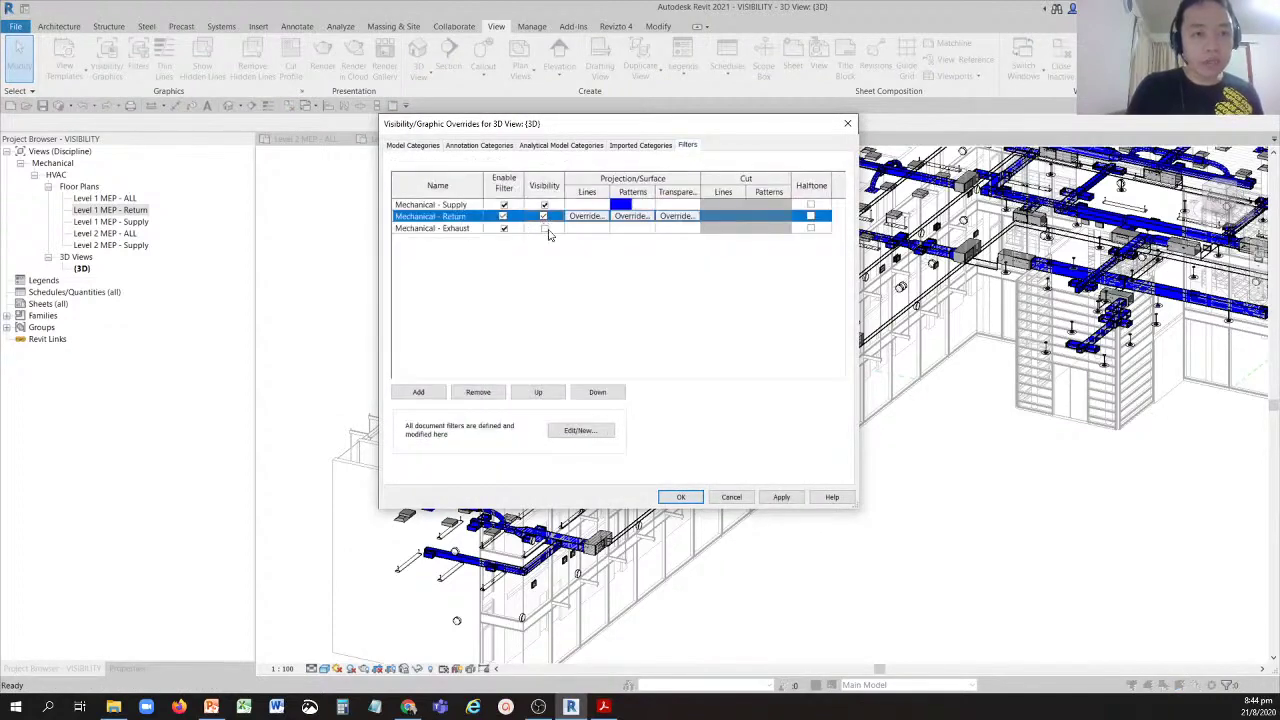
Give the Mechanical - Return filter a Solid fill pattern override in magenta.
click(548, 233)
click(651, 220)
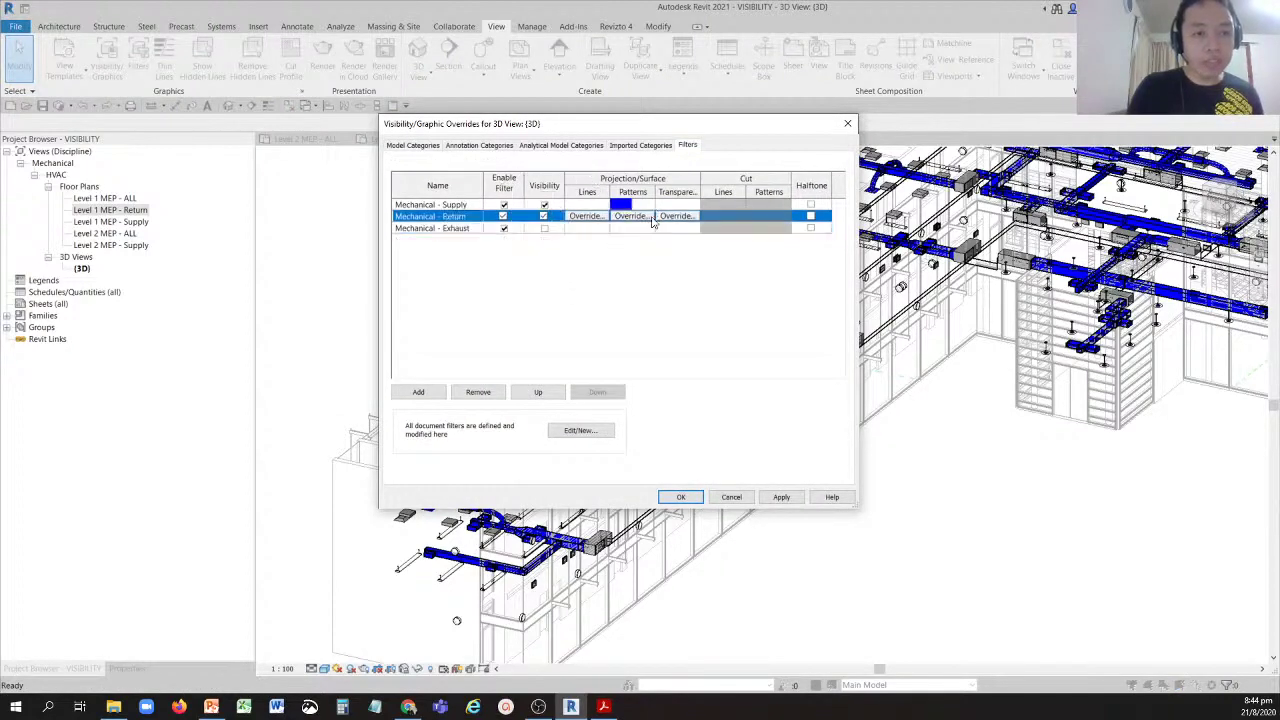
click(633, 217)
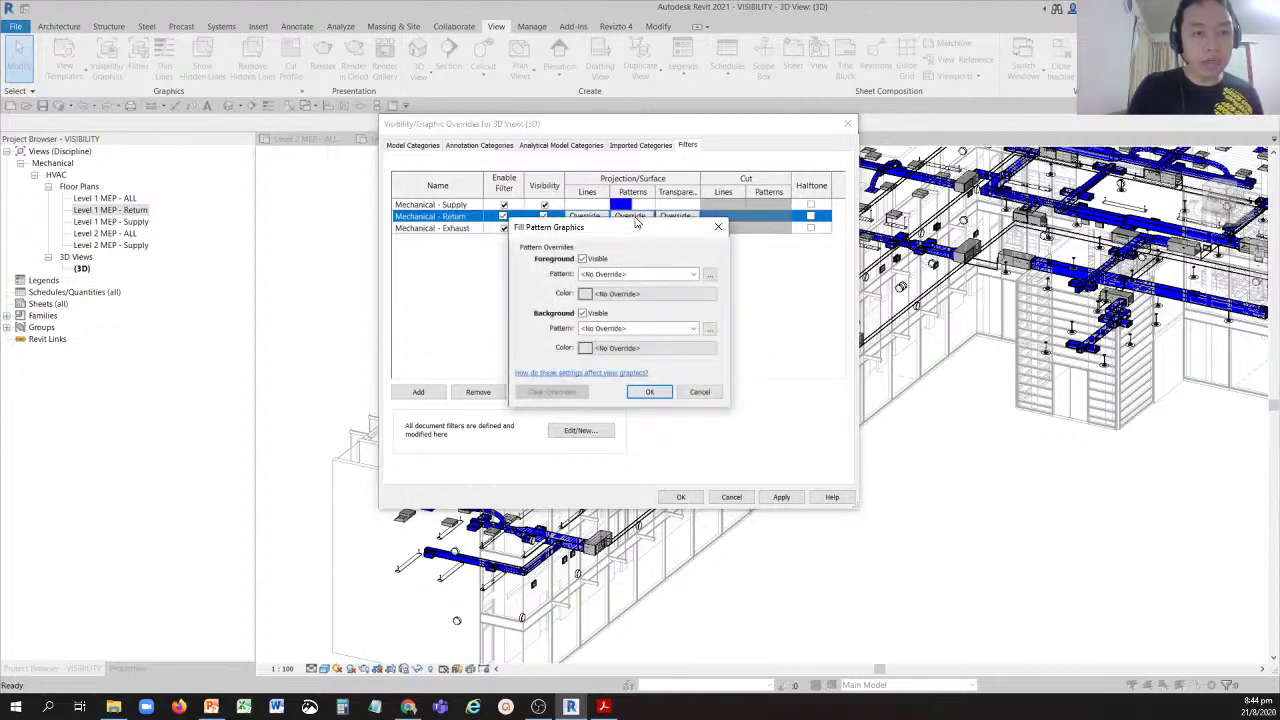
click(636, 273)
click(600, 297)
click(640, 273)
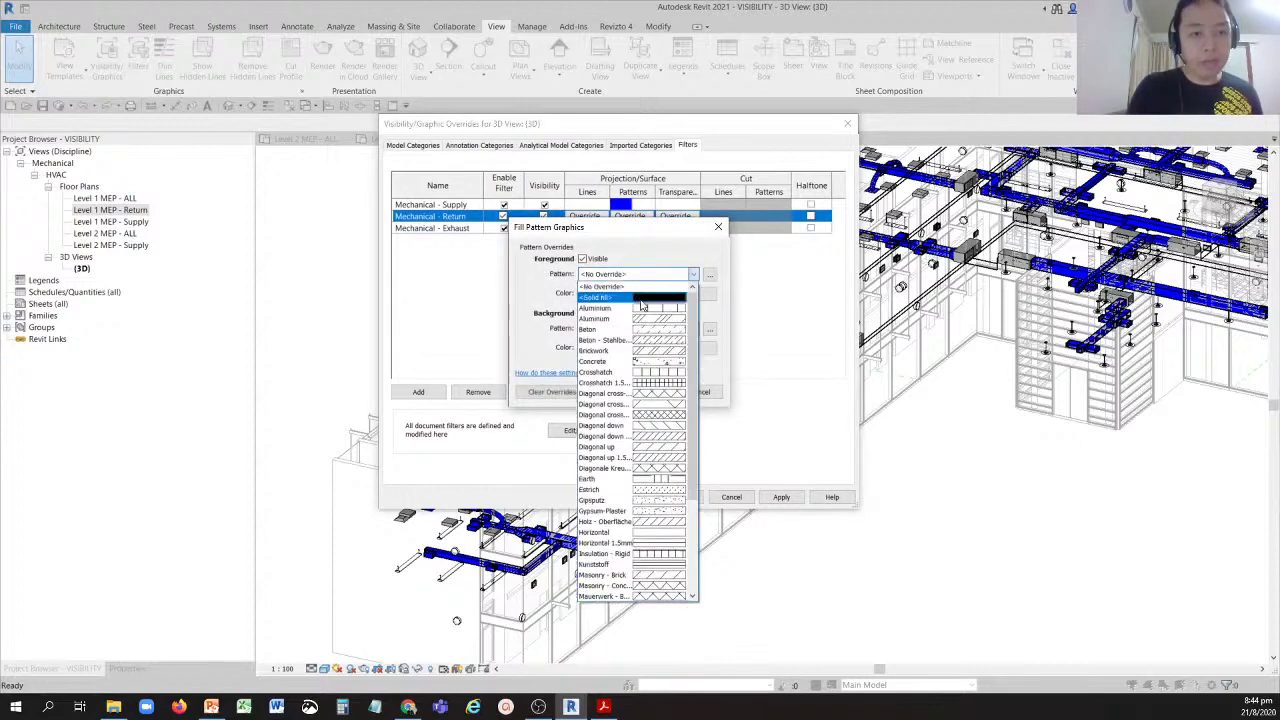
click(645, 299)
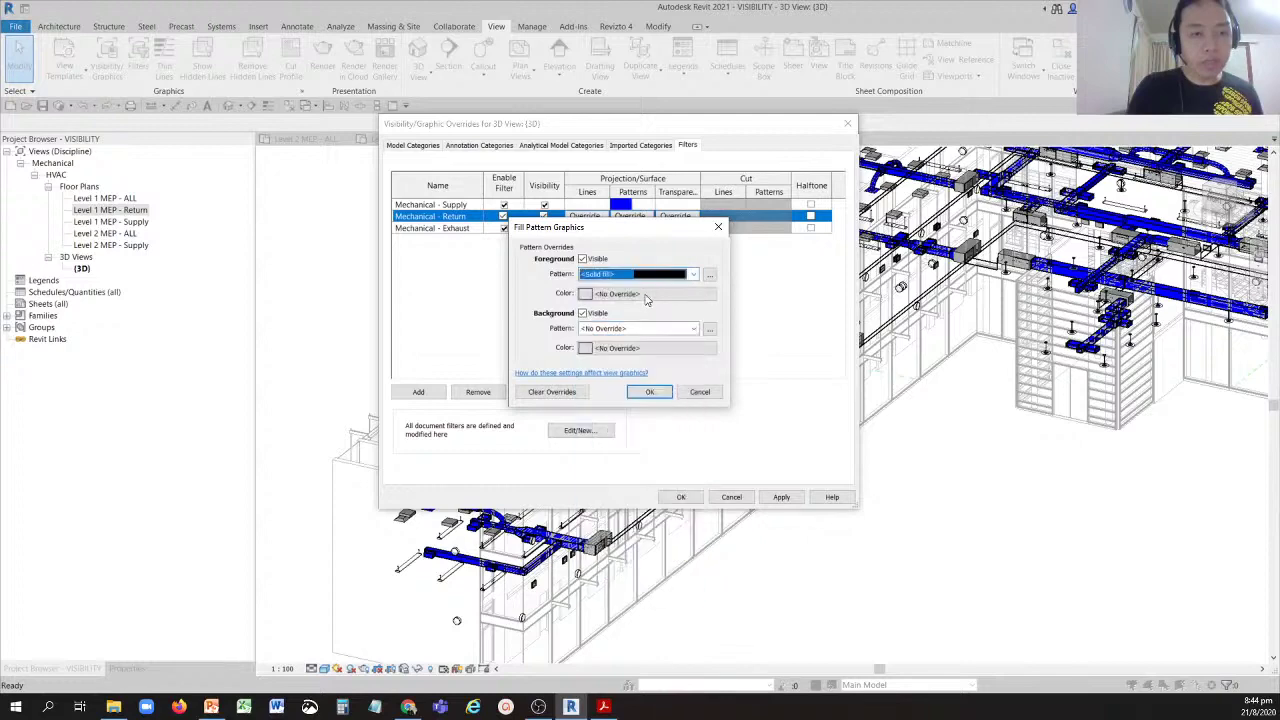
click(643, 294)
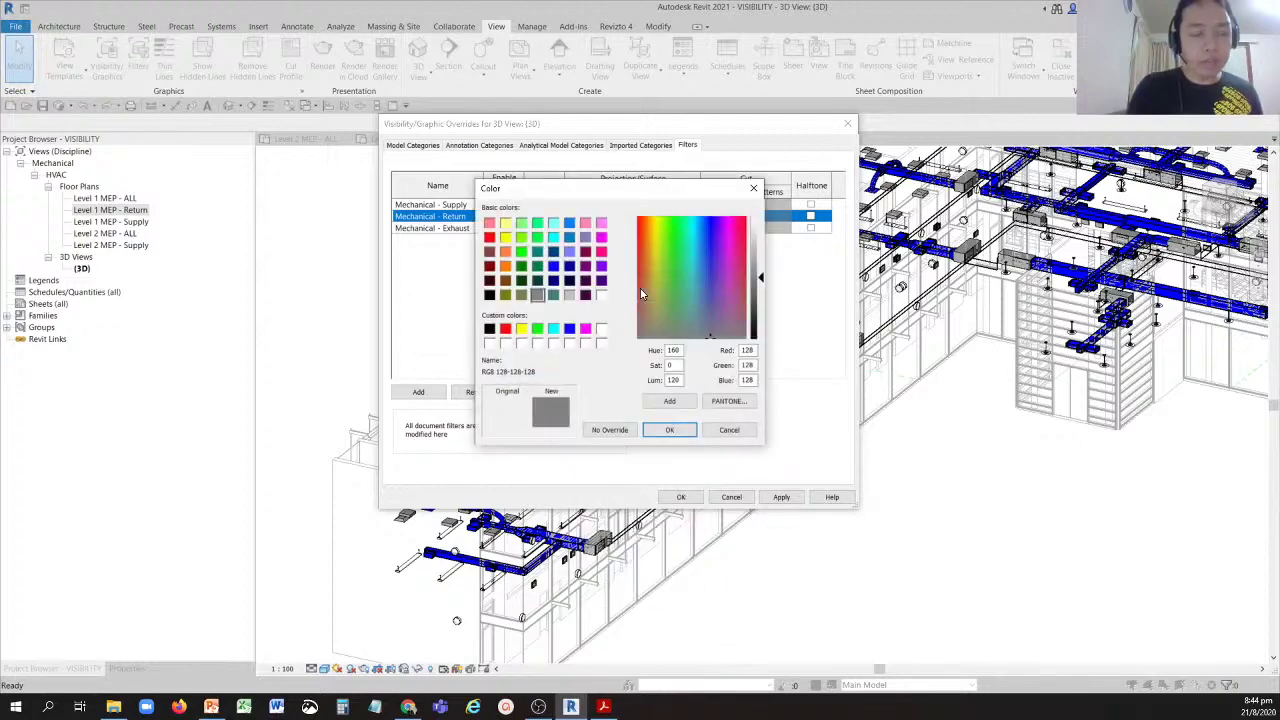
click(586, 329)
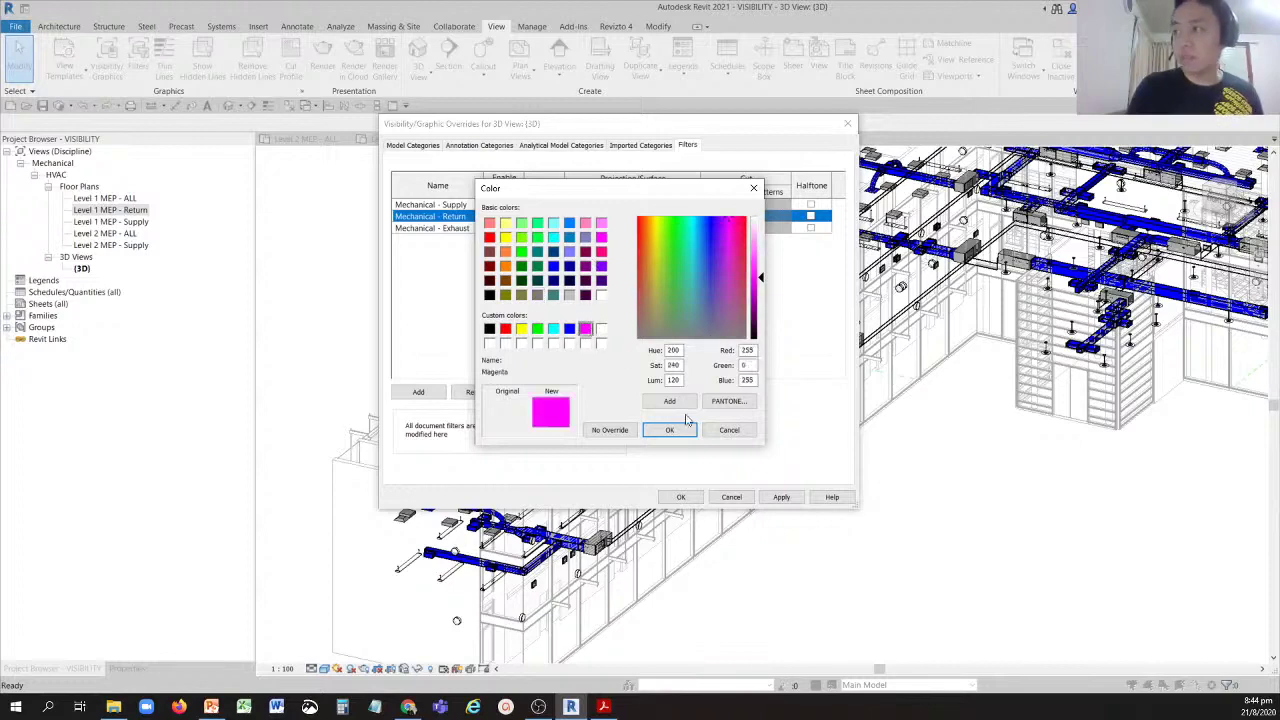
click(671, 431)
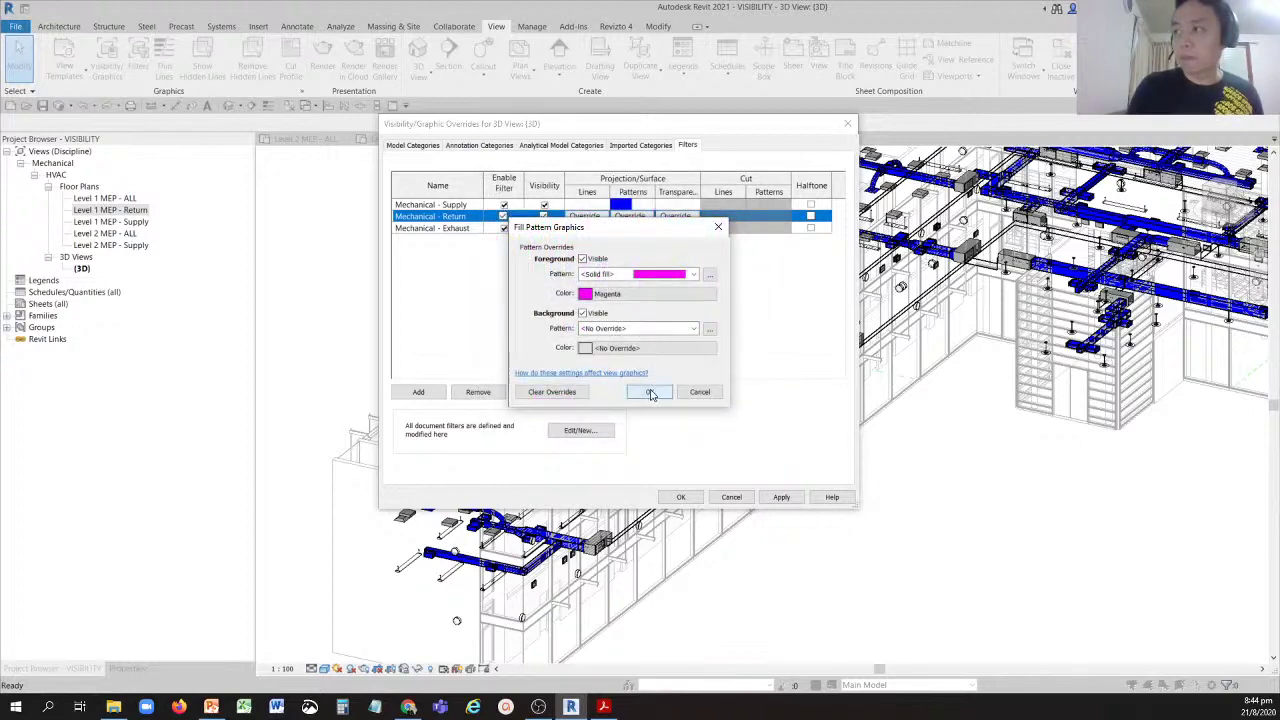
click(650, 392)
Give Mechanical - Exhaust a Solid fill pattern override in green and apply the overrides.
click(630, 228)
click(630, 228)
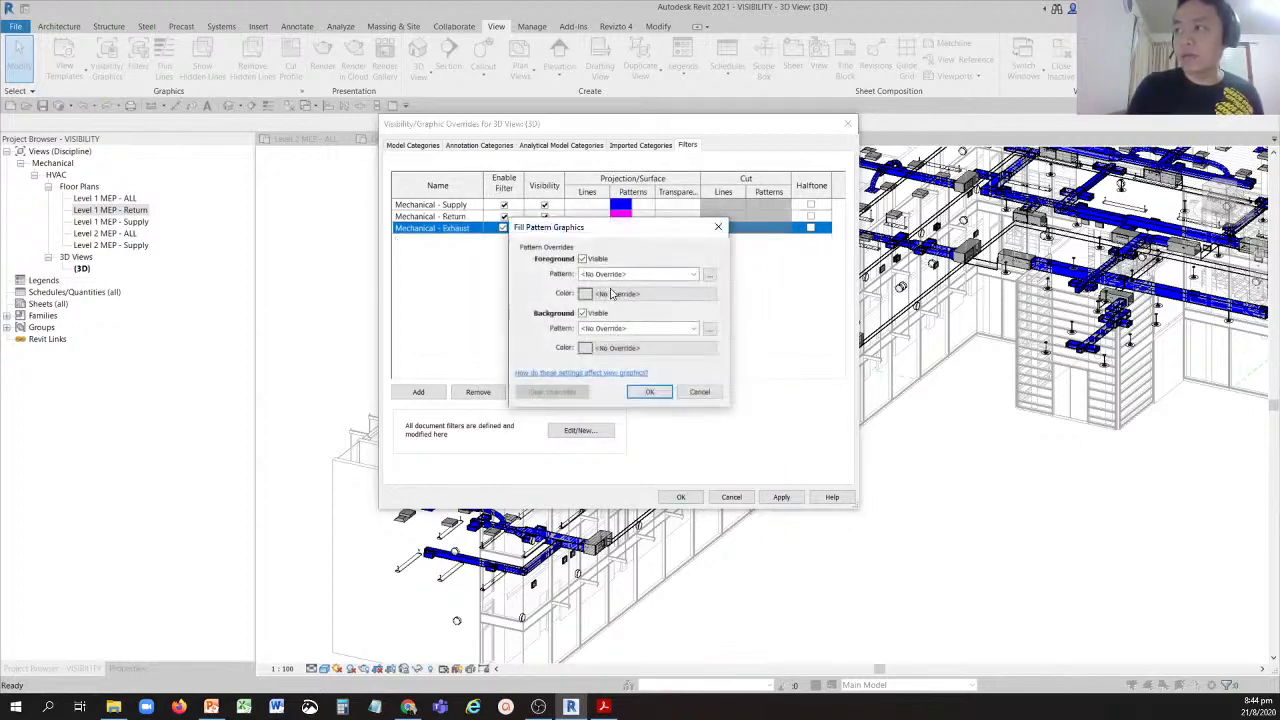
click(617, 293)
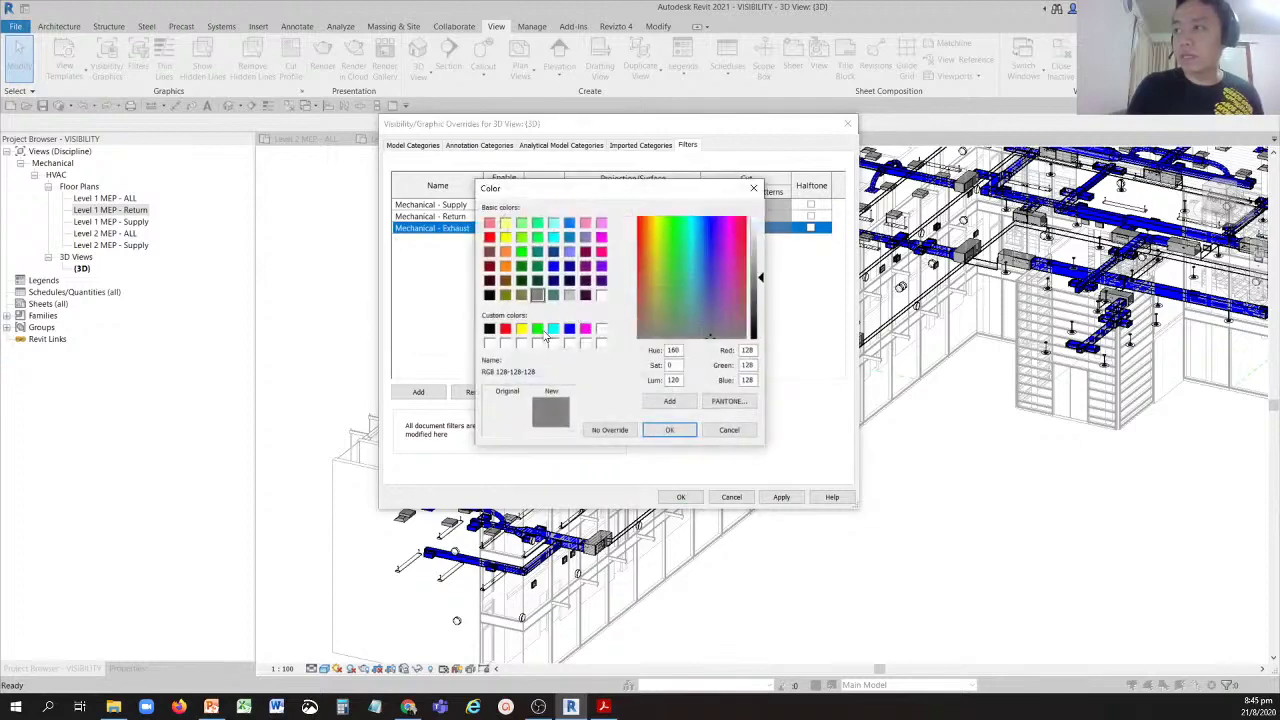
click(537, 329)
click(669, 430)
click(626, 274)
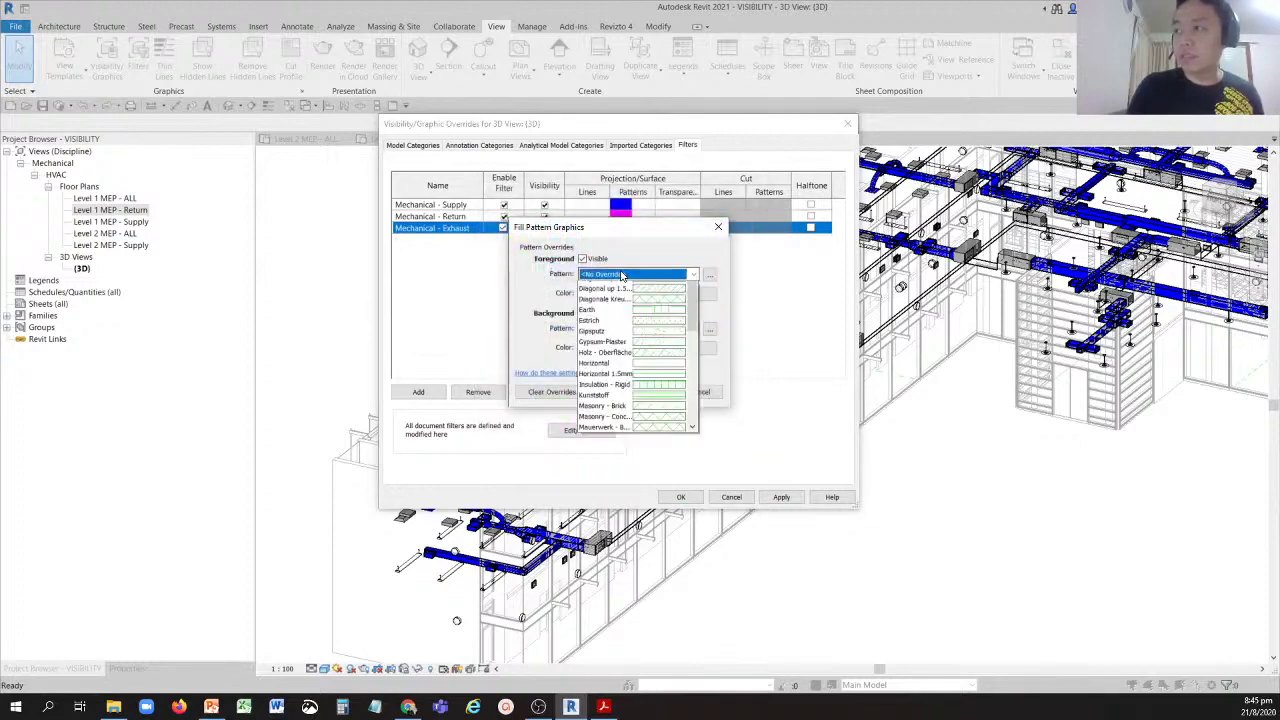
click(612, 297)
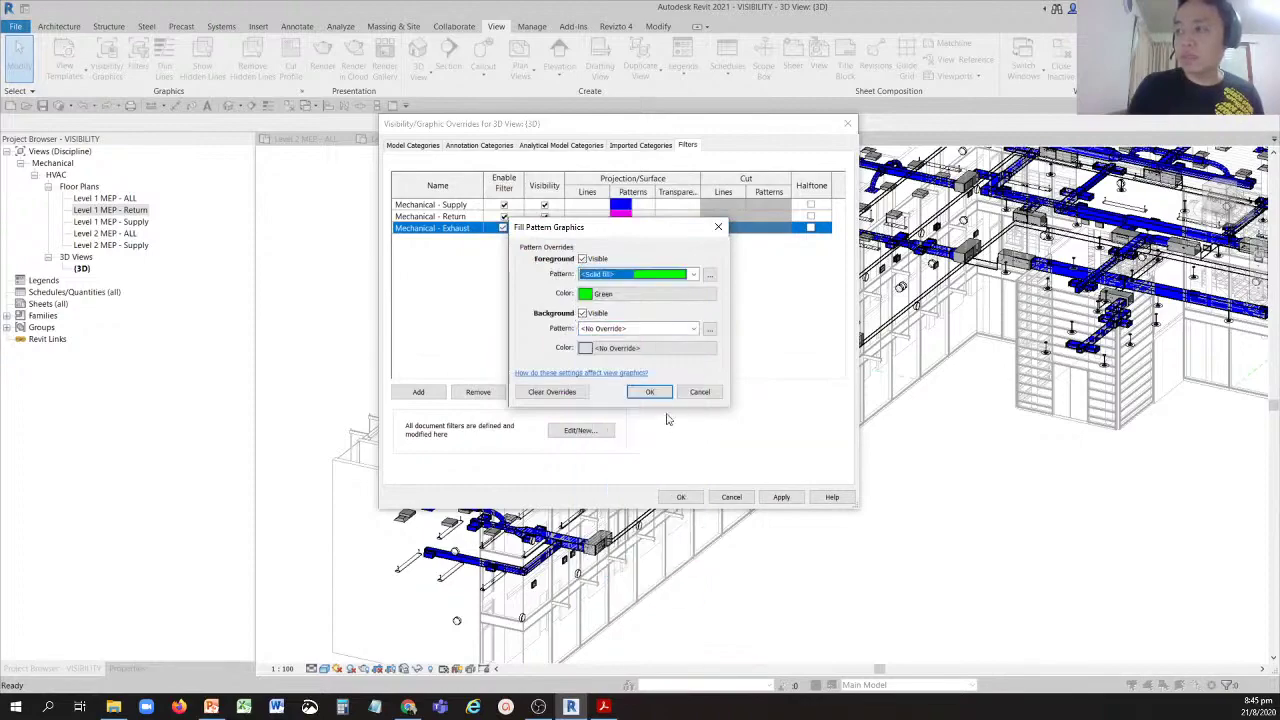
click(650, 393)
click(680, 497)
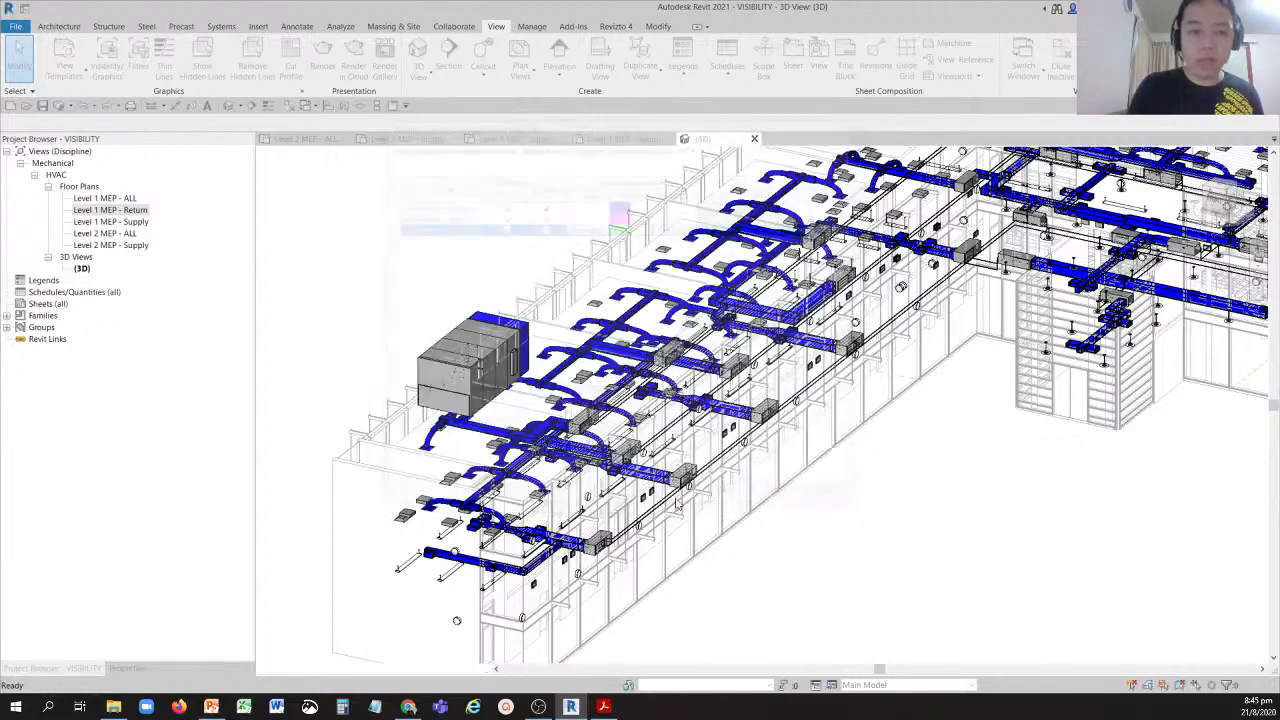
Pan, zoom and orbit the {3D} view to inspect the magenta return ducts.
scroll(903, 506, up, 2)
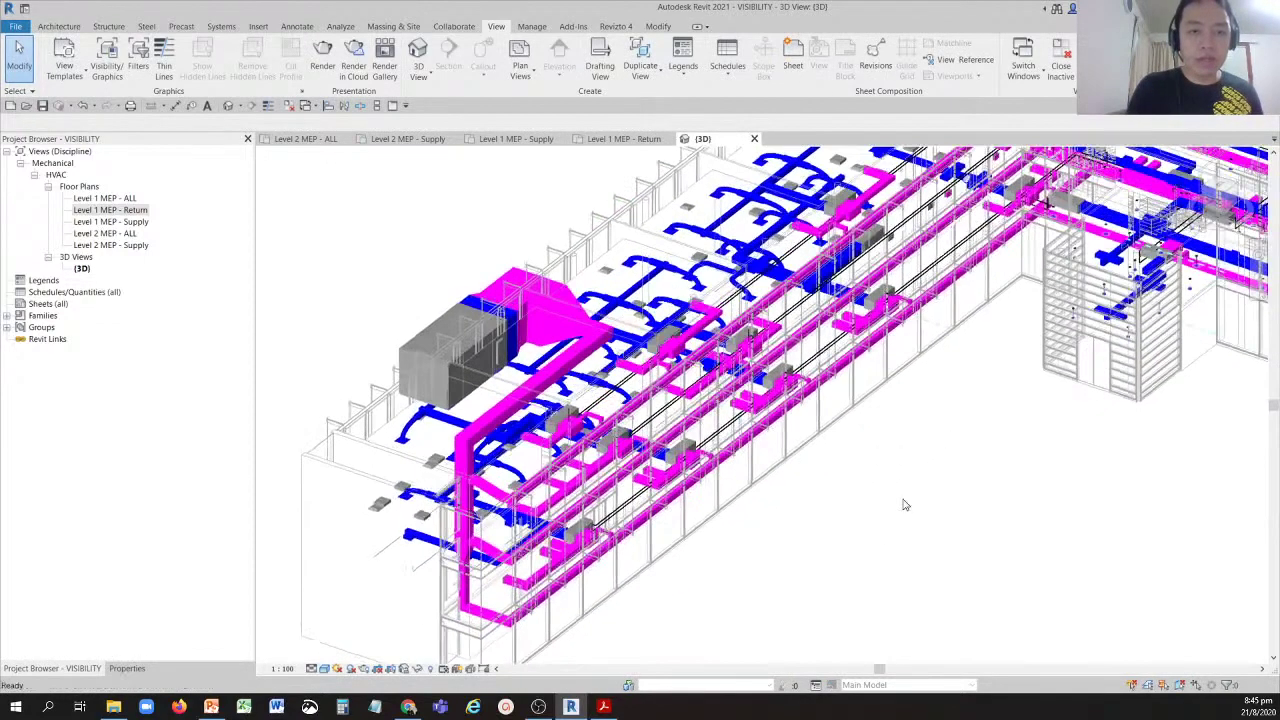
middle_drag(903, 506, 639, 558)
scroll(639, 558, down, 4)
shift+middle_drag(760, 520, 887, 462)
scroll(887, 462, up, 5)
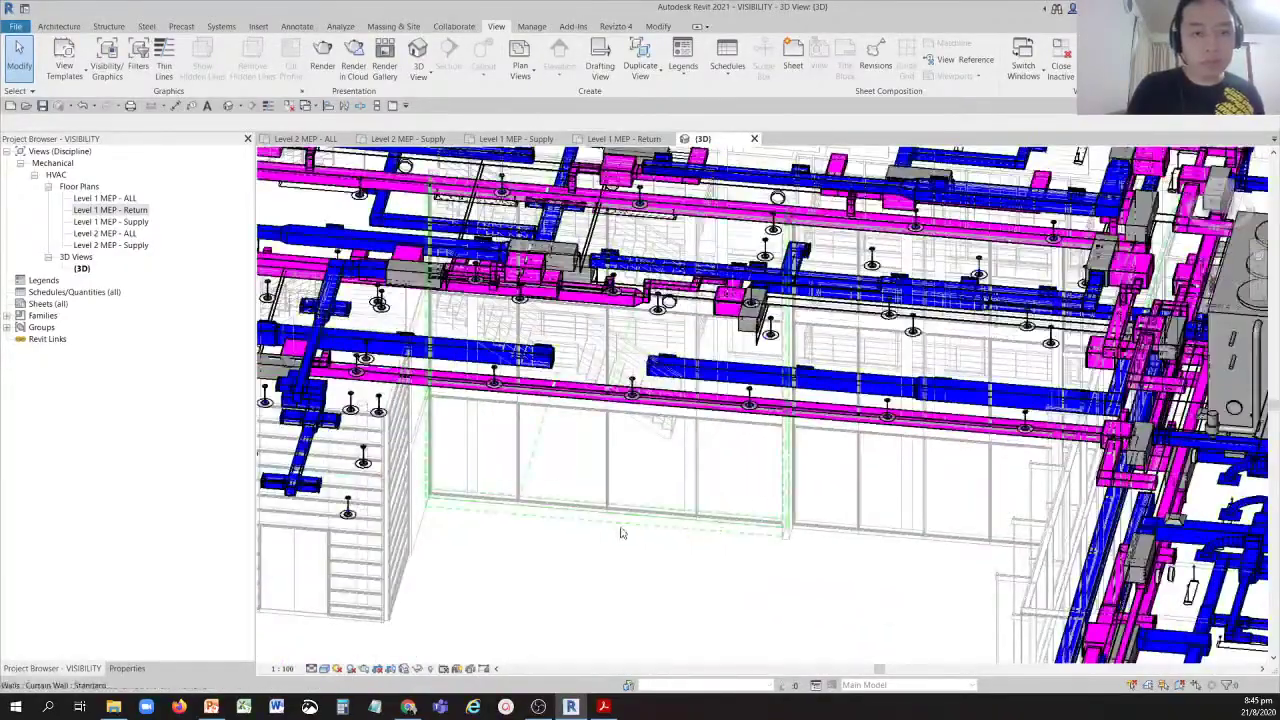
middle_drag(620, 529, 1027, 339)
scroll(803, 443, down, 4)
shift+middle_drag(803, 443, 912, 351)
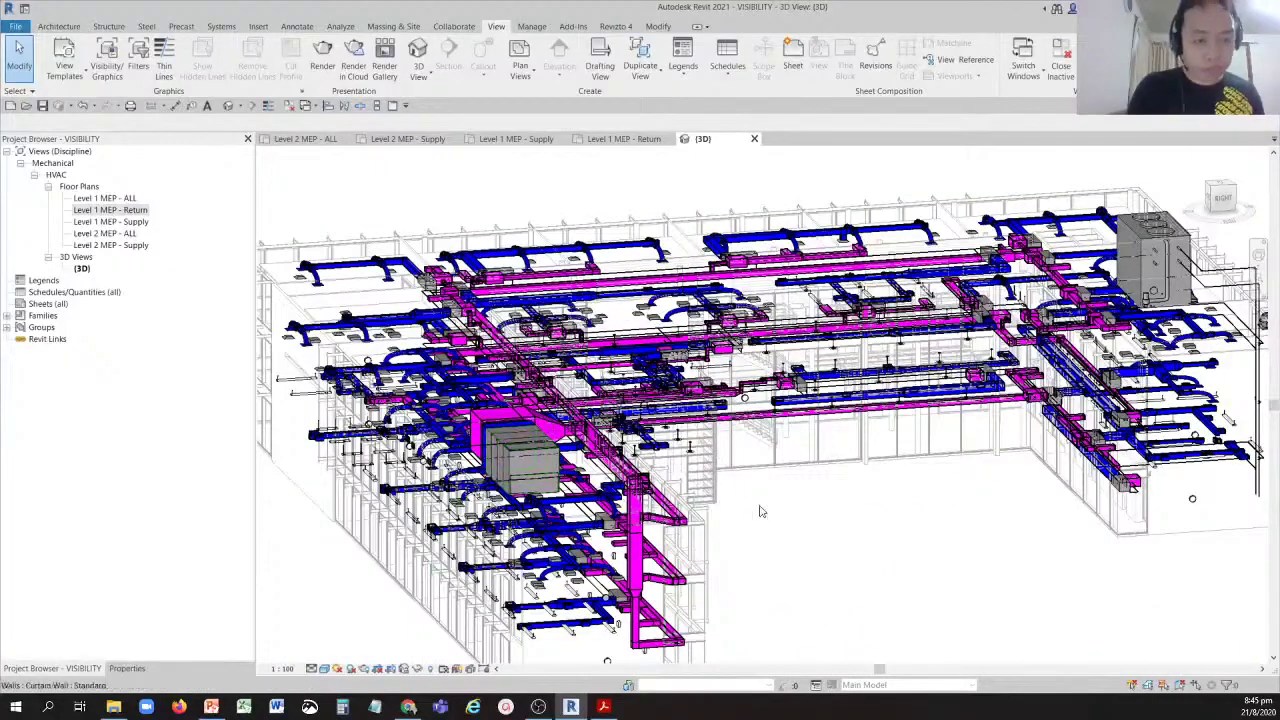
Tick Visibility for the Mechanical - Exhaust filter in the view's overrides and accept.
key(g)
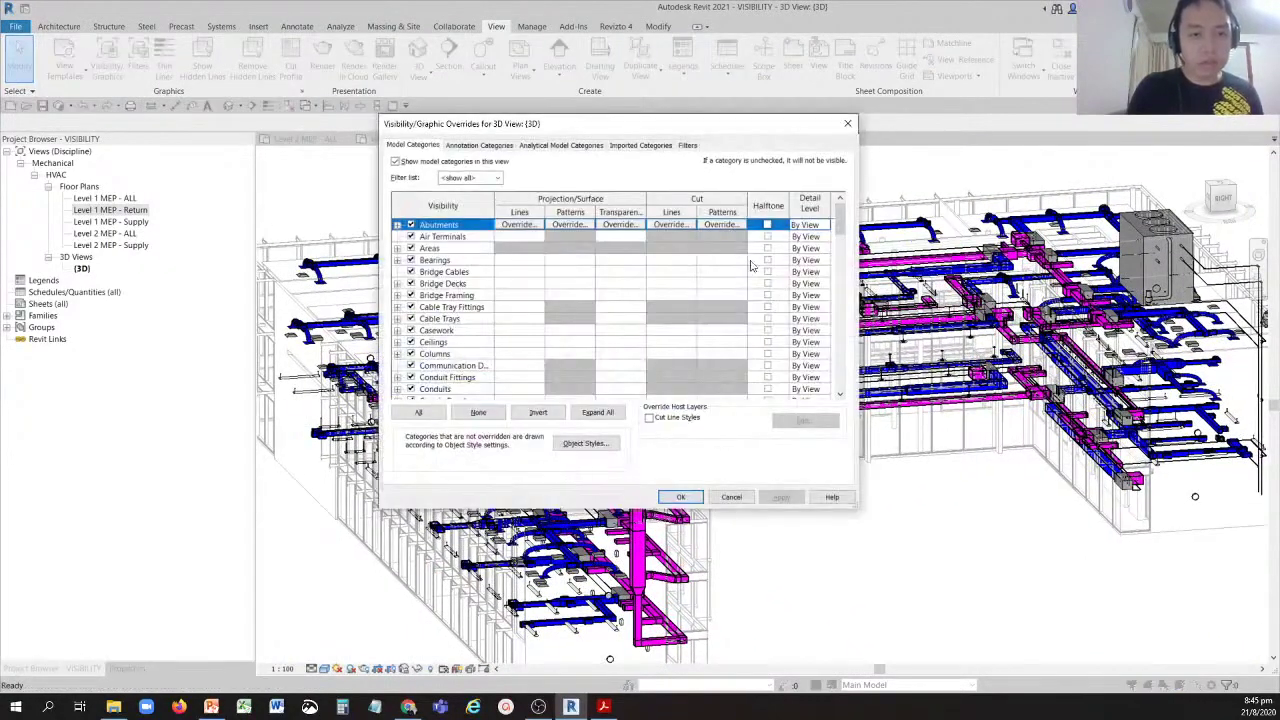
click(688, 146)
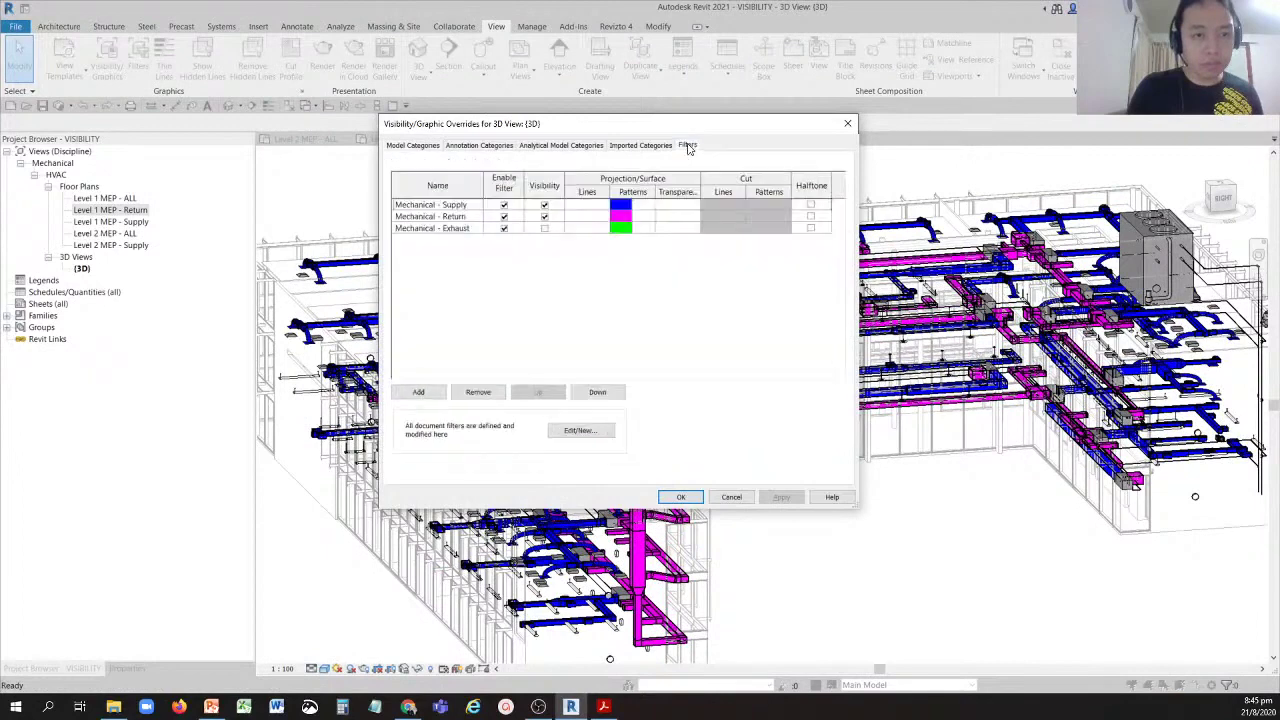
click(544, 230)
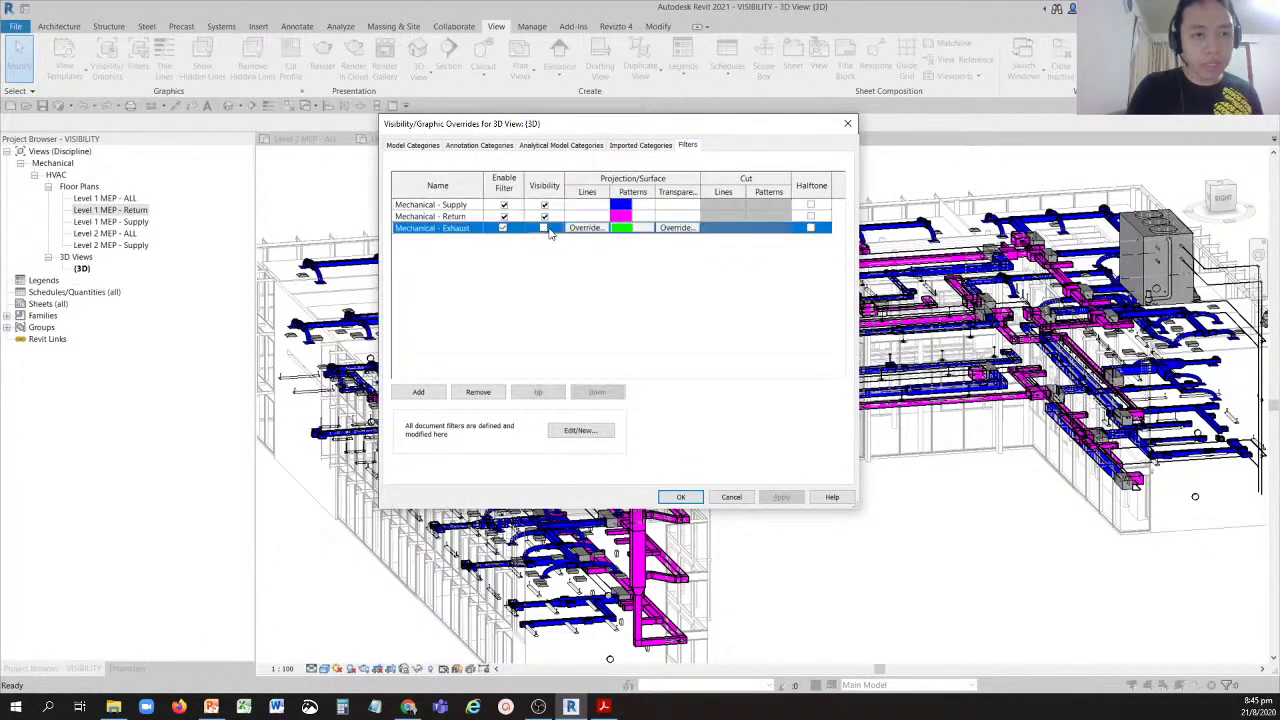
click(544, 228)
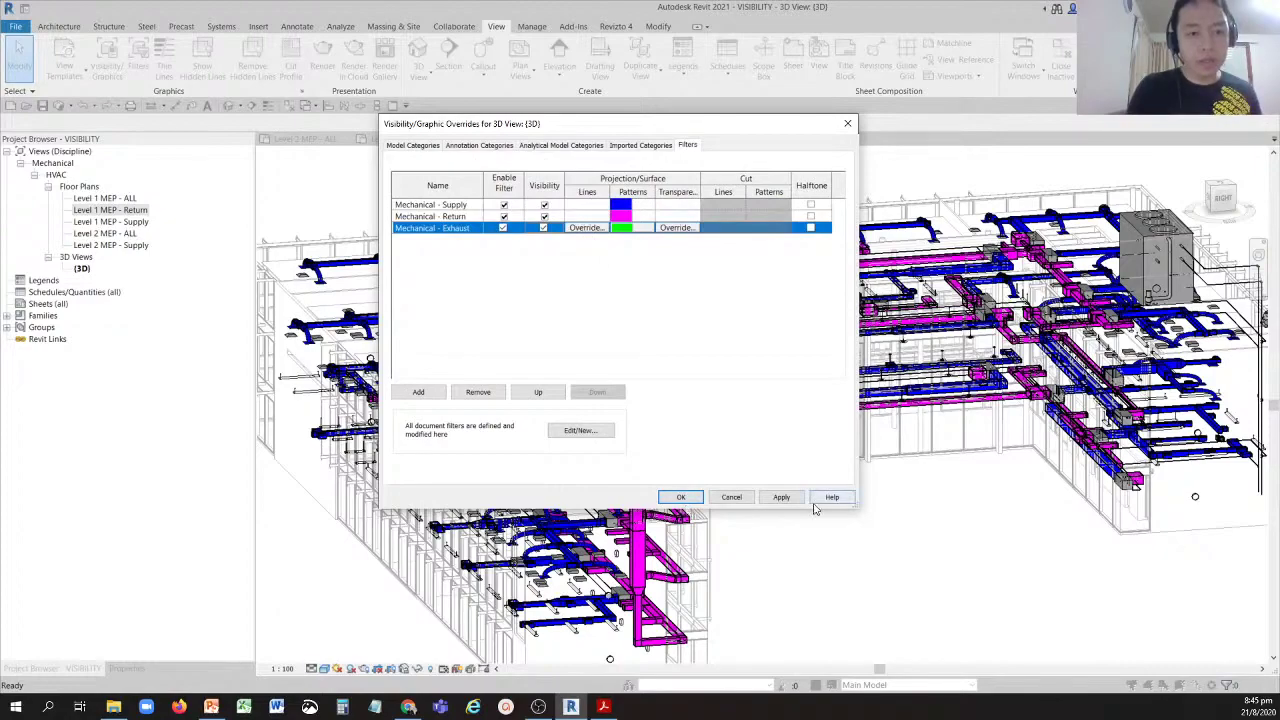
click(680, 497)
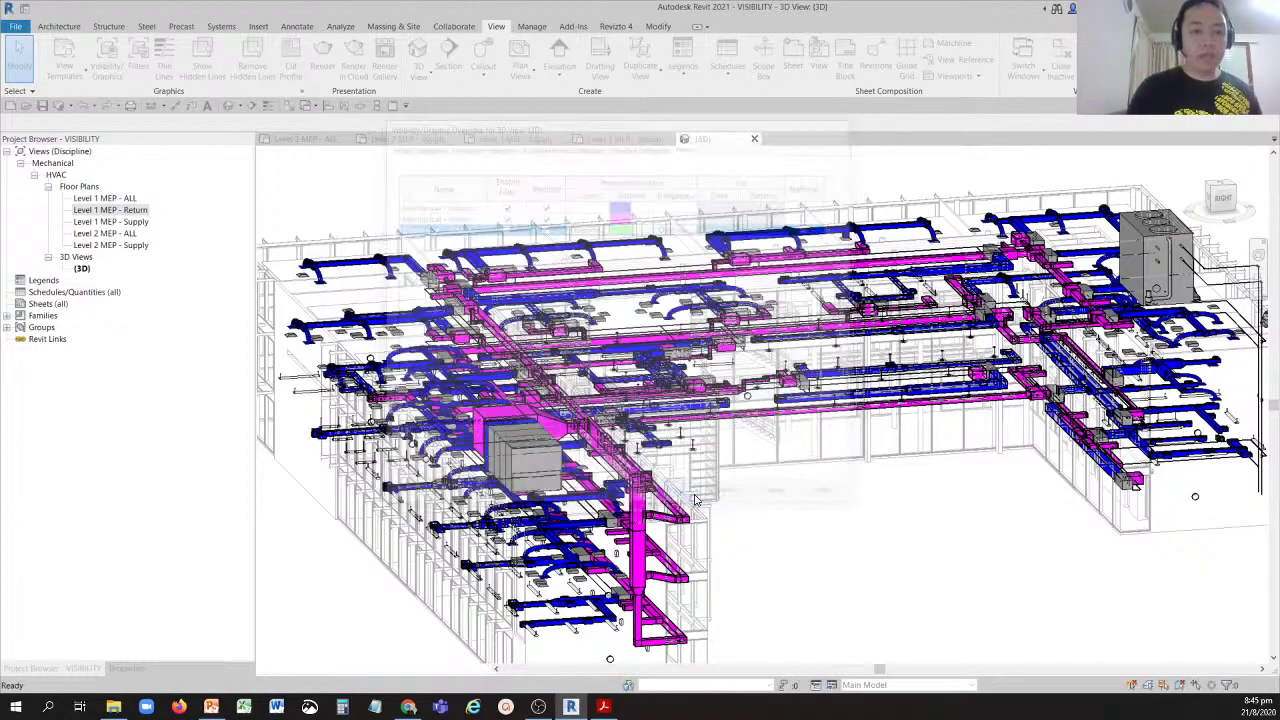
Orbit into the ductwork, reset to the Home view, show Properties, and zoom in.
shift+middle_drag(848, 488, 1020, 487)
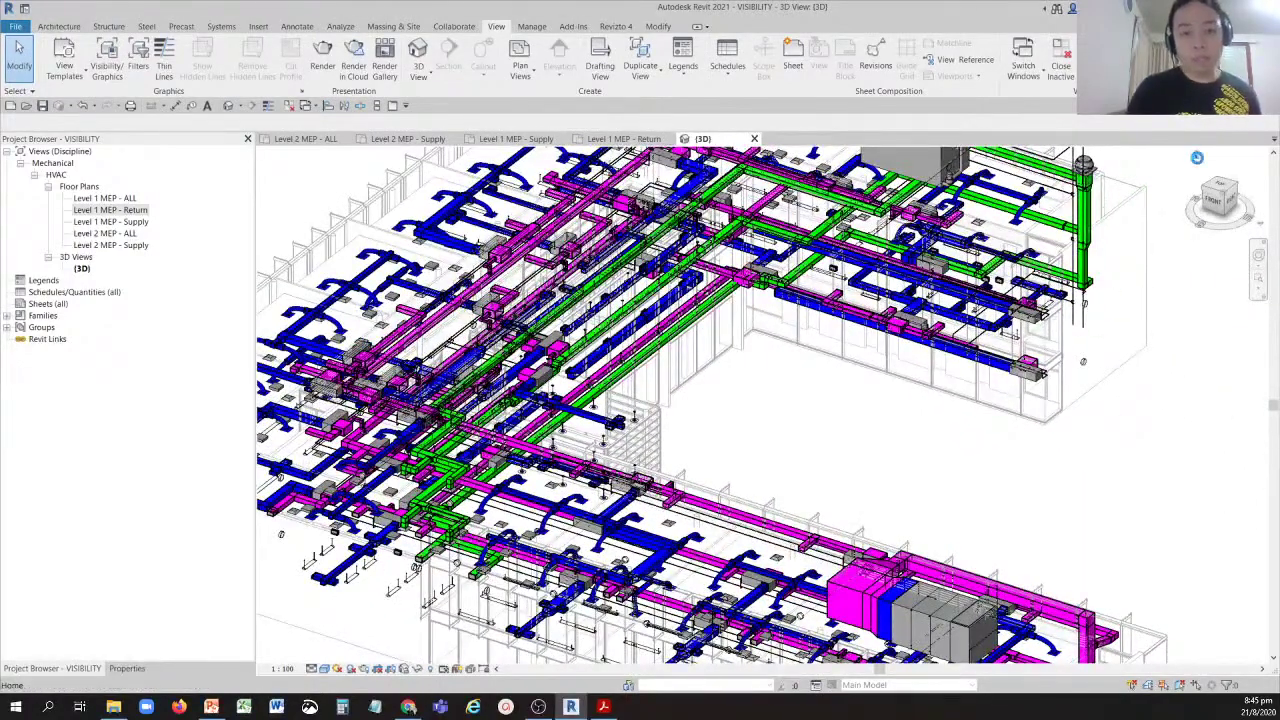
click(1197, 157)
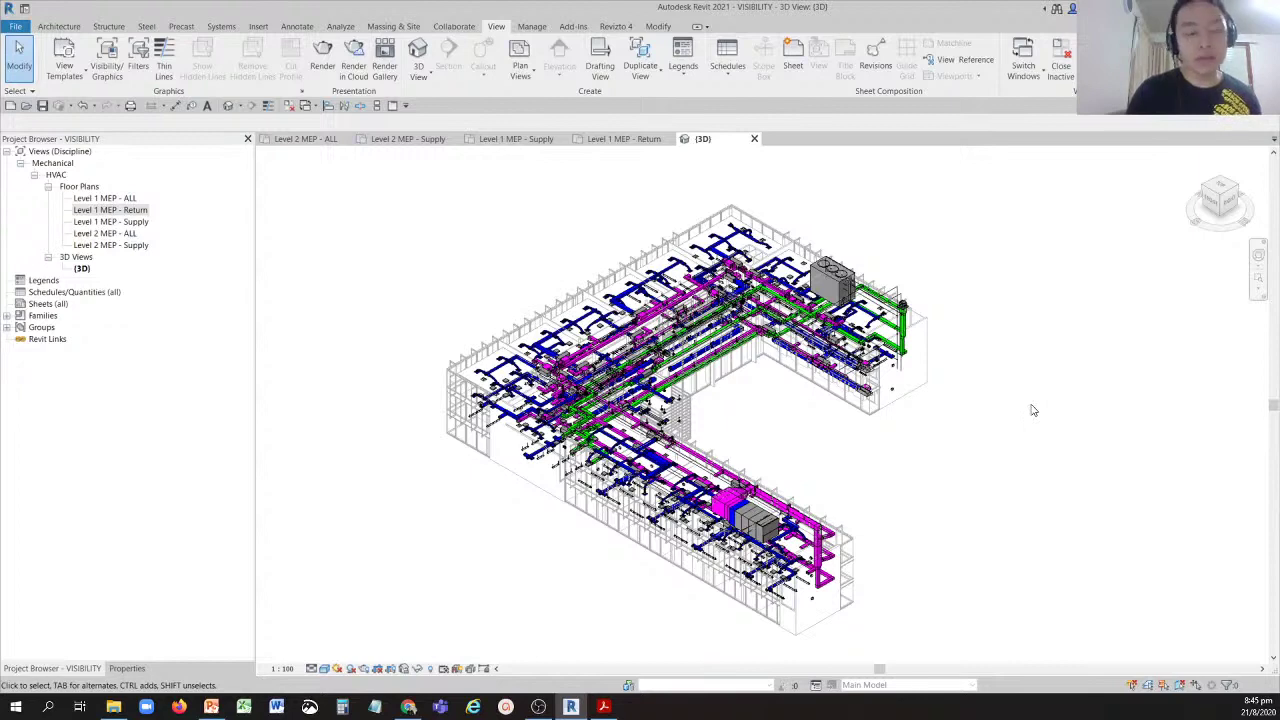
click(127, 668)
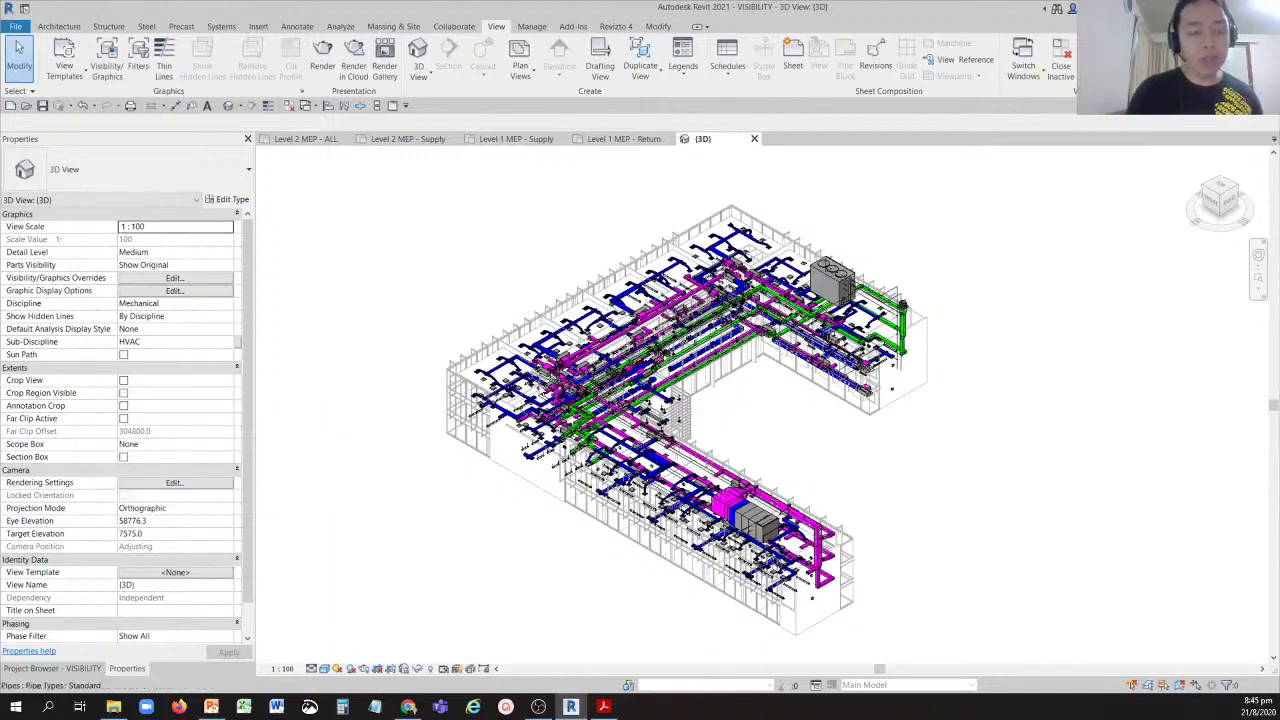
scroll(468, 378, up, 5)
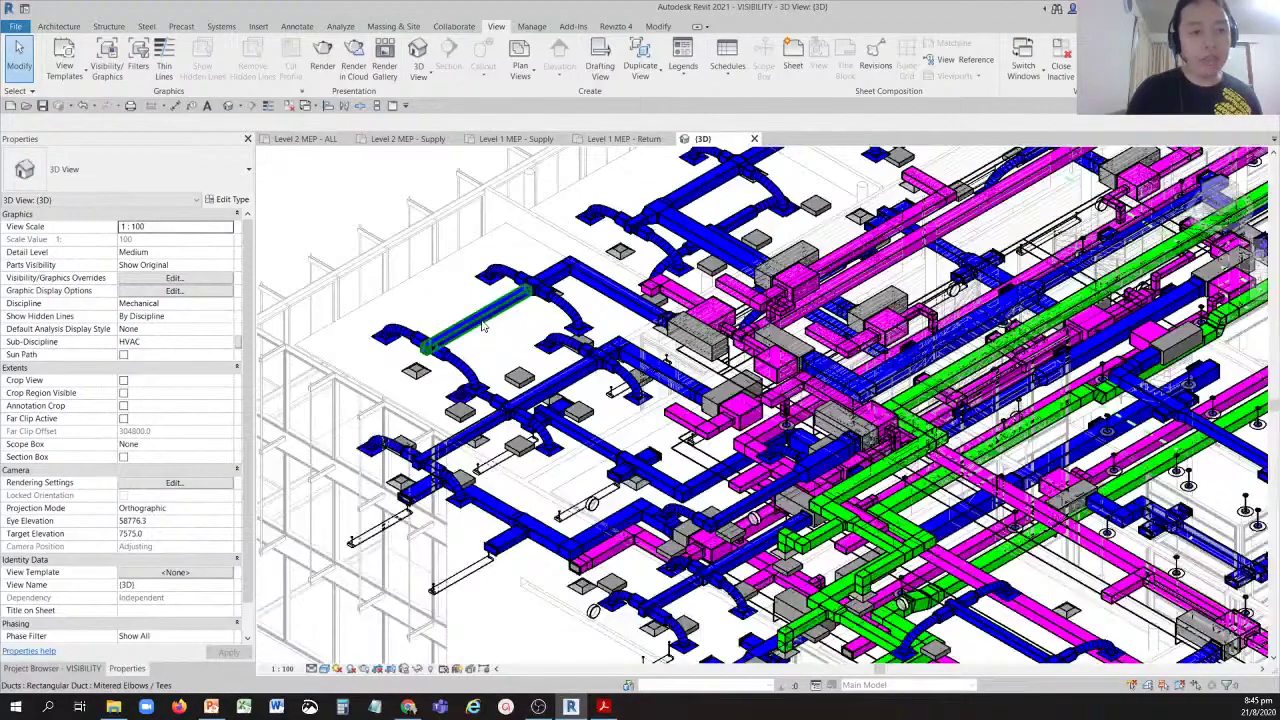
click(482, 327)
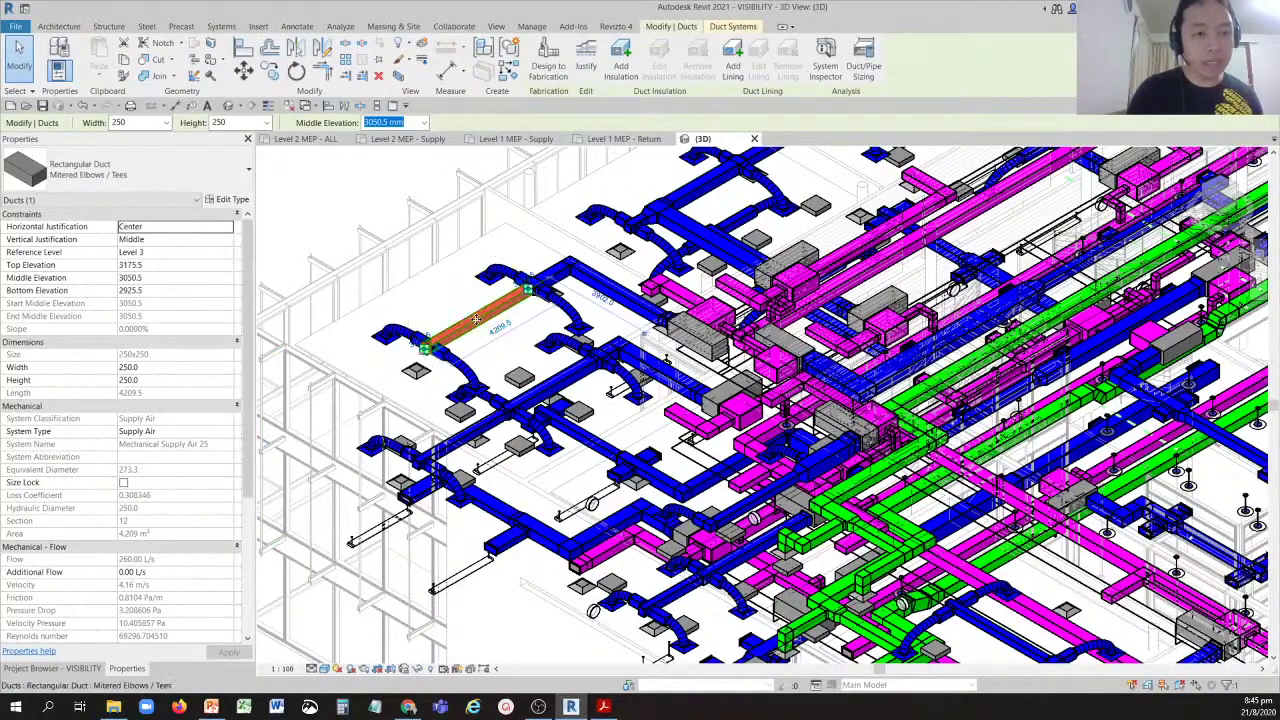
scroll(140, 479, down, 5)
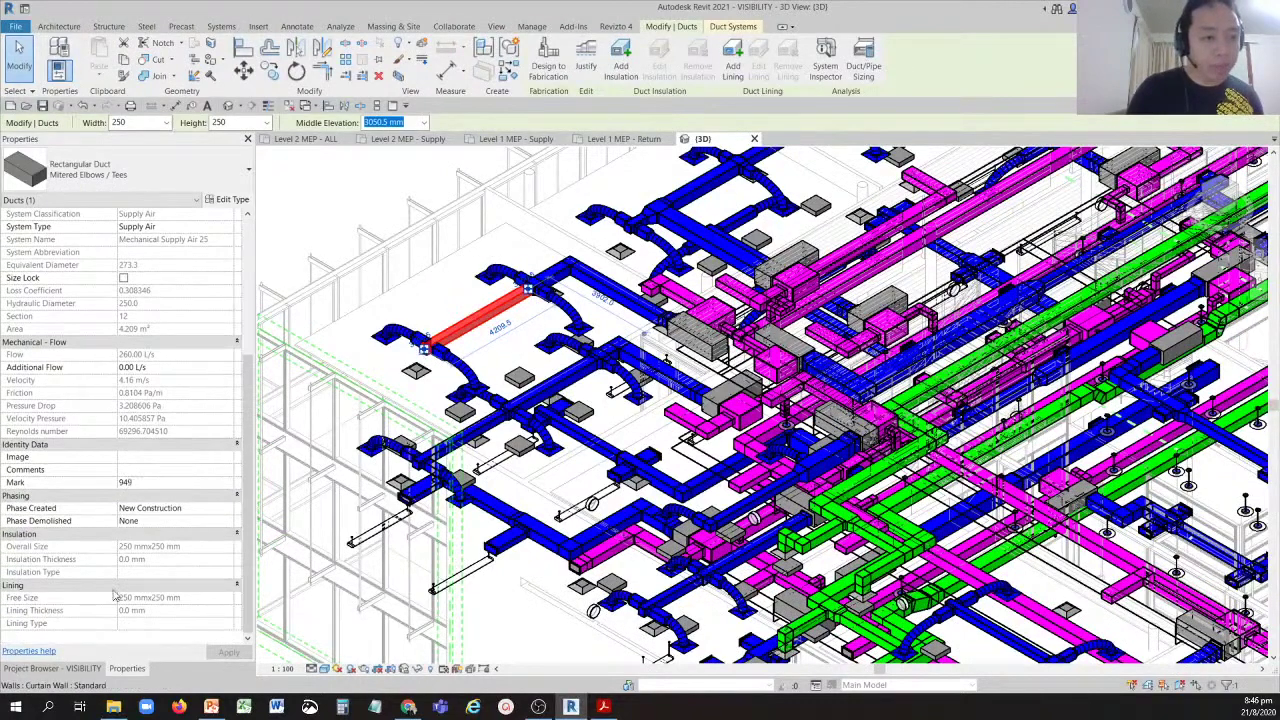
click(228, 205)
click(227, 201)
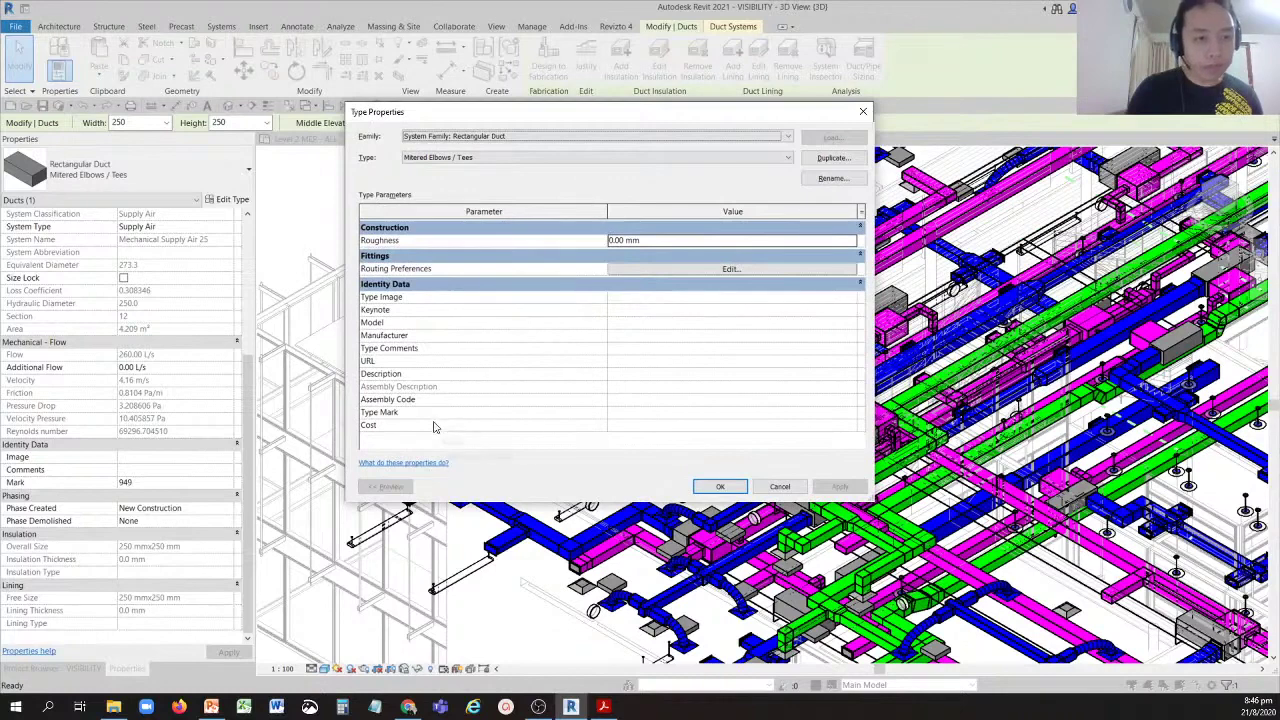
click(627, 412)
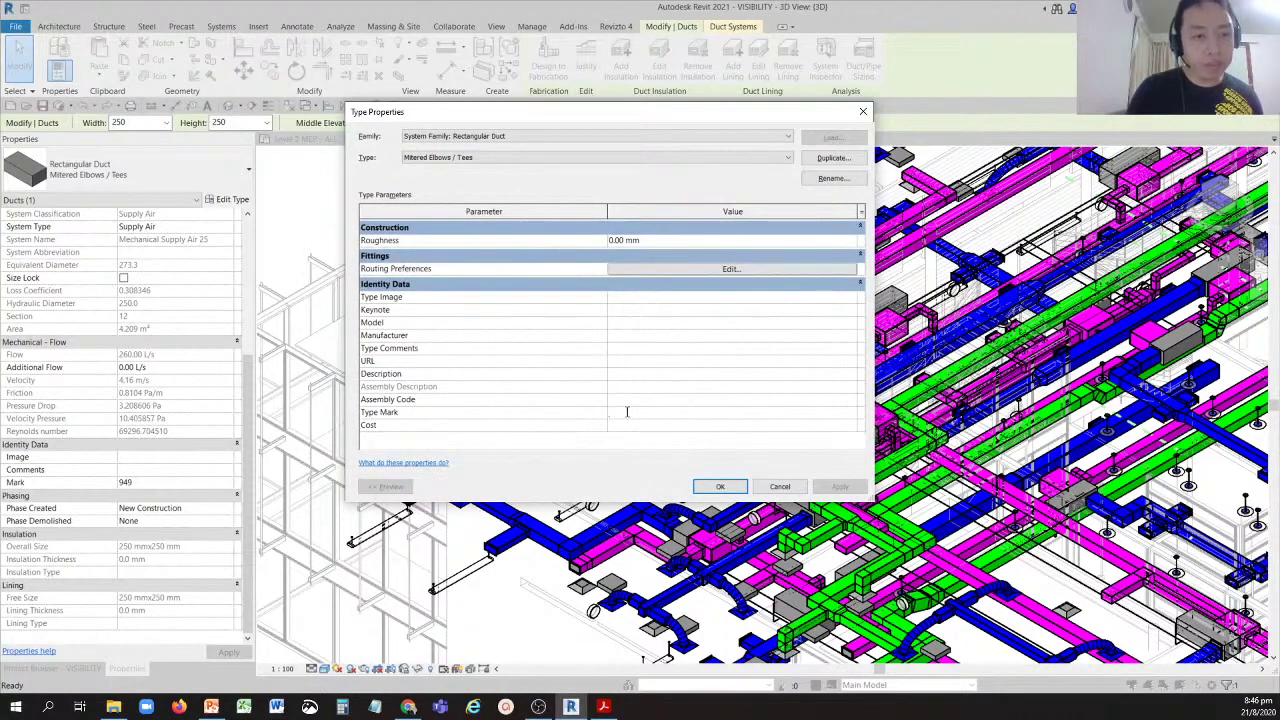
click(627, 412)
click(627, 412)
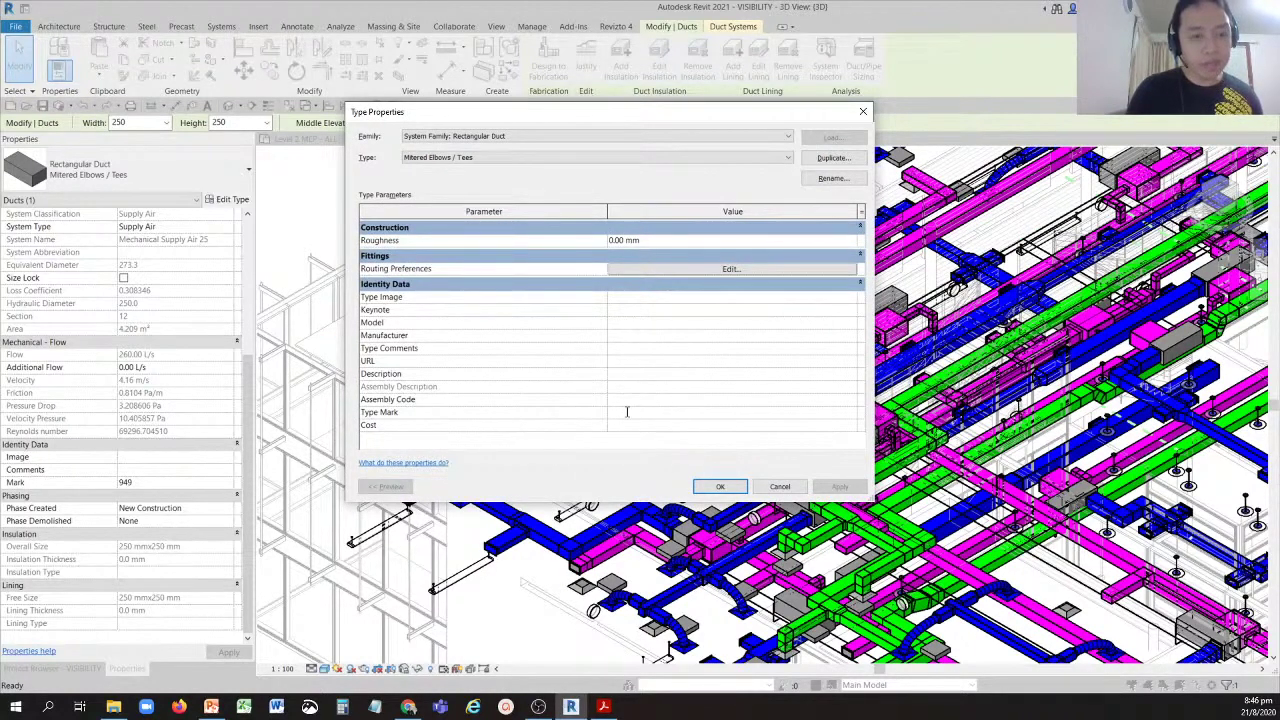
click(629, 412)
click(628, 425)
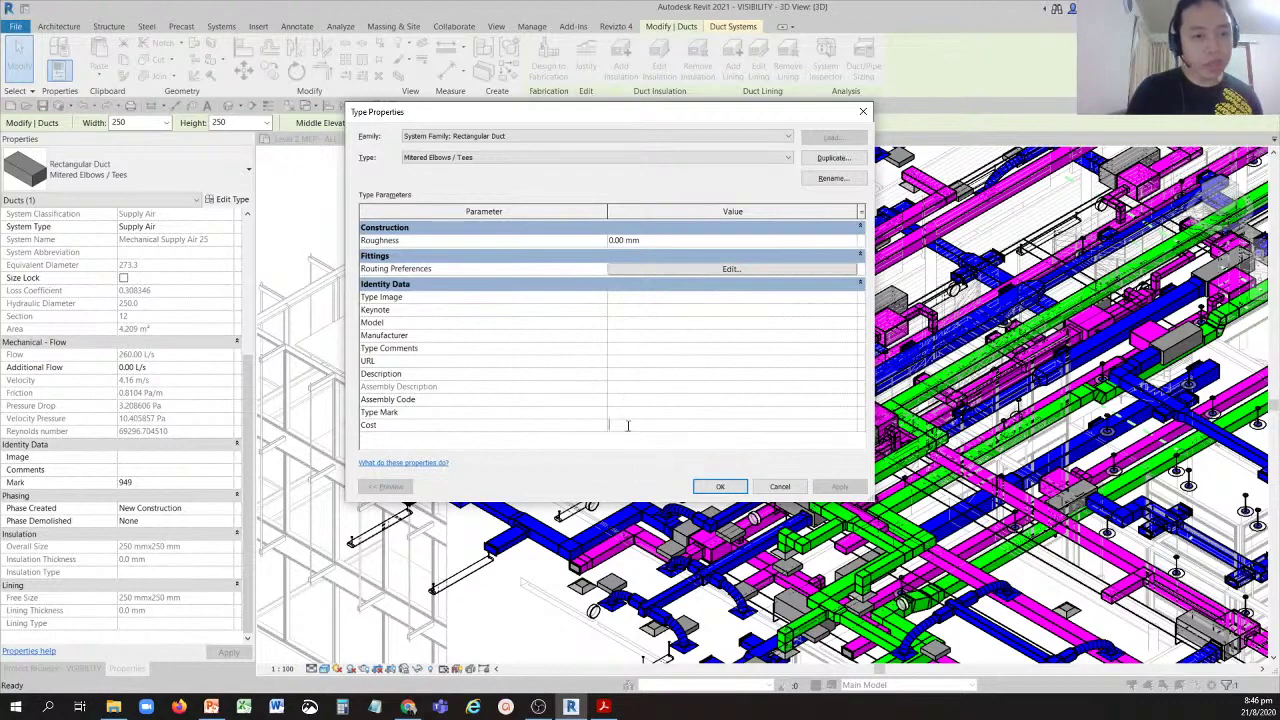
click(628, 425)
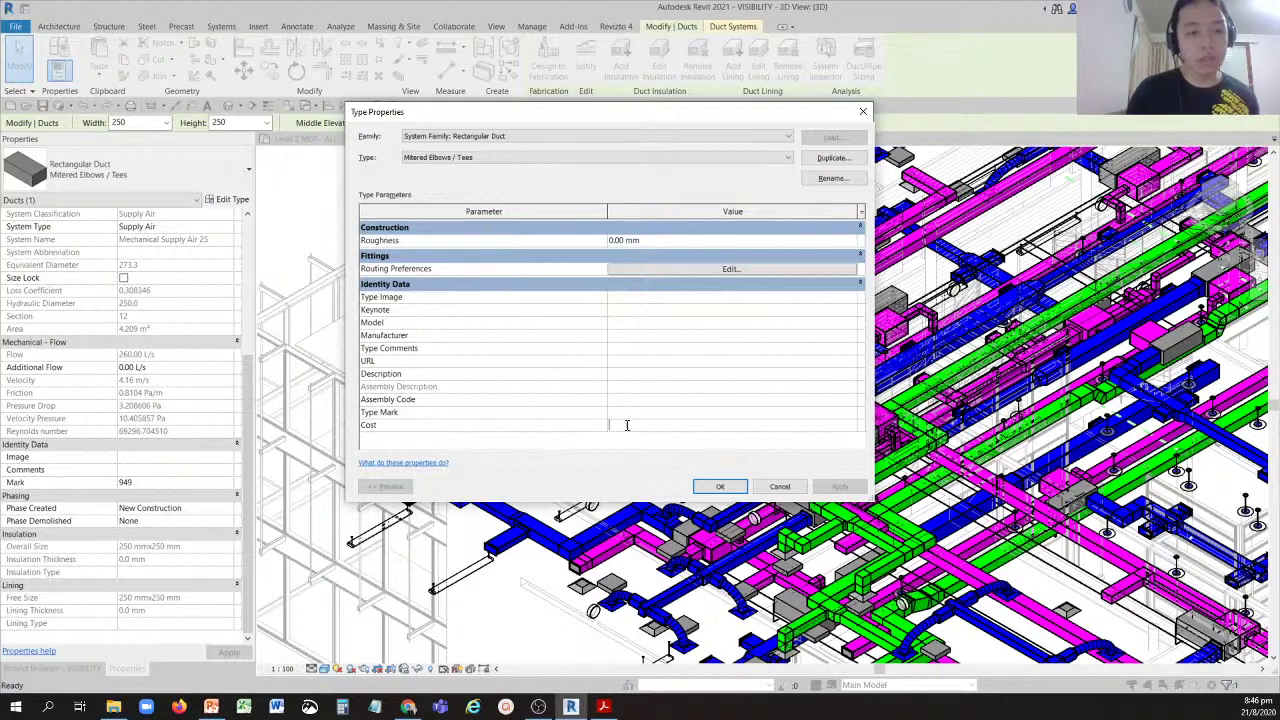
click(779, 487)
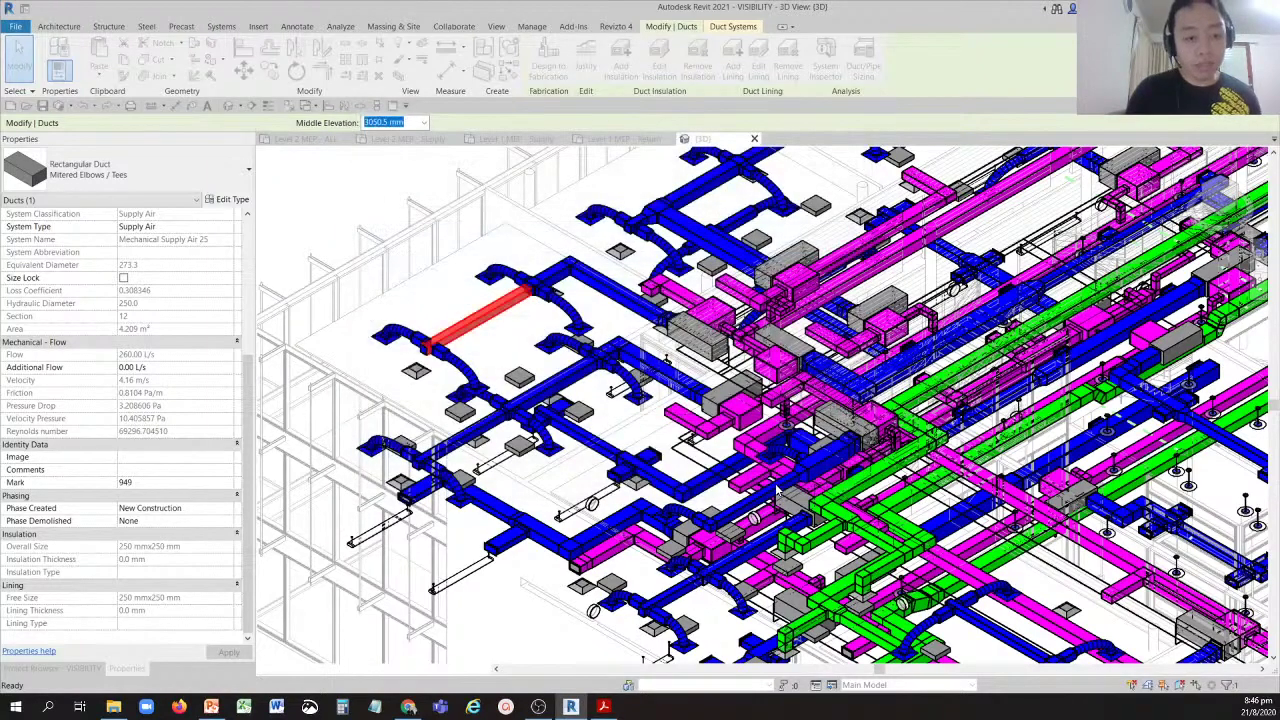
Clear the duct selection, zoom out, and reset the {3D} view to its Home orientation.
key(Escape)
scroll(560, 370, down, 5)
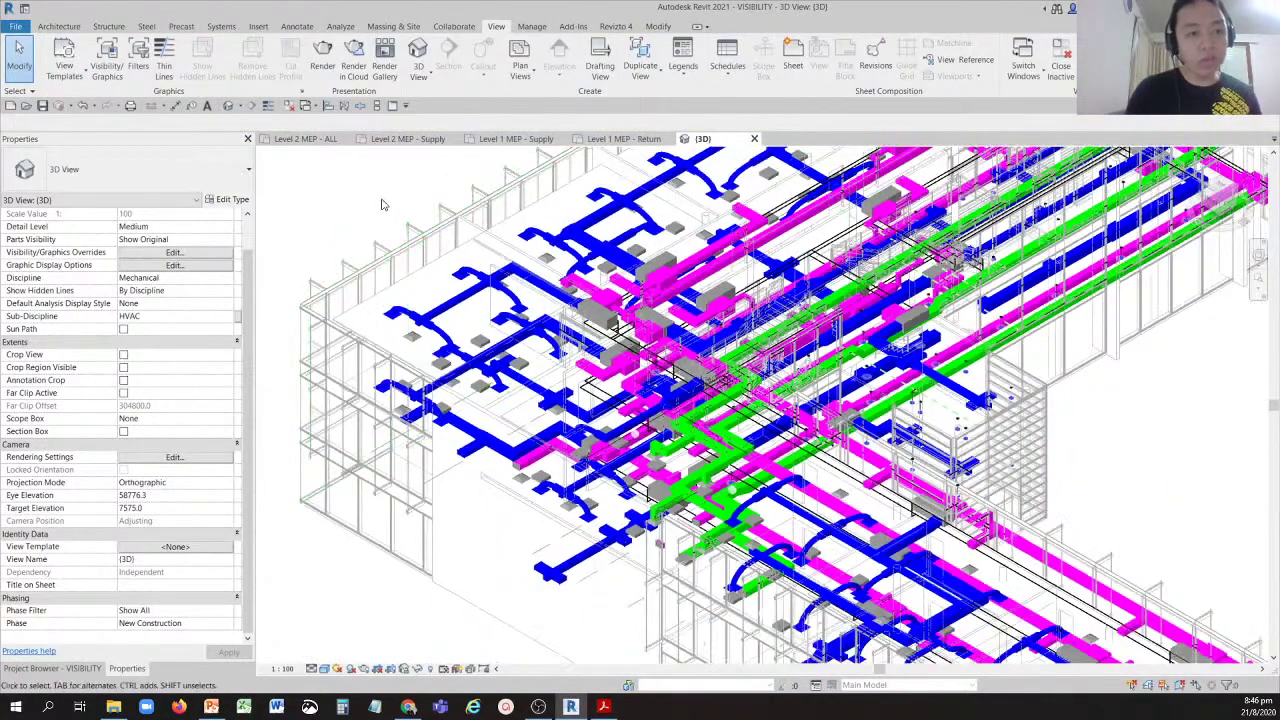
scroll(700, 400, down, 5)
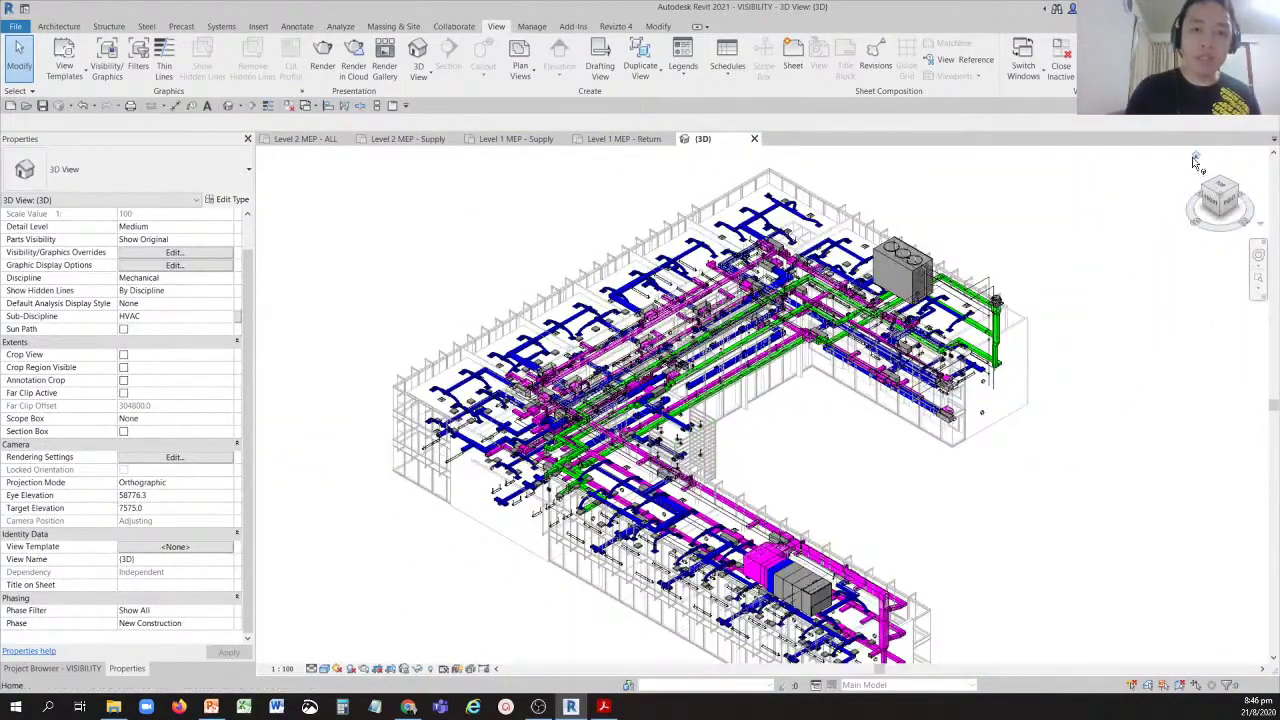
click(1195, 158)
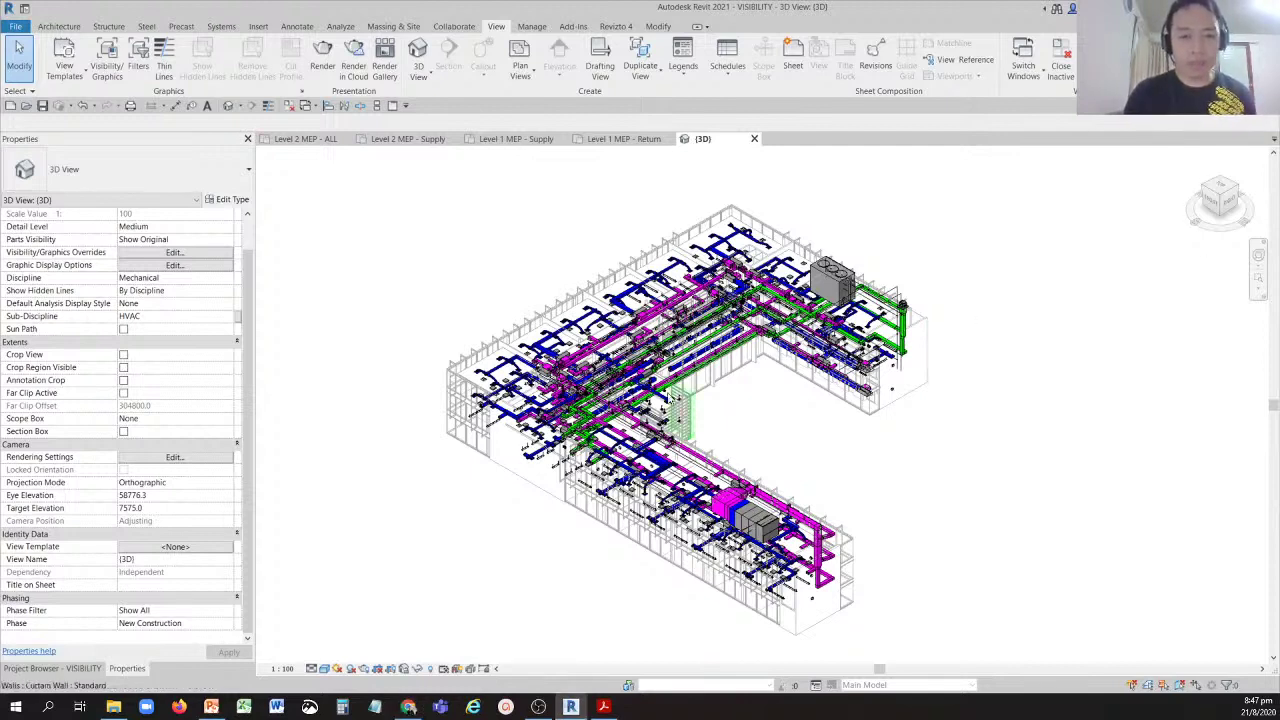
Create a project from the Systems Template and open the 0 - Mech plan's Visibility/Graphics overrides.
click(1008, 372)
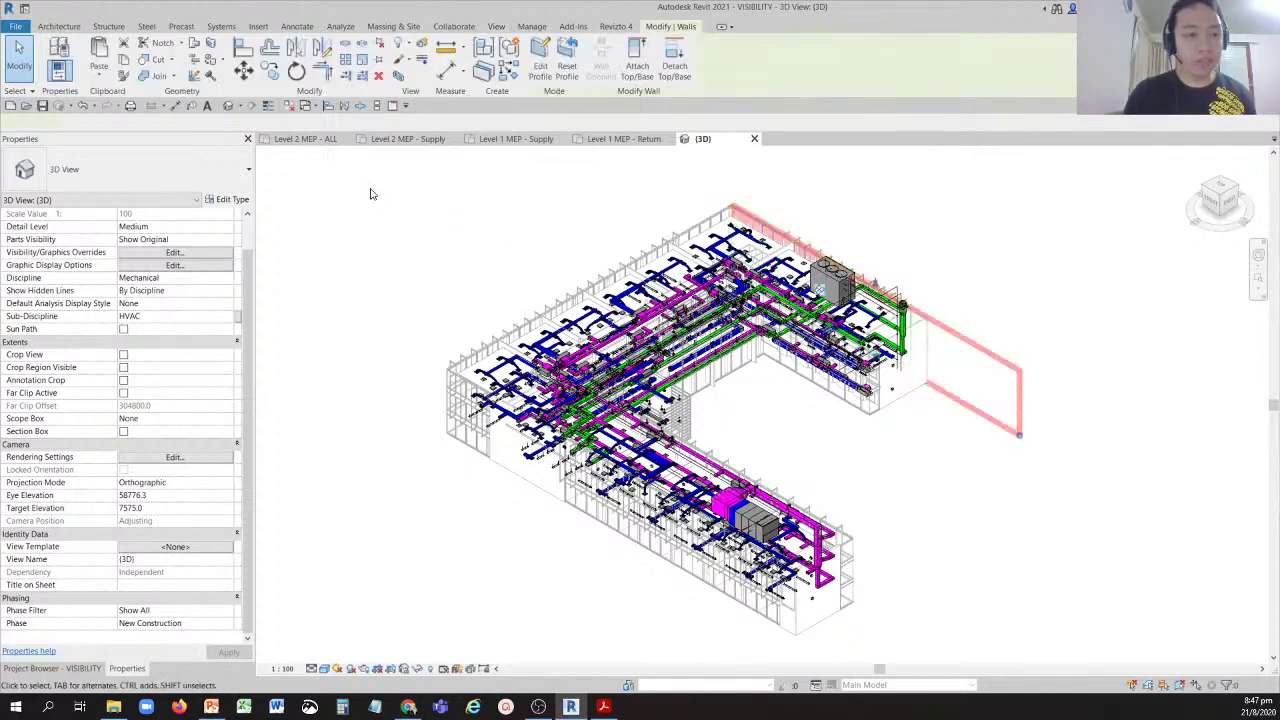
click(8, 107)
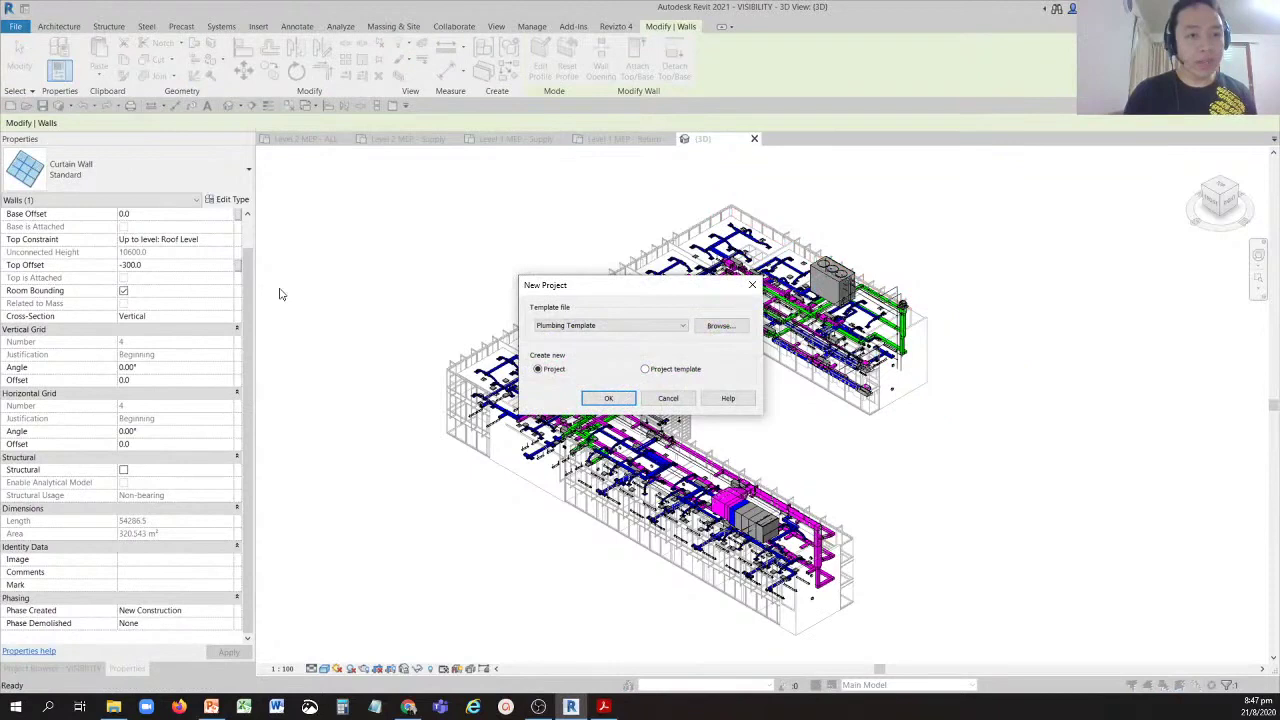
click(549, 328)
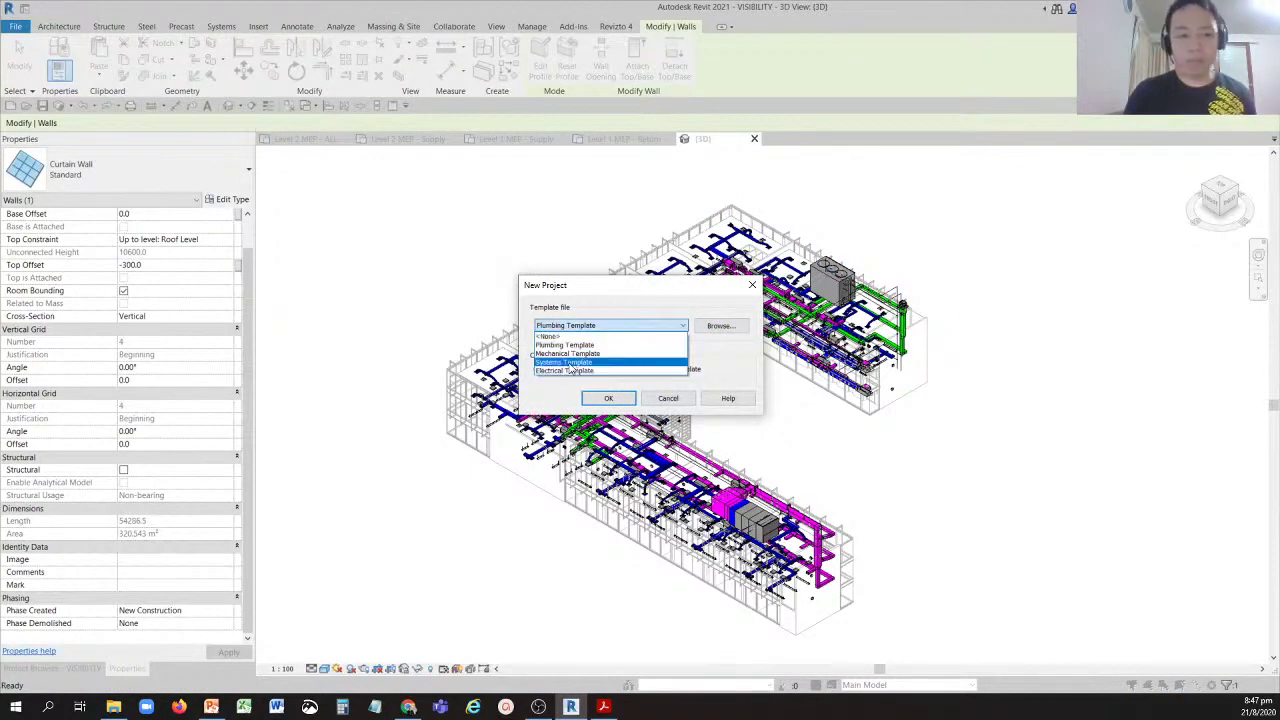
click(569, 363)
click(607, 398)
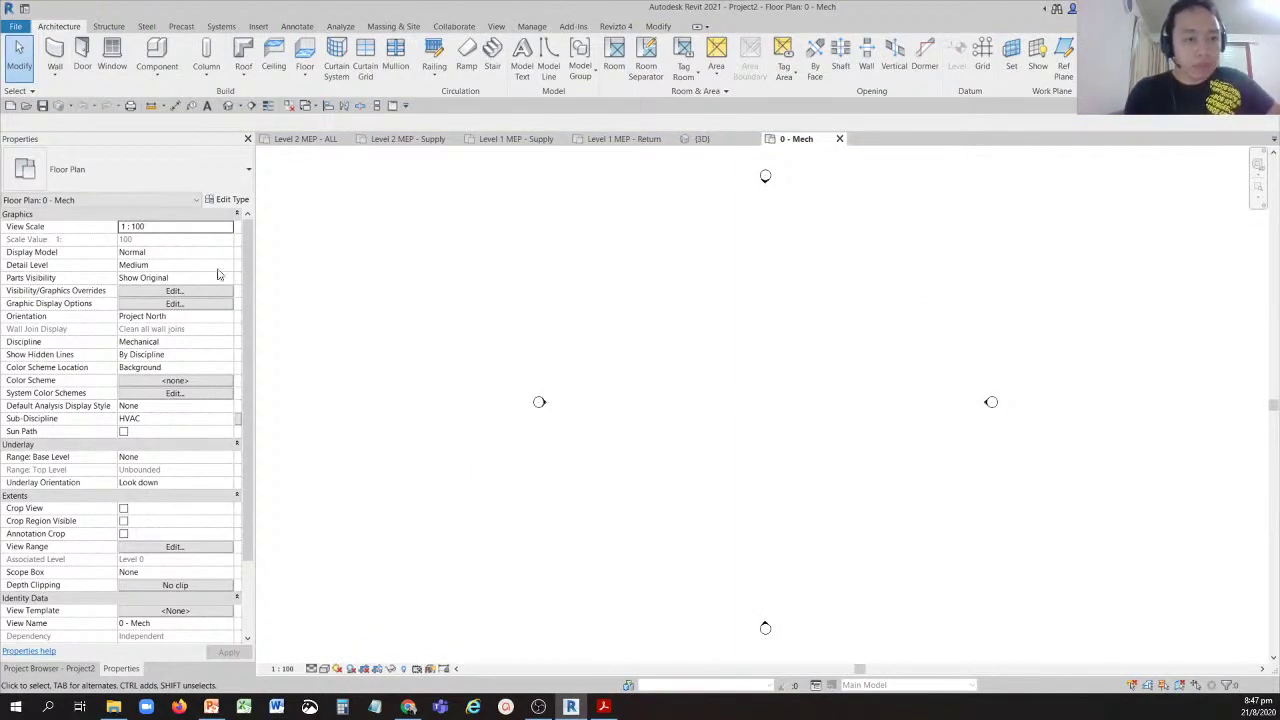
click(178, 291)
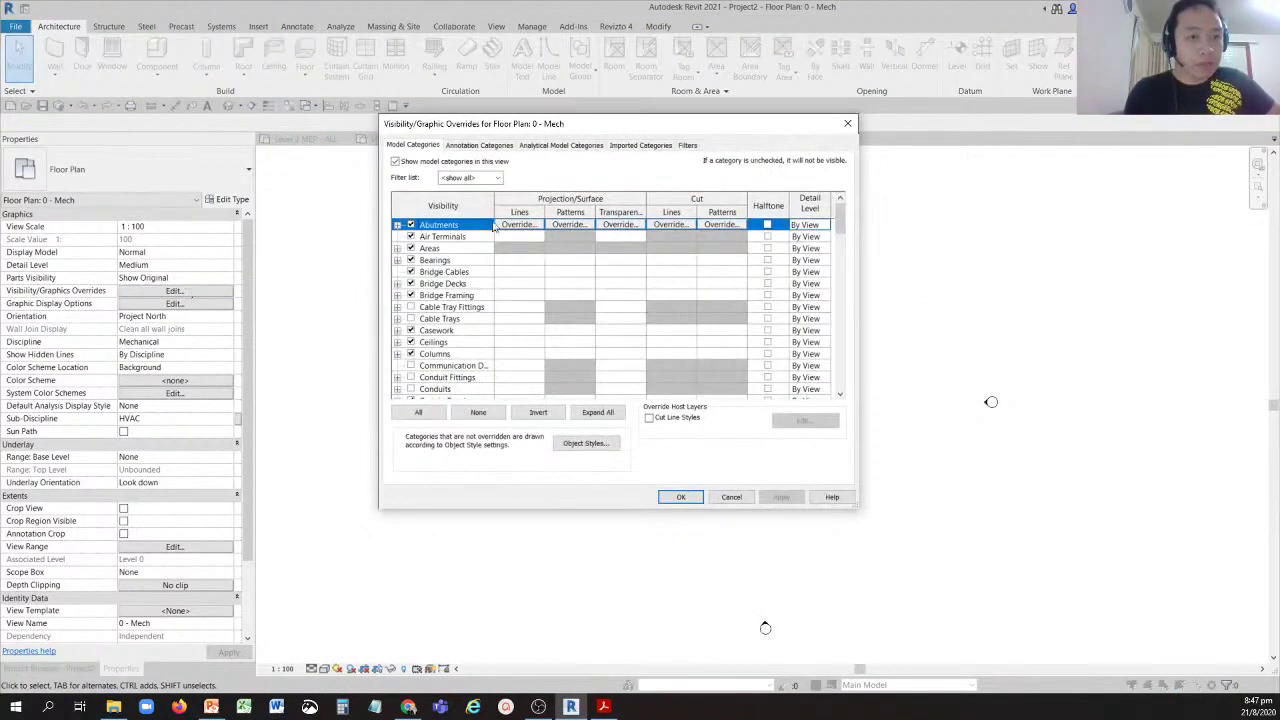
Open the project's filter definitions and delete the Mechanical - Exhaust filter.
click(688, 146)
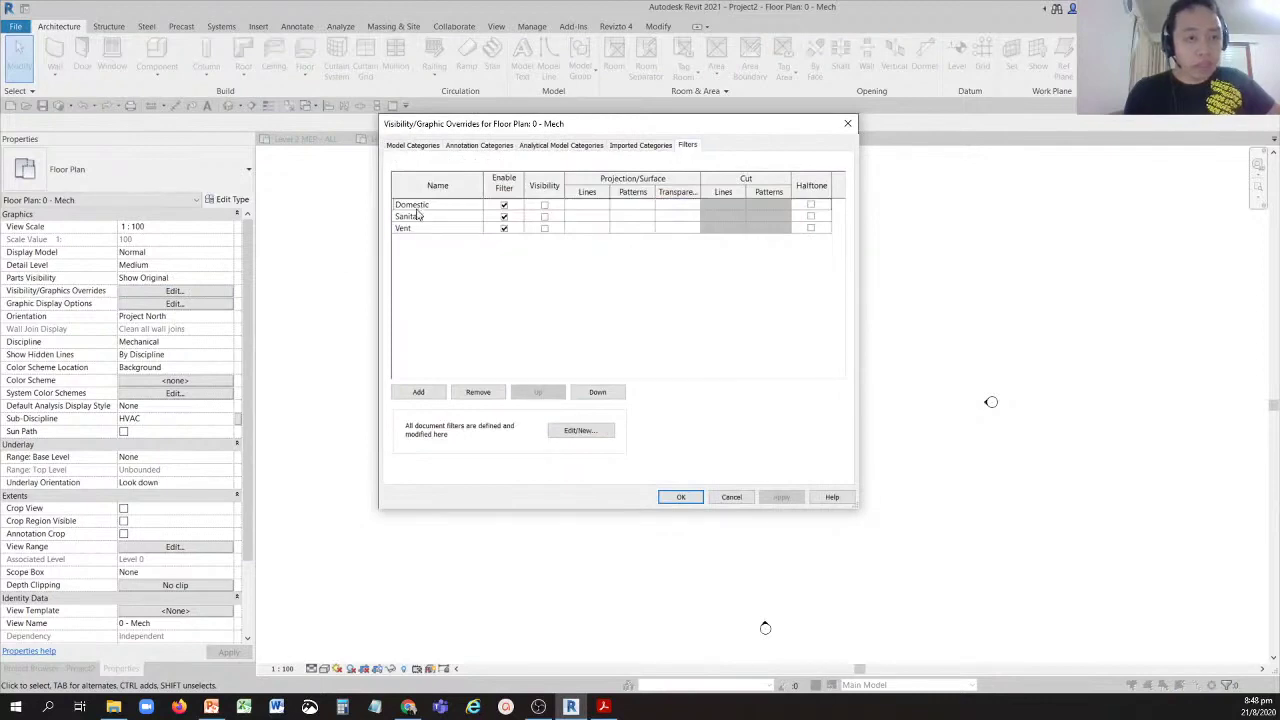
click(581, 437)
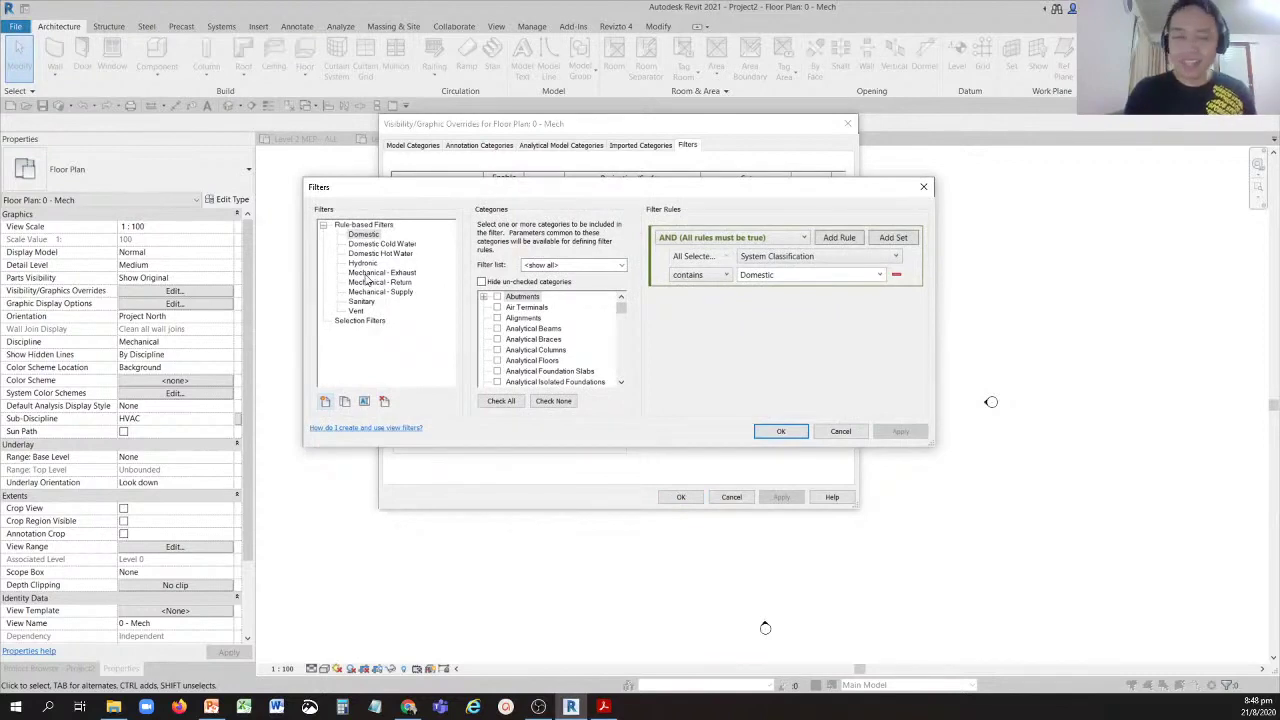
click(370, 273)
click(373, 292)
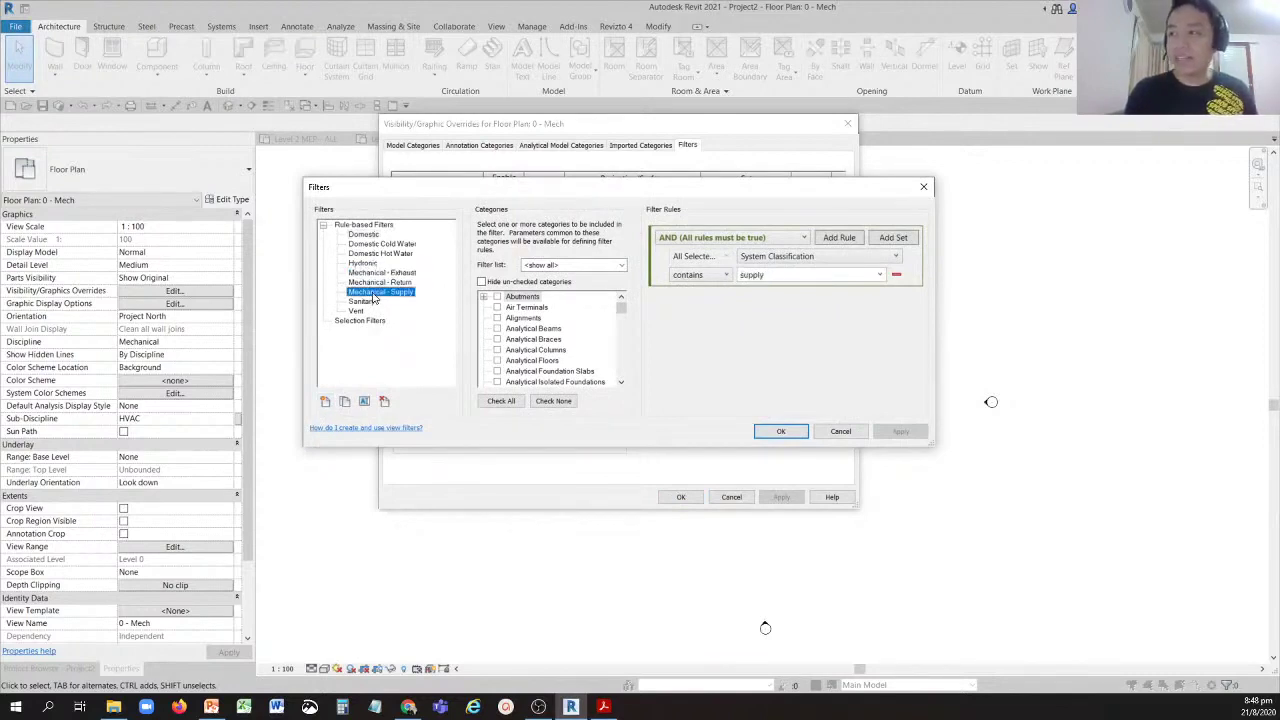
click(376, 272)
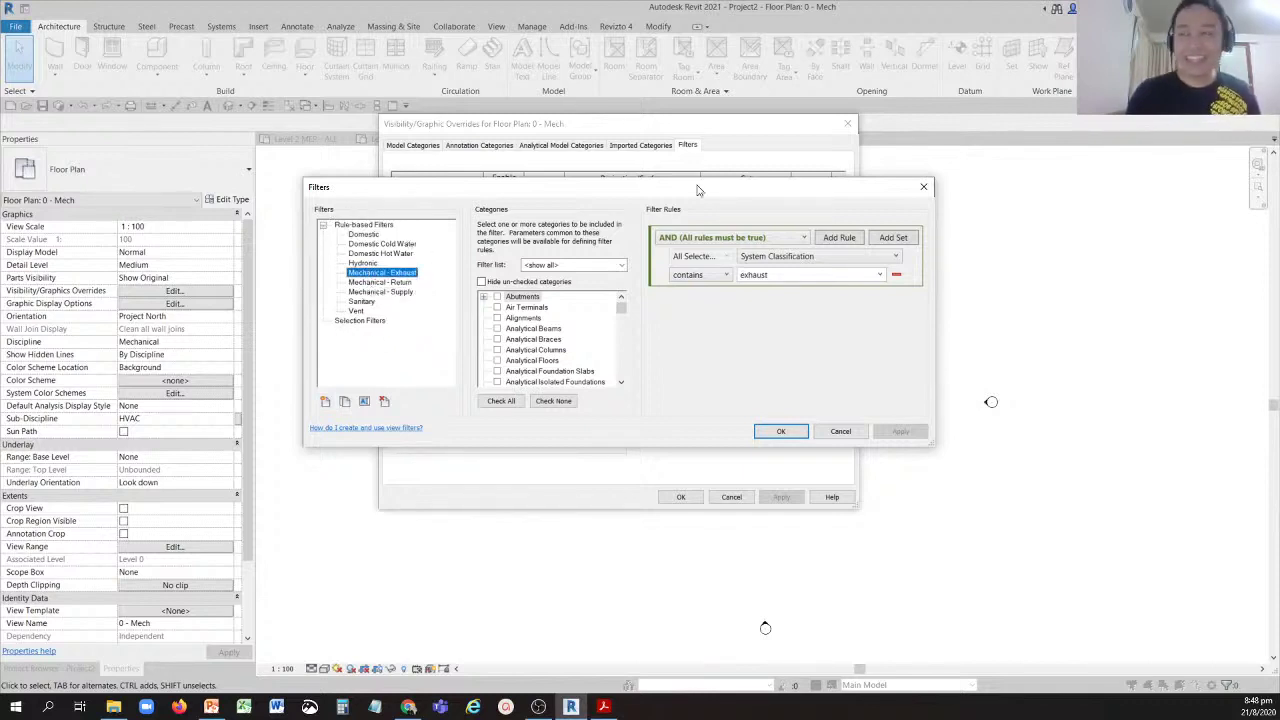
click(386, 401)
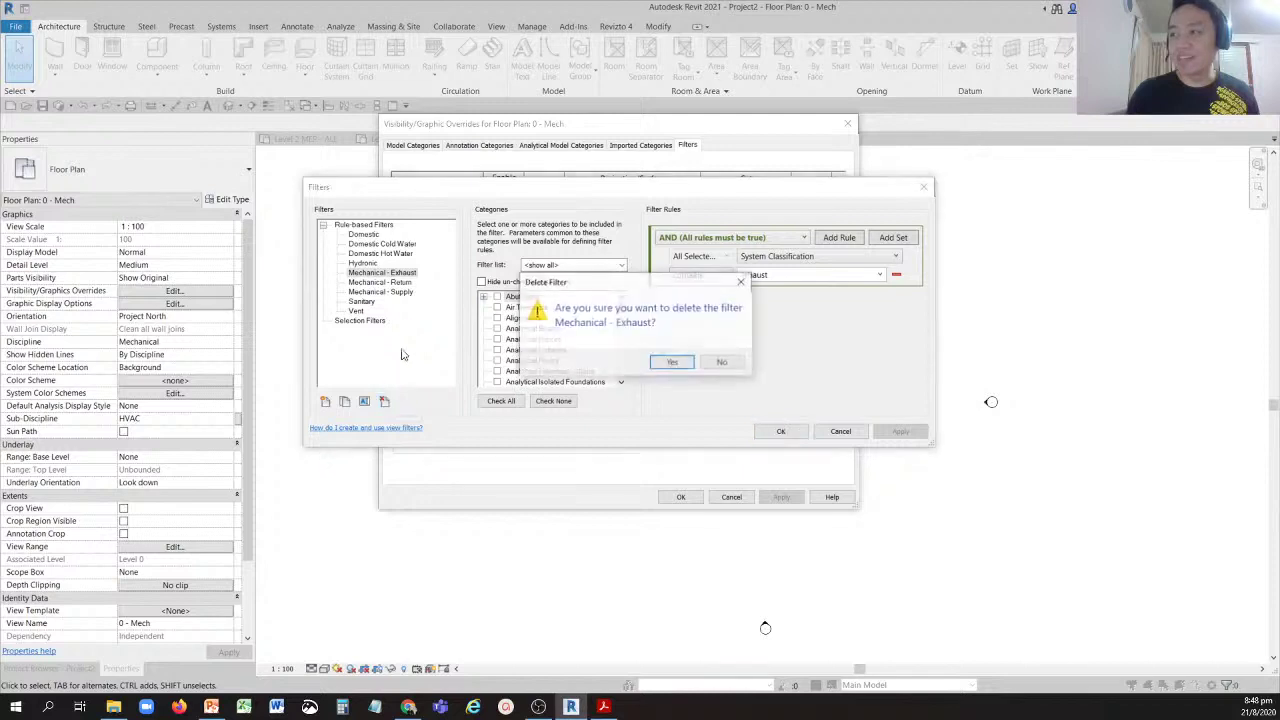
click(660, 362)
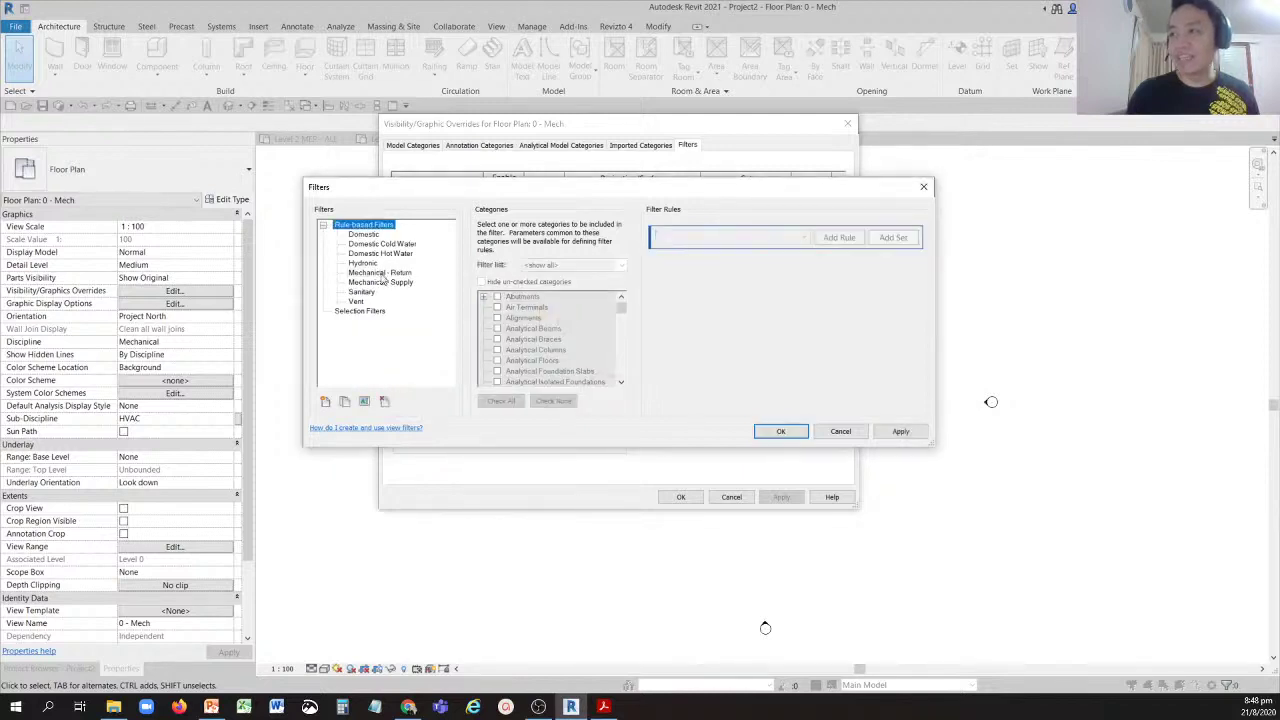
Delete the Mechanical - Return and Mechanical - Supply filters as well.
click(380, 272)
click(386, 401)
click(668, 362)
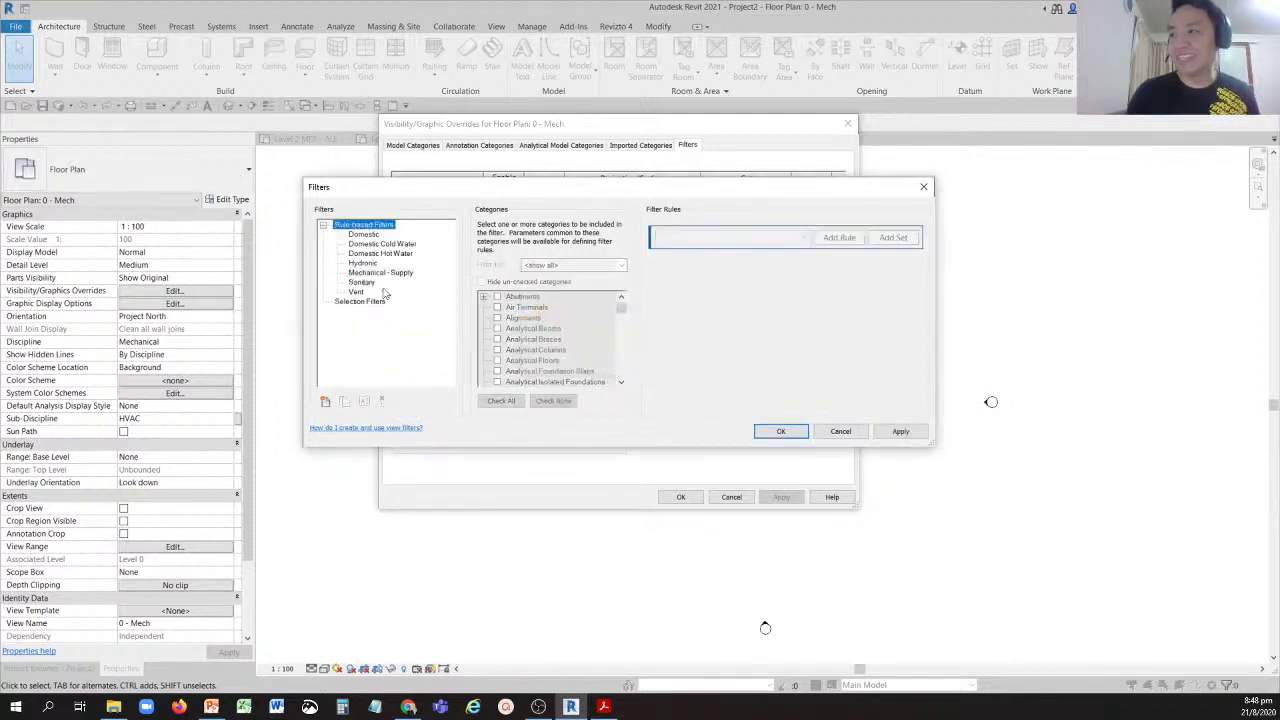
click(385, 272)
click(385, 401)
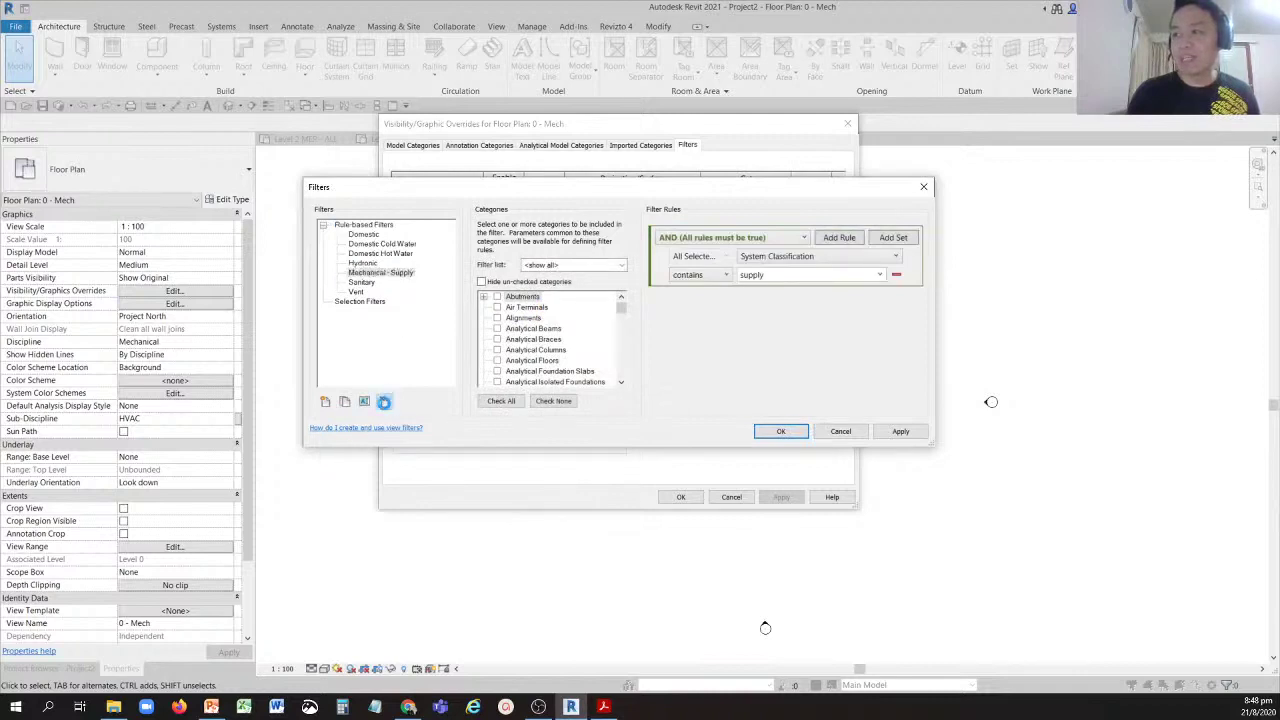
click(670, 363)
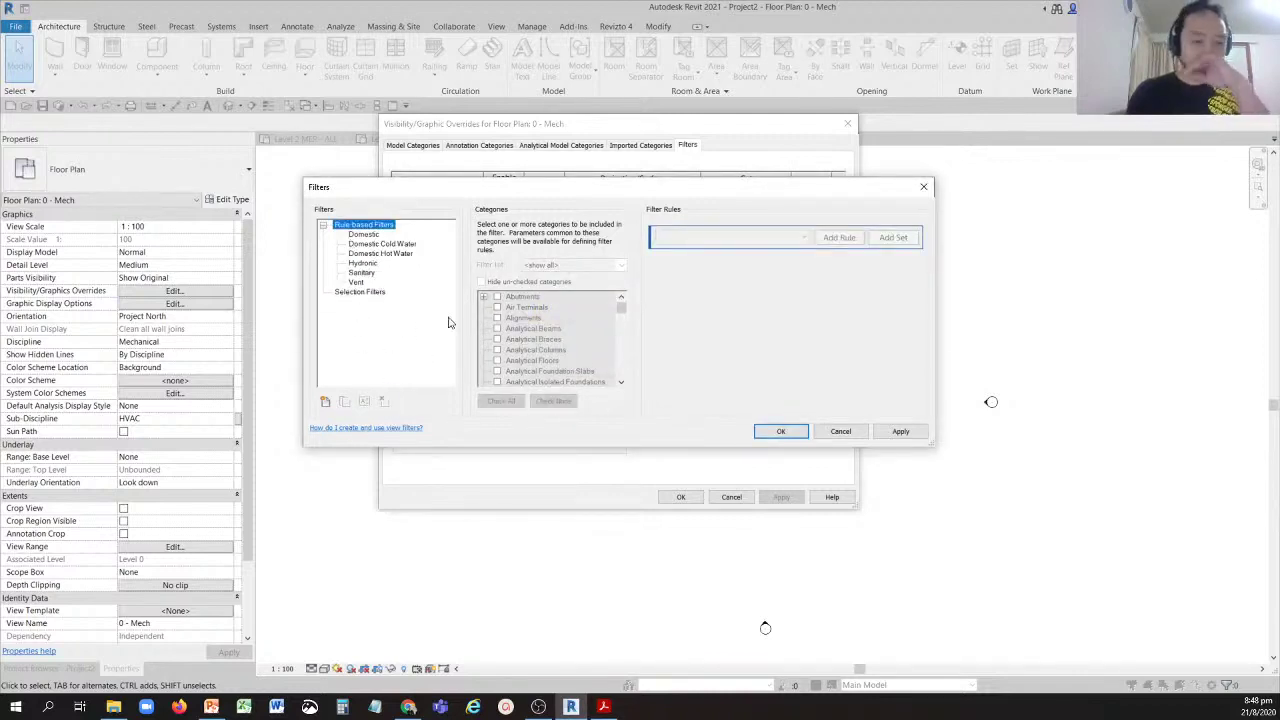
Close the filter editor and overrides, then reopen the plan's overrides on the Filters tab.
click(781, 431)
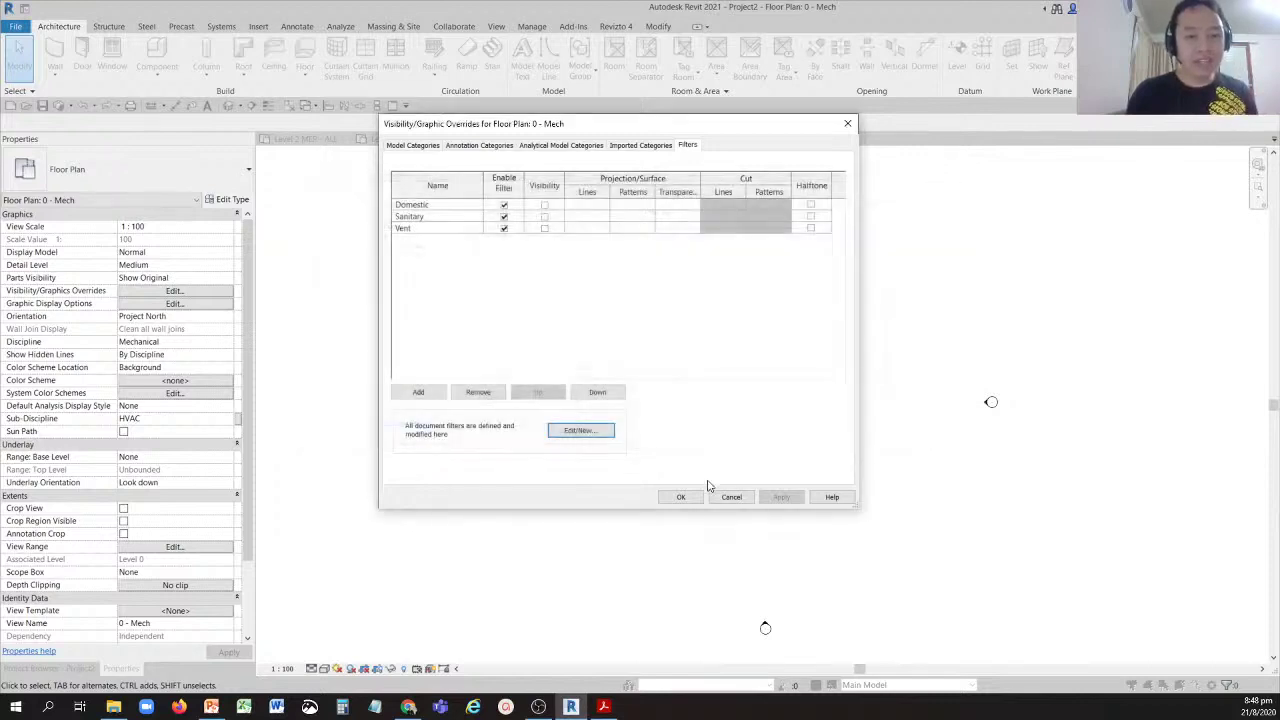
click(680, 497)
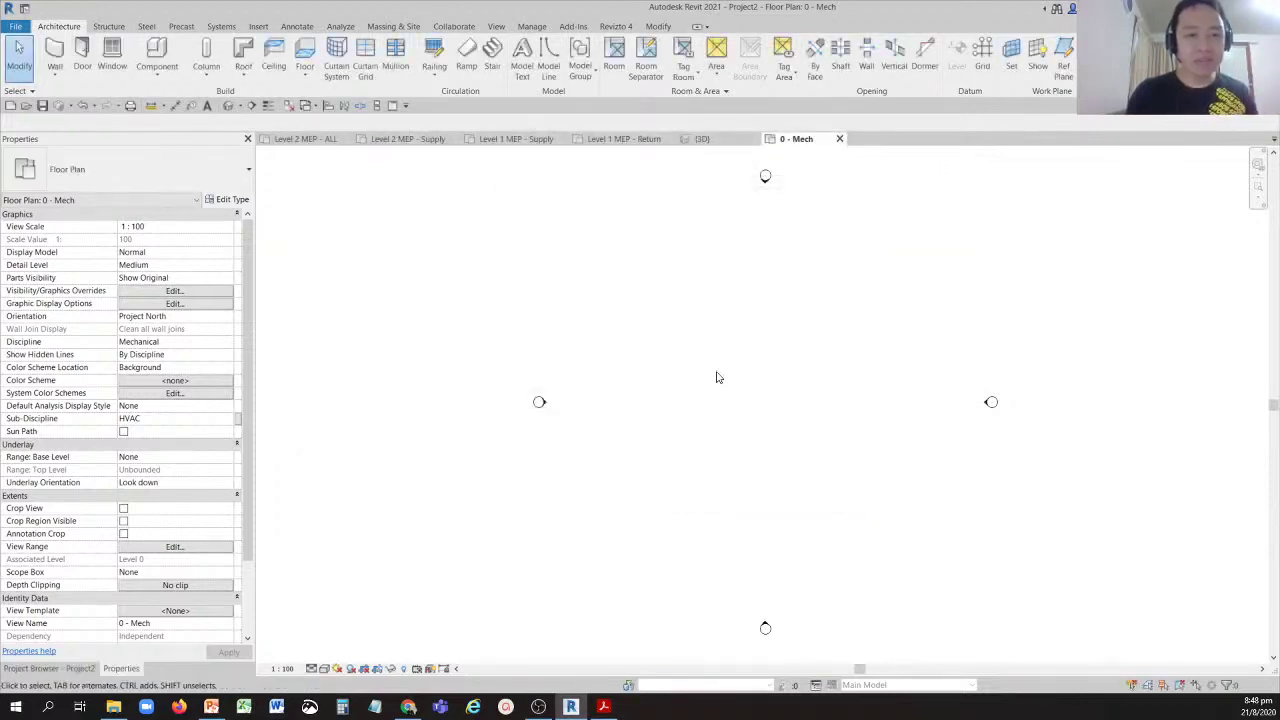
click(178, 291)
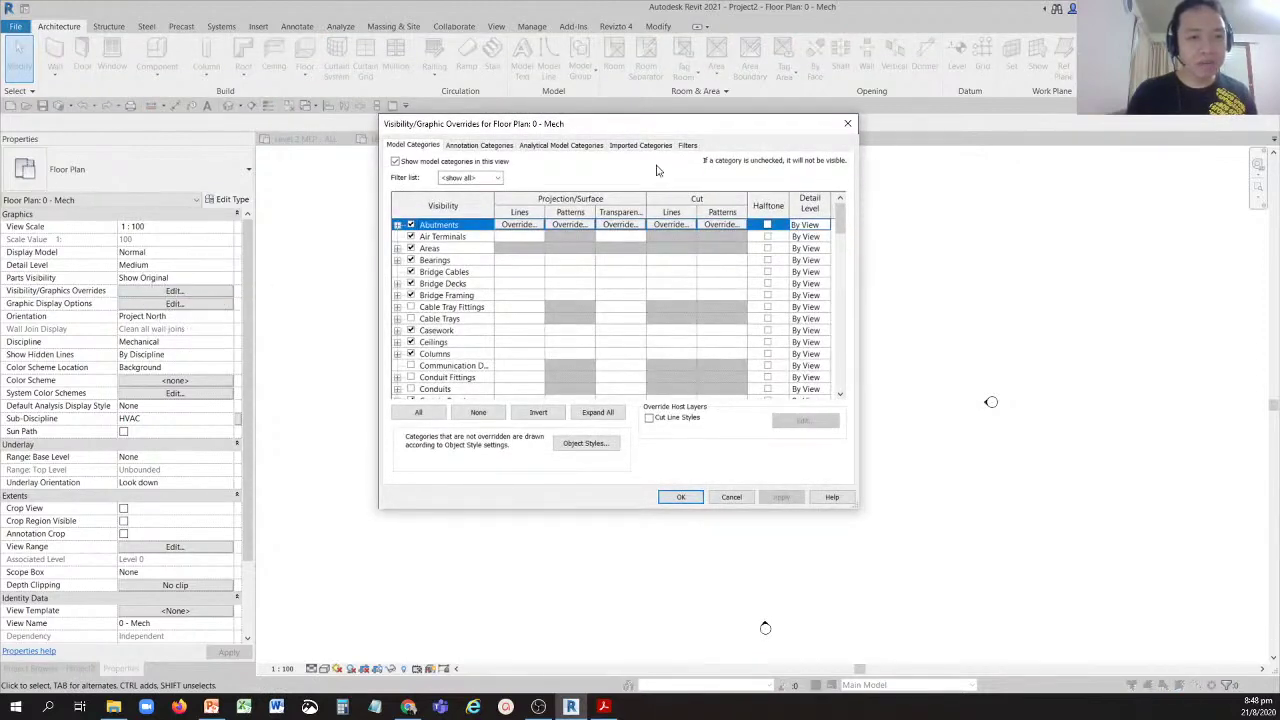
click(687, 146)
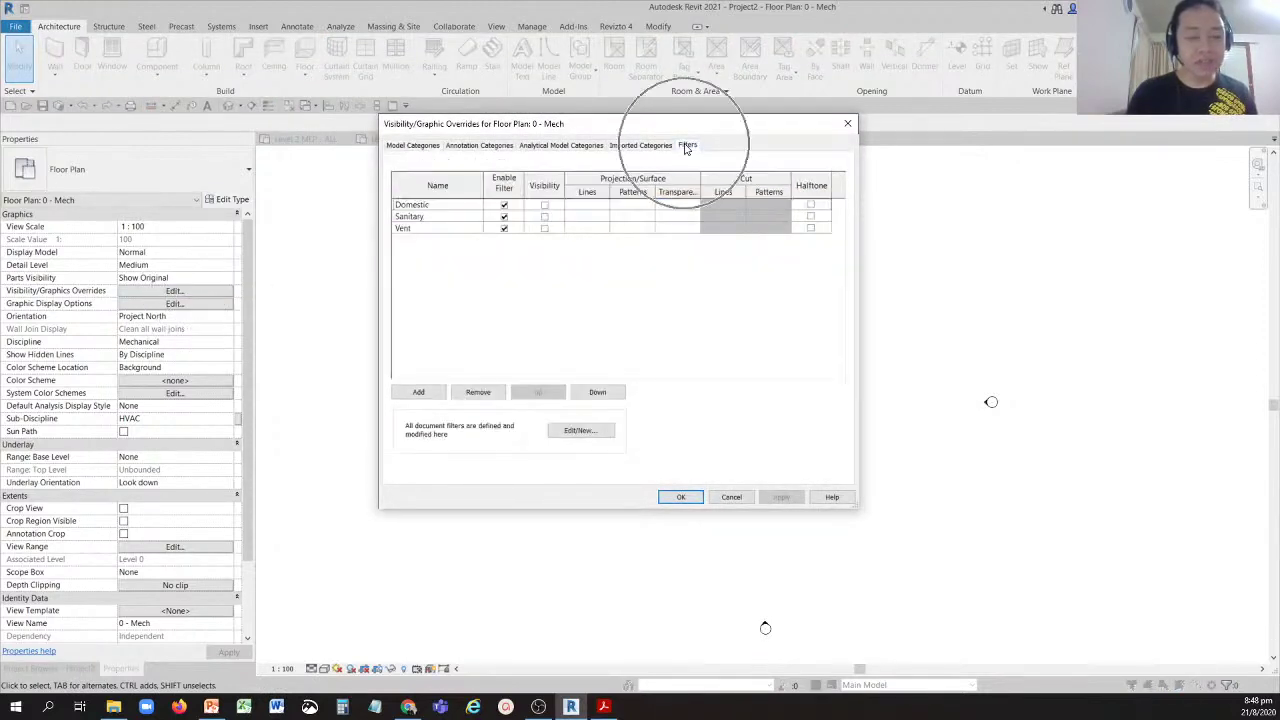
Create a new rule-based view filter named Supply.
click(570, 432)
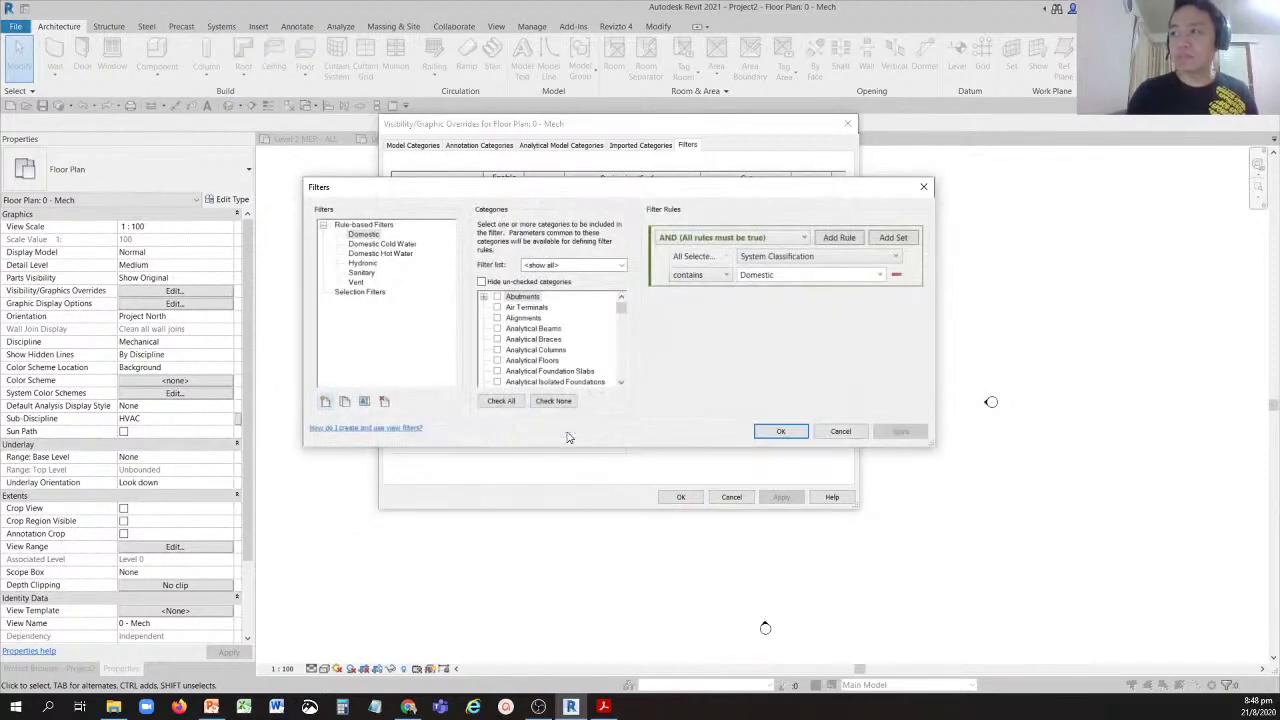
click(325, 402)
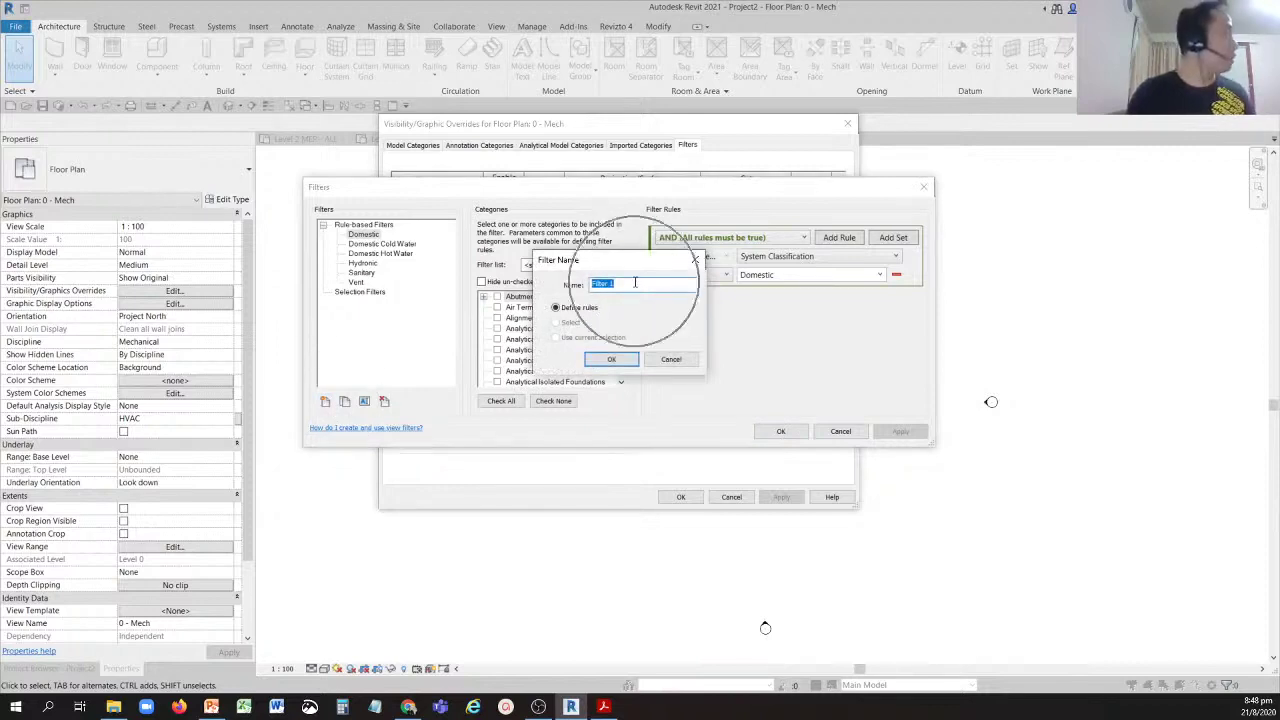
text(Supply)
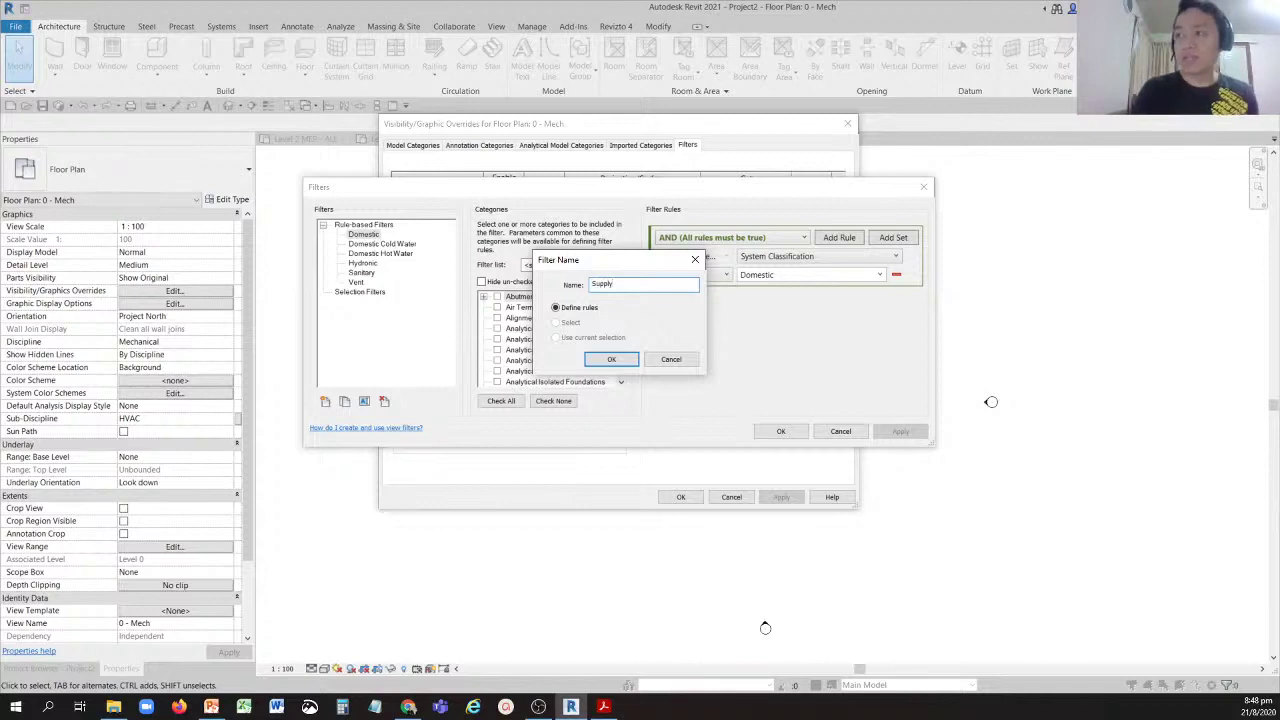
click(614, 361)
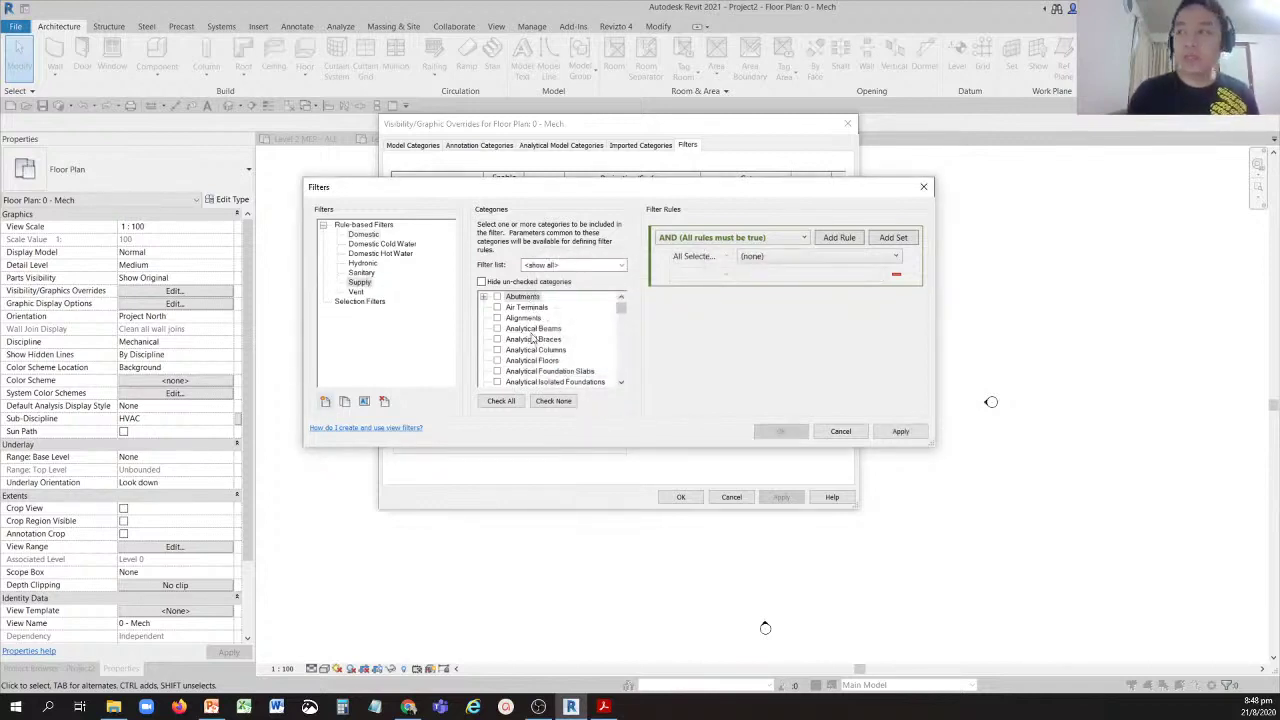
Select the Supply filter and tick Air Terminals, Duct Accessories, Duct Fittings and Duct Insulations.
click(360, 283)
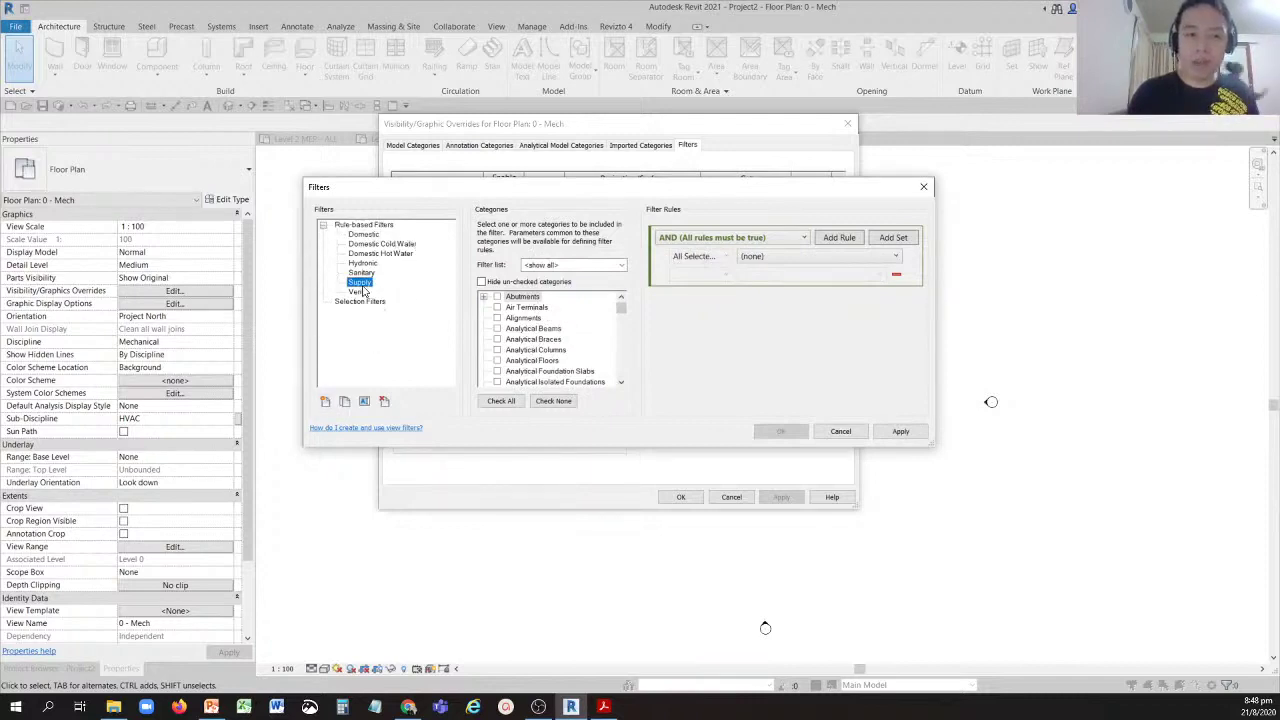
click(362, 286)
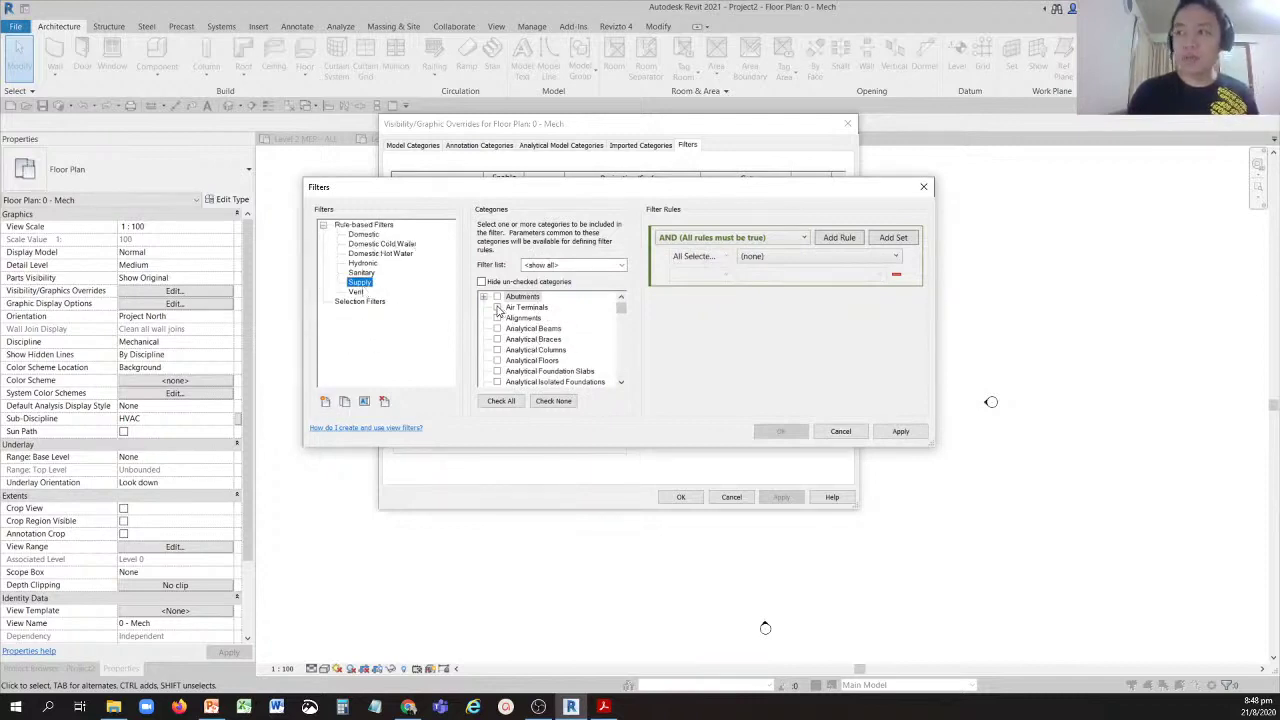
click(498, 308)
scroll(538, 345, down, 6)
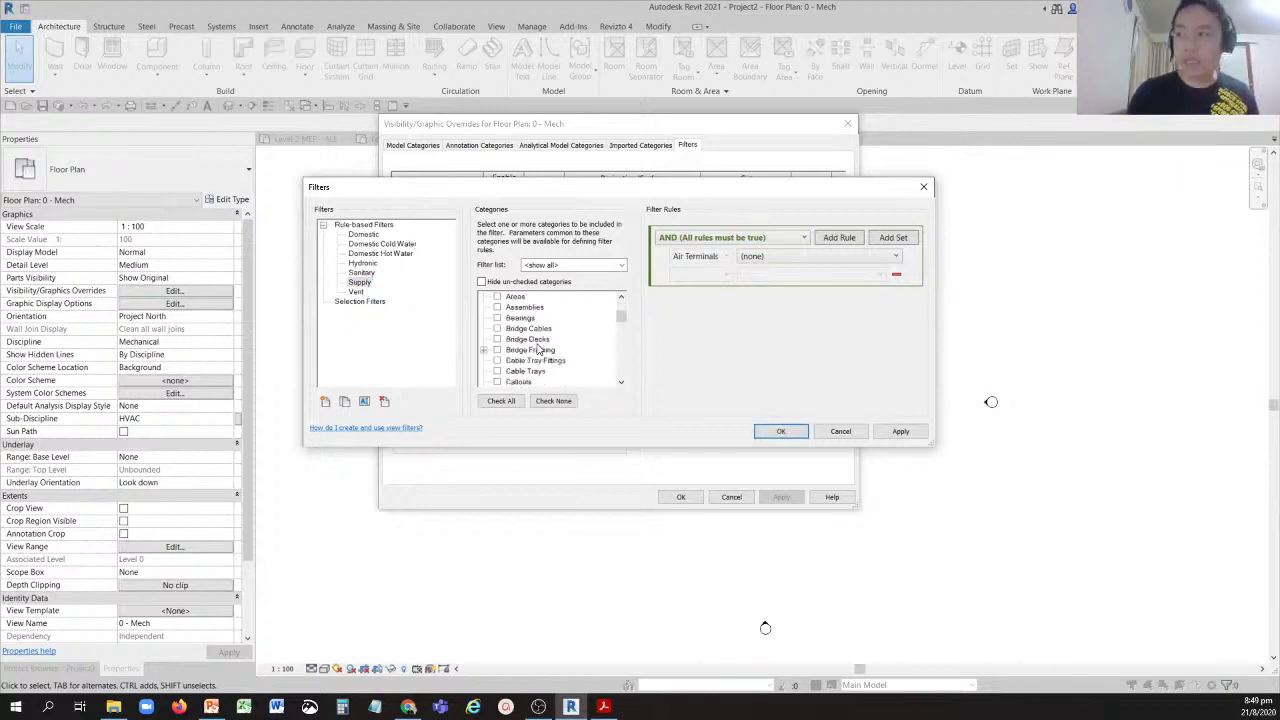
scroll(538, 349, down, 5)
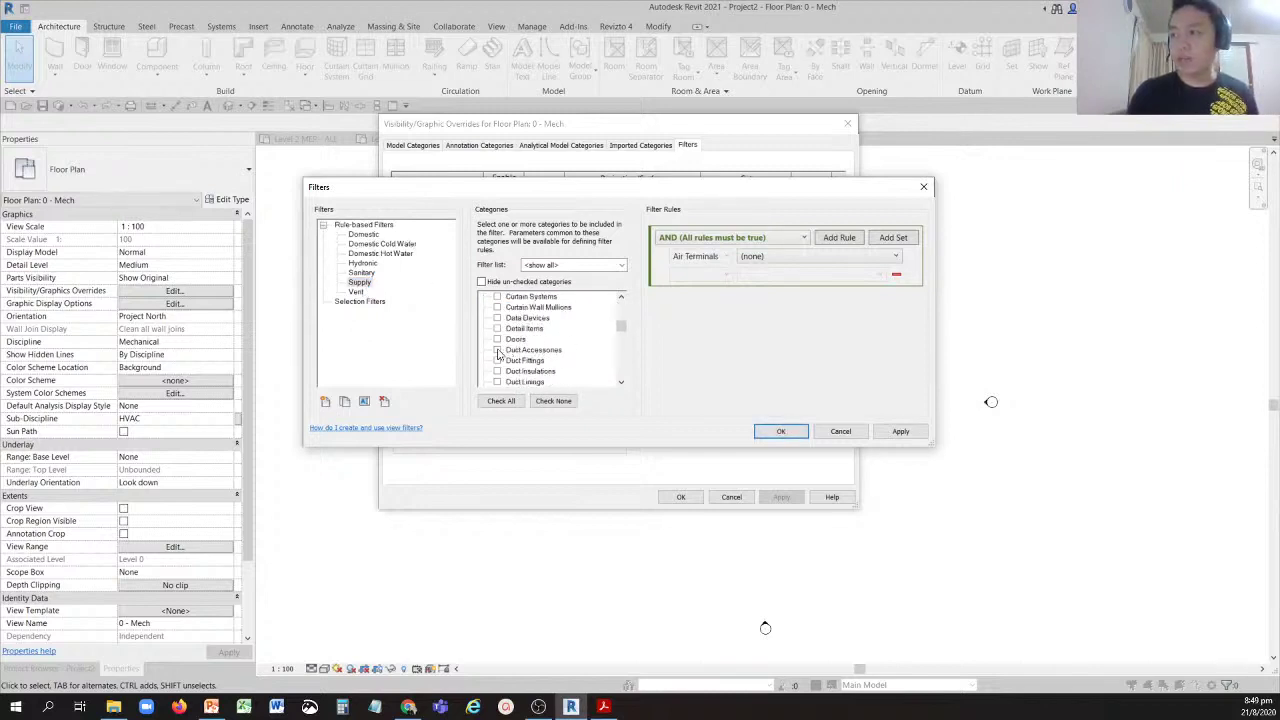
click(498, 350)
click(498, 360)
click(498, 371)
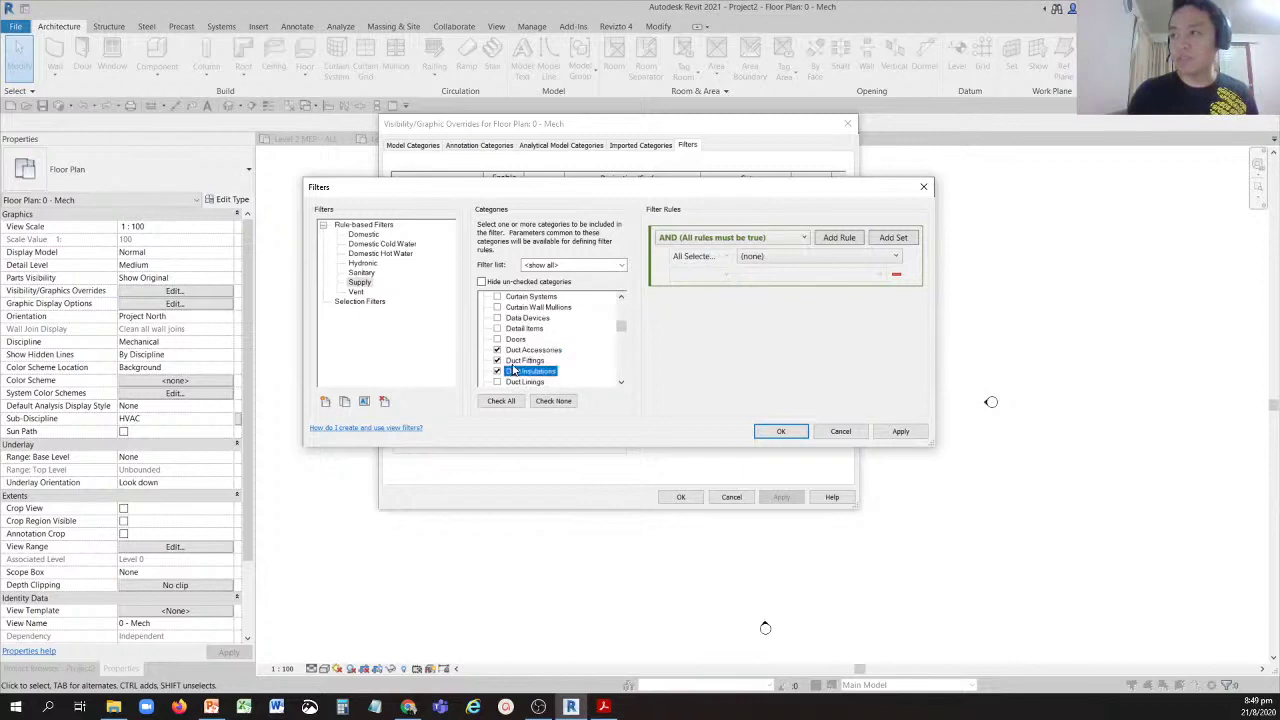
Add Duct Linings, Ducts and Flex Ducts to the Supply filter's categories.
scroll(513, 370, down, 1)
click(498, 360)
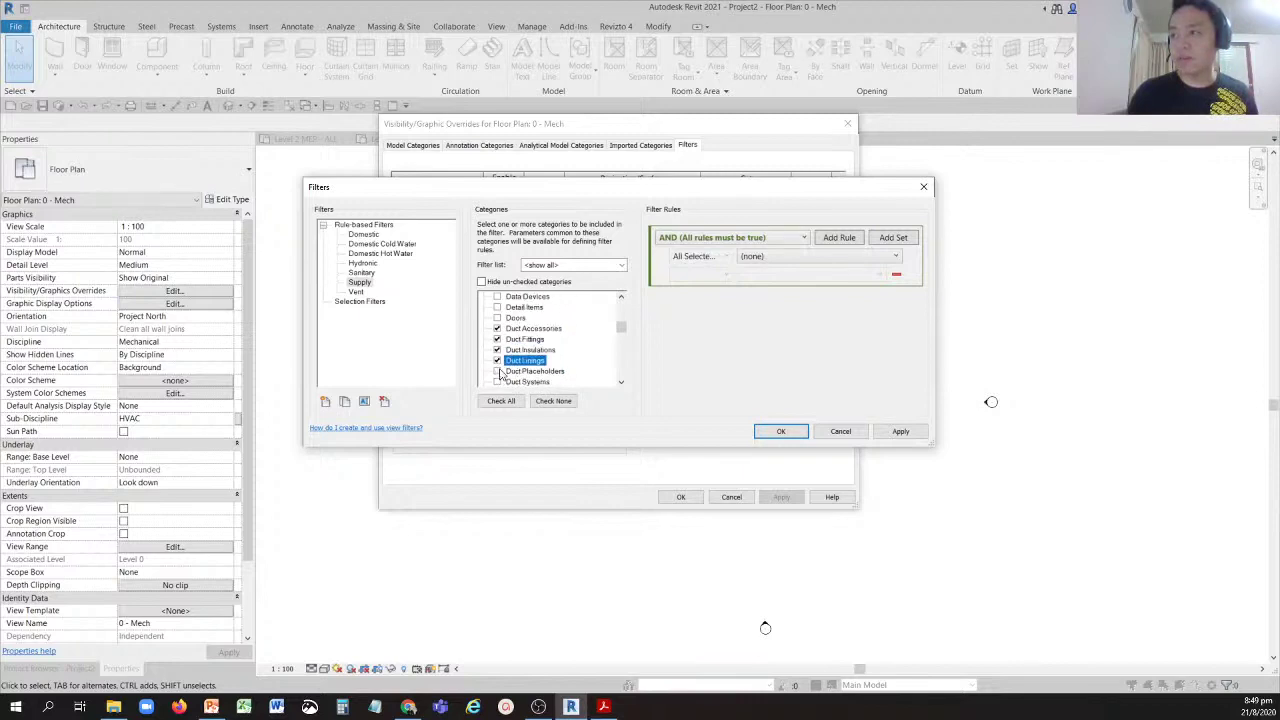
scroll(500, 374, down, 1)
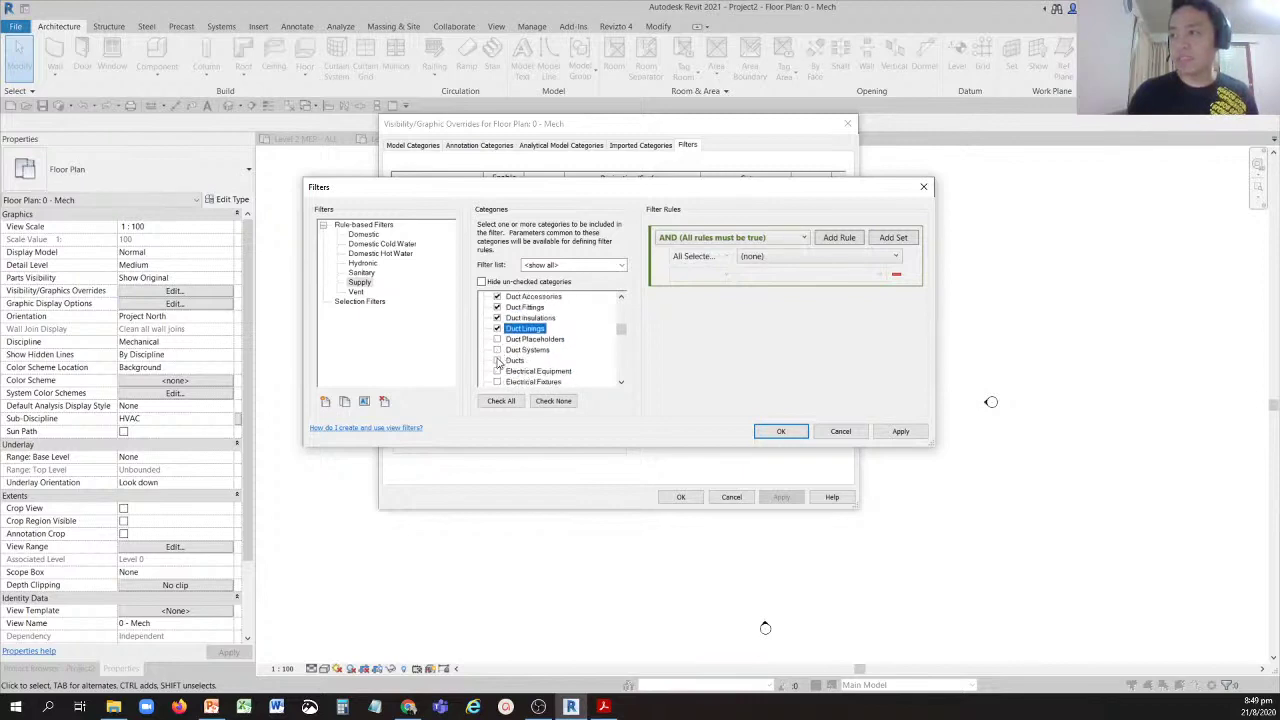
click(498, 360)
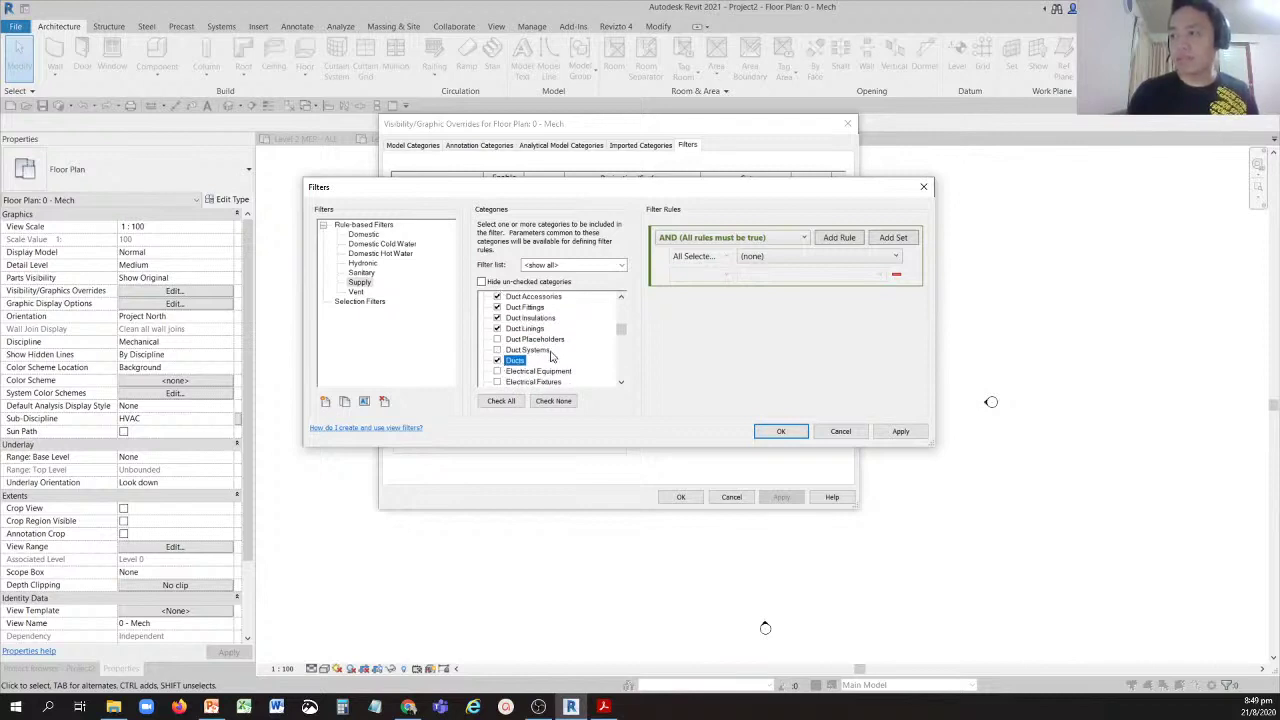
scroll(551, 357, down, 2)
click(498, 361)
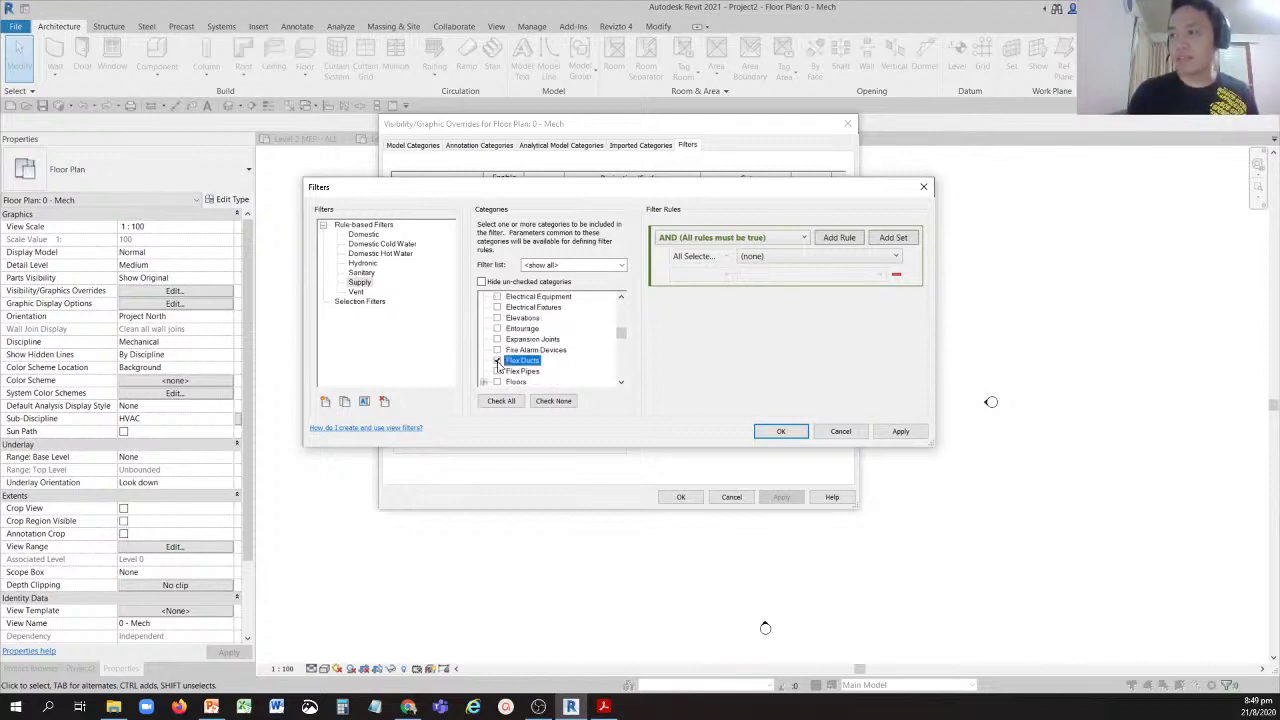
click(491, 212)
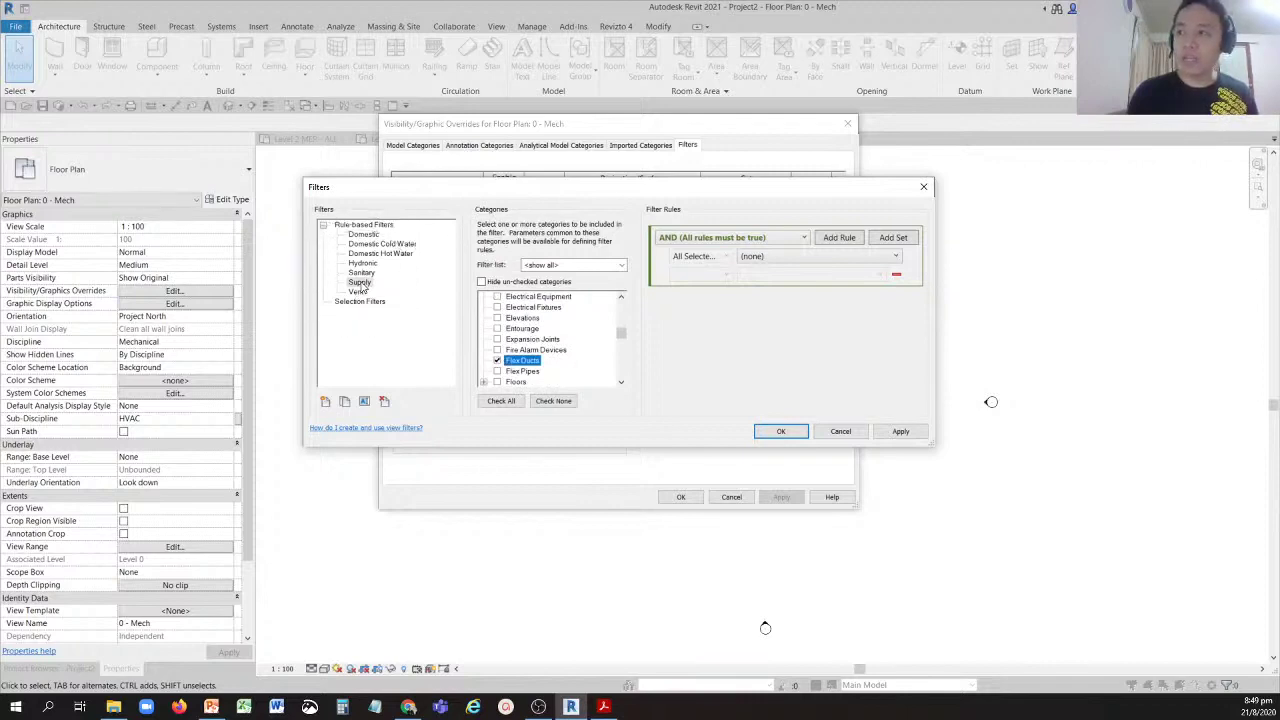
key(ctrl)
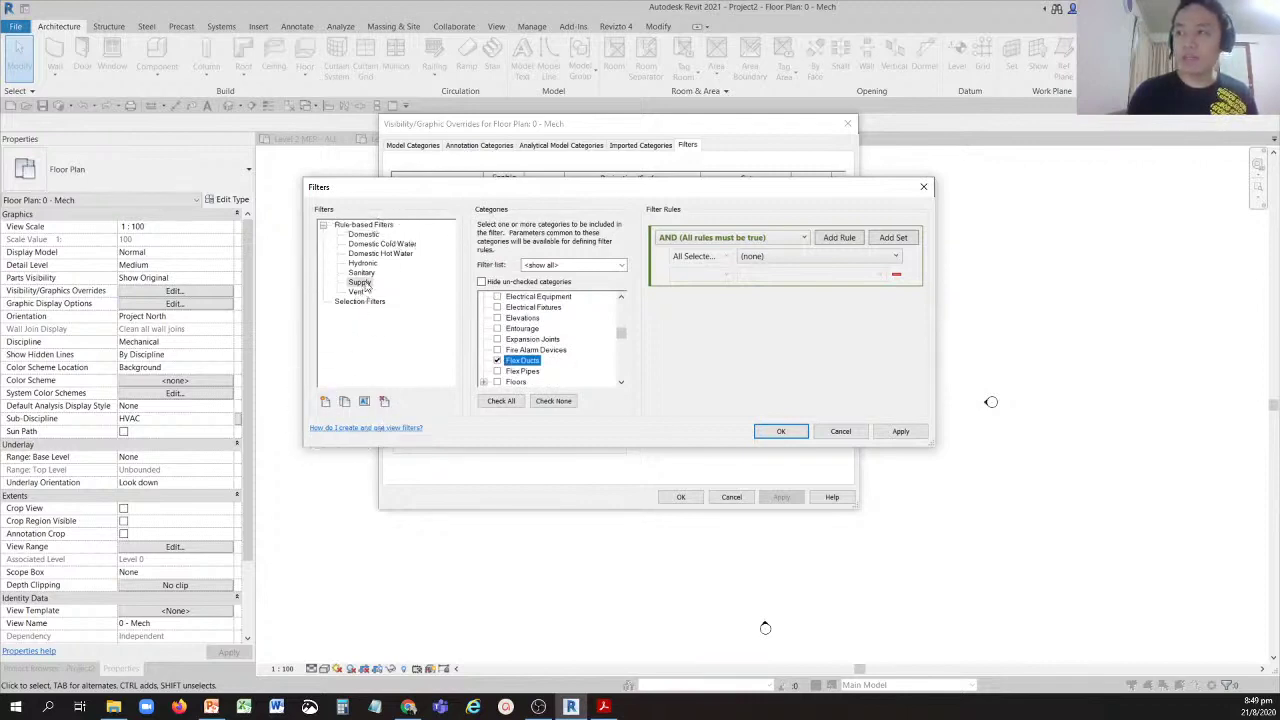
key(ctrl)
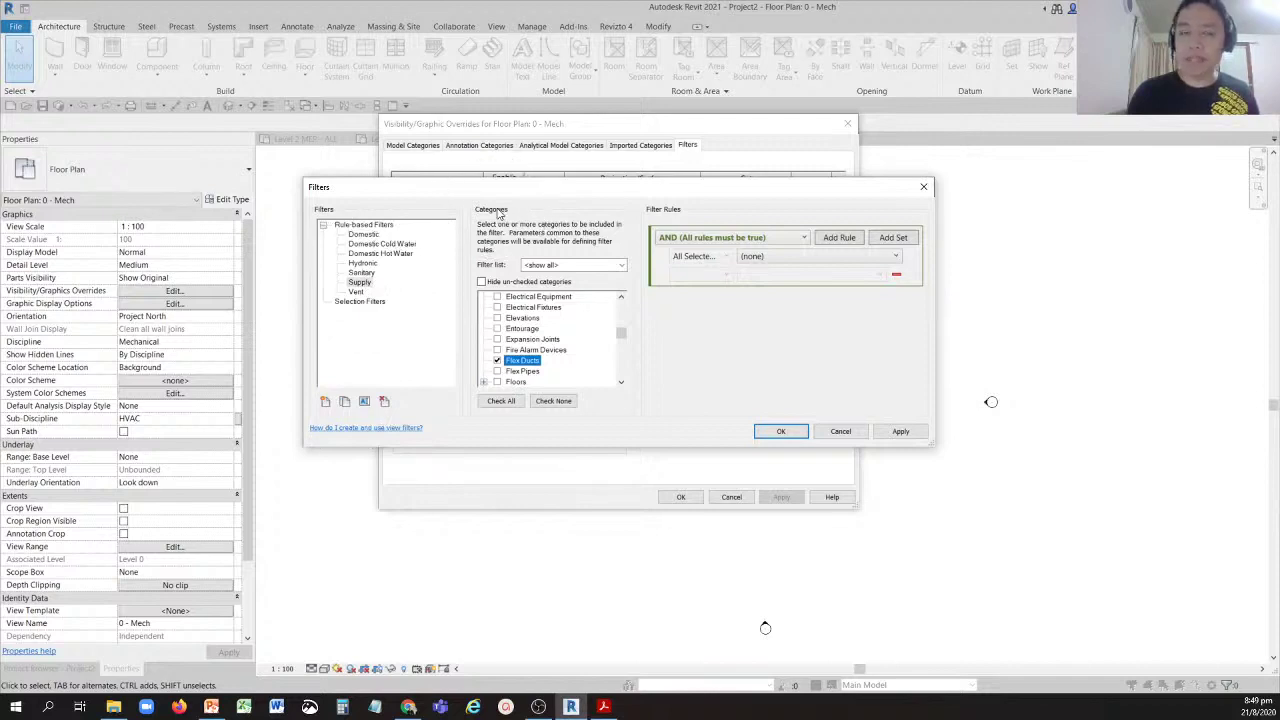
key(ctrl)
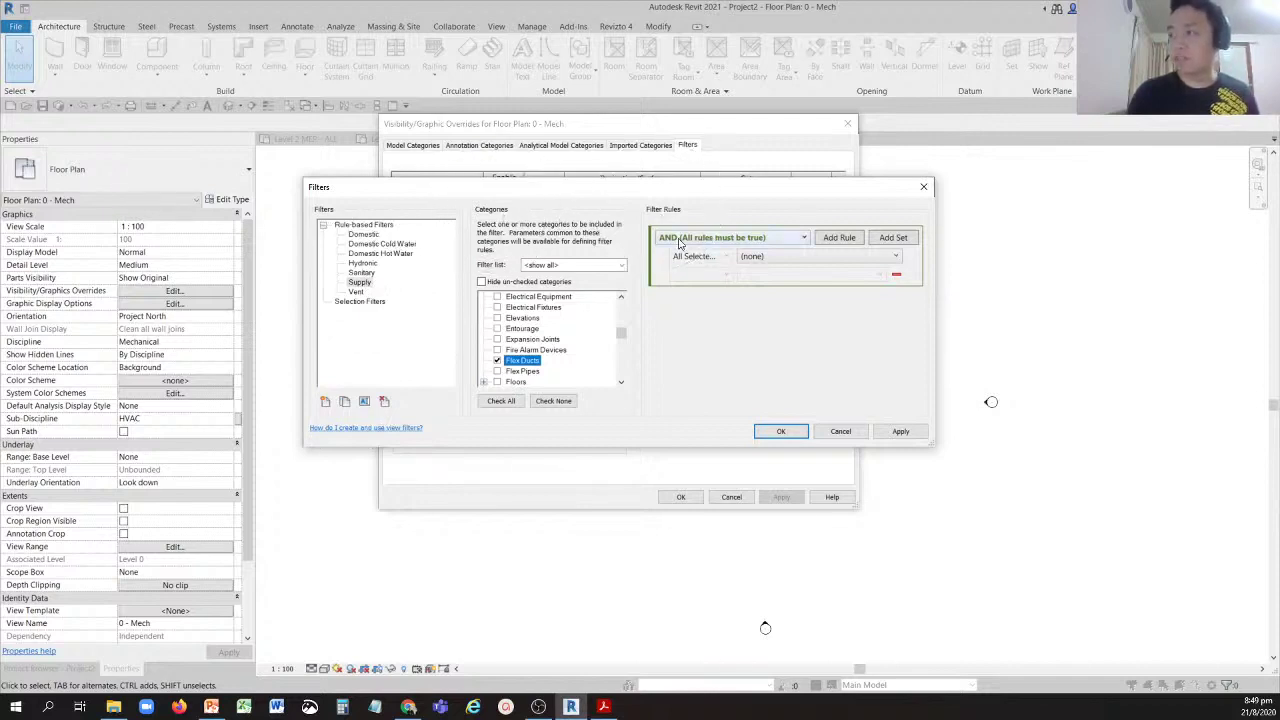
Add a second rule to the Supply filter, then remove it, leaving one rule.
click(704, 263)
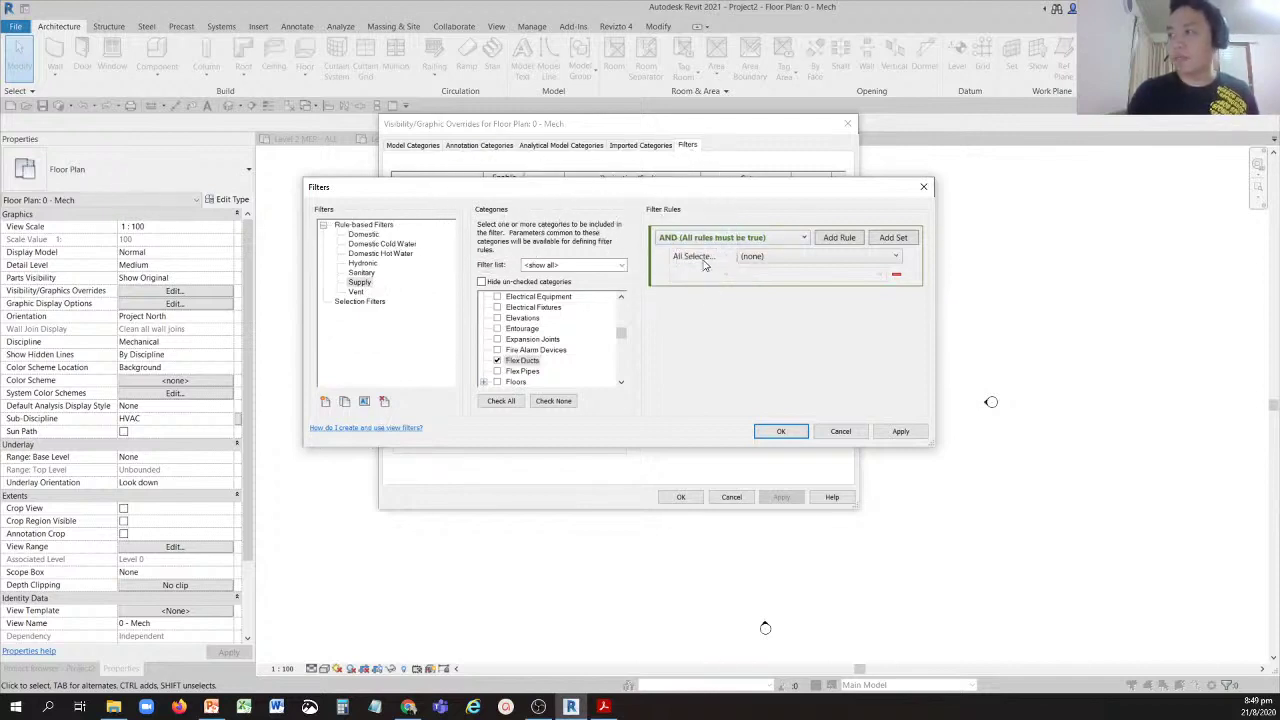
key(ctrl)
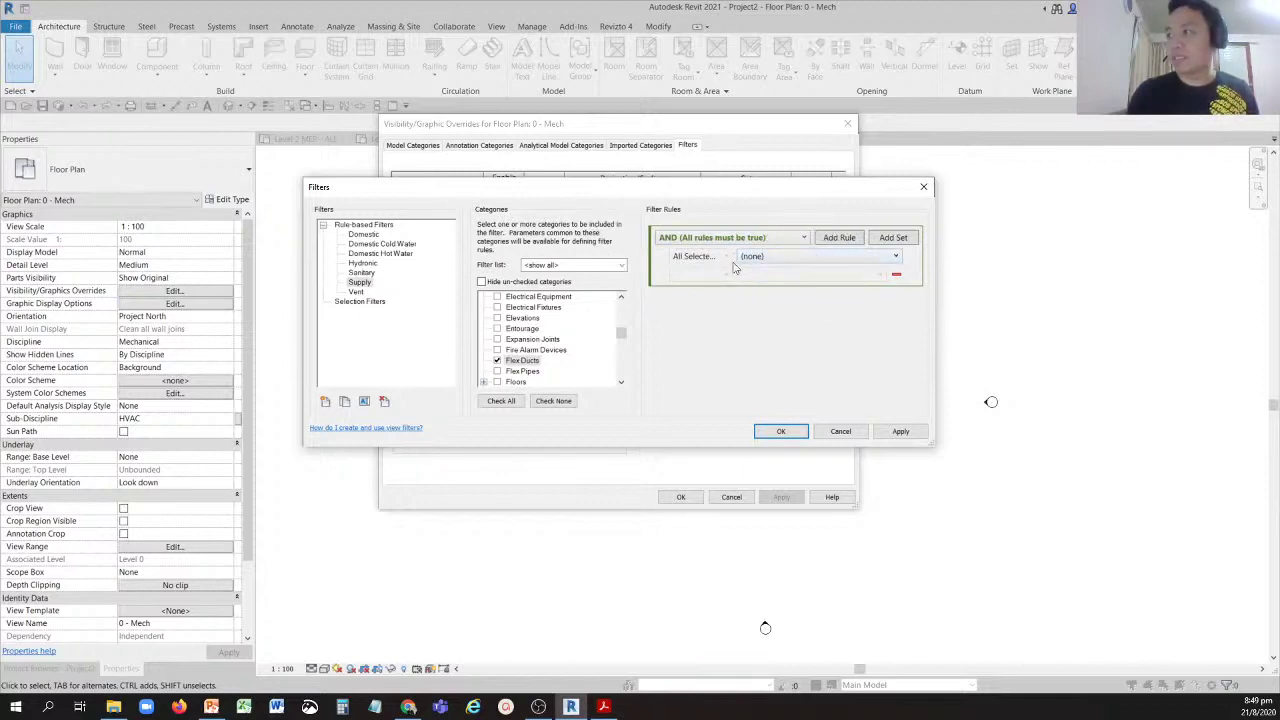
click(755, 259)
click(755, 262)
click(854, 238)
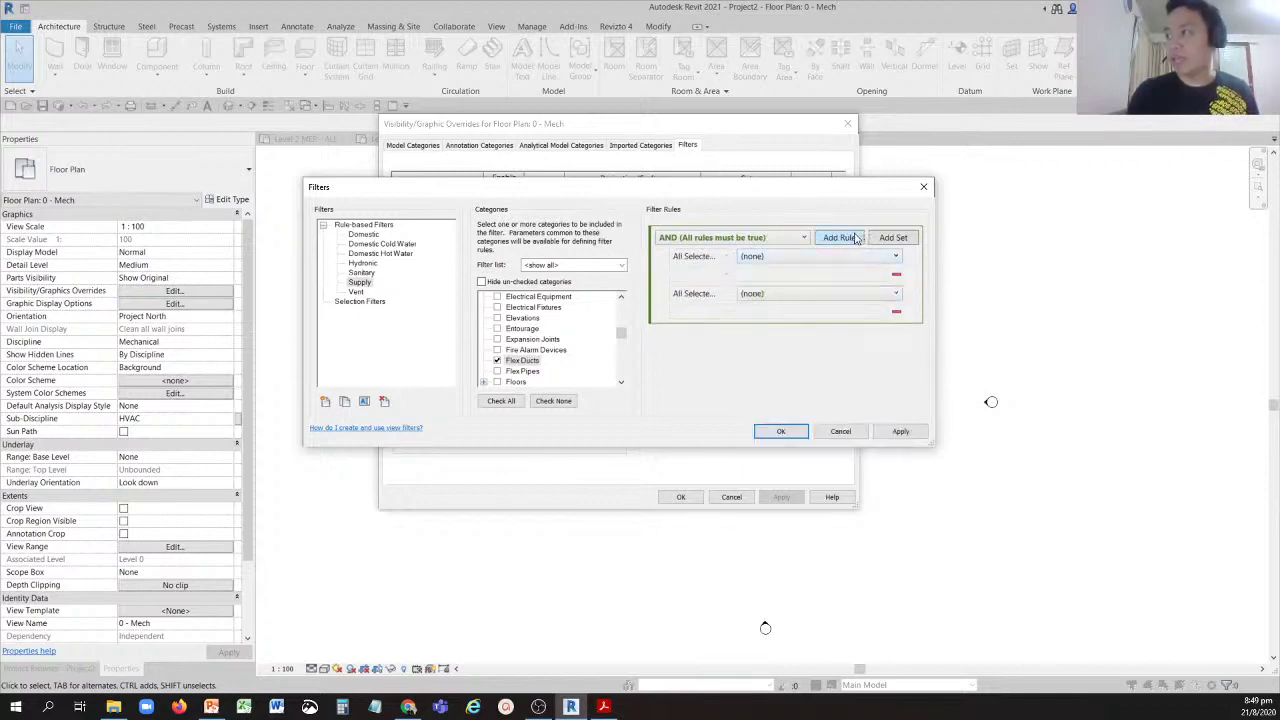
click(896, 311)
Open the first rule's parameter list and scroll through the available parameters.
click(842, 256)
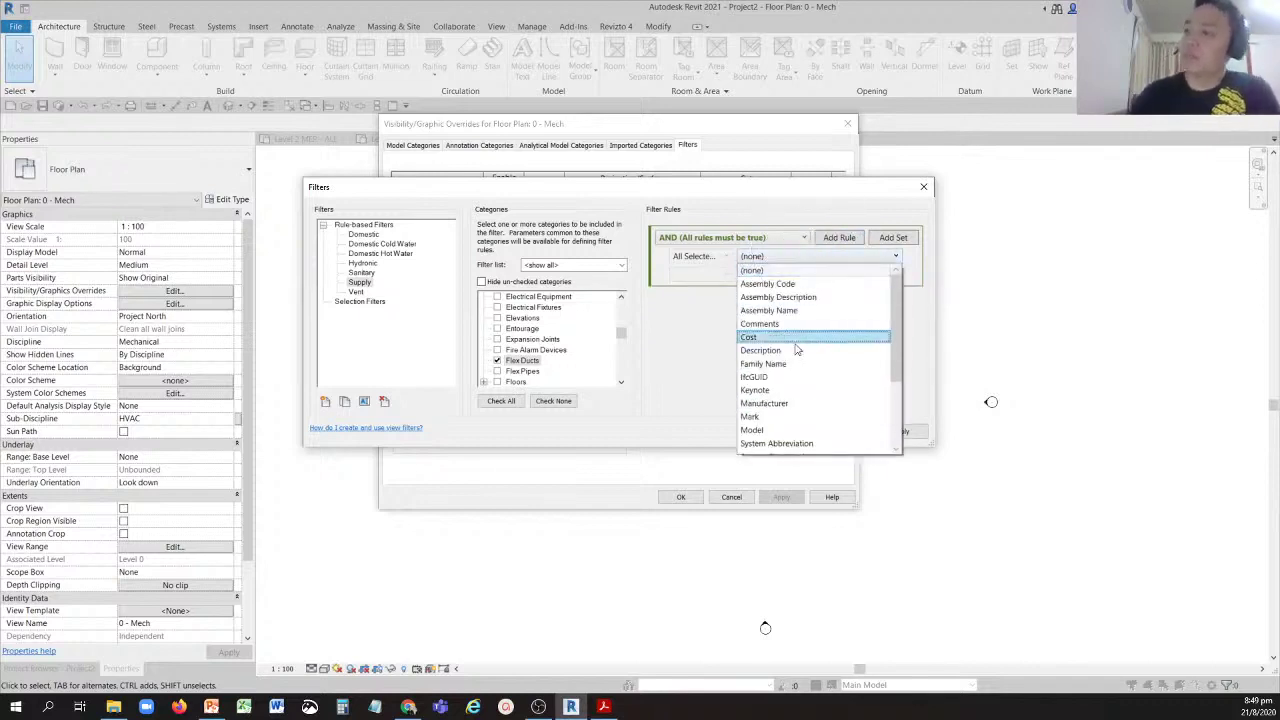
scroll(792, 345, down, 3)
scroll(793, 357, up, 3)
scroll(798, 318, up, 3)
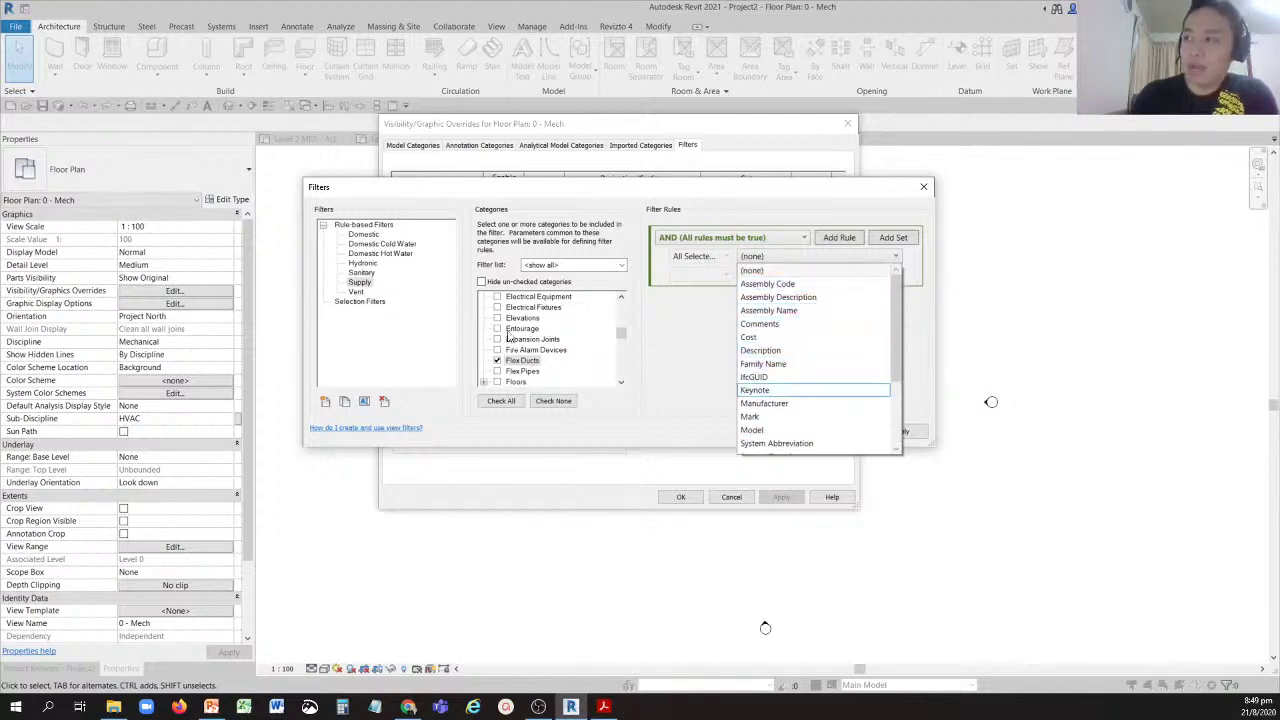
scroll(517, 365, down, 3)
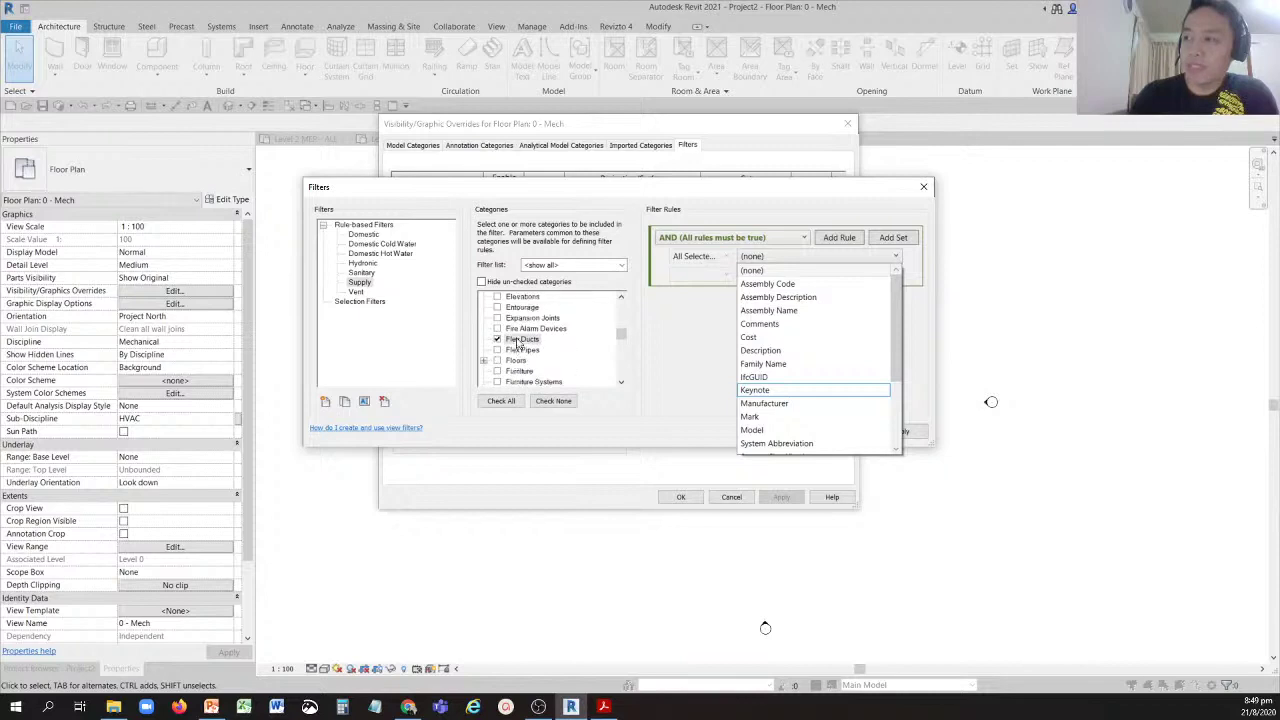
scroll(518, 334, up, 3)
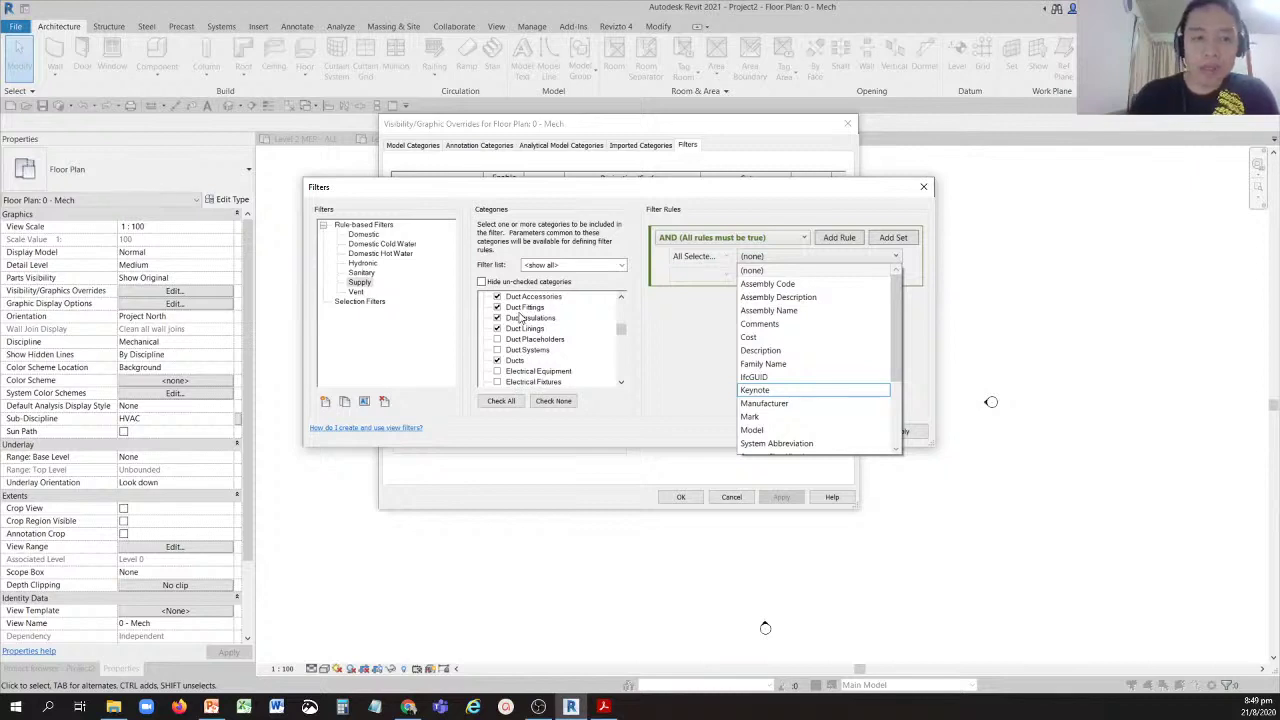
scroll(528, 316, up, 1)
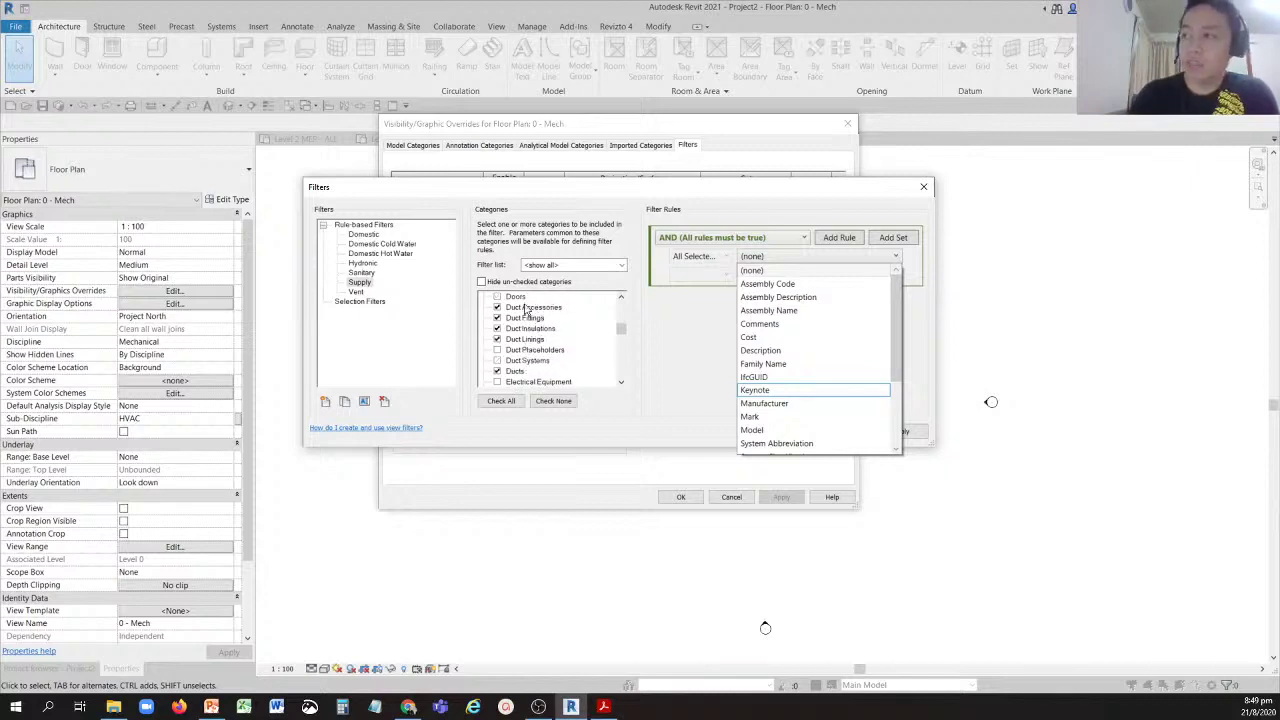
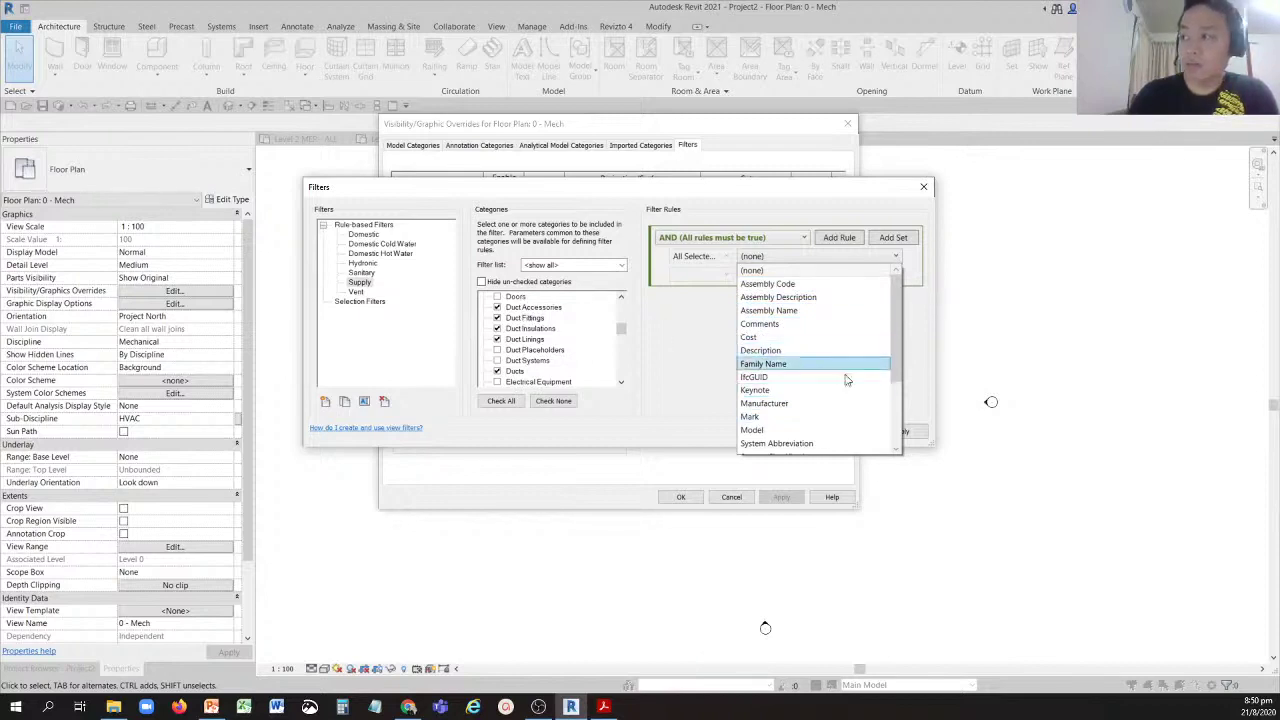
Set the Supply filter's rule parameter to System Classification and confirm the Filters dialog.
scroll(845, 395, down, 2)
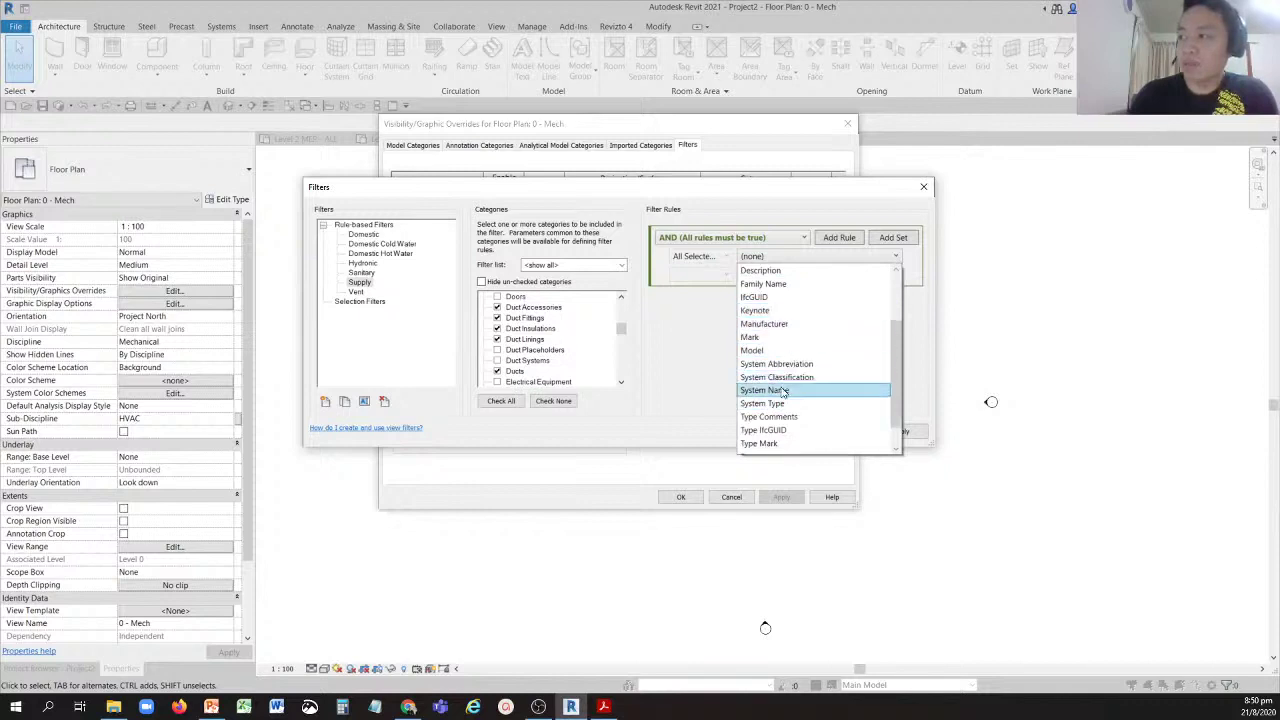
scroll(772, 440, down, 1)
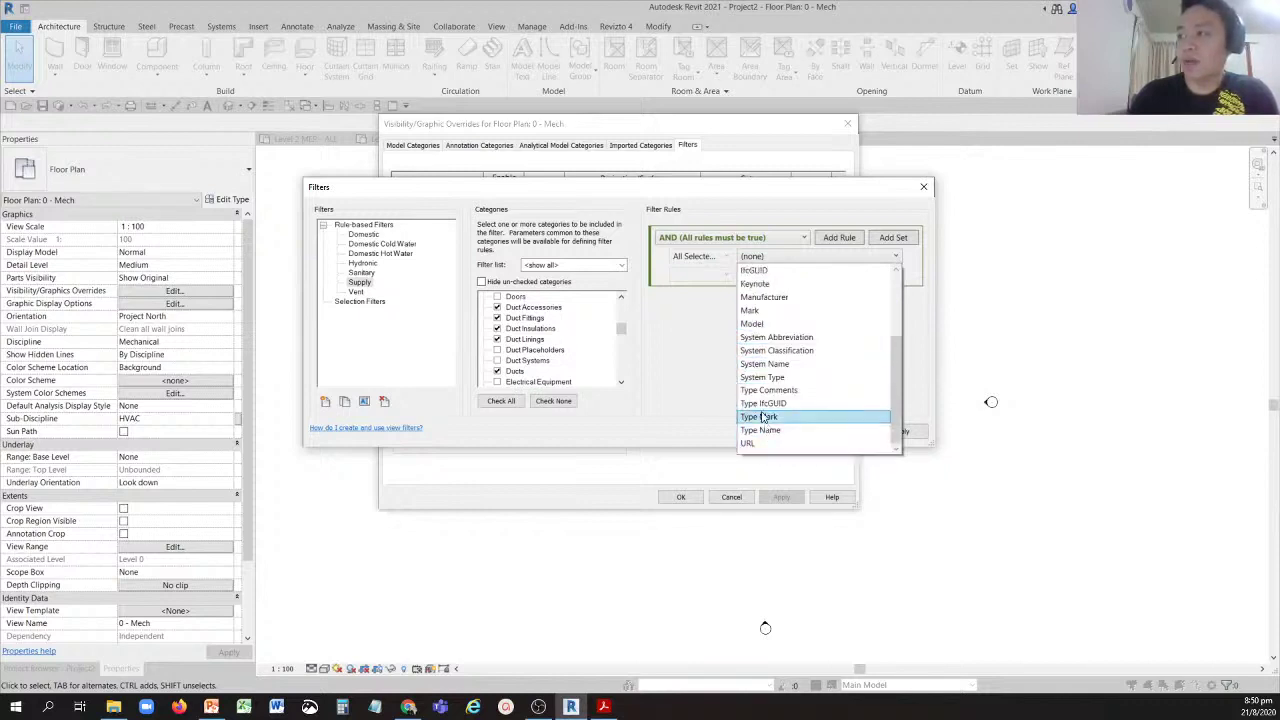
click(773, 351)
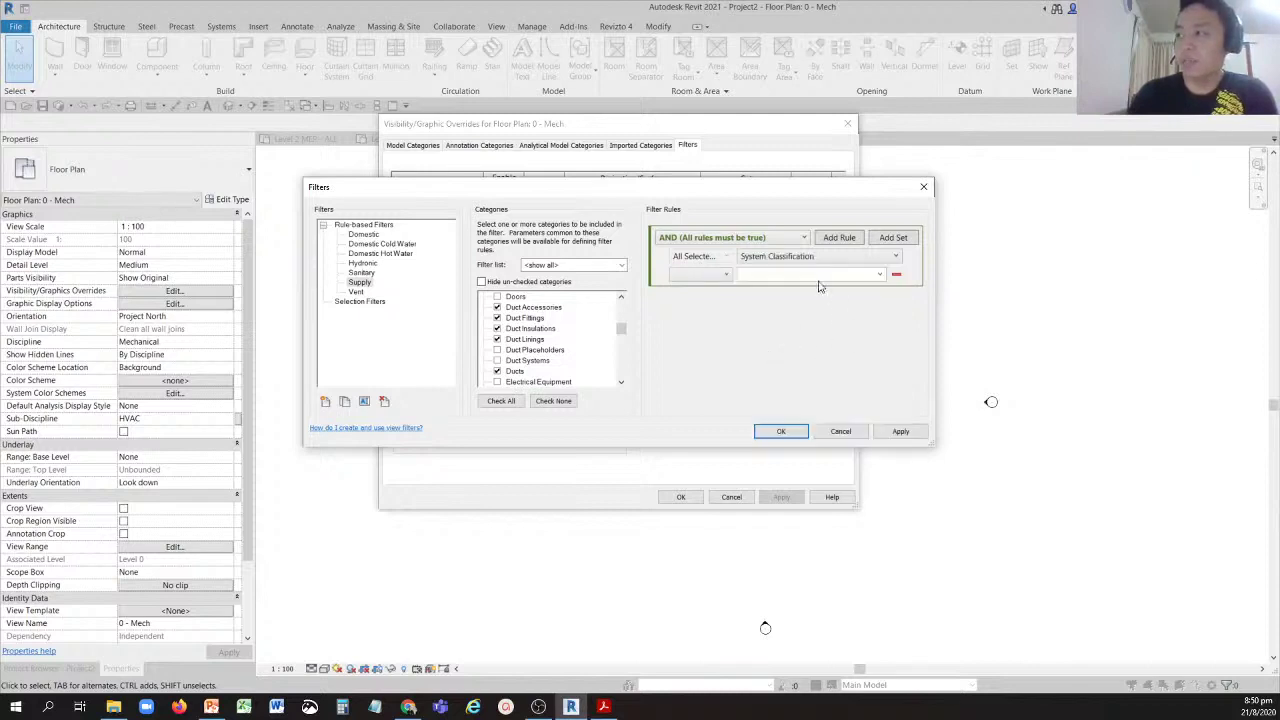
click(781, 431)
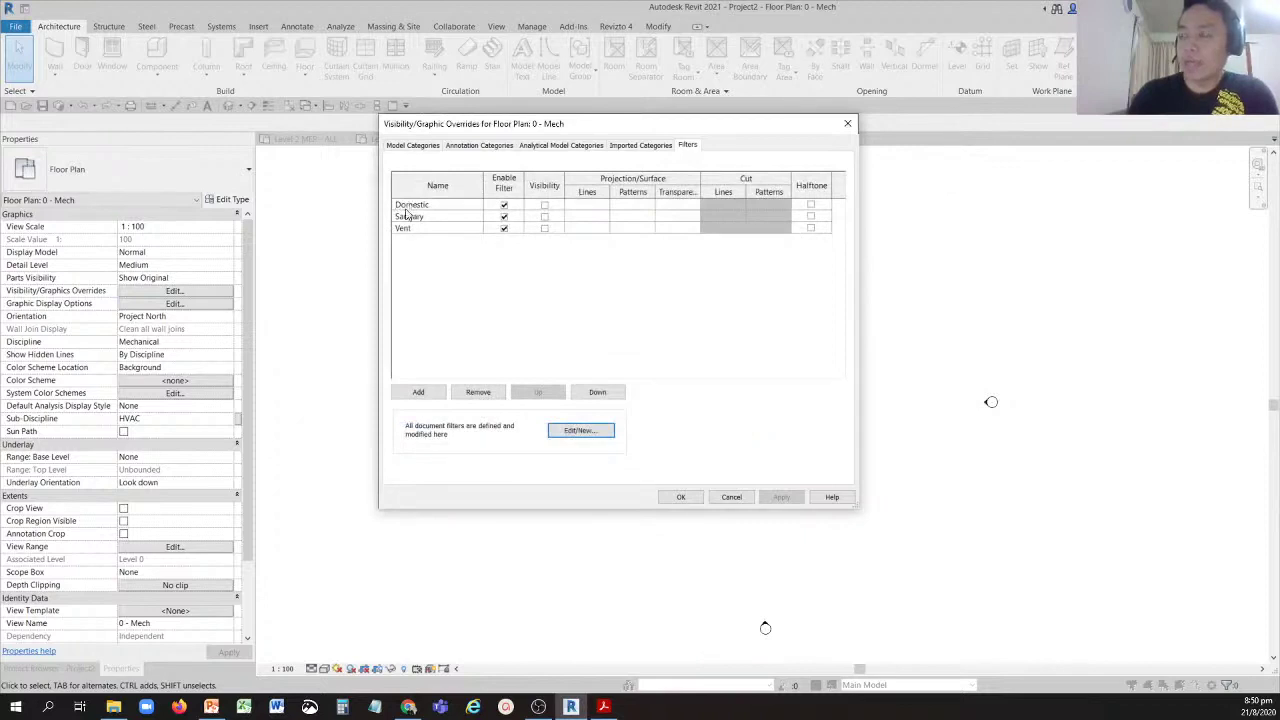
Close Visibility/Graphics and open the 0 - Mech floor plan from the Project Browser.
click(678, 498)
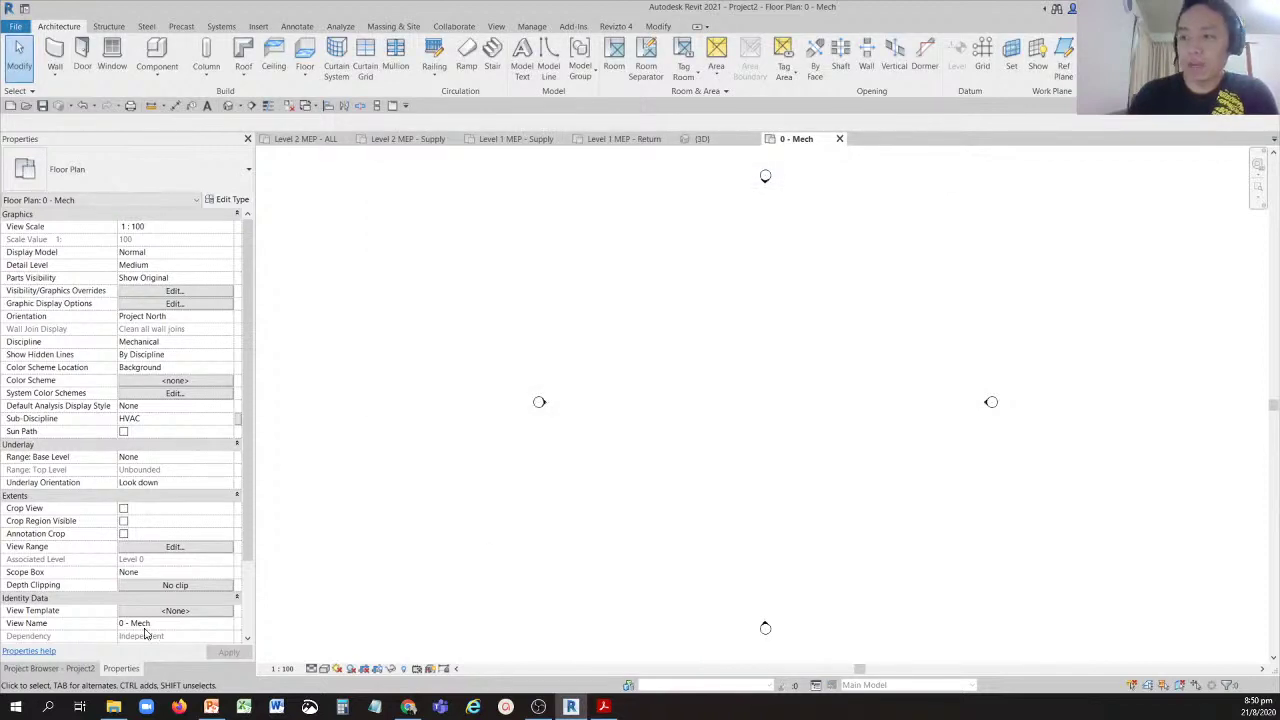
click(62, 668)
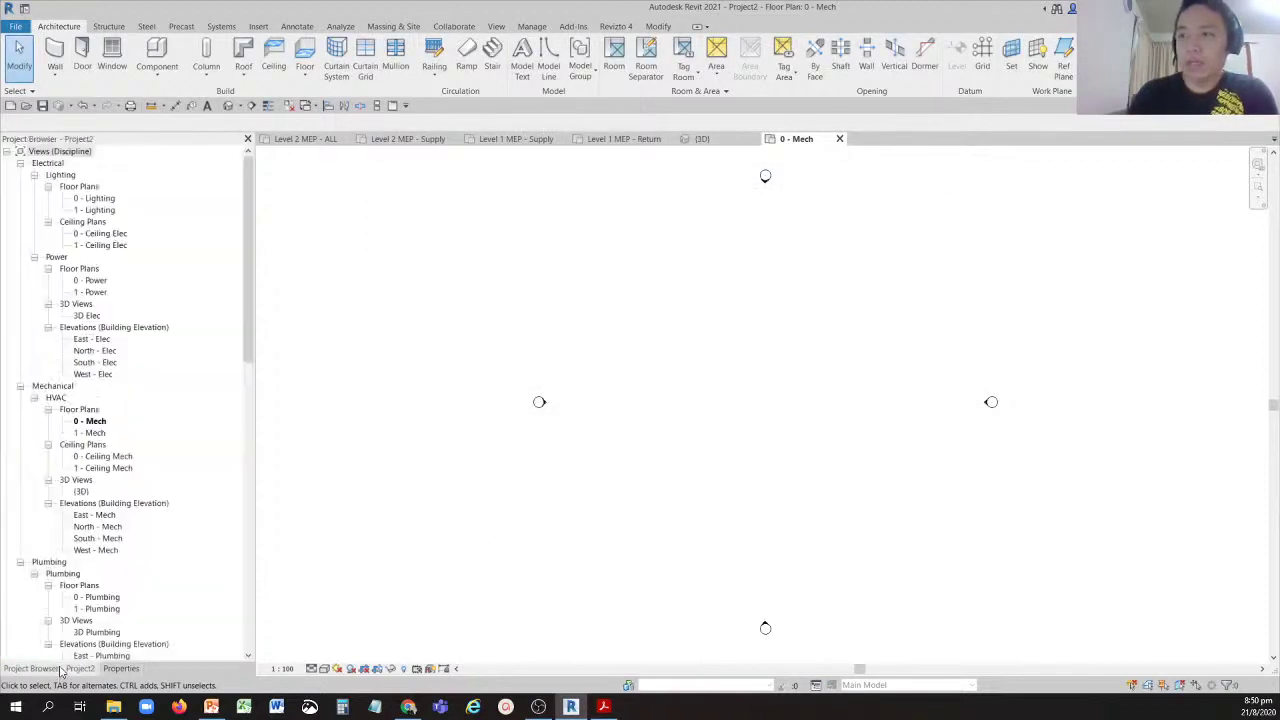
click(95, 424)
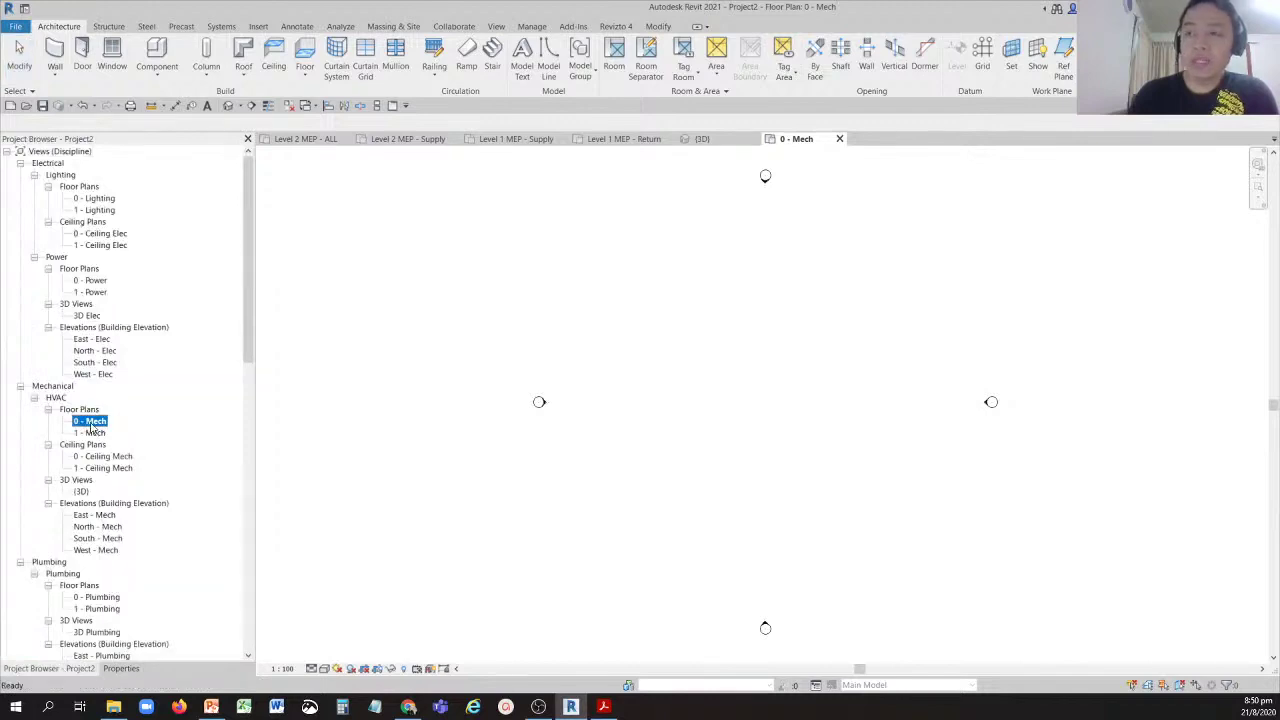
click(93, 427)
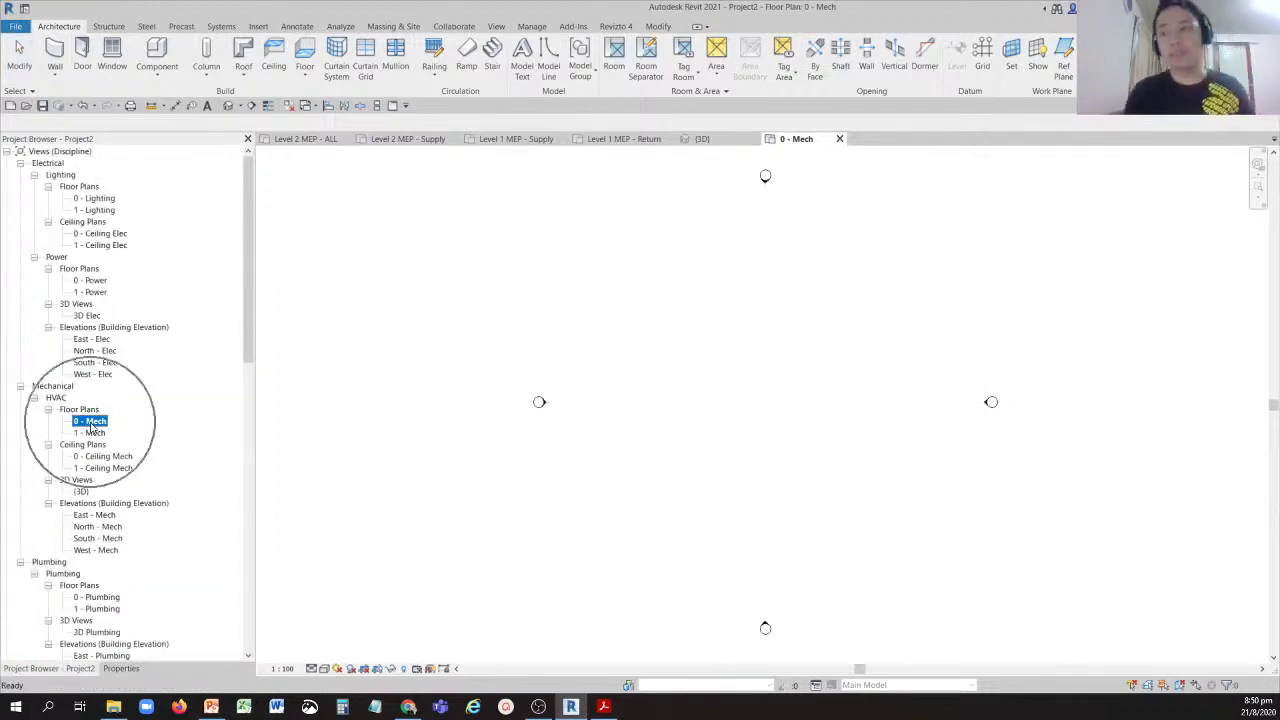
click(93, 427)
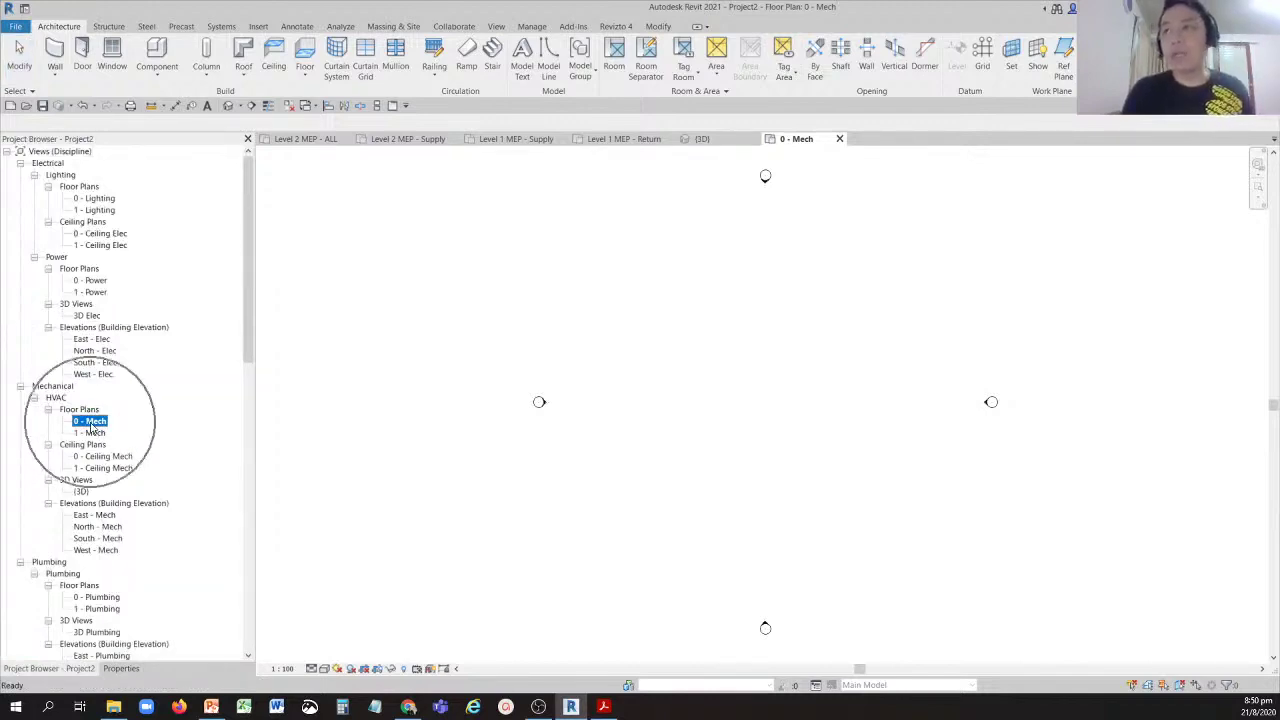
Draw a horizontal 300 × 300 duct about 3740 mm long in the plan.
click(225, 30)
click(224, 27)
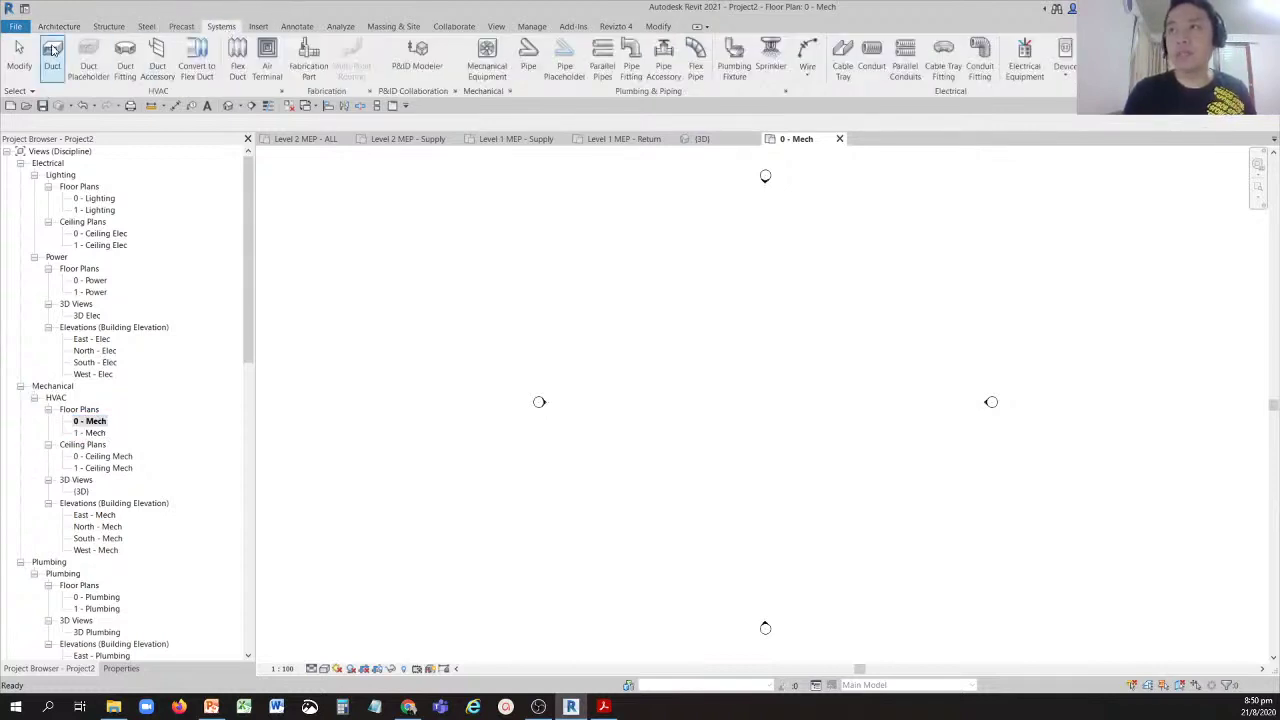
click(53, 50)
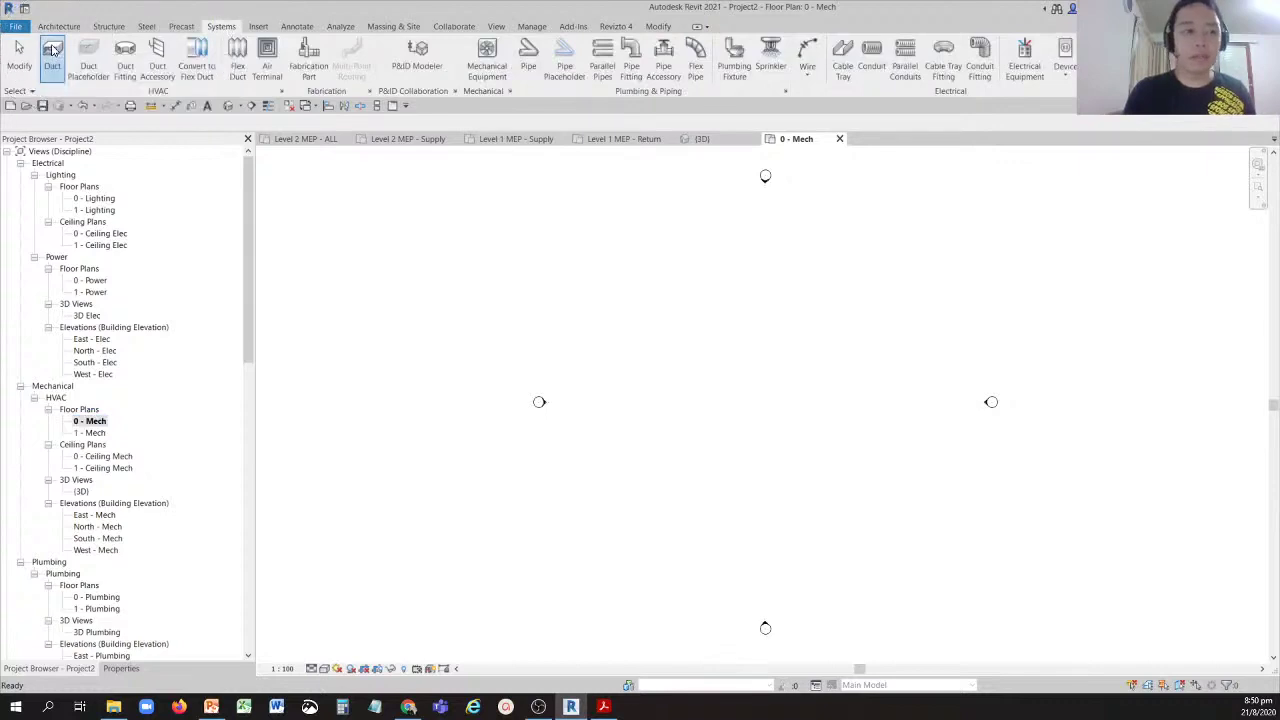
click(721, 398)
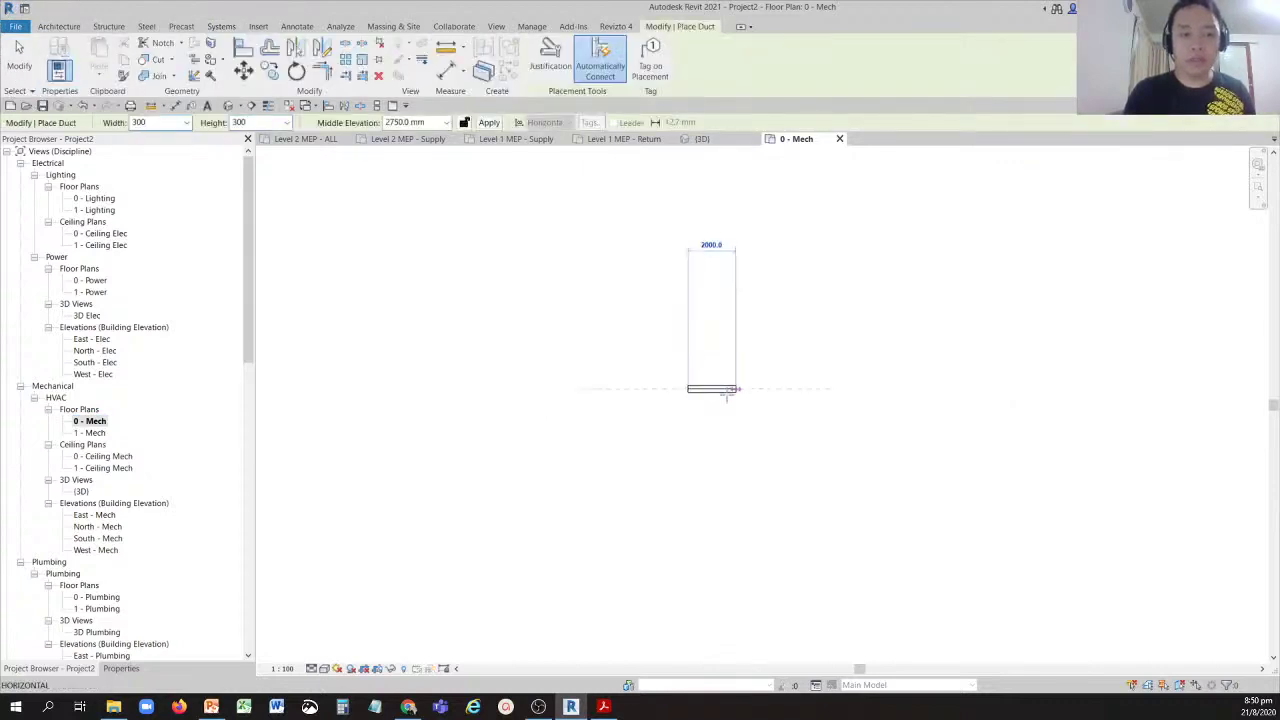
scroll(720, 381, up, 3)
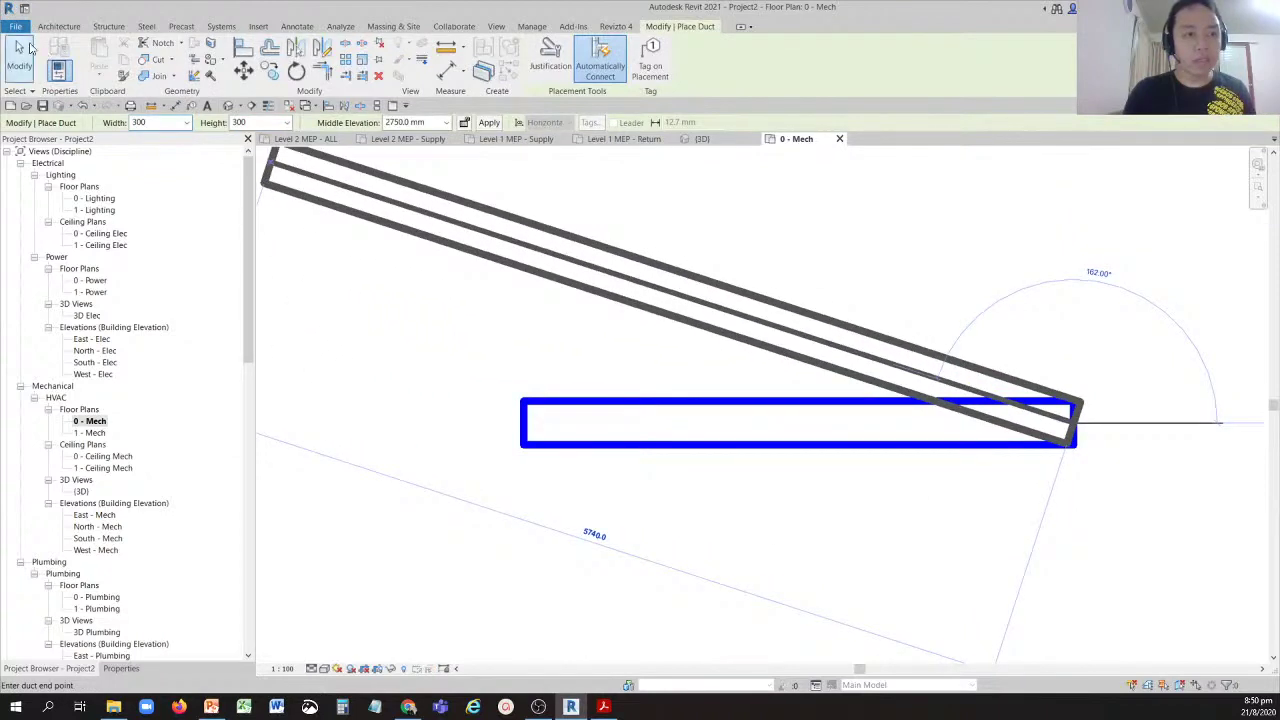
click(21, 48)
scroll(715, 282, down, 2)
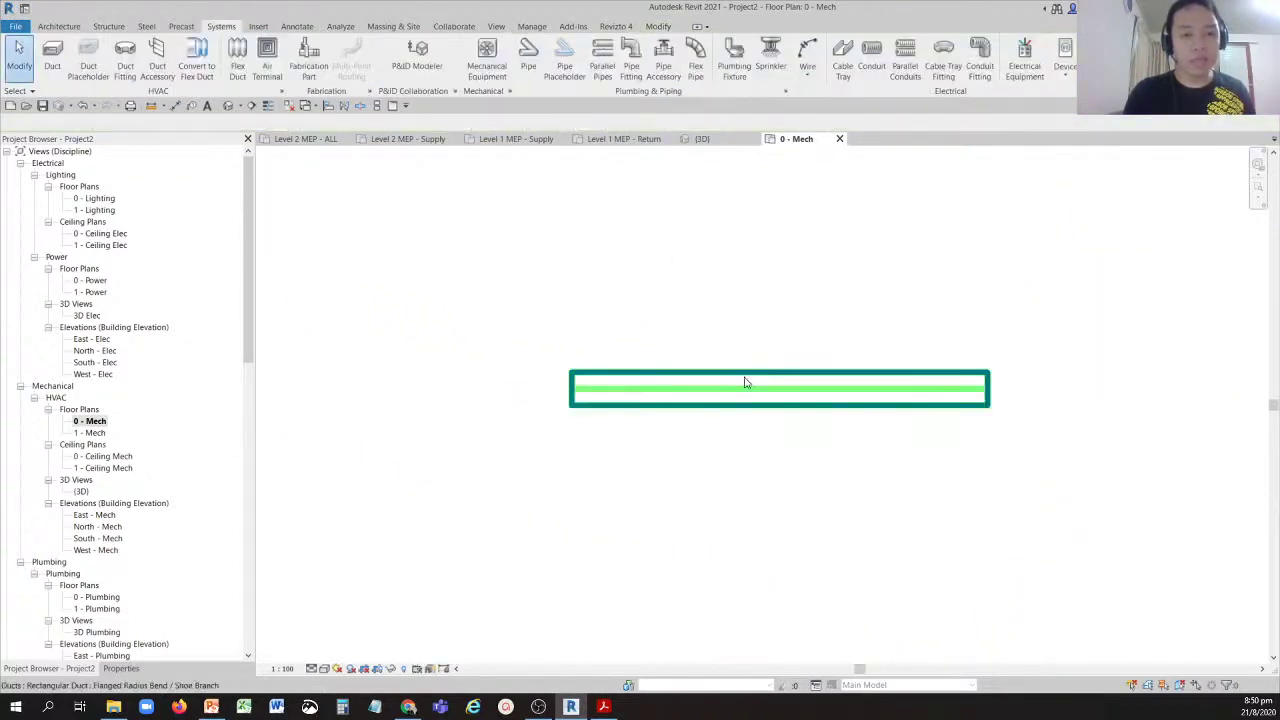
Select the new duct and confirm its System Type is Supply Air in Properties.
click(743, 377)
click(121, 668)
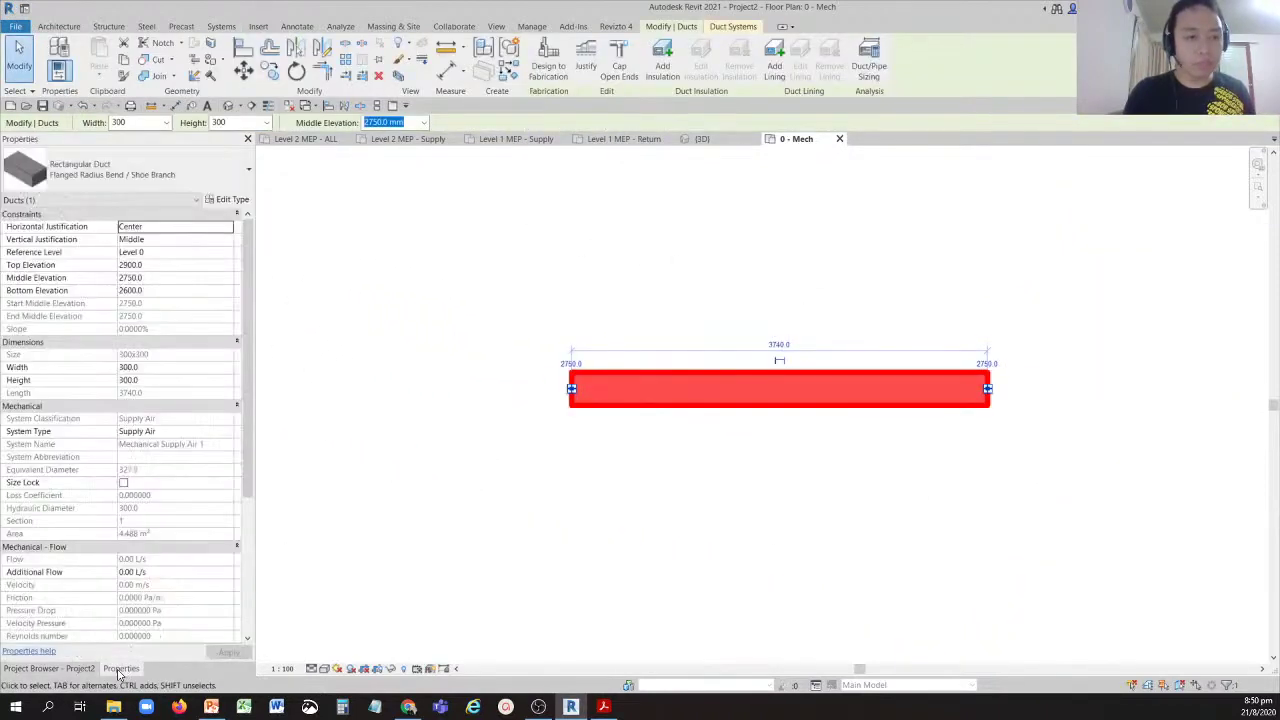
click(70, 428)
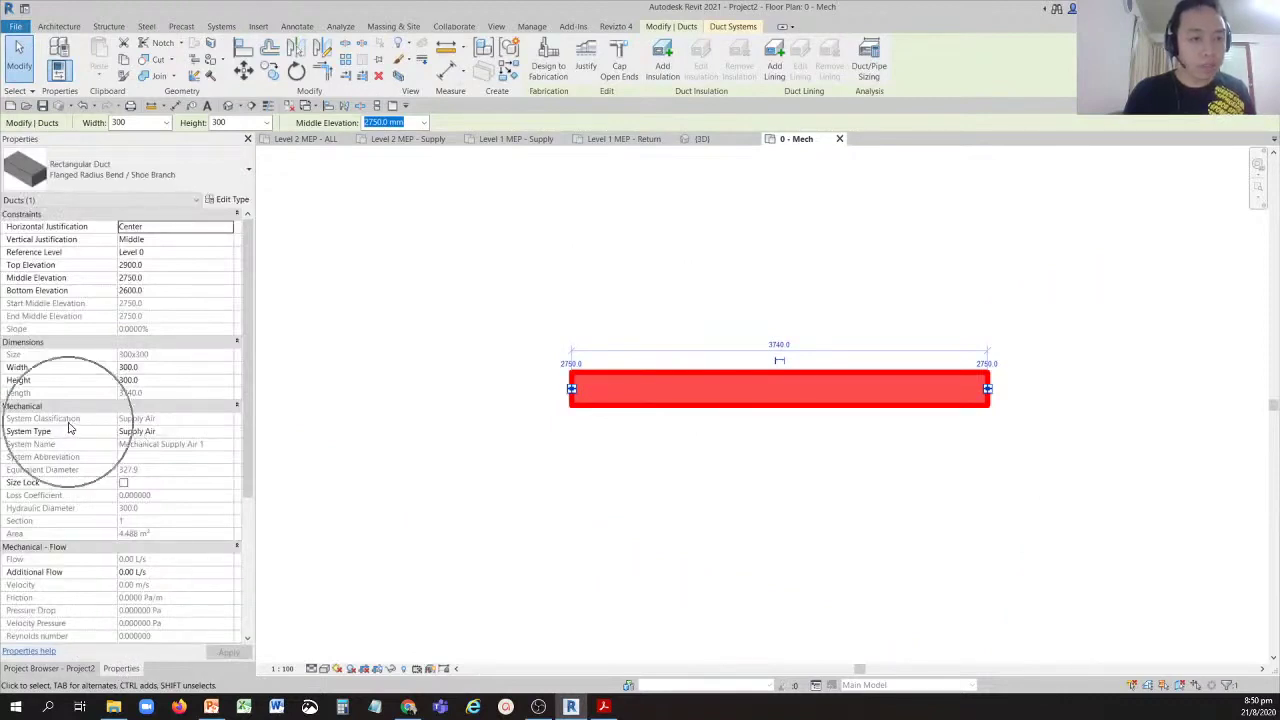
click(158, 424)
click(158, 424)
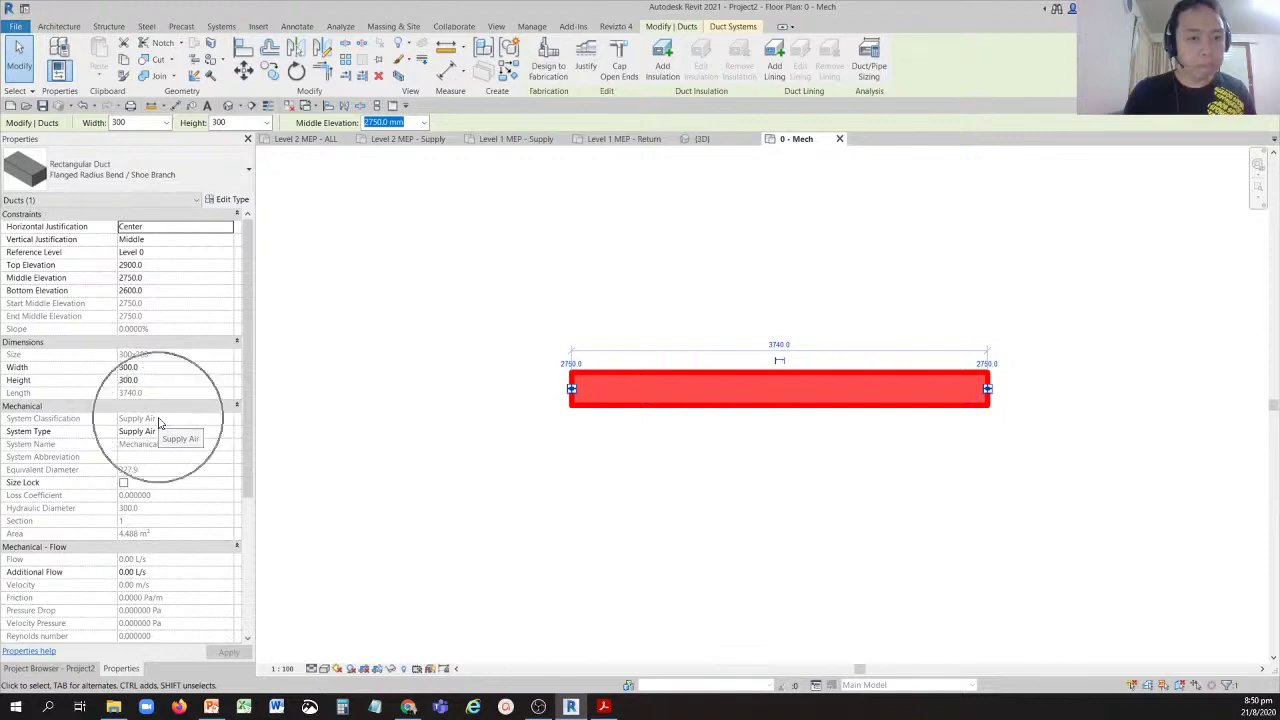
click(737, 483)
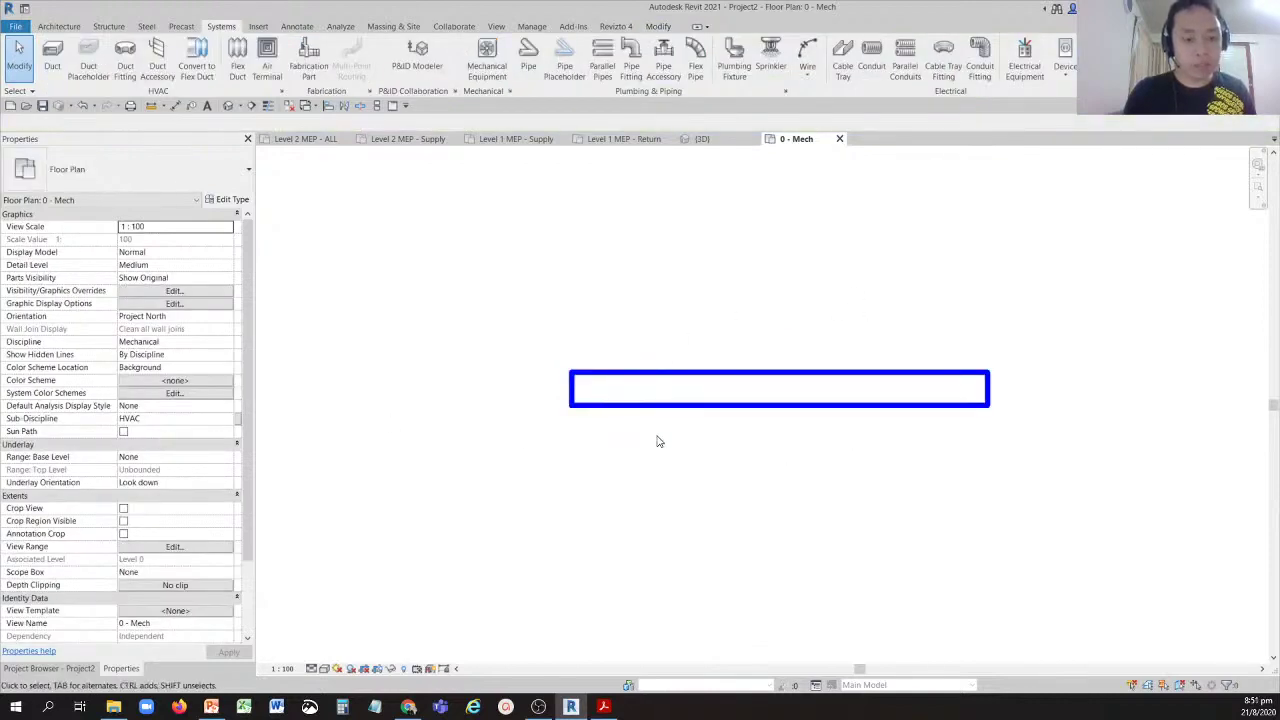
Open Visibility/Graphics with VG, go to Filters, and open Edit/New.
key(v)
key(g)
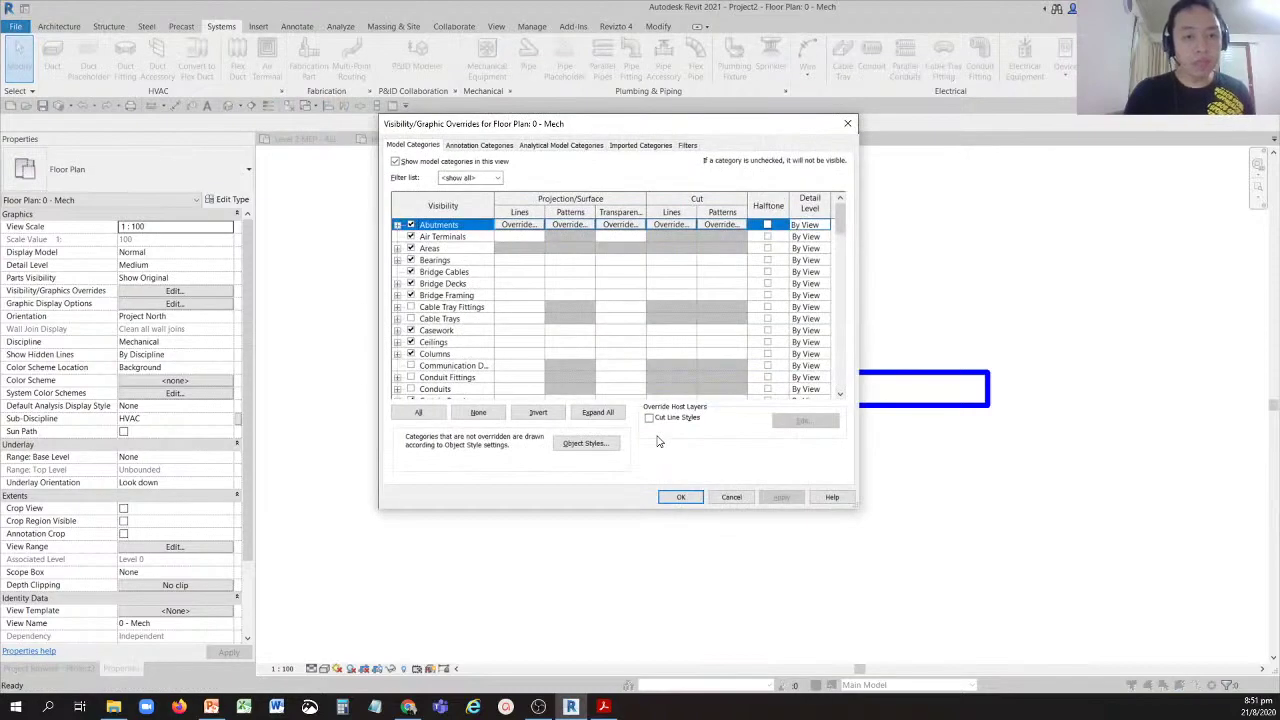
click(687, 148)
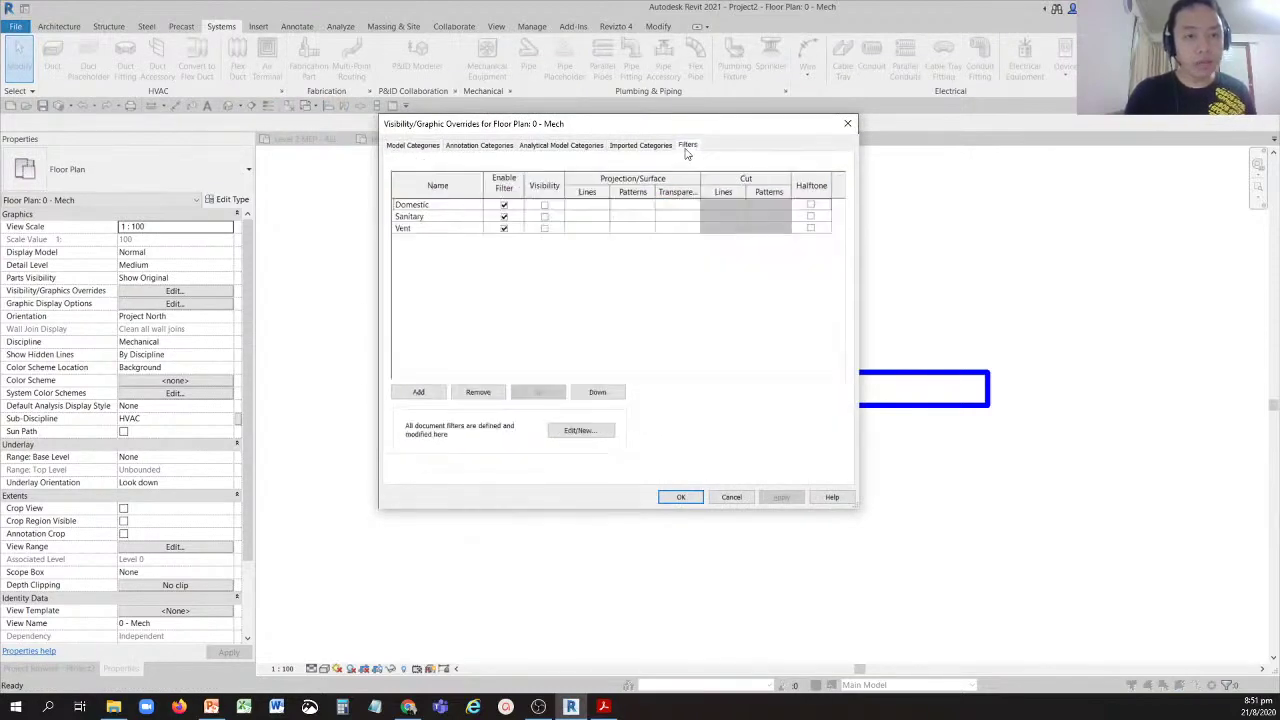
click(584, 434)
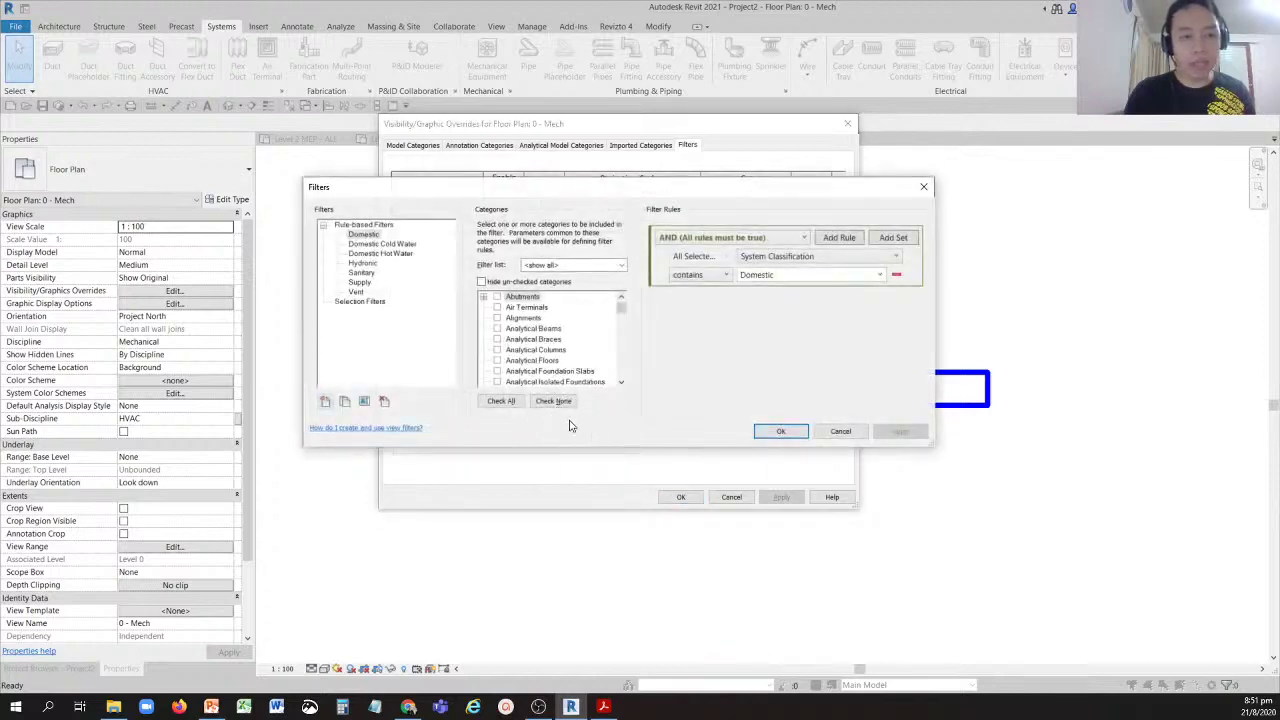
Set the Supply rule to System Classification, review the Vent rule, and close Filters.
click(366, 284)
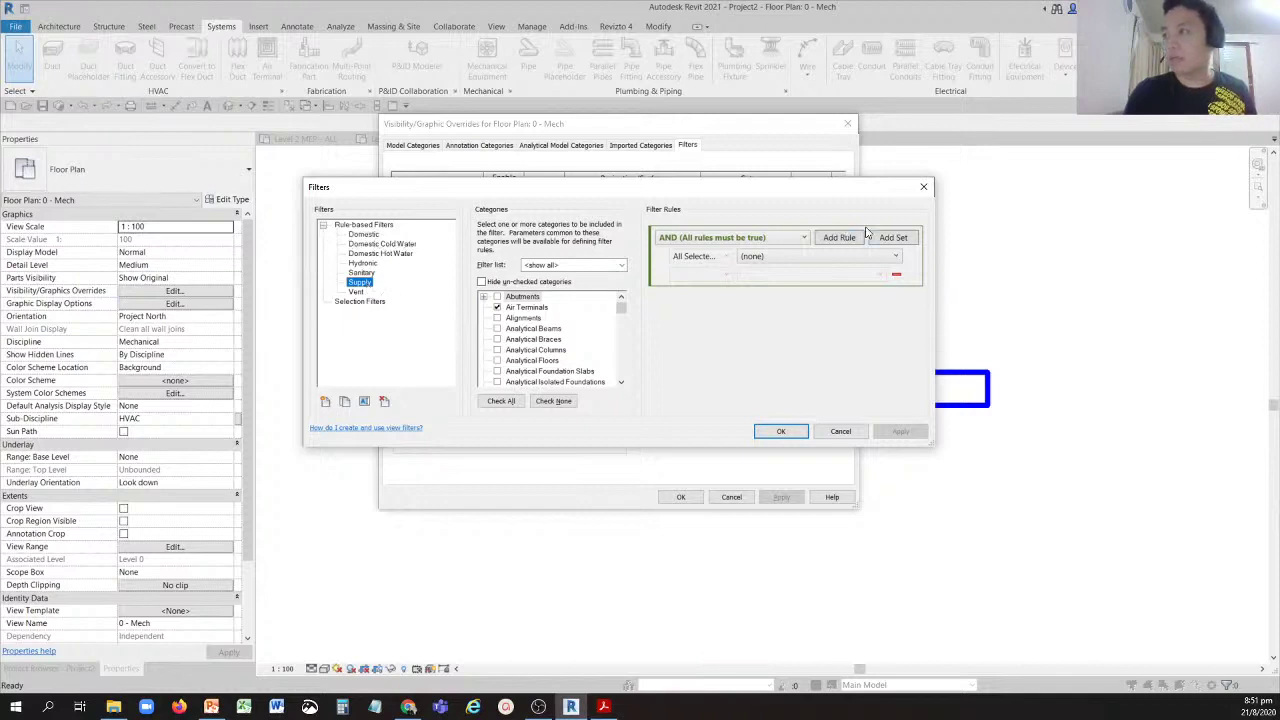
click(790, 257)
scroll(785, 300, down, 3)
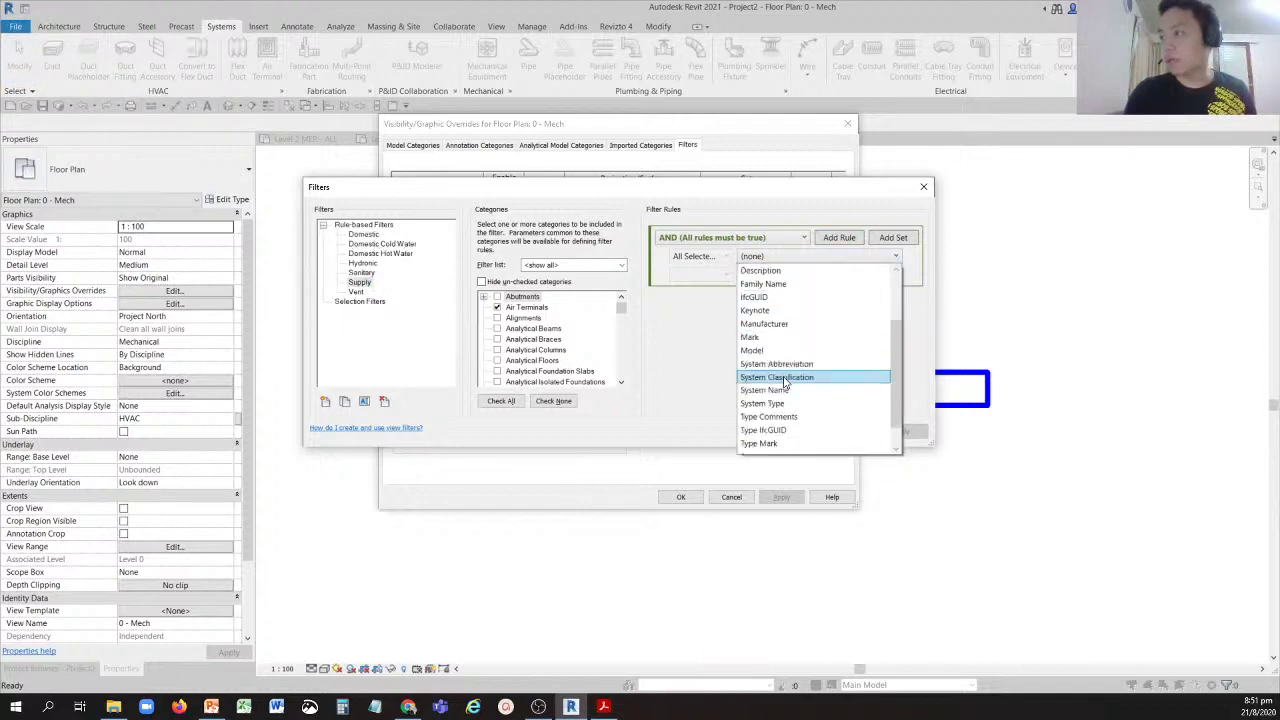
click(796, 337)
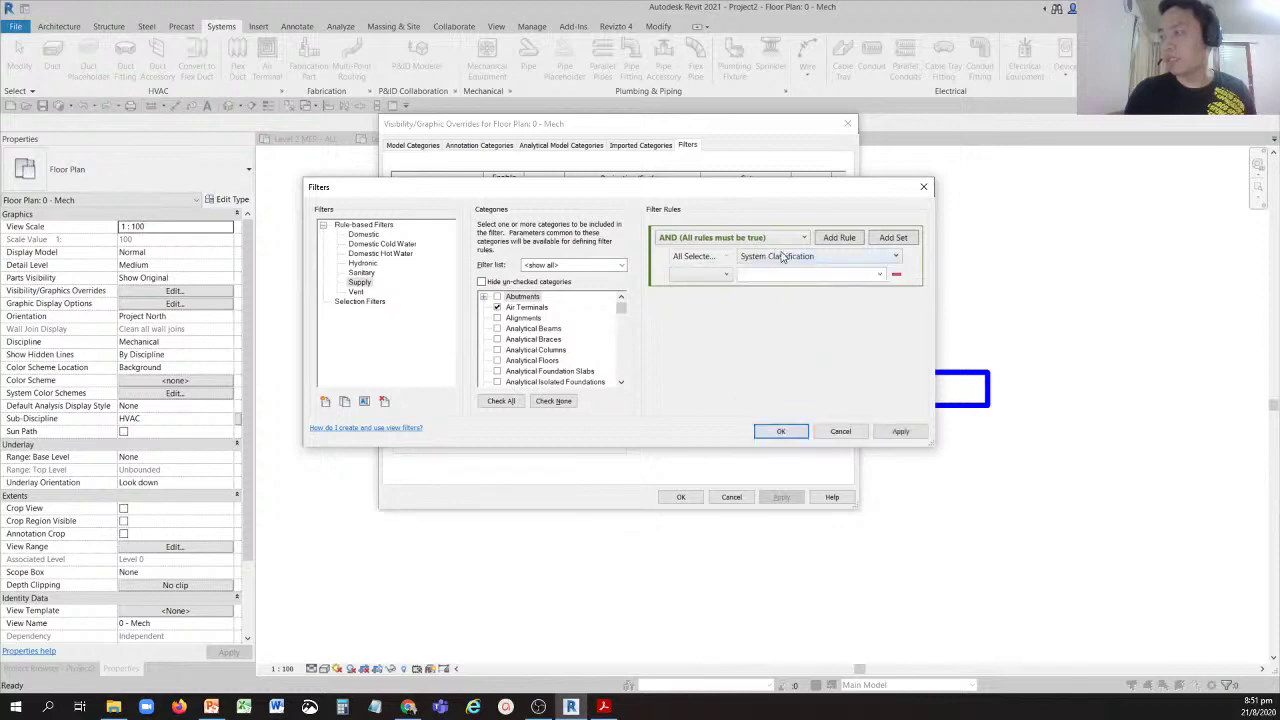
click(900, 431)
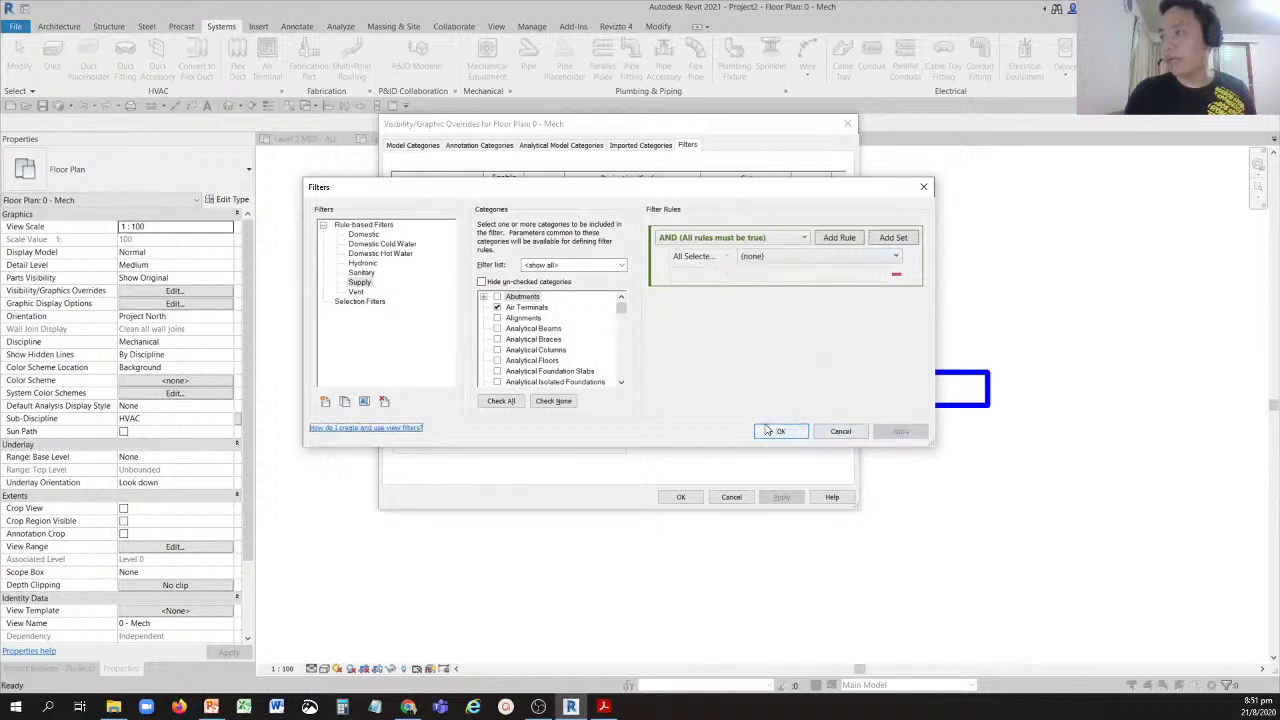
click(360, 282)
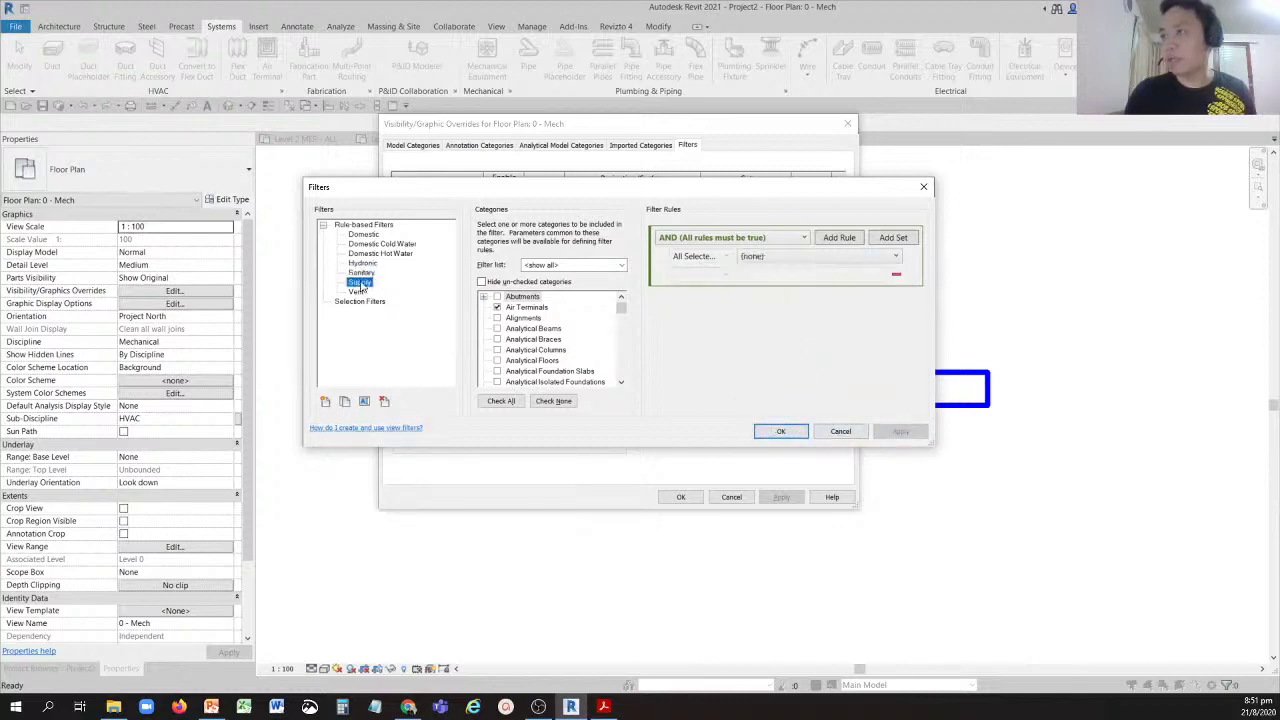
click(356, 291)
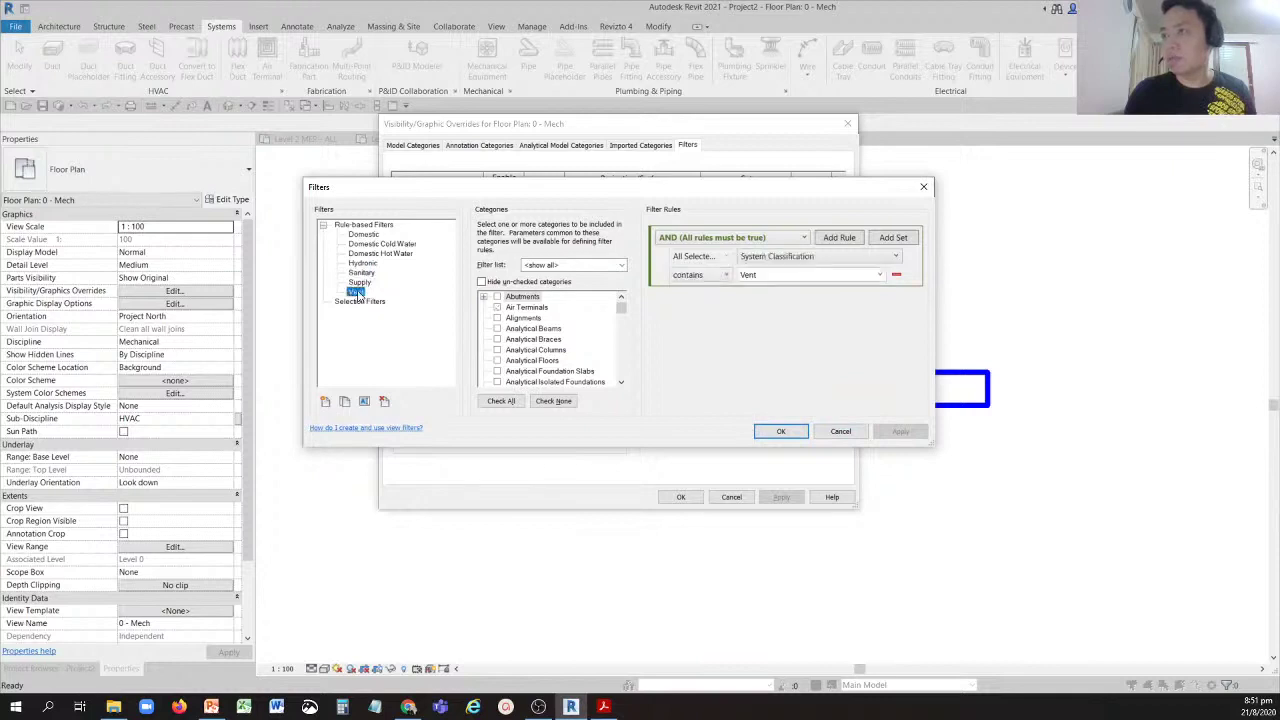
click(358, 283)
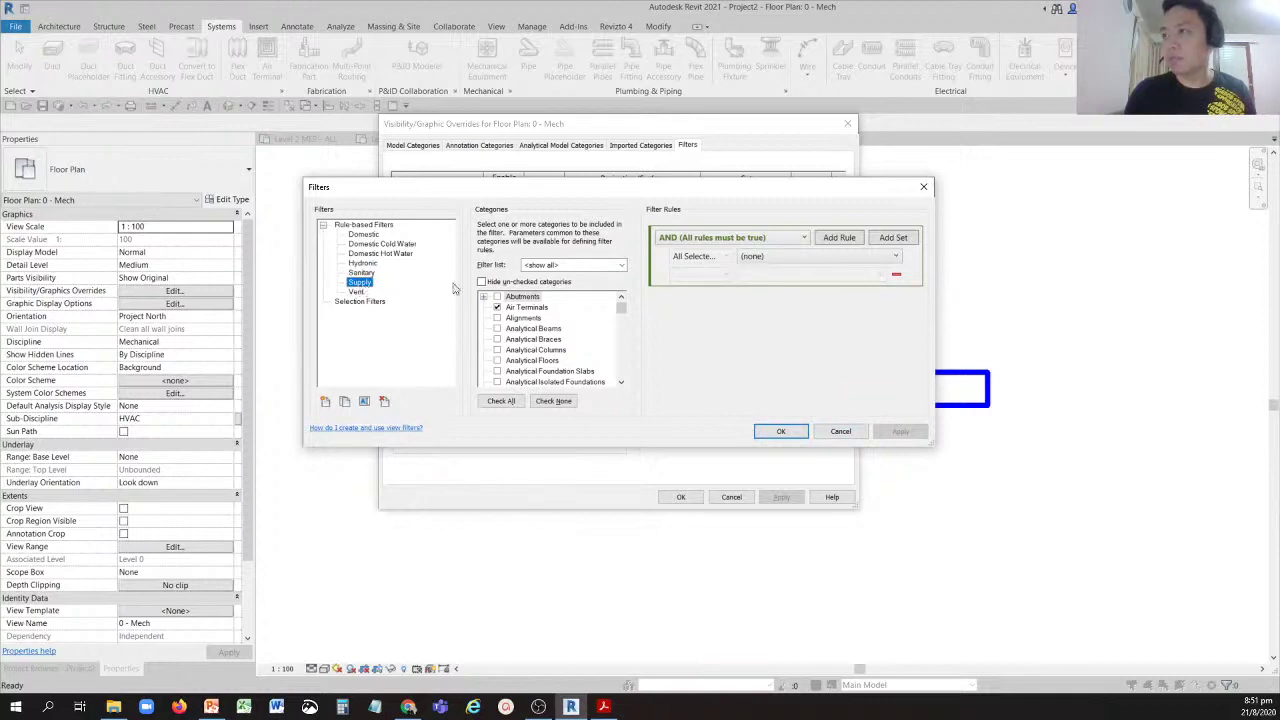
click(780, 431)
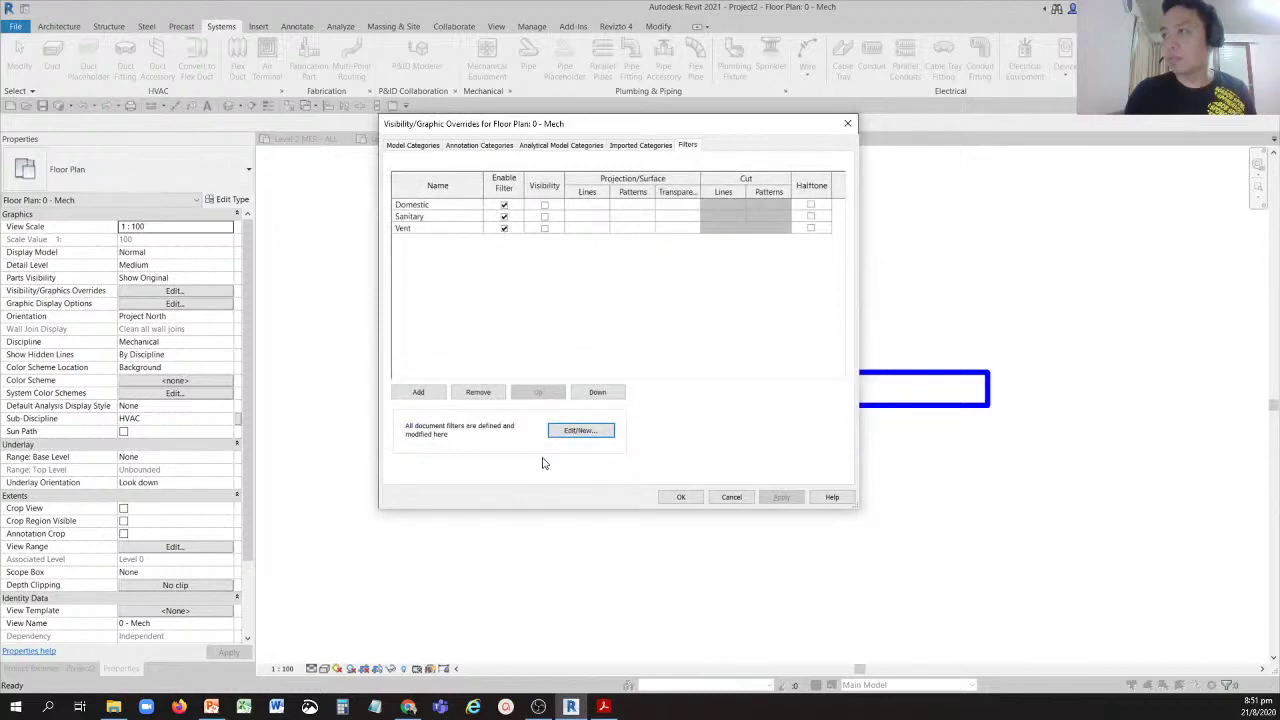
Reopen the Supply filter and base its rule on System Classification.
click(580, 431)
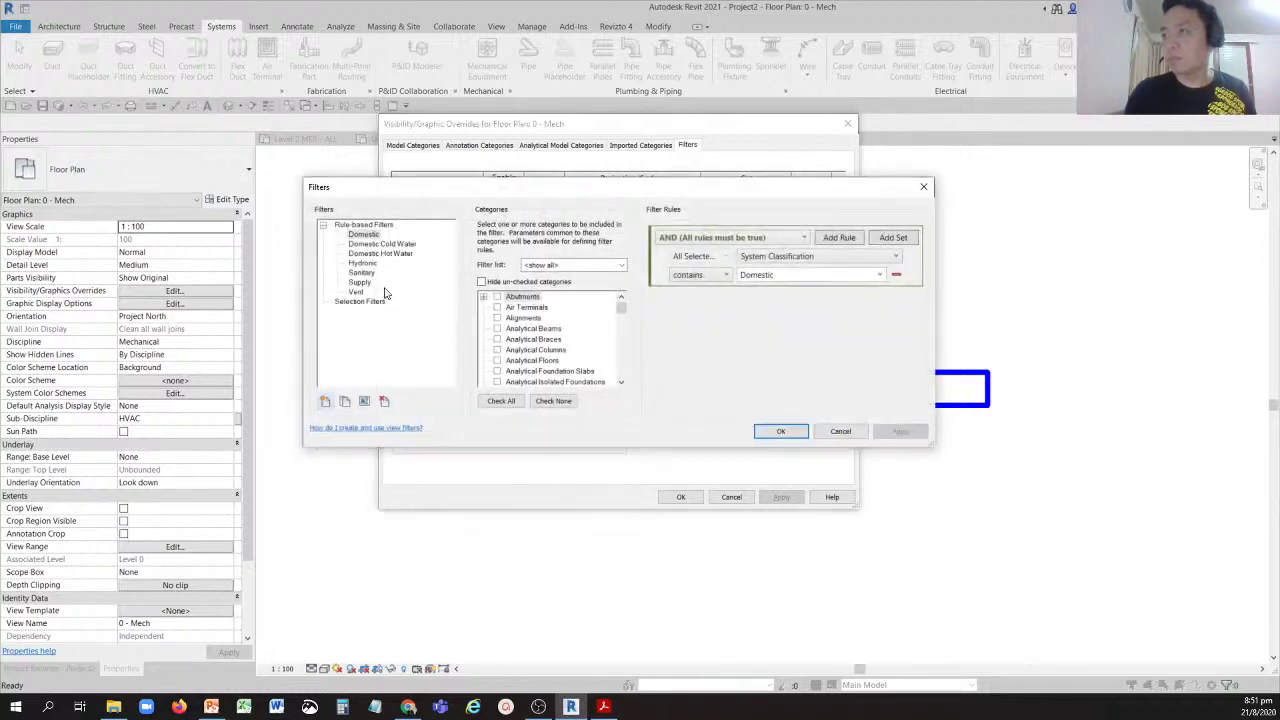
click(359, 283)
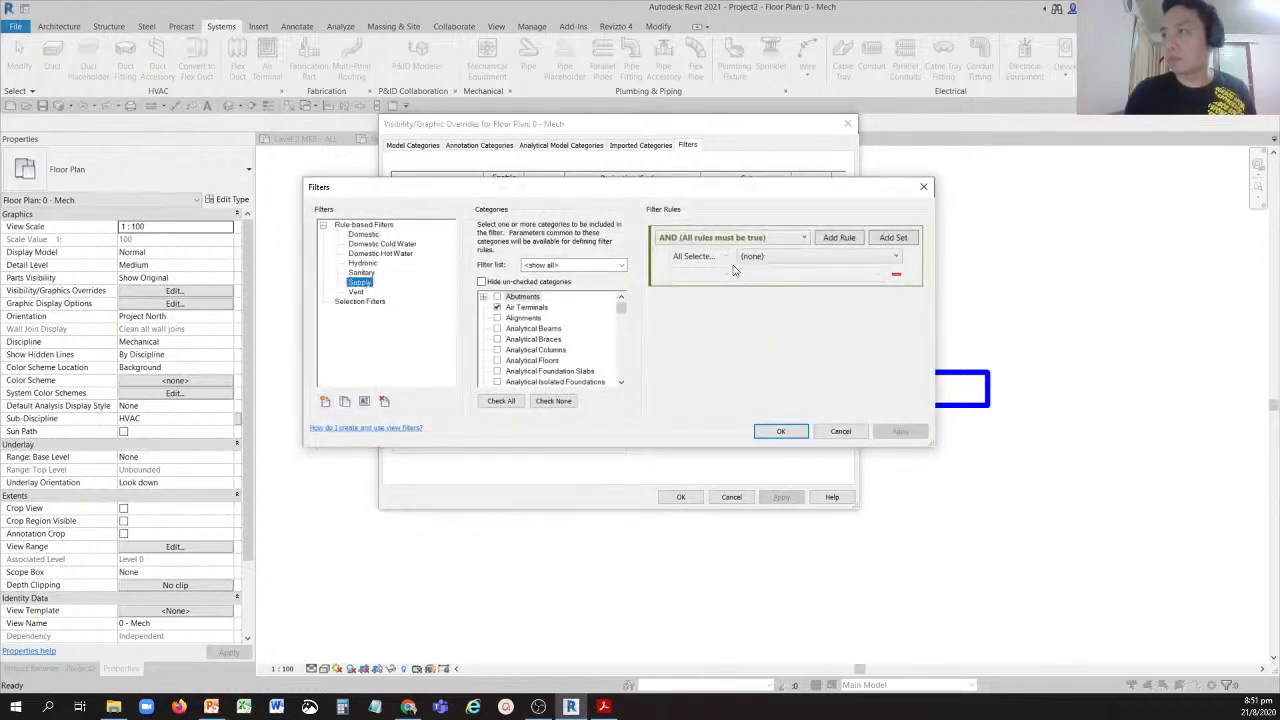
click(776, 258)
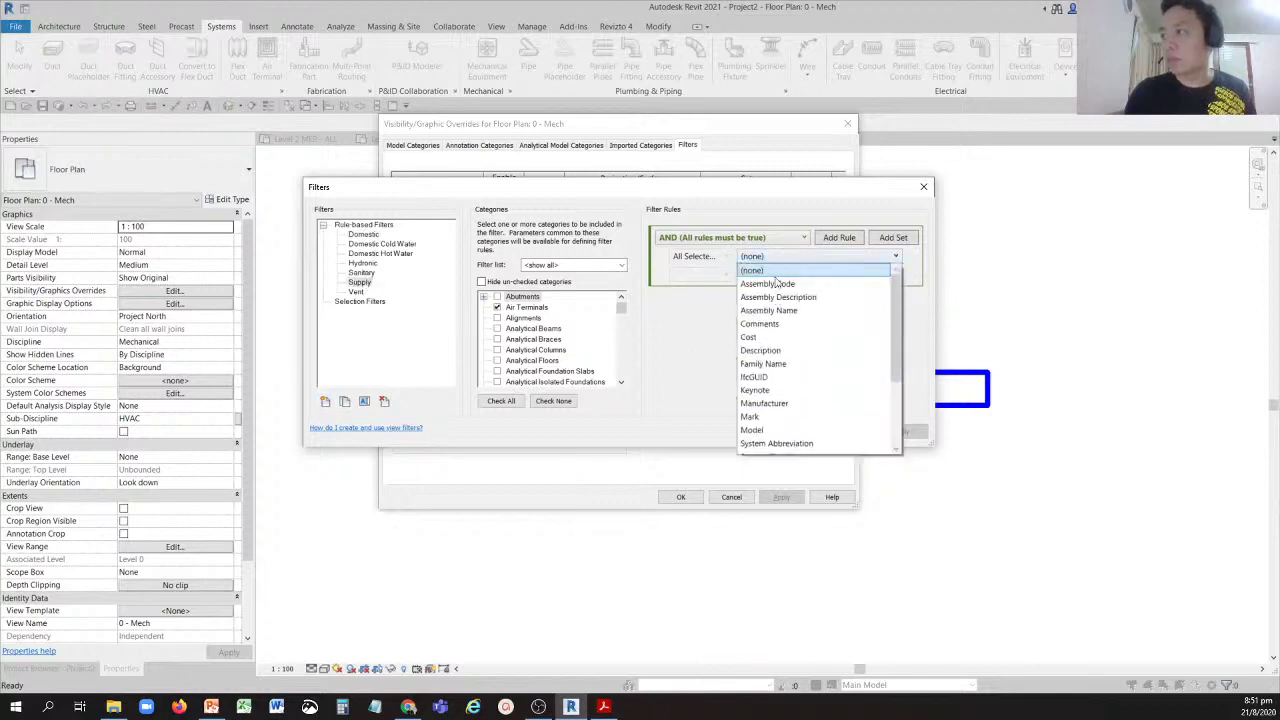
scroll(785, 345, down, 3)
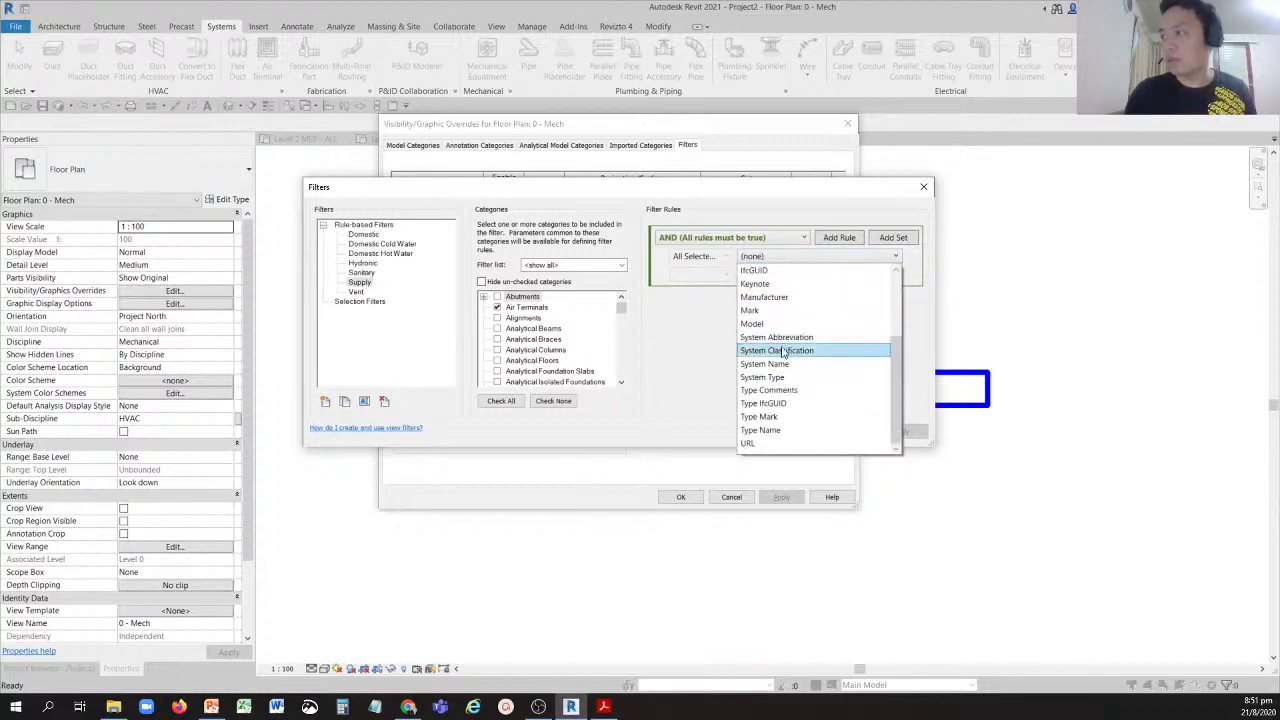
click(785, 351)
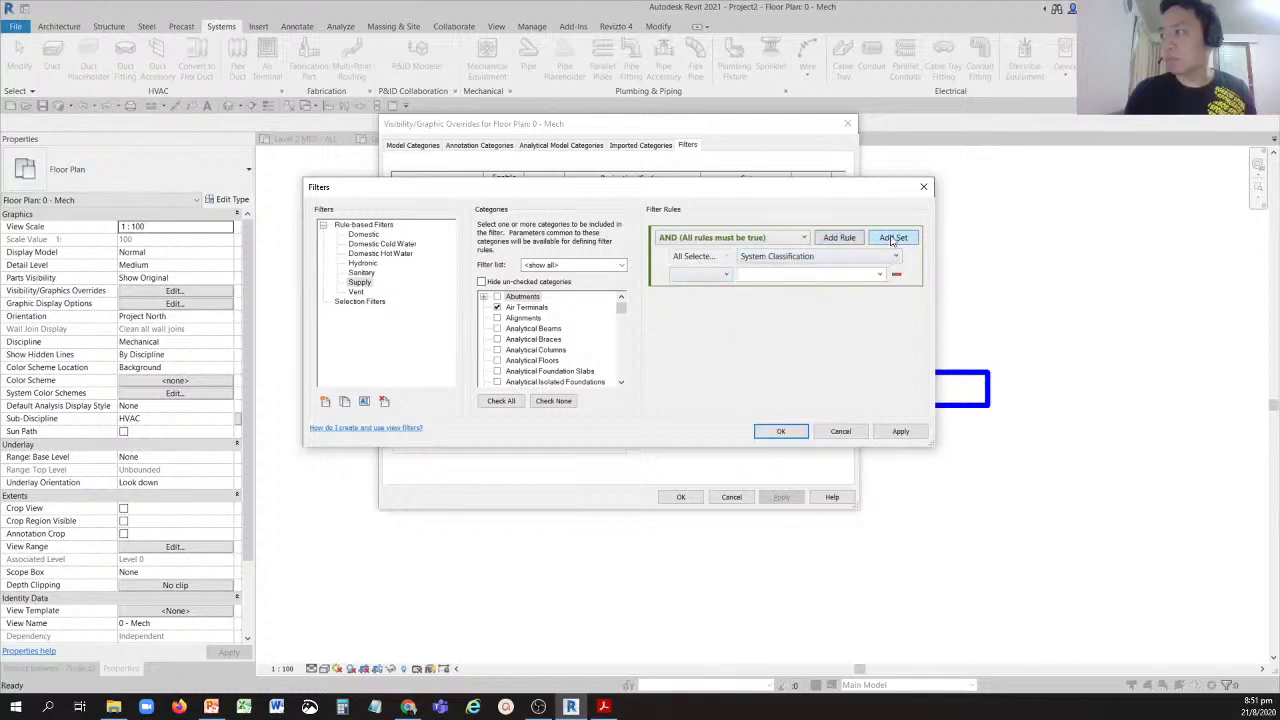
Add then delete a nested rule set, keeping AND and System Classification.
click(892, 238)
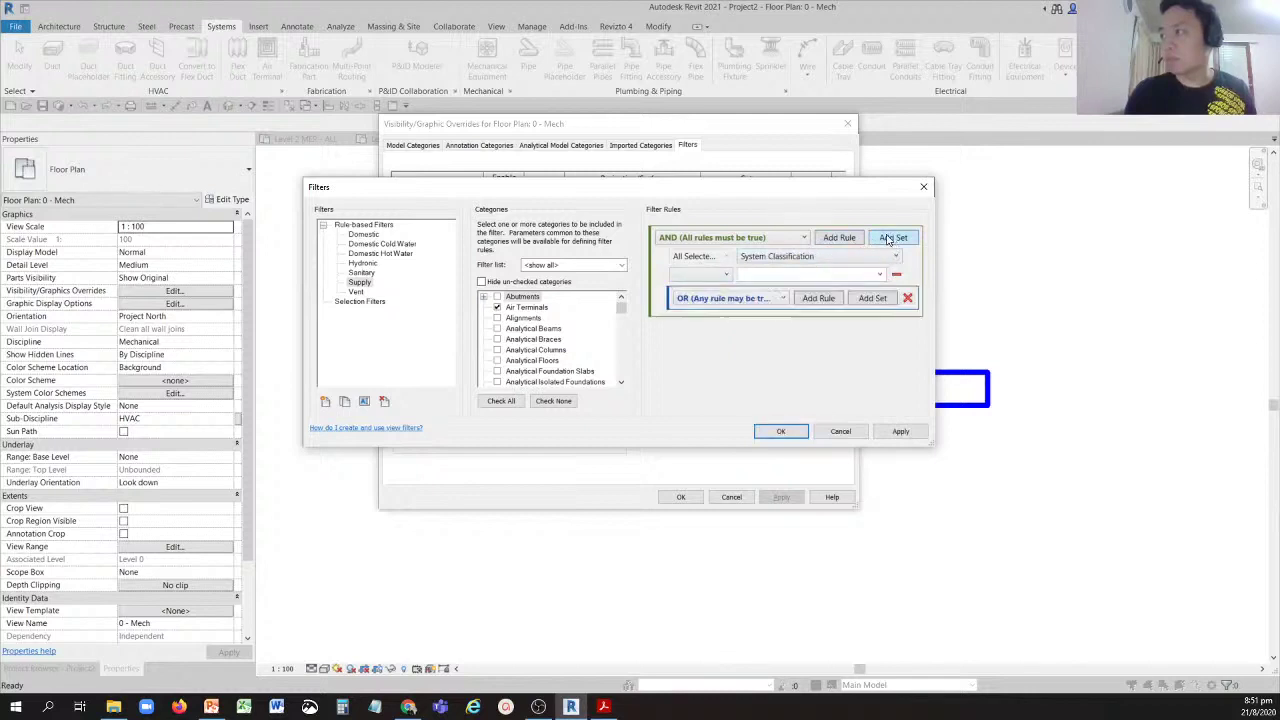
click(907, 298)
click(803, 237)
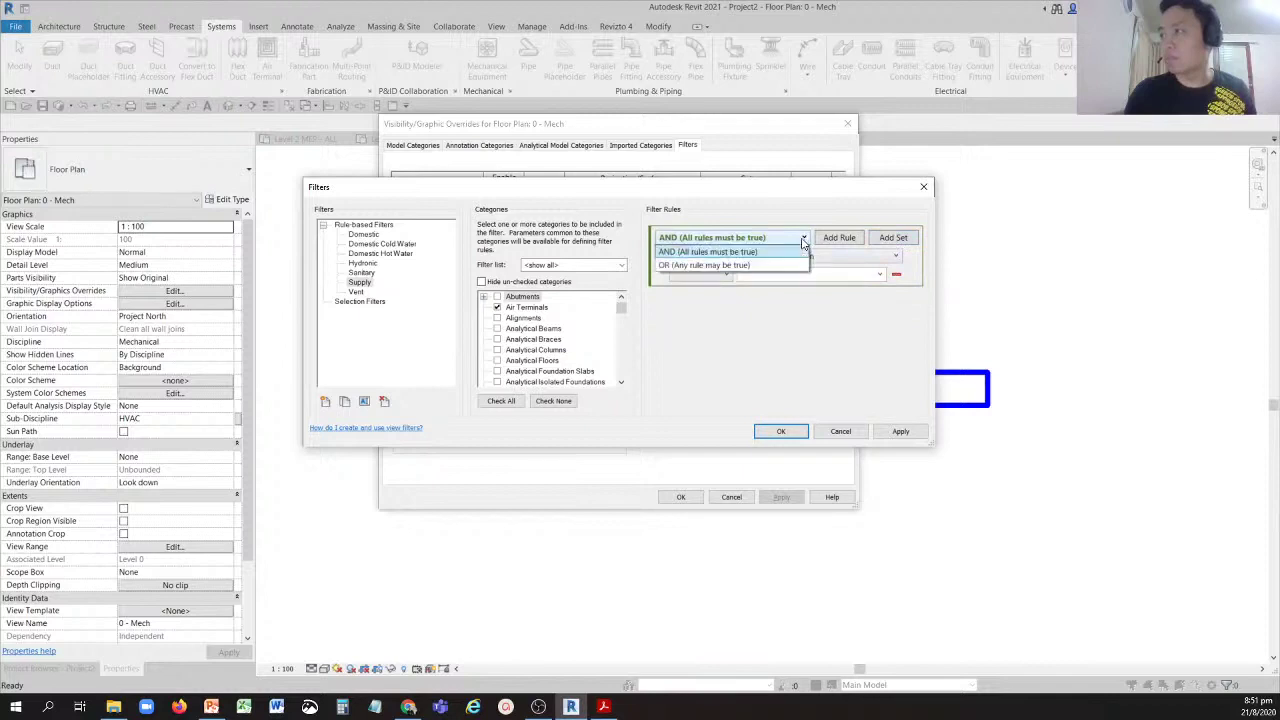
click(812, 247)
click(838, 238)
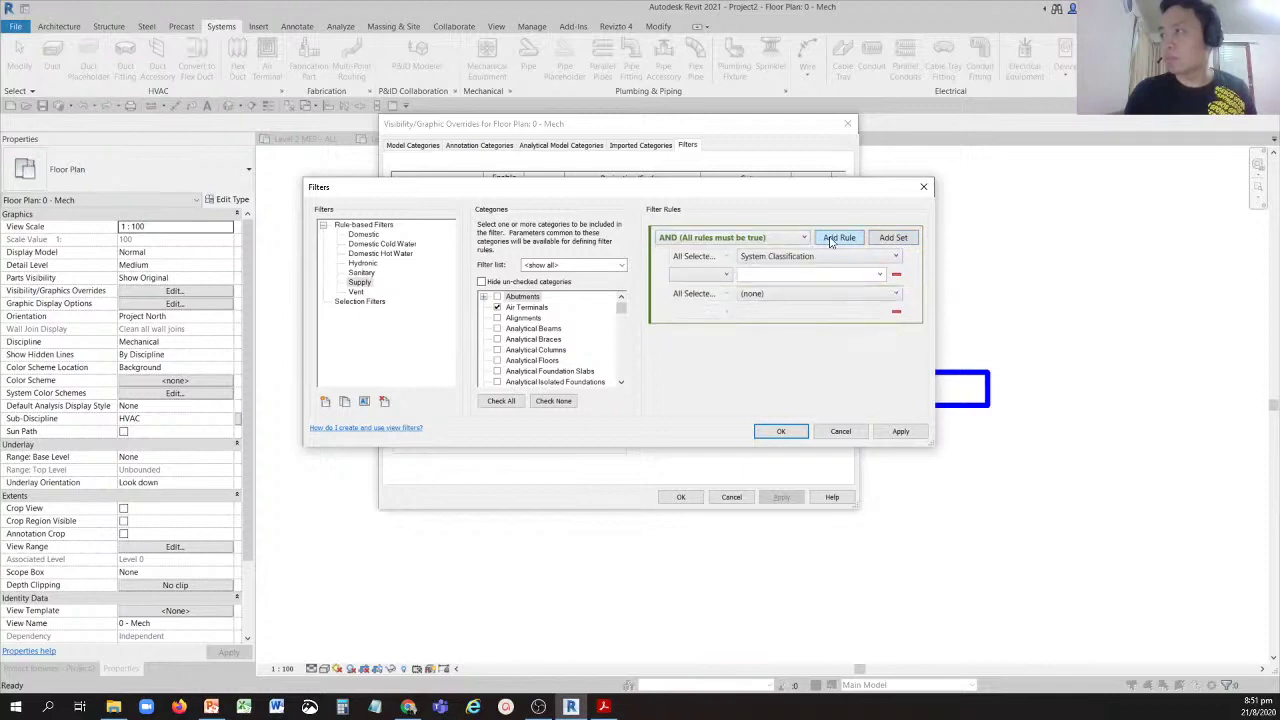
click(821, 258)
click(766, 273)
Make the rule read System Classification contains Supply and commit it.
click(727, 275)
click(700, 364)
click(876, 274)
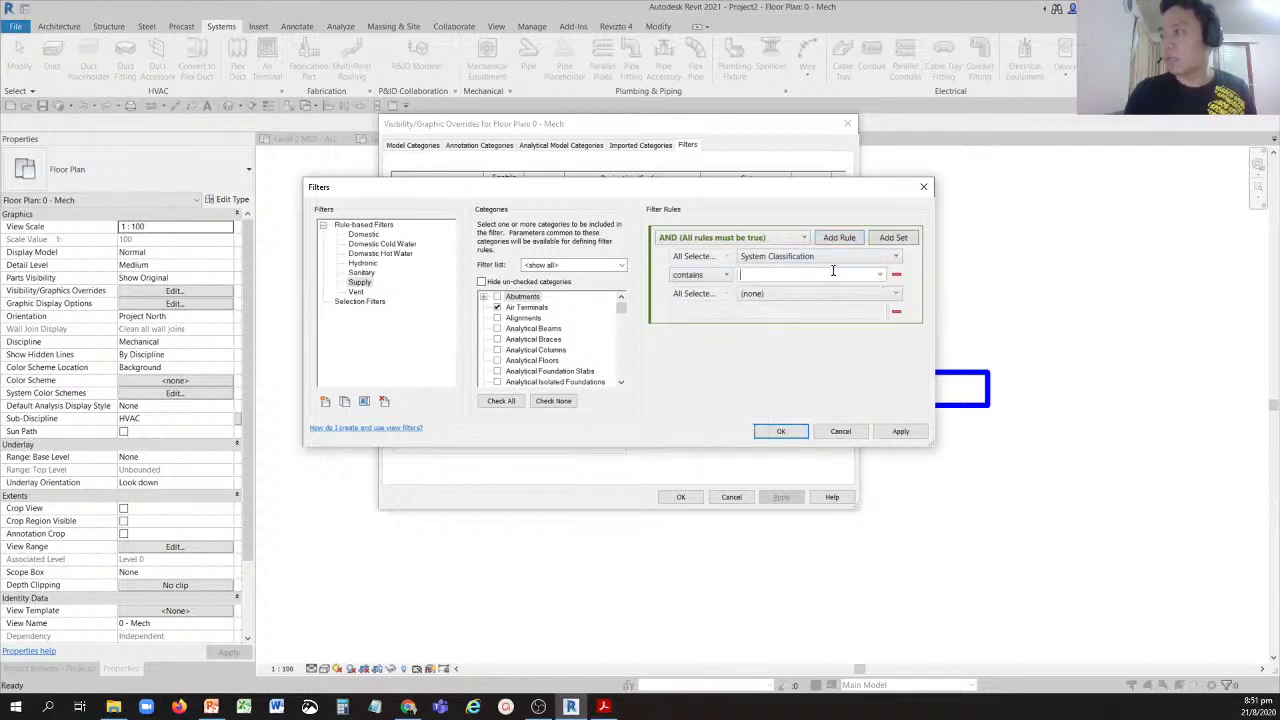
click(832, 271)
text(Supply)
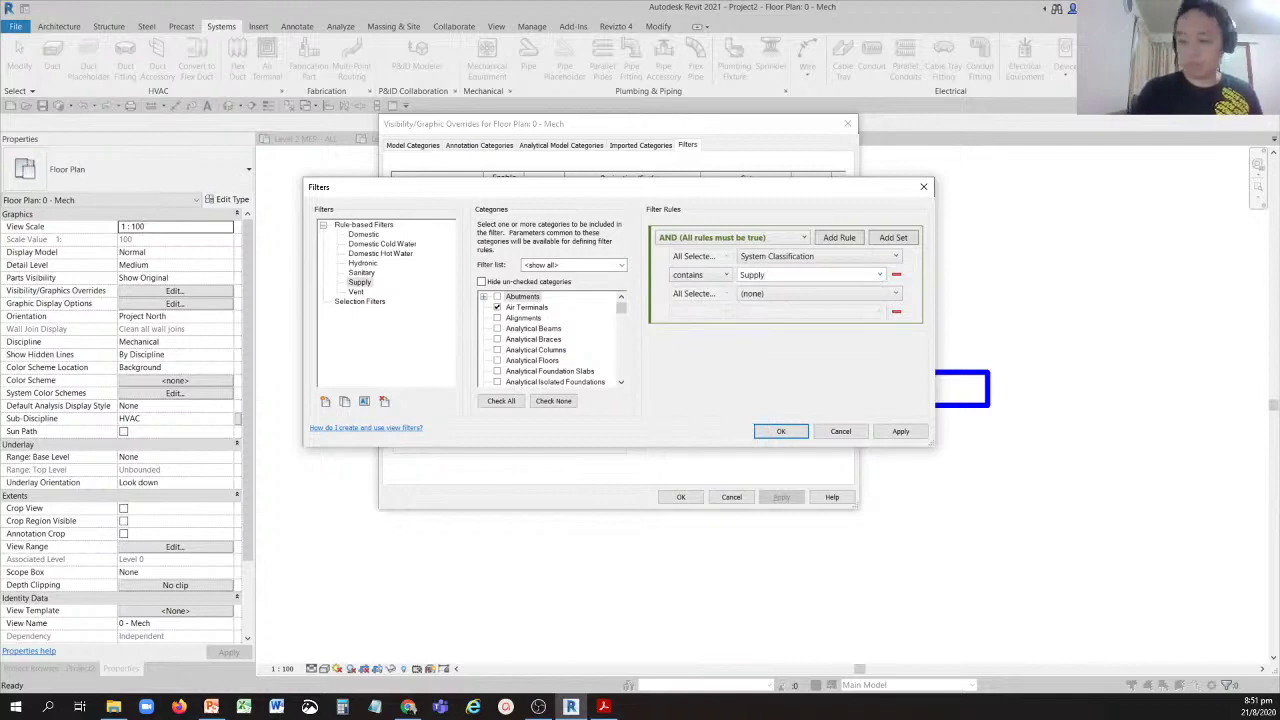
key(Return)
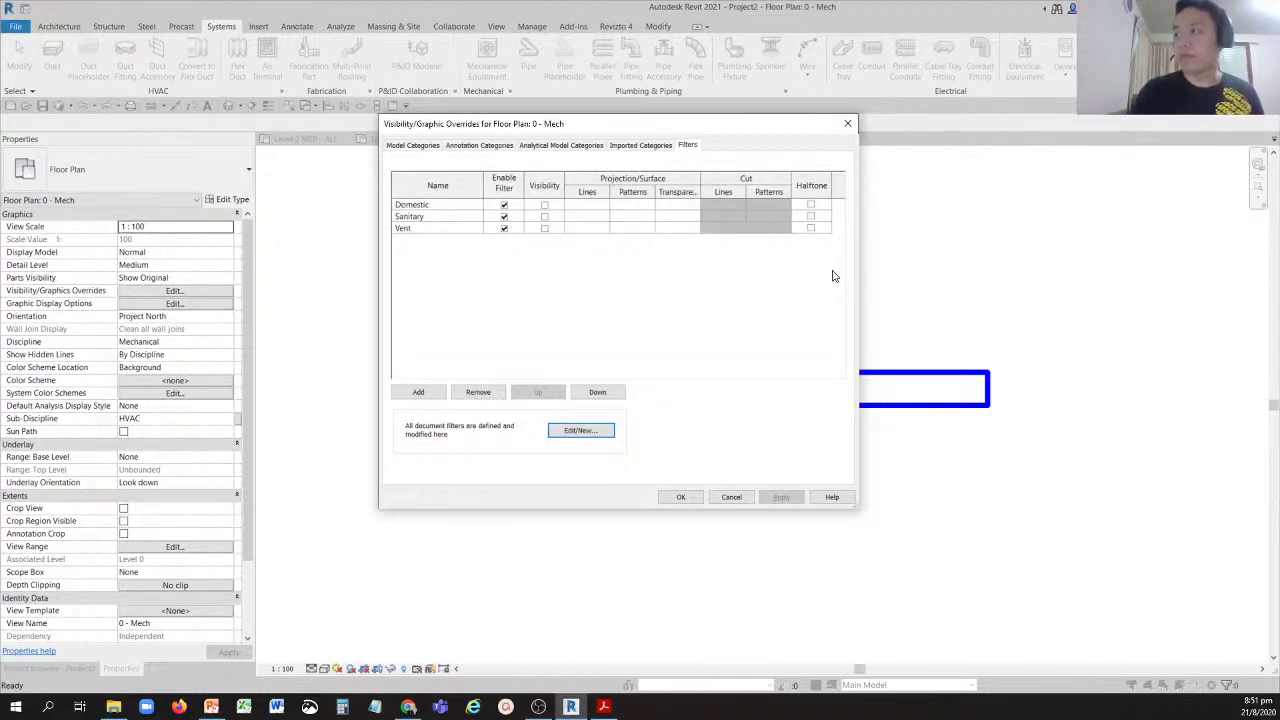
Reopen the filter editor to verify the saved Supply rule, then close it.
click(581, 431)
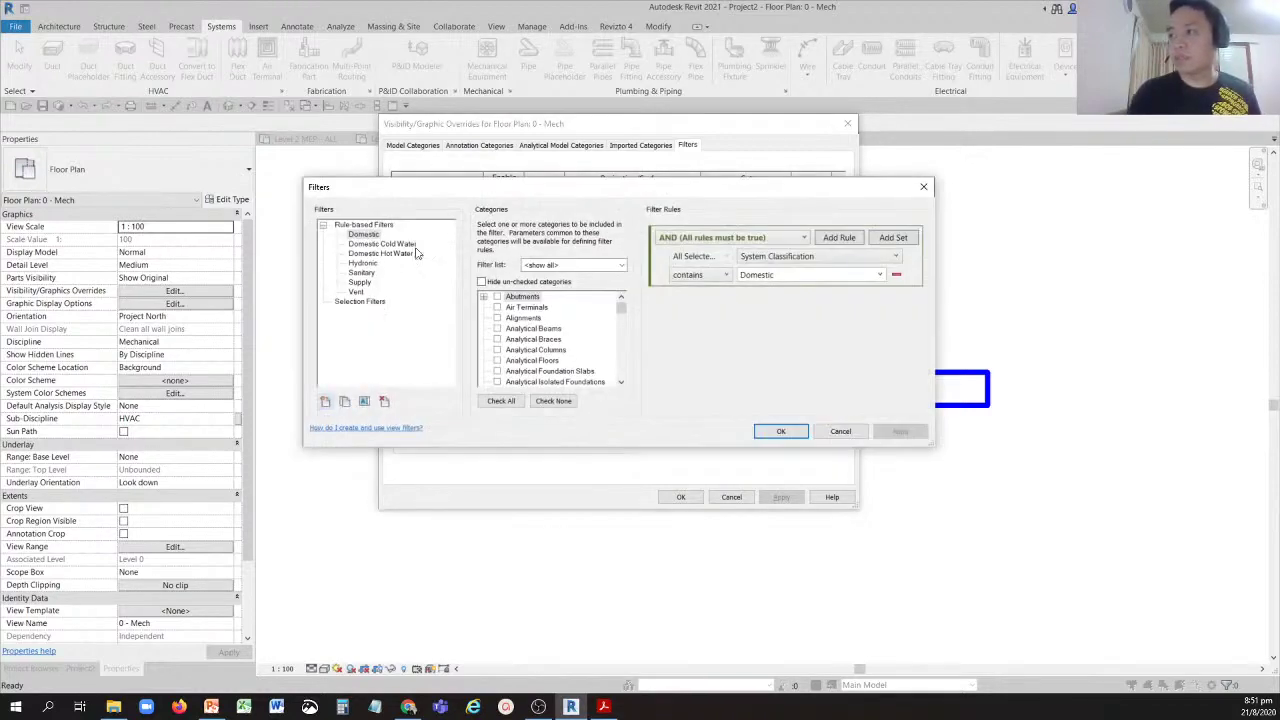
click(358, 283)
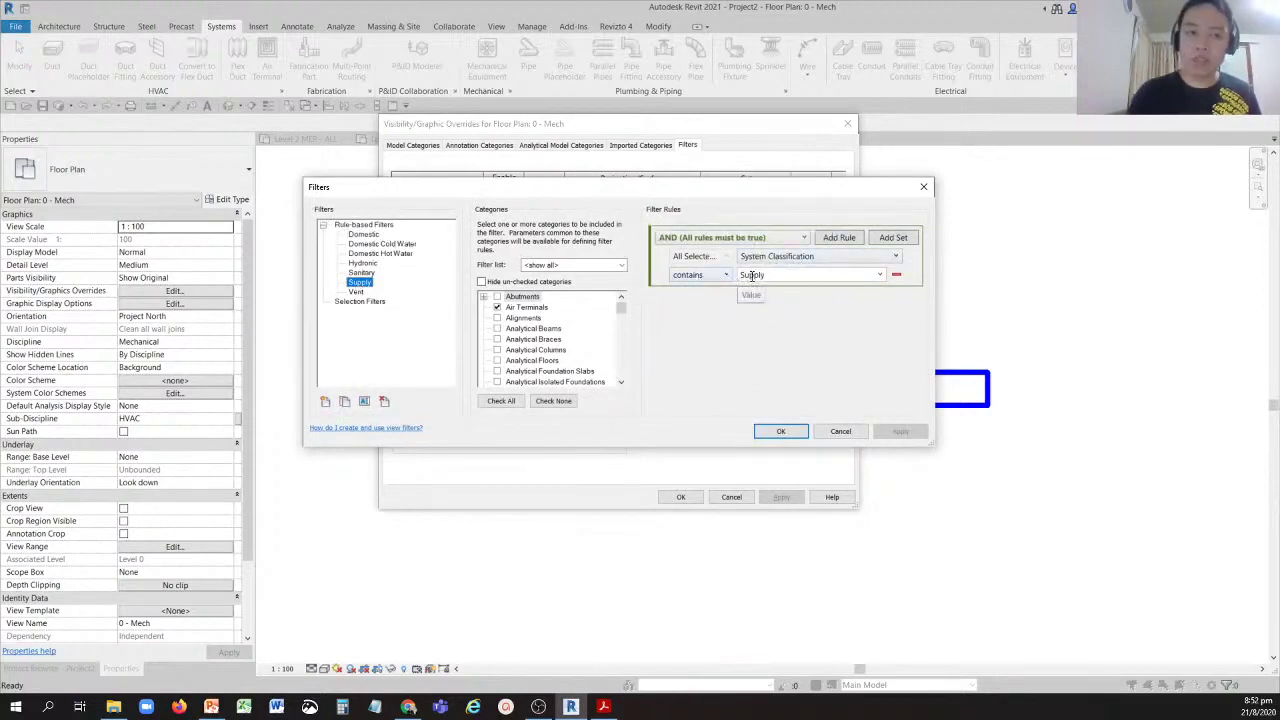
click(788, 431)
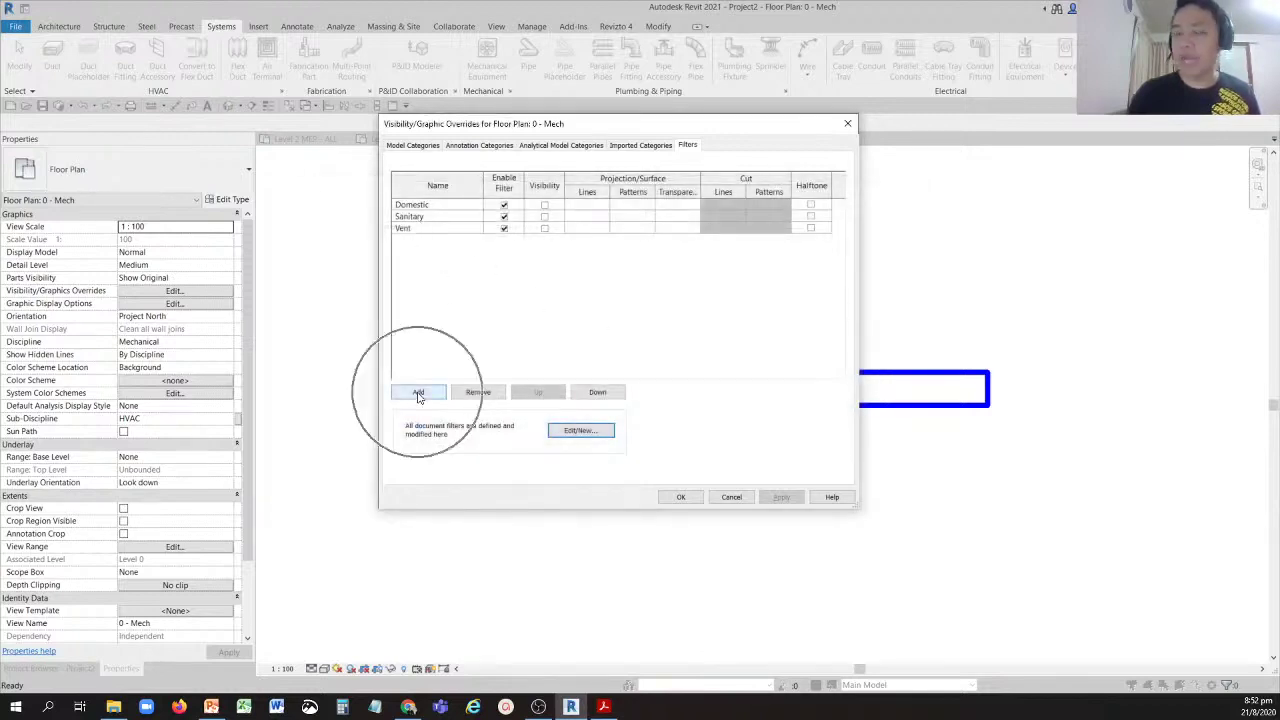
Add the Supply filter to the 0 - Mech view's filter list.
click(419, 393)
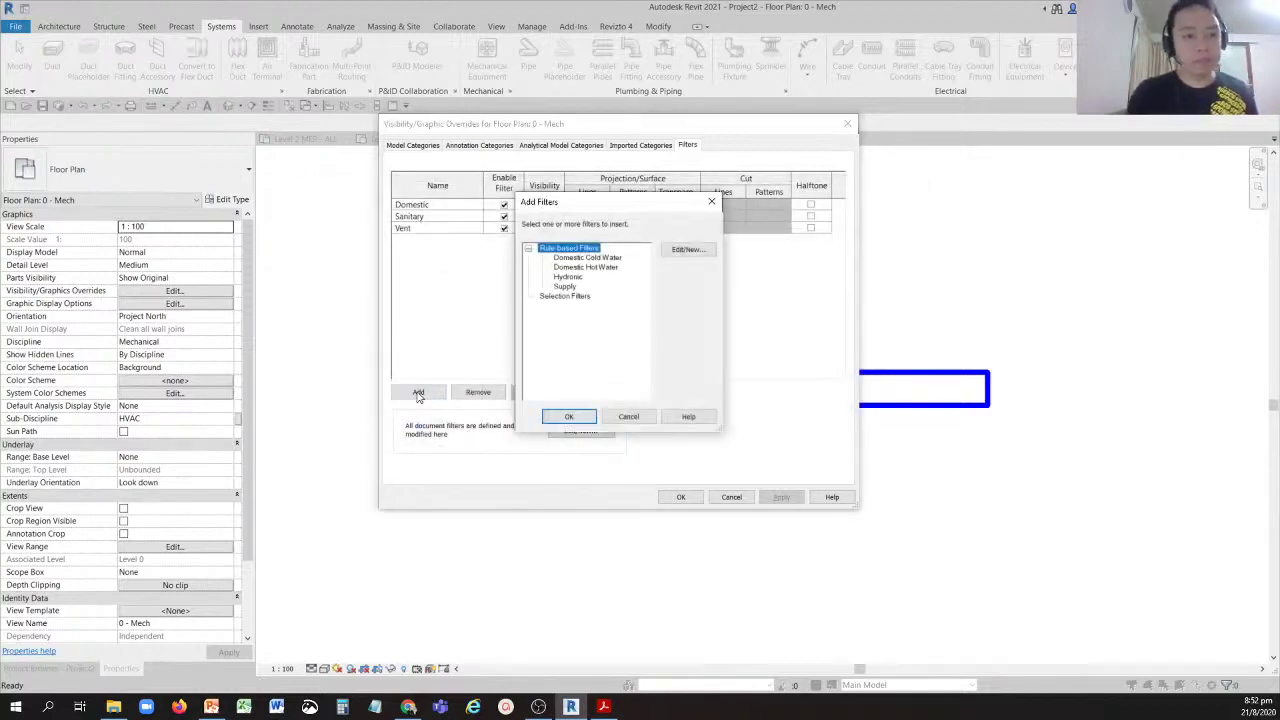
click(565, 287)
click(564, 292)
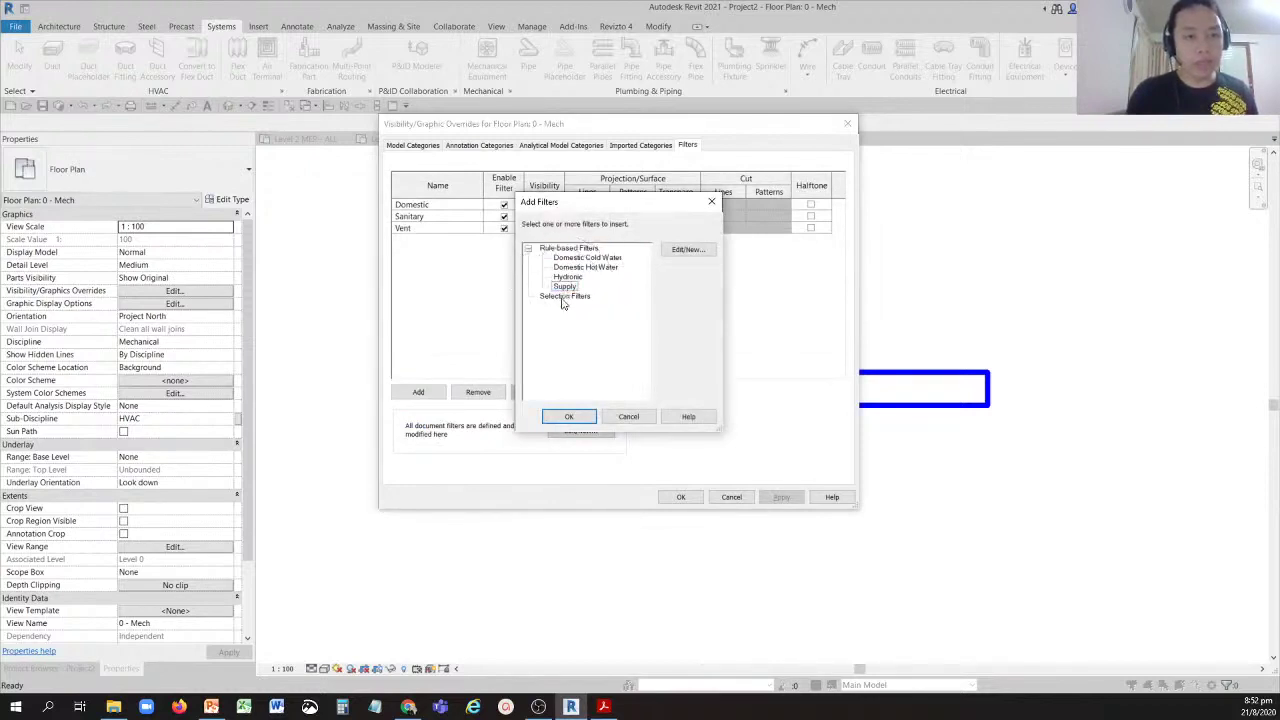
click(565, 288)
click(569, 416)
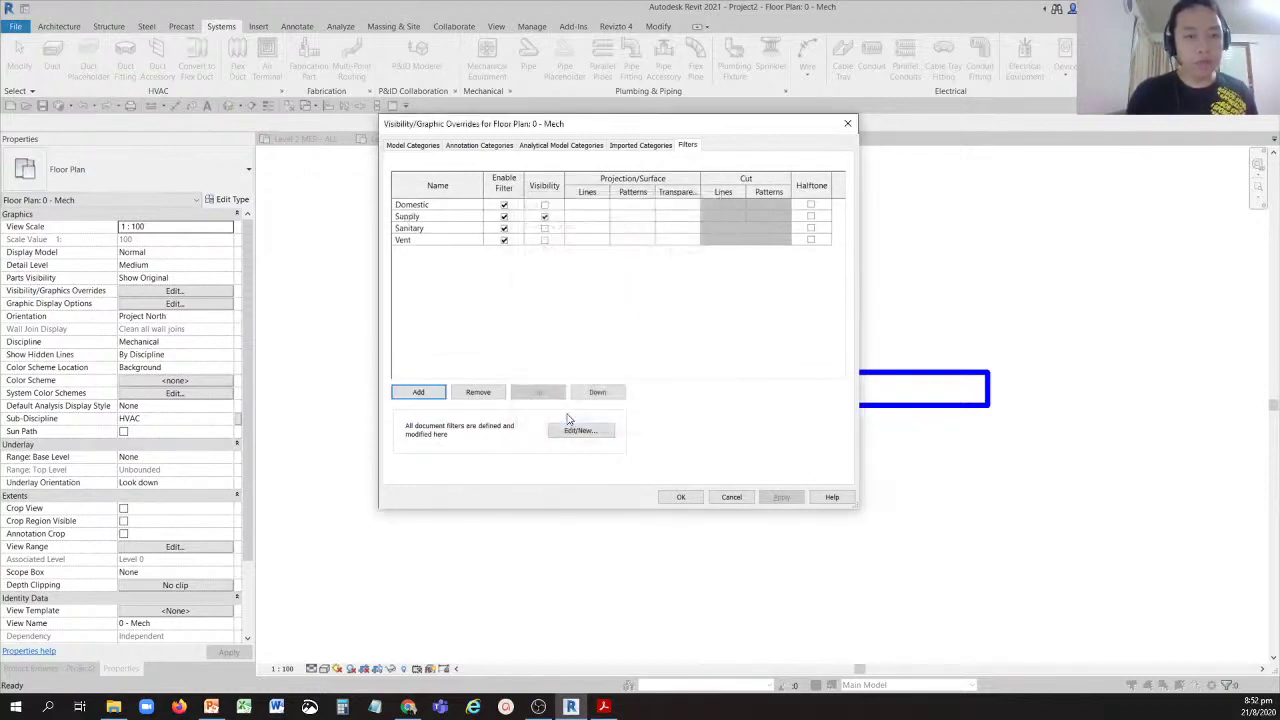
Override the Supply filter's foreground pattern colour to Blue.
click(548, 227)
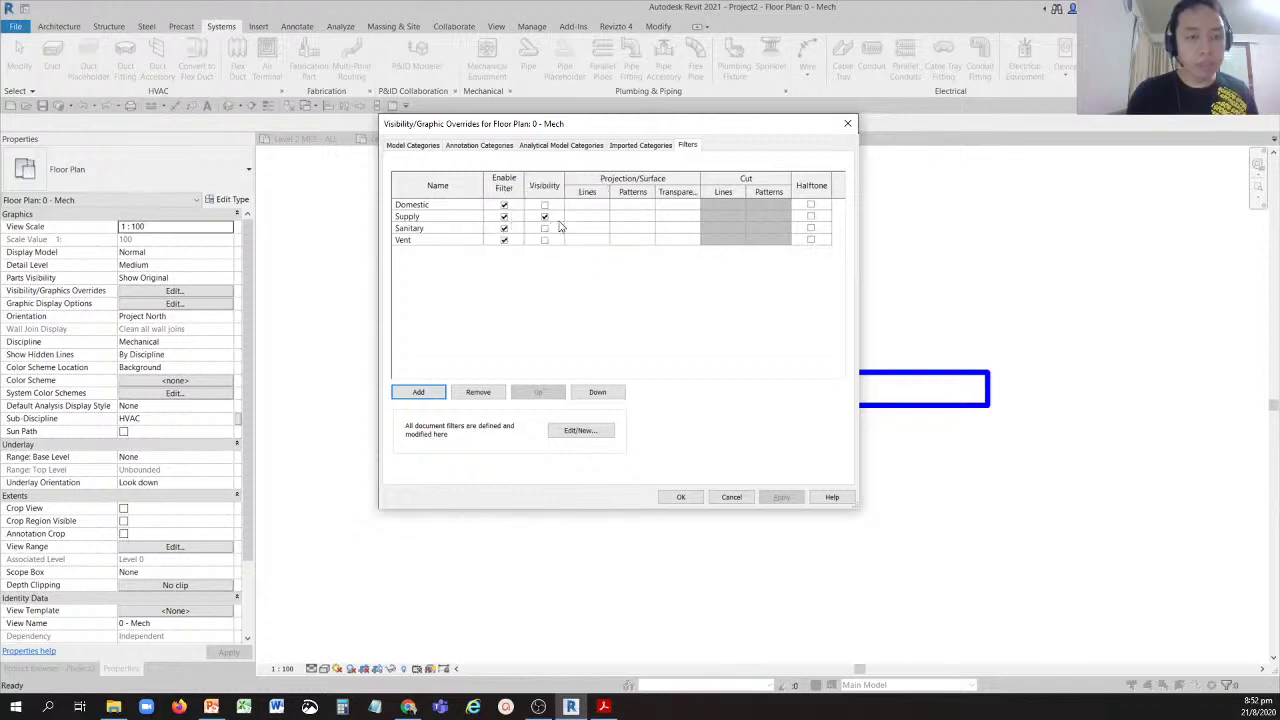
click(620, 218)
click(630, 216)
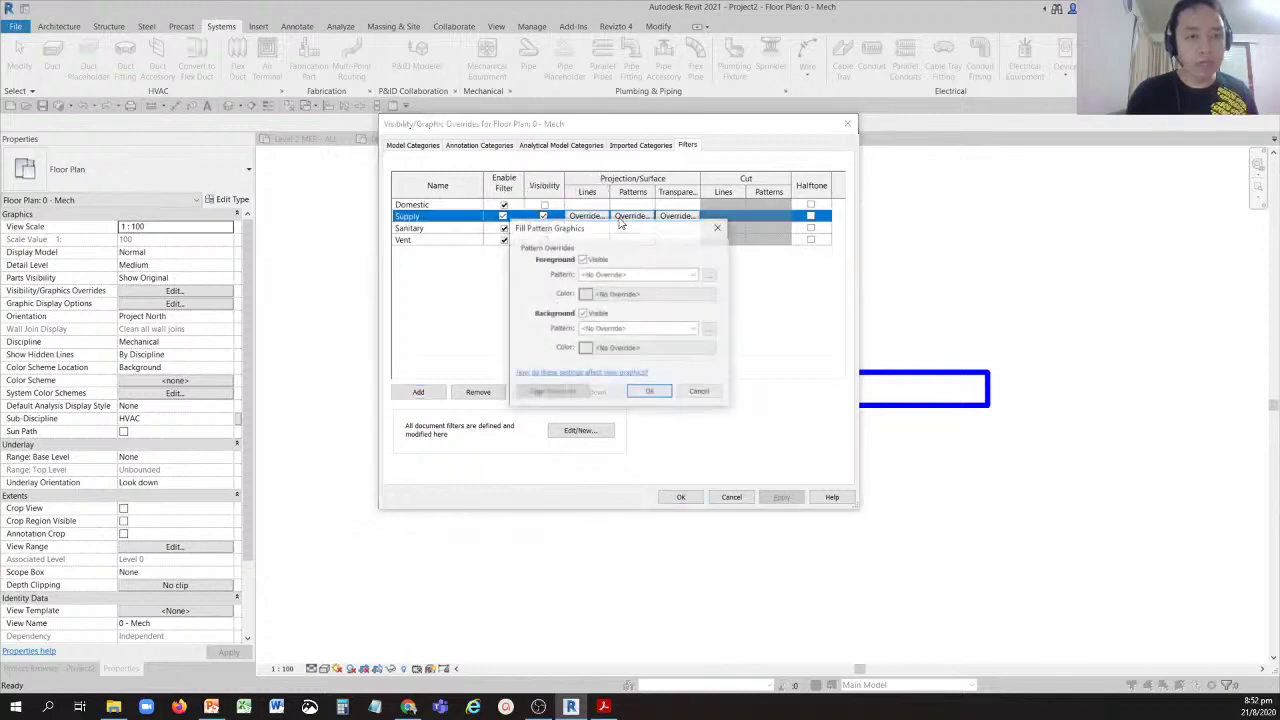
click(627, 293)
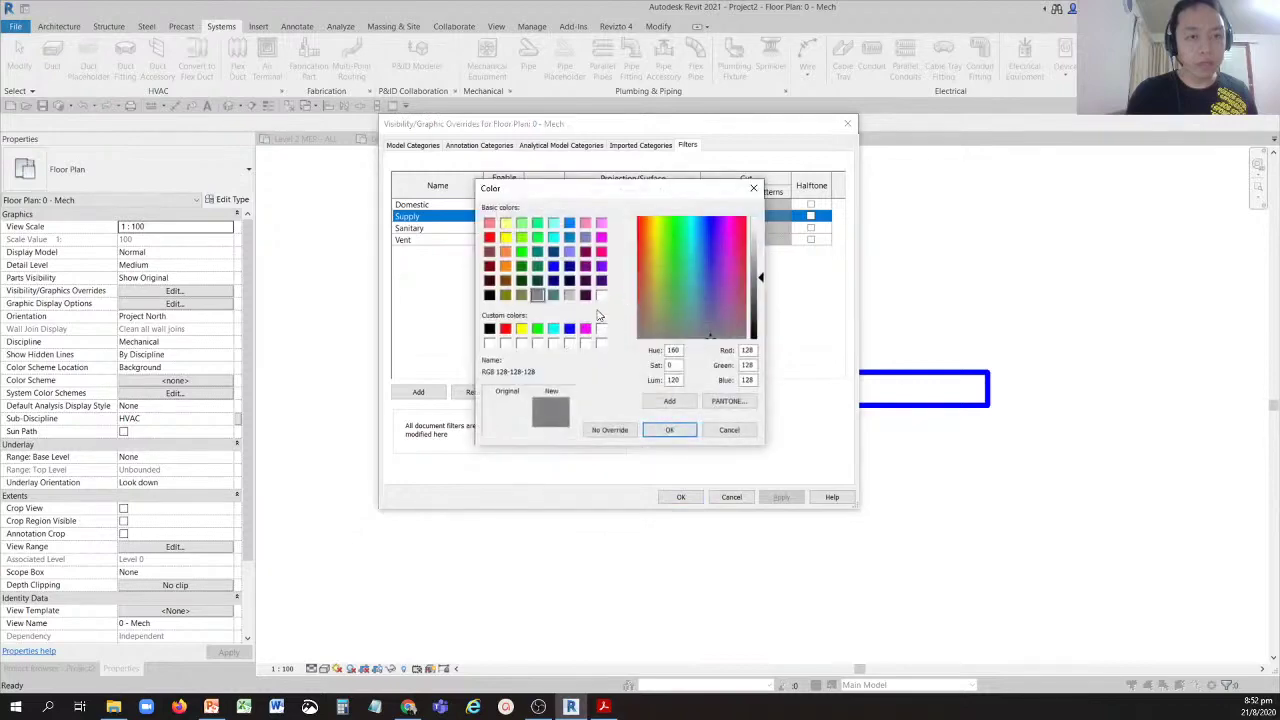
click(569, 329)
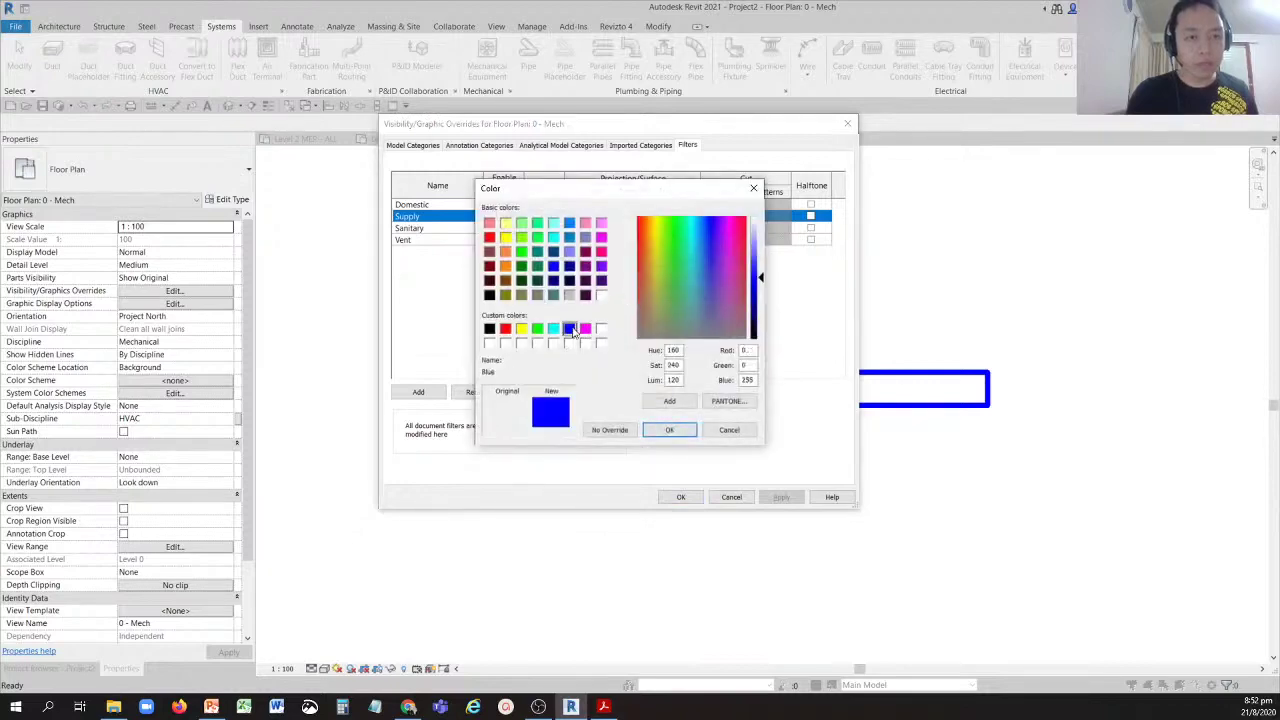
click(676, 431)
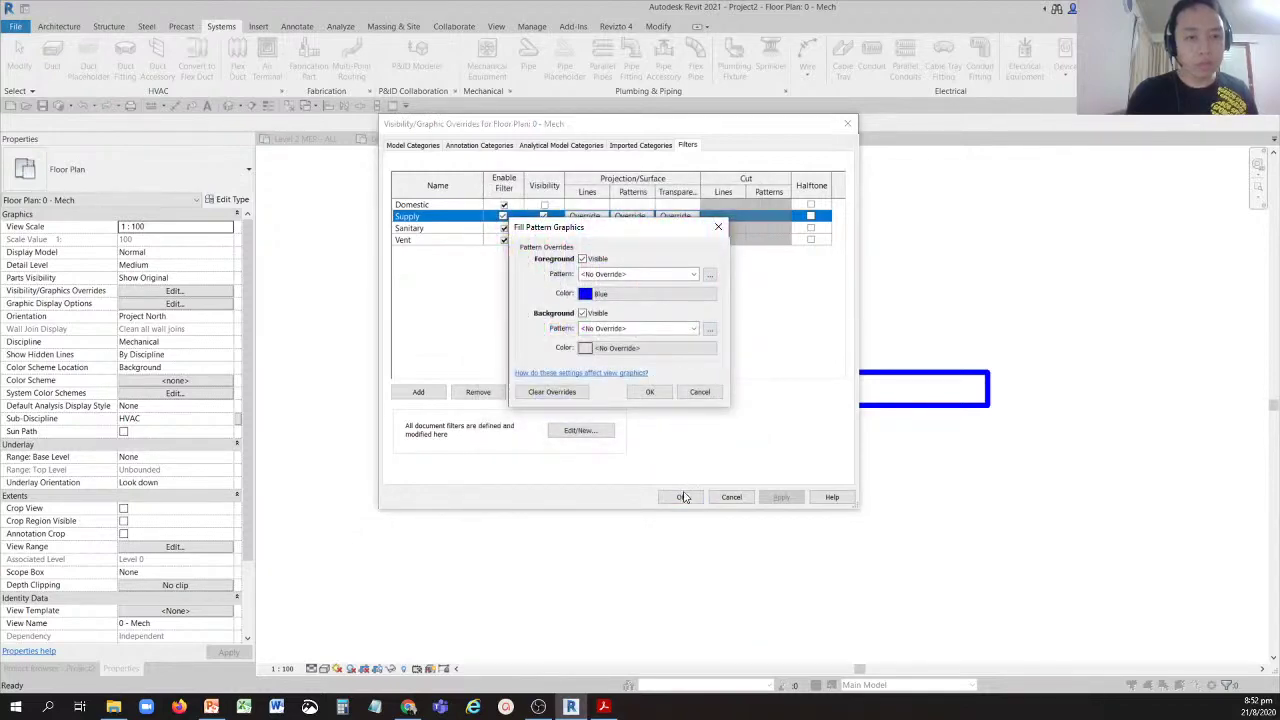
click(650, 392)
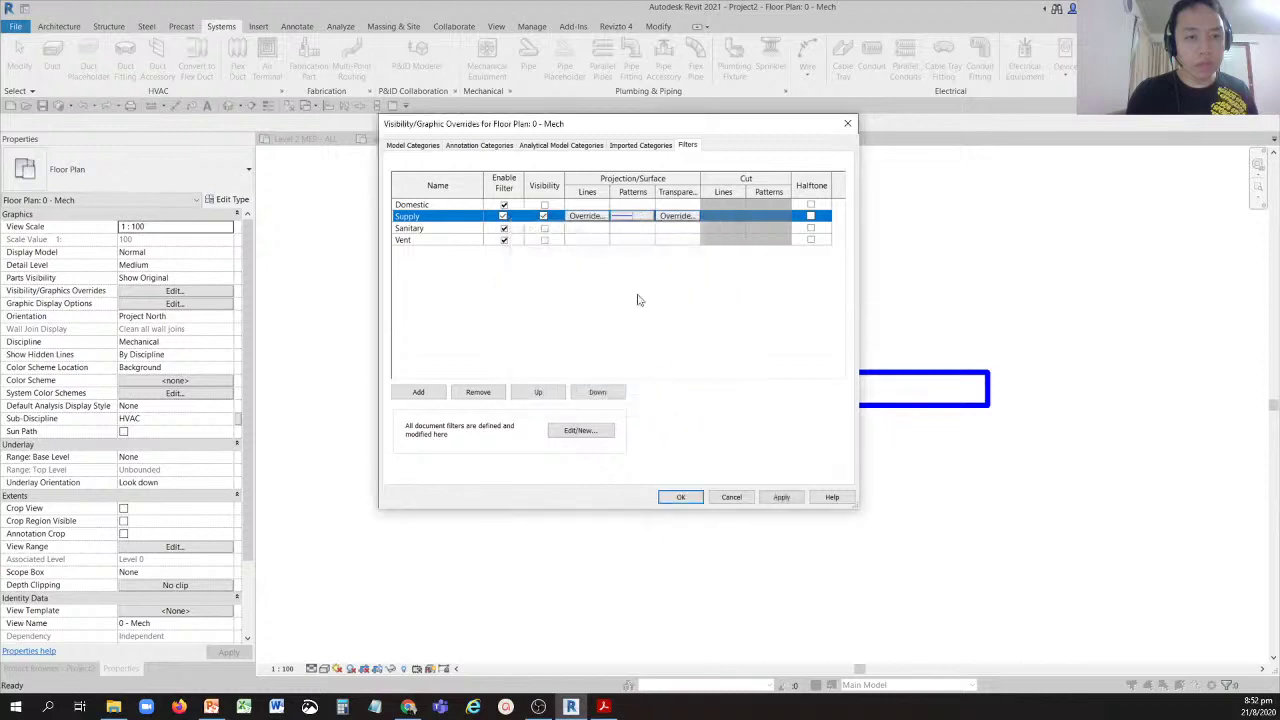
Set the Supply filter's projection line colour to Black and apply the overrides.
click(590, 216)
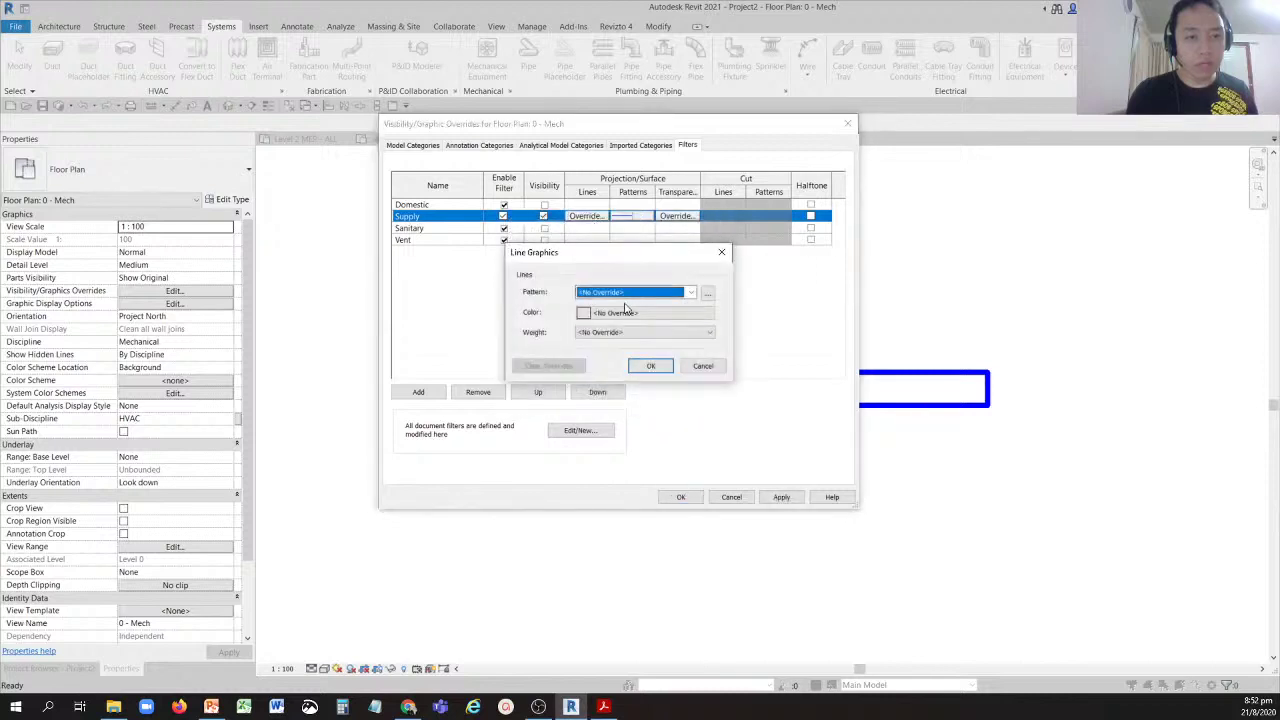
click(626, 313)
click(489, 328)
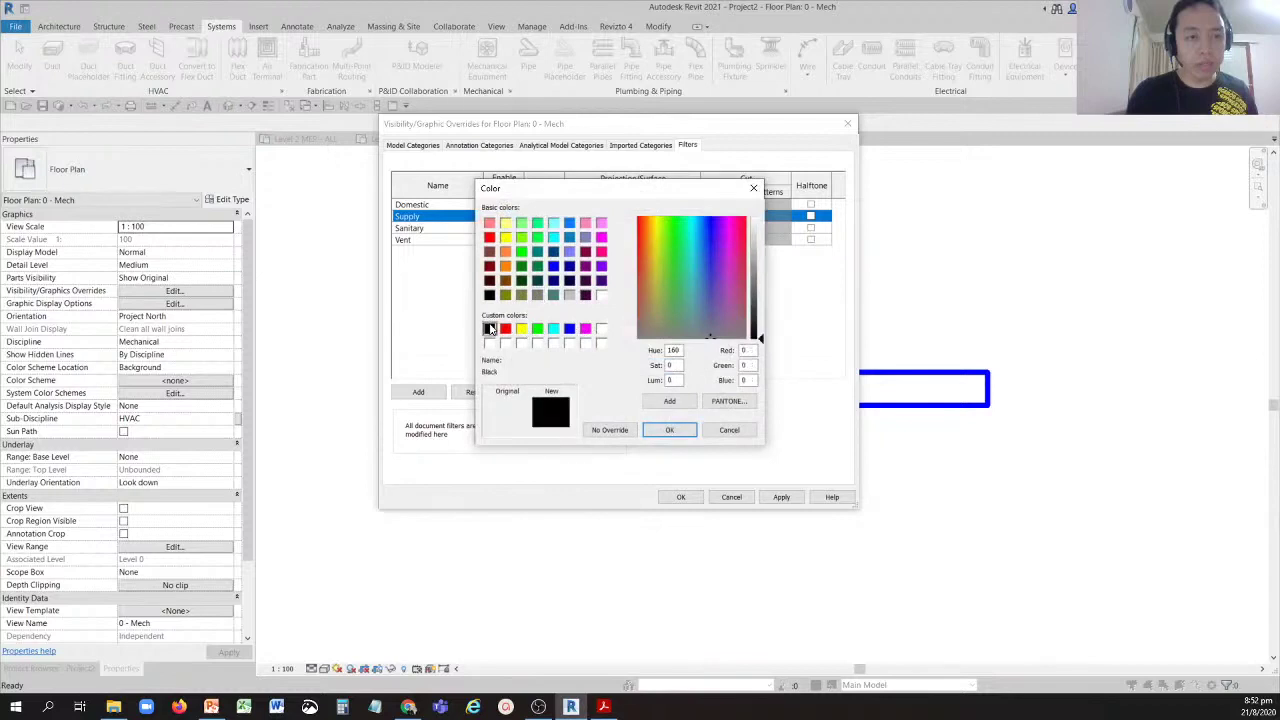
click(669, 430)
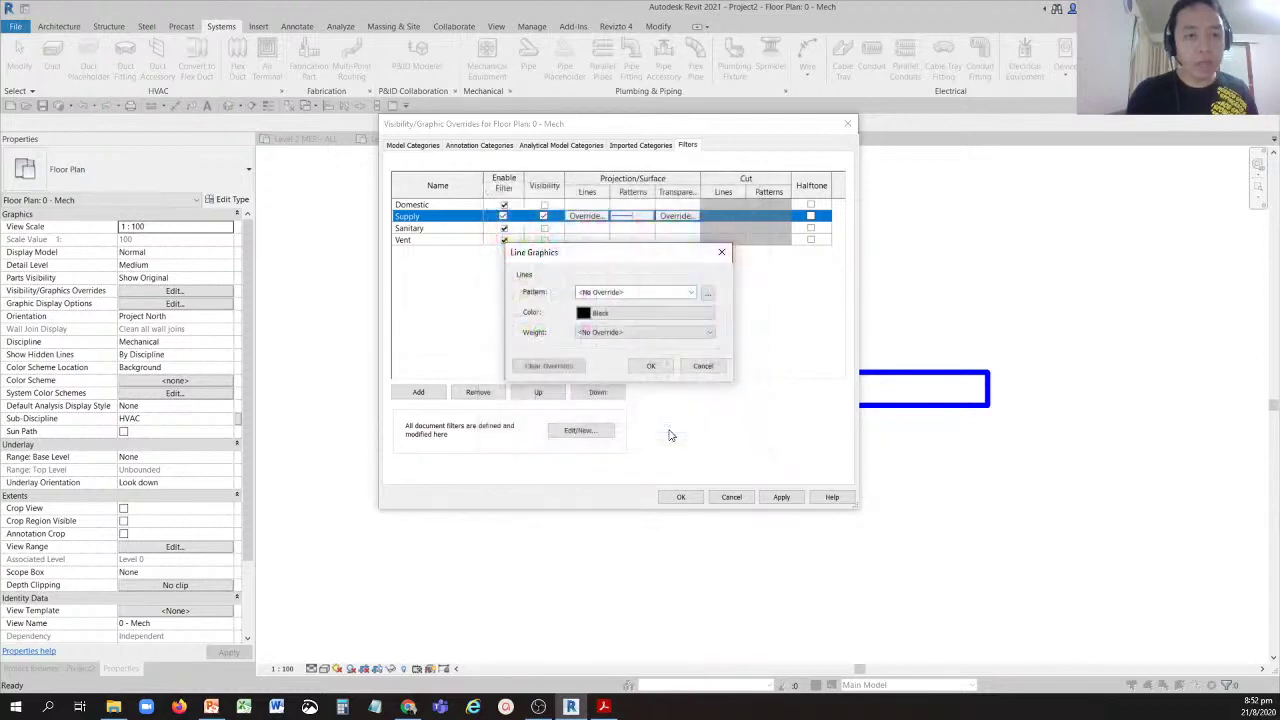
click(932, 404)
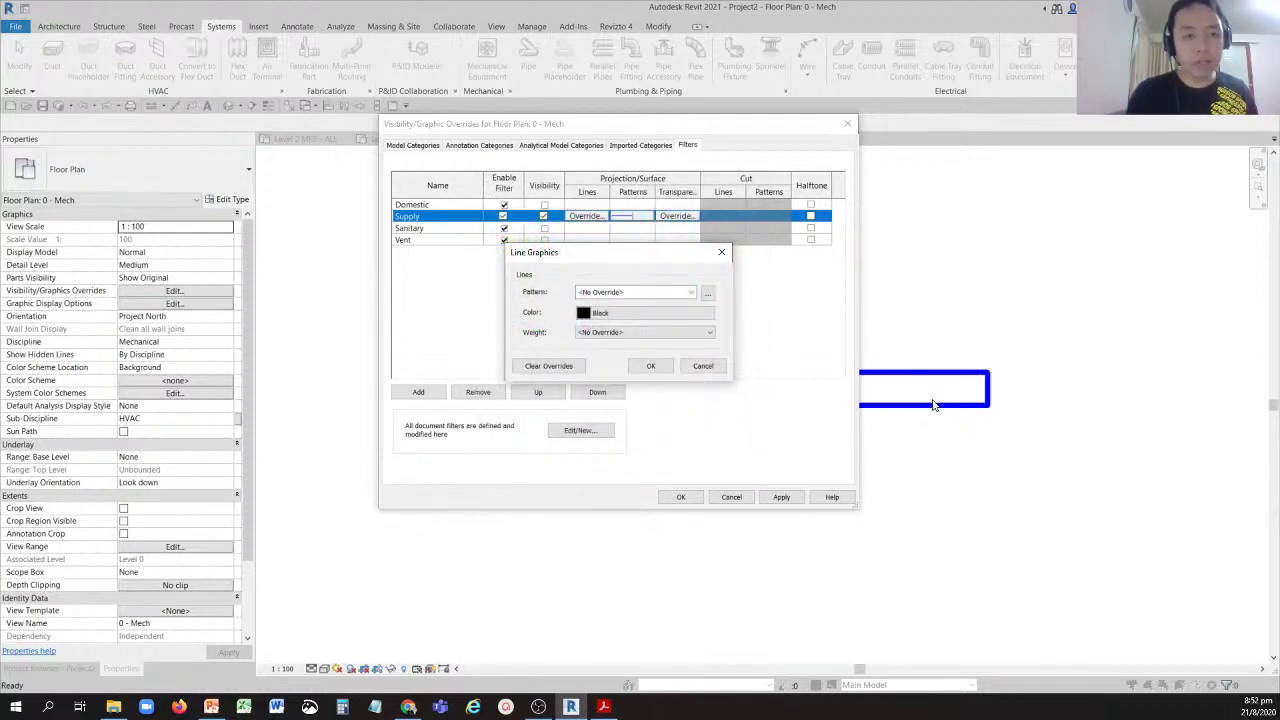
click(932, 404)
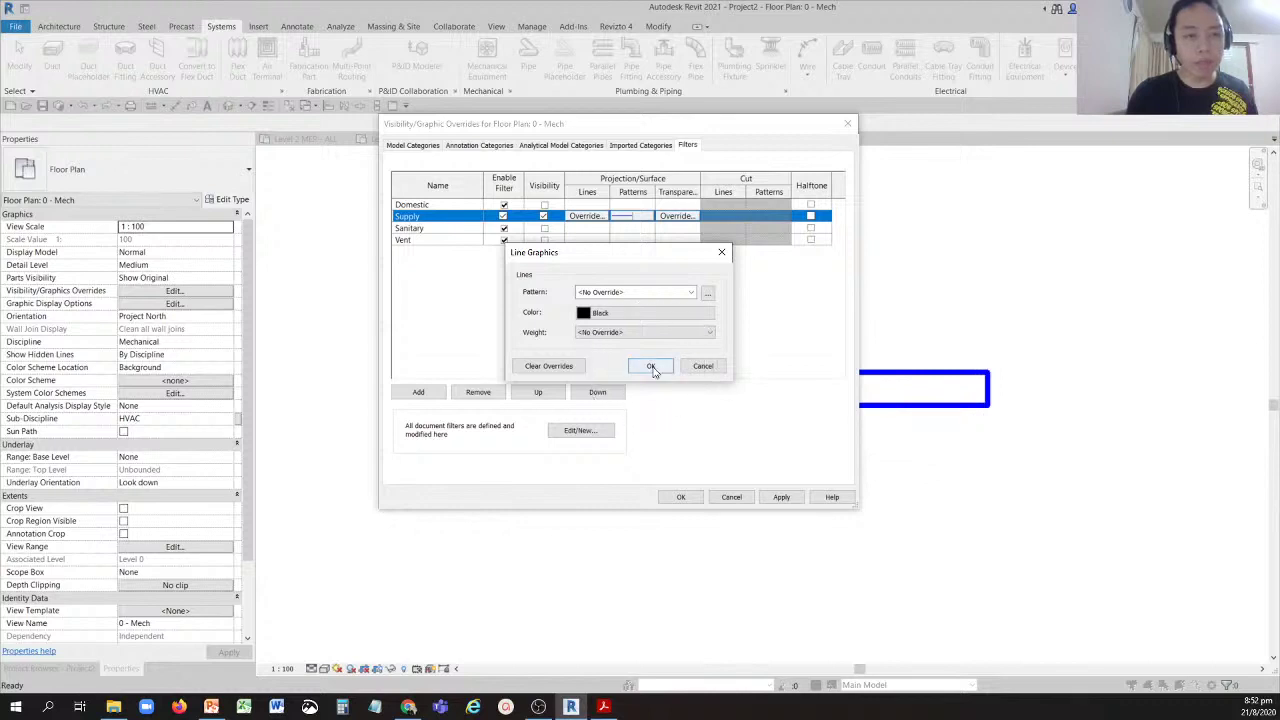
click(651, 367)
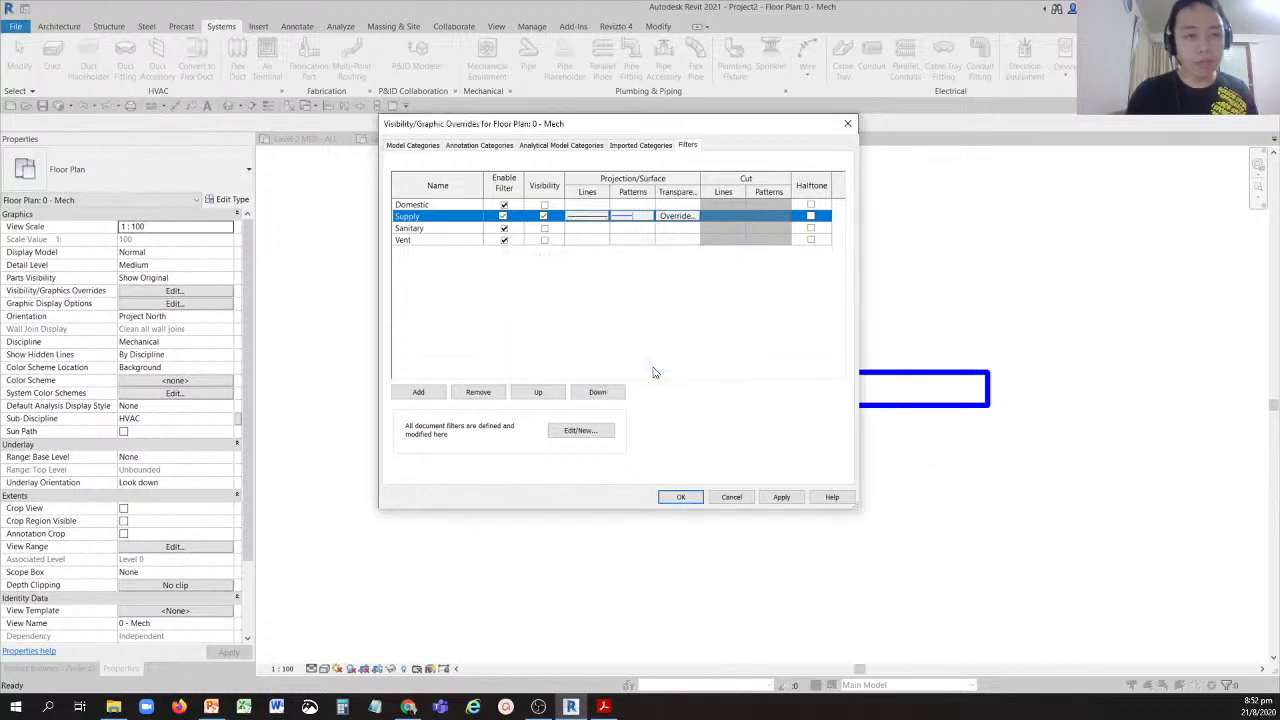
click(679, 498)
Scroll the Project Browser down to the Families section.
scroll(593, 396, up, 3)
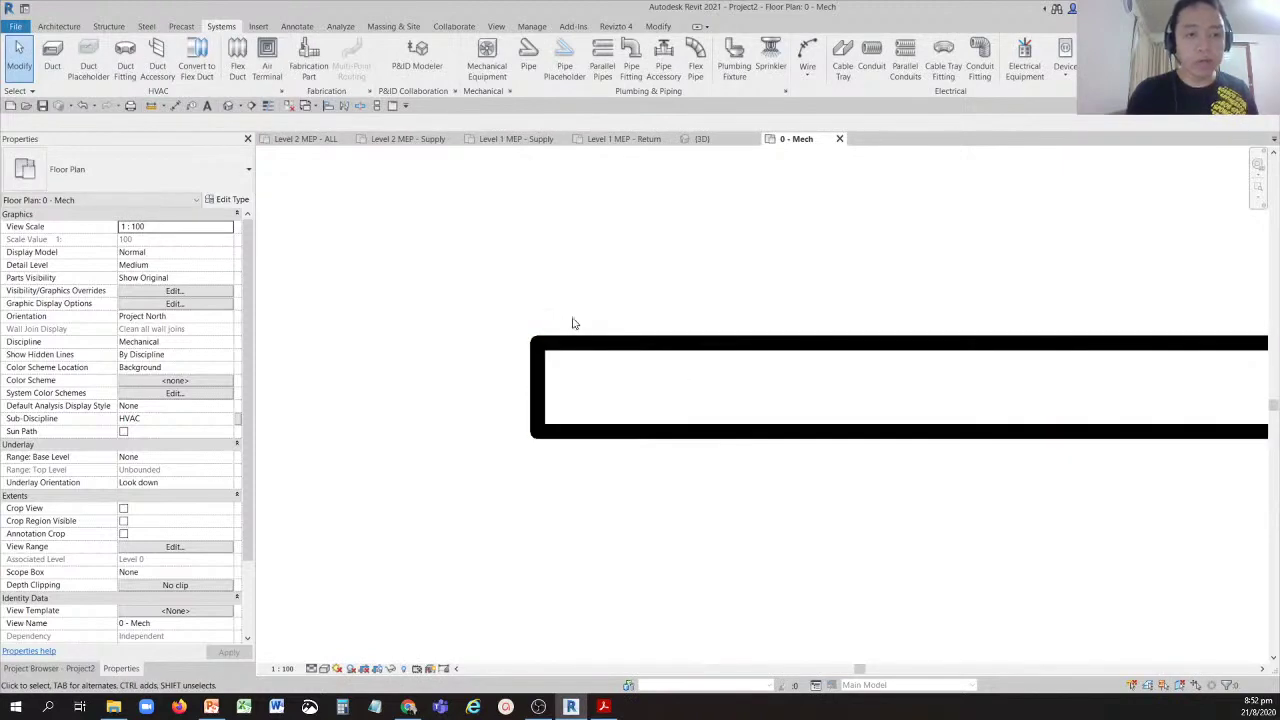
scroll(582, 316, down, 1)
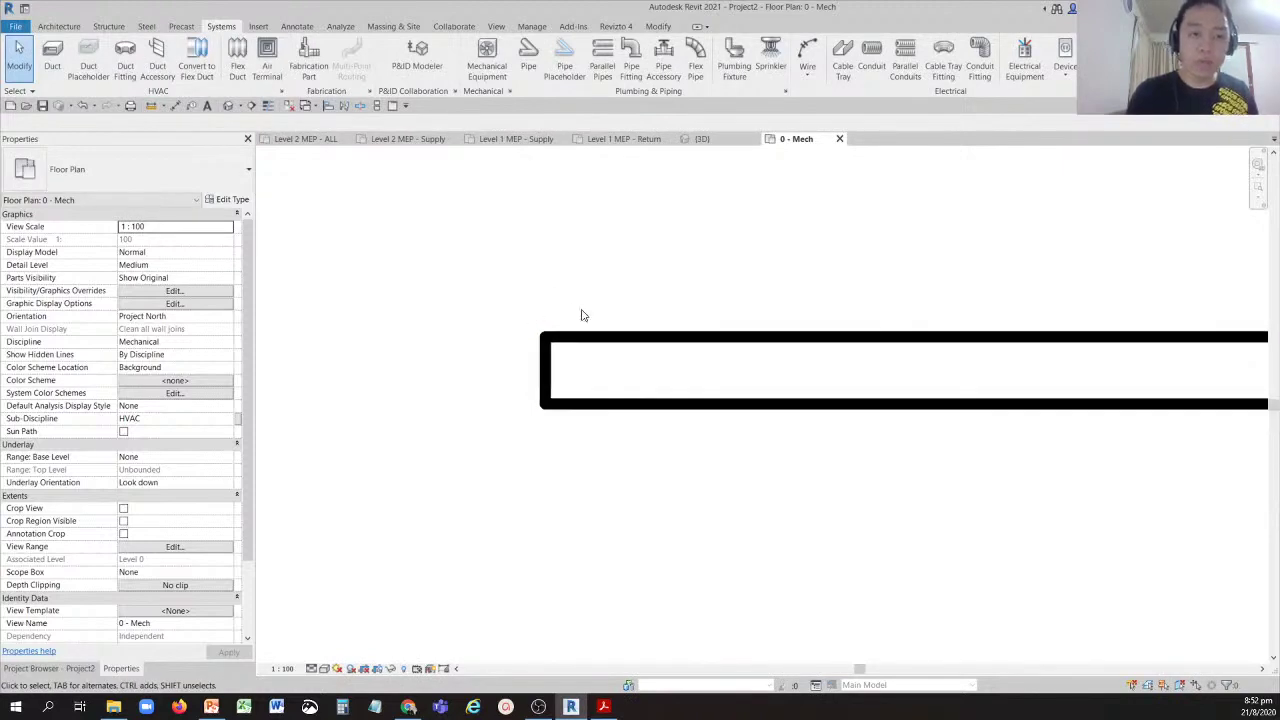
click(64, 669)
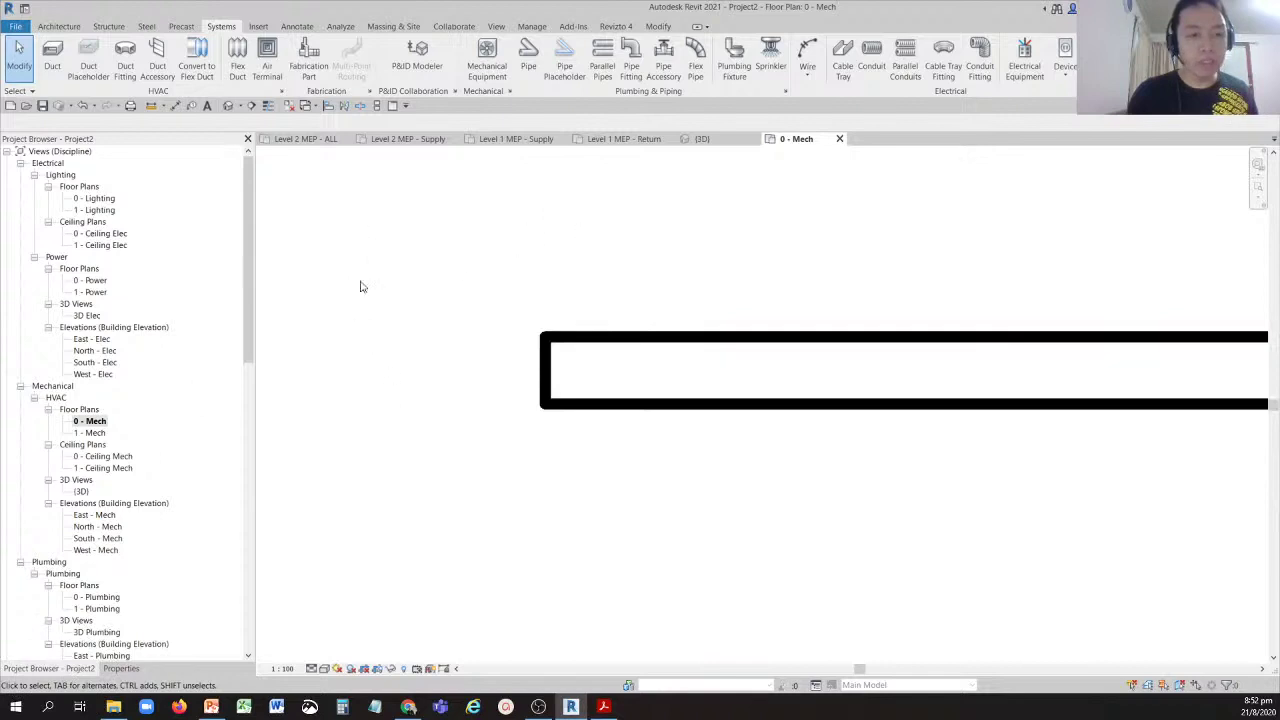
scroll(203, 344, down, 3)
scroll(190, 385, down, 10)
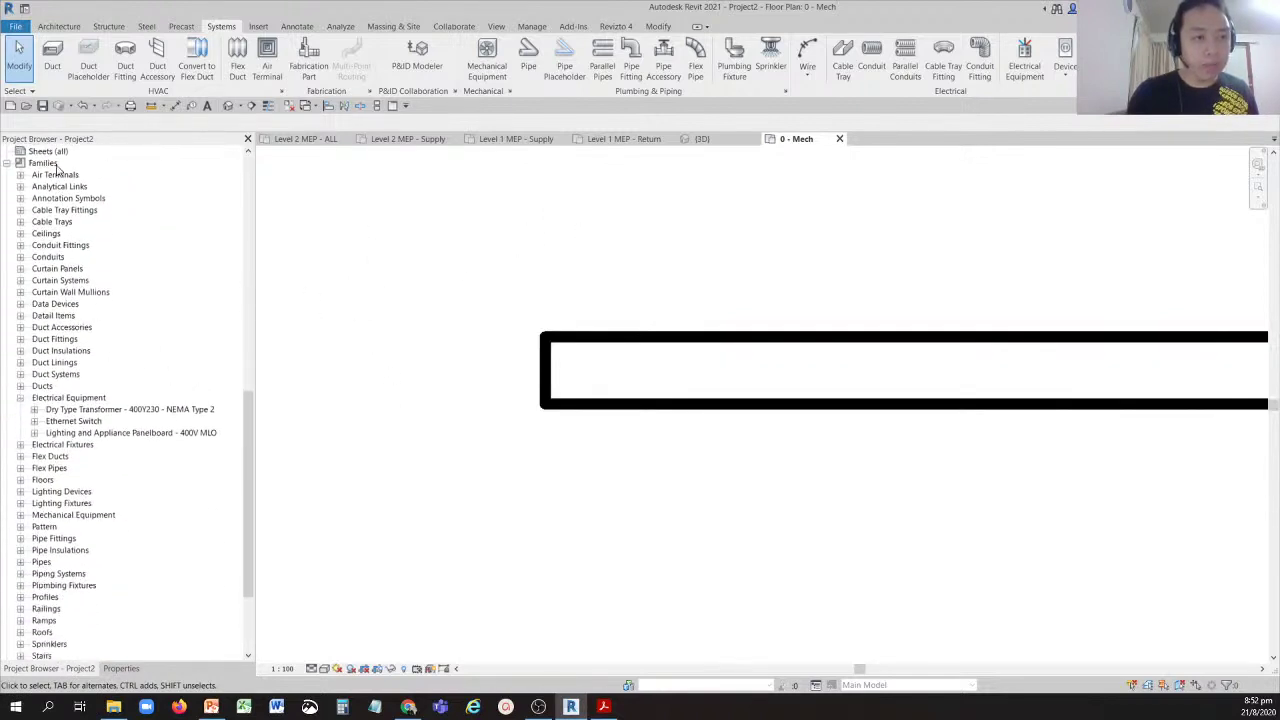
key(ctrl)
key(ctrl)
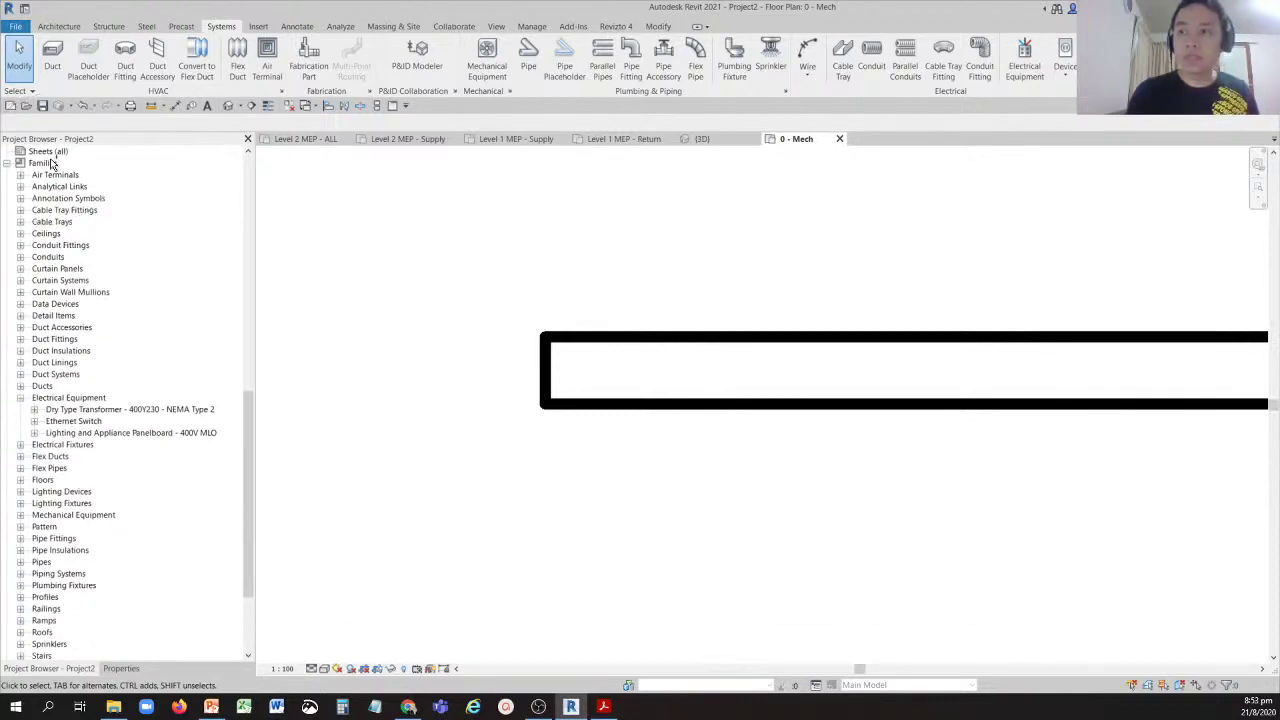
key(ctrl)
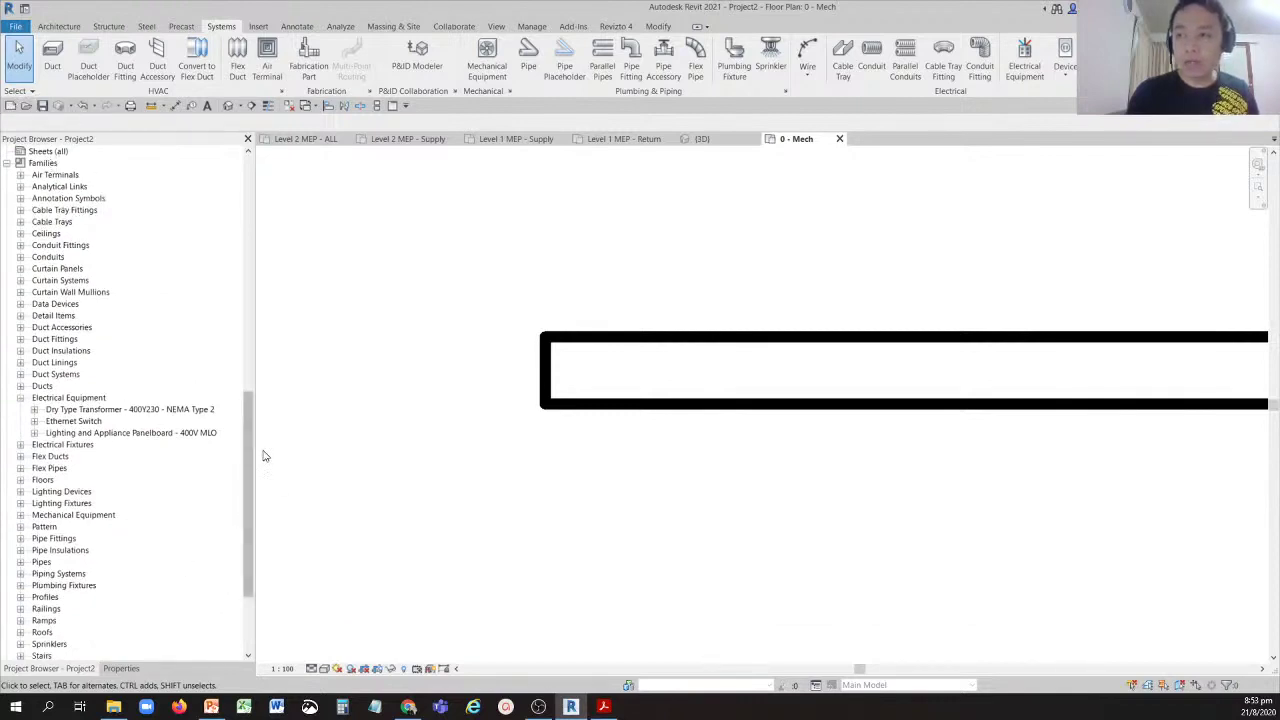
scroll(252, 532, down, 4)
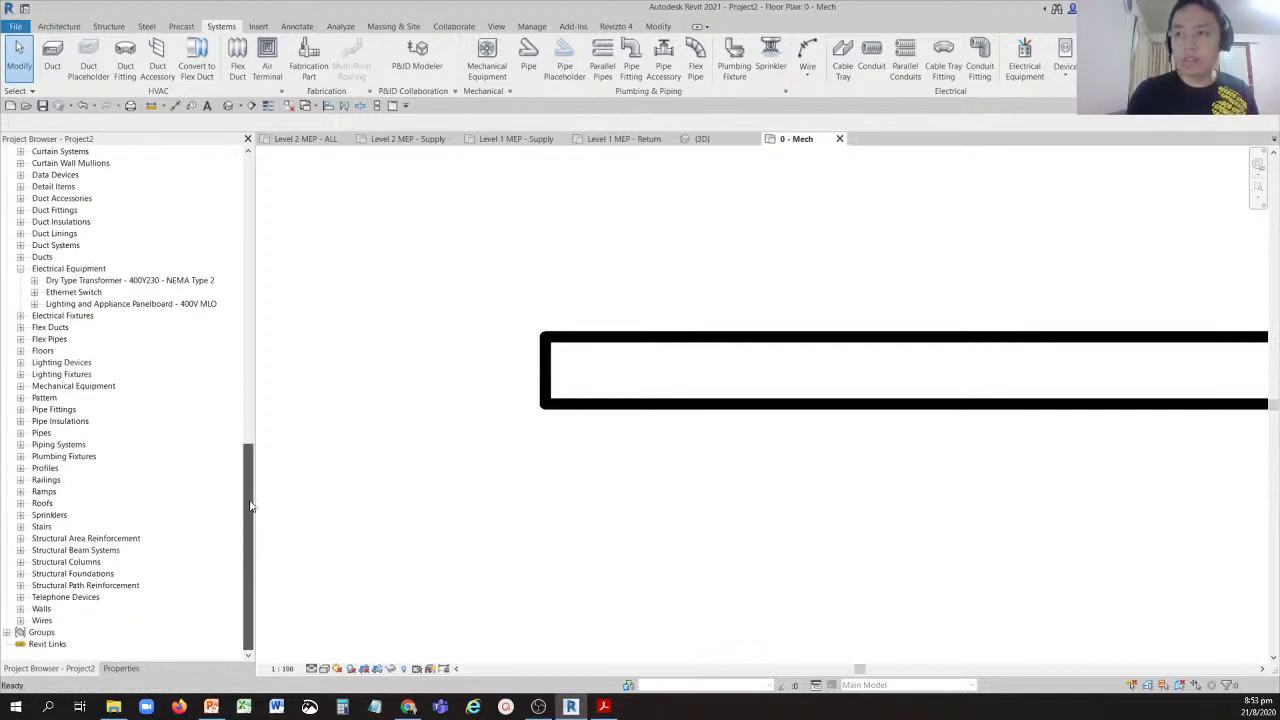
scroll(245, 452, up, 2)
Expand Duct Systems > Duct System to list Exhaust Air, Return Air and Supply Air.
click(54, 330)
key(ctrl)
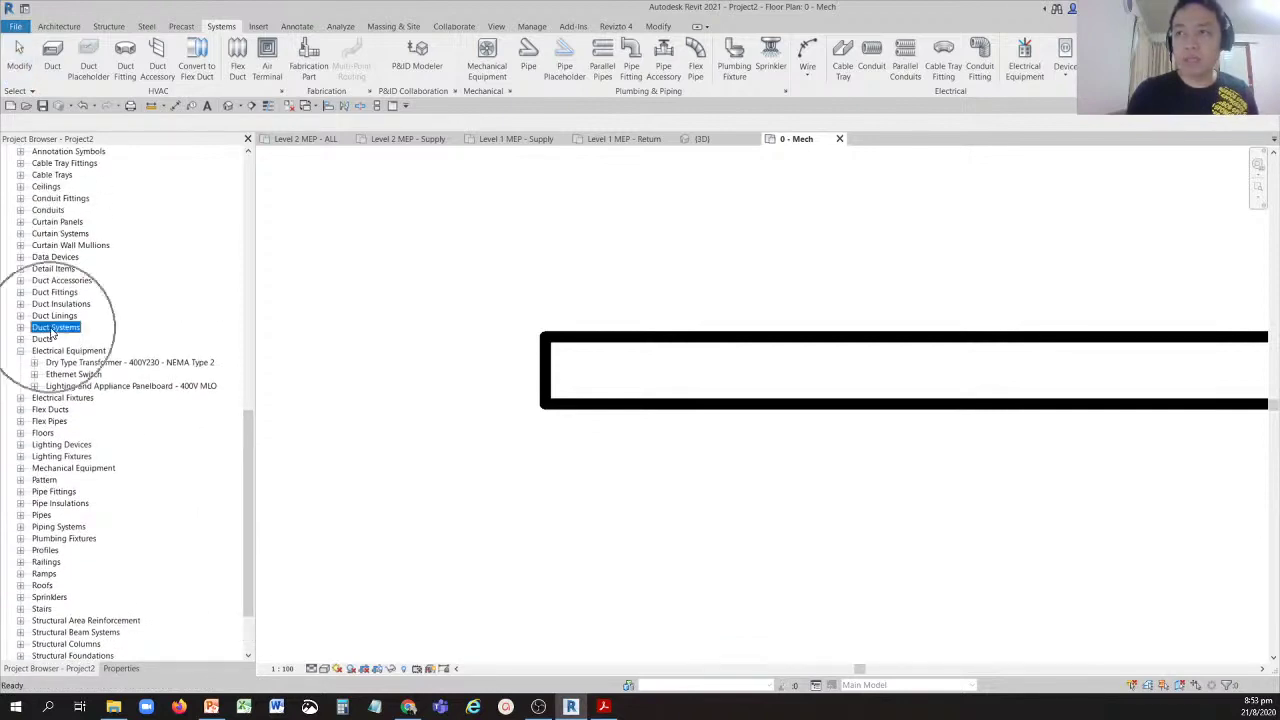
key(ctrl)
key(ctrl)
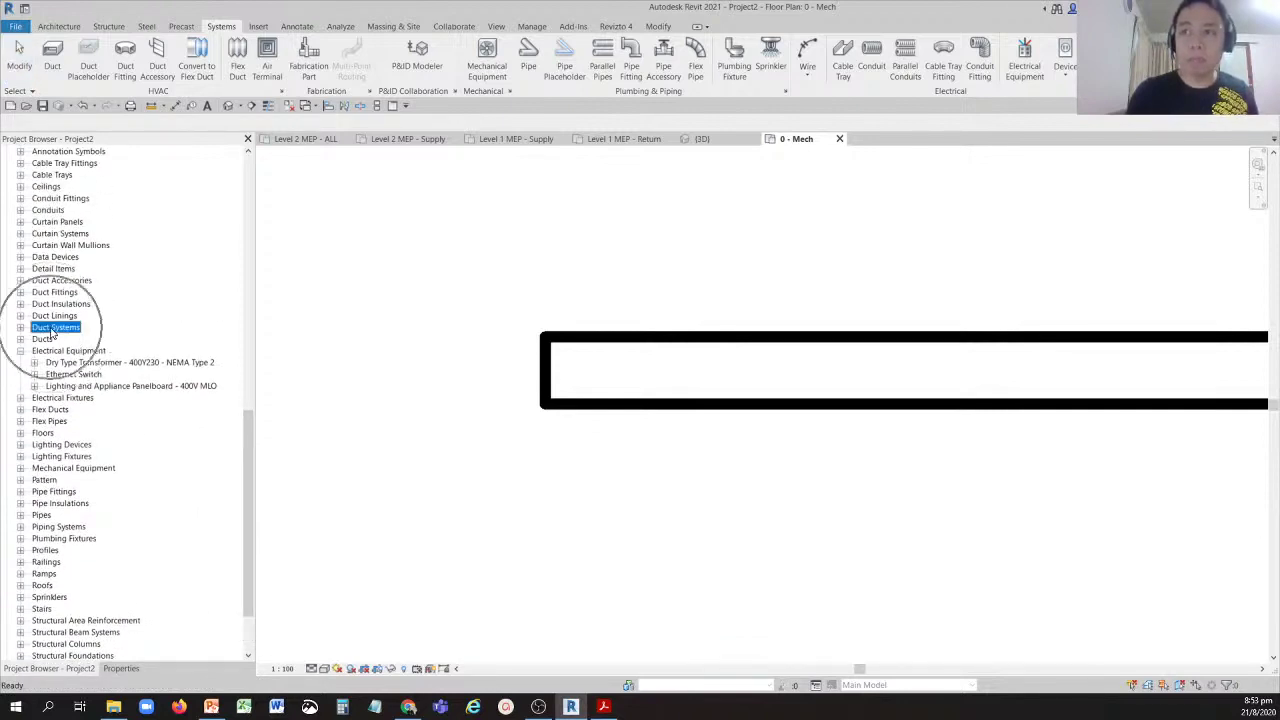
key(ctrl)
click(20, 328)
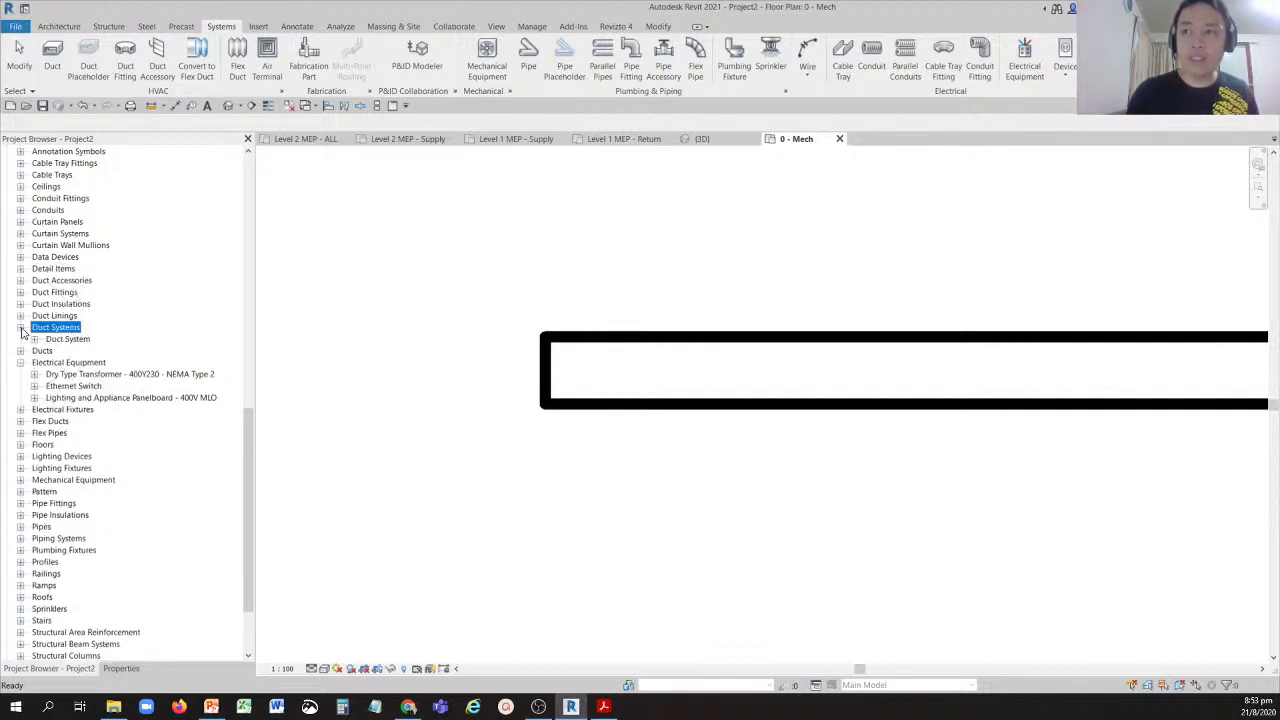
click(35, 340)
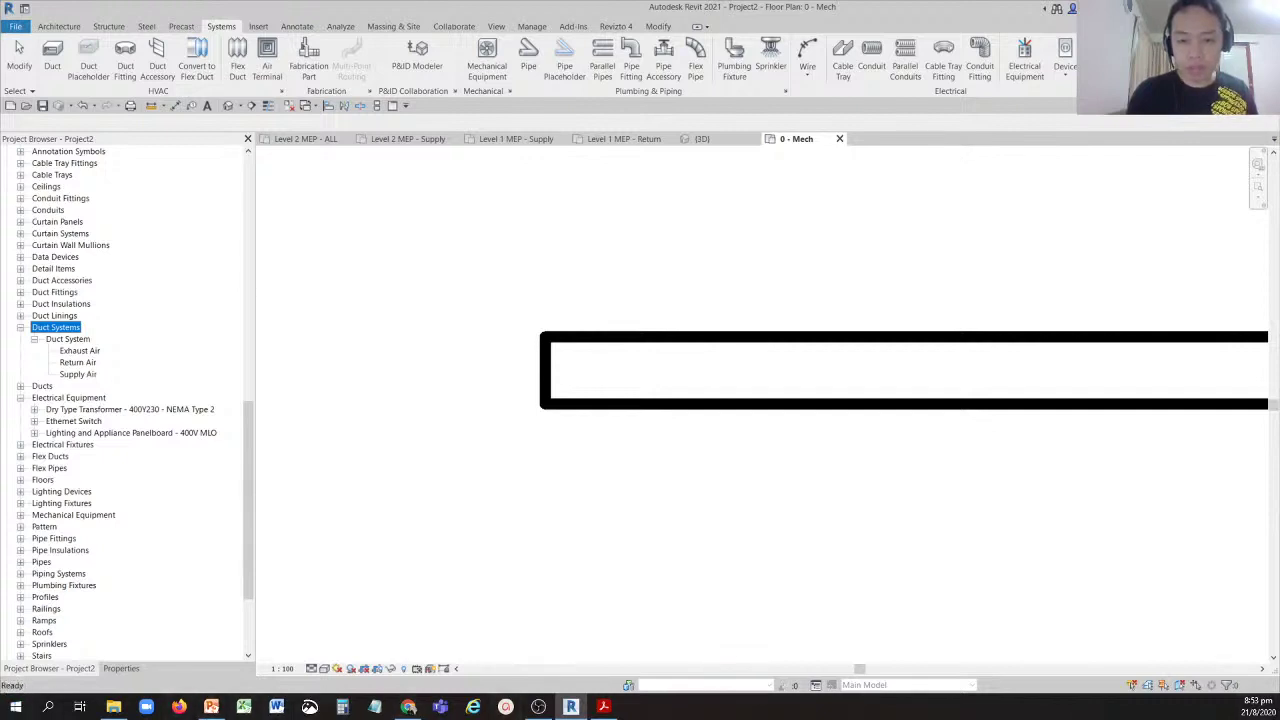
click(408, 707)
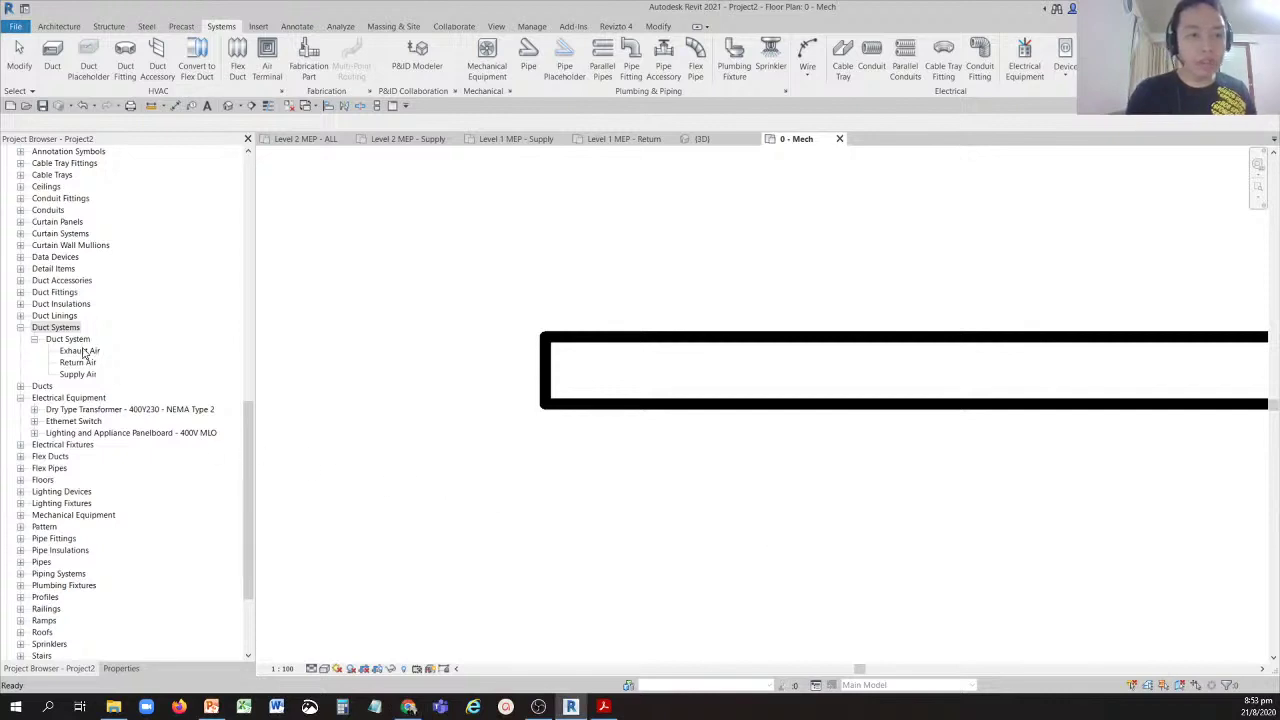
Duplicate the Exhaust Air duct system type to create Exhaust Air 2.
key(ctrl)
click(80, 351)
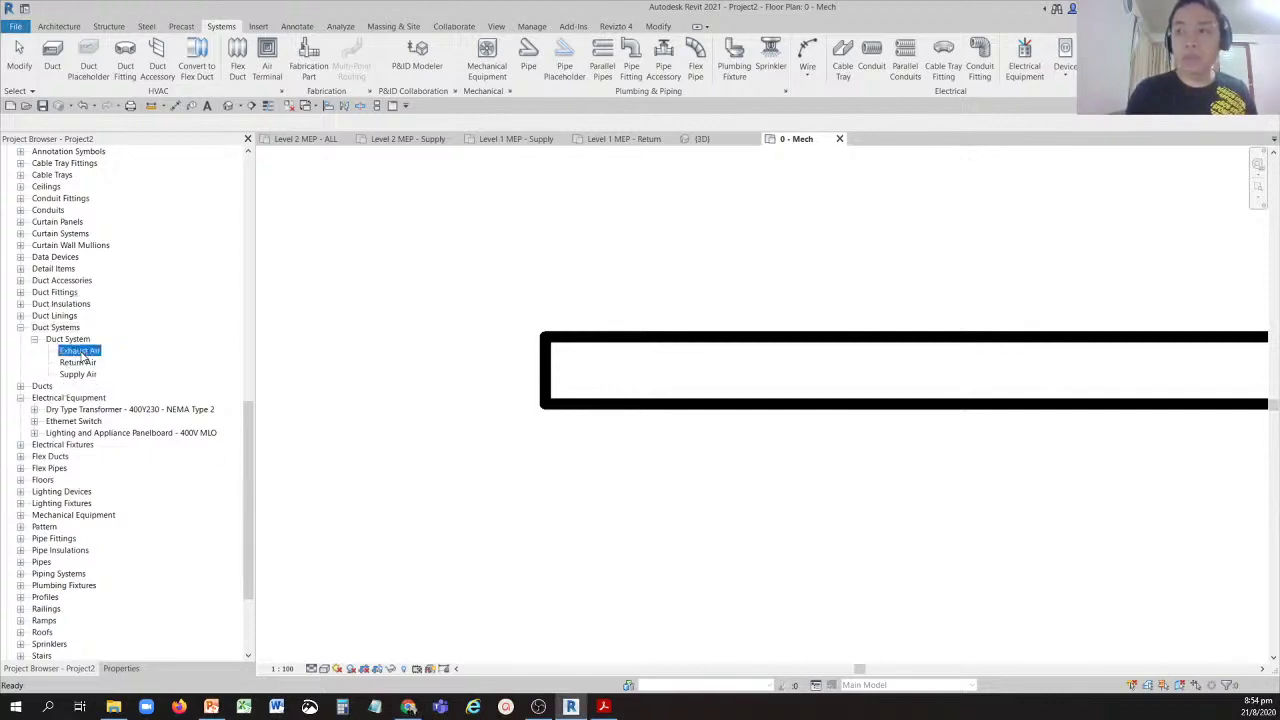
key(ctrl)
right_click(80, 350)
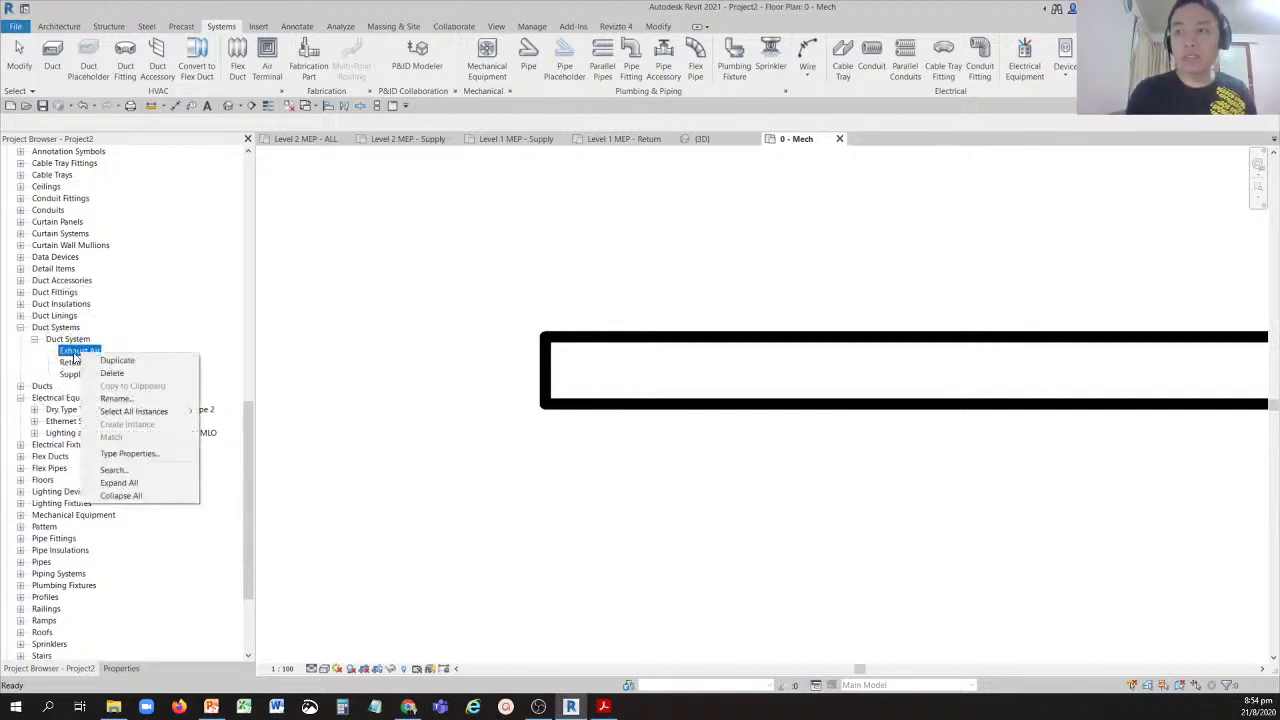
click(140, 359)
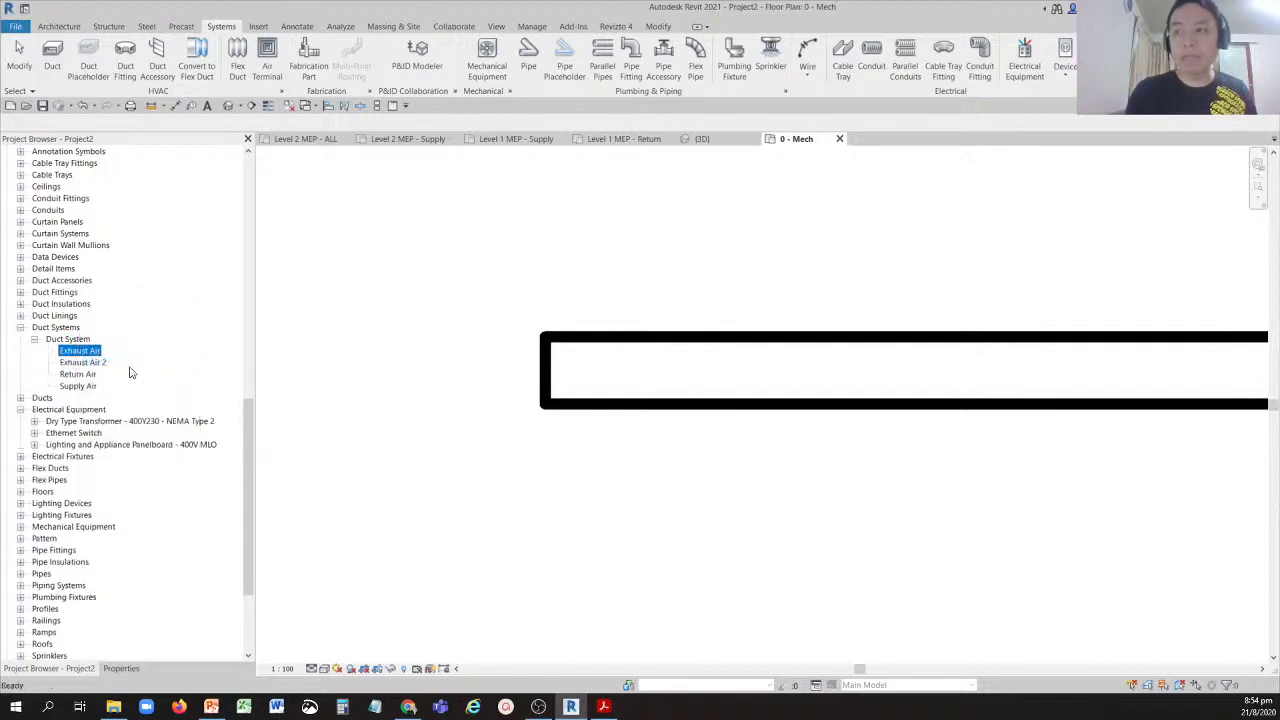
Rename Exhaust Air 2 to 'Kitchen Supply'.
right_click(105, 362)
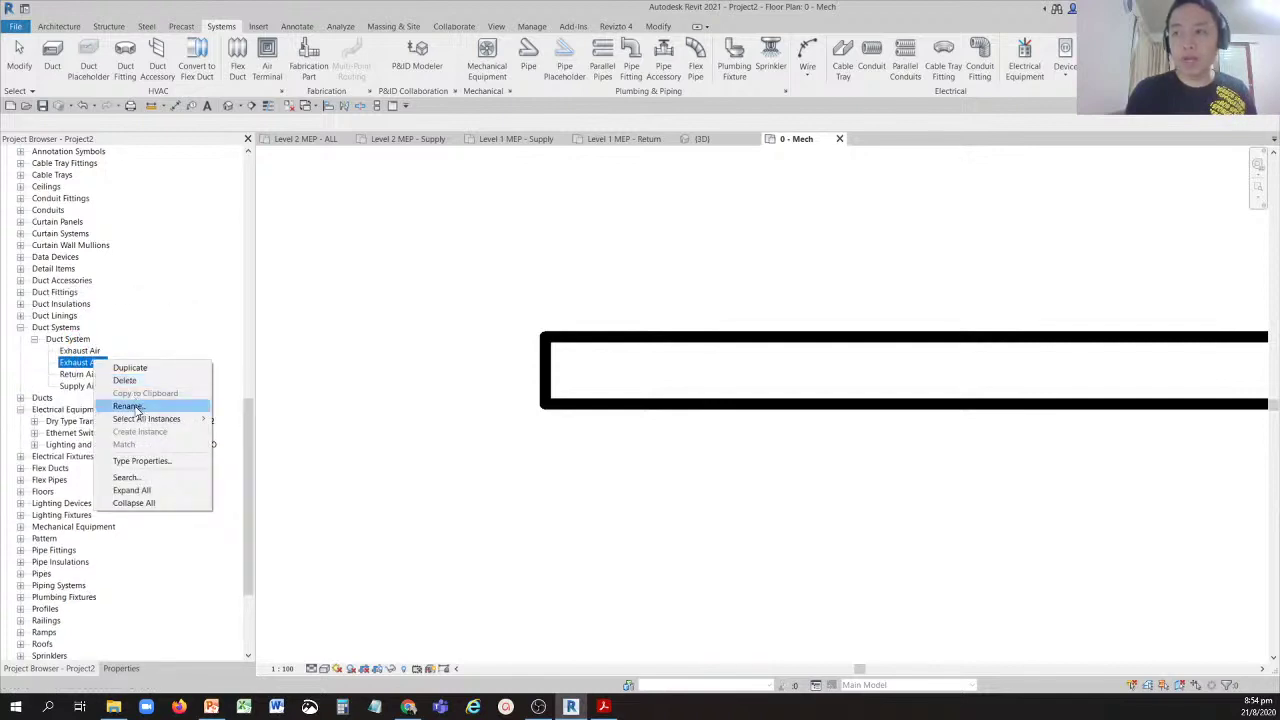
click(135, 407)
text(Kitchen S)
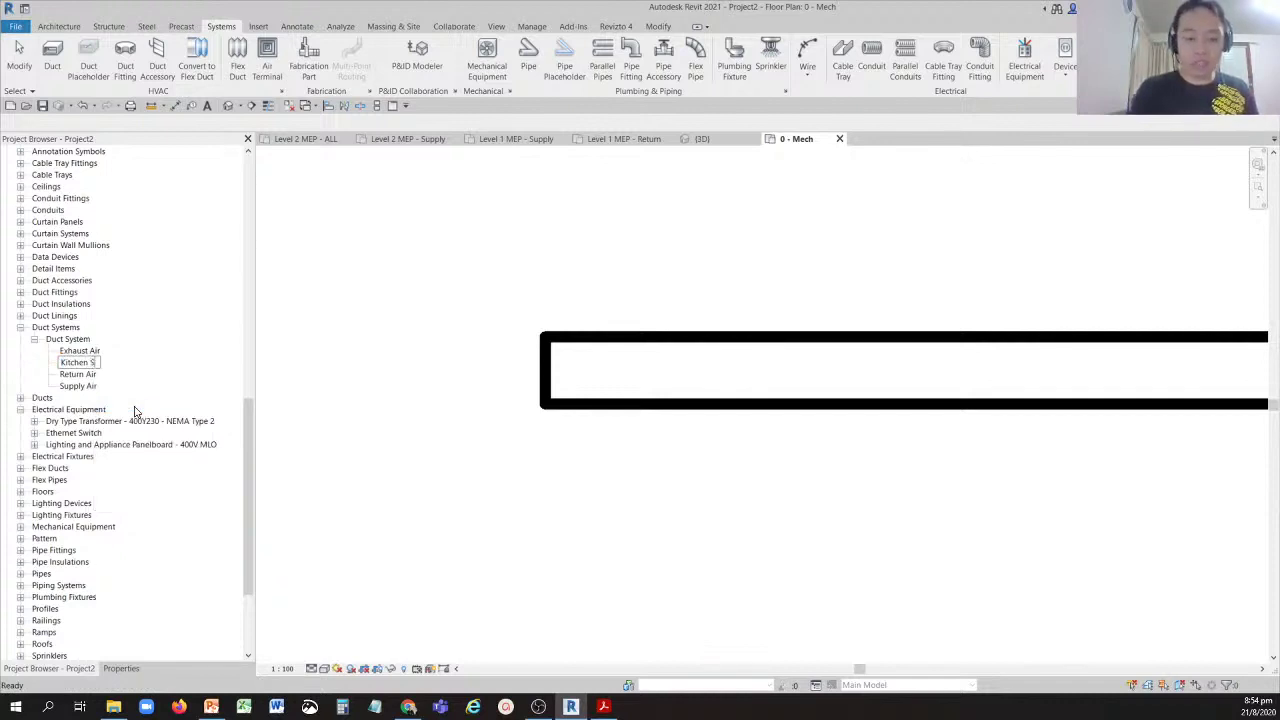
text(upply)
key(Return)
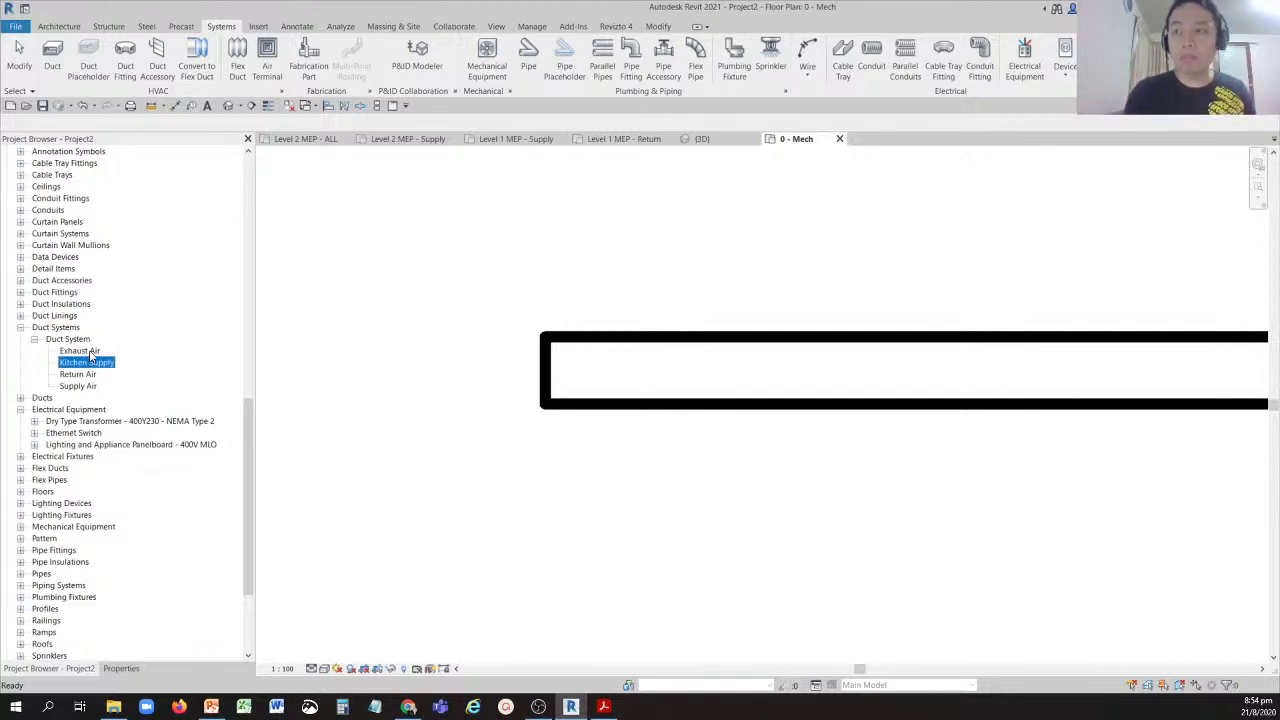
Select the duct in the plan and show its Properties.
click(84, 387)
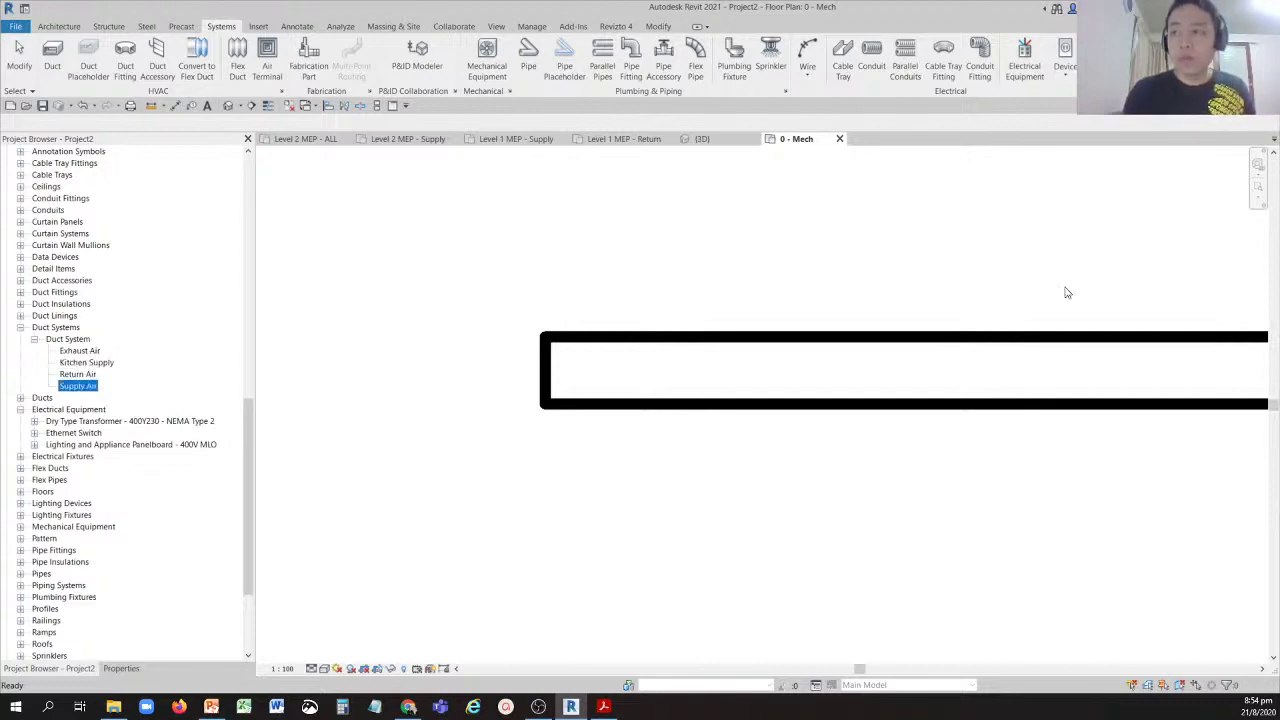
click(618, 350)
click(618, 348)
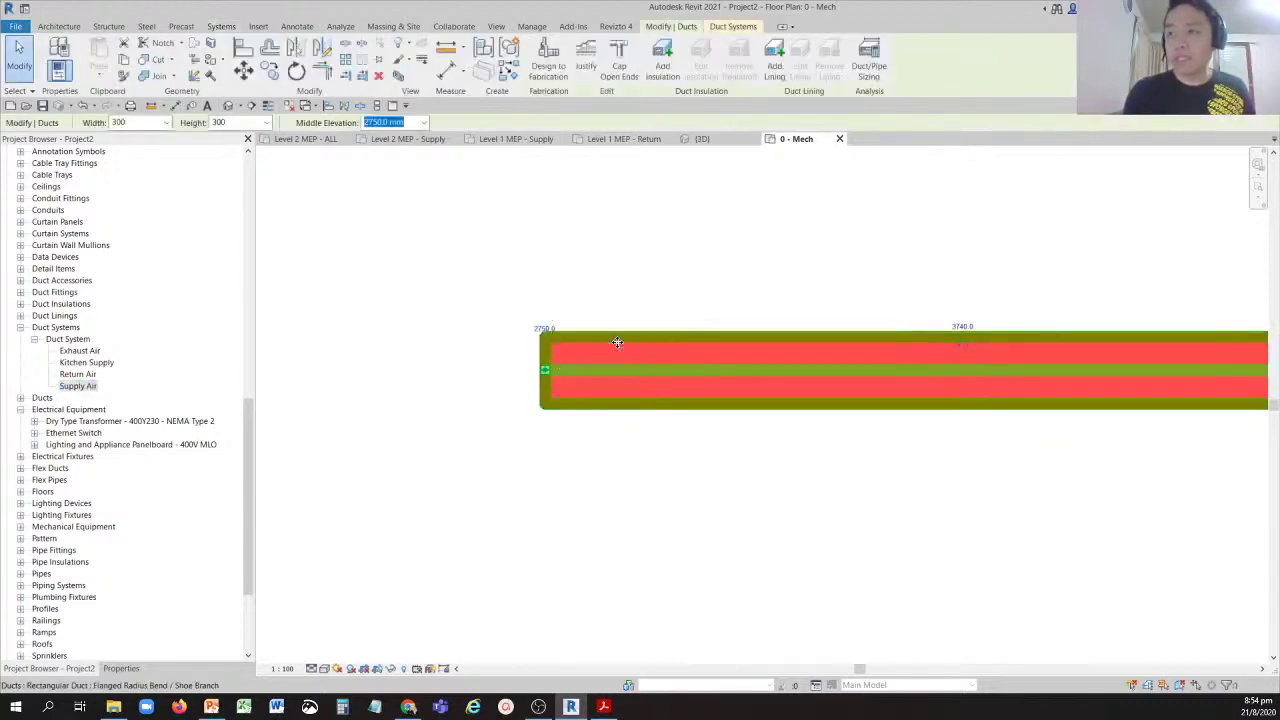
click(121, 668)
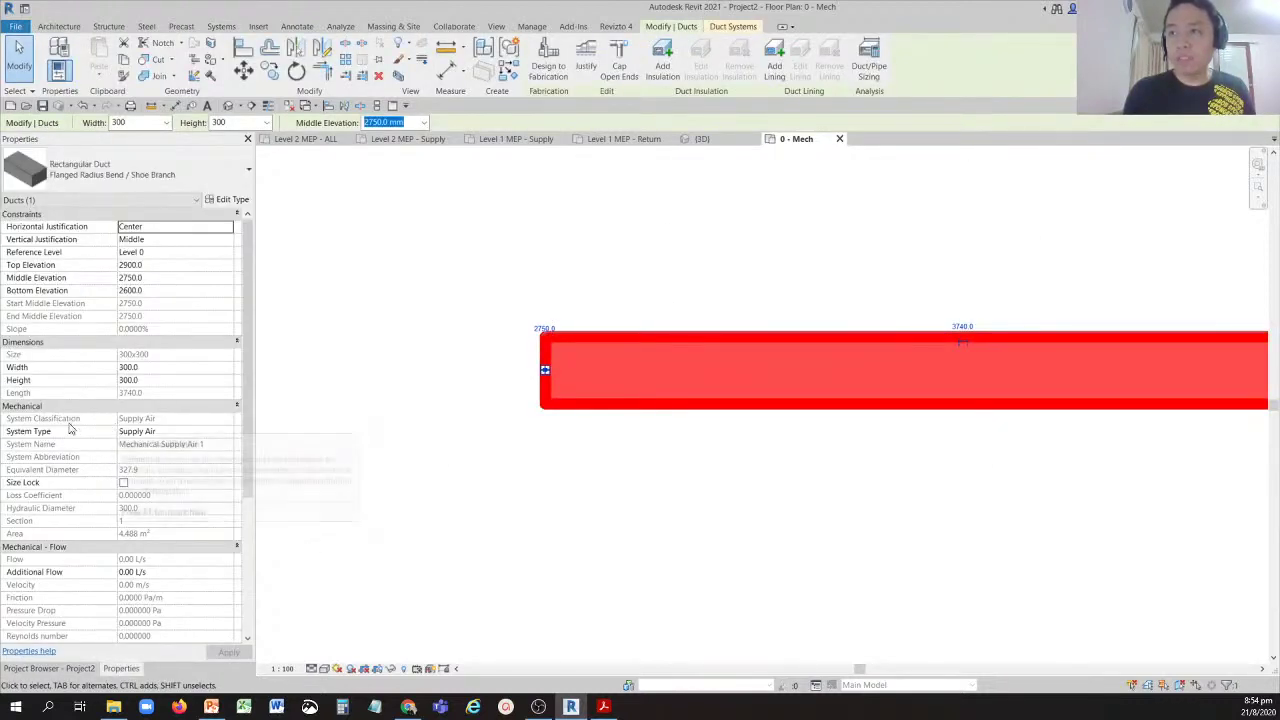
Open the Supply Air duct system type's Type Properties from the Project Browser.
mouse_move(44, 425)
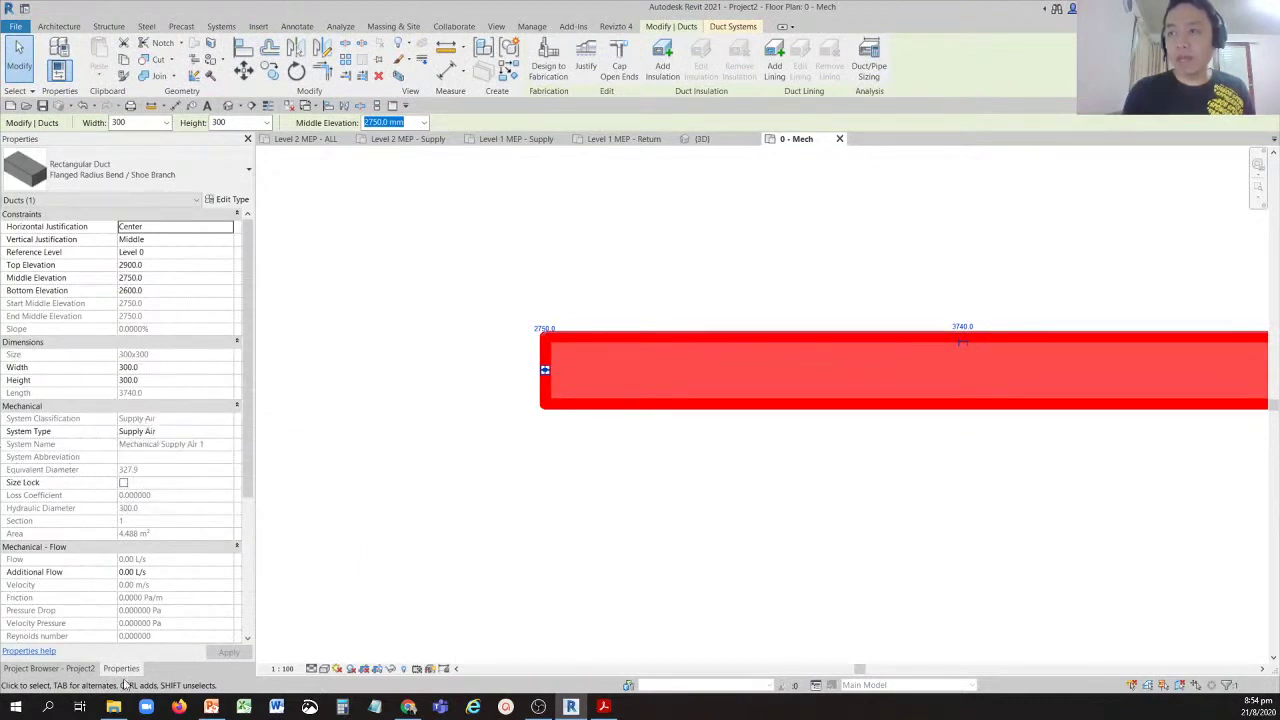
click(84, 668)
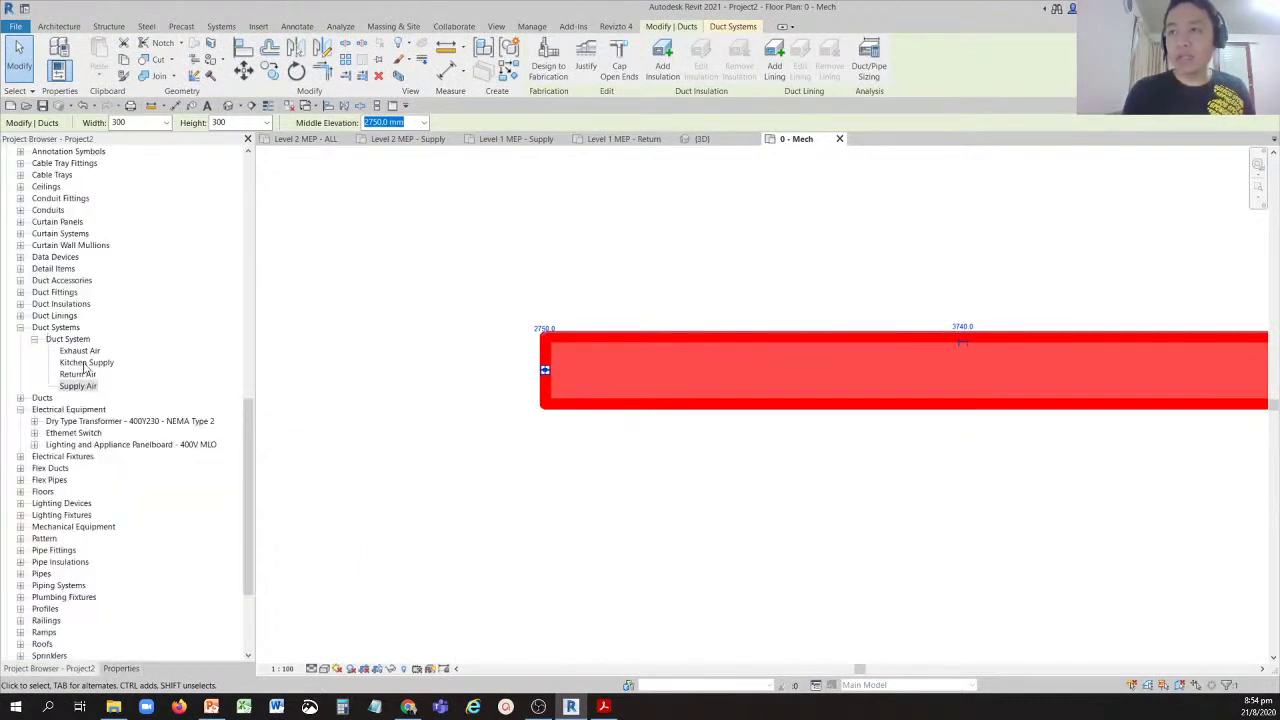
click(78, 388)
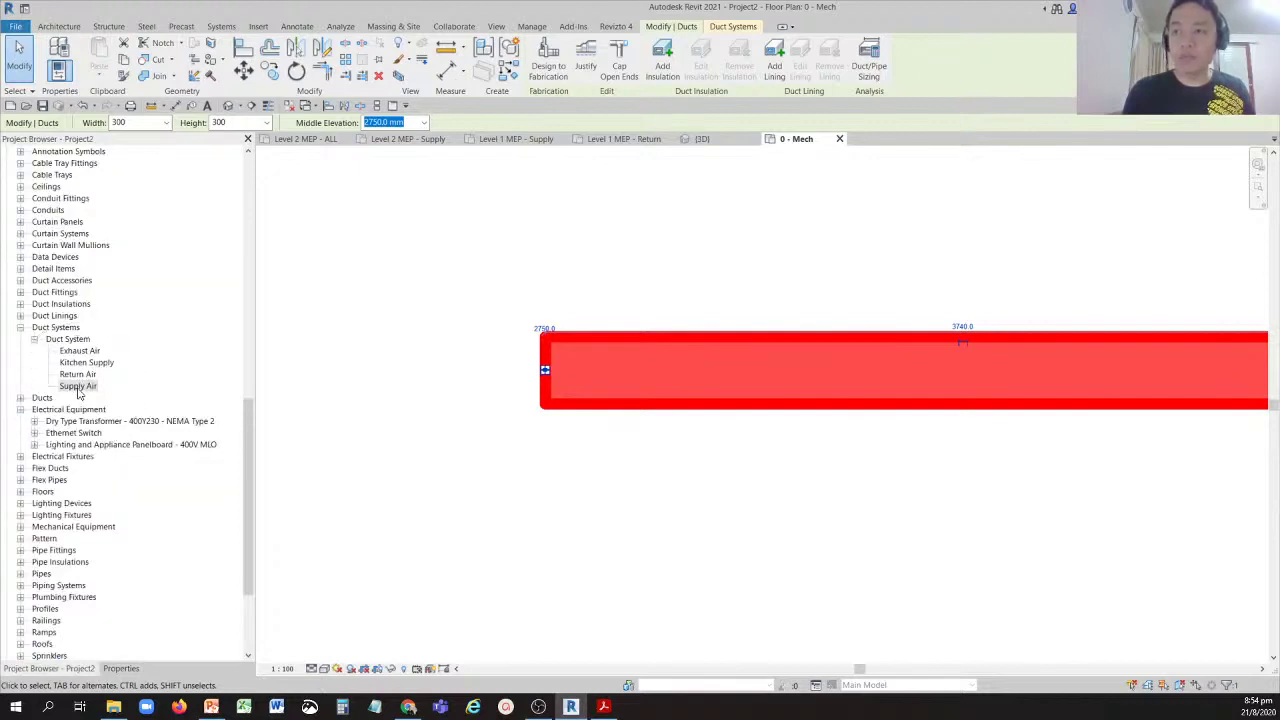
click(78, 388)
double_click(78, 388)
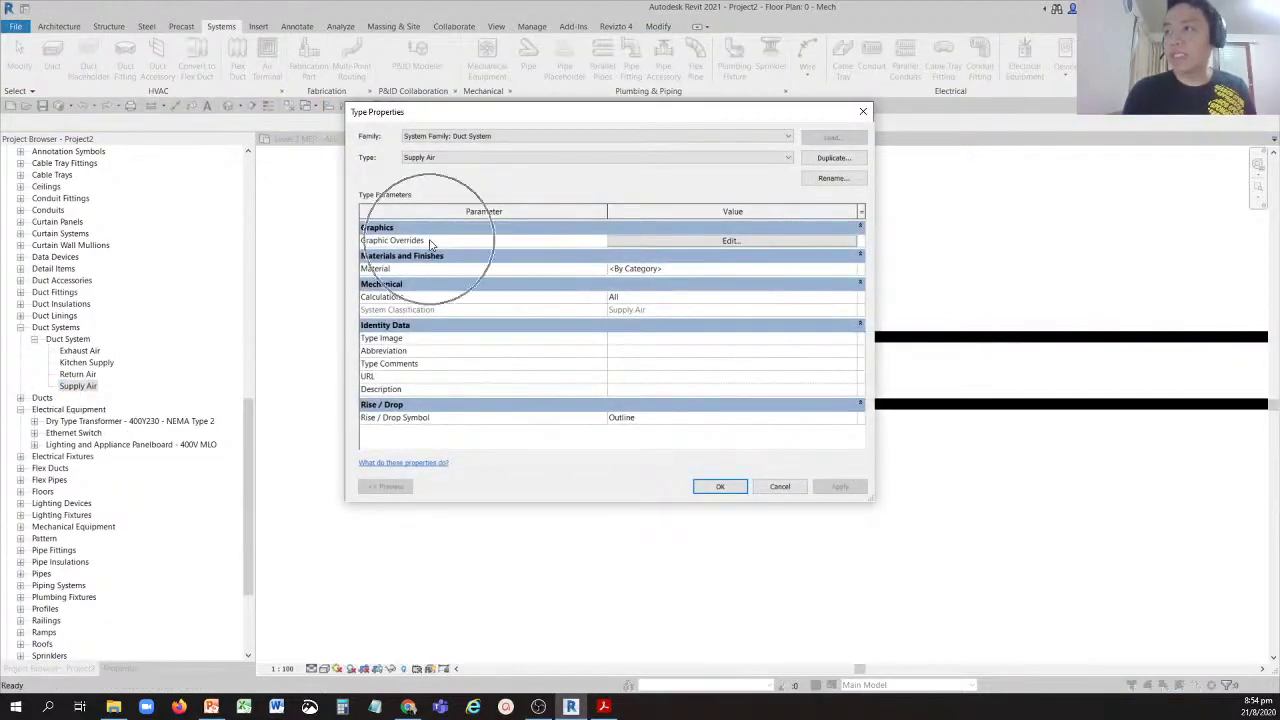
Clear Supply Air's blue line graphic override and apply the type properties.
click(690, 243)
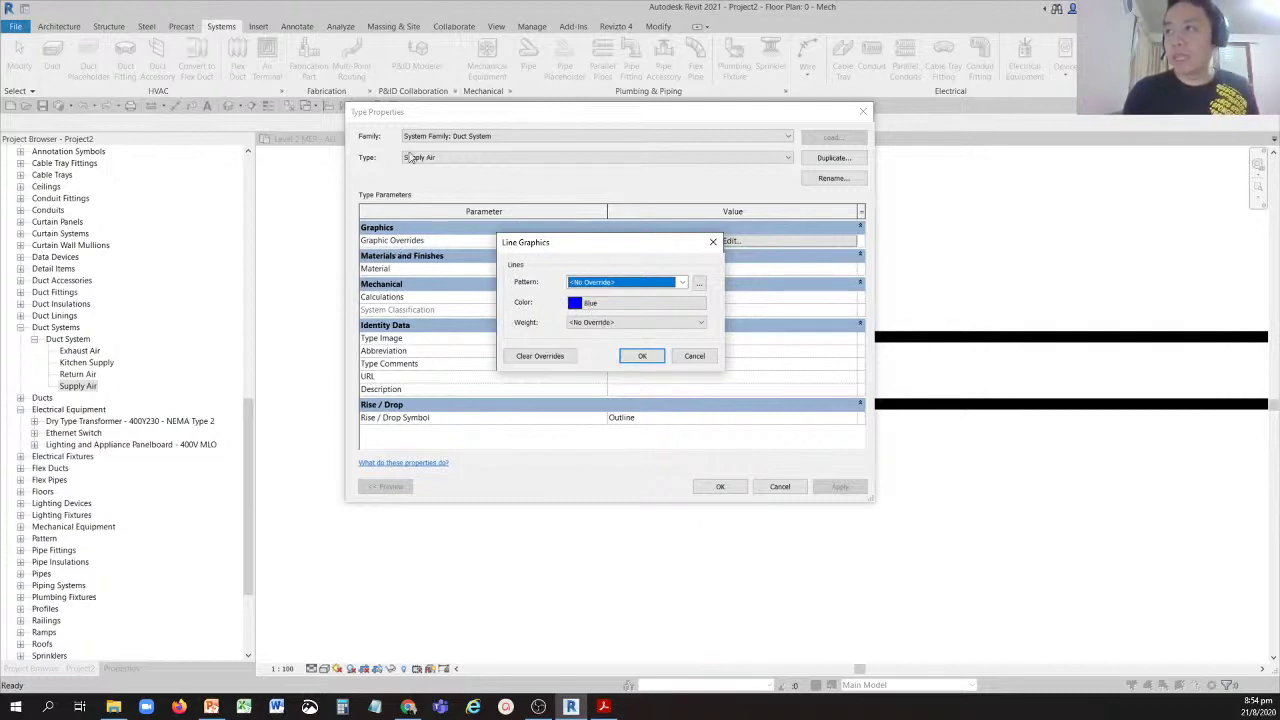
click(82, 389)
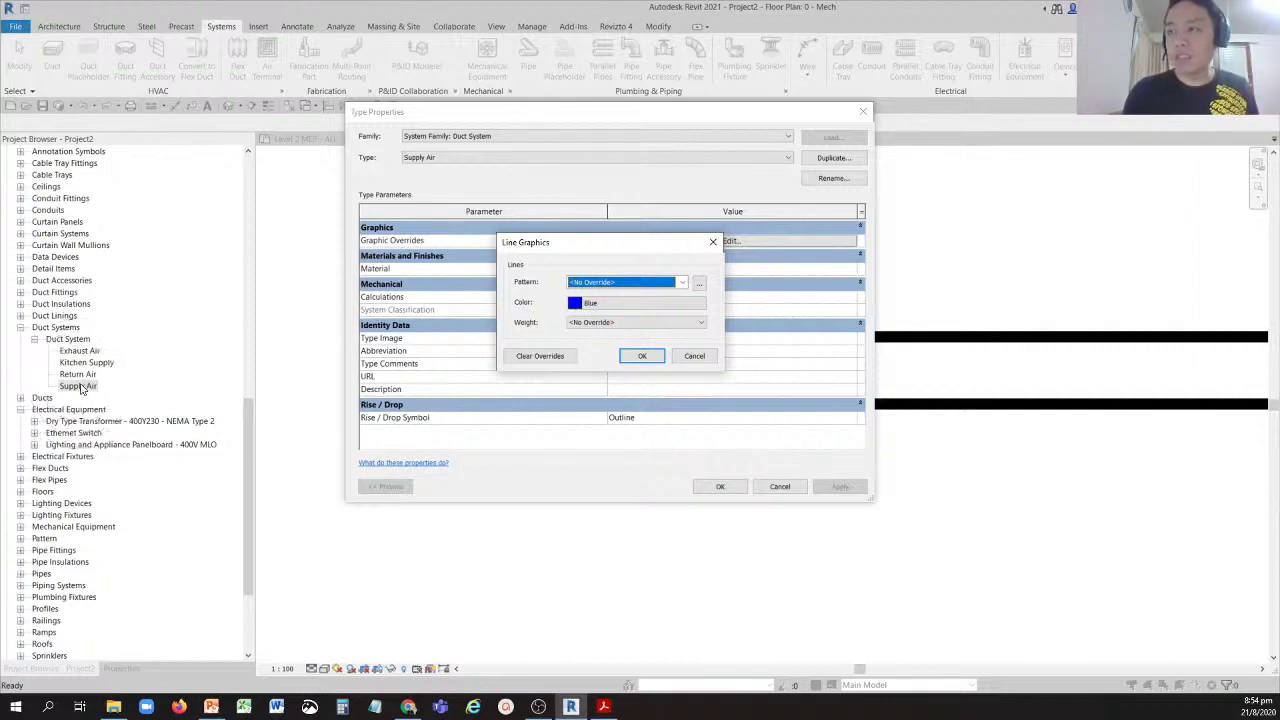
click(596, 300)
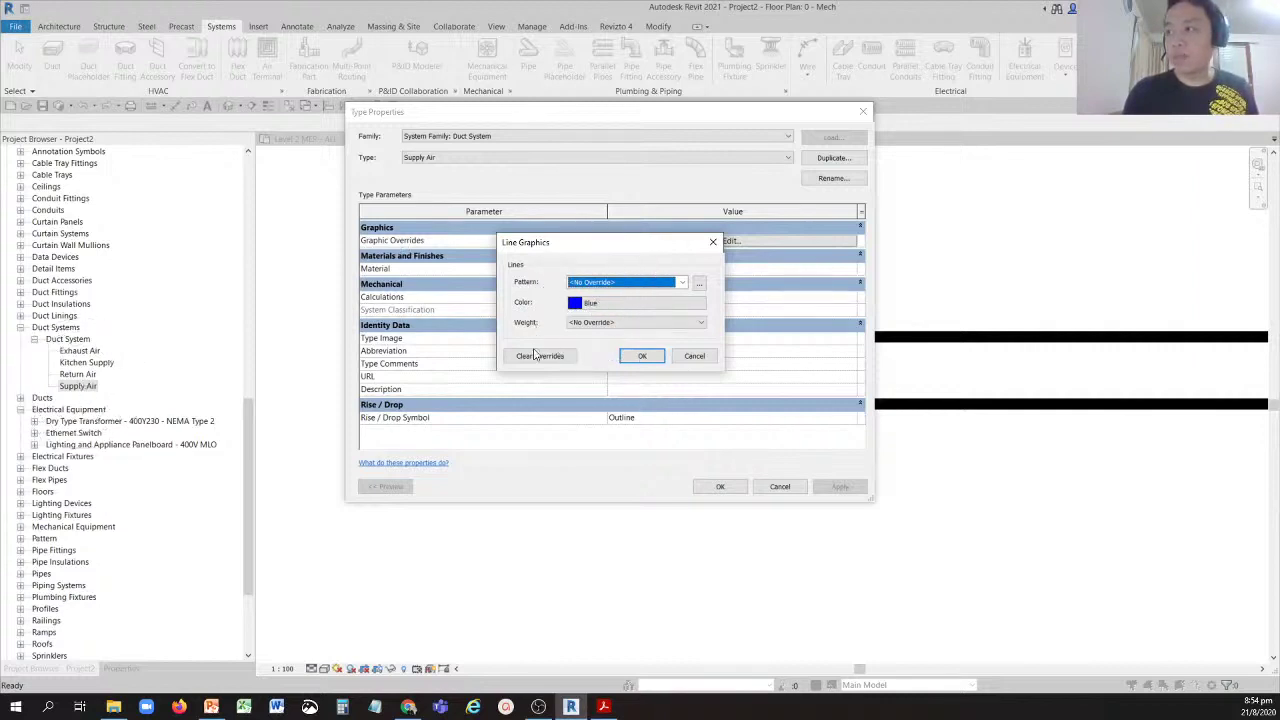
click(535, 355)
click(610, 303)
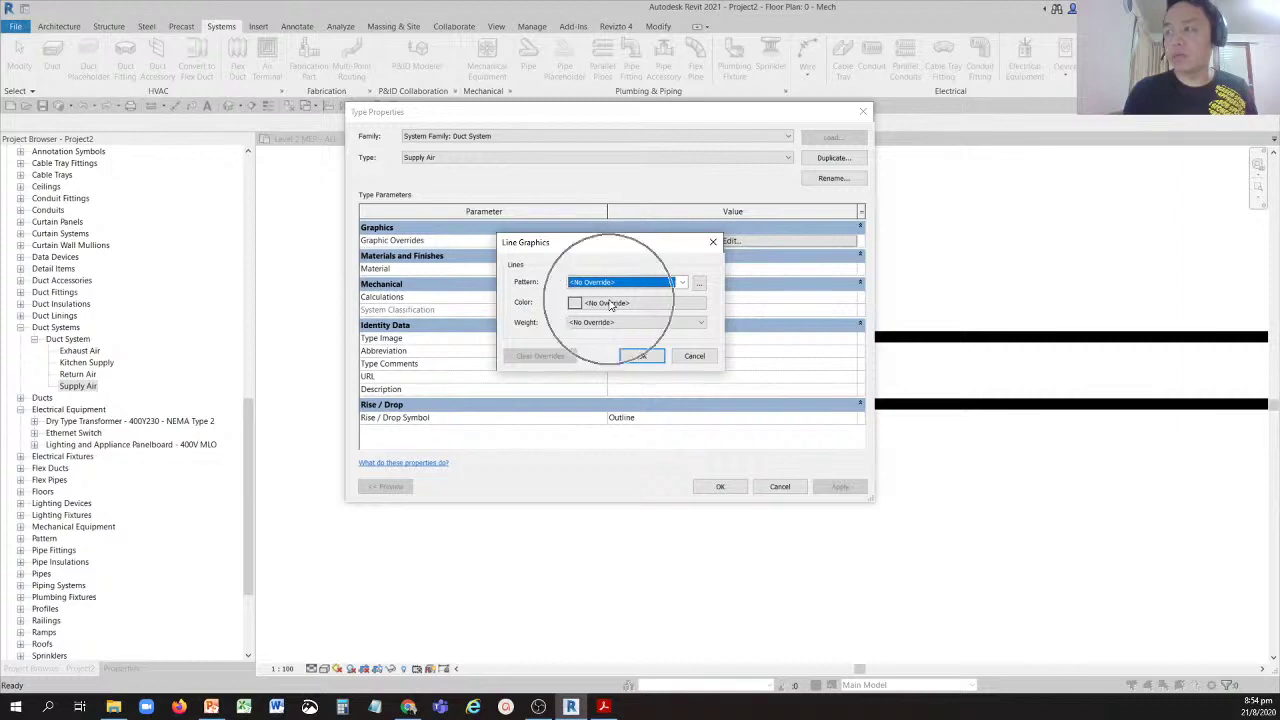
click(640, 356)
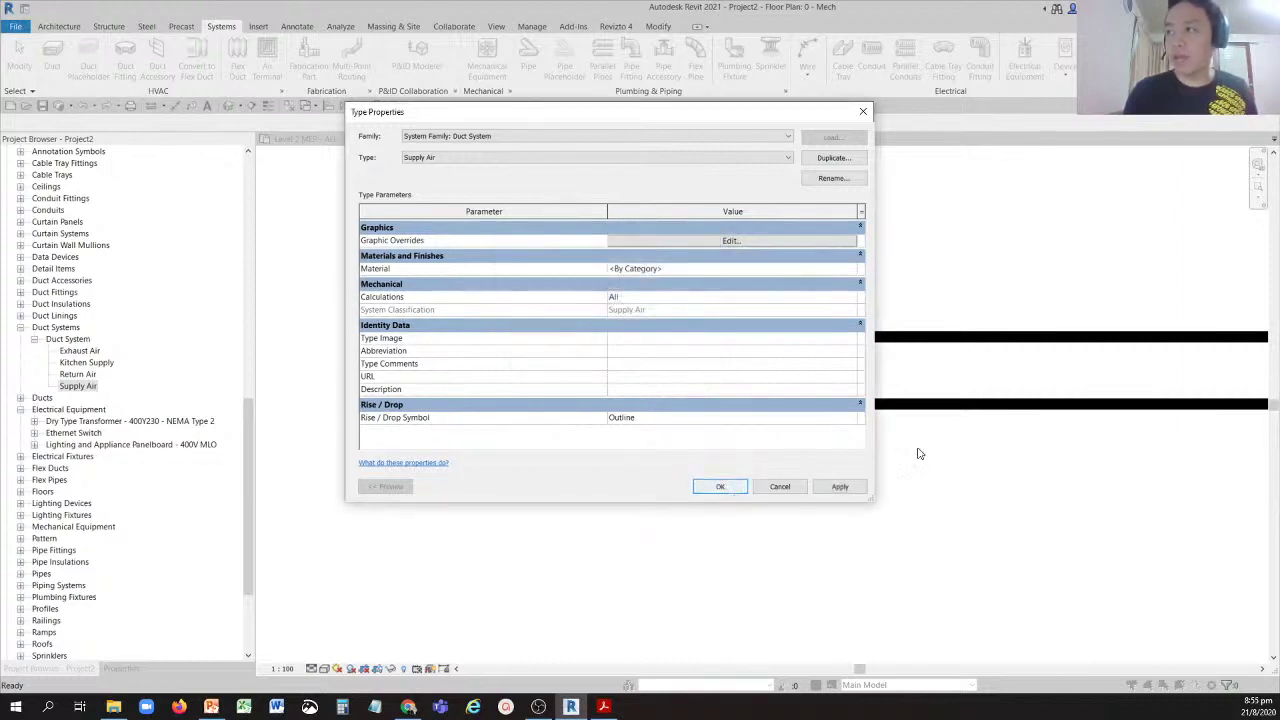
click(1012, 366)
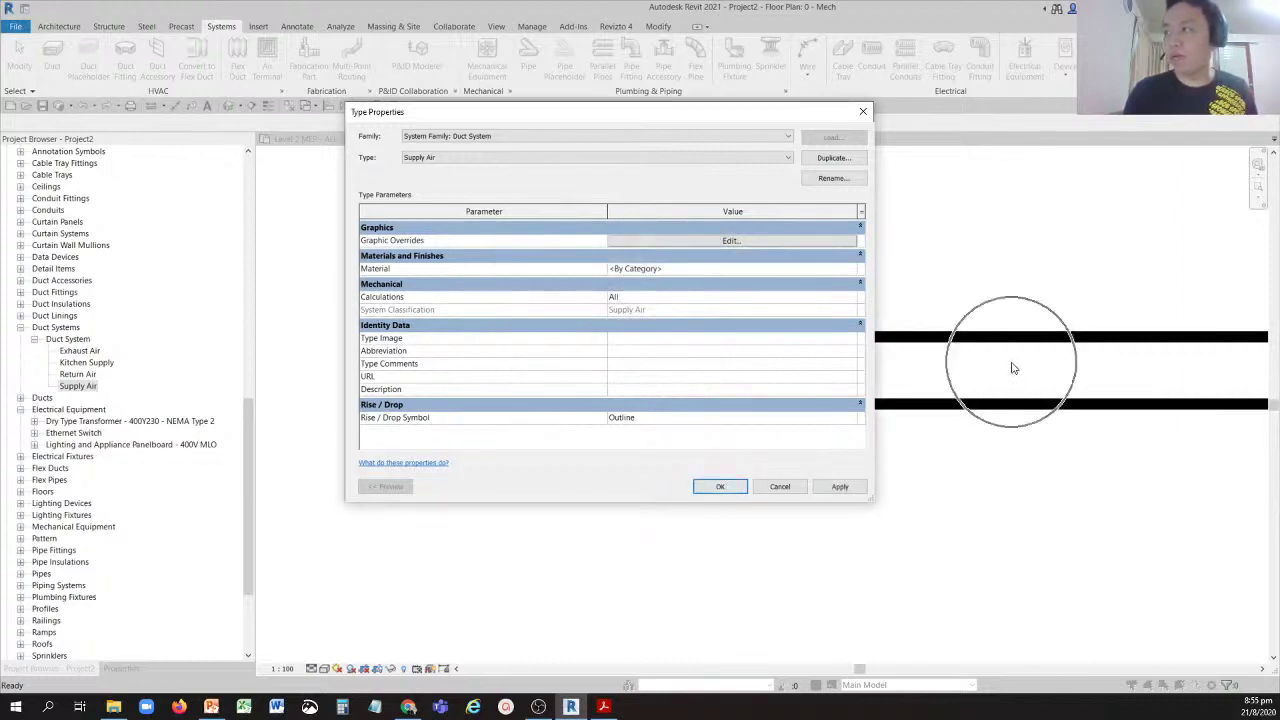
click(719, 487)
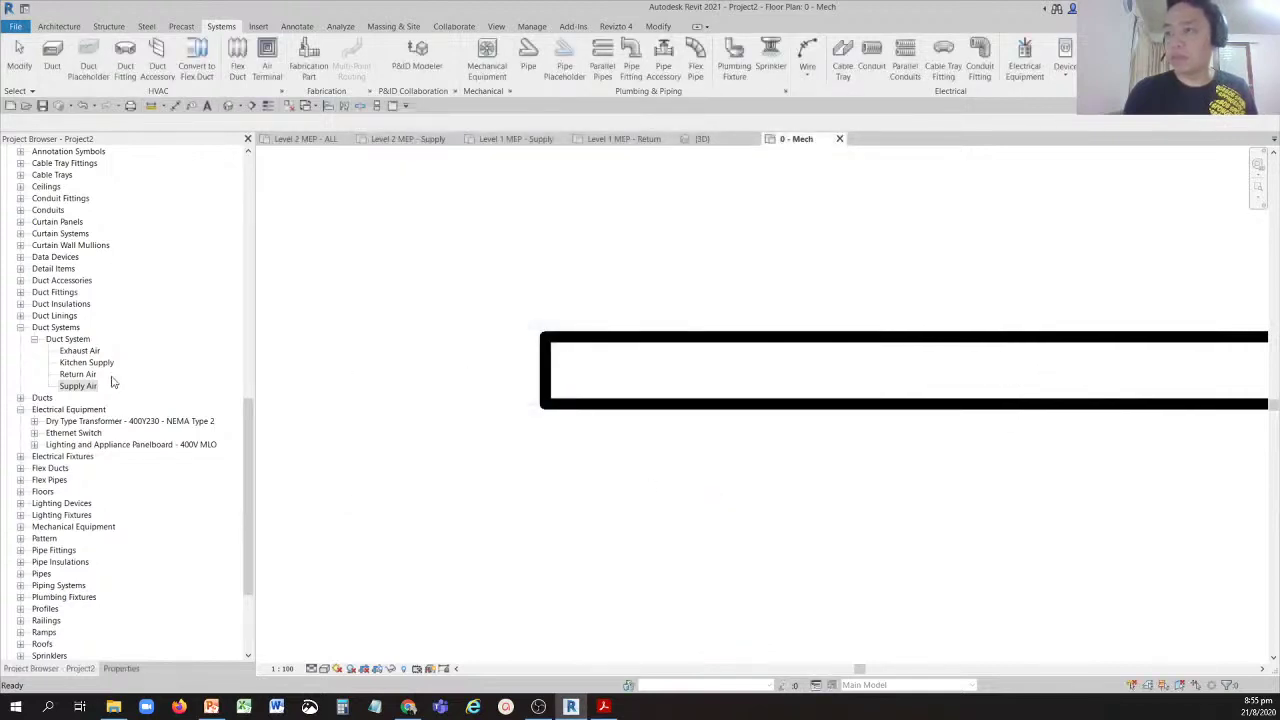
click(72, 387)
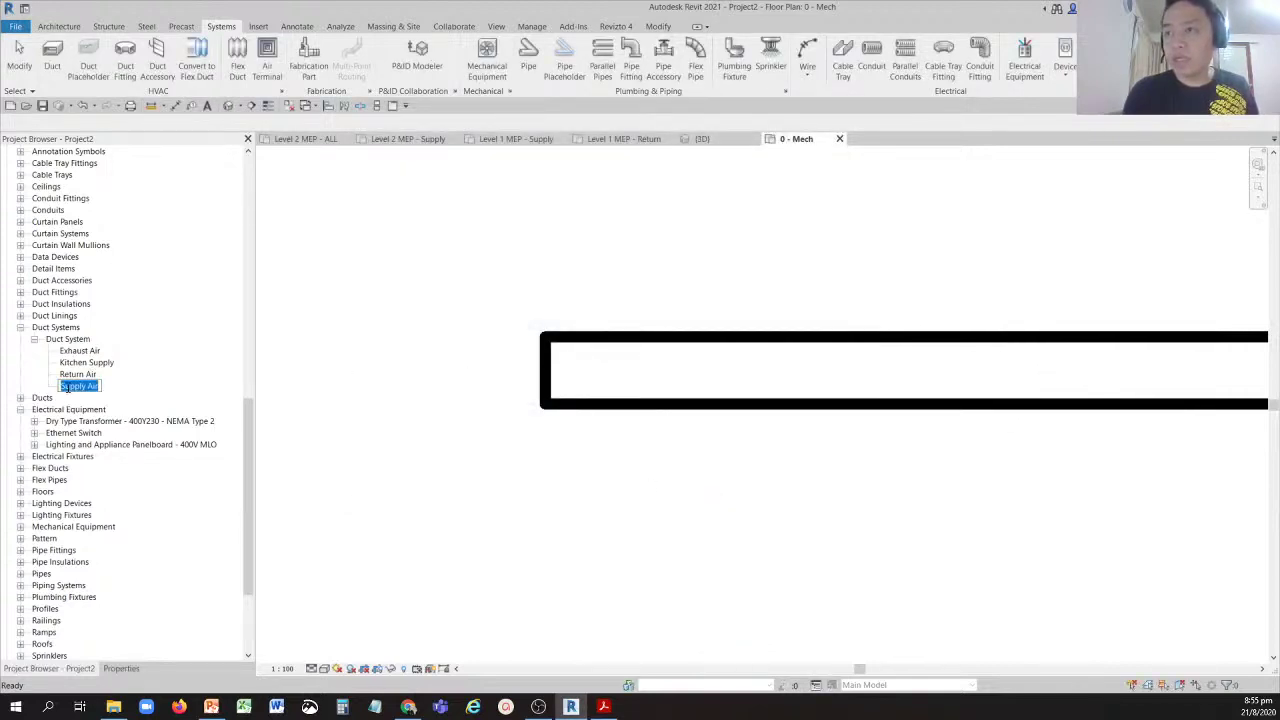
key(Return)
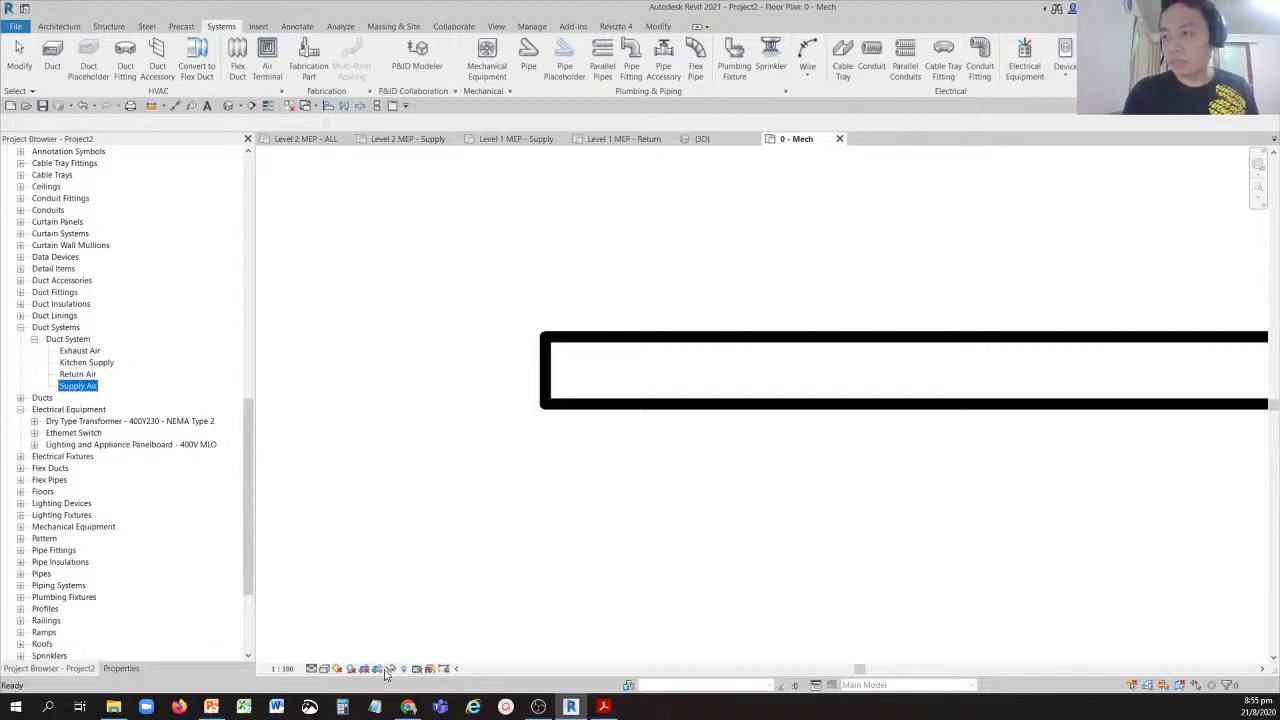
scroll(366, 454, down, 2)
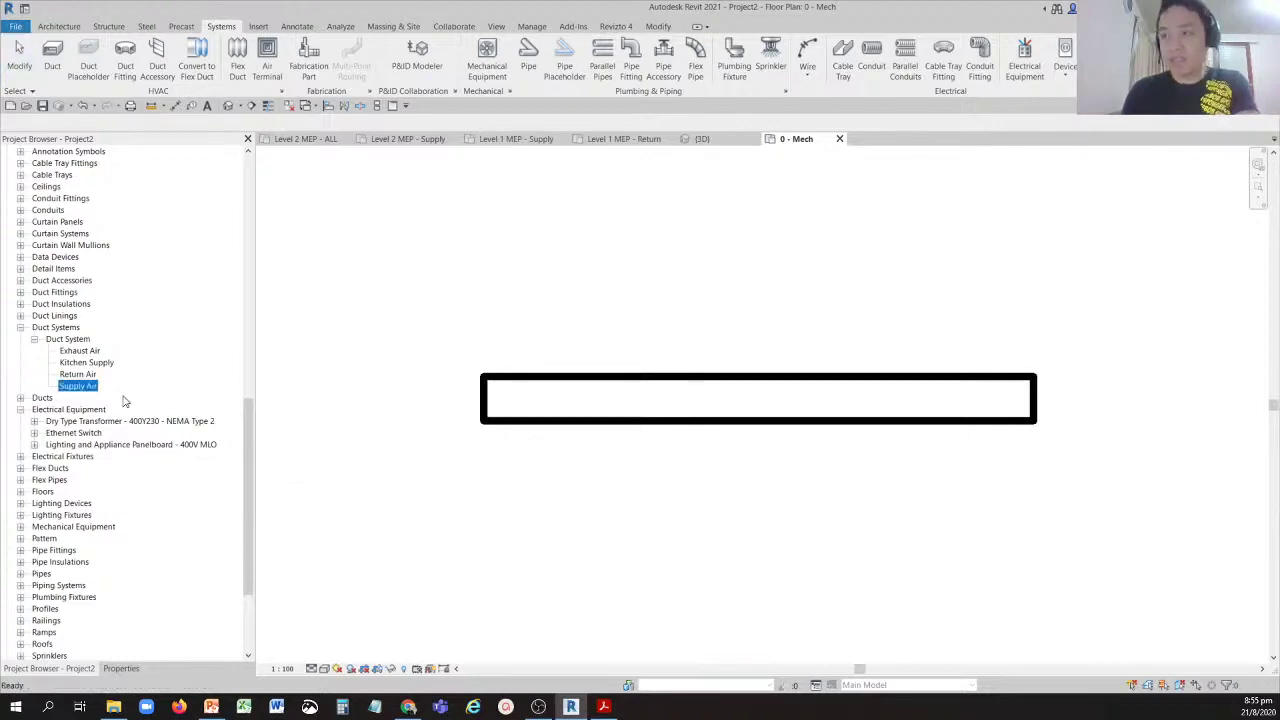
key(Delete)
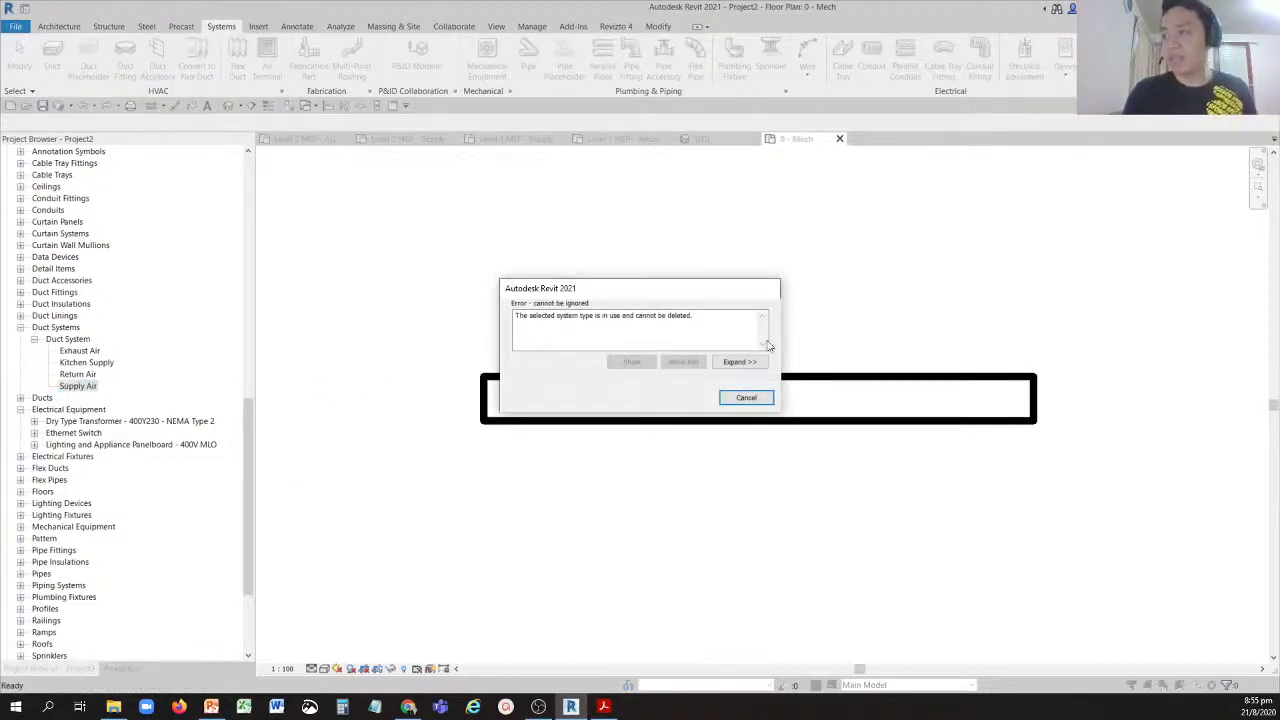
click(748, 398)
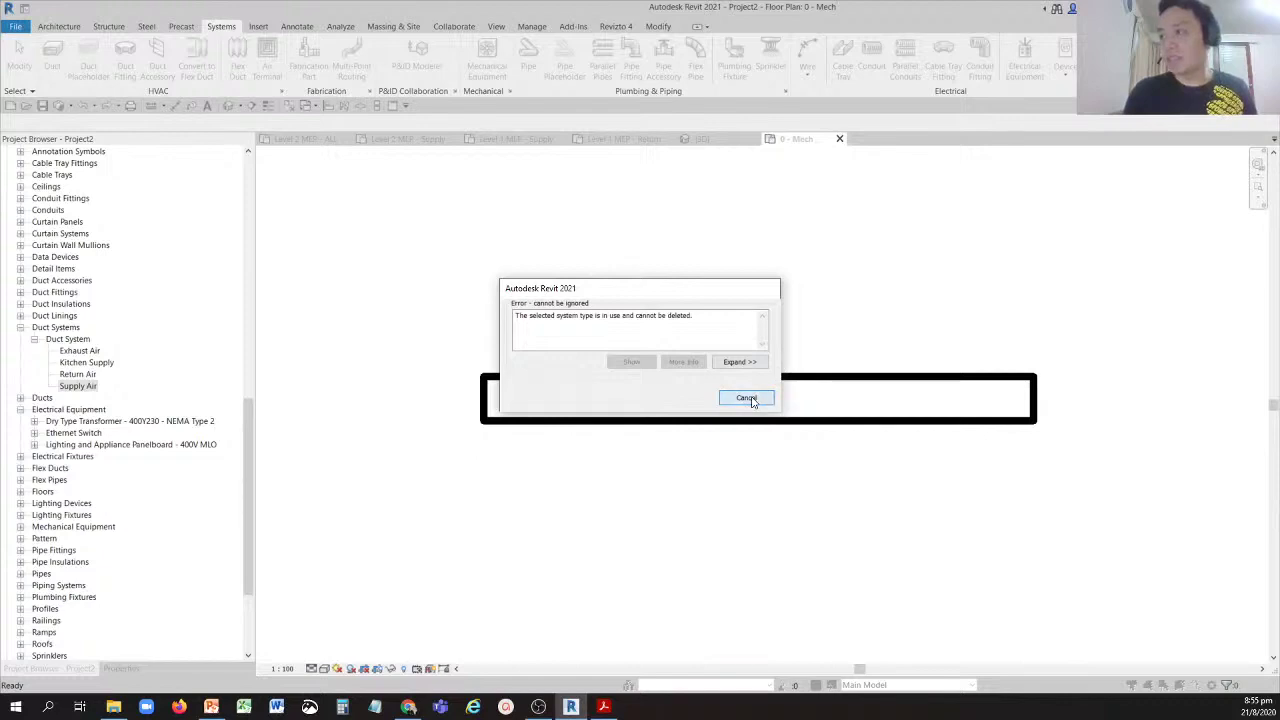
click(66, 340)
drag(66, 342, 557, 381)
Deselect the duct and open the view's Filters overrides with VG.
drag(401, 423, 466, 486)
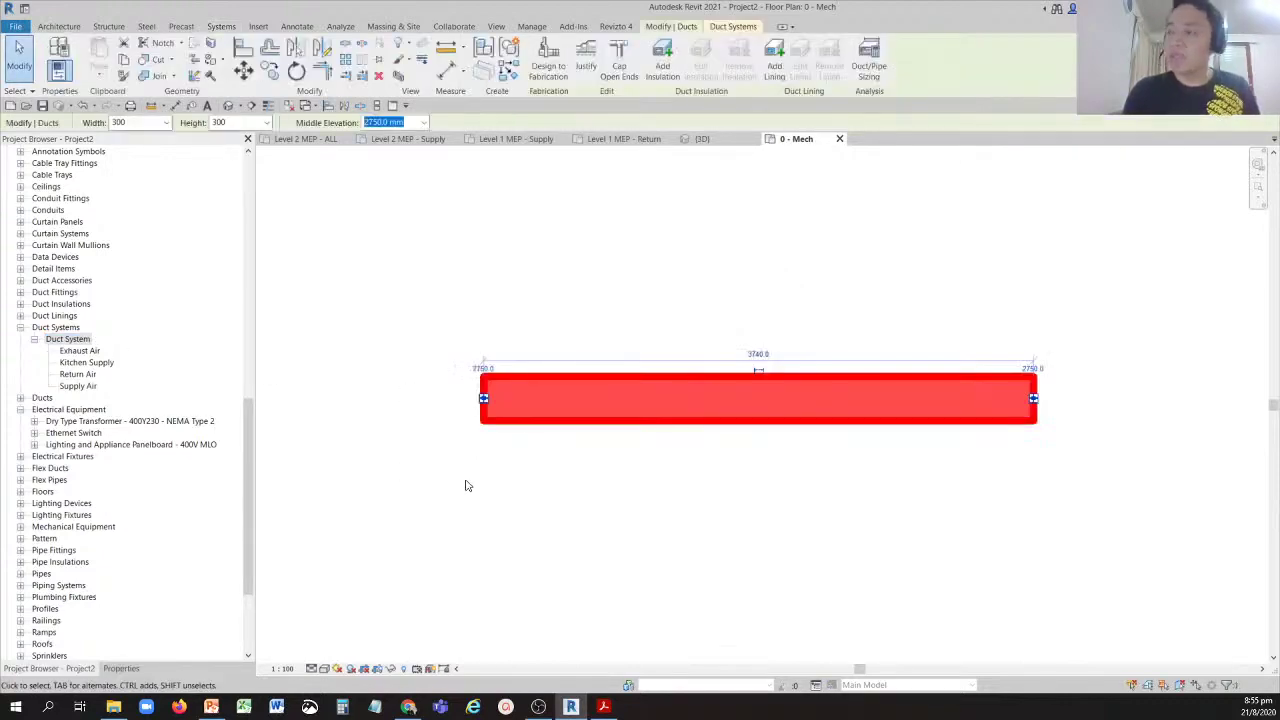
key(Escape)
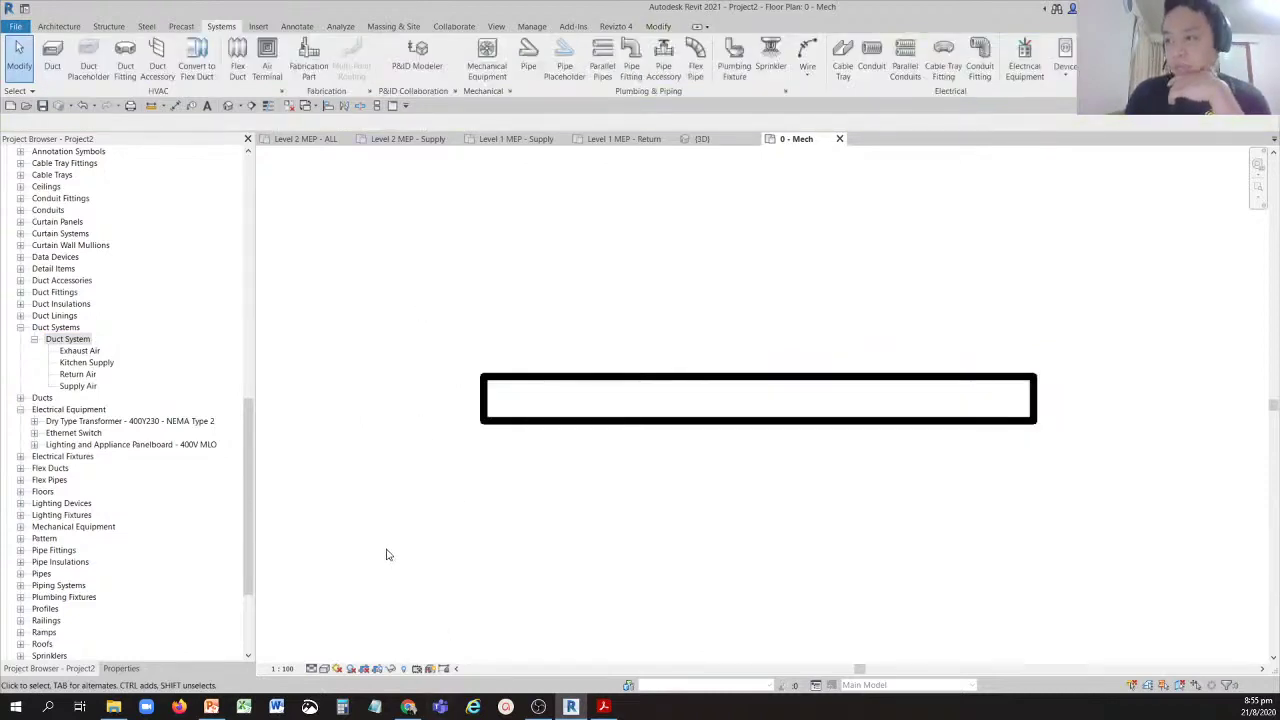
key(v)
key(g)
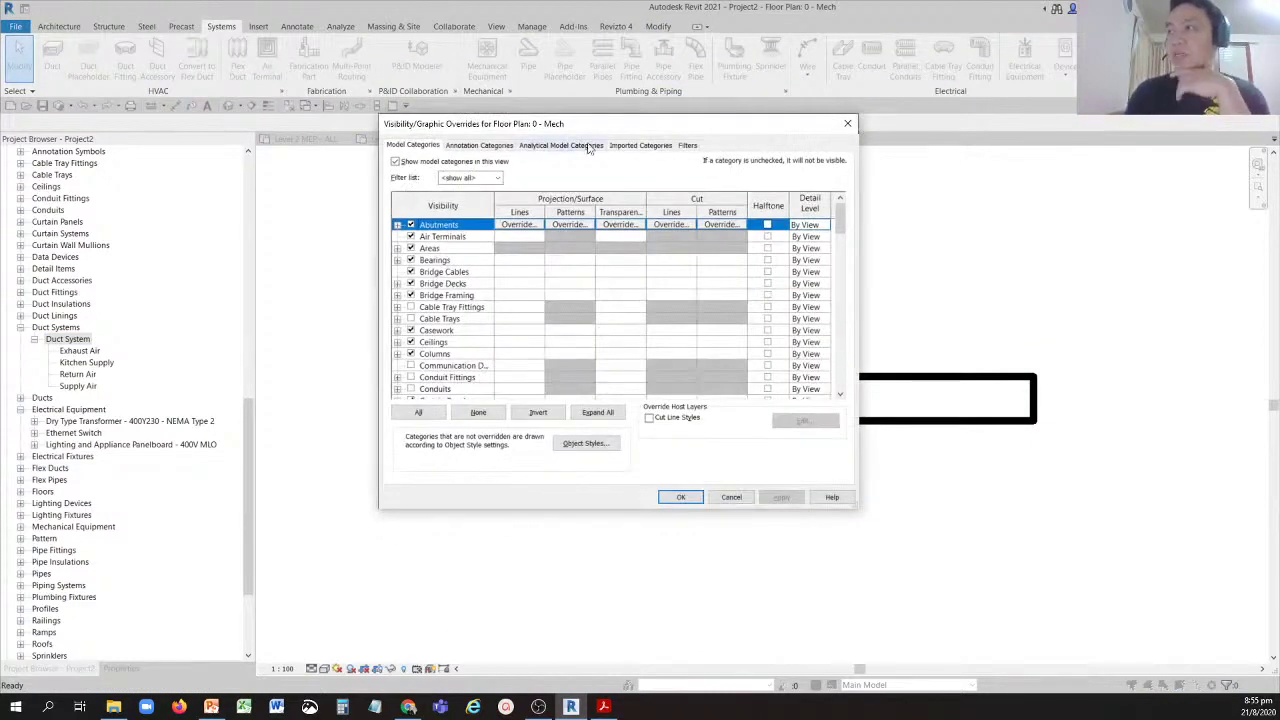
click(687, 146)
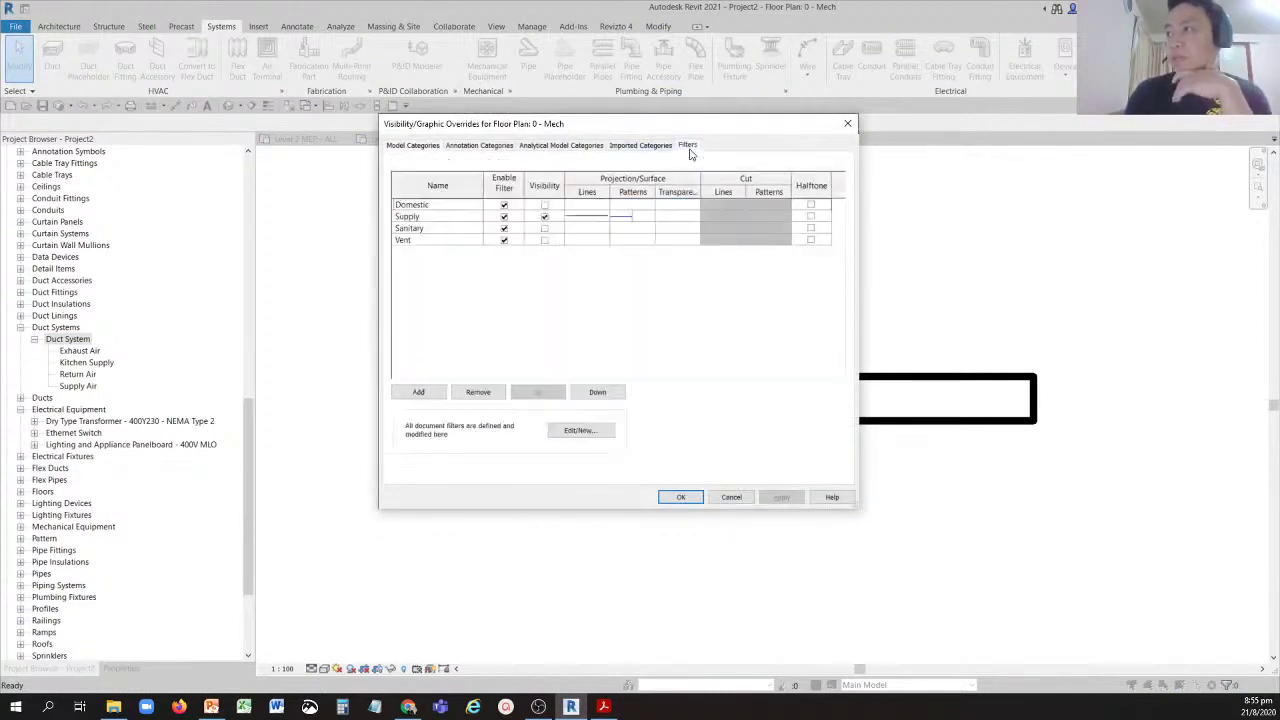
Set the Supply filter's foreground pattern to Solid fill and apply the overrides.
click(630, 219)
click(630, 219)
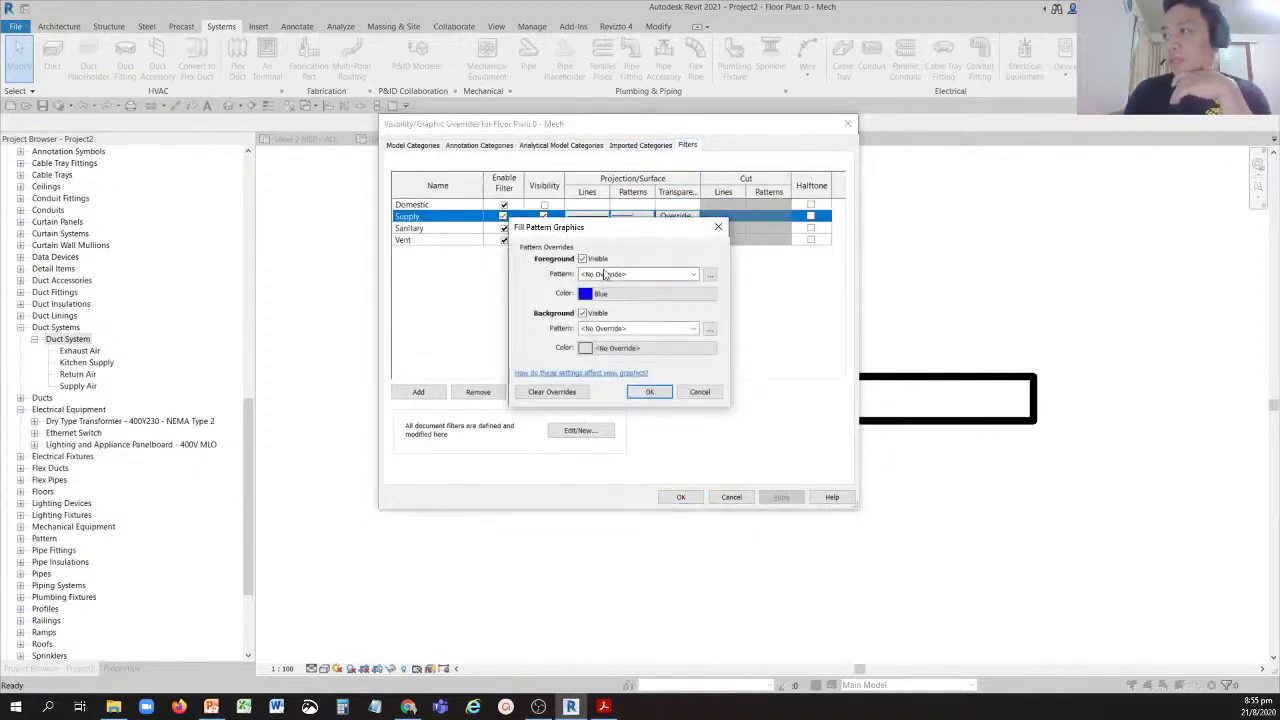
click(605, 274)
click(645, 298)
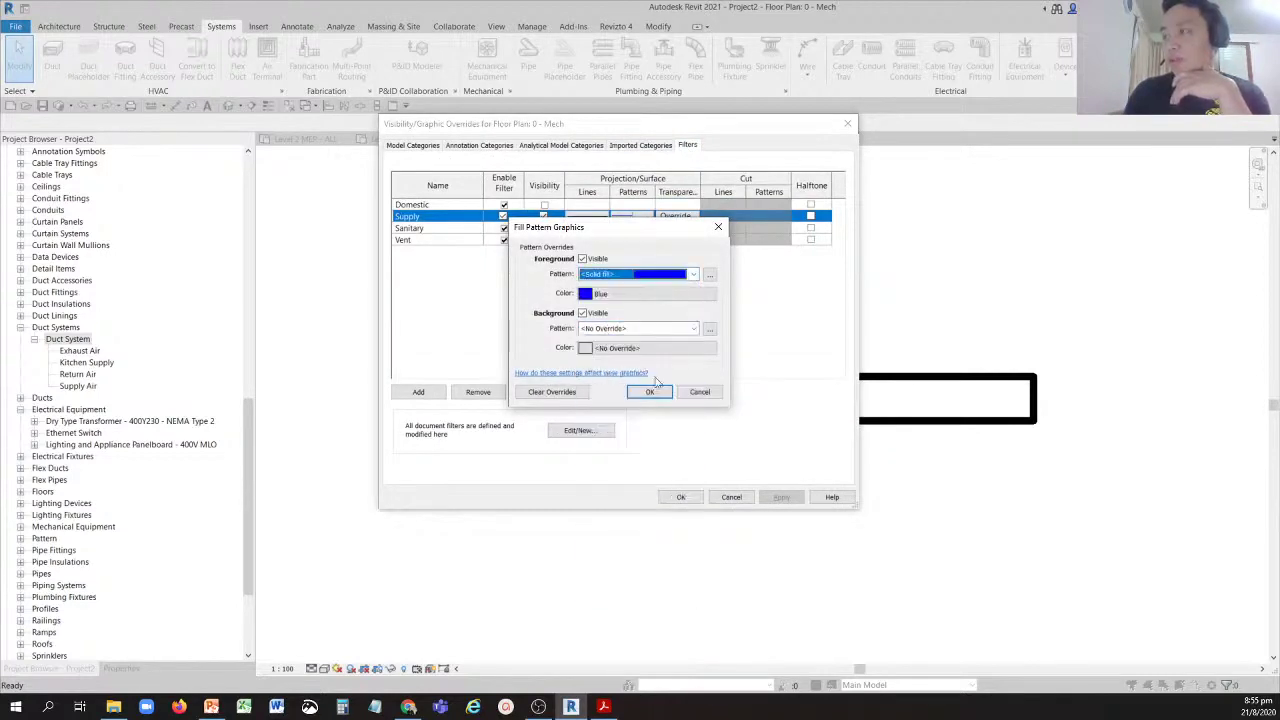
click(660, 391)
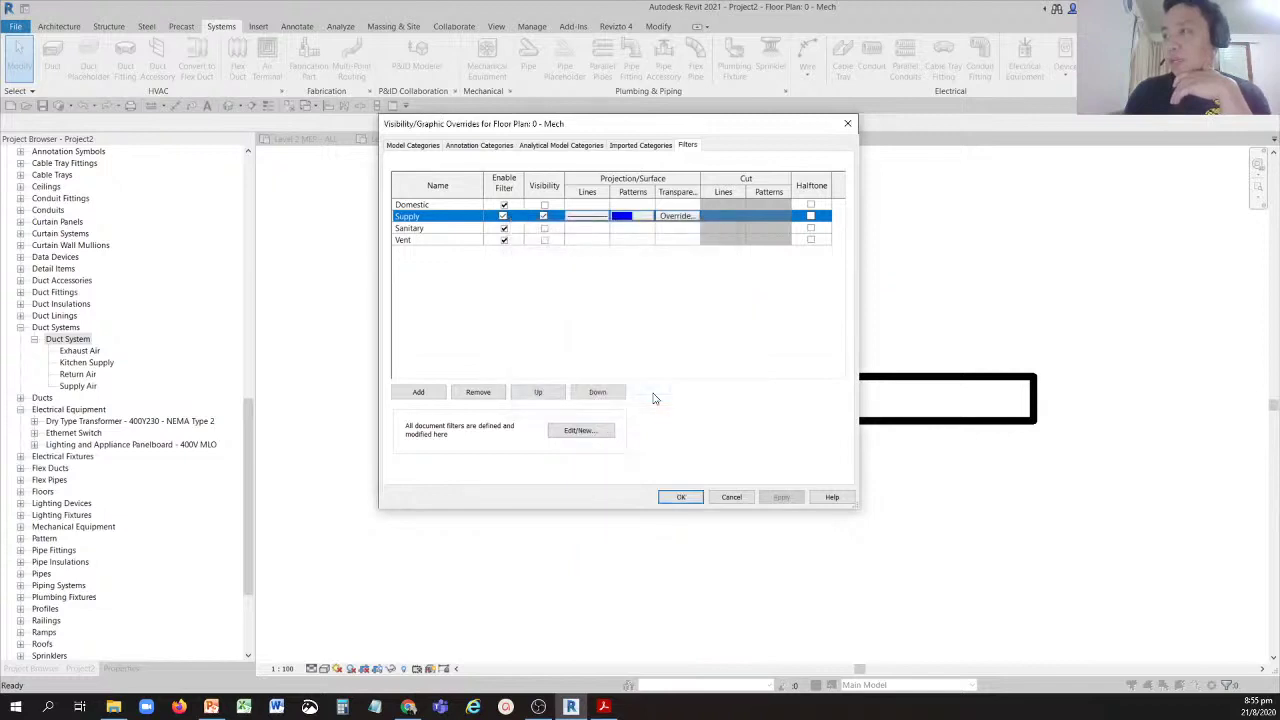
click(679, 496)
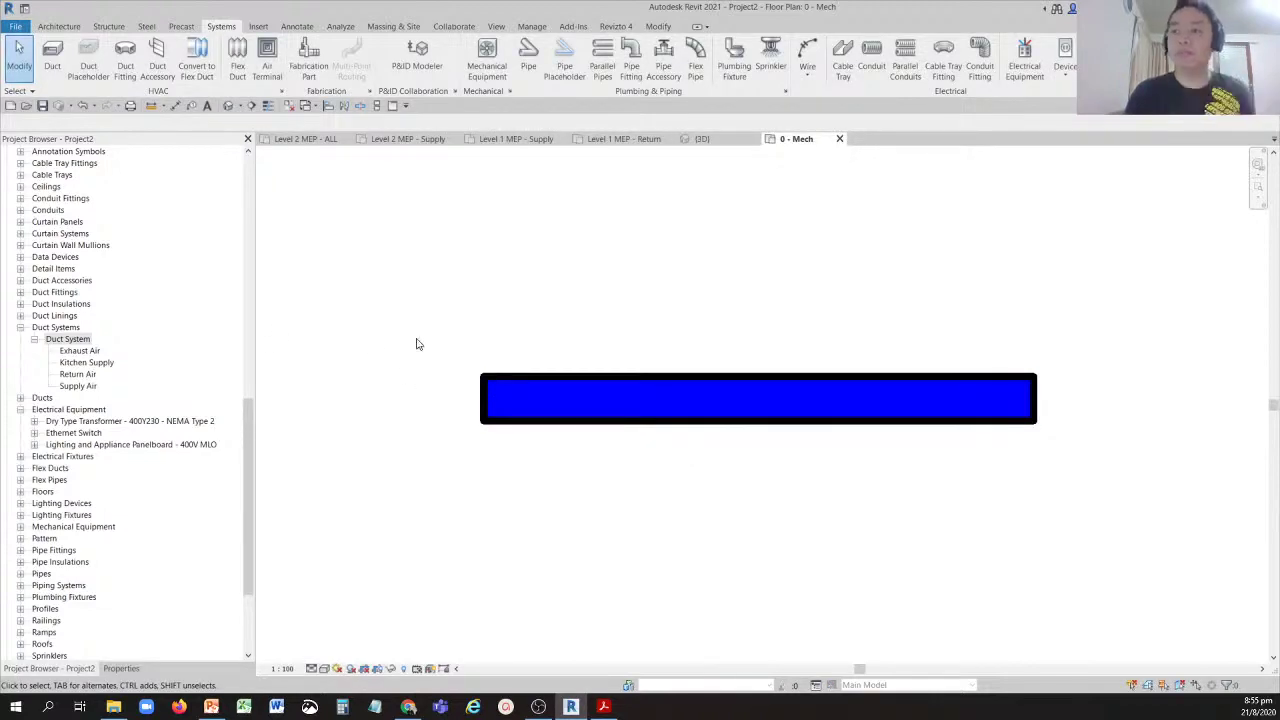
middle_drag(417, 343, 523, 352)
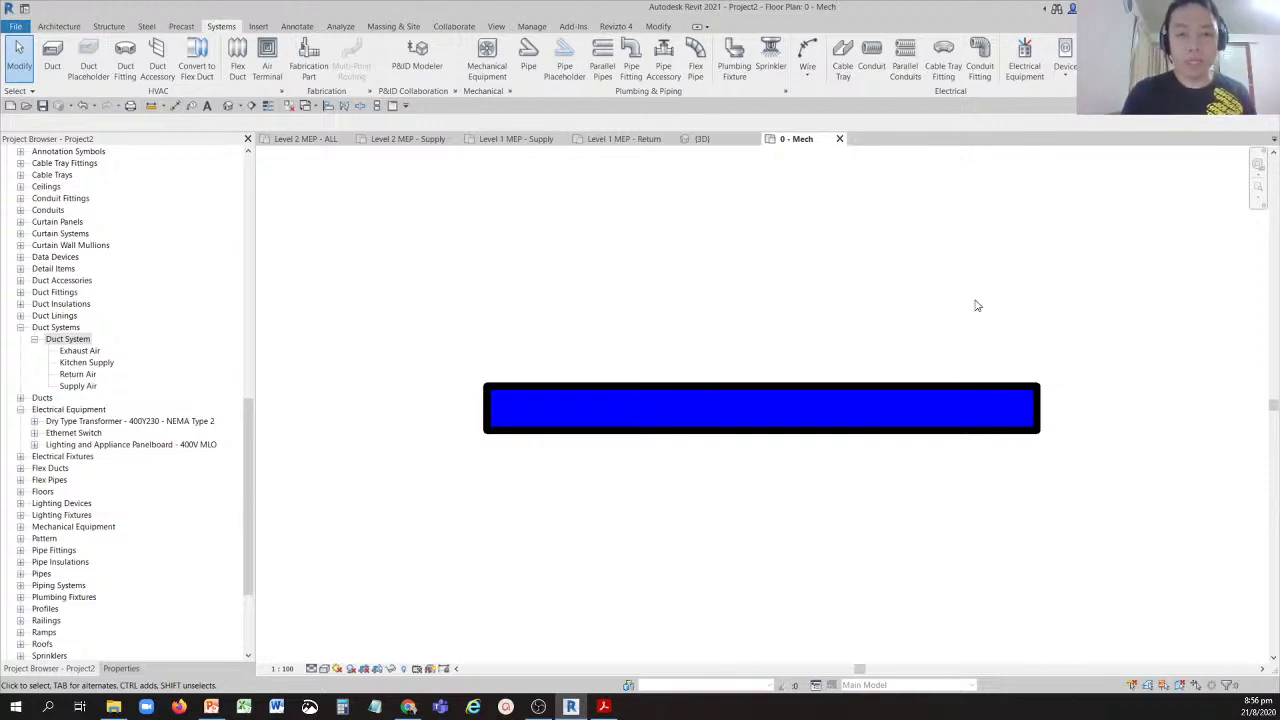
key(v)
key(g)
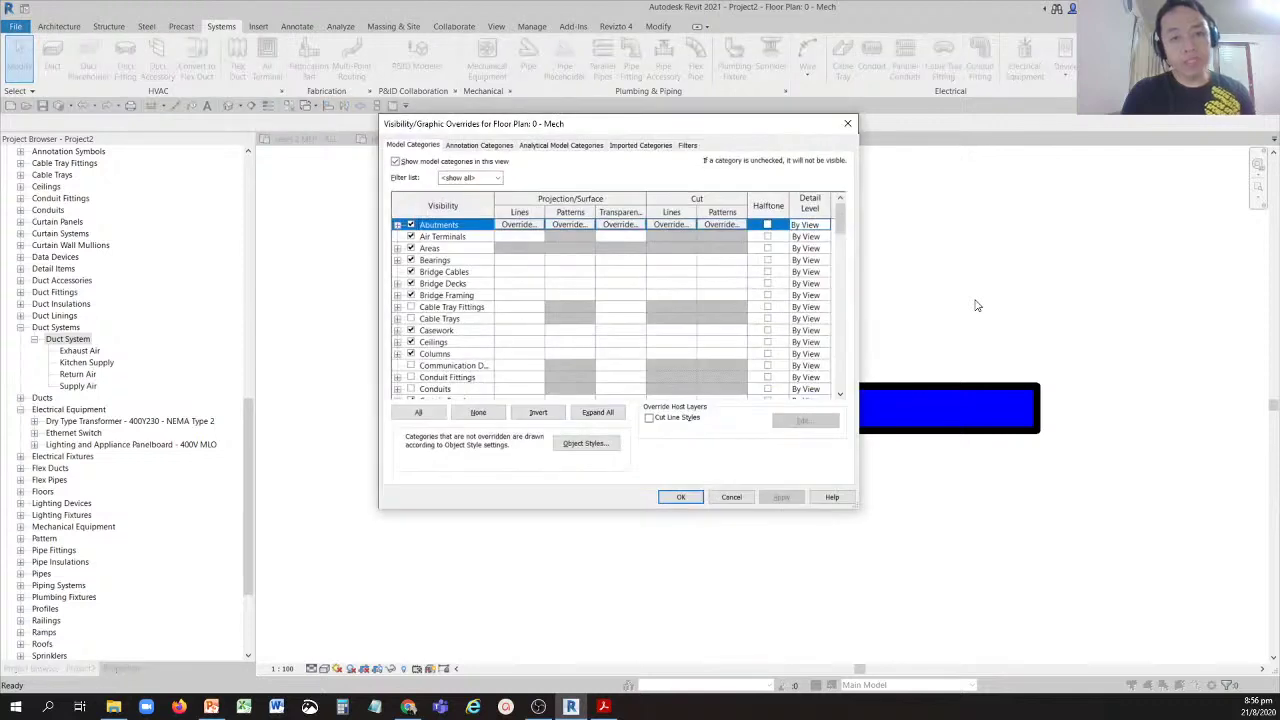
click(688, 146)
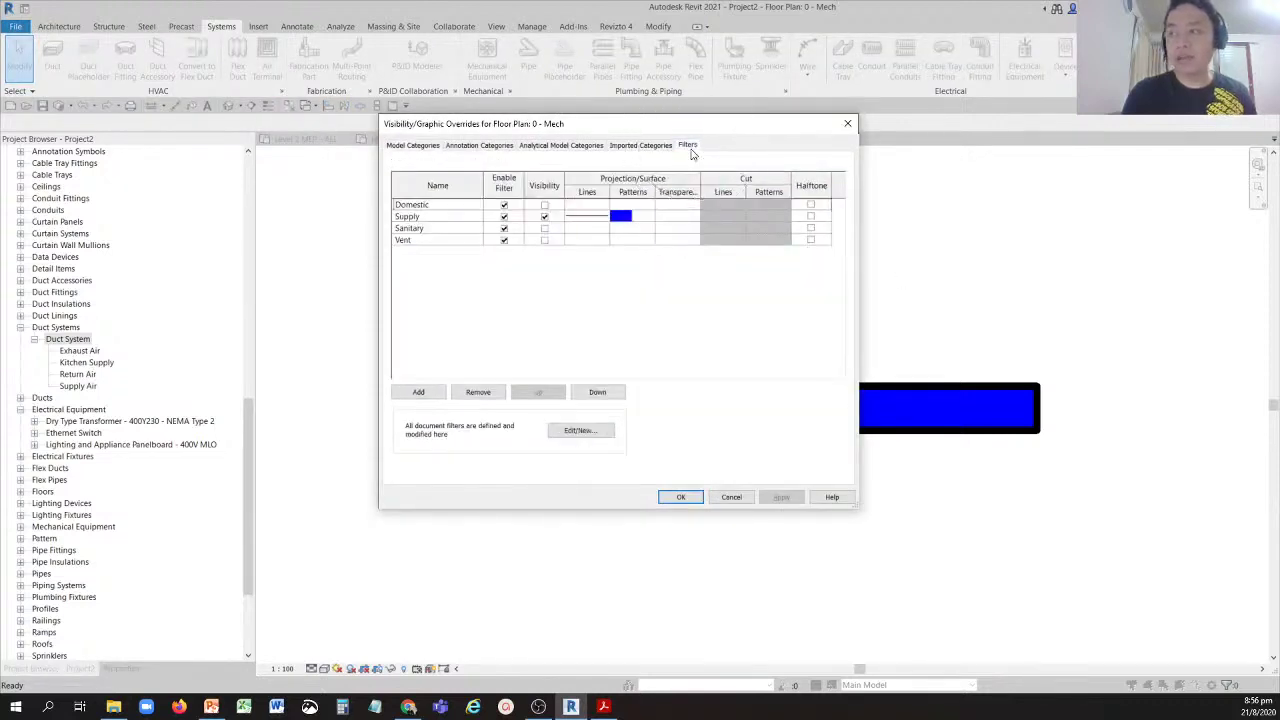
click(691, 151)
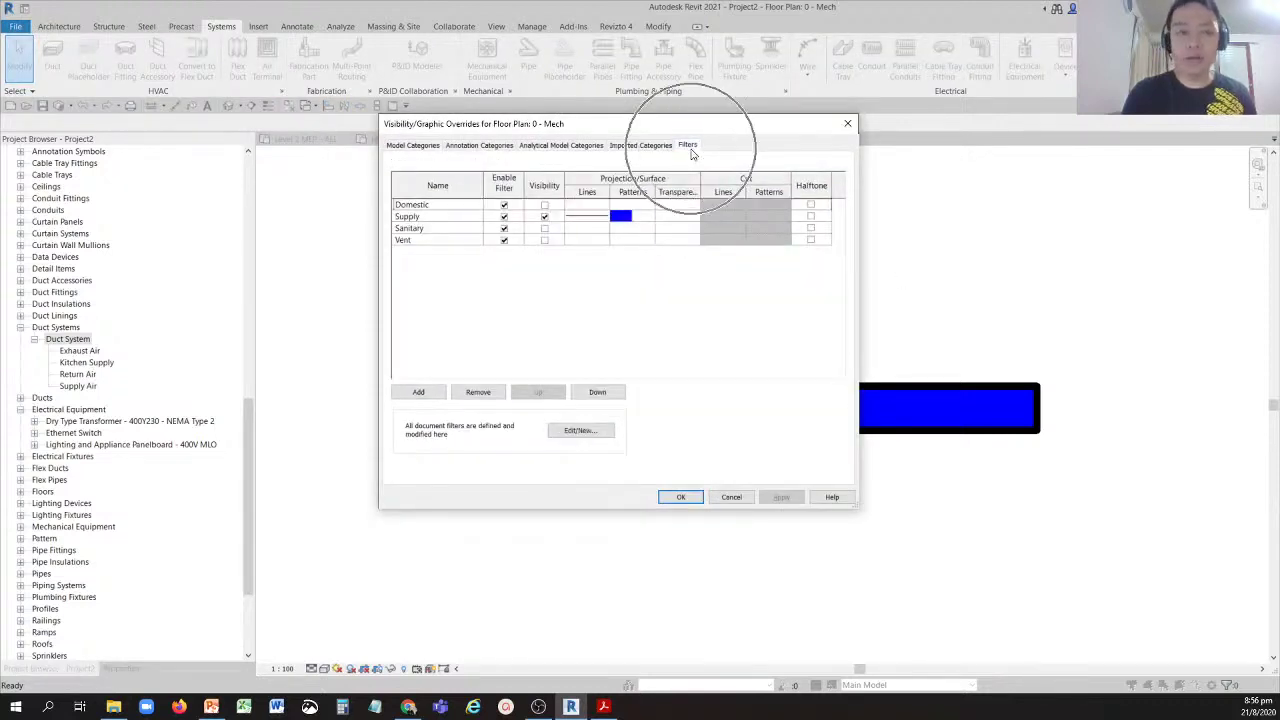
click(412, 205)
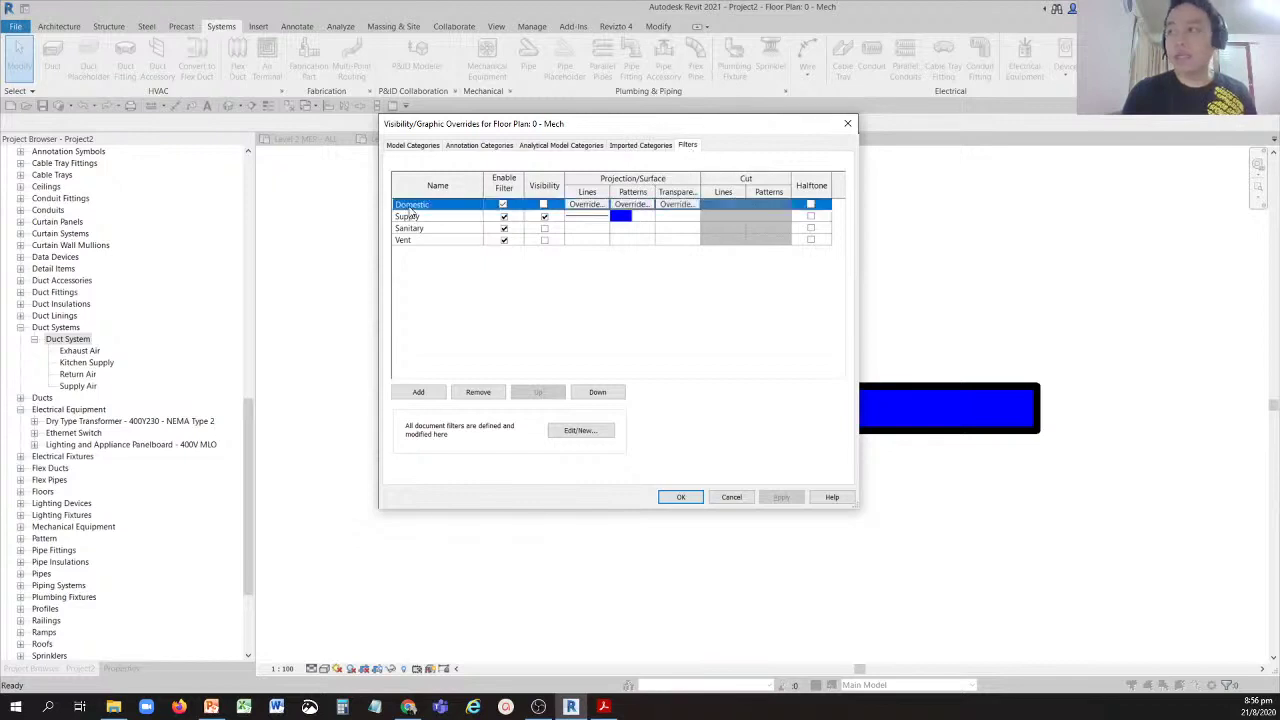
click(585, 432)
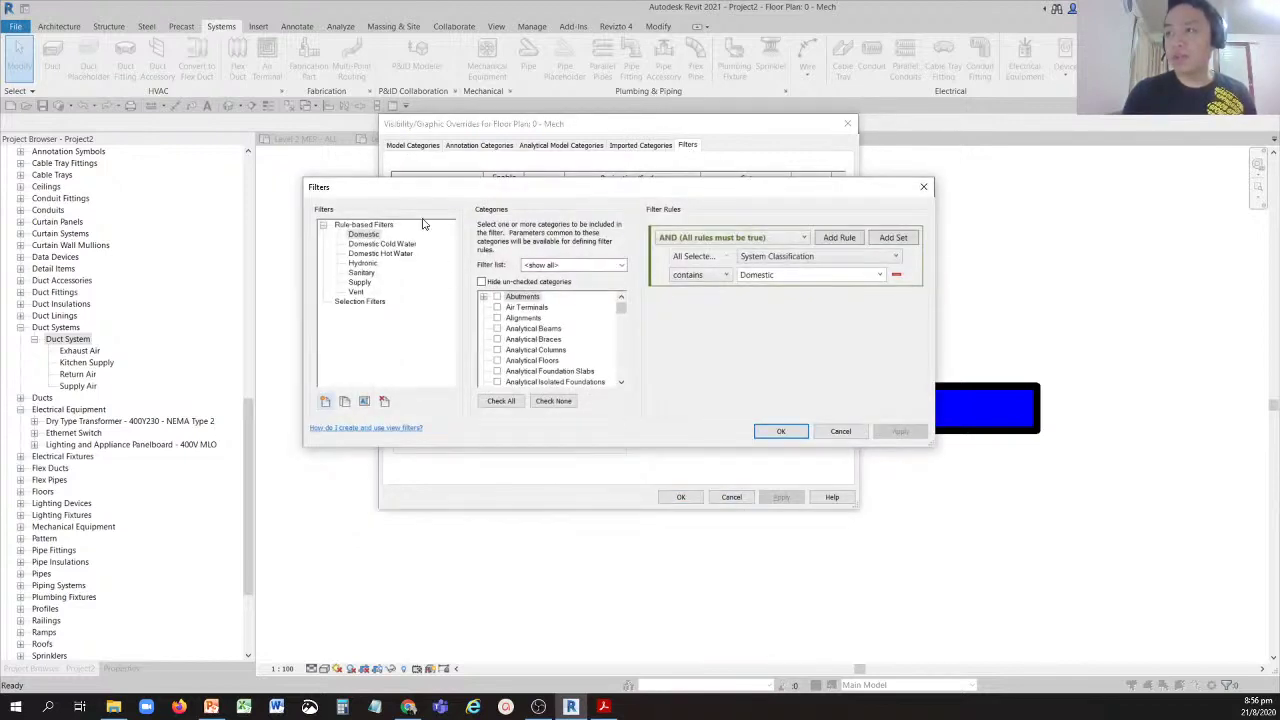
click(364, 237)
click(363, 238)
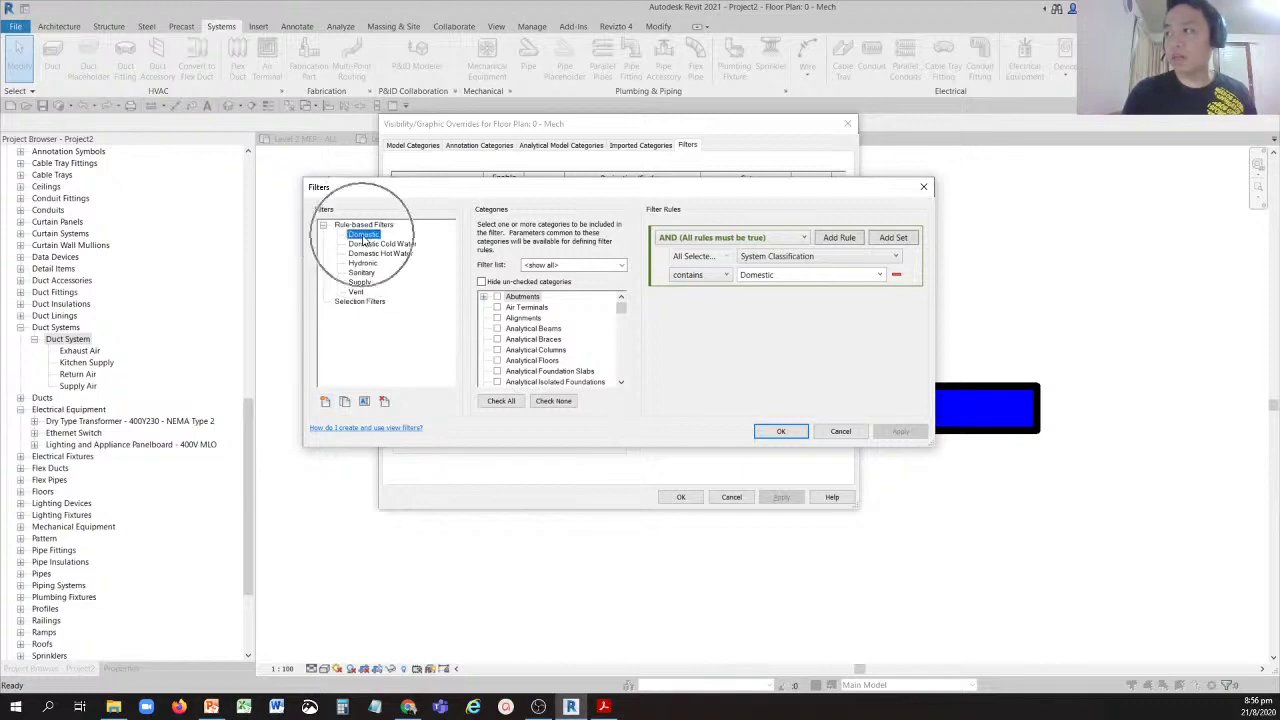
click(775, 274)
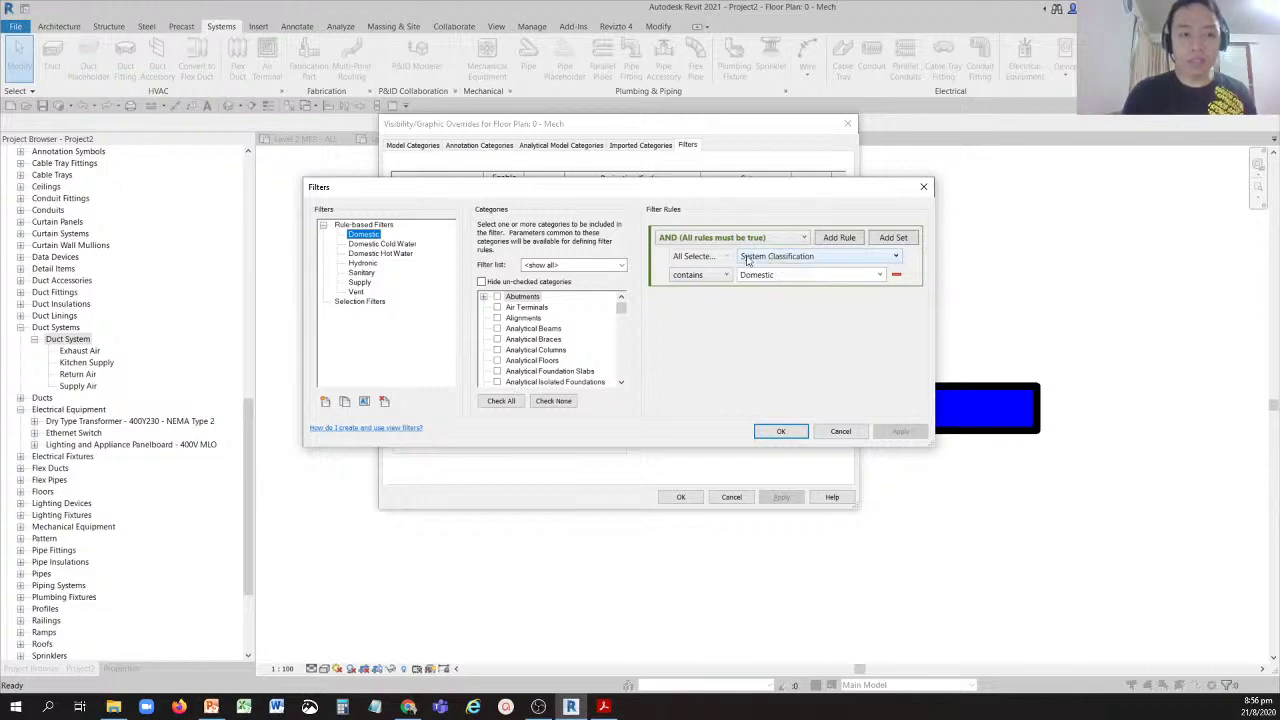
click(560, 318)
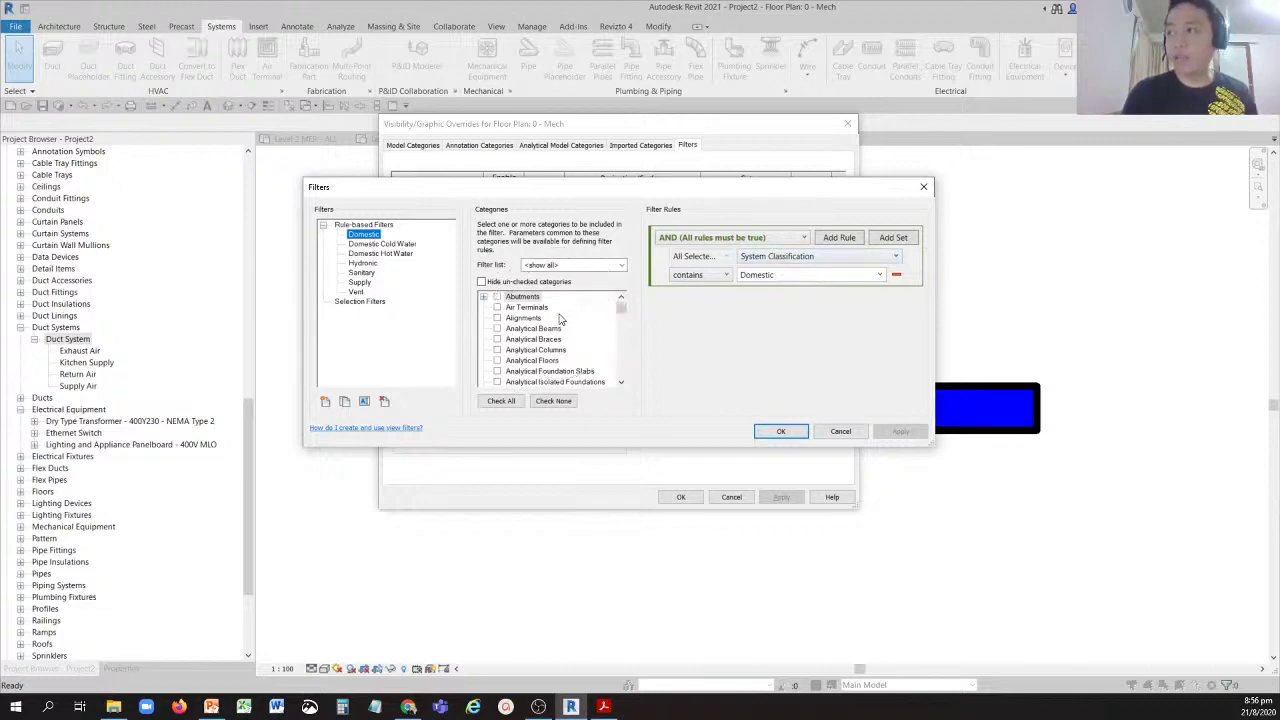
drag(620, 310, 620, 348)
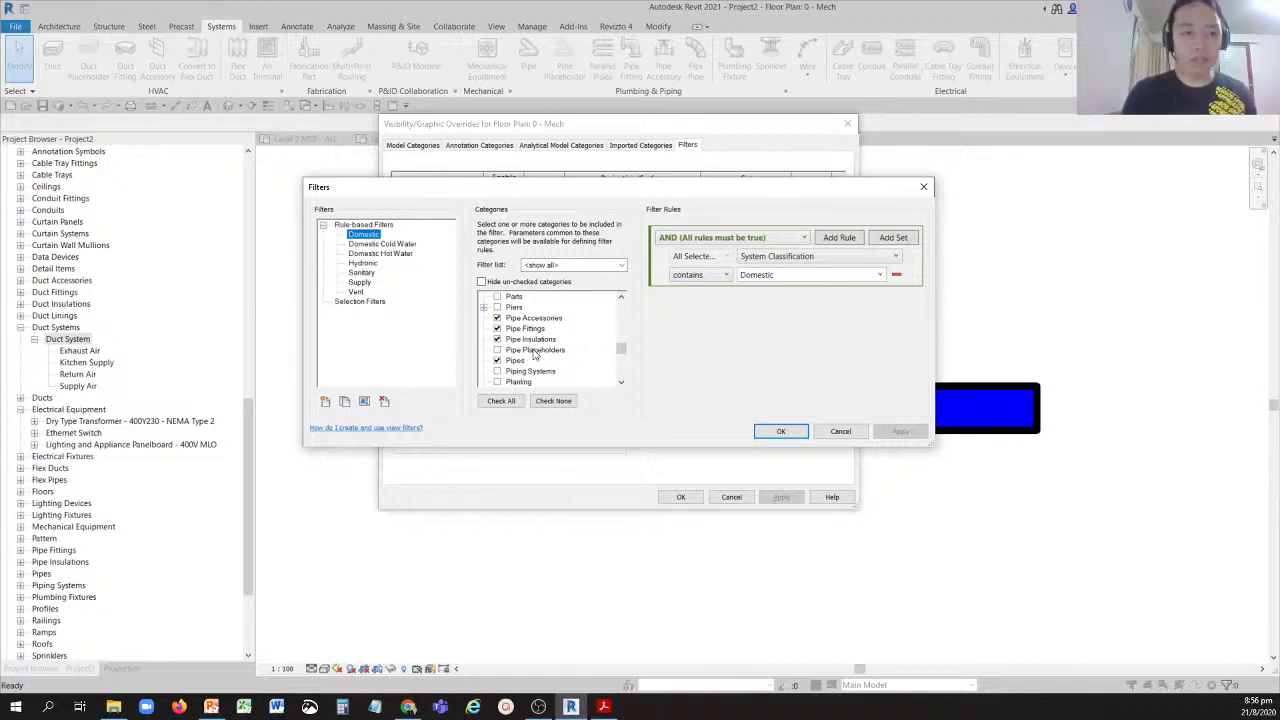
click(841, 436)
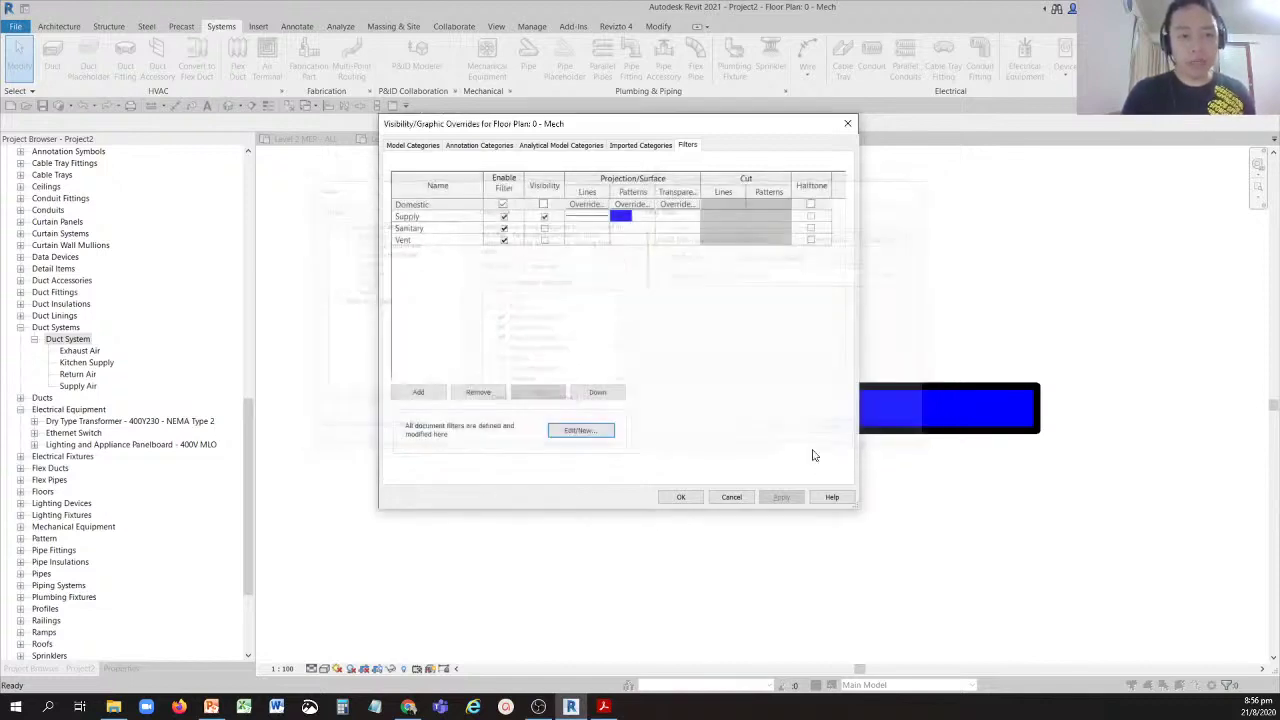
click(731, 497)
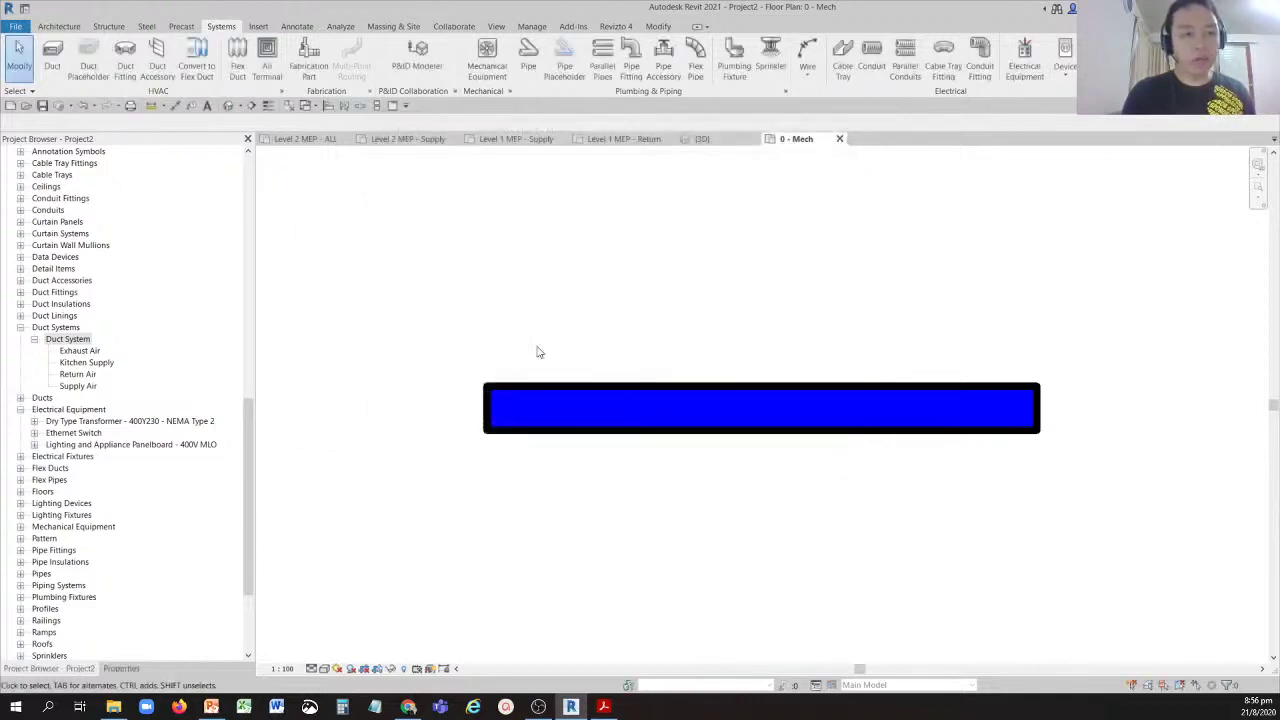
Switch to the Level 2 MEP - ALL plan and close inactive views.
click(322, 145)
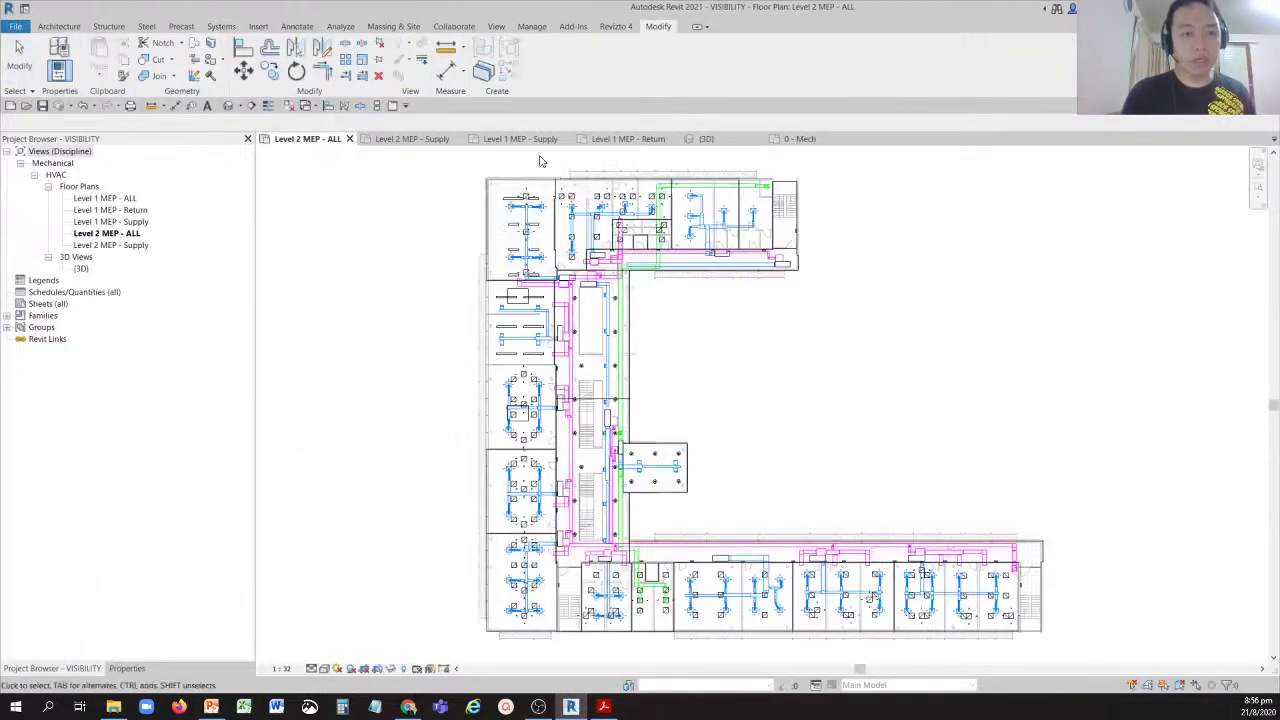
click(289, 105)
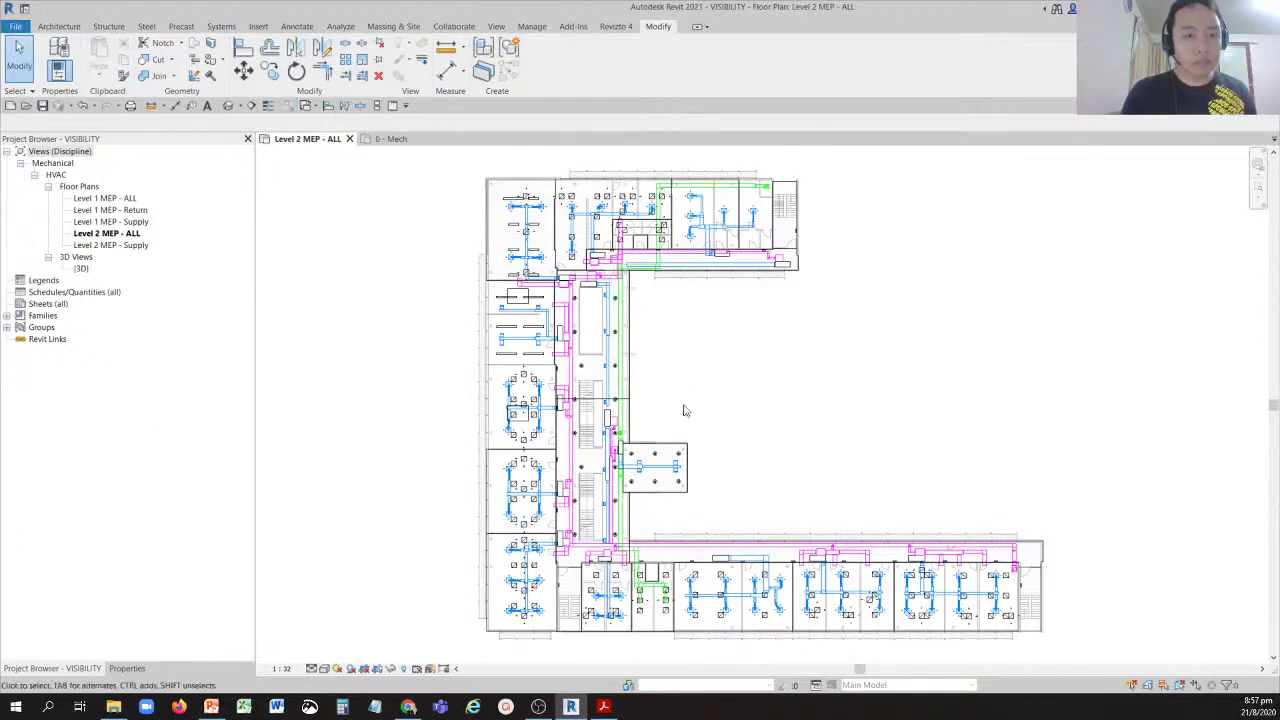